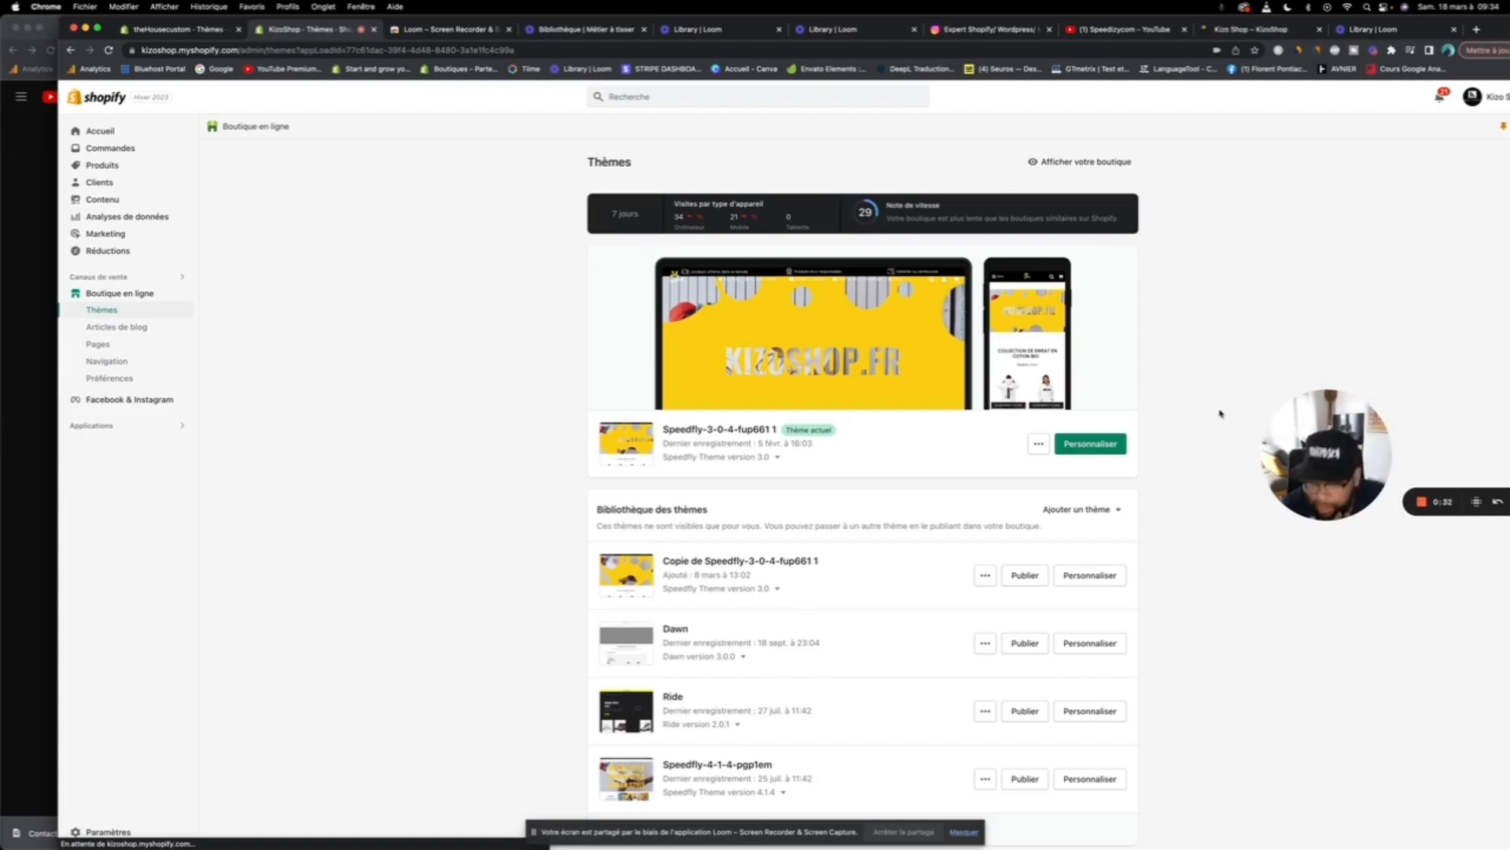
Step: Add the free Craft theme from the popular free themes to the store's theme library
scroll(1029, 629, "down", 6)
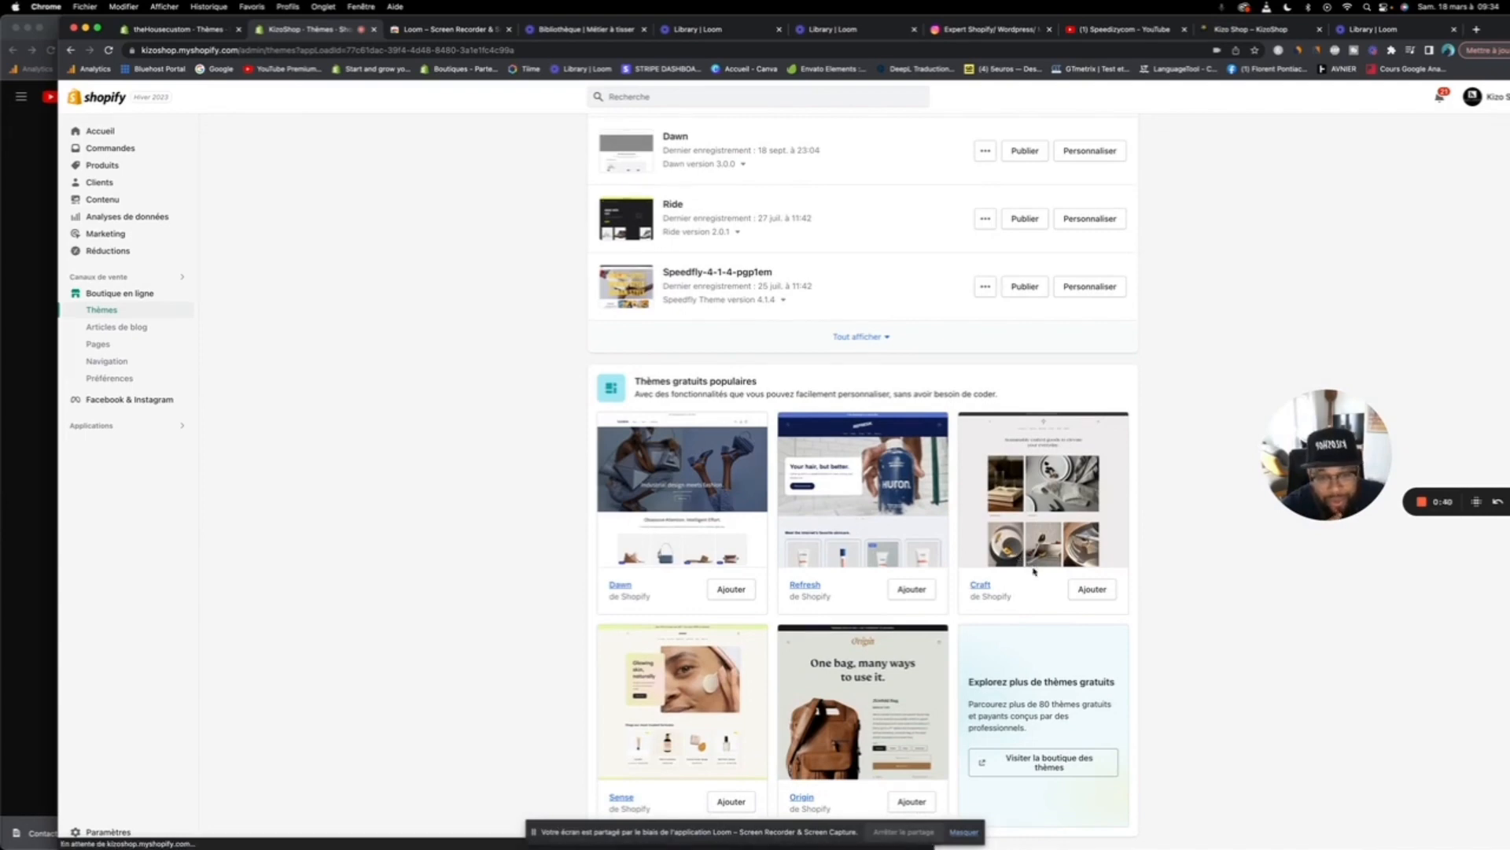
scroll(914, 578, "down", 1)
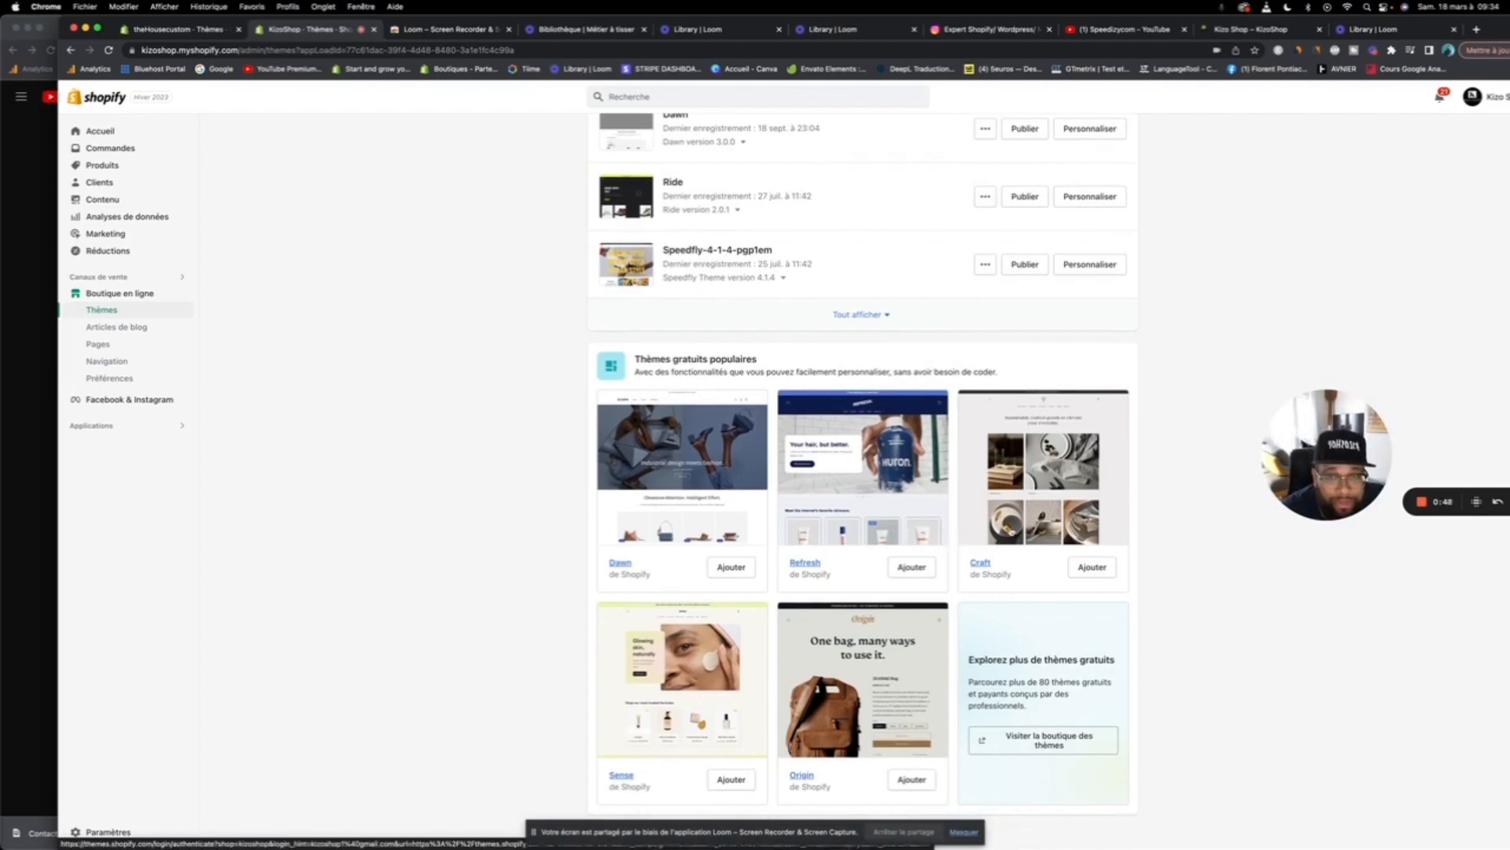
scroll(1007, 522, "up", 4)
scroll(974, 469, "up", 2)
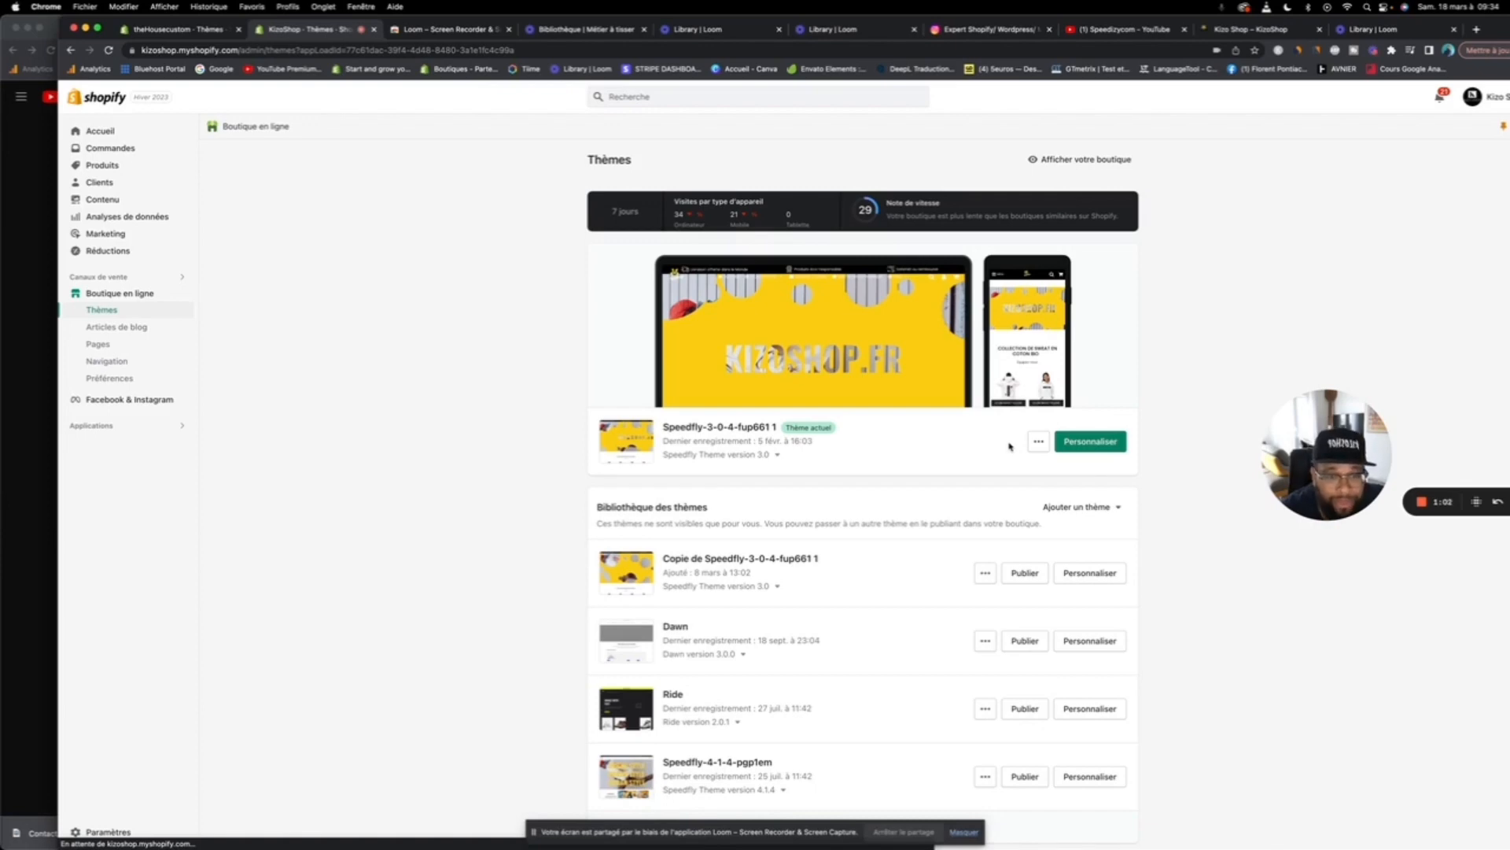
scroll(1009, 446, "down", 6)
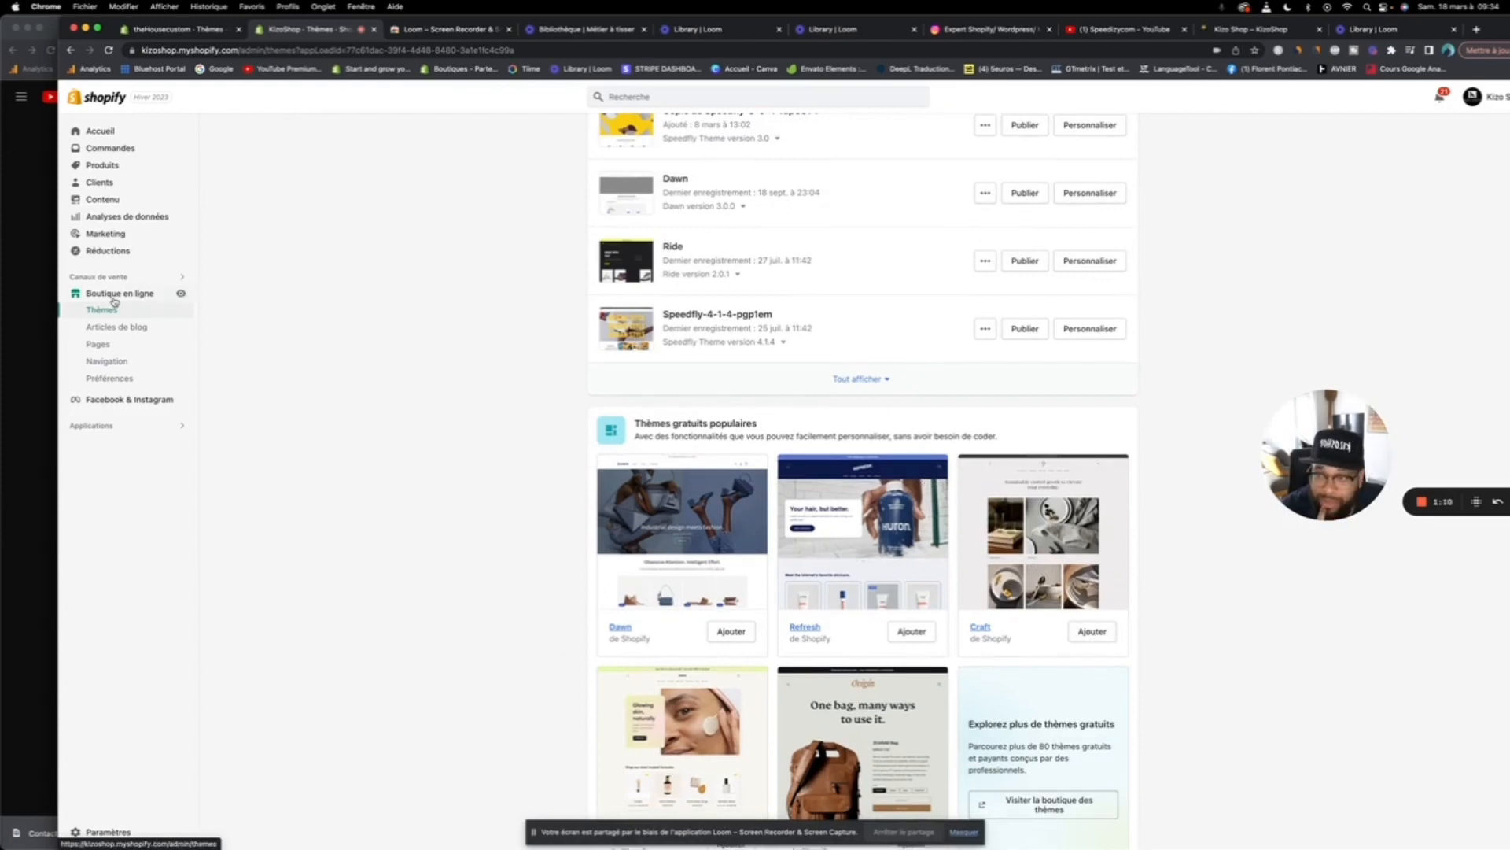
left_click(1098, 633)
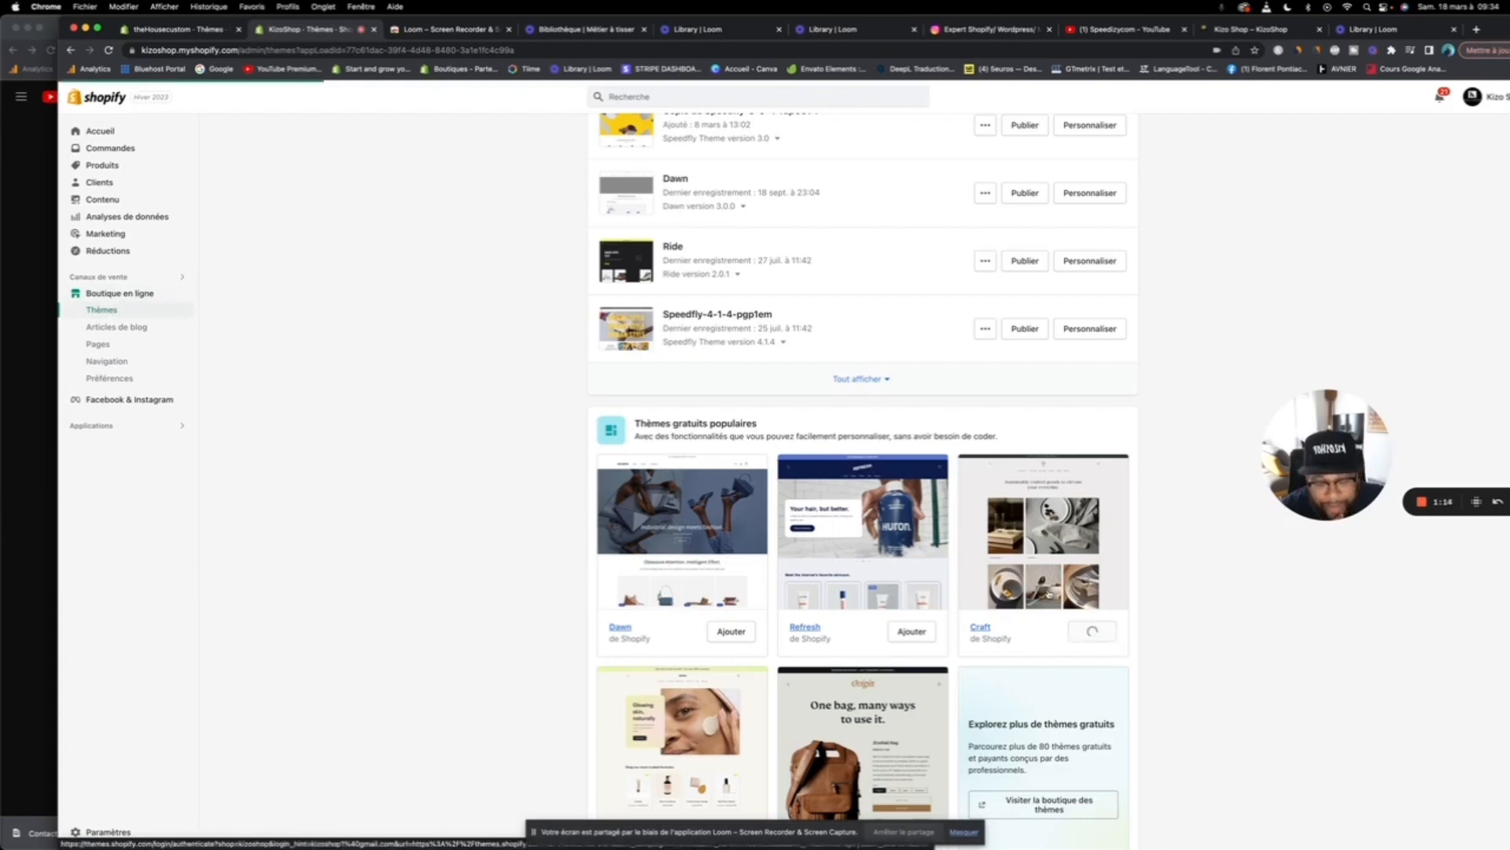
Step: Open the newly added Craft theme for customization from the theme library
scroll(967, 547, "up", 3)
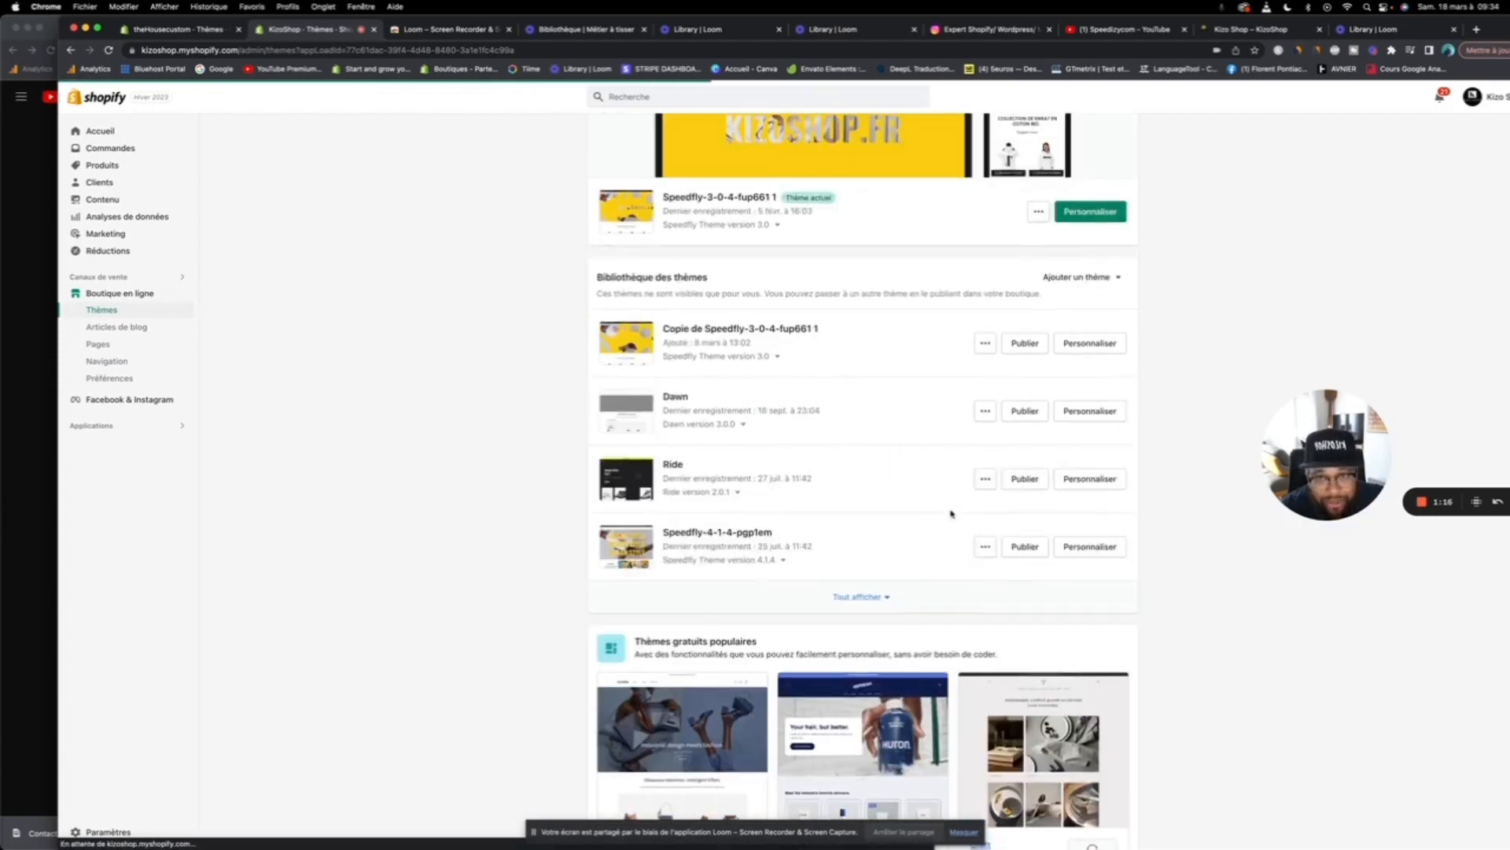
scroll(735, 464, "up", 2)
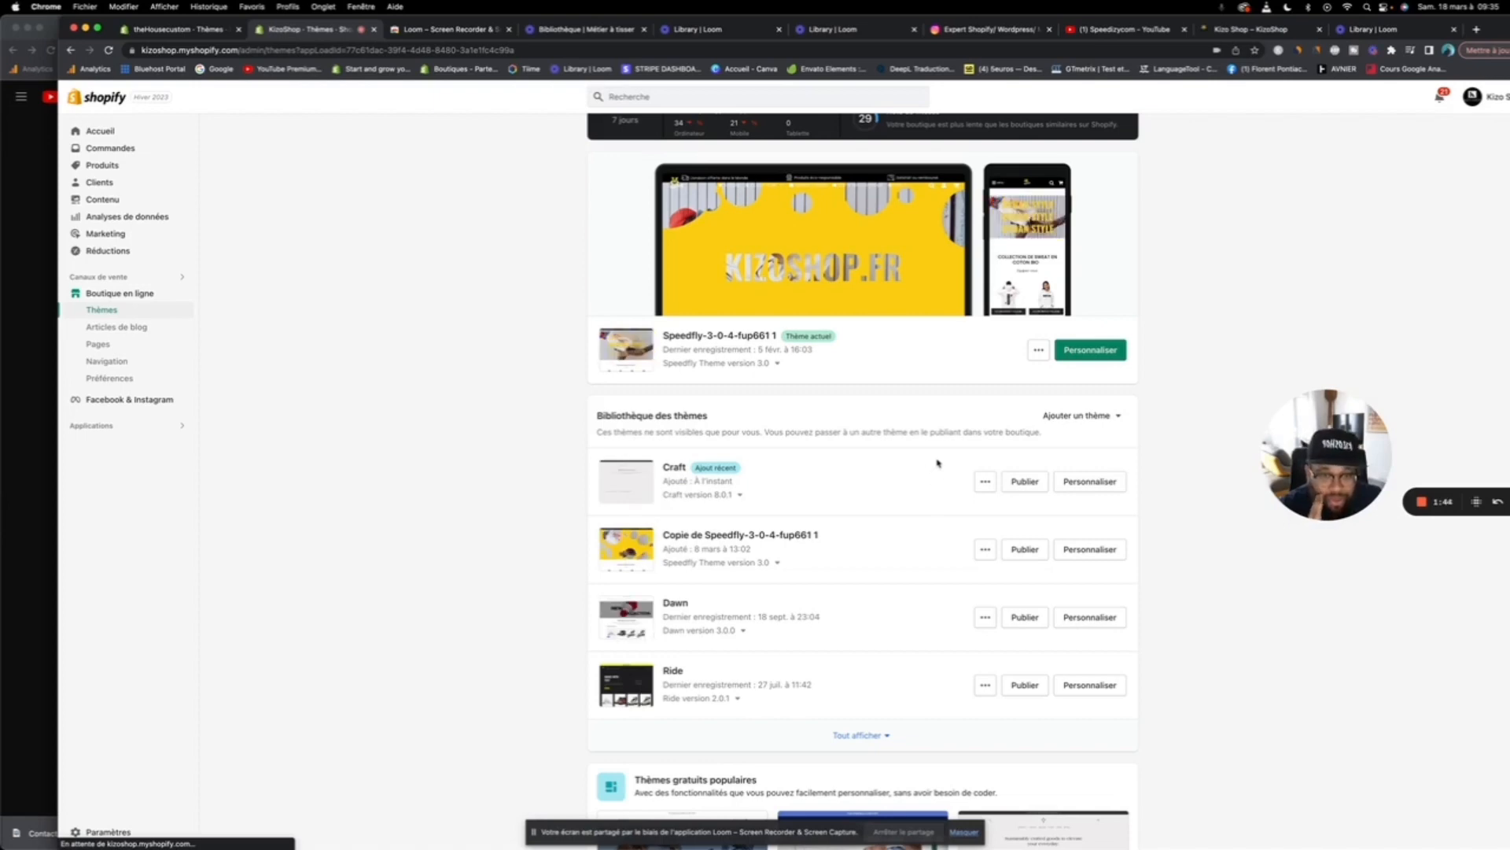
left_click(1088, 481)
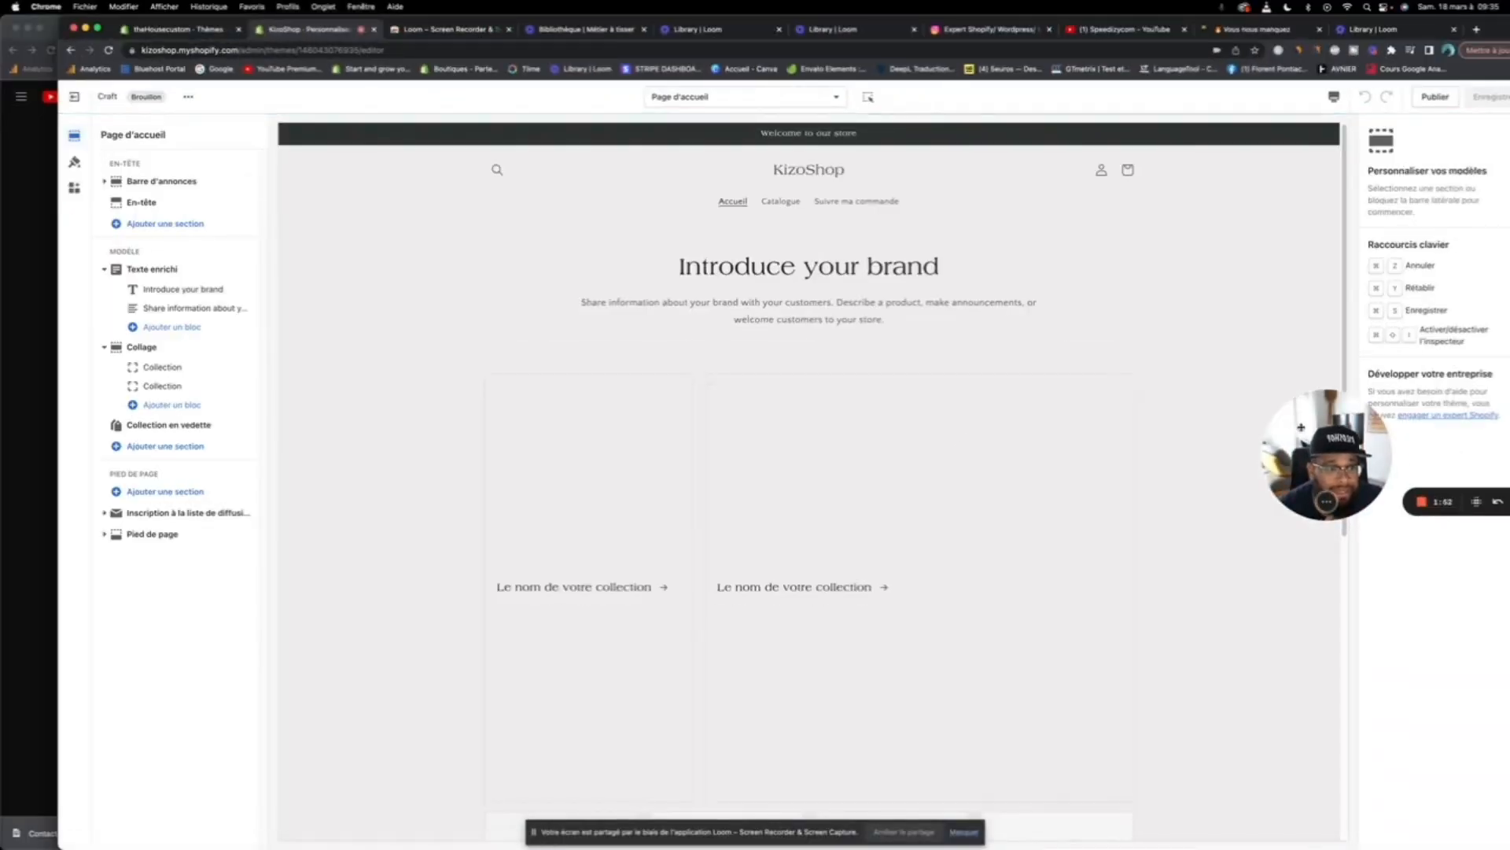
left_click_drag(1300, 422, 1367, 489)
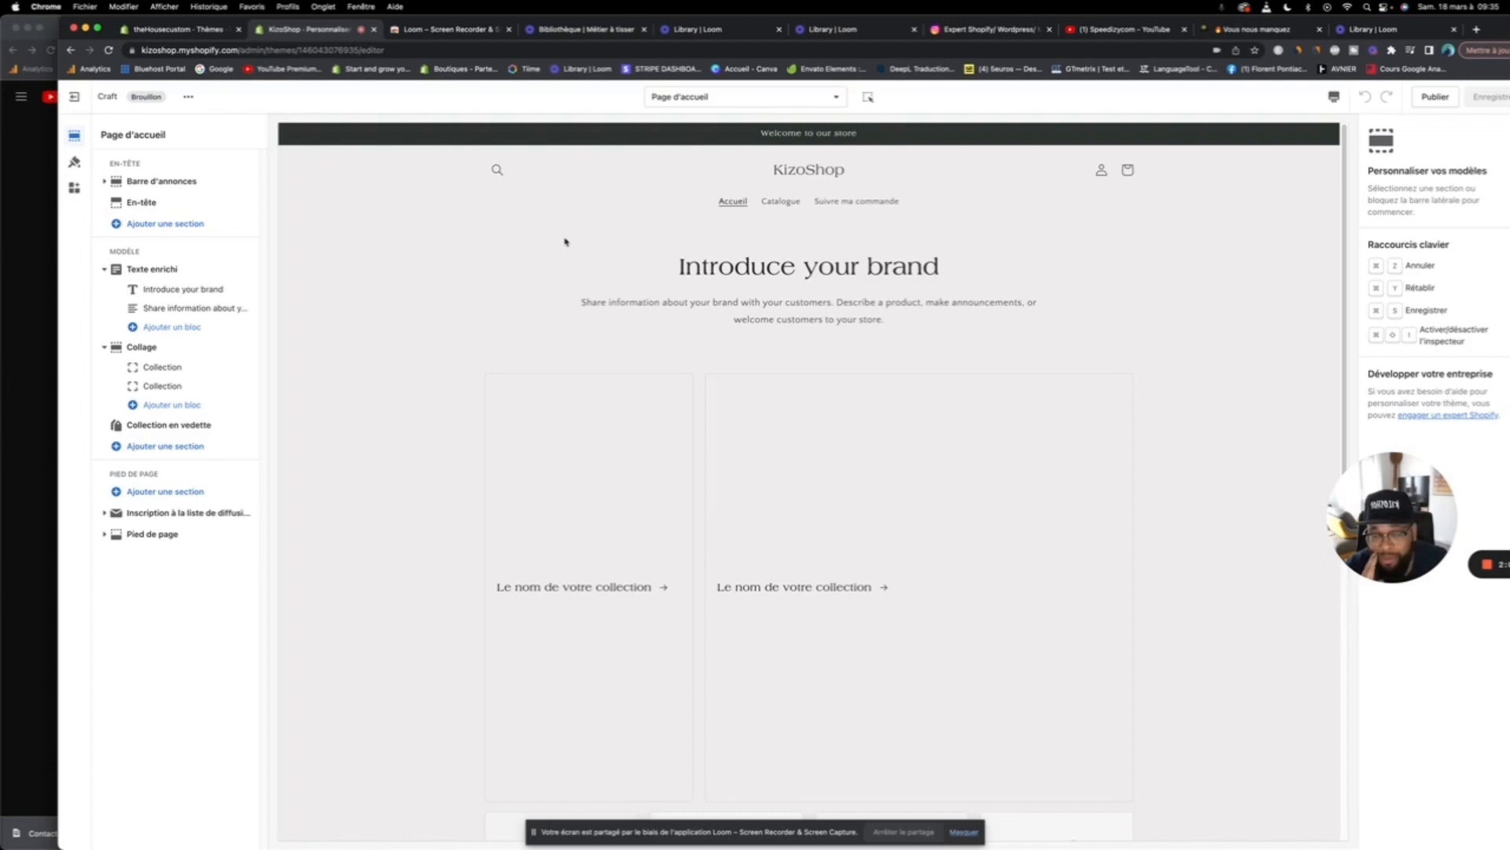
left_click(170, 450)
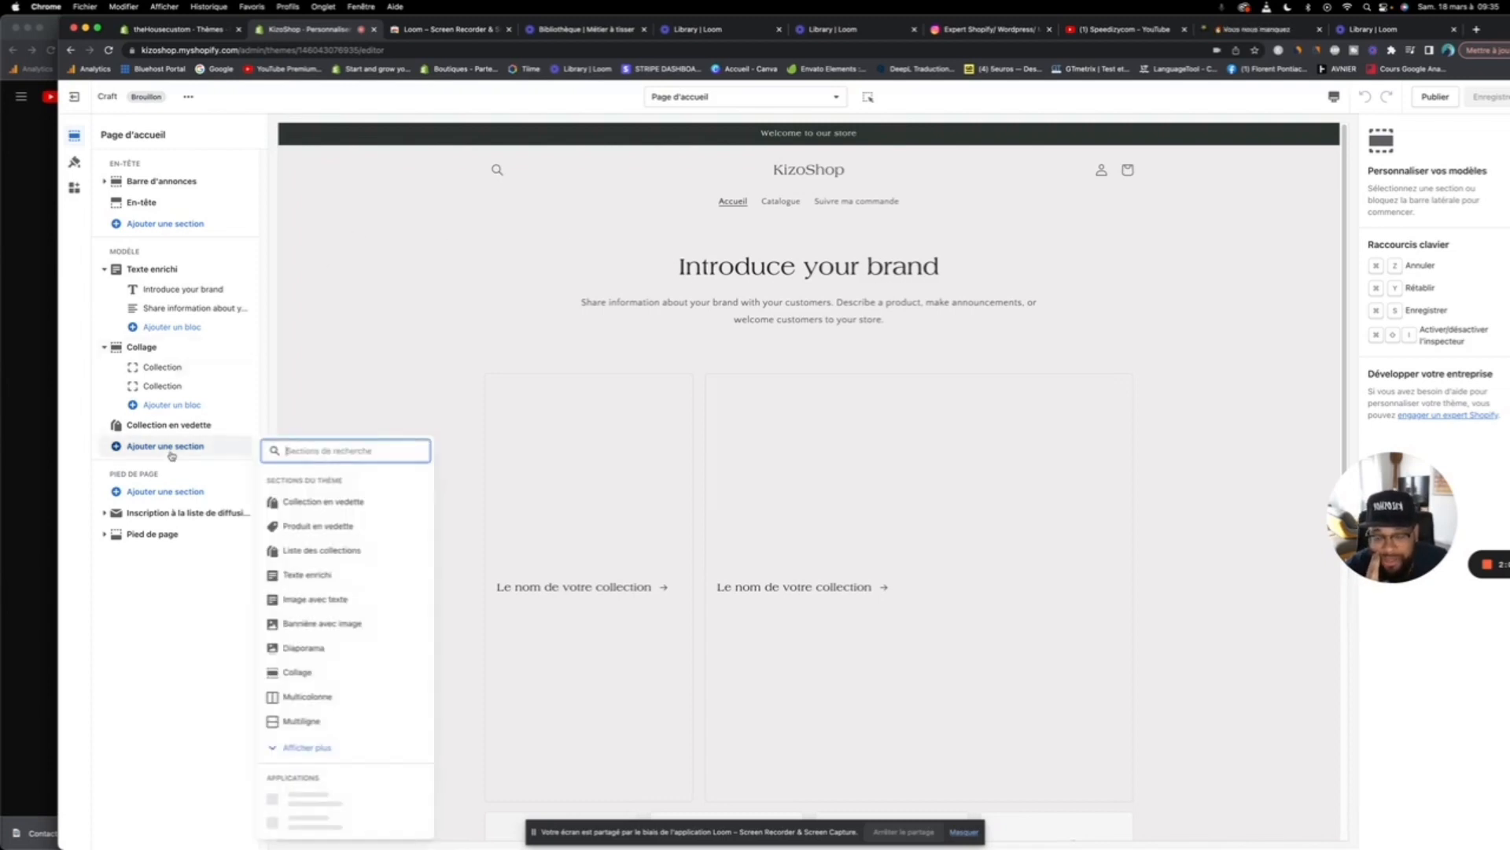
left_click(192, 655)
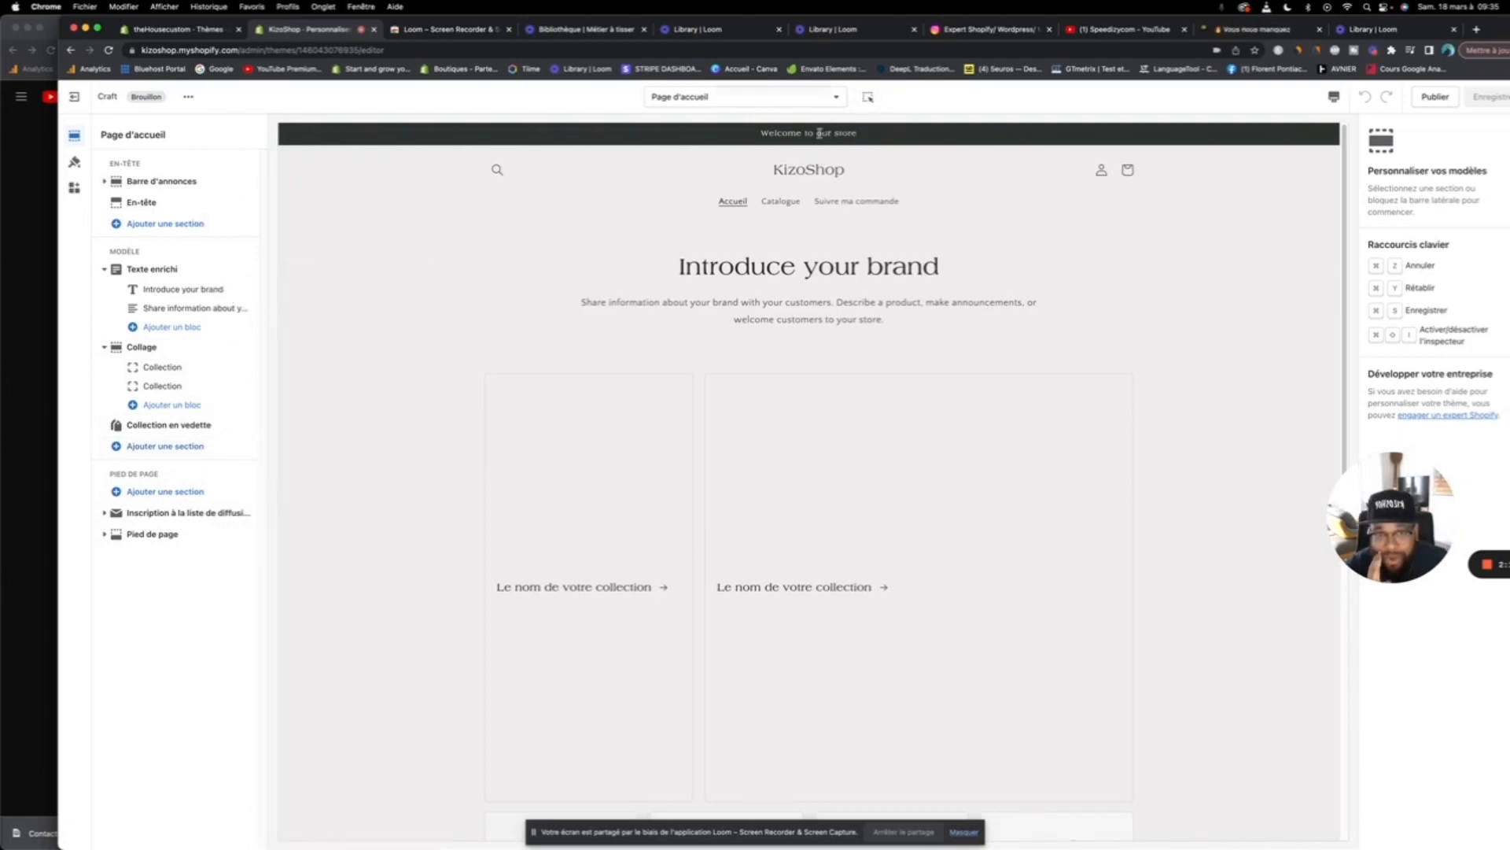
Step: Change the announcement bar's welcome text to "Promo -40% Maintenant"
left_click(158, 181)
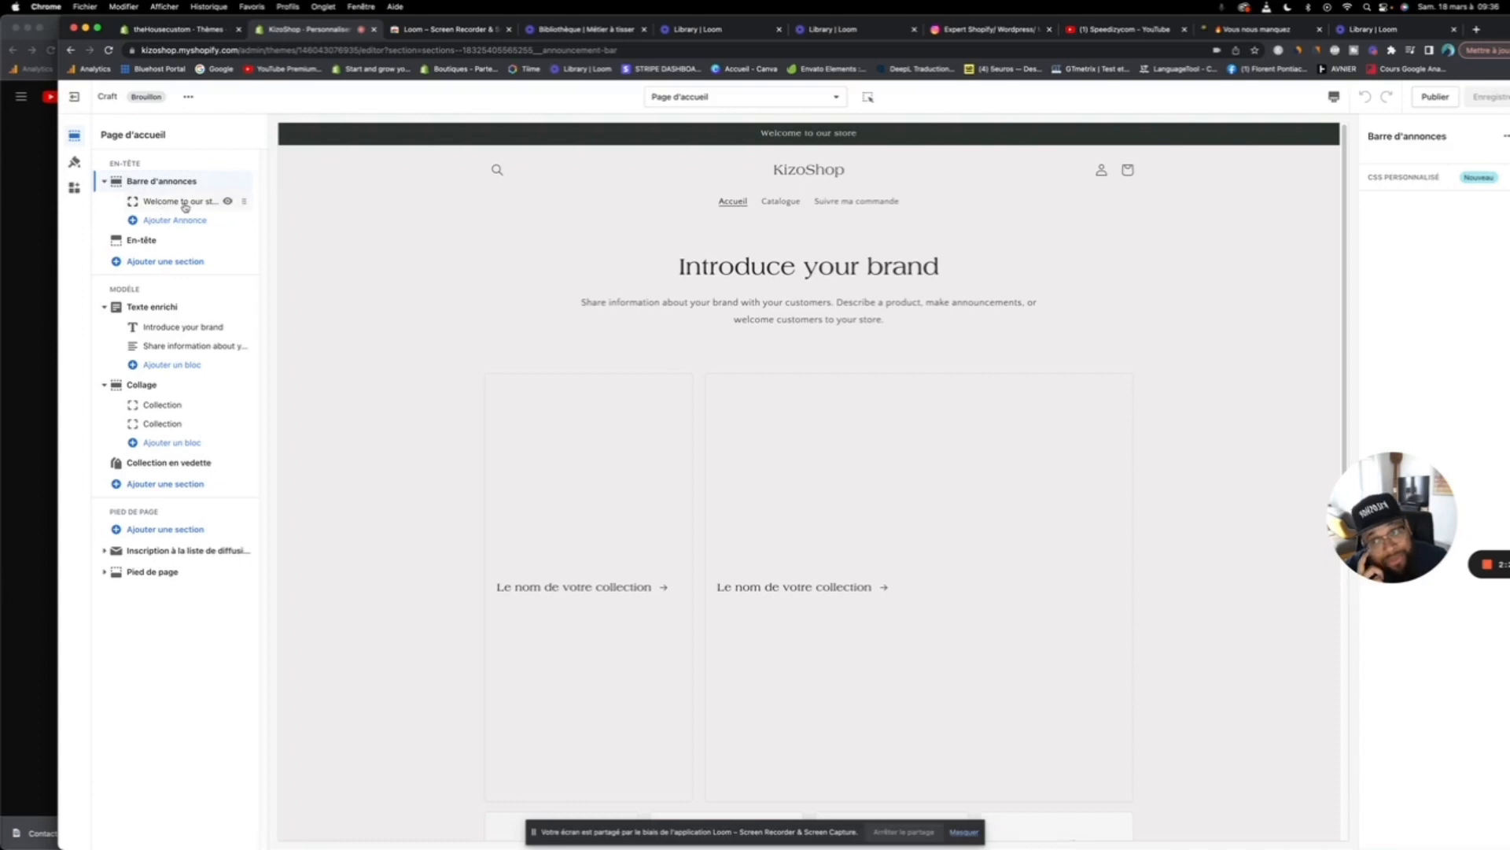
left_click(162, 203)
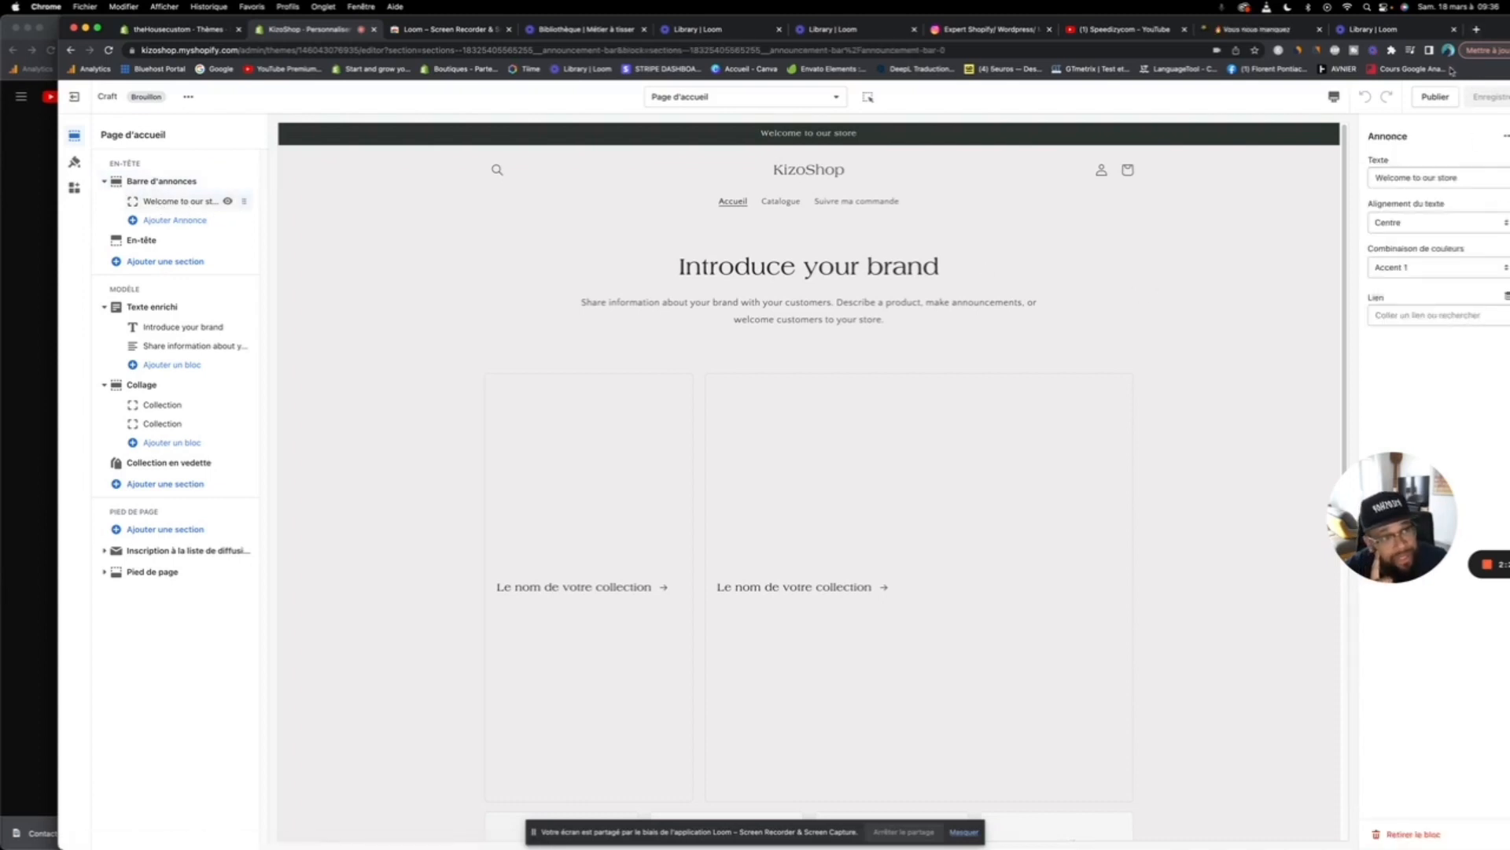
left_click_drag(1498, 31, 1449, 30)
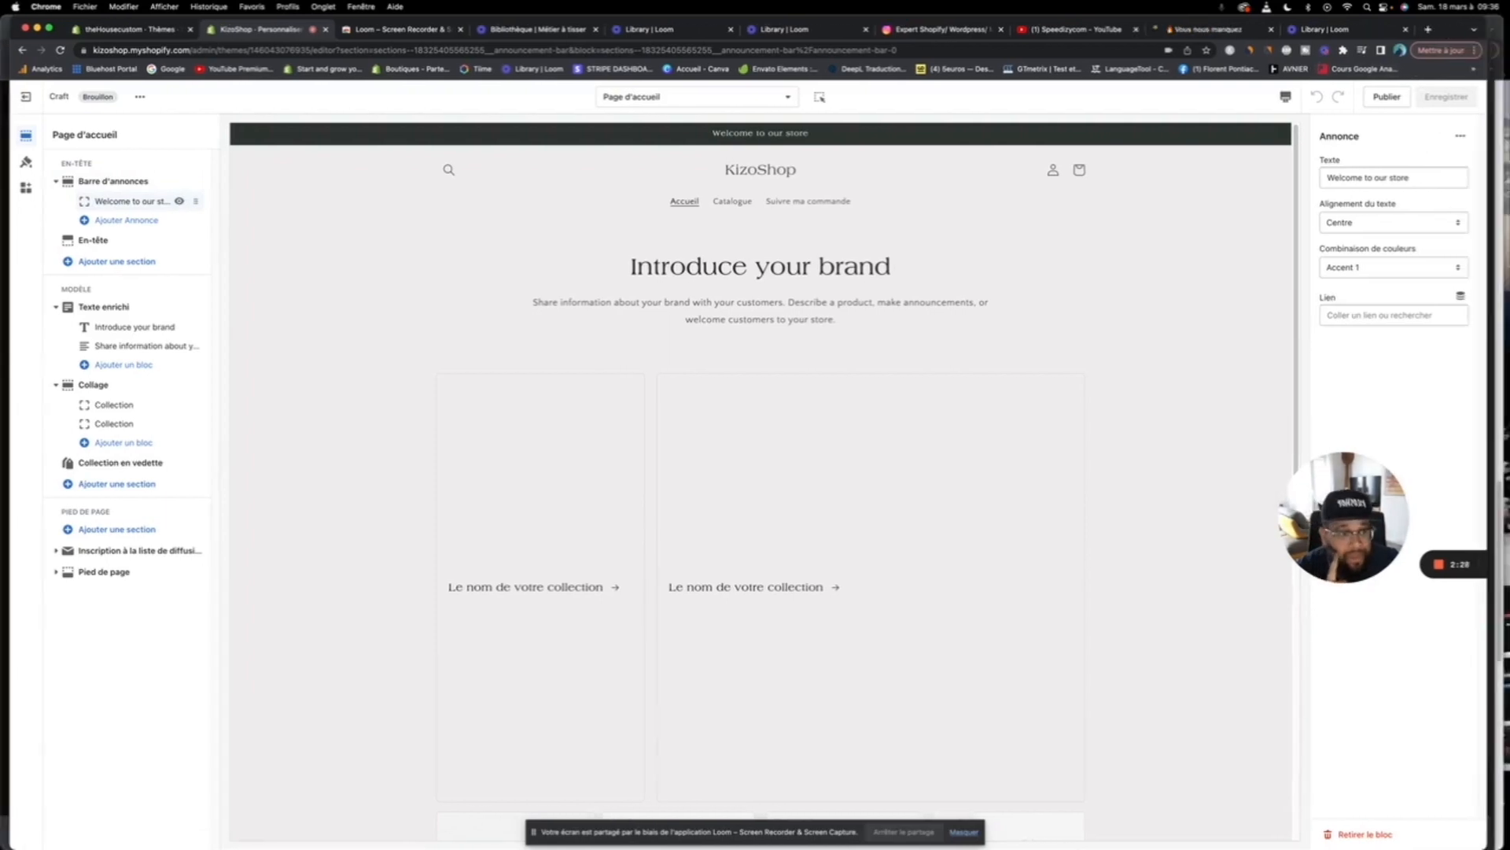
left_click_drag(1433, 179, 1319, 173)
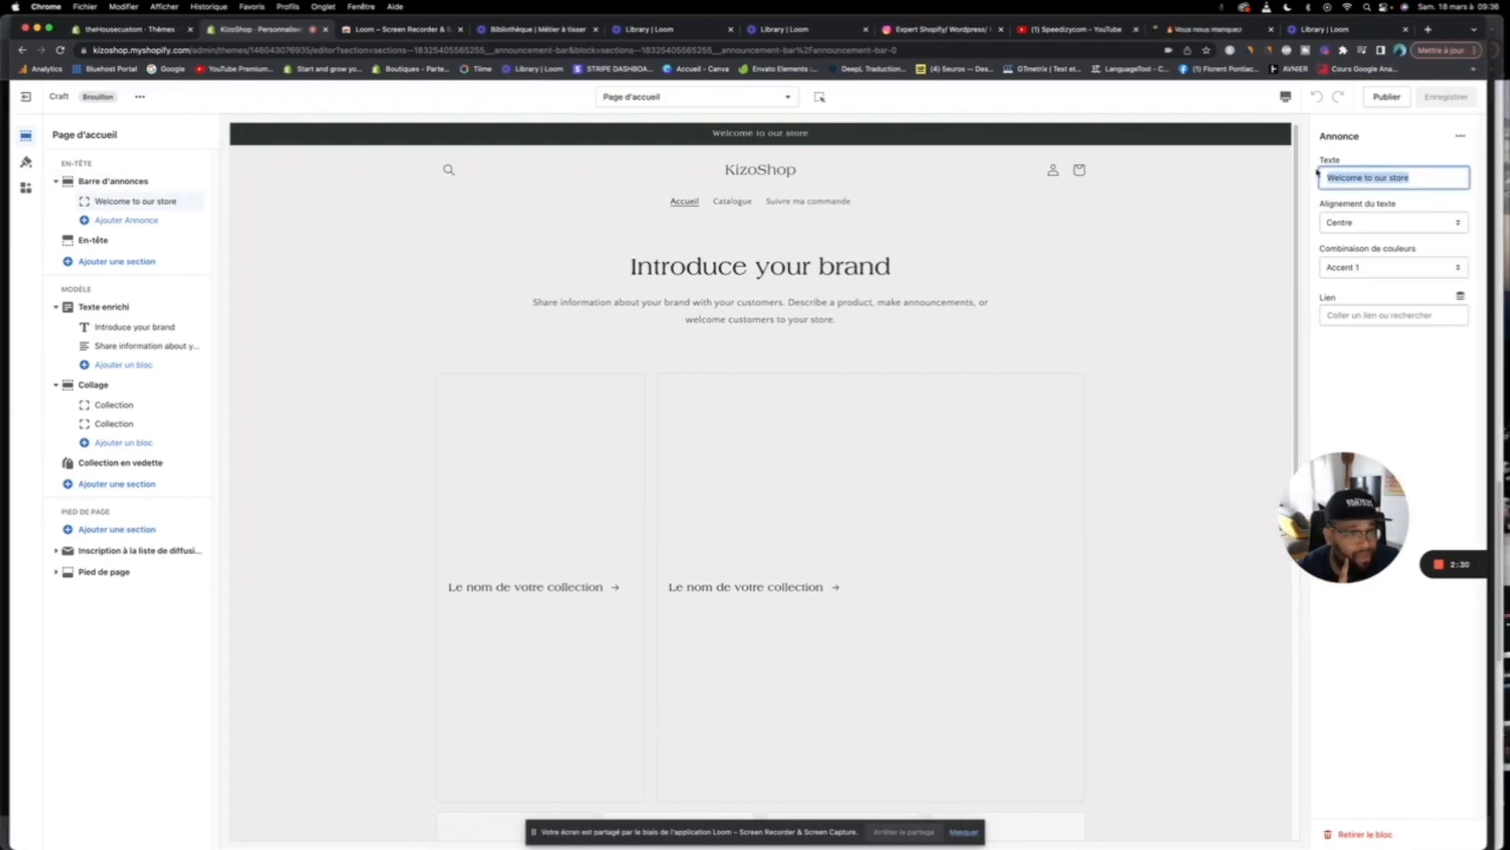
type("P")
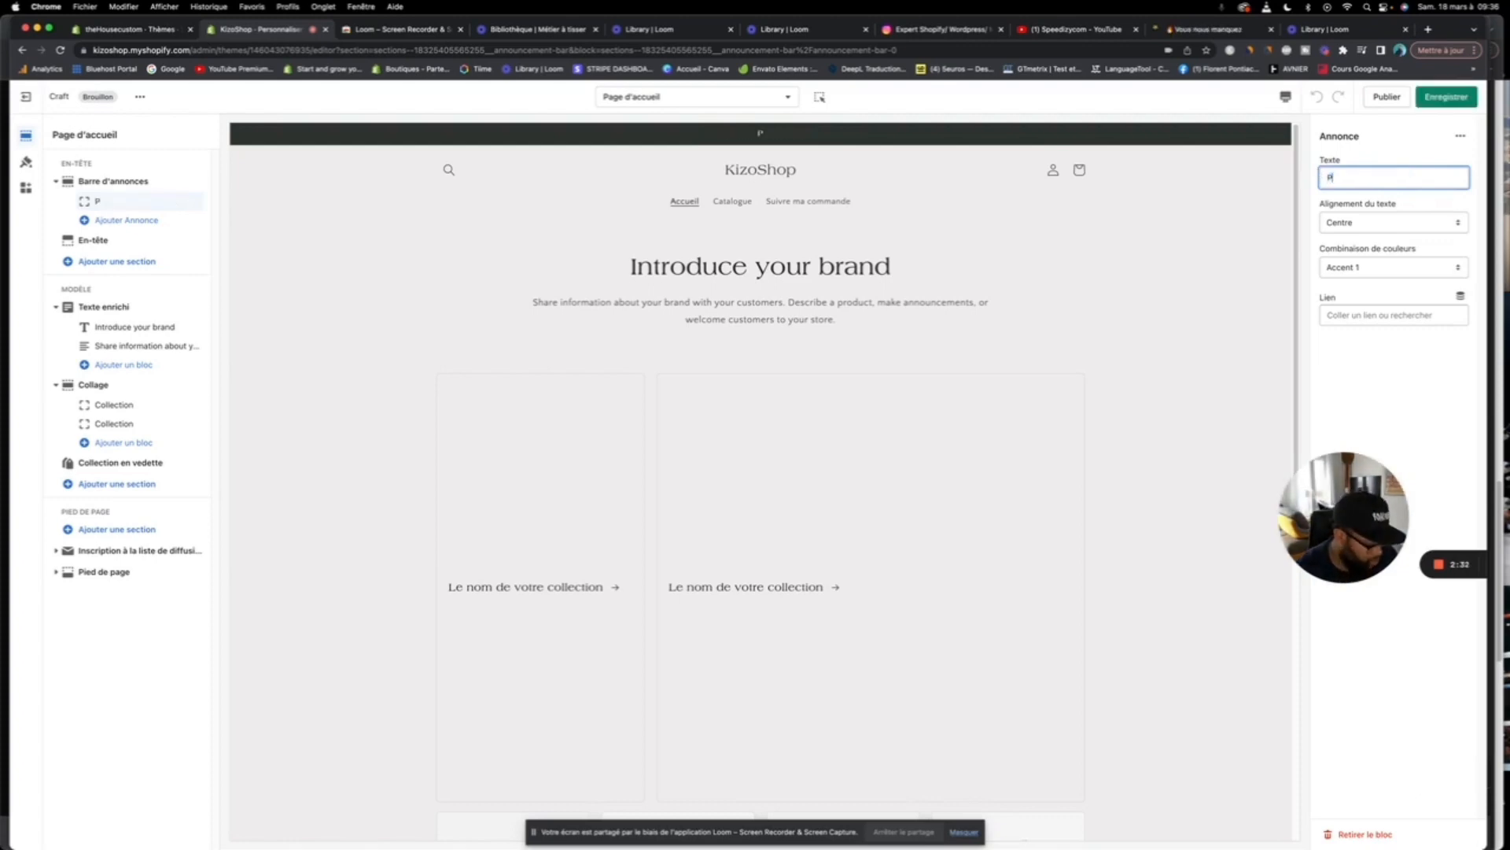
type("romo -")
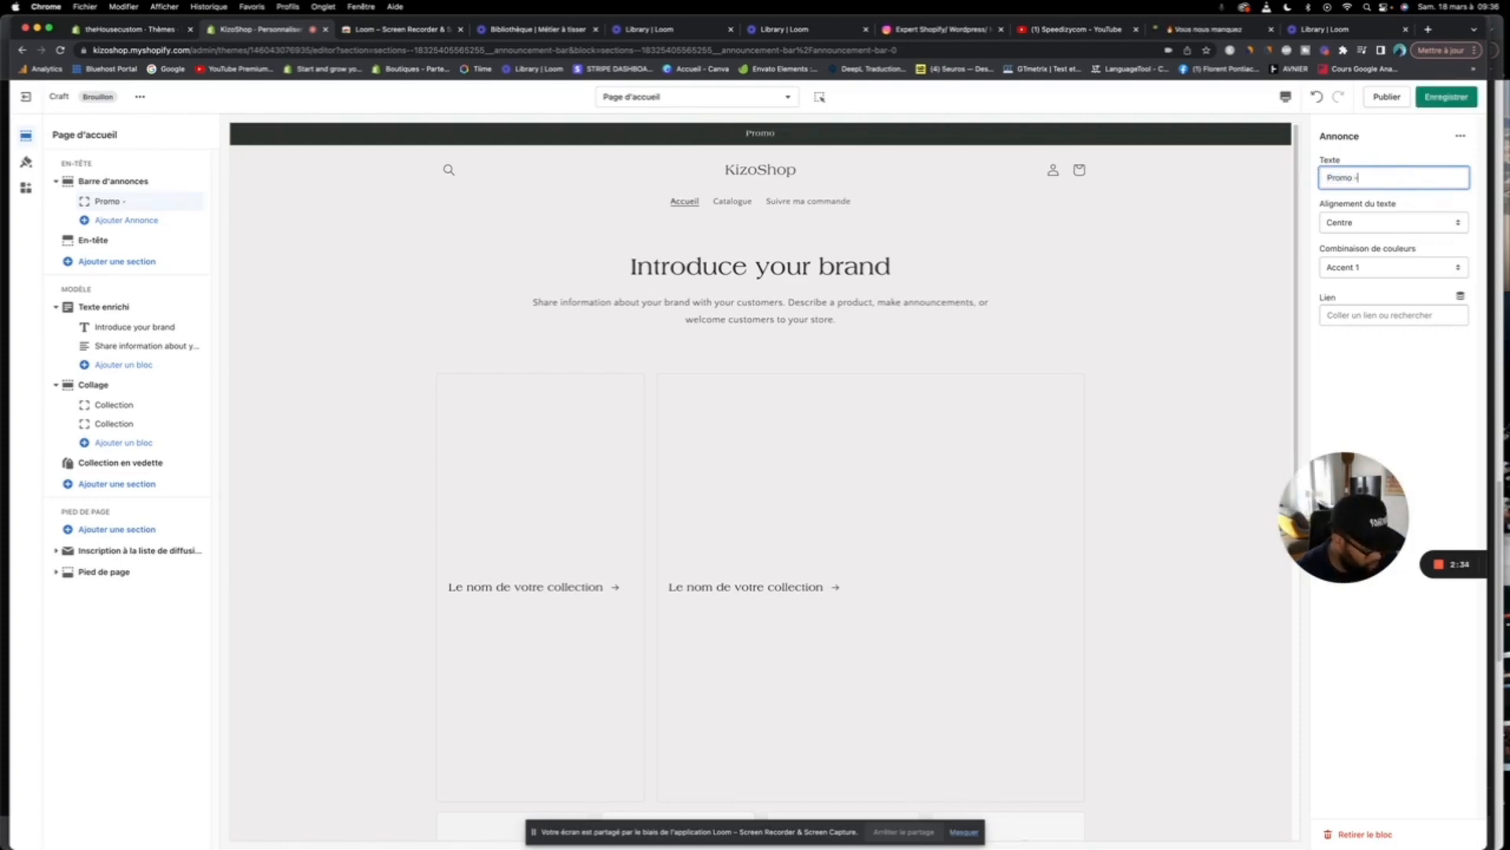
type("40")
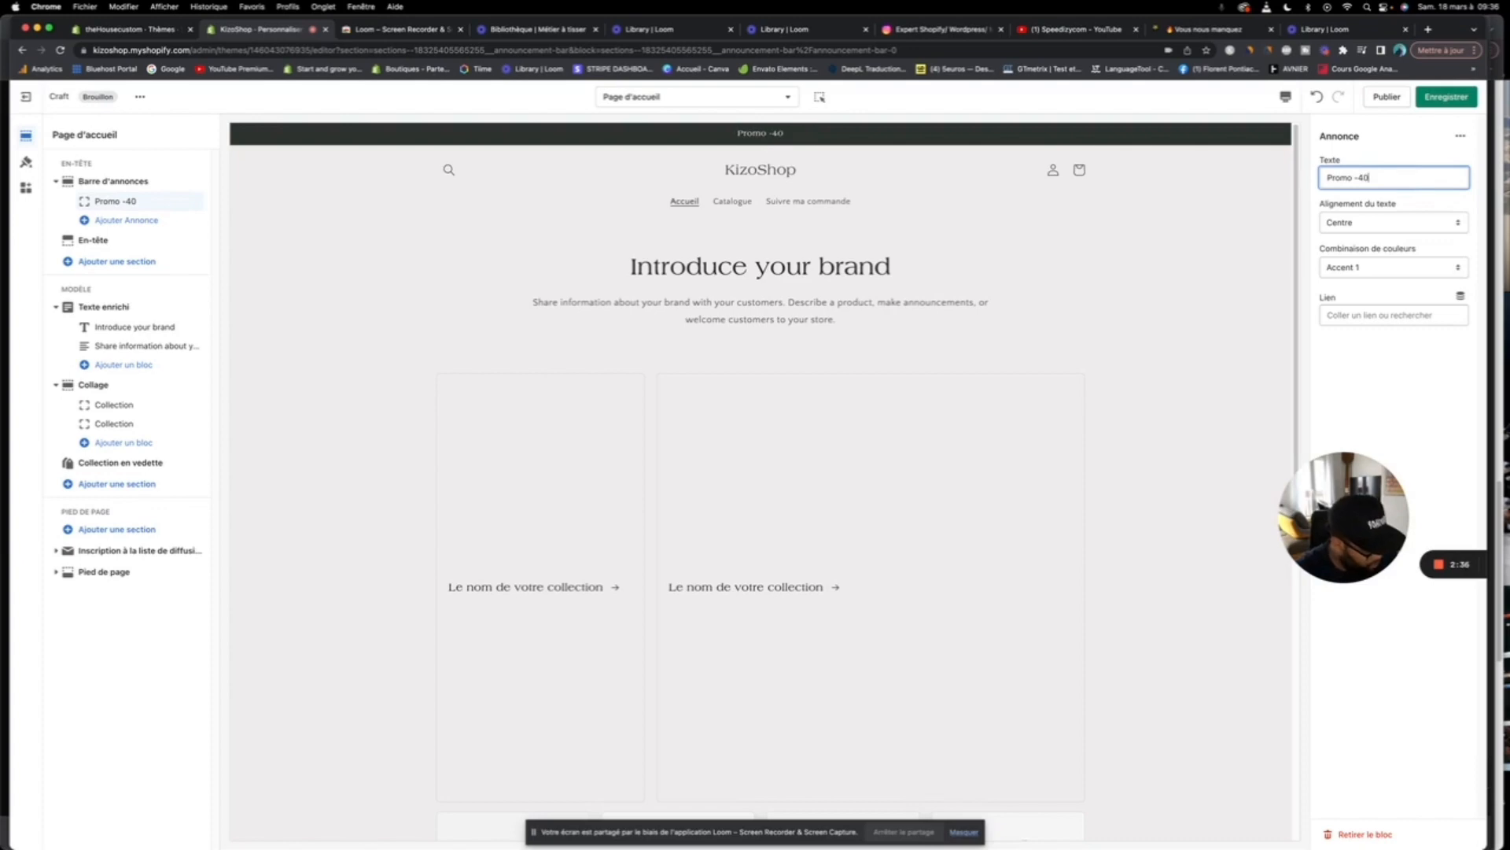
type("% Mainte")
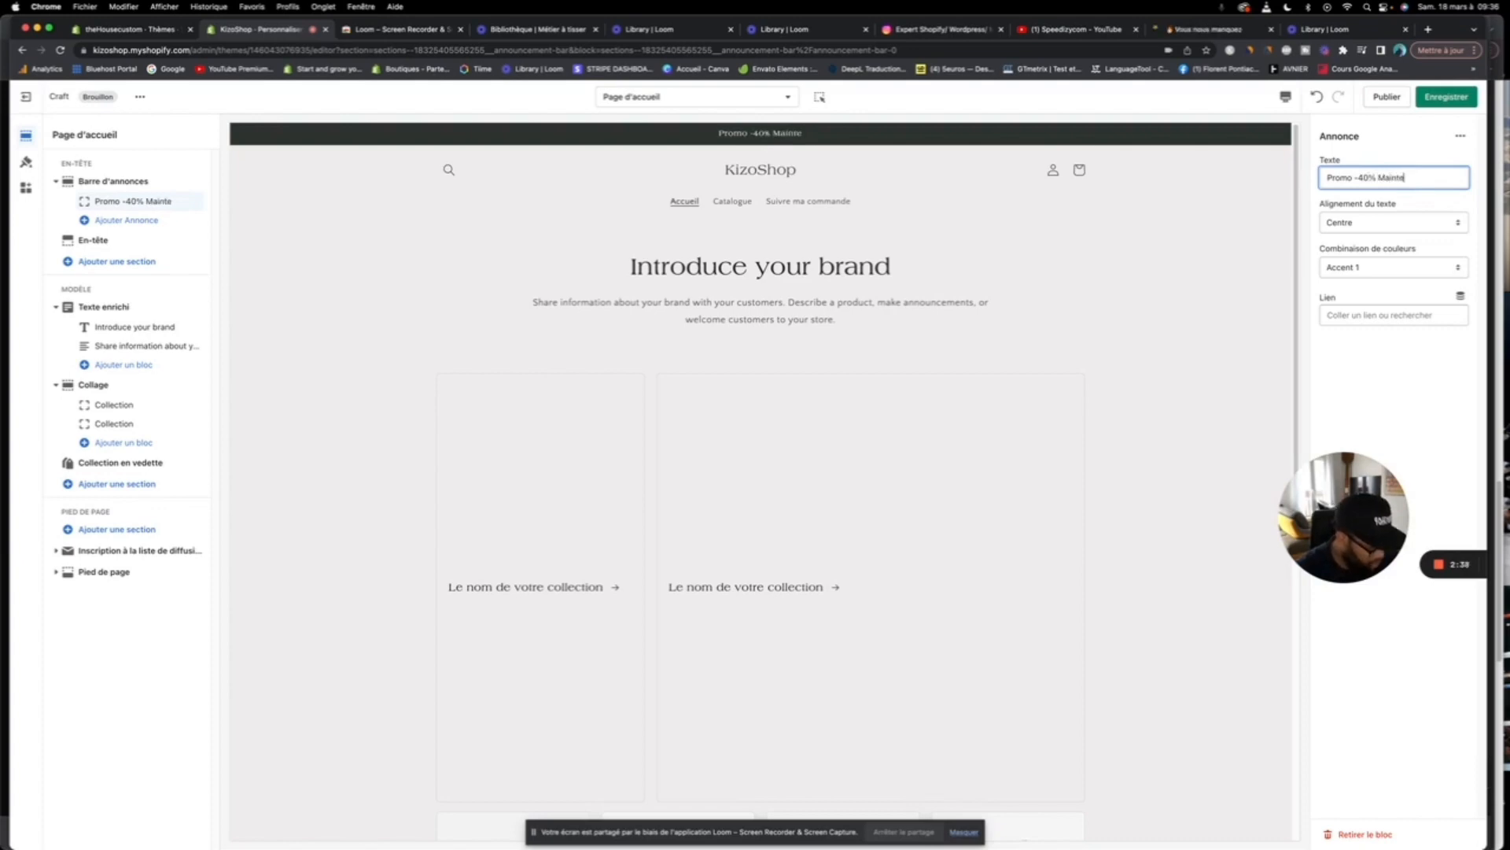
type("nant")
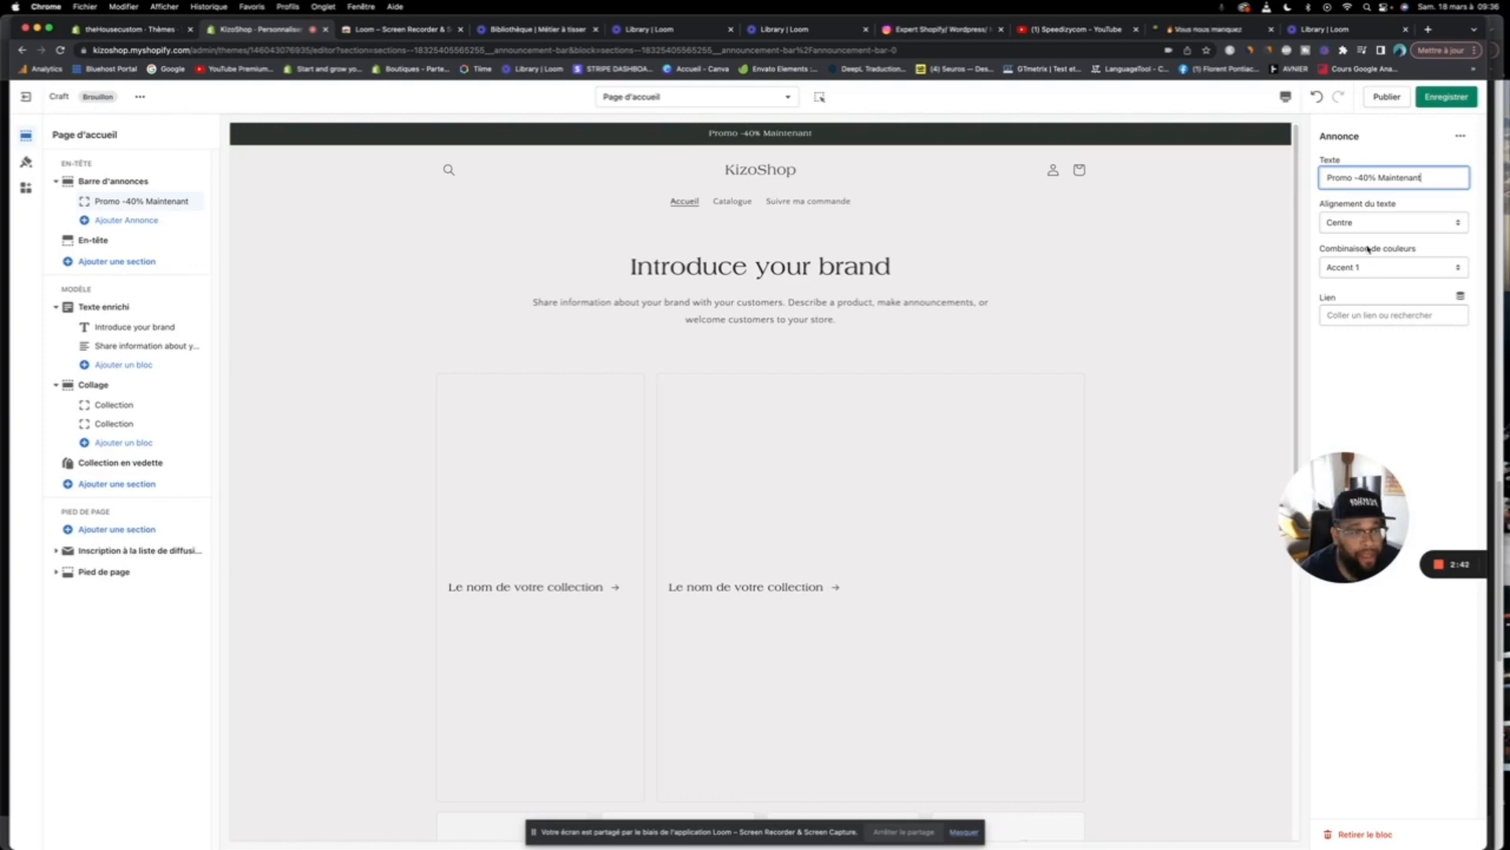
Step: Try Gauche alignment for the announcement text and return it to Centre
left_click(1346, 222)
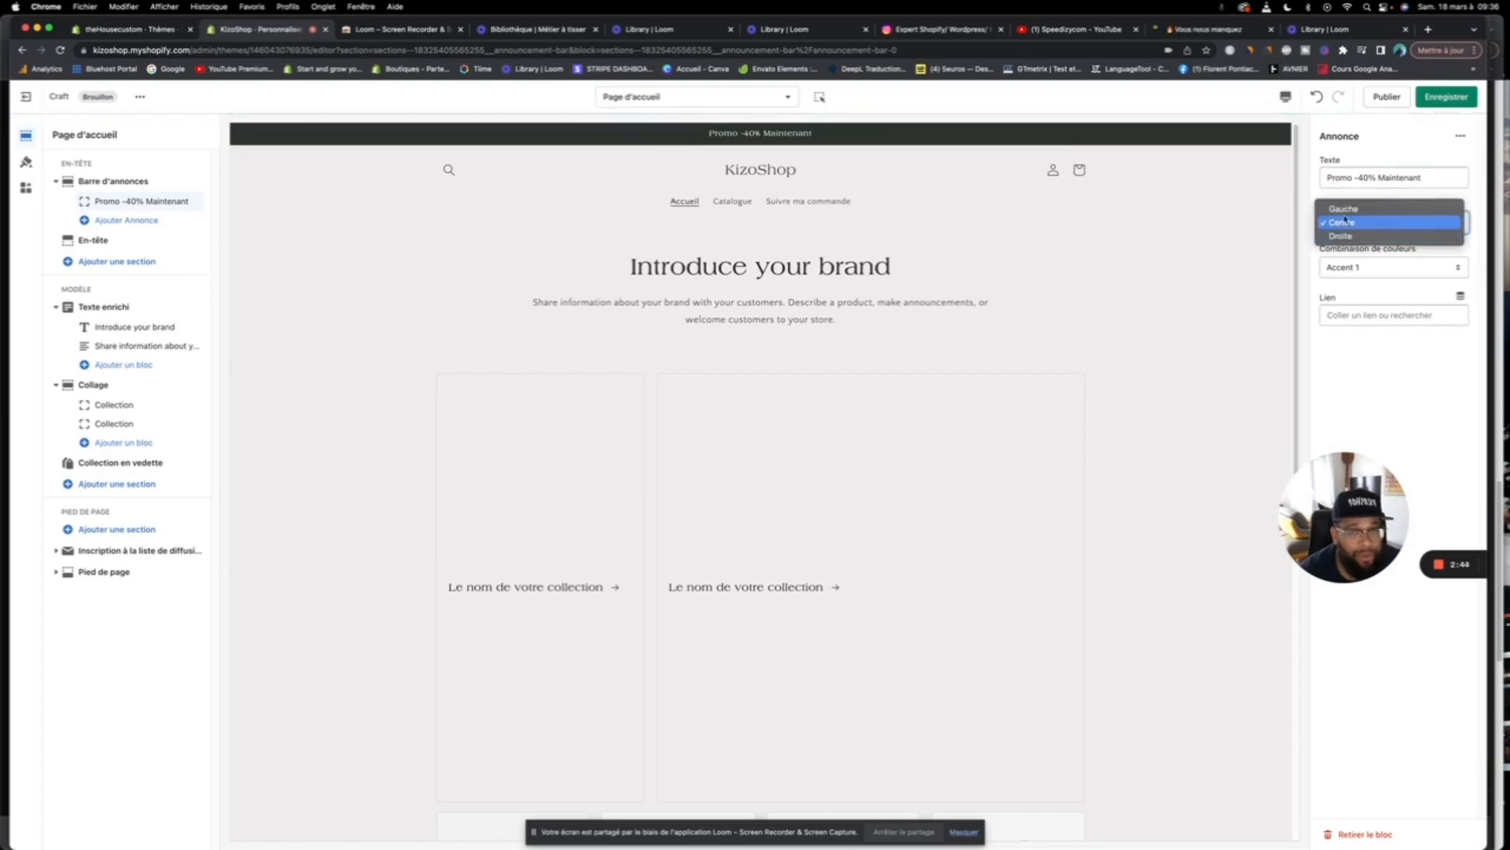
left_click(1352, 219)
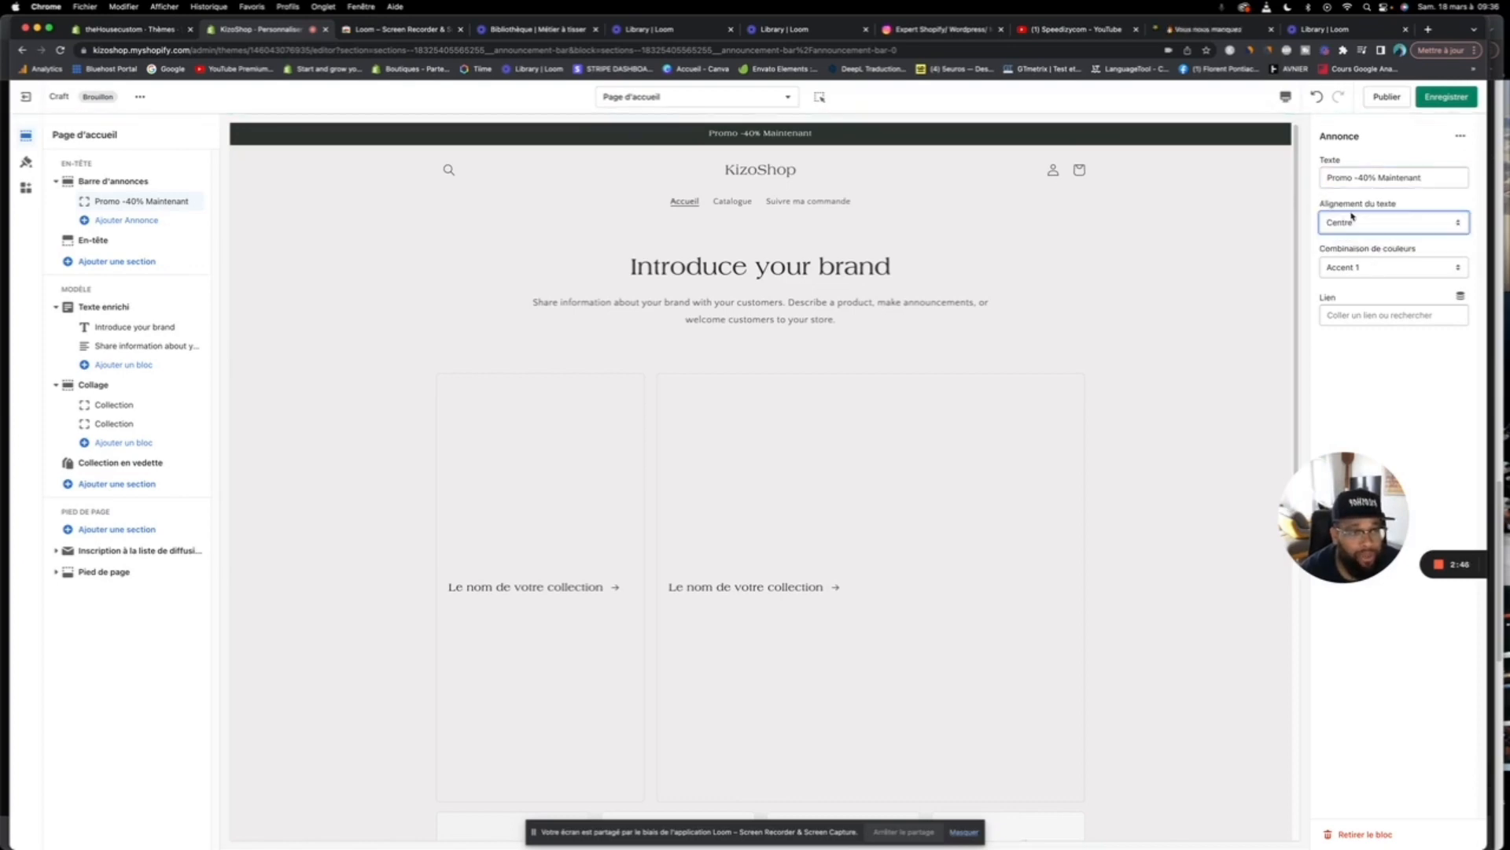
left_click(1352, 220)
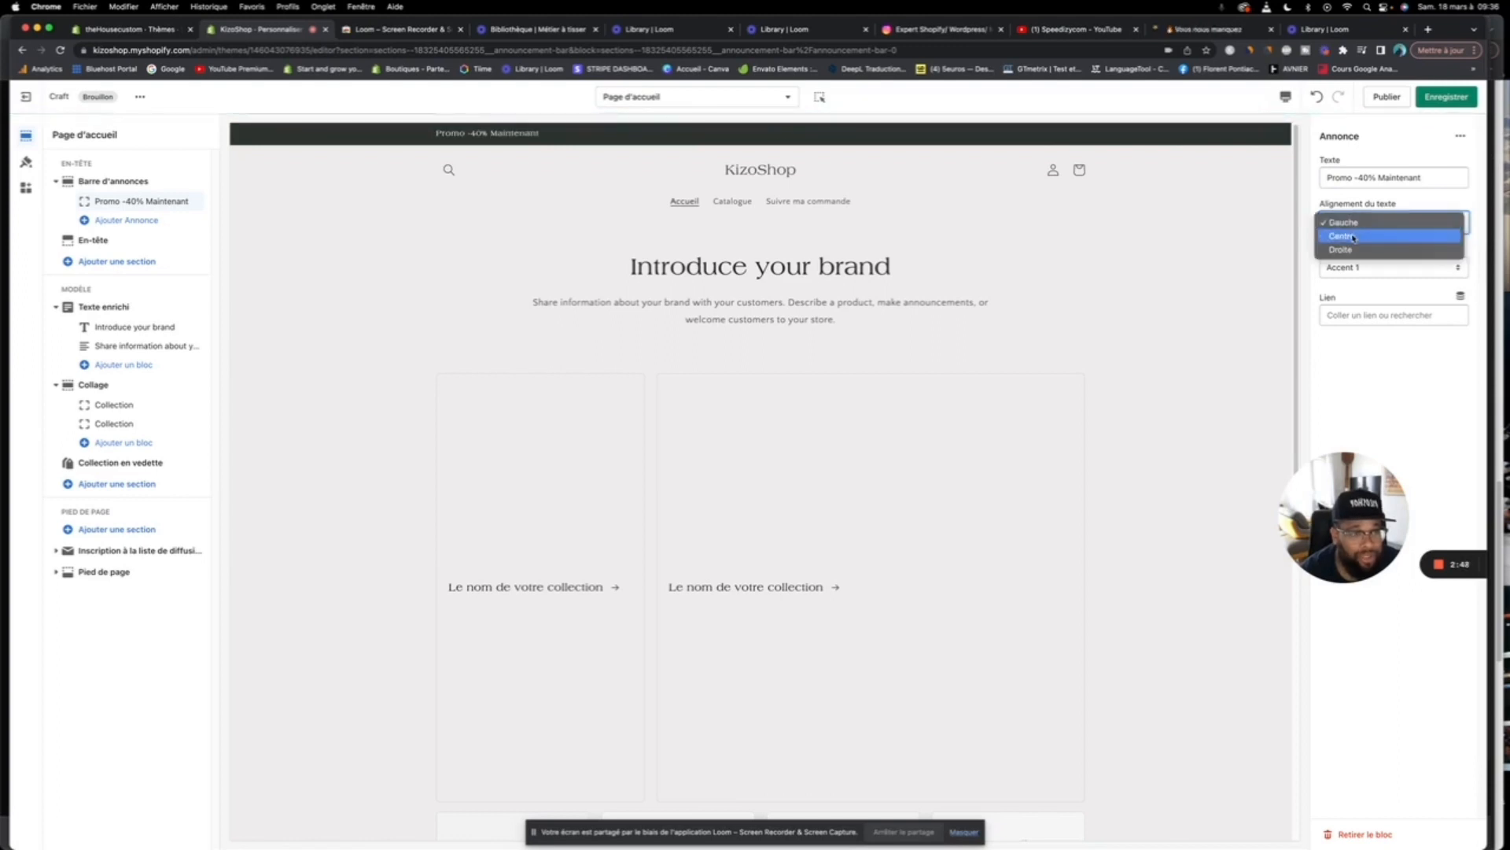
left_click(1354, 237)
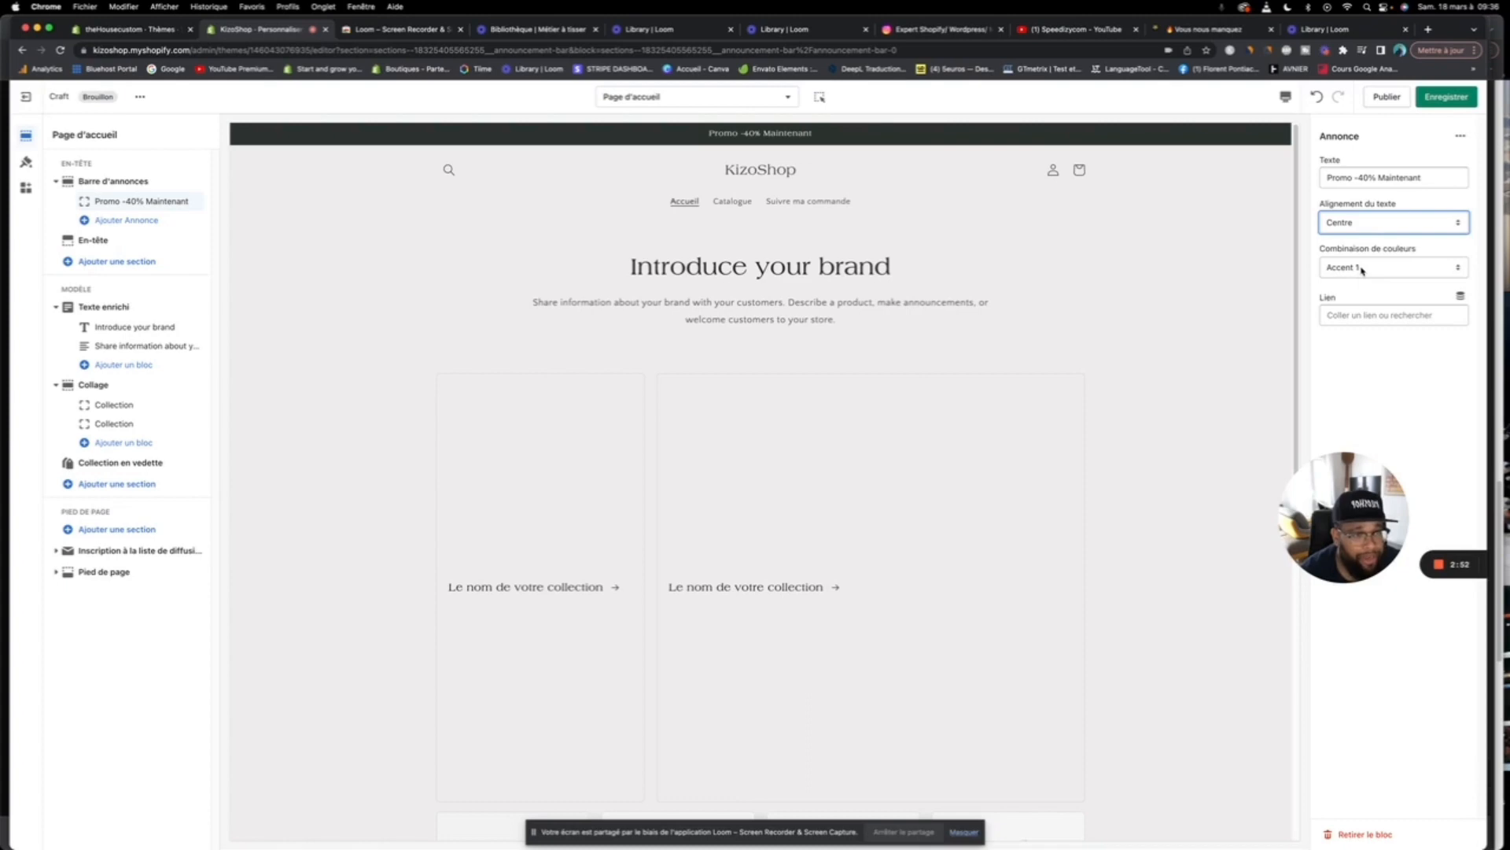
Step: Try the Arrière-plan 2 colour combination on the announcement and settle on Inverser
left_click(1363, 269)
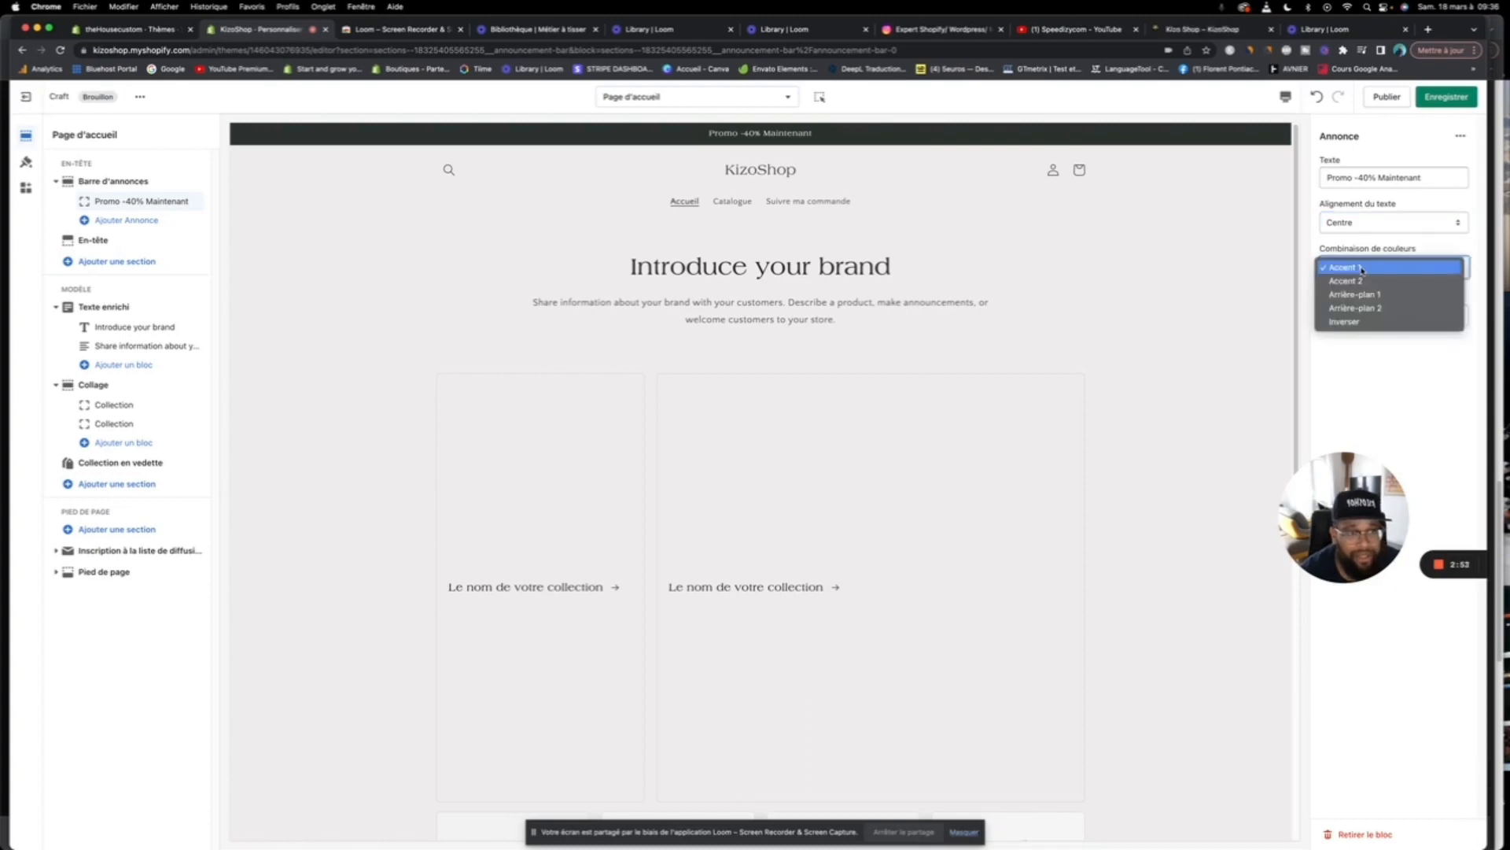
left_click(1346, 322)
left_click(1348, 266)
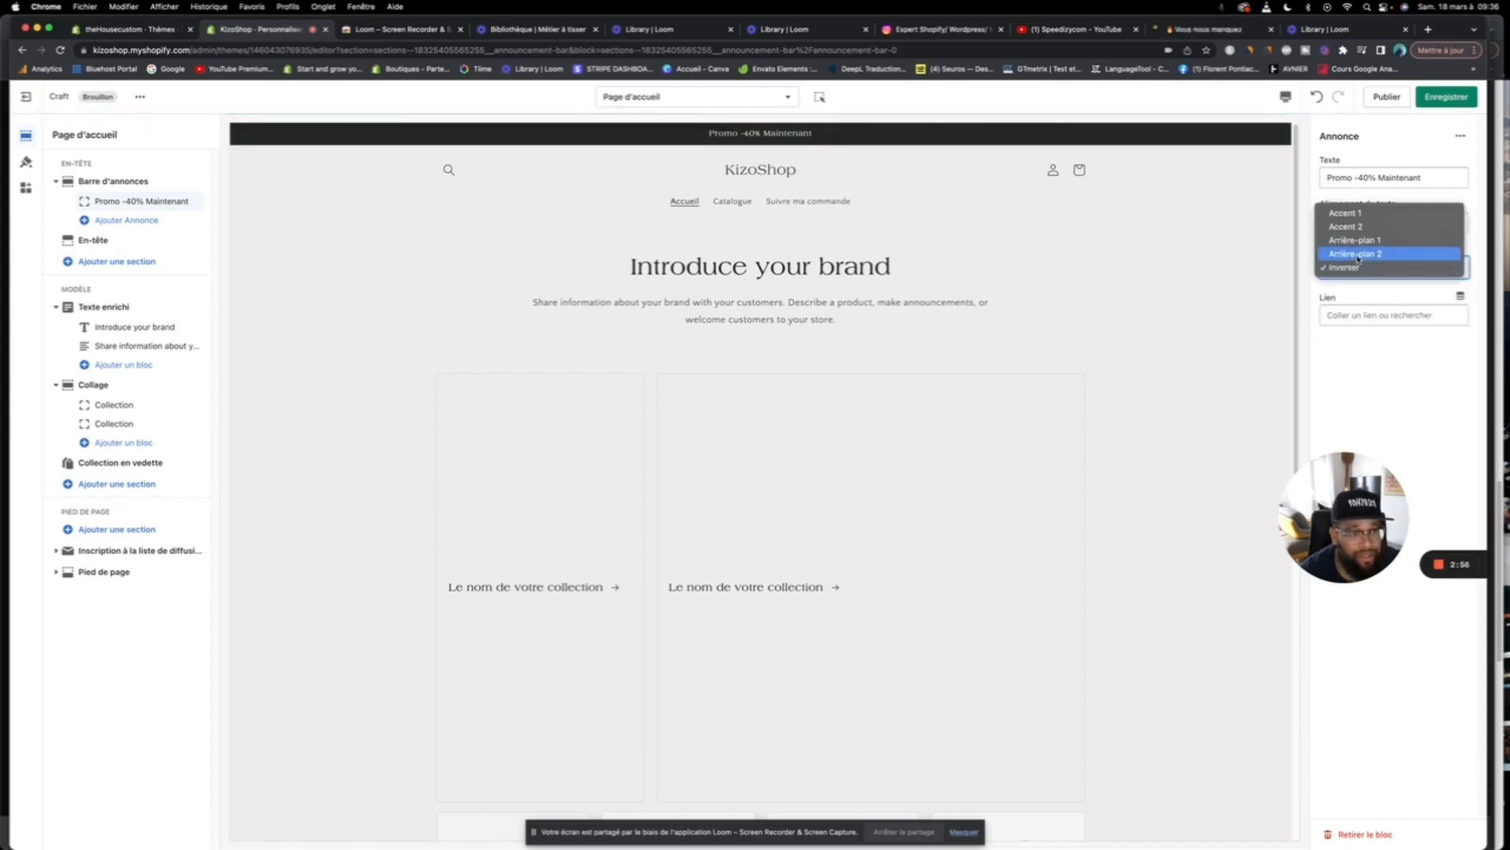
left_click(1357, 254)
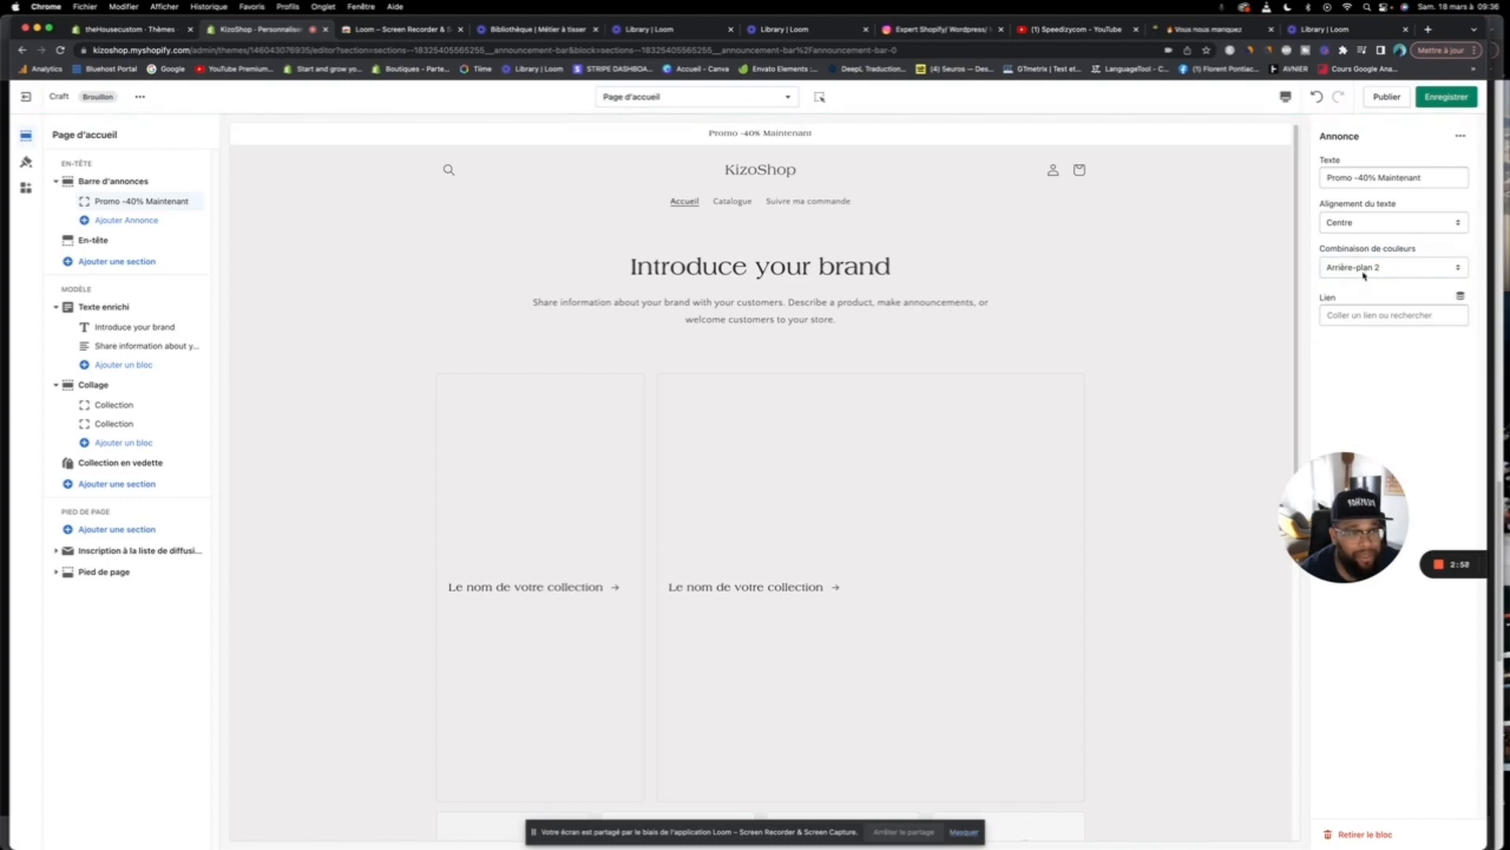
left_click(1364, 271)
left_click(1364, 281)
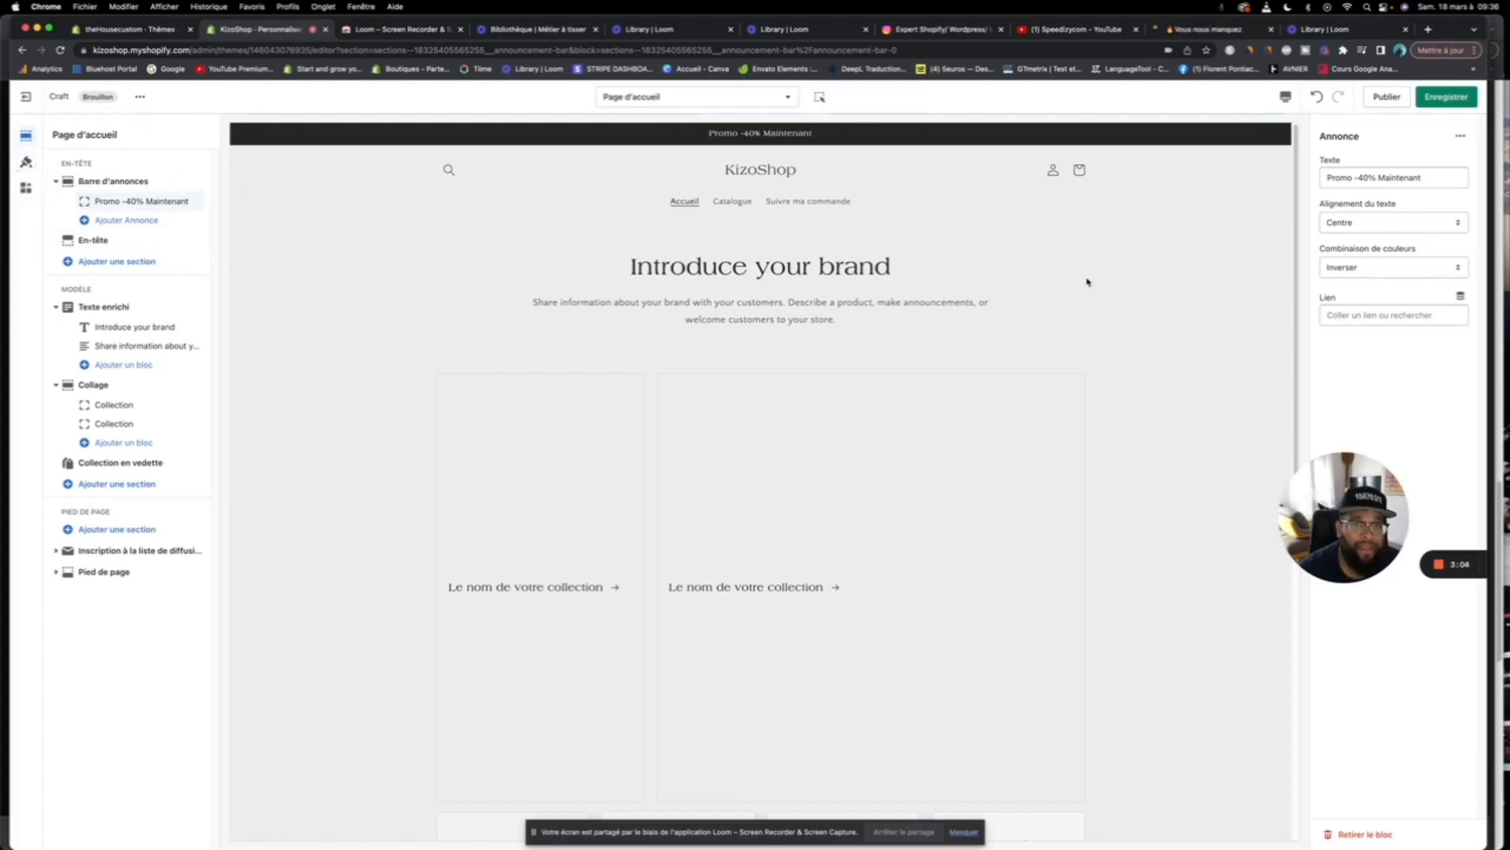
Step: Link the announcement to the Chaussures collection
left_click(1368, 311)
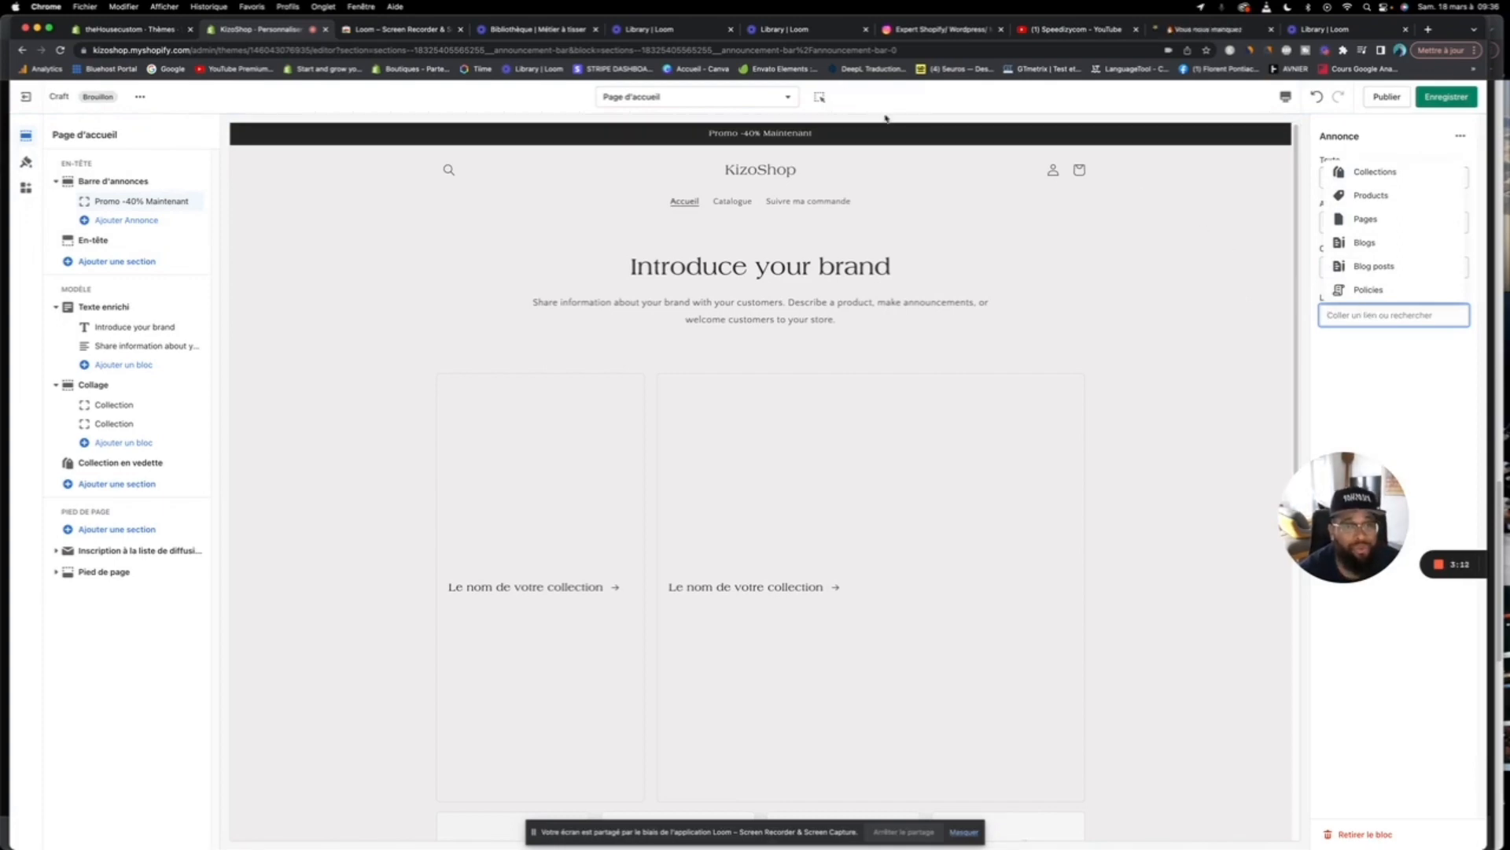
left_click(1385, 174)
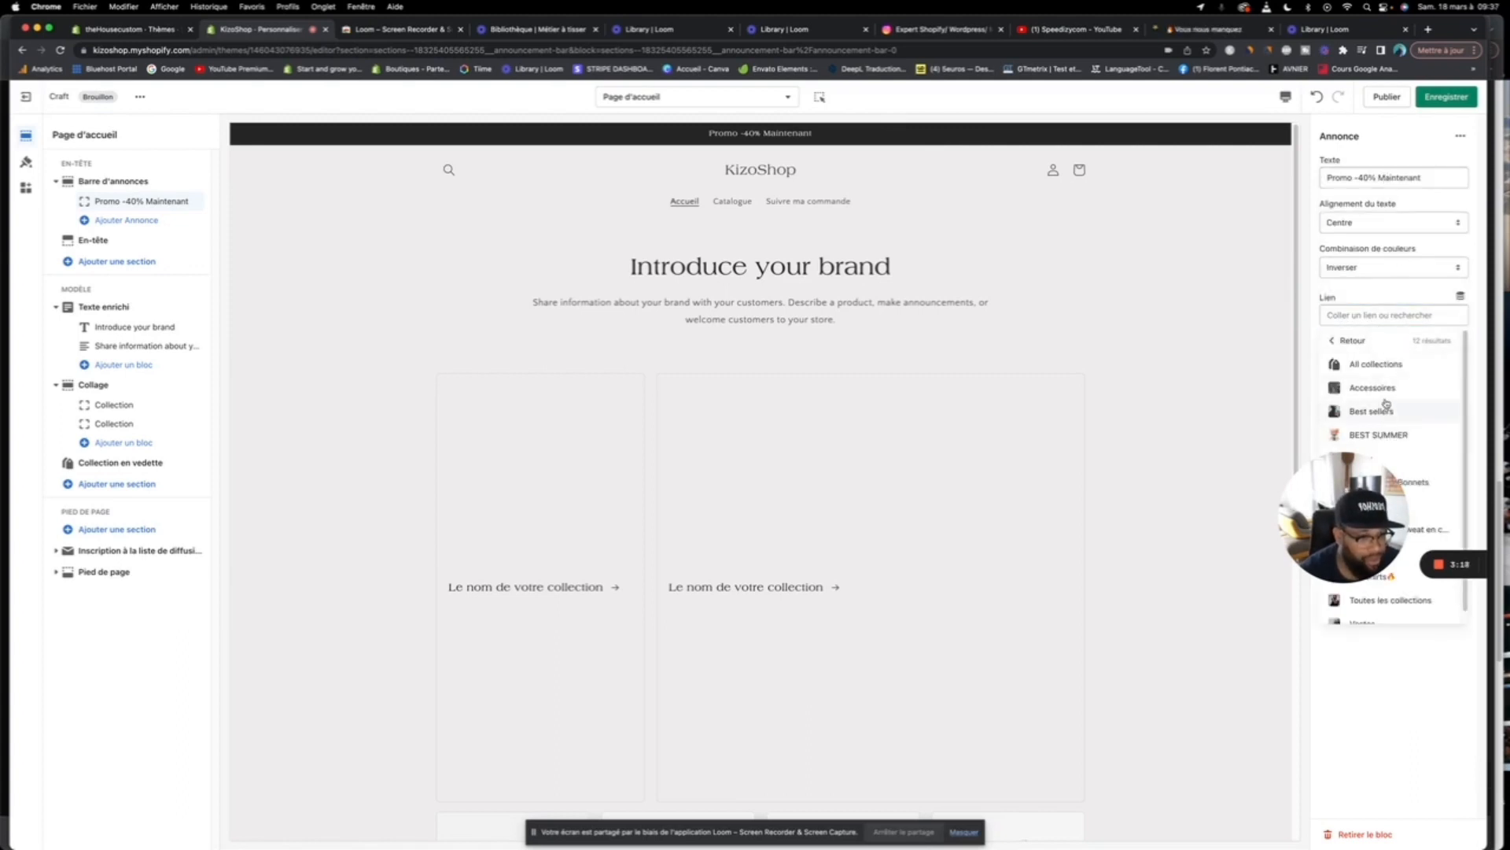
scroll(1386, 403, "down", 1)
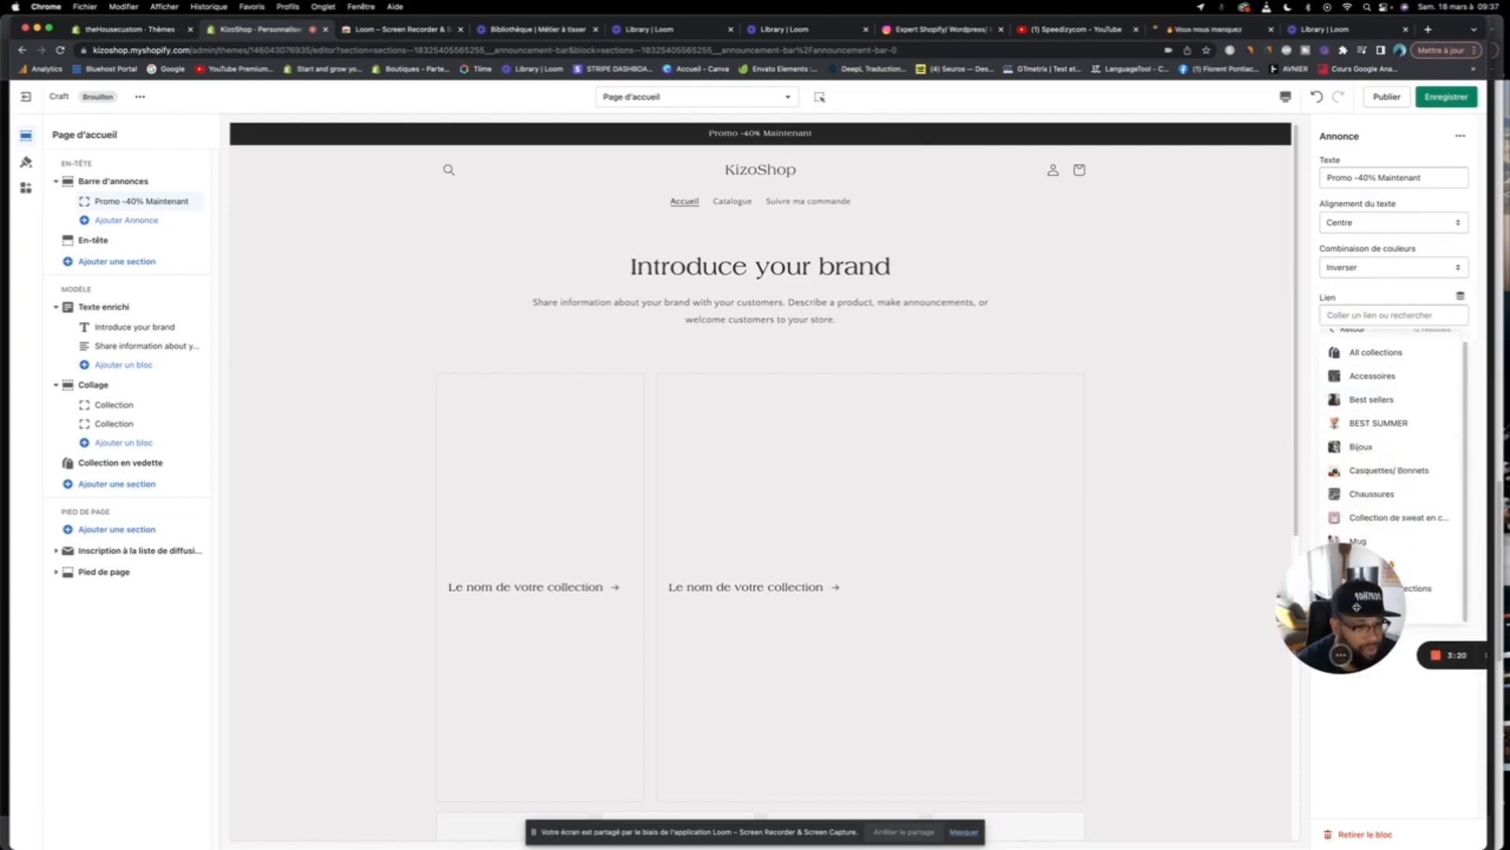
left_click(1409, 493)
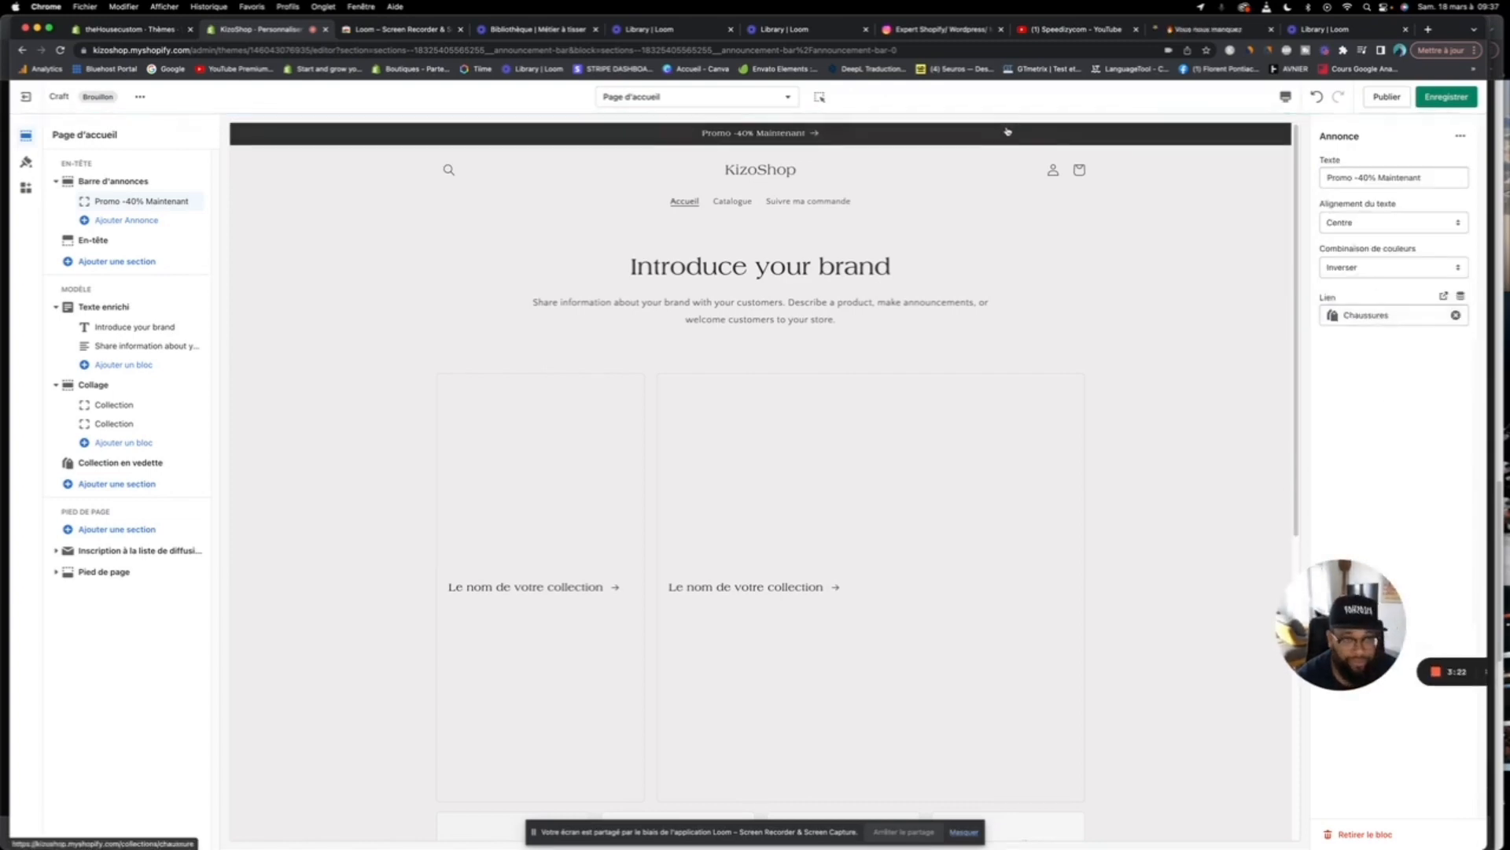
Step: Replace "Maintenant" in the announcement text so that it reads "Promo -40% sur nos chaussure"
left_click(1445, 178)
left_click_drag(1445, 178, 1376, 181)
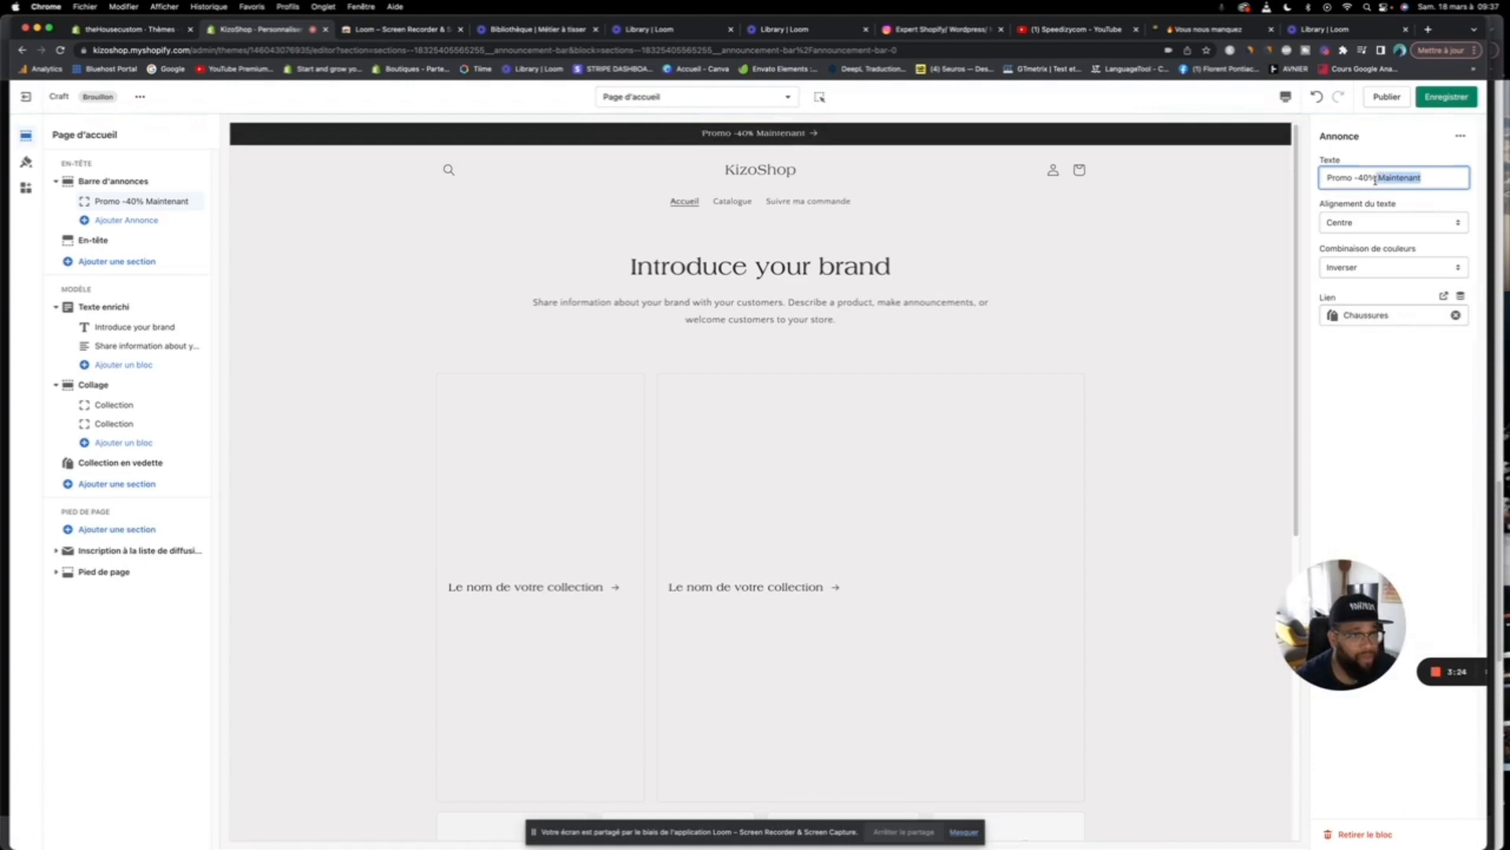
type("su")
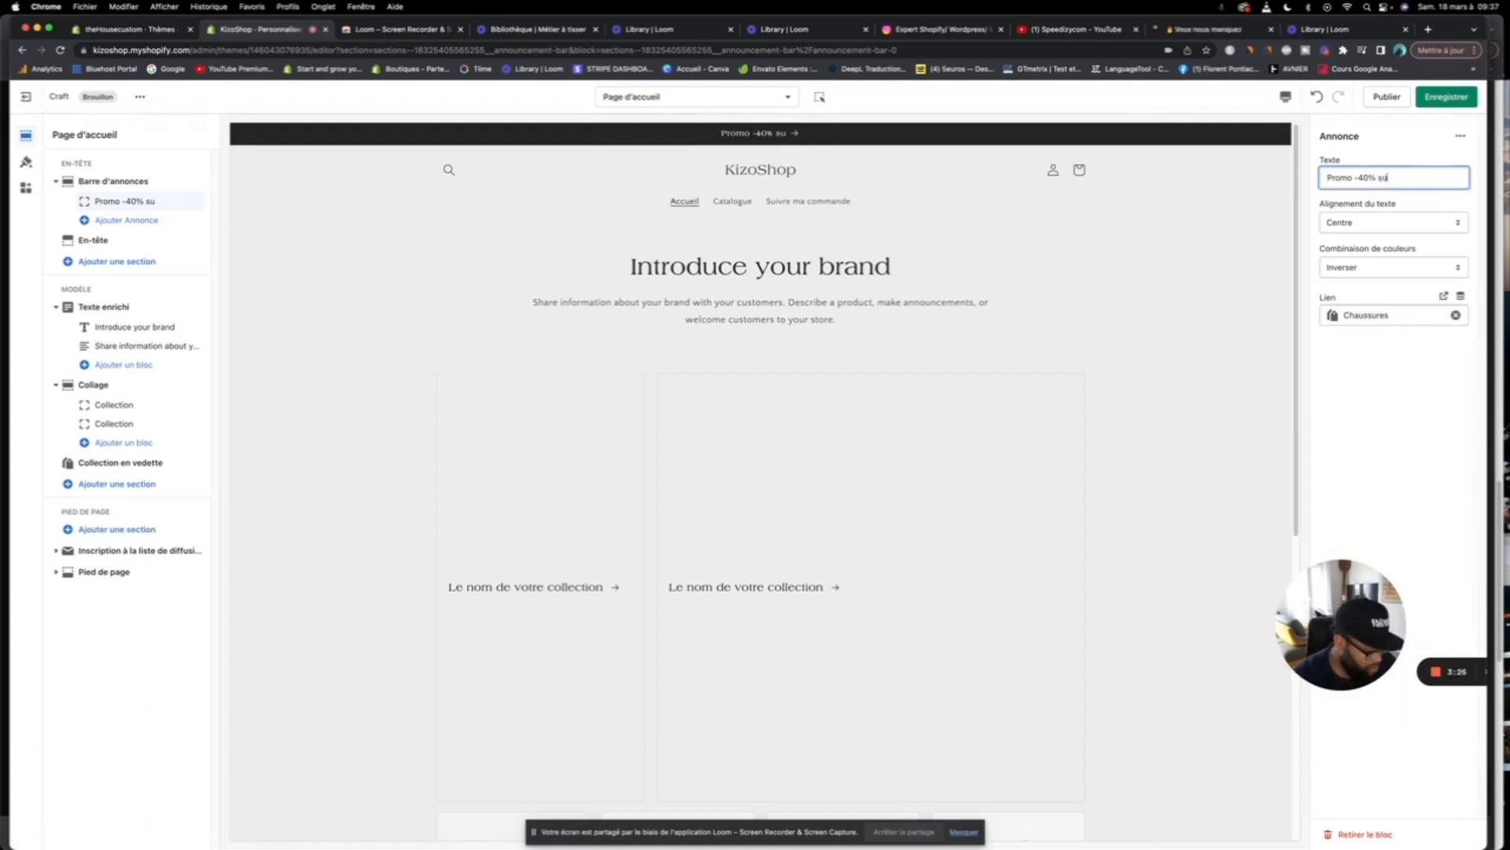
type("r nos chaussure")
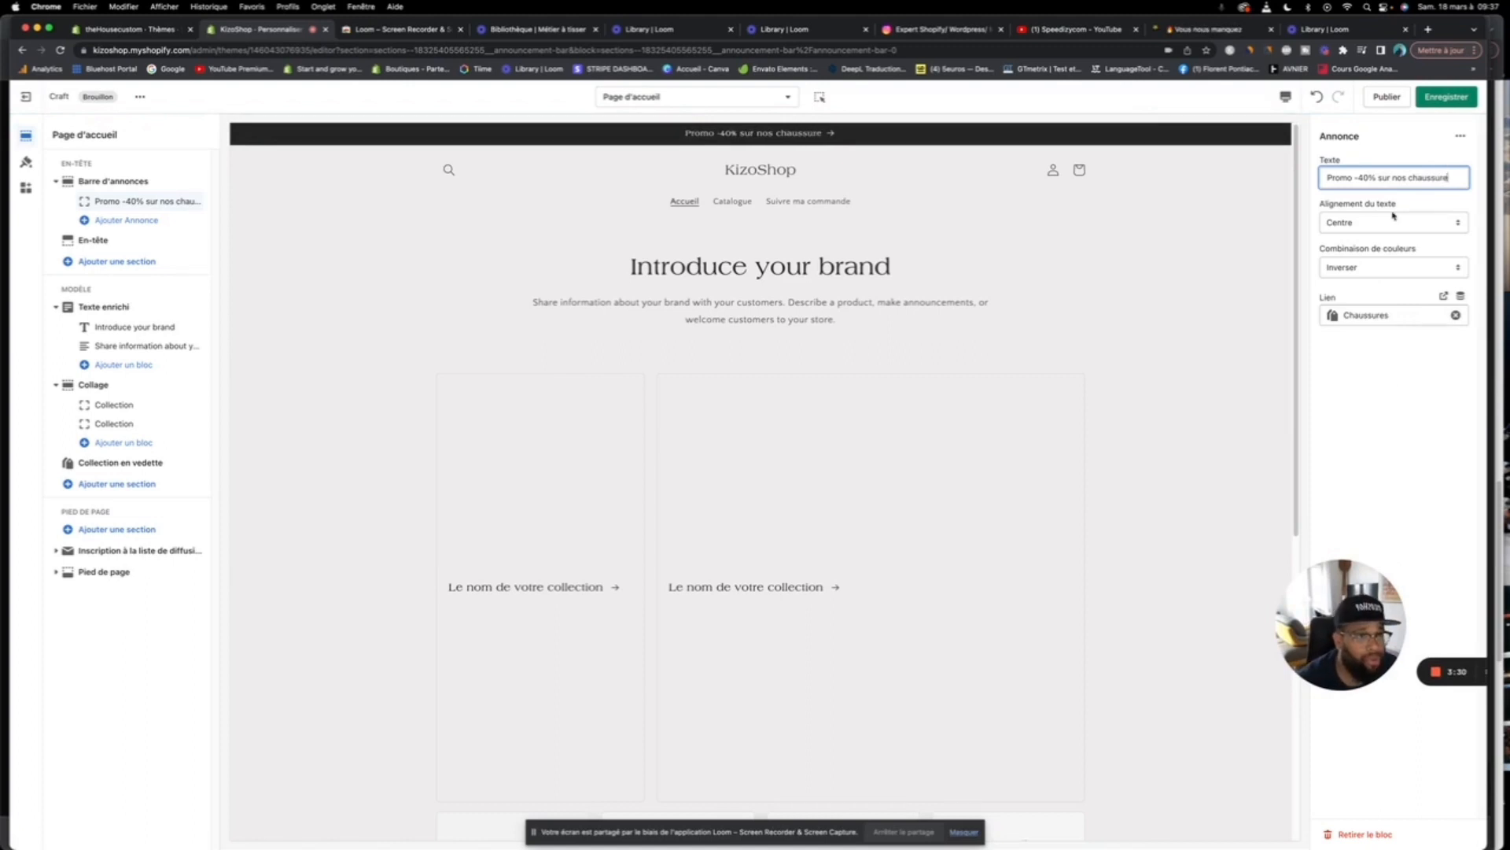
Step: Save the theme, test the announcement bar's link in the preview and return to the Accueil page
left_click(1436, 102)
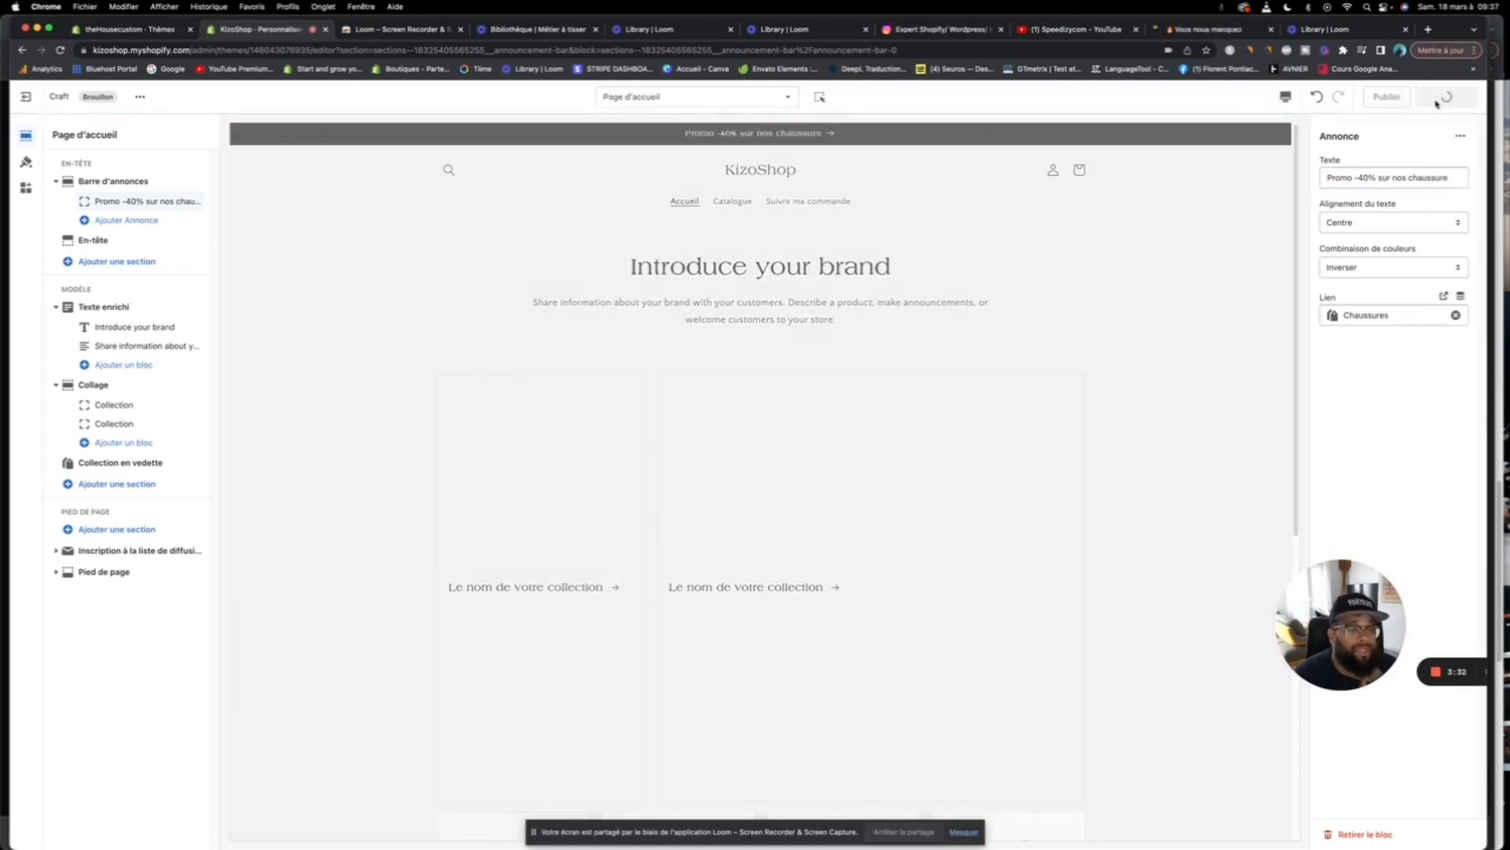
left_click(809, 136)
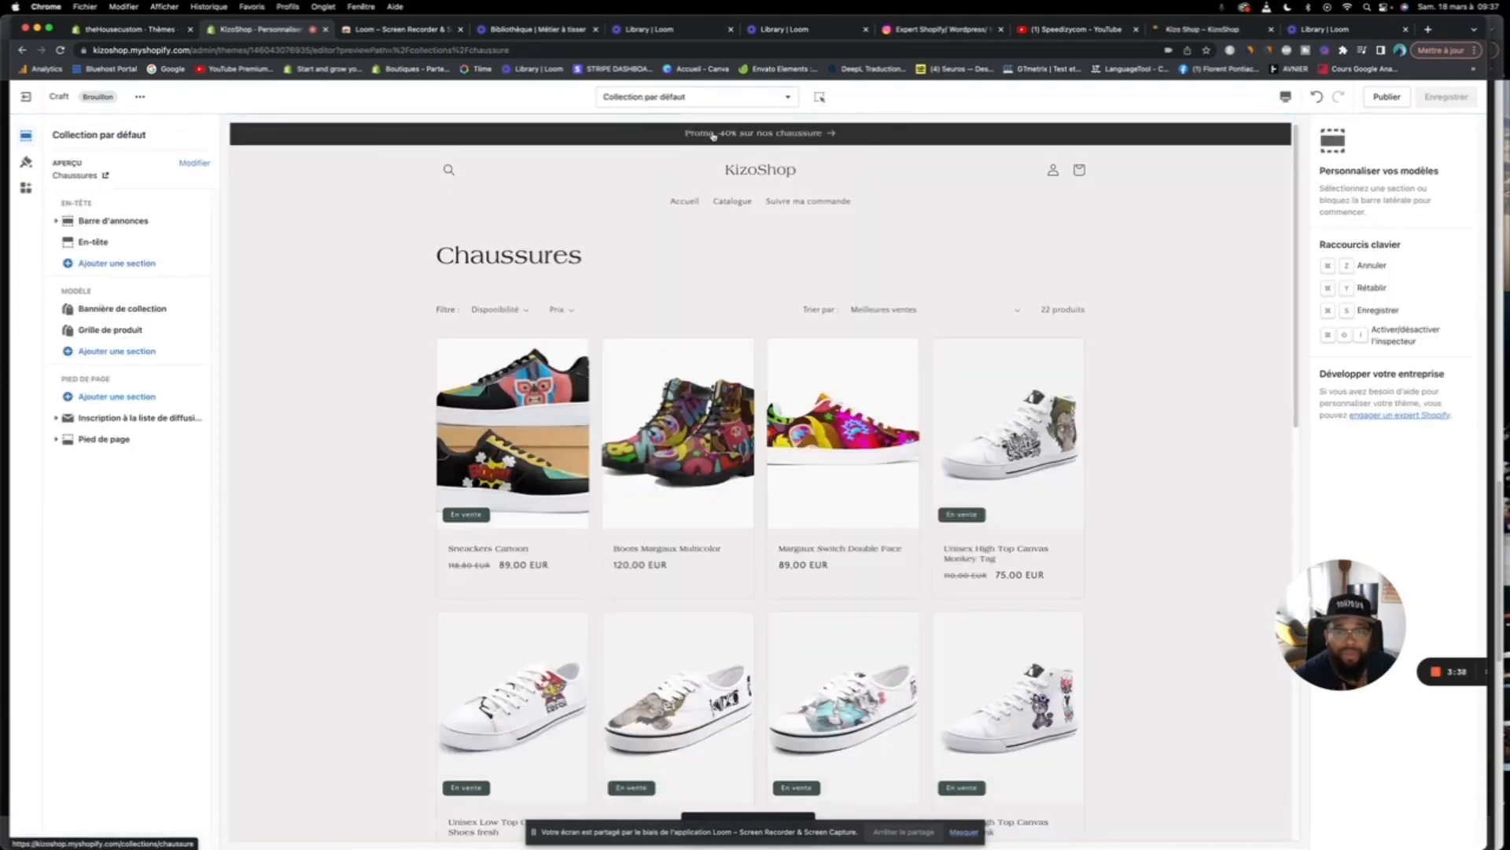
left_click(684, 201)
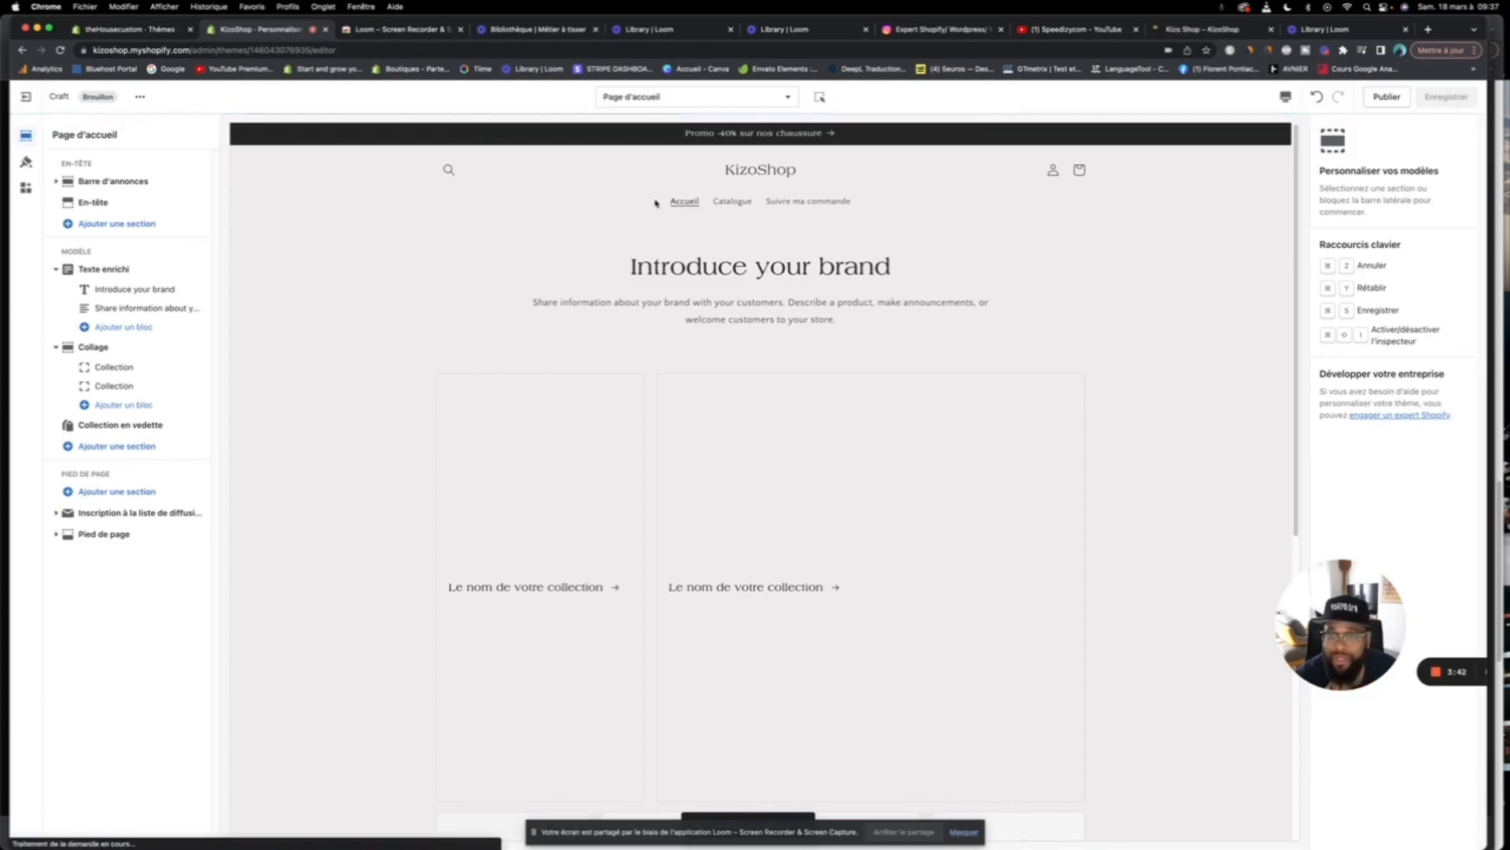
Step: Replace the menu of the En-tête section with menu 3
left_click(104, 201)
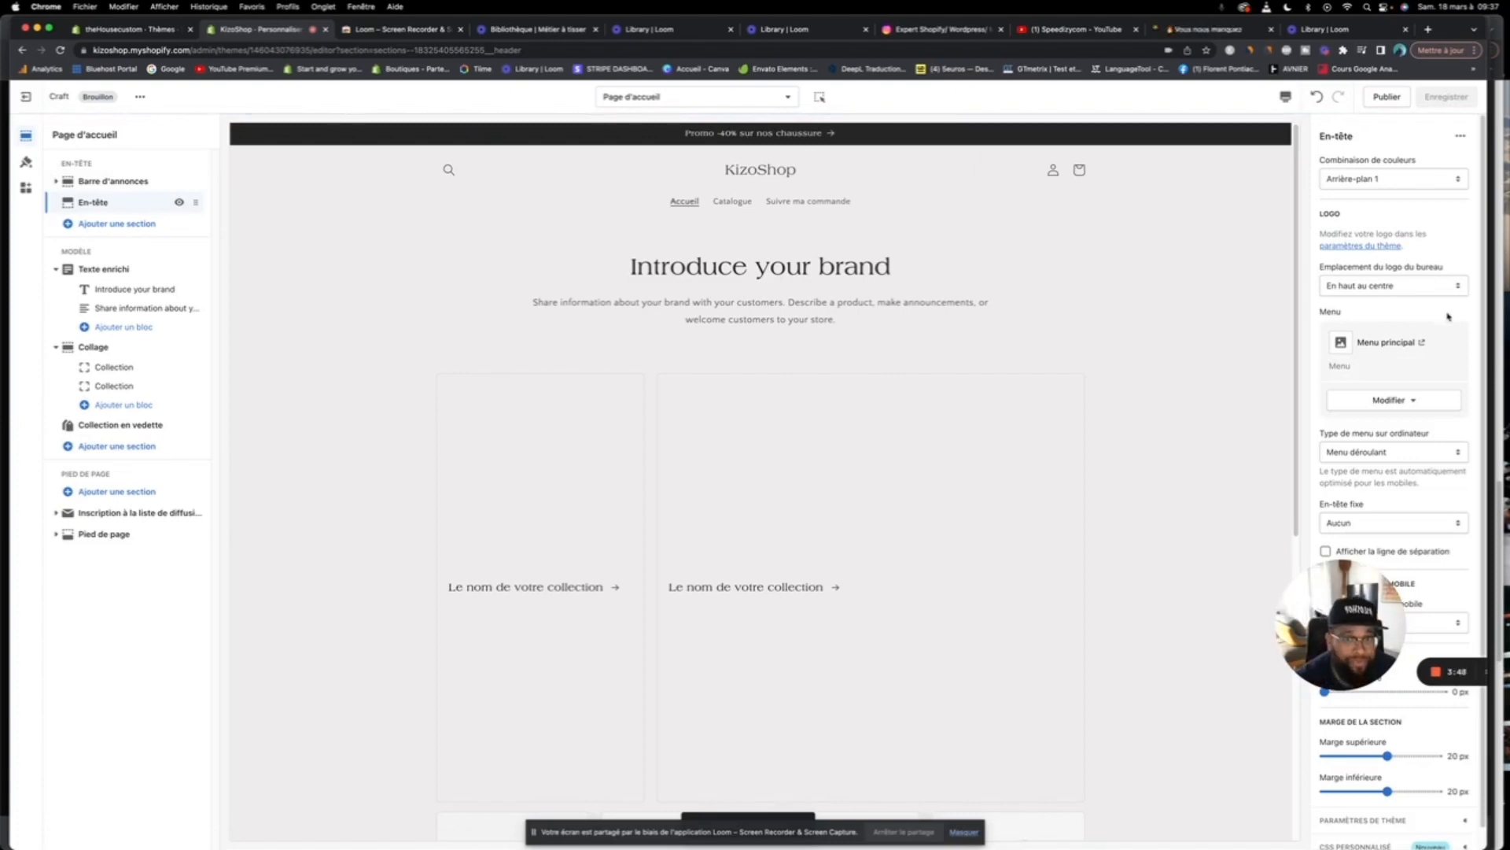
left_click(1386, 400)
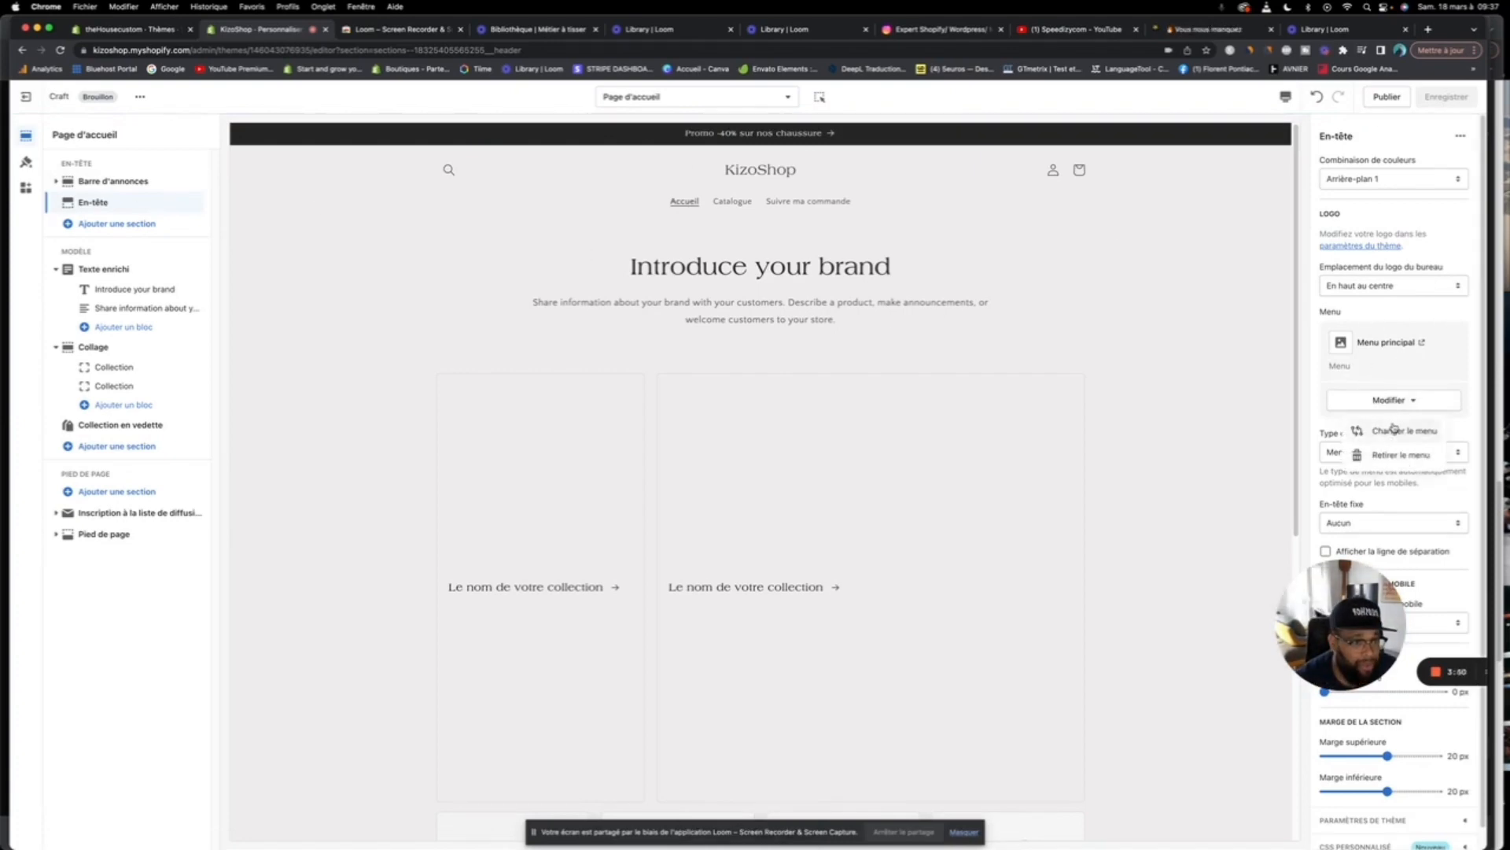
left_click(1393, 430)
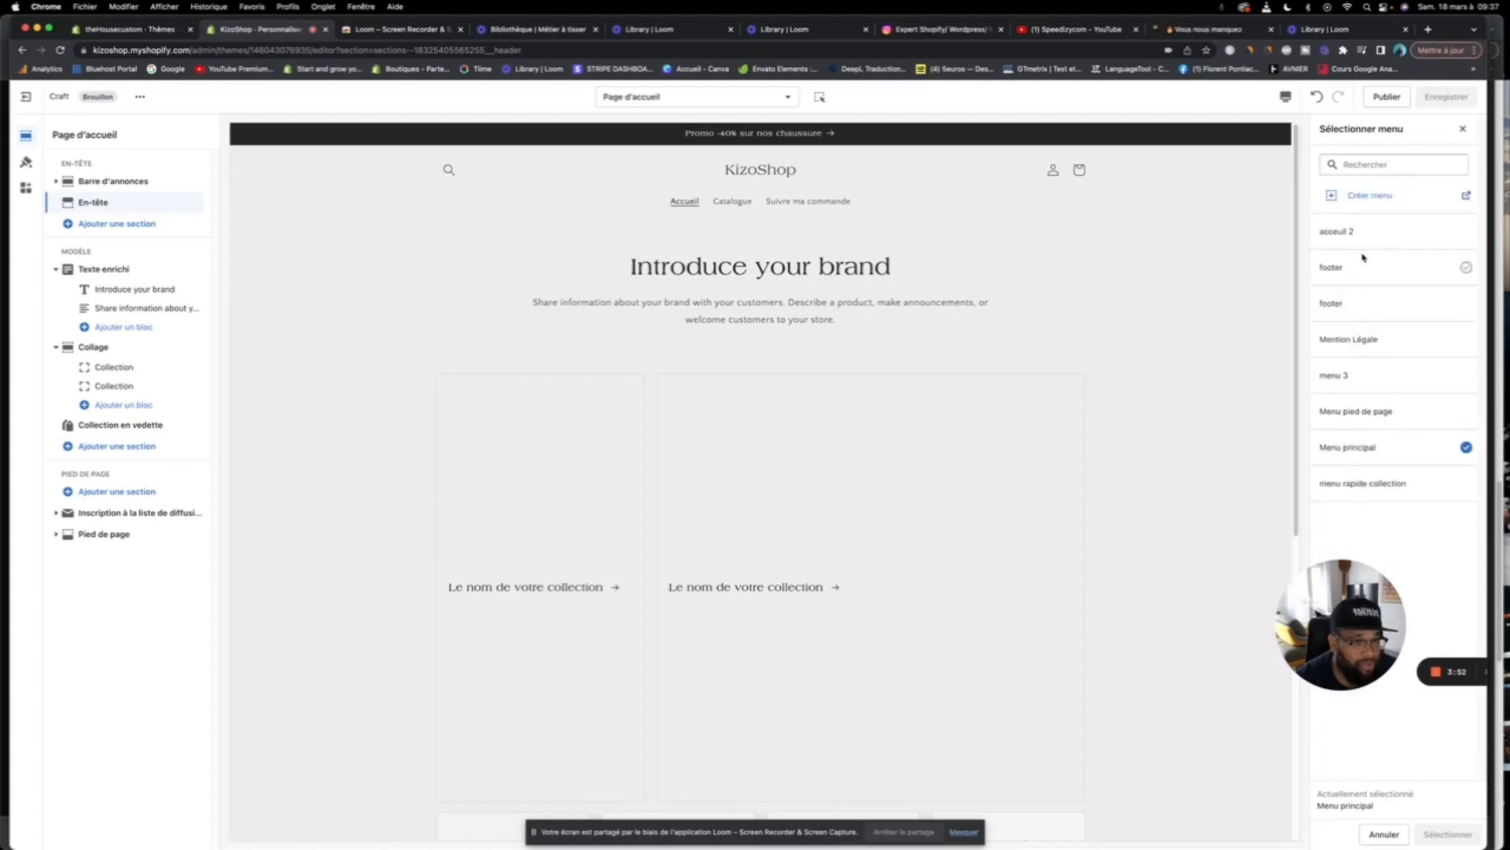
left_click(1352, 388)
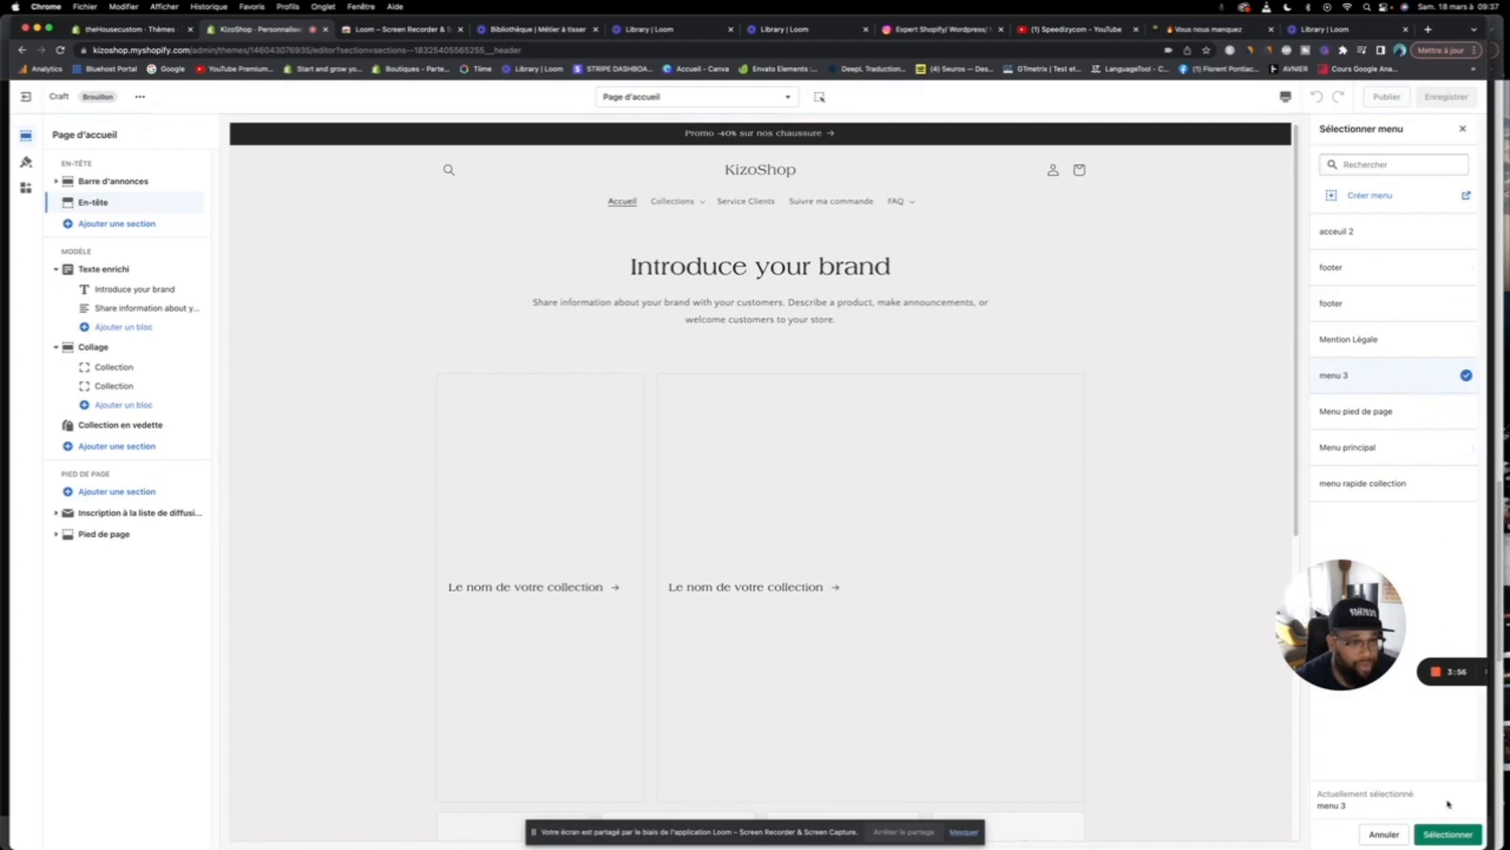
left_click(1448, 834)
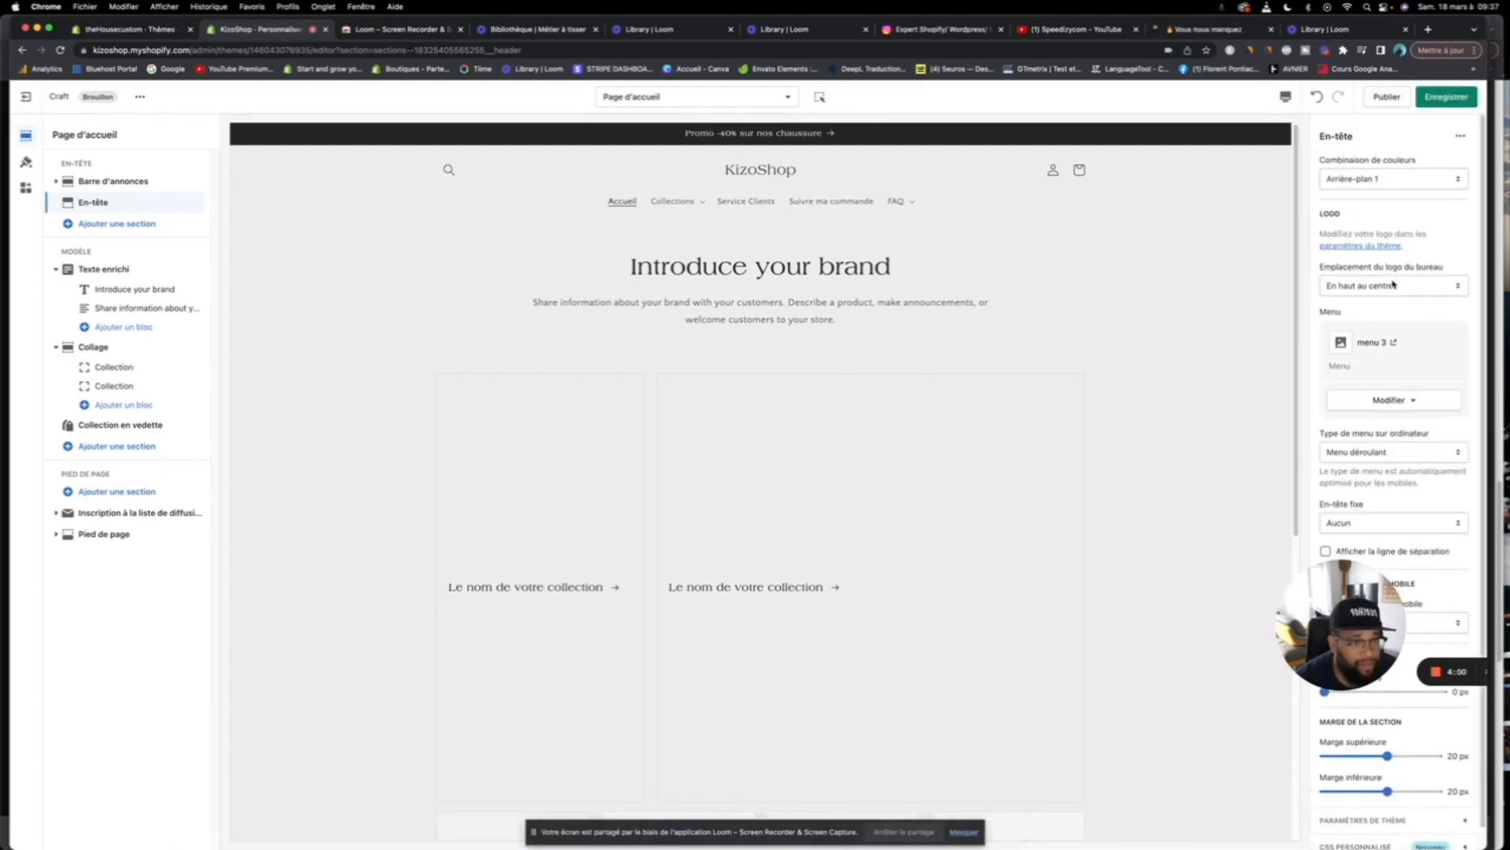
Step: Set the theme's logo to the KizoShop image with the yellow star and transparent background from the image library
scroll(1391, 287, "down", 1)
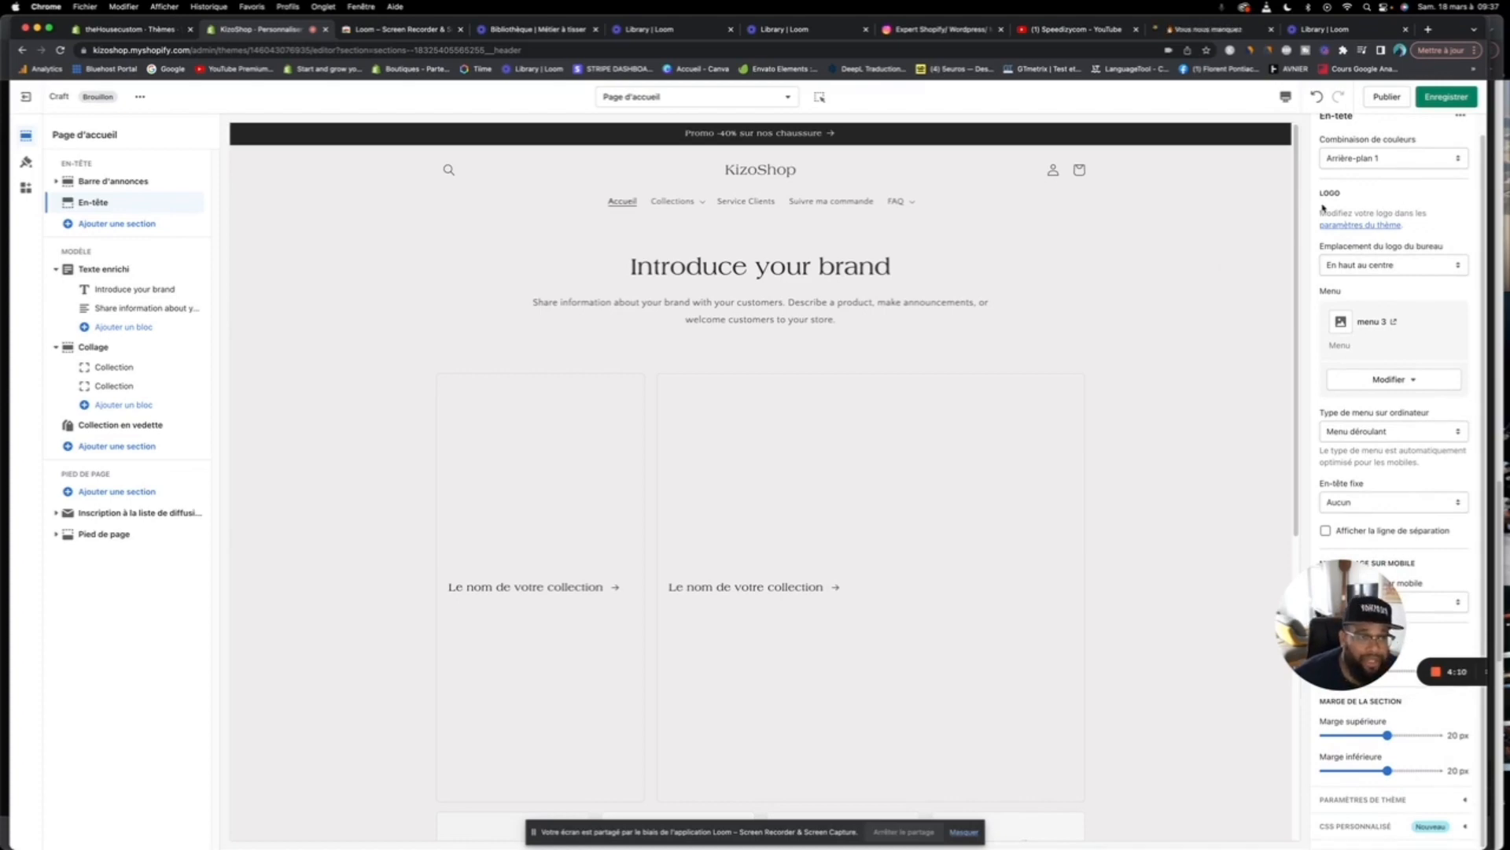
left_click(1371, 227)
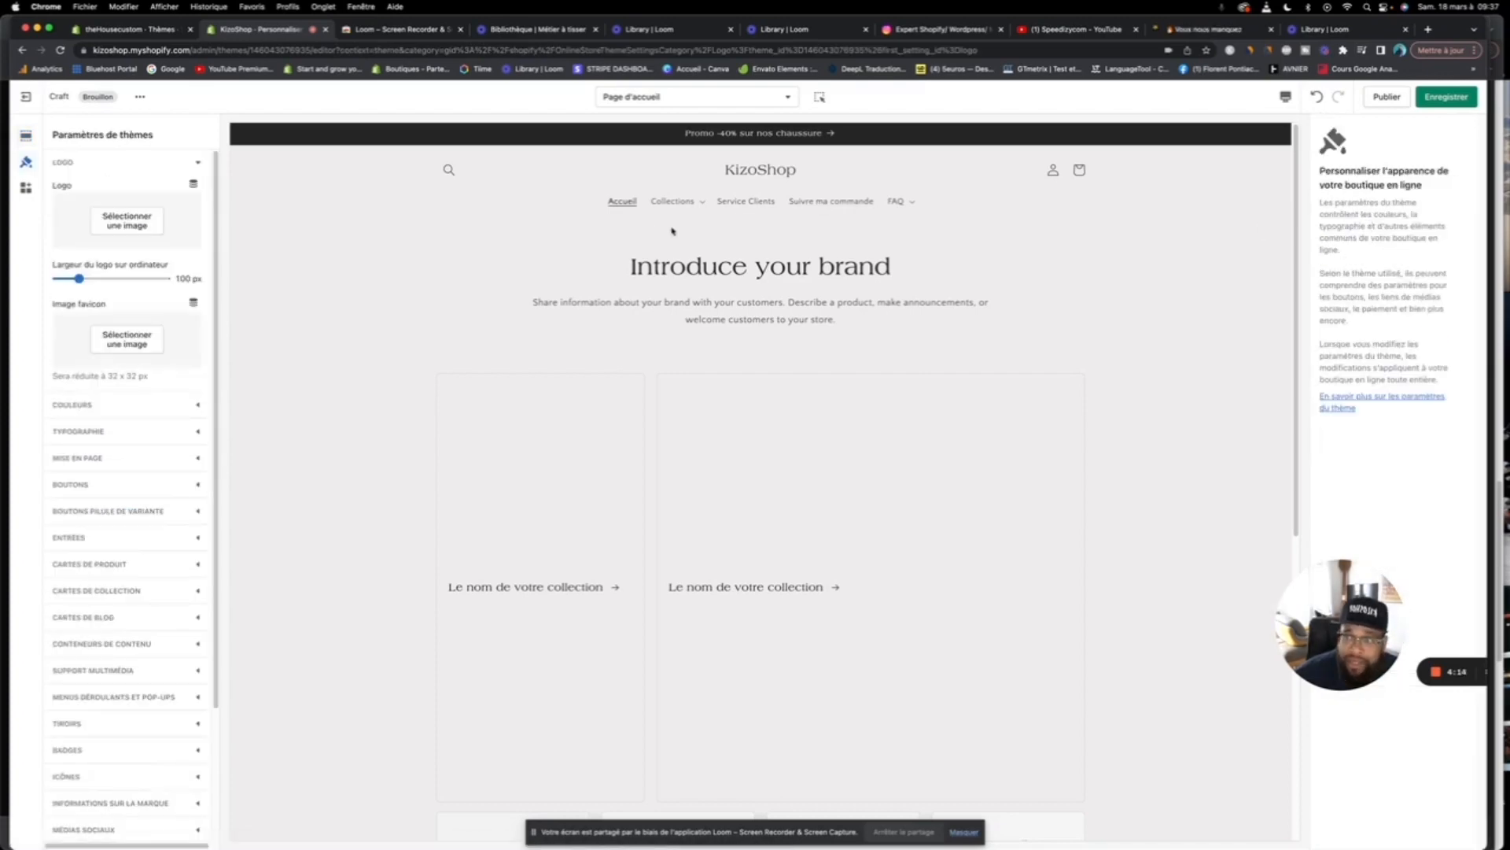
left_click(135, 224)
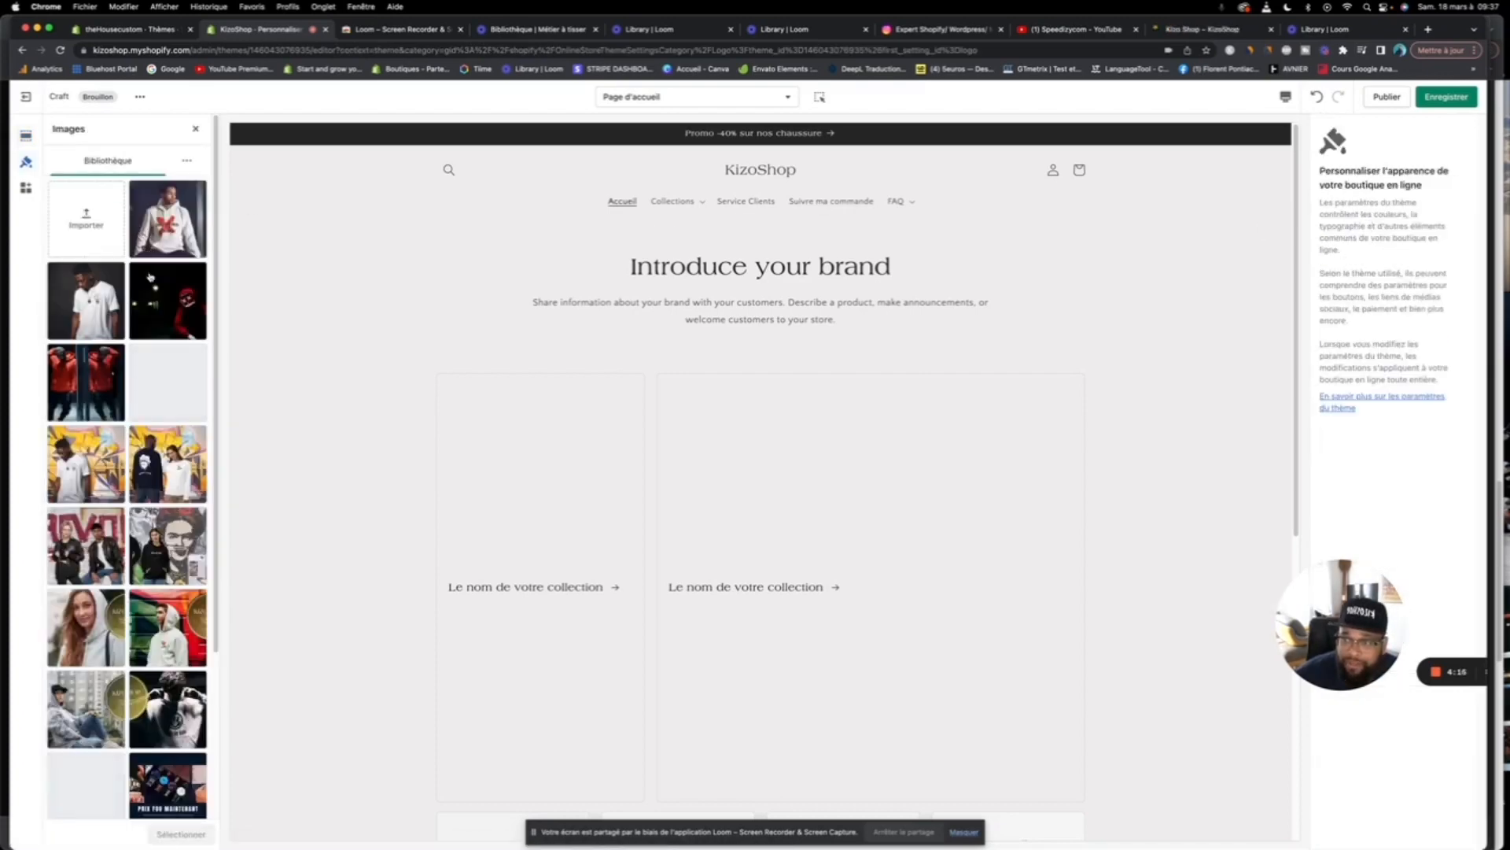
scroll(135, 224, "down", 5)
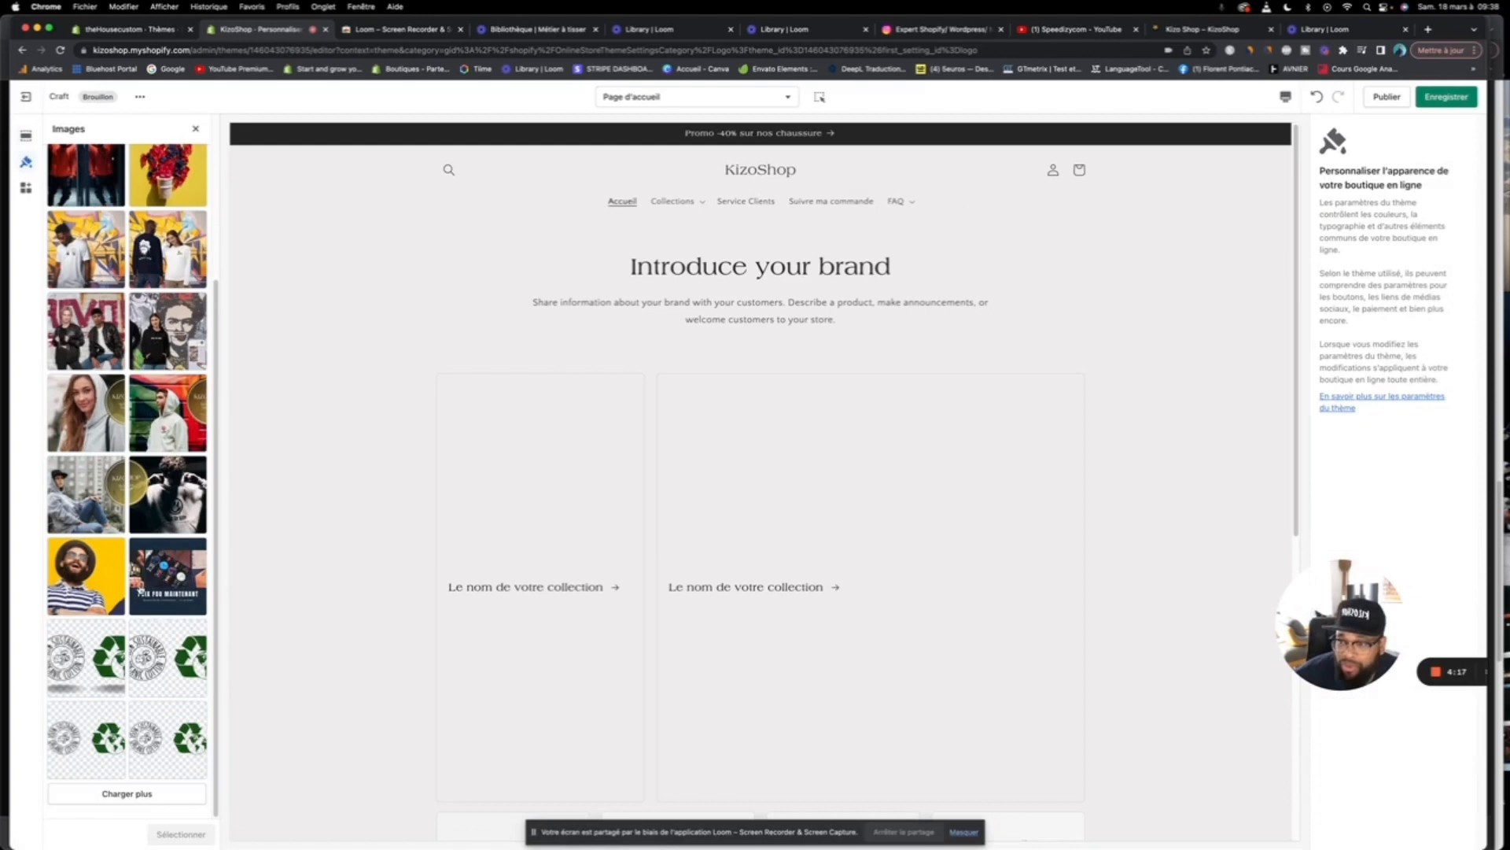
left_click(152, 793)
scroll(142, 692, "down", 5)
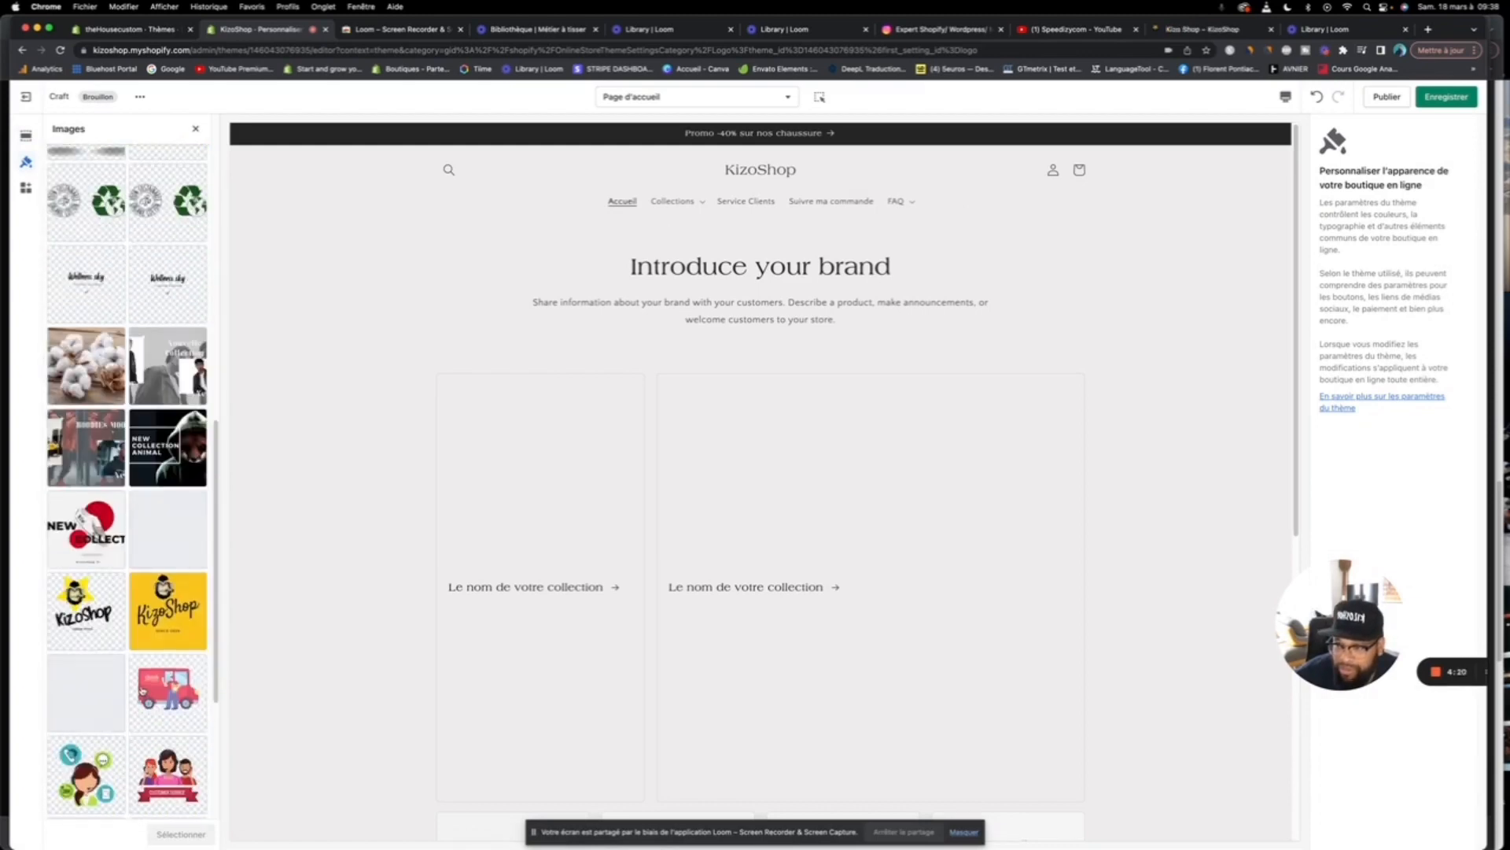
left_click(93, 614)
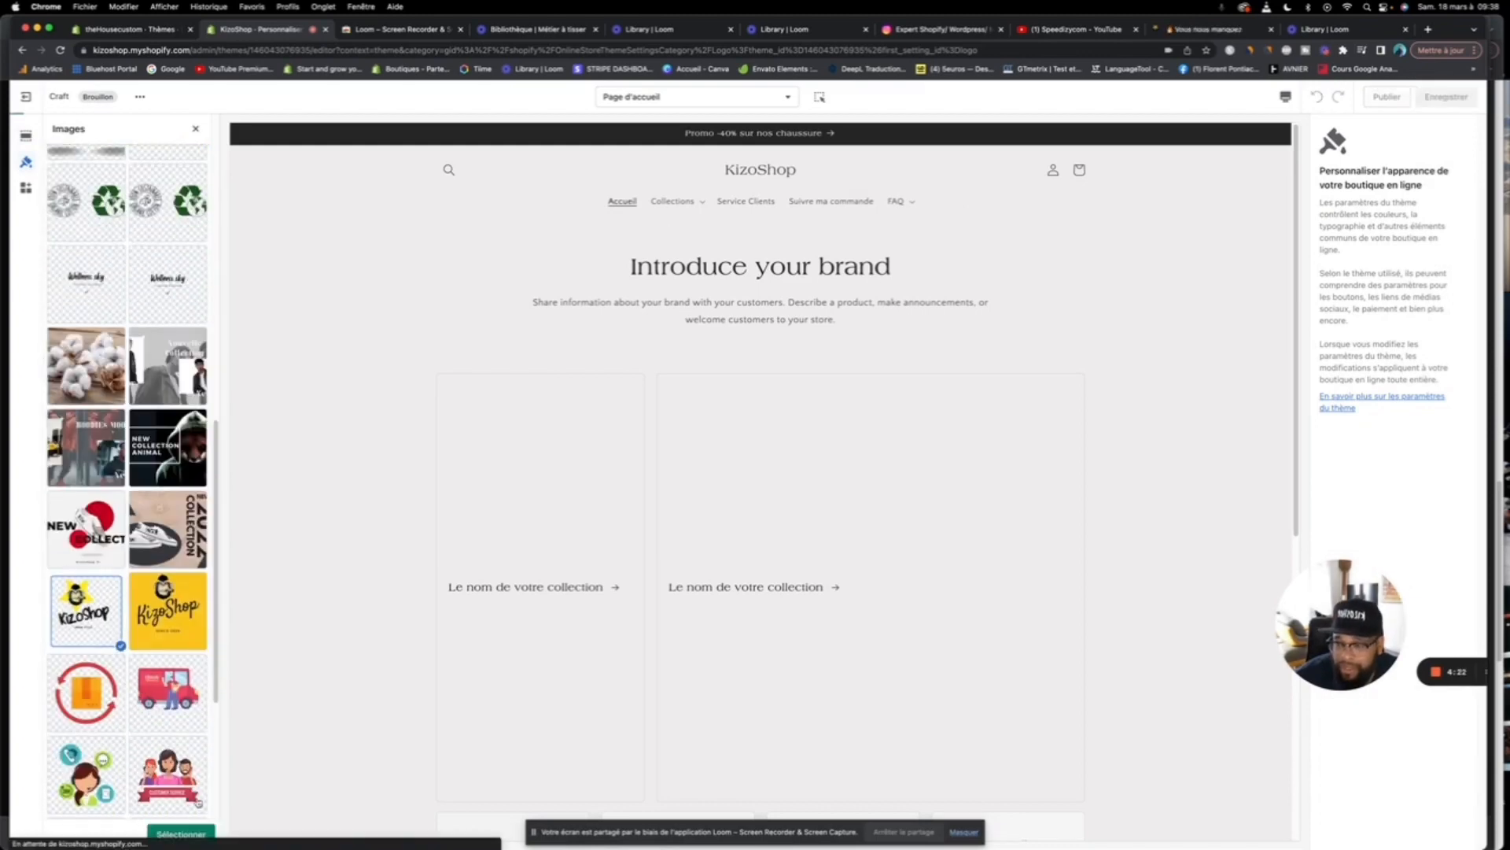
left_click(181, 834)
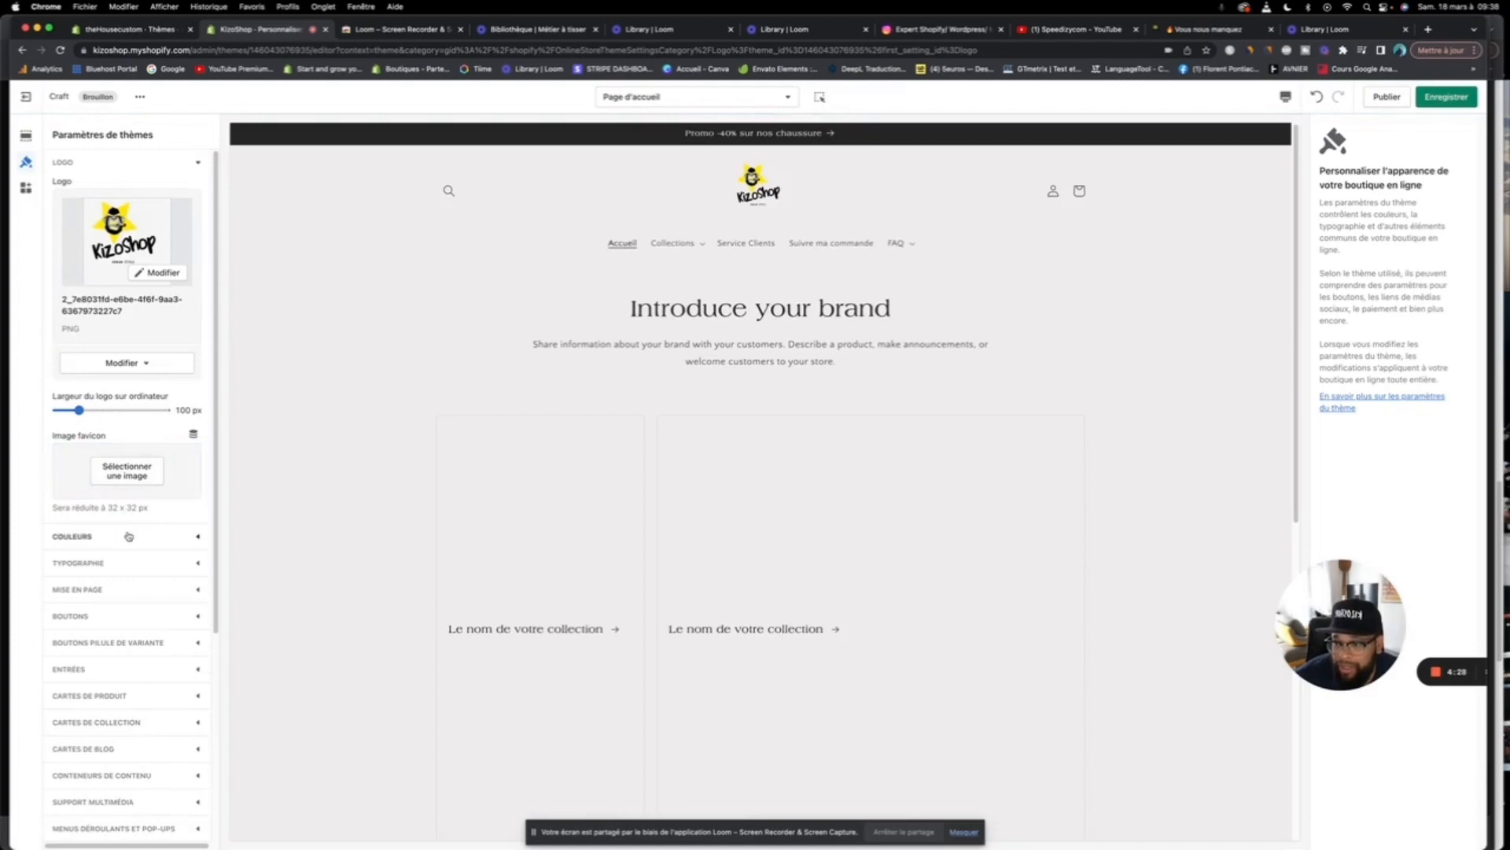
Step: Set the favicon image to the KizoShop logo on a solid yellow background from the image library
left_click(118, 480)
scroll(118, 504, "down", 5)
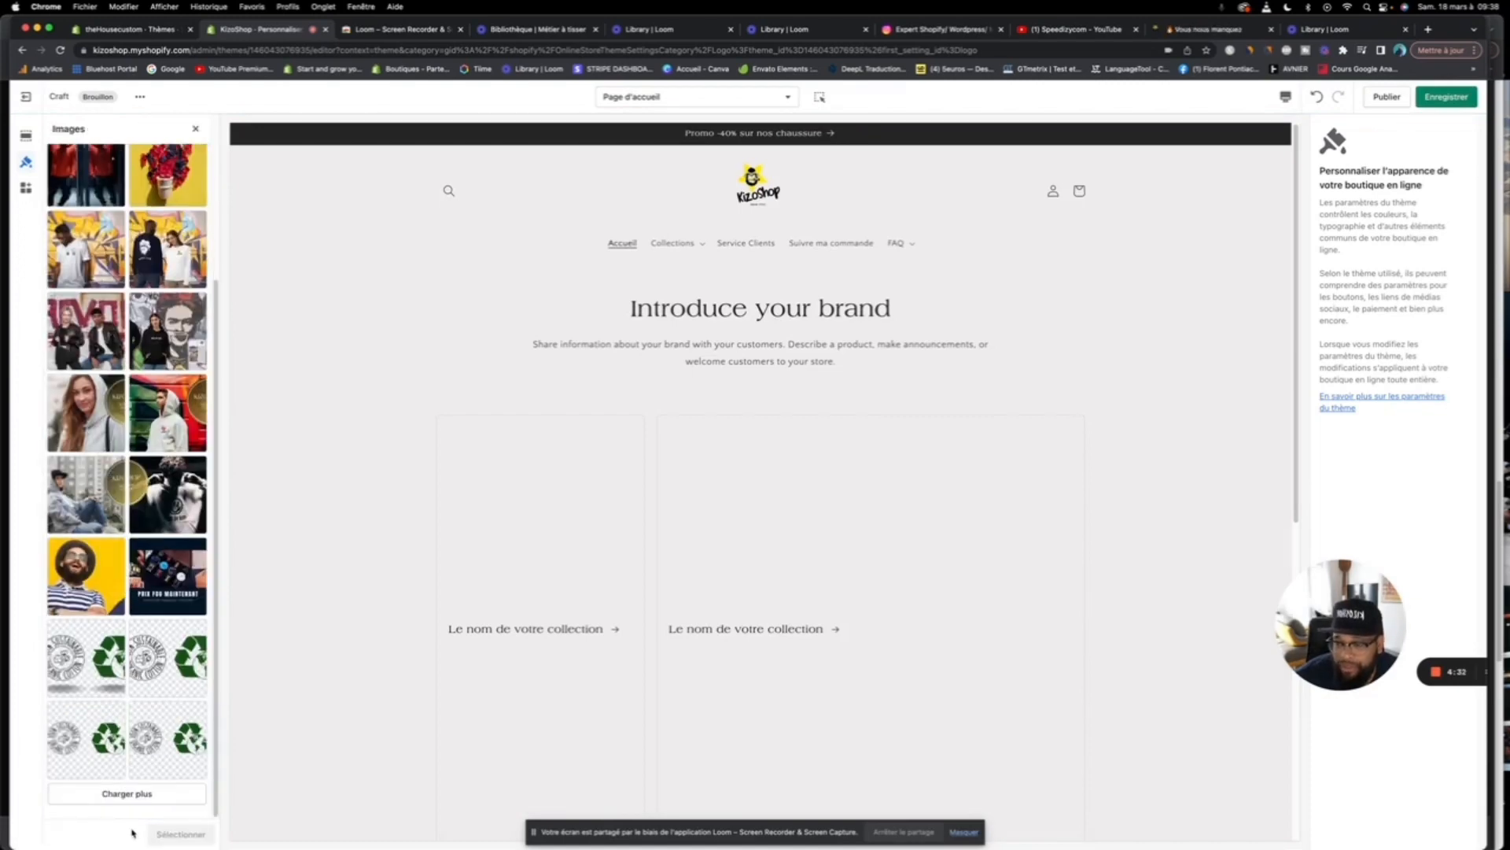
left_click(126, 793)
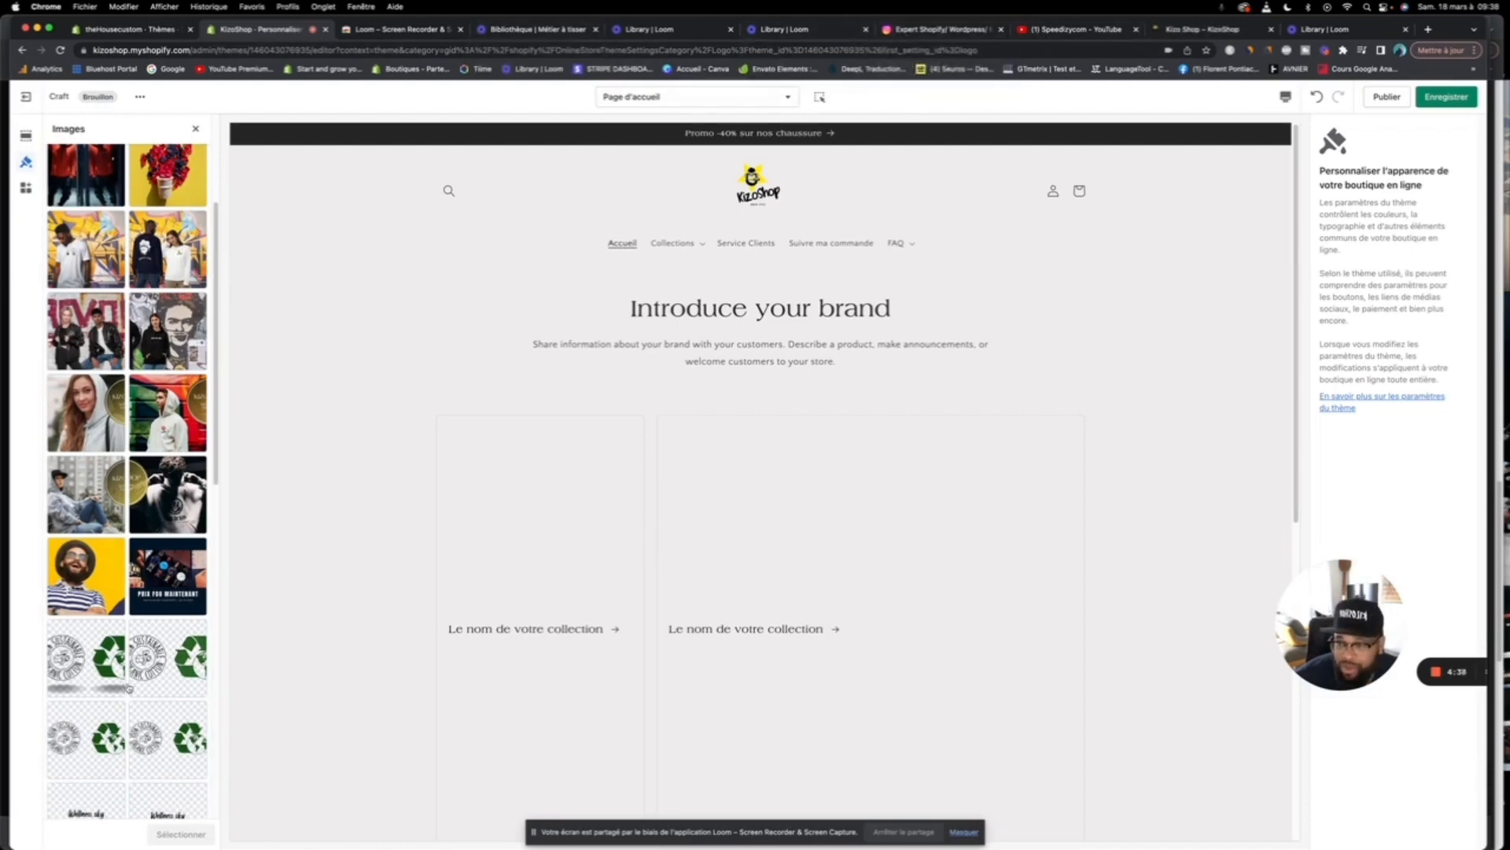
scroll(111, 620, "down", 6)
left_click(86, 581)
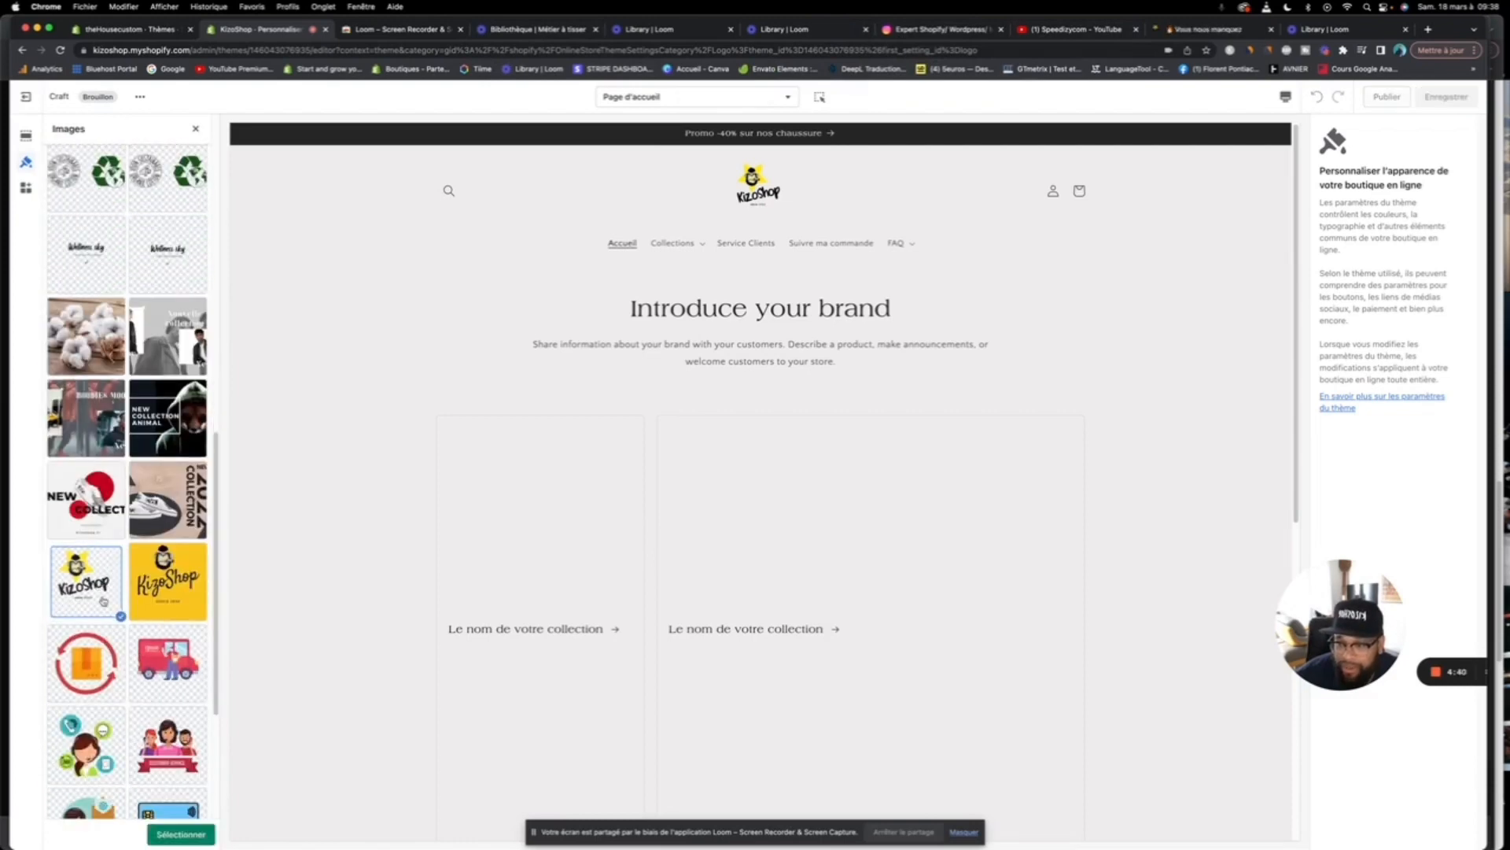
left_click(167, 580)
left_click(181, 834)
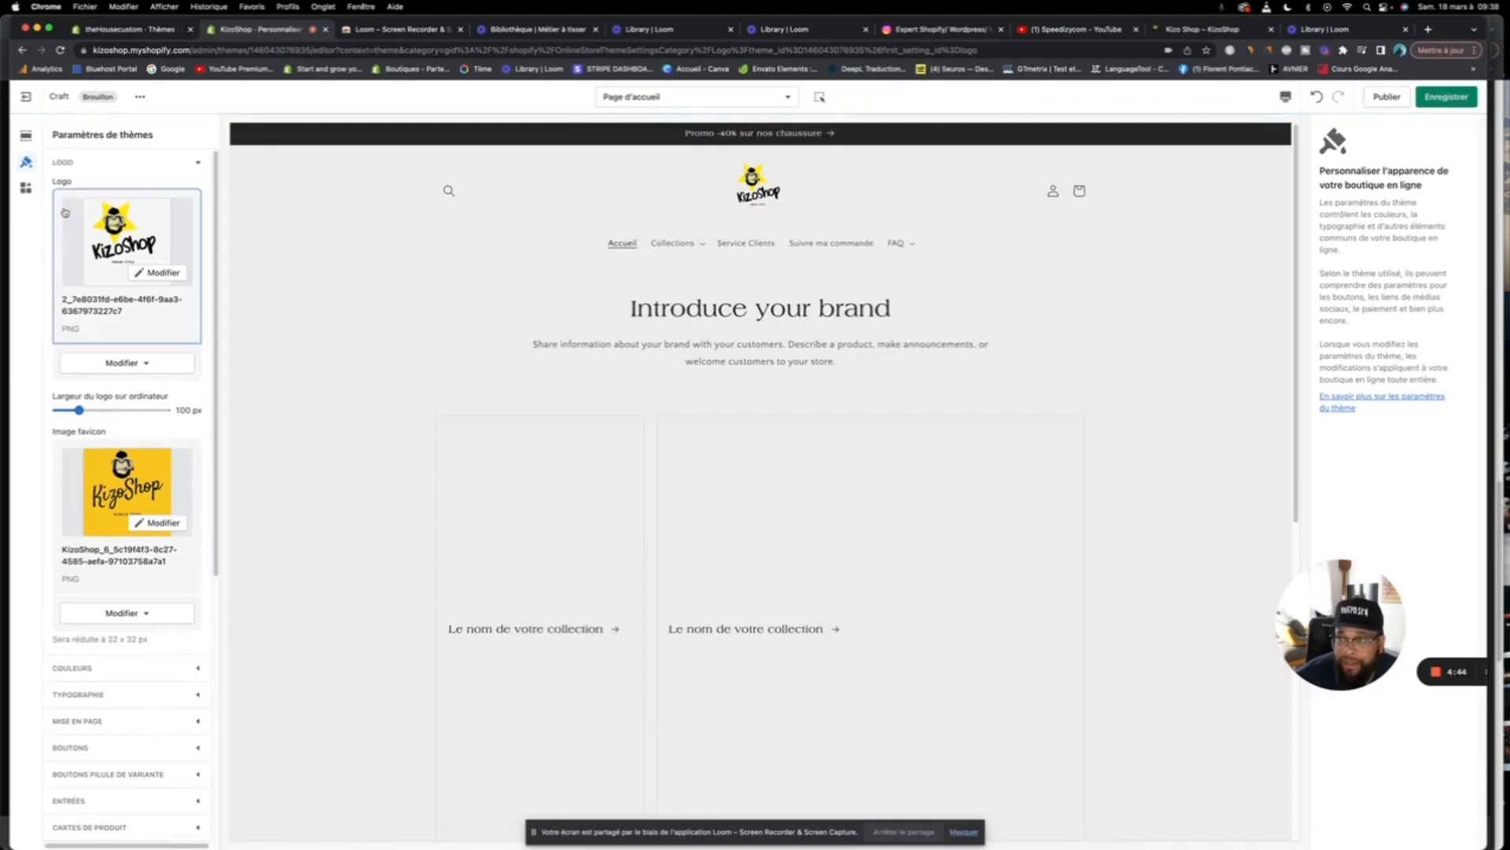
Step: Add a Vidéo section below Collection en vedette on the home page template and save the theme
left_click(26, 136)
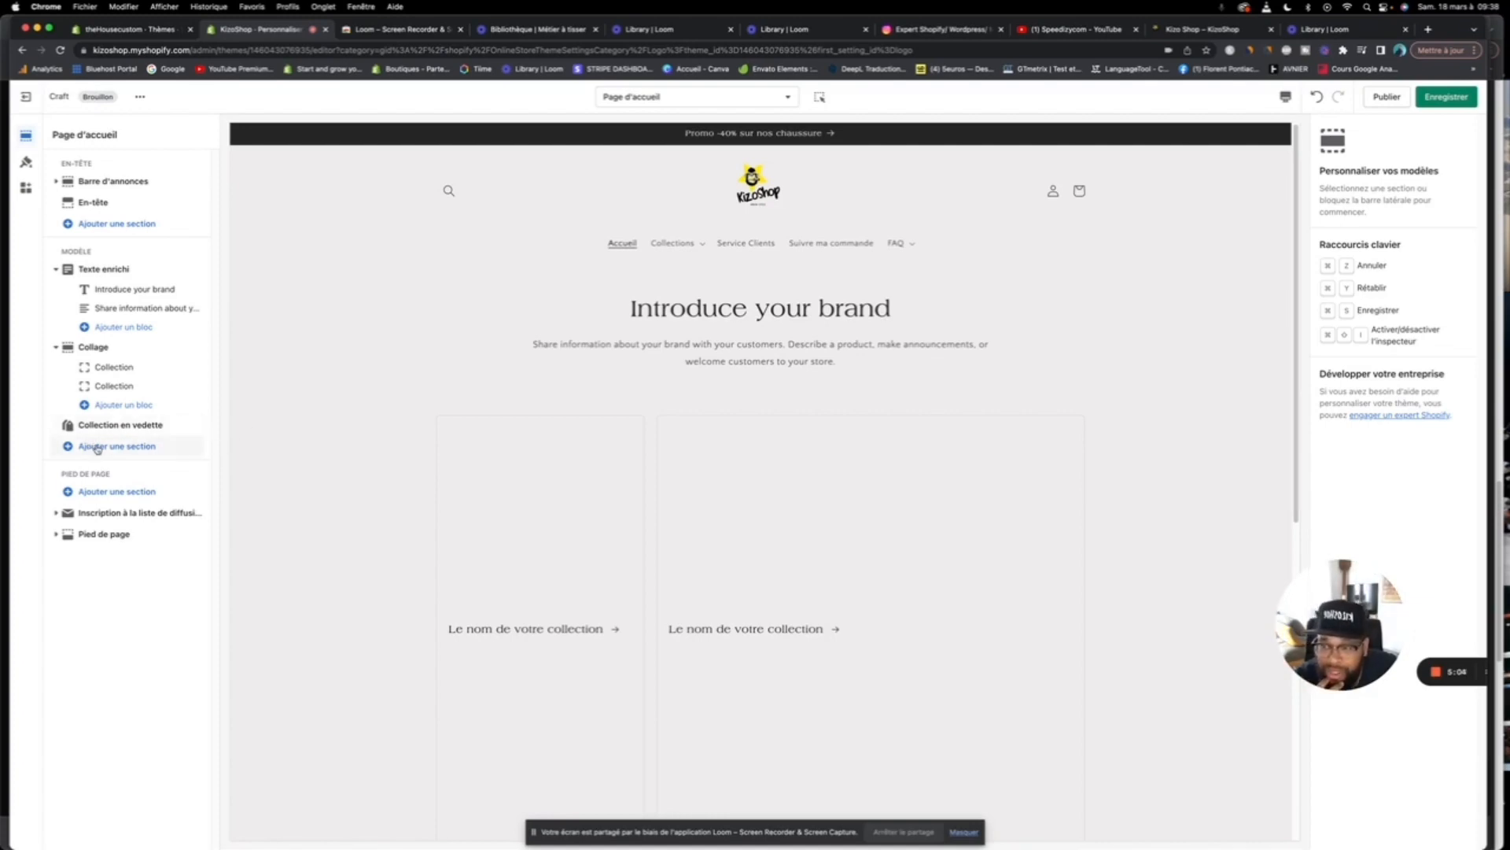
left_click(97, 448)
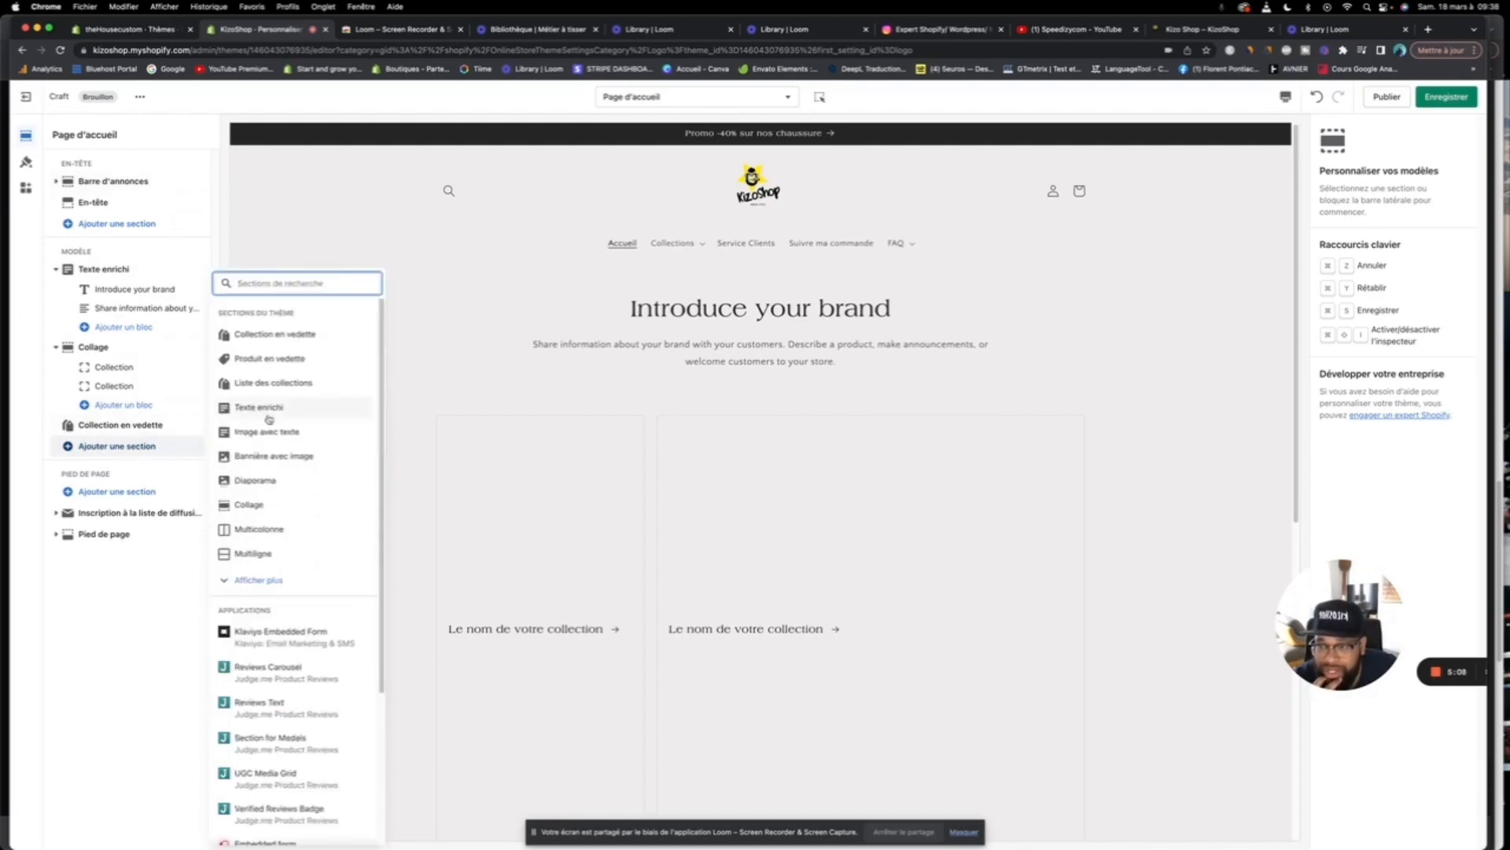
left_click(297, 580)
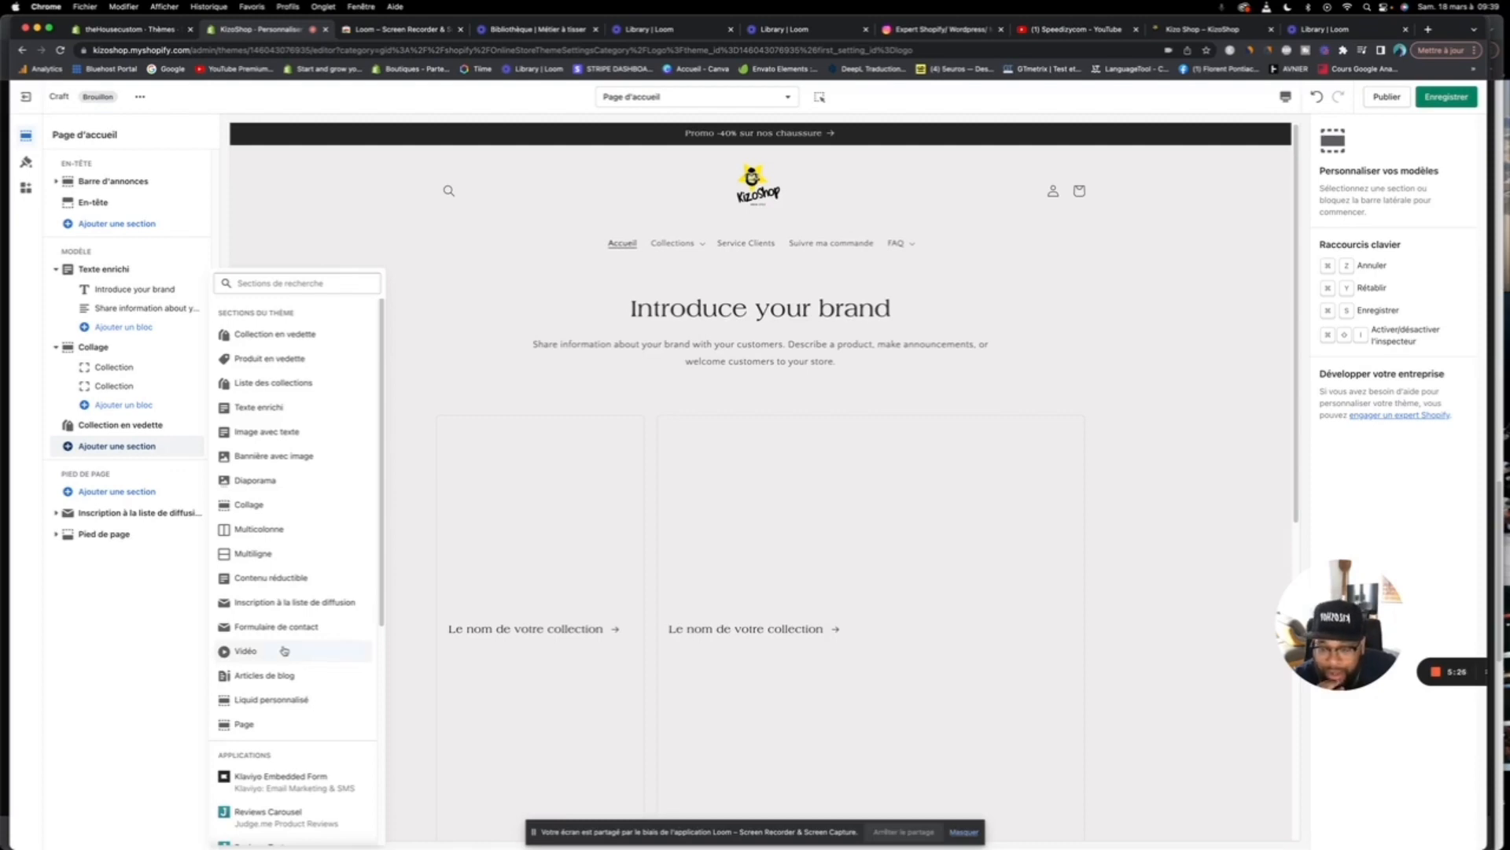
left_click(284, 651)
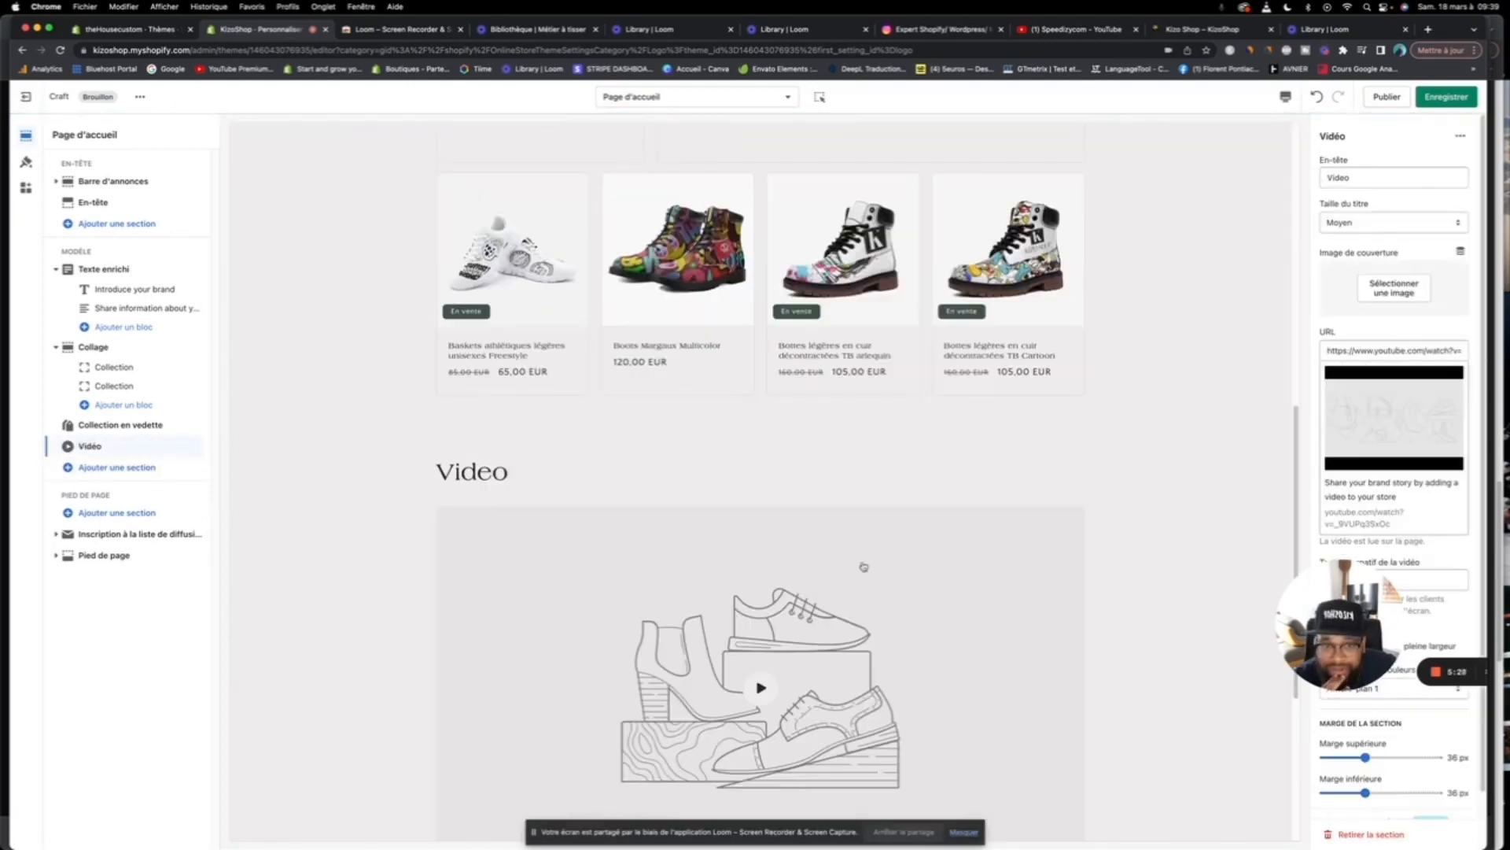
scroll(1375, 446, "down", 1)
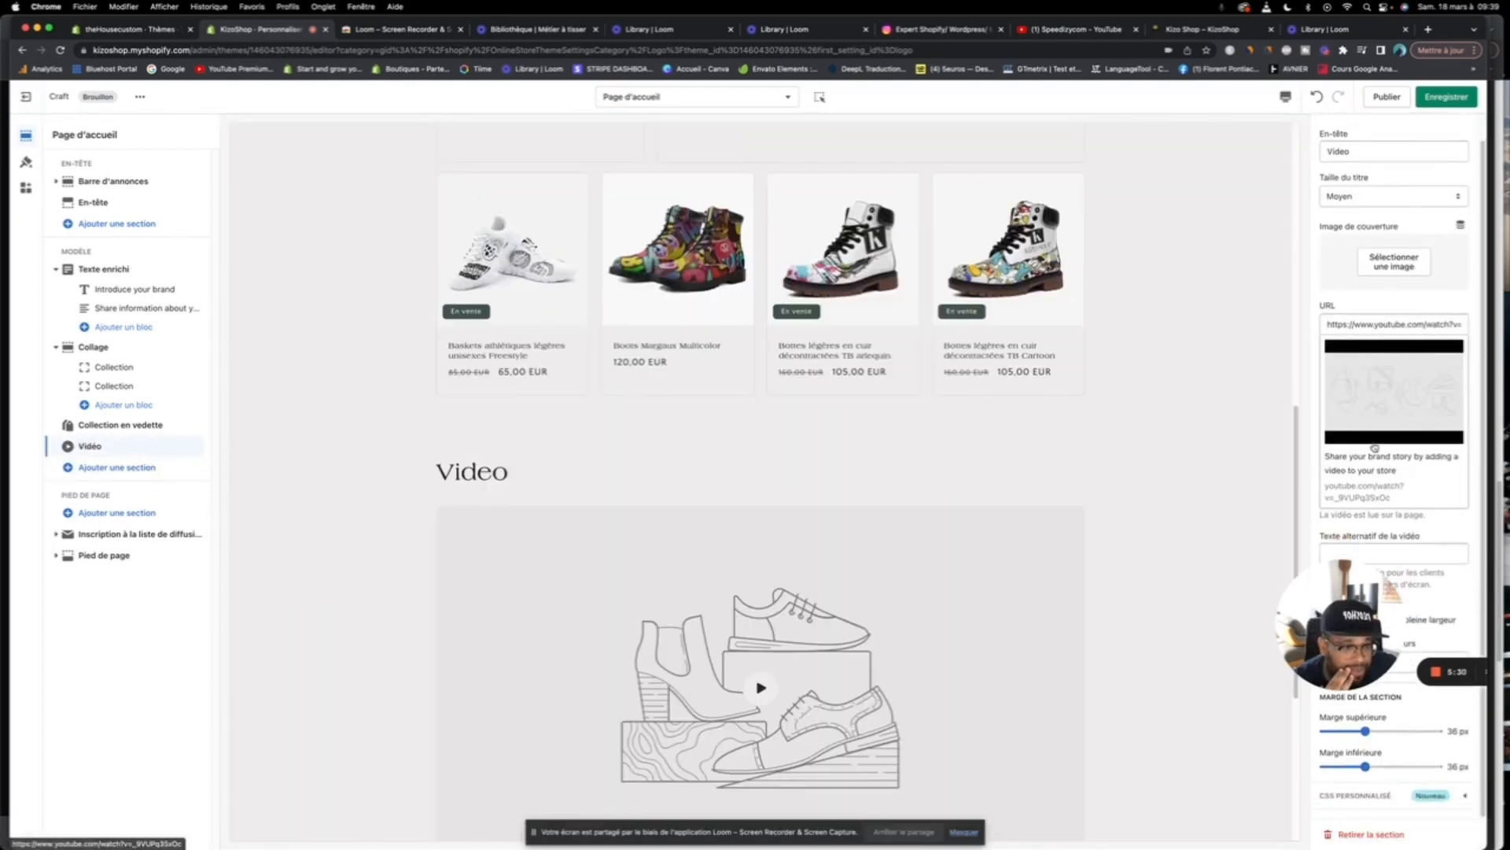
left_click_drag(1363, 622, 1373, 740)
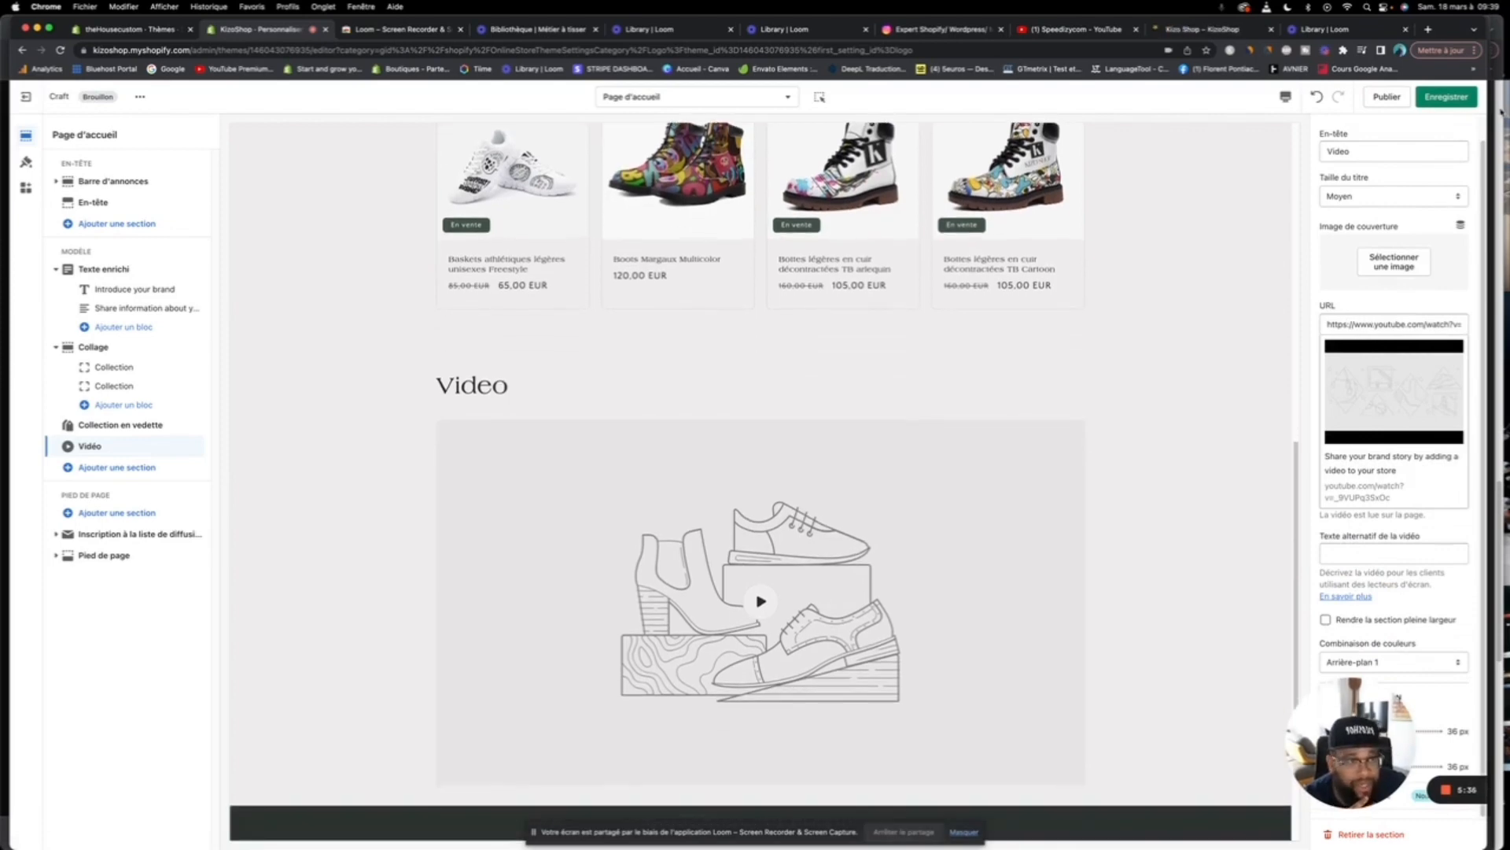
left_click(1456, 99)
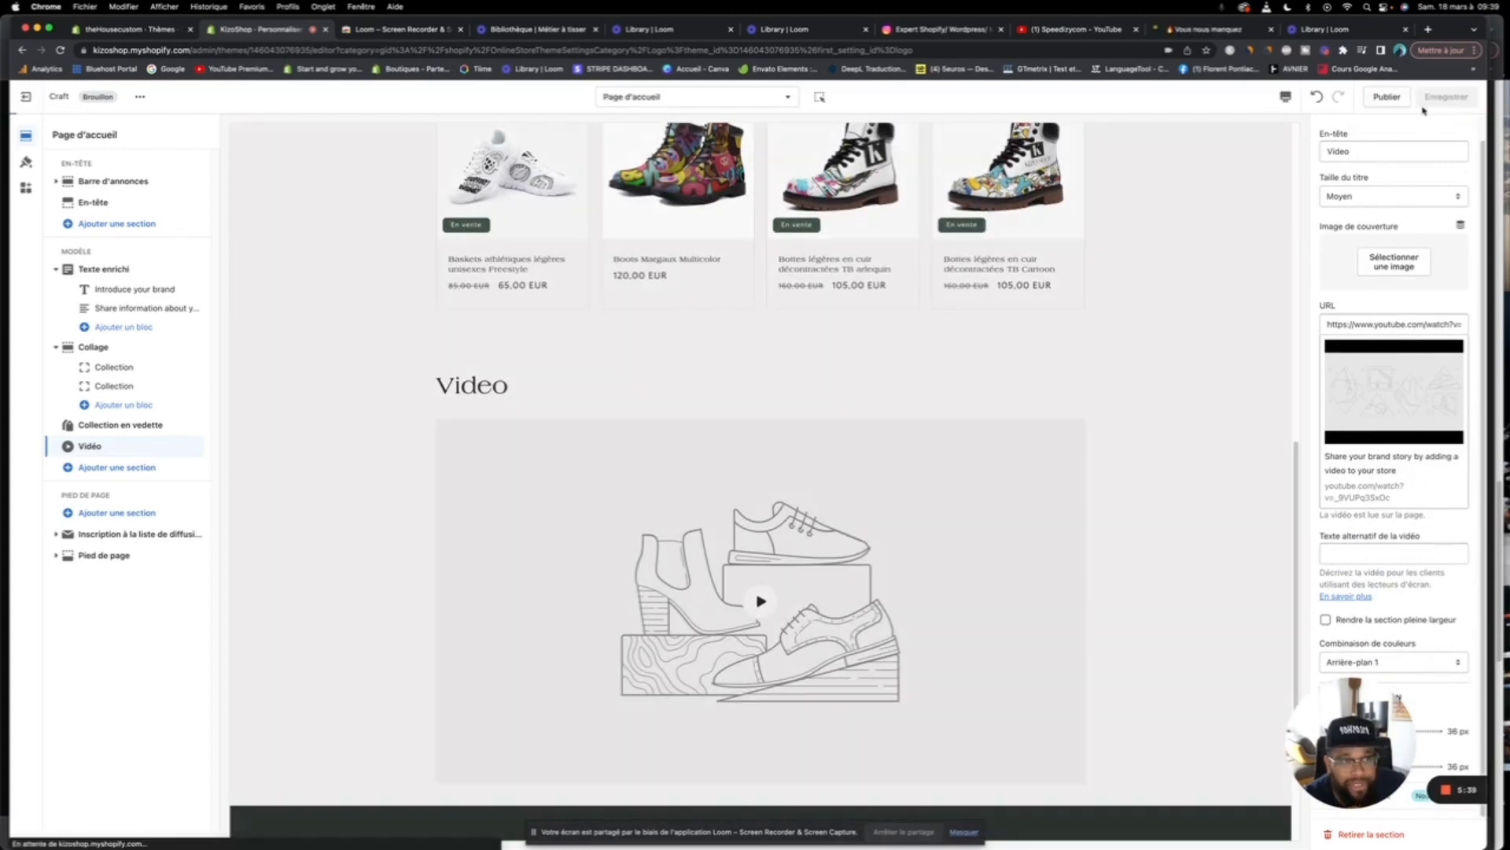
Step: Leave the theme editor, view the store's Données personnalisées settings and close the settings
left_click(26, 96)
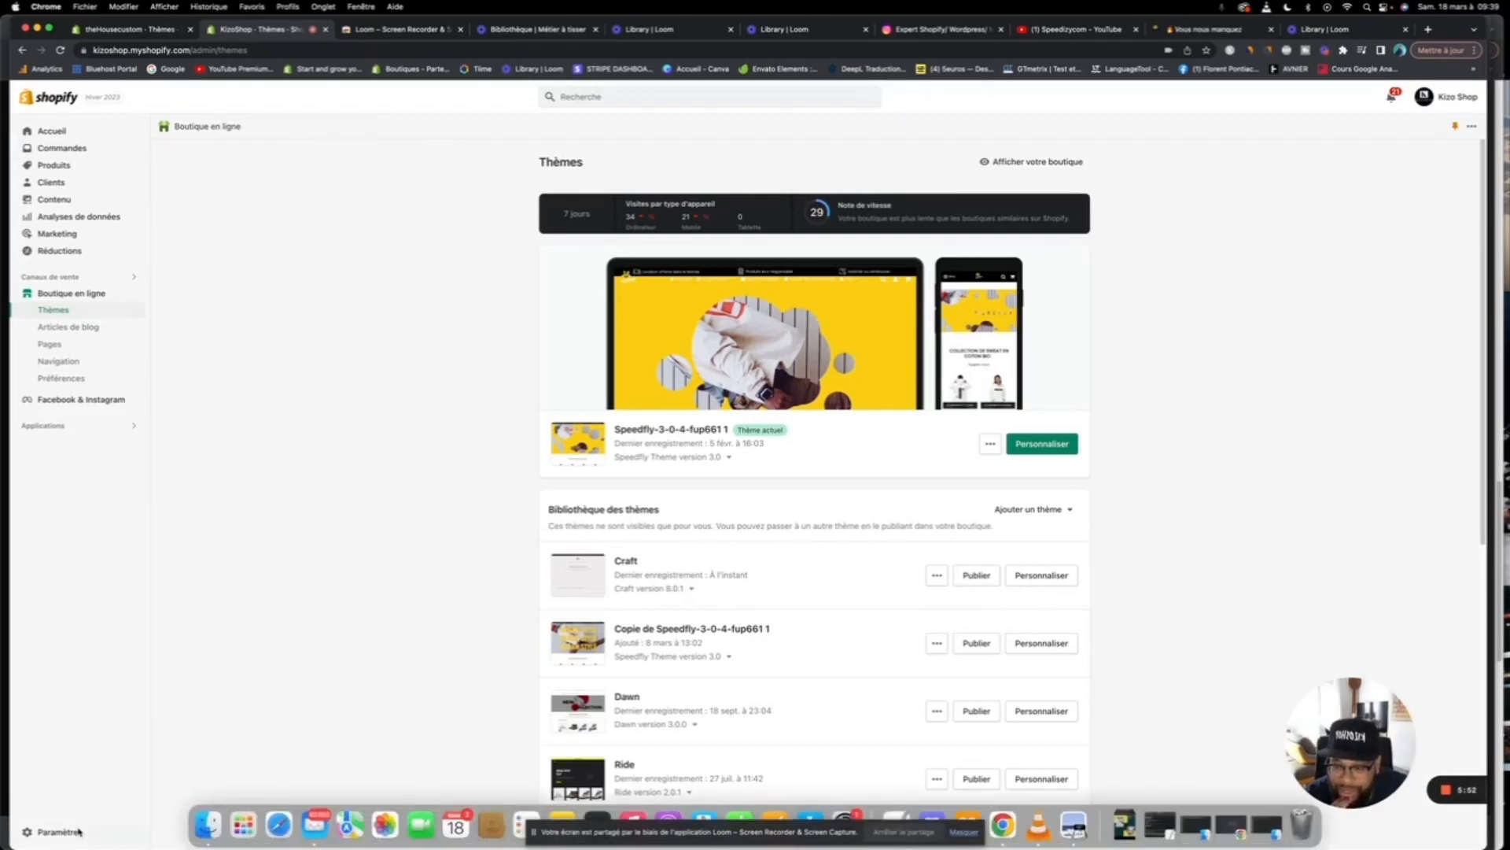
left_click(78, 831)
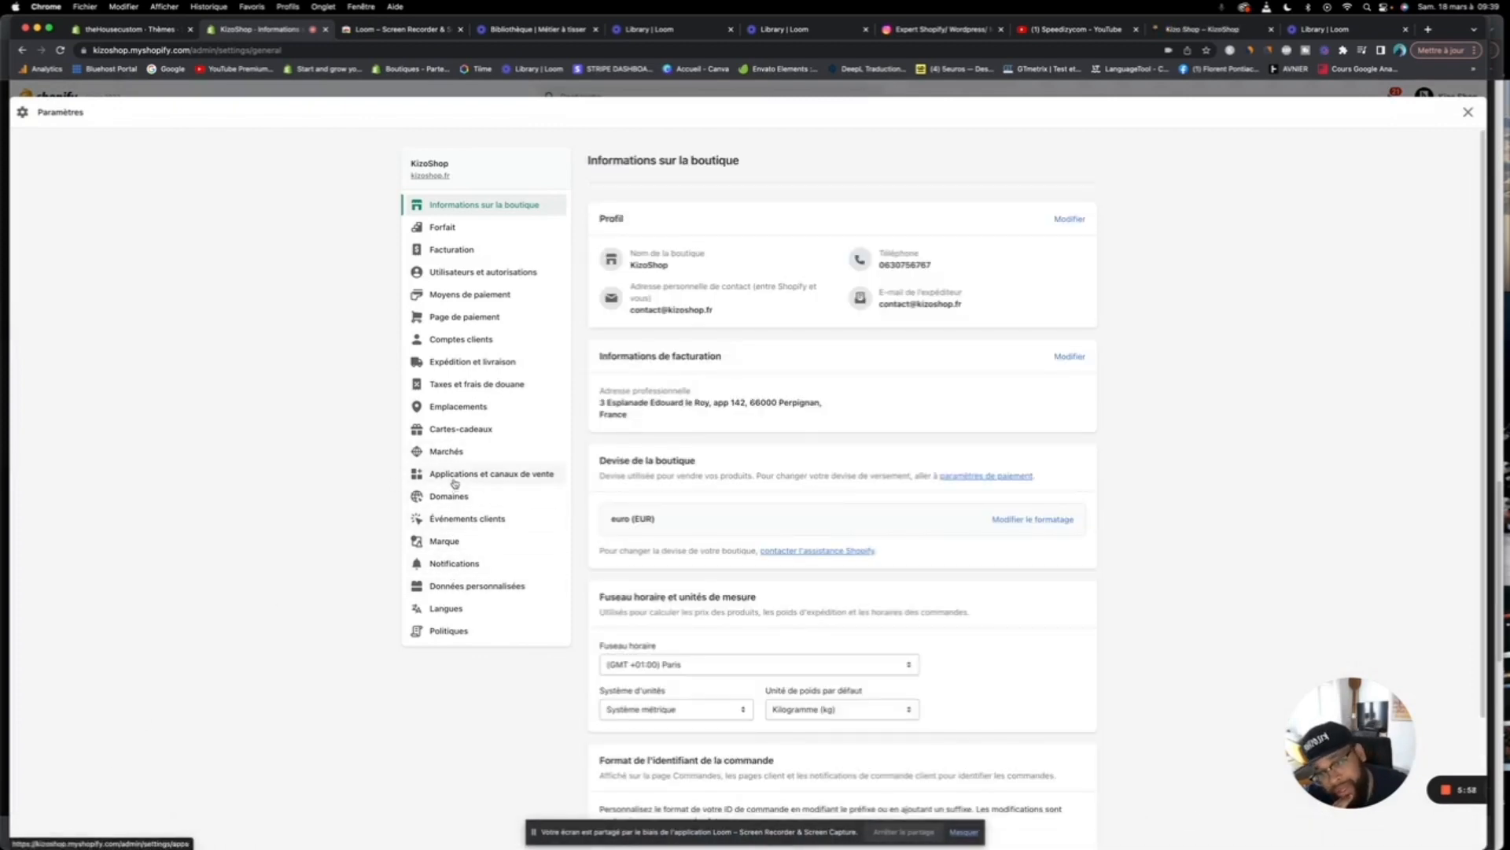
left_click(472, 583)
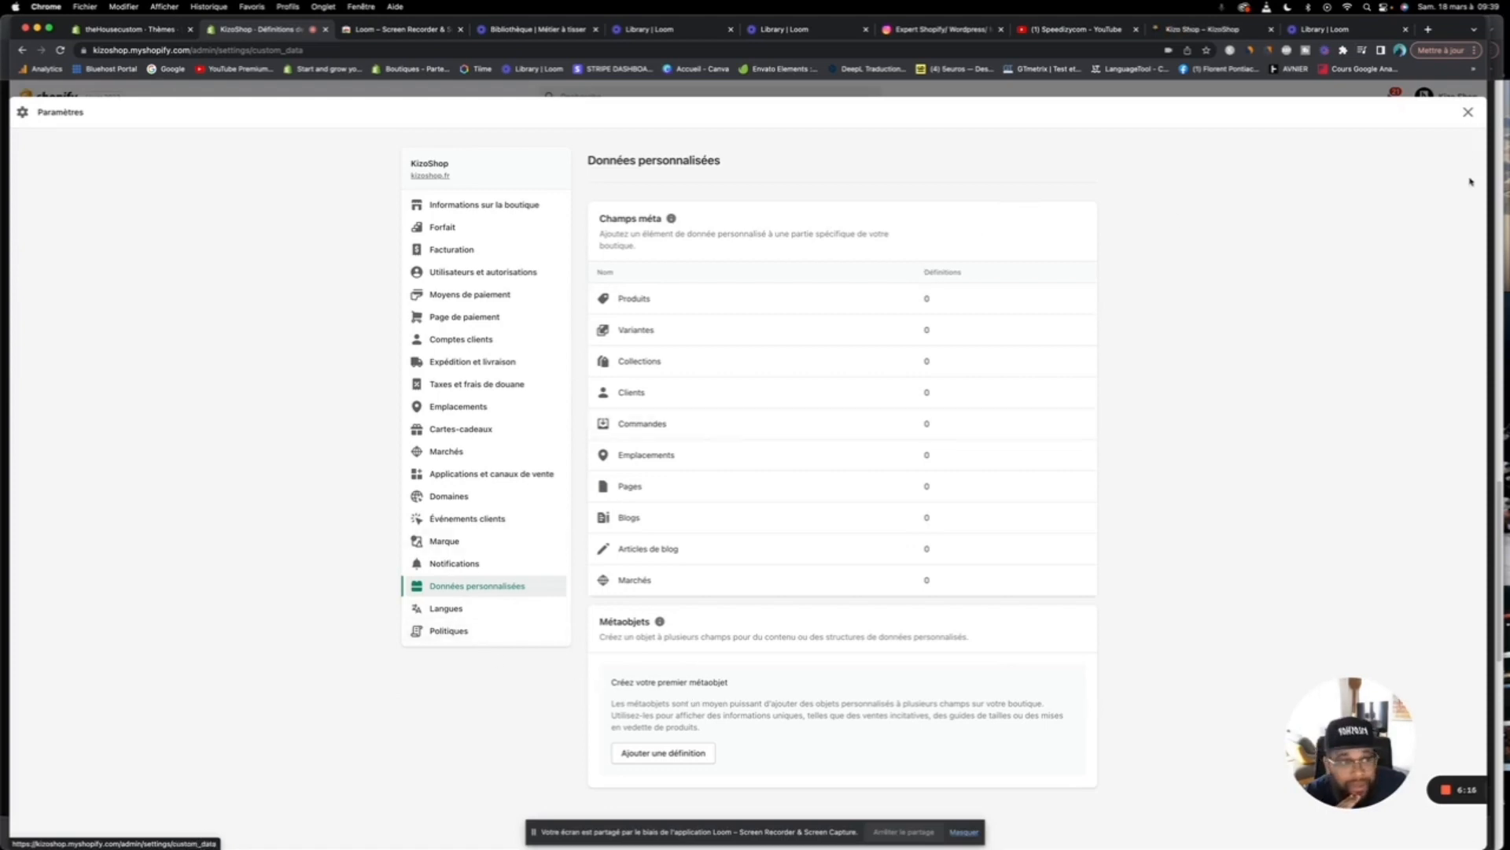
left_click(1468, 114)
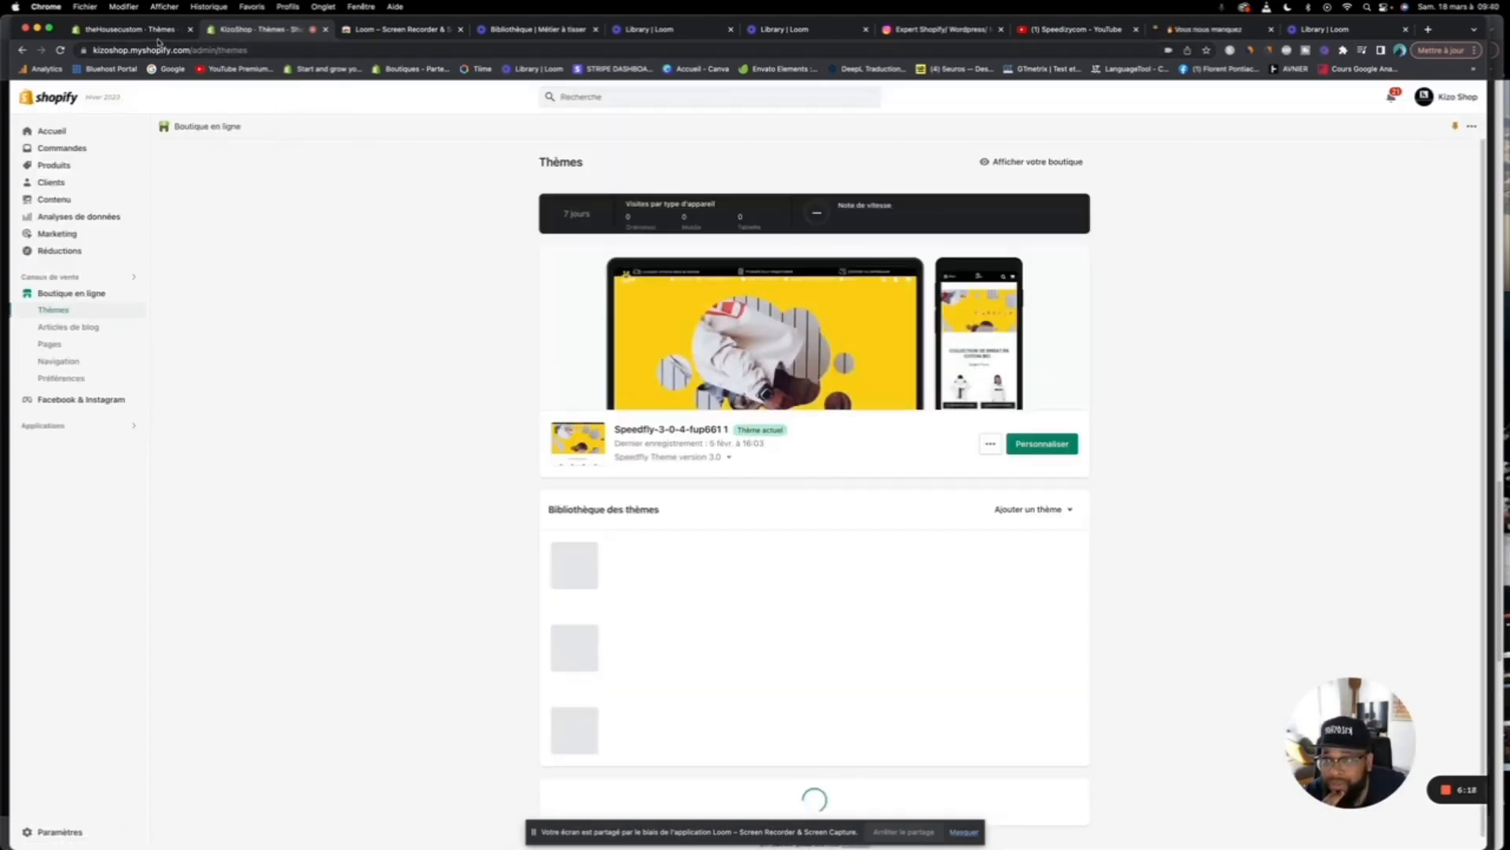
Step: Look at the general settings of the theHousecustom store and return to the KizoShop themes page
left_click(125, 29)
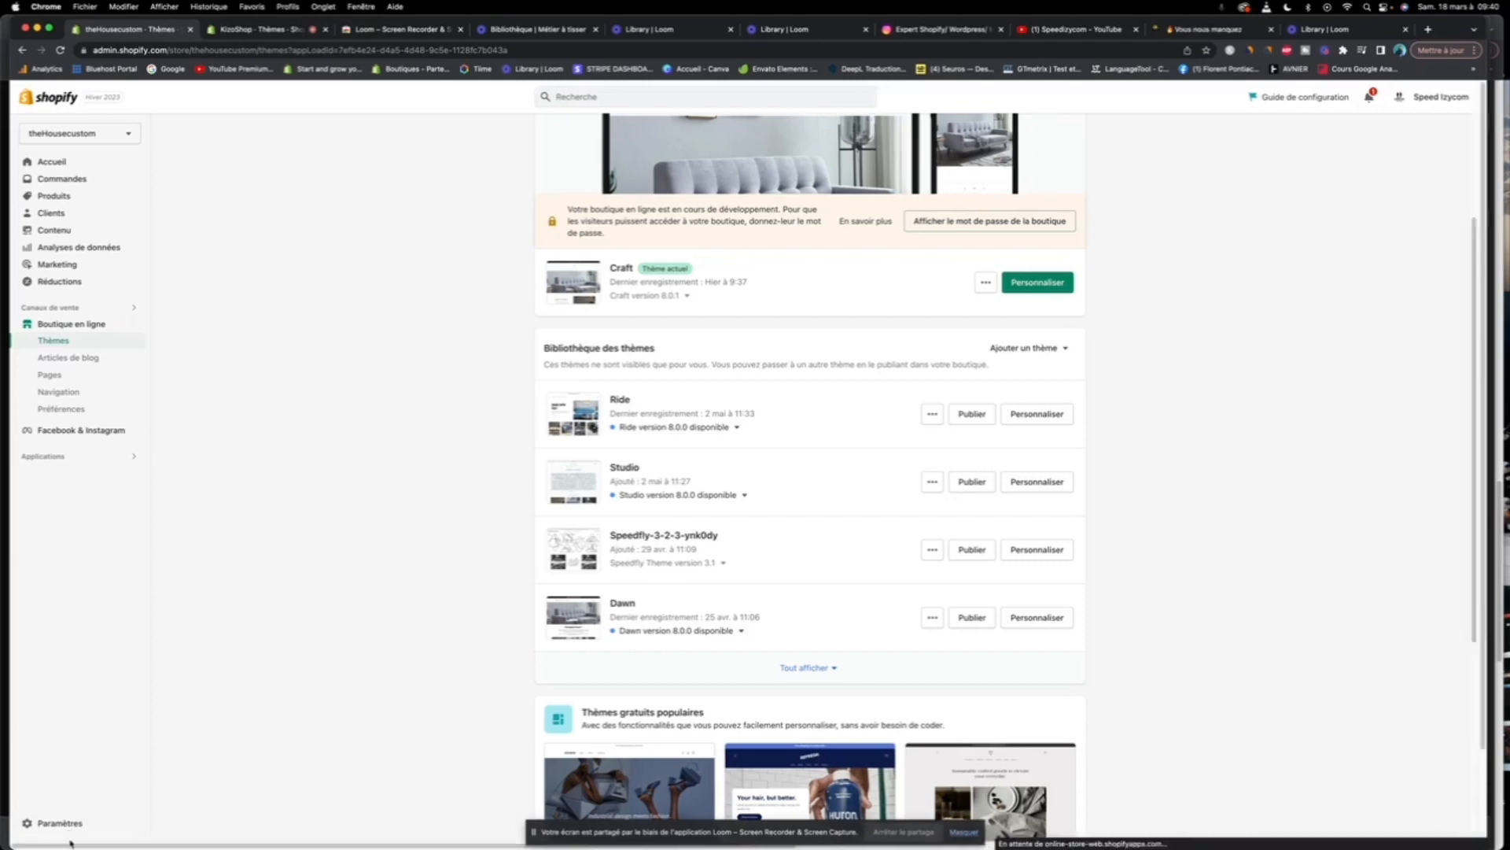
left_click(69, 834)
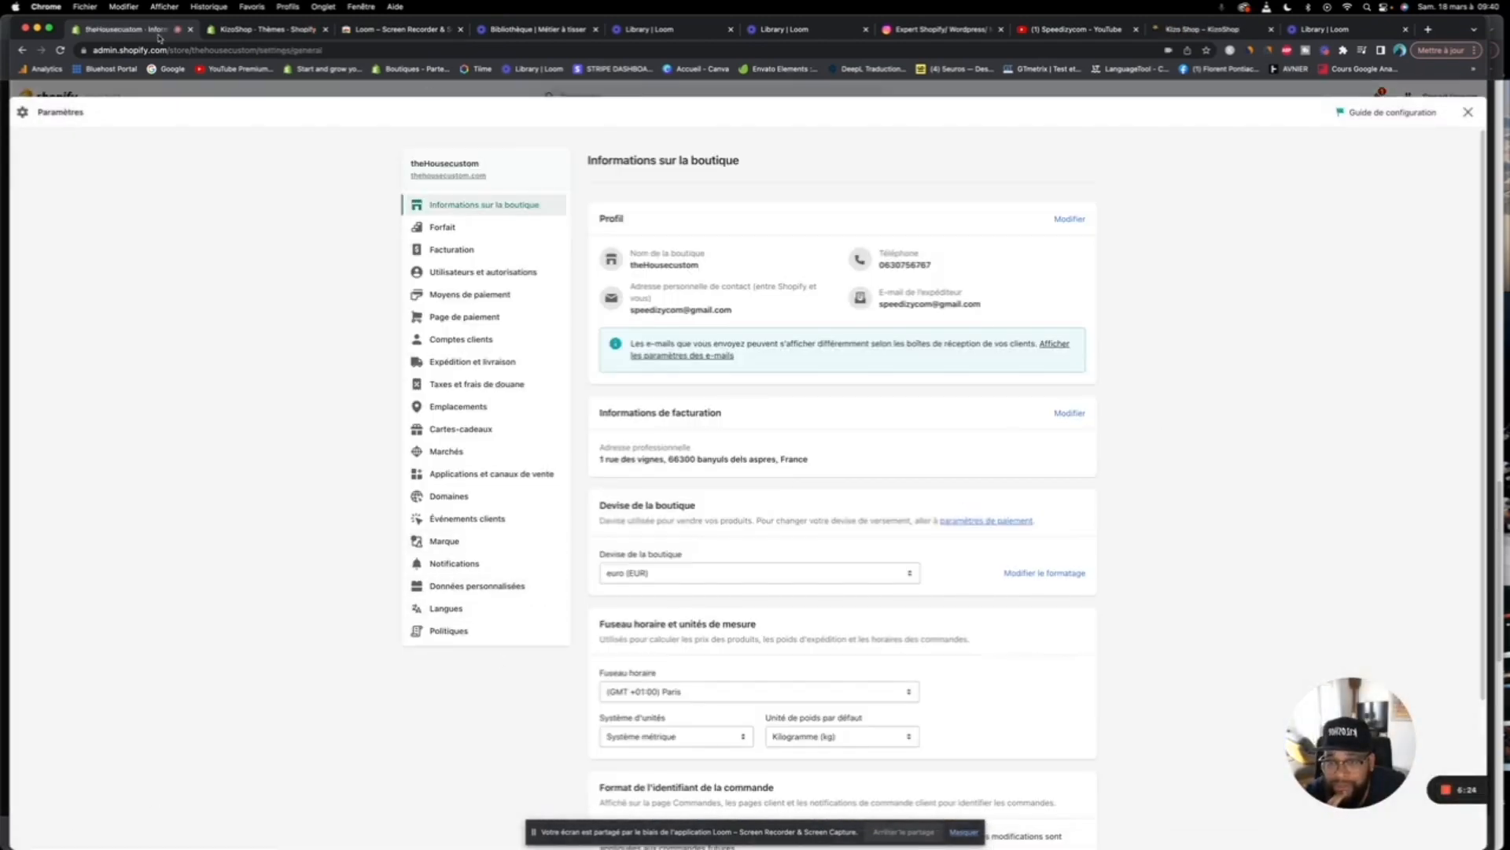
left_click(222, 26)
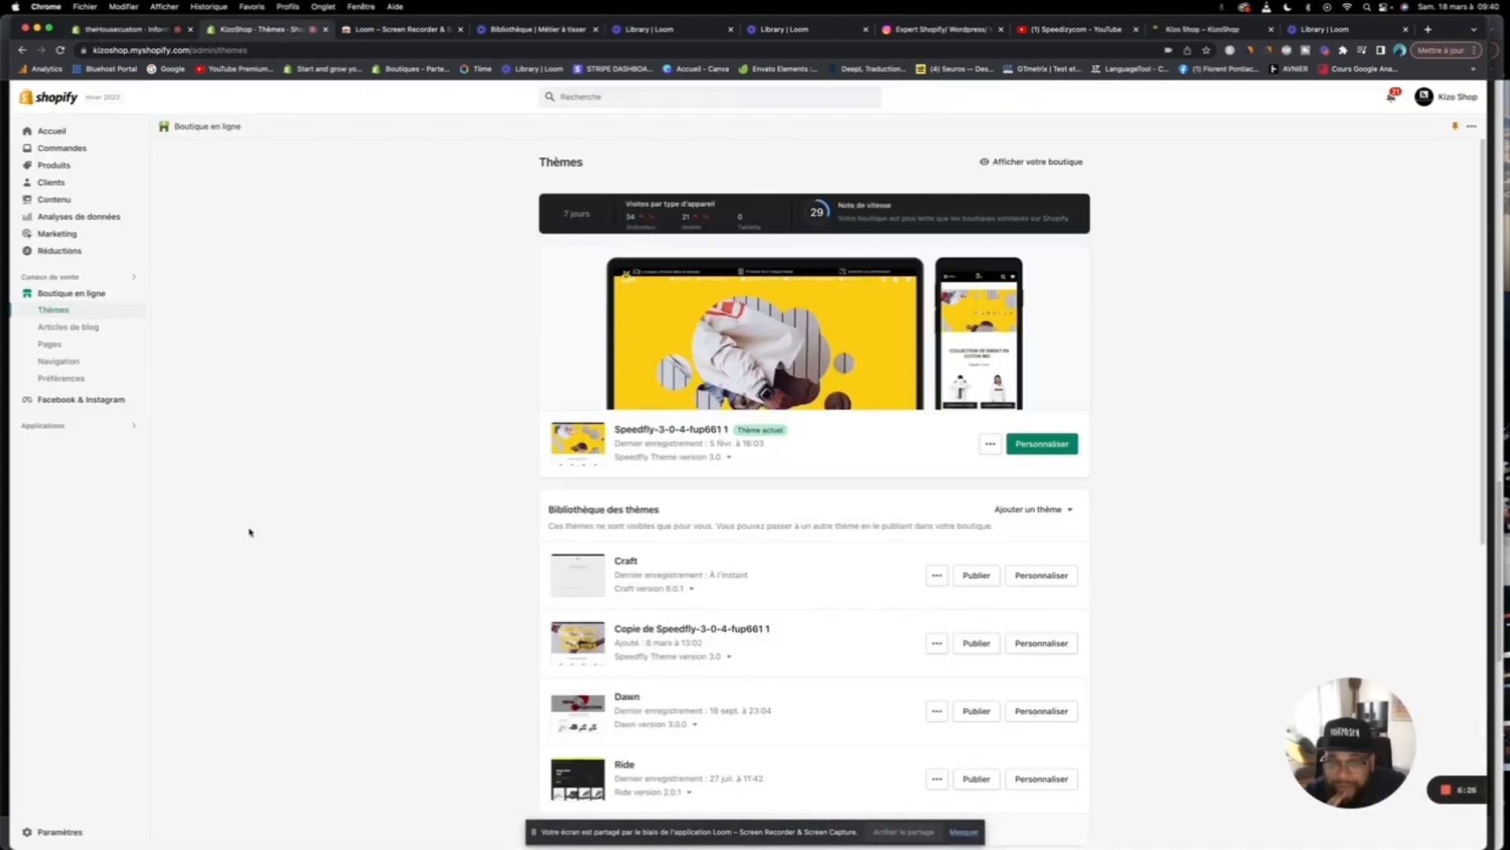
Step: Open the Données personnalisées settings of the KizoShop store to examine its metafields and metaobjects
left_click(71, 831)
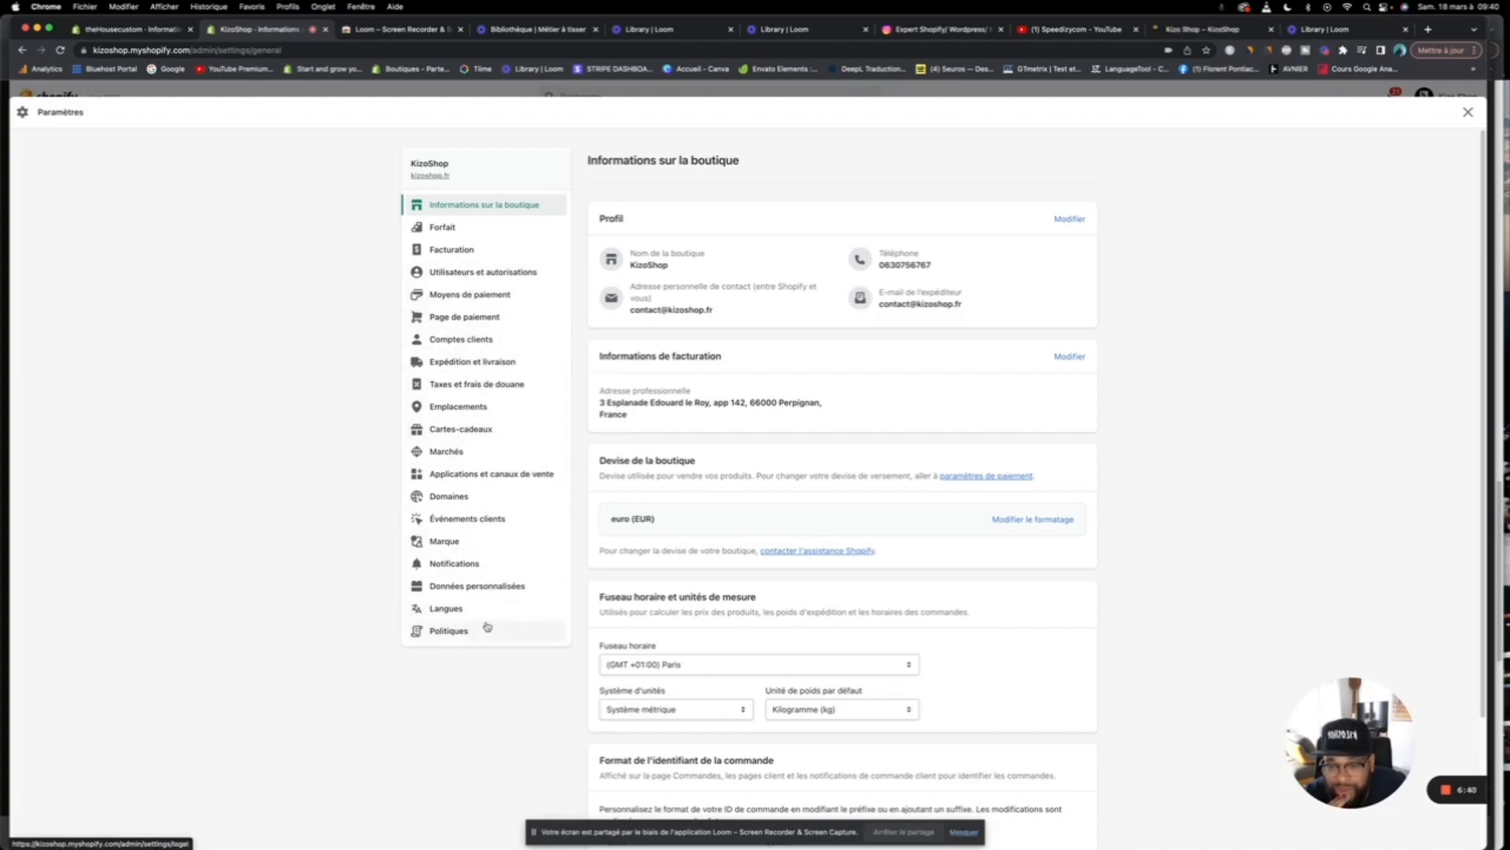
left_click(487, 586)
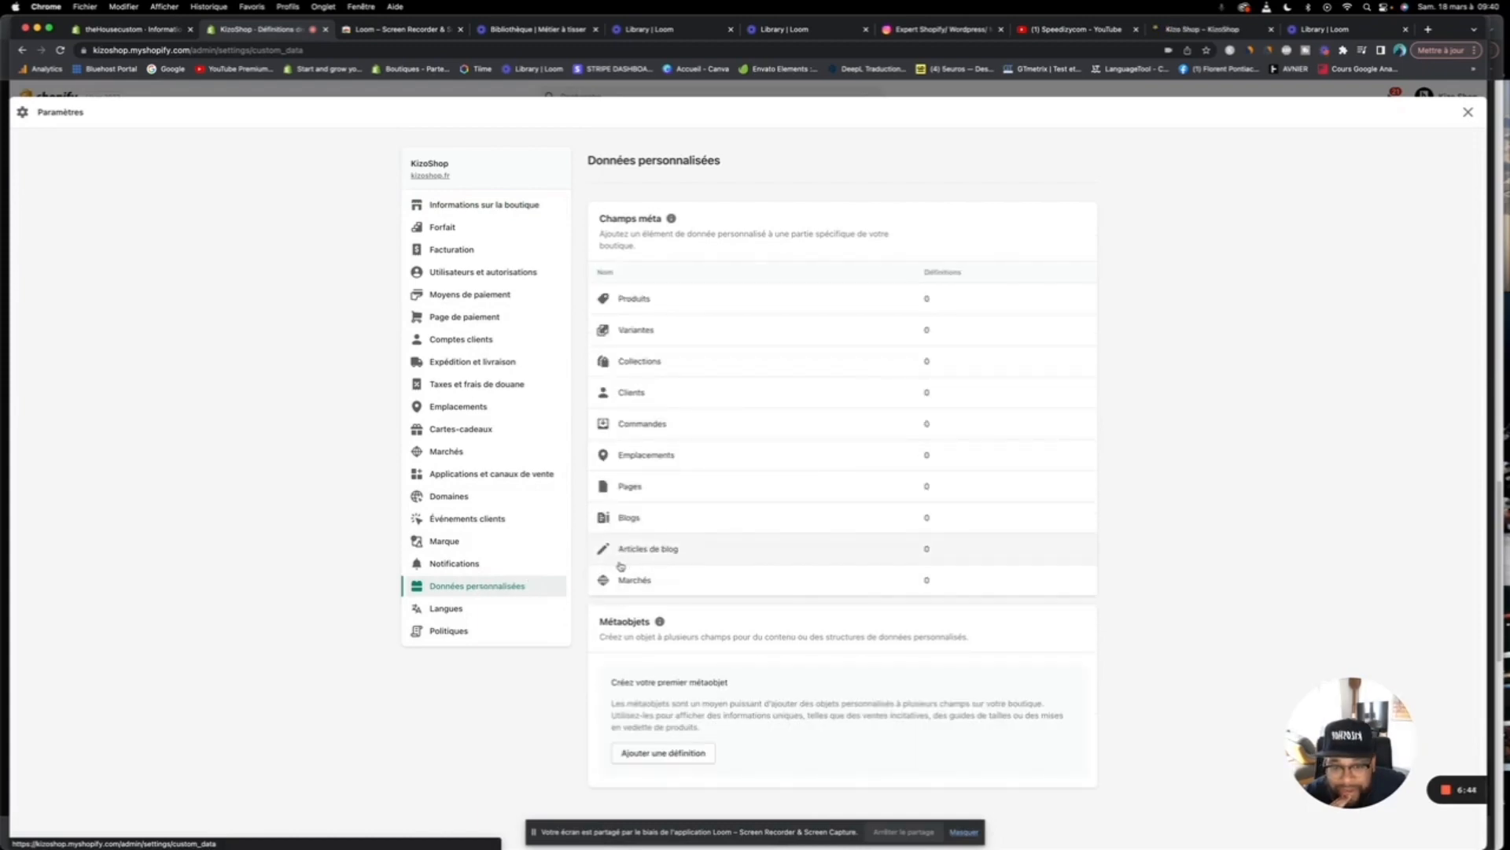
Step: Look through the KizoShop store's Notifications and Marque settings, and close the settings
left_click(455, 563)
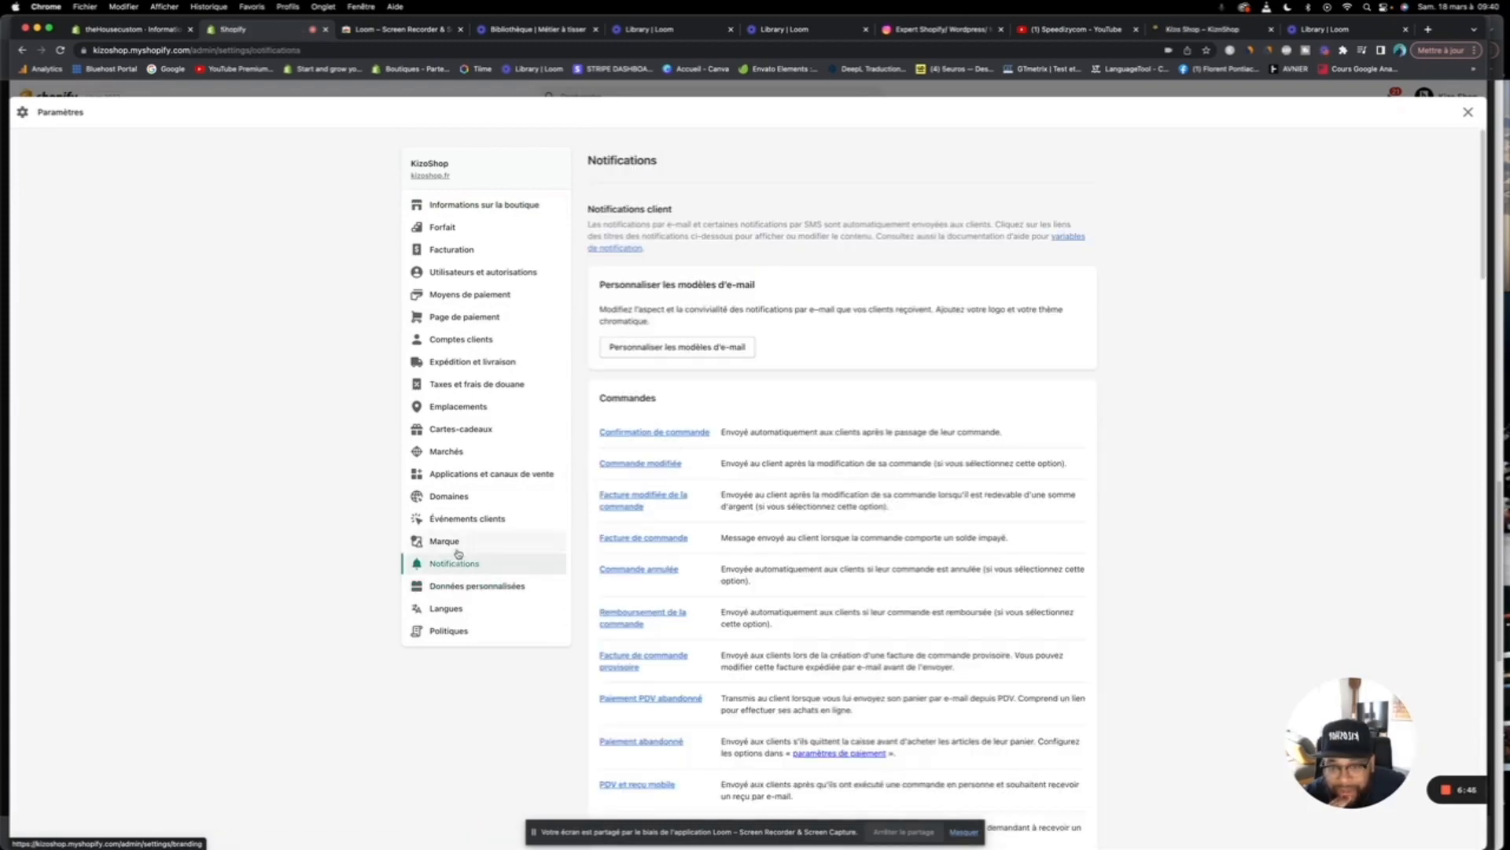
left_click(461, 541)
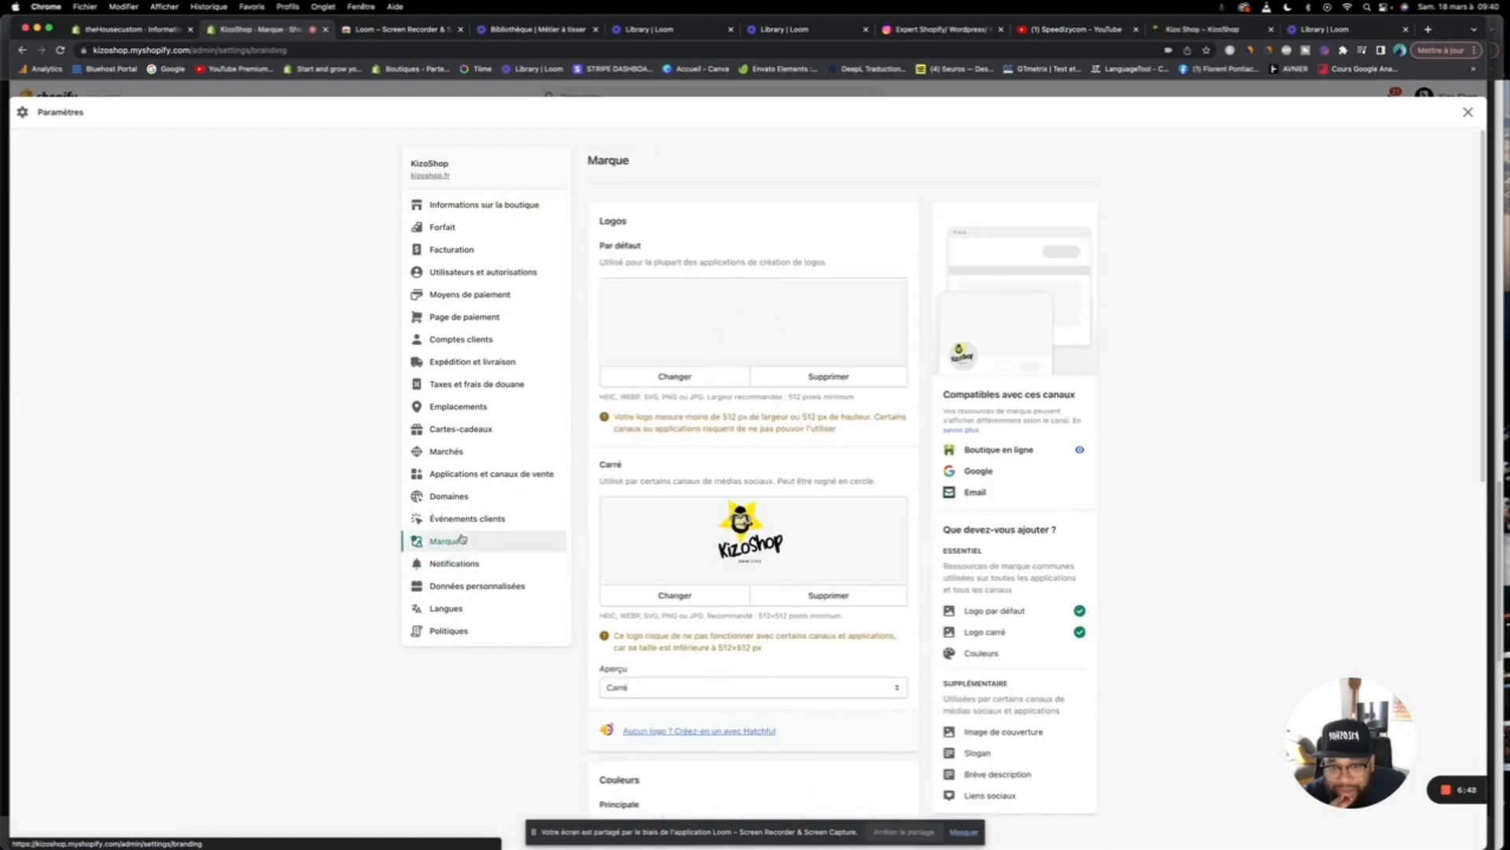
scroll(701, 568, "down", 10)
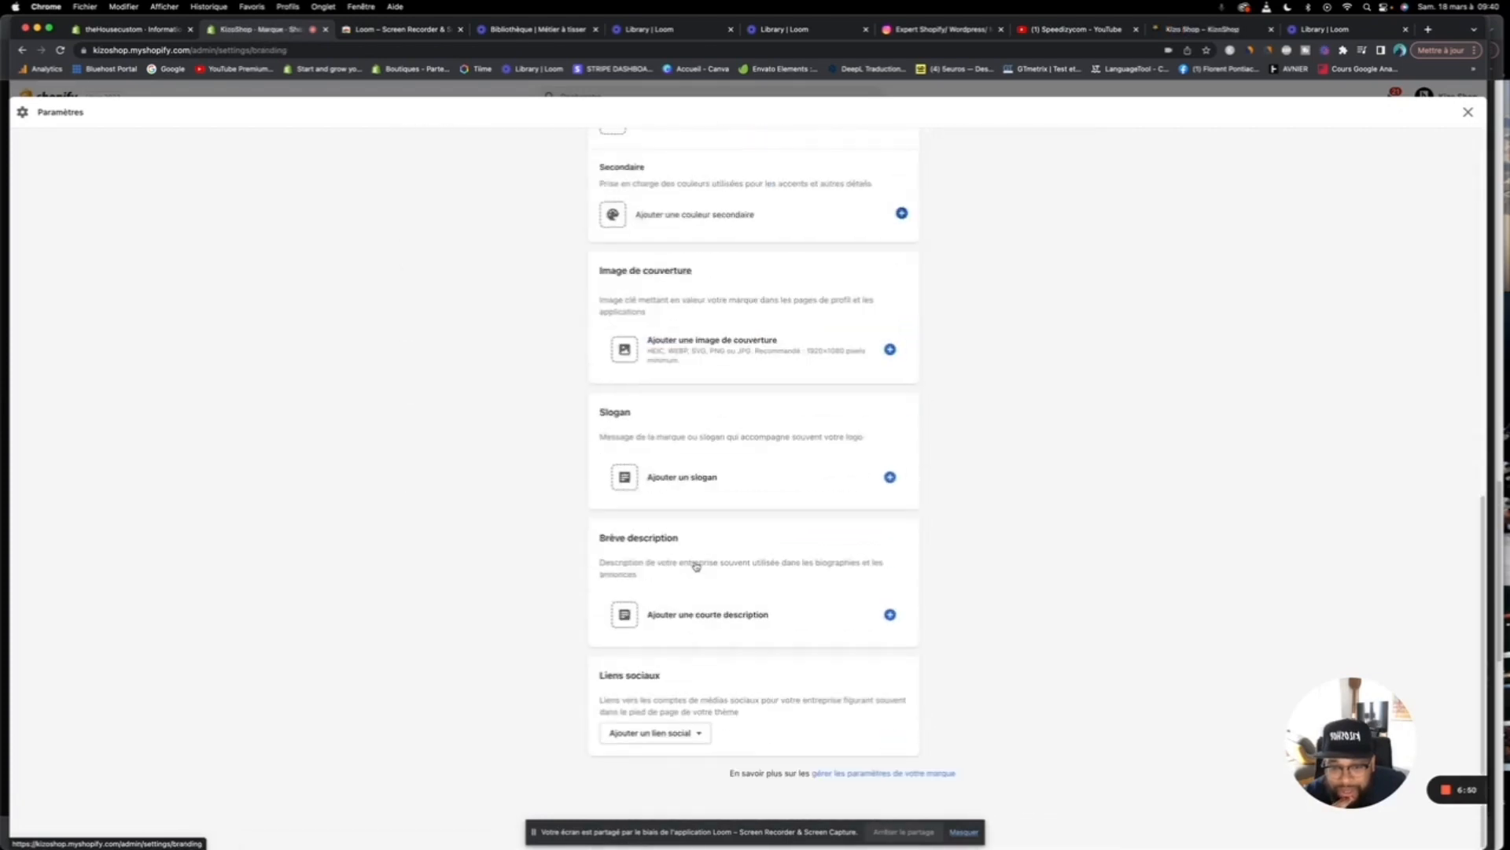
scroll(695, 561, "up", 10)
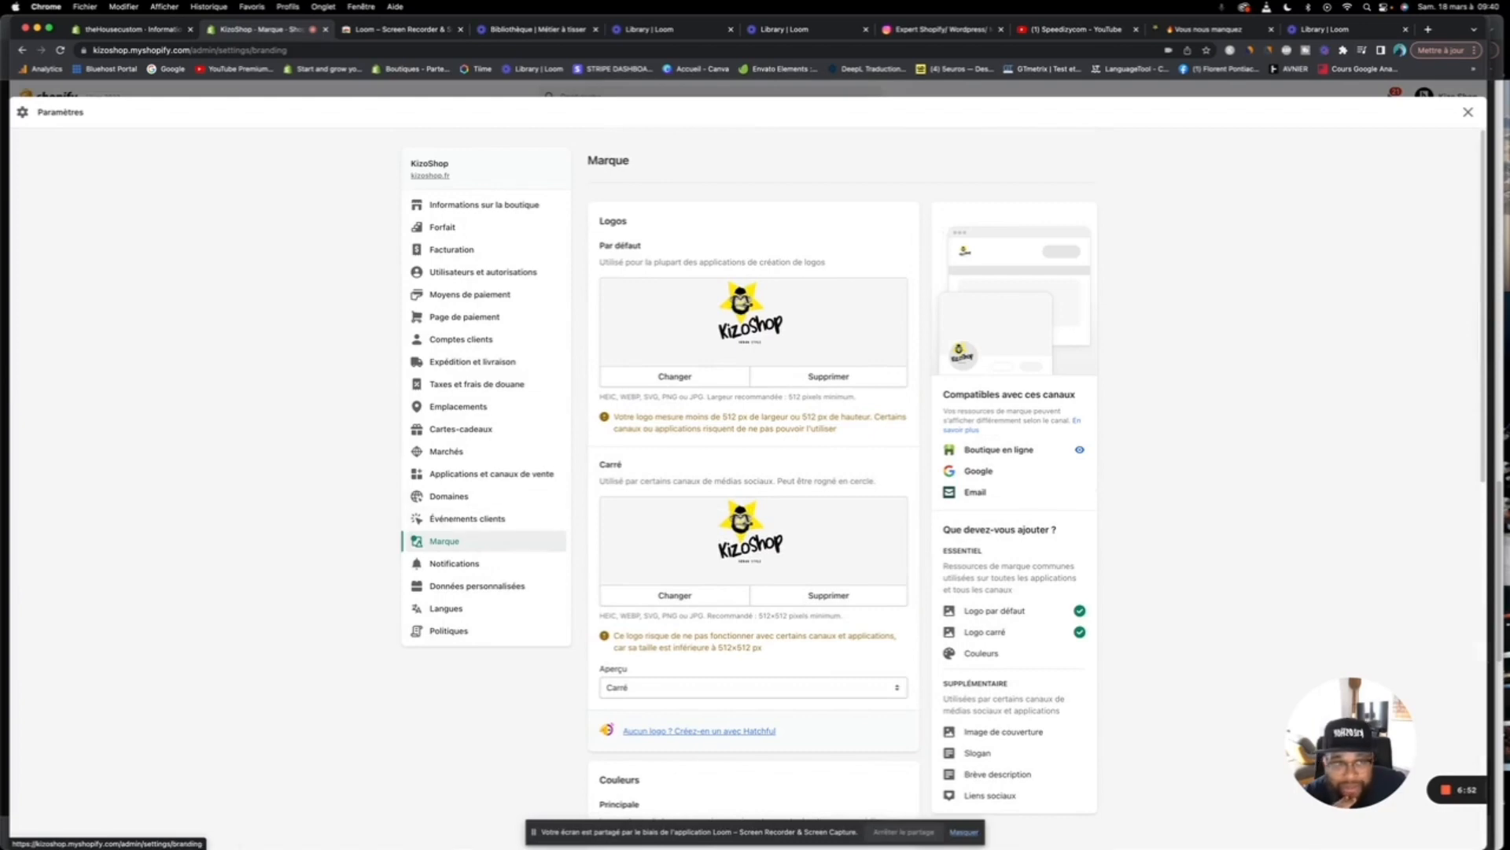
left_click(1468, 112)
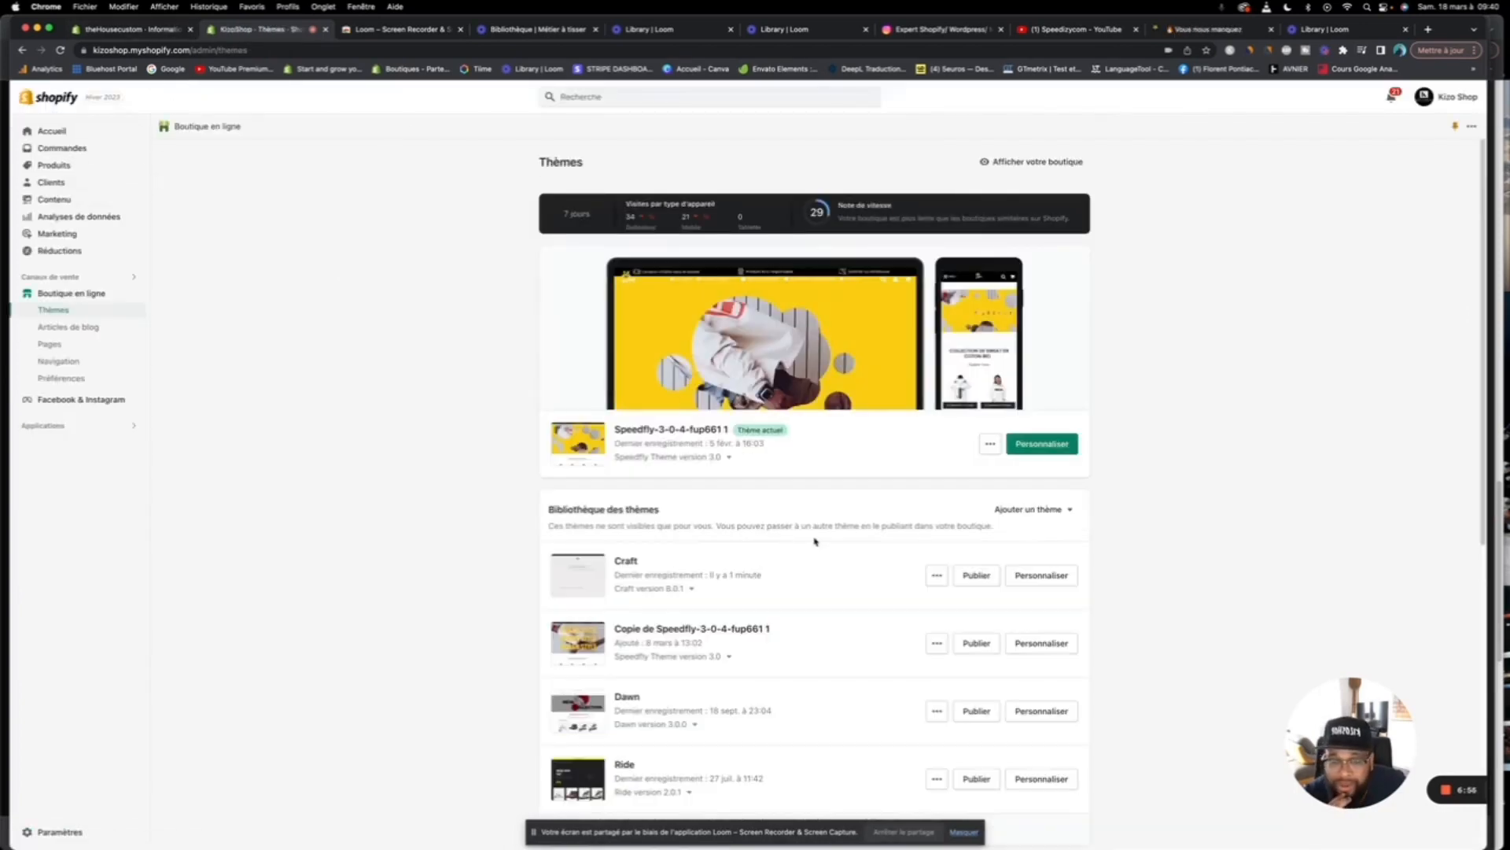
Step: Open the live Speedfly theme for customization and examine its first carousel block and the theme's Couleurs settings
left_click(1036, 447)
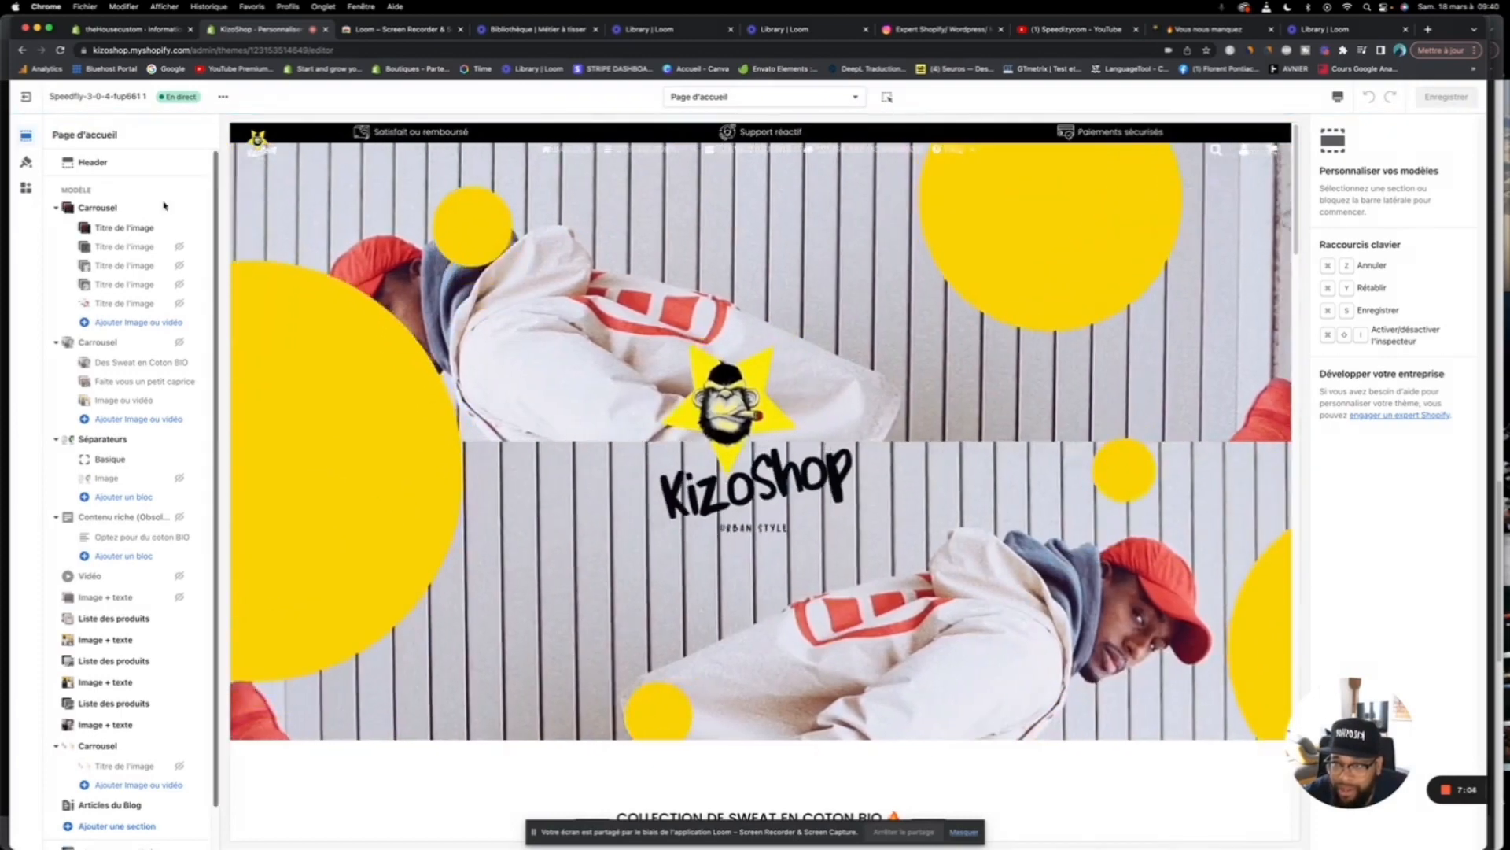
left_click(132, 228)
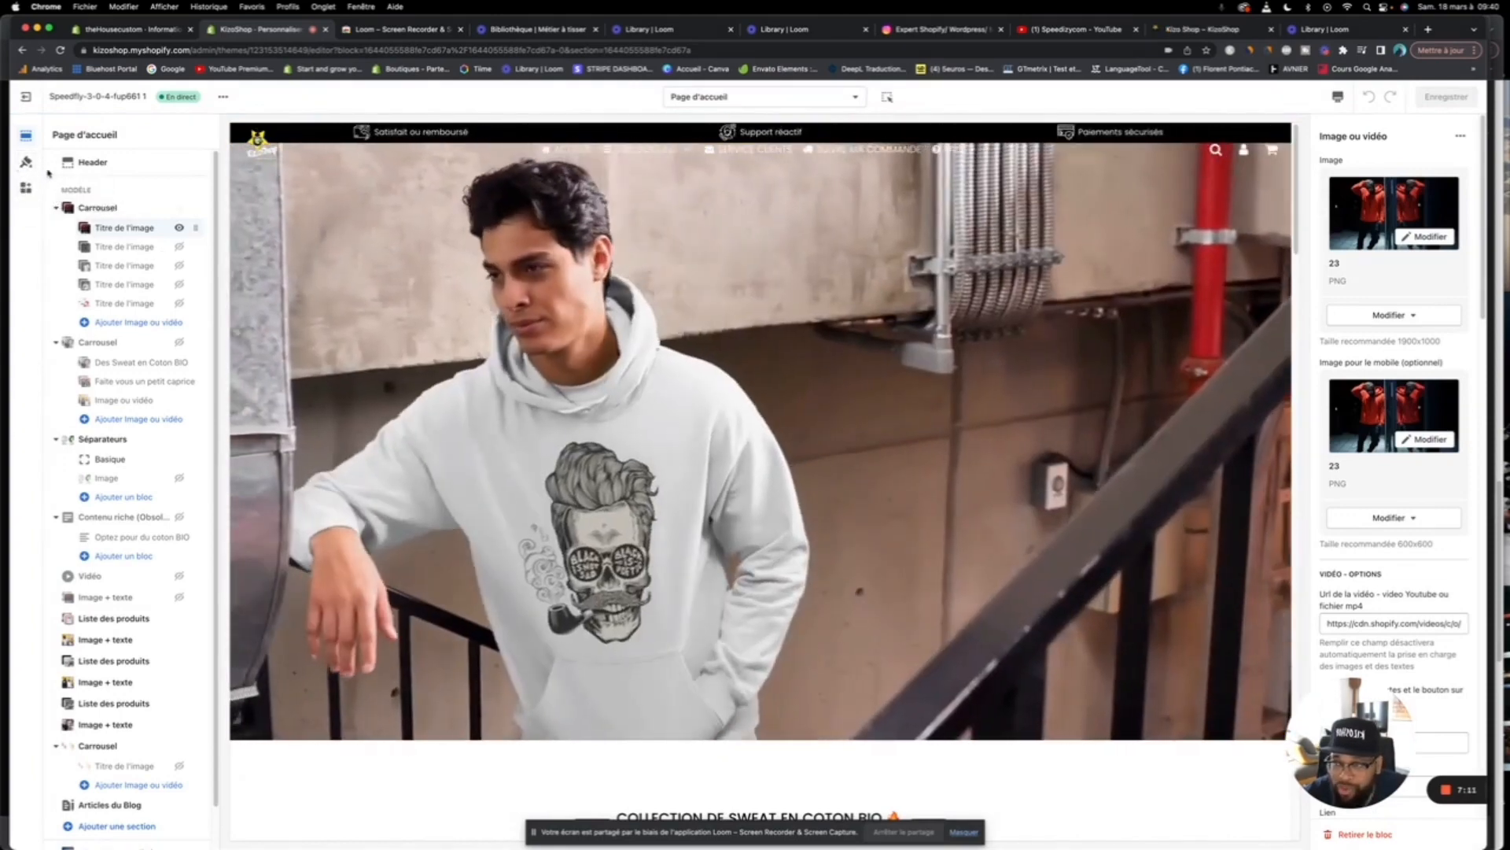
left_click(26, 161)
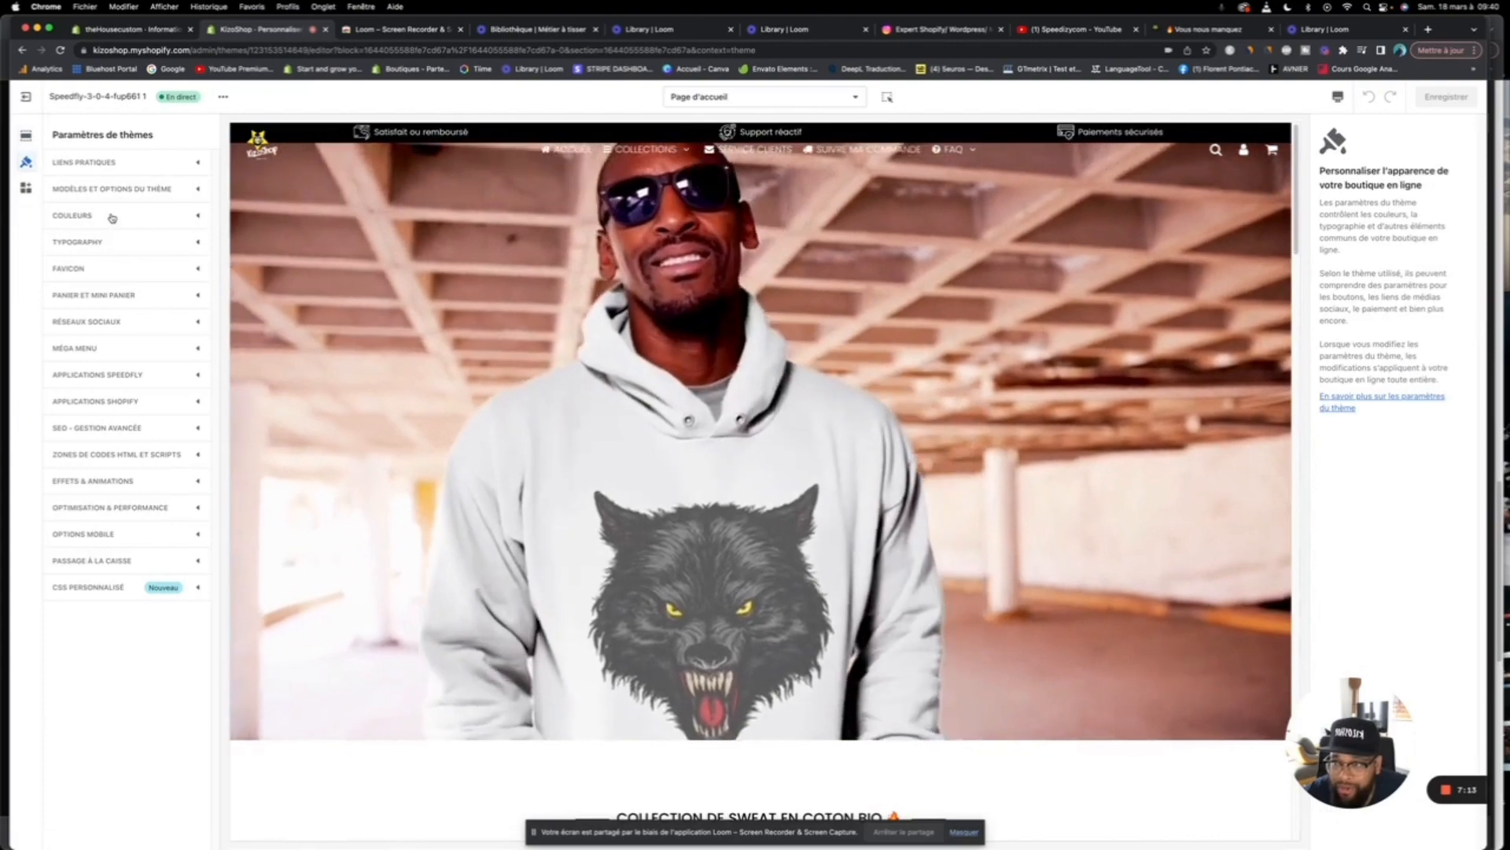
left_click(112, 217)
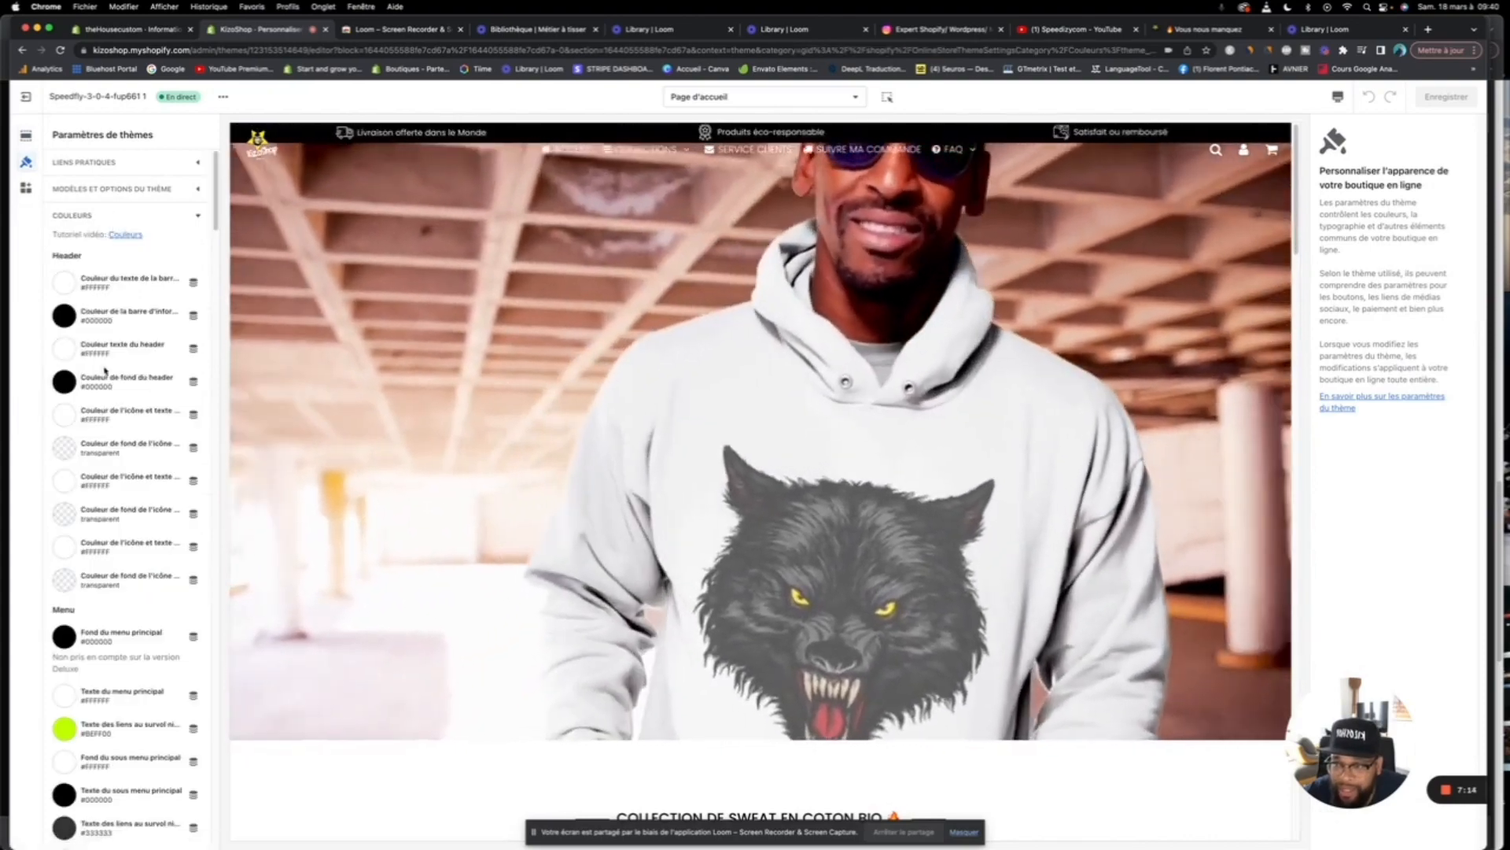
scroll(106, 374, "down", 5)
scroll(106, 376, "down", 15)
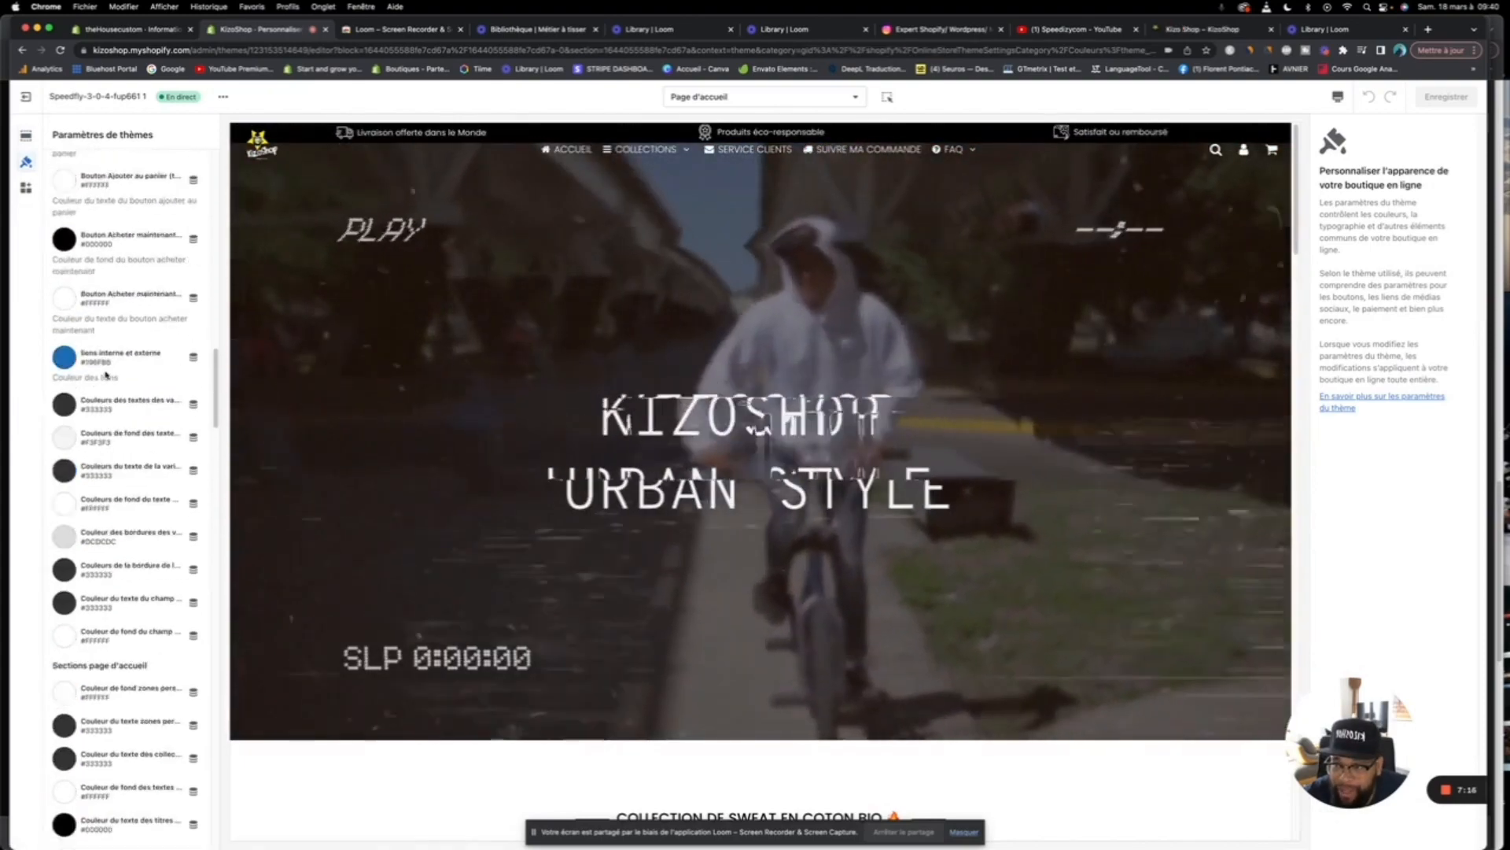
scroll(106, 375, "down", 15)
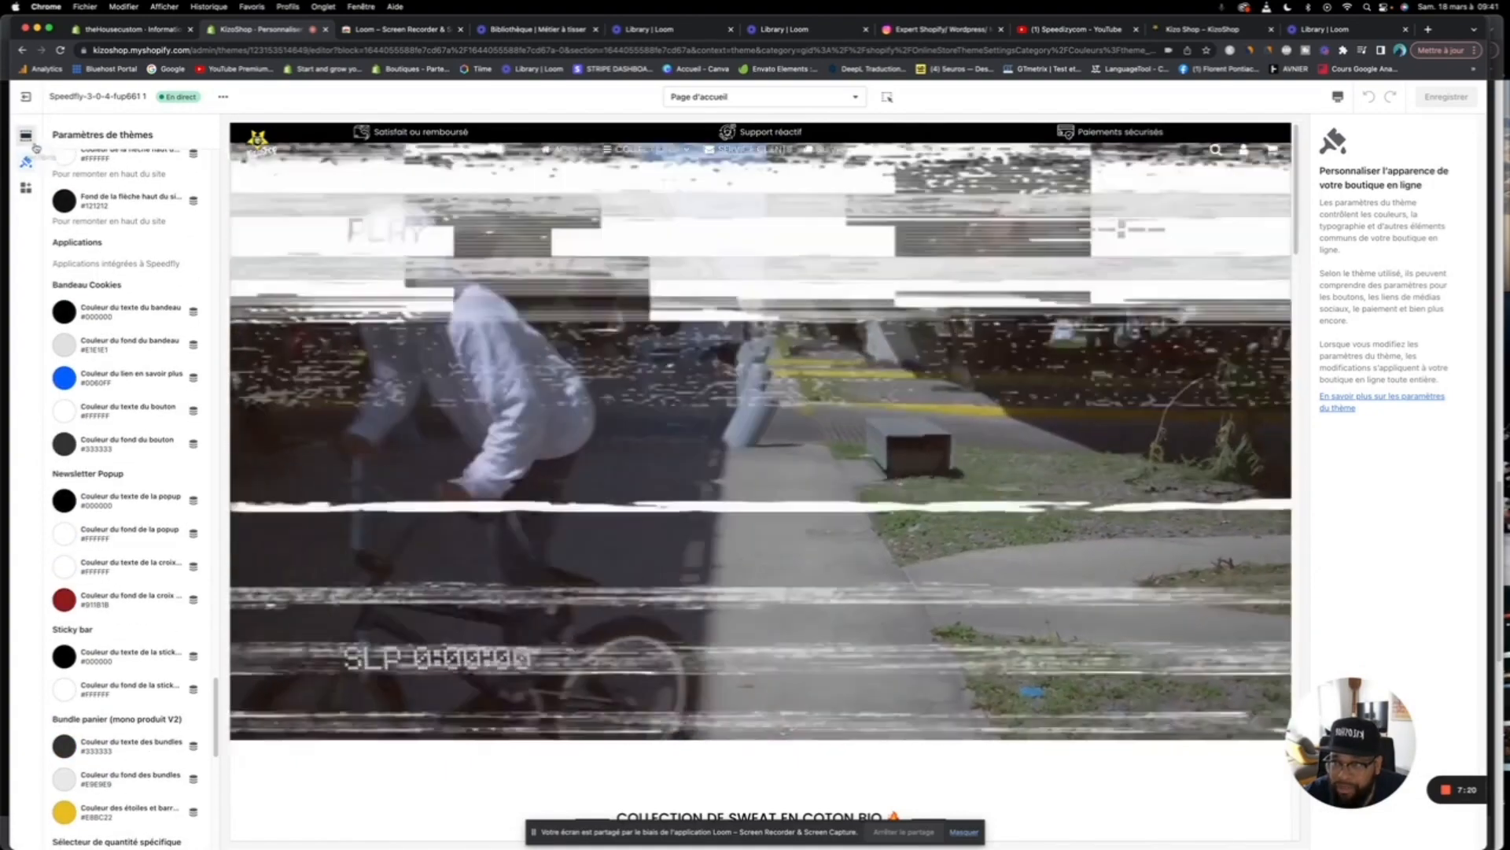
left_click(26, 136)
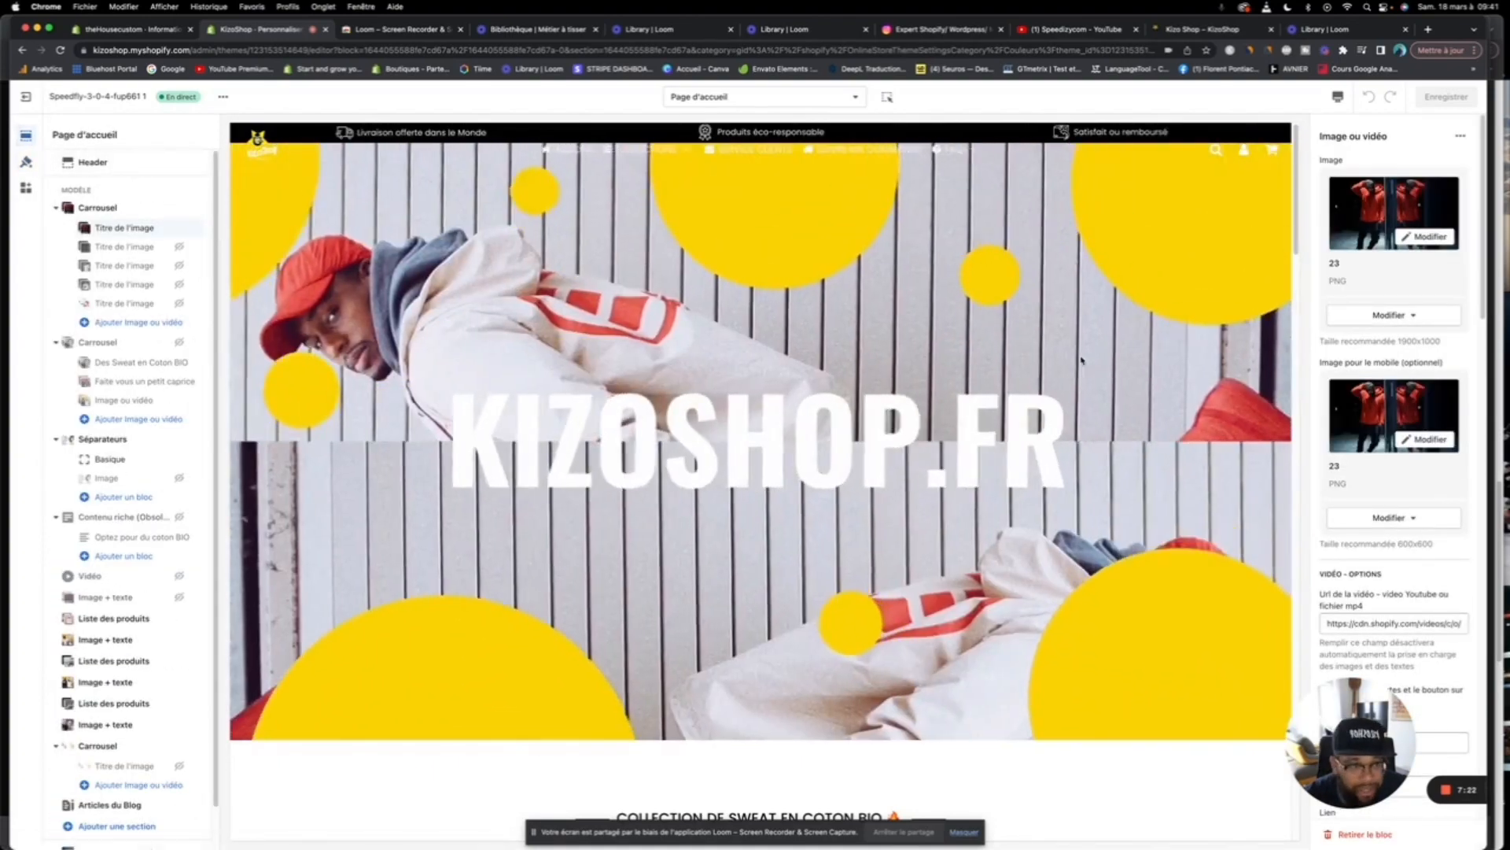
Step: Copy the mp4 video URL from the first image block of the Speedfly theme's top Carrousel
scroll(1385, 504, "down", 5)
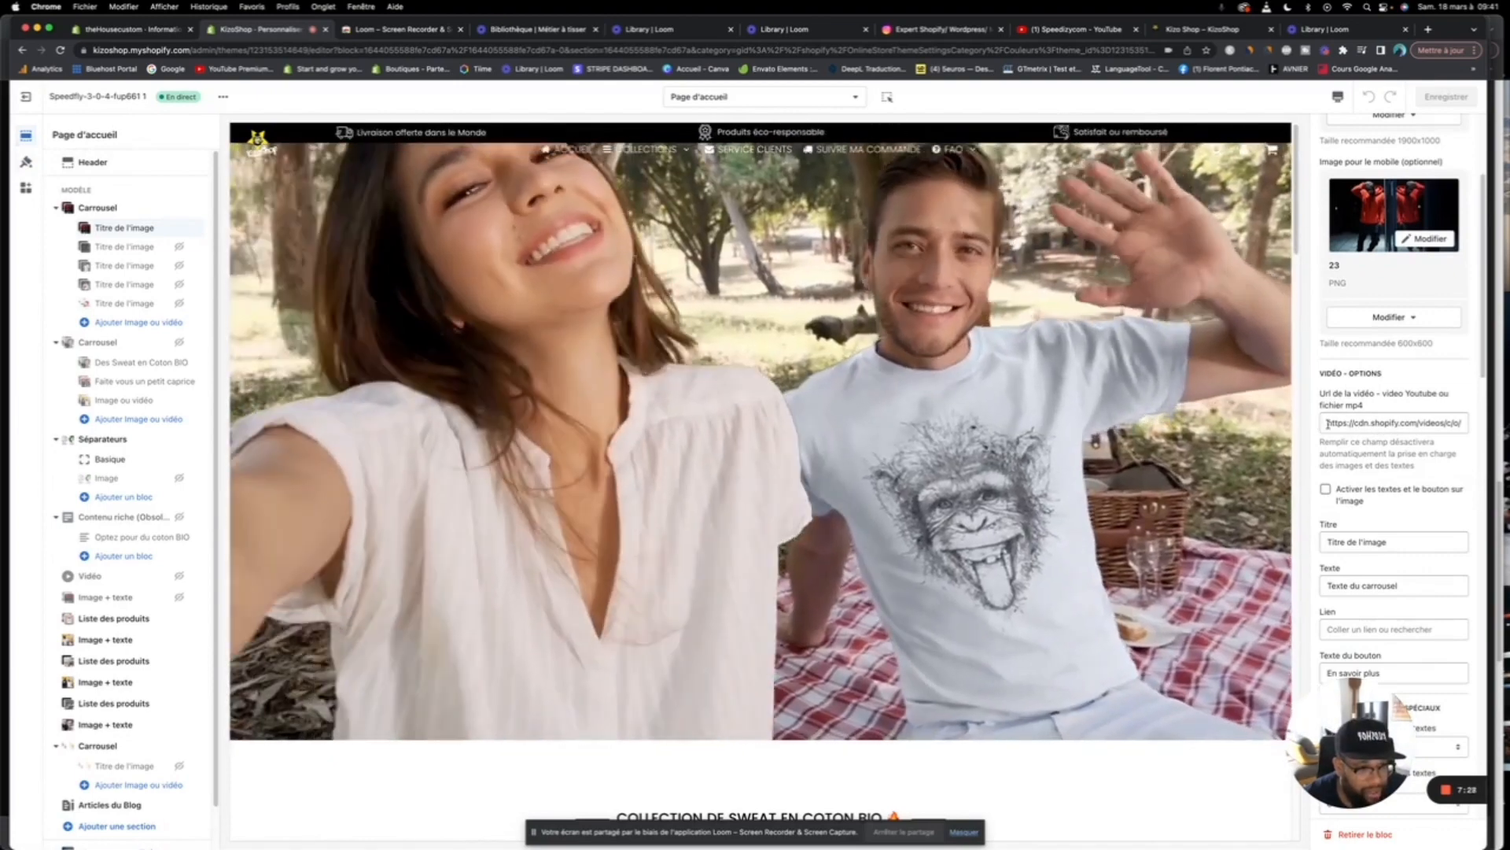
left_click(1328, 424)
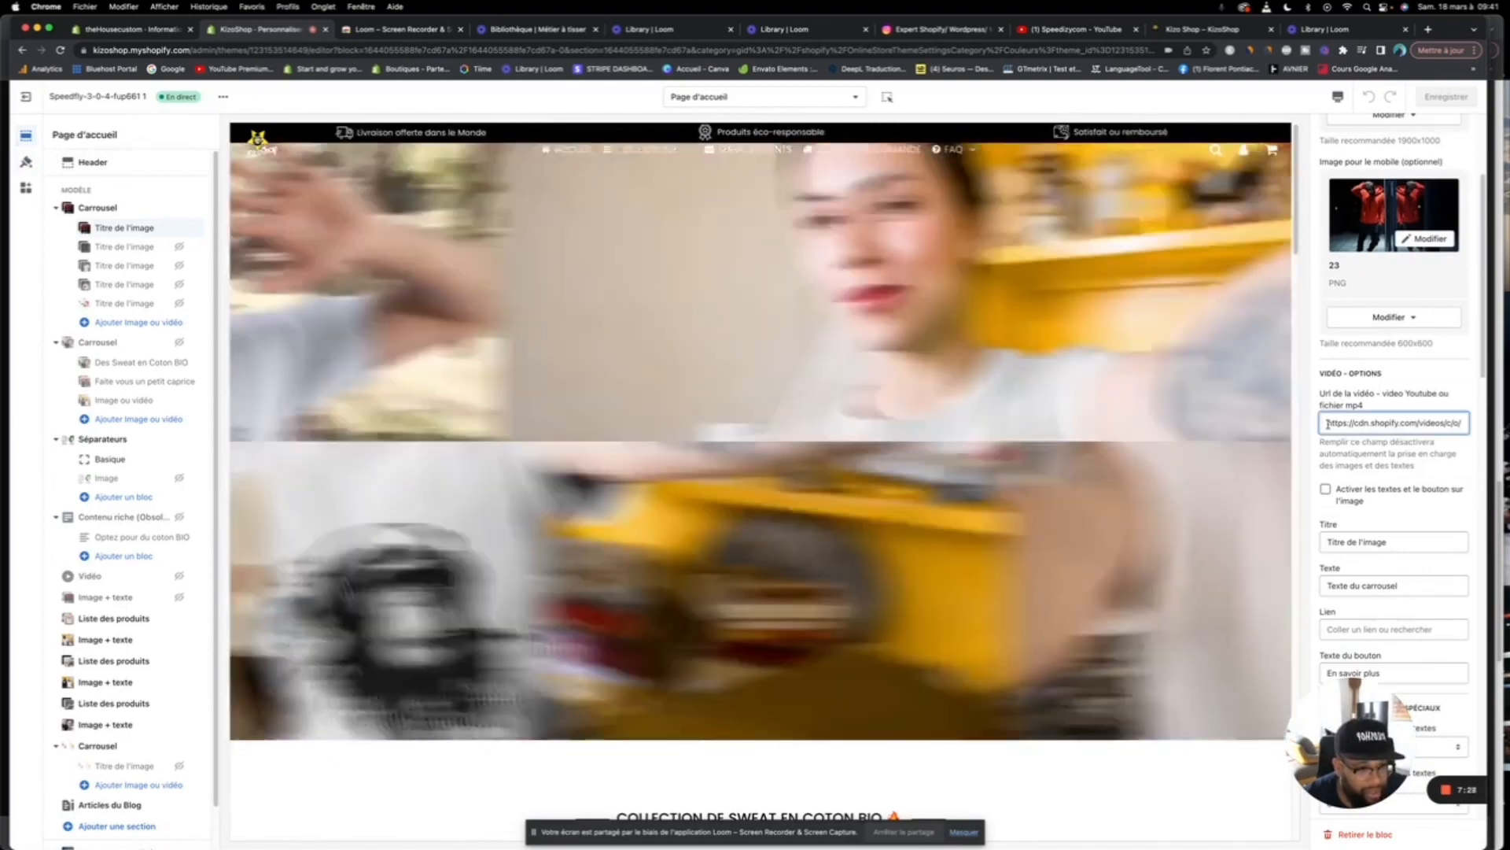
left_click_drag(1328, 424, 1462, 424)
right_click(1459, 424)
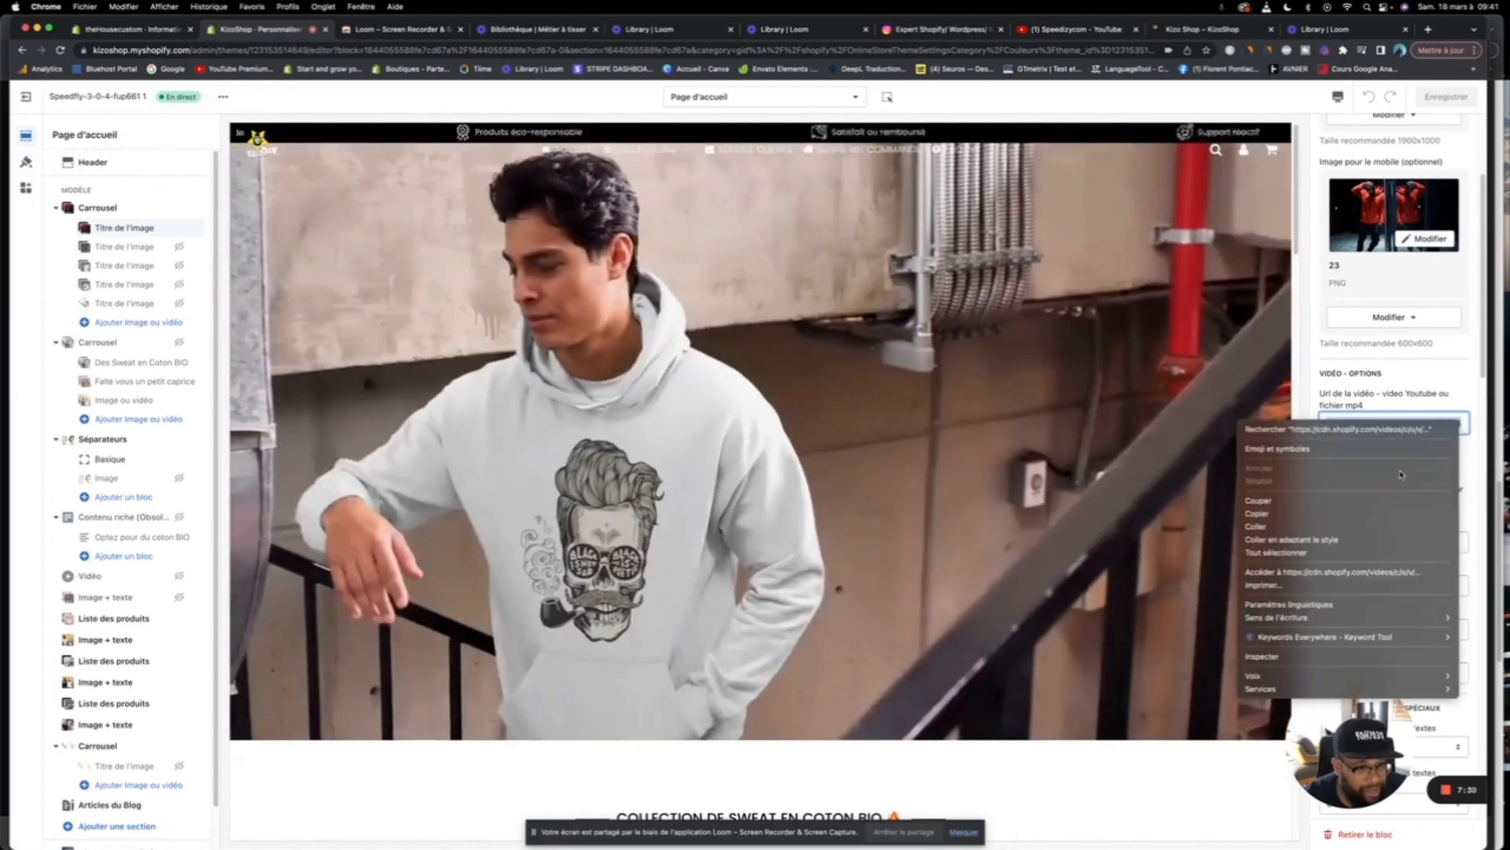
left_click(1385, 513)
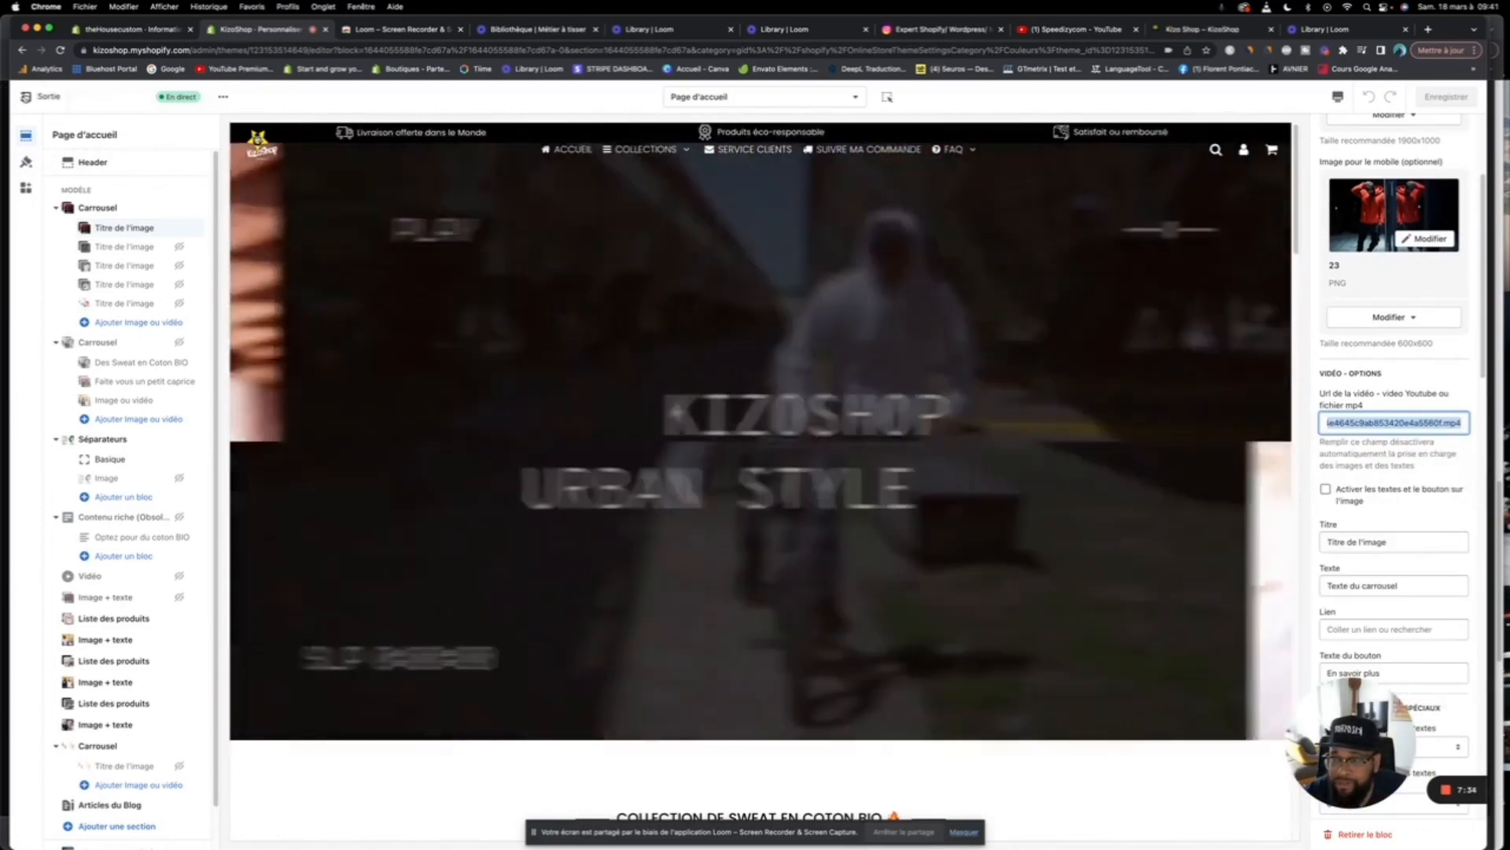
Step: Leave the Speedfly editor and open the Craft theme's Vidéo section settings
left_click(40, 96)
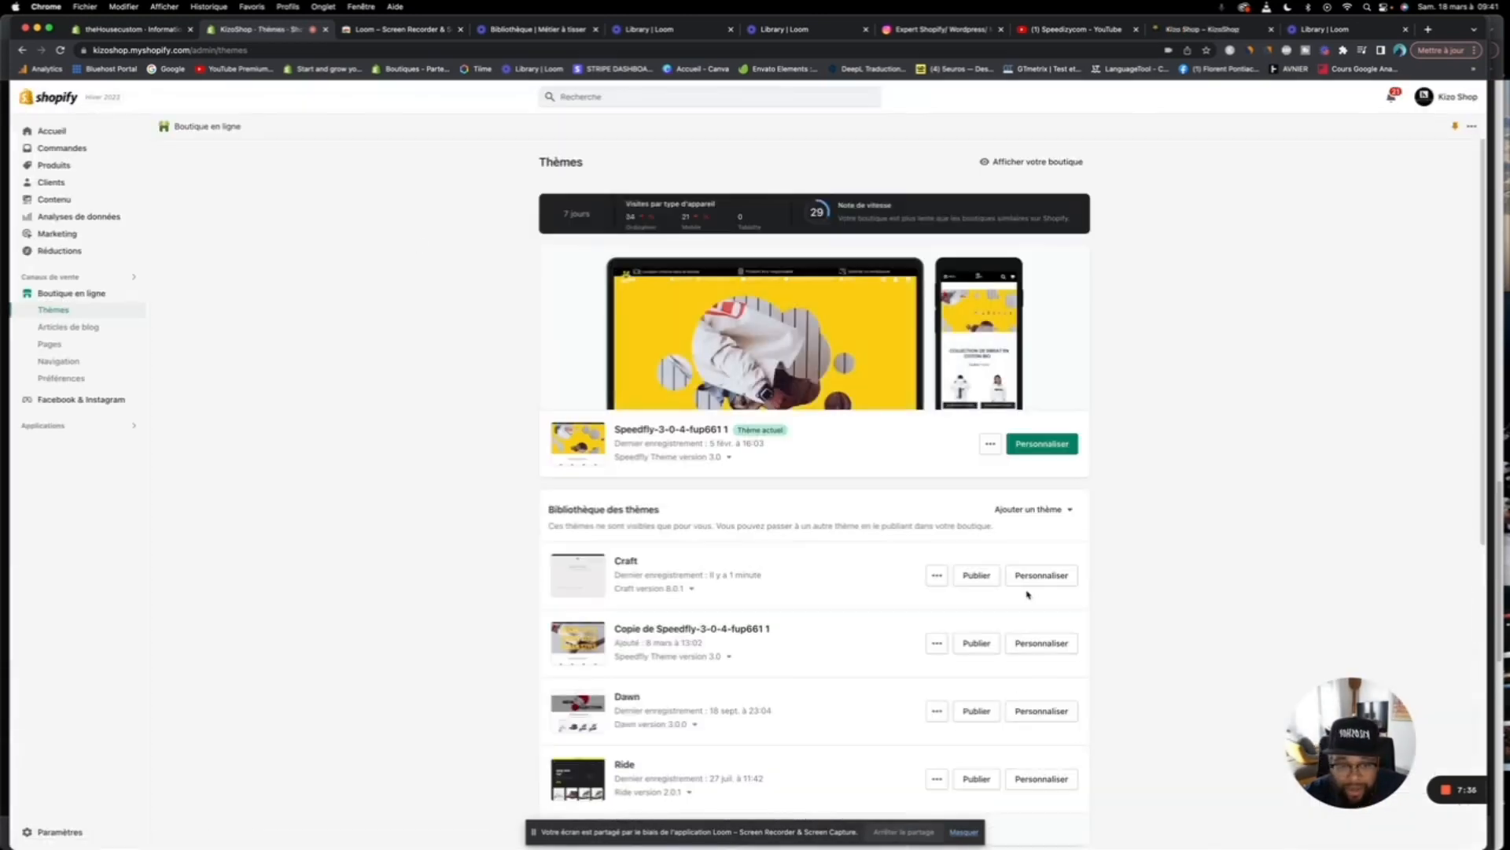
left_click(1029, 579)
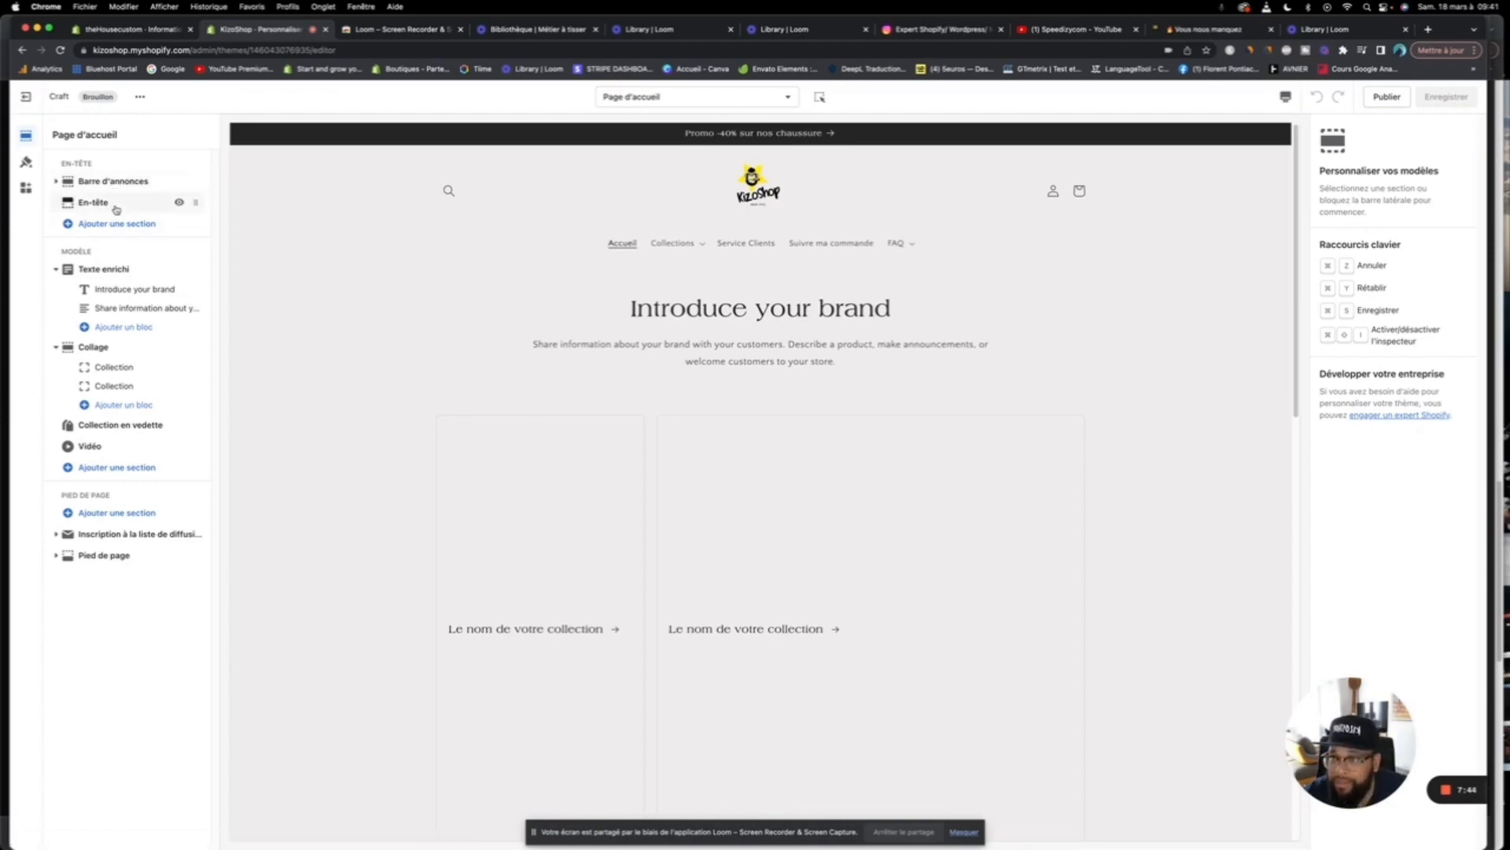
left_click(116, 452)
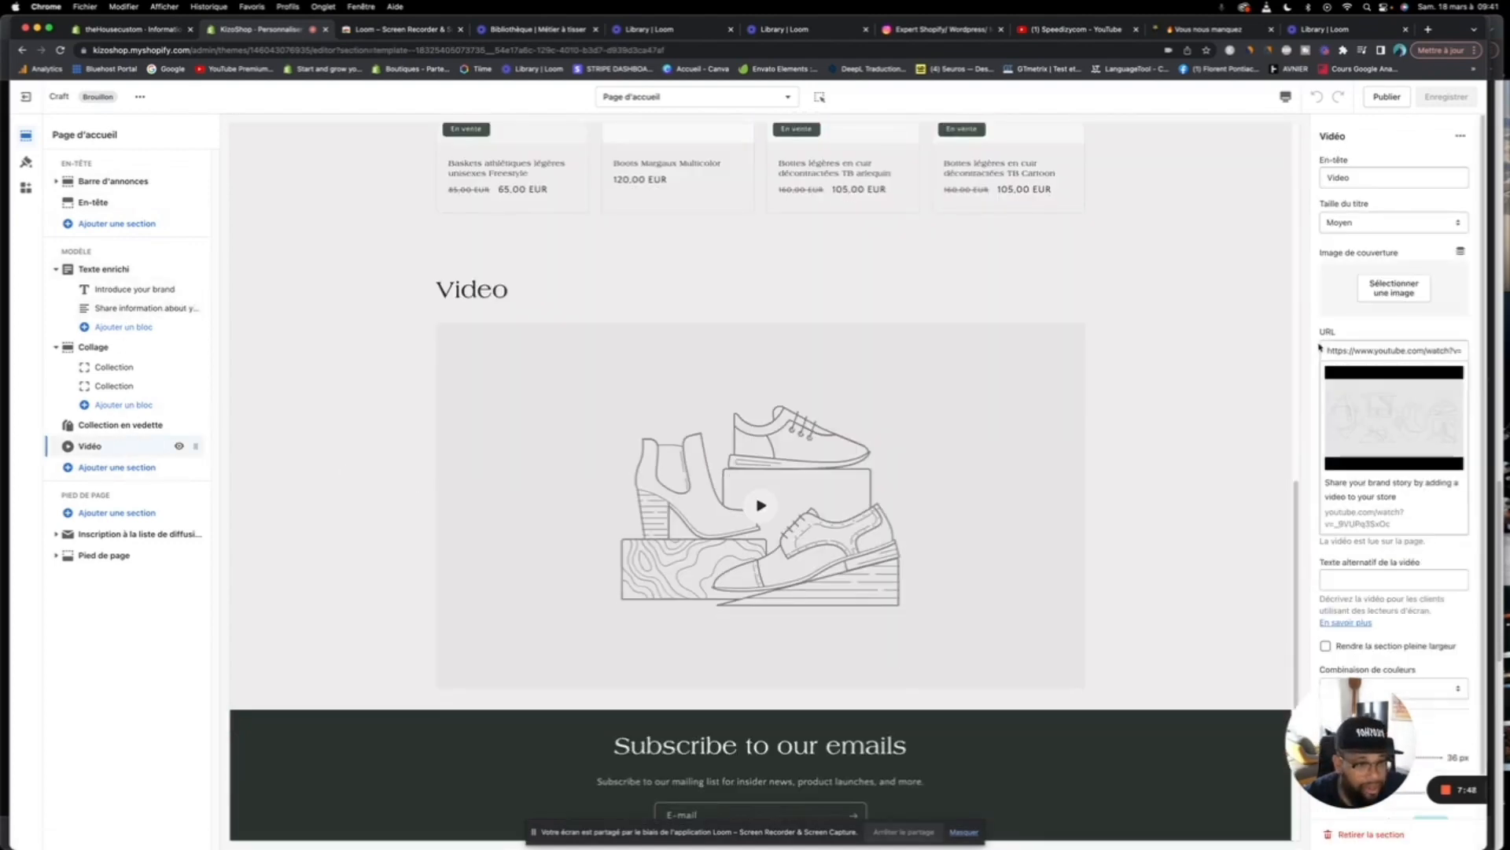
Step: Try the copied Shopify mp4 link as the Vidéo section's URL, and clear the URL
left_click_drag(1324, 350, 1398, 364)
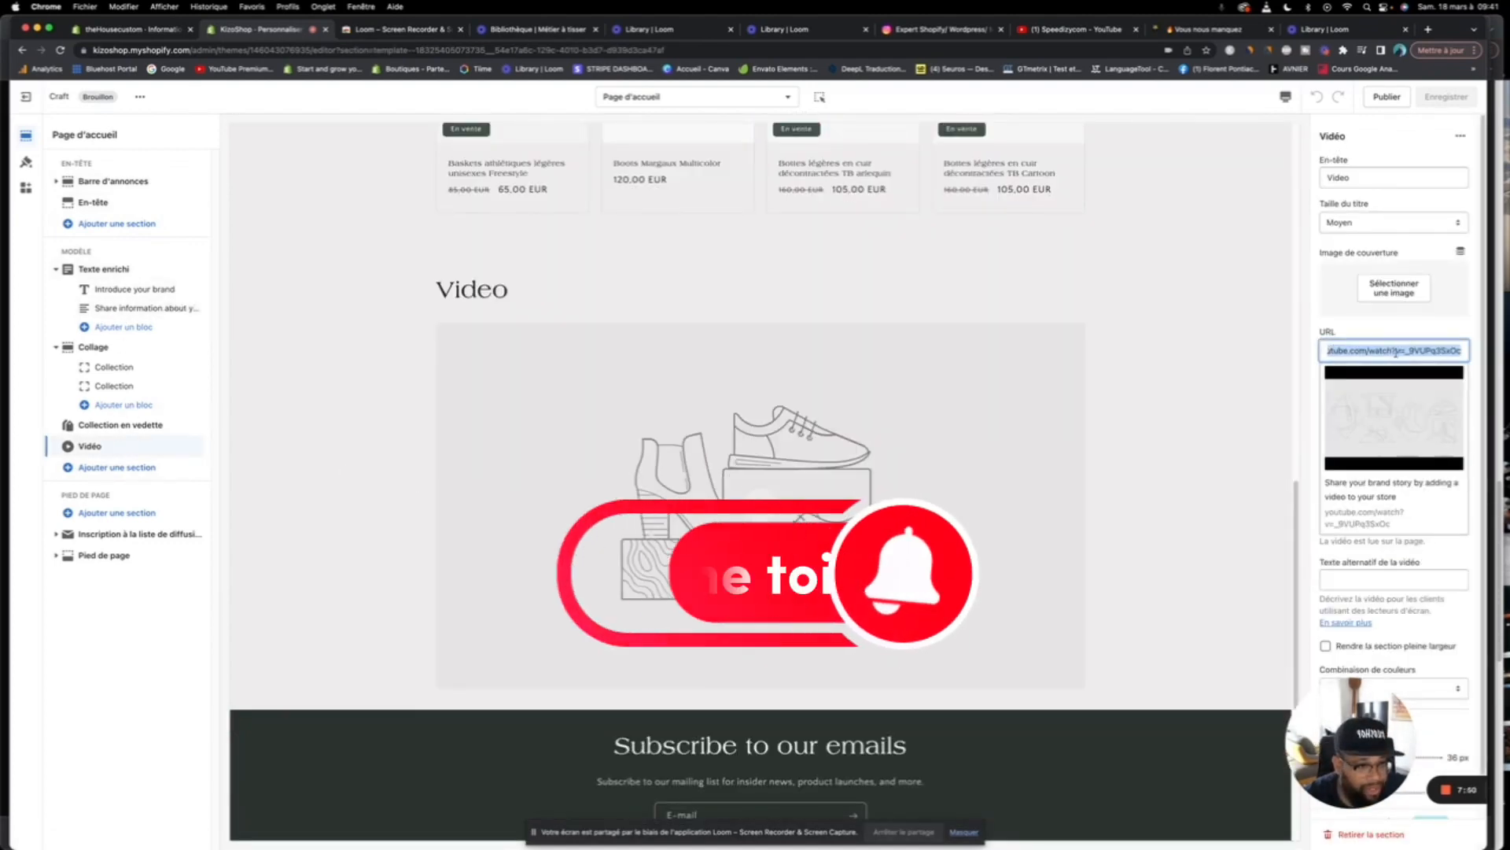
right_click(1398, 367)
left_click(1150, 456)
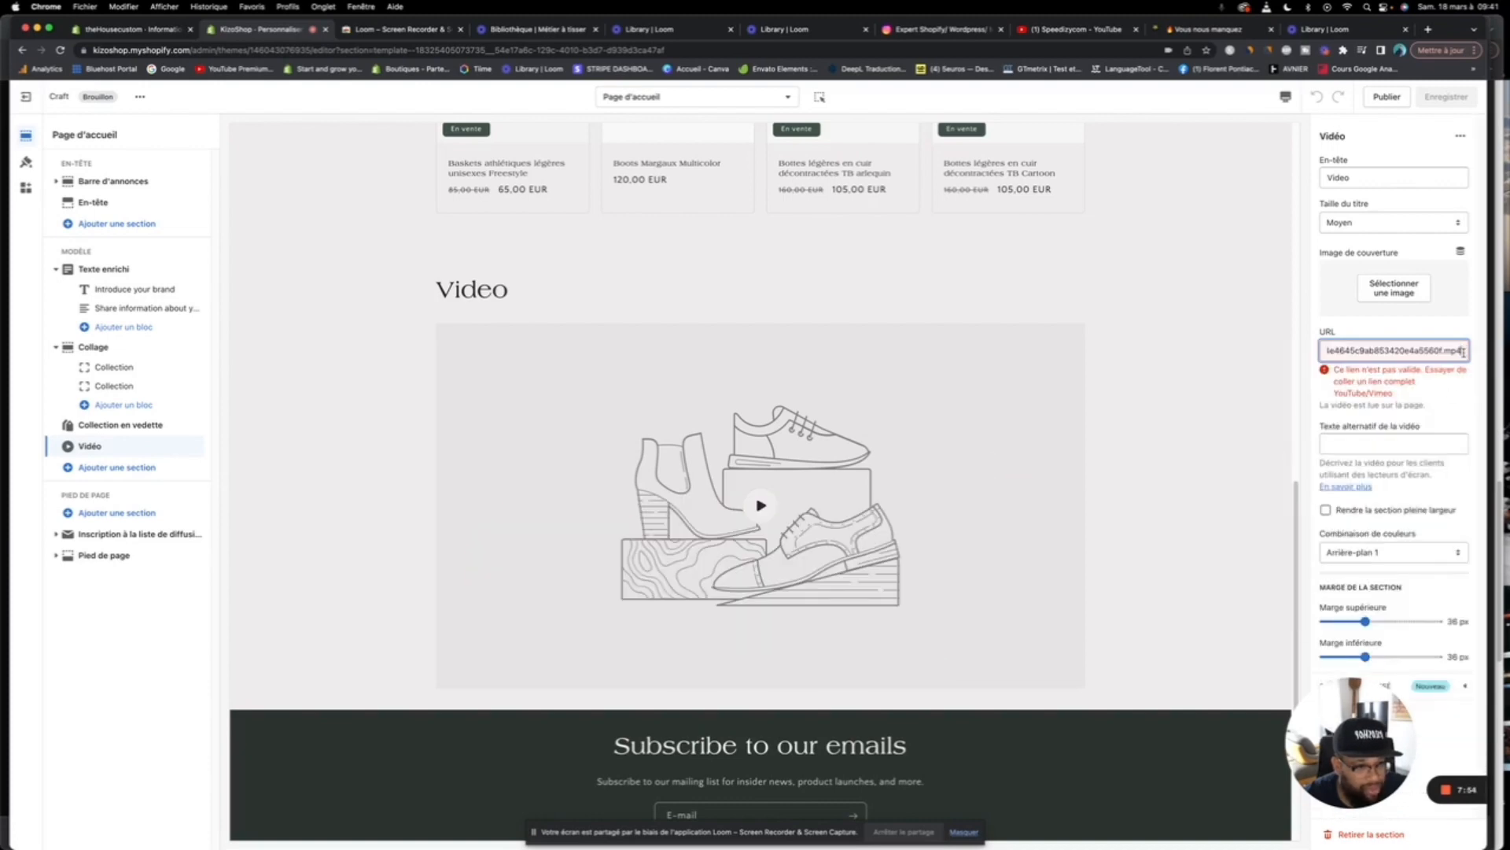
left_click_drag(1463, 352, 1192, 355)
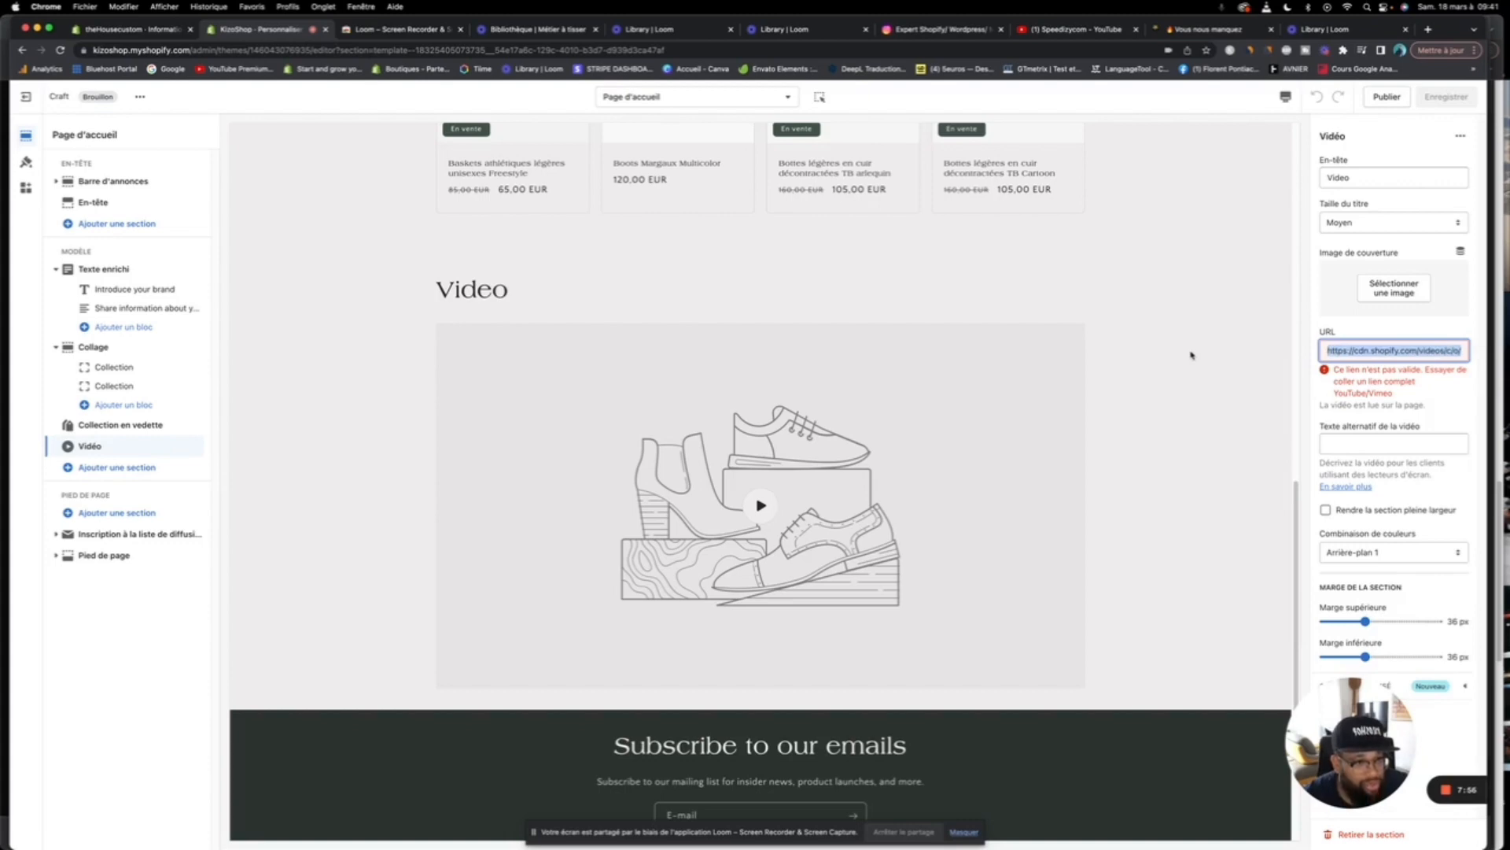
key("BackSpace")
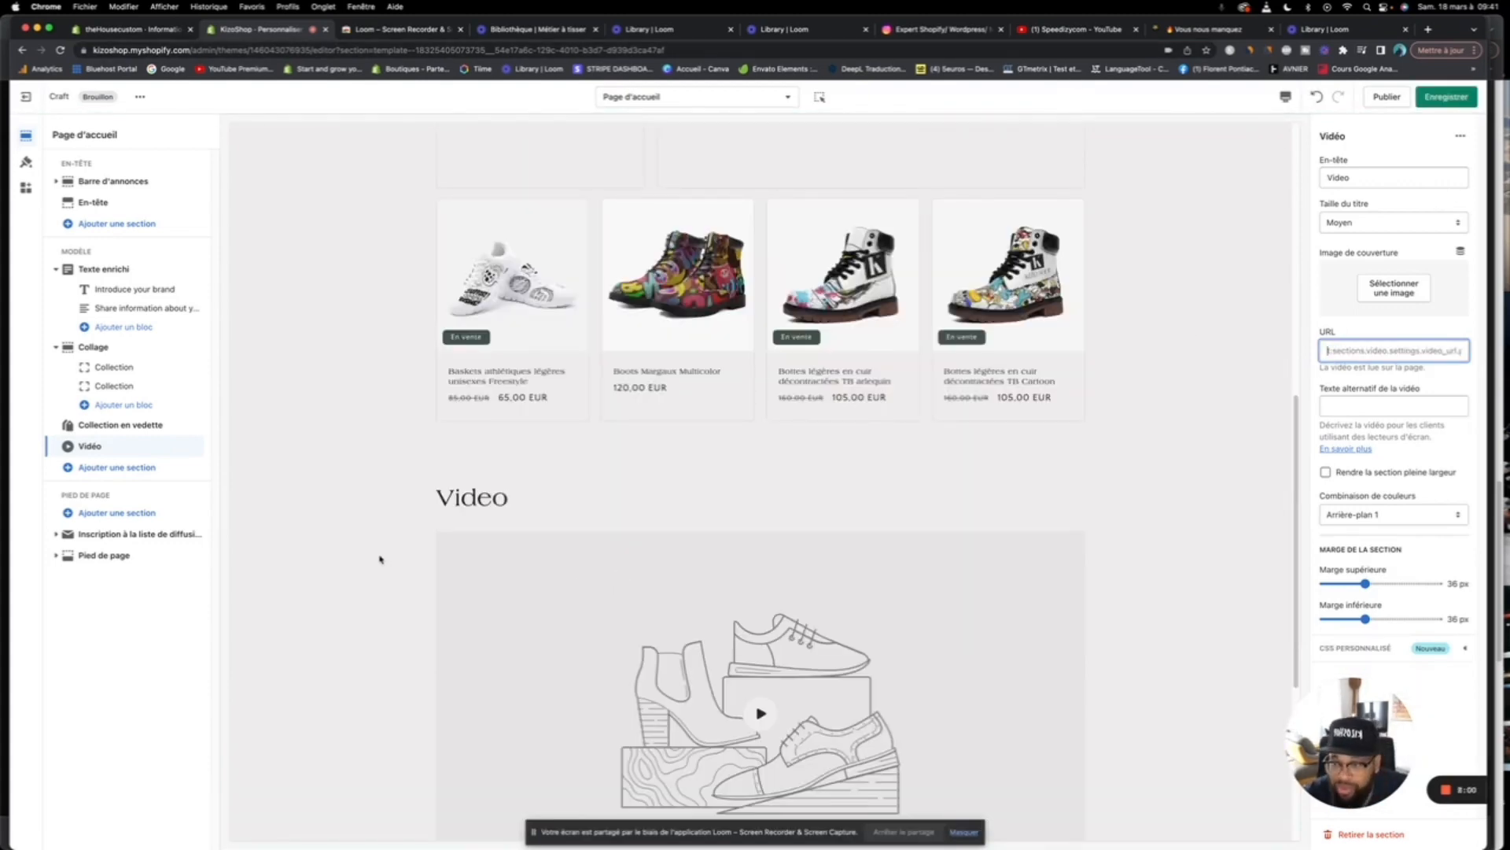
Step: Remove the Vidéo section and add a Diaporama section below Collection en vedette
left_click(708, 324)
left_click(1359, 834)
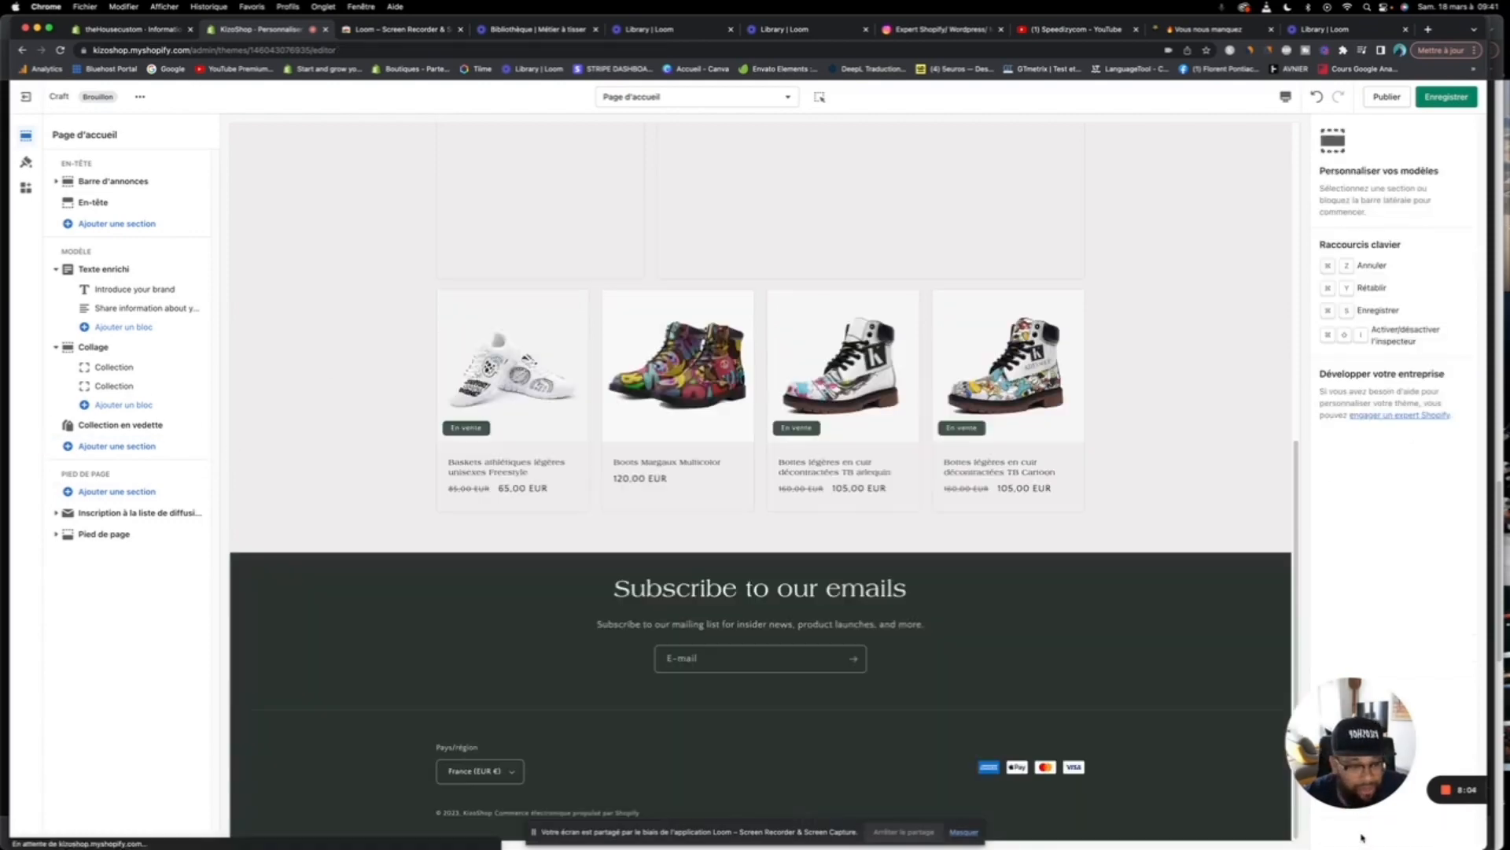
left_click(120, 445)
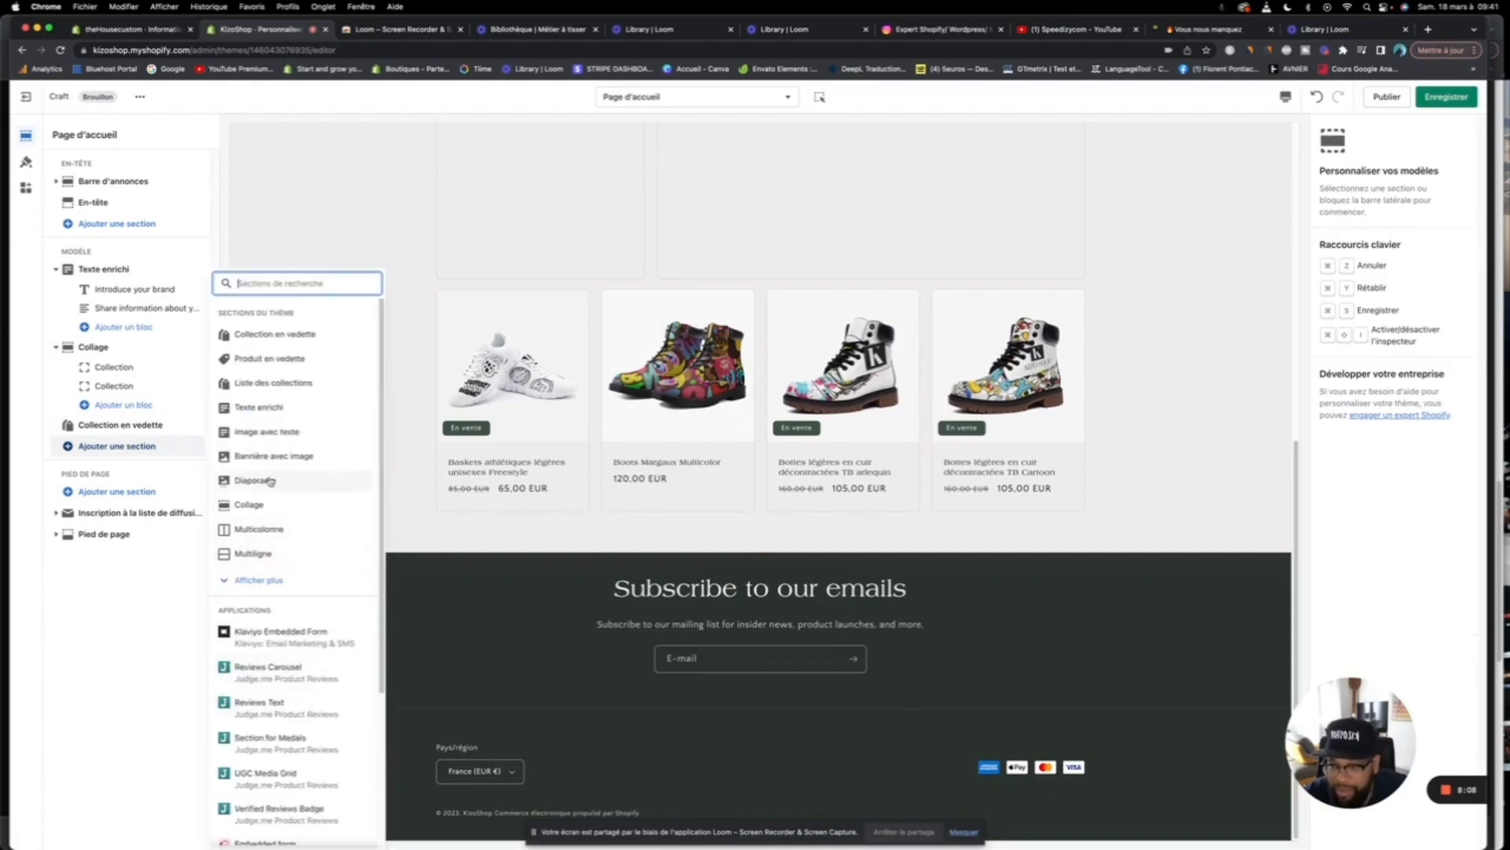
left_click(270, 481)
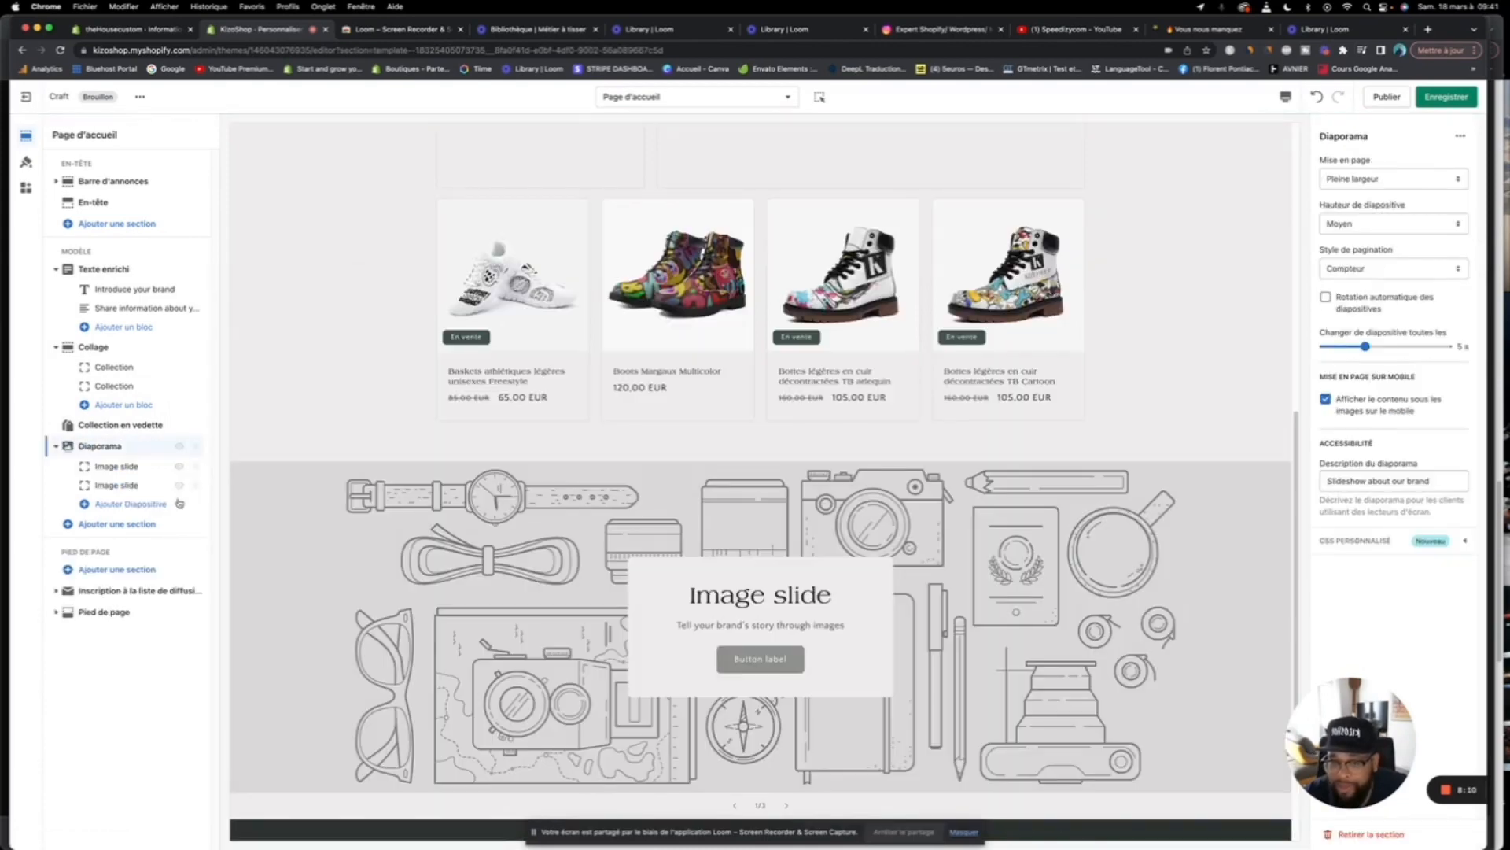
Step: Set the first Diaporama slide's image to library picture 16, the red-hooded figure with a glowing mask
left_click(132, 468)
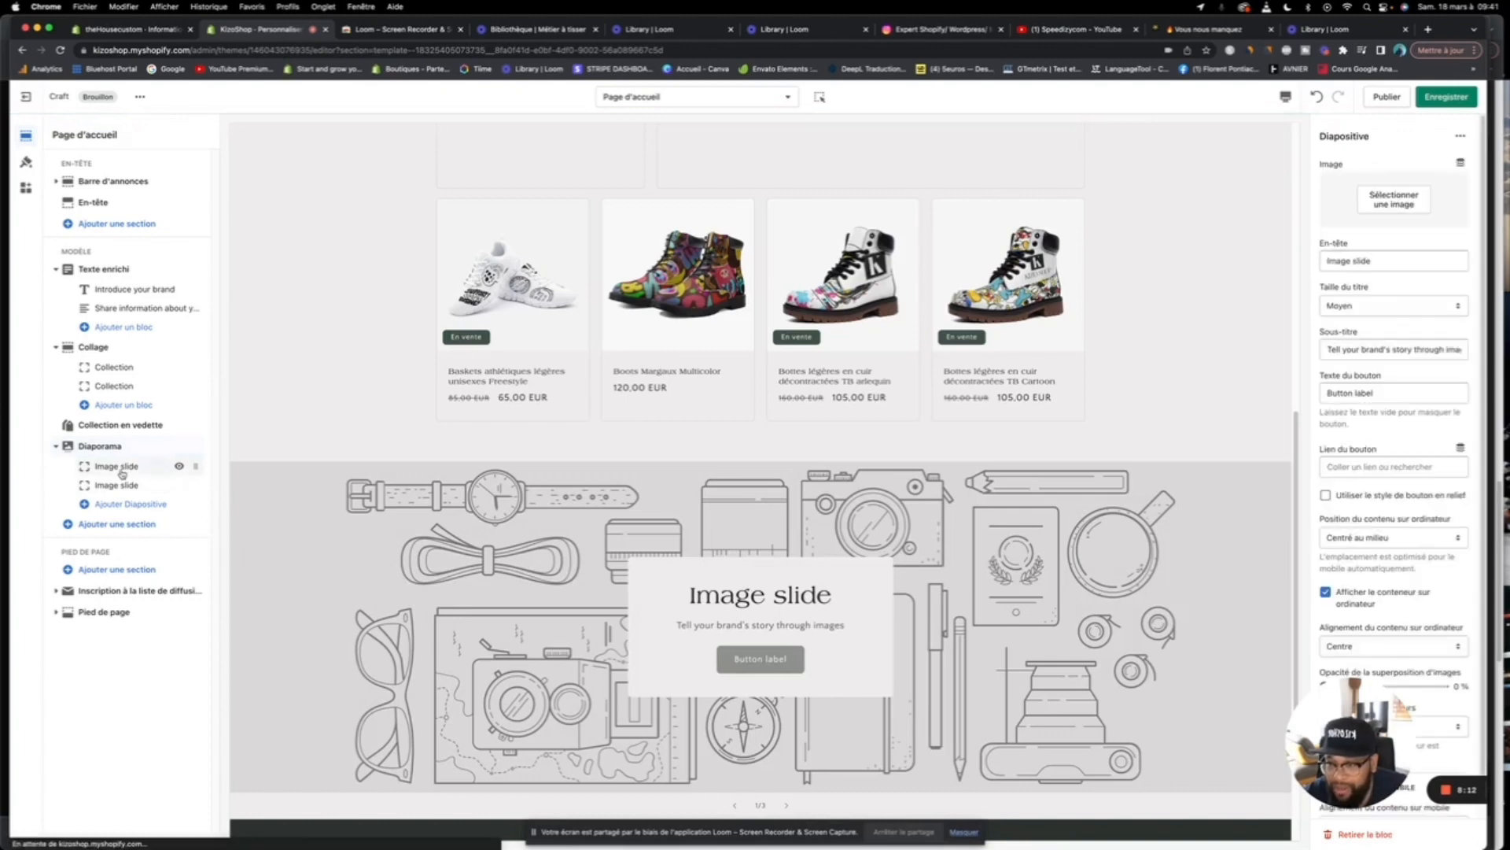
left_click(1394, 200)
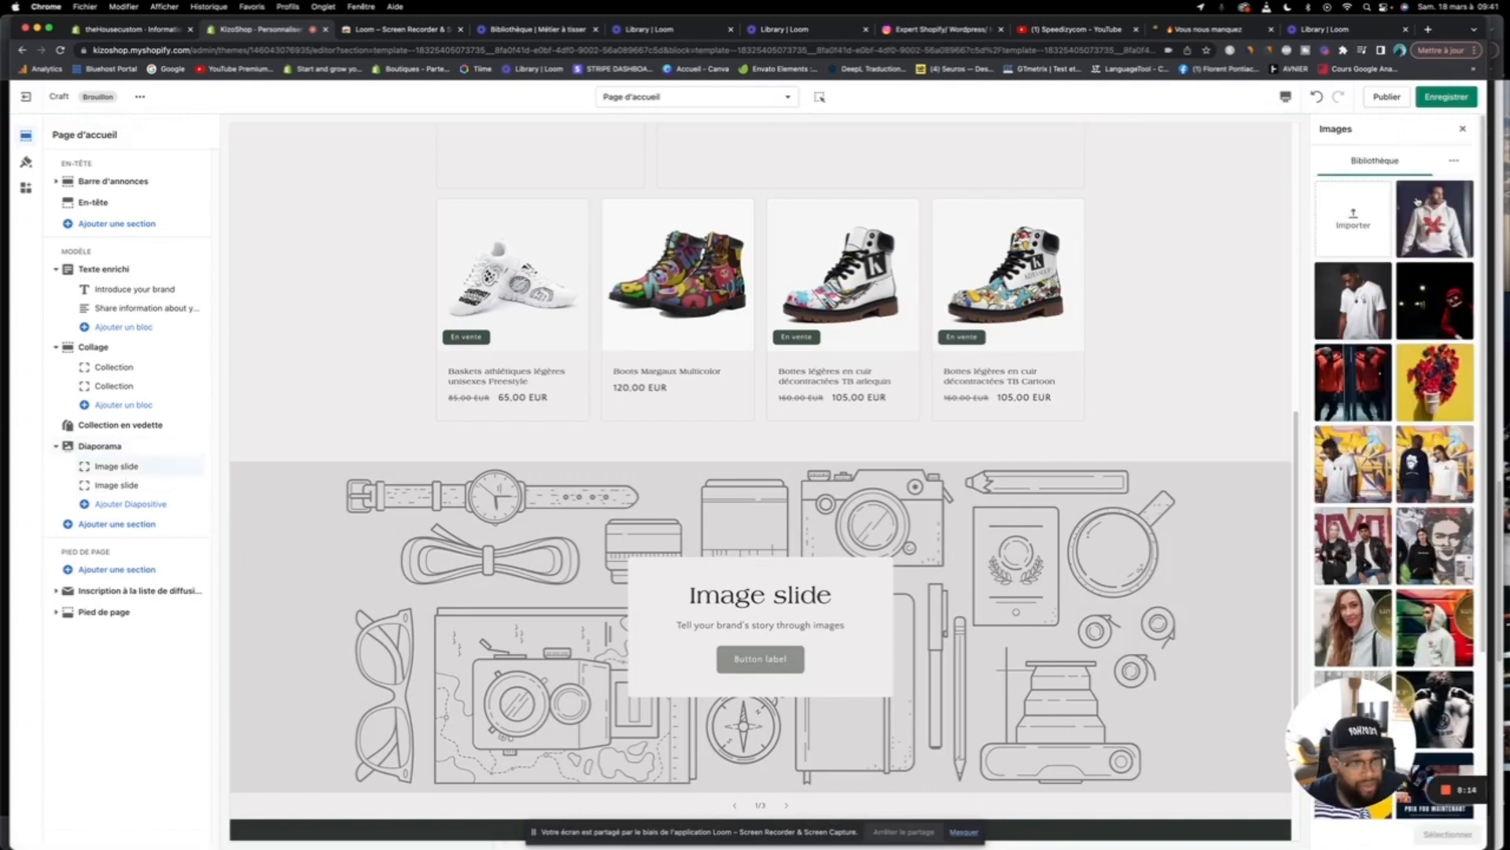
left_click(1433, 303)
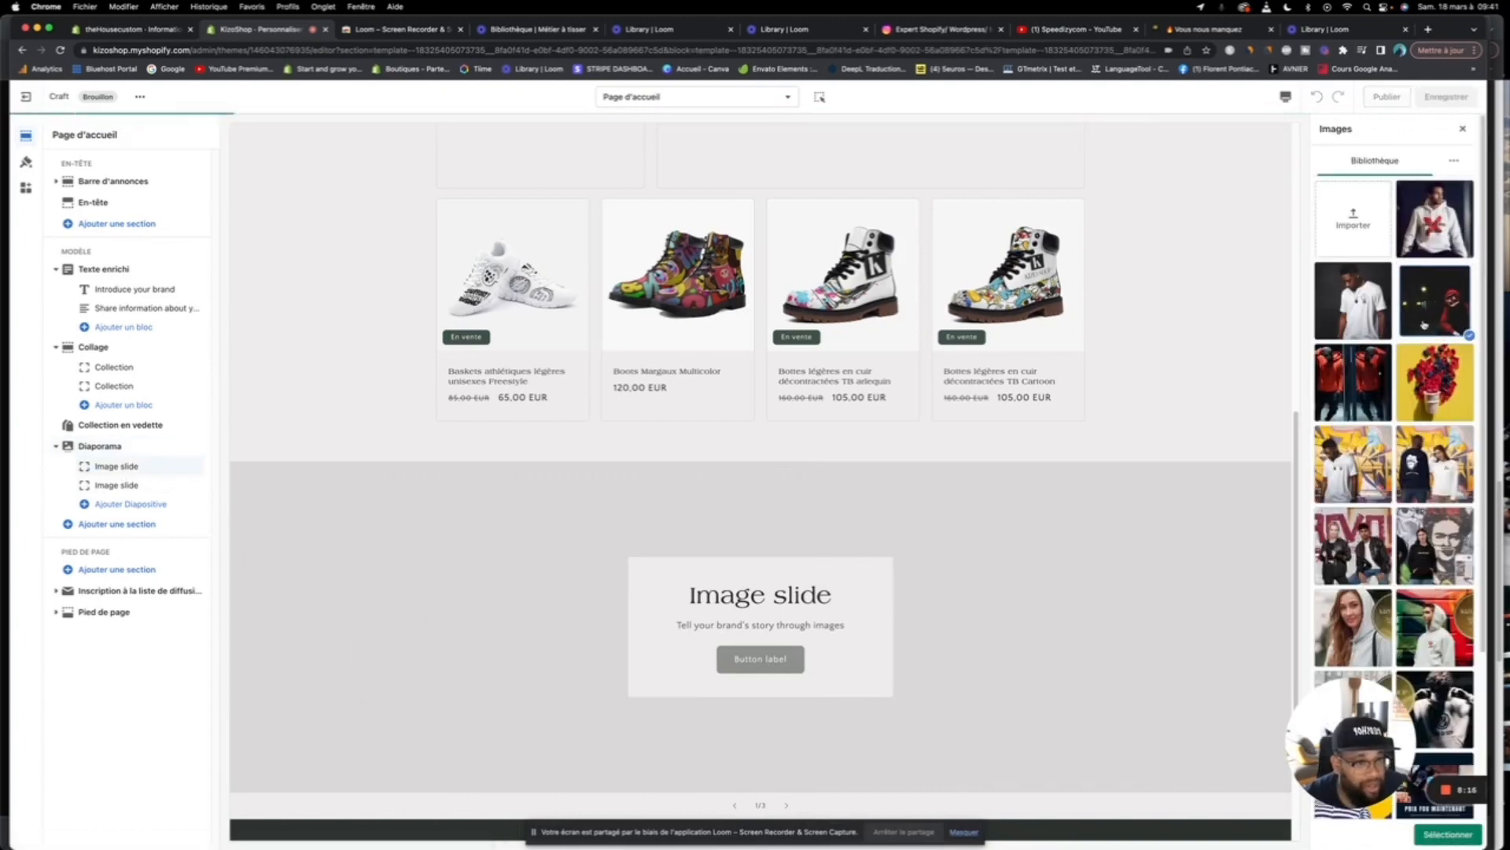
scroll(1234, 468, "down", 5)
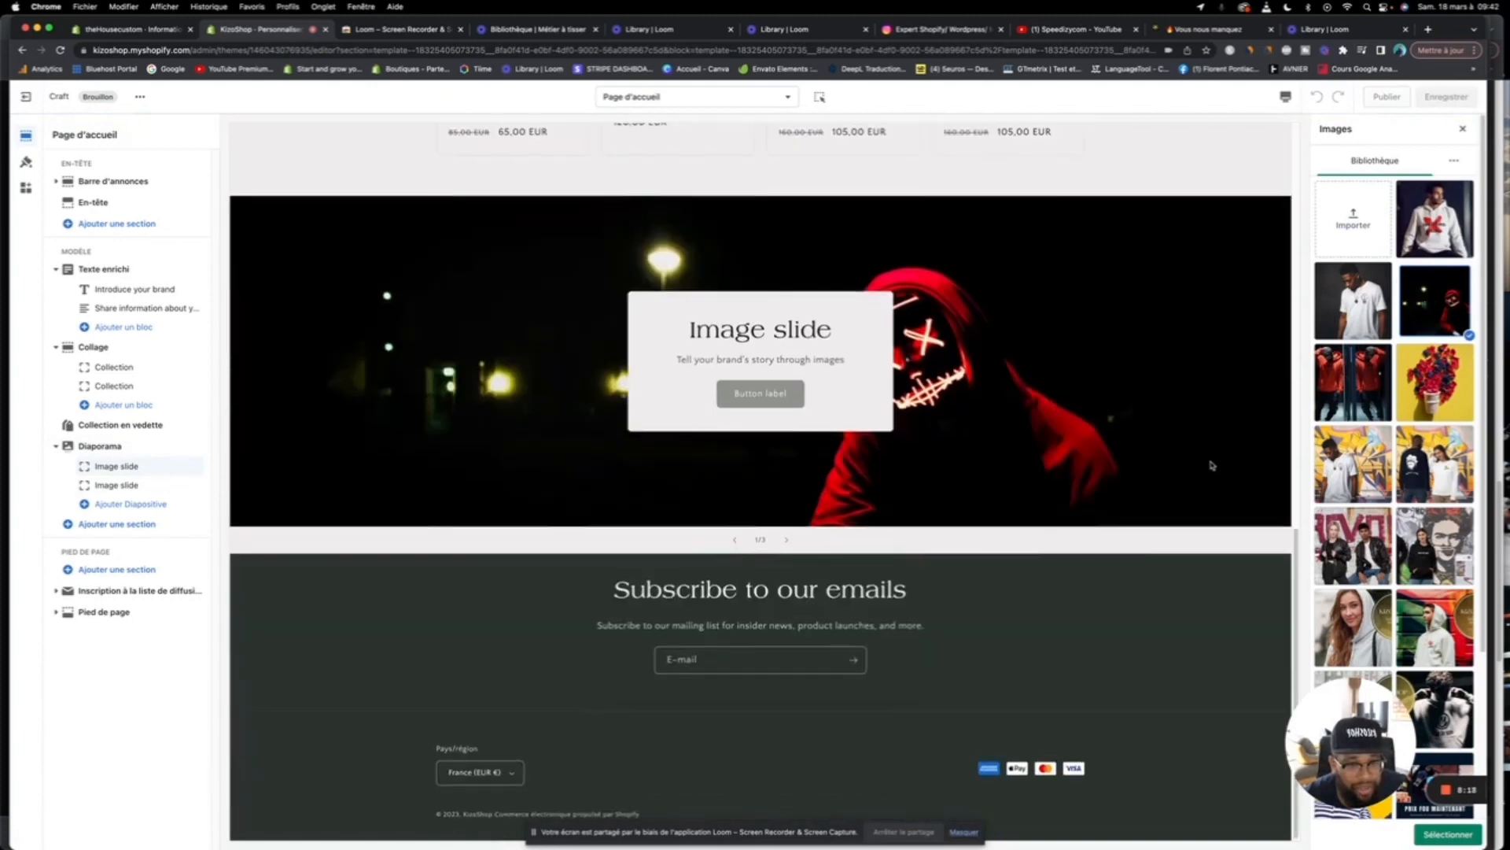
scroll(1213, 468, "up", 2)
left_click(1444, 835)
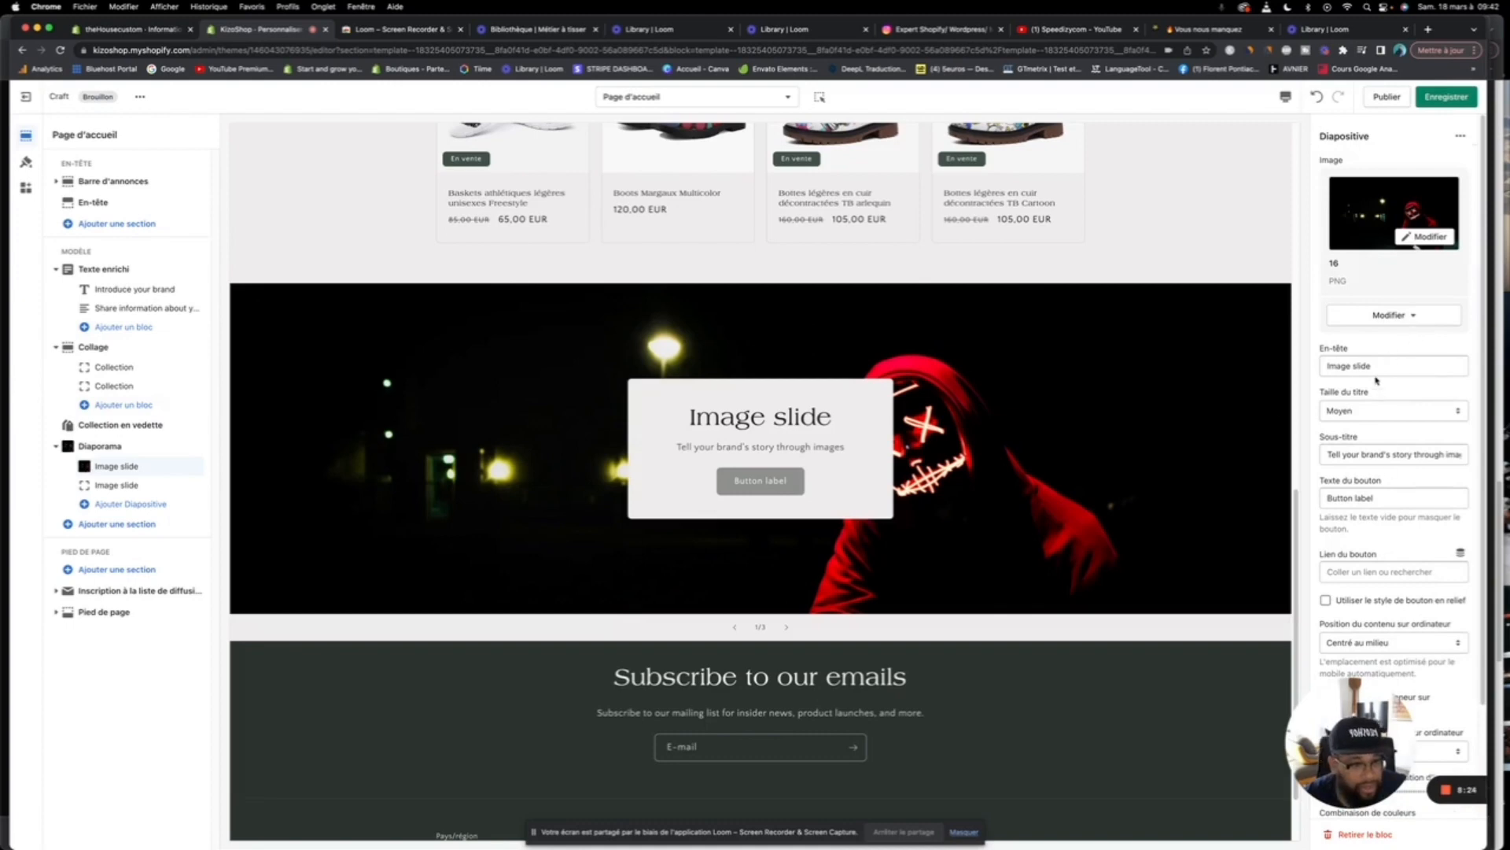
Step: Clear the first slide's heading, subtitle and button text, and turn off its desktop content container
left_click_drag(1377, 367, 1302, 366)
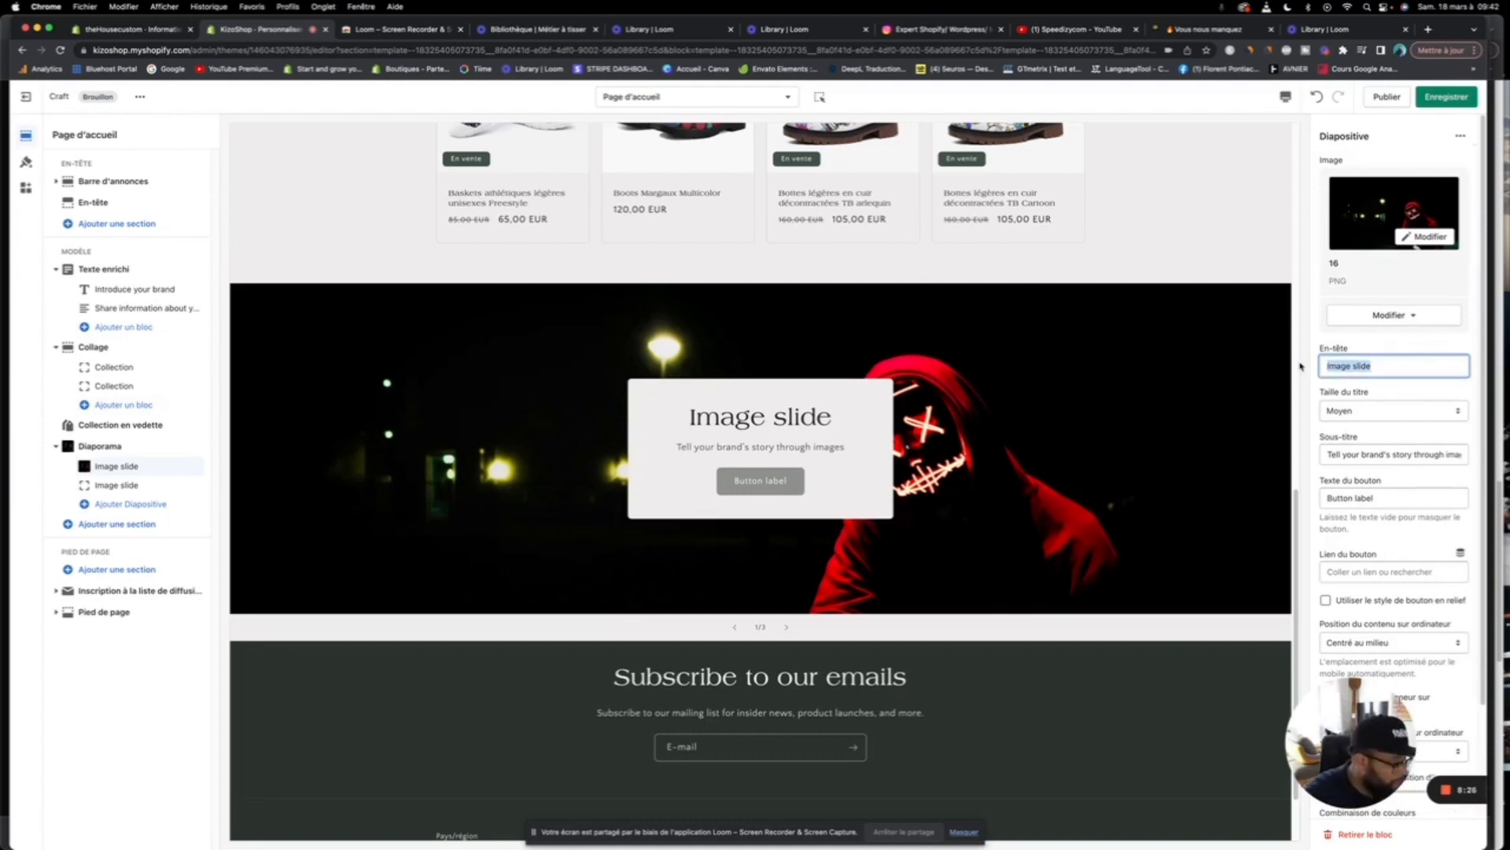
key("BackSpace")
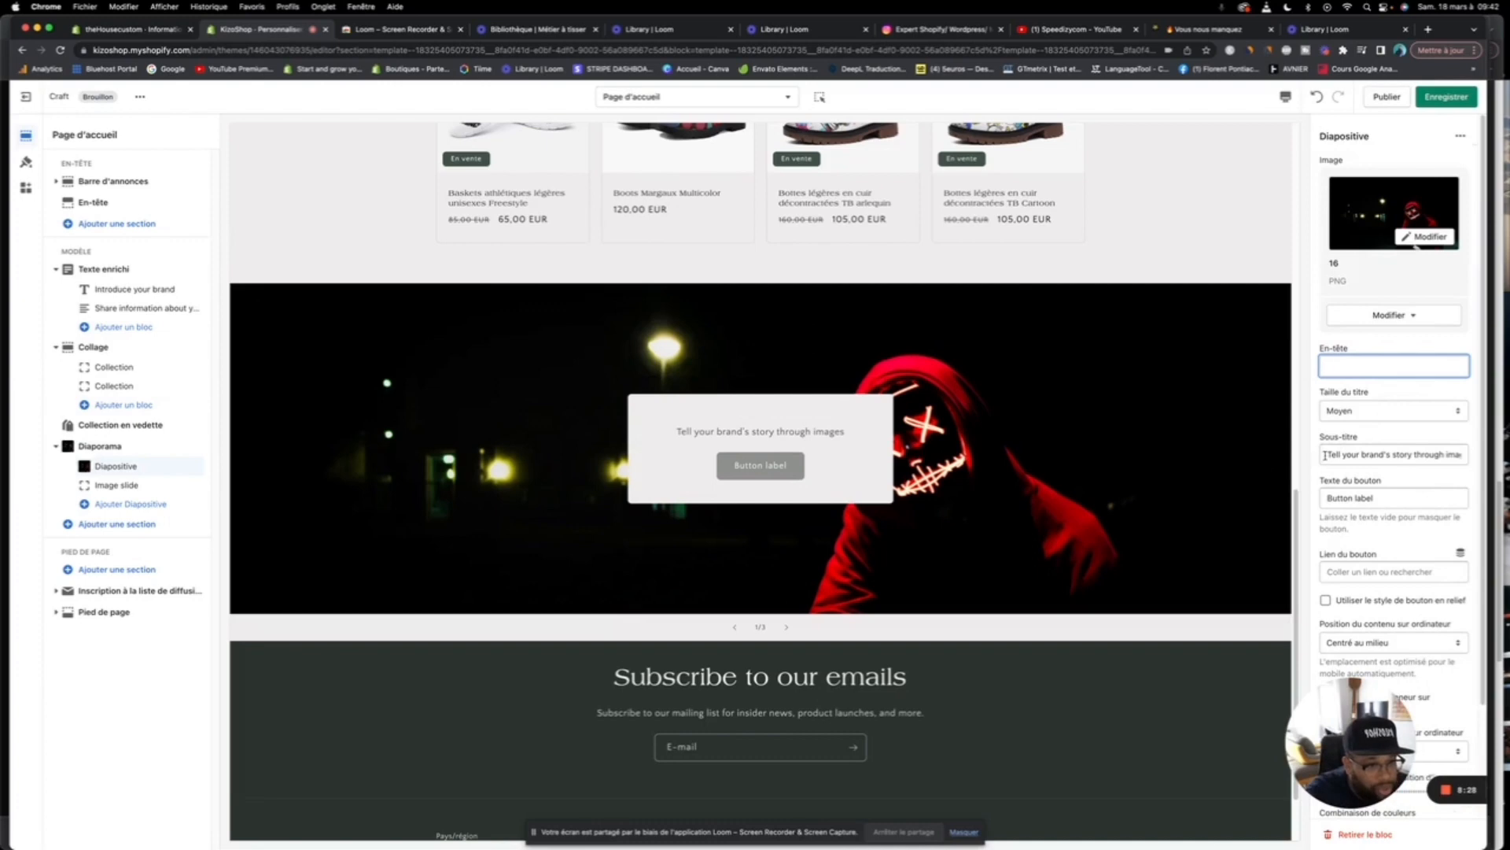
left_click_drag(1325, 455, 1457, 460)
key("BackSpace")
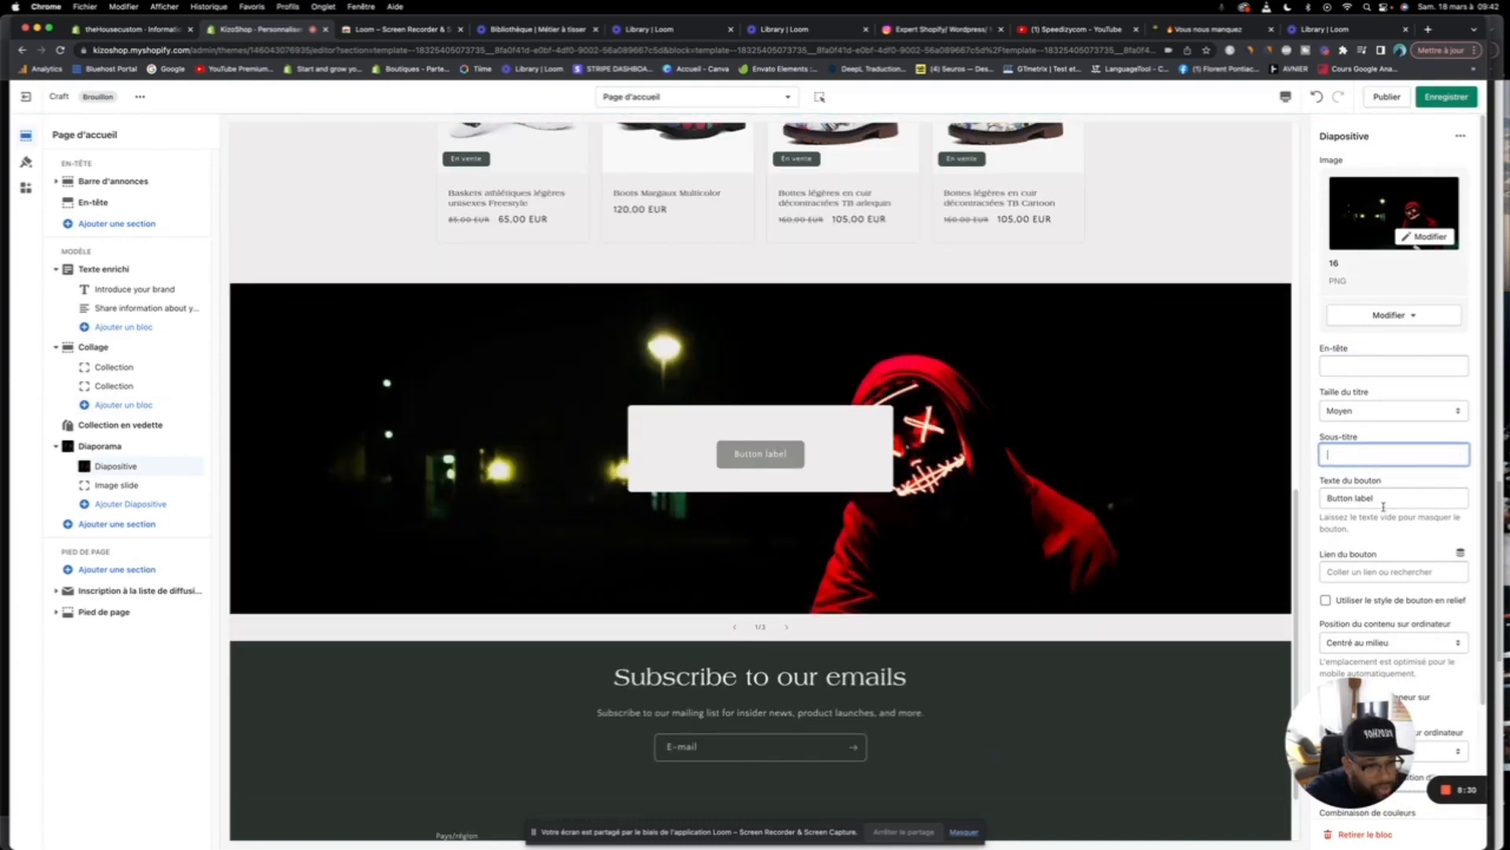
left_click_drag(1384, 504, 1328, 498)
key("BackSpace")
scroll(1374, 577, "down", 3)
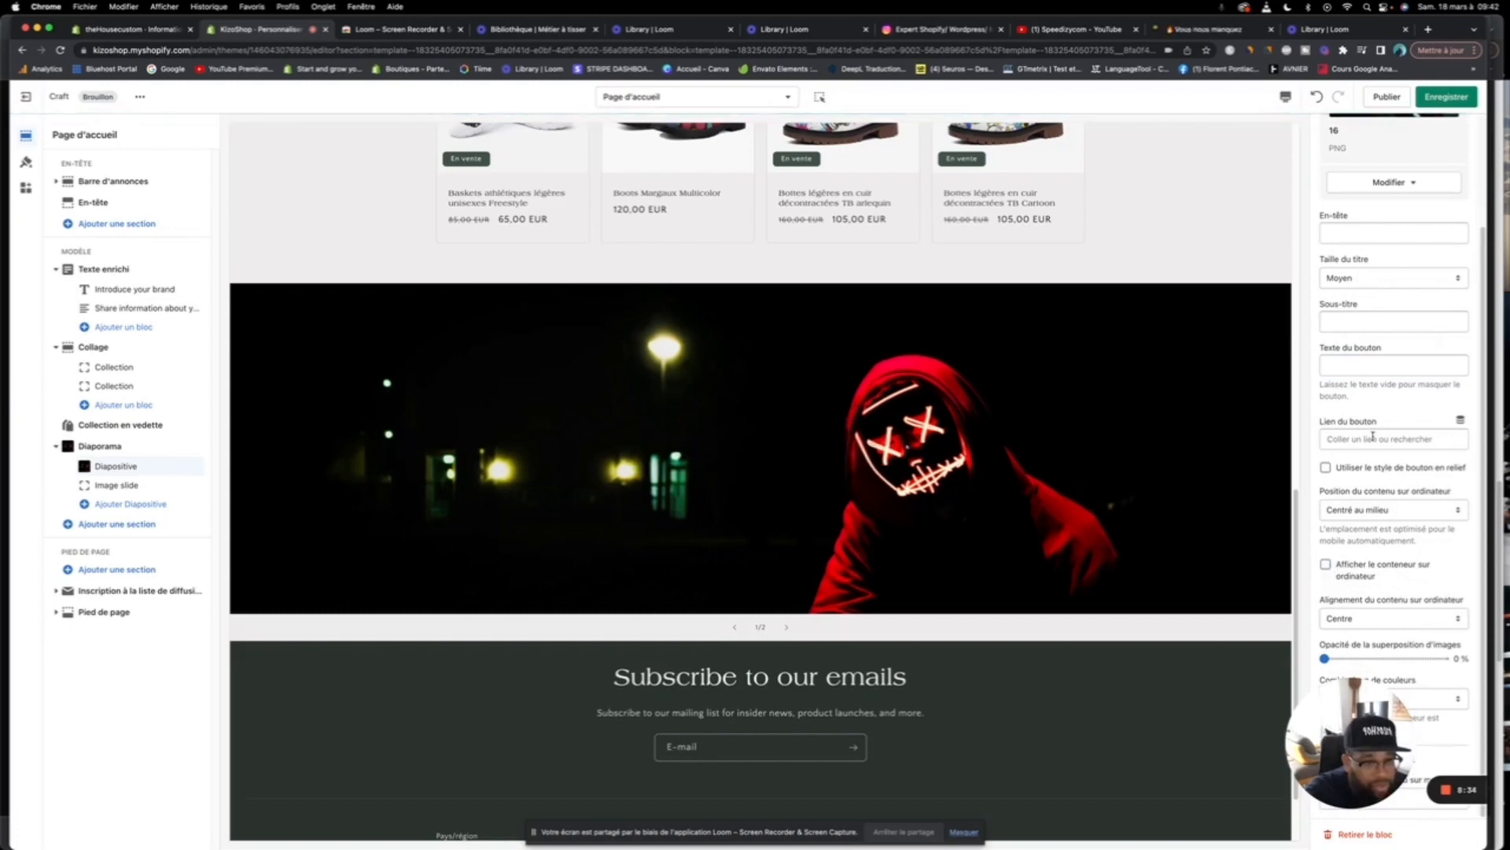
Step: Set the first slide's button text to "Nos Sweat"
scroll(1346, 437, "up", 3)
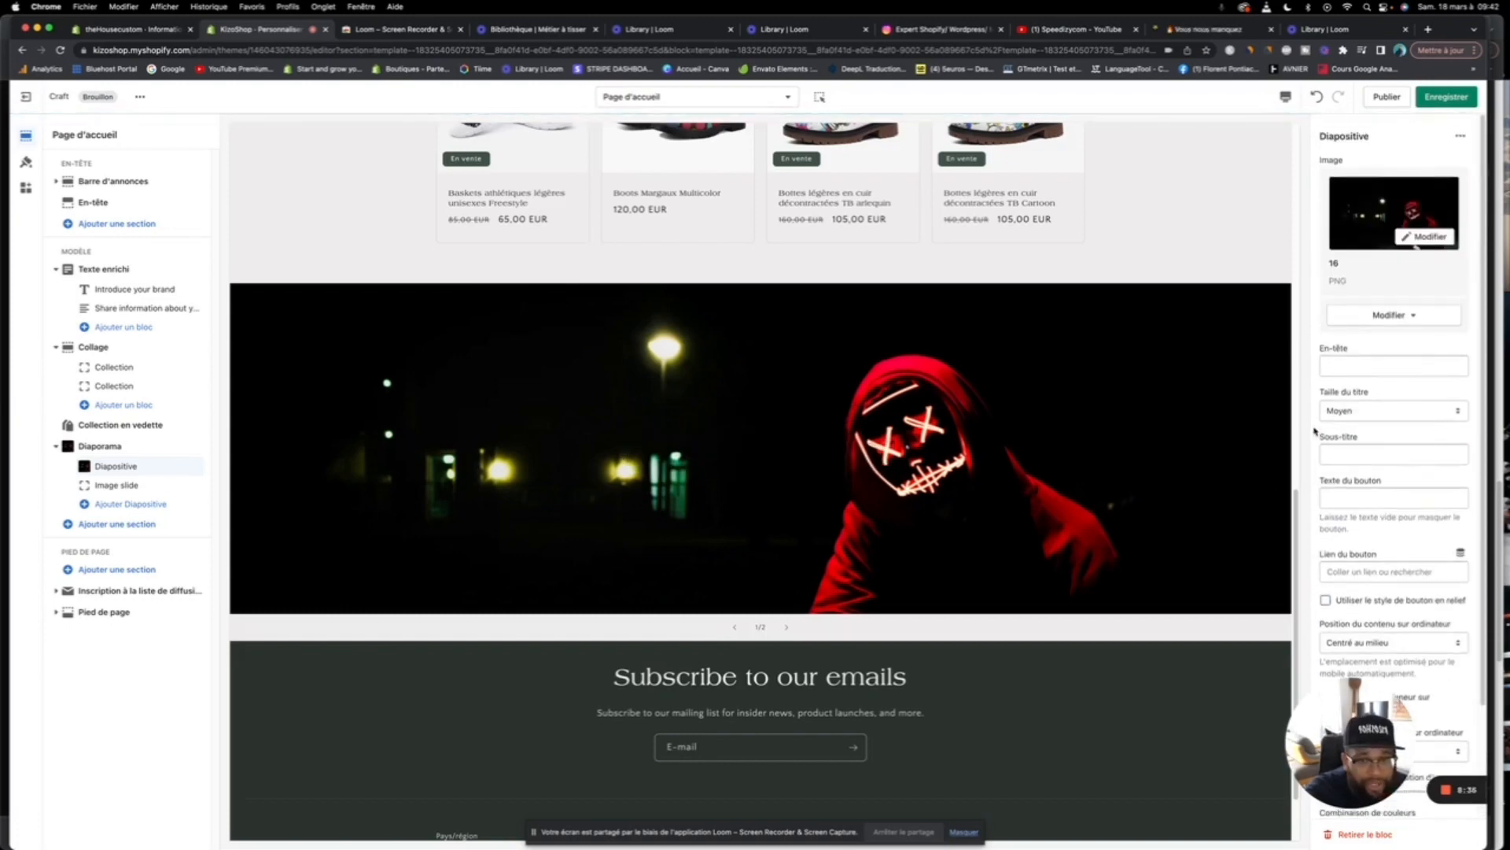
scroll(1315, 431, "down", 1)
scroll(1075, 456, "down", 1)
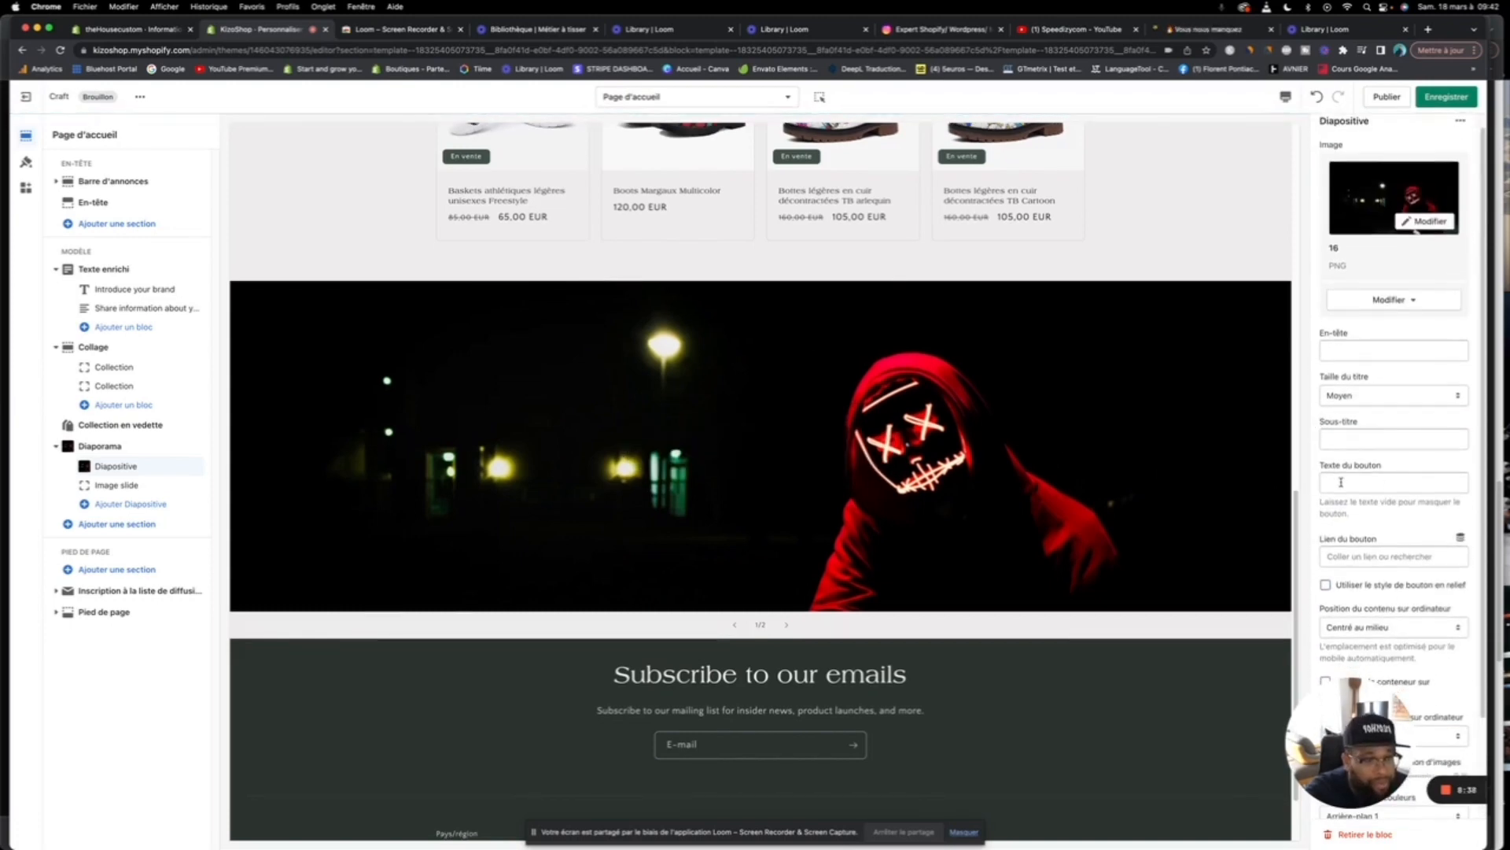
left_click(1342, 482)
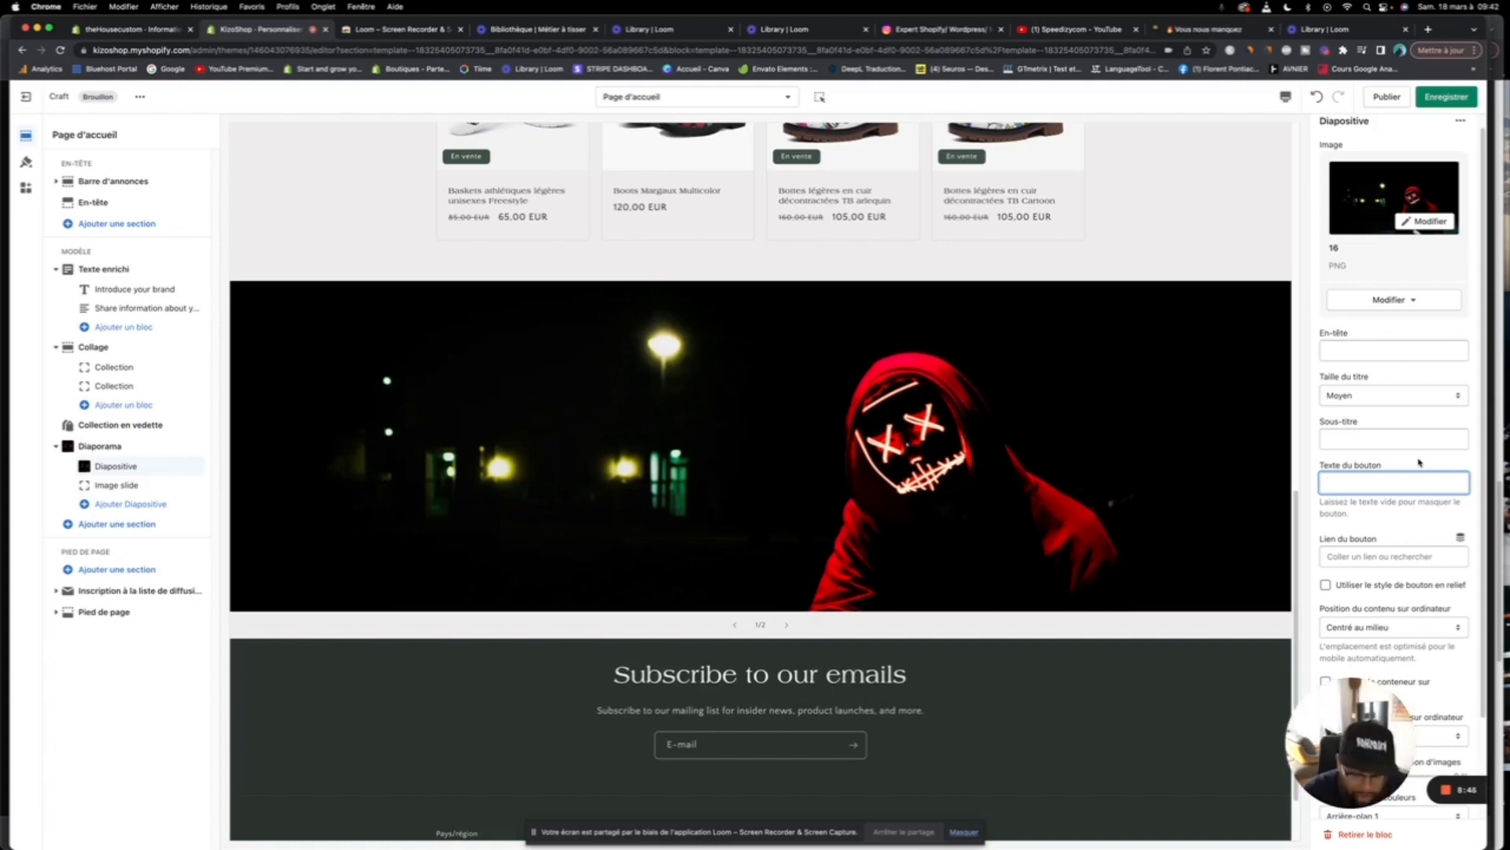
type("os")
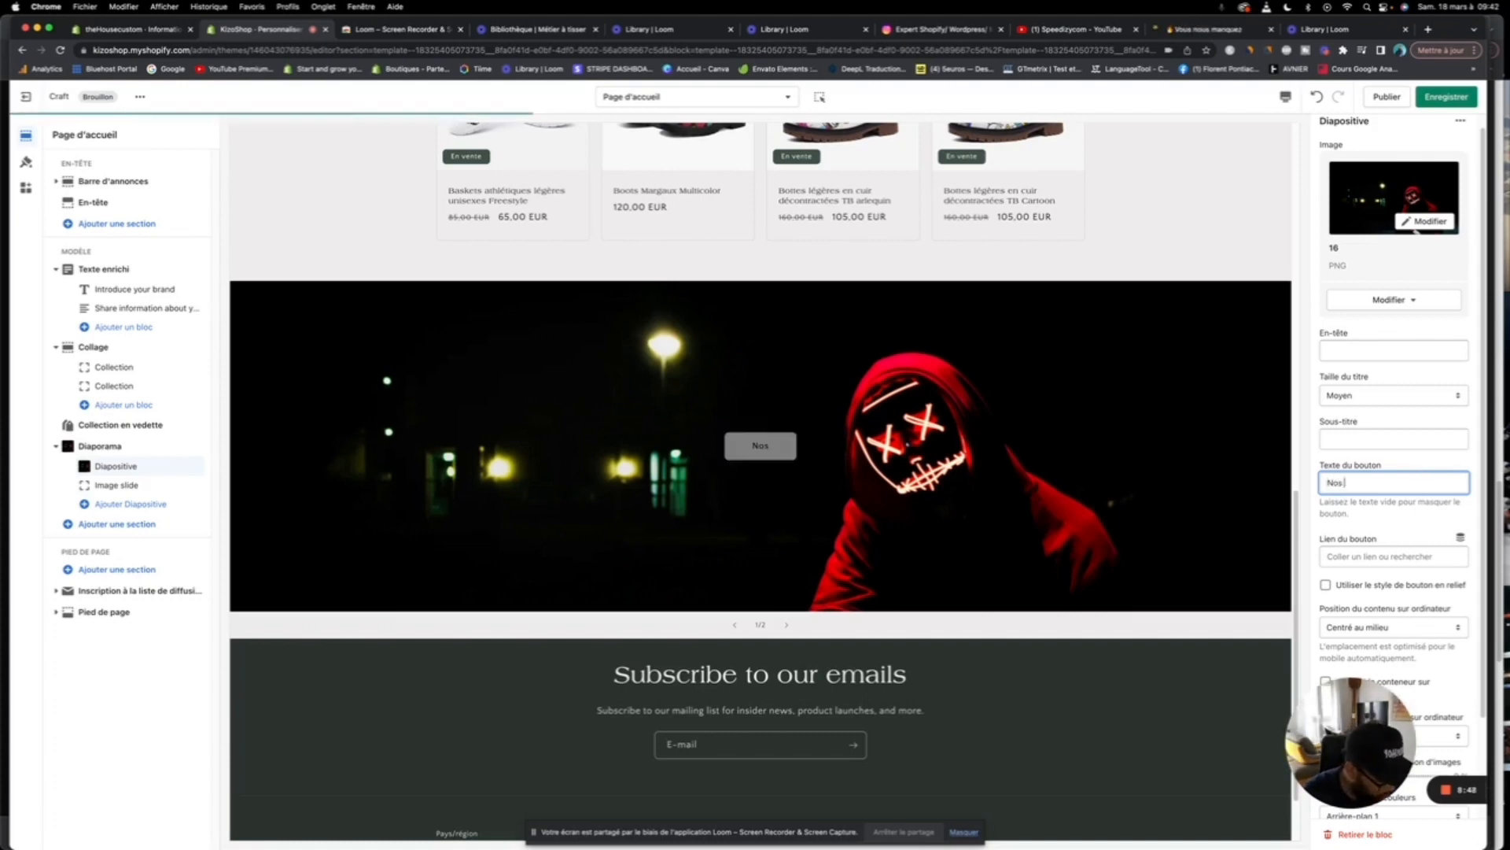
type(" Sweatt")
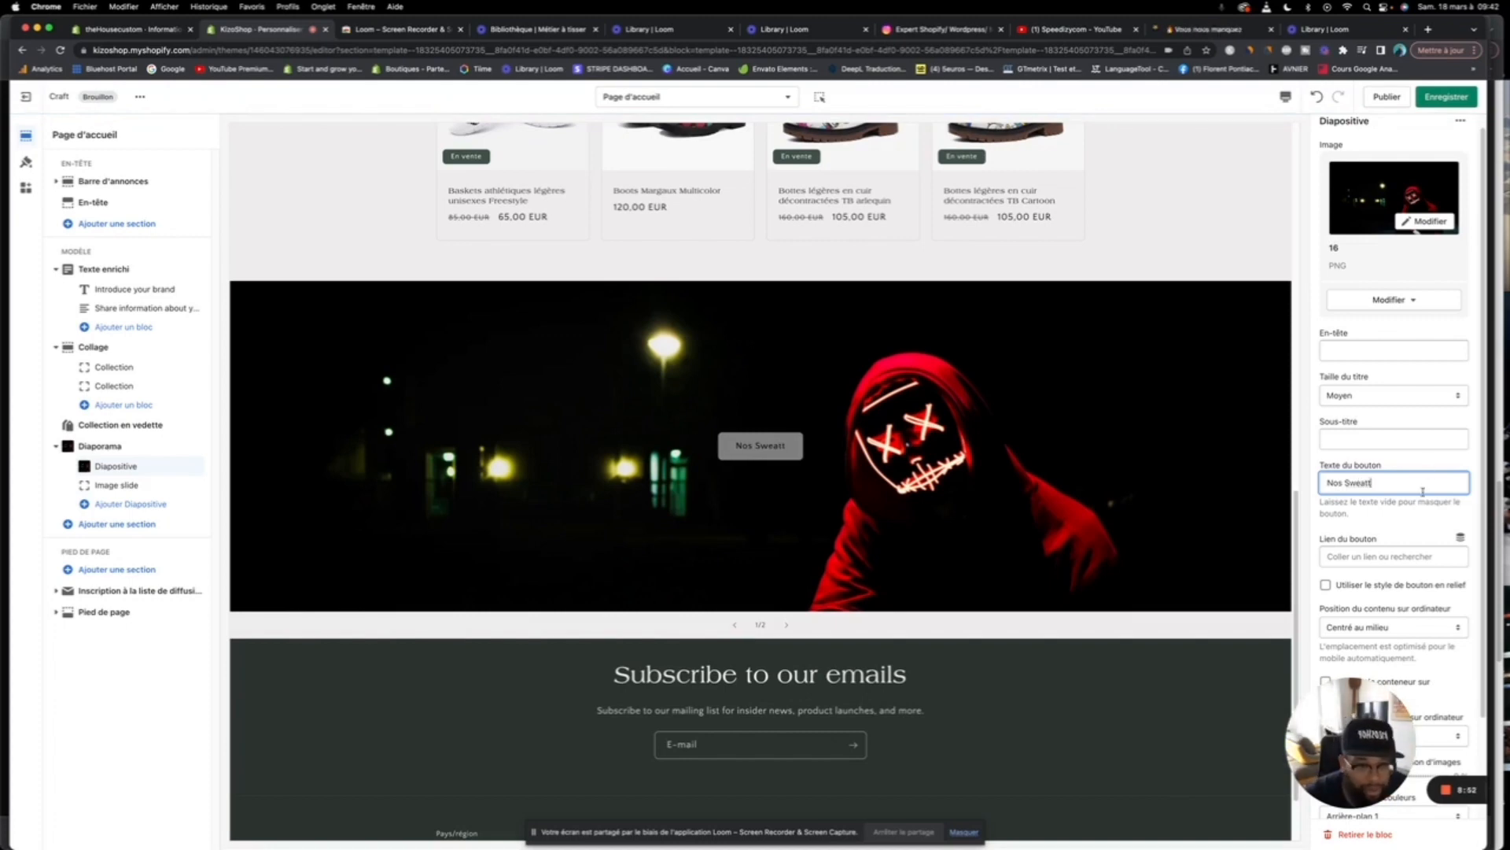
key("BackSpace")
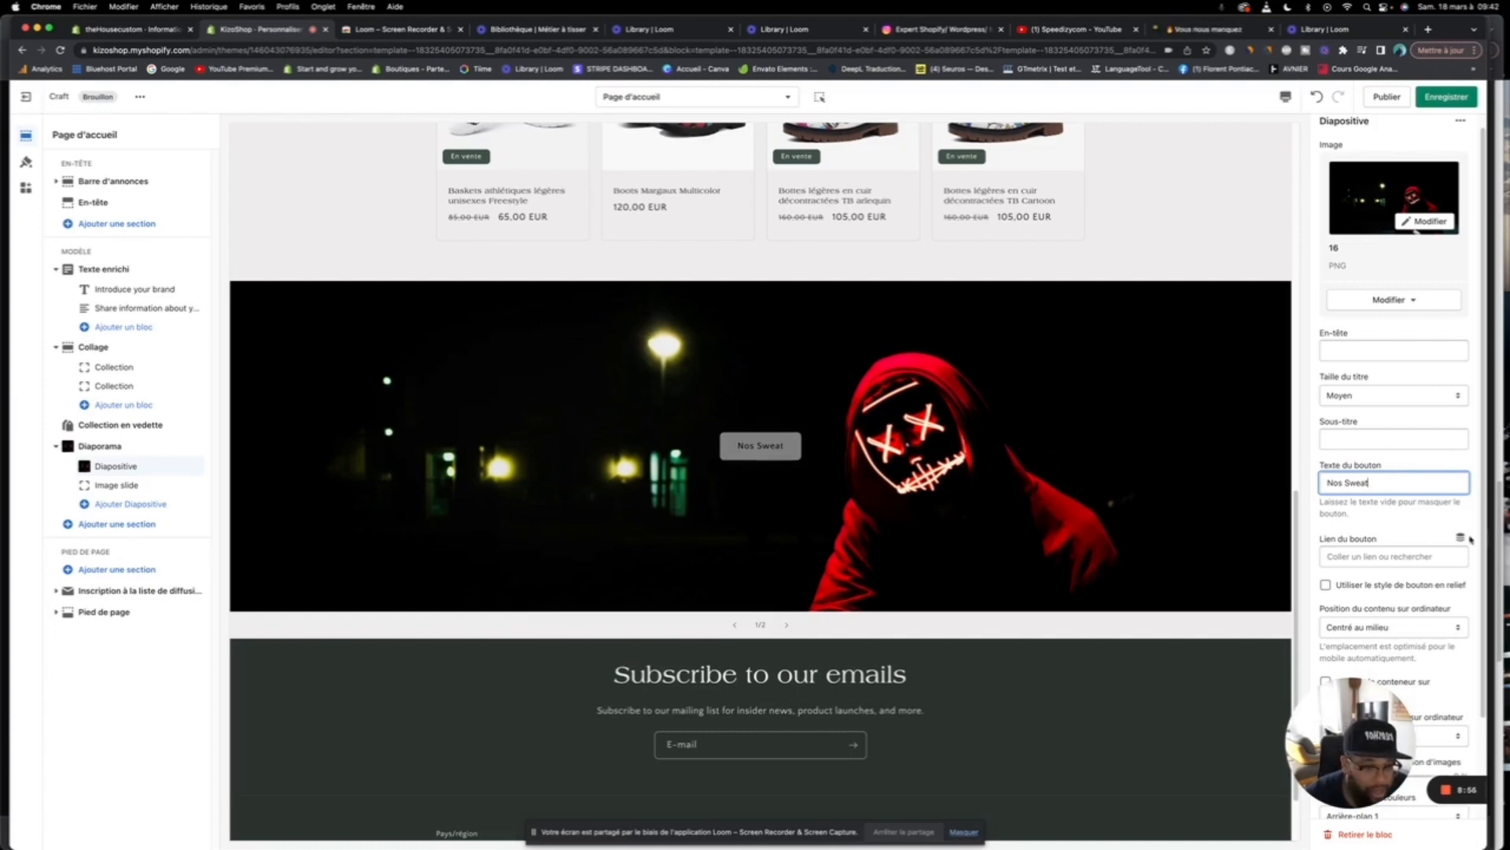
Step: Link the first slide's button to the collection whose name starts with "Collection de sweat"
left_click(1350, 555)
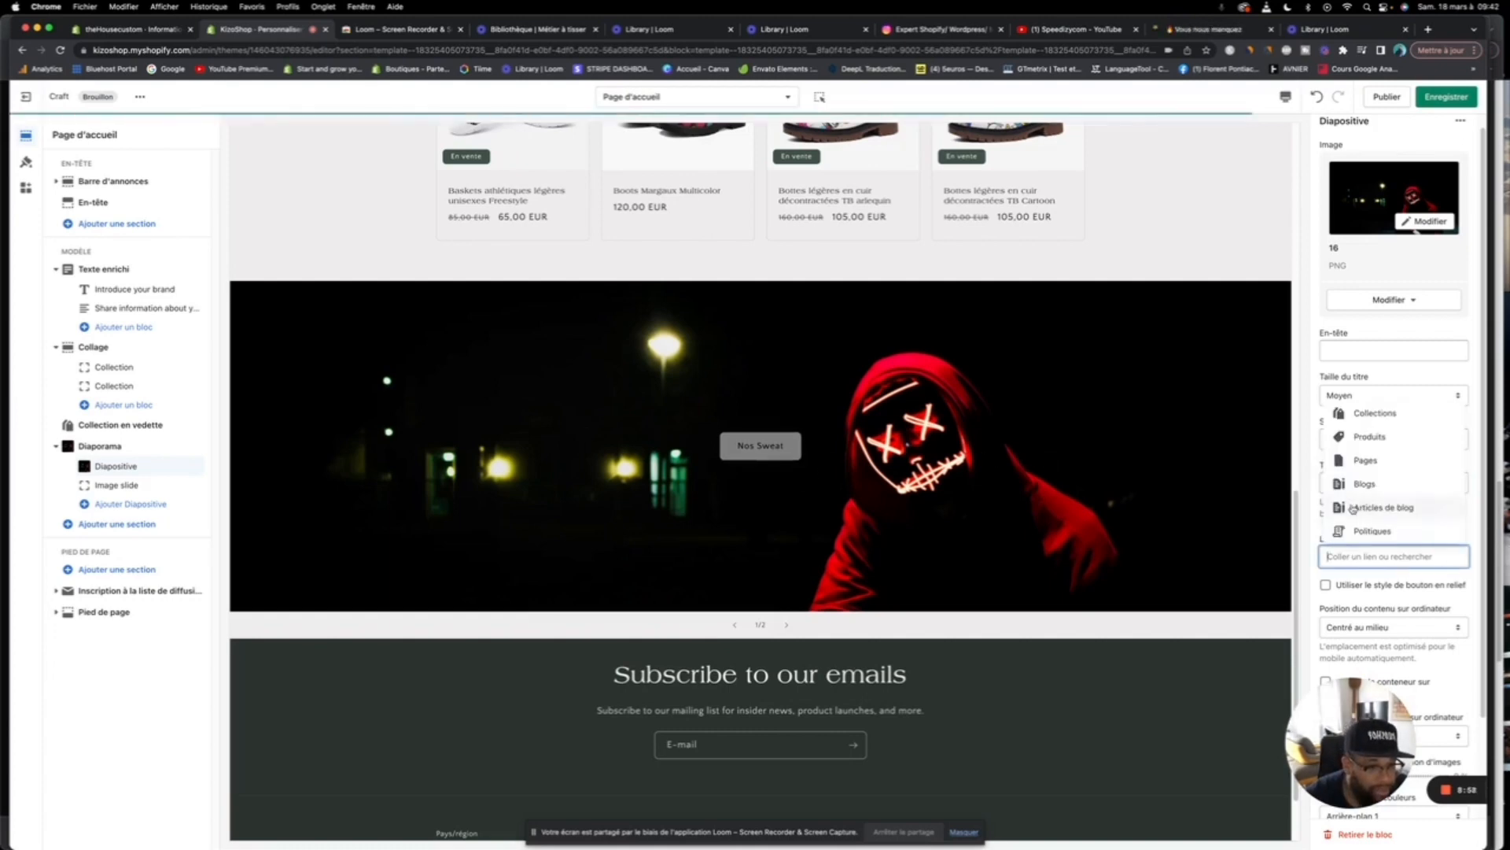
left_click(1376, 424)
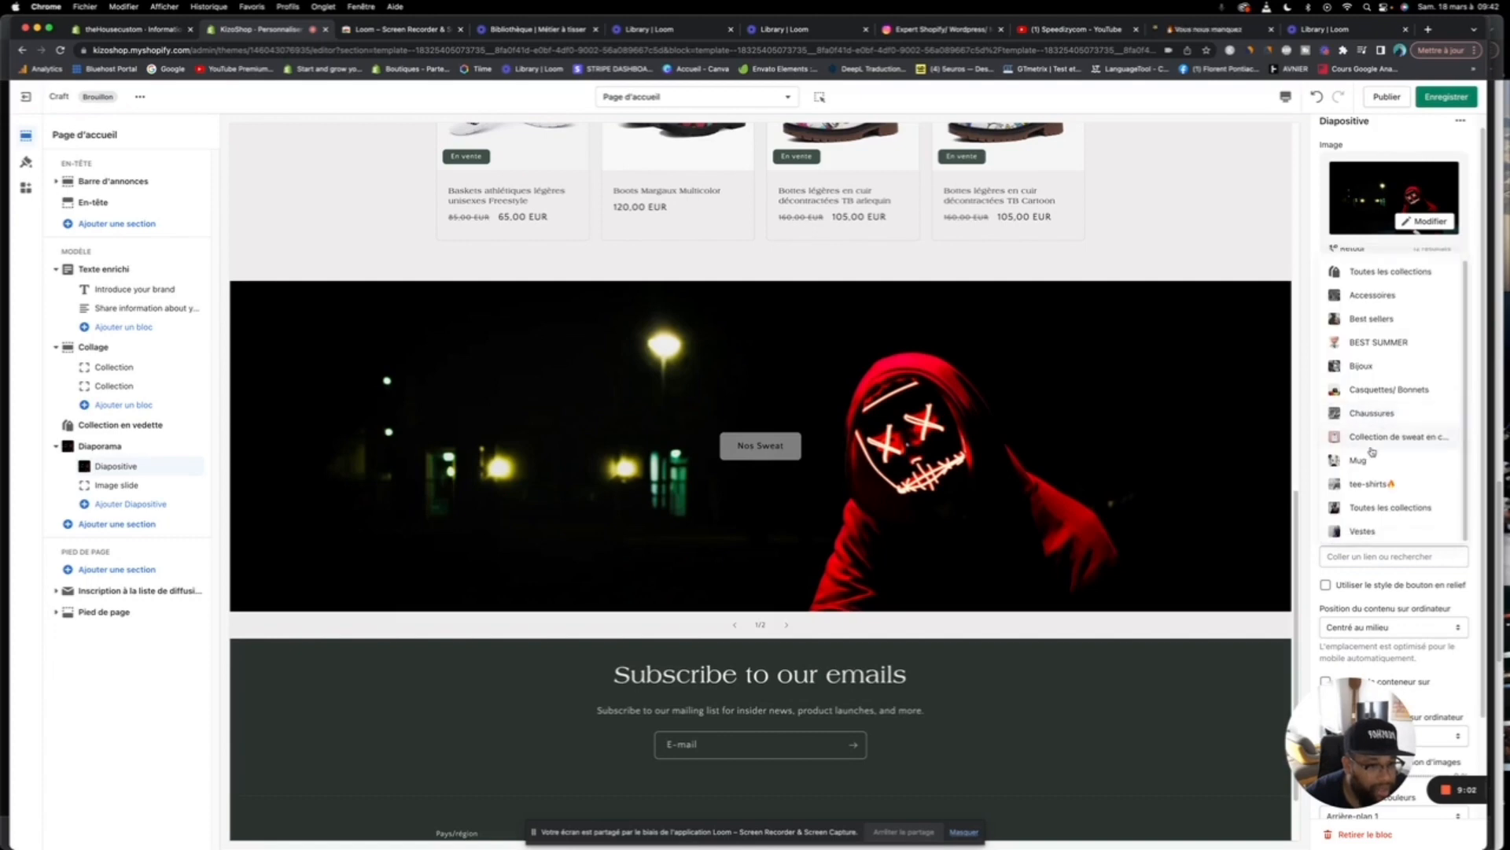
scroll(1373, 452, "up", 1)
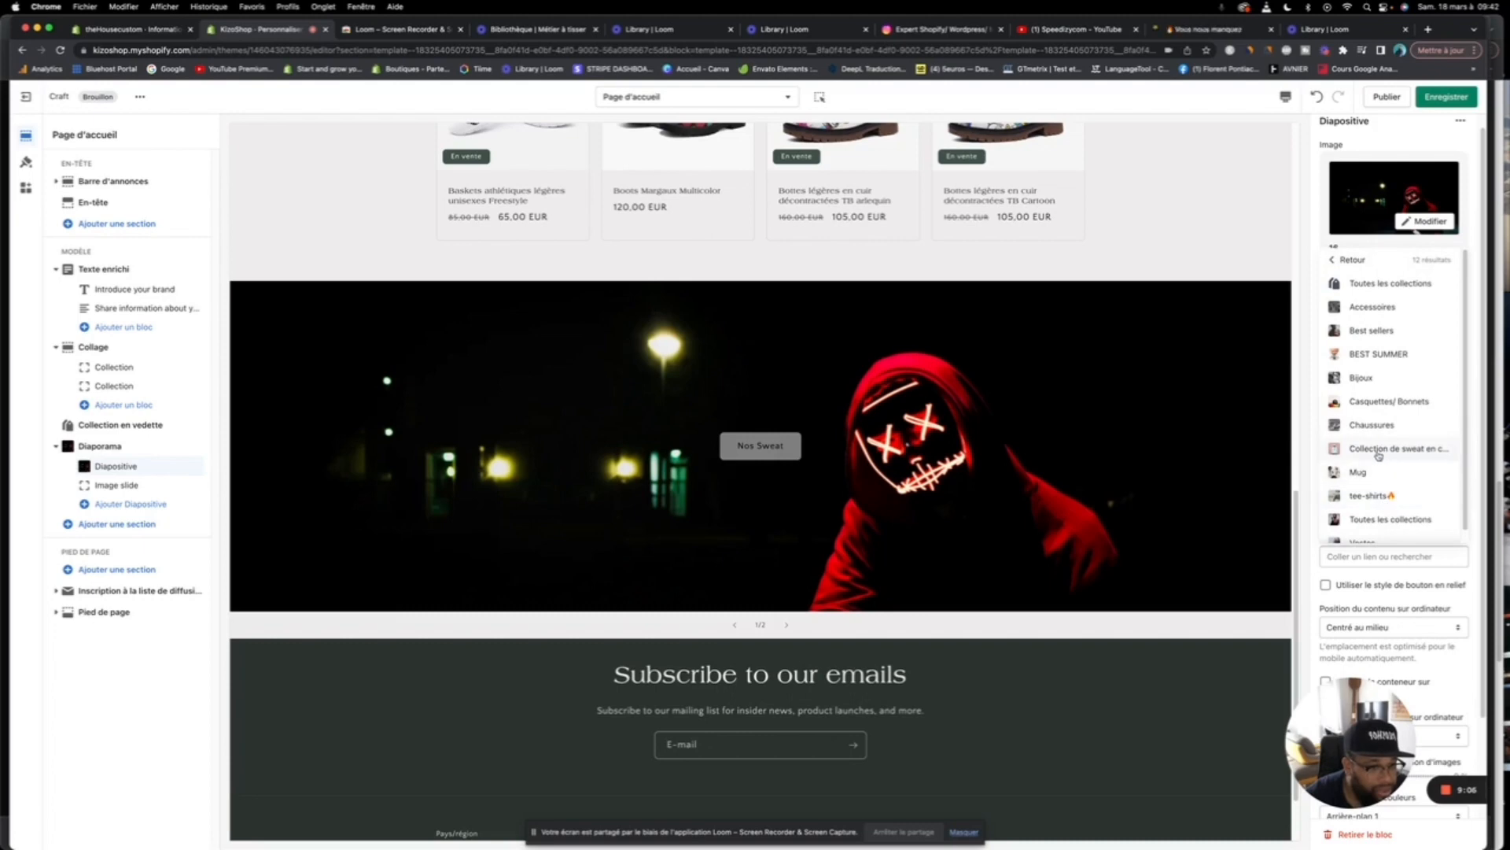
left_click(1378, 449)
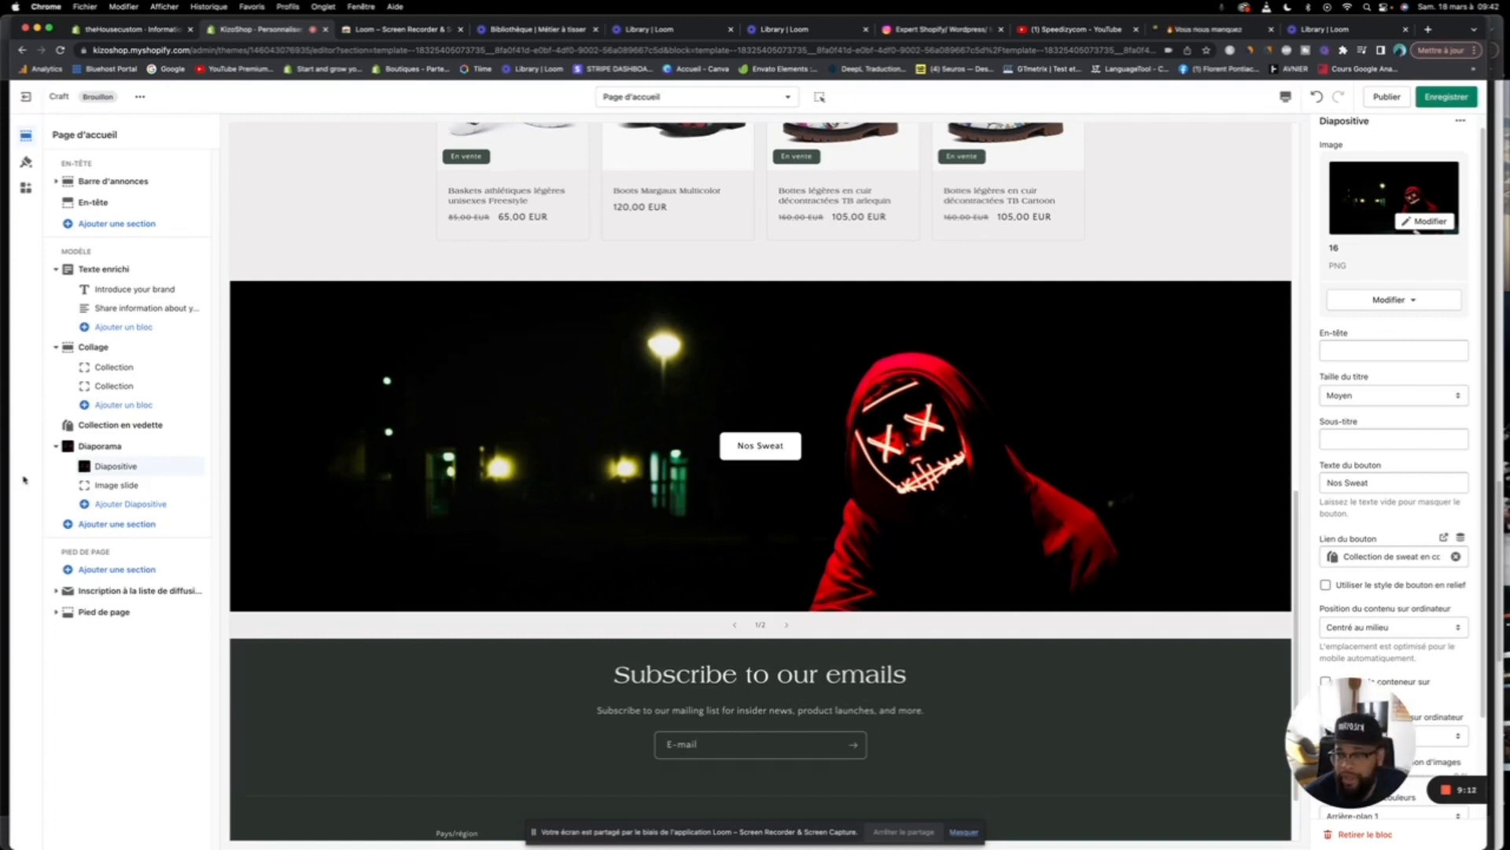
Step: Set the second slide's image to library picture 21, the man in a white T-shirt, and preview that slide
left_click(116, 485)
left_click(1393, 185)
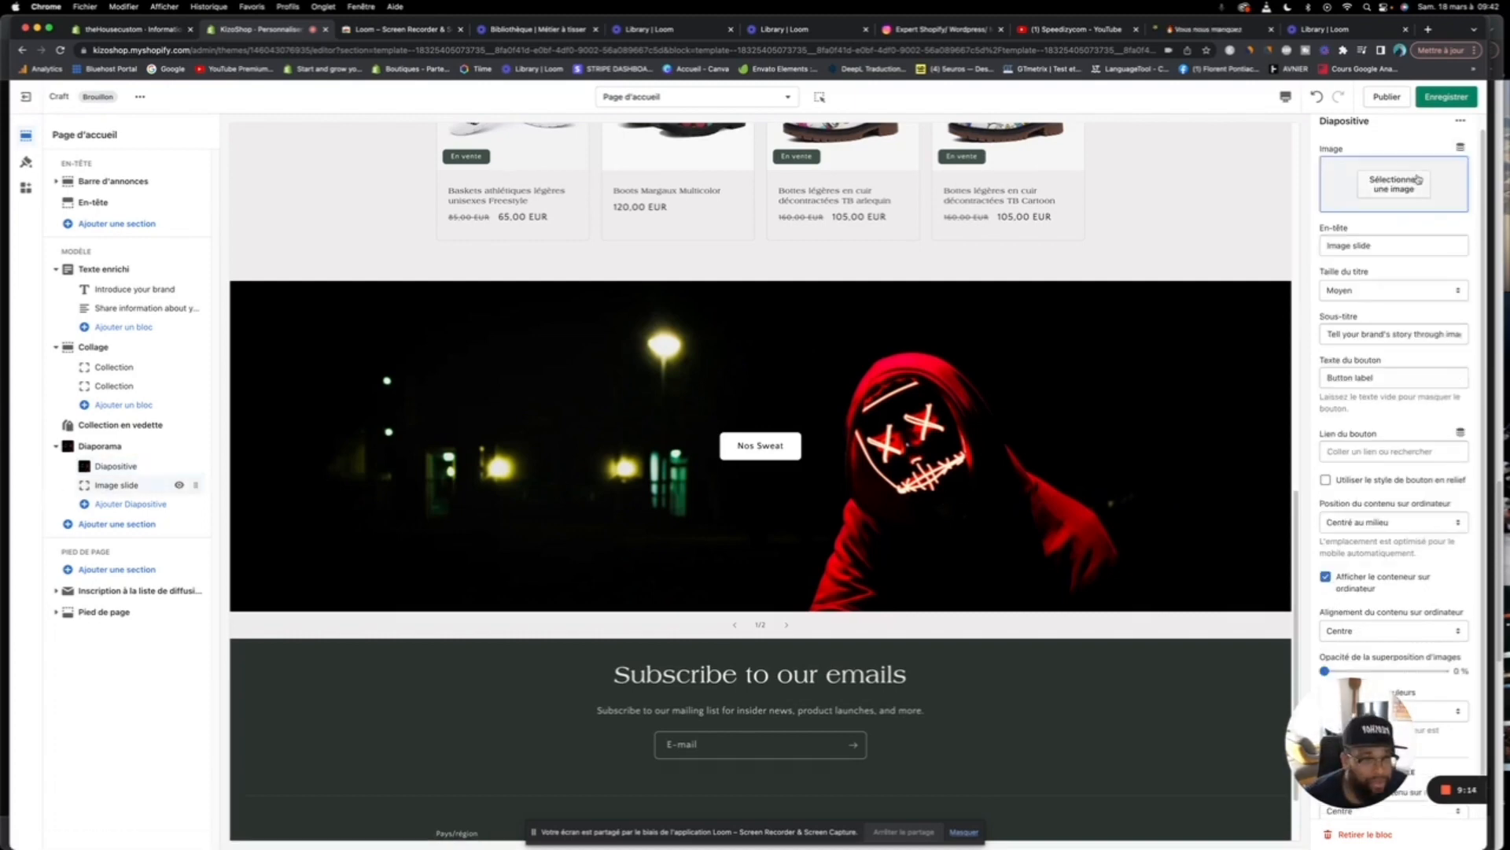
left_click(1353, 301)
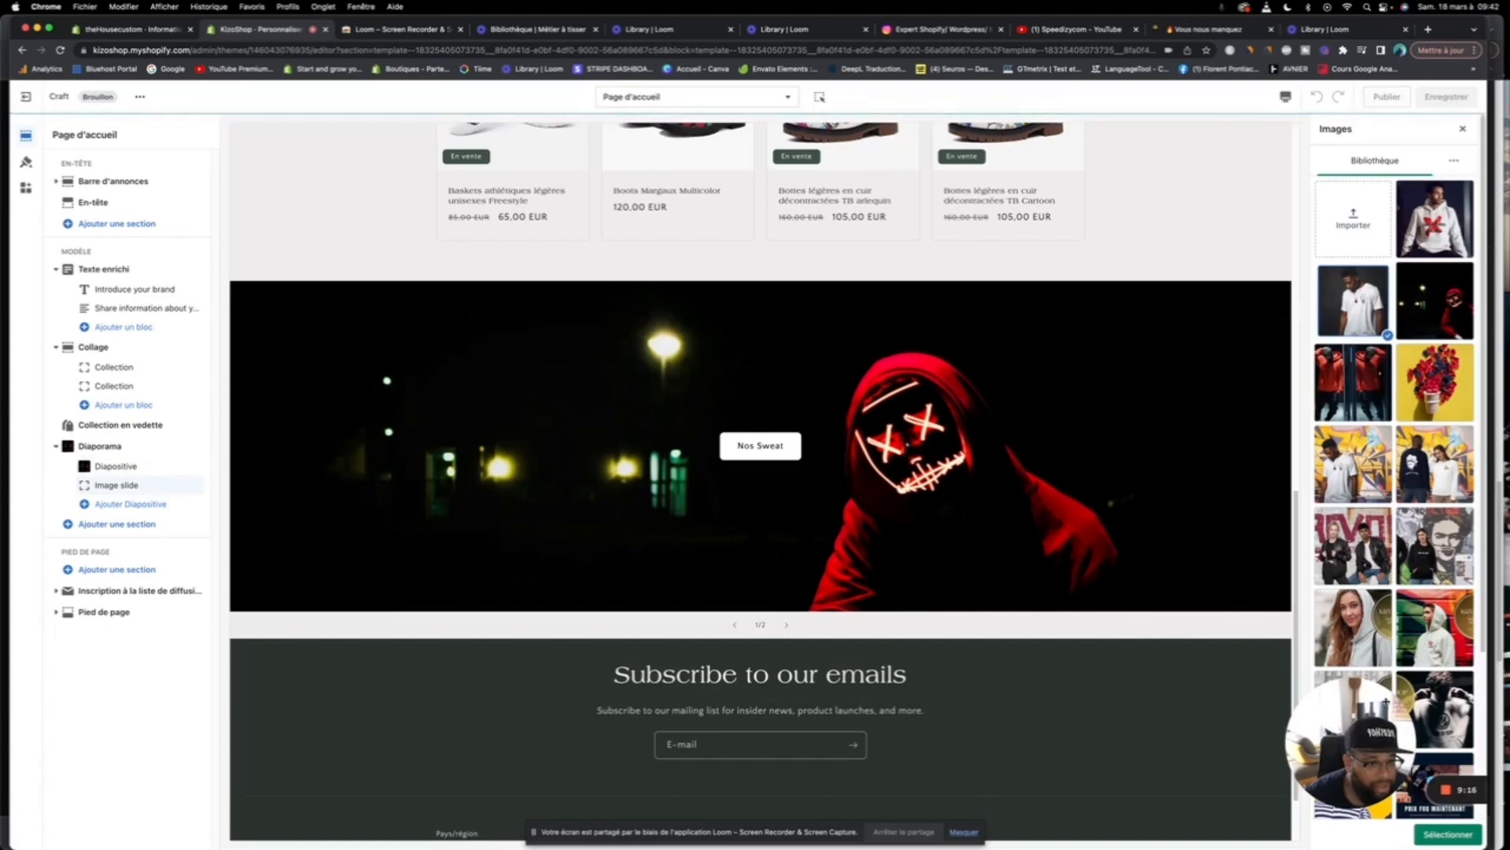
left_click(1439, 836)
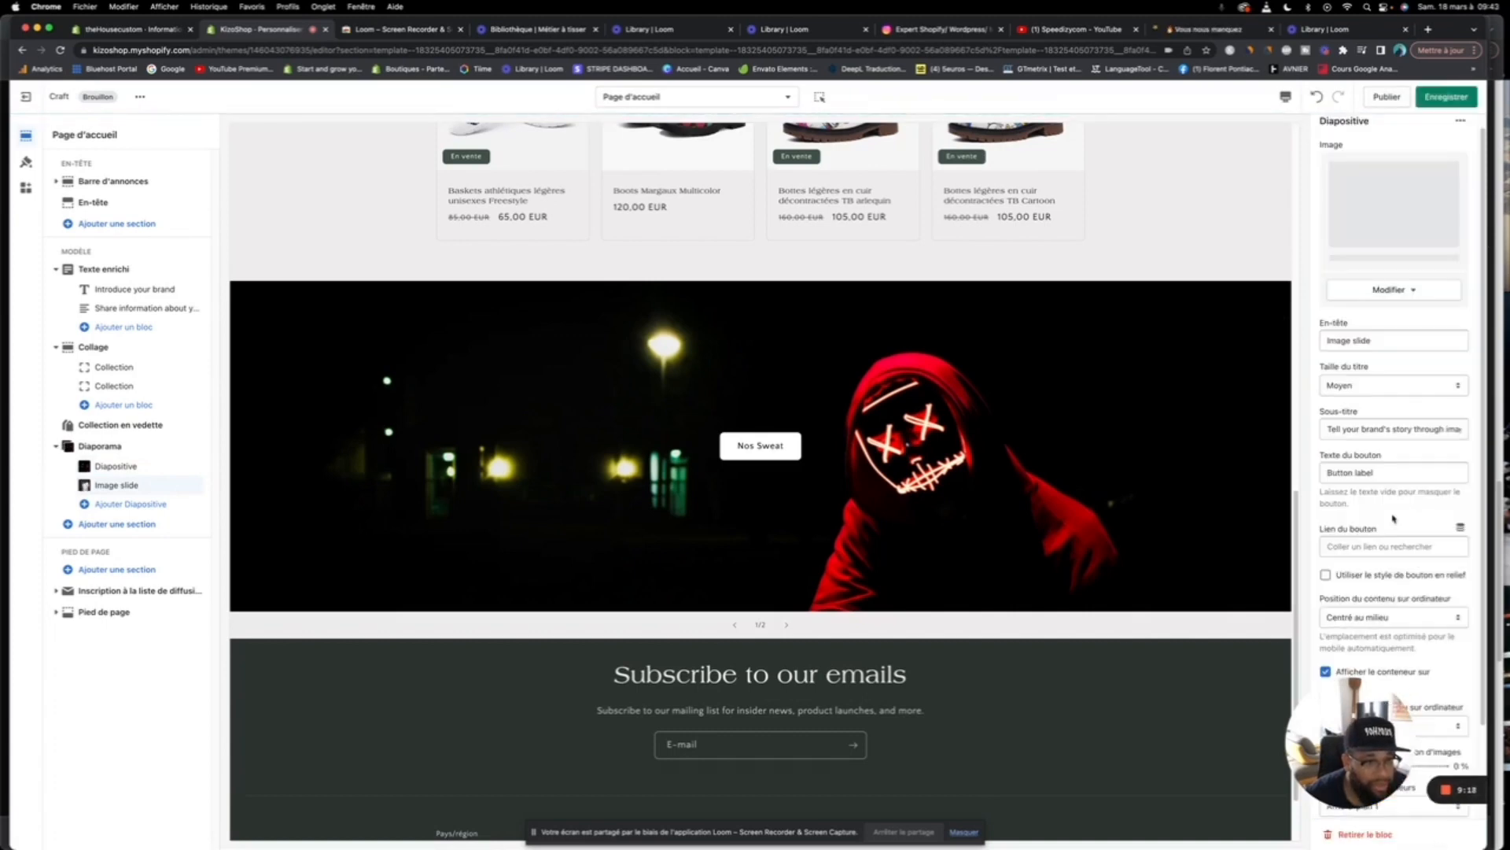
left_click(786, 626)
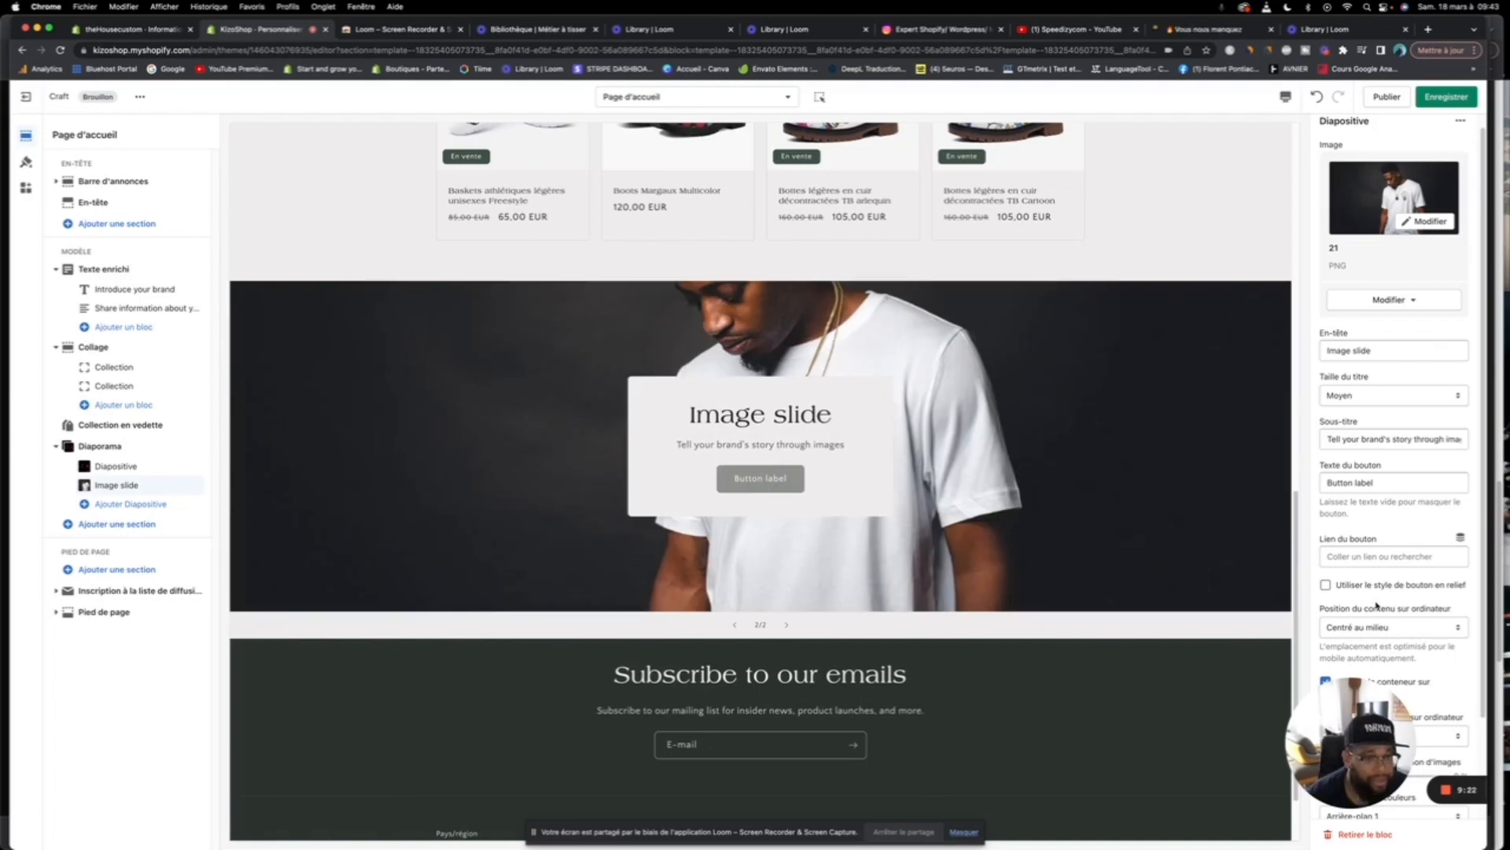
Step: Turn off the second slide's desktop content container and link its button to the tee-shirts collection
scroll(1377, 606, "down", 3)
left_click(1326, 565)
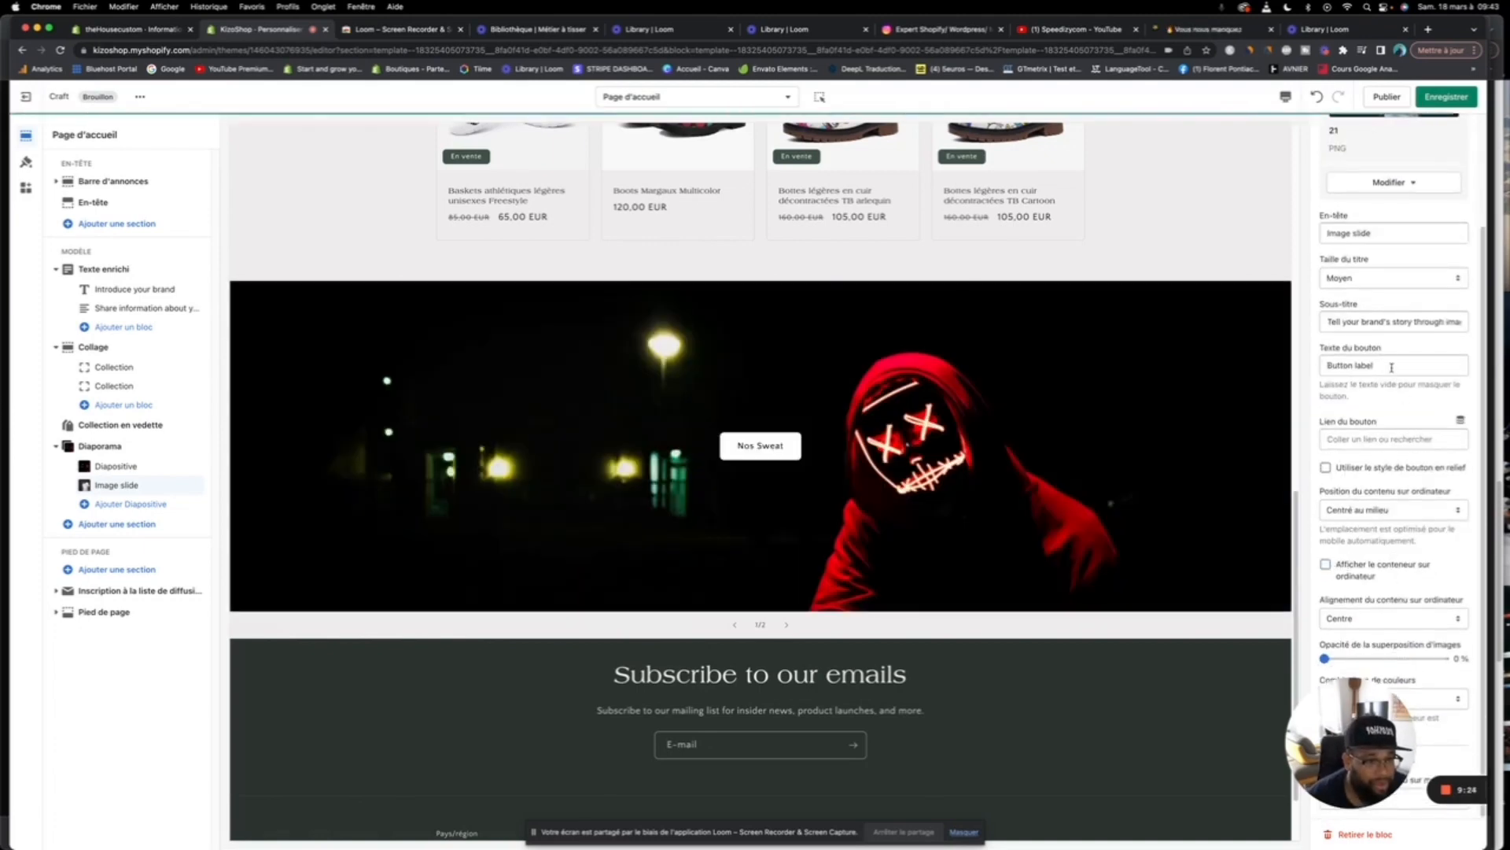
left_click(1370, 441)
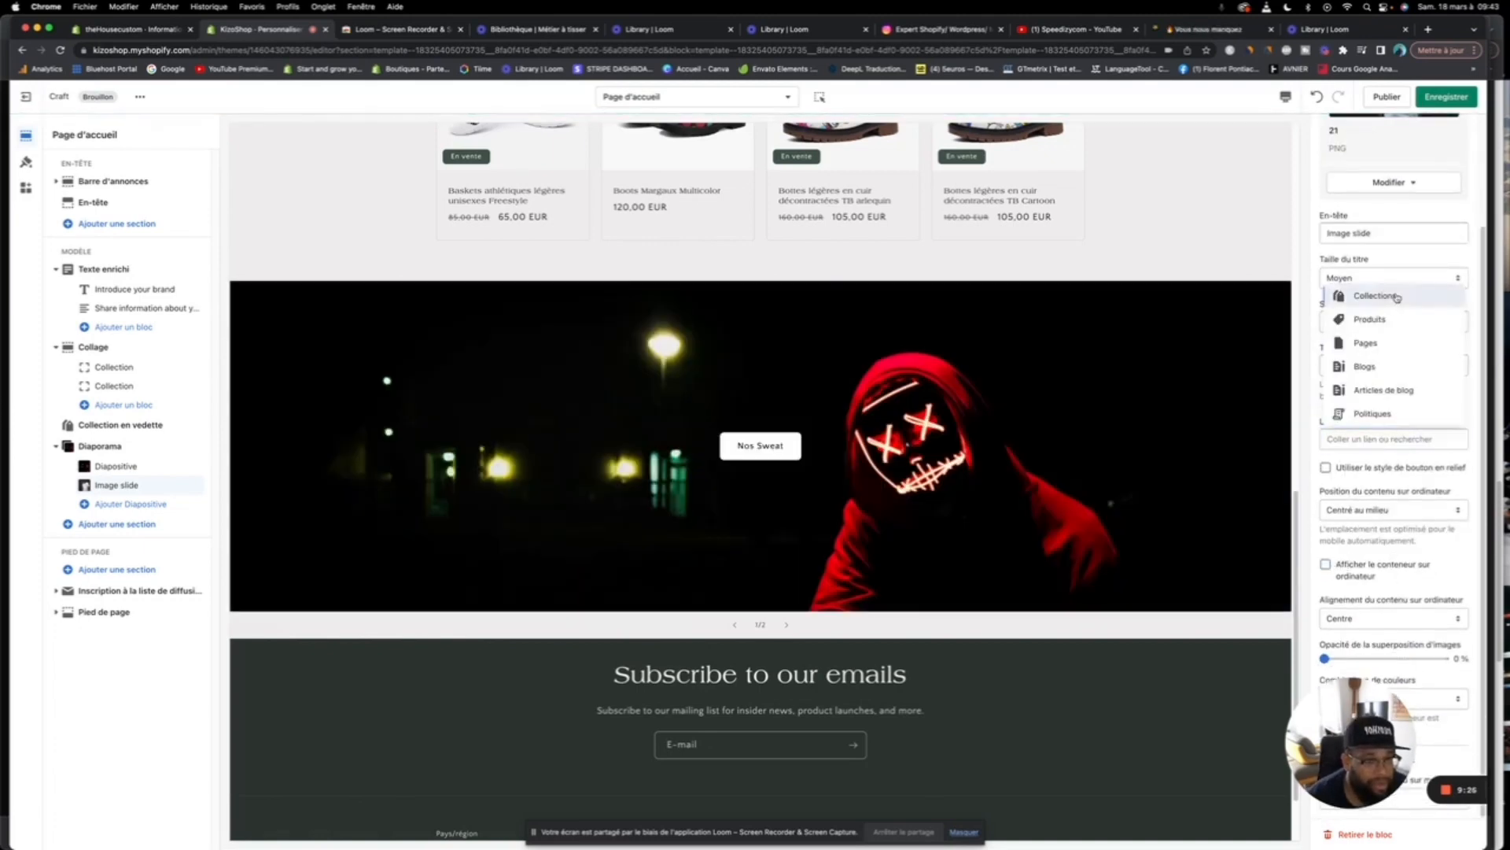
left_click(1373, 296)
left_click(1369, 379)
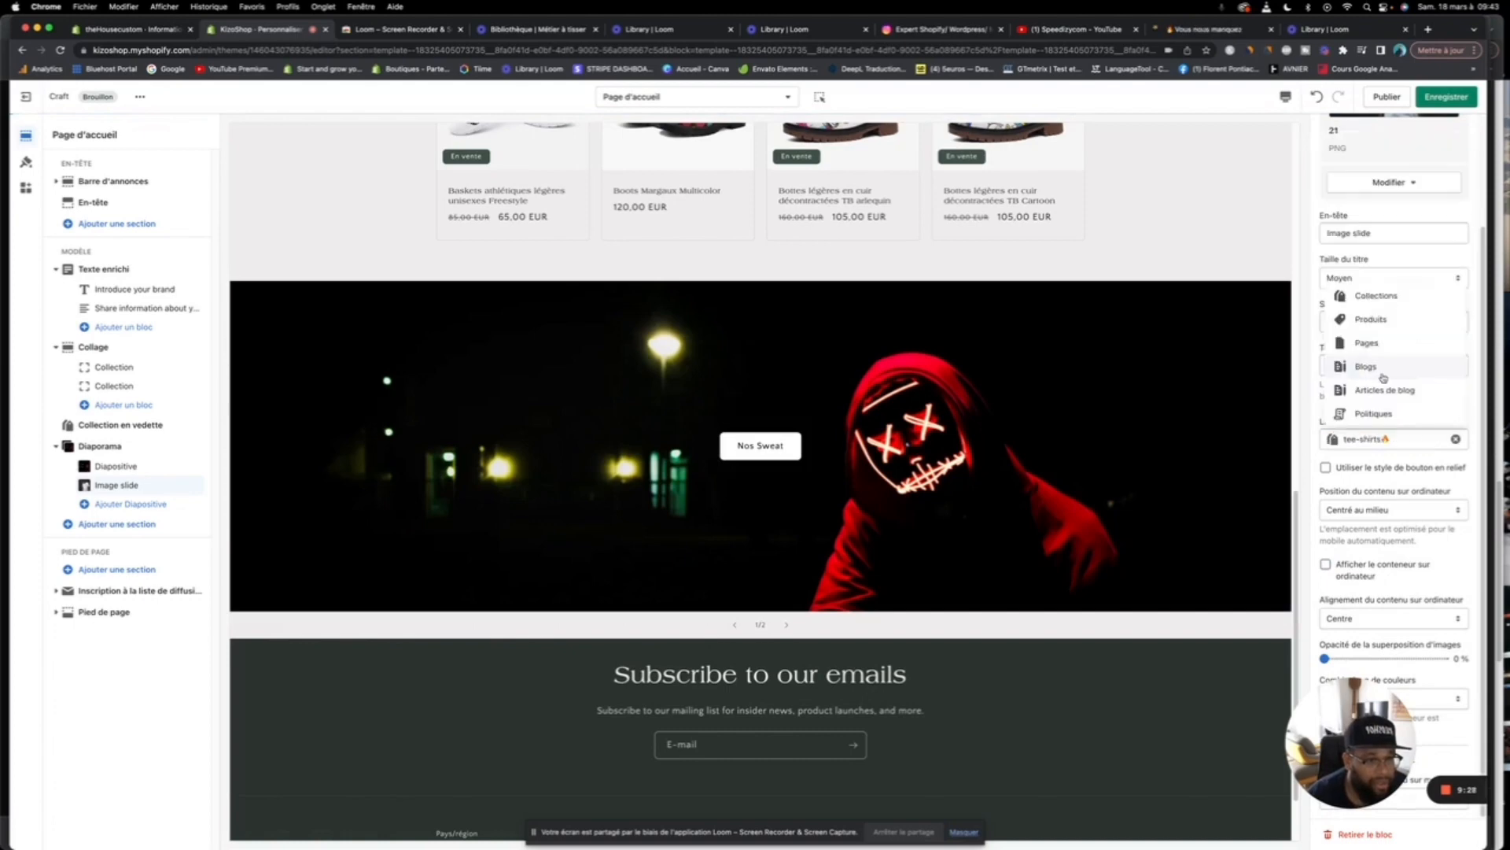
Step: Set the second slide's button text to "Nos tee shirts"
left_click_drag(1390, 367, 1307, 369)
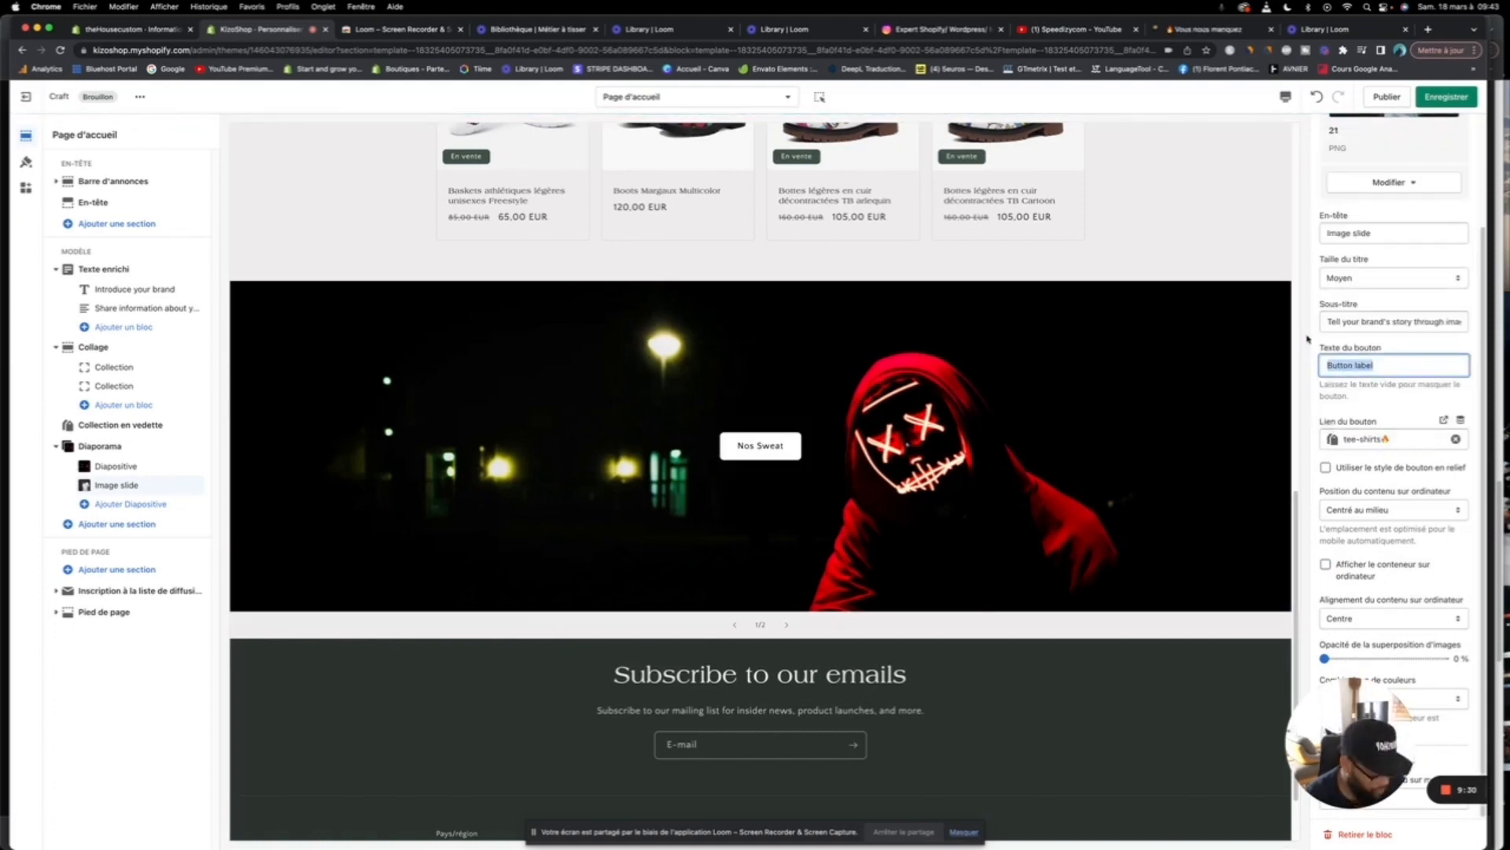
type("Nos tee")
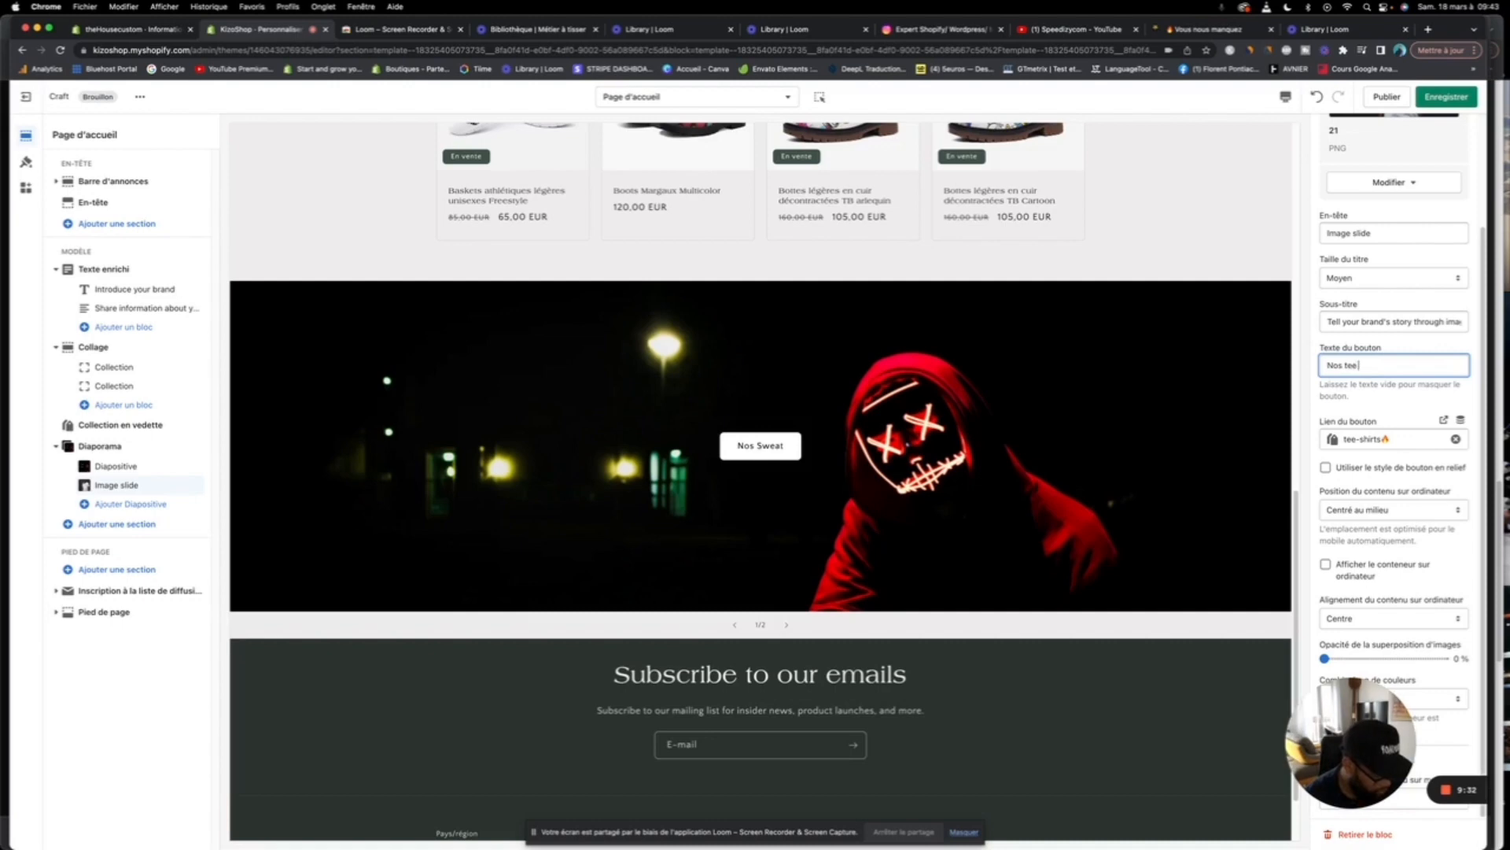
type(" shirts")
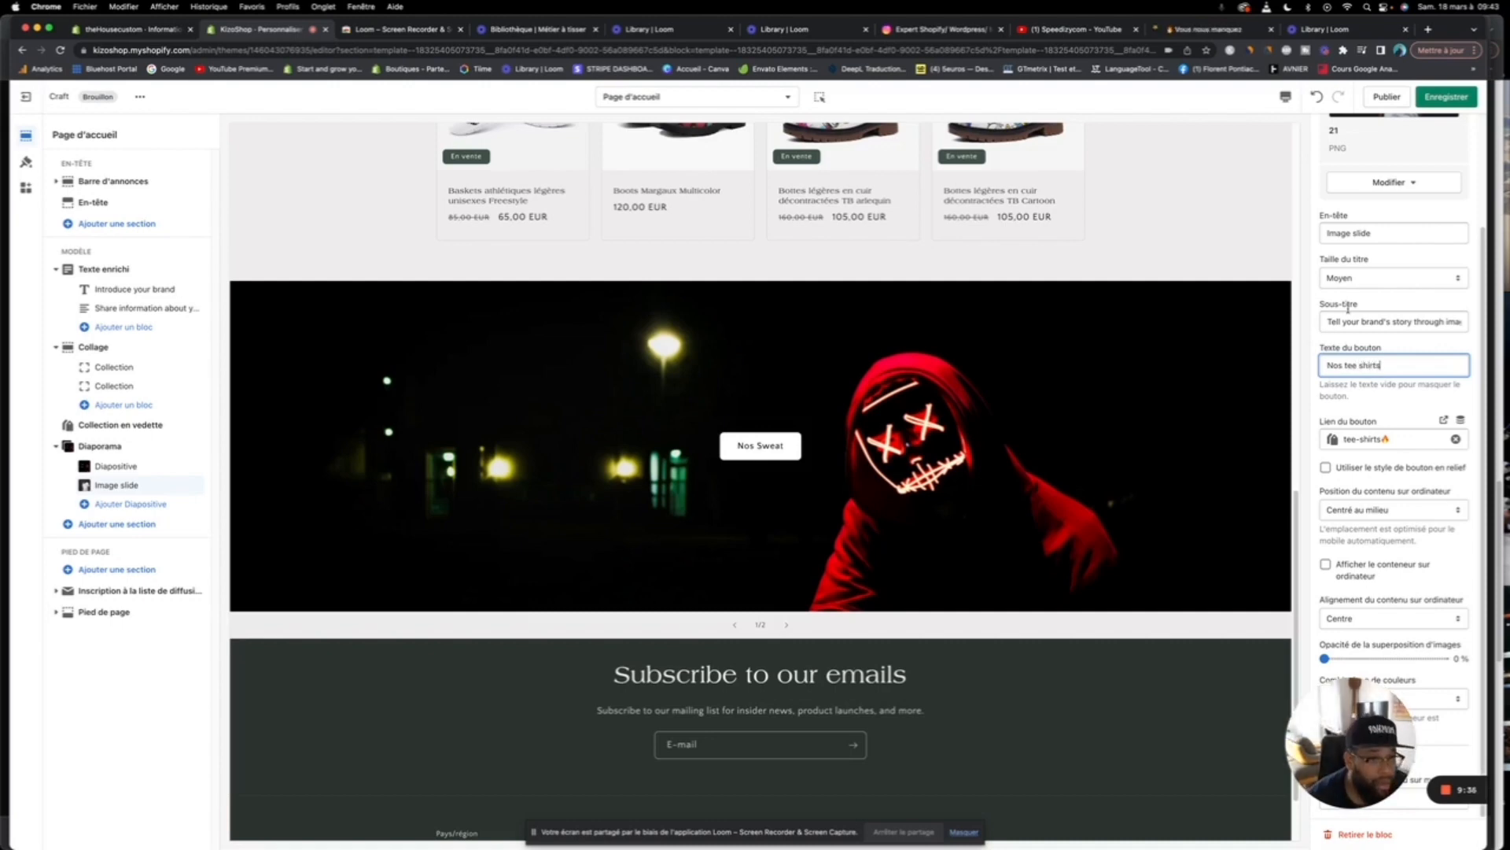
Step: Clear the second slide's heading and subtitle, and preview that slide
triple_click(1396, 229)
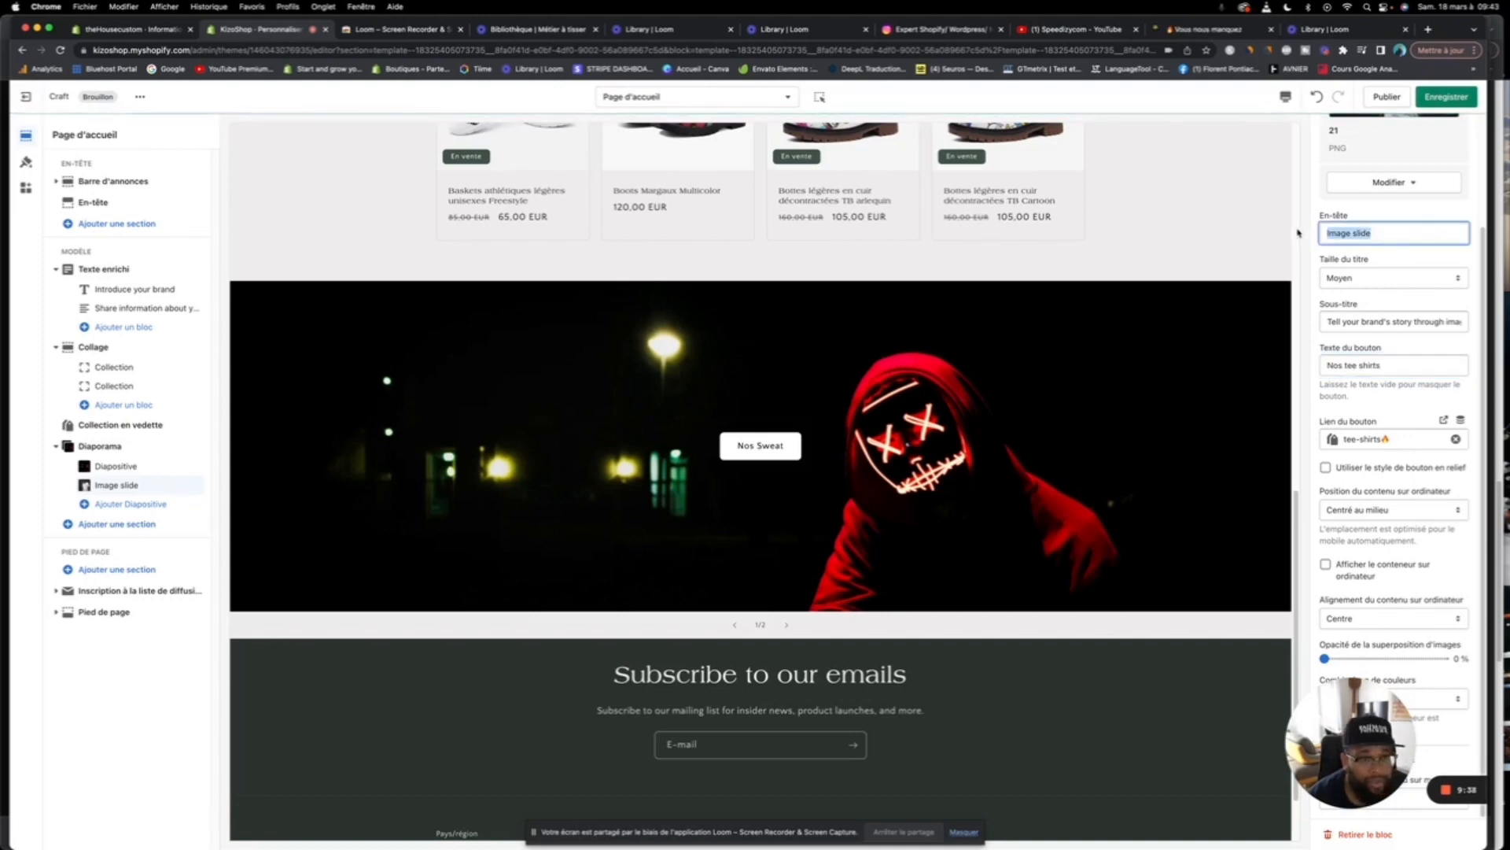
key("BackSpace")
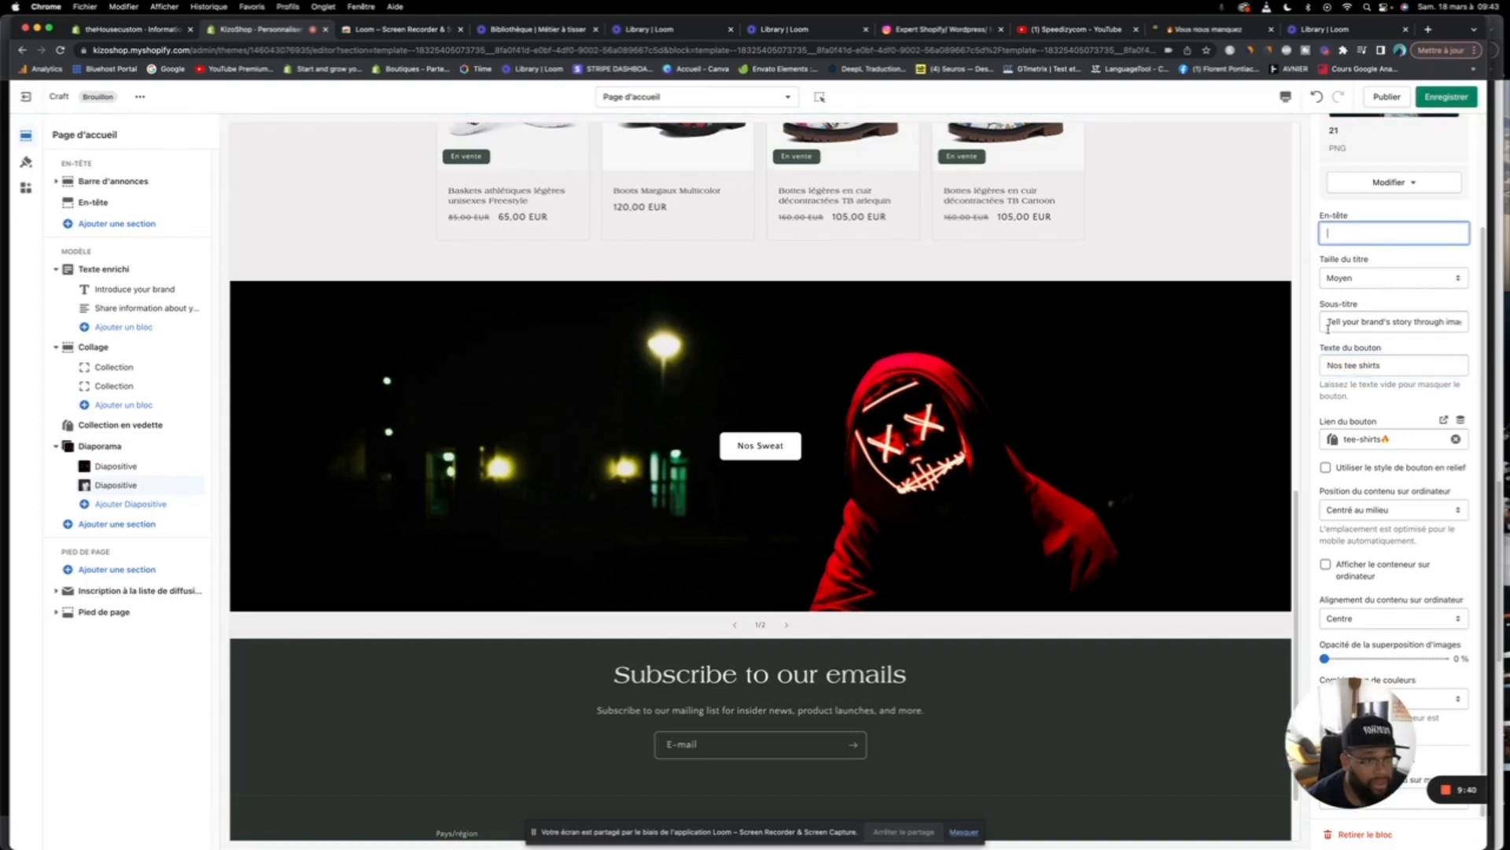
triple_click(1328, 328)
key("BackSpace")
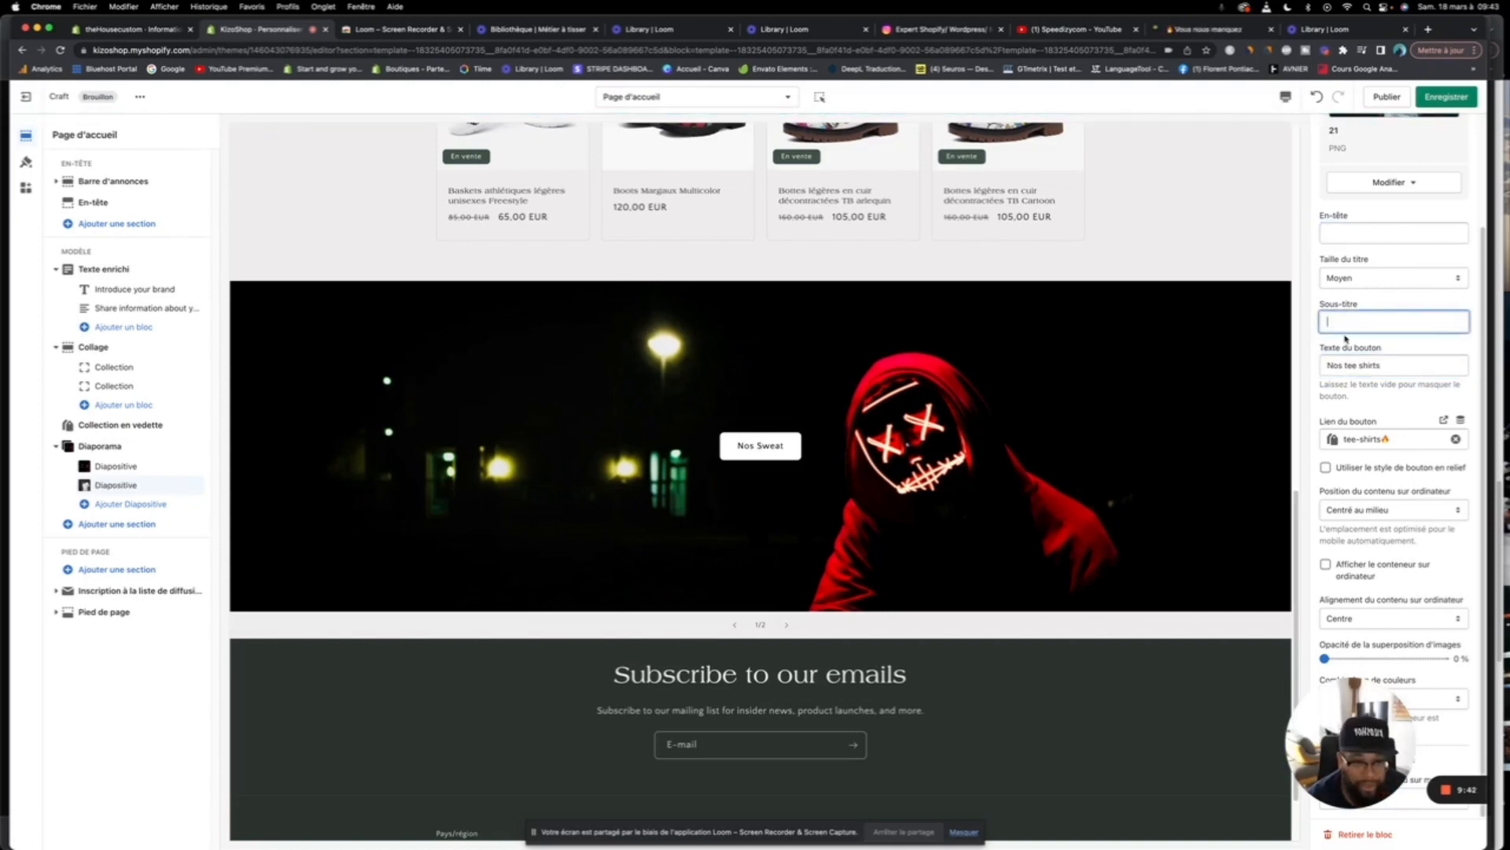
left_click(1306, 363)
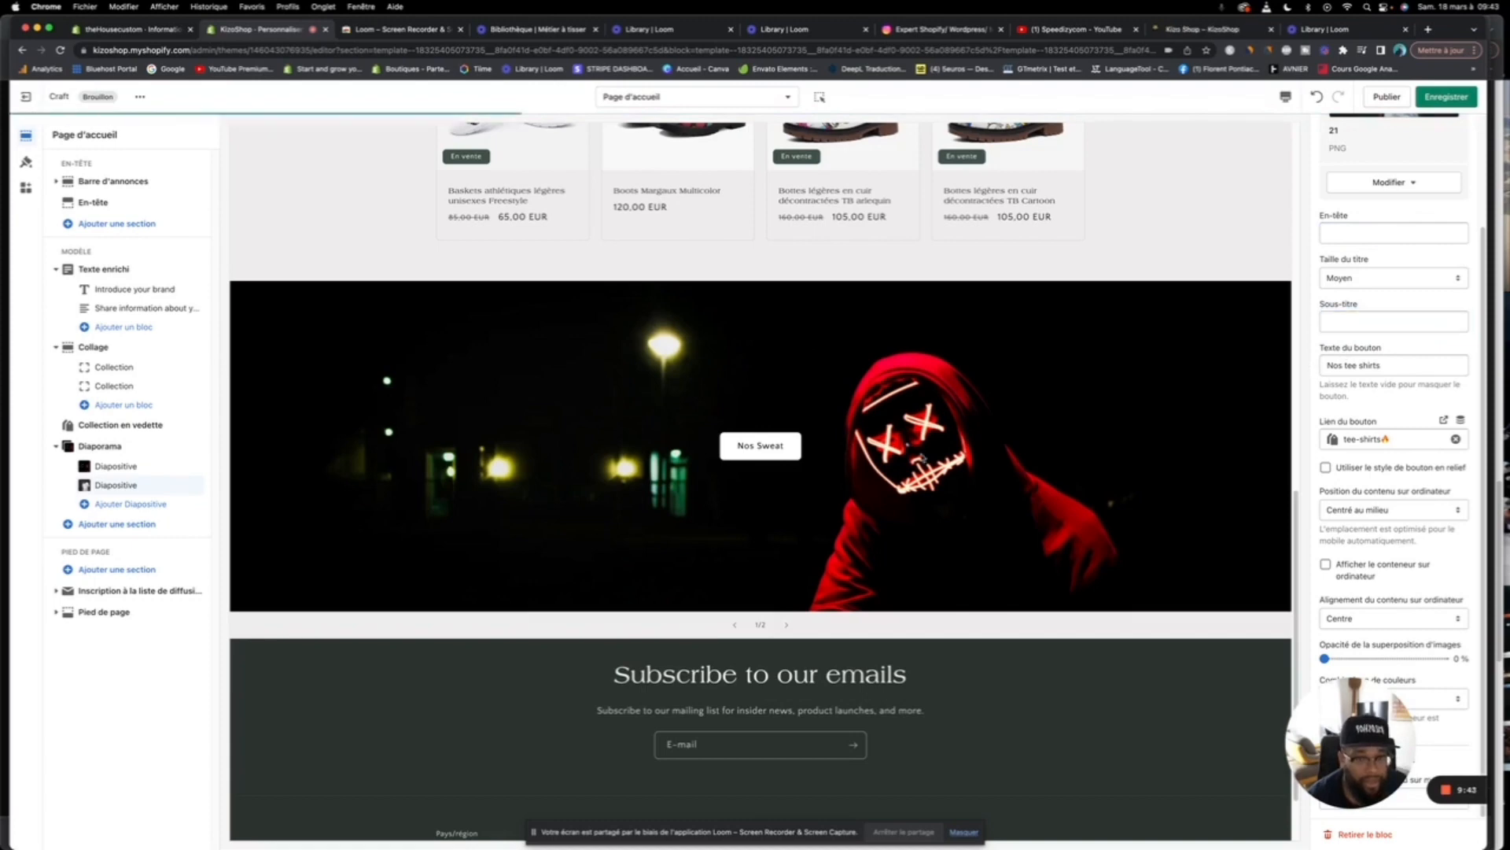
left_click(787, 626)
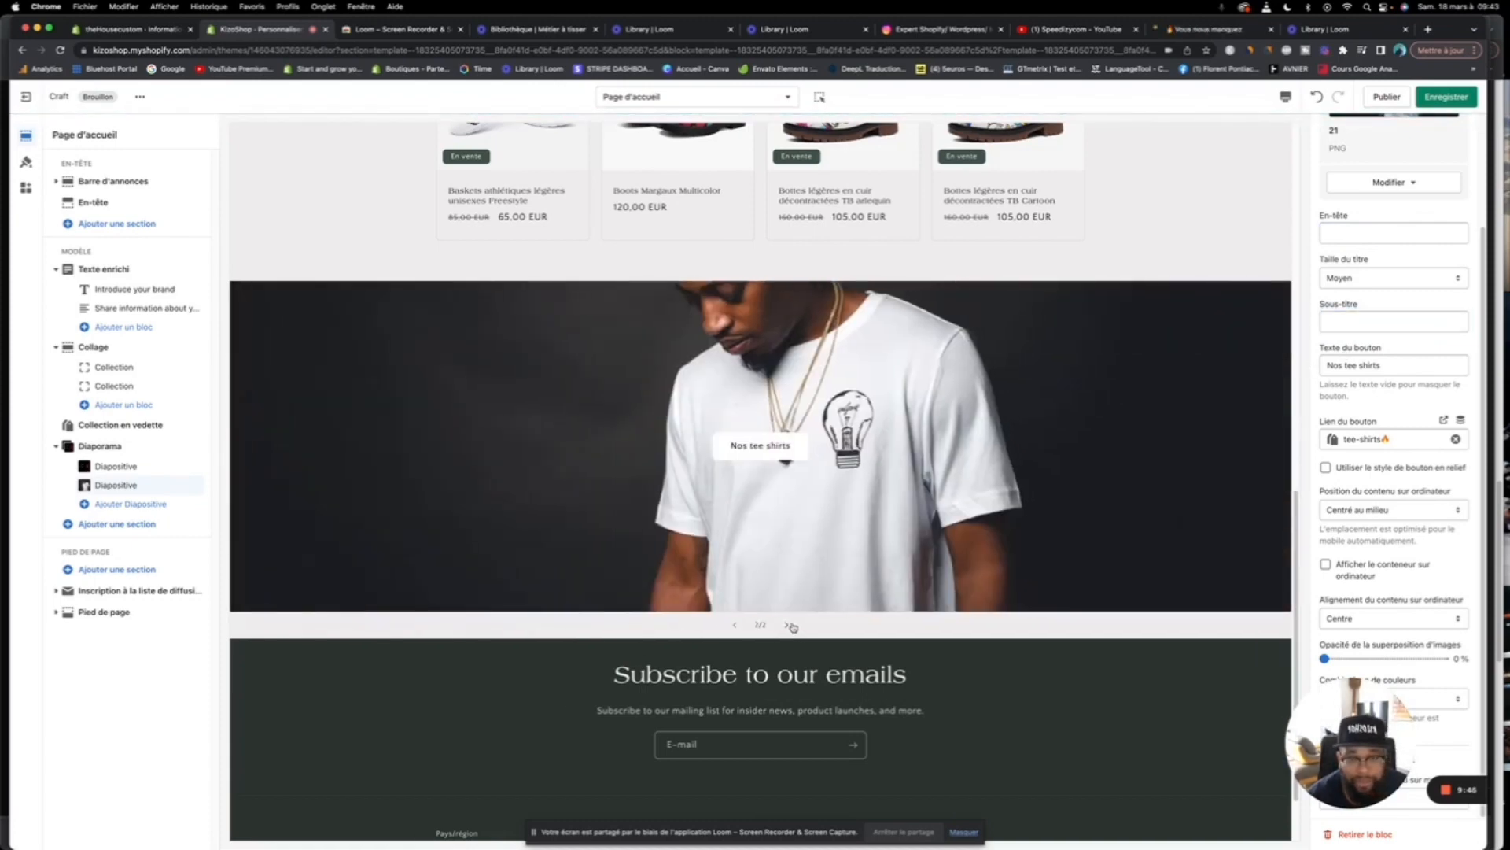
Step: Try the Grand slide height for the Diaporama, set it to Adapter à la première image, and preview the second slide
left_click(114, 449)
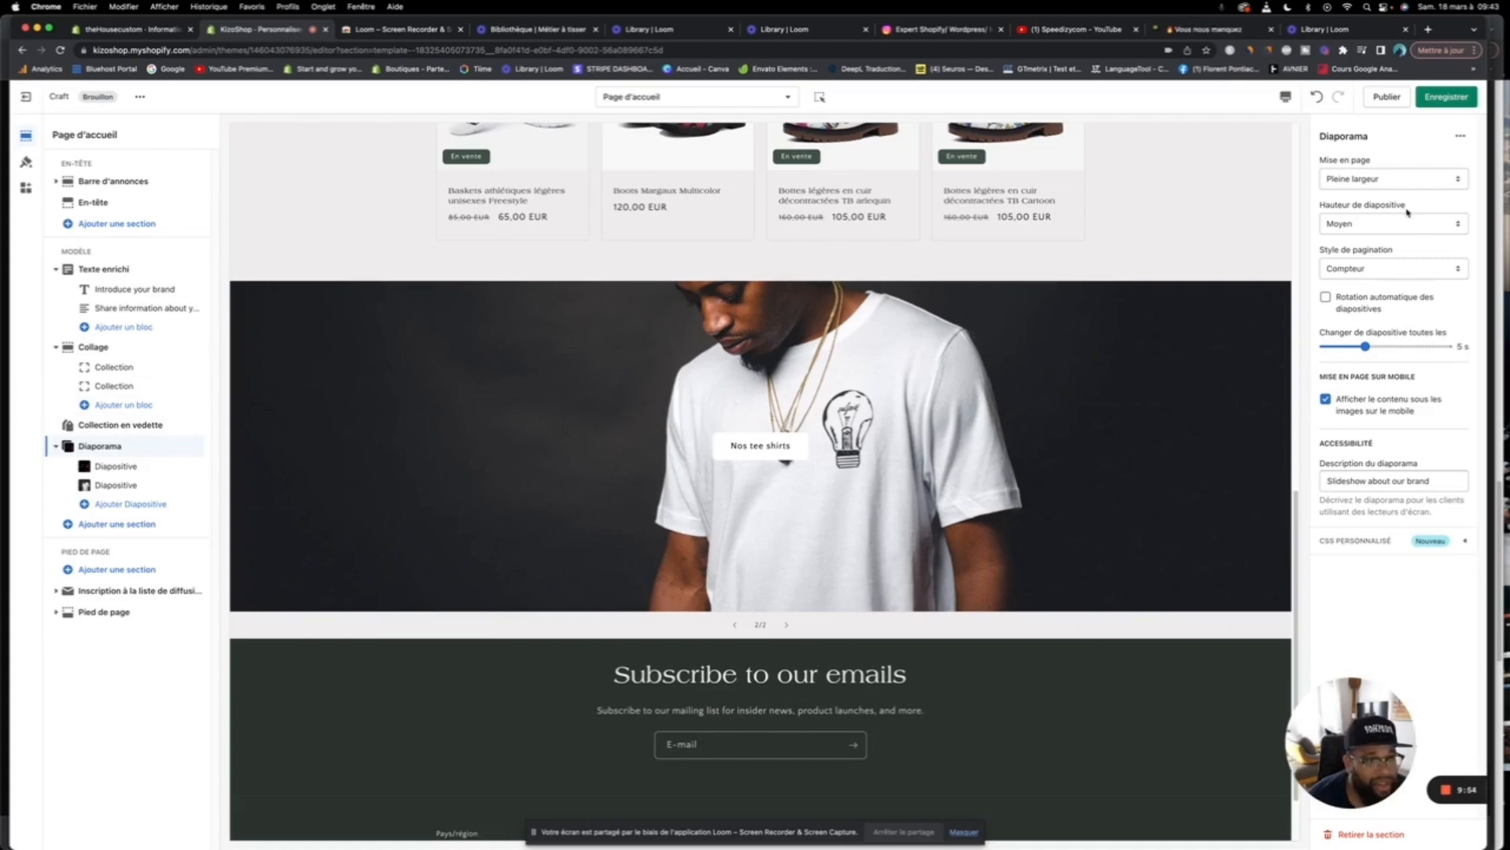
left_click(1407, 224)
left_click(1385, 237)
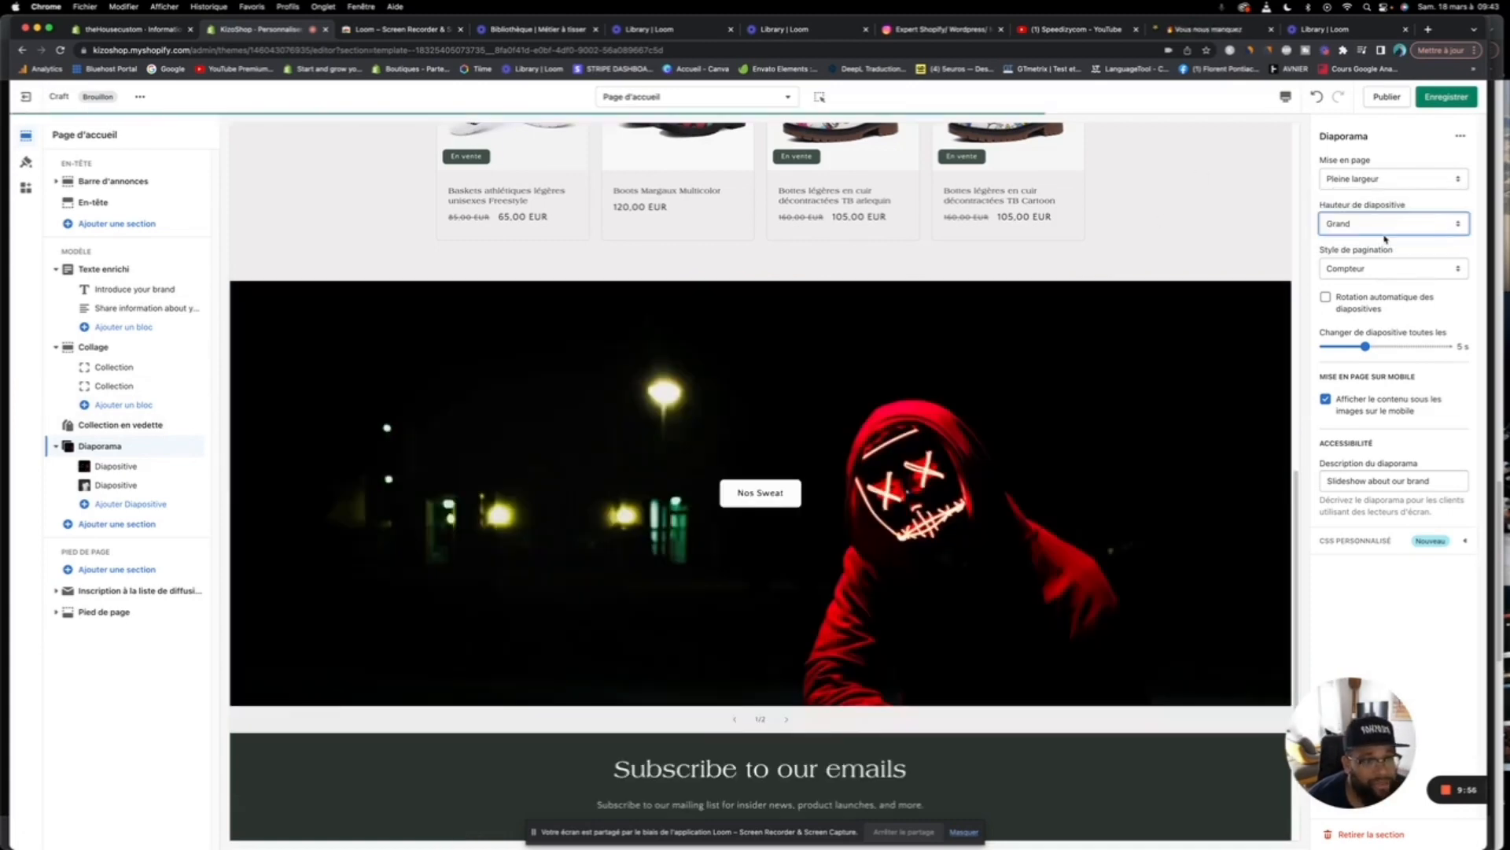
left_click(1383, 227)
left_click(1373, 183)
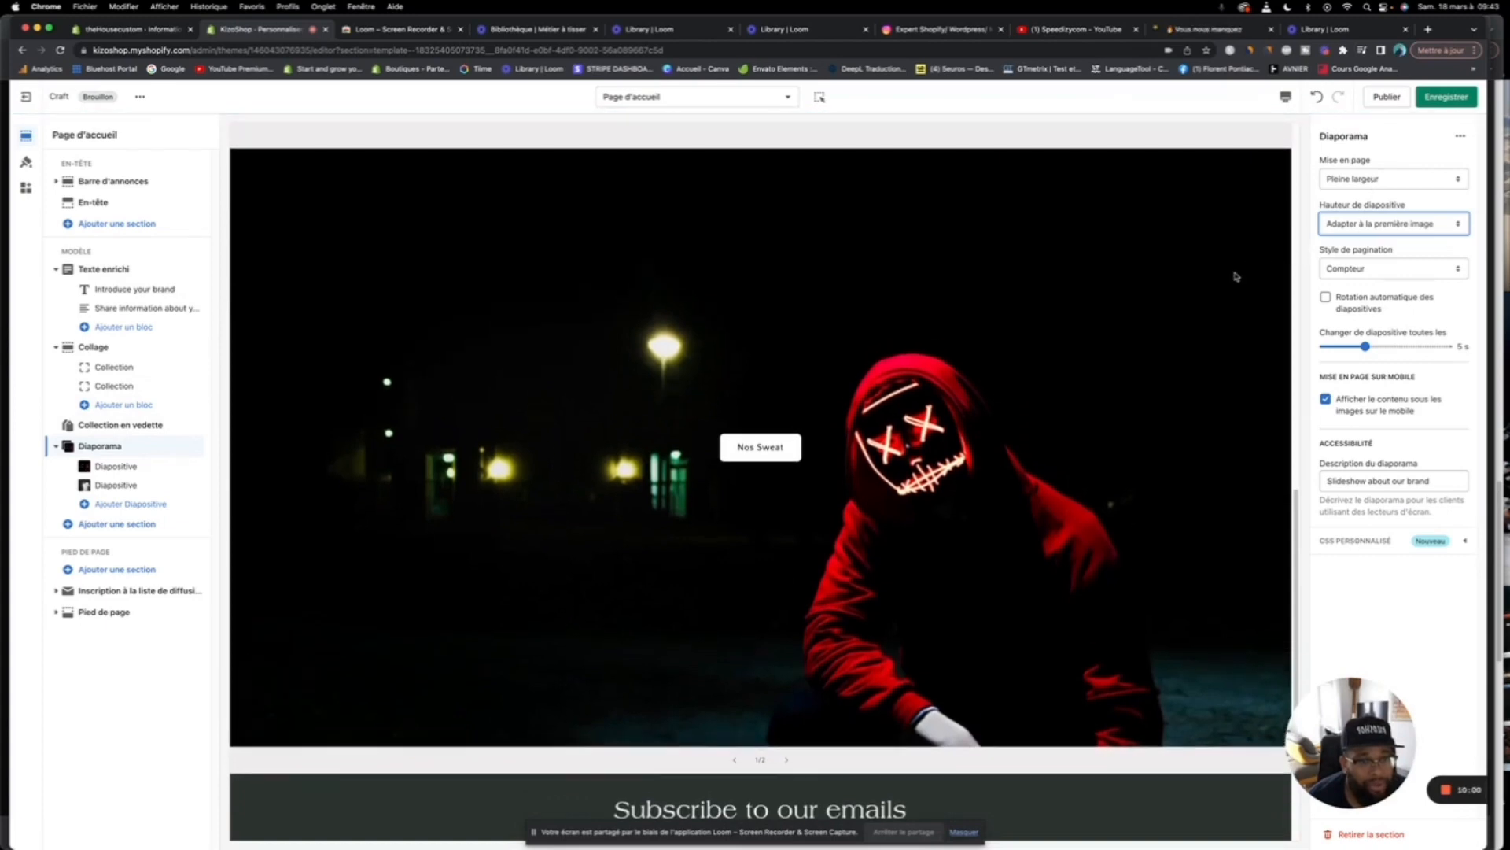
left_click(787, 761)
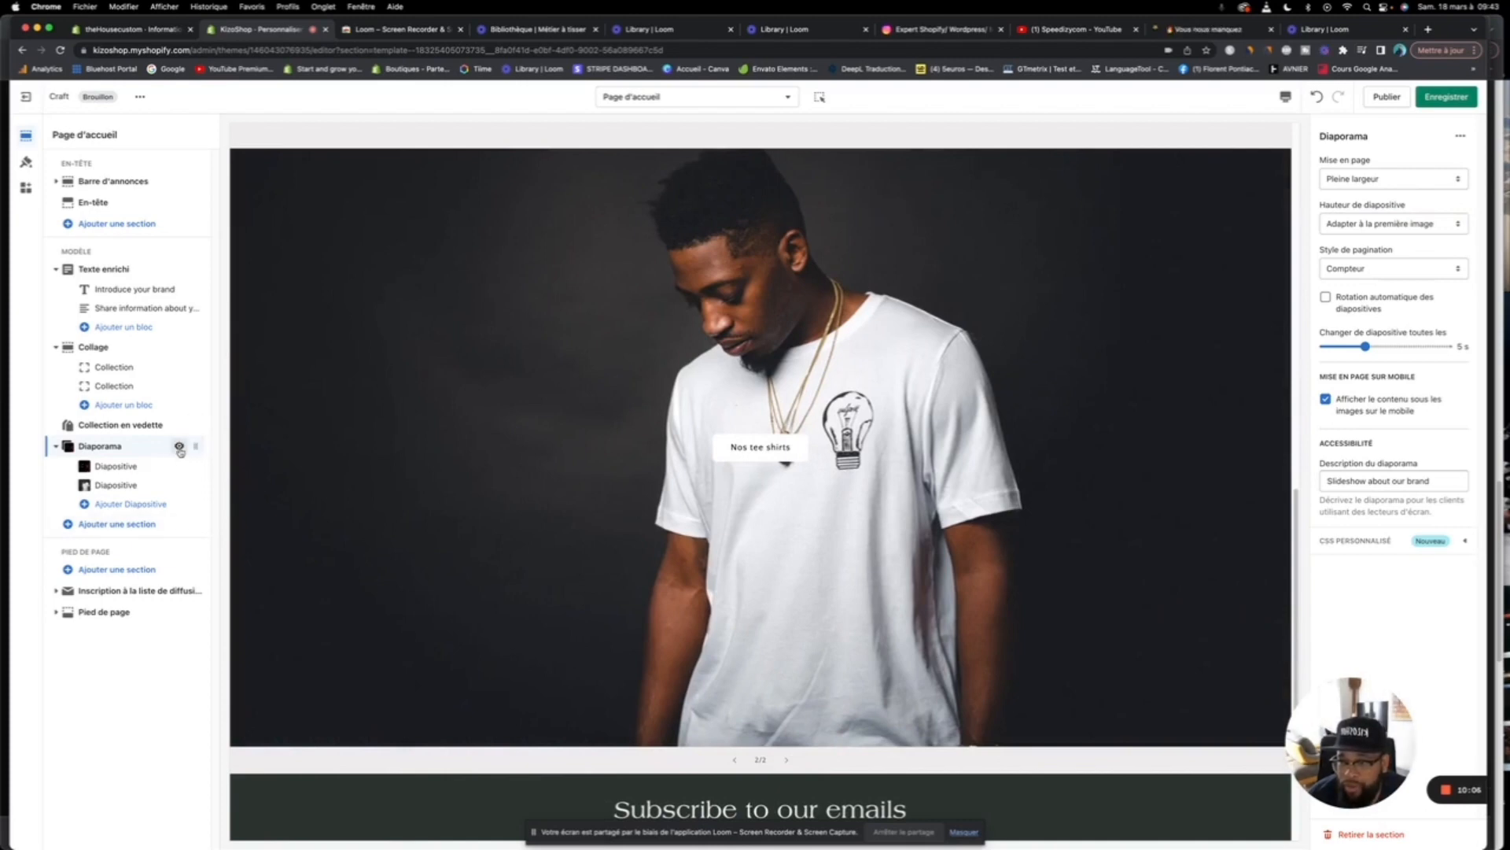
Step: Hide the Diaporama section and show it again, and move it above Texte enrichi as the template's first section
left_click(180, 447)
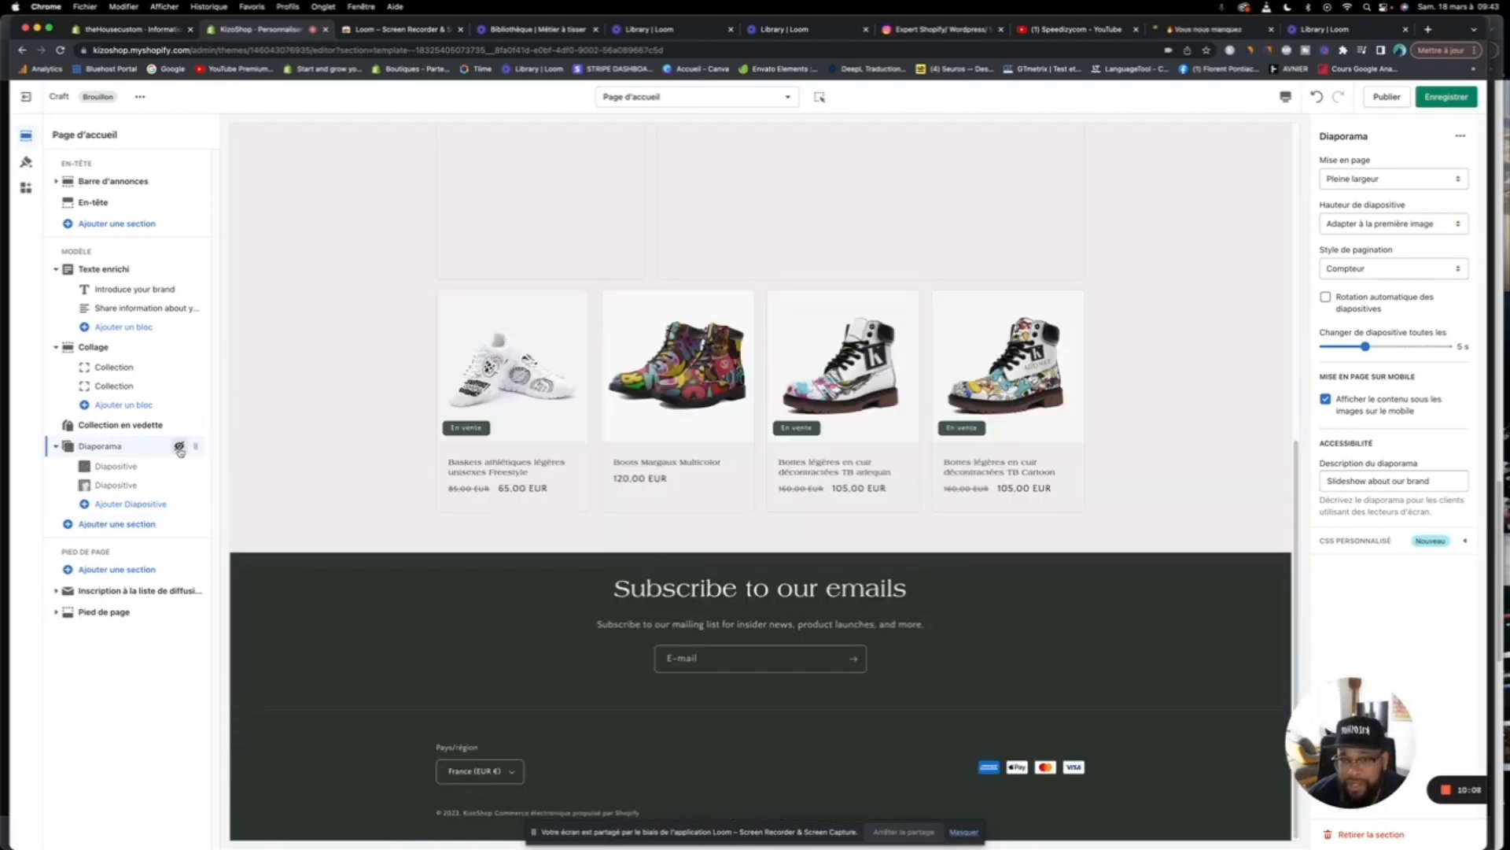
left_click(180, 447)
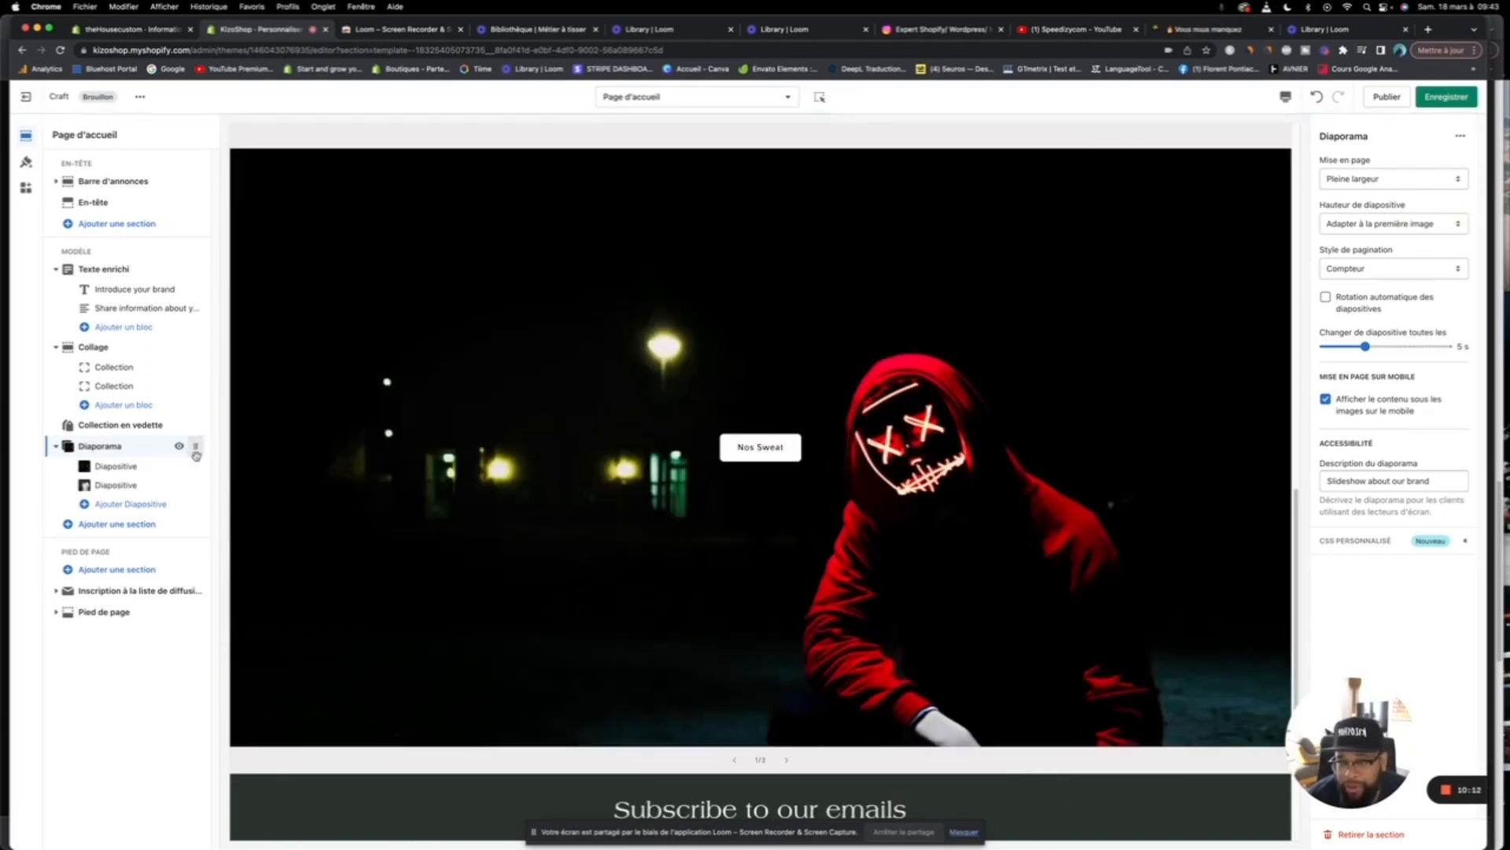
left_click_drag(194, 453, 180, 275)
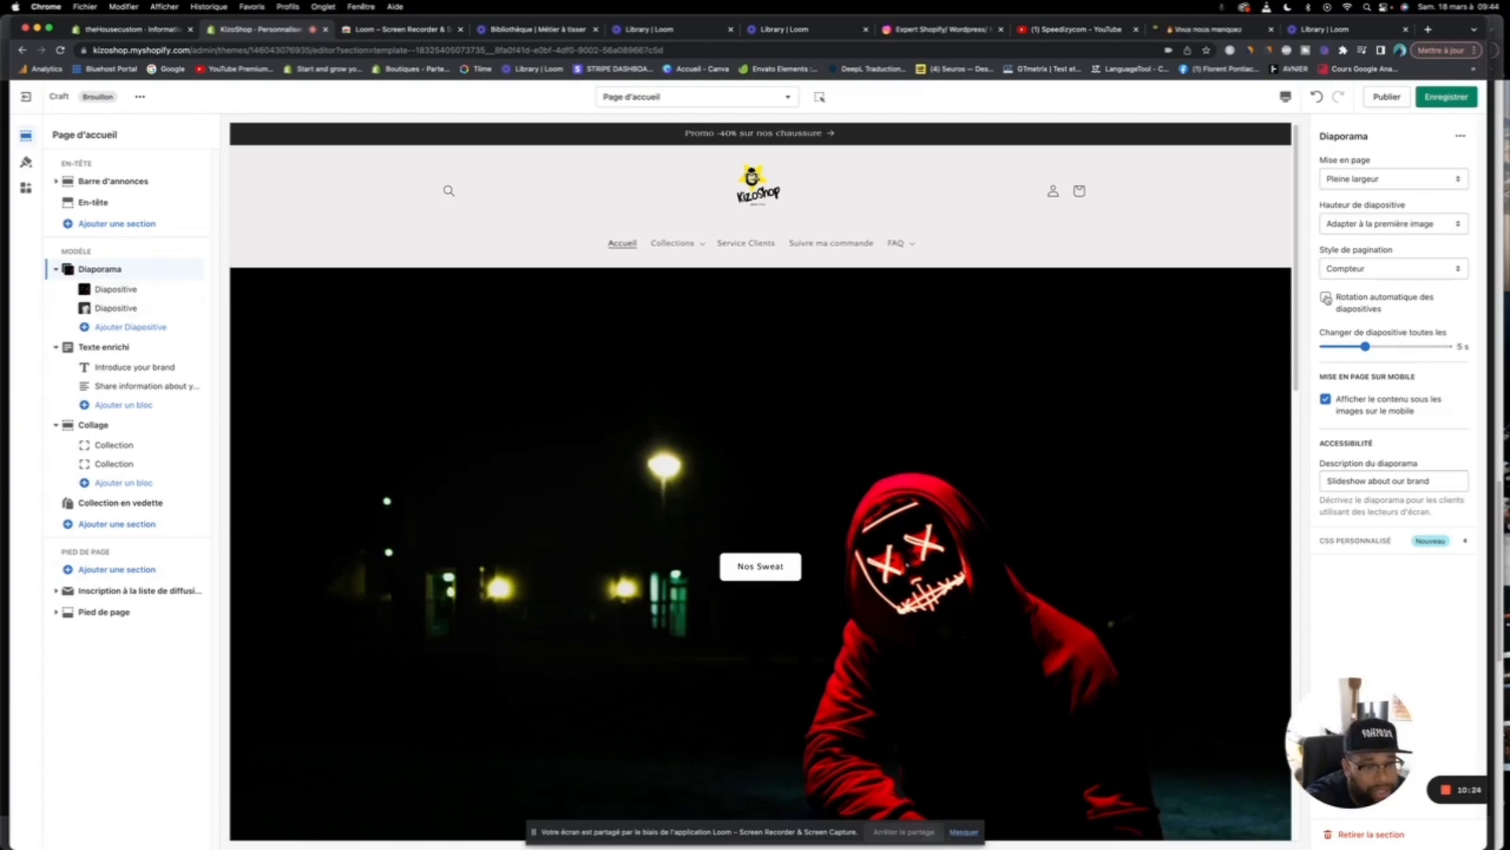
Step: Turn on automatic slide rotation for the Diaporama, and open the settings of its first and second slides
left_click(1326, 299)
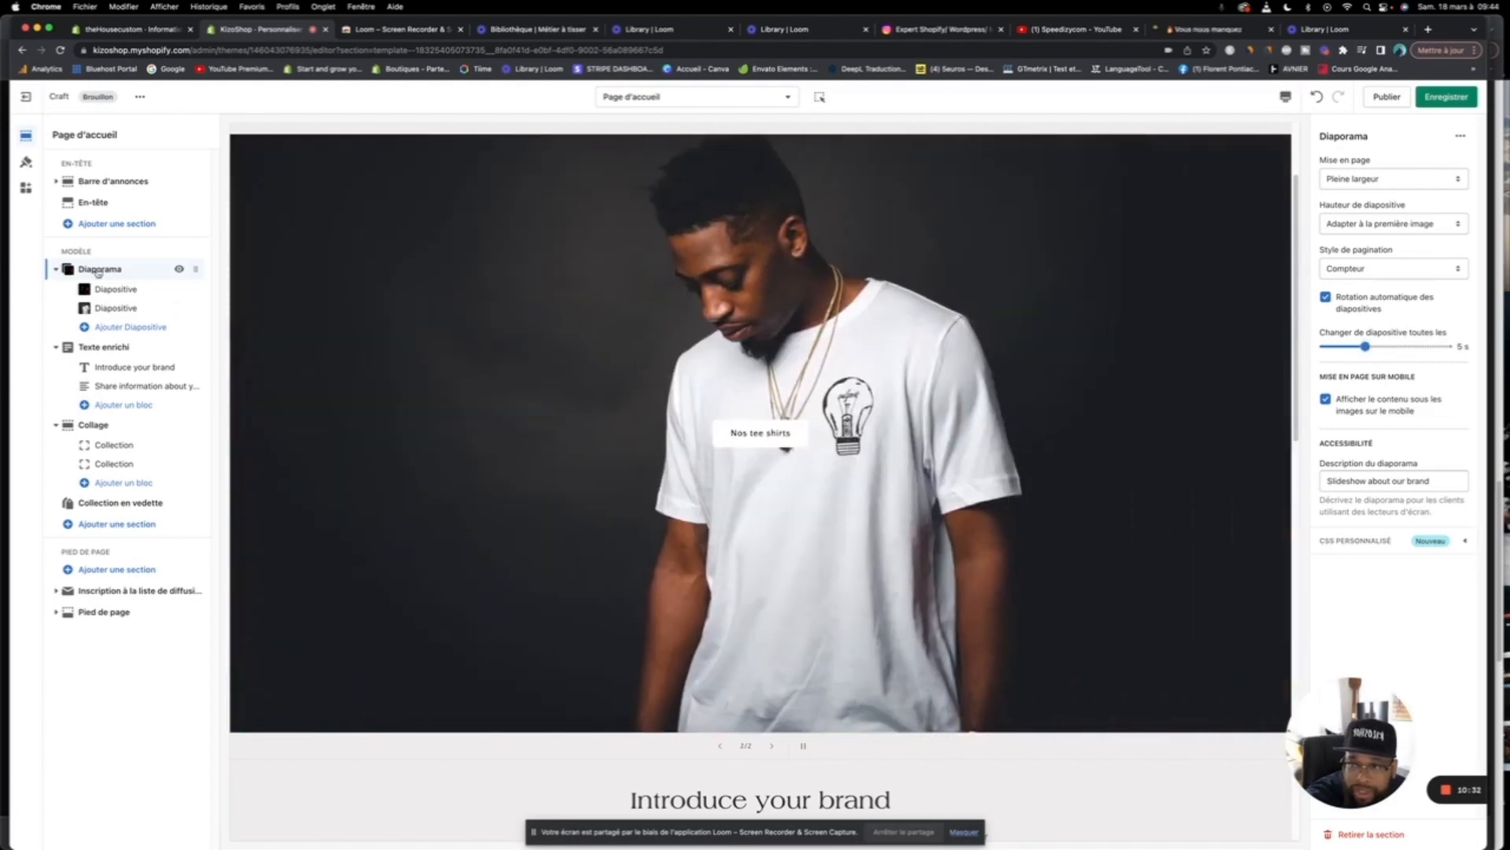
left_click(114, 289)
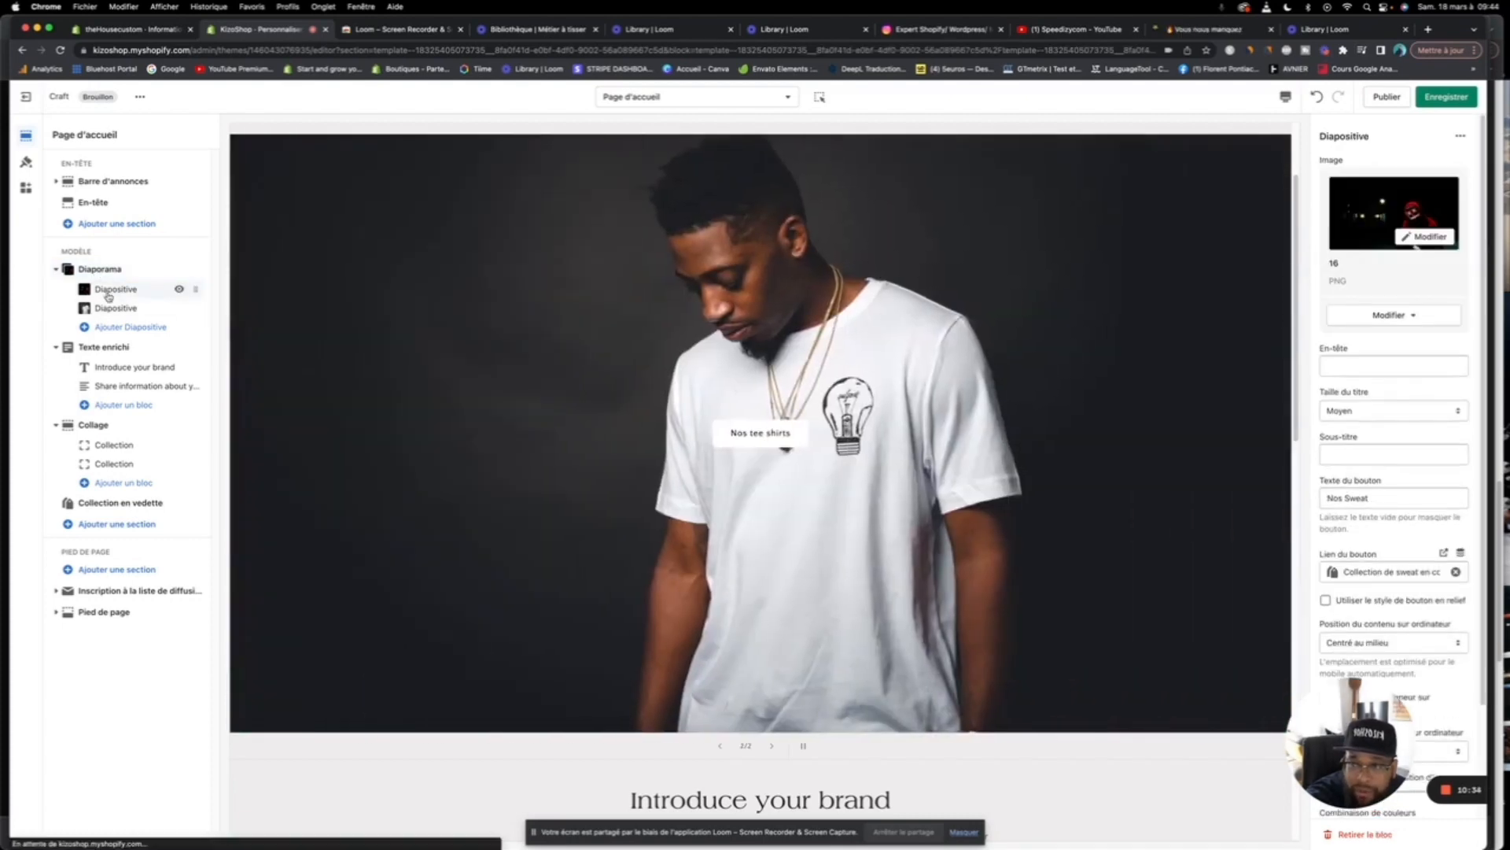
left_click(116, 309)
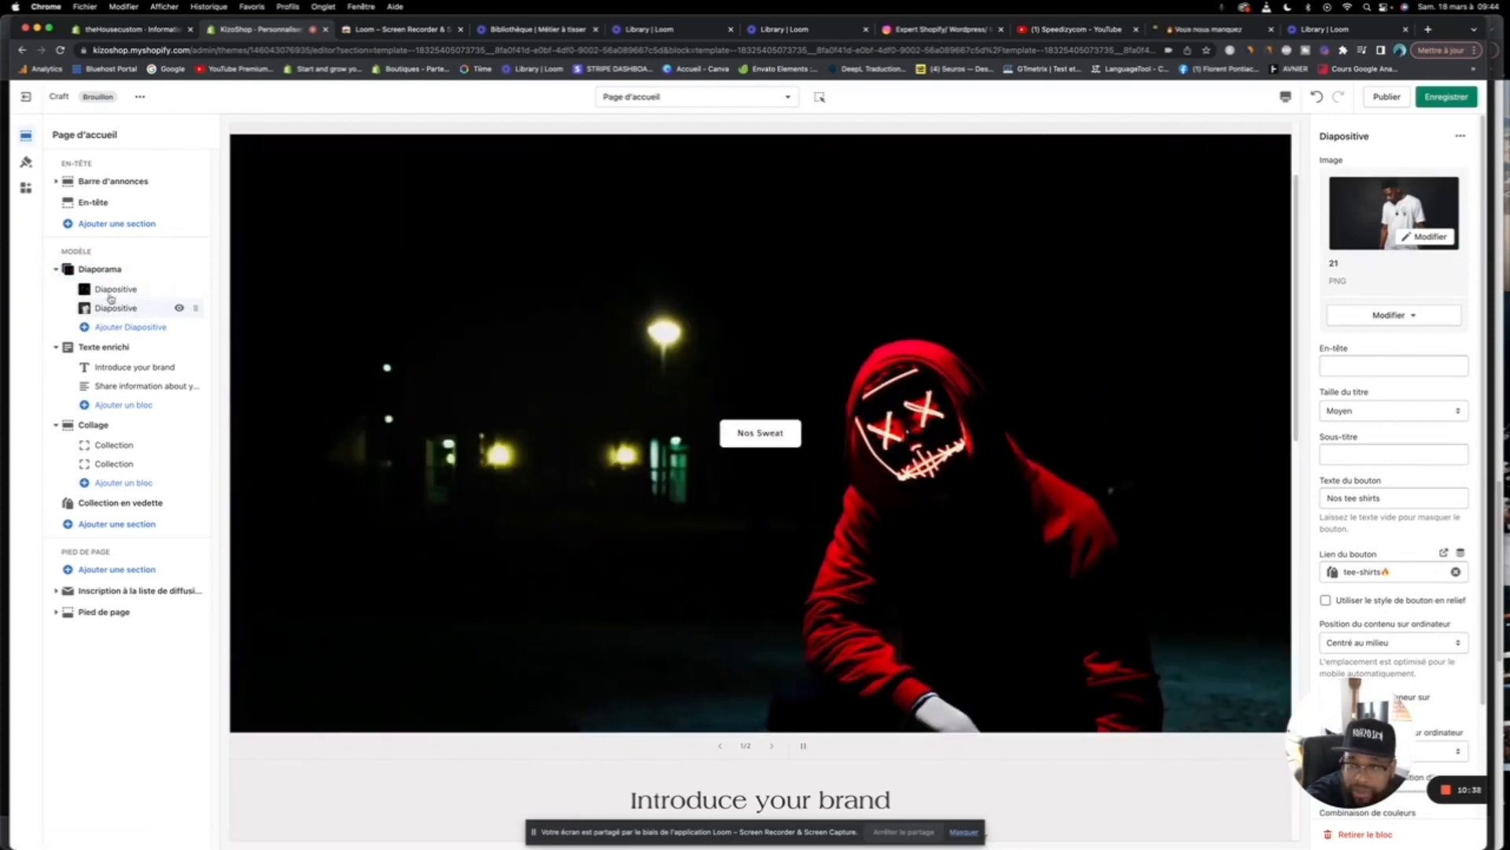
Step: Set the Diaporama to change slides every 5 s with the Points pagination style, and save the theme
left_click(112, 274)
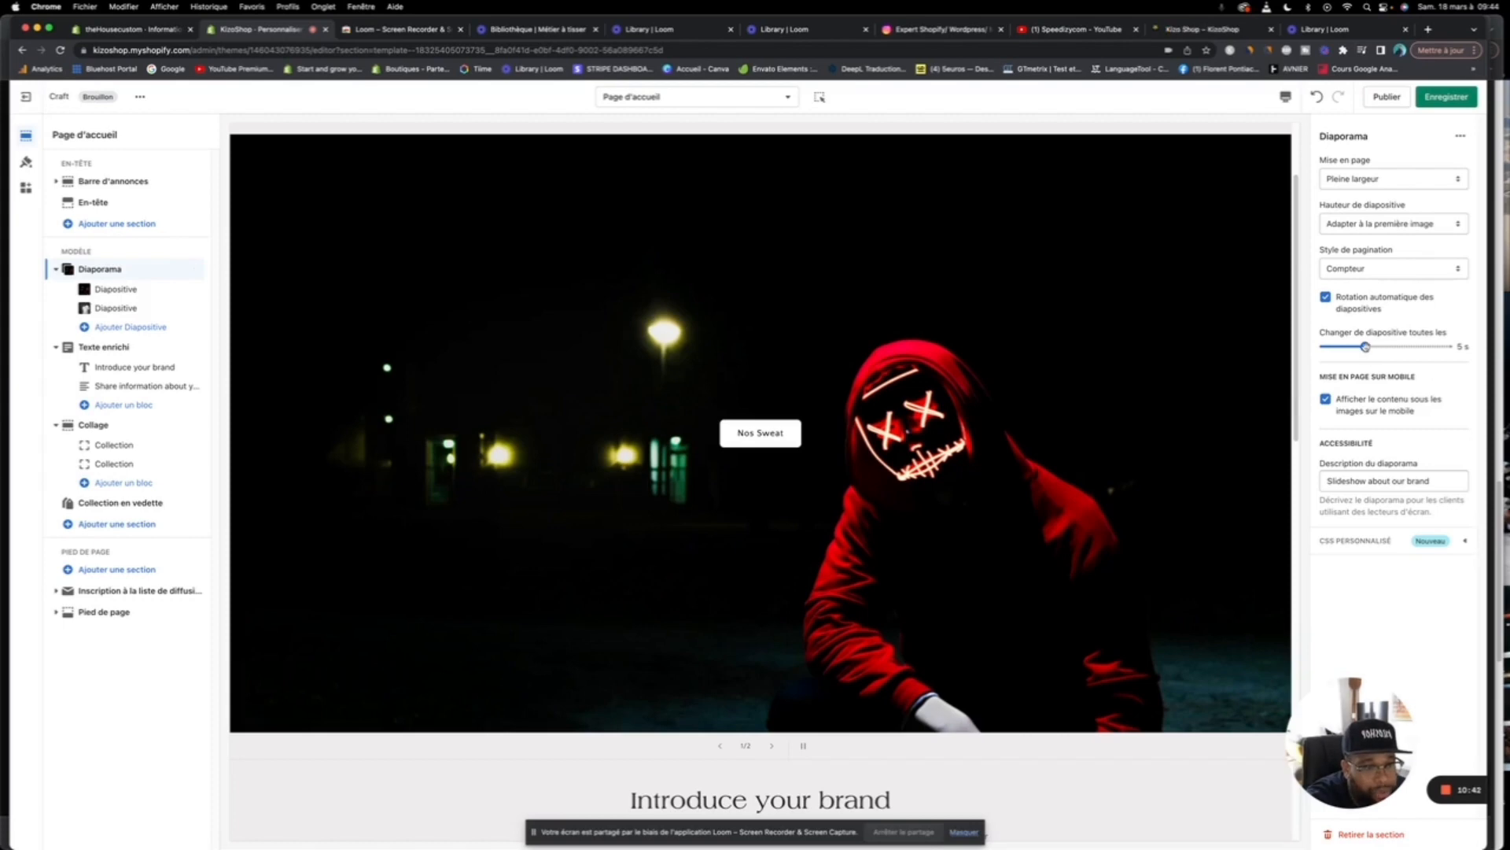
mouse_move(1352, 347)
left_mouse_down()
mouse_move(1420, 348)
mouse_move(1330, 347)
mouse_move(1365, 347)
left_mouse_up()
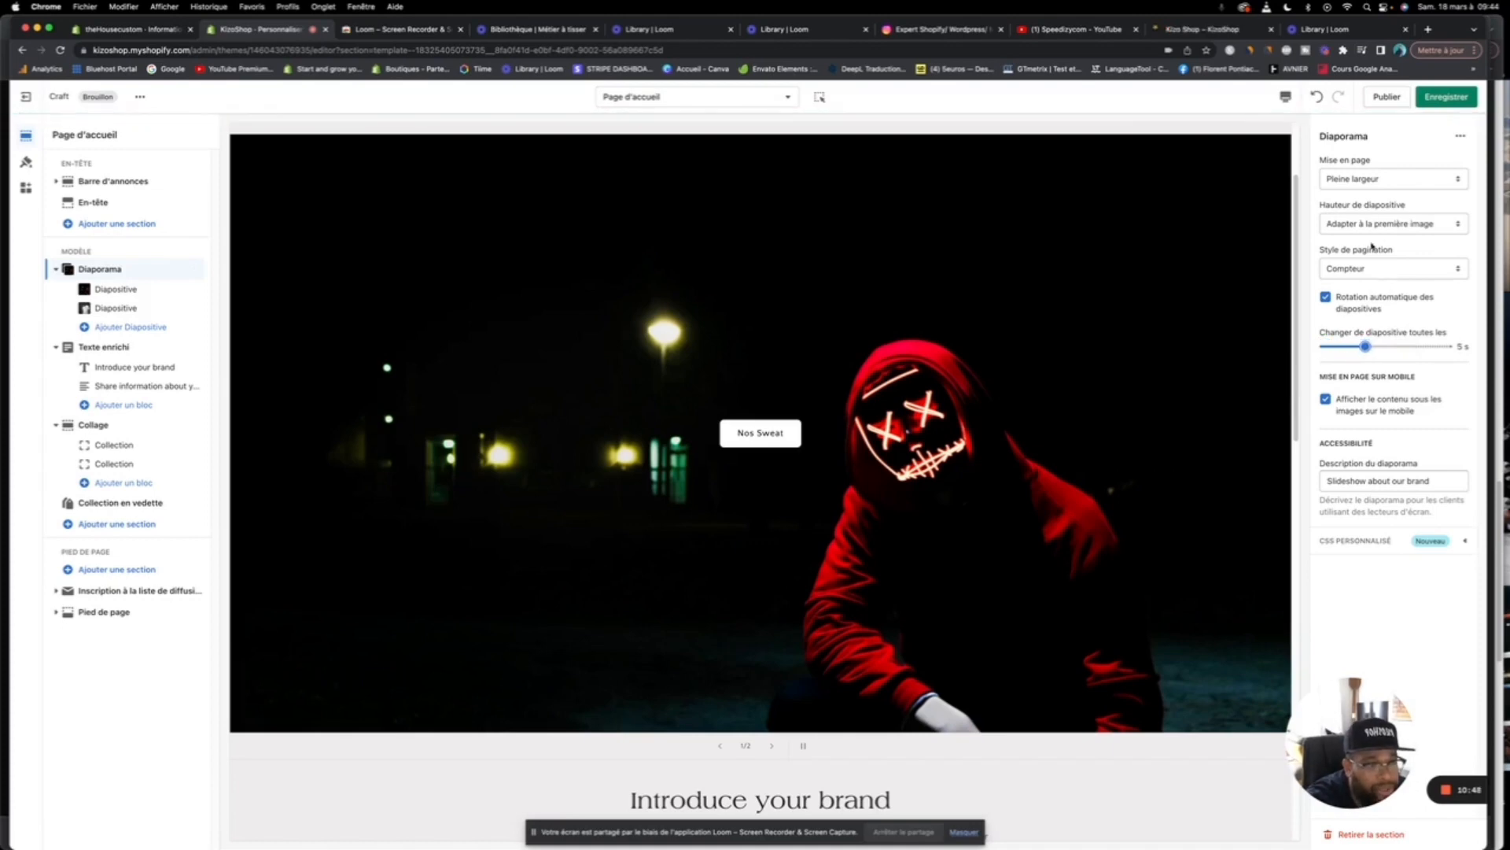
left_click(1375, 273)
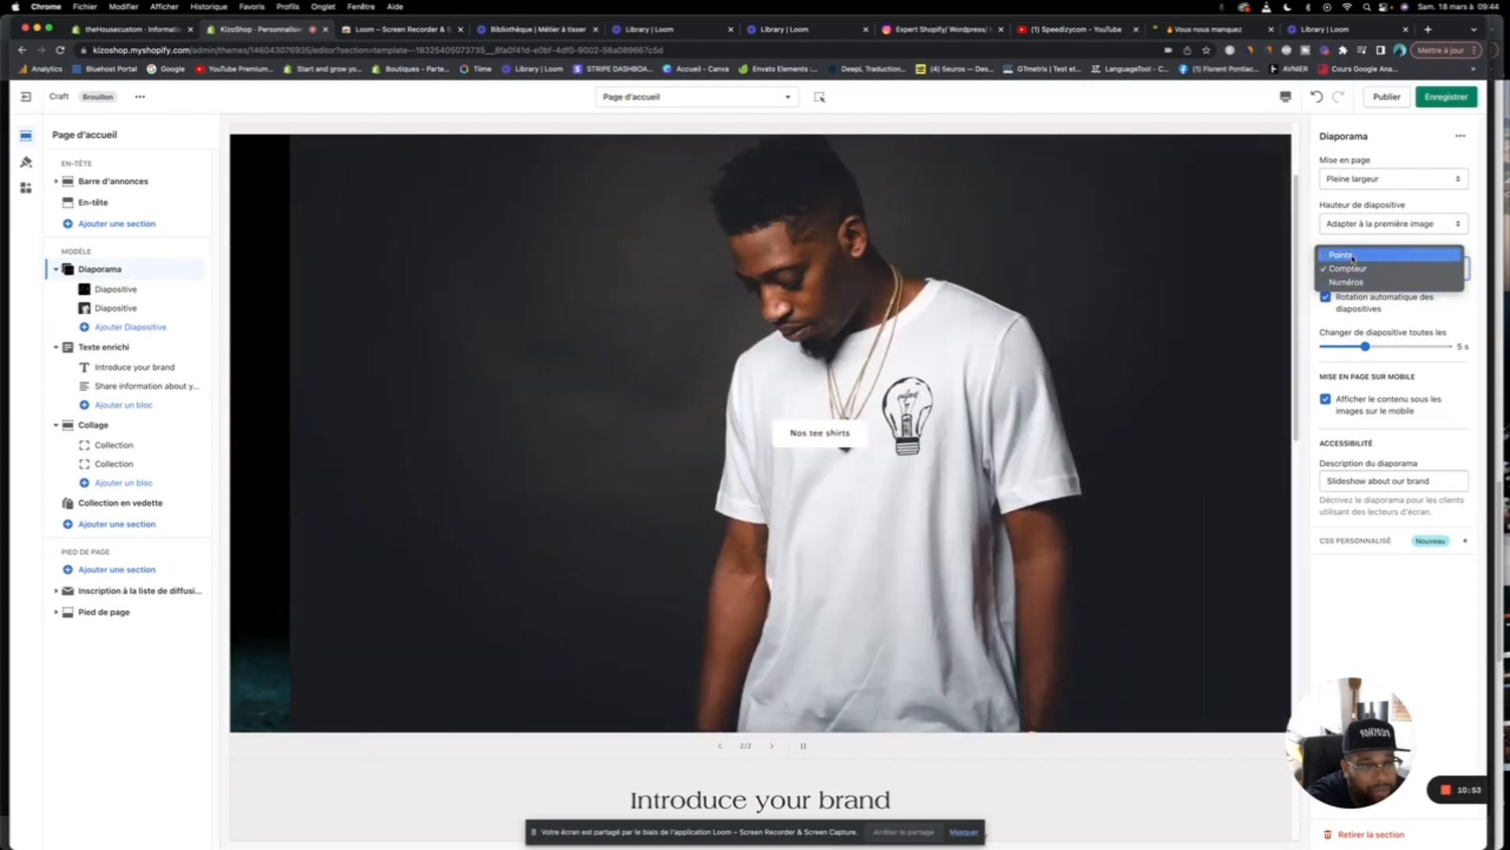
left_click(1342, 254)
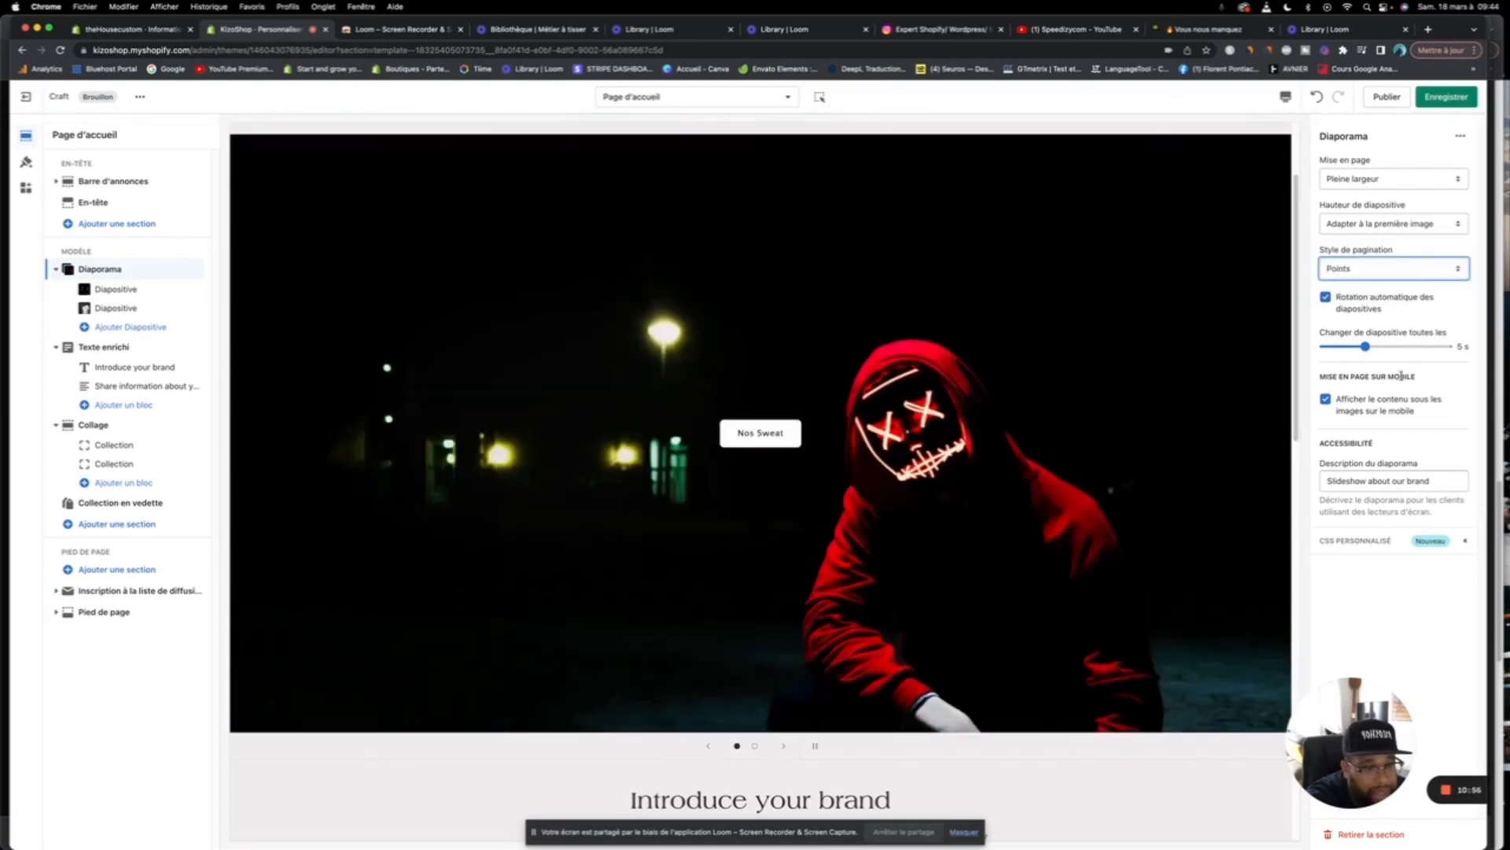
left_click(1452, 97)
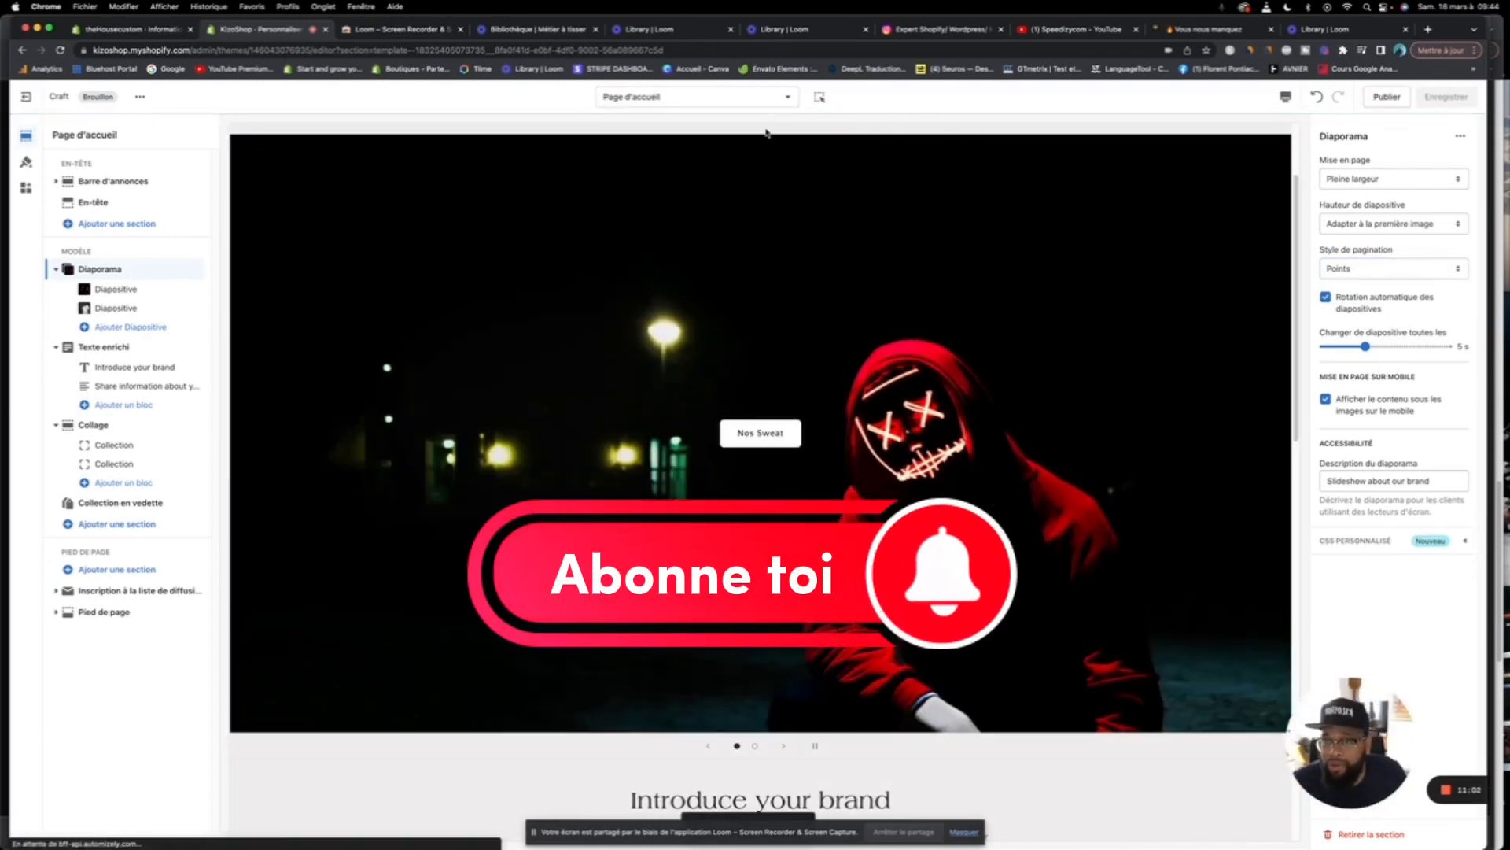
Step: Open the settings of the Texte enrichi section and of its "Introduce your brand" title block
scroll(652, 186, "down", 5)
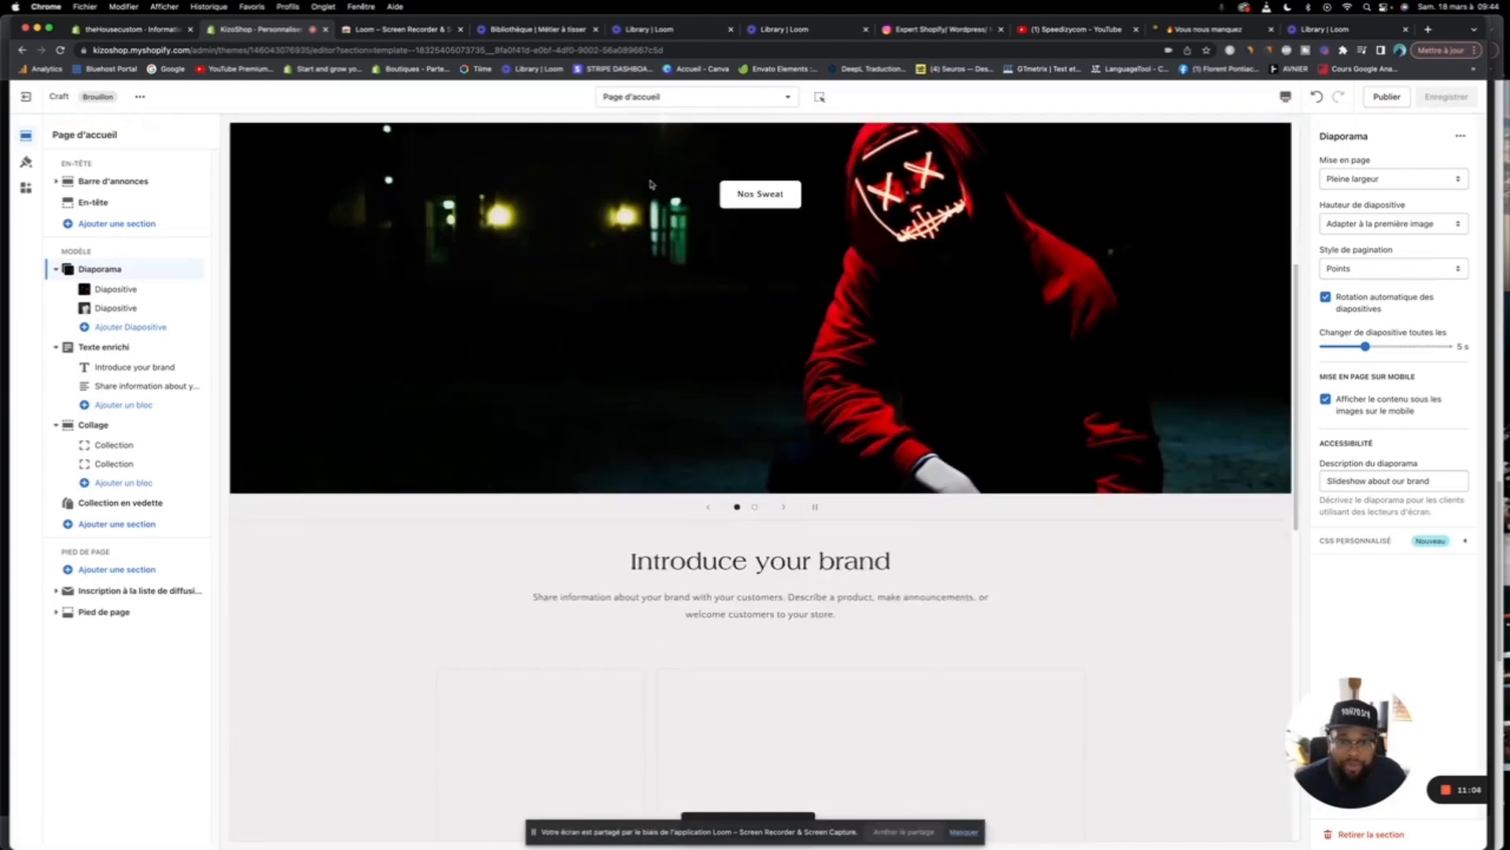
scroll(659, 189, "down", 3)
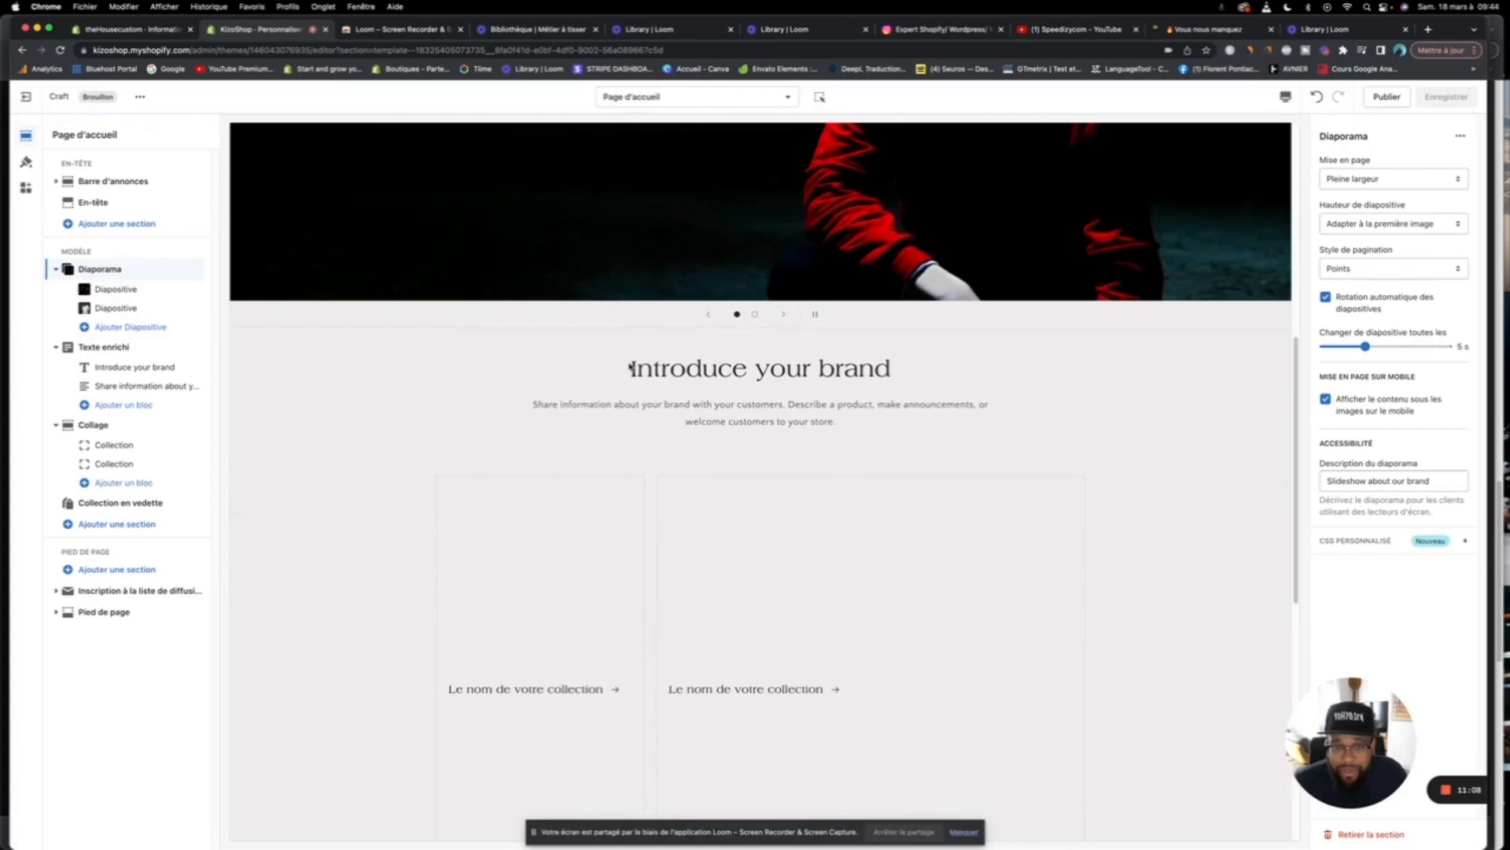
left_click(112, 354)
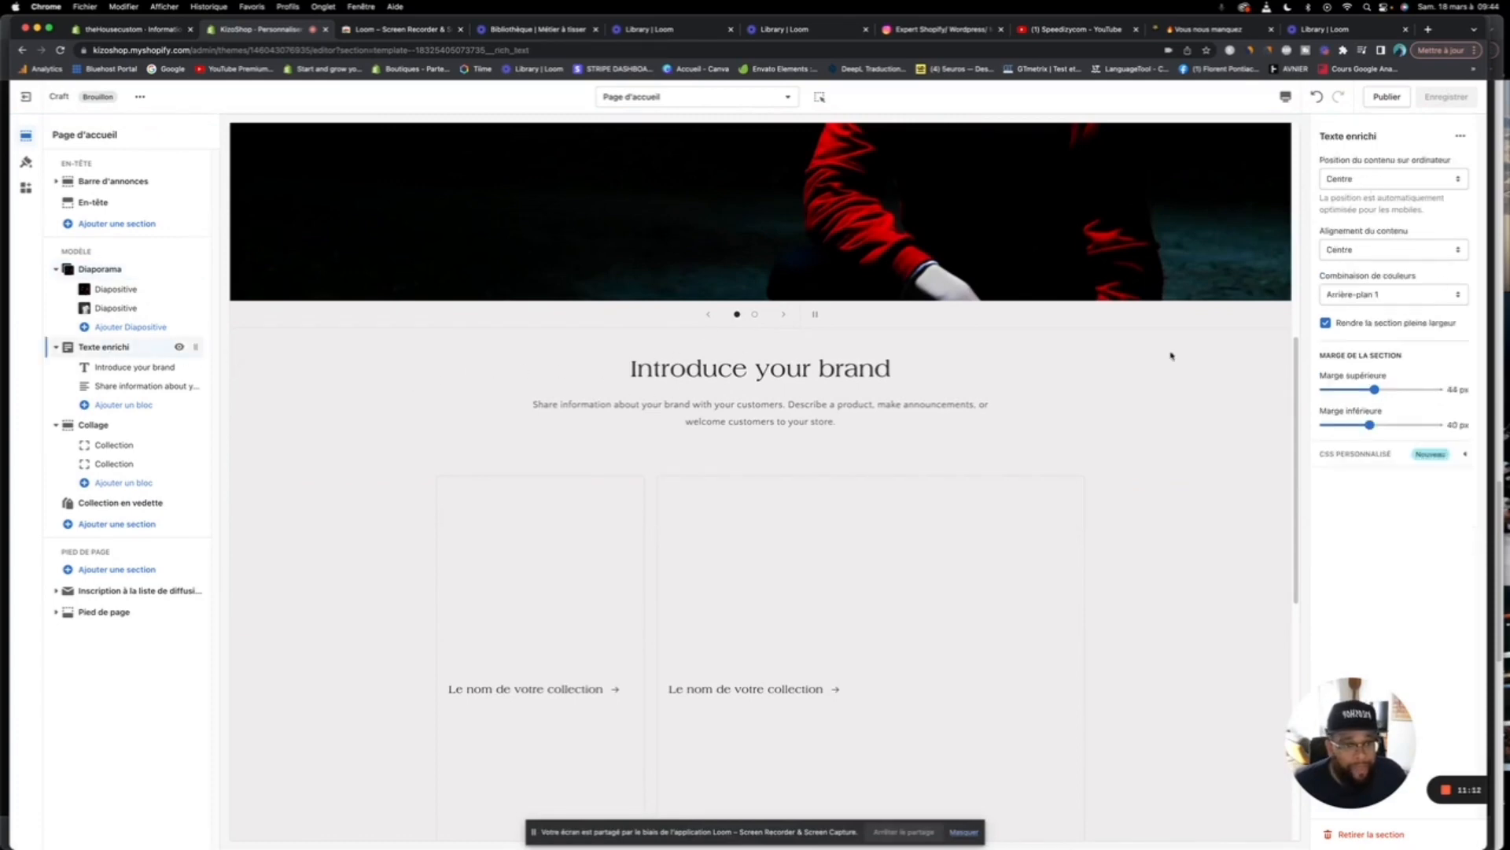
left_click(102, 368)
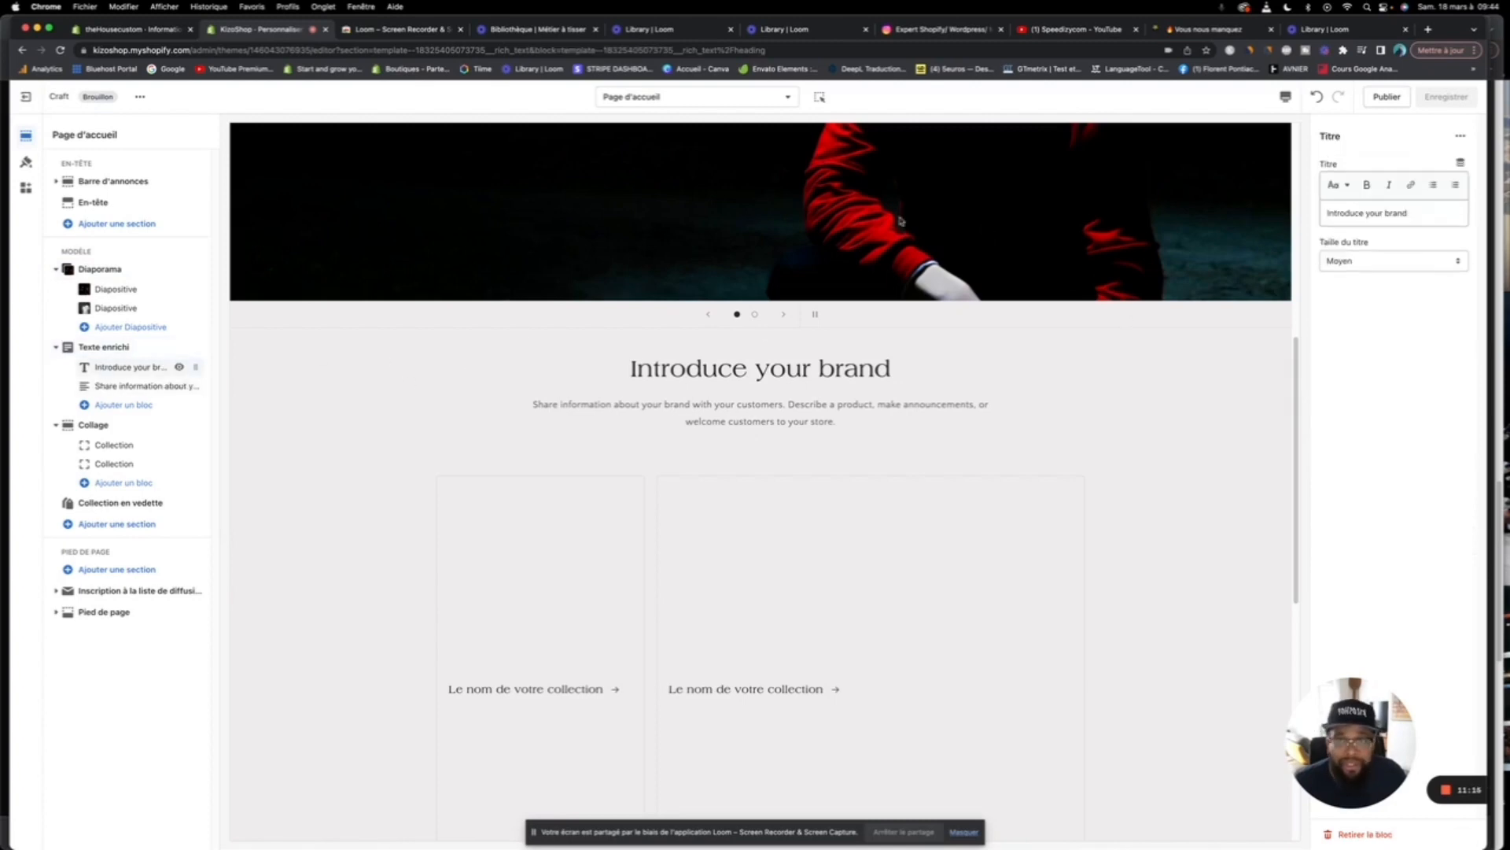
Step: Switch to the live Kizo Shop storefront, dismiss the sign-up pop-up, and look through the home page's sections for wording ideas
left_click(1217, 29)
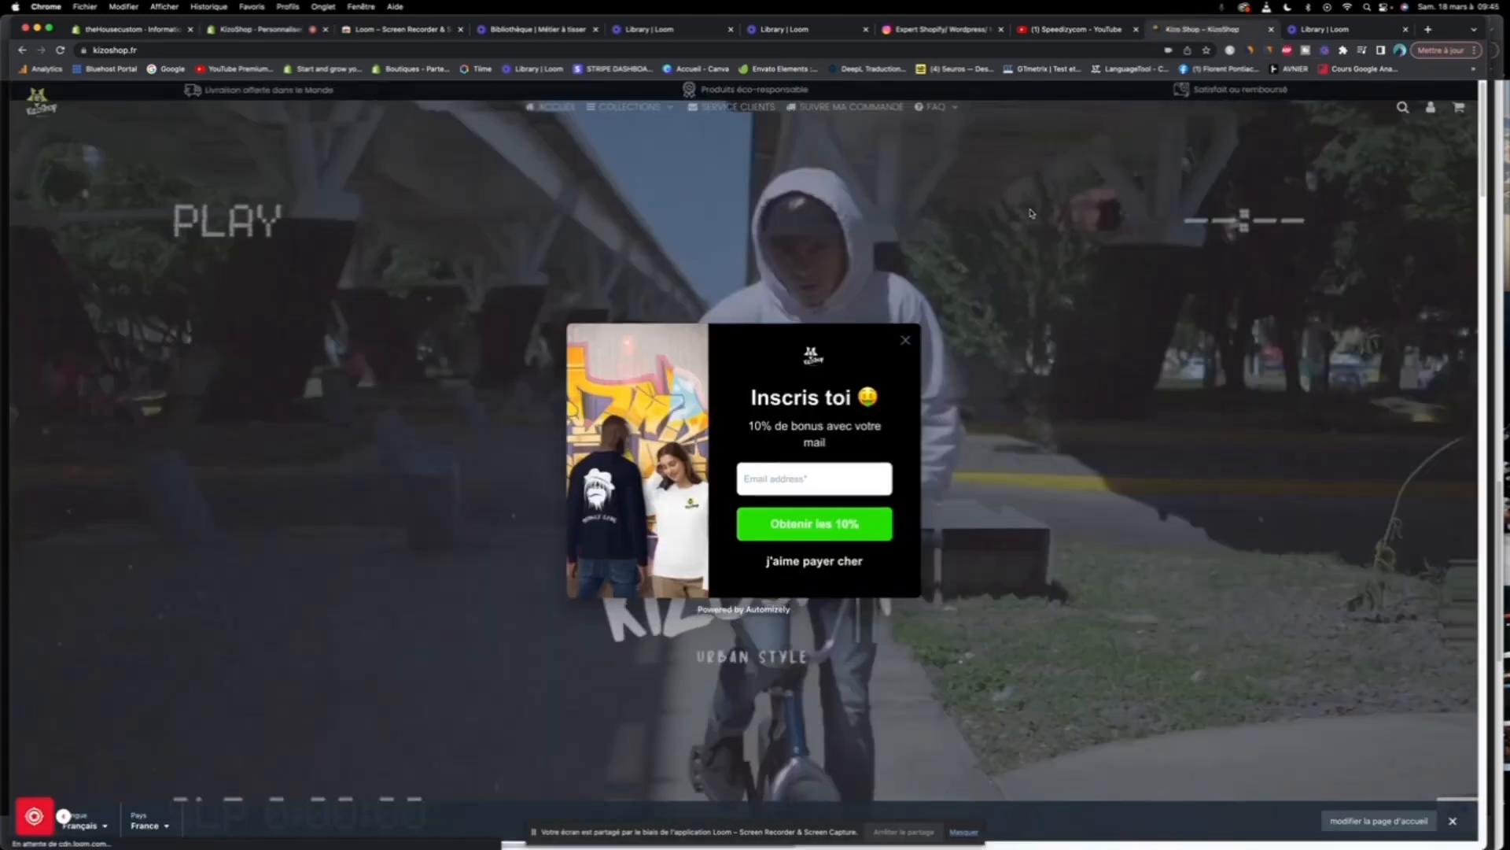
scroll(908, 347, "down", 5)
left_click(907, 346)
scroll(916, 330, "down", 10)
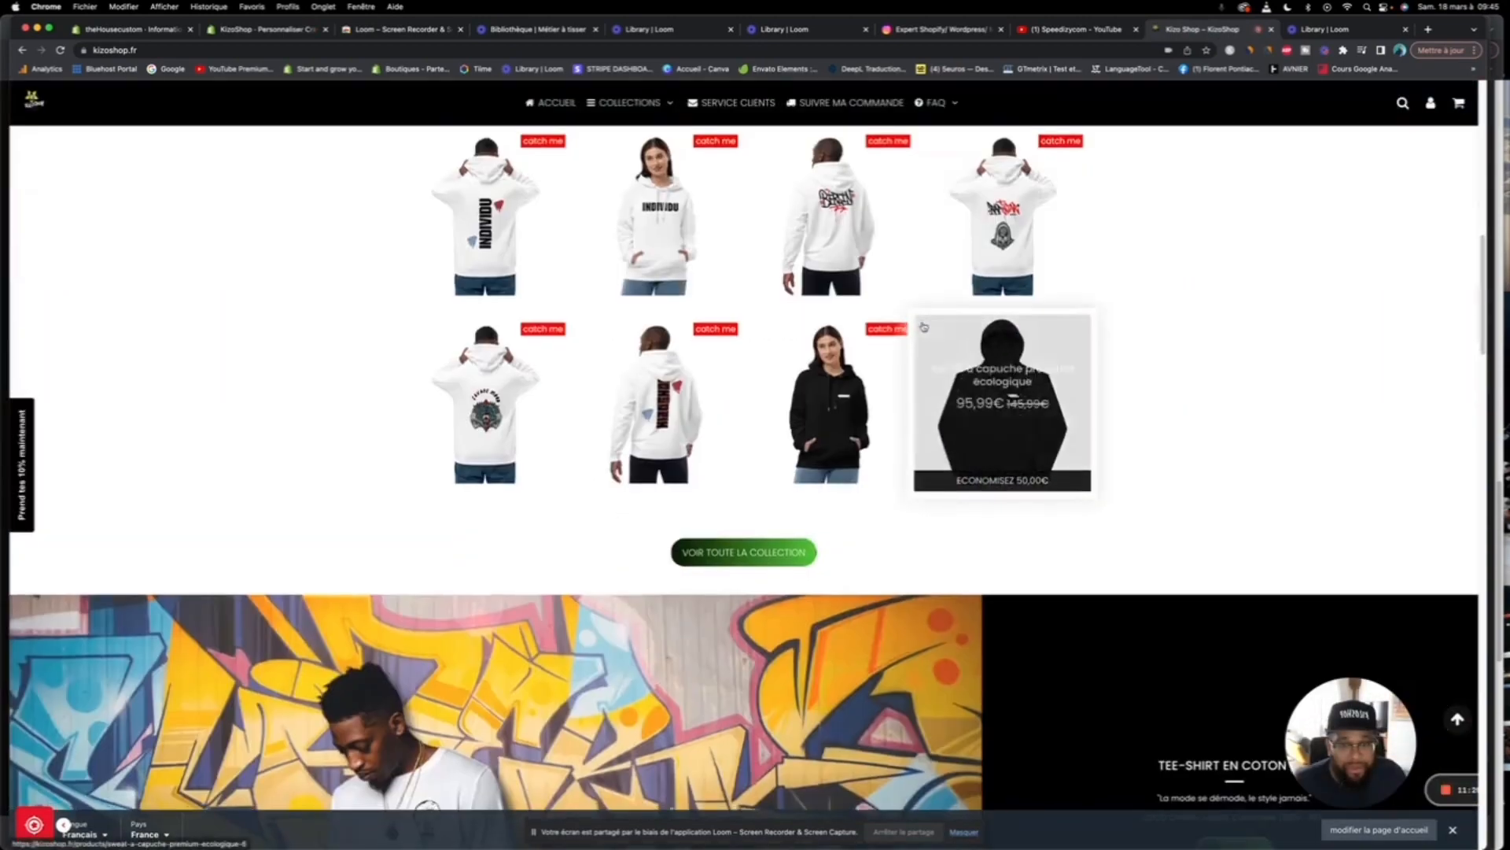
scroll(922, 316, "down", 15)
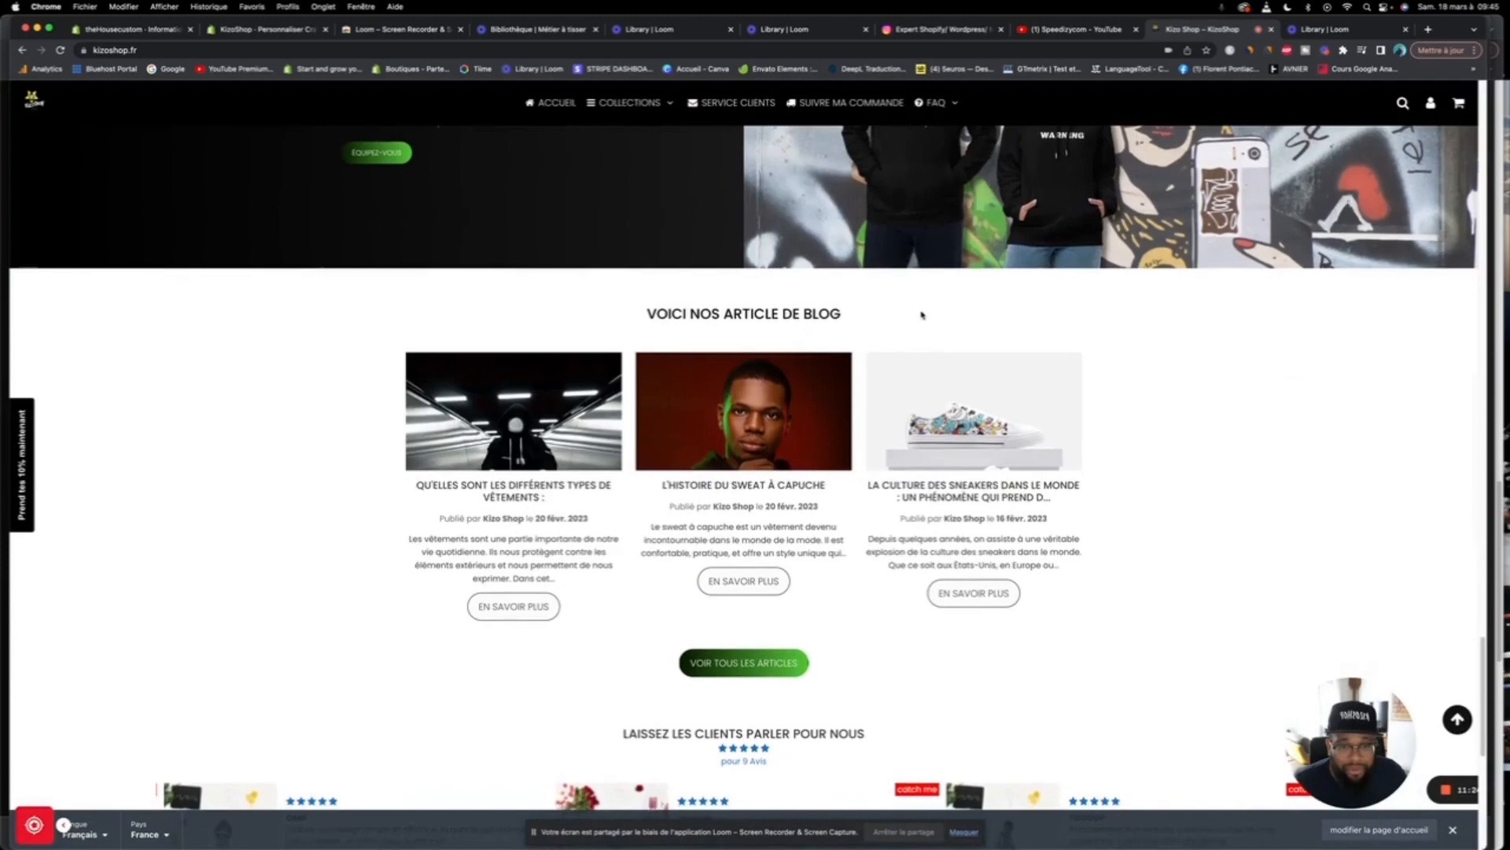
scroll(922, 316, "up", 5)
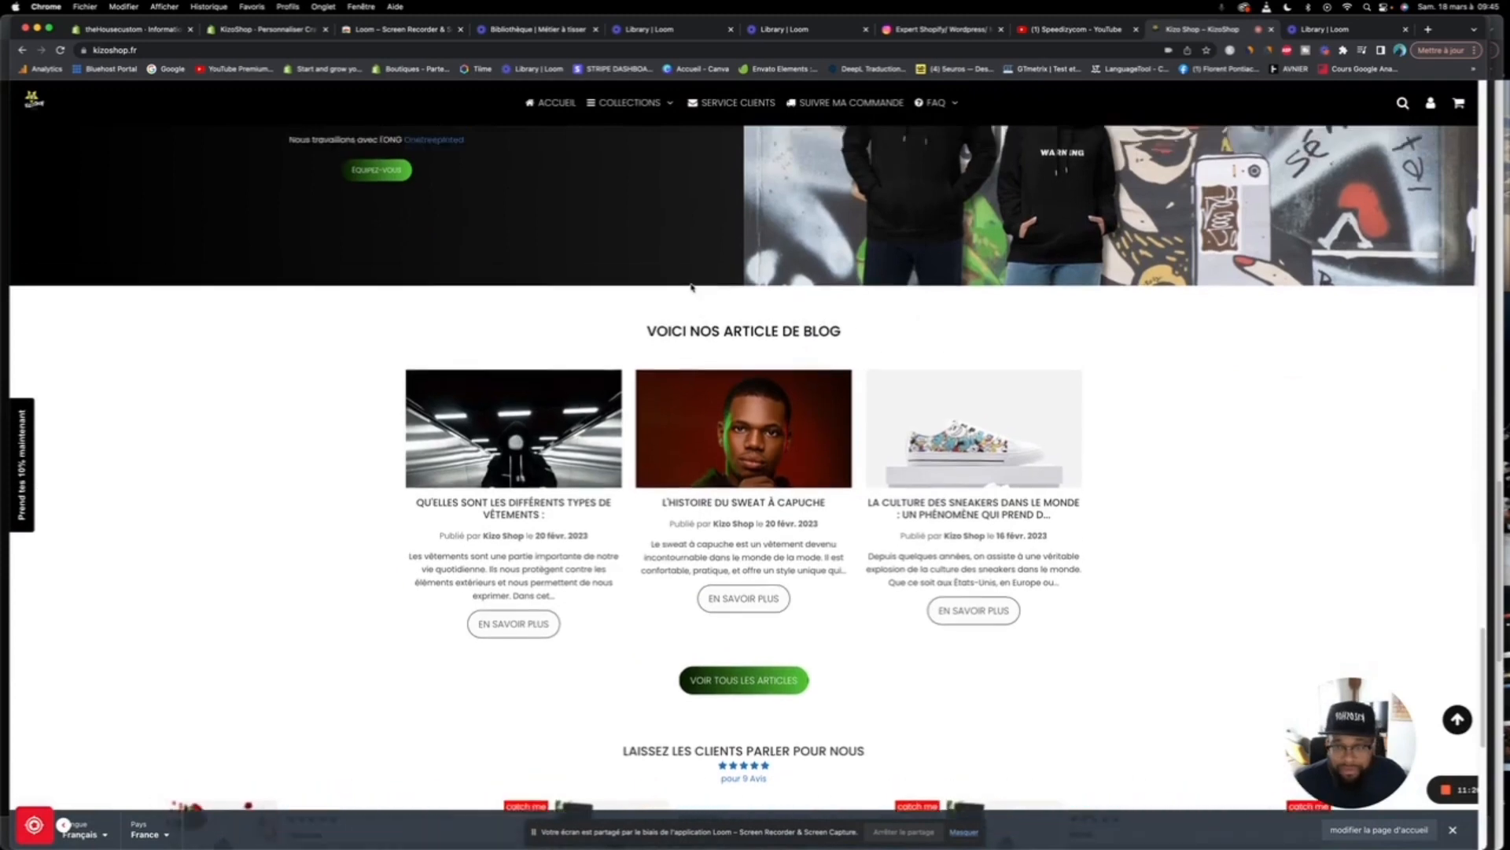
Step: Return to the theme editor and replace the Texte enrichi title with "Faites de nos designs votre design"
left_click(259, 29)
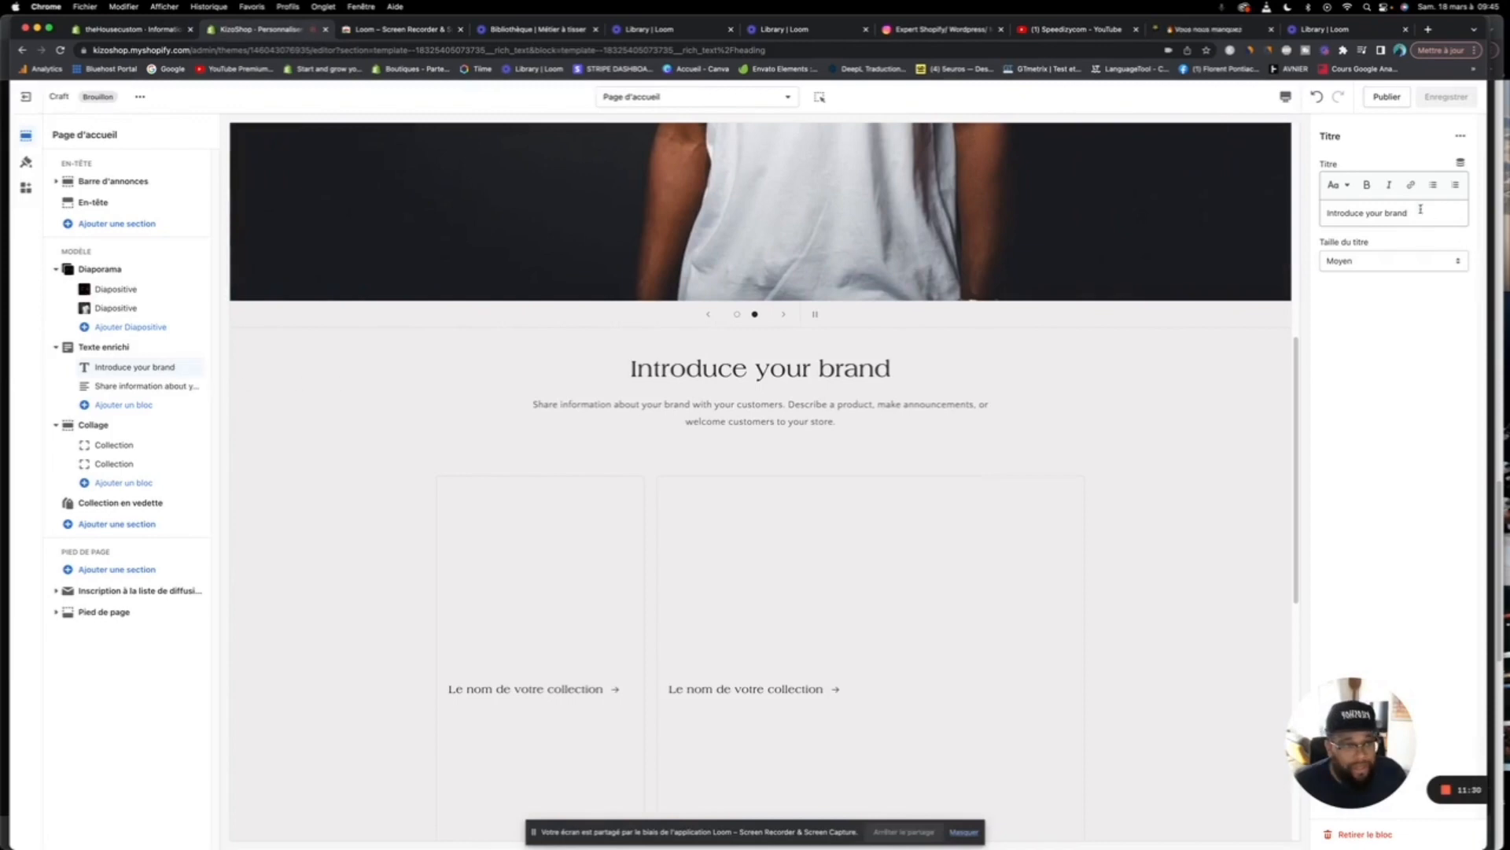
left_click(1422, 209)
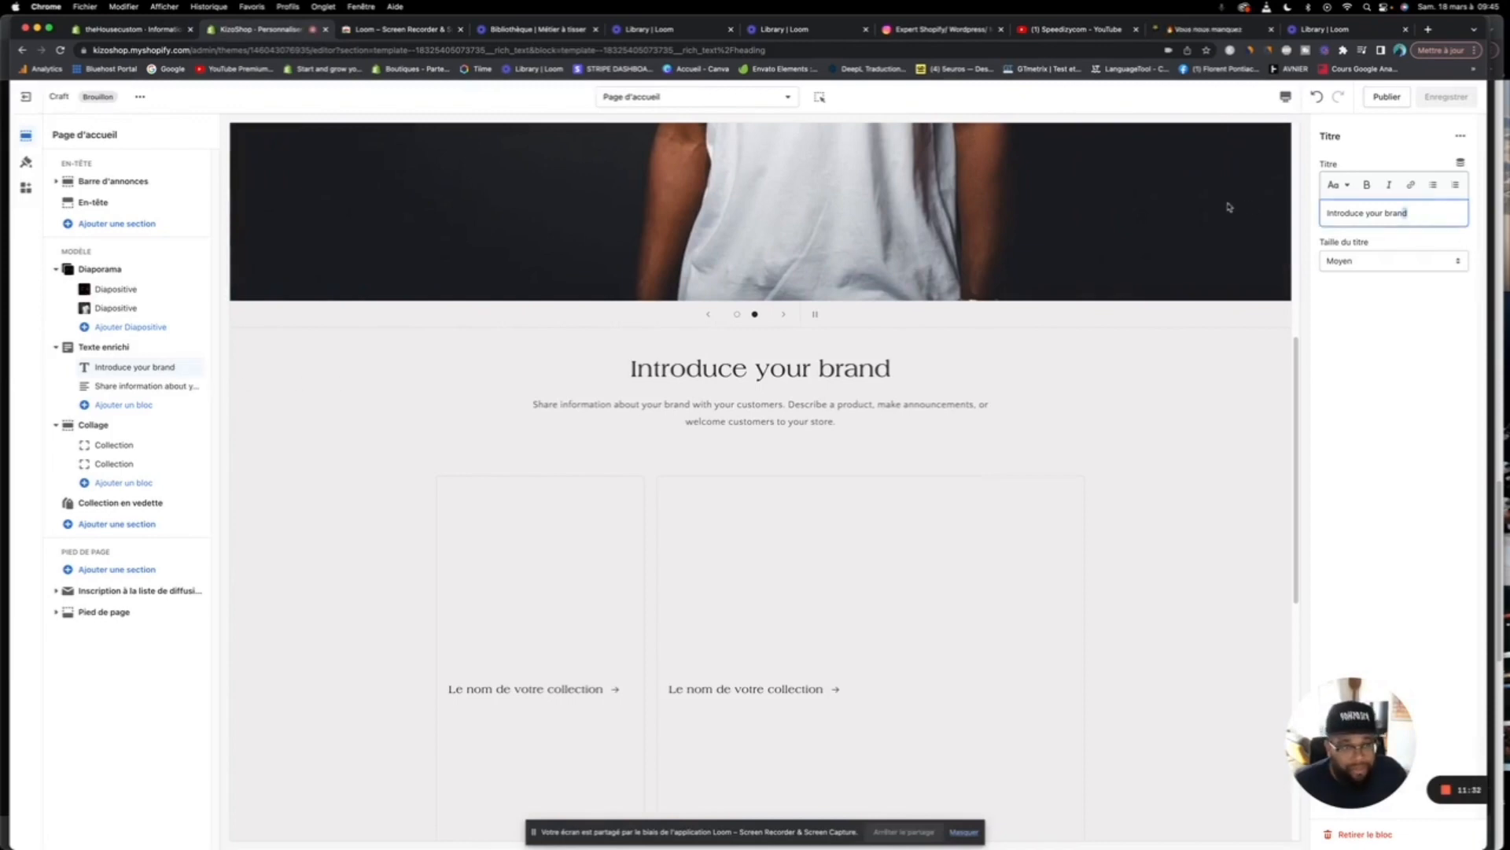
left_click_drag(1443, 216, 1343, 216)
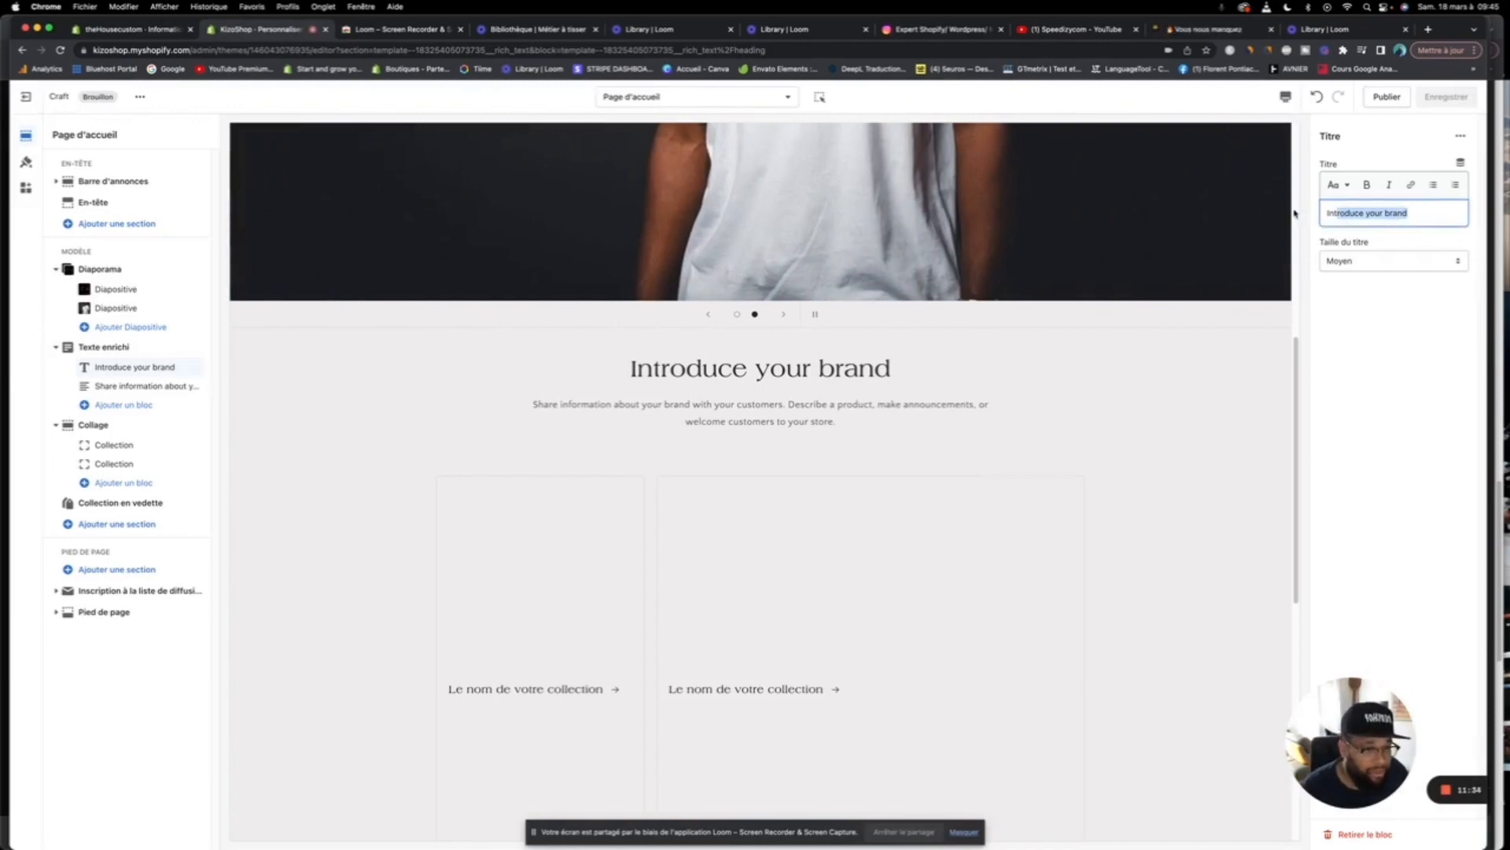
key("BackSpace")
key("BackSpace")
key("BackSpace")
key("BackSpace")
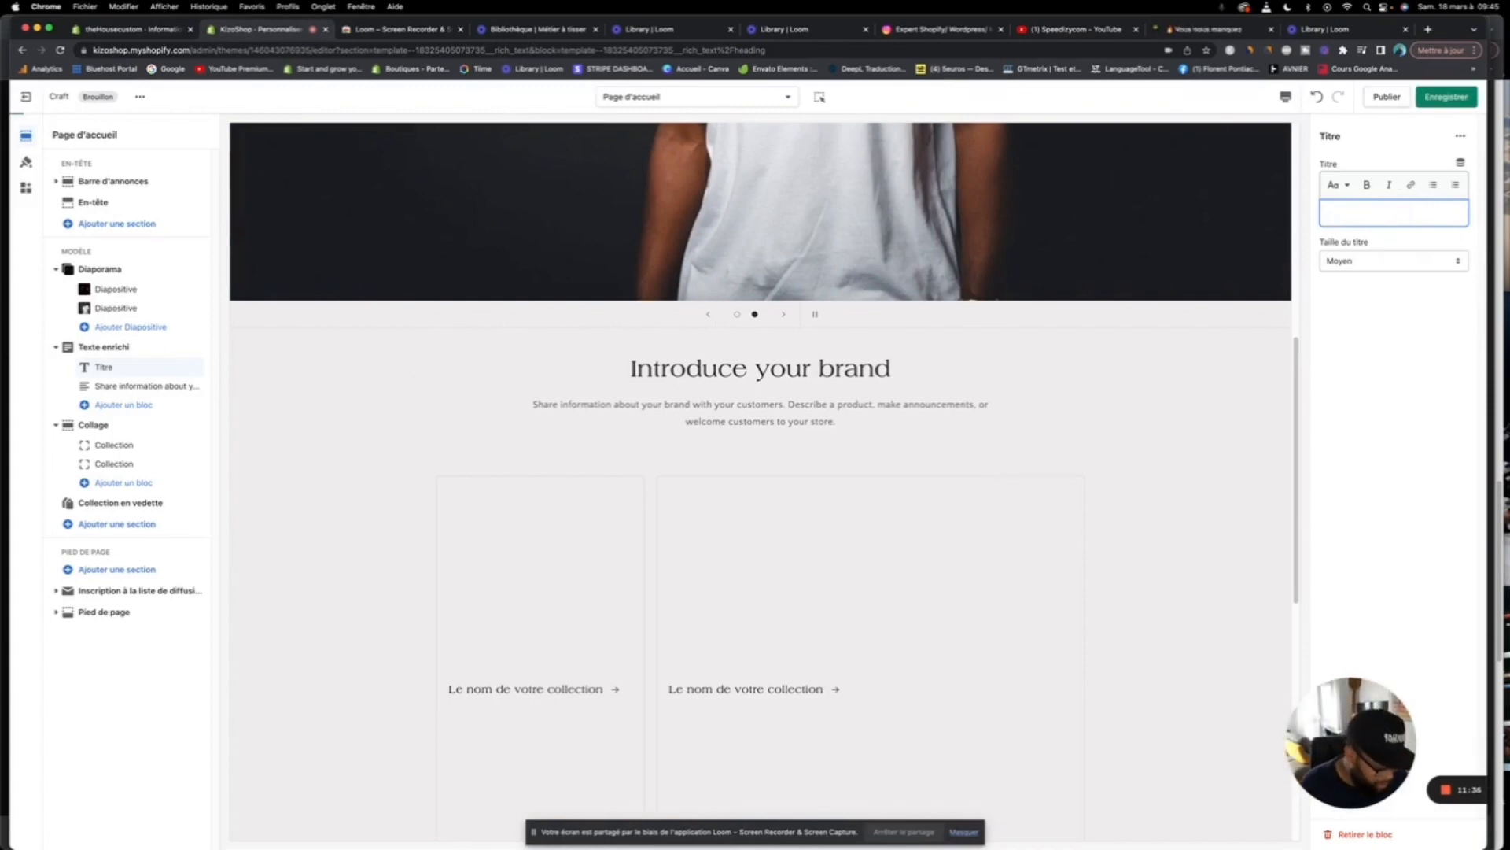
type("Fait")
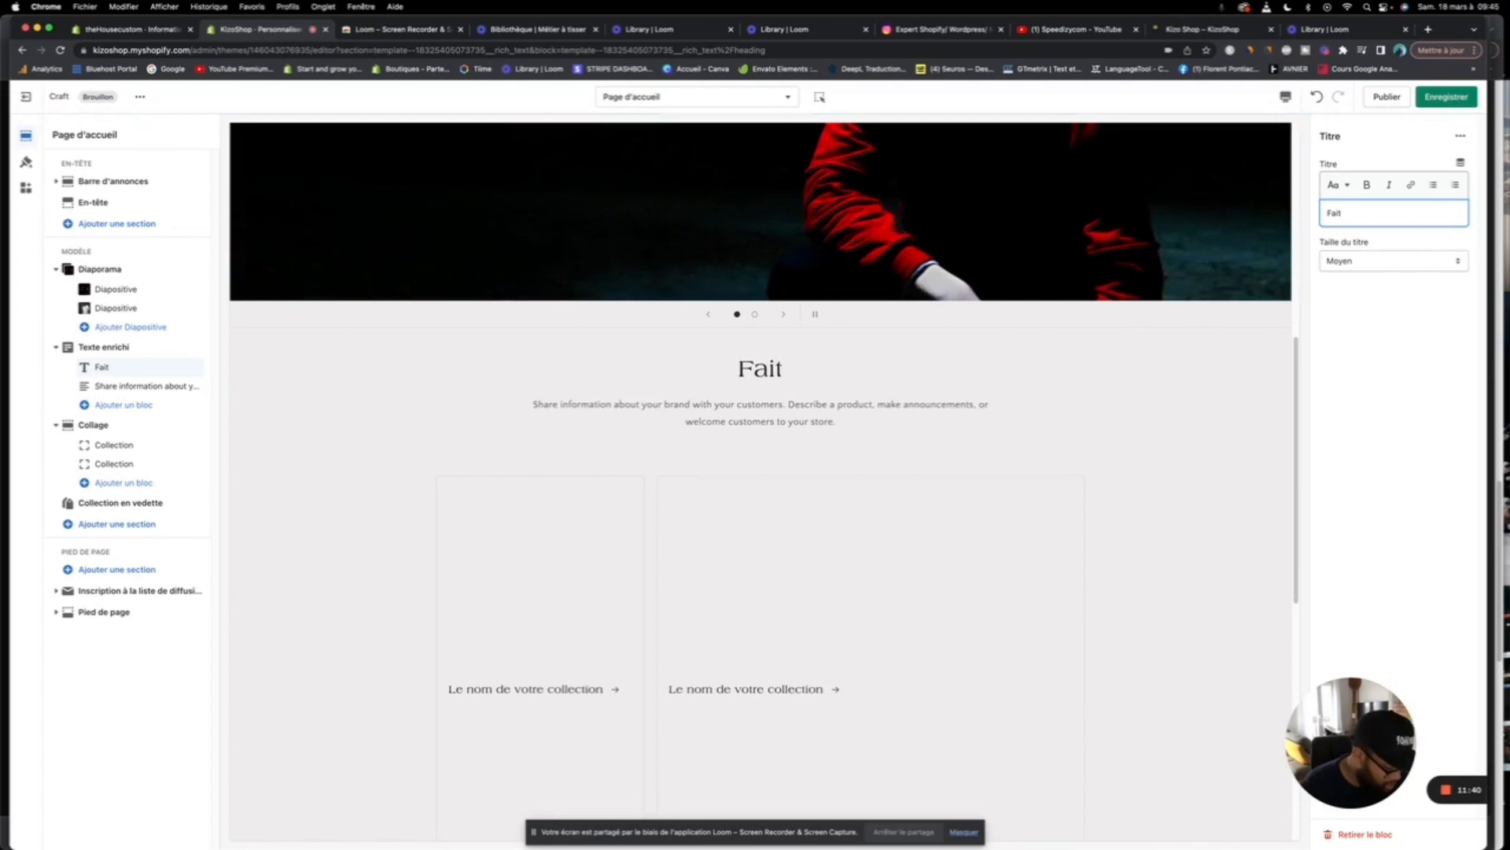
type(" de n")
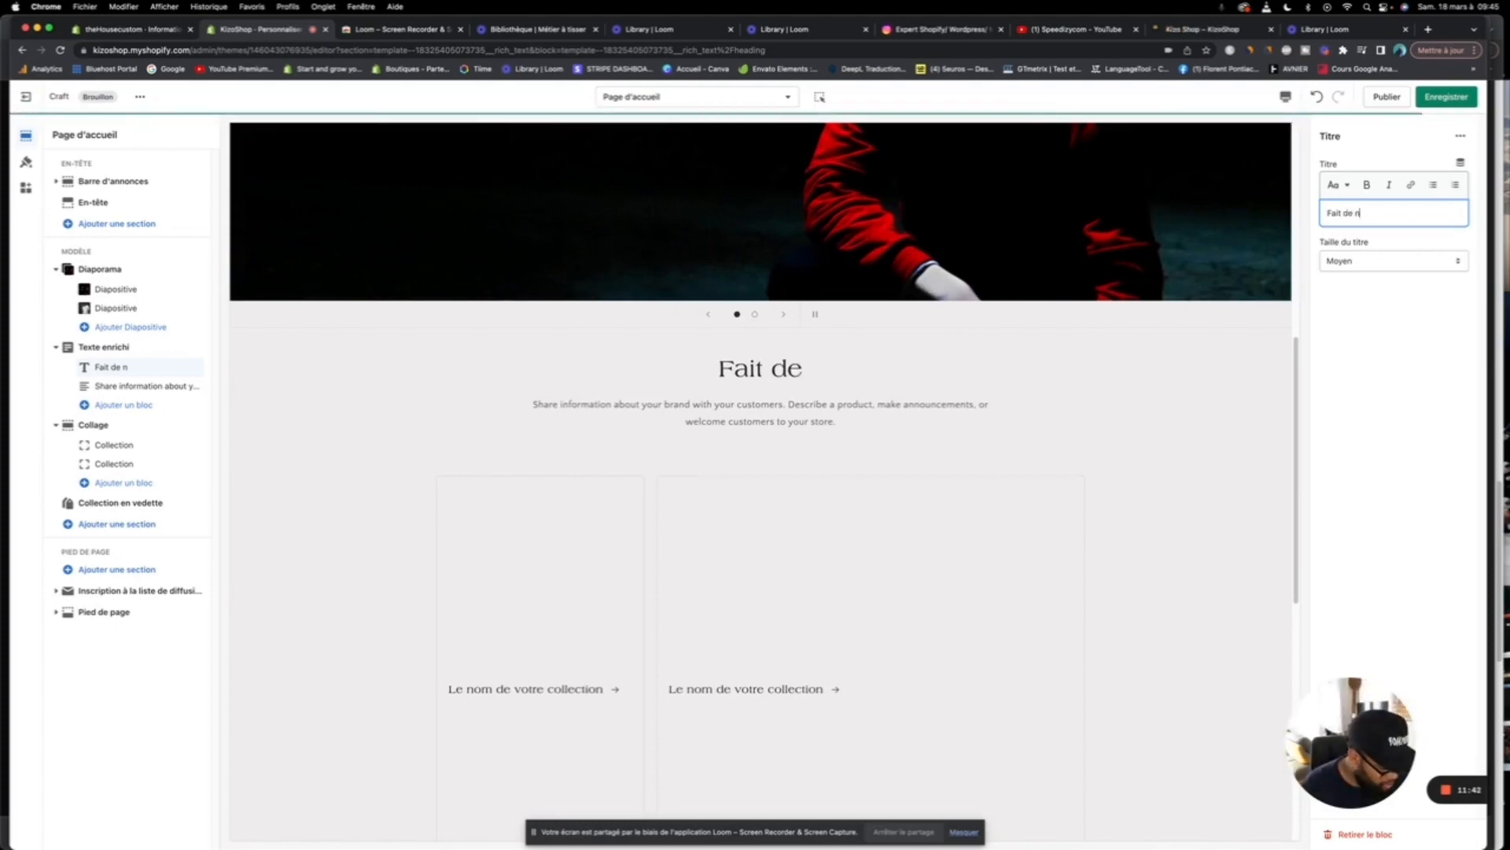
type("os design")
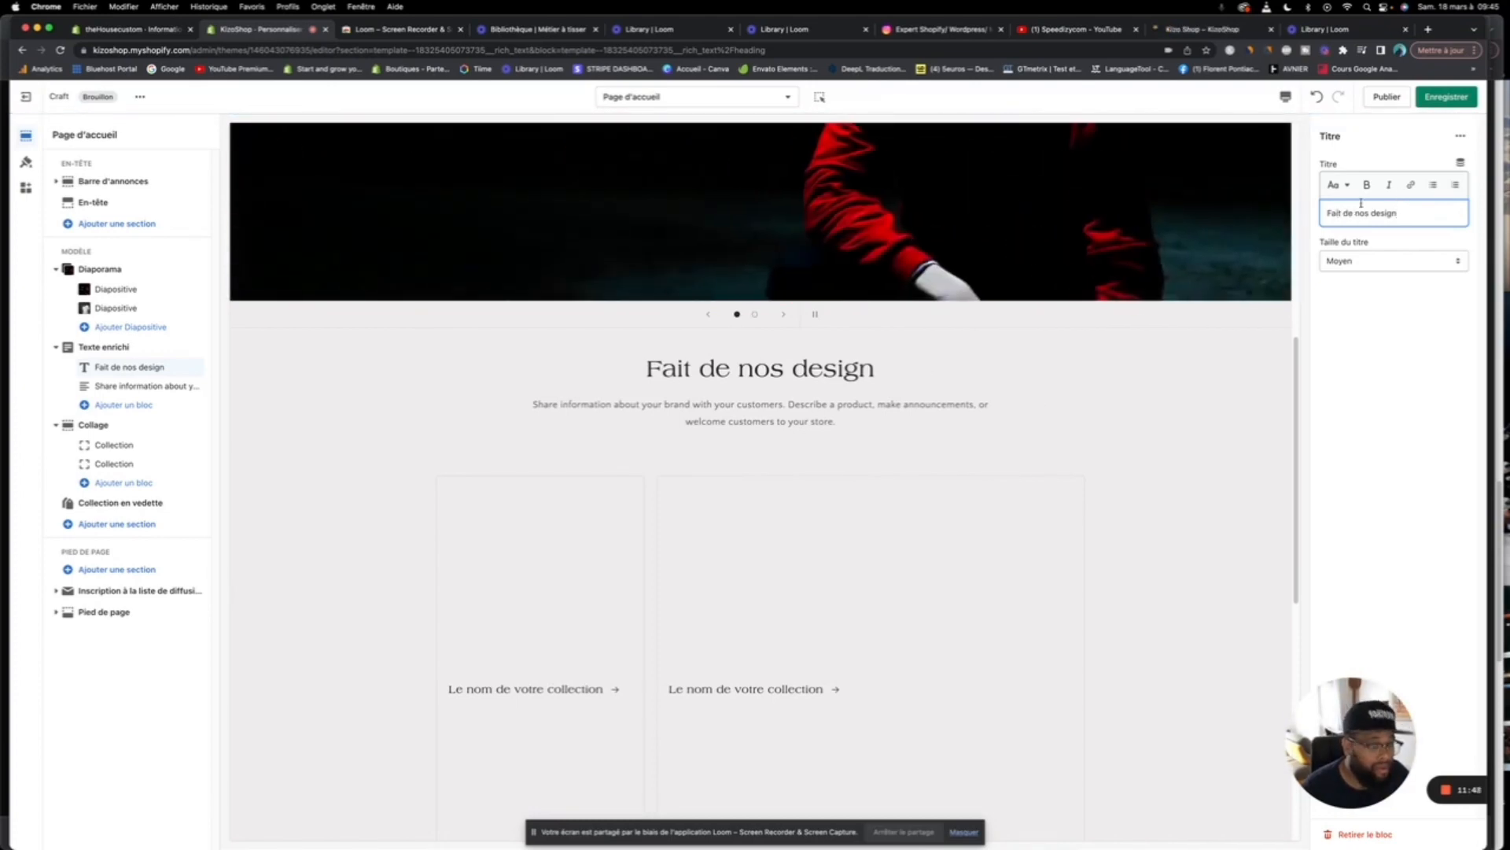
type("esign")
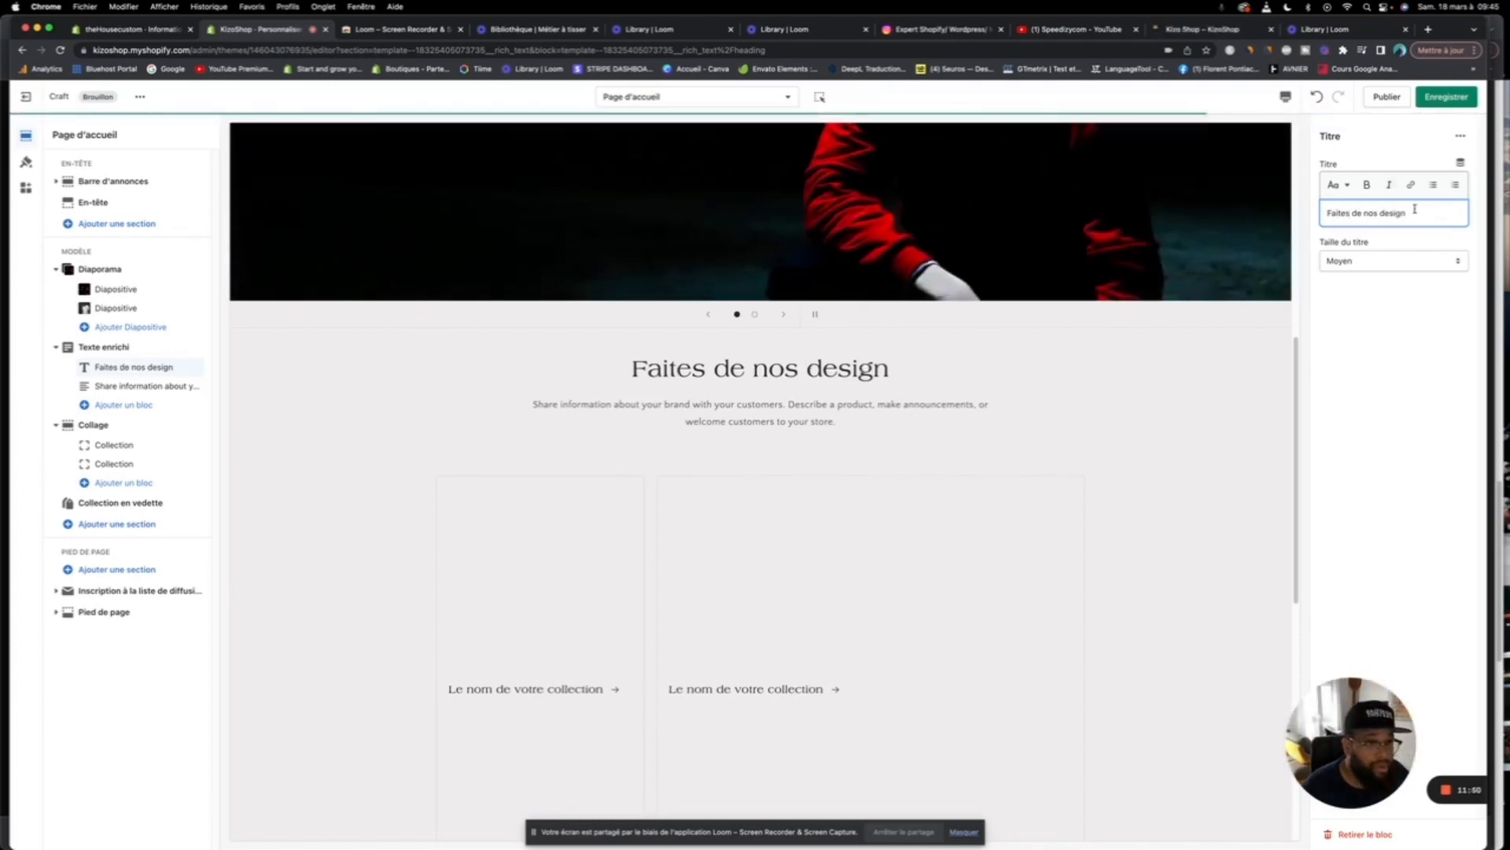
type("s v")
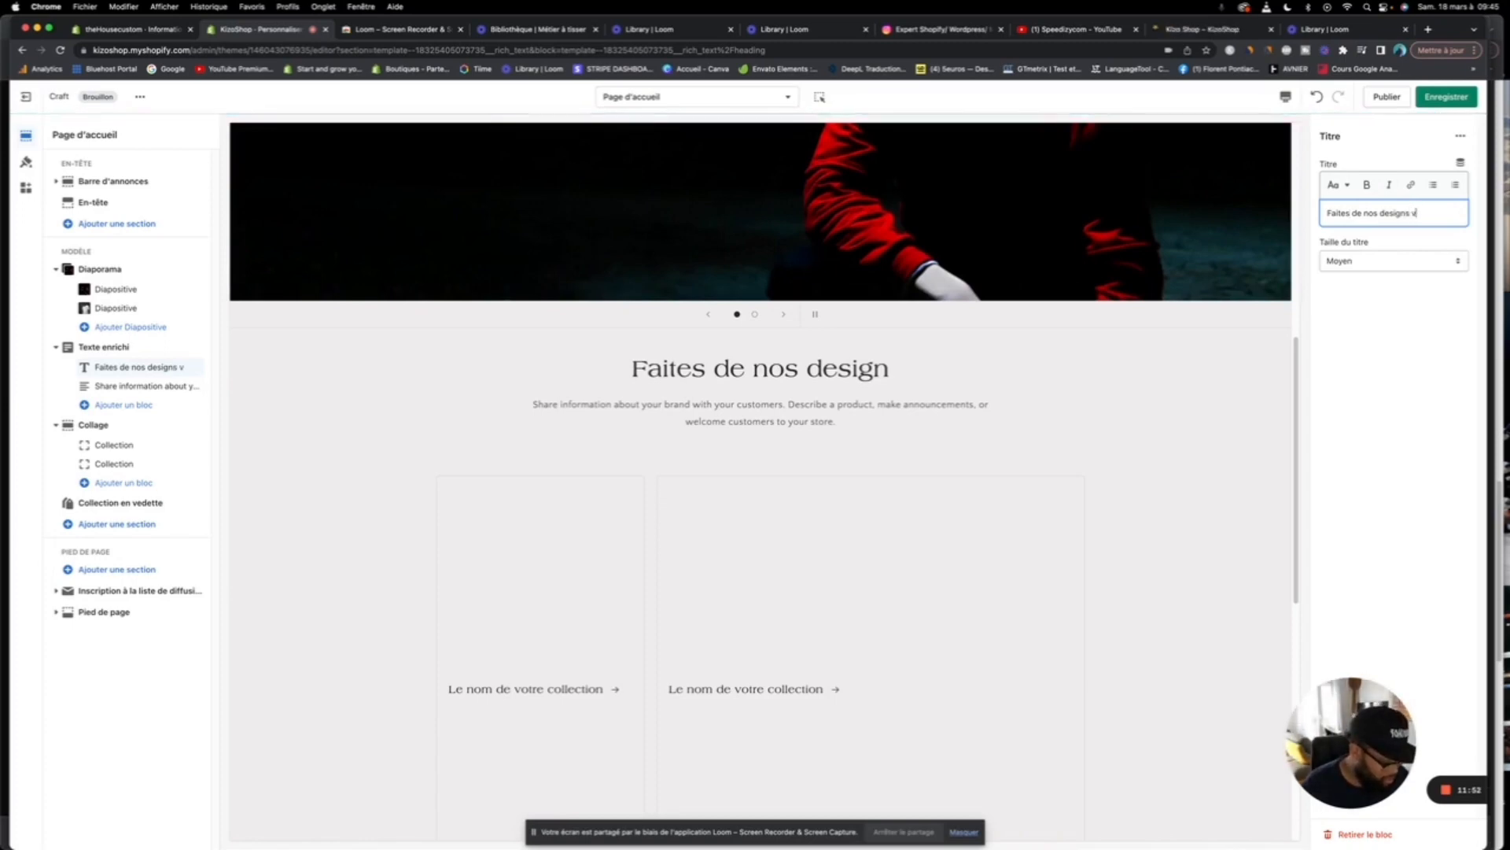
type("otre des")
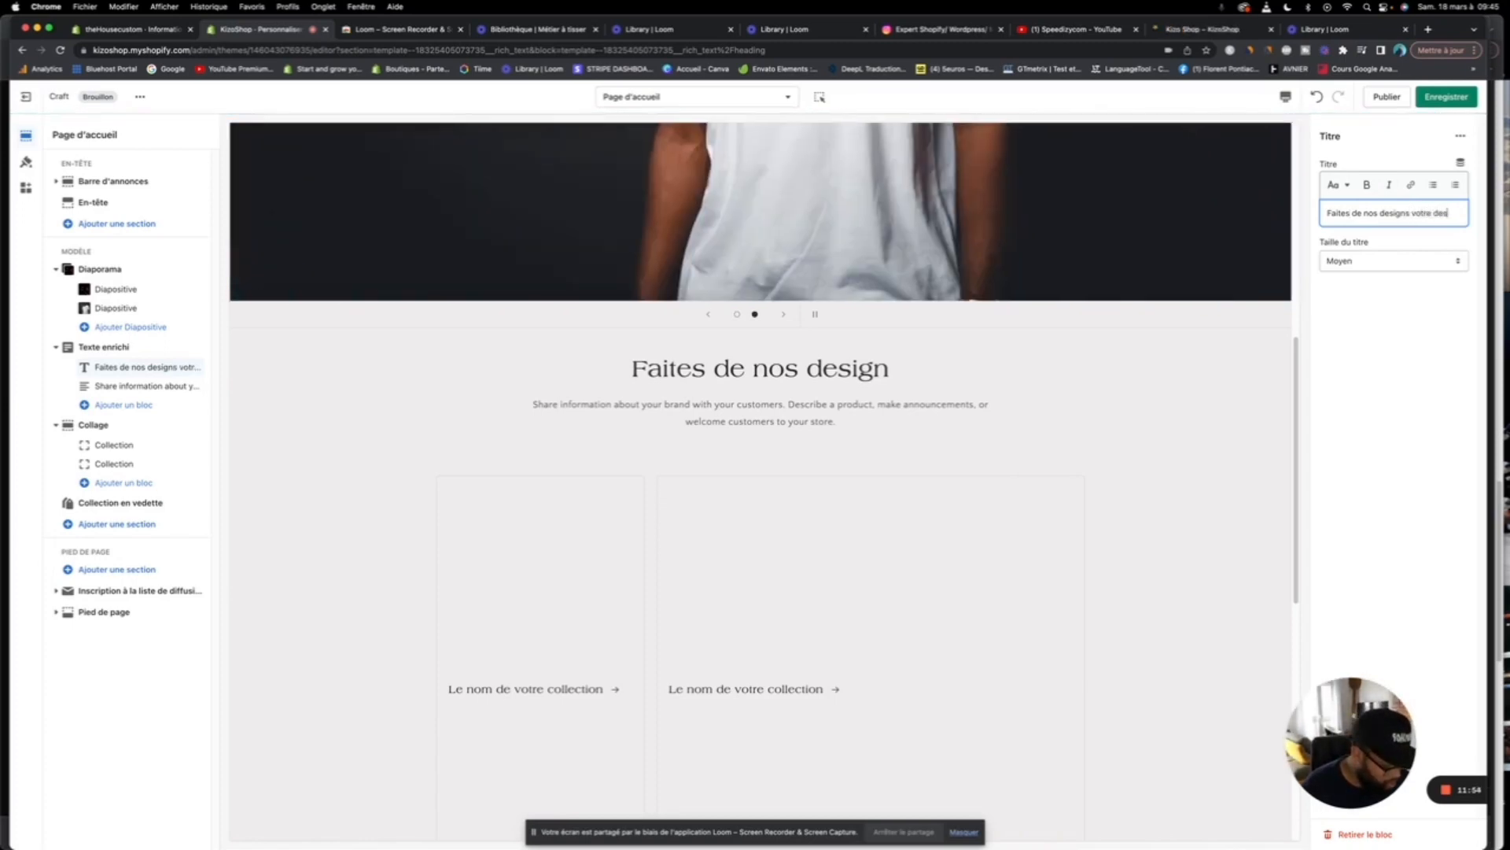
type("ign")
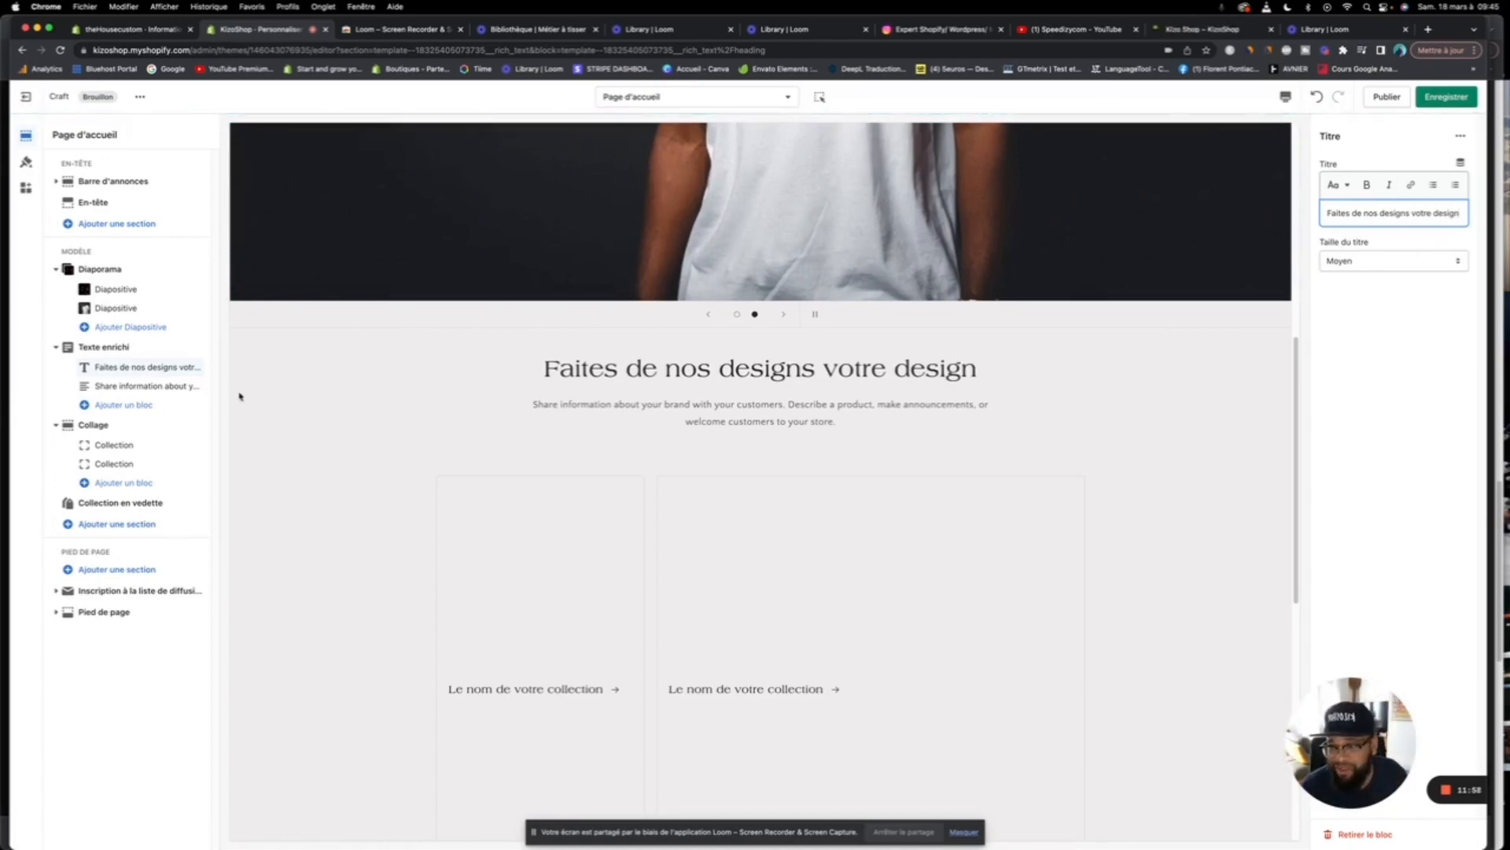
Step: Select the whole placeholder description in the Texte enrichi text block, and find a quote to reuse on the live Kizo Shop home page
left_click(147, 391)
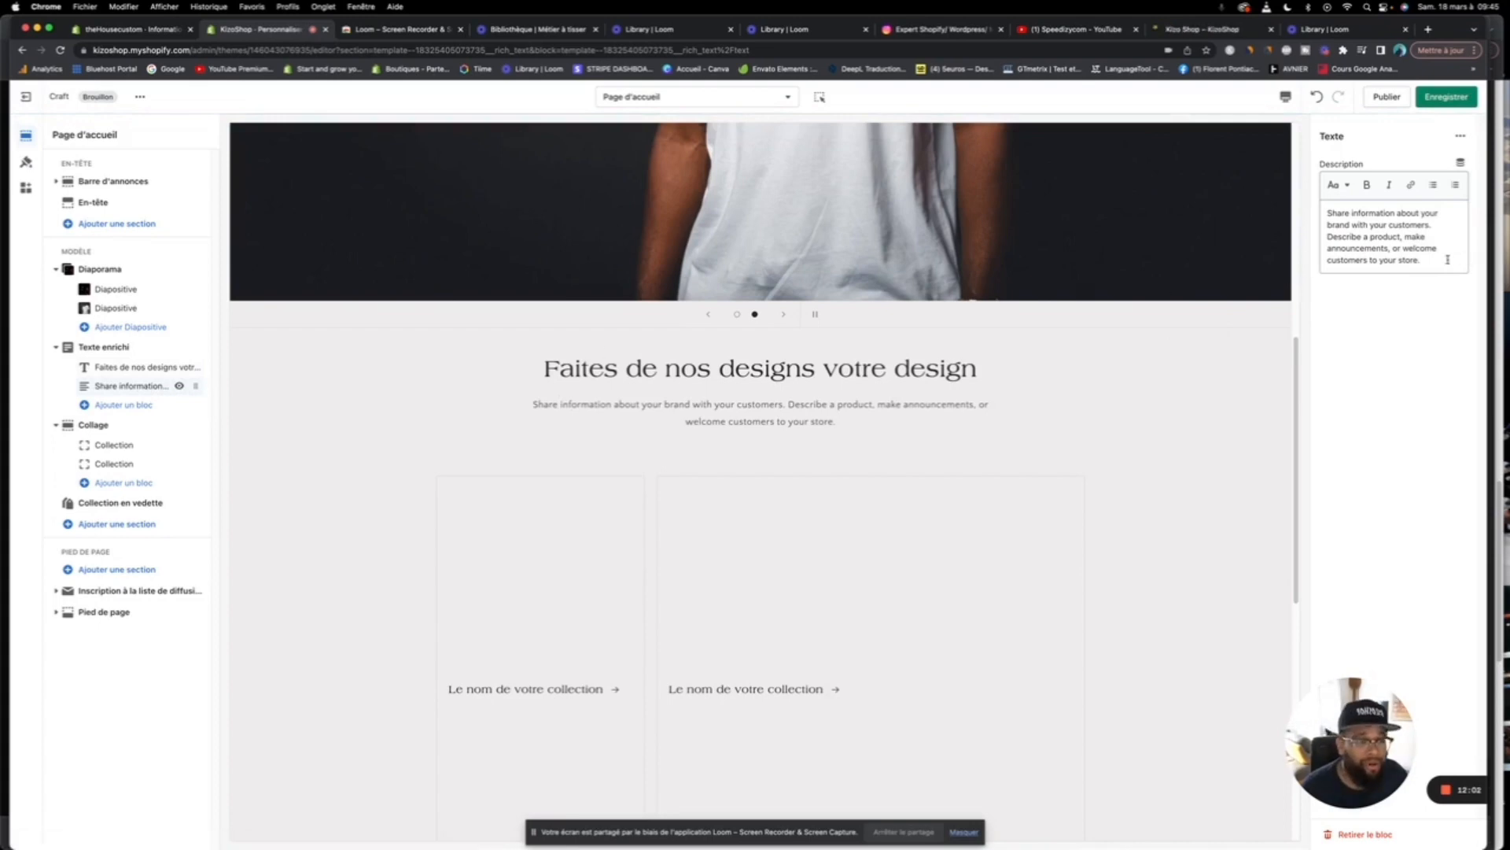
left_click_drag(1448, 259, 1317, 214)
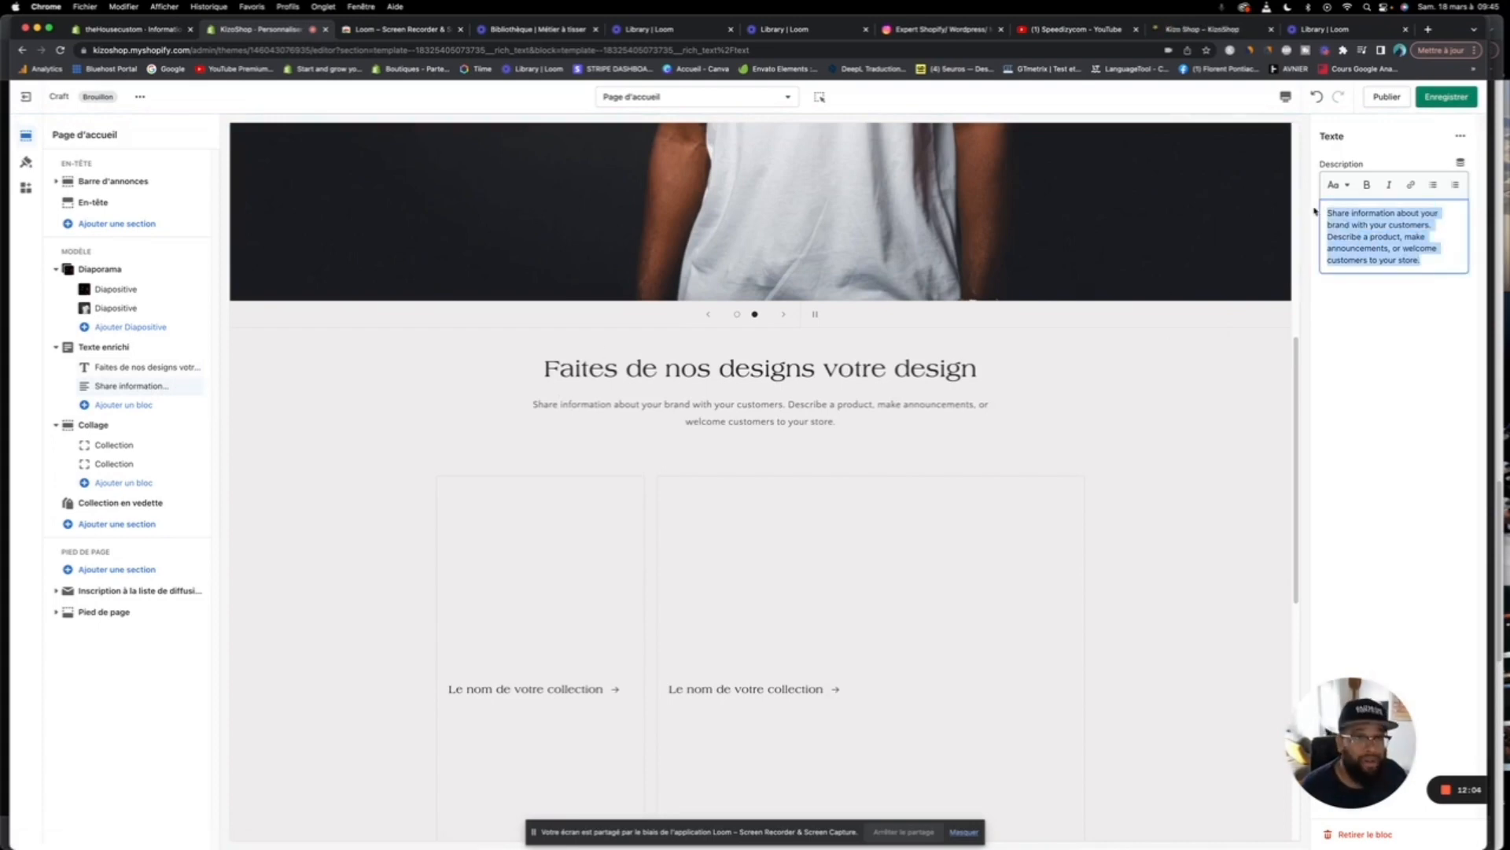
left_click(1212, 30)
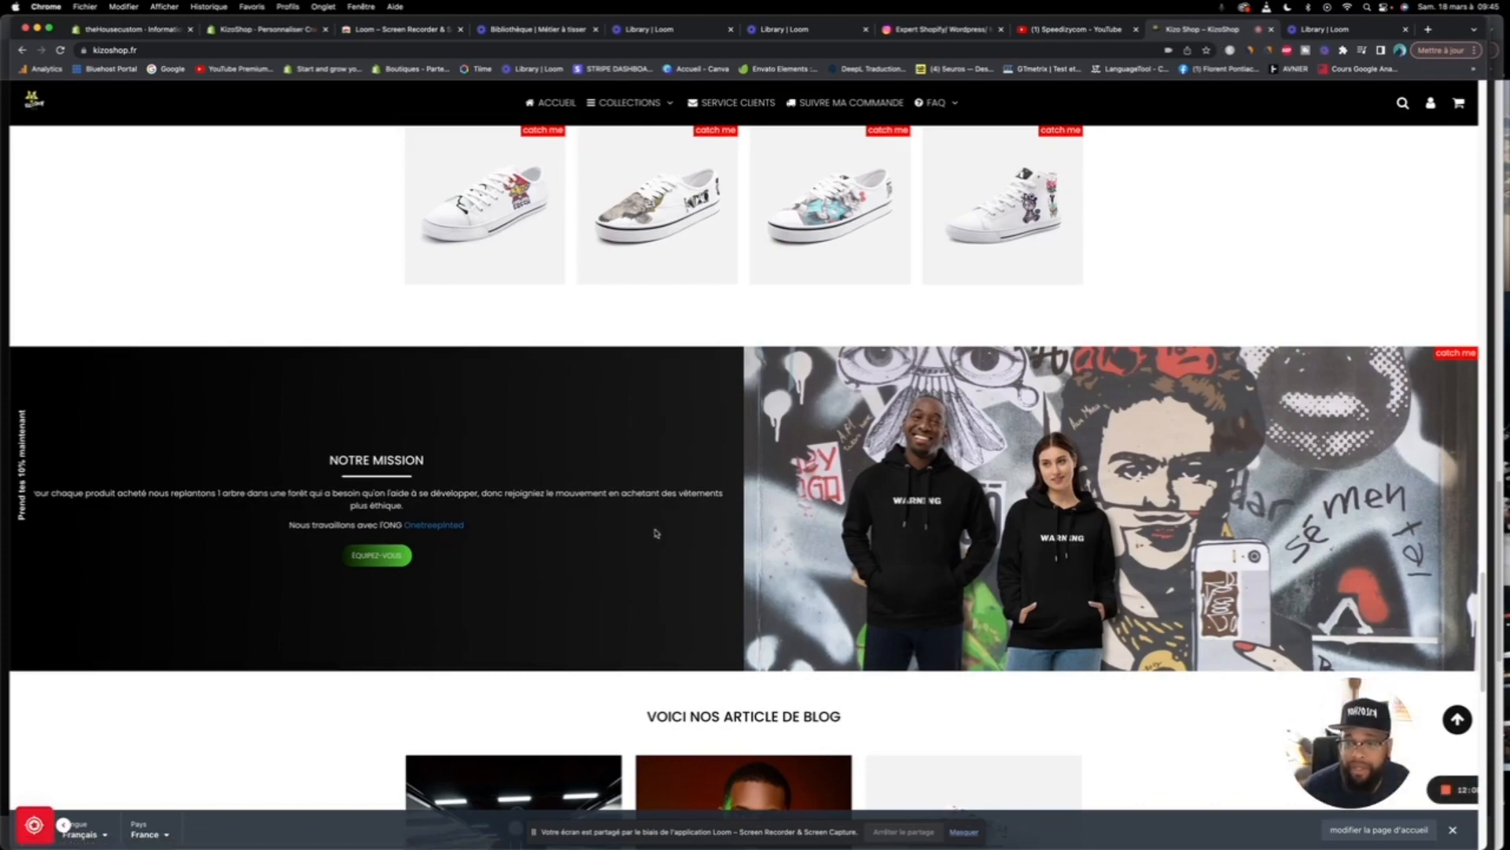
scroll(598, 531, "up", 10)
scroll(680, 521, "down", 3)
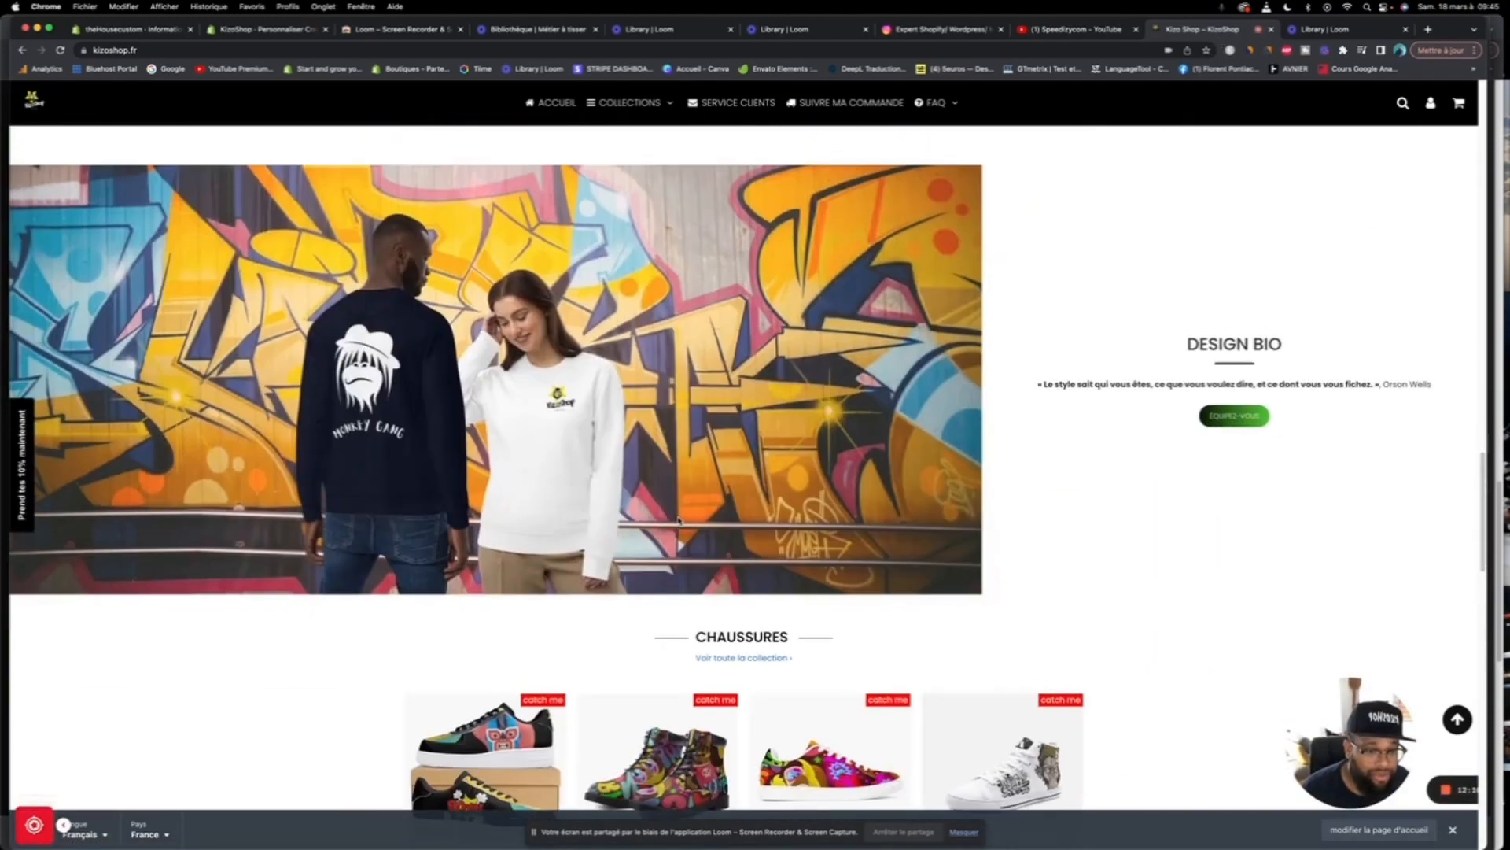
scroll(767, 492, "up", 10)
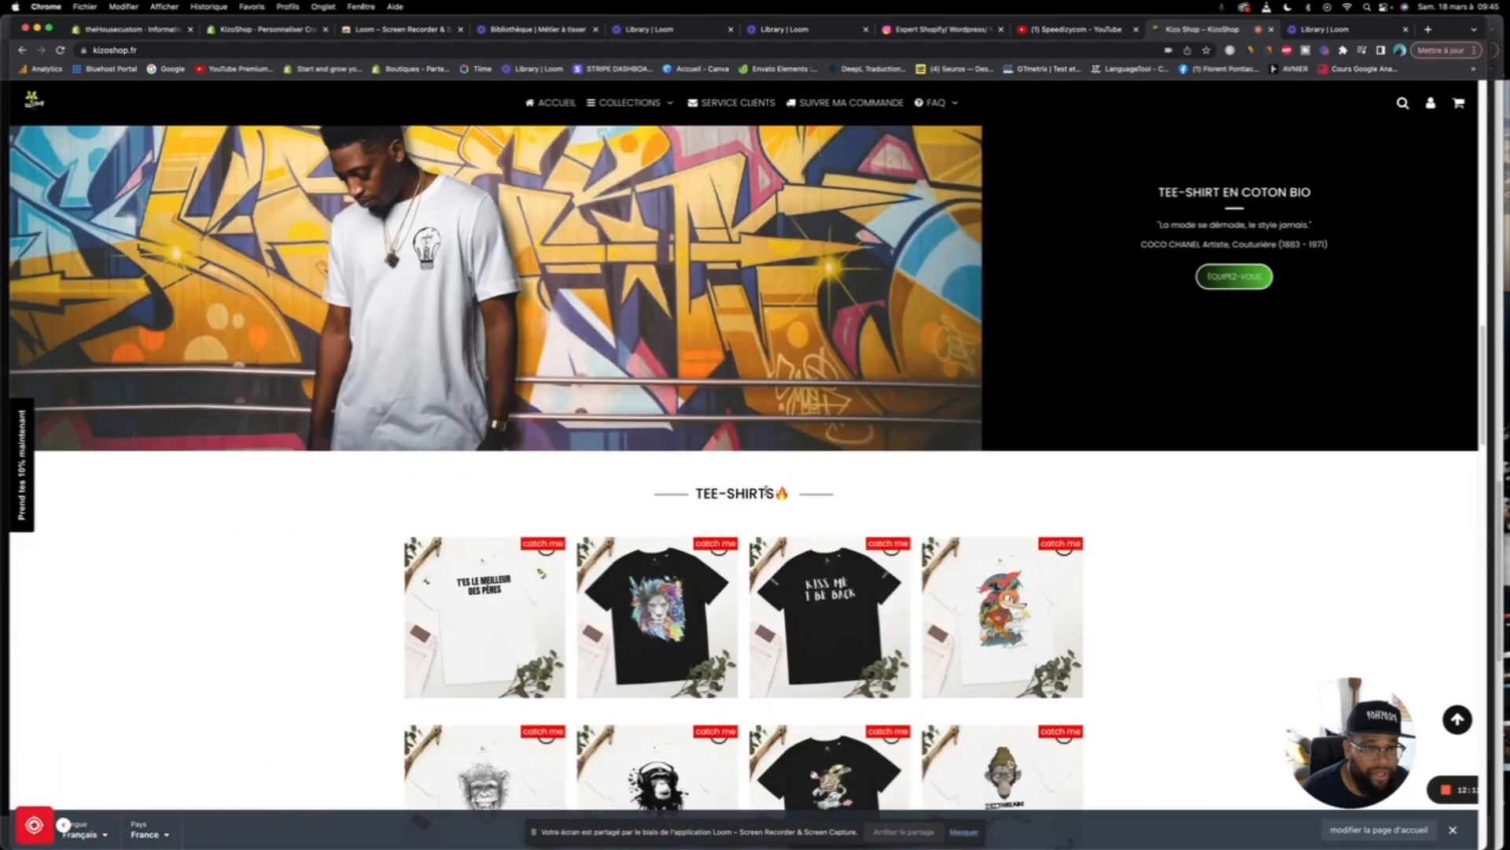
scroll(786, 491, "up", 3)
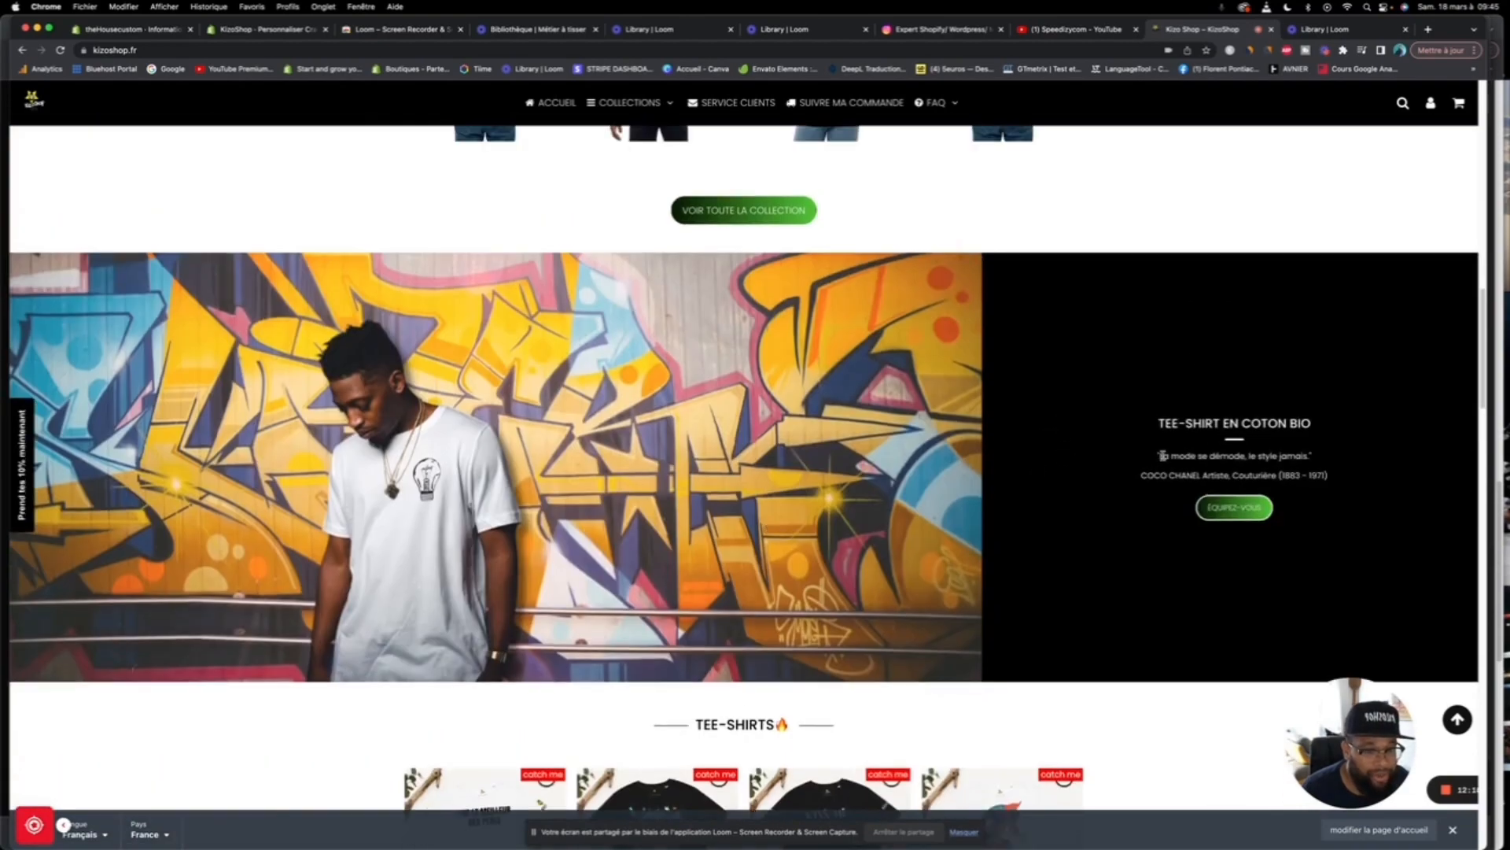
Step: Copy the quote "La mode se démode, le style jamais." with its Coco Chanel attribution from the TEE-SHIRT EN COTON BIO banner, and return to the theme editor
left_click_drag(1174, 456, 1286, 467)
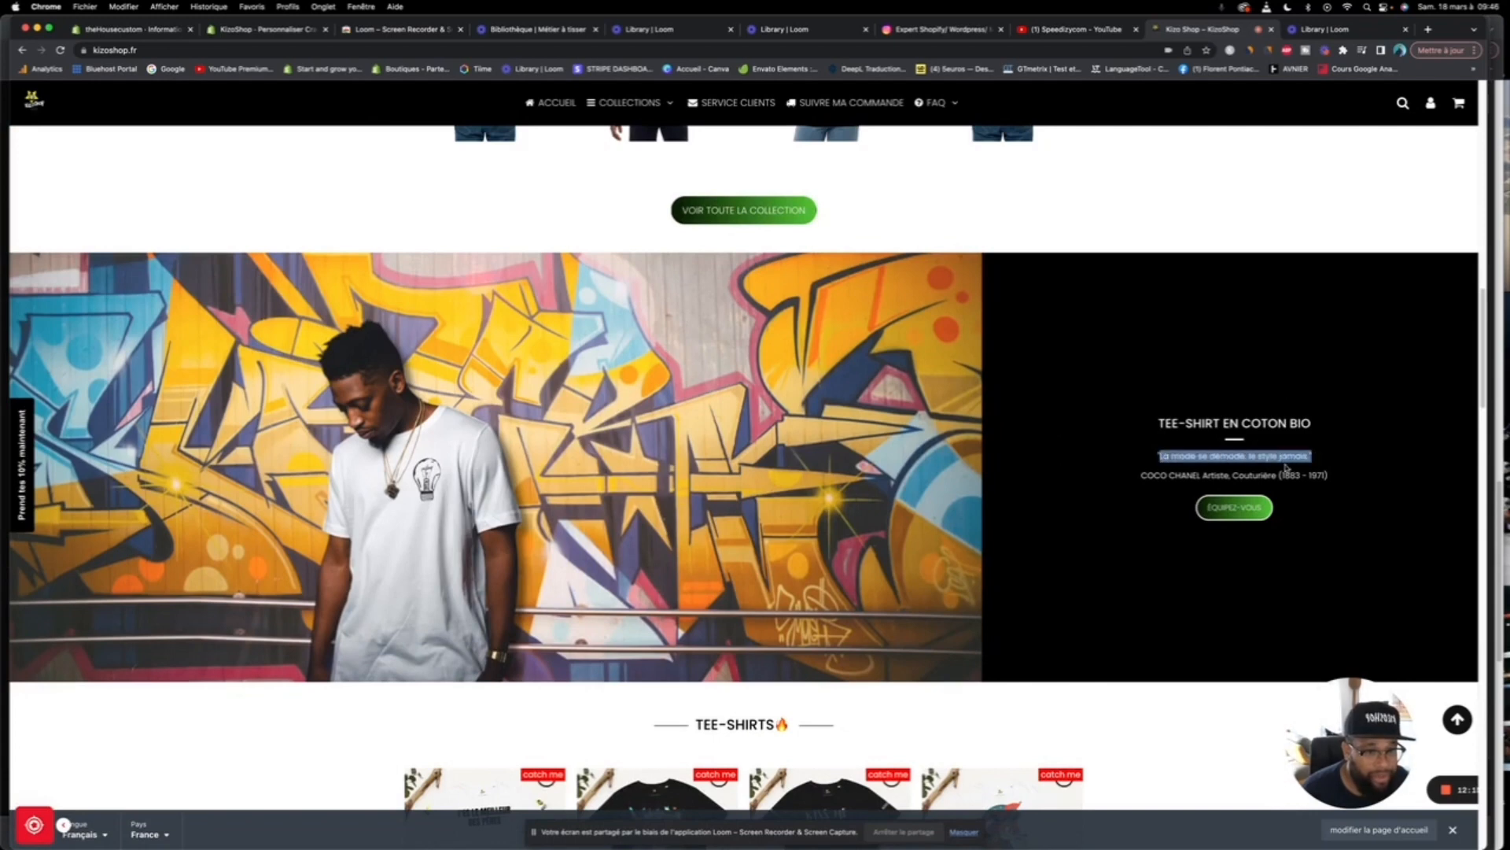
left_click(1141, 458)
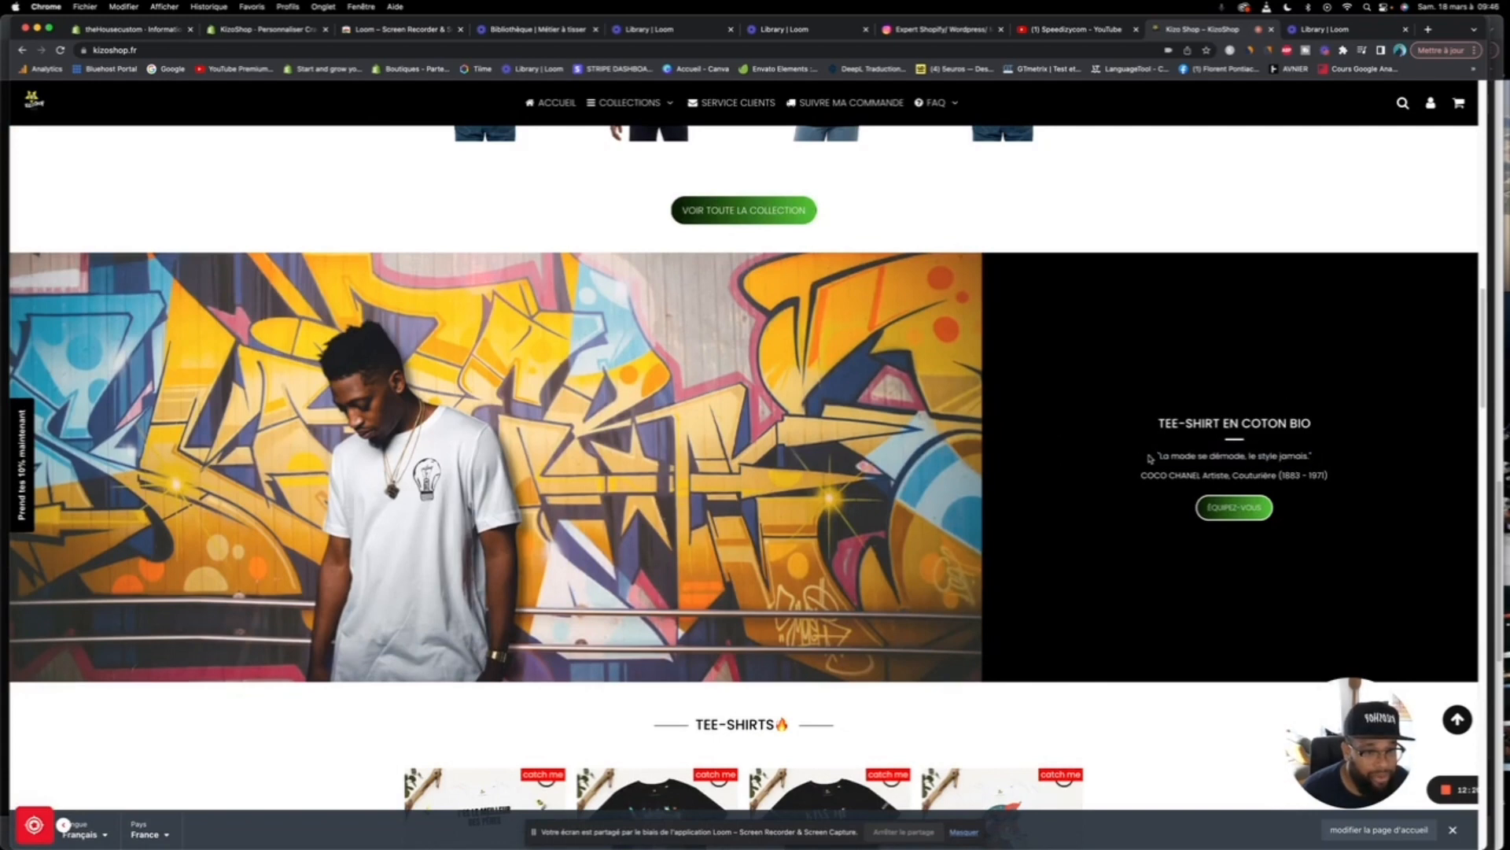
left_click_drag(1150, 458, 1325, 478)
key("super+c")
right_click(1310, 477)
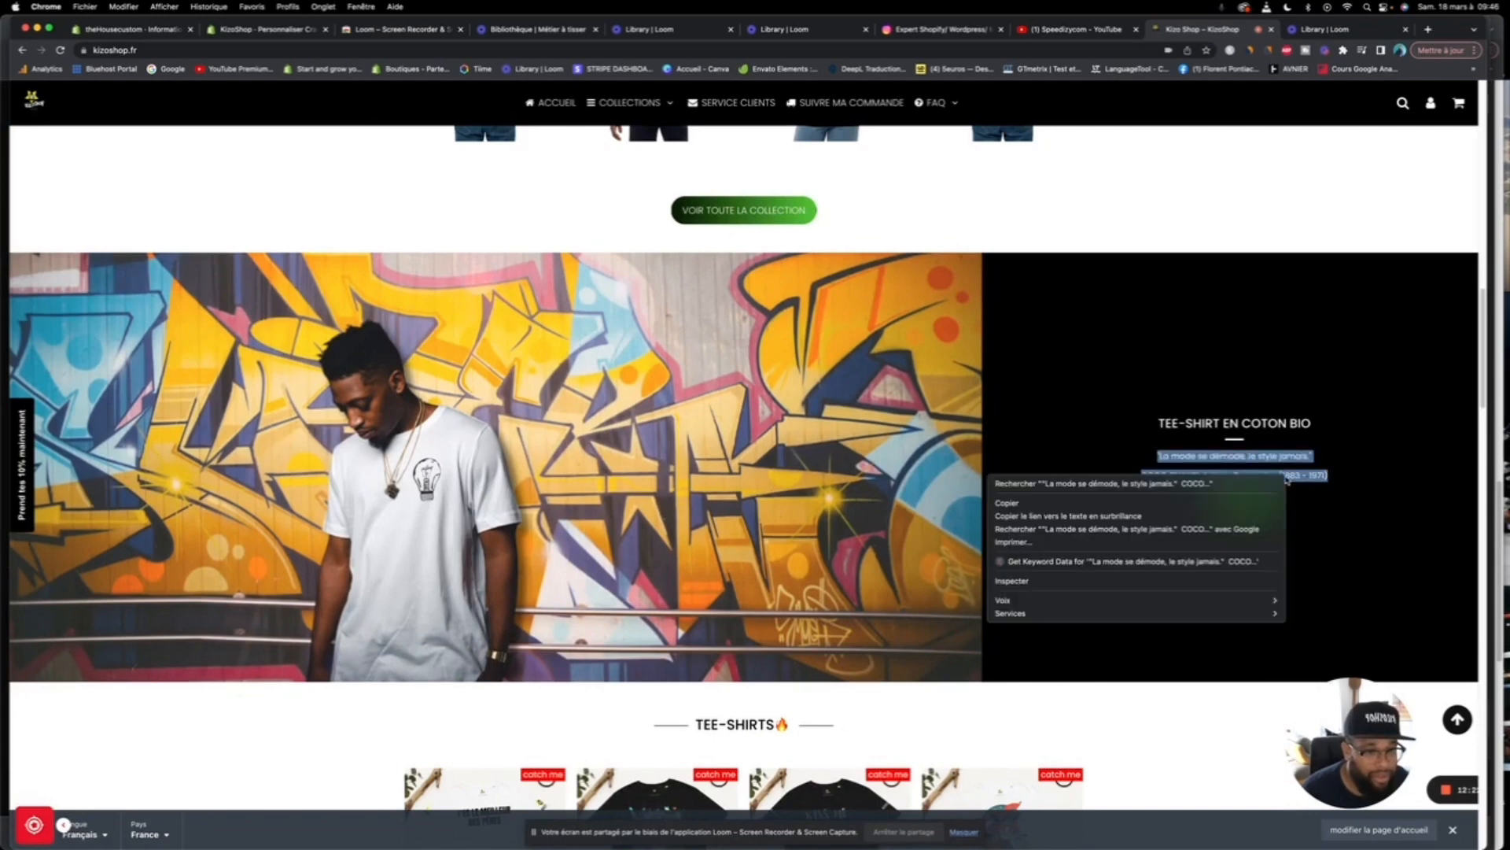
left_click(1210, 502)
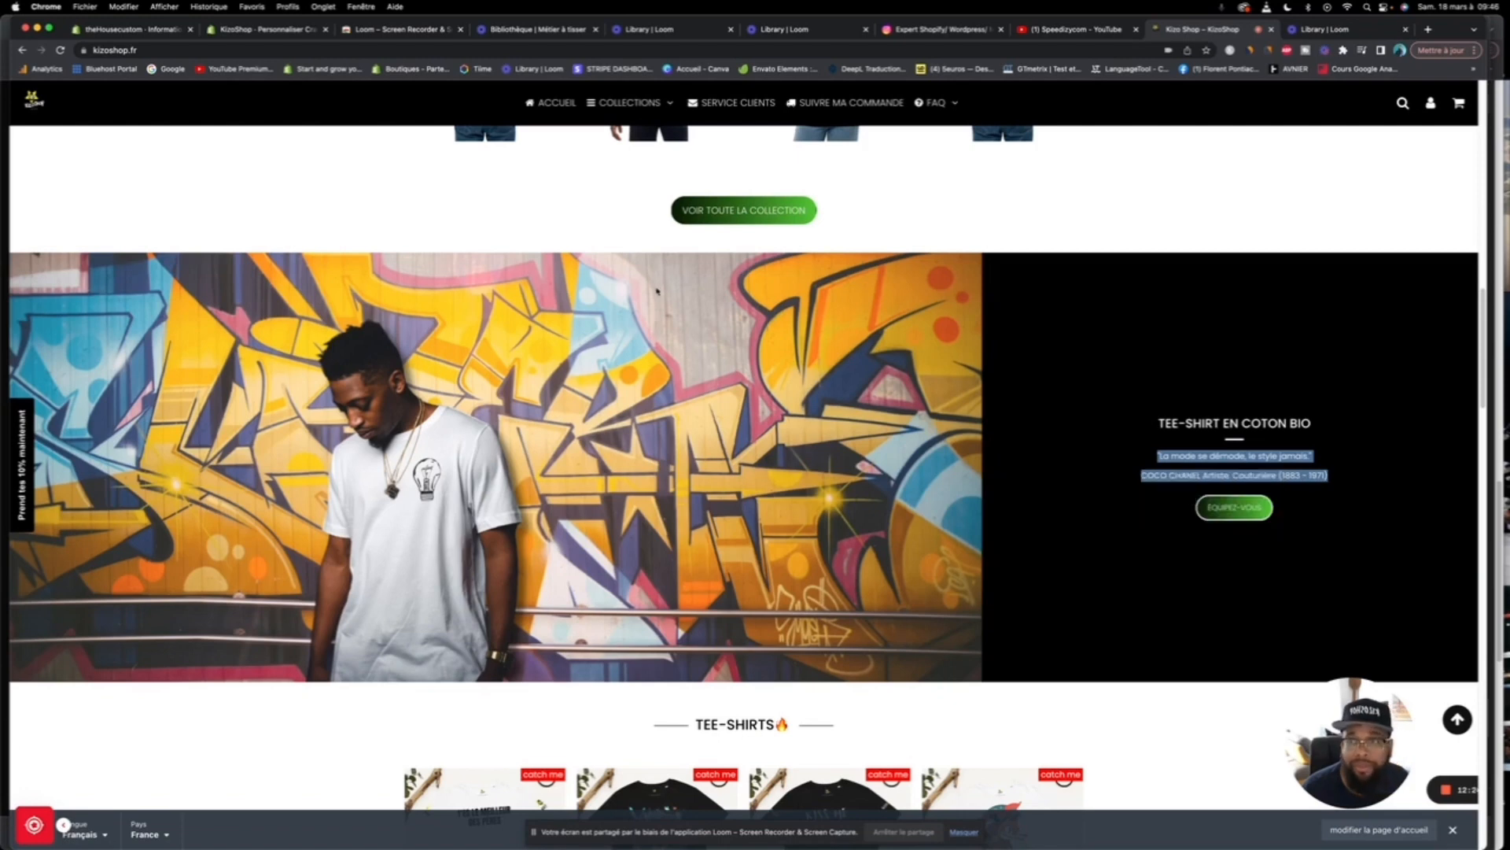
left_click(228, 29)
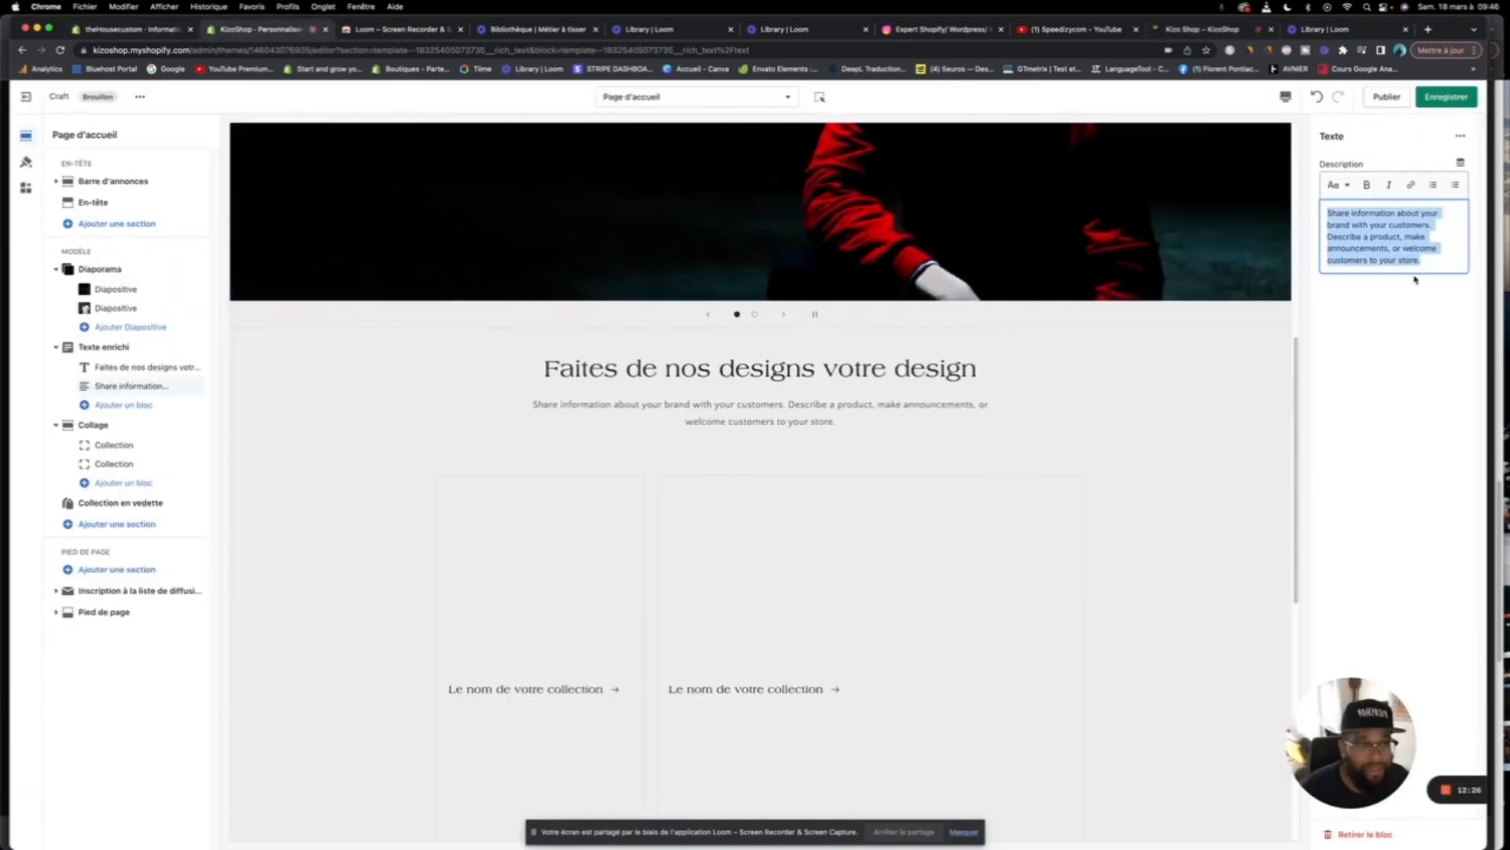
Step: Replace the Texte enrichi description with the copied quote "La mode se démode, le style jamais." and its Coco Chanel attribution, matching the existing style
right_click(1376, 240)
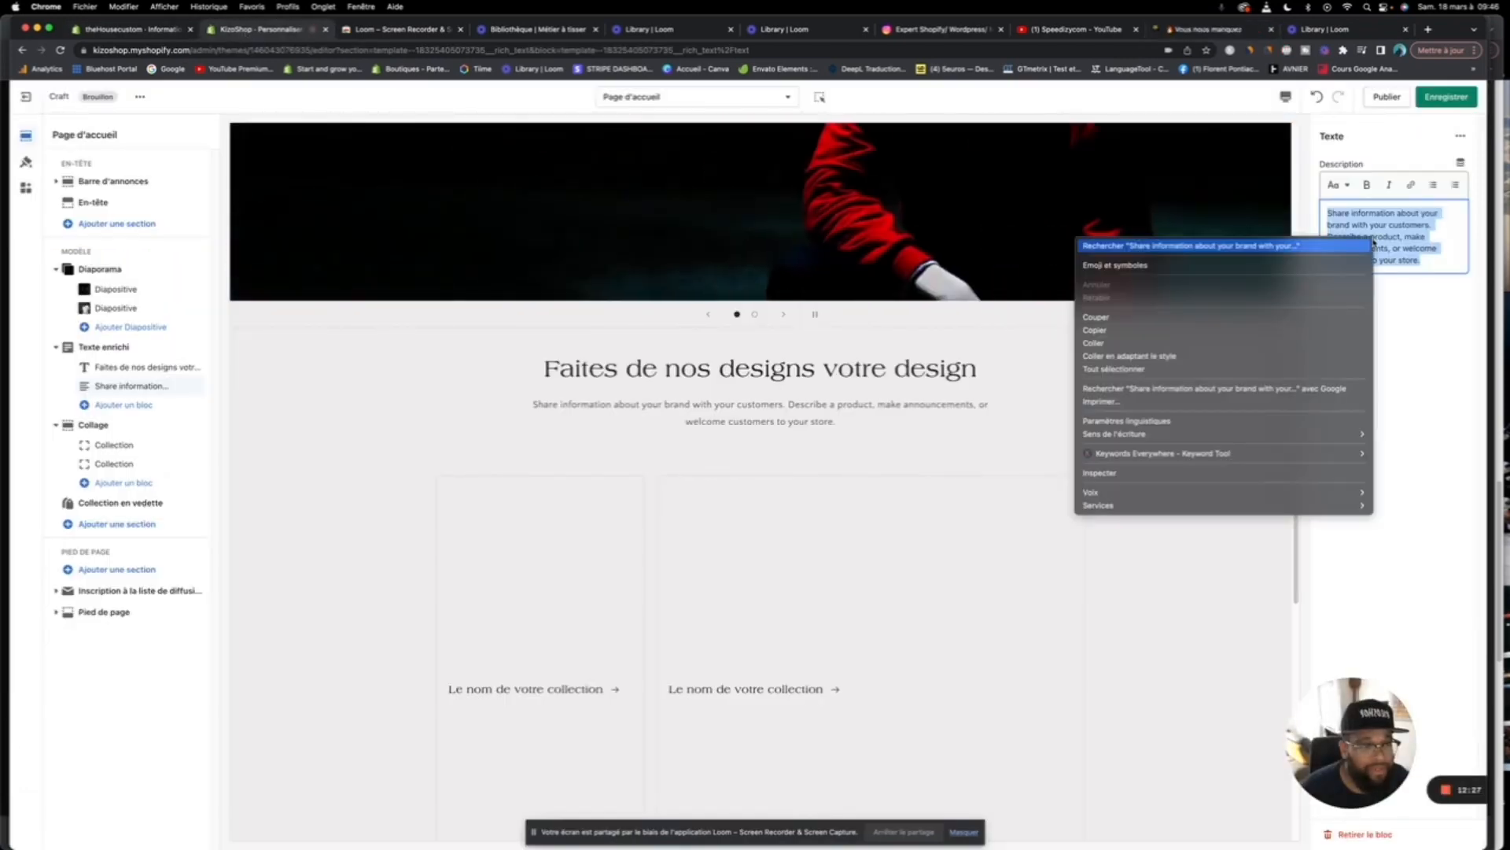
left_click(1255, 357)
left_click(1066, 430)
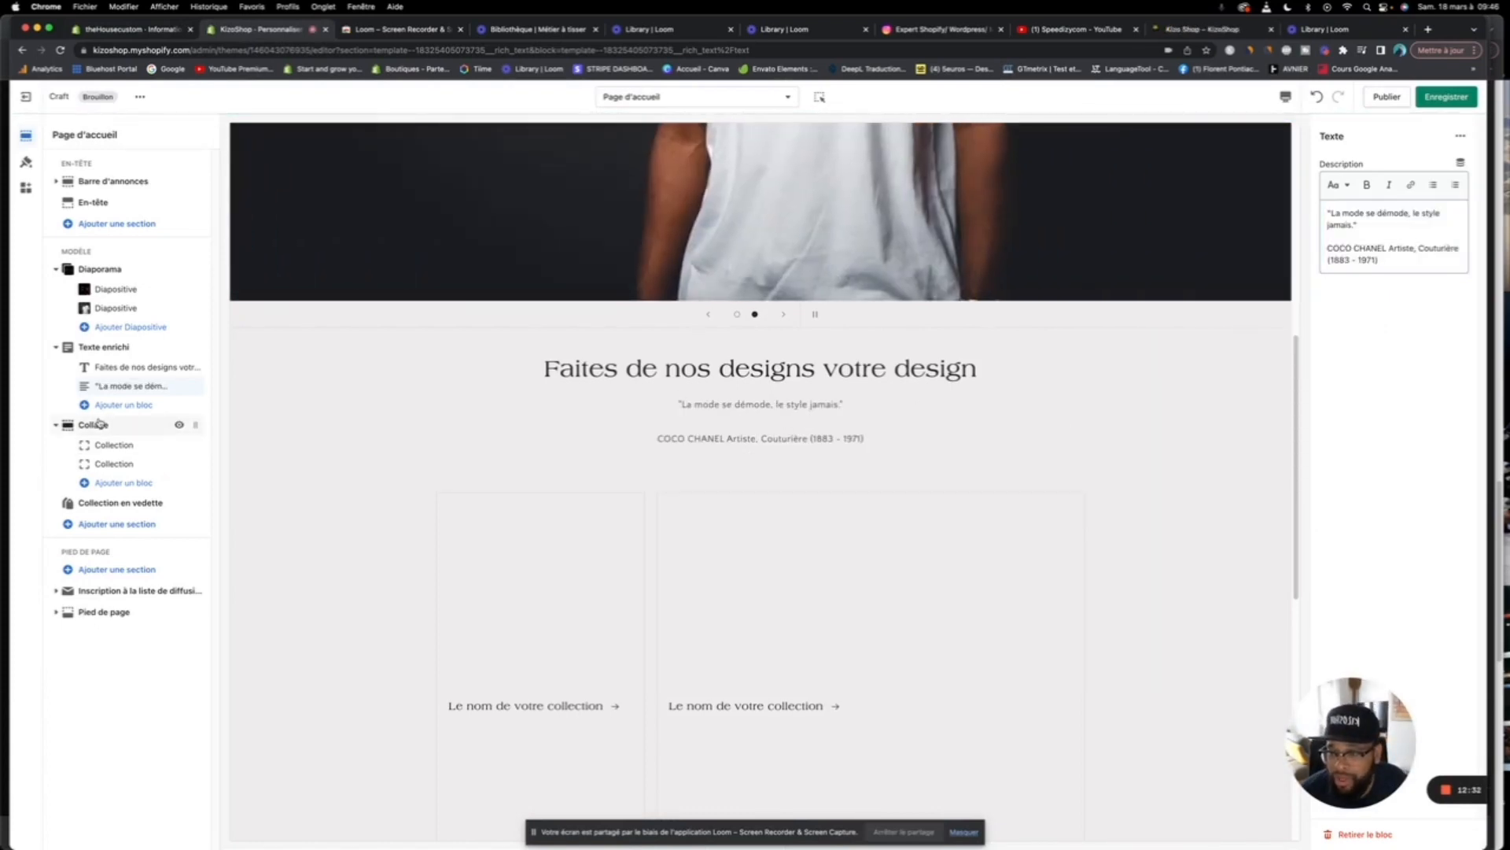
Step: Assign the Best sellers collection to the first collection block of the Collage section
left_click(98, 424)
left_click(138, 445)
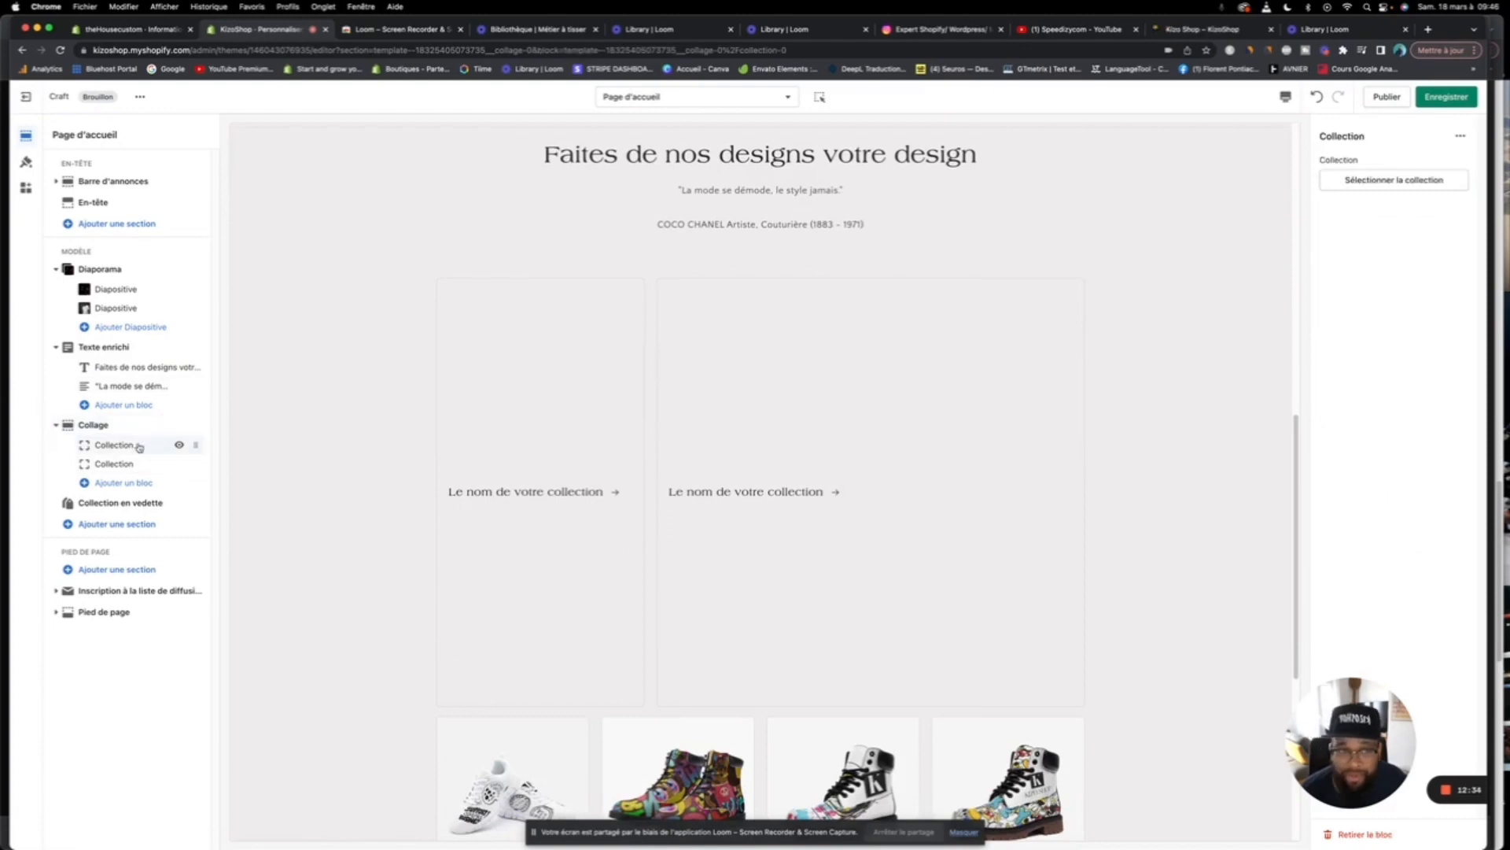
left_click(1422, 184)
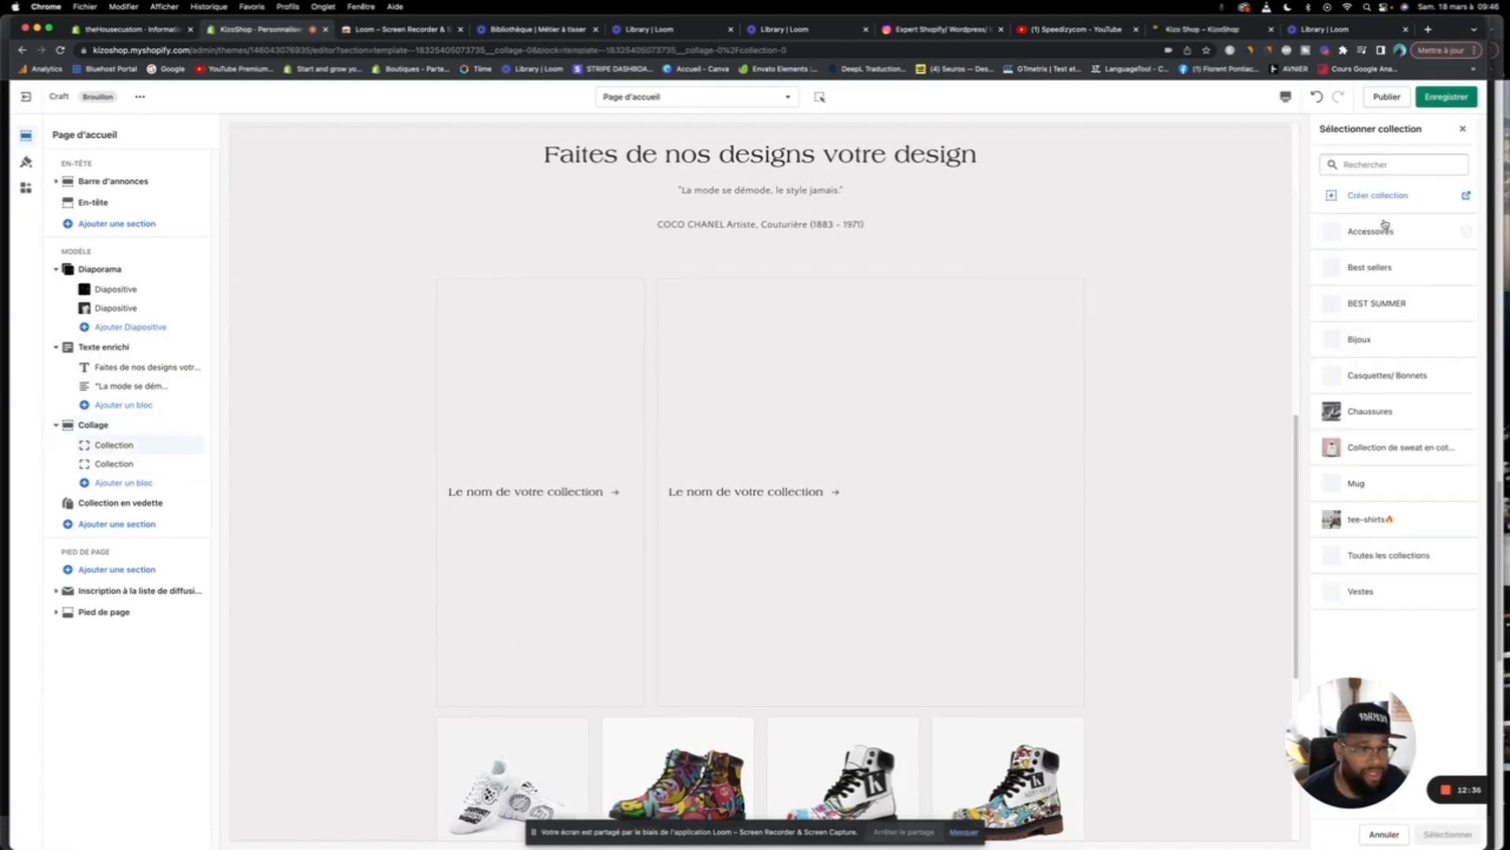
left_click(1371, 268)
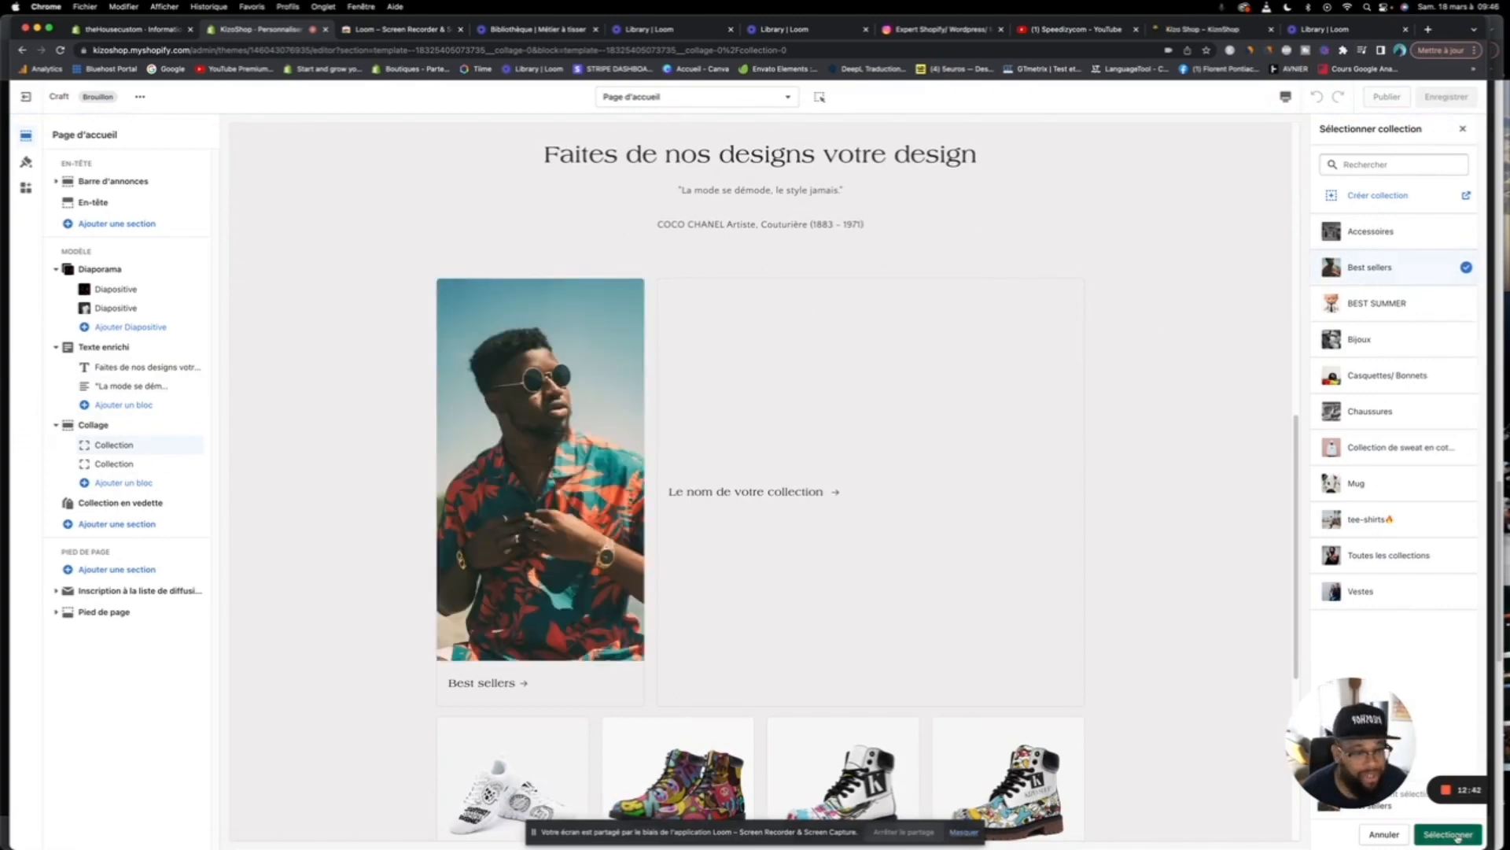
left_click(1448, 834)
Step: Assign the tee-shirts🔥 collection to the second Collage block and review the home page preview from slideshow to footer
left_click(135, 468)
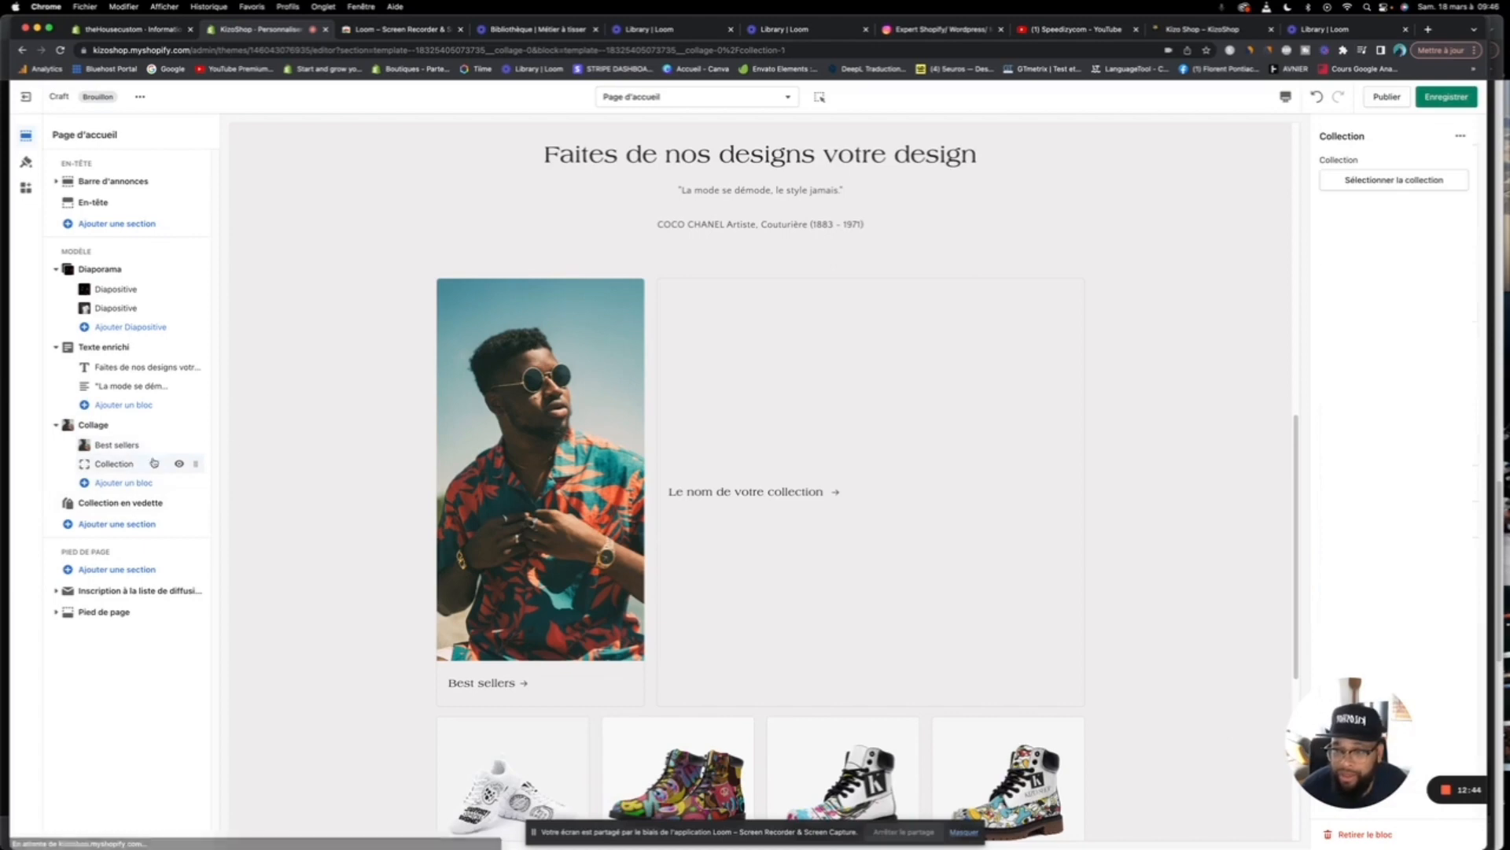
left_click(1384, 175)
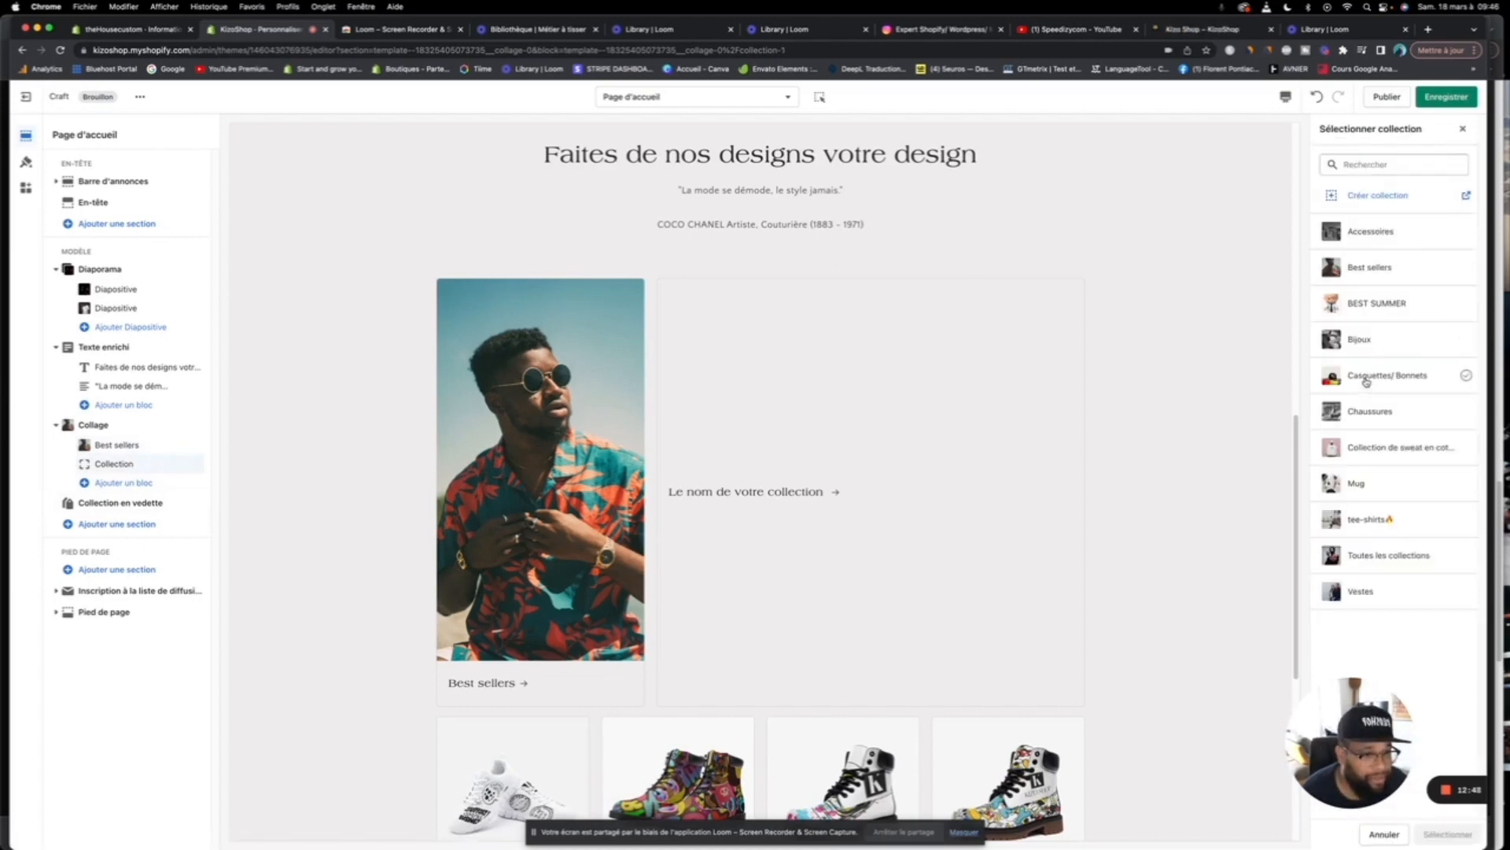
left_click(1363, 521)
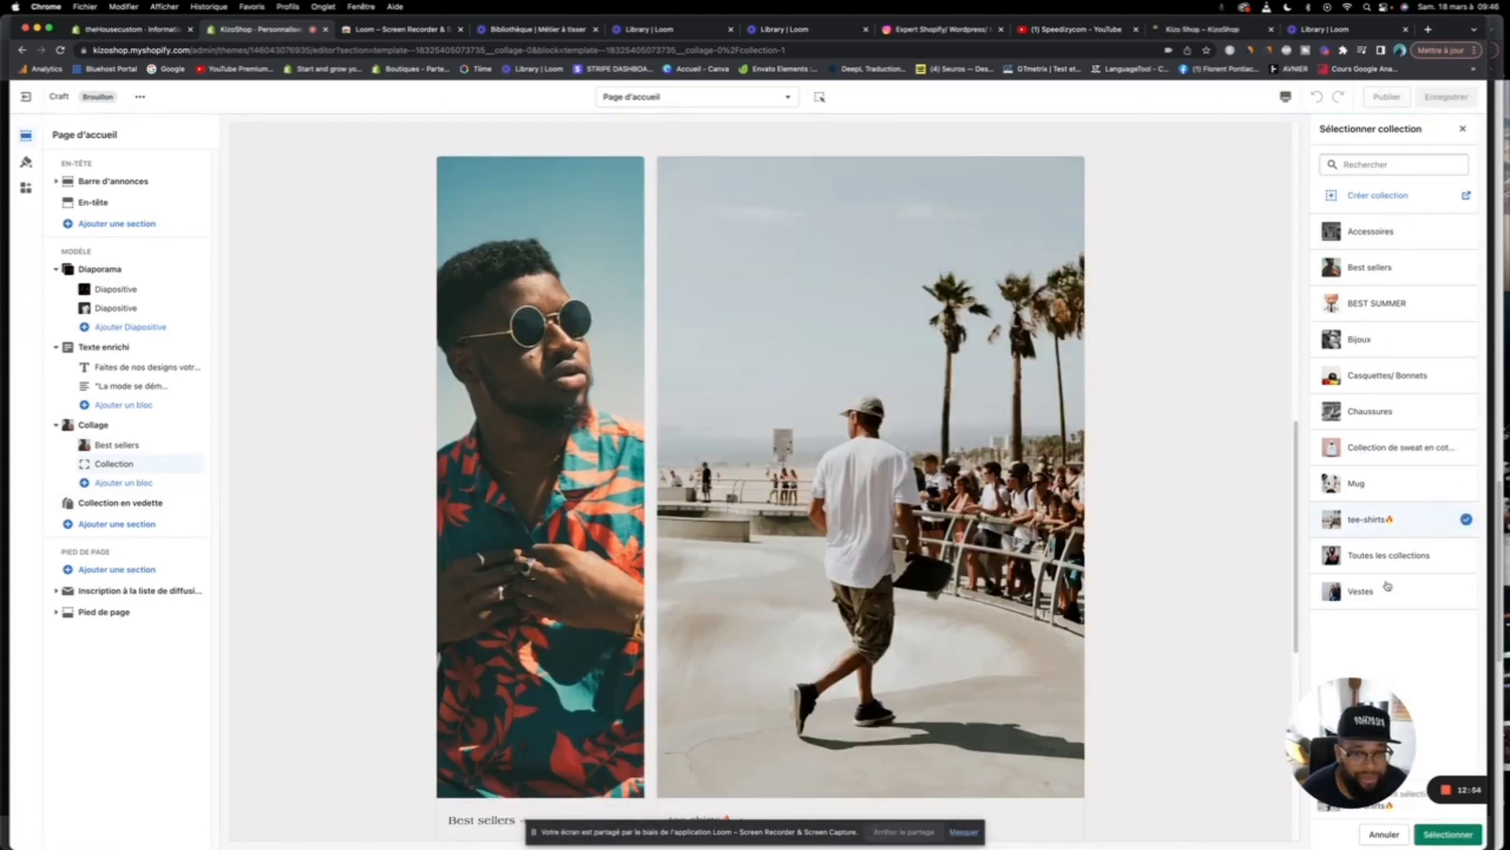
left_click(1447, 834)
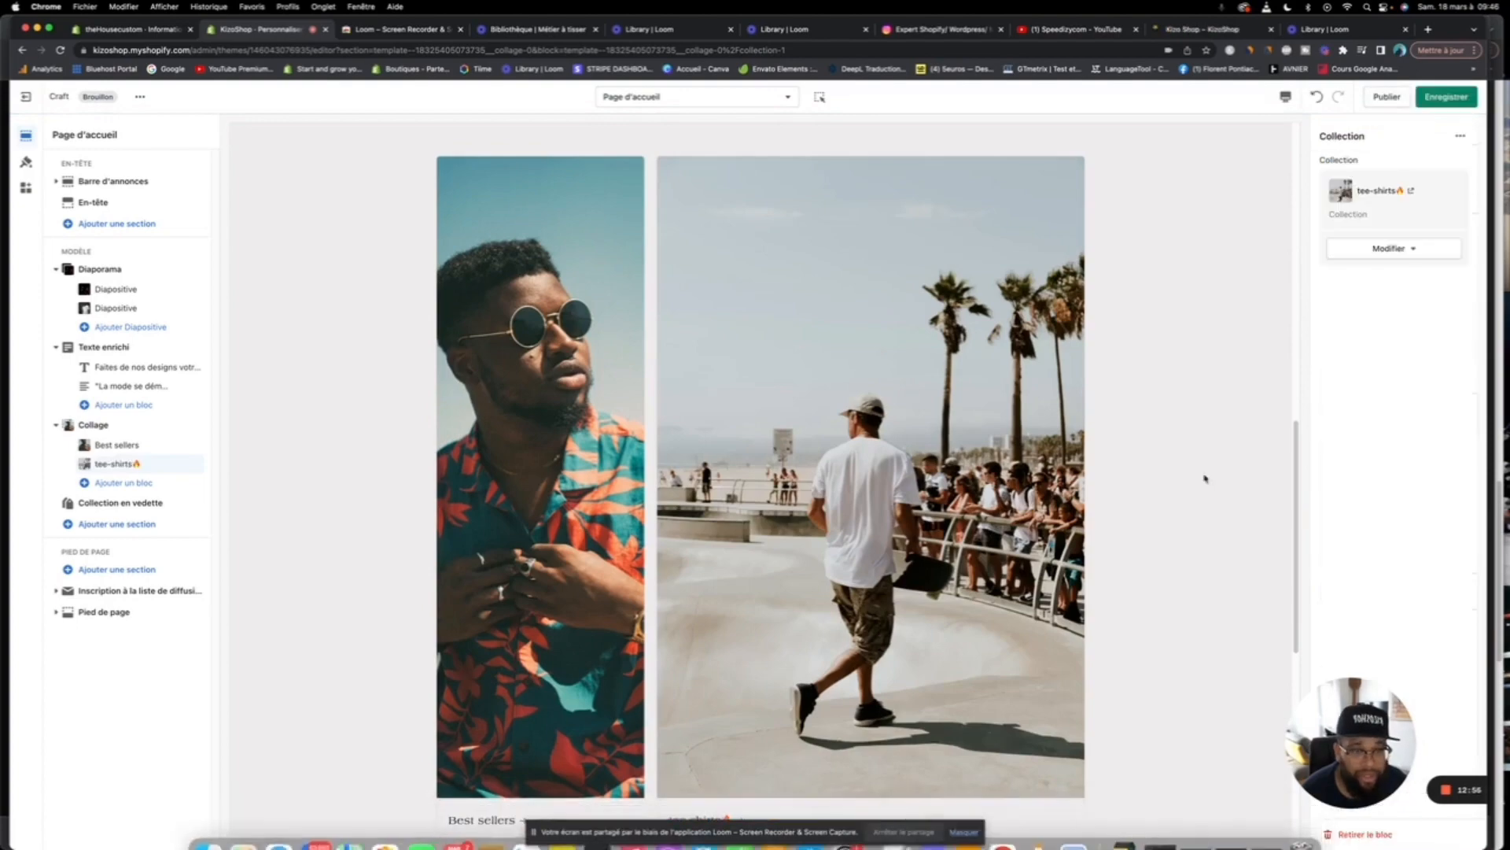
scroll(826, 276, "down", 5)
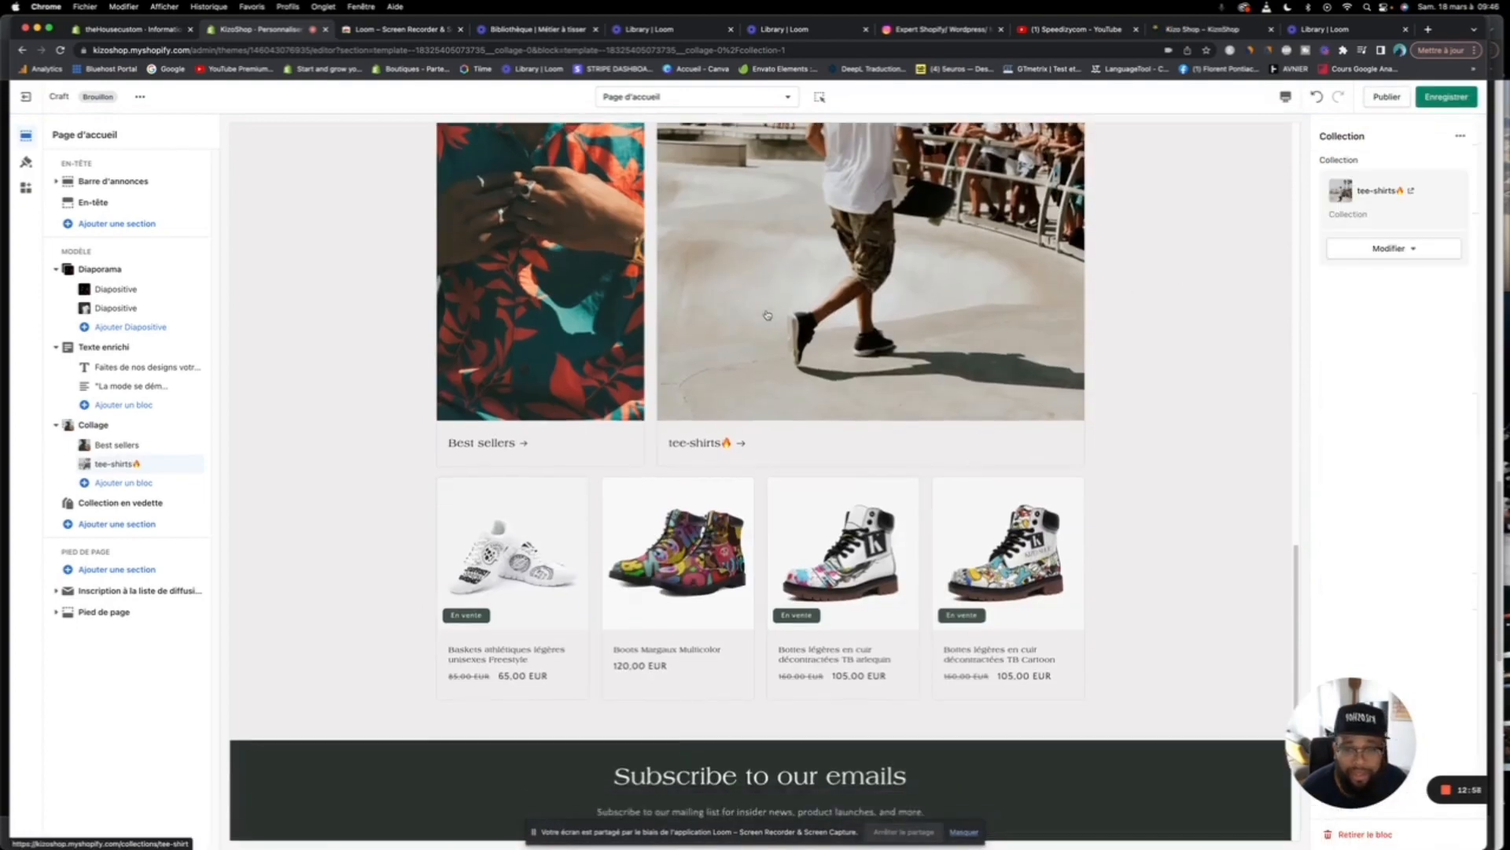
scroll(767, 315, "down", 3)
scroll(767, 315, "up", 10)
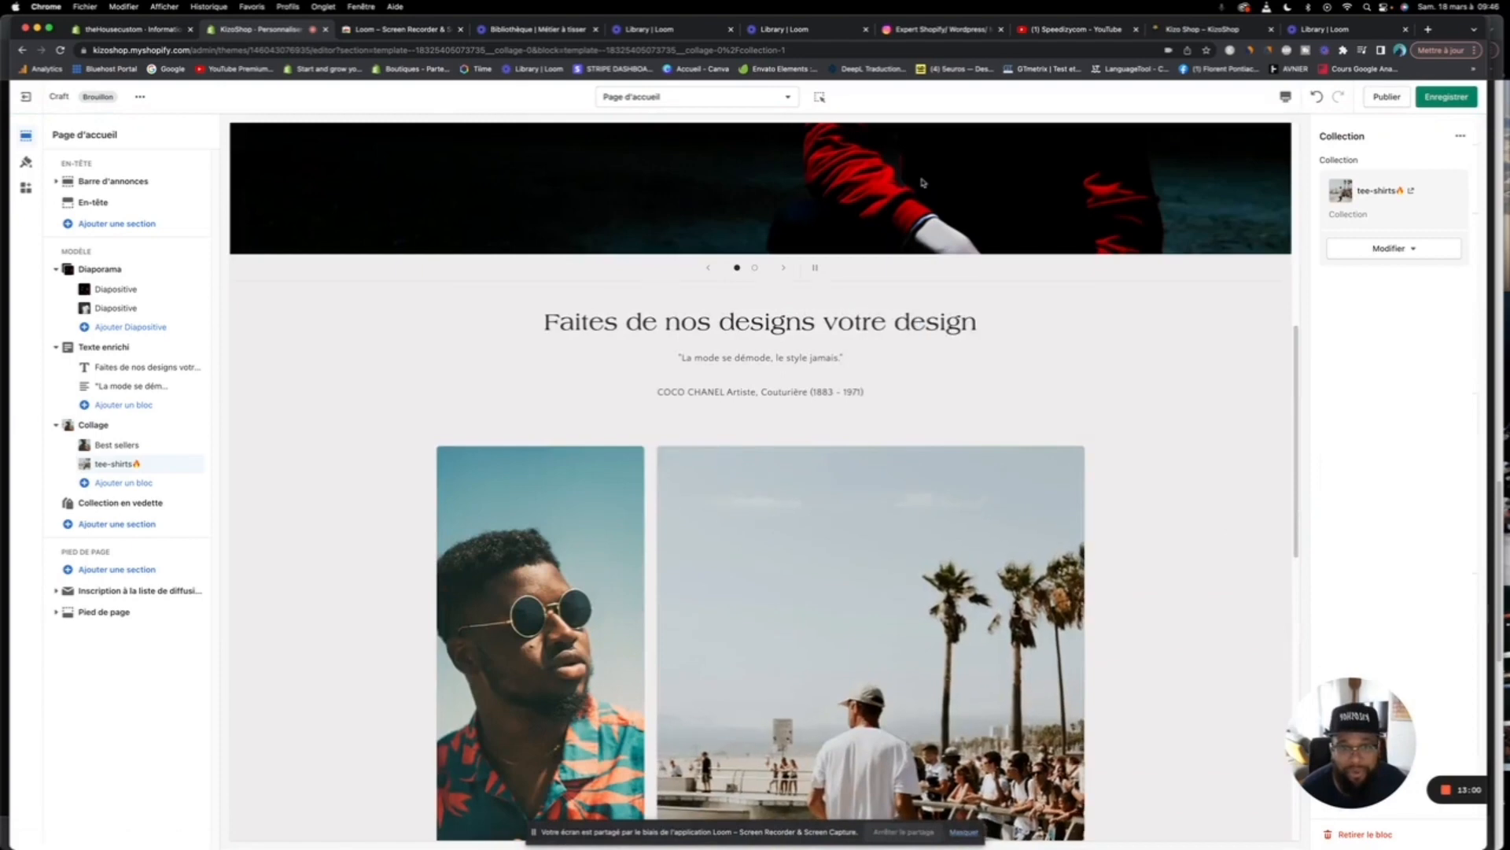
scroll(922, 182, "up", 3)
scroll(894, 263, "down", 10)
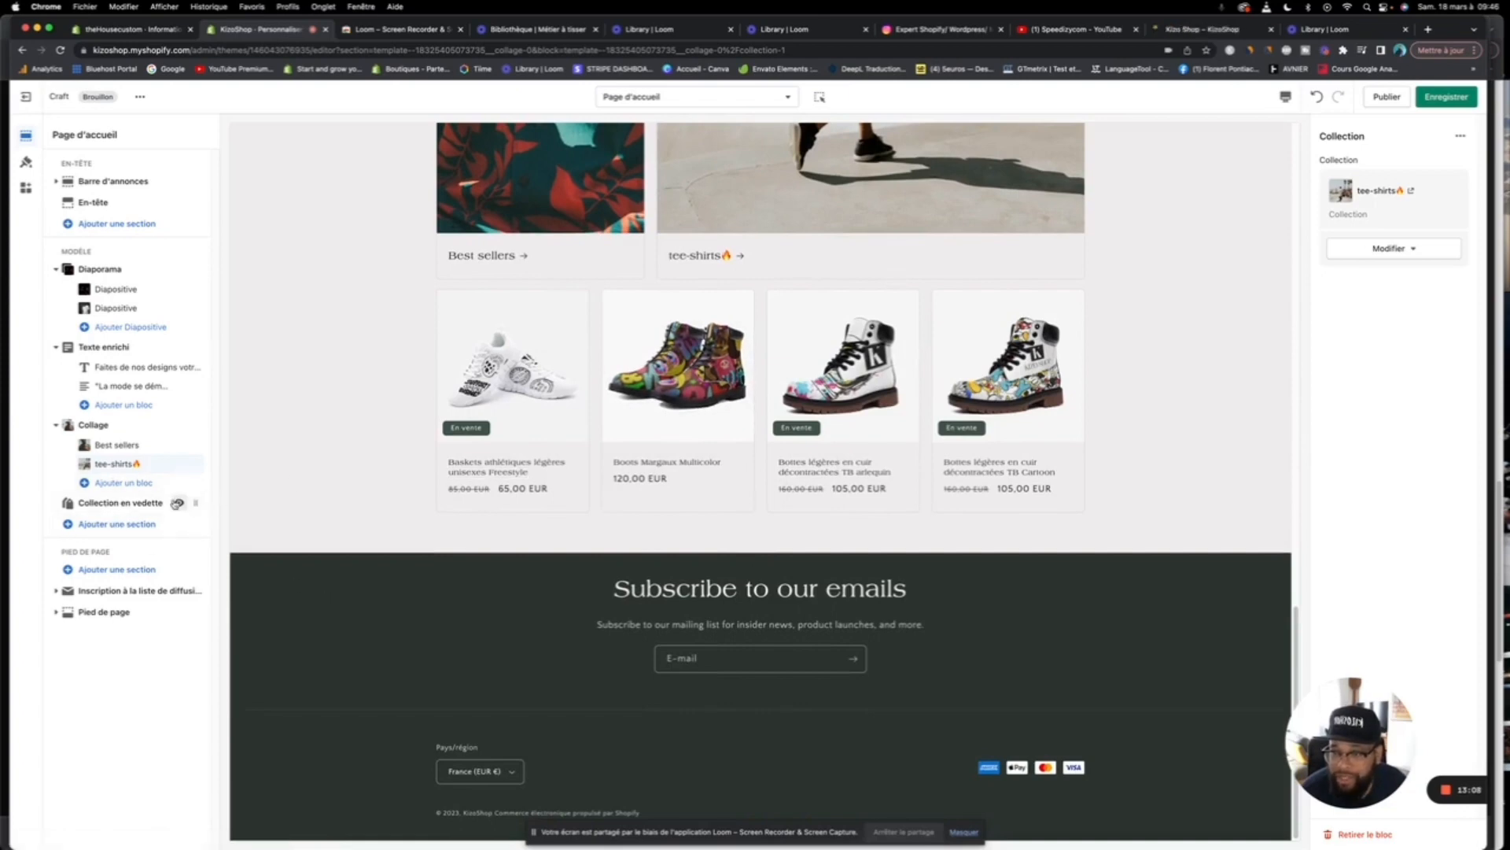
Step: Try an Image avec texte section below Collection en vedette, and remove it again
left_click(131, 529)
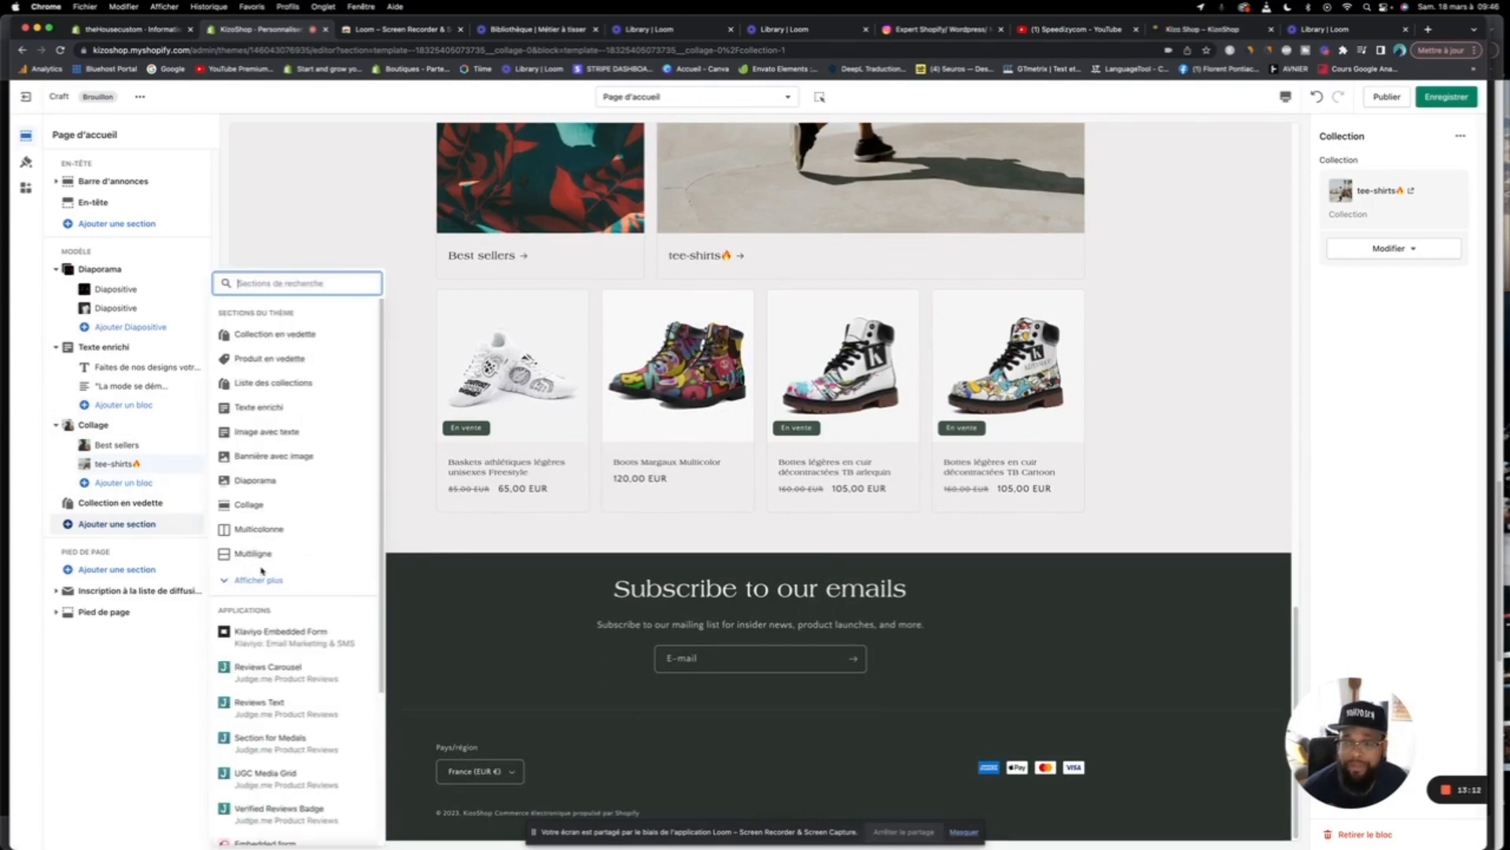
left_click(259, 582)
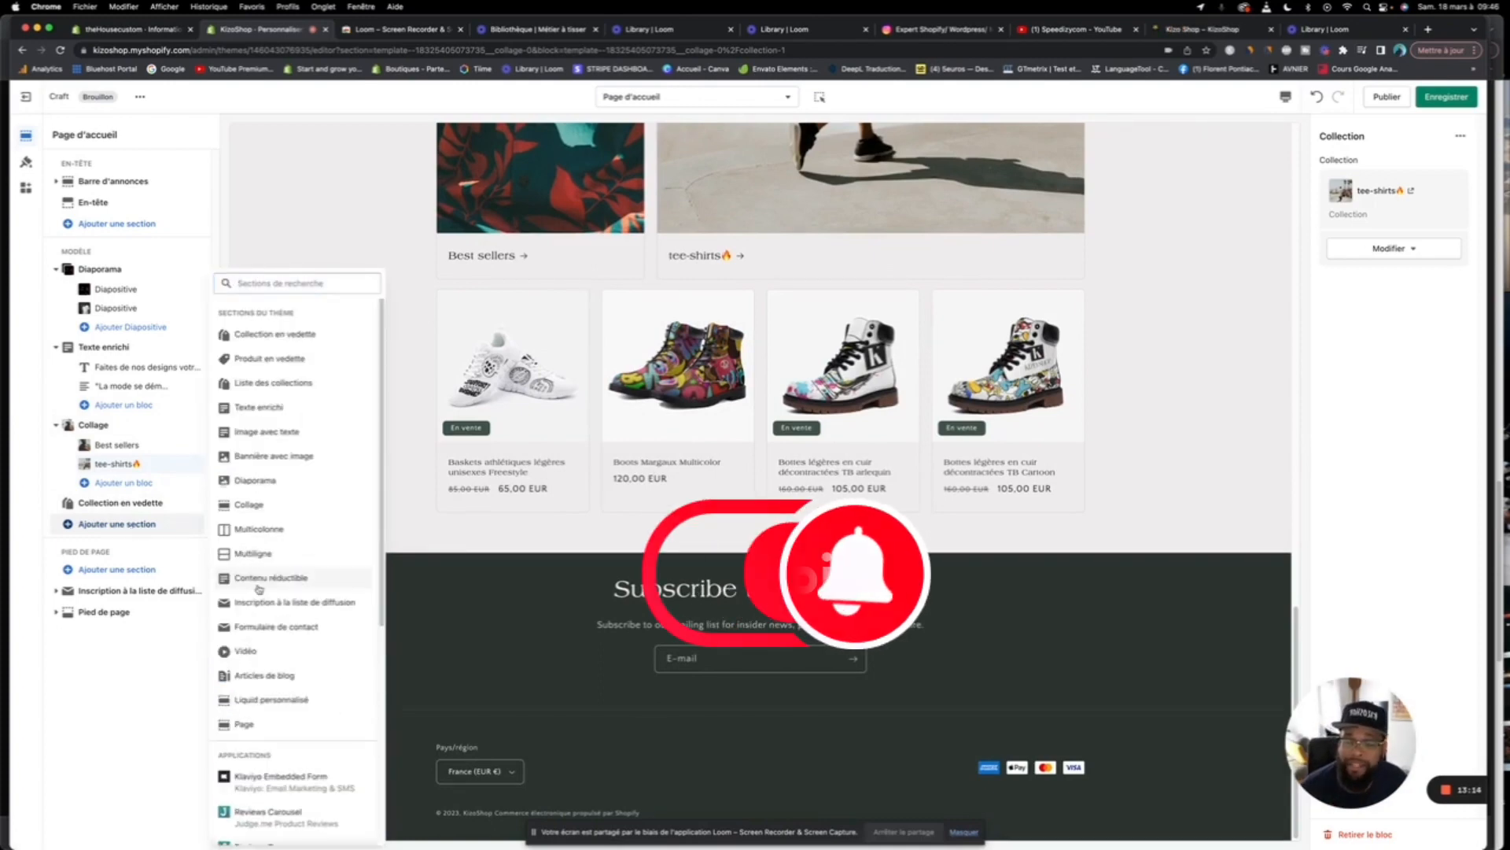
left_click(287, 431)
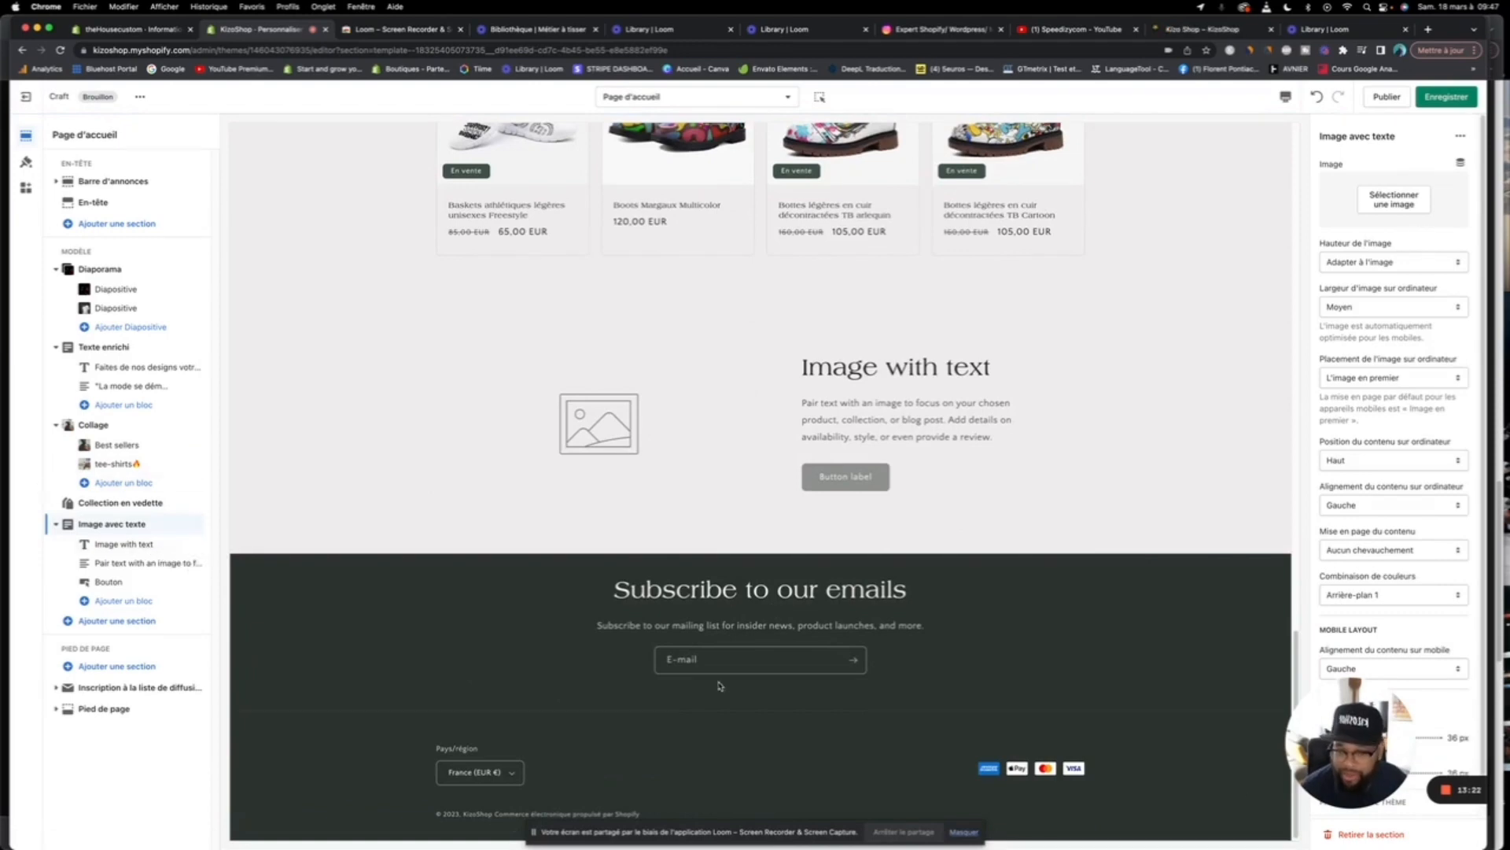
left_click(1384, 834)
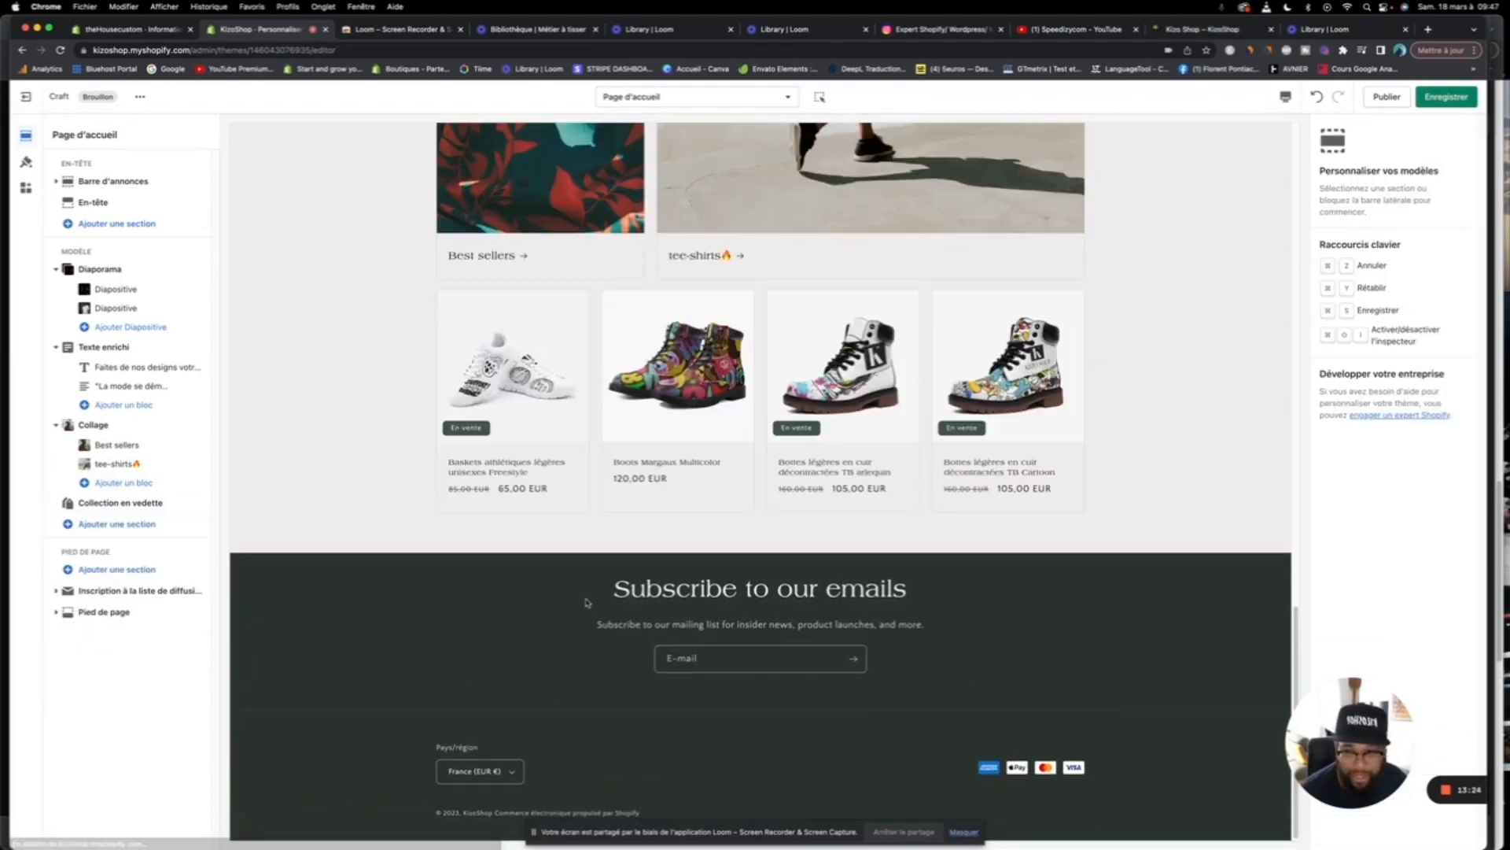
Step: Add a Multiligne section to the home page template below Collection en vedette
left_click(117, 524)
scroll(317, 726, "down", 1)
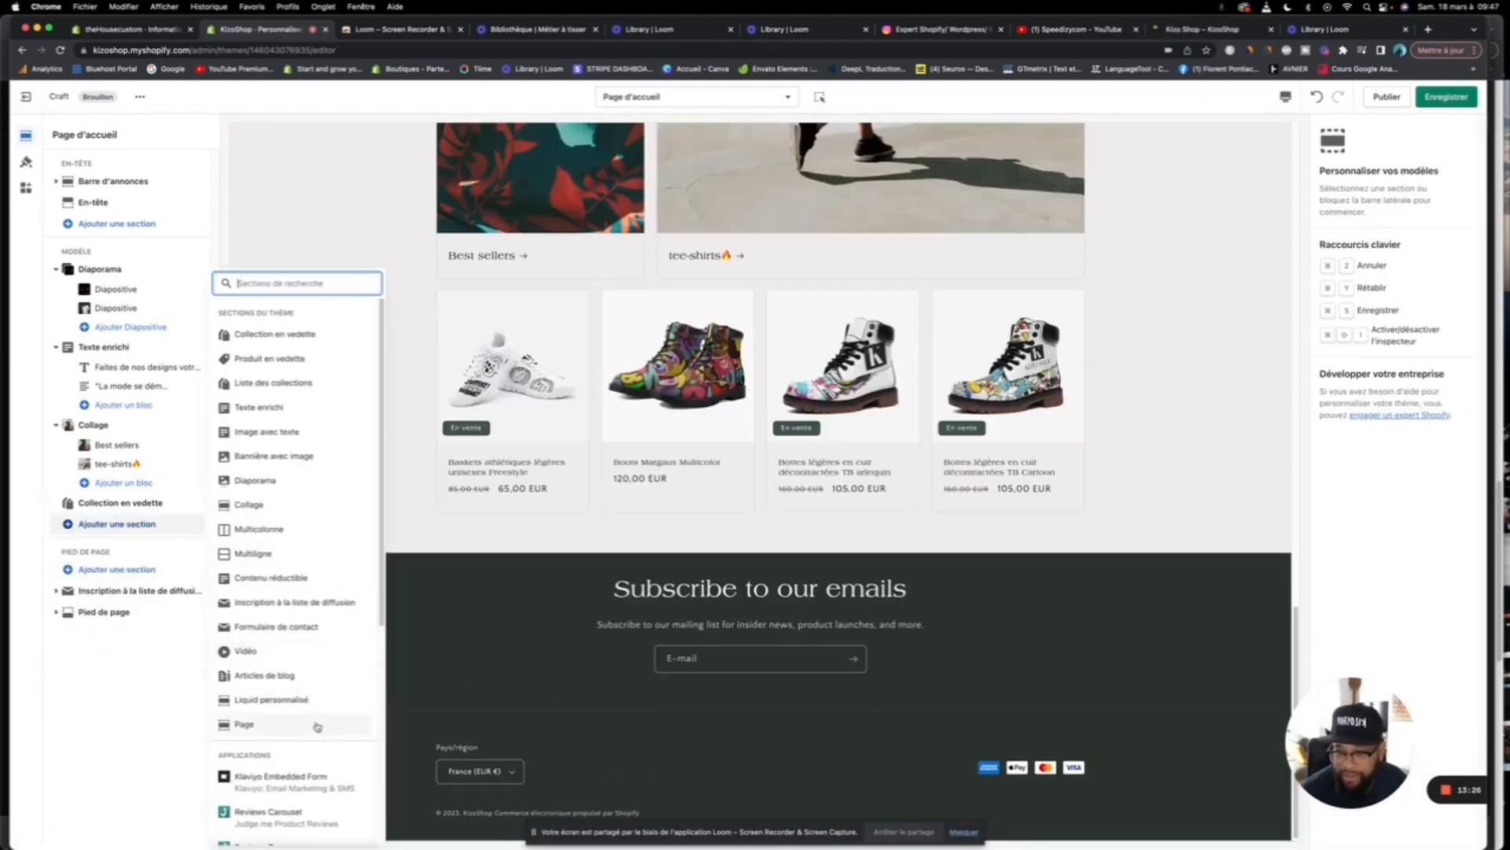
left_click(267, 560)
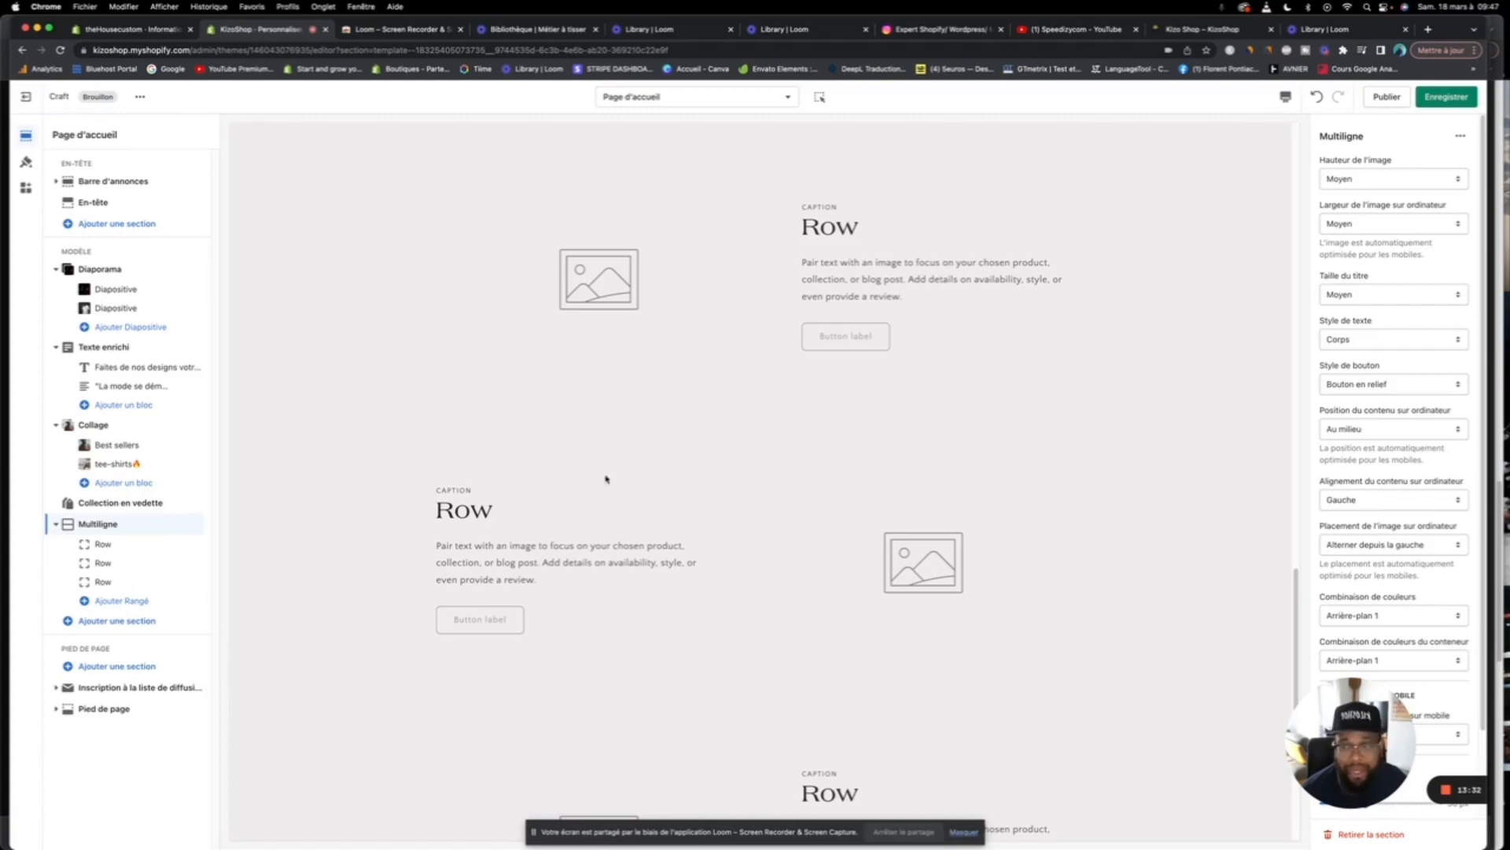
Step: Set the first Multiligne row's image to the library's NEW COLLECTION sneaker picture with red circles
left_click(137, 548)
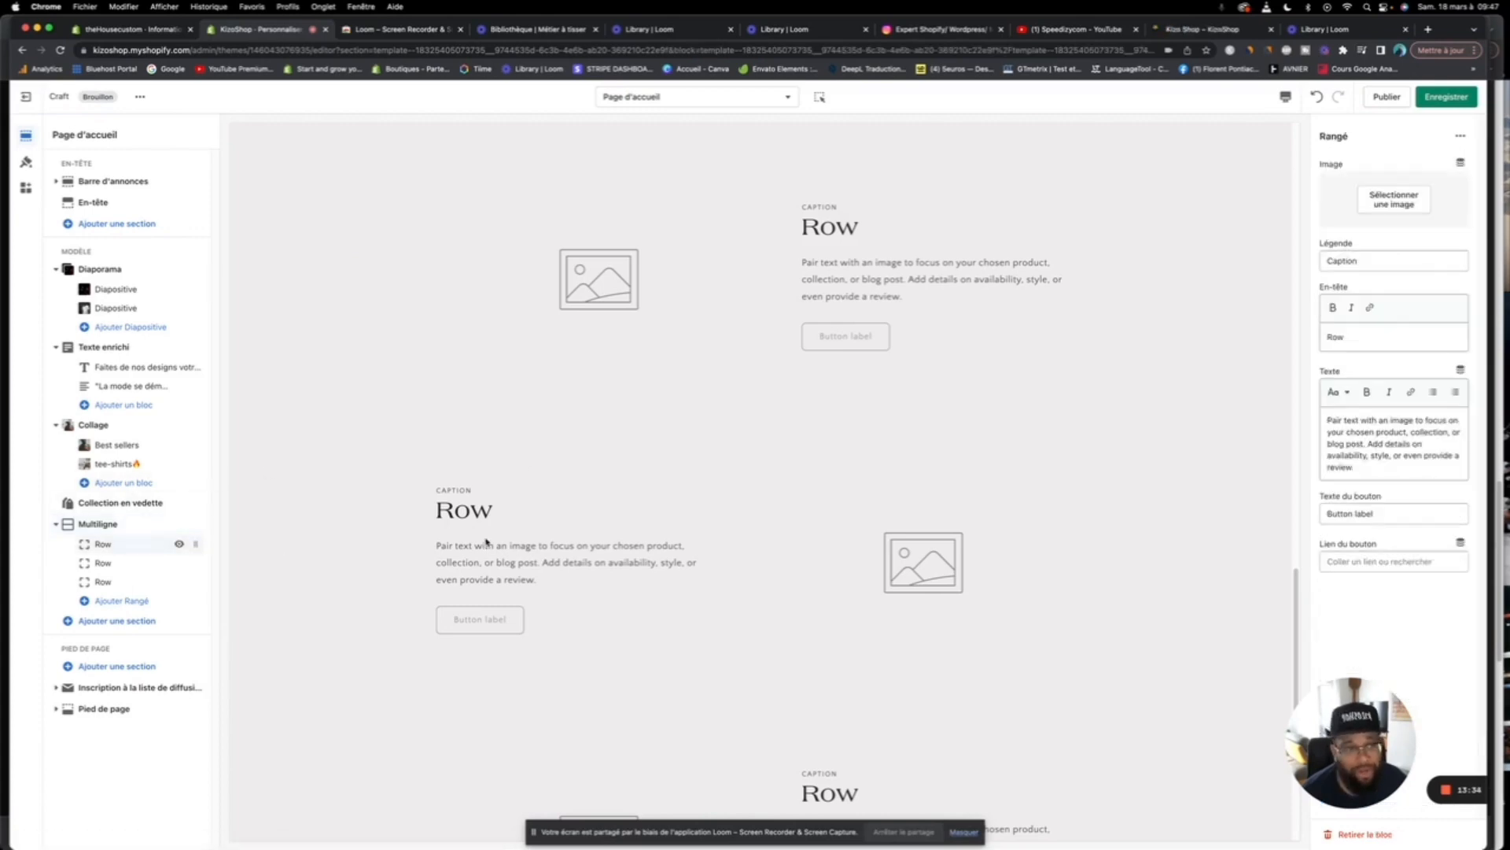
left_click(1394, 200)
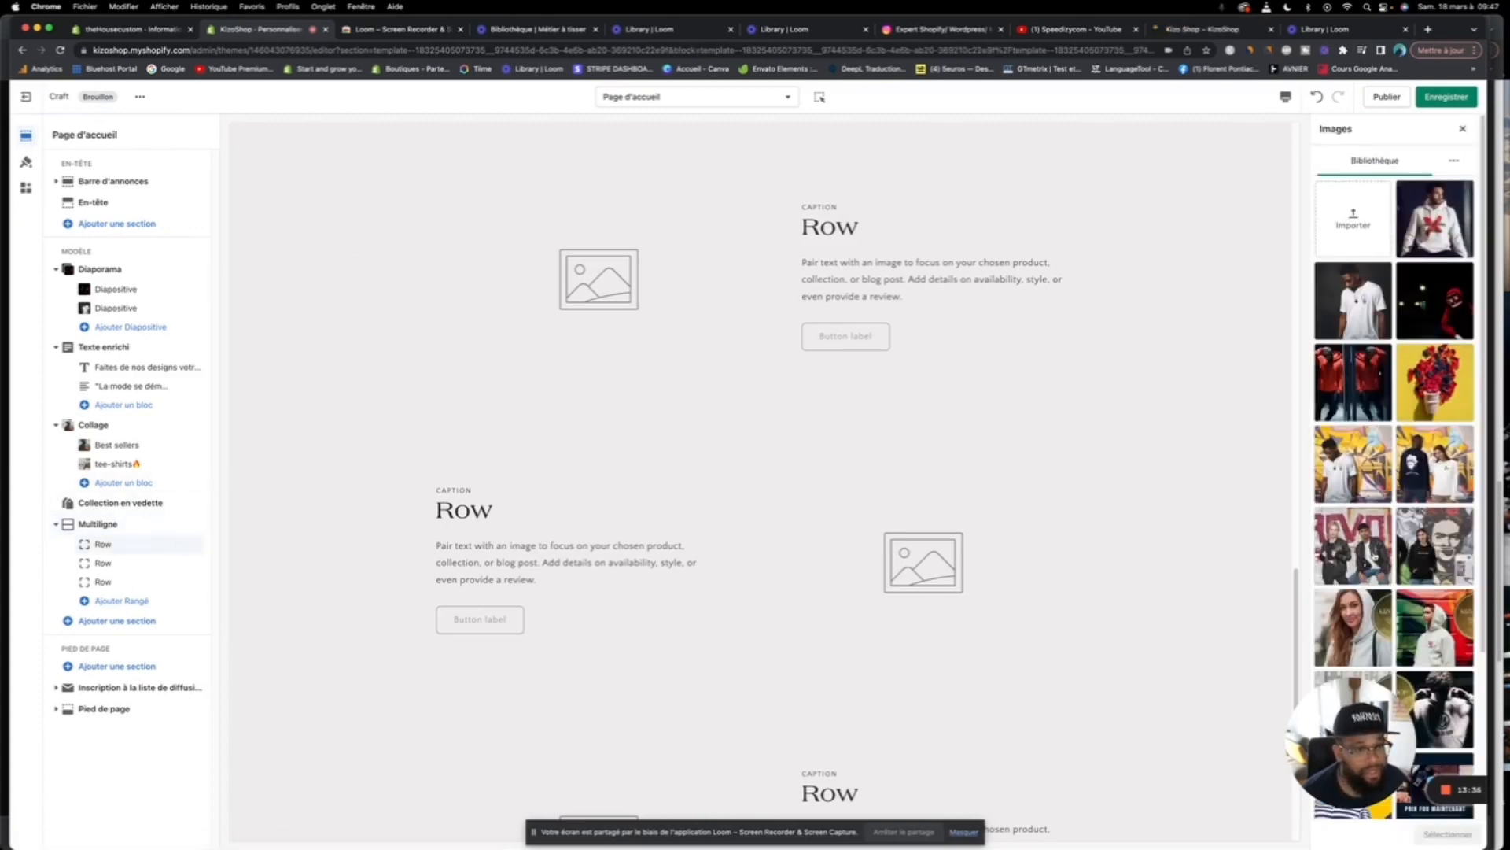
scroll(1374, 551, "down", 3)
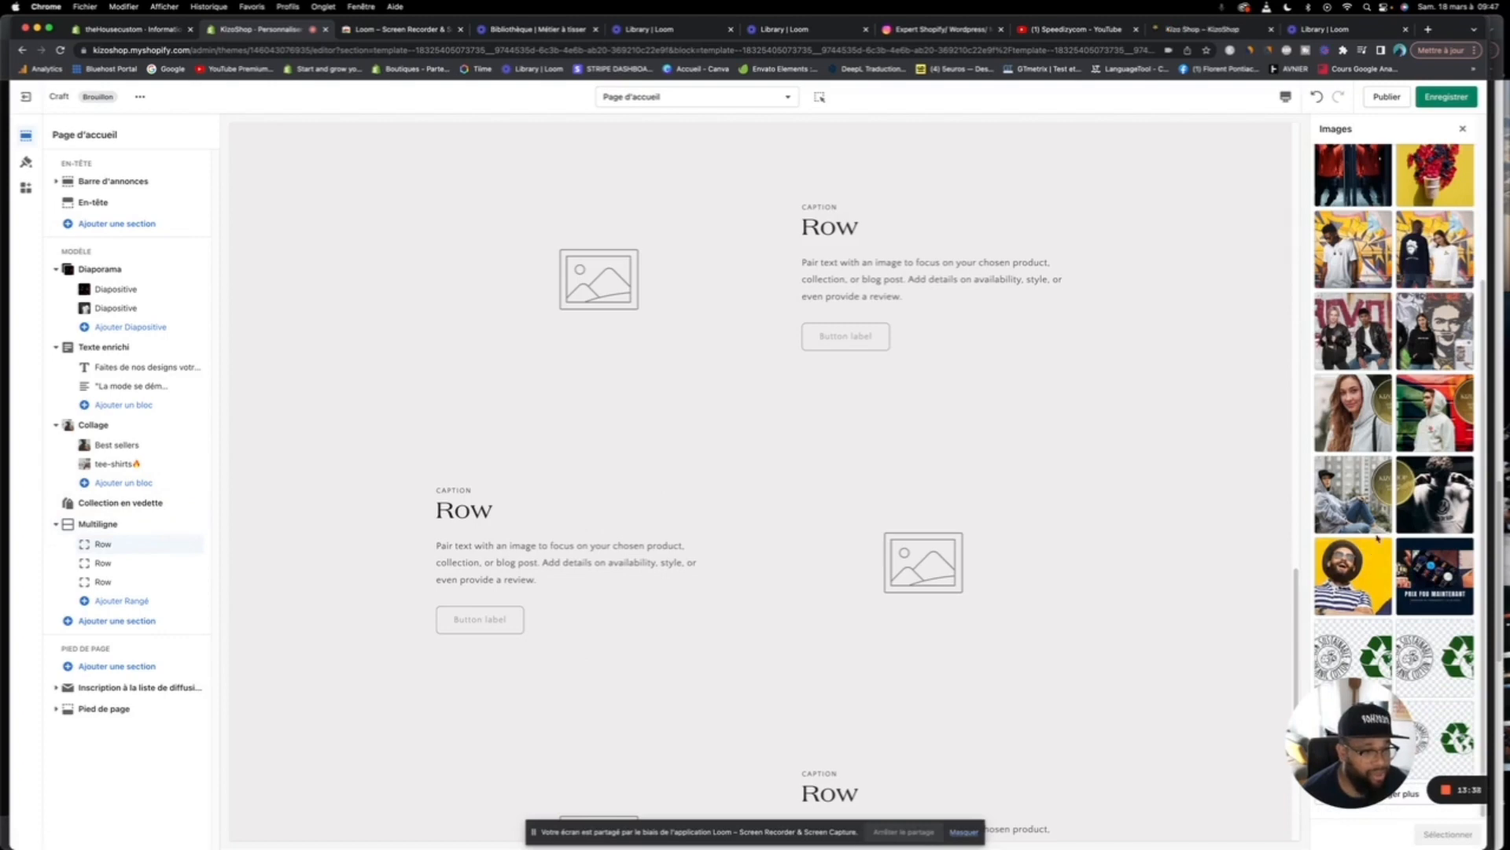
left_click_drag(1356, 731, 1419, 519)
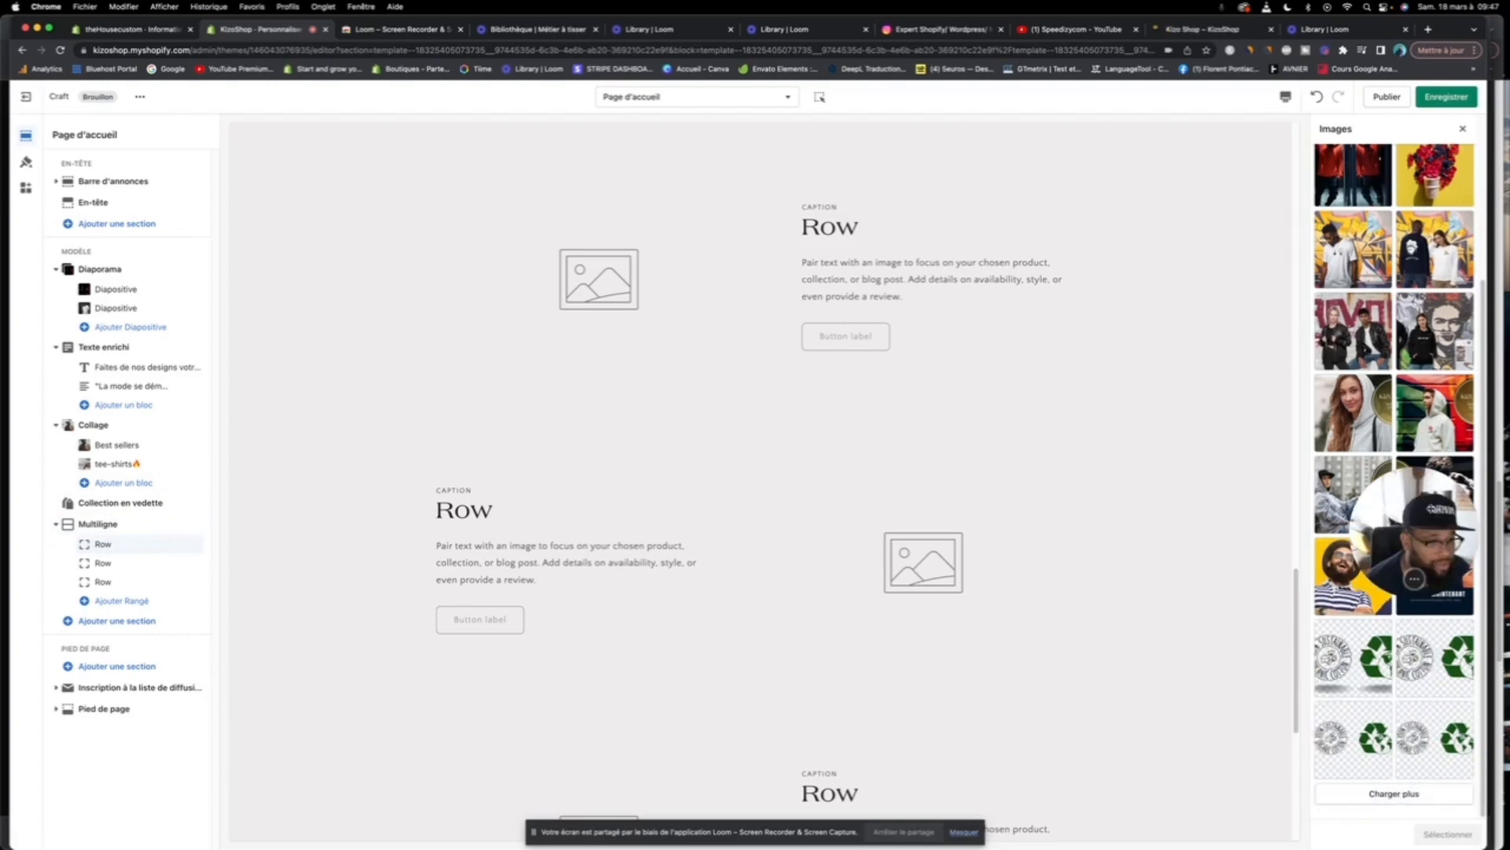
scroll(1392, 748, "down", 5)
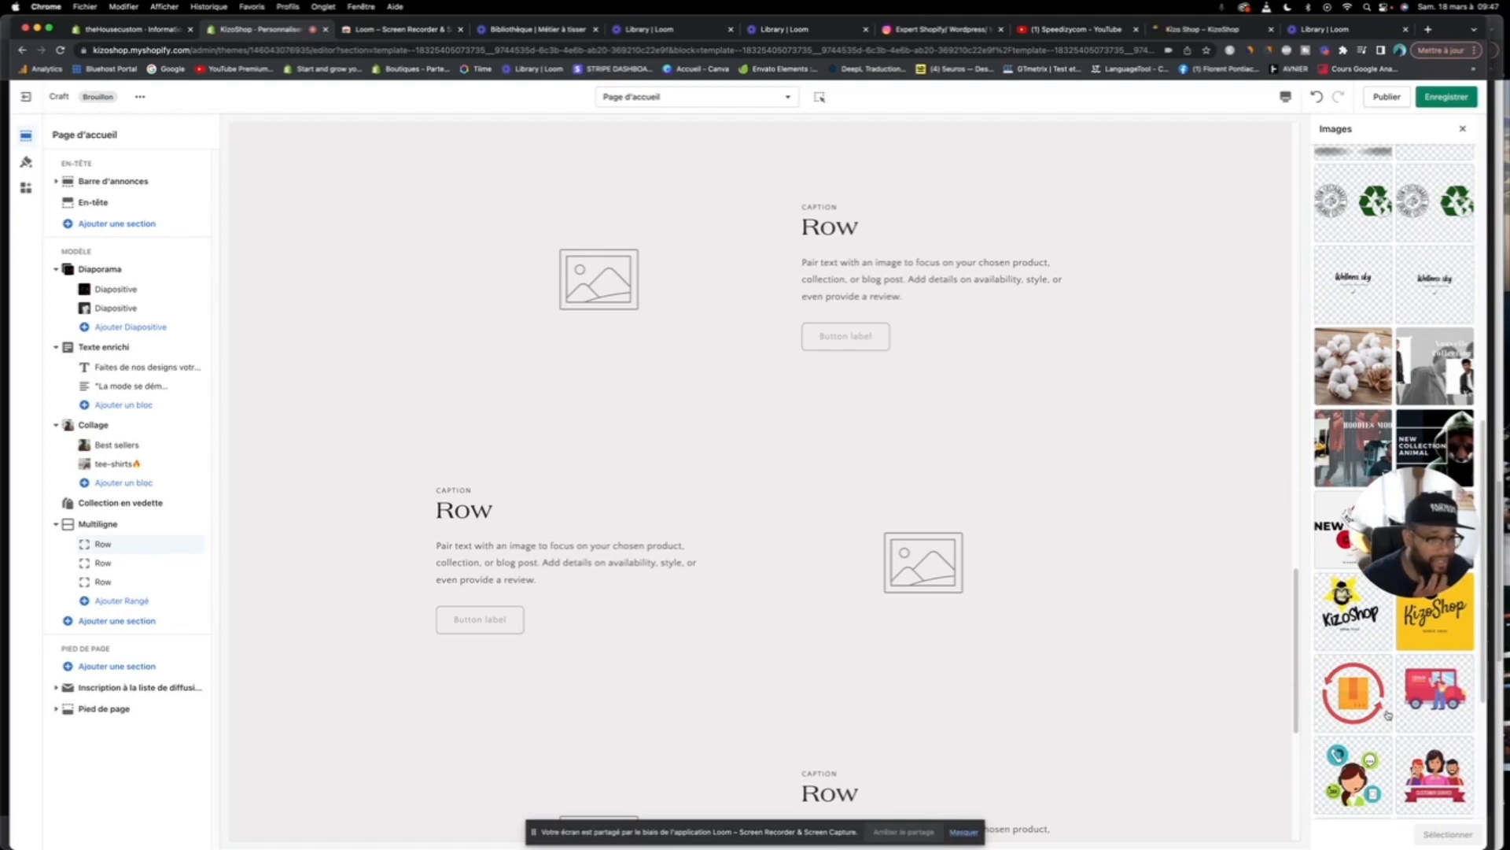
scroll(1389, 714, "down", 4)
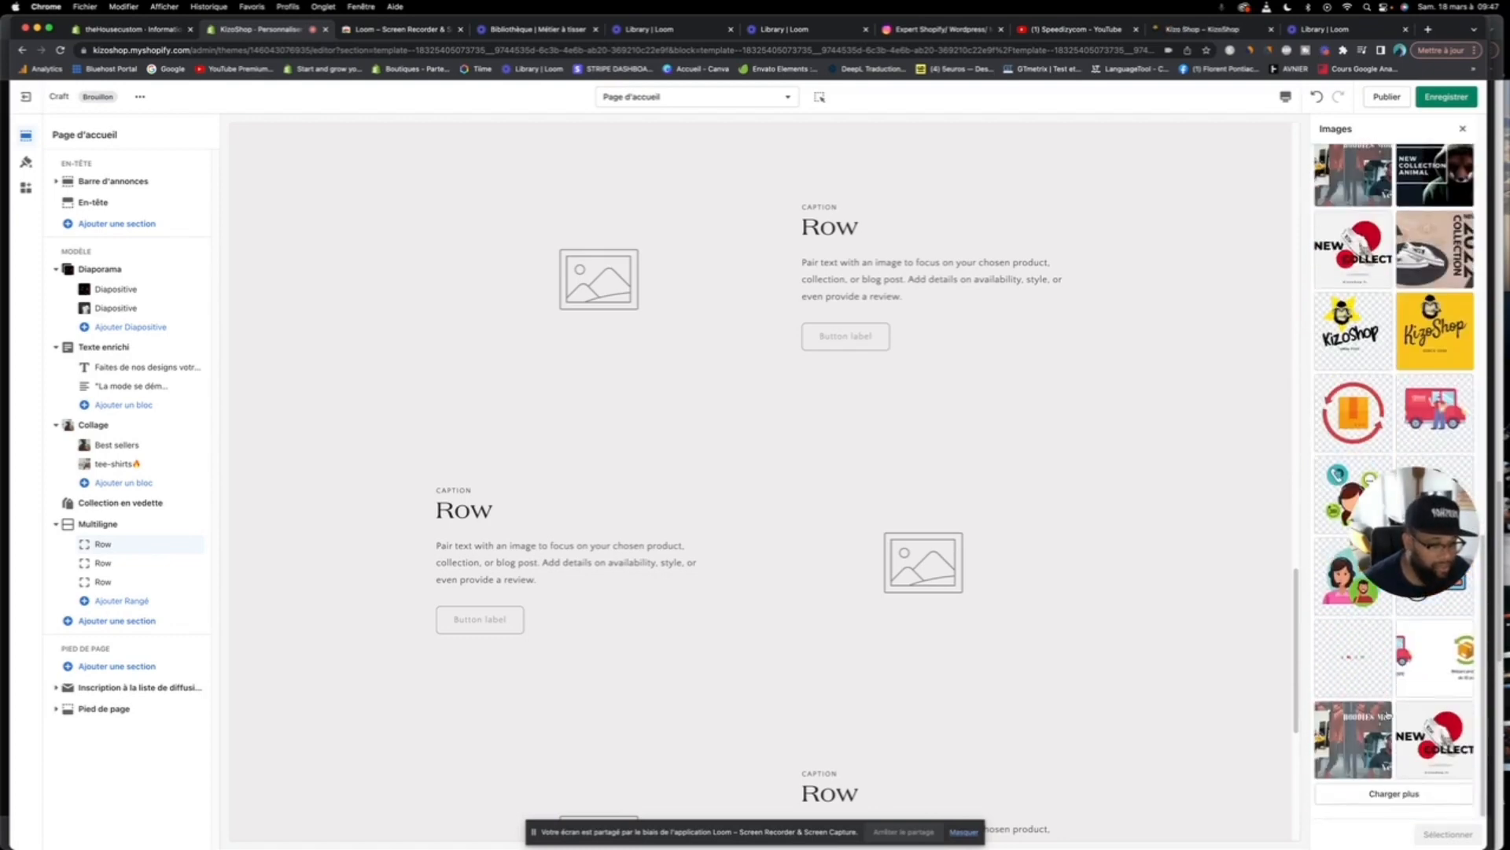
left_click(1424, 757)
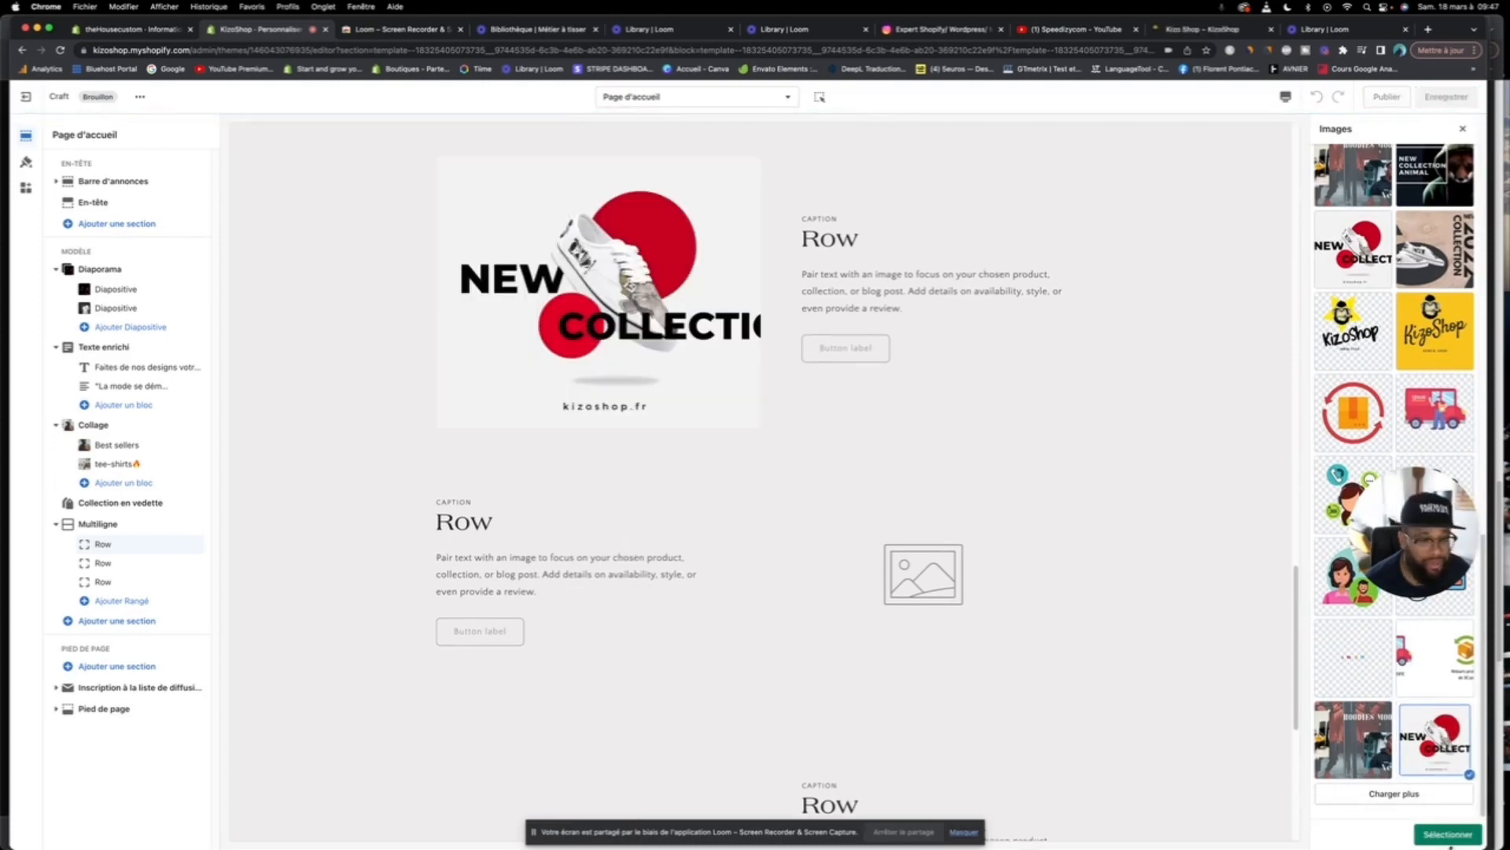
left_click(1447, 834)
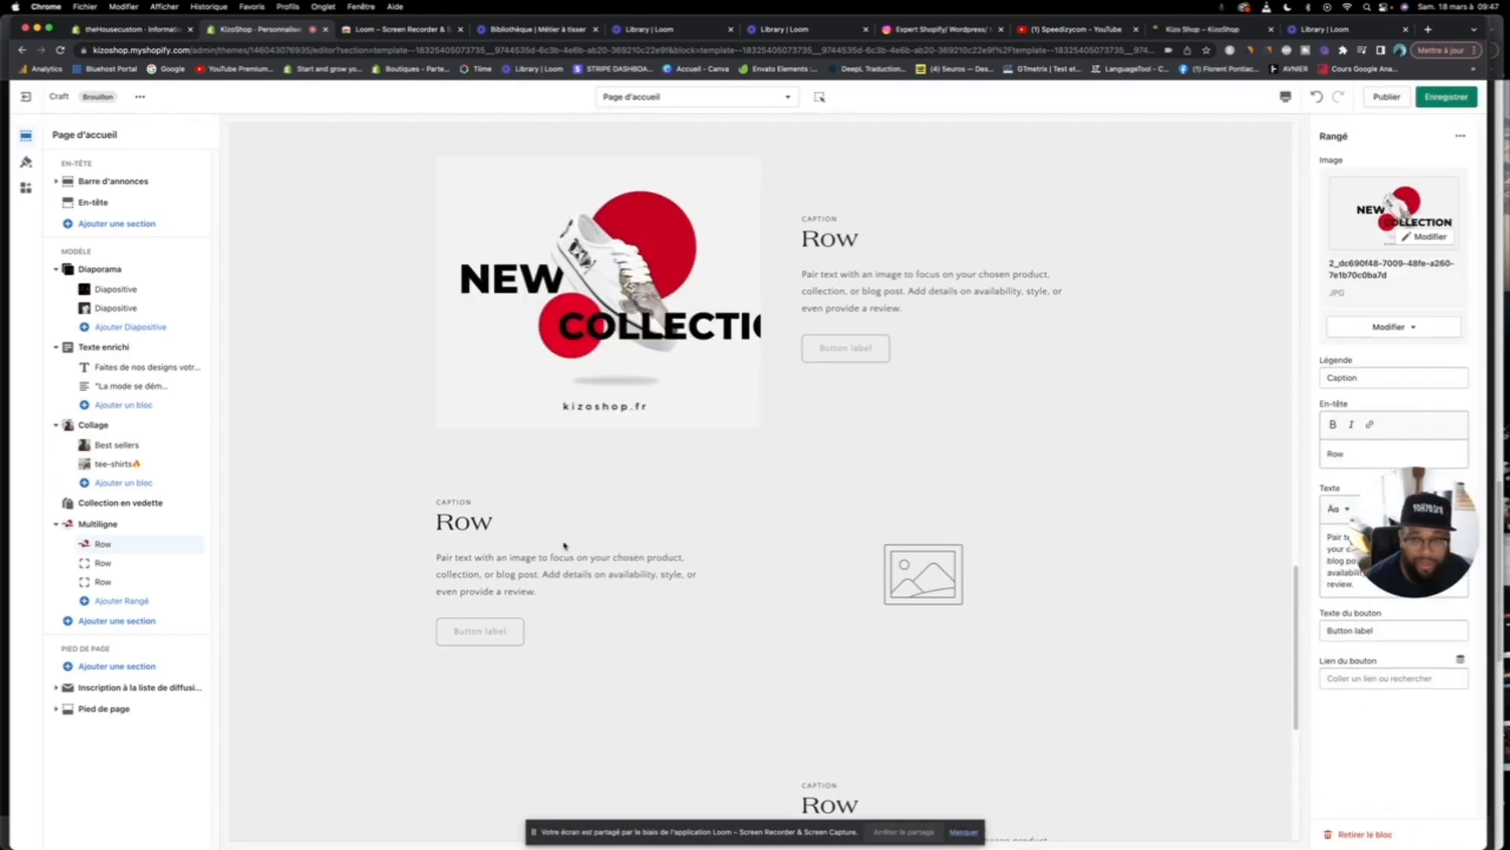
Step: Set the second Multiligne row's image to the library photo of a man in a white T-shirt before a graffiti wall
left_click(110, 562)
left_click(1389, 200)
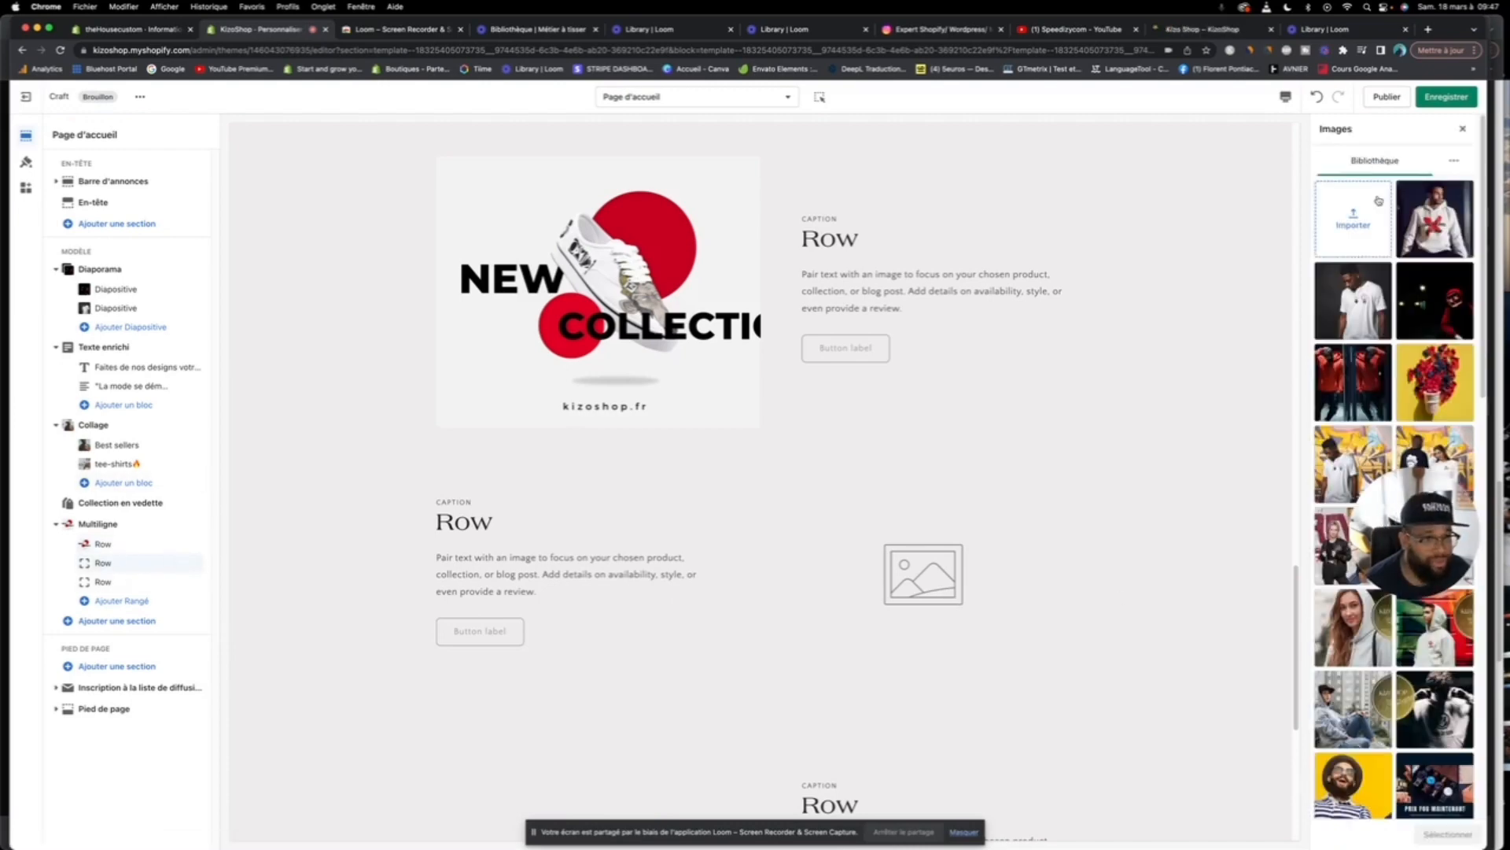
scroll(1389, 706, "down", 1)
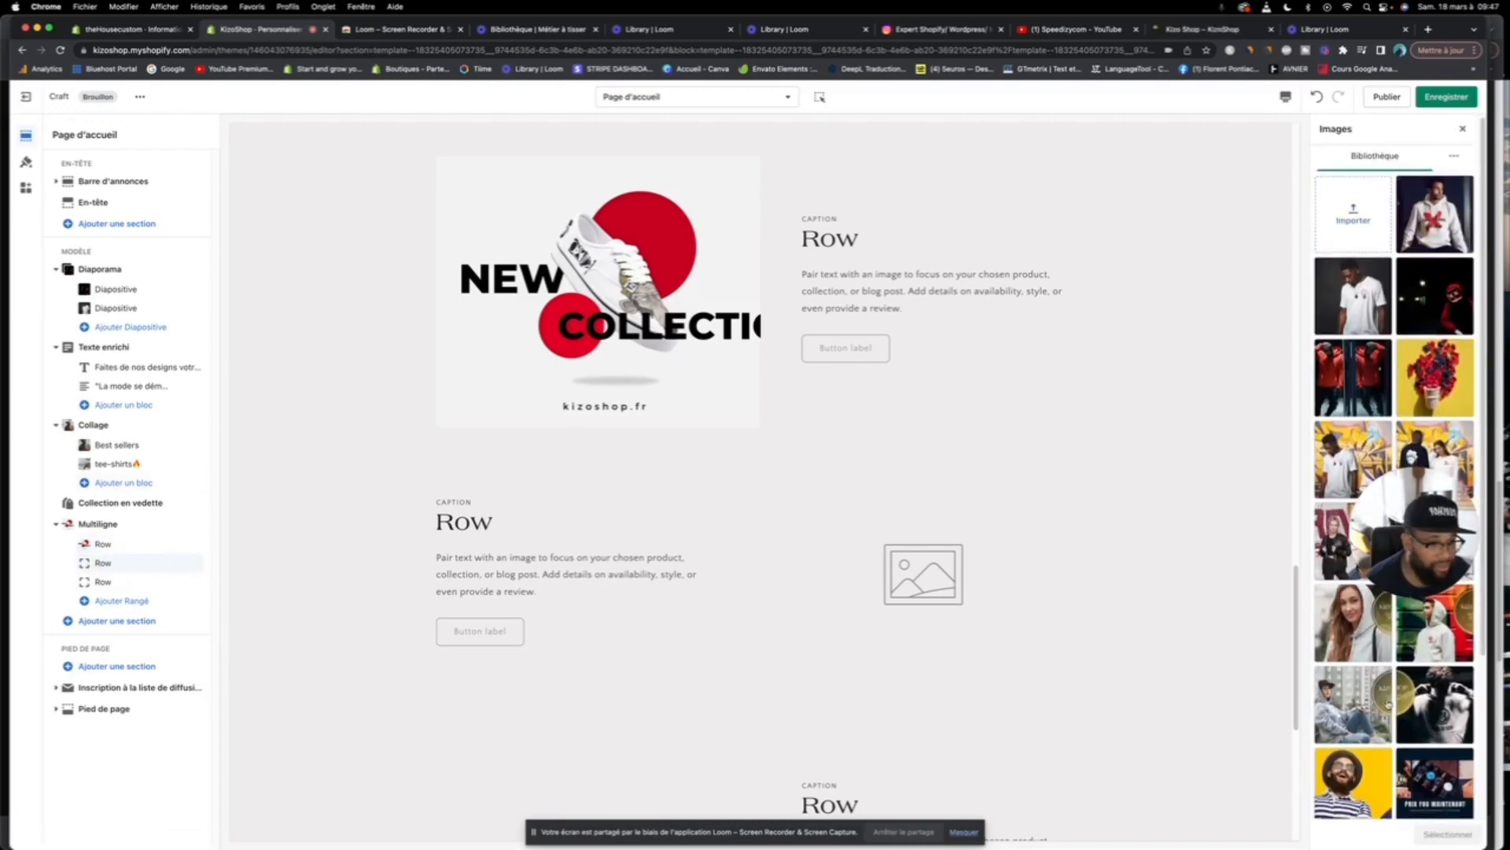
left_click(1350, 455)
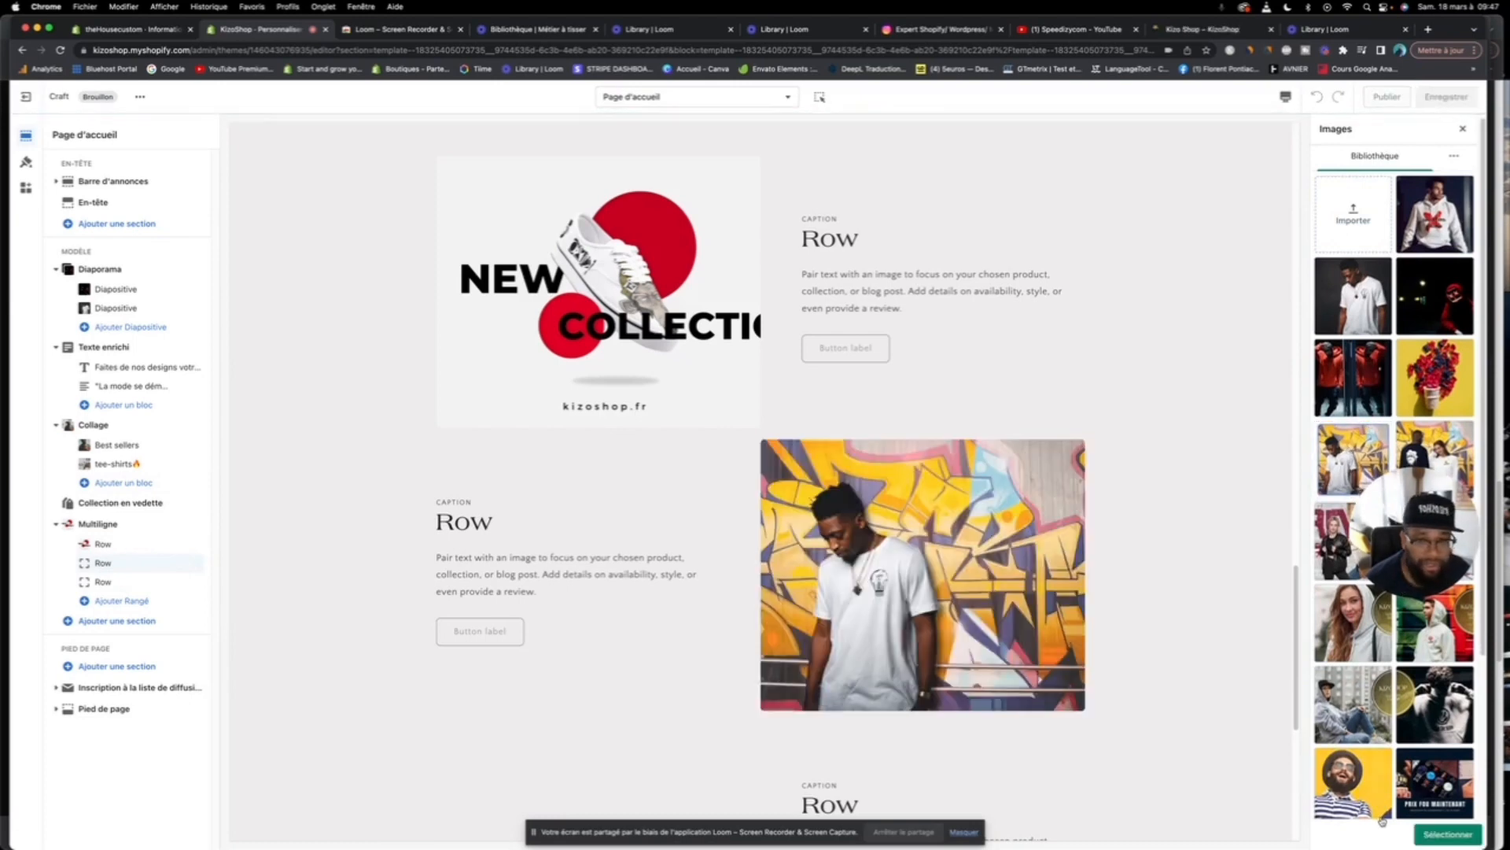
left_click(1447, 835)
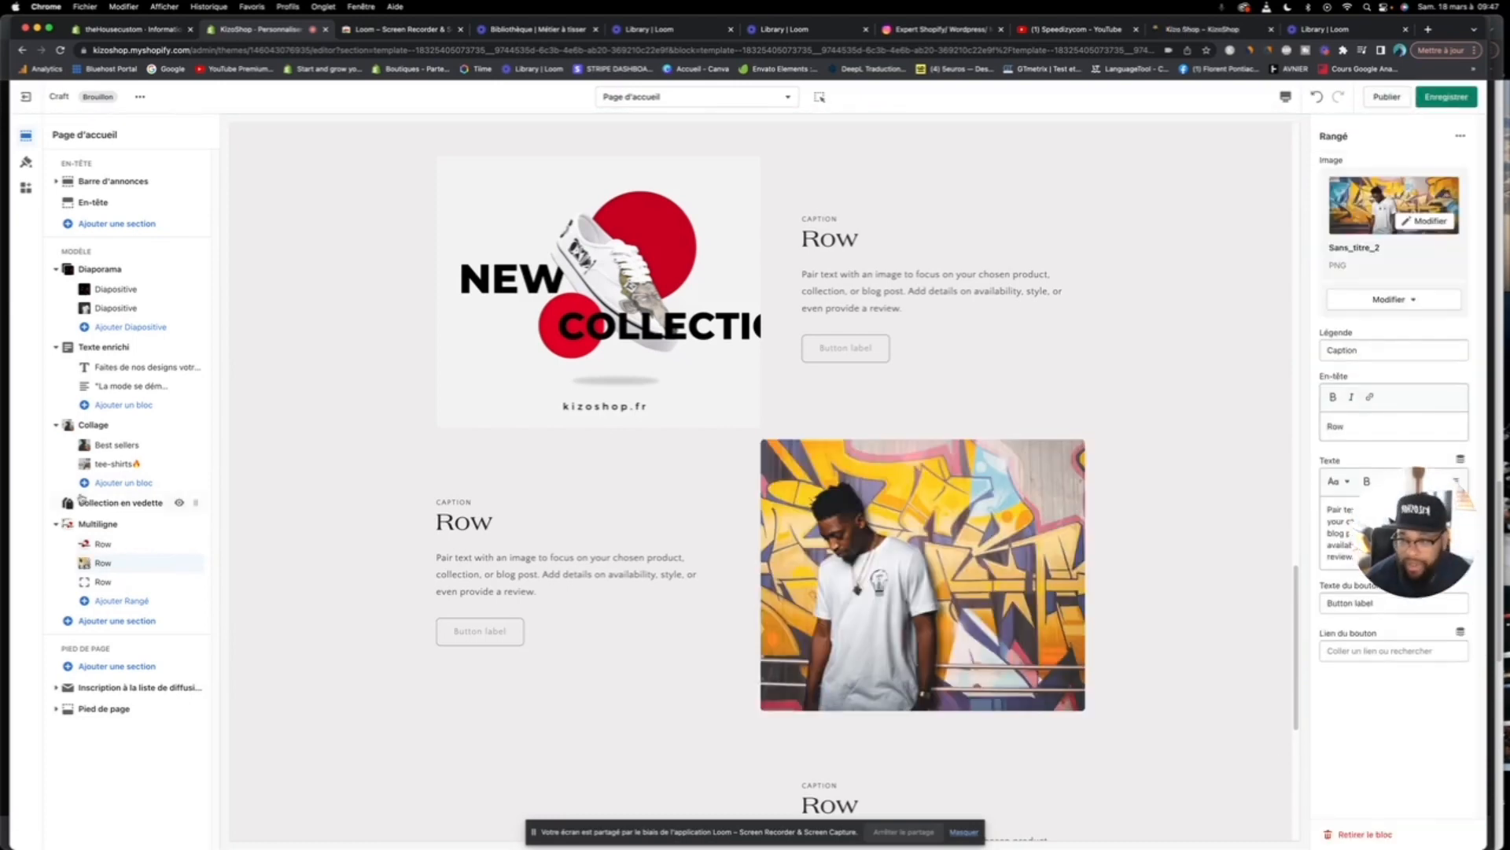
Step: Set the third Multiligne row's image to the library photo man-5572298_1920 of a hooded man sitting in a forest
left_click(111, 583)
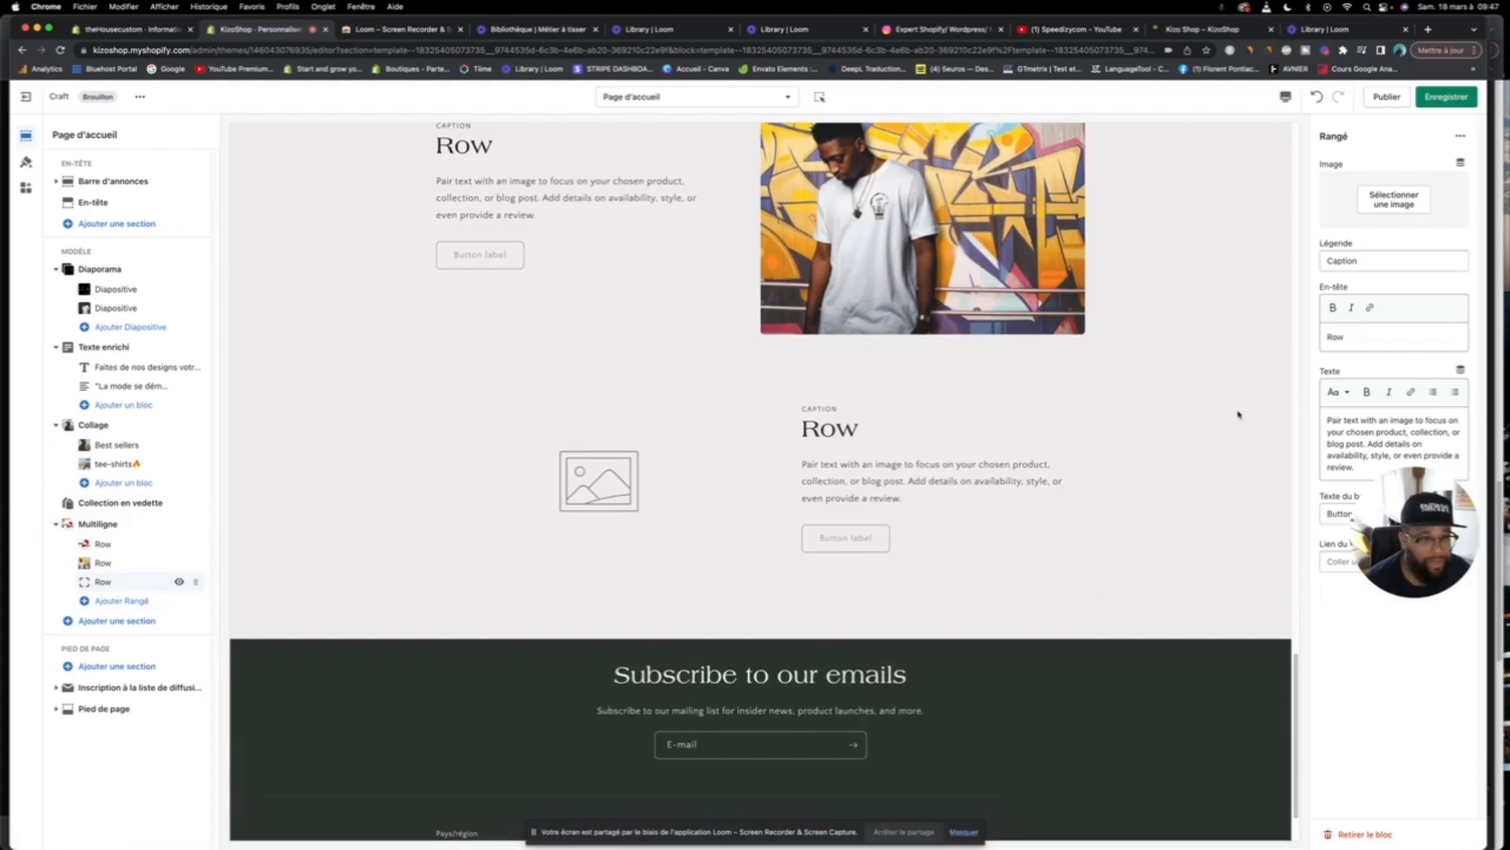
left_click(1394, 201)
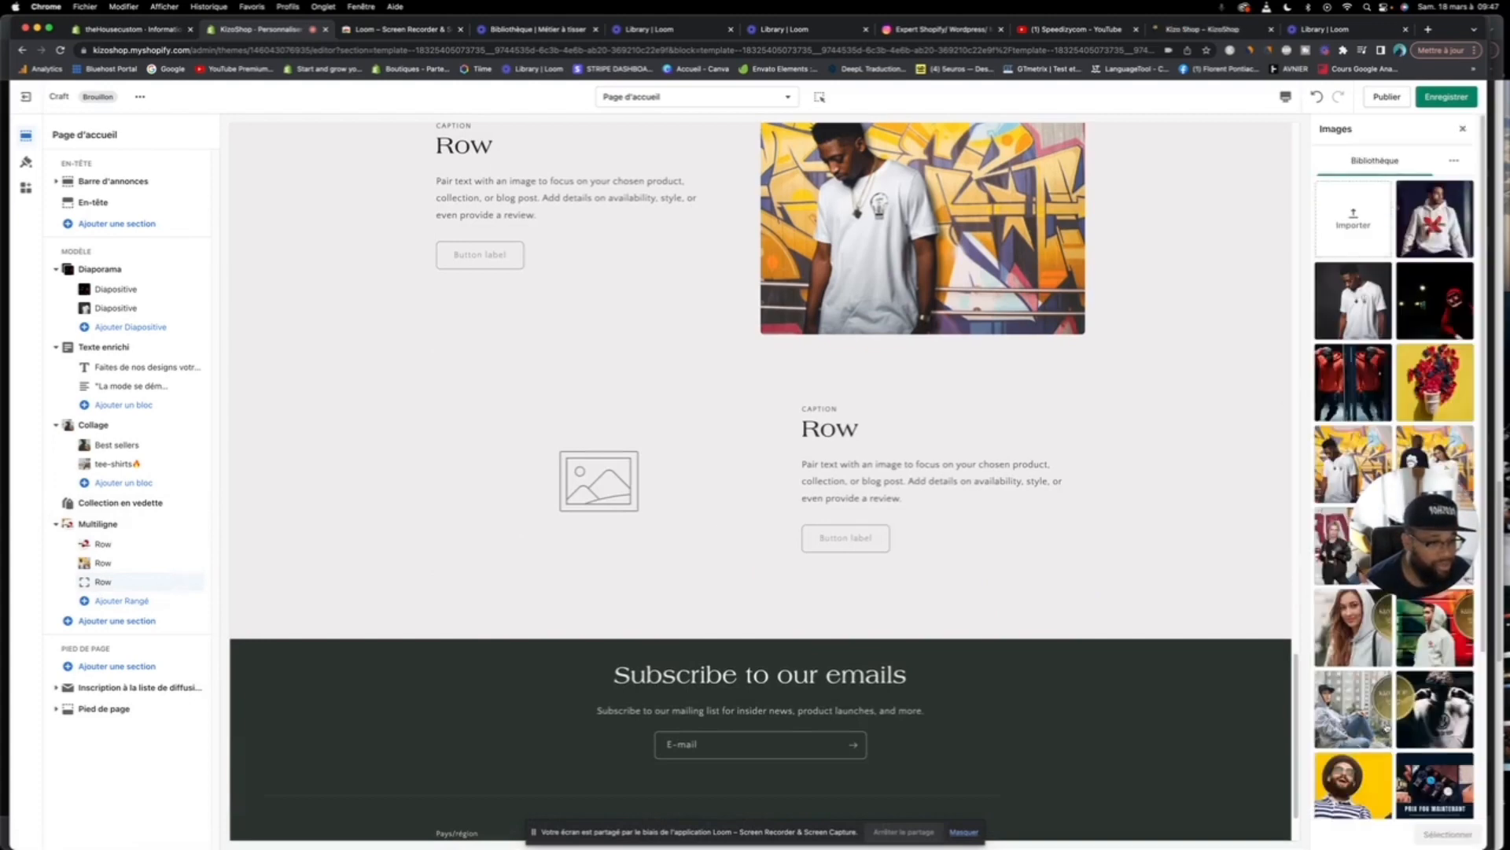
scroll(1389, 732, "down", 5)
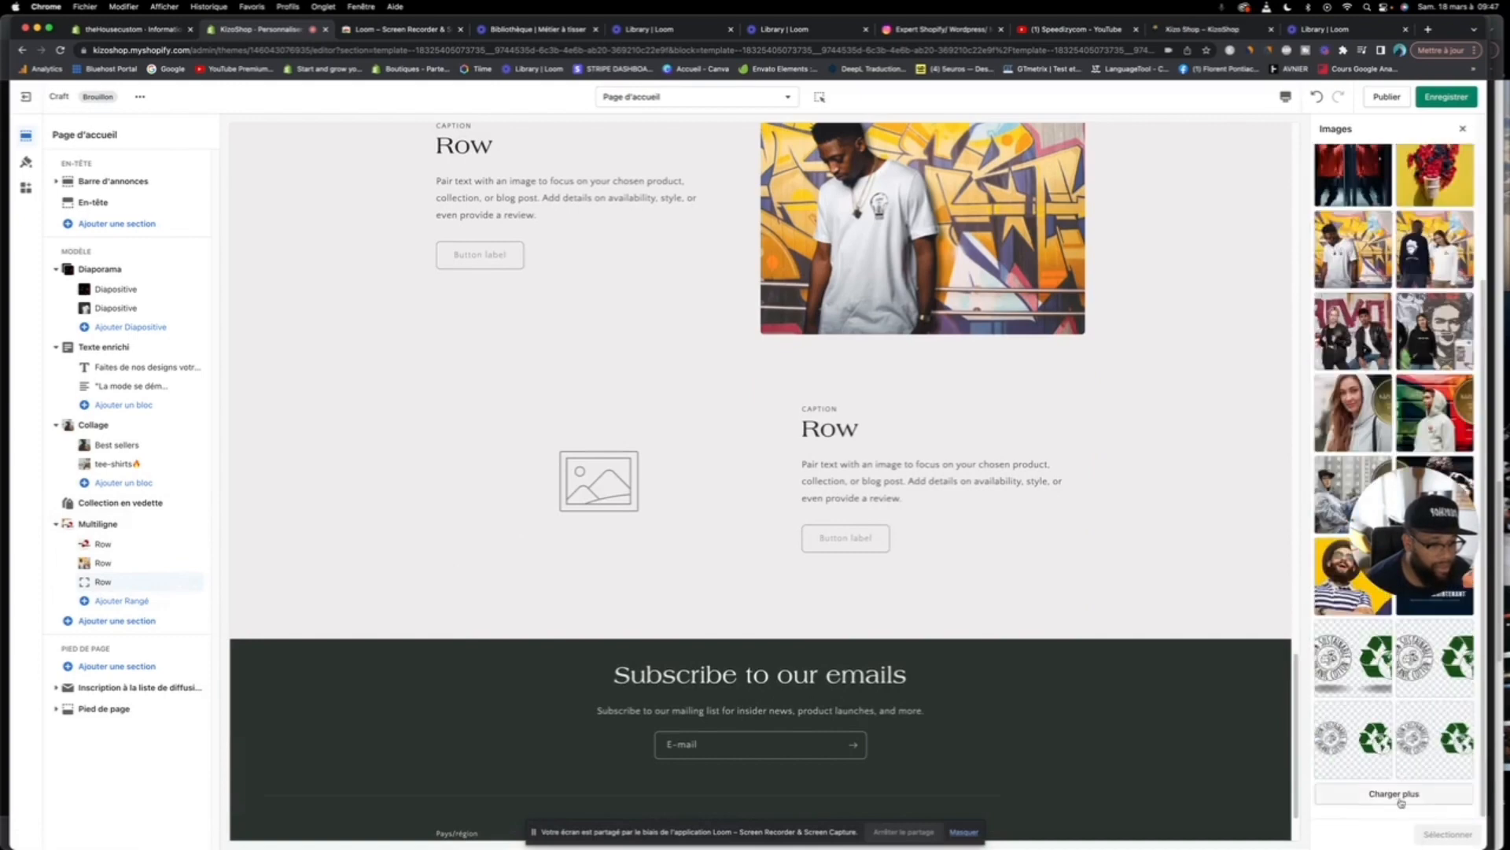
scroll(1400, 787, "down", 6)
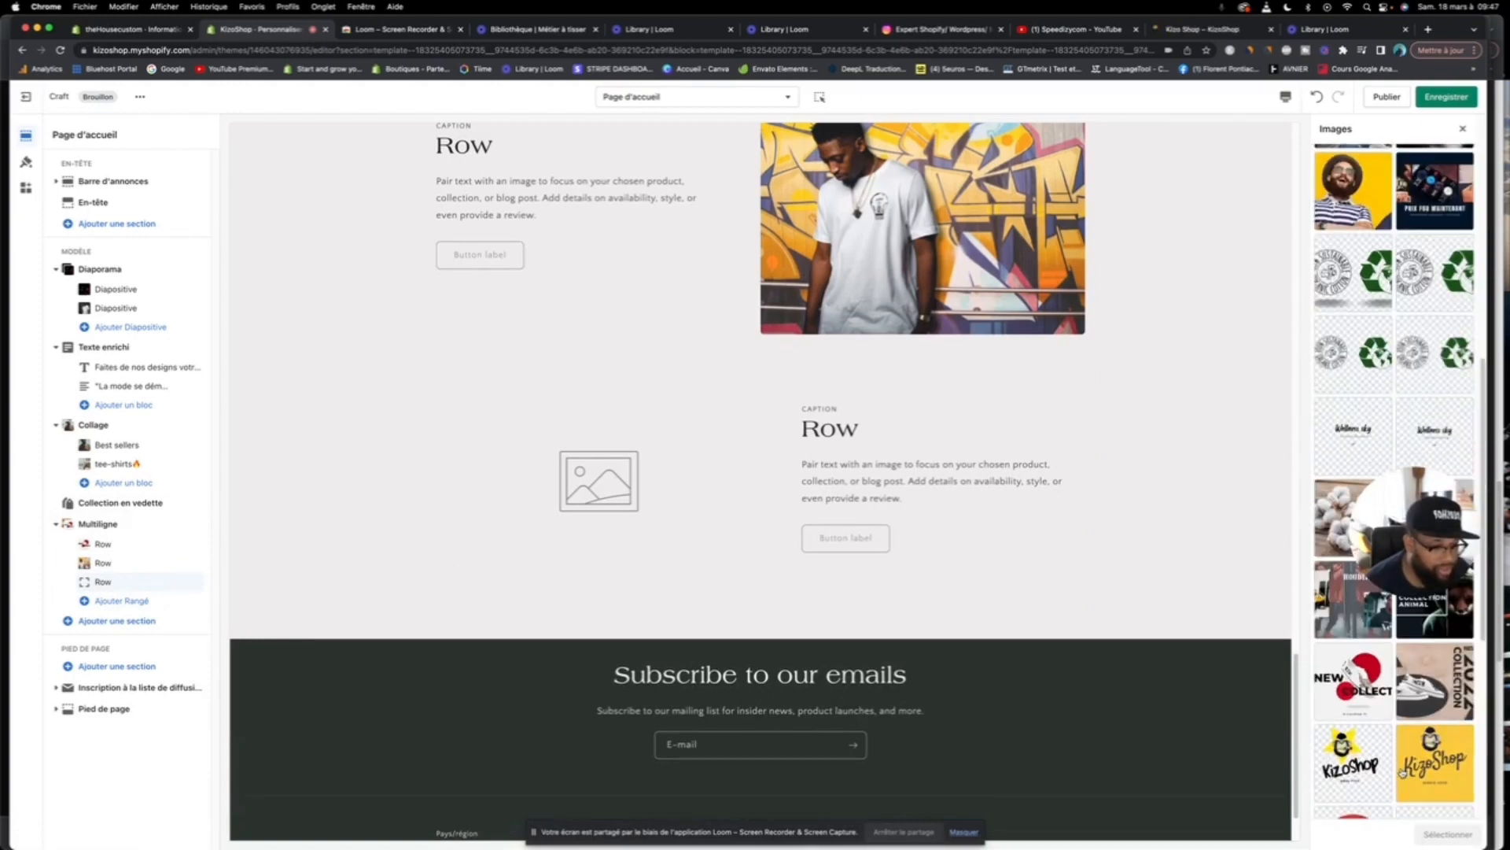
scroll(1402, 774, "down", 4)
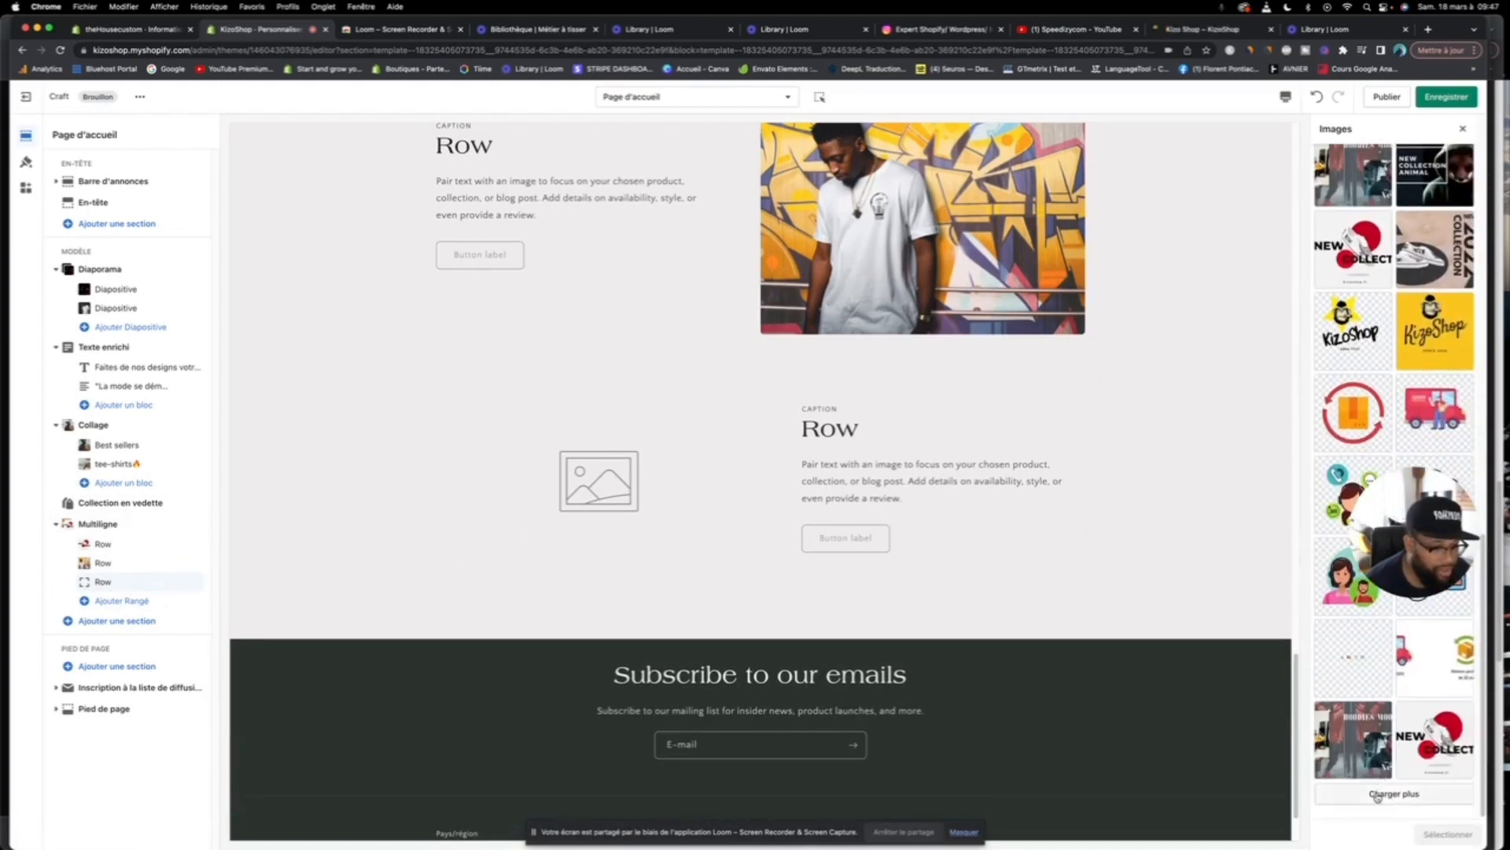
left_click(1377, 795)
scroll(1401, 743, "down", 1)
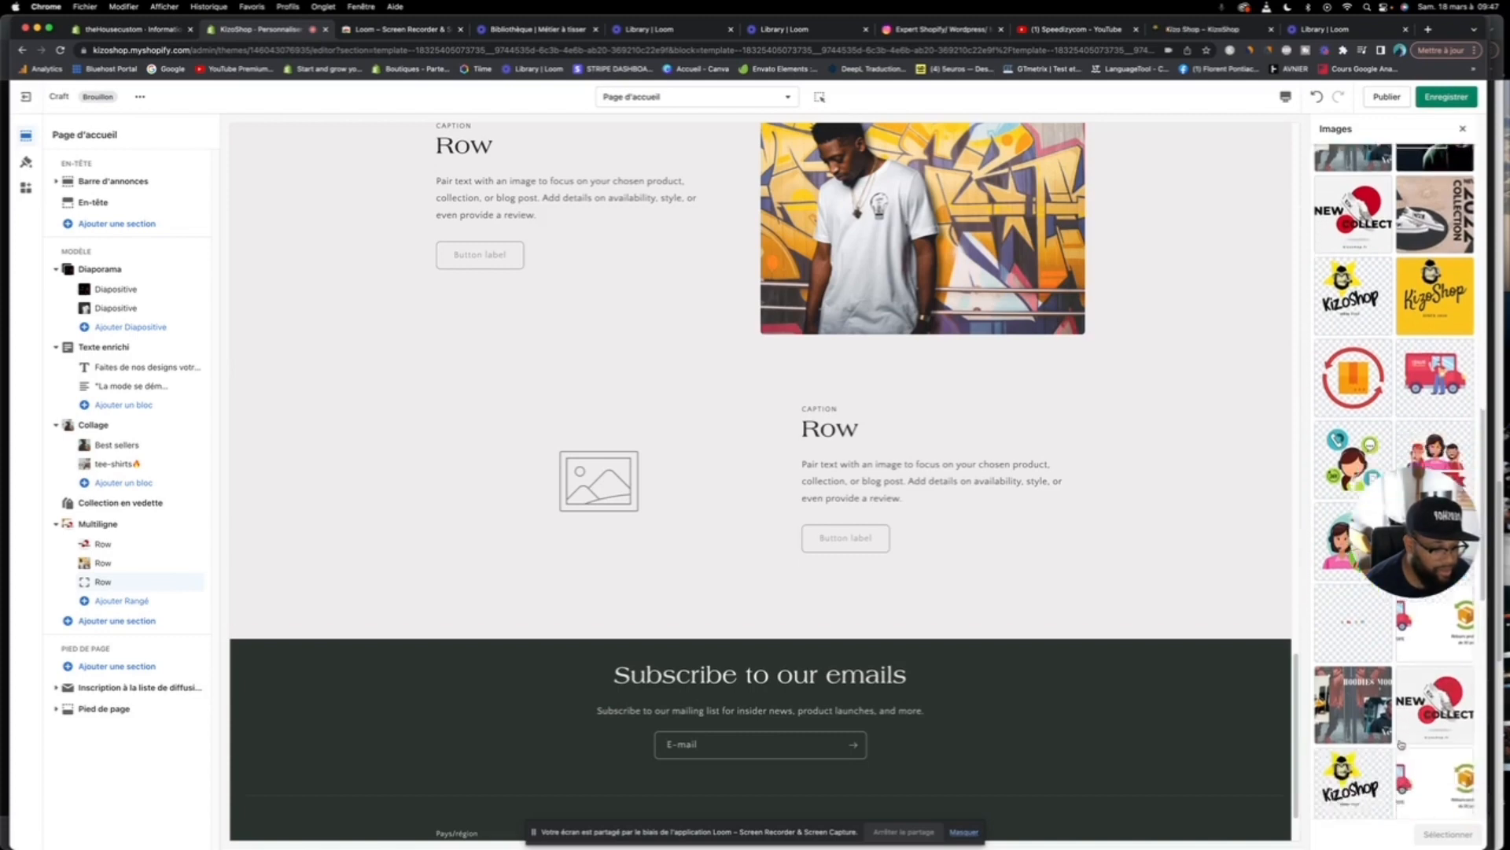
scroll(1401, 744, "down", 8)
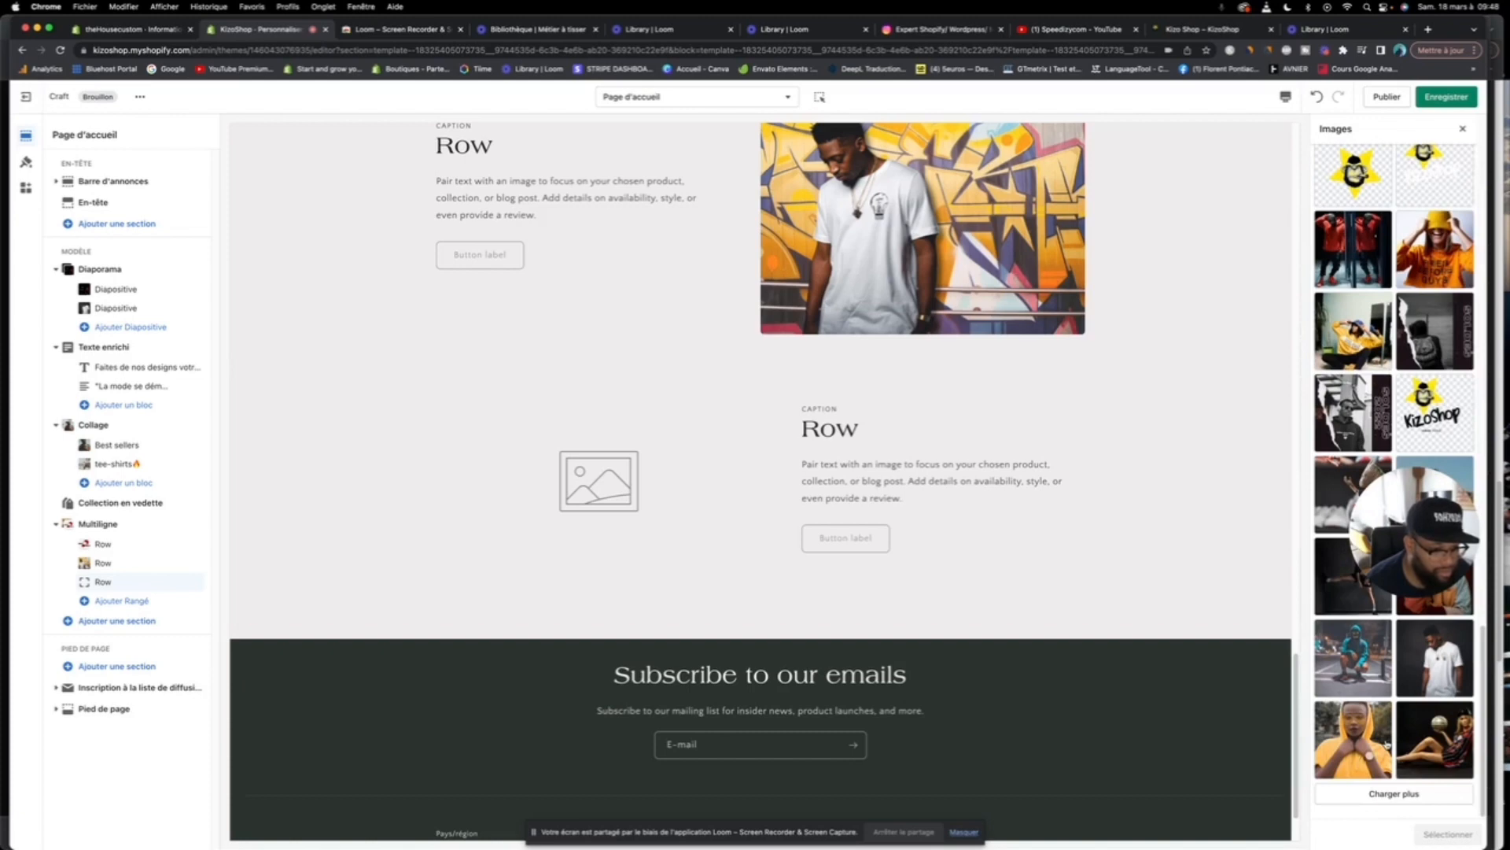
left_click(1379, 799)
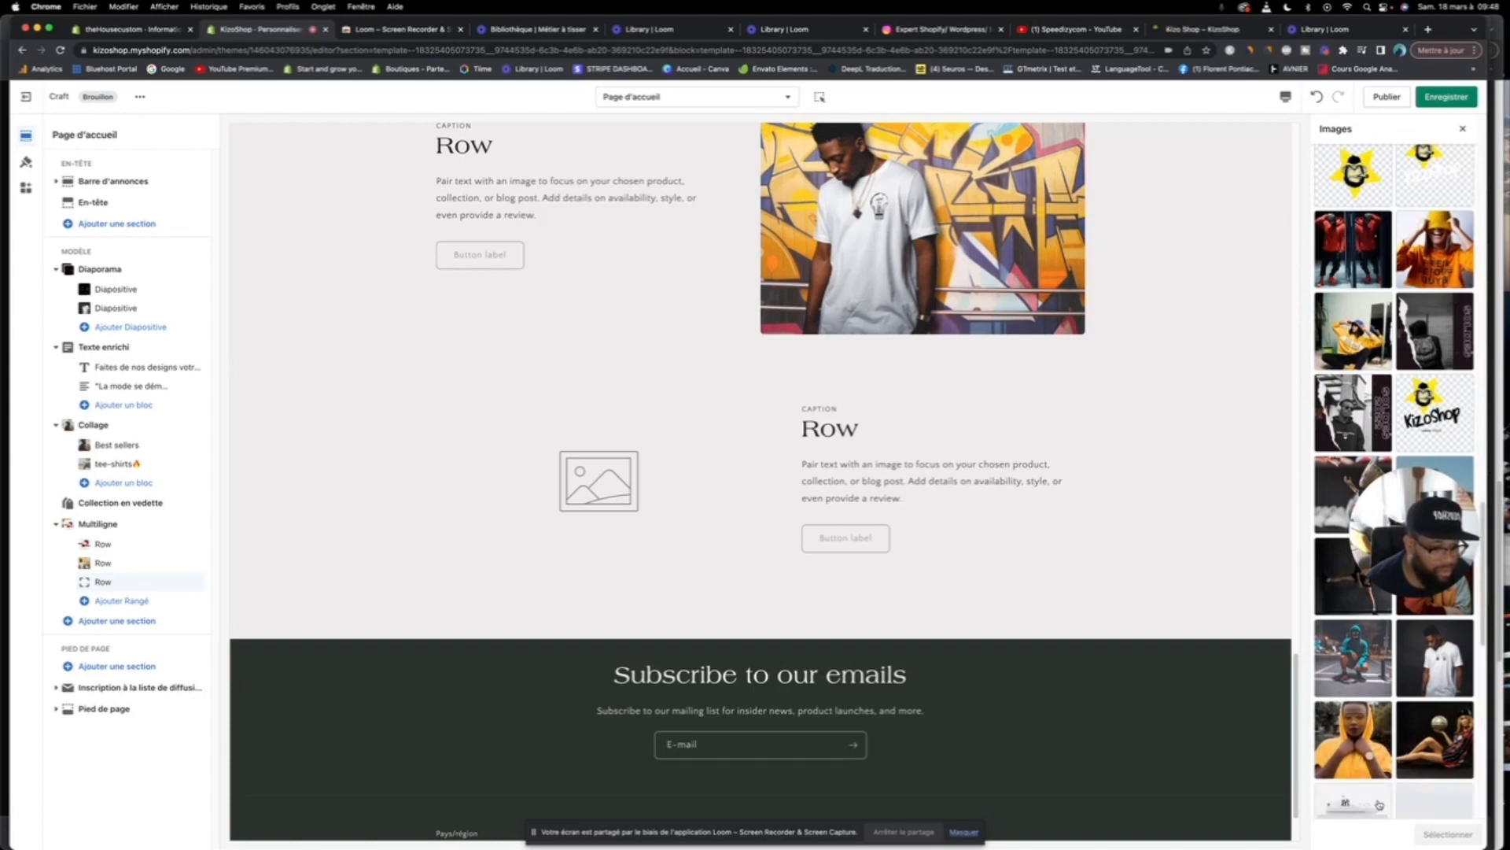
scroll(1377, 794, "down", 5)
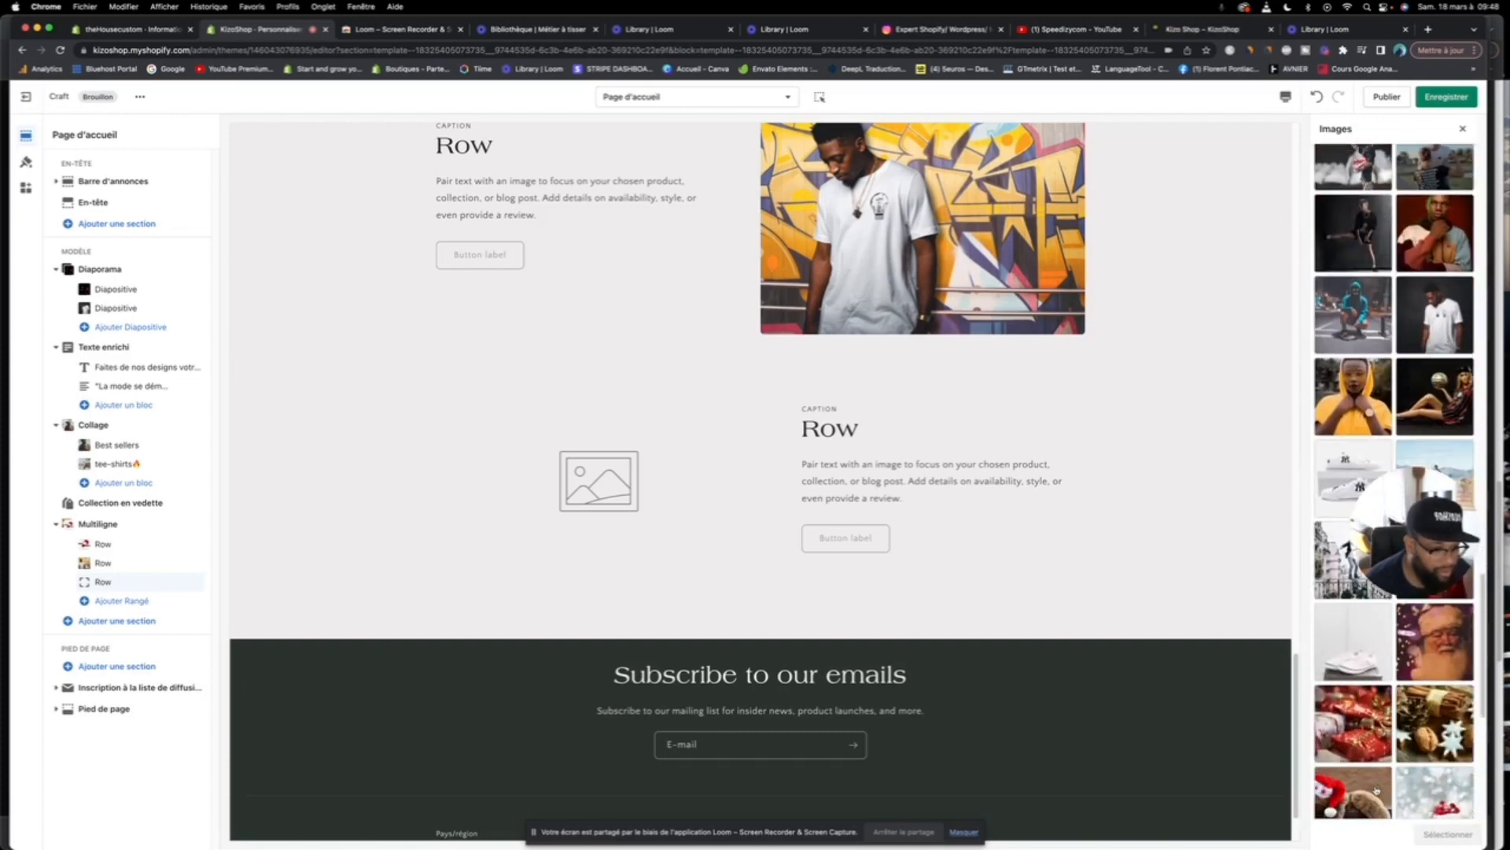
scroll(1376, 789, "down", 6)
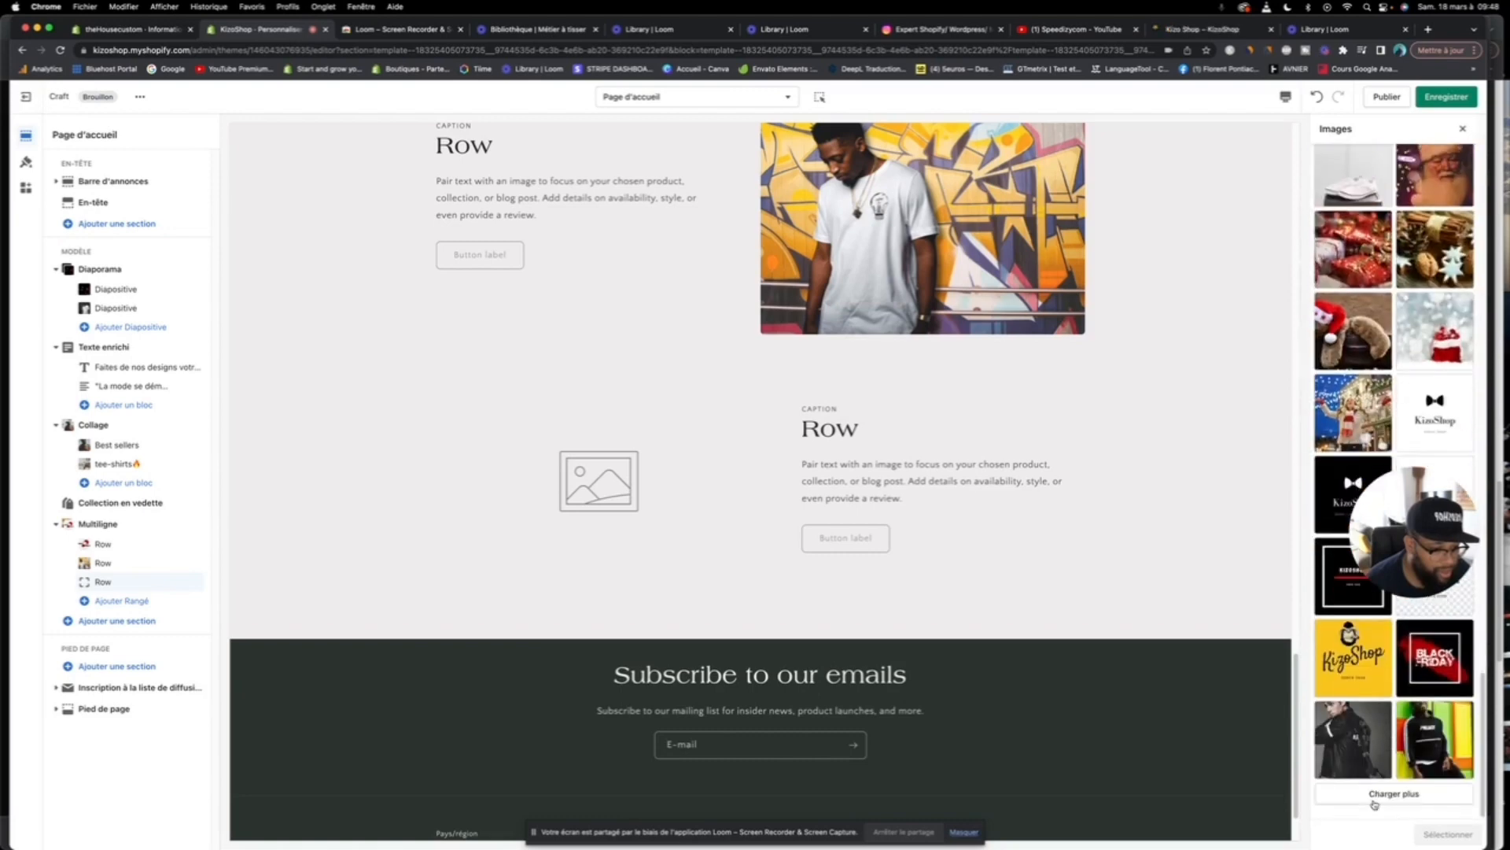
left_click(1370, 793)
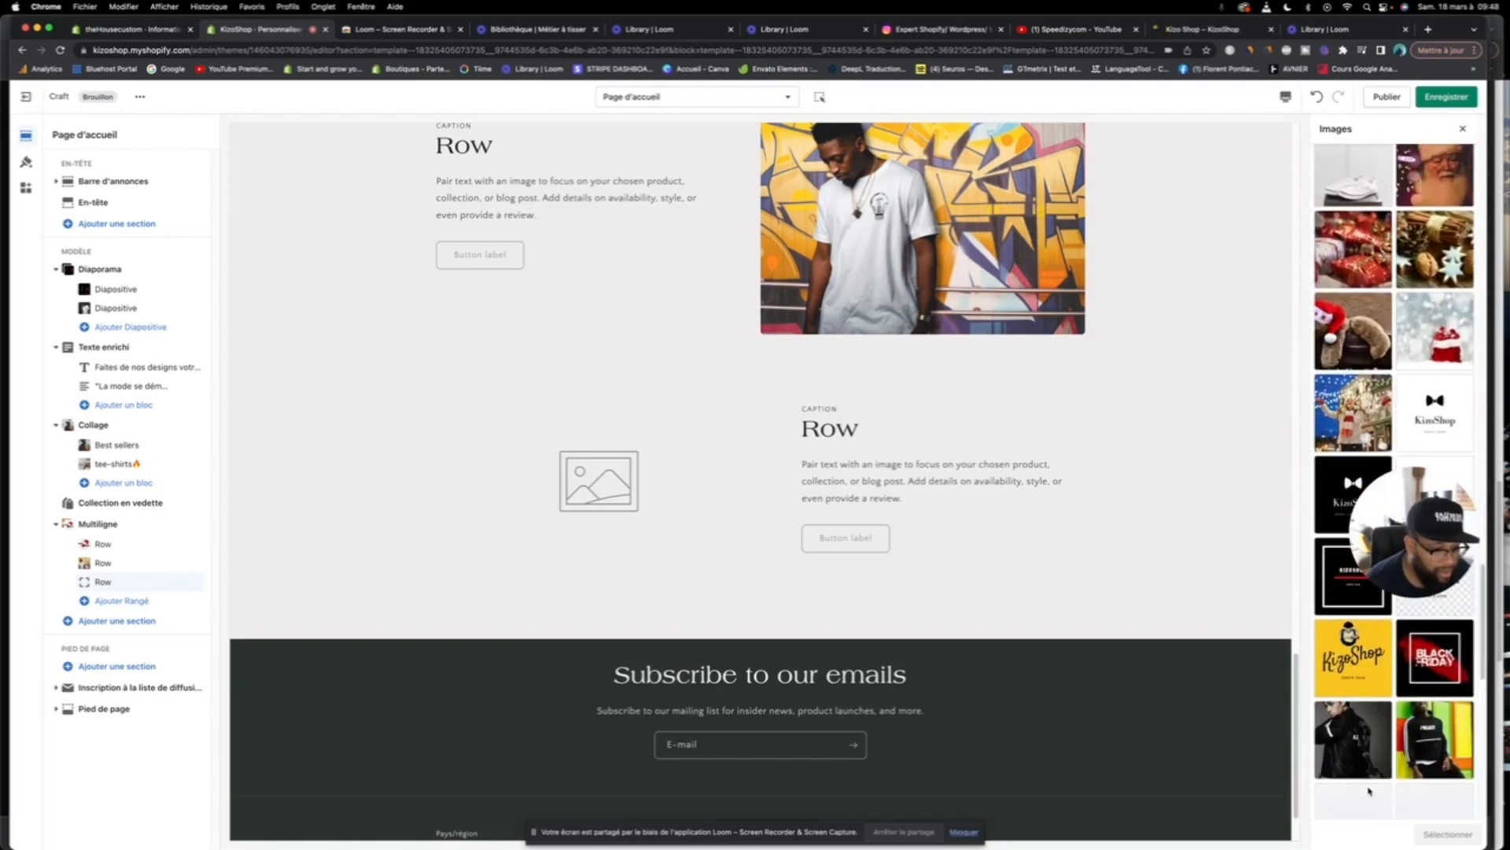
scroll(1367, 785, "down", 3)
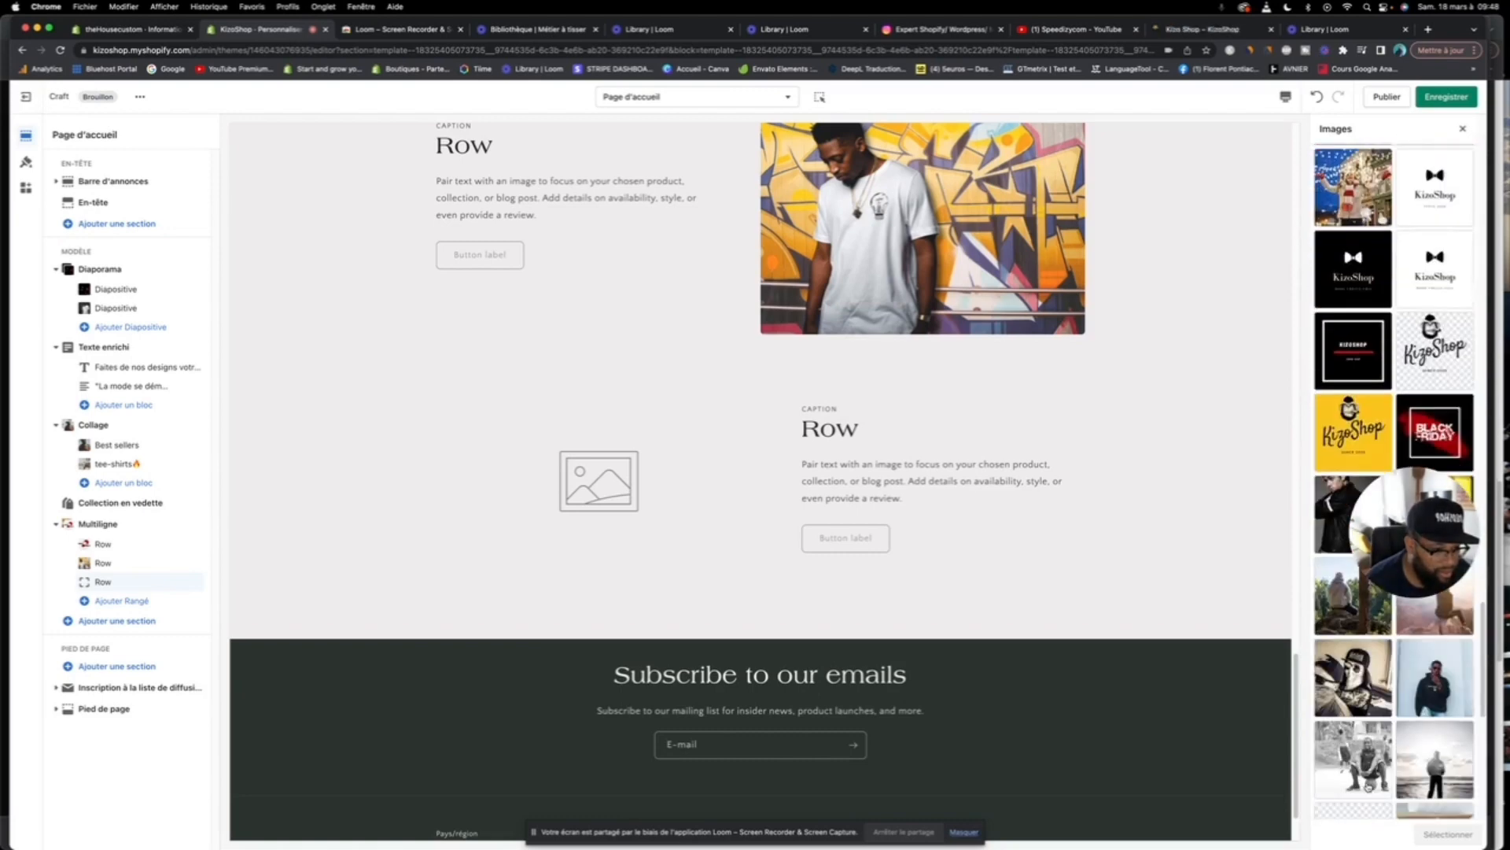
left_click(1349, 610)
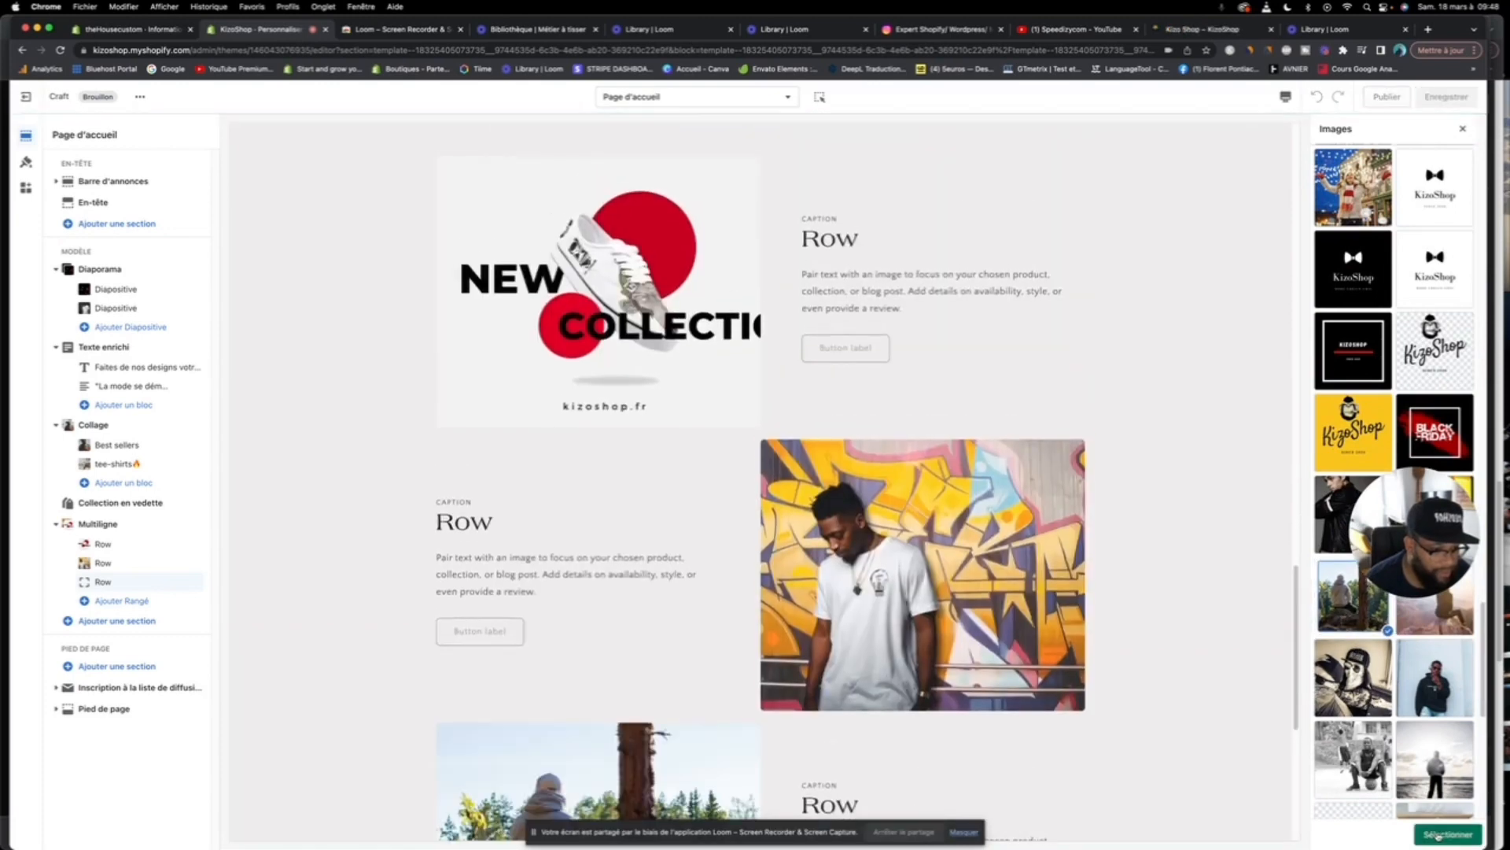
left_click(1438, 836)
scroll(1023, 600, "down", 4)
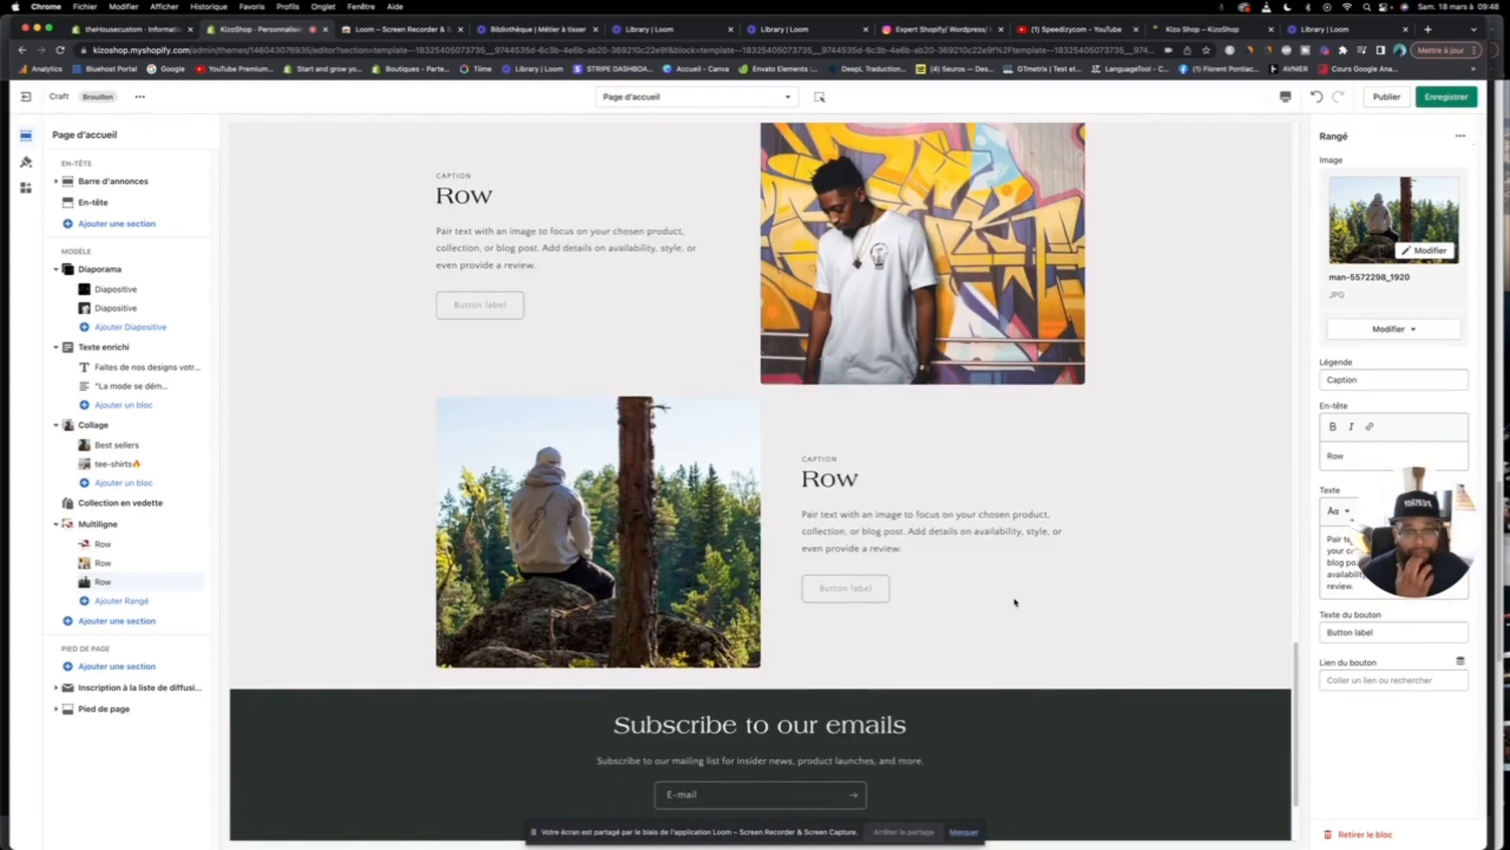
Step: Move the Multiligne section above Collection en vedette, directly below Collage, and review the page order in the preview
scroll(1015, 602, "up", 3)
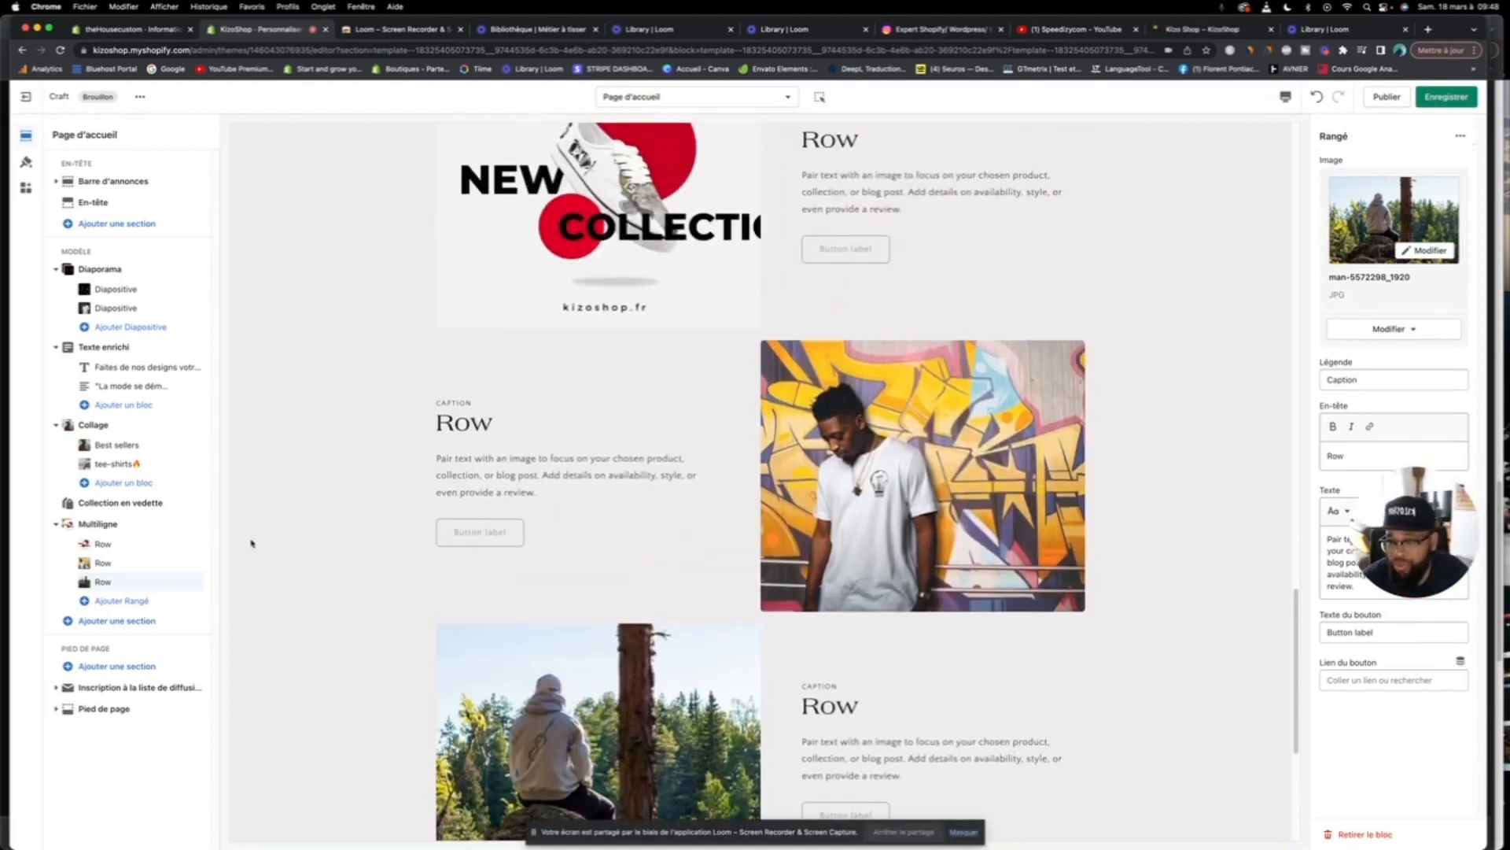
left_click_drag(196, 524, 203, 503)
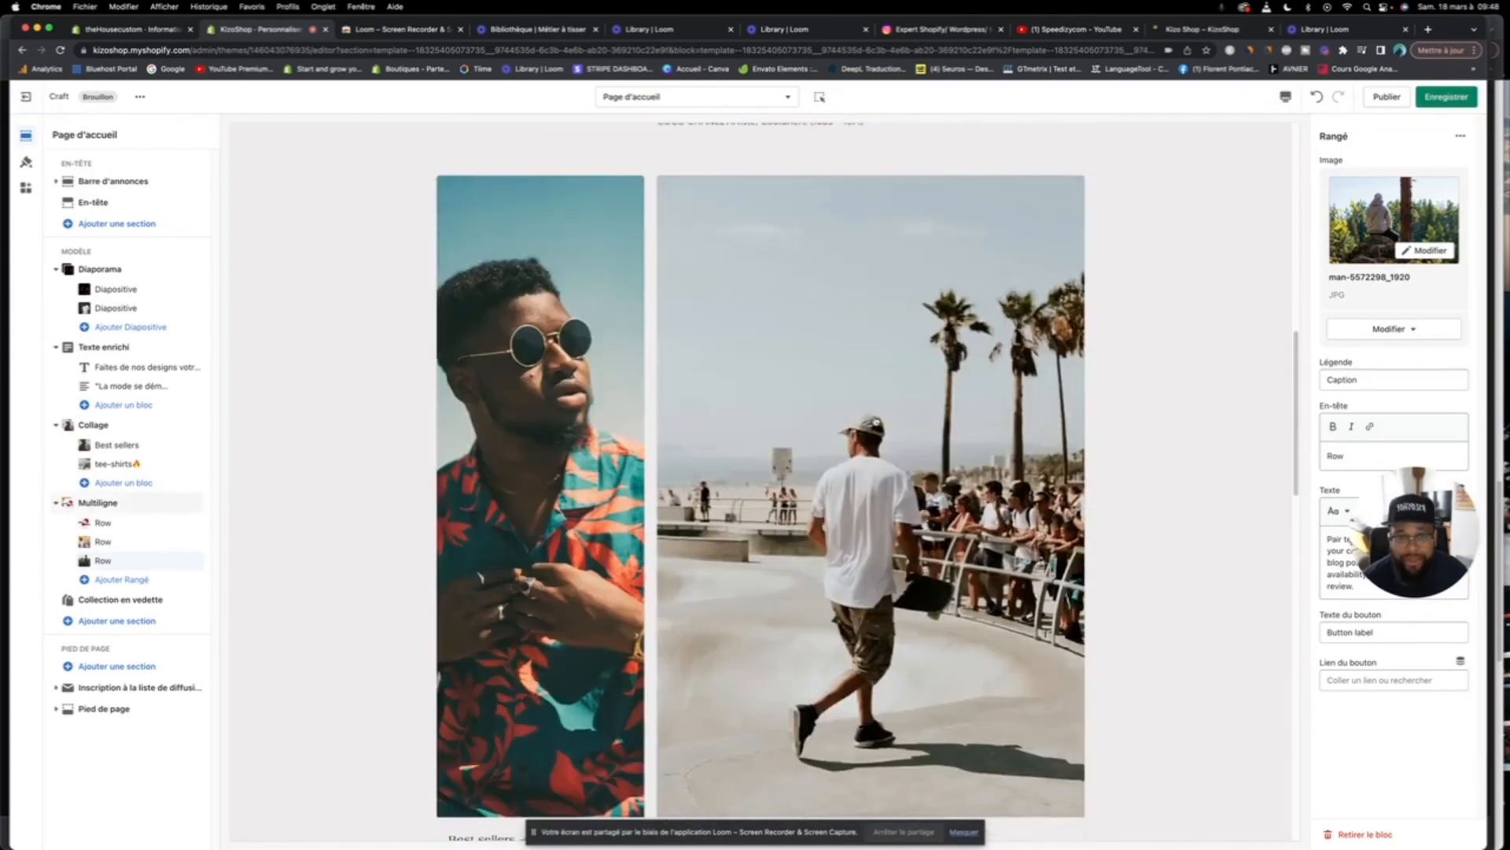
scroll(876, 421, "up", 11)
scroll(876, 422, "down", 7)
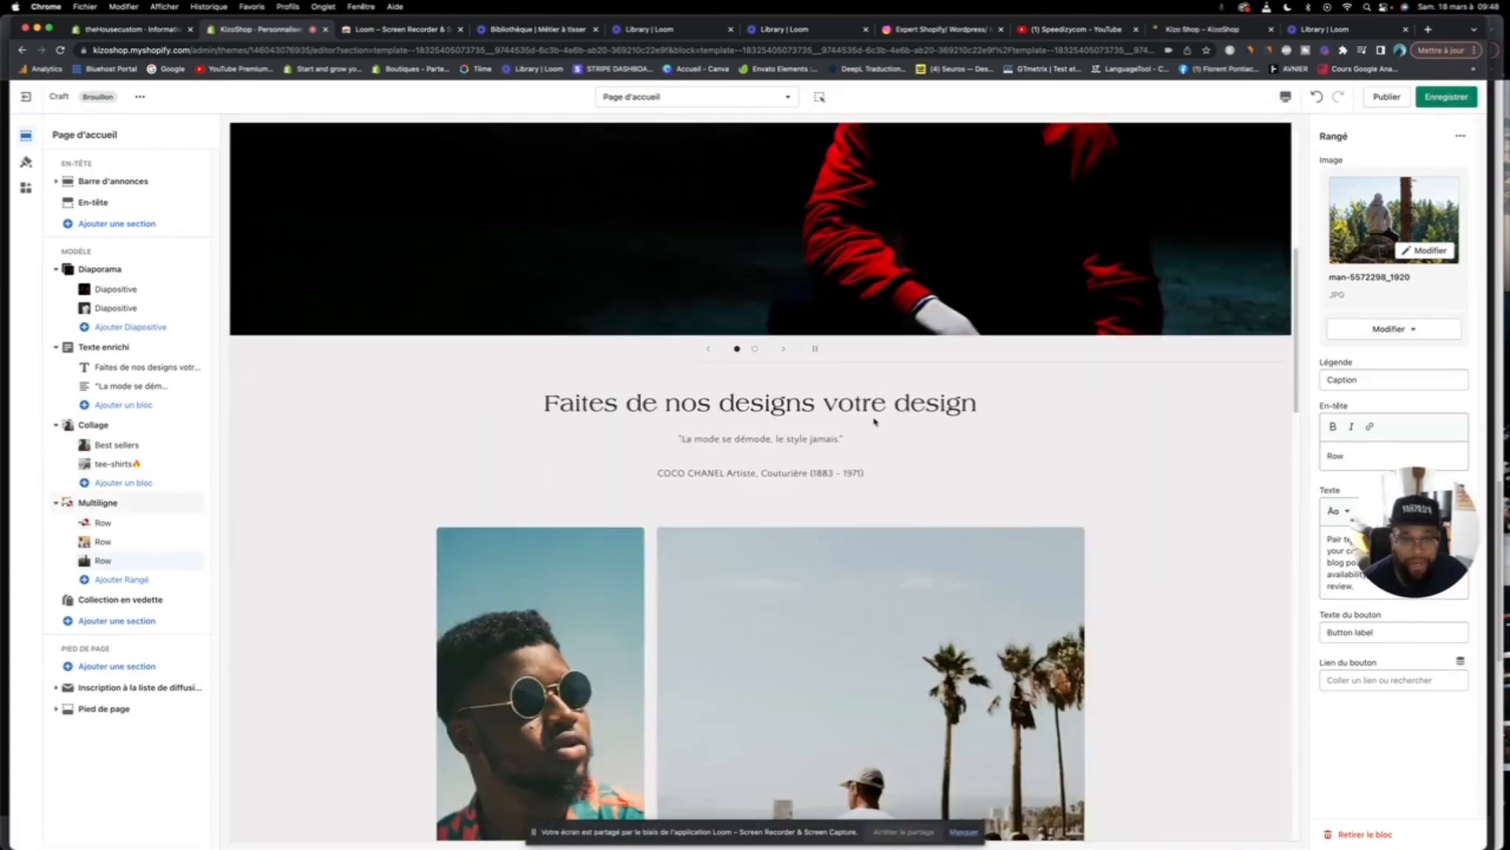
scroll(875, 422, "down", 10)
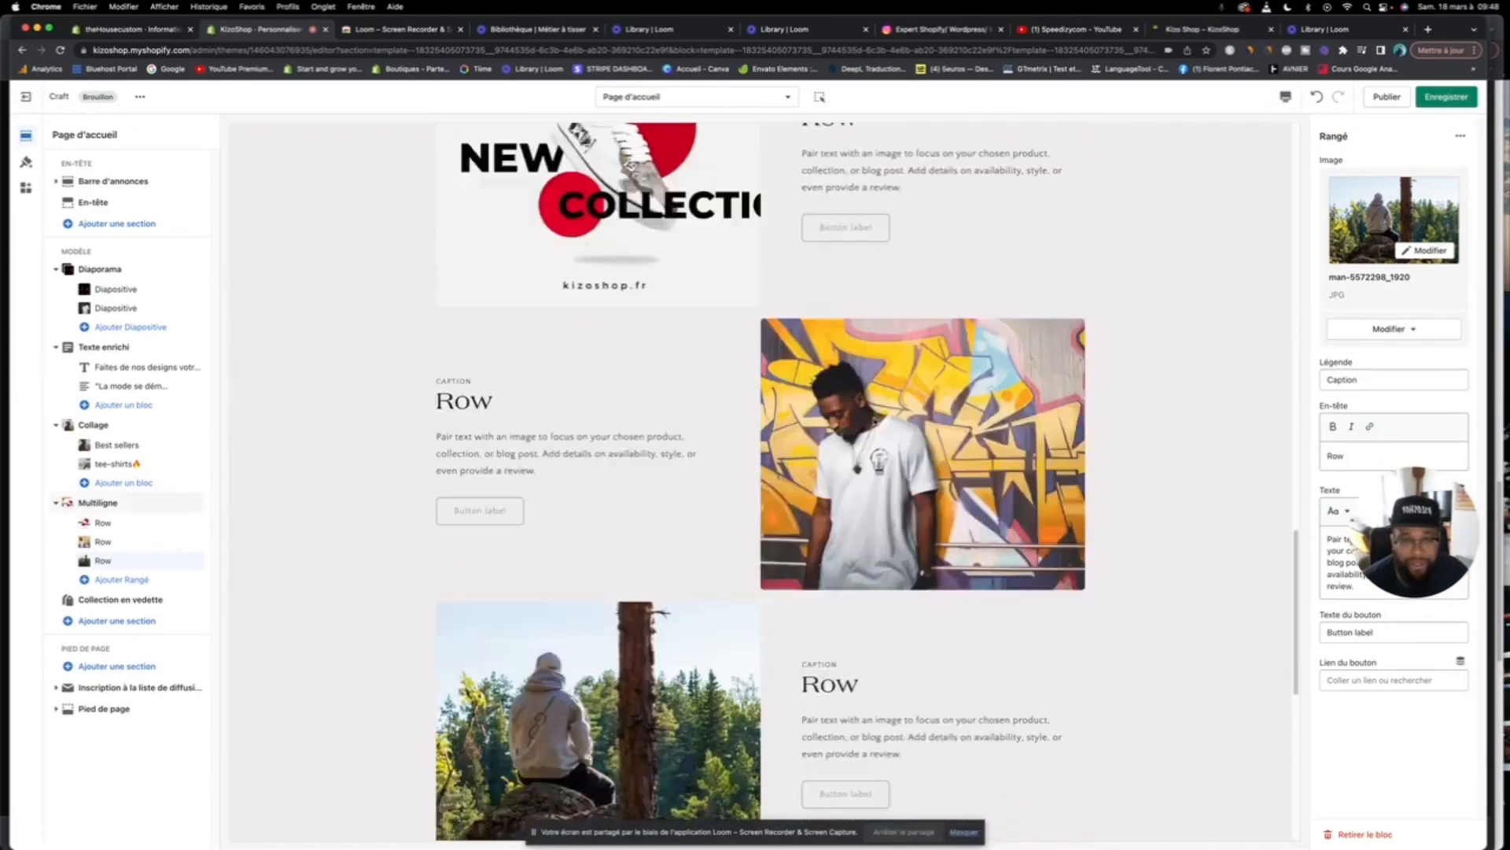
scroll(873, 422, "down", 3)
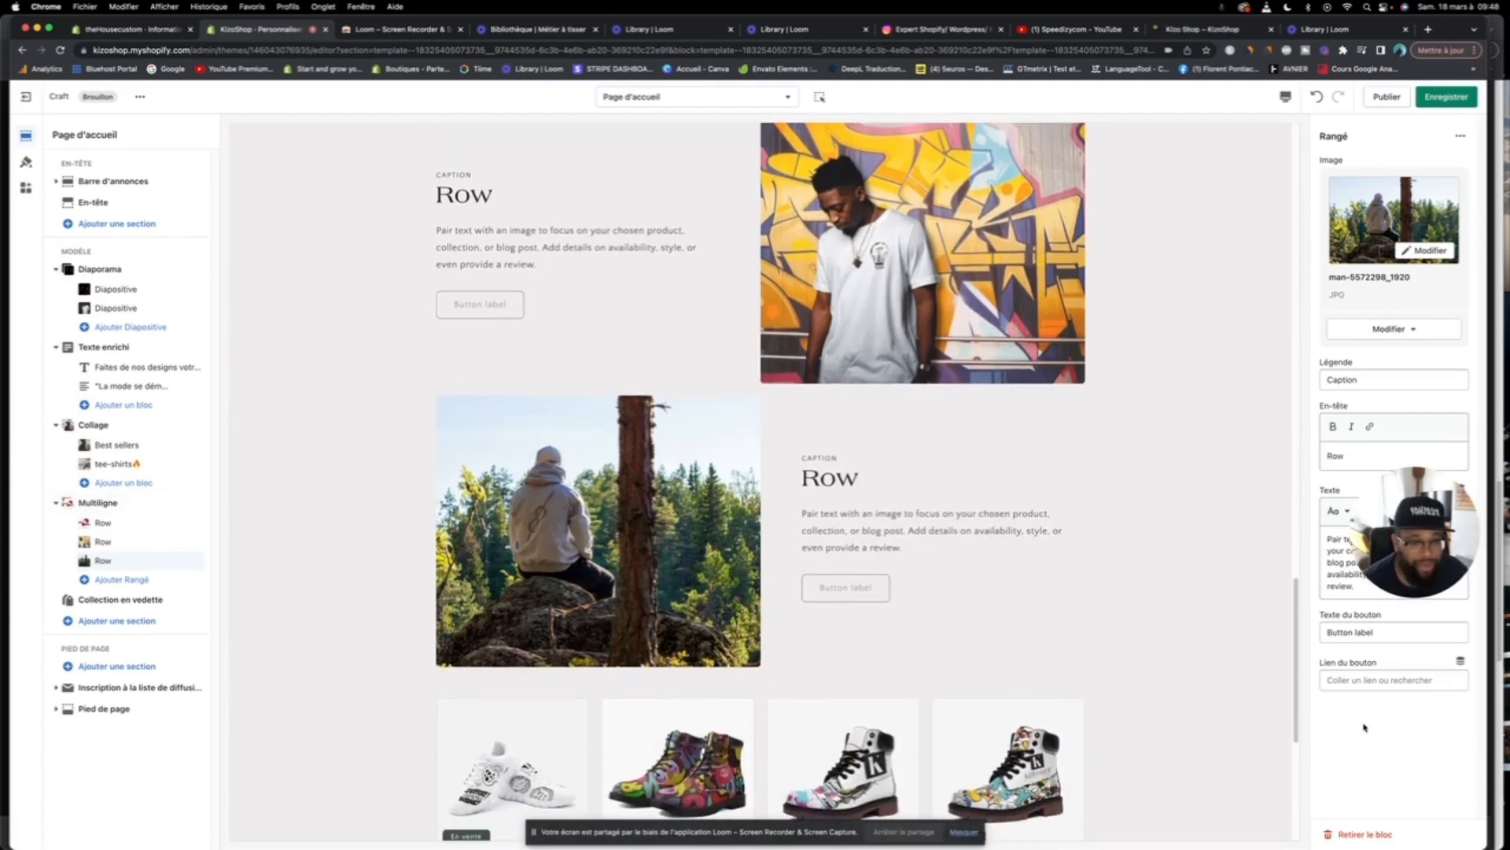
Step: Link the third Multiligne row's button to the Collection de sweat collection
left_click(1363, 680)
left_click_drag(1413, 551, 1414, 790)
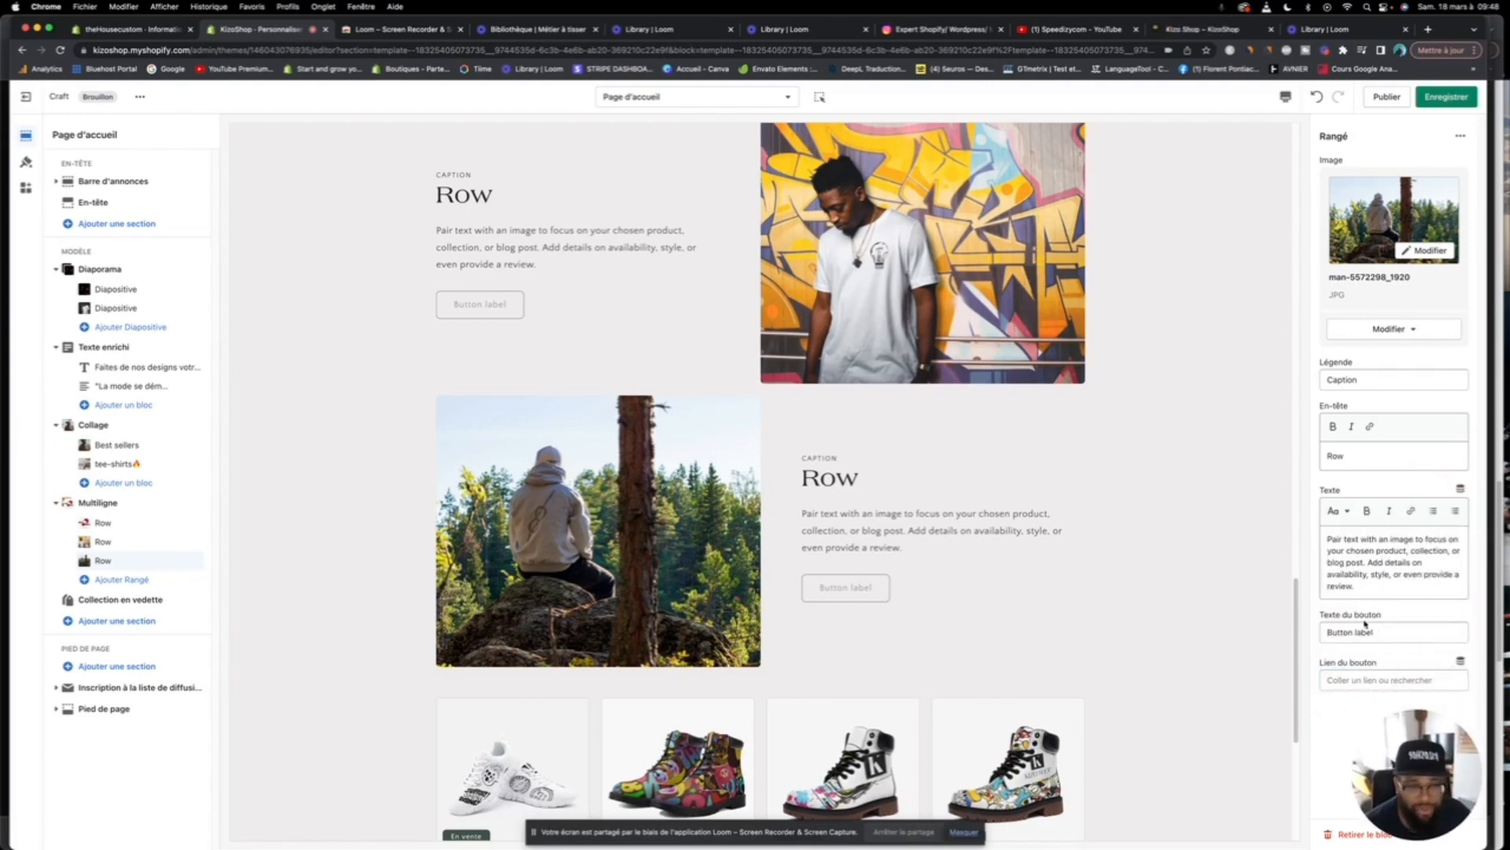
left_click(1408, 680)
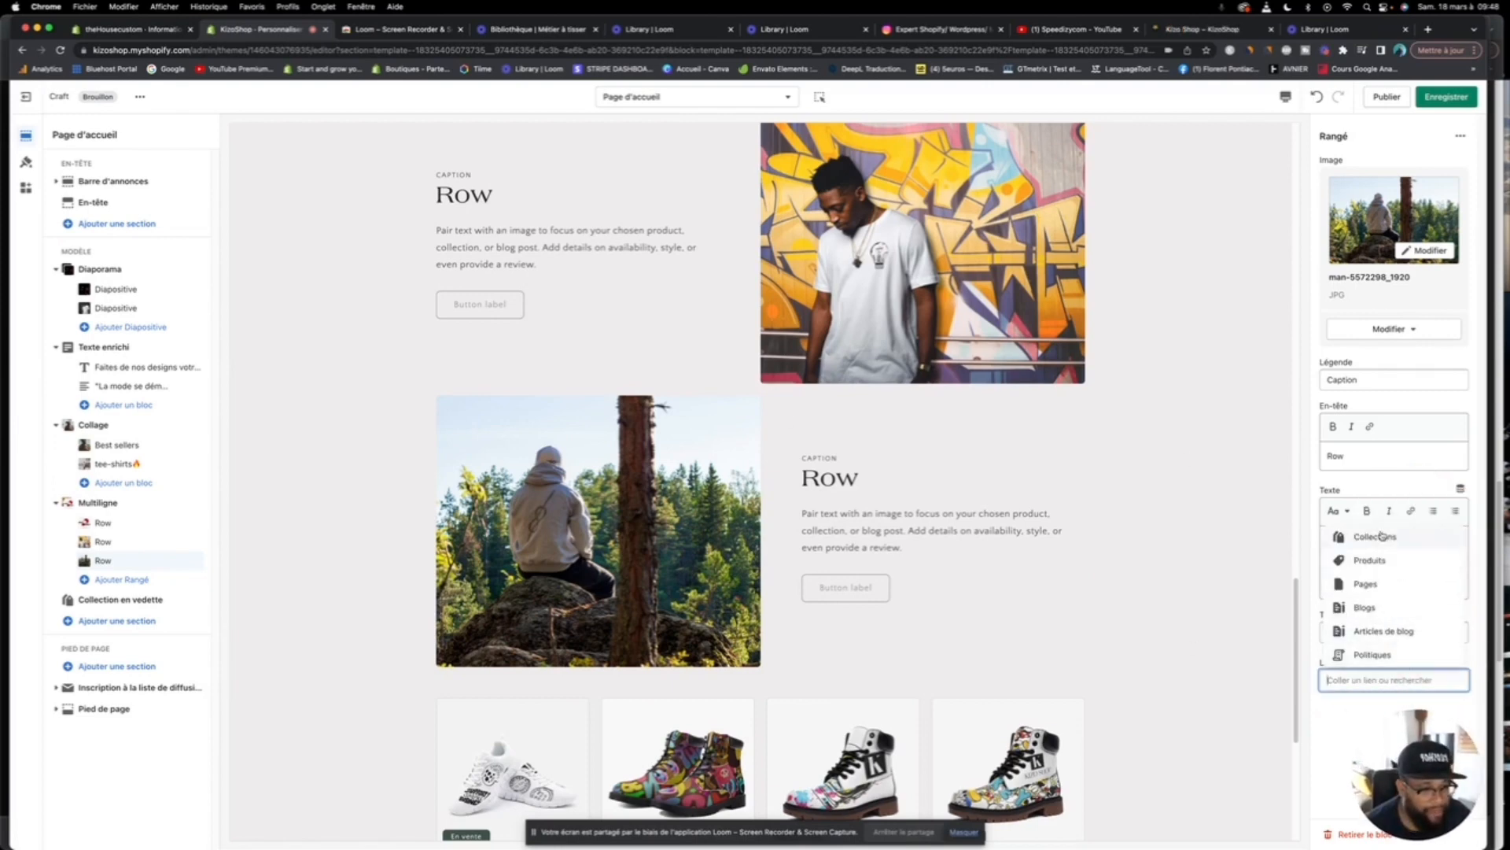
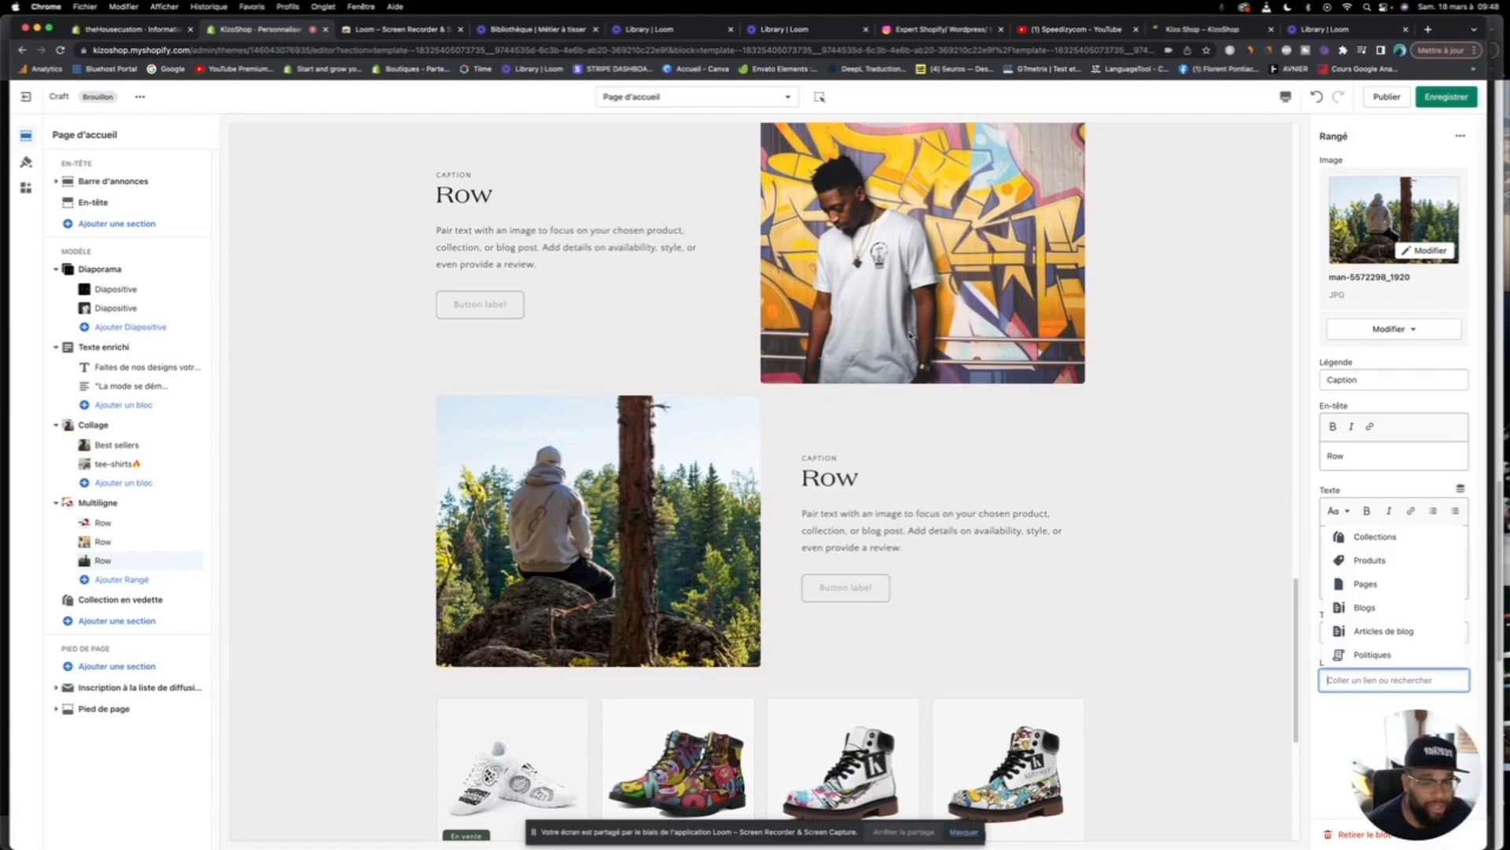
scroll(910, 335, "up", 10)
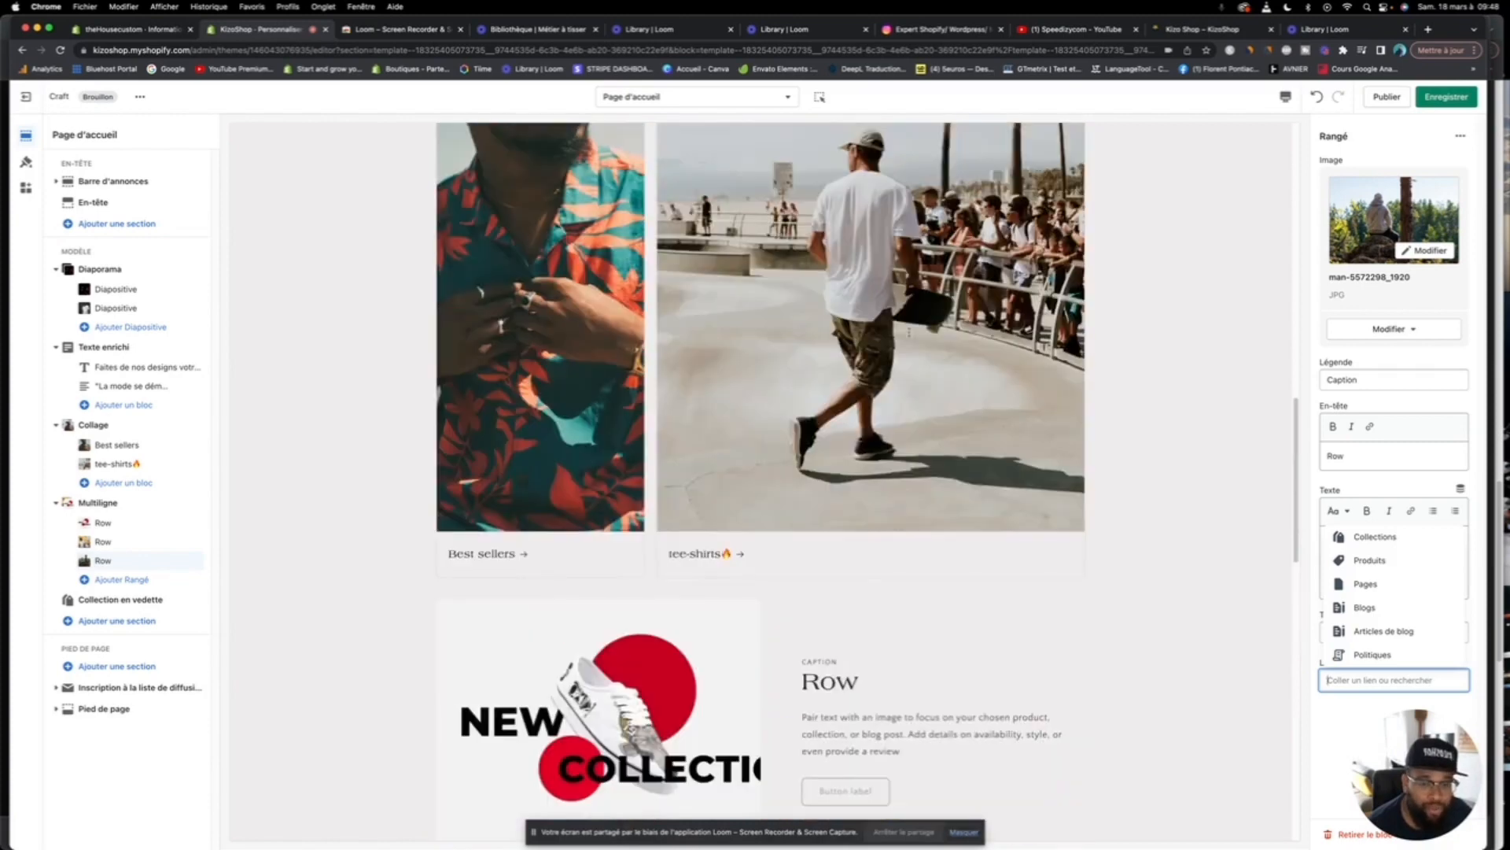
scroll(910, 336, "down", 4)
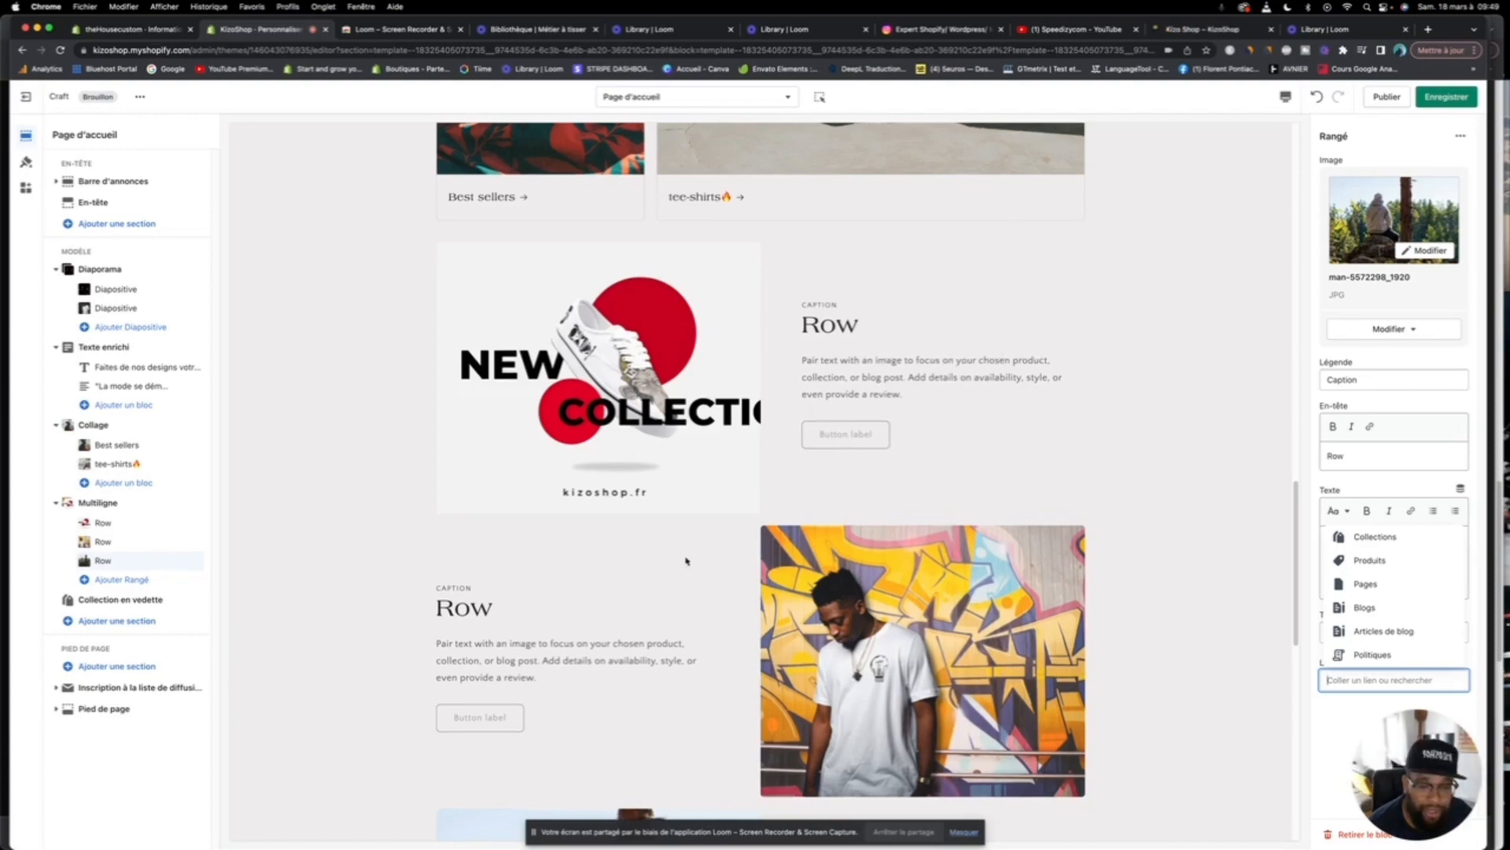
scroll(691, 564, "down", 7)
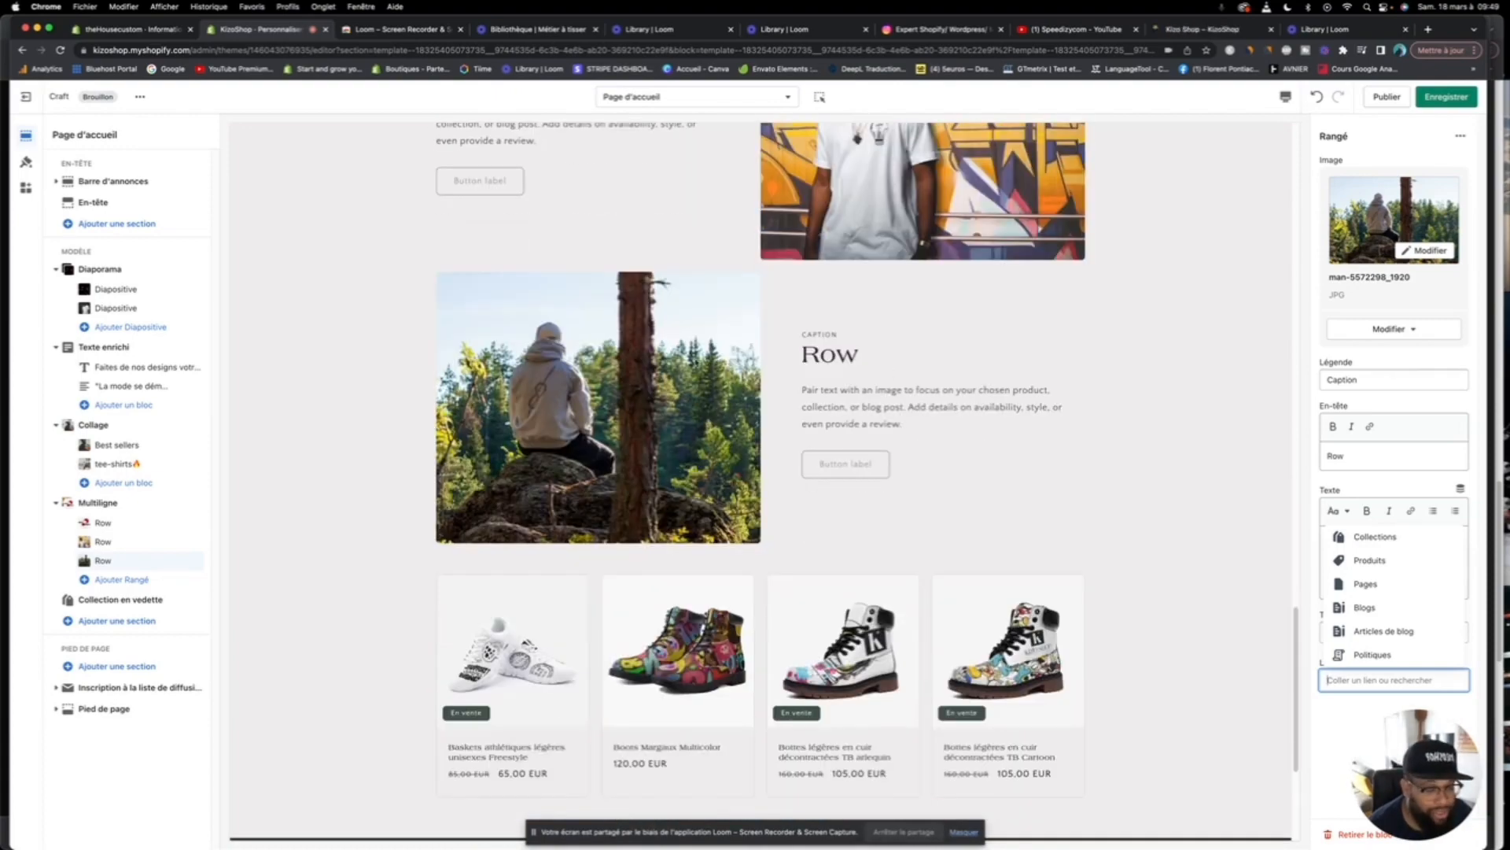
scroll(842, 329, "up", 7)
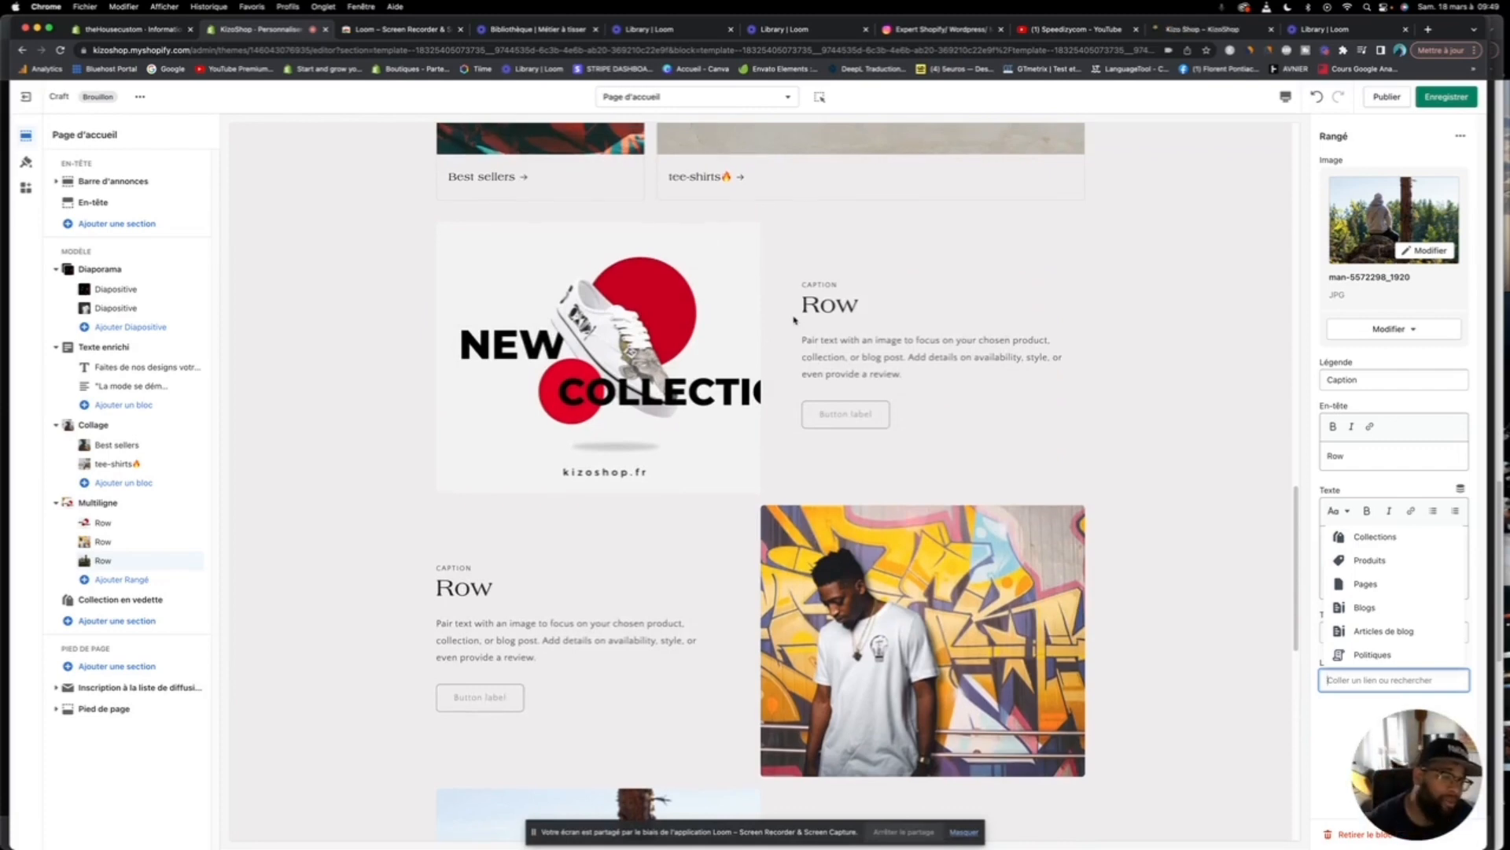
scroll(962, 353, "down", 3)
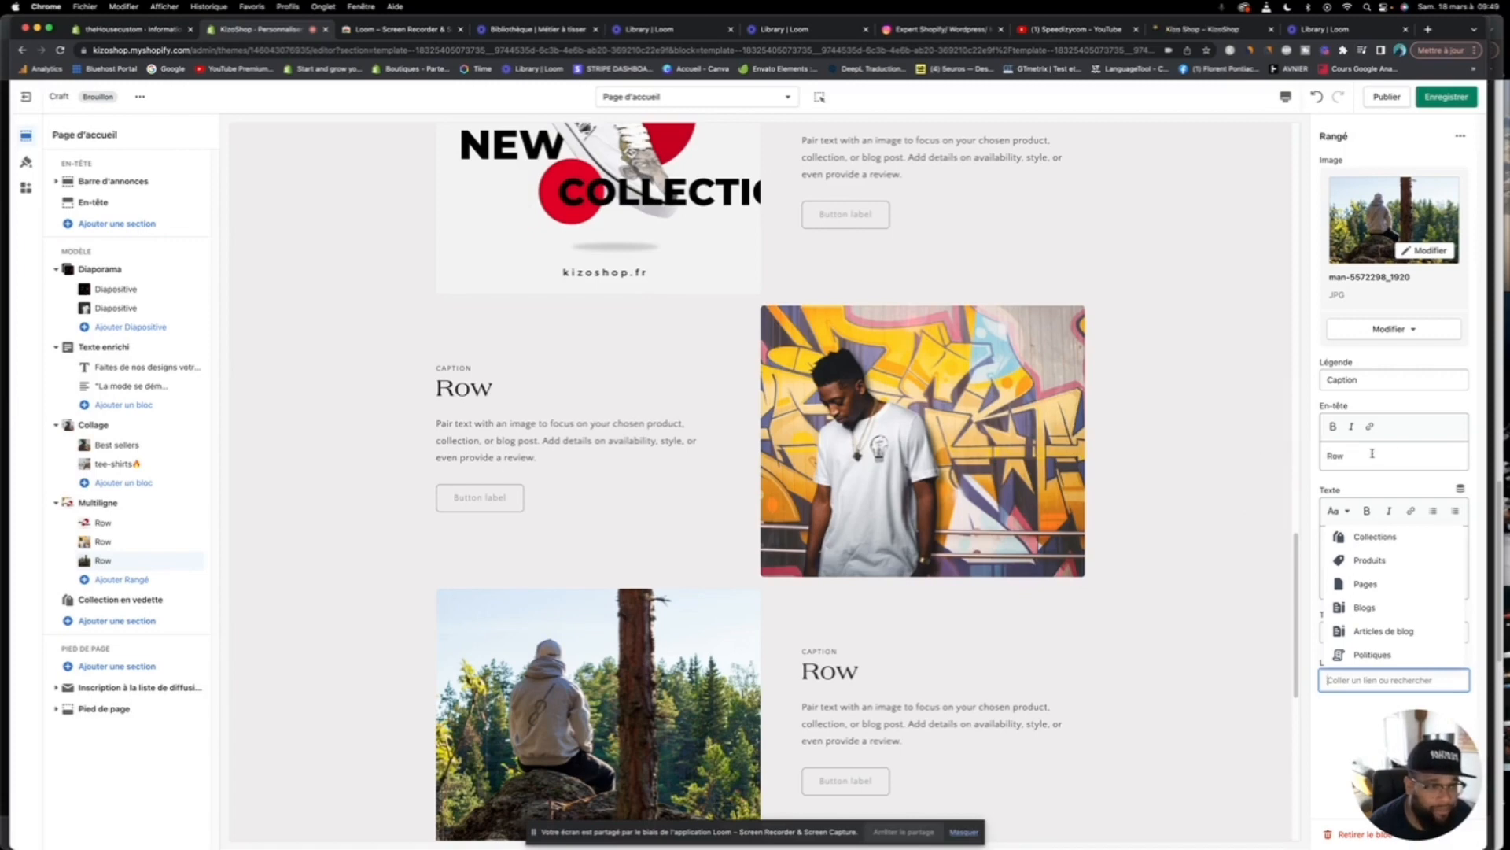
left_click(1384, 541)
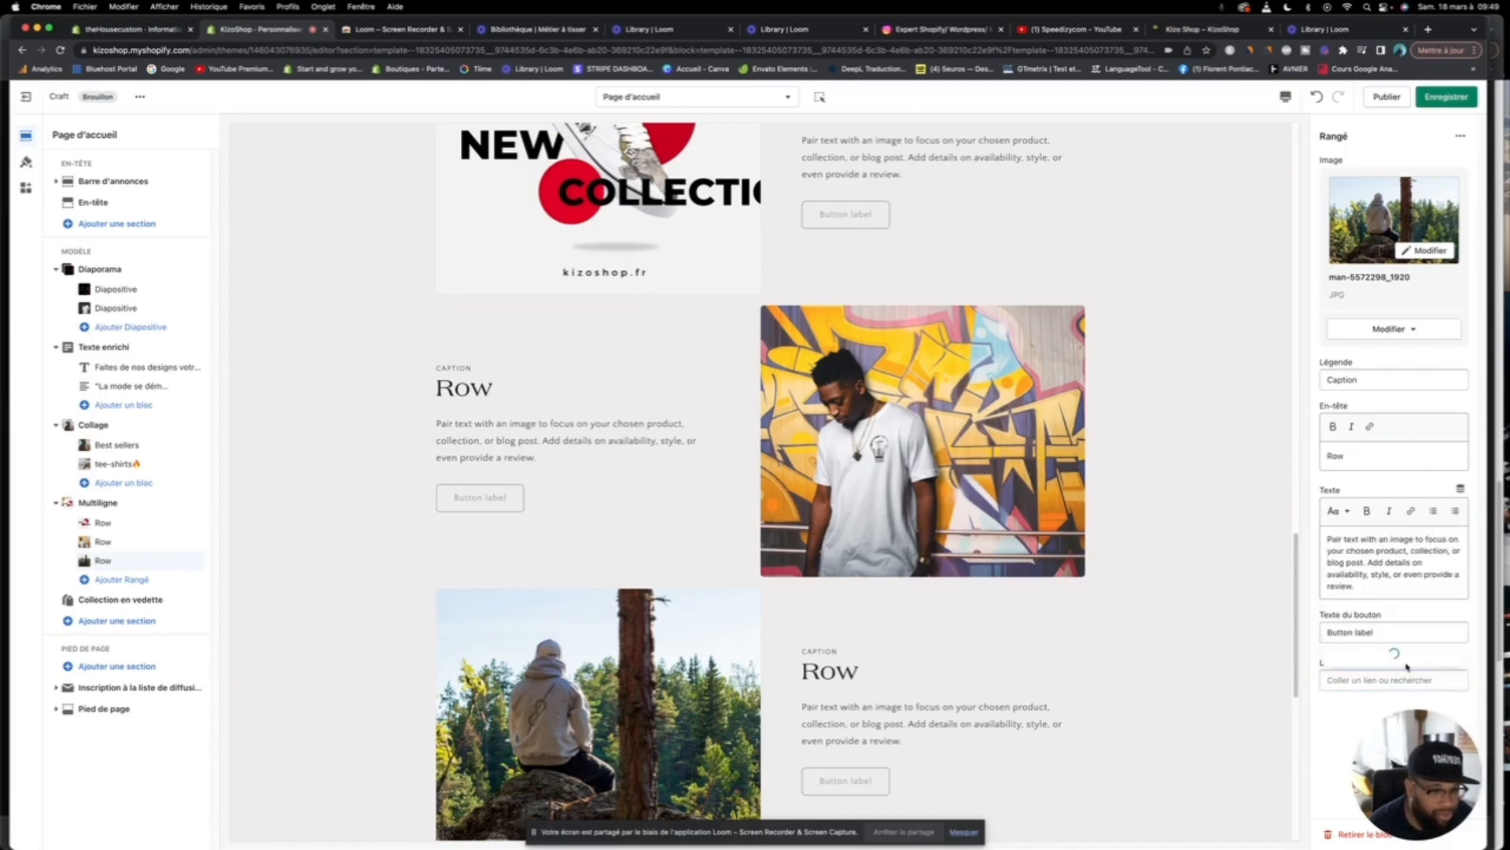
left_click(1376, 586)
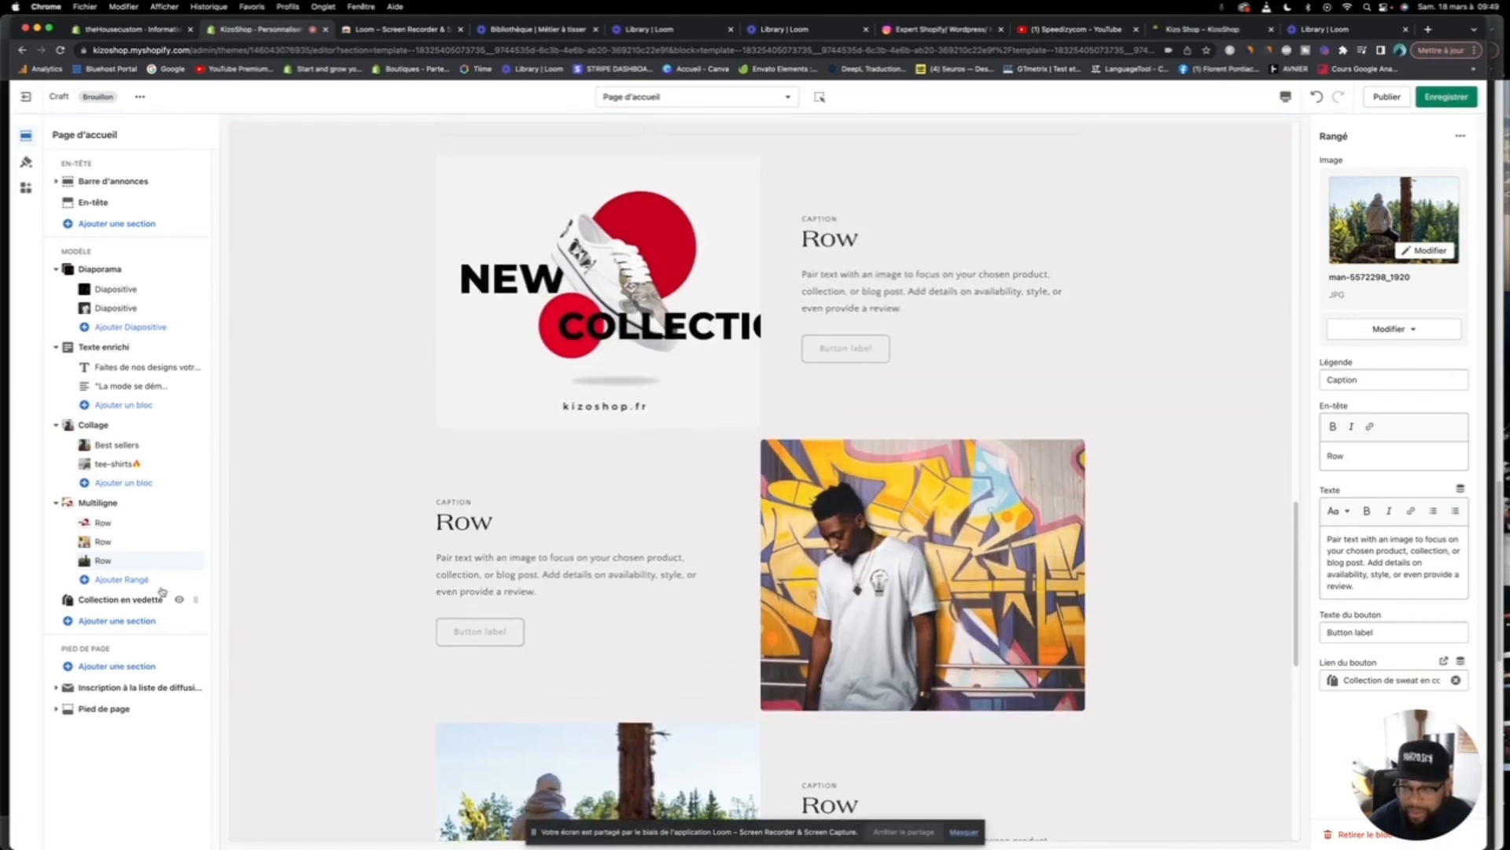
Step: Link the second Multiligne row's button to the tee-shirts🔥 collection
left_click(111, 543)
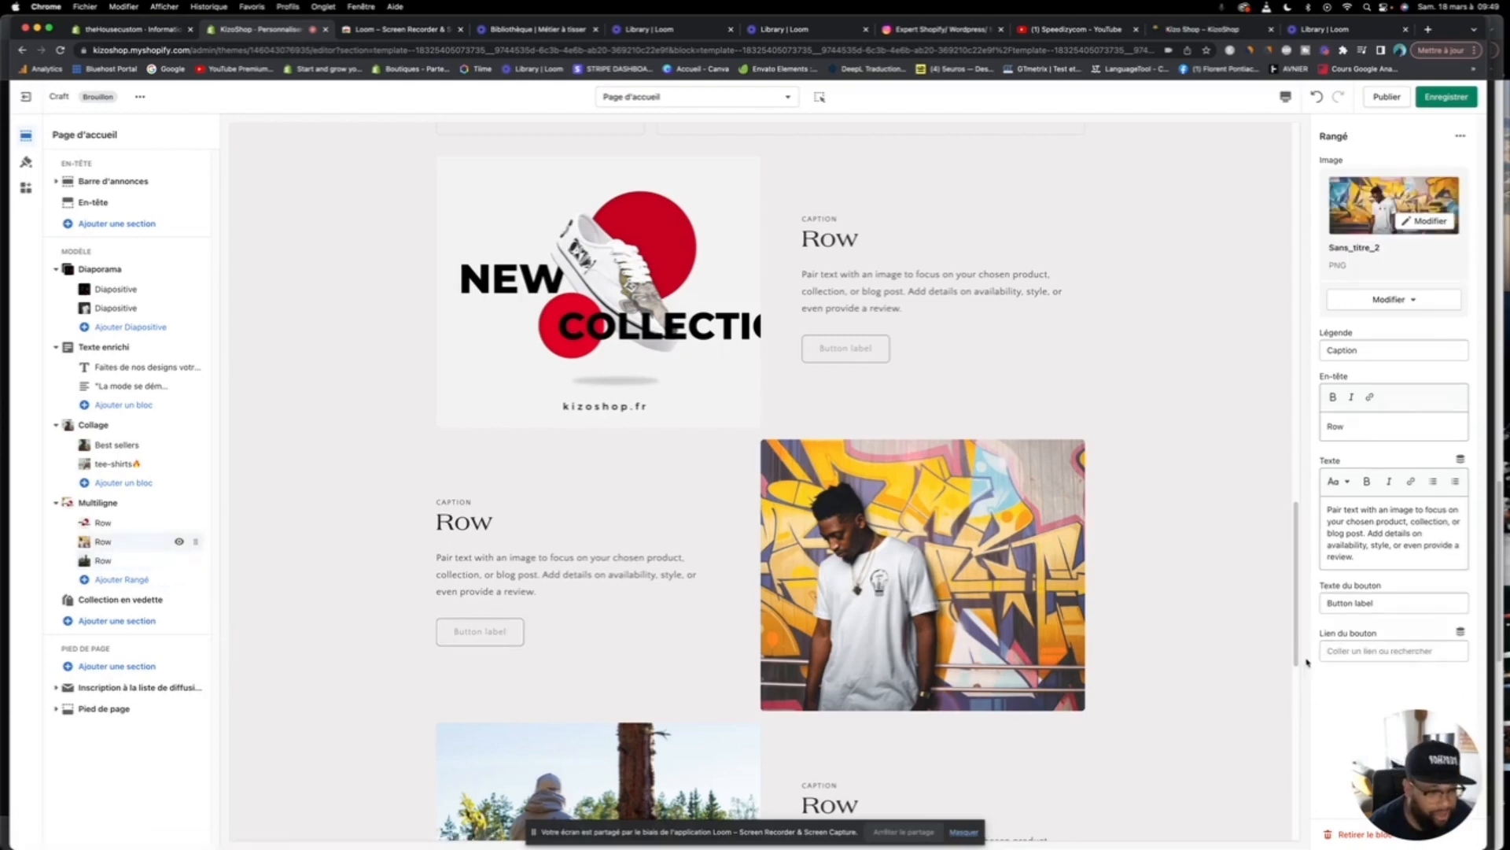
left_click(1369, 653)
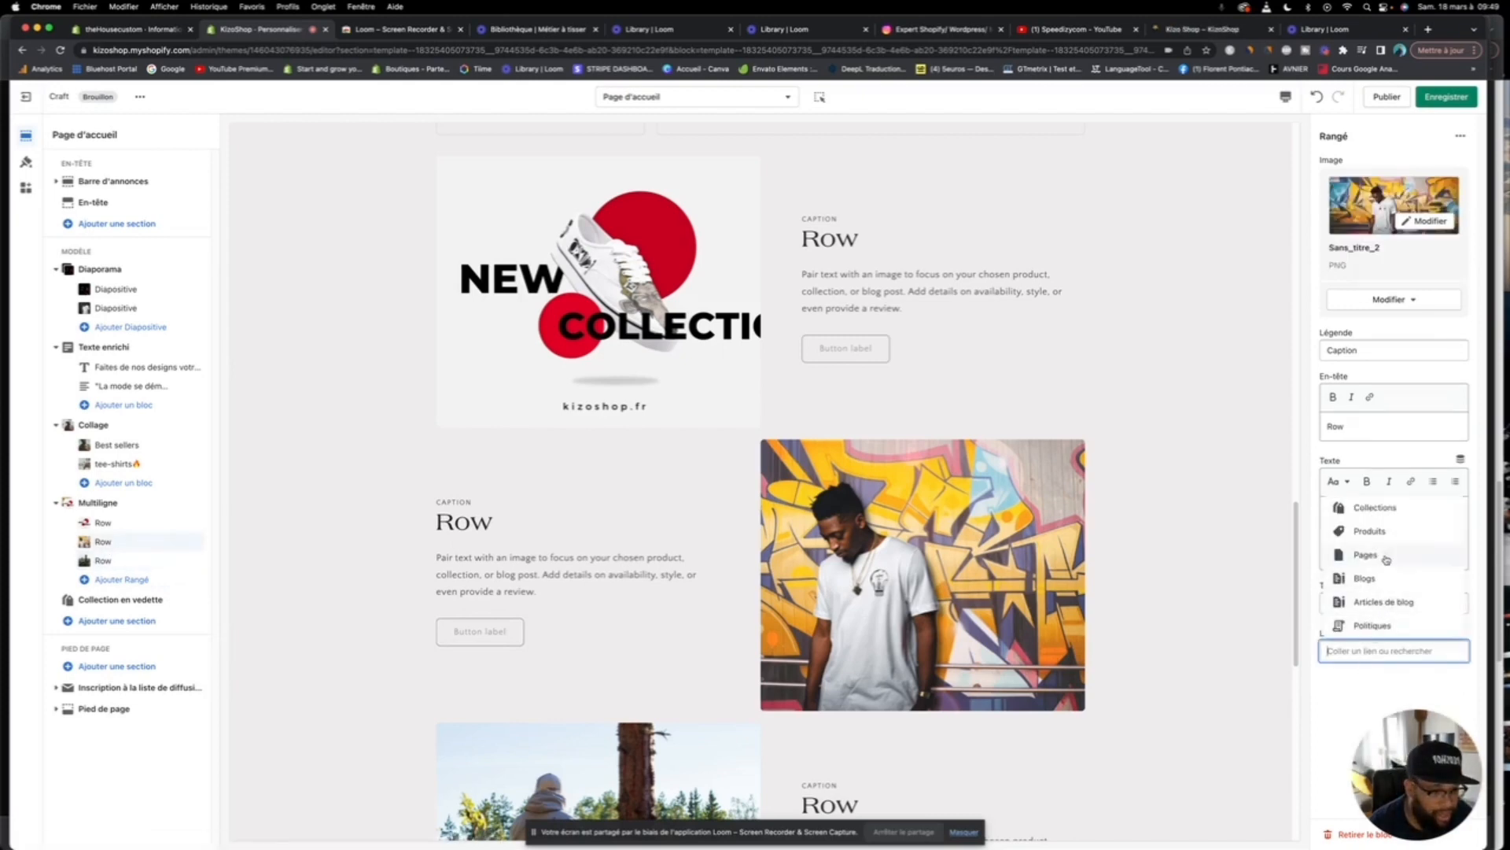
left_click(1388, 507)
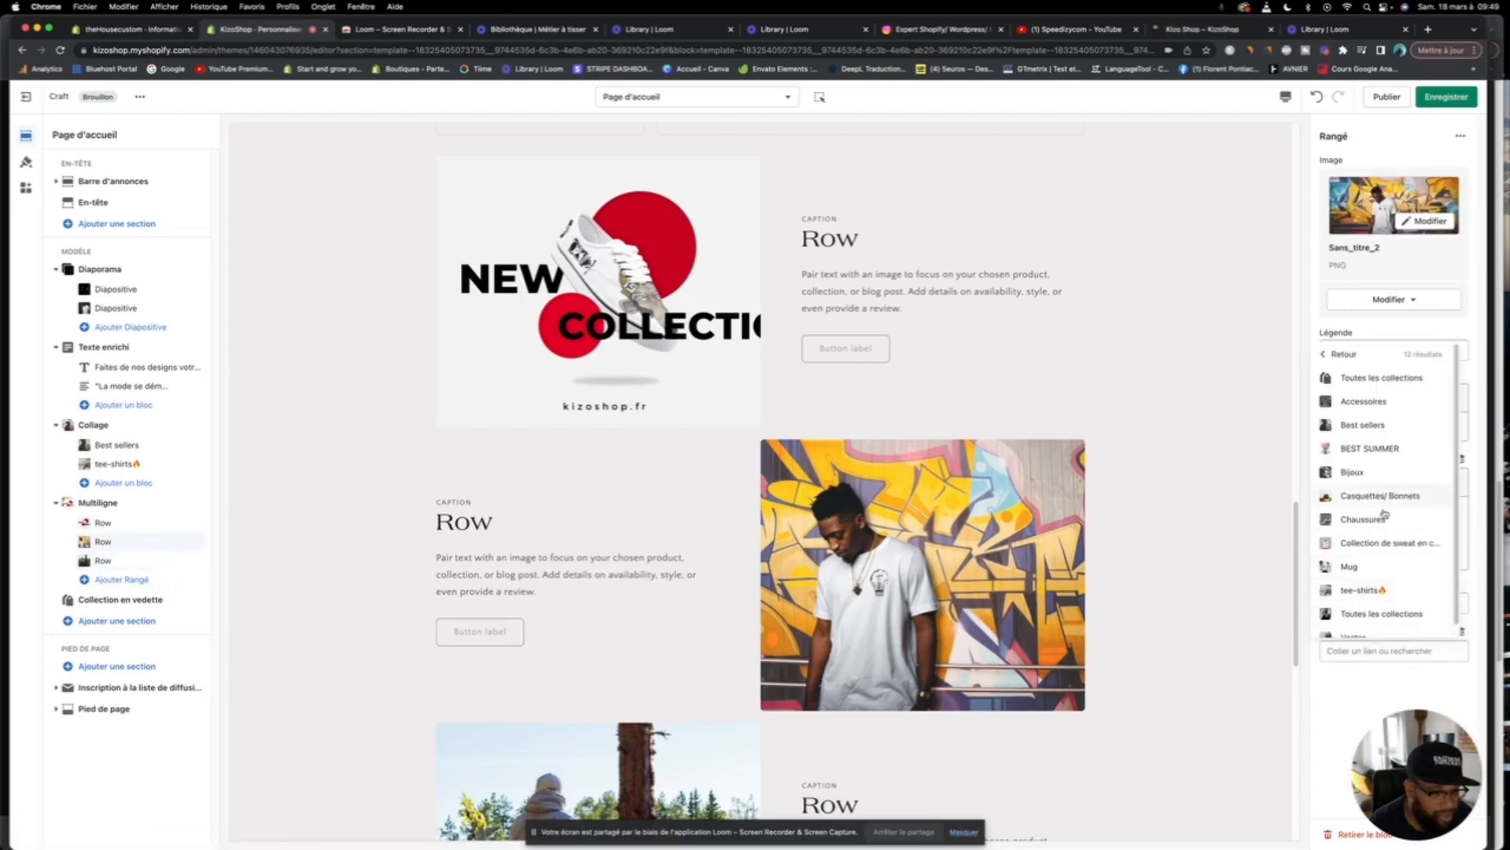
left_click(1380, 590)
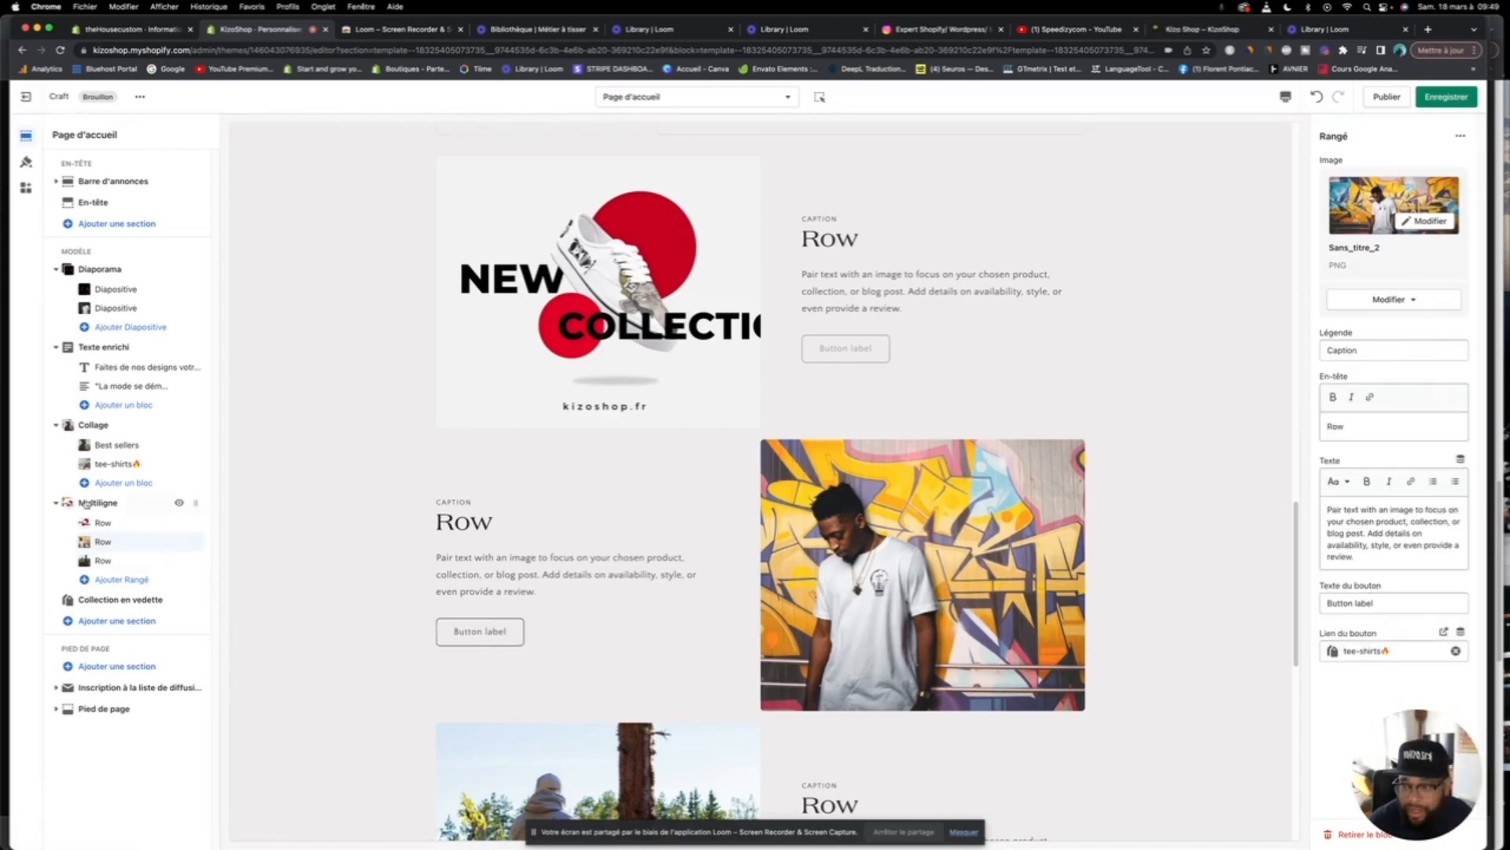
Step: Link the first Multiligne row's button to the Chaussures collection
left_click(118, 522)
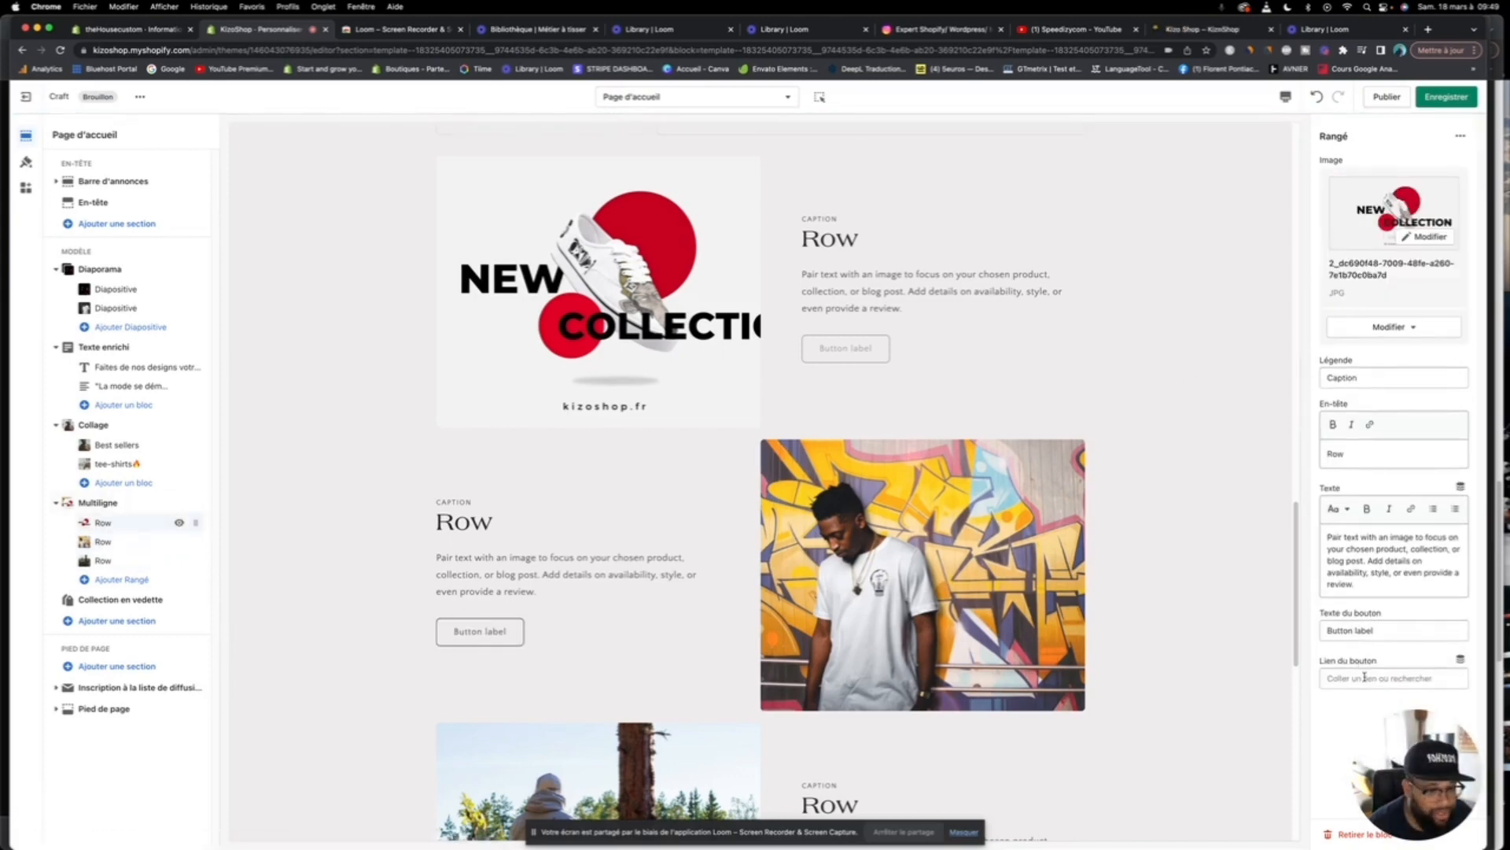
left_click(1365, 676)
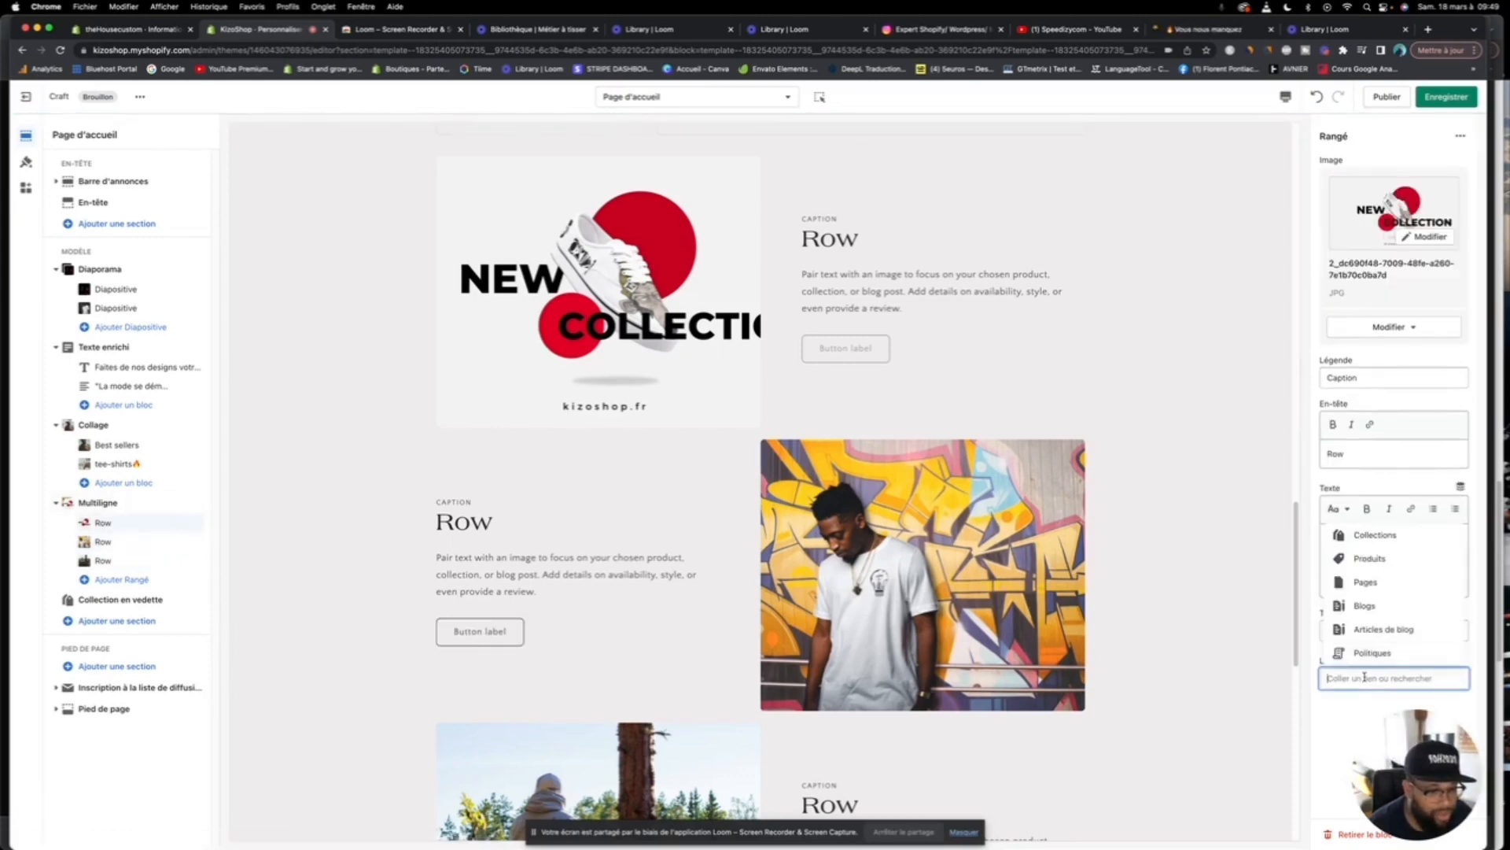
left_click(1375, 535)
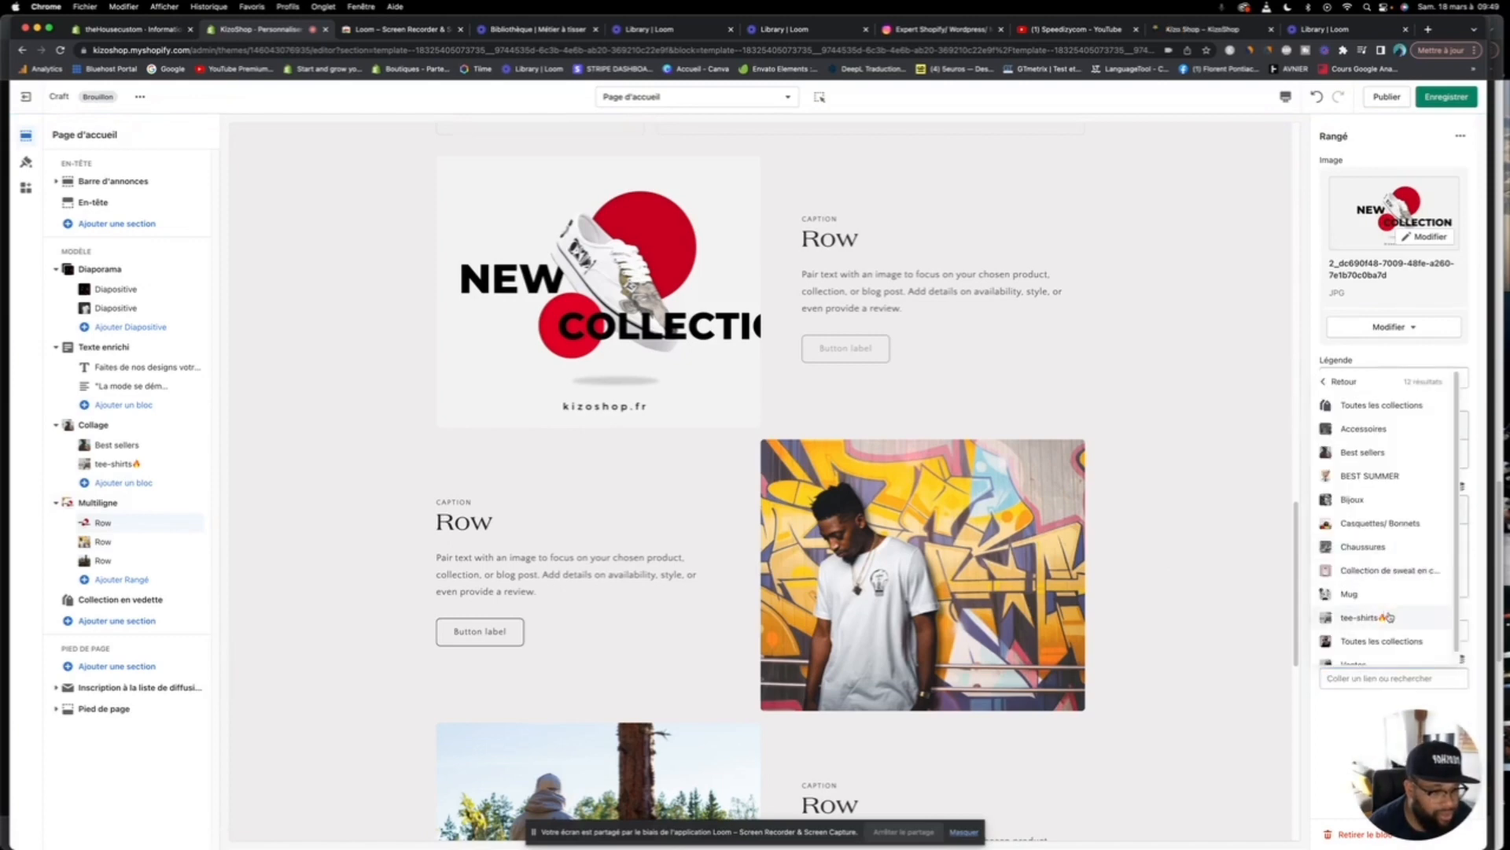
left_click(1365, 546)
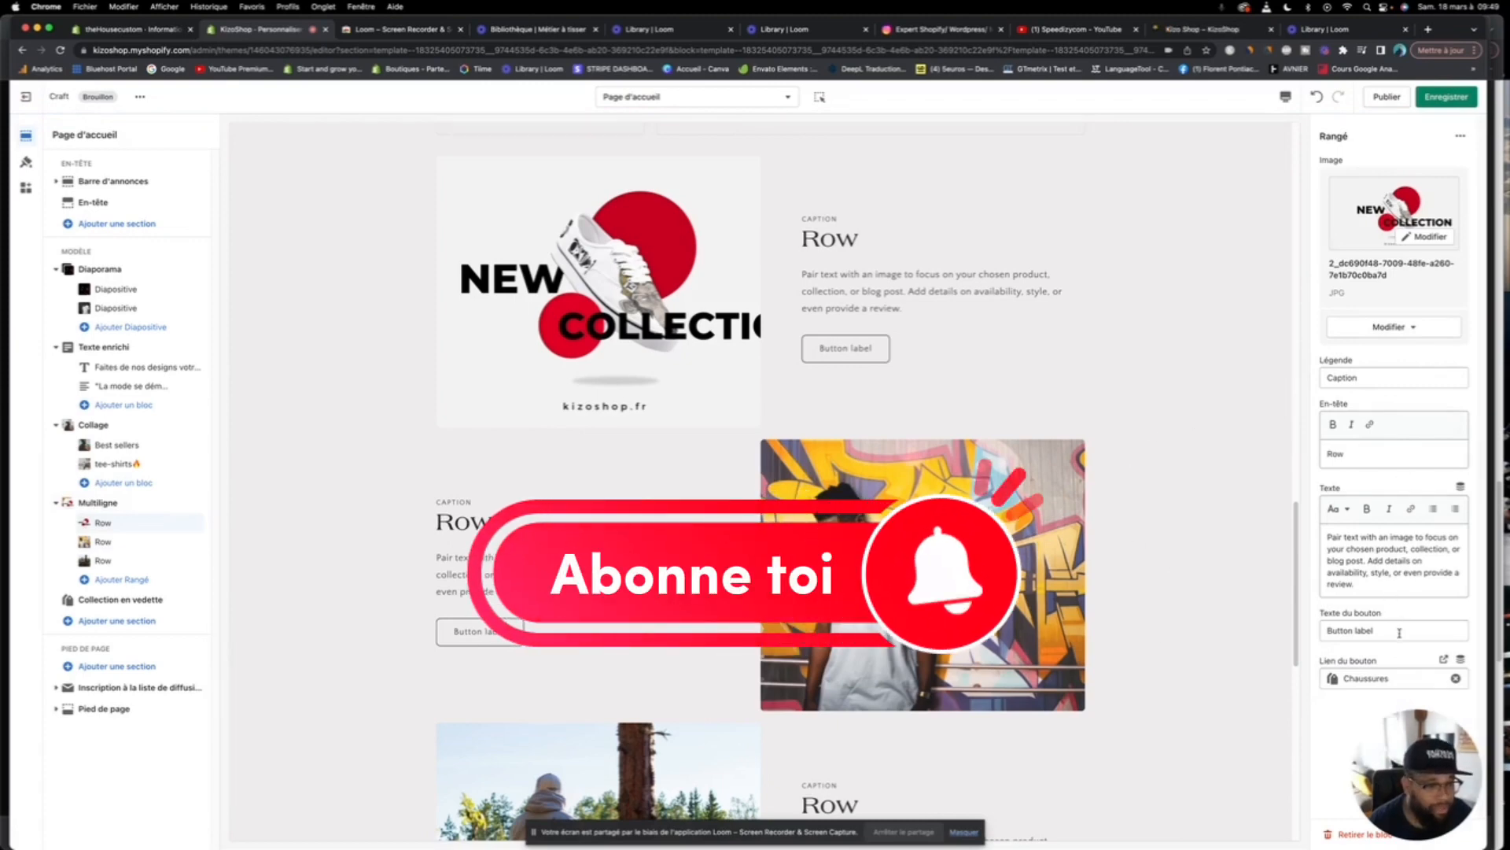
Step: Set the first Multiligne row's button text to "Acheter maintenant" and copy that text
left_click_drag(1376, 630, 1288, 629)
key("BackSpace")
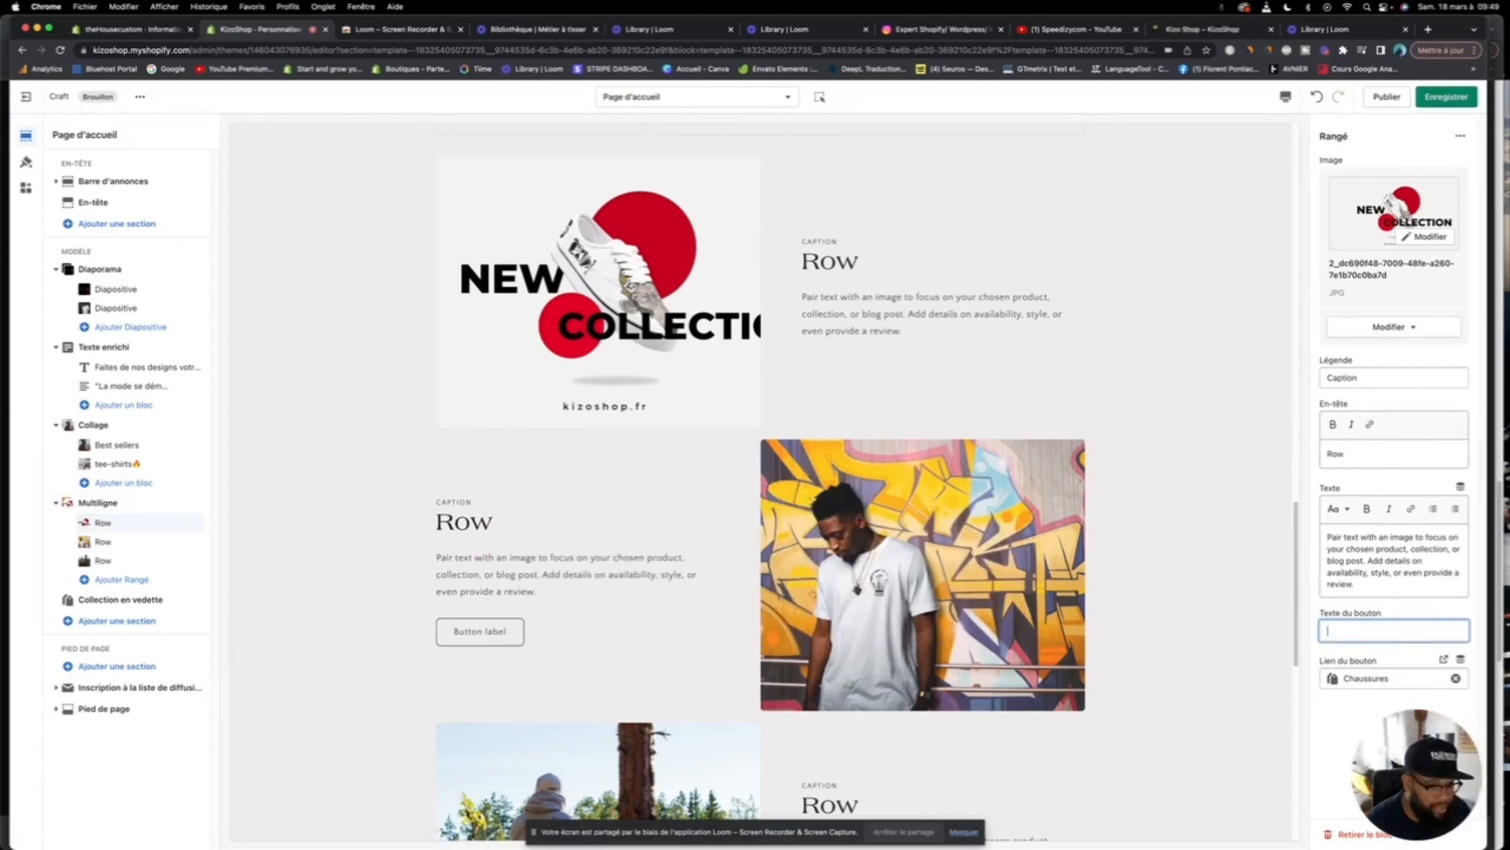
type("Ache")
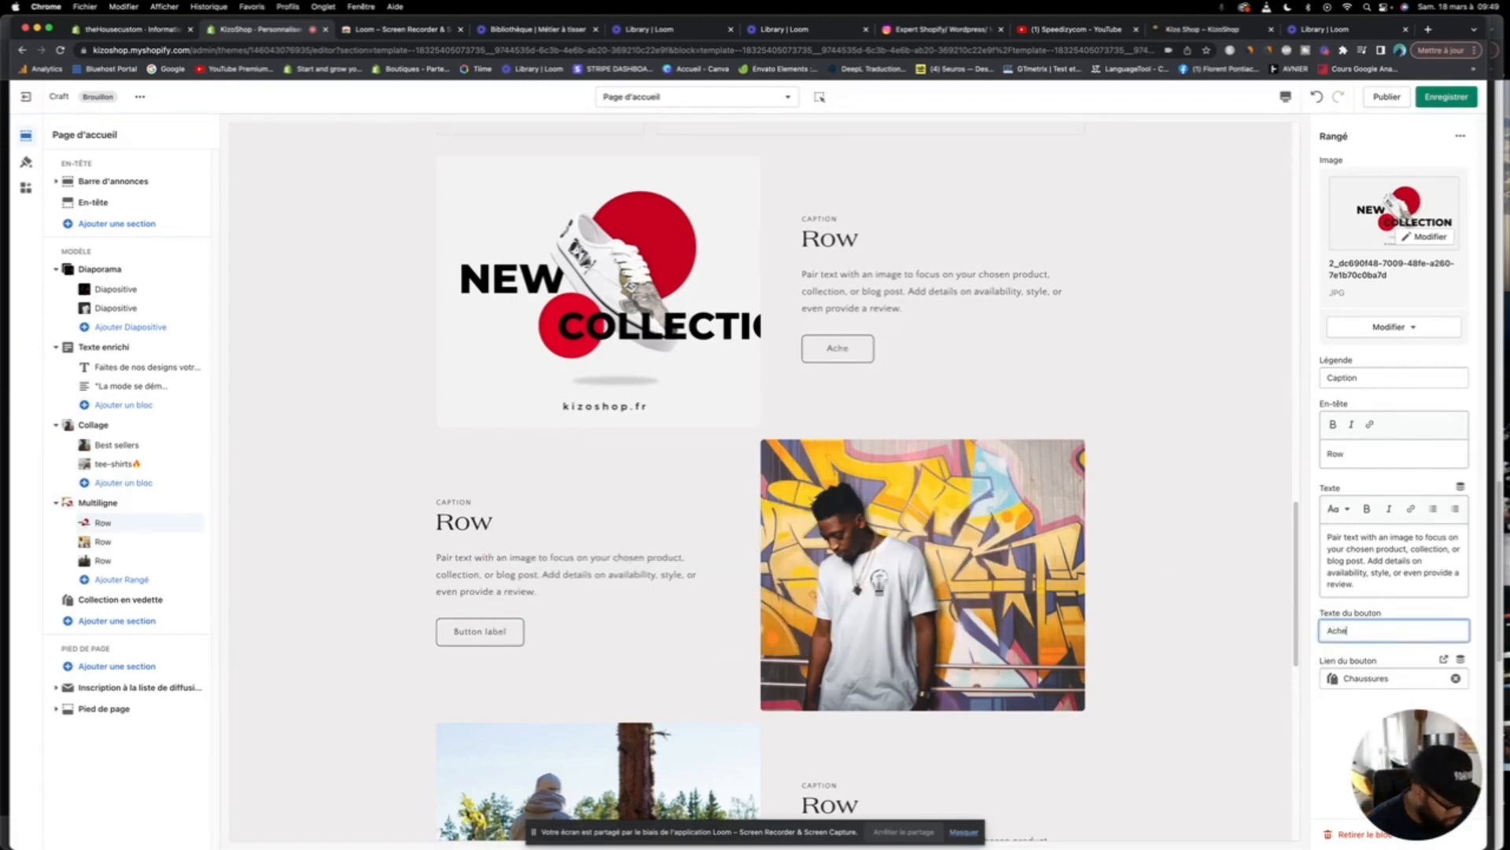
type("ter maint")
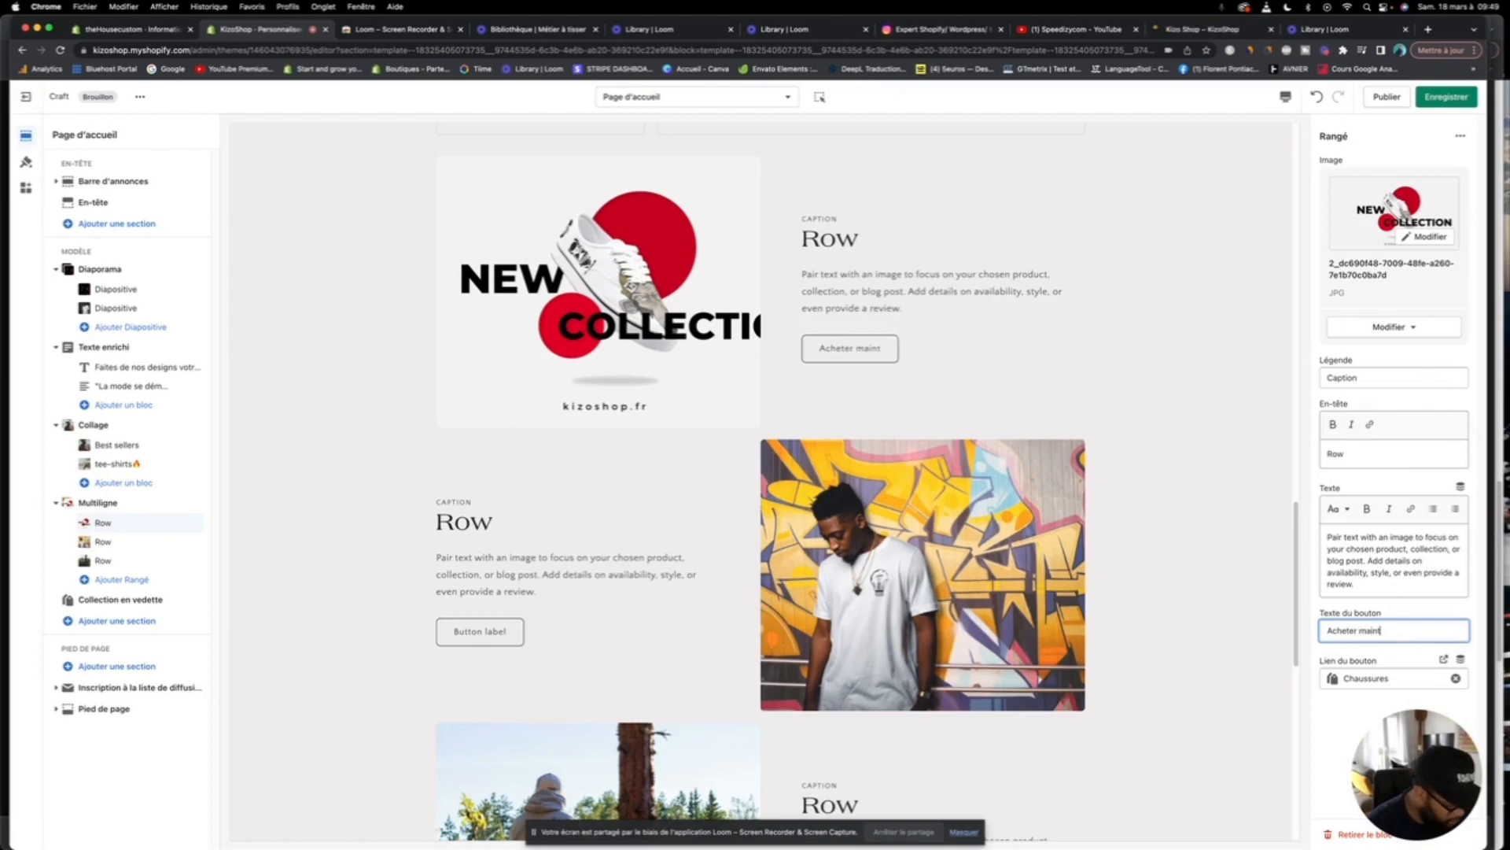
type("enant")
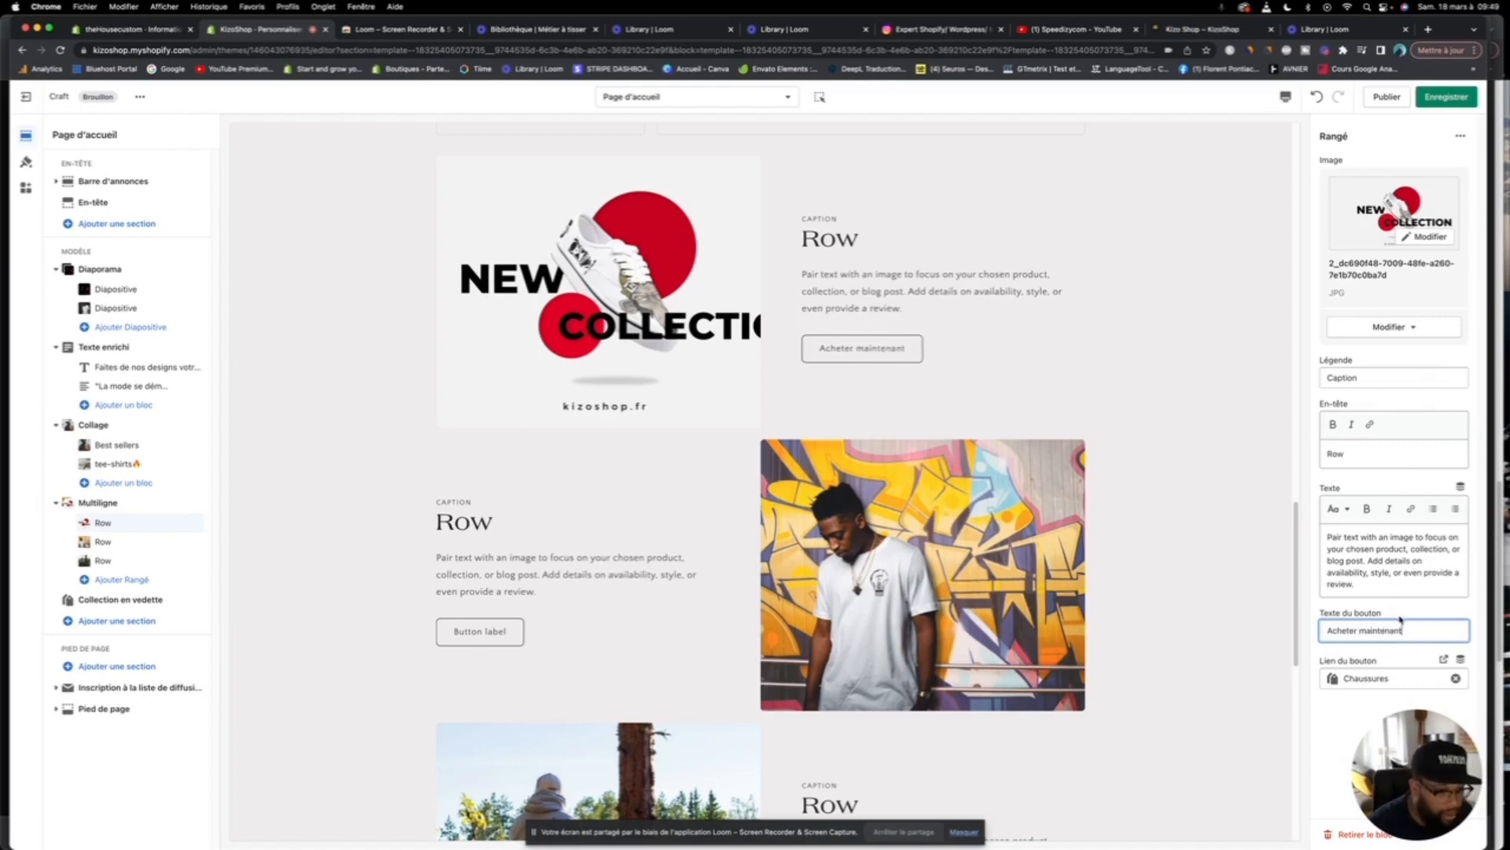
left_click_drag(1400, 621, 1307, 639)
right_click(1337, 632)
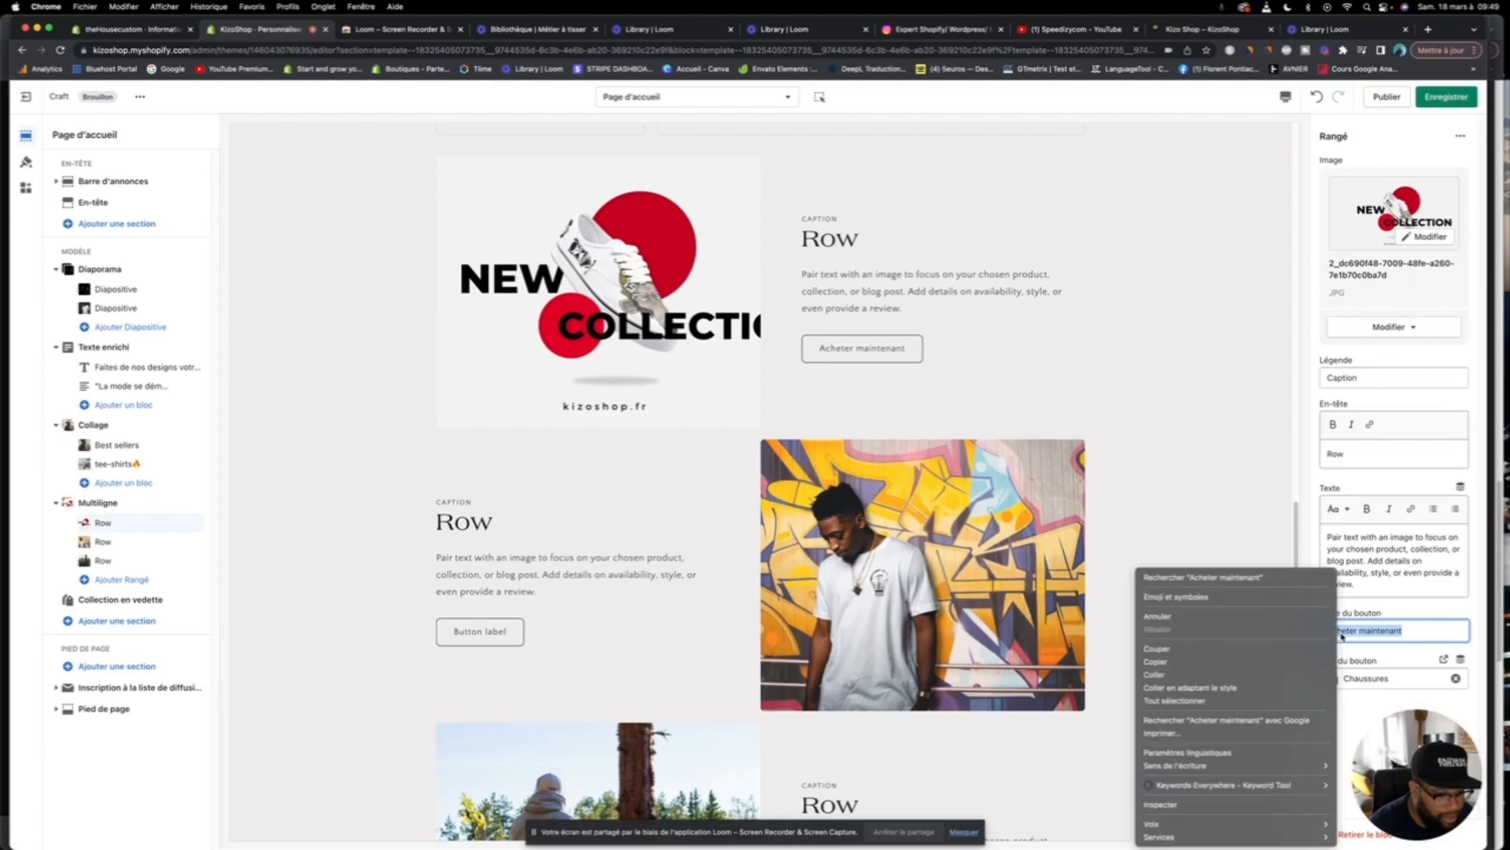
left_click(1274, 667)
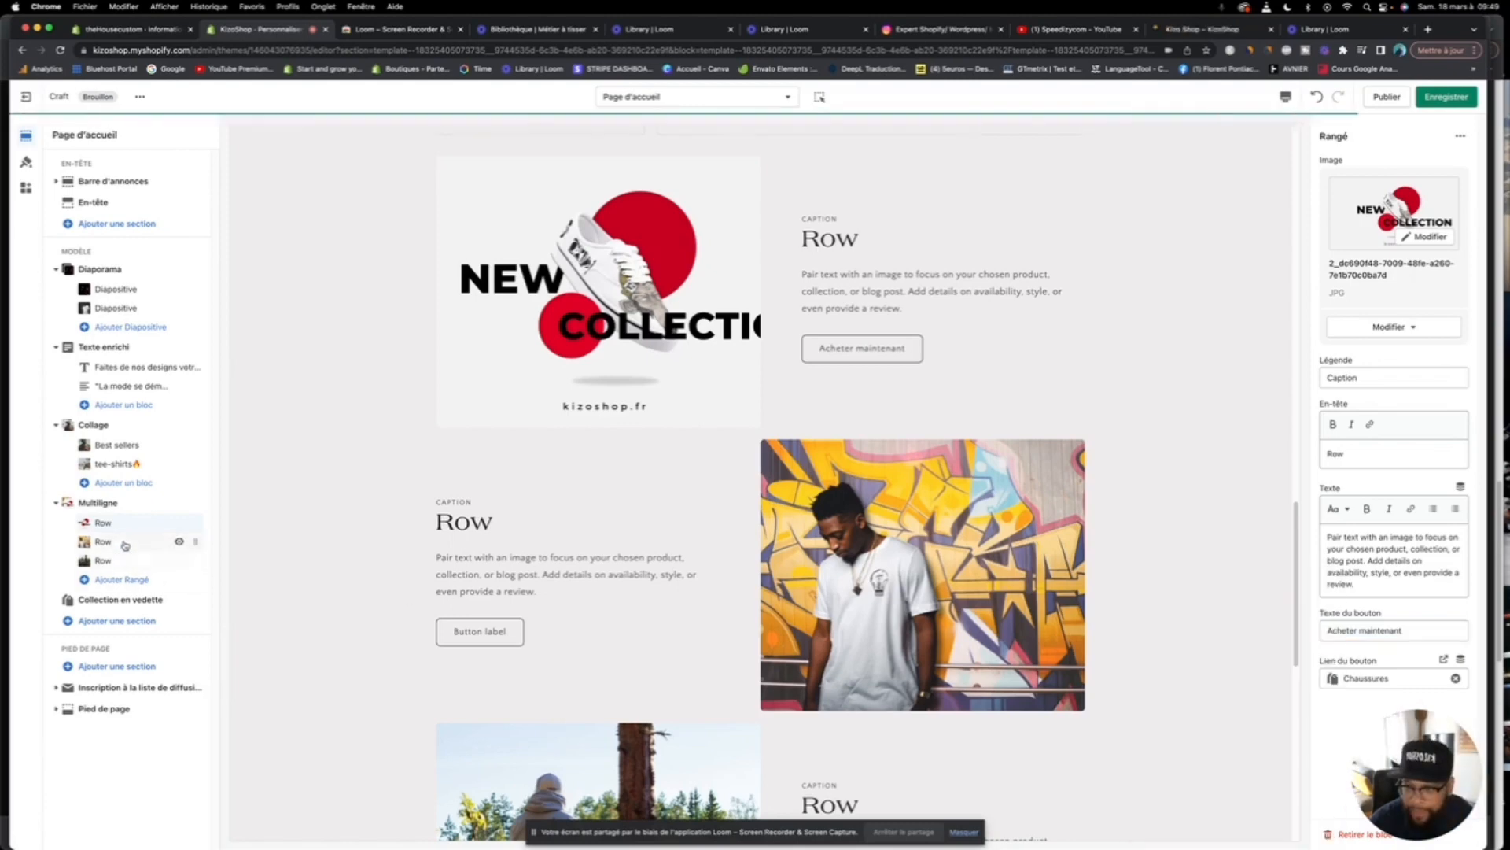
Step: Replace the second Multiligne row's button text with the copied "Acheter maintenant"
left_click(169, 541)
left_click_drag(1405, 602, 1287, 603)
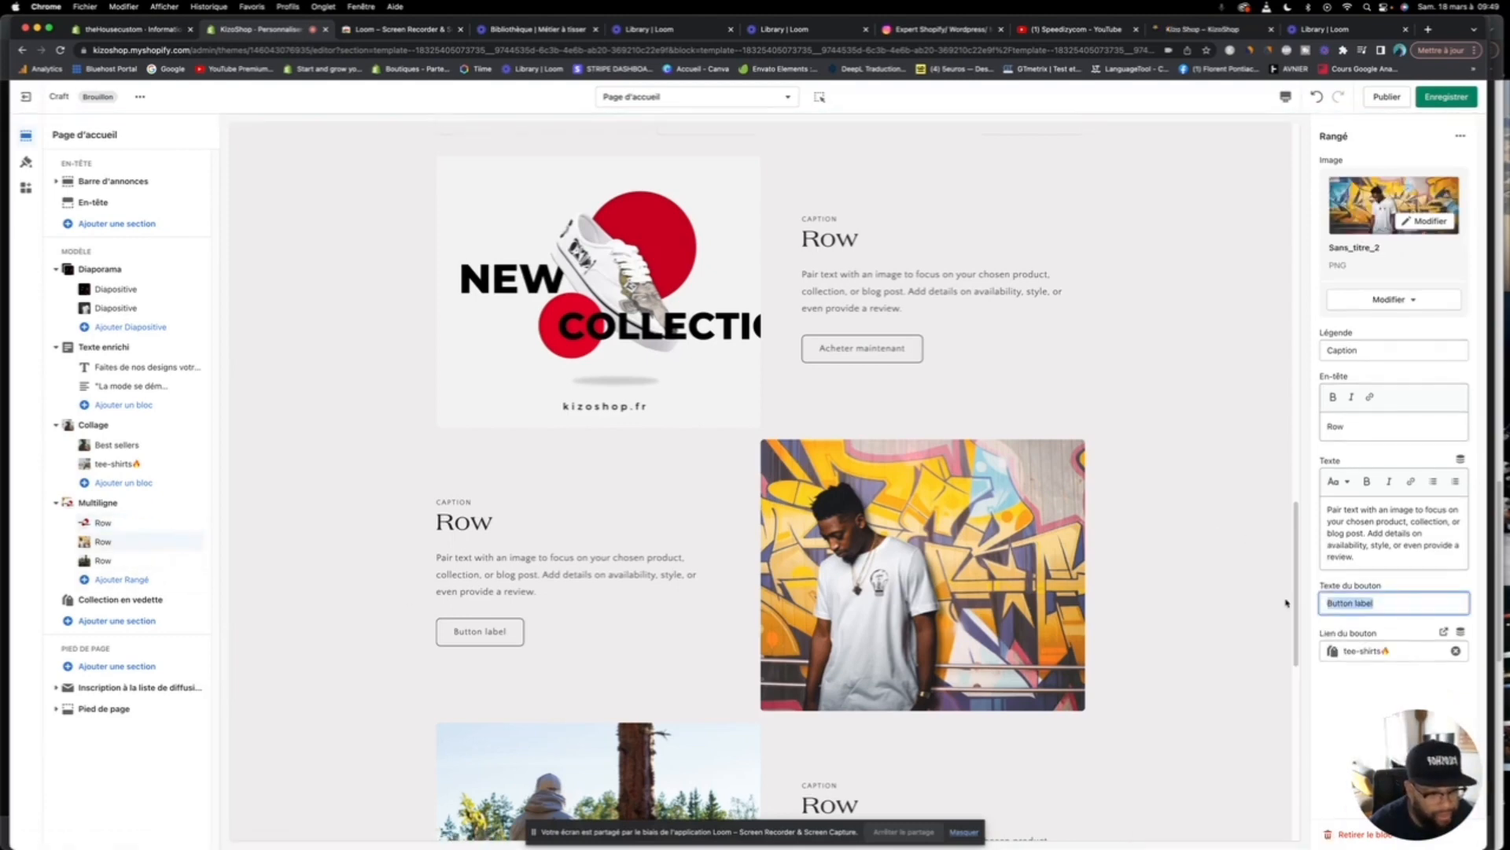
right_click(1337, 601)
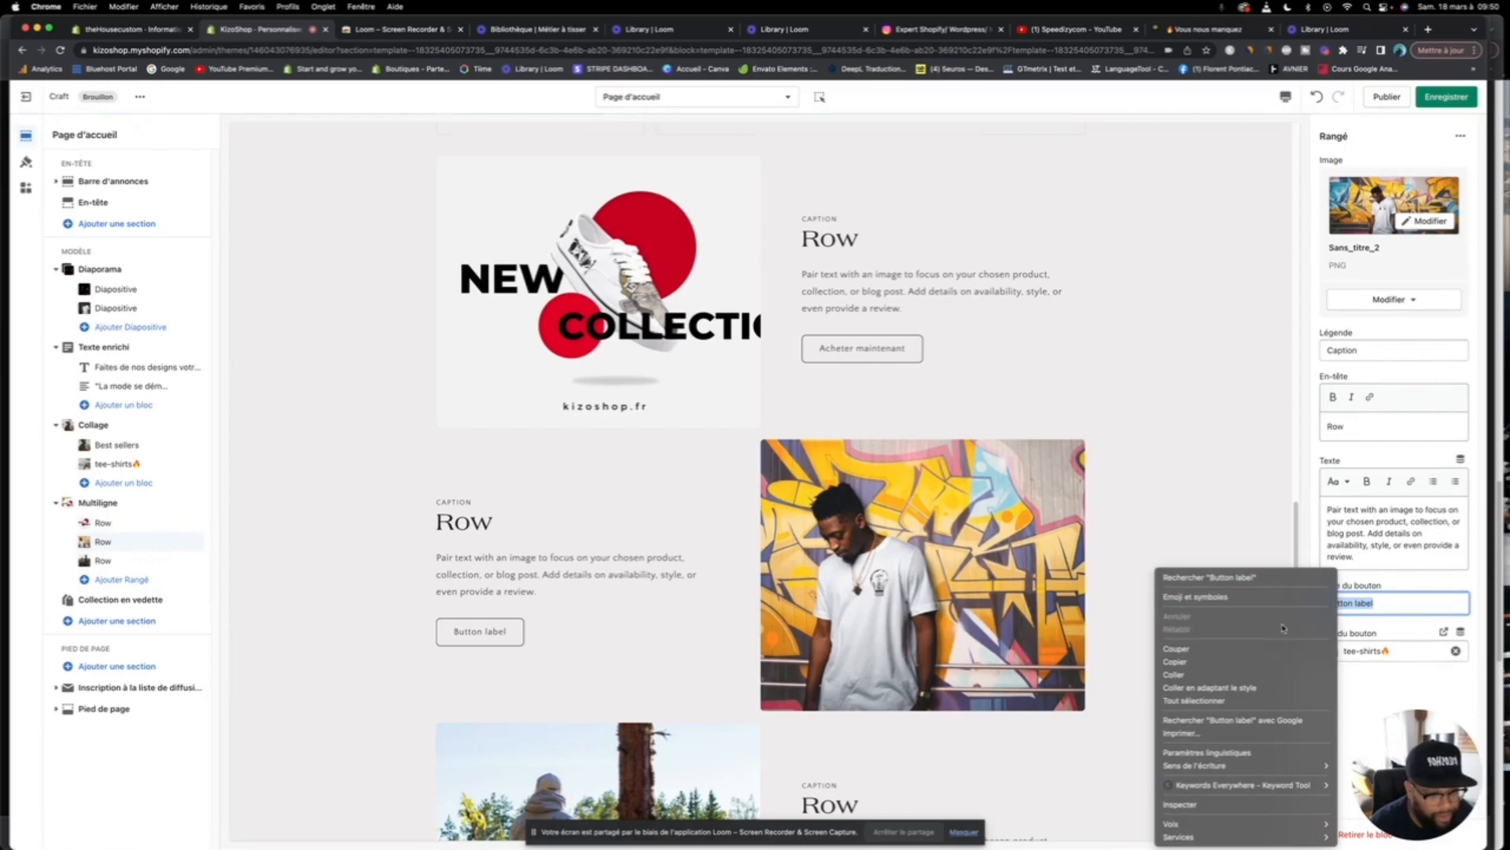
left_click(1262, 661)
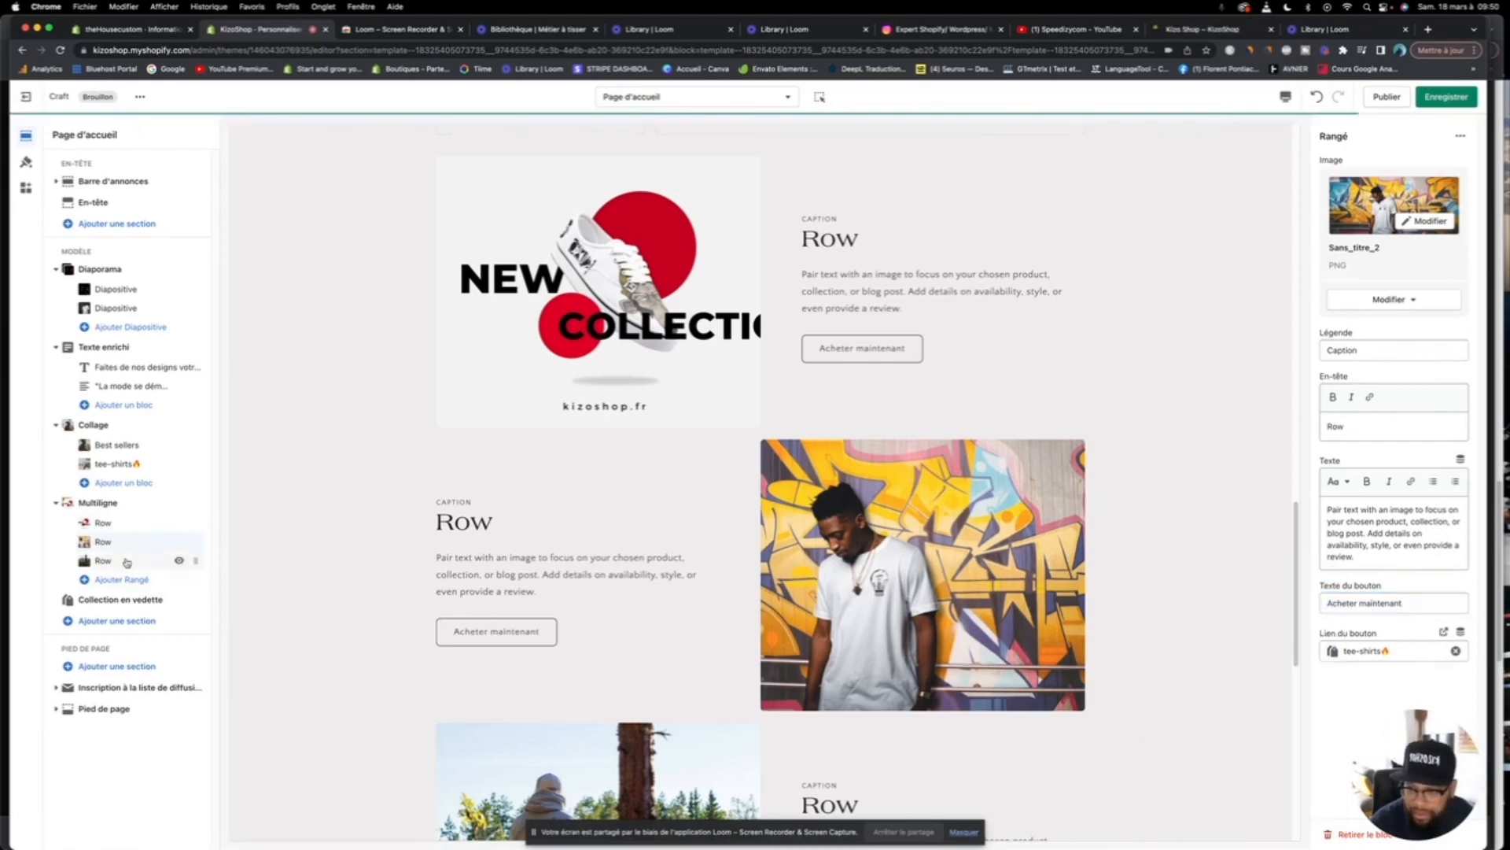
Step: Replace the third Multiligne row's button text with the copied "Acheter maintenant"
left_click(110, 560)
left_click_drag(1391, 633, 1323, 633)
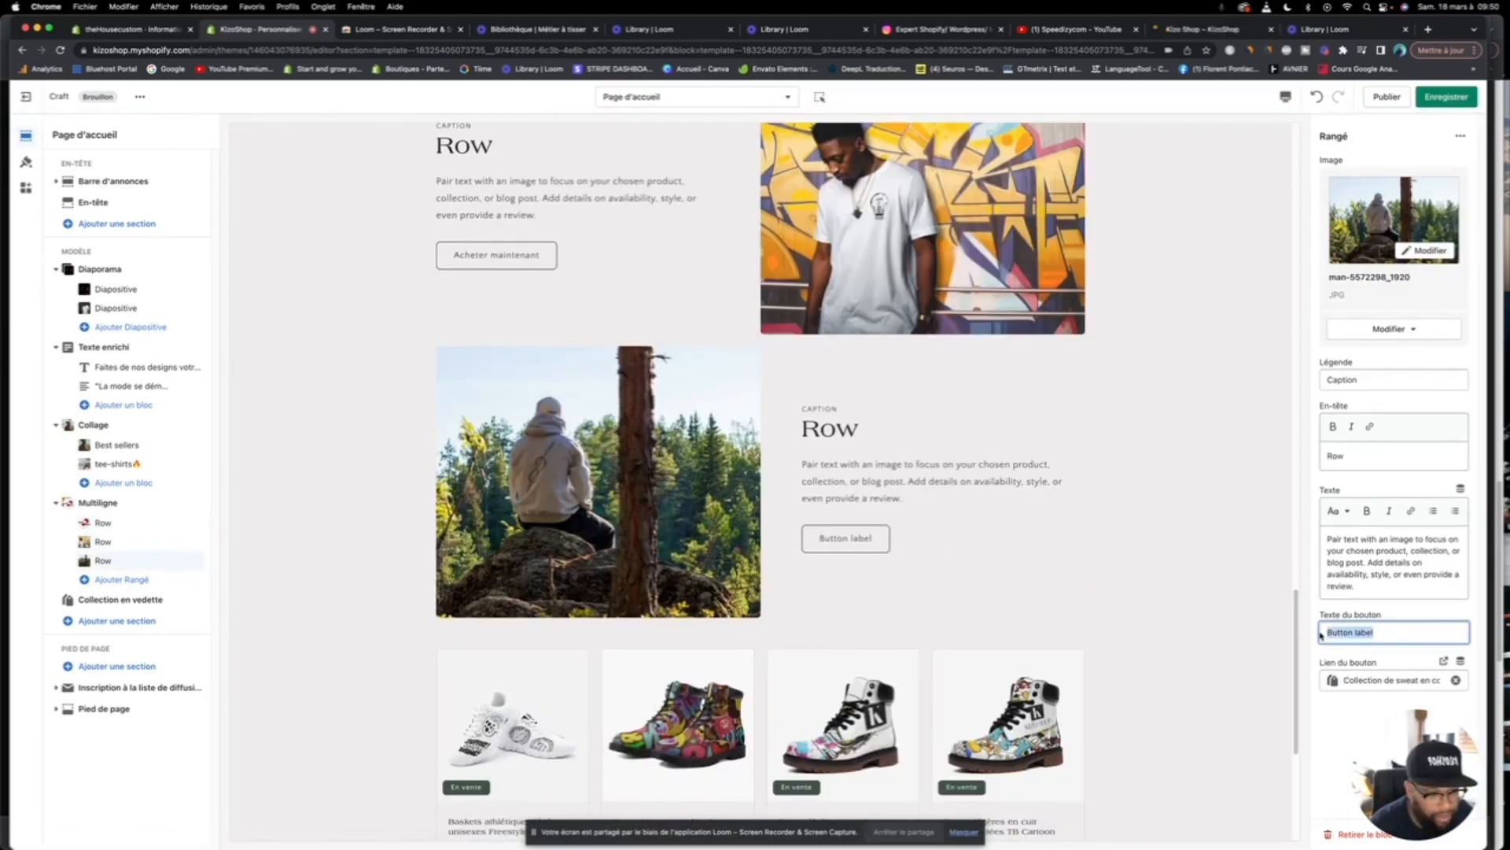
right_click(1326, 633)
left_click(1198, 673)
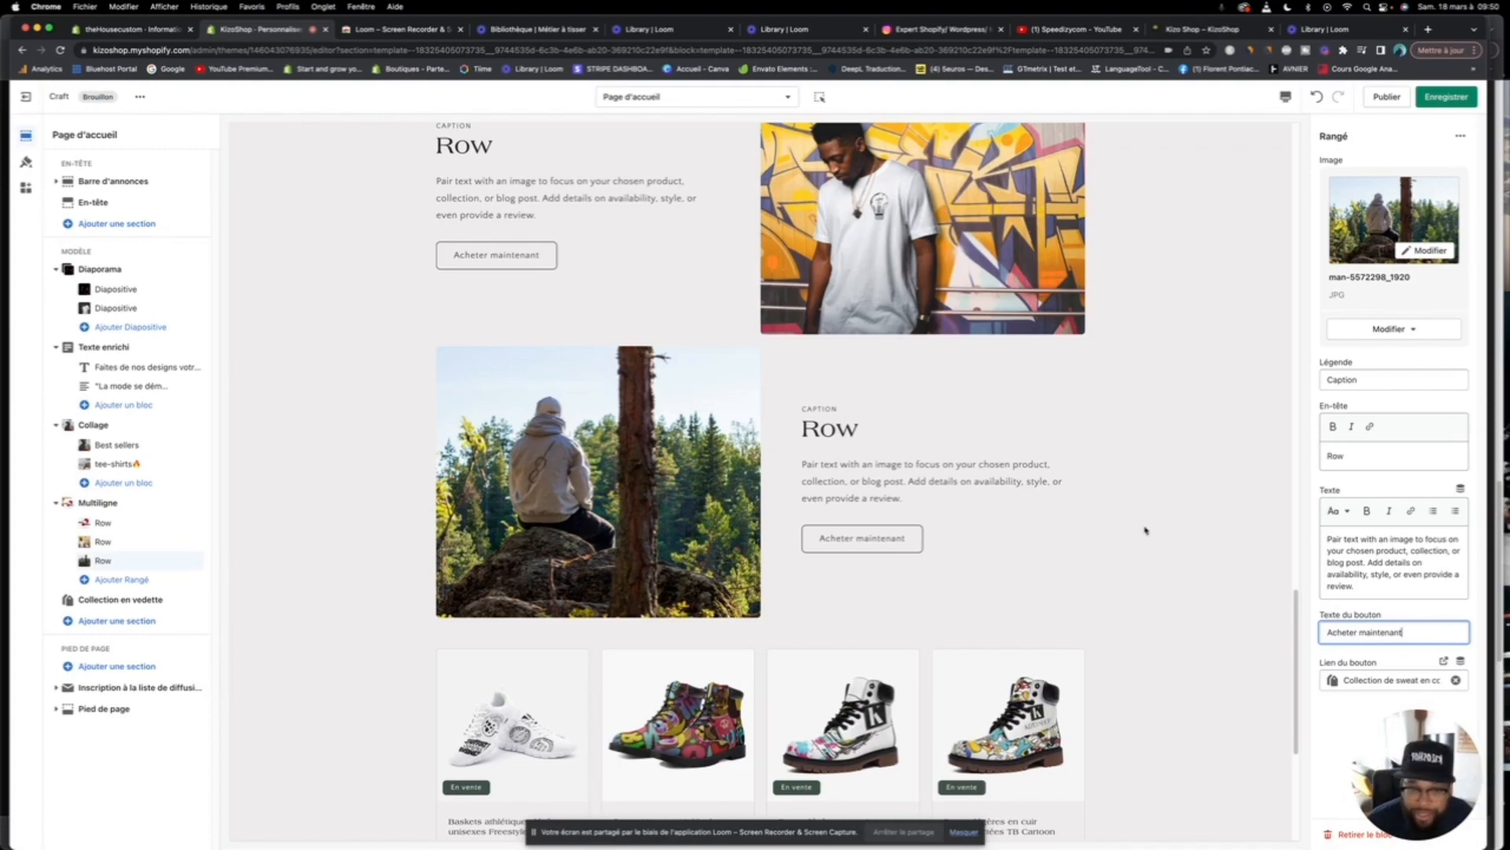
Step: Examine the three Multiligne rows, the collage above and the featured collection below in the home page preview
scroll(1101, 529, "down", 5)
scroll(865, 472, "up", 10)
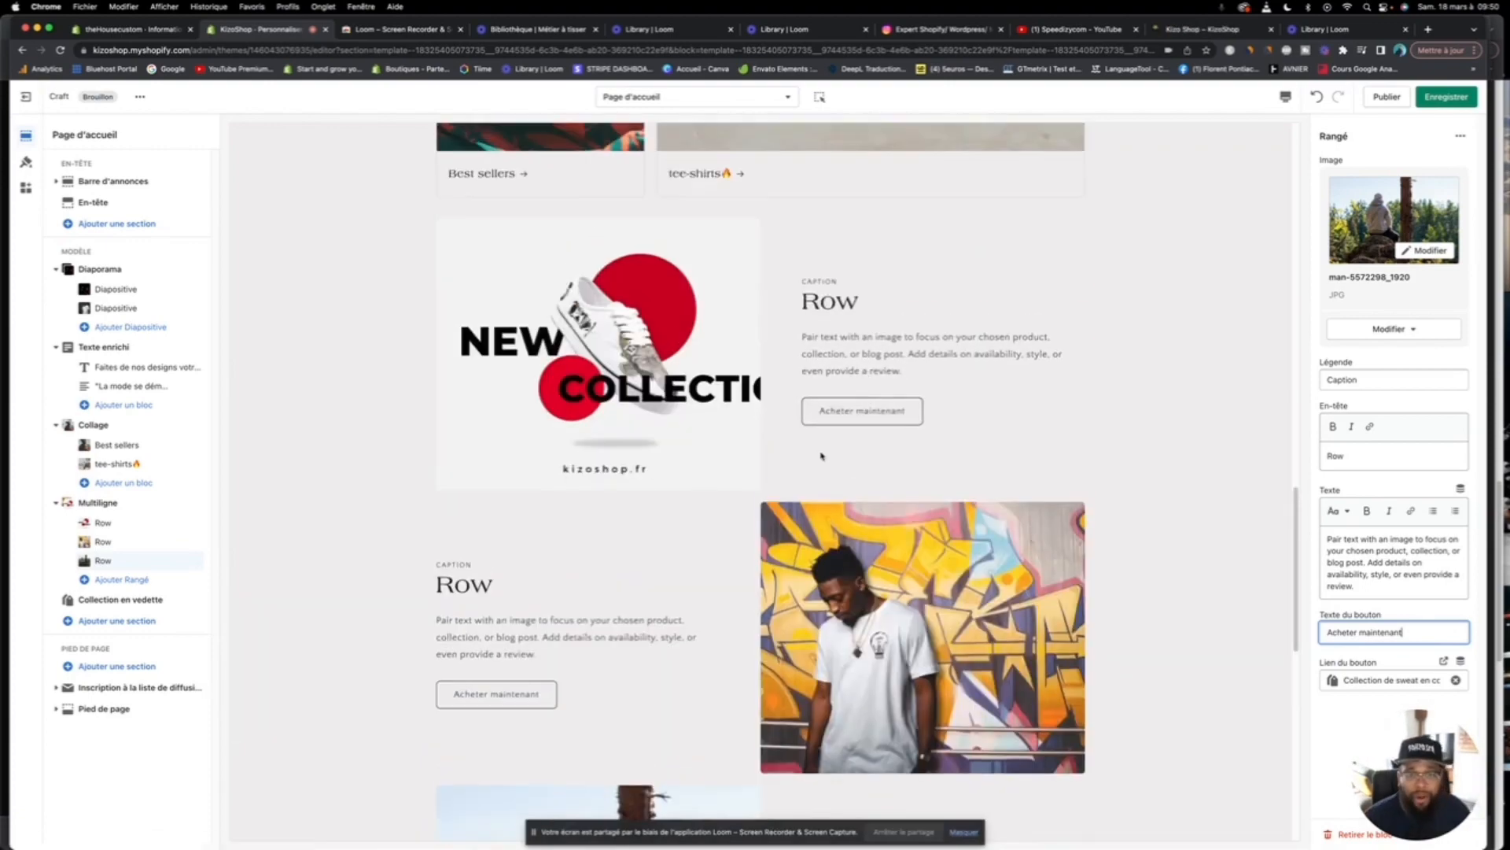
scroll(822, 456, "up", 10)
scroll(823, 472, "down", 8)
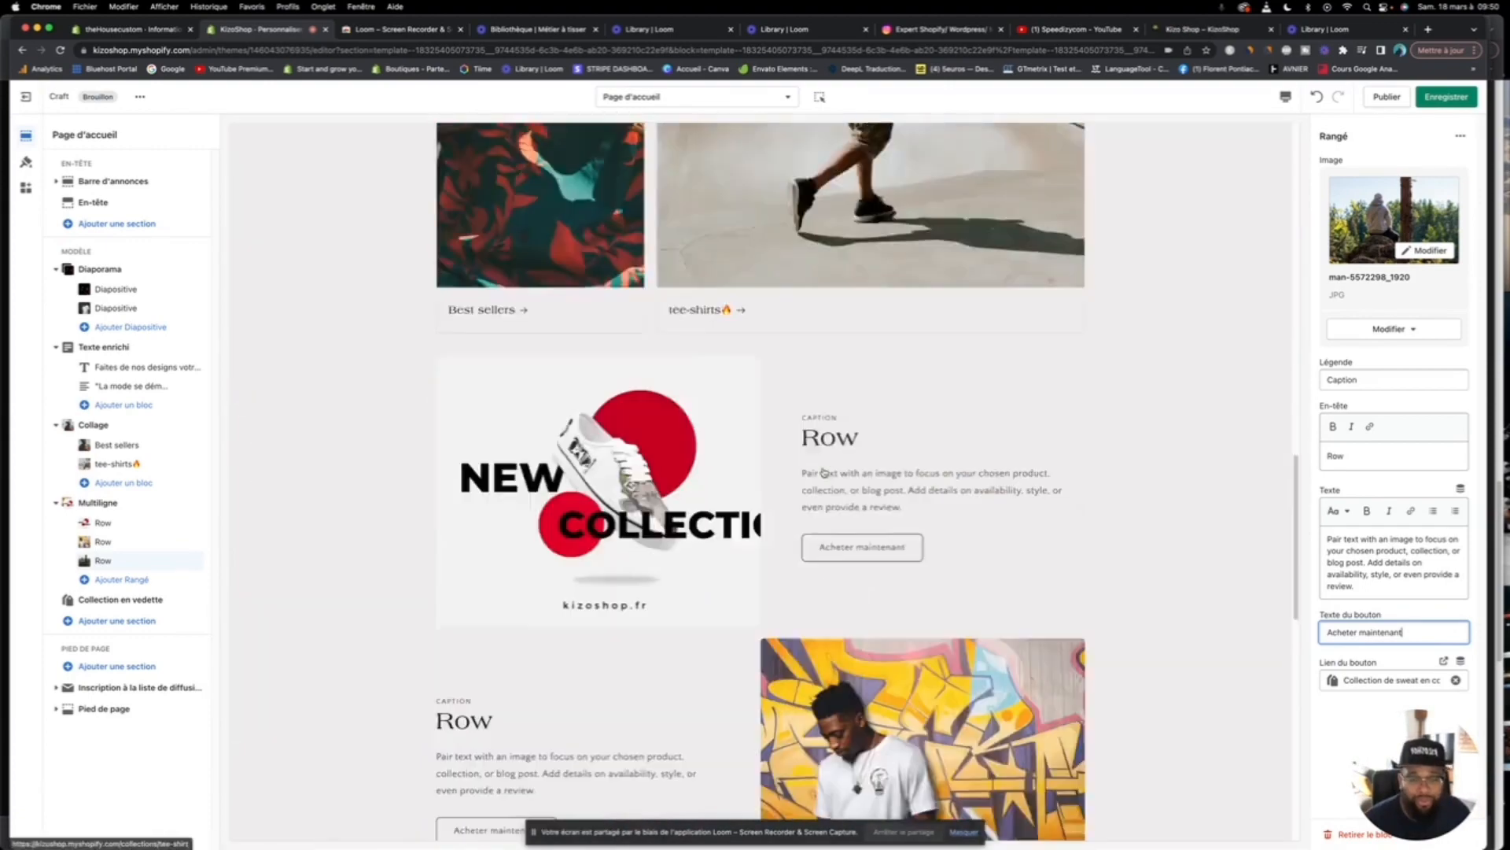
scroll(824, 472, "down", 2)
left_click_drag(1397, 760, 1223, 634)
left_click_drag(1319, 665, 1428, 732)
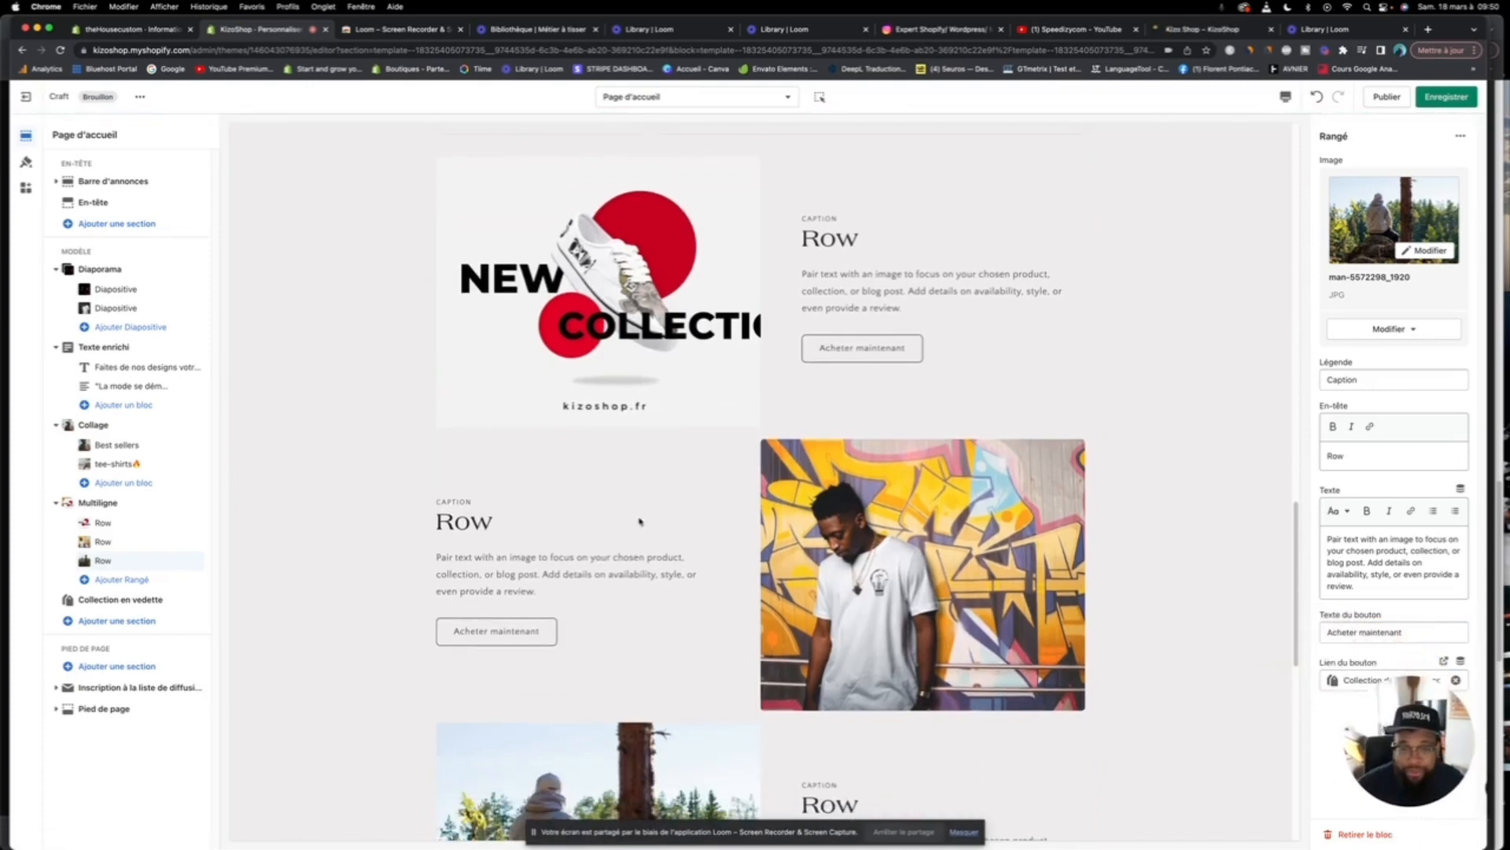
scroll(743, 534, "down", 3)
scroll(743, 534, "down", 3)
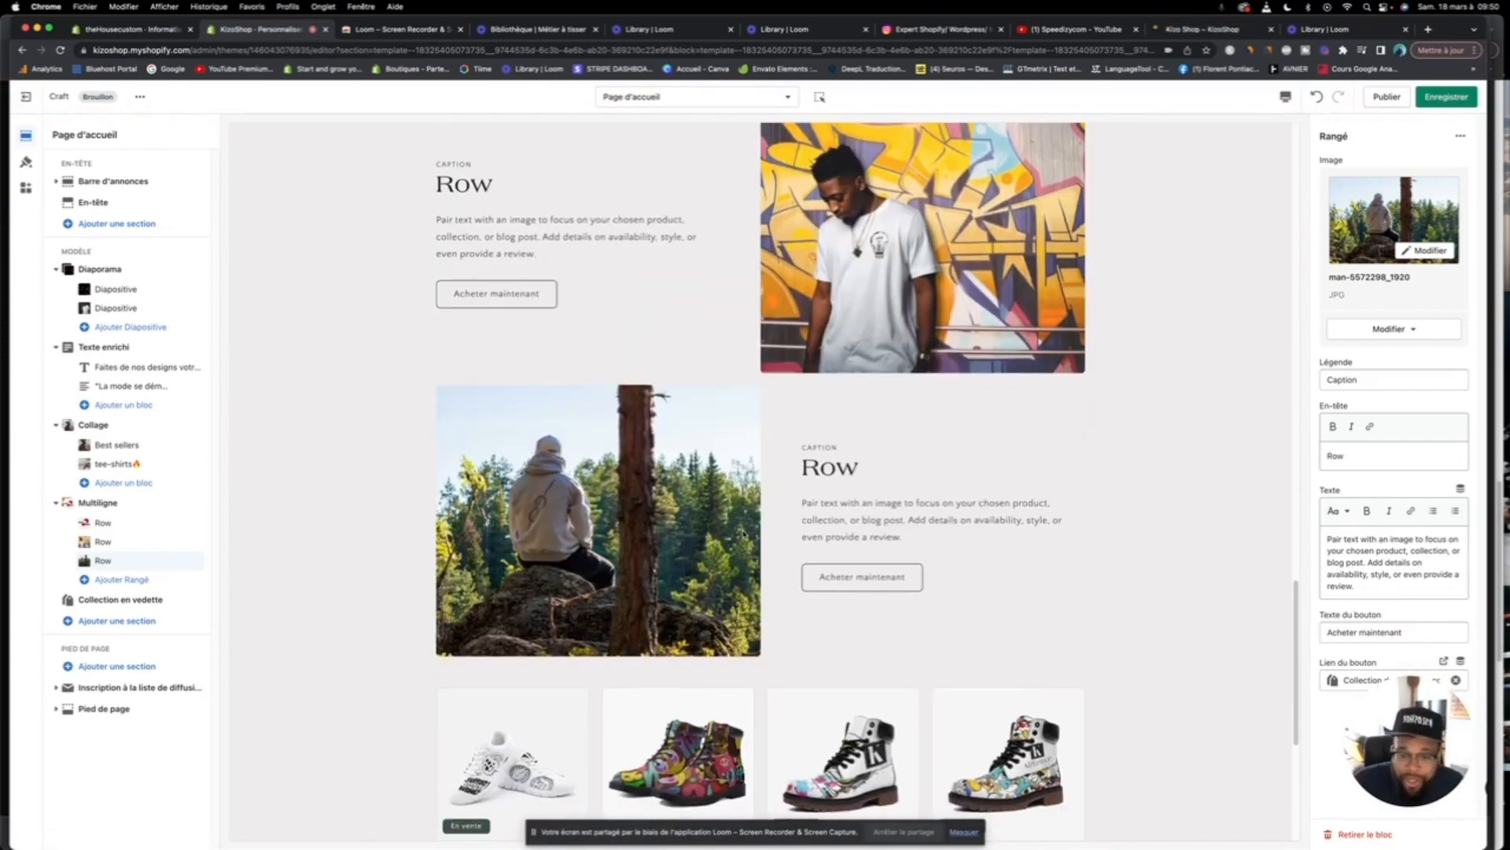
scroll(744, 534, "down", 4)
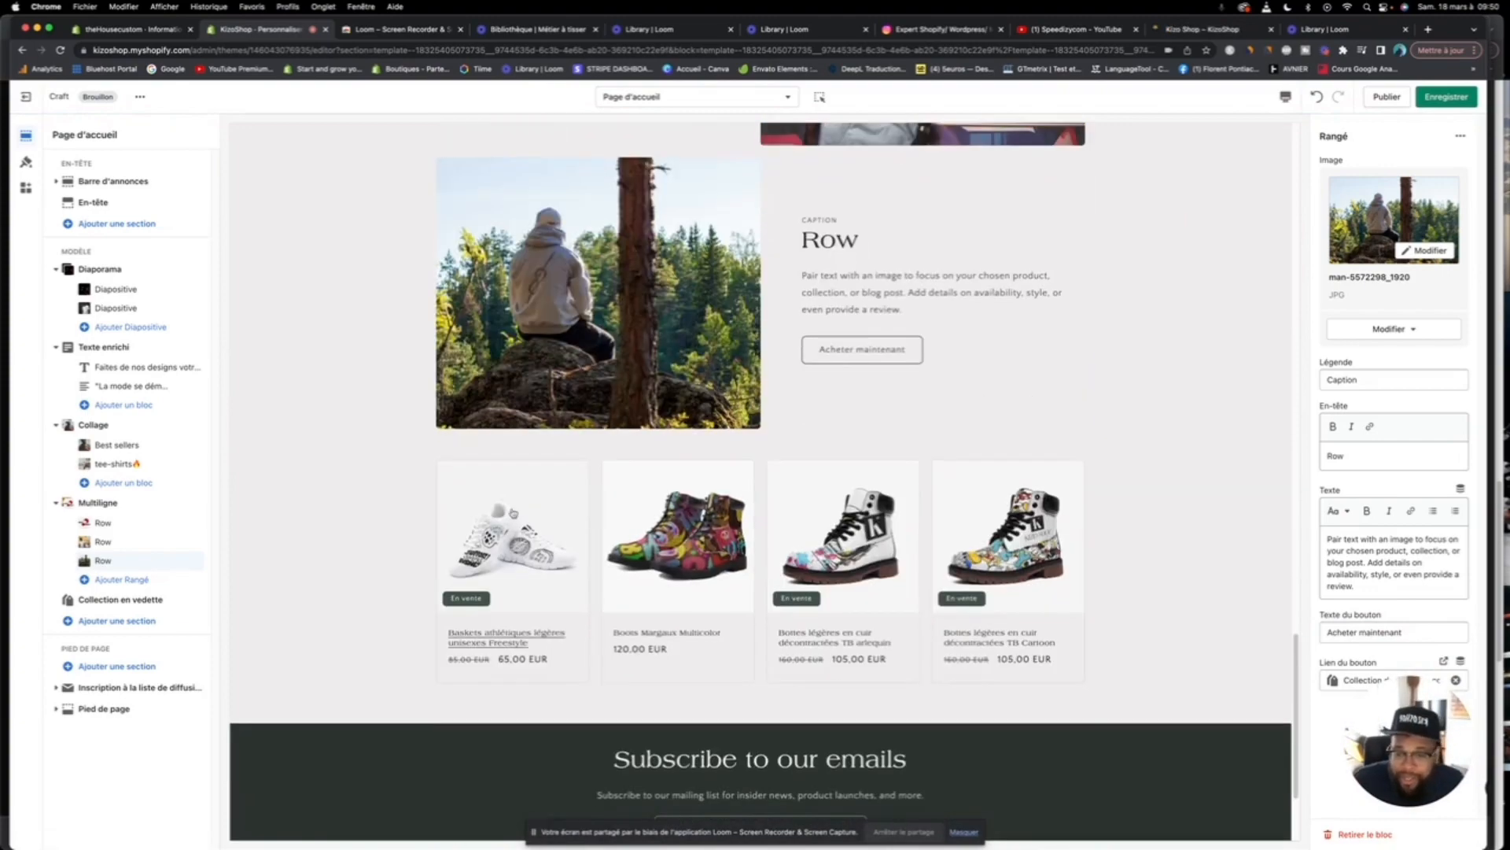
Step: Add a Contenu réductible section to the template below Collection en vedette
left_click(124, 622)
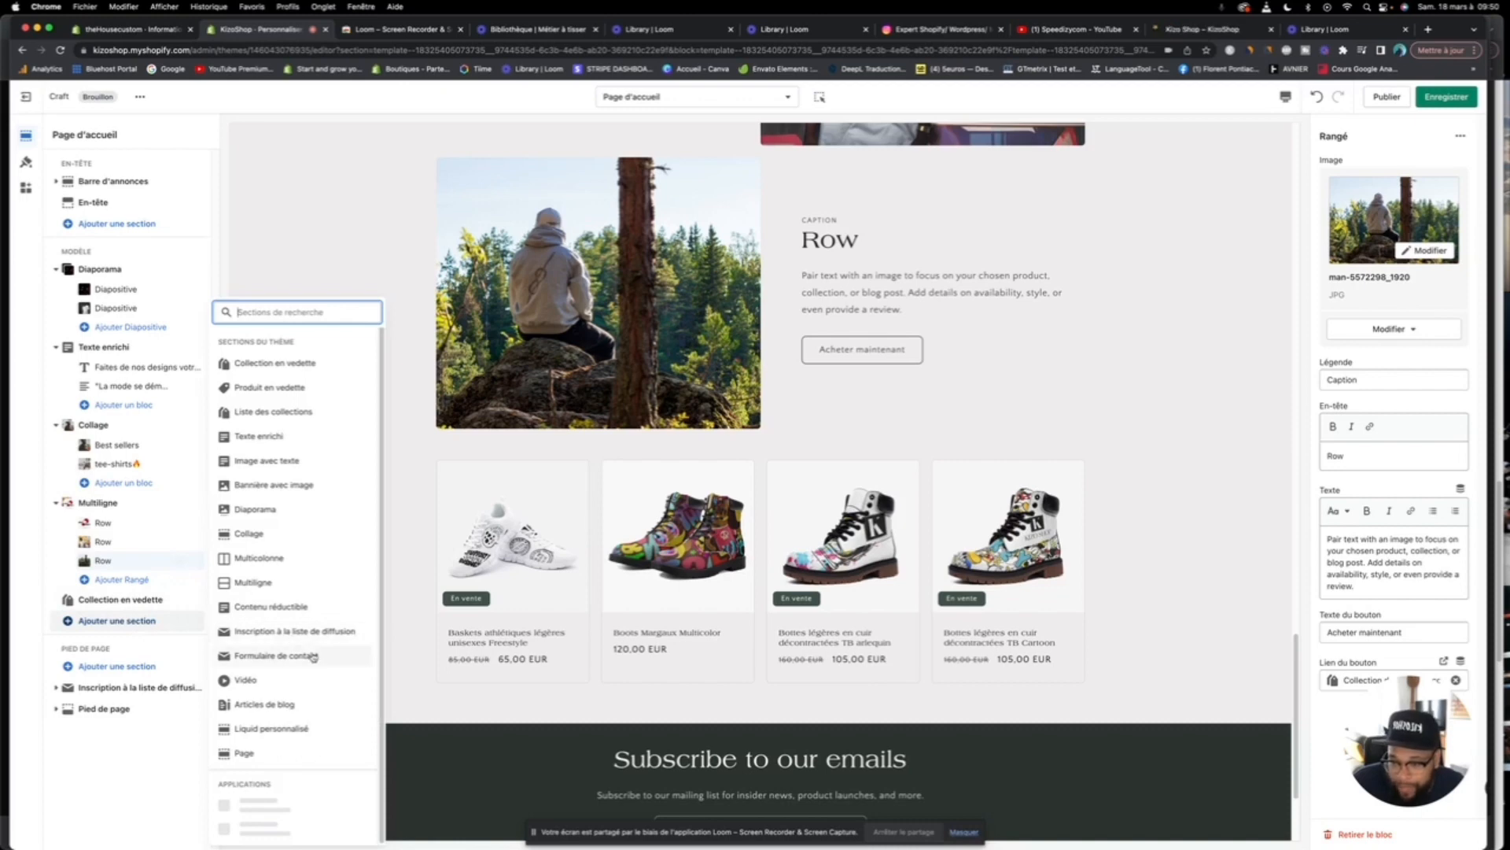
scroll(311, 647, "down", 1)
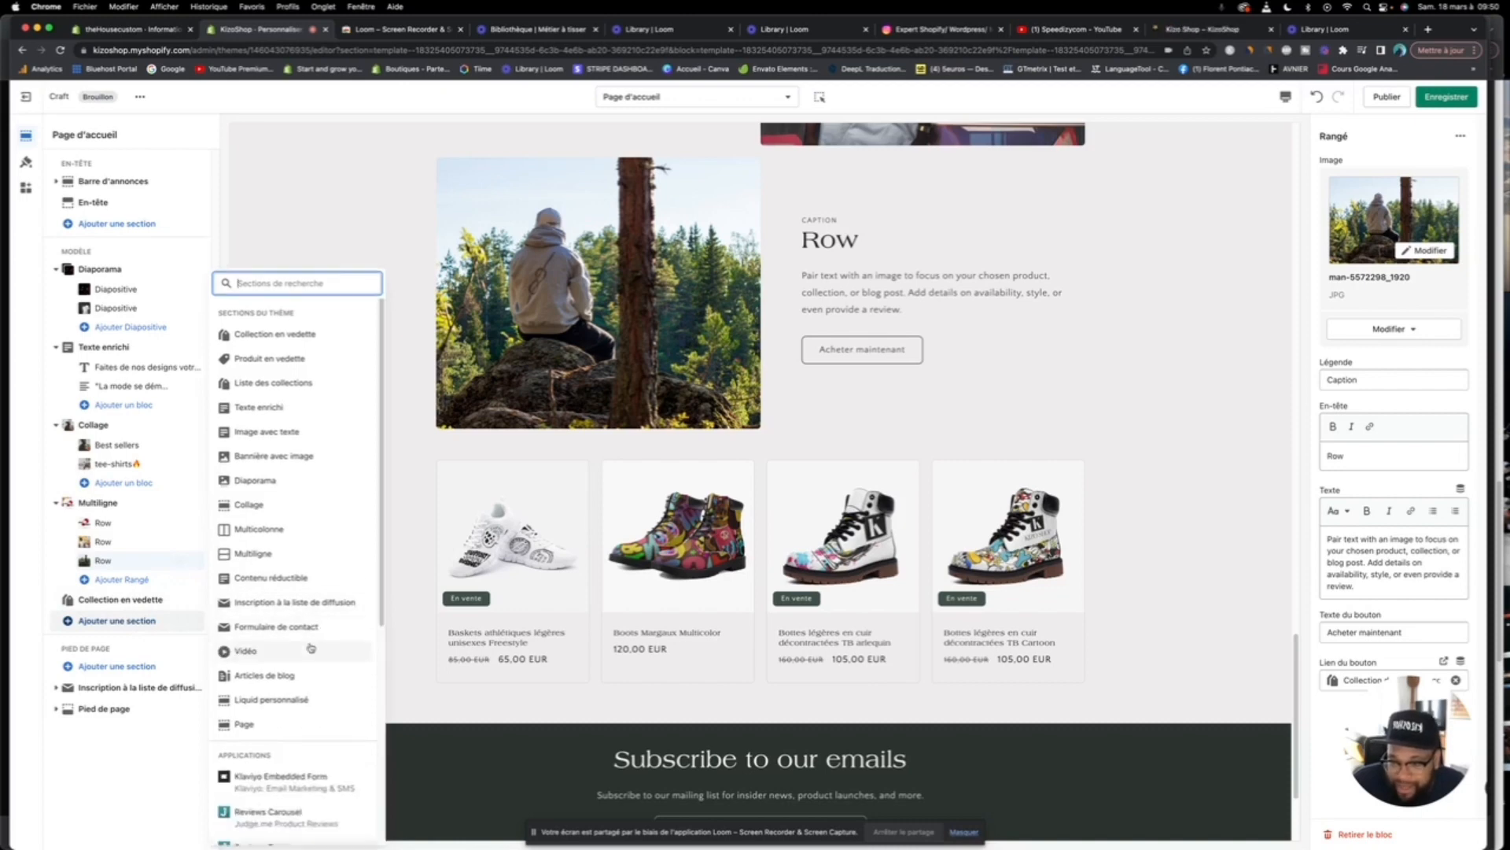
left_click(273, 579)
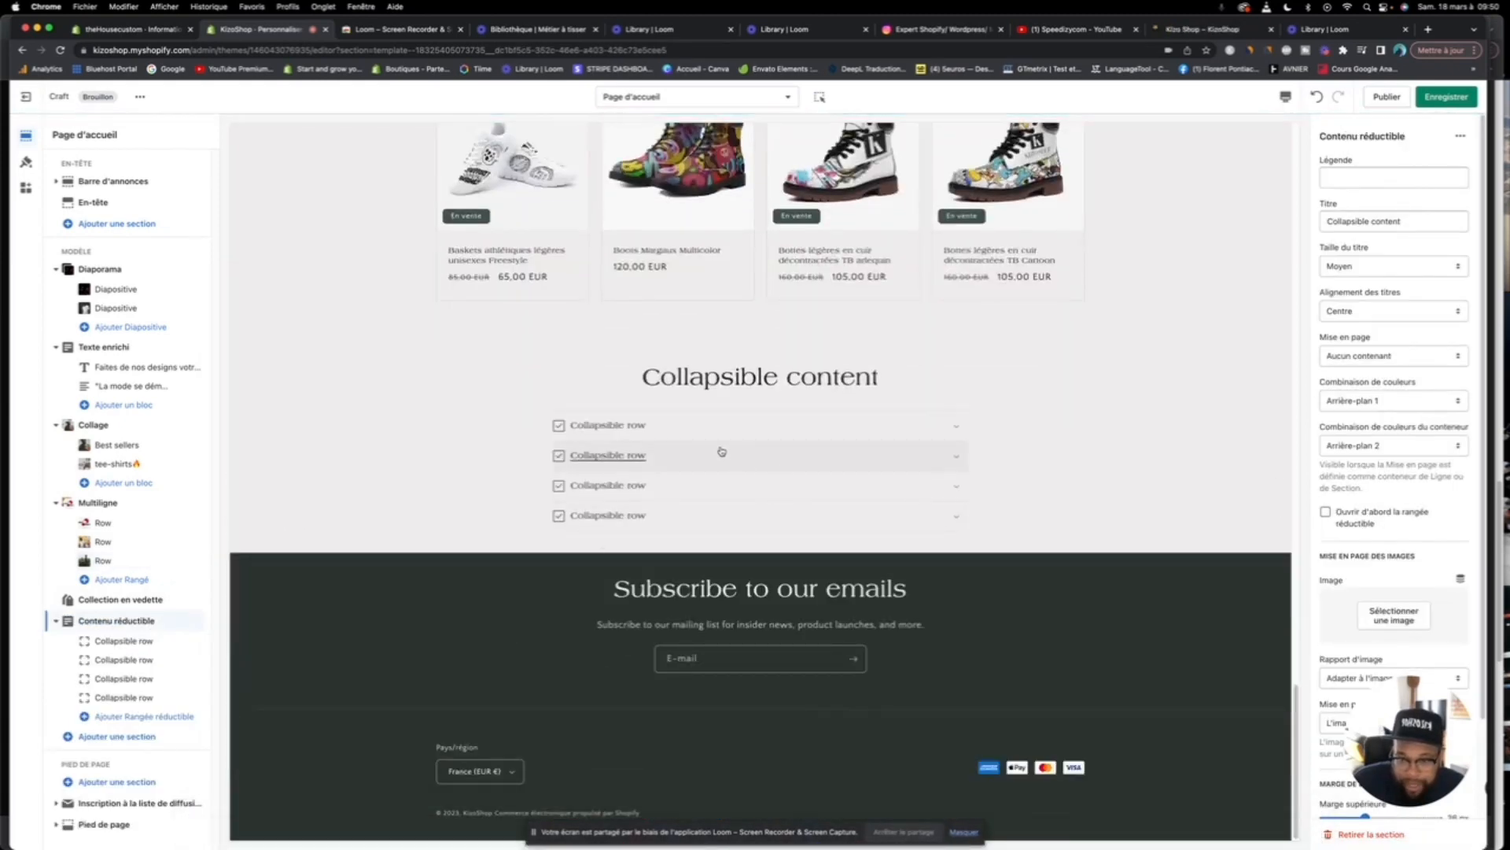
Step: Title the first collapsible row "Delais de livraison" and set its icon to Camion
left_click(140, 640)
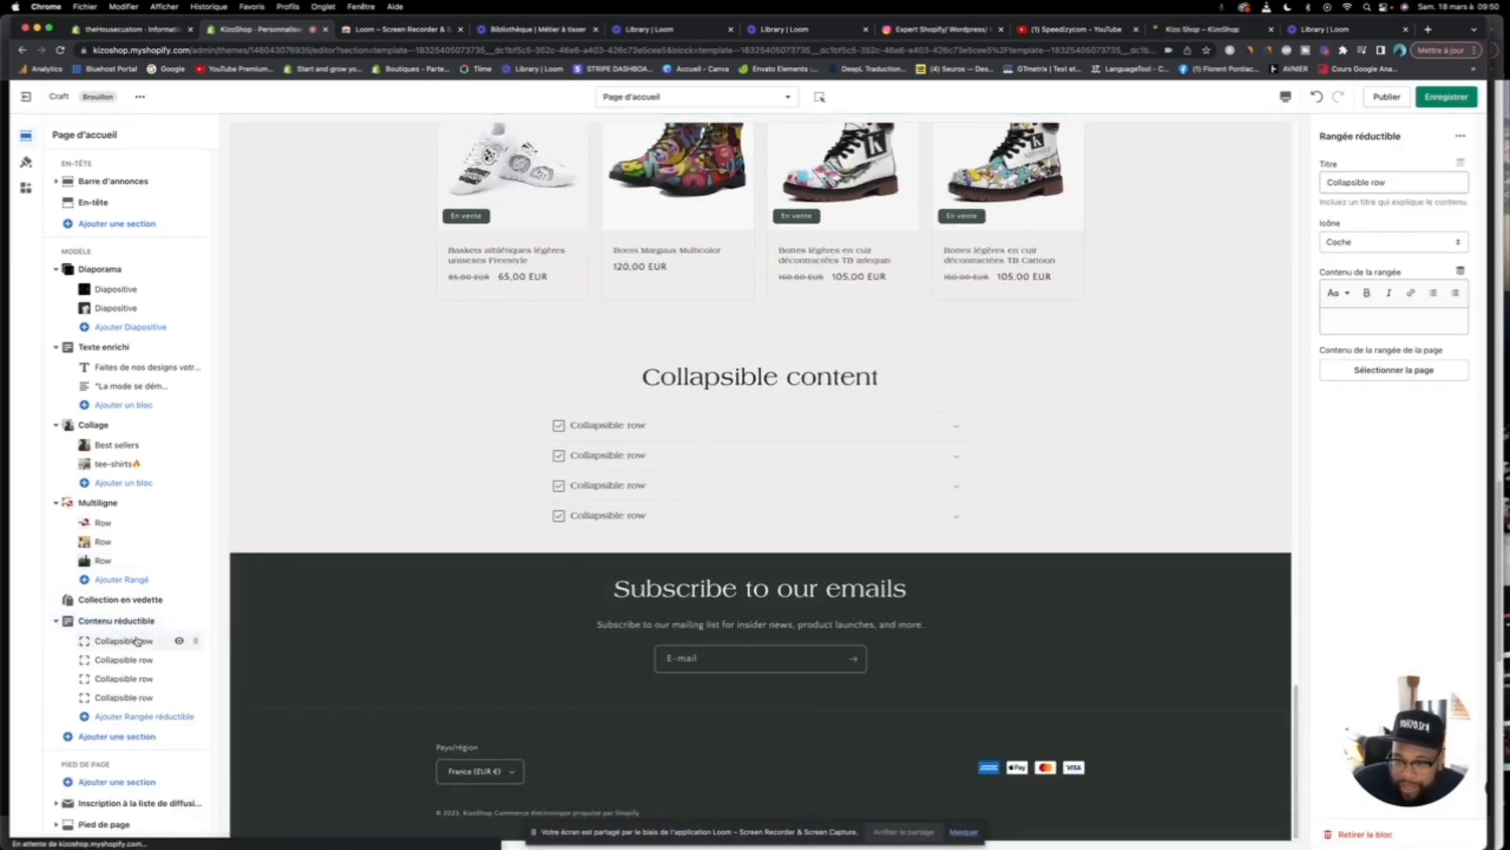
left_click(1407, 180)
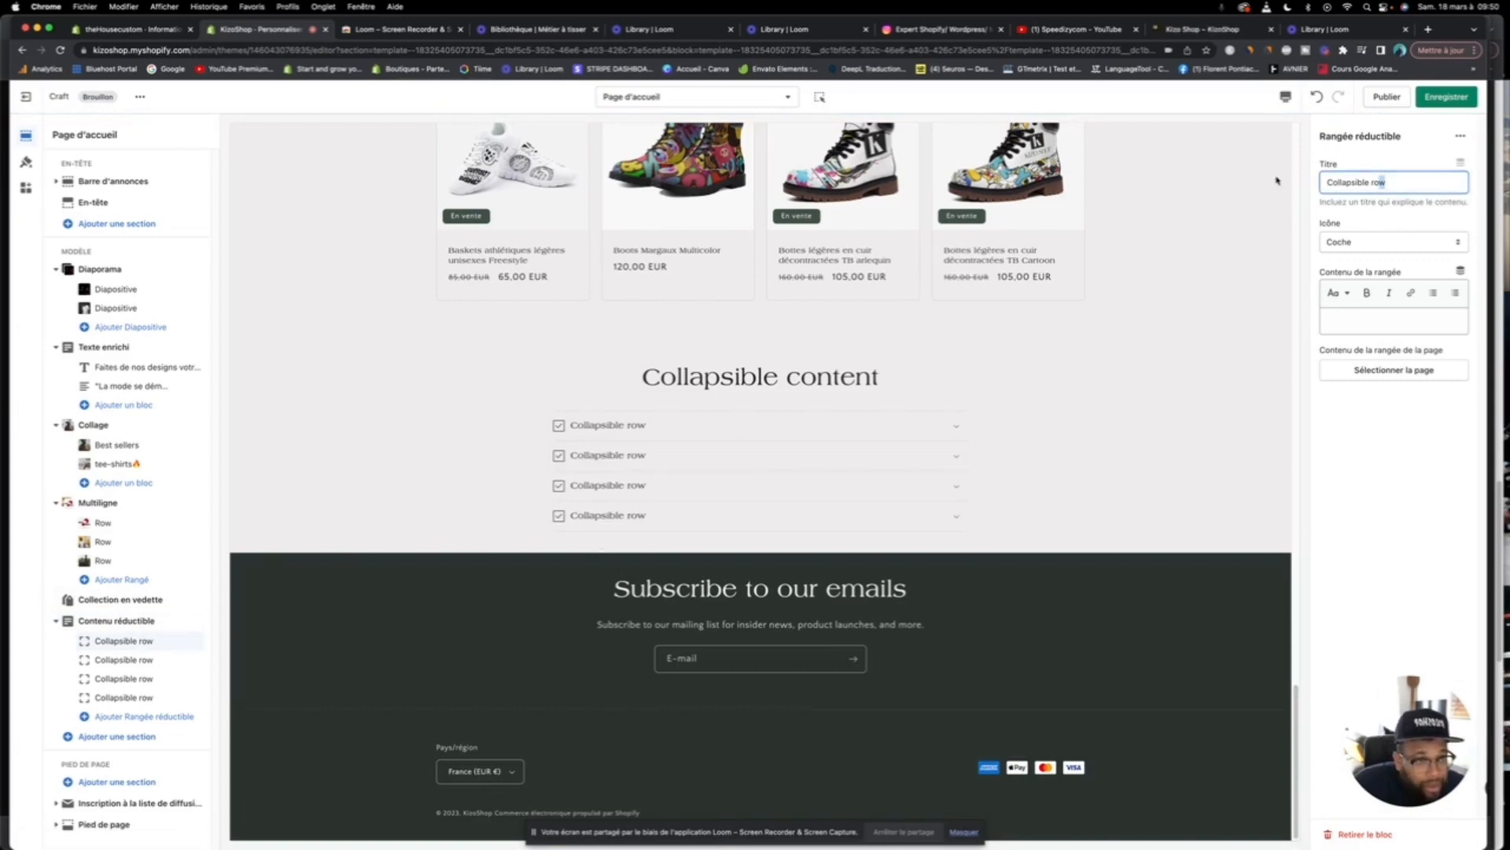
left_click_drag(1402, 184, 1306, 186)
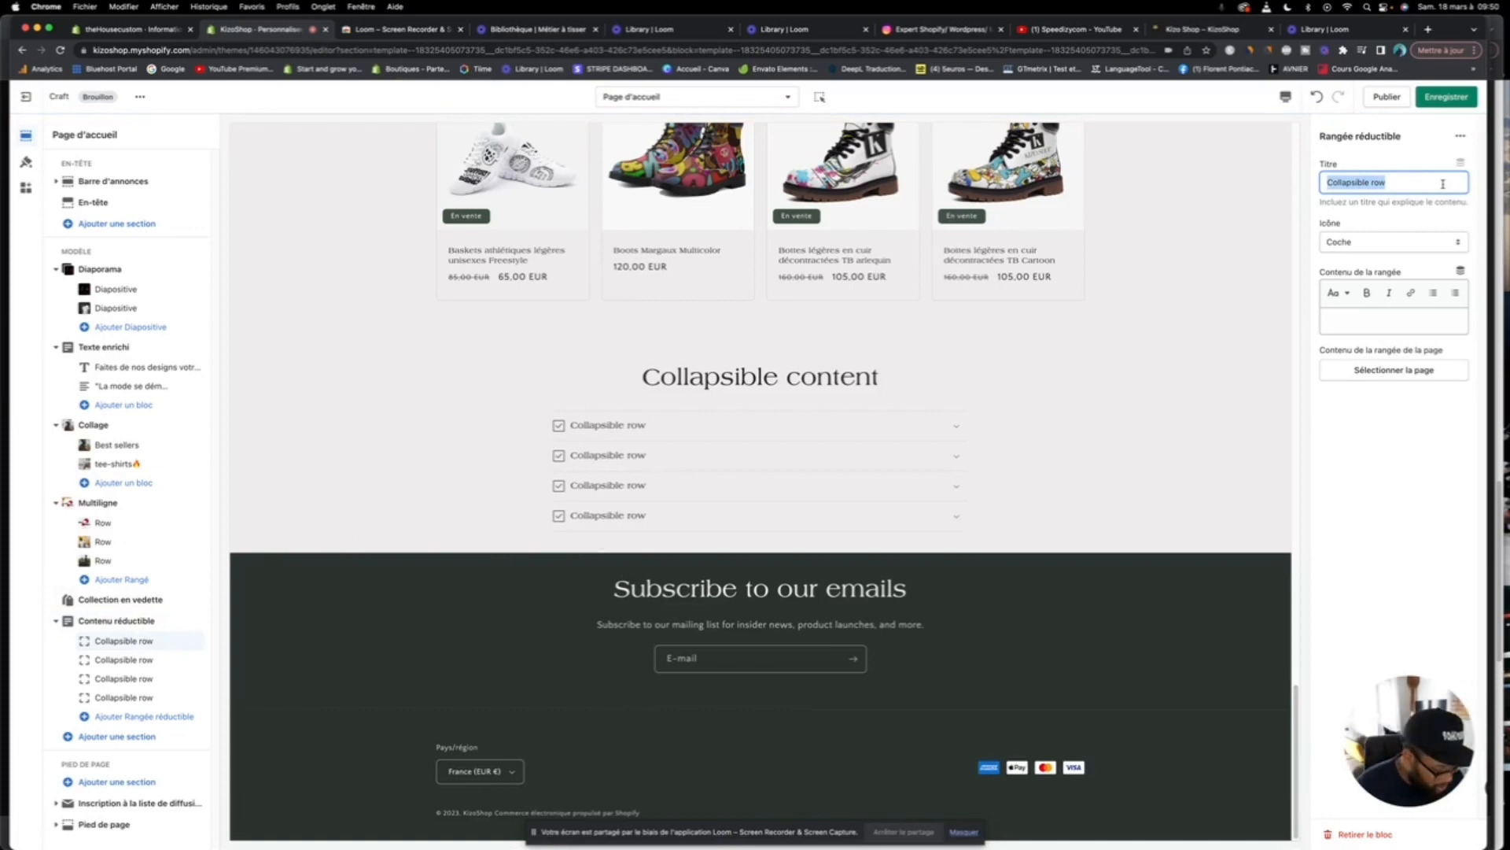
type("Delais de")
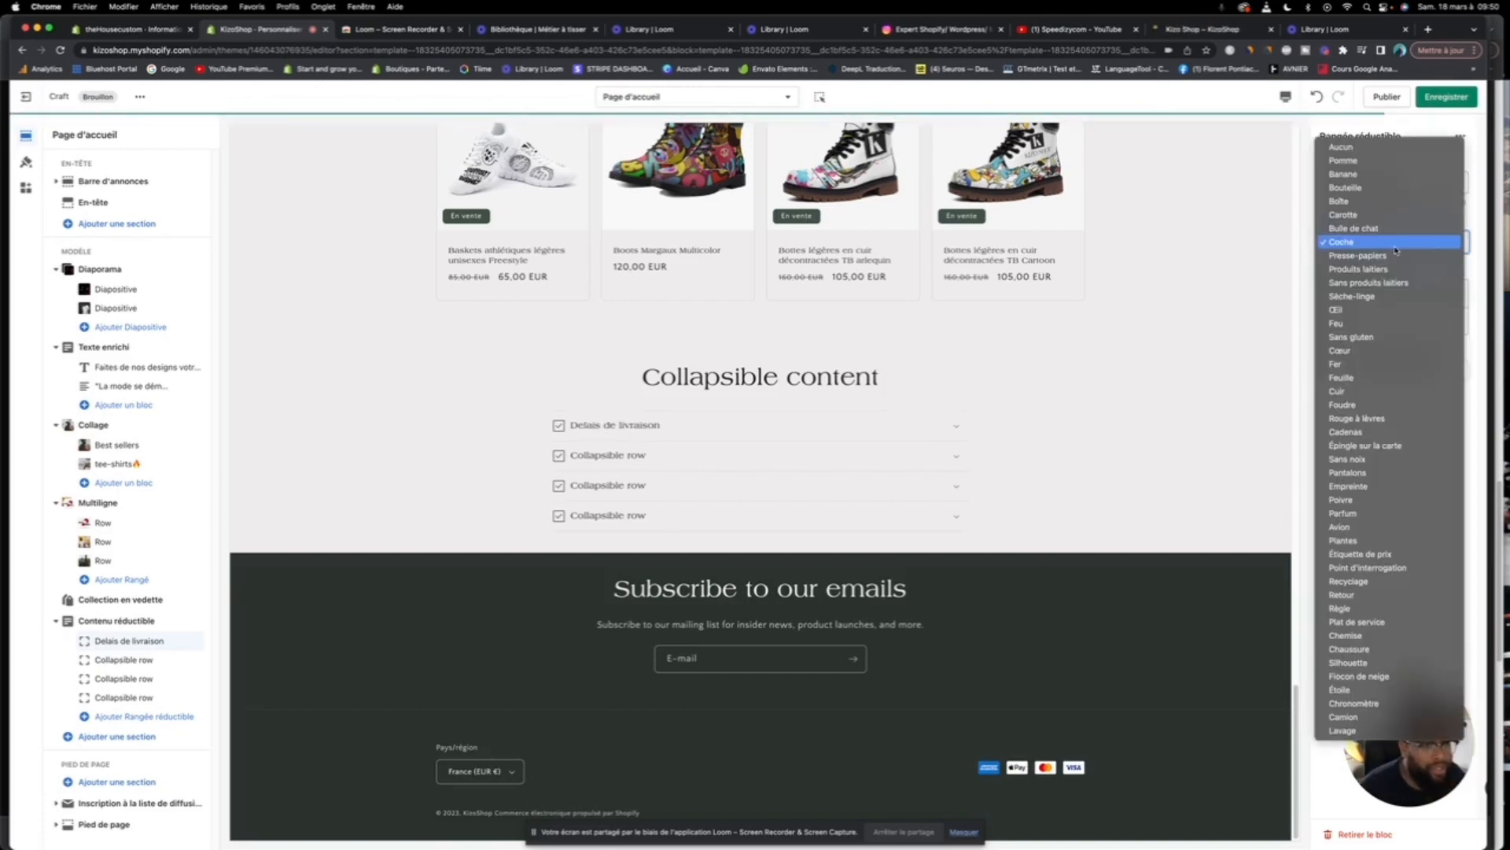
left_click(1343, 717)
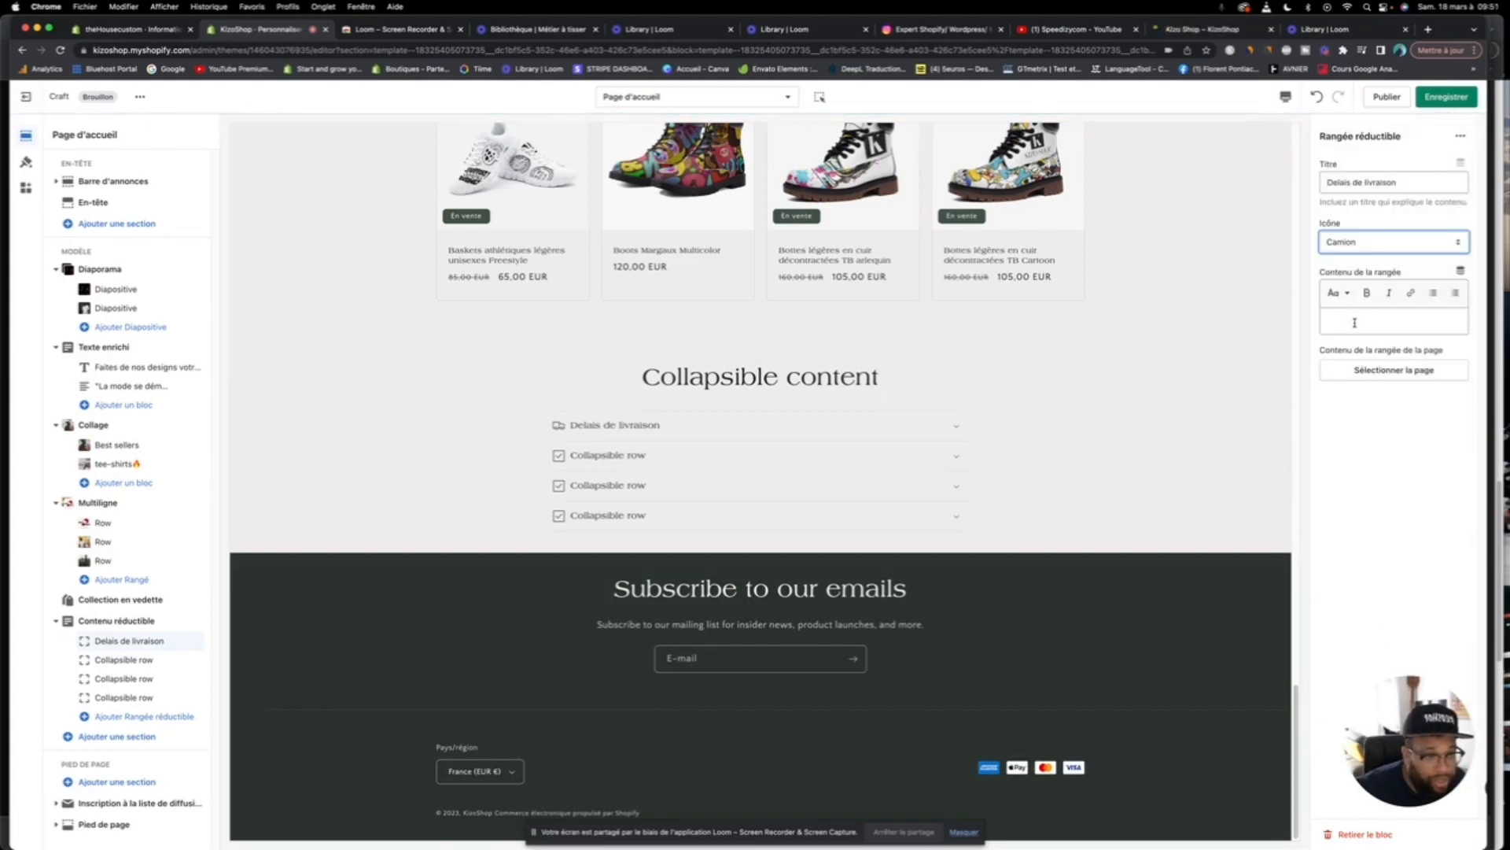
Step: Enter "delais de 5 à 15 jours ouvrés" as the row content of the Delais de livraison row
left_click(1355, 323)
type("dela")
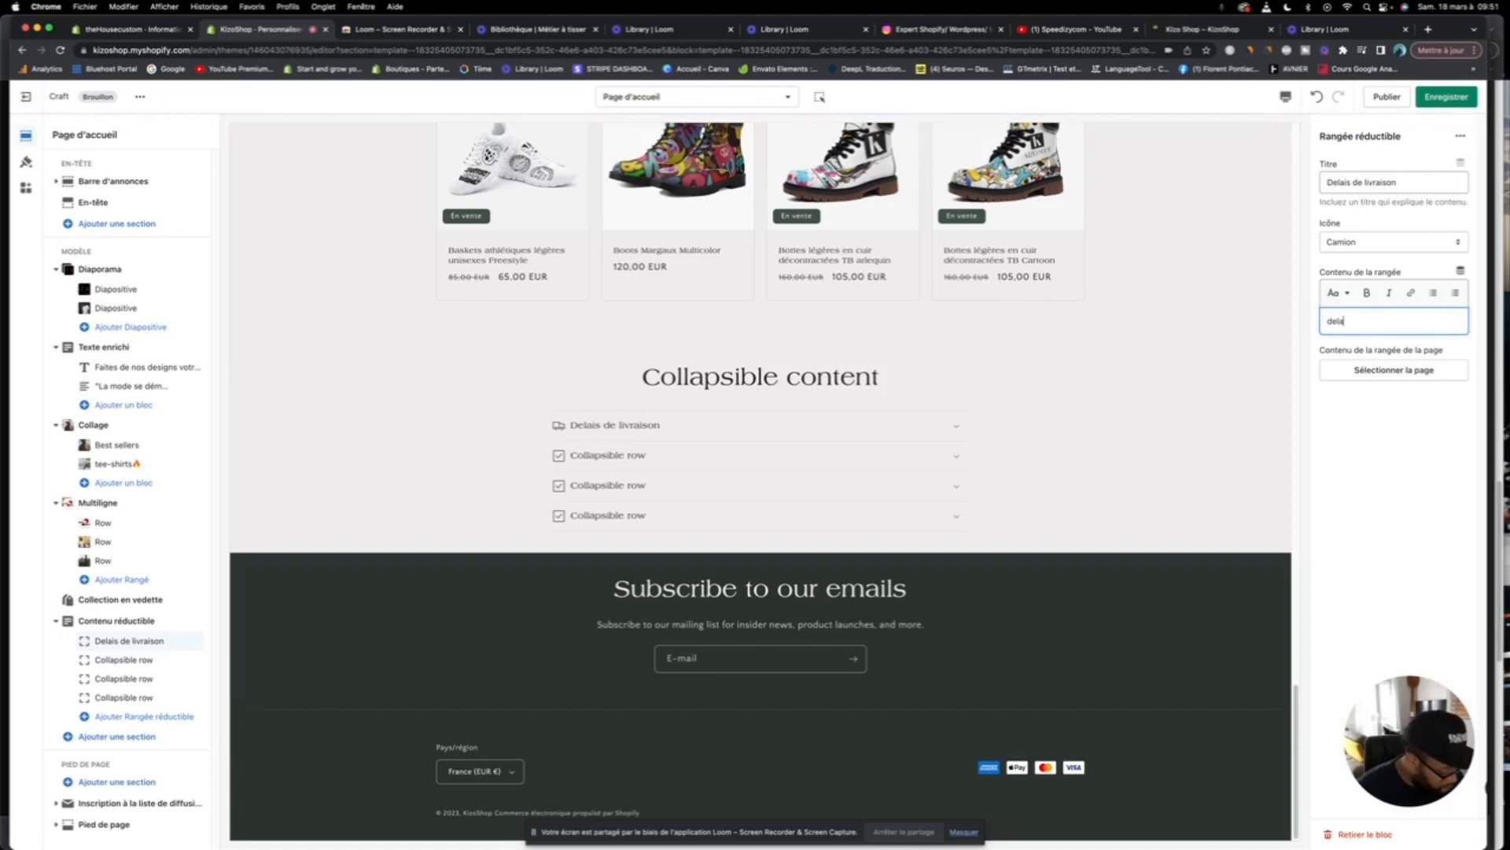
type("is de 5")
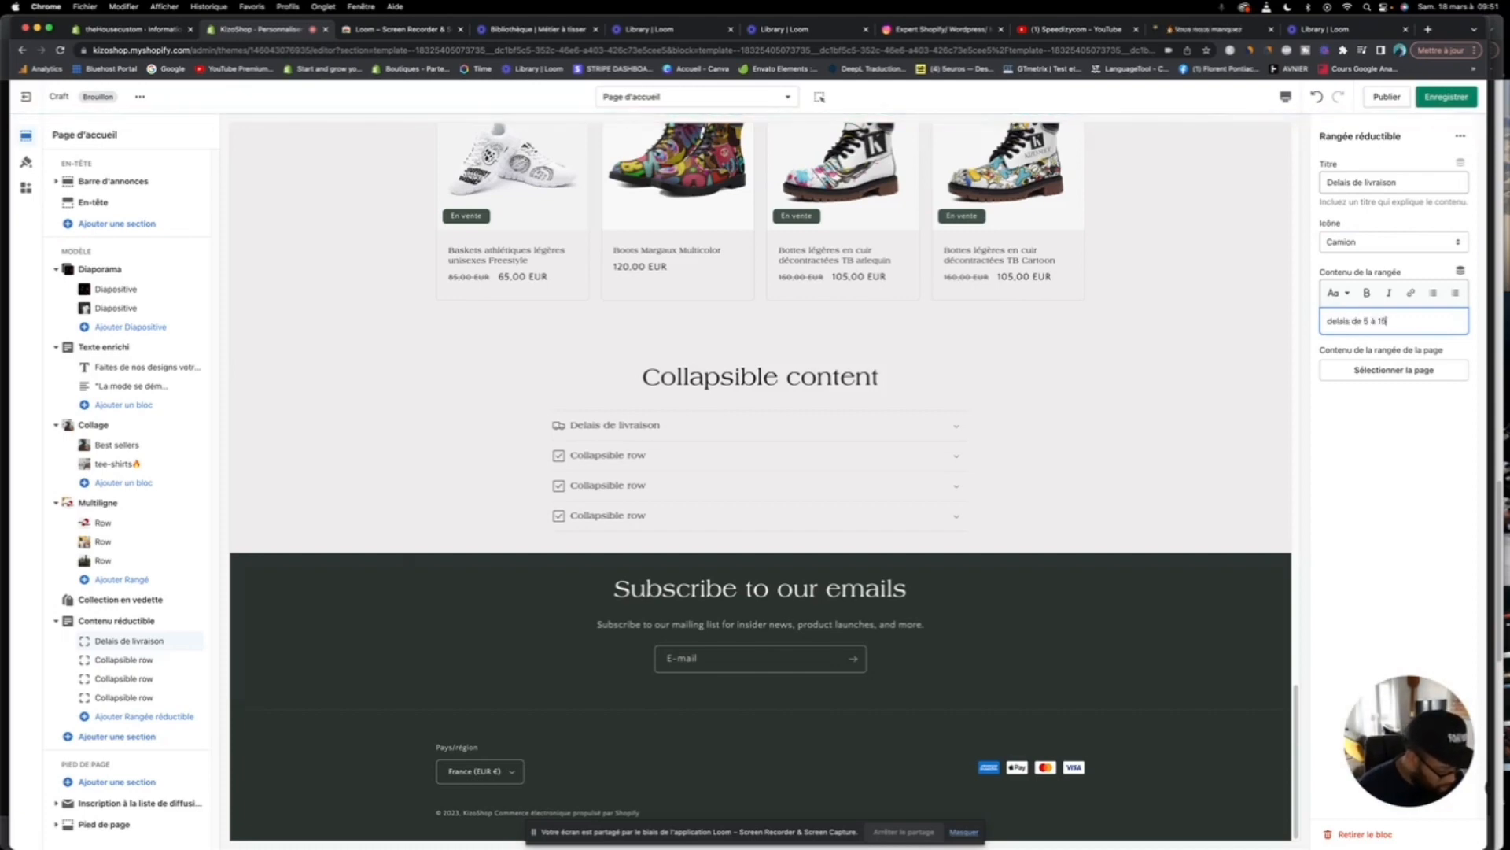
type(" à 15 jours")
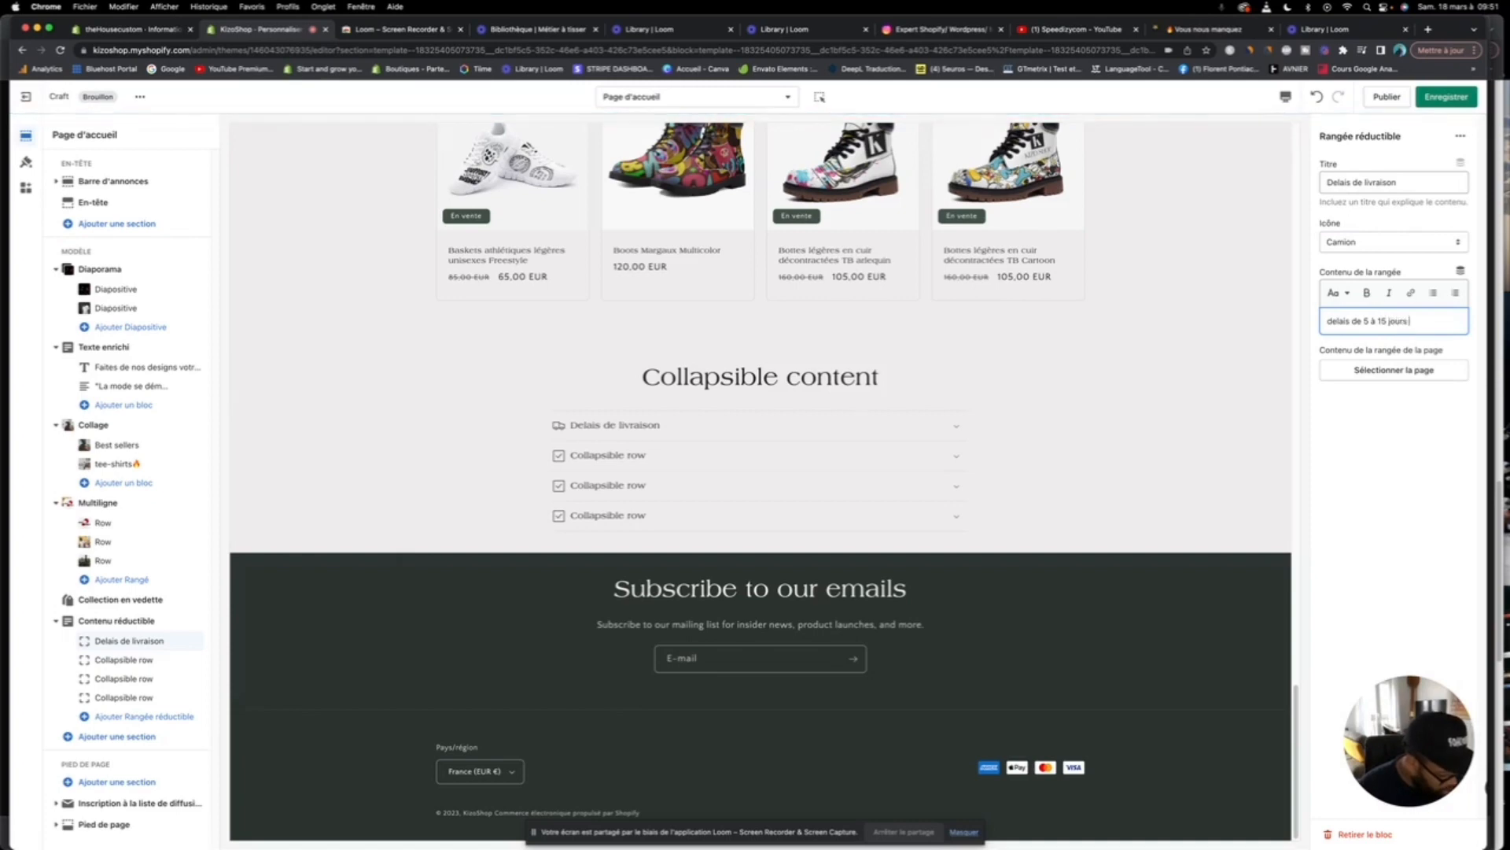
type(" ouvrés")
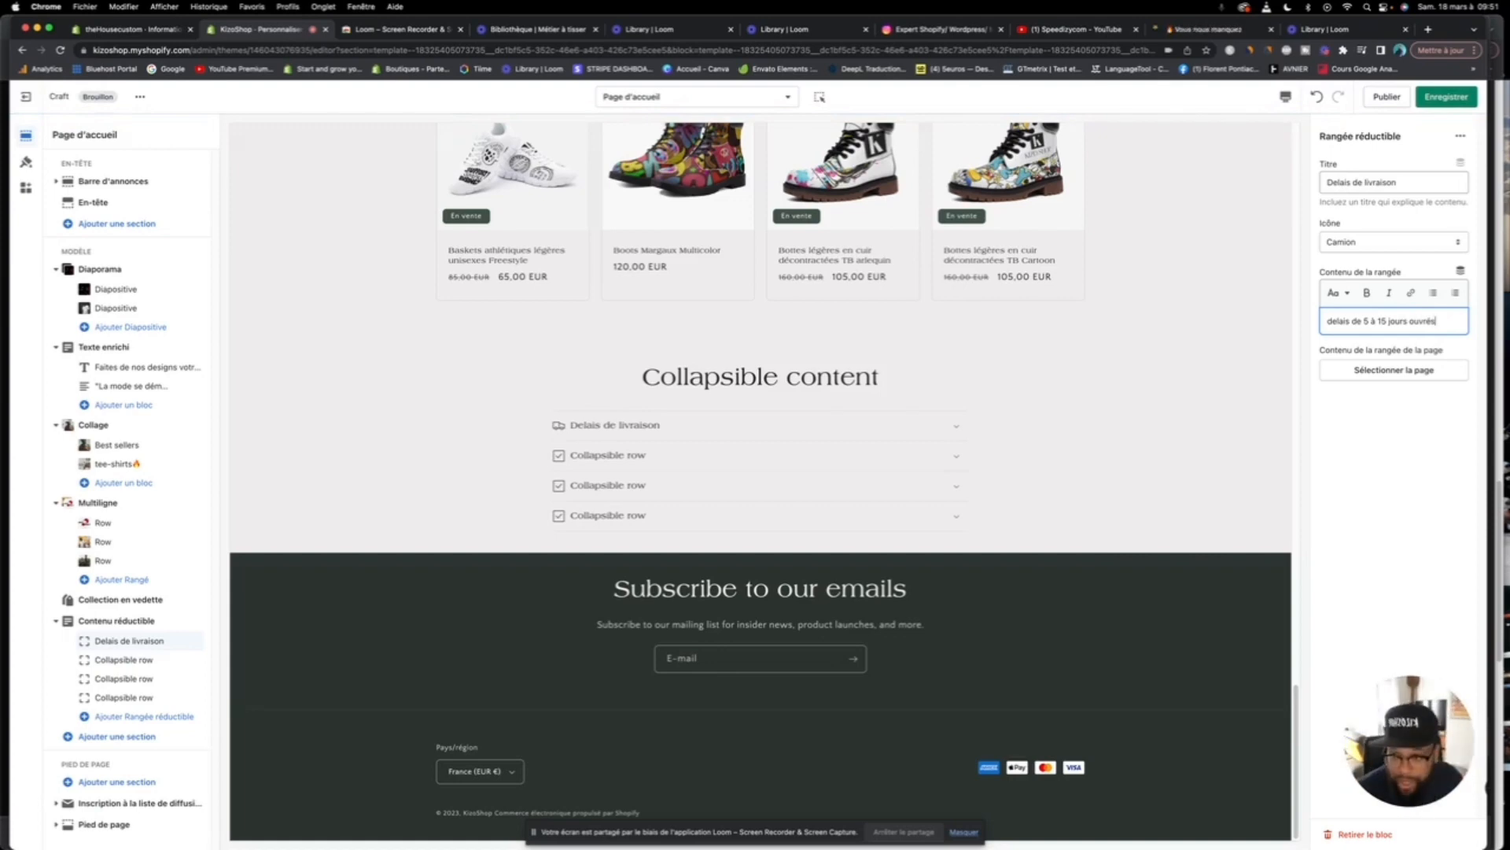
Step: Title the second collapsible row "Nos entreprots" and set its icon to Cuir
left_click(122, 660)
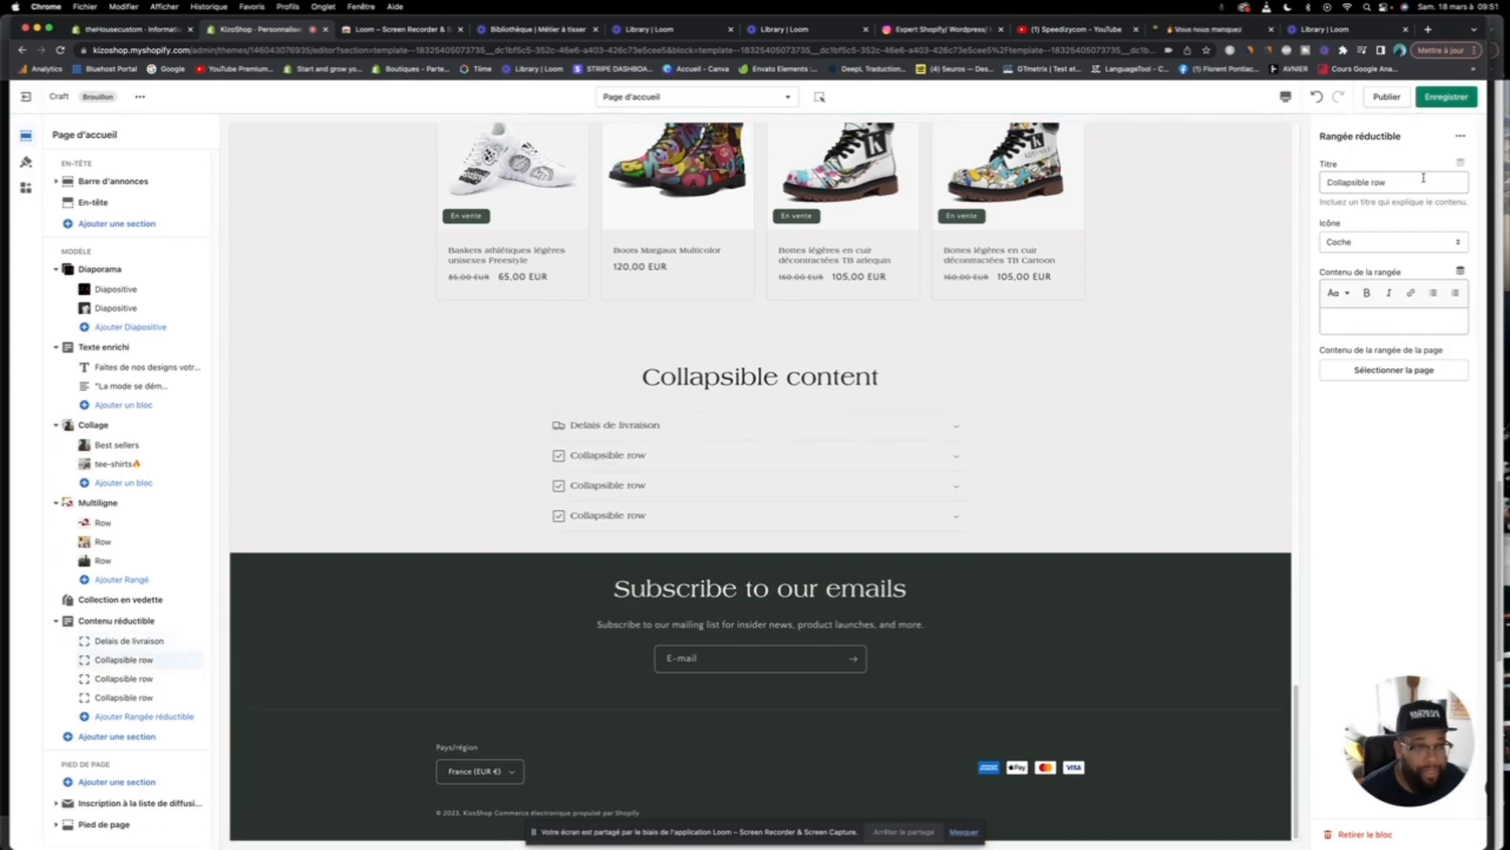
left_click_drag(1423, 179, 1326, 182)
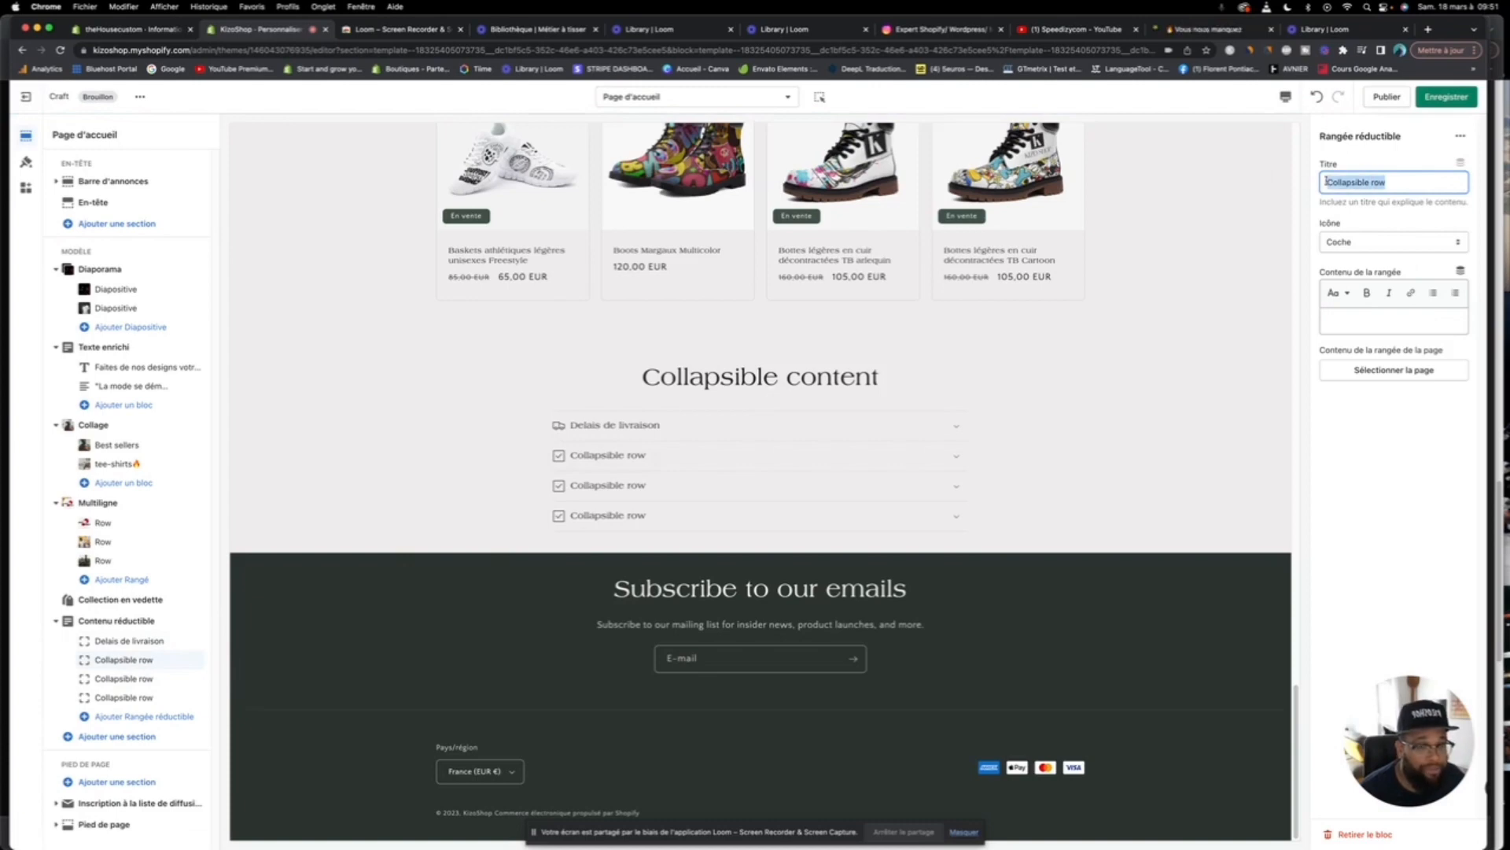
type("Nos")
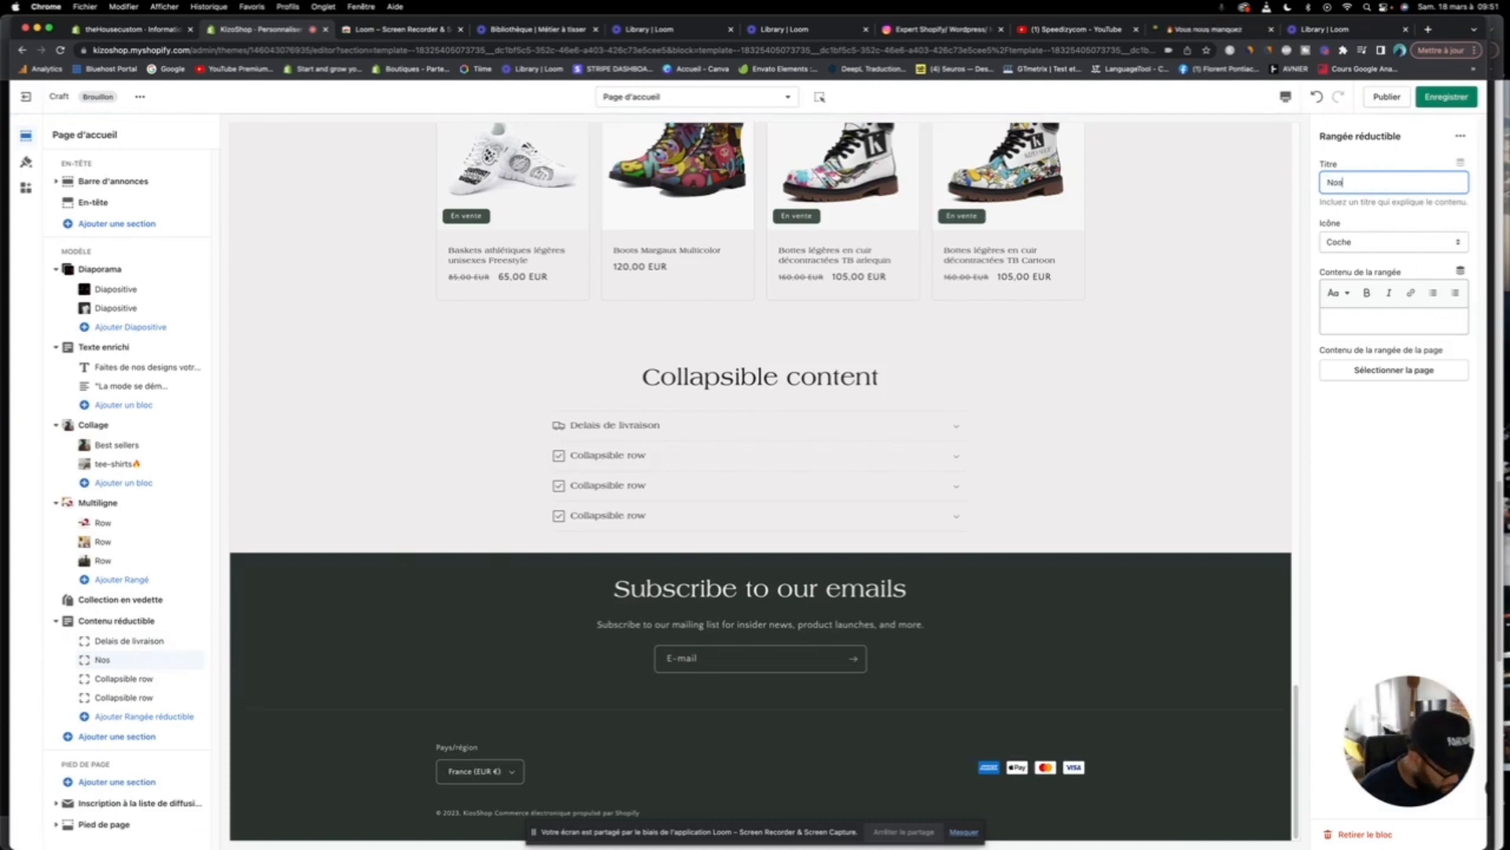
type(" entreprot")
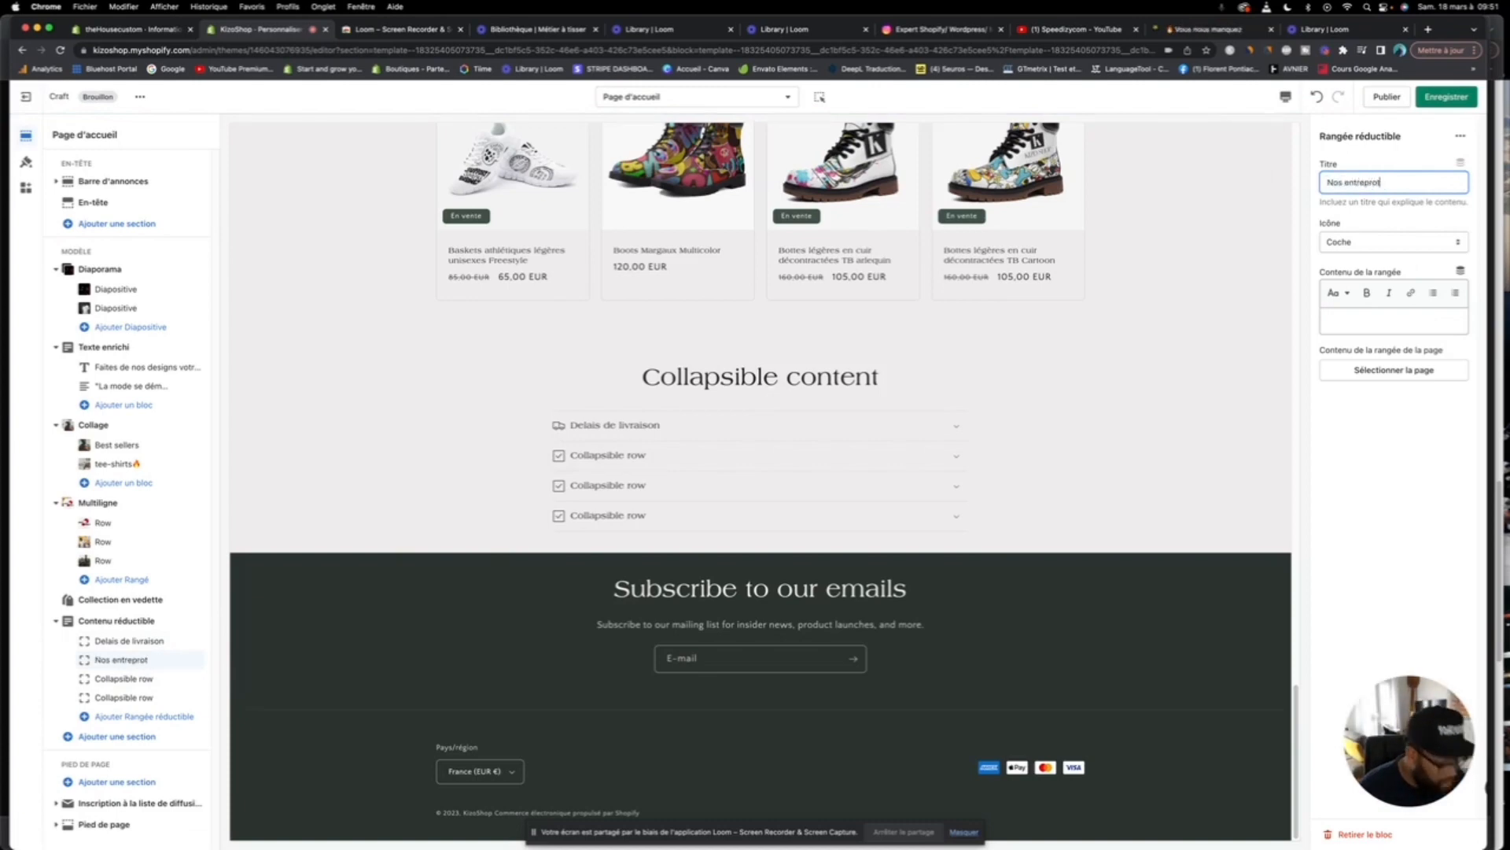
type("s")
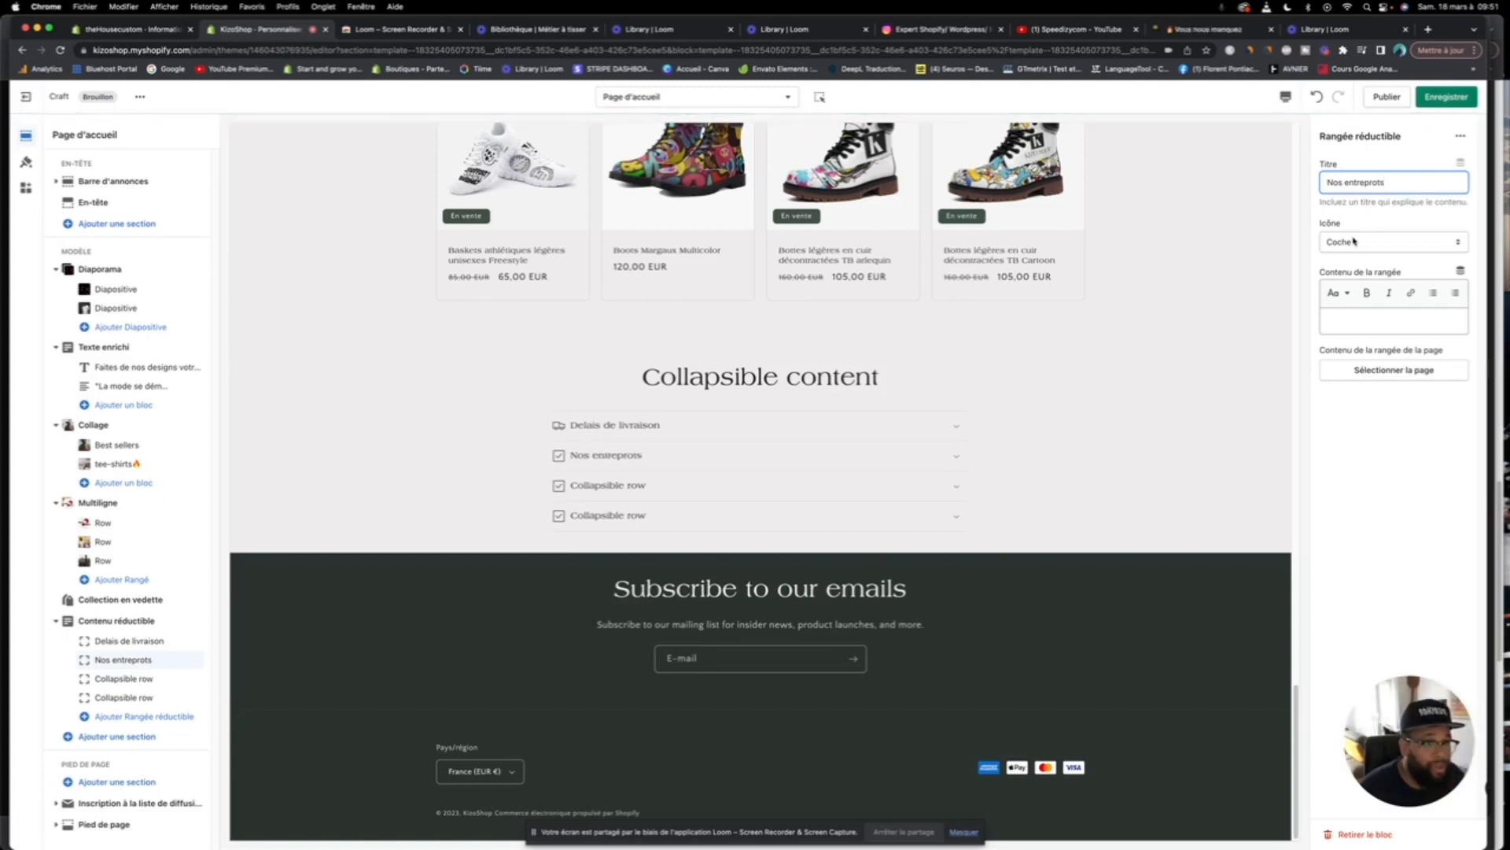
left_click(1354, 242)
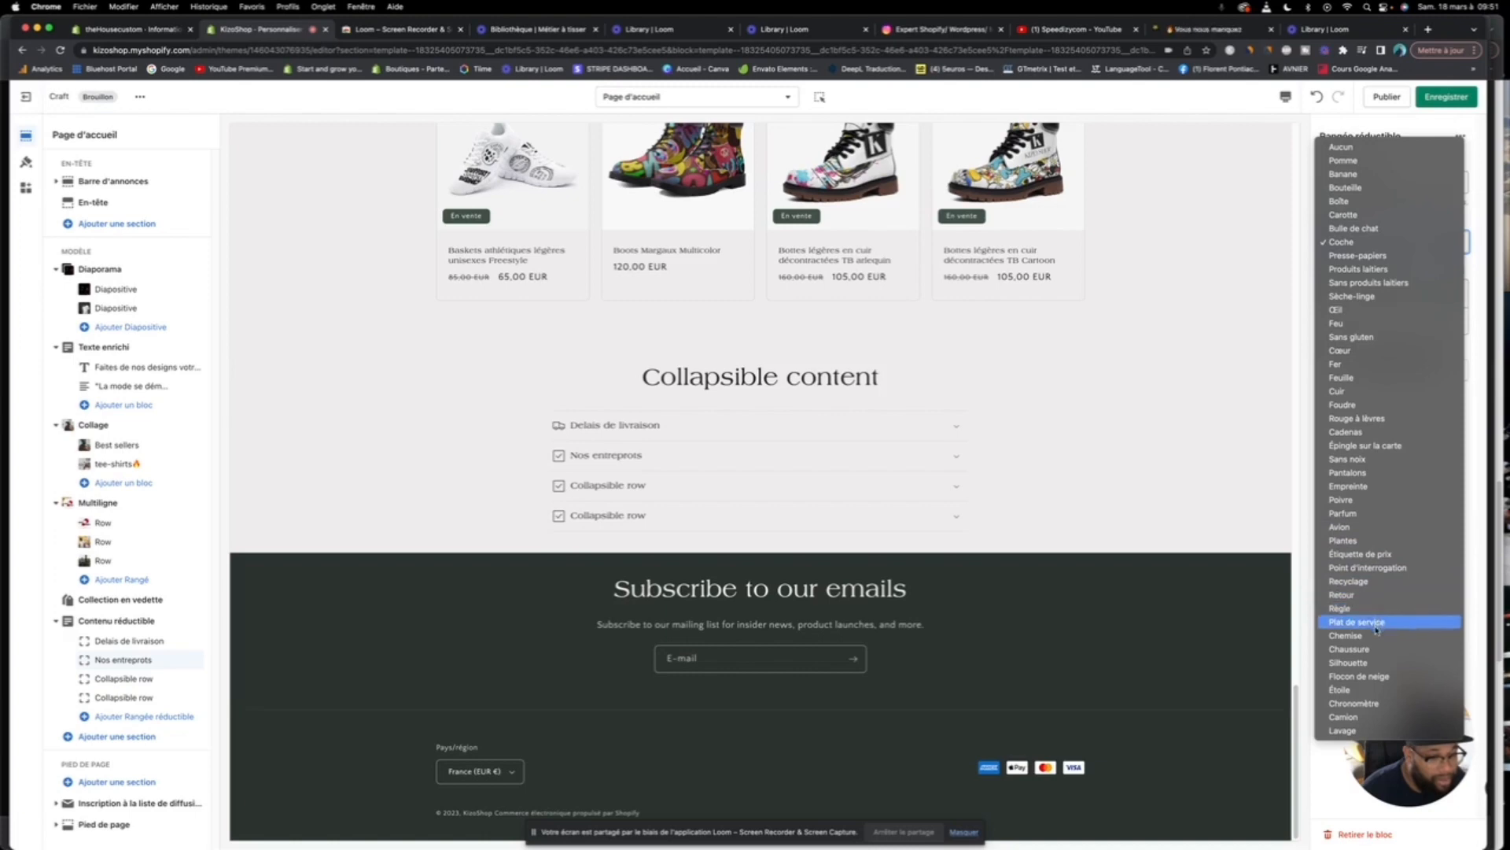
left_click(1380, 391)
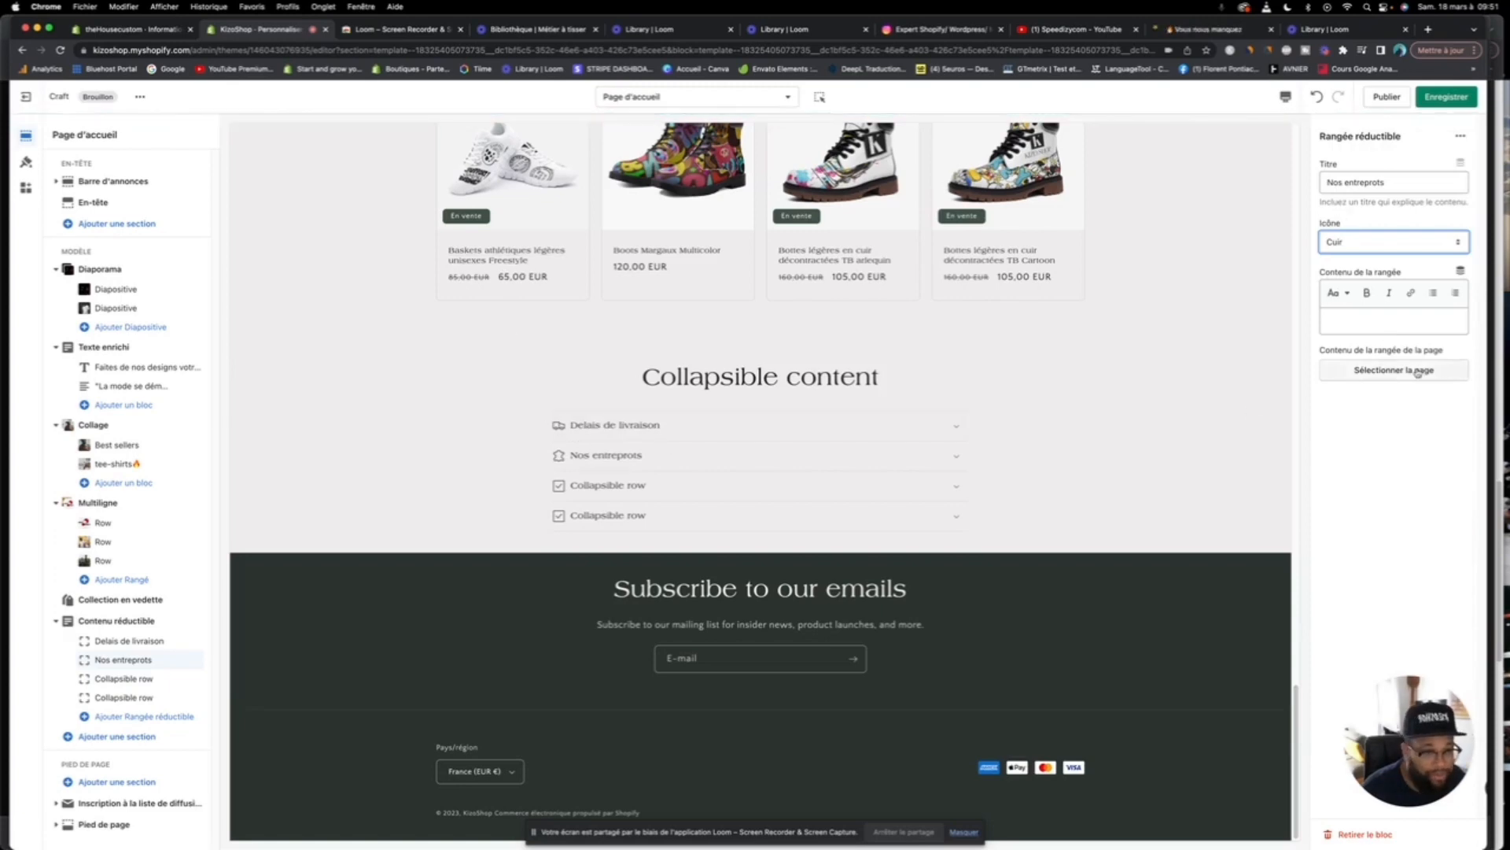
Step: Enter "France, asie" as the row content of the Nos entreprots row and save the theme
left_click(1405, 324)
type("F")
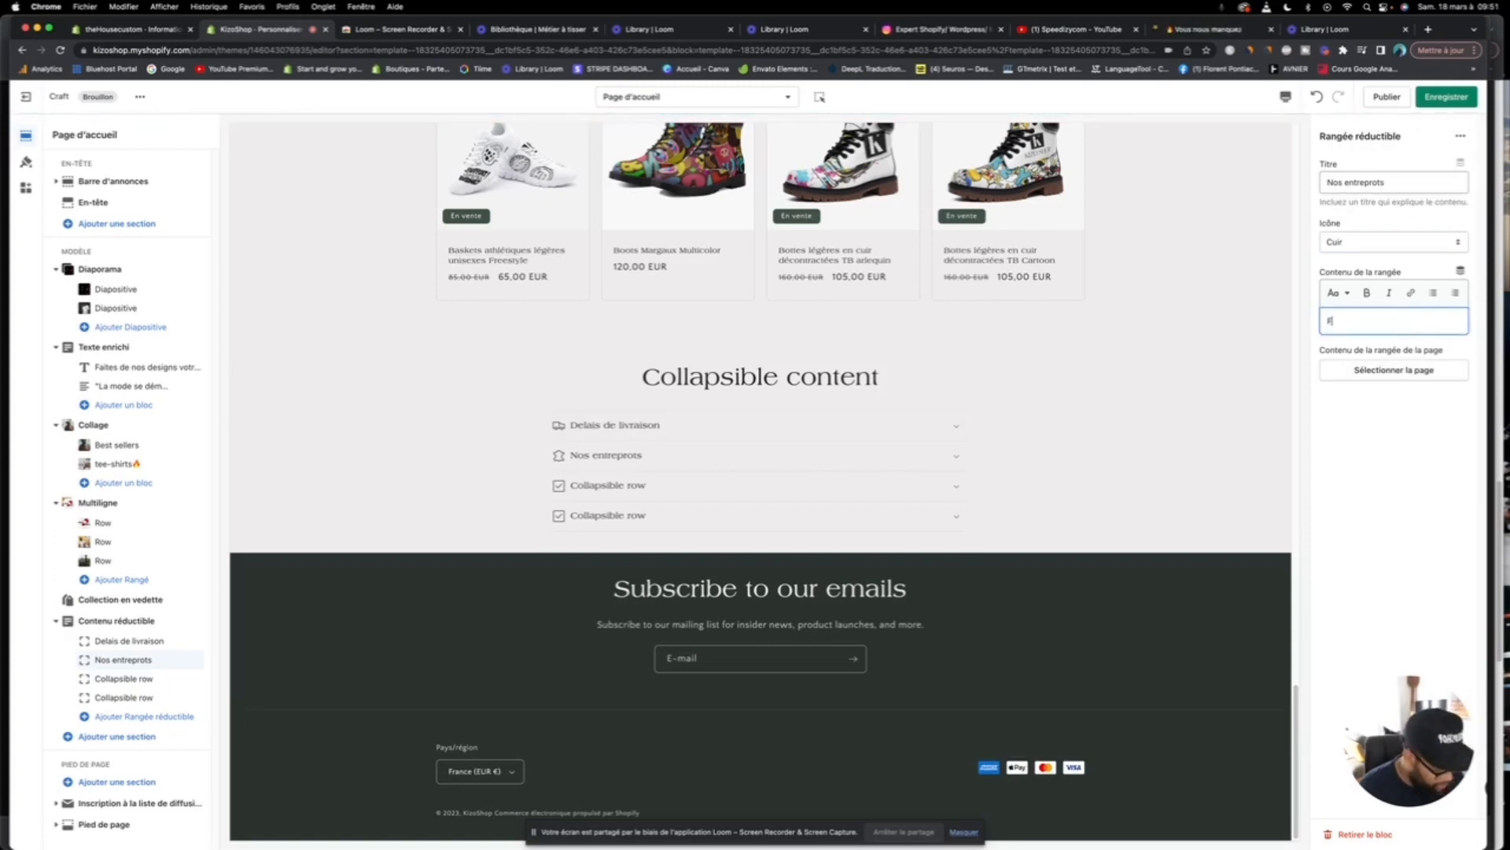
type("rance, ")
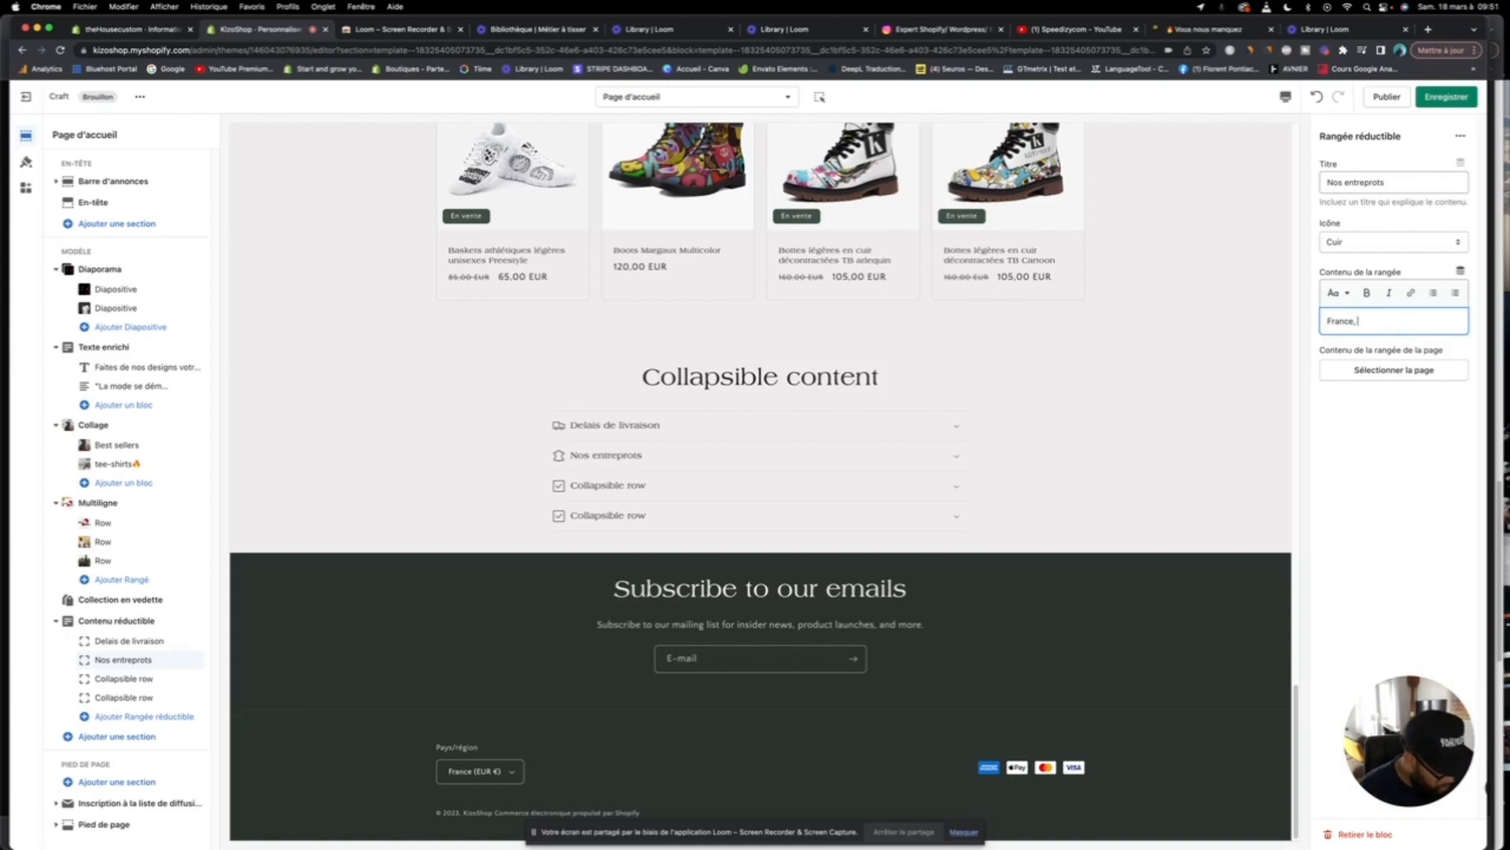
type("asie")
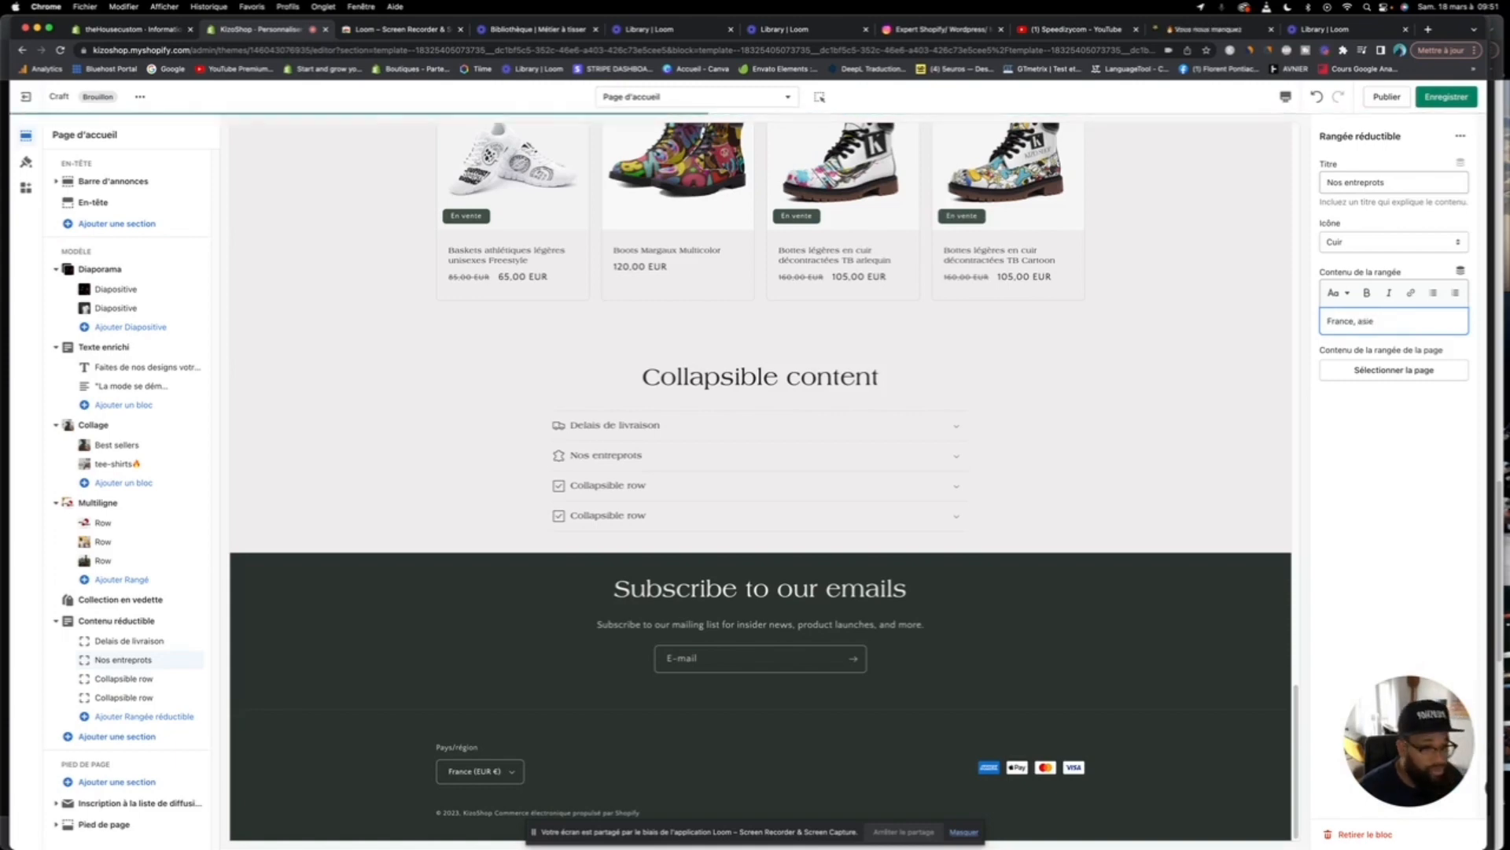
left_click(1445, 96)
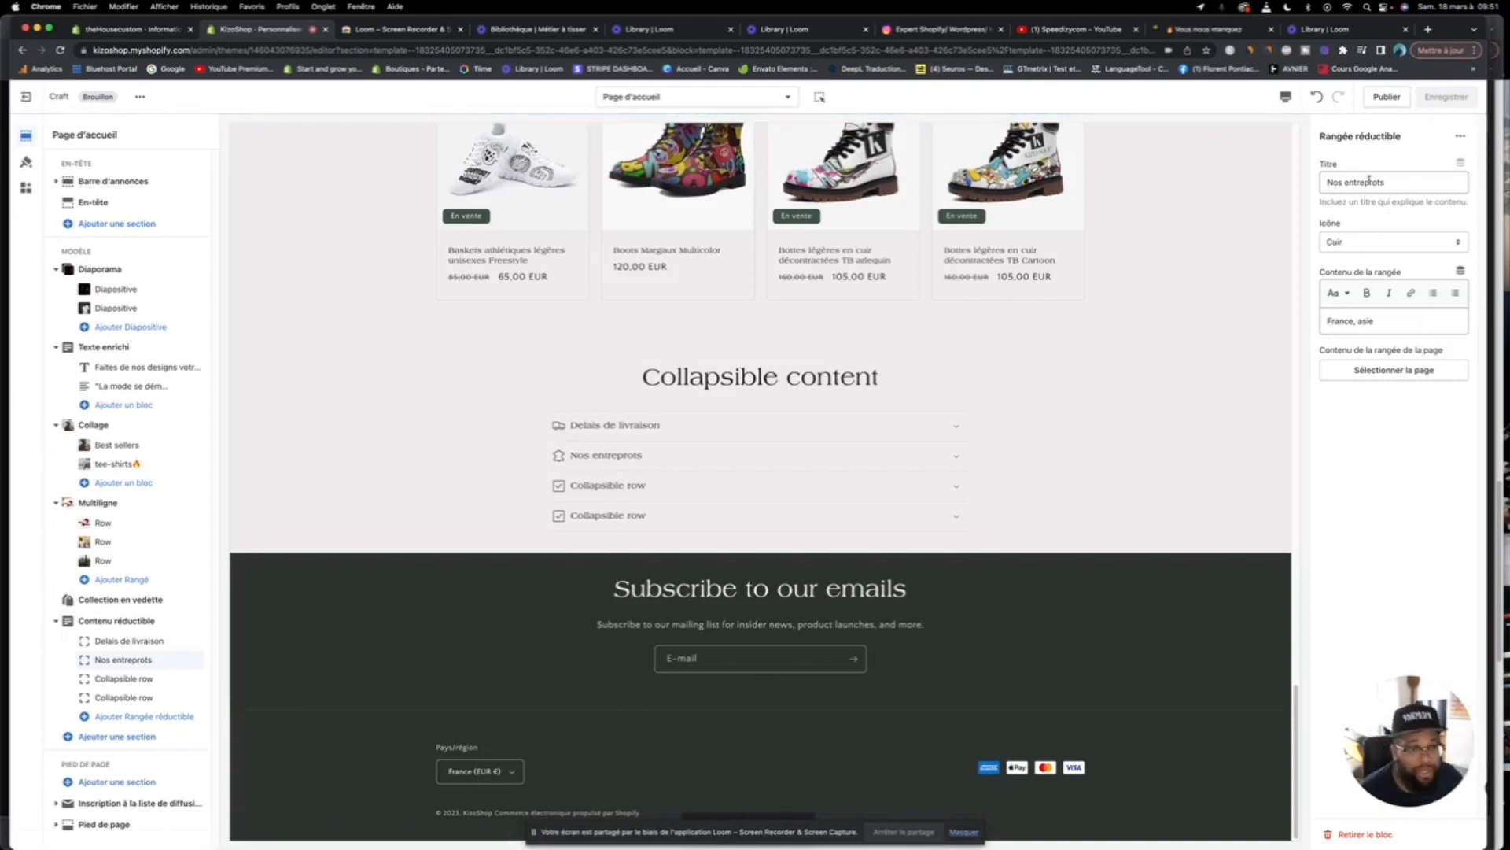
Step: Title the Contenu réductible section "FAQ" and set its colour combination to Inverser
left_click(124, 623)
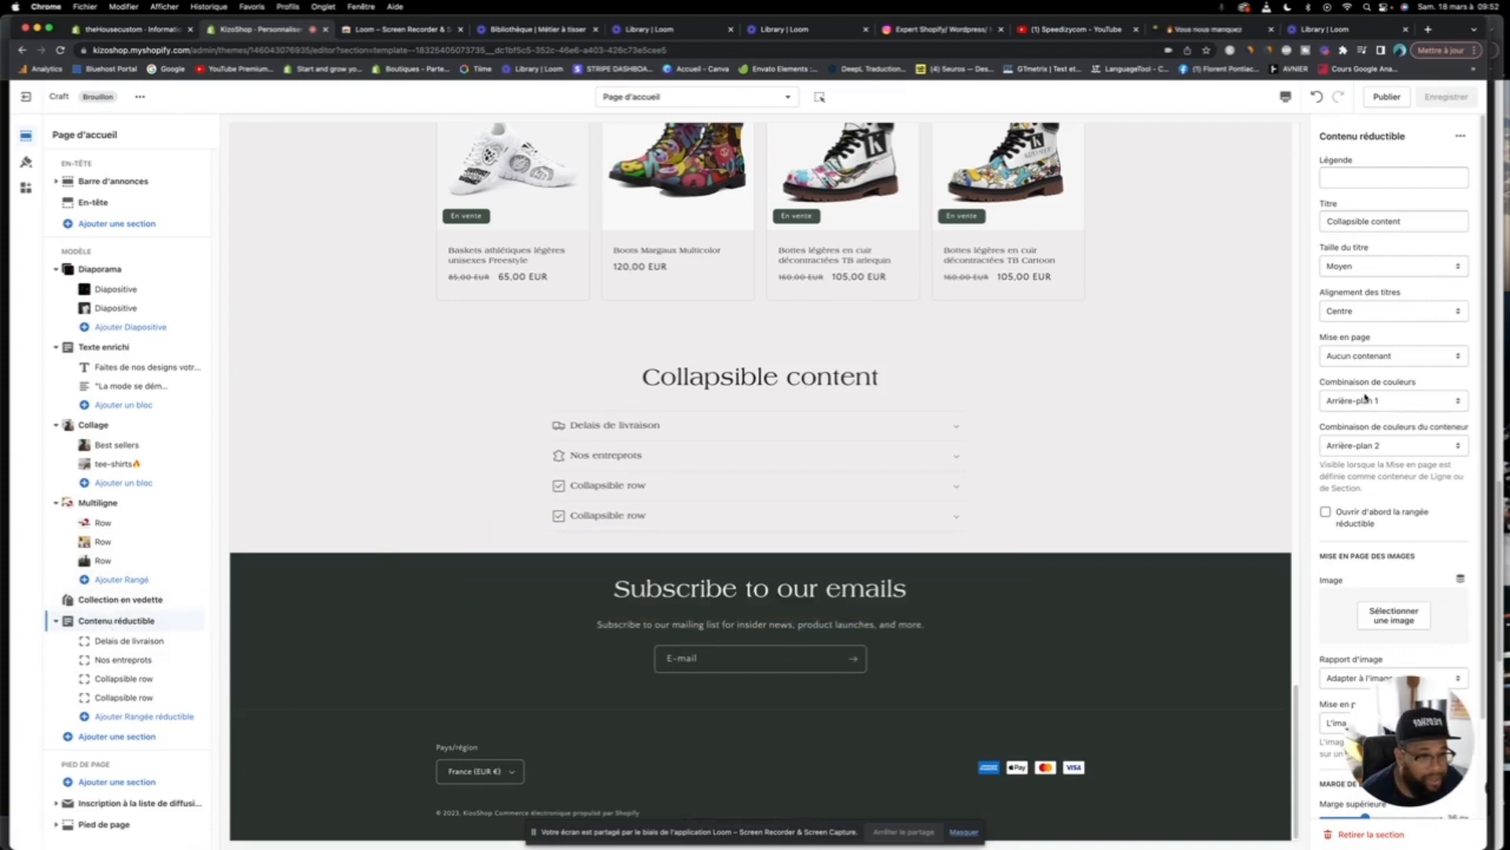
left_click_drag(1424, 224, 1237, 213)
type("FAQ")
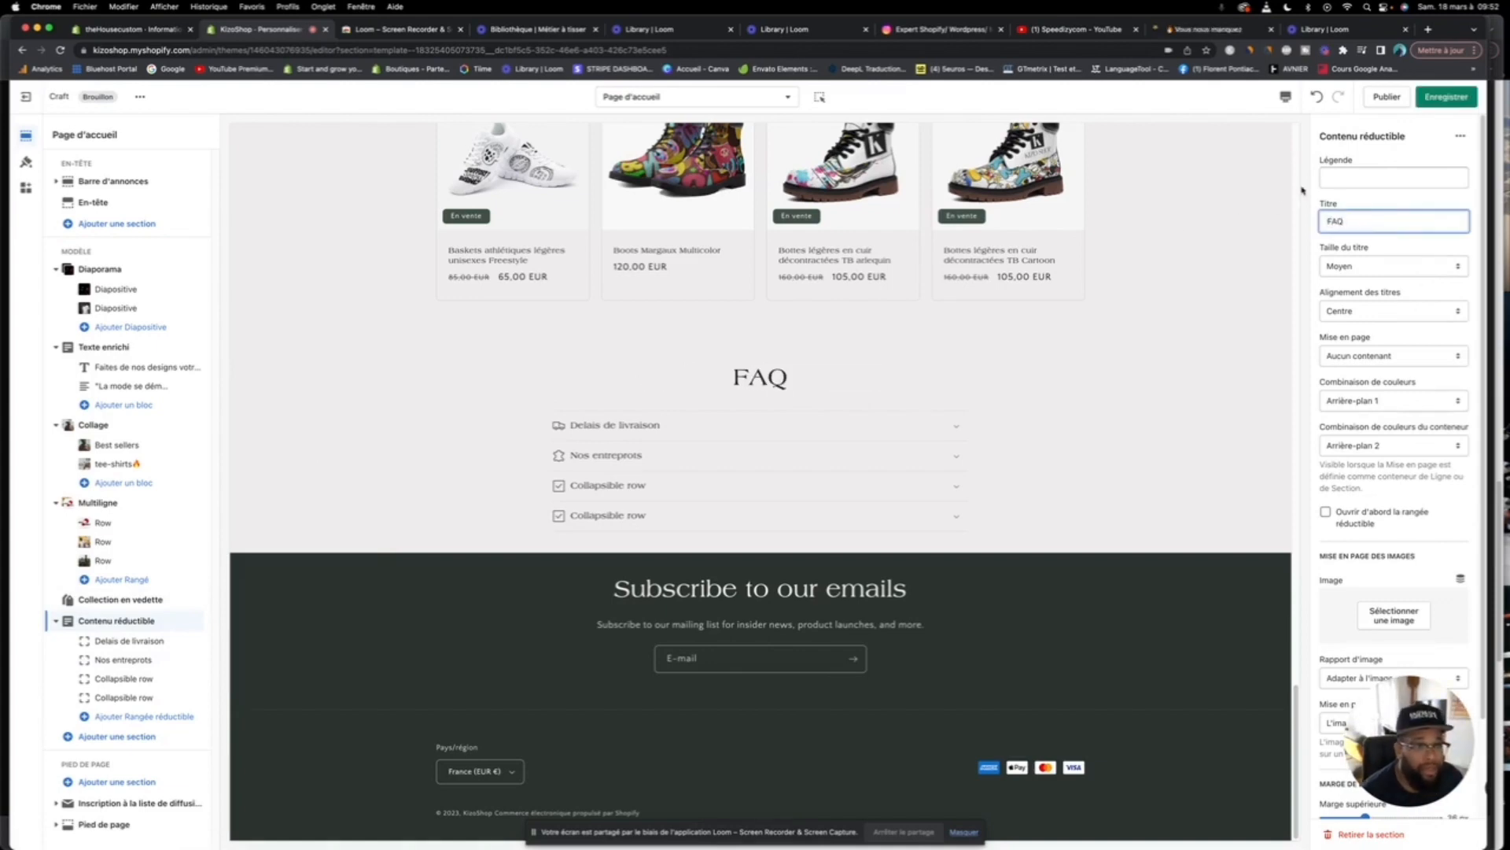
left_click(1367, 401)
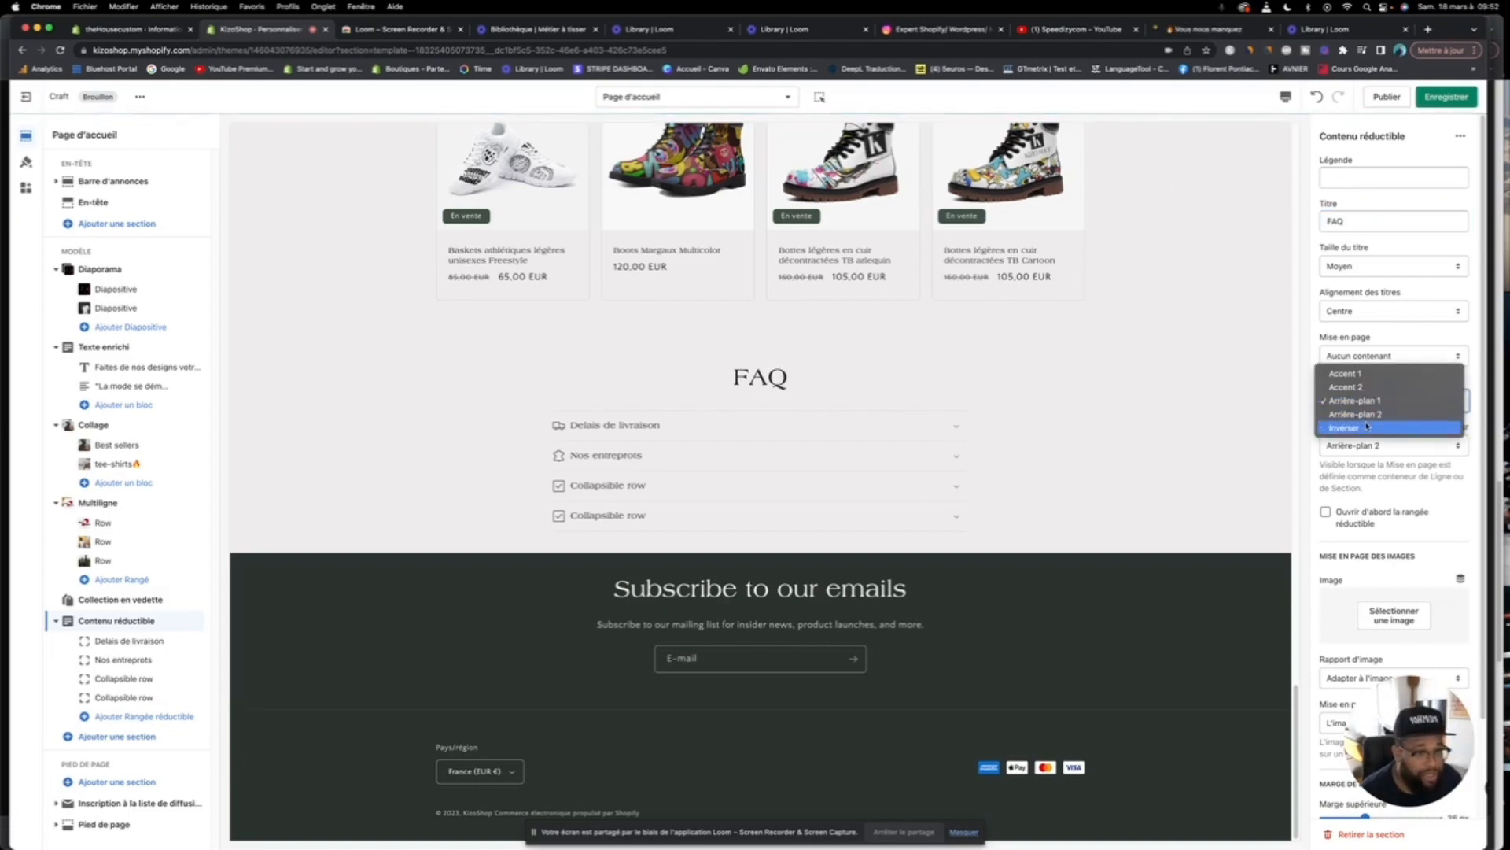
left_click(1367, 425)
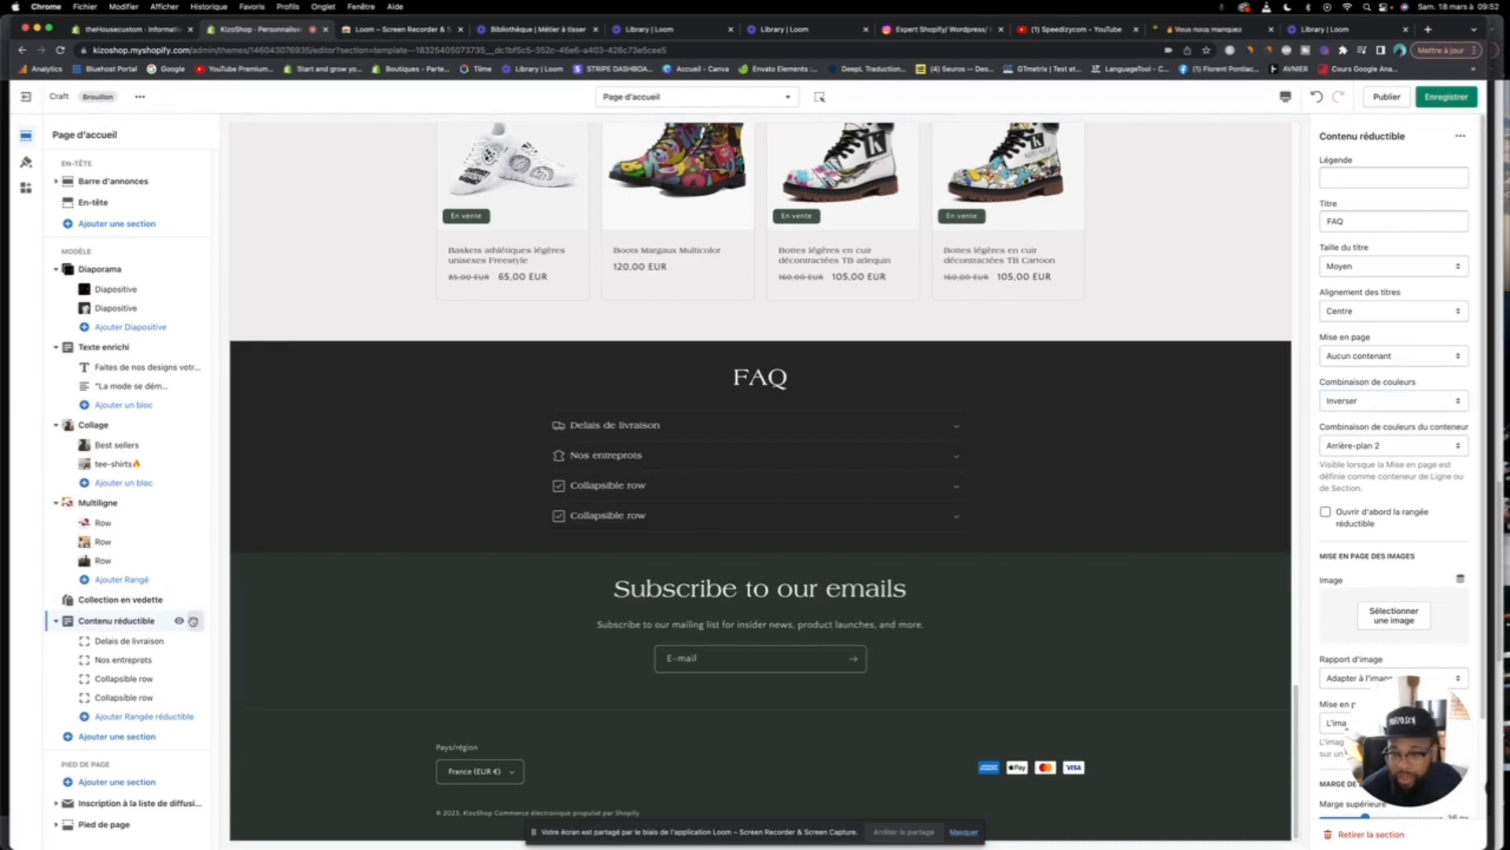
Step: Move the Contenu réductible section above Collection en vedette and review its placement in the page preview
left_click_drag(193, 621, 193, 598)
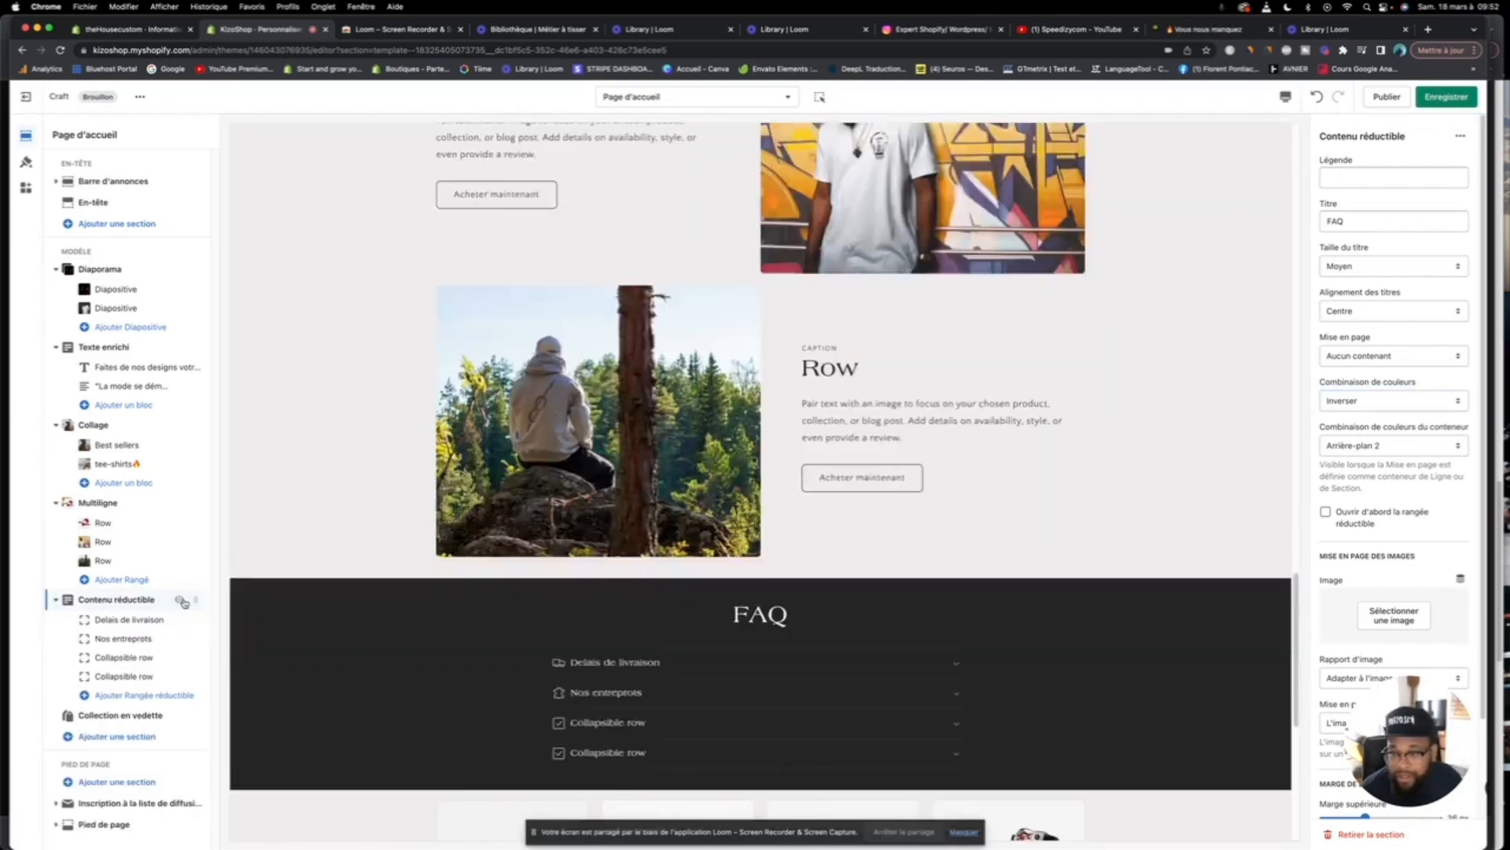
scroll(504, 386, "up", 5)
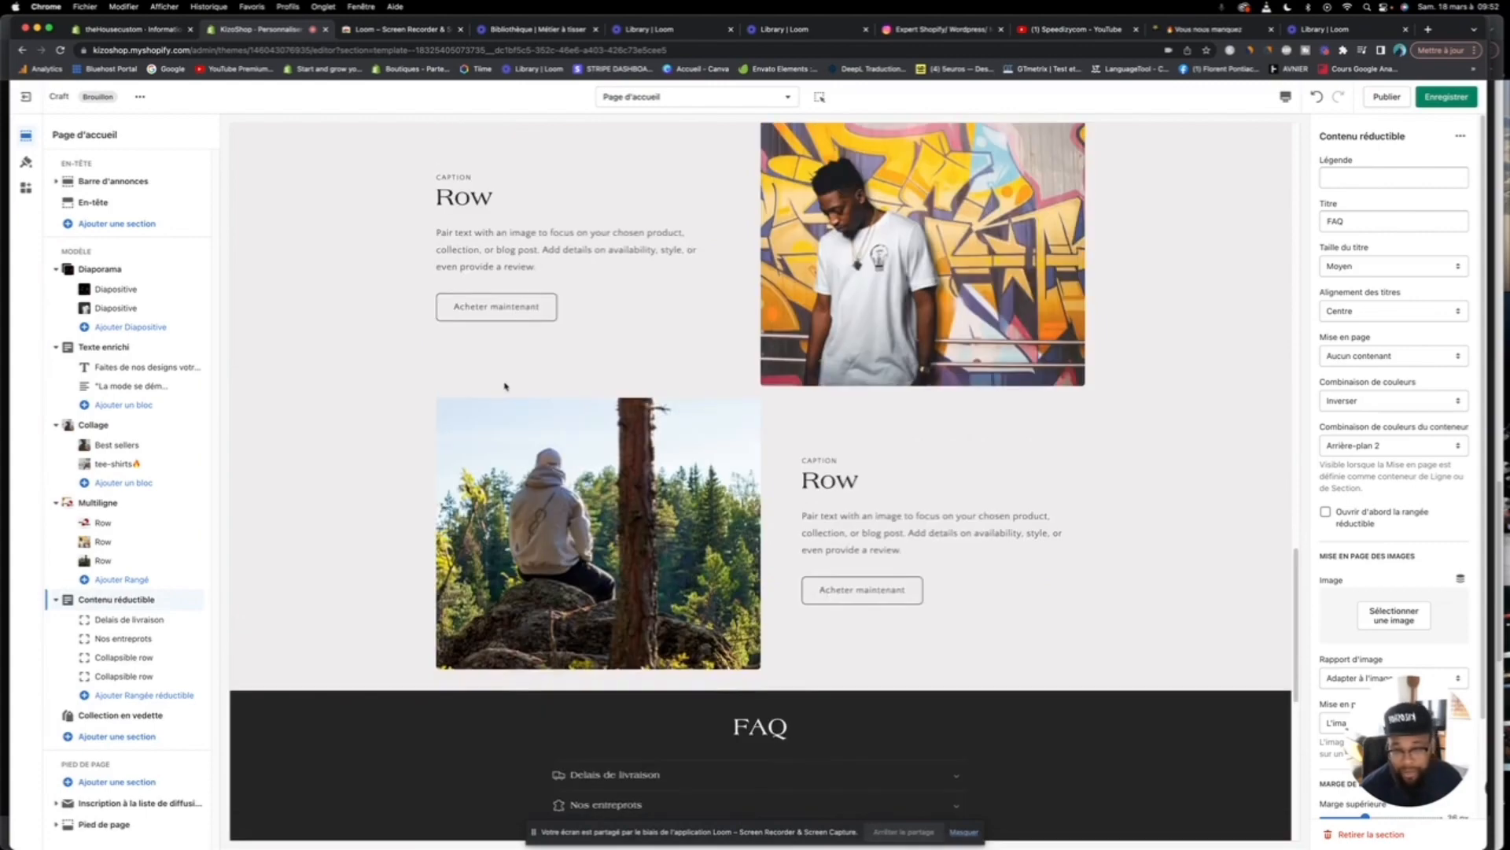
scroll(300, 388, "down", 4)
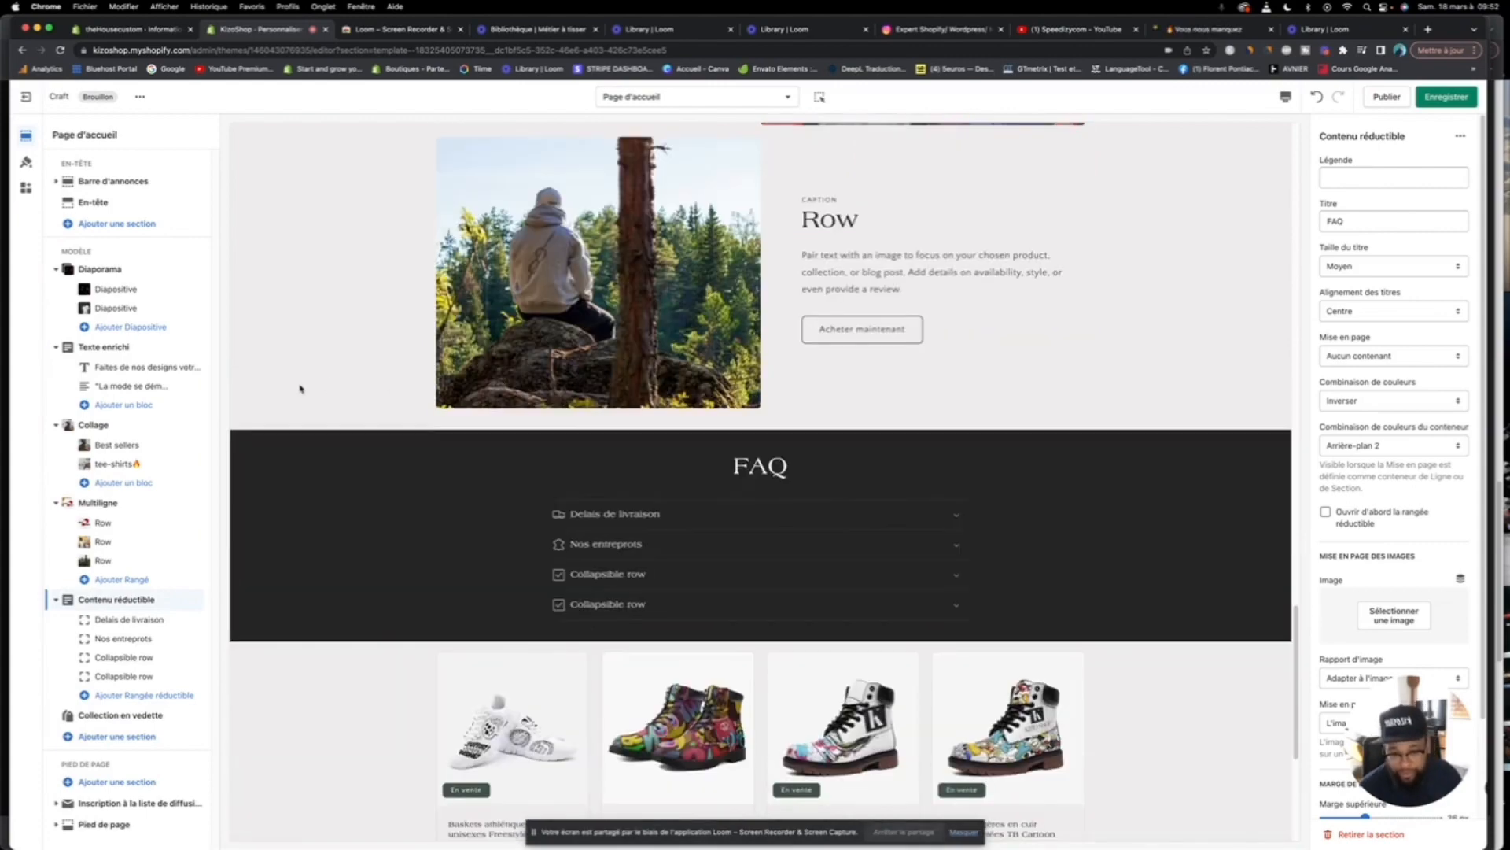
scroll(300, 388, "down", 5)
scroll(300, 388, "up", 6)
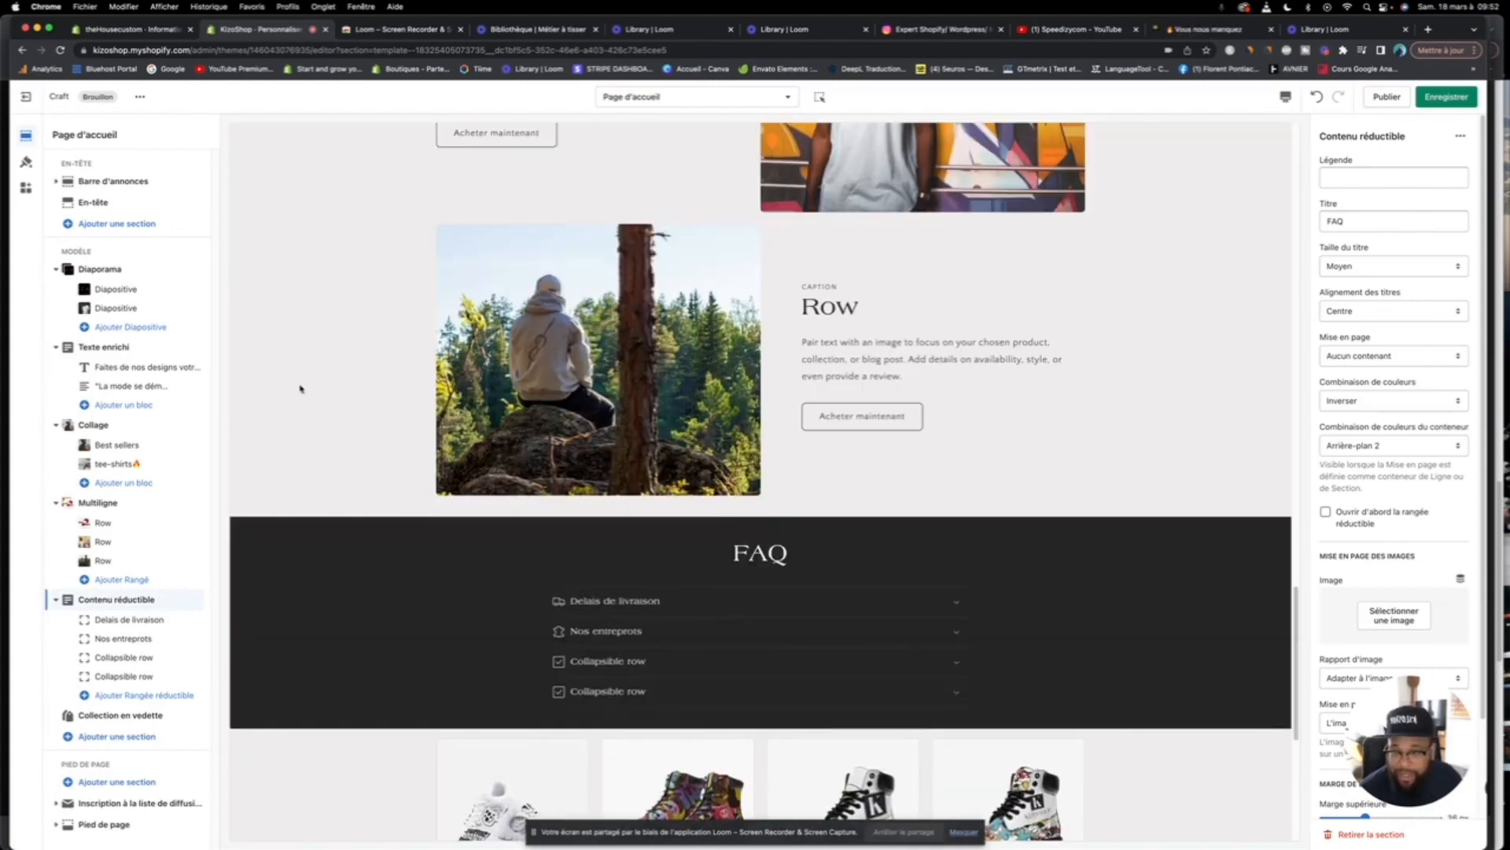
scroll(452, 503, "up", 11)
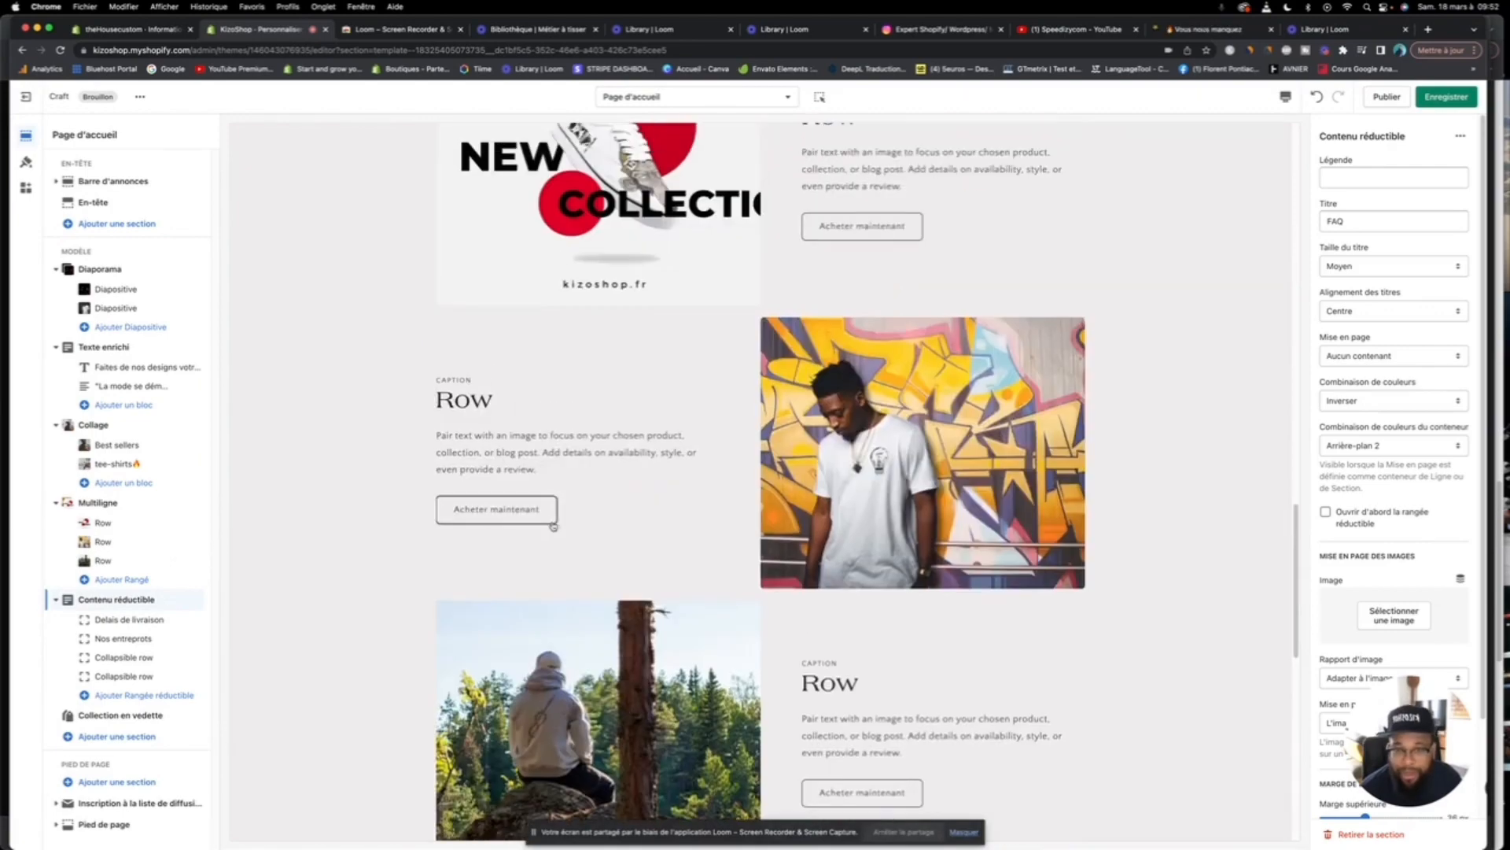
scroll(760, 480, "down", 13)
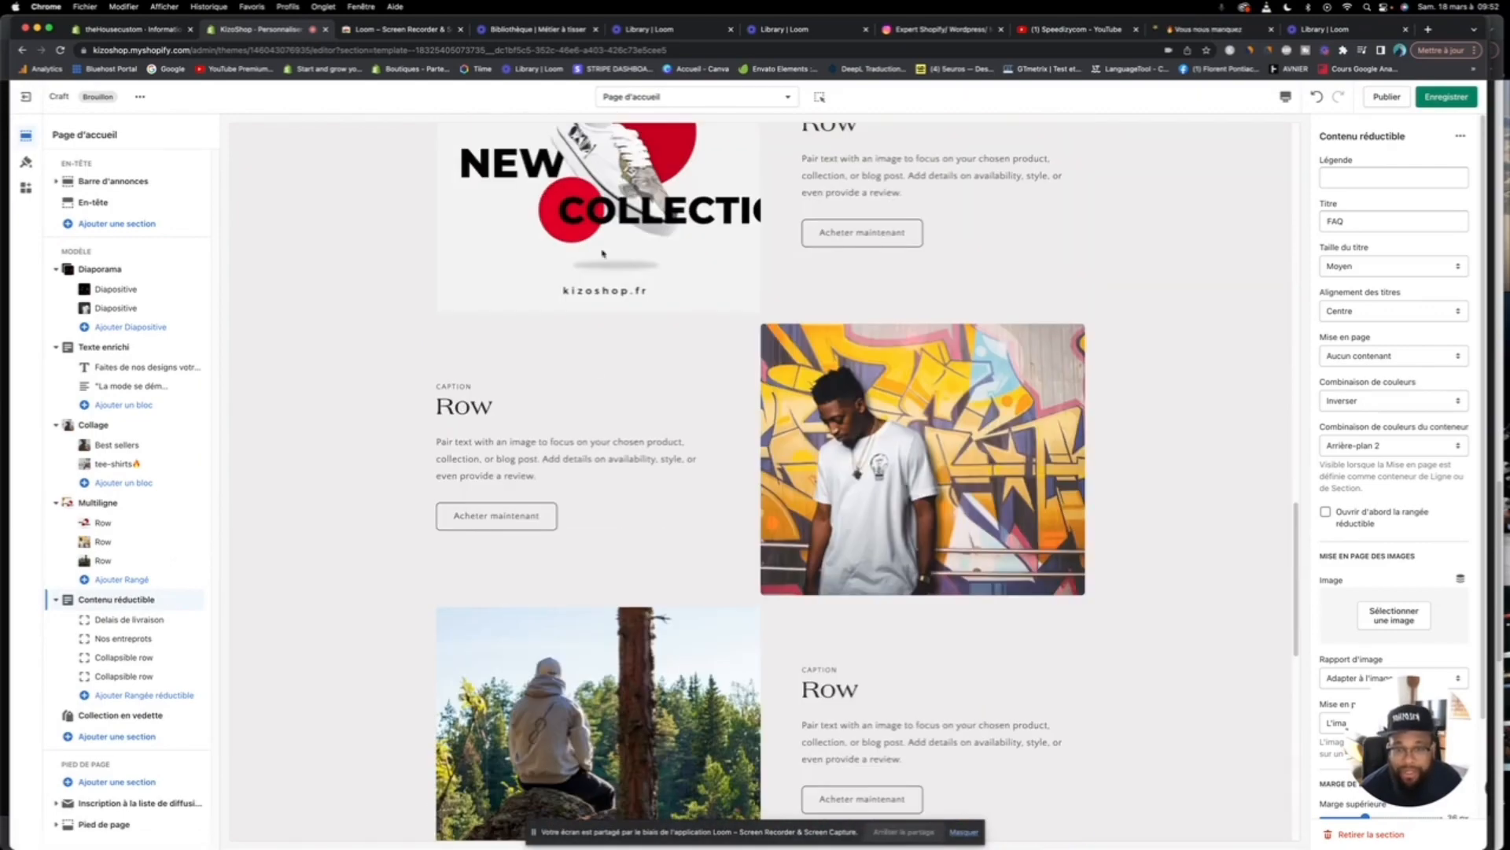
scroll(484, 576, "down", 4)
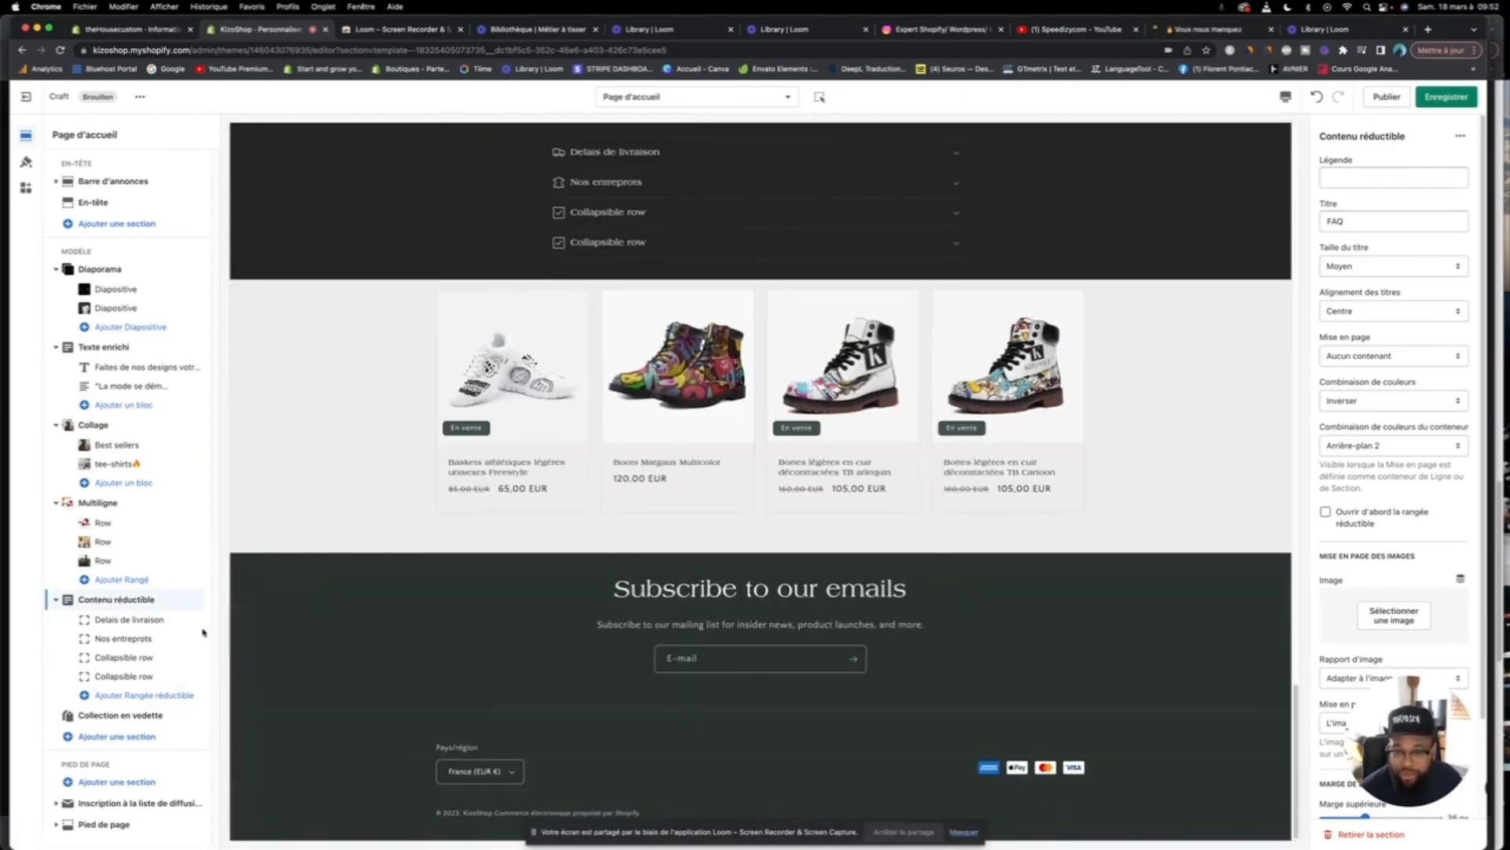
Step: Add a Collage section below Collection en vedette and fill its Image block with the red hoodie picture 23 from the library
left_click(116, 736)
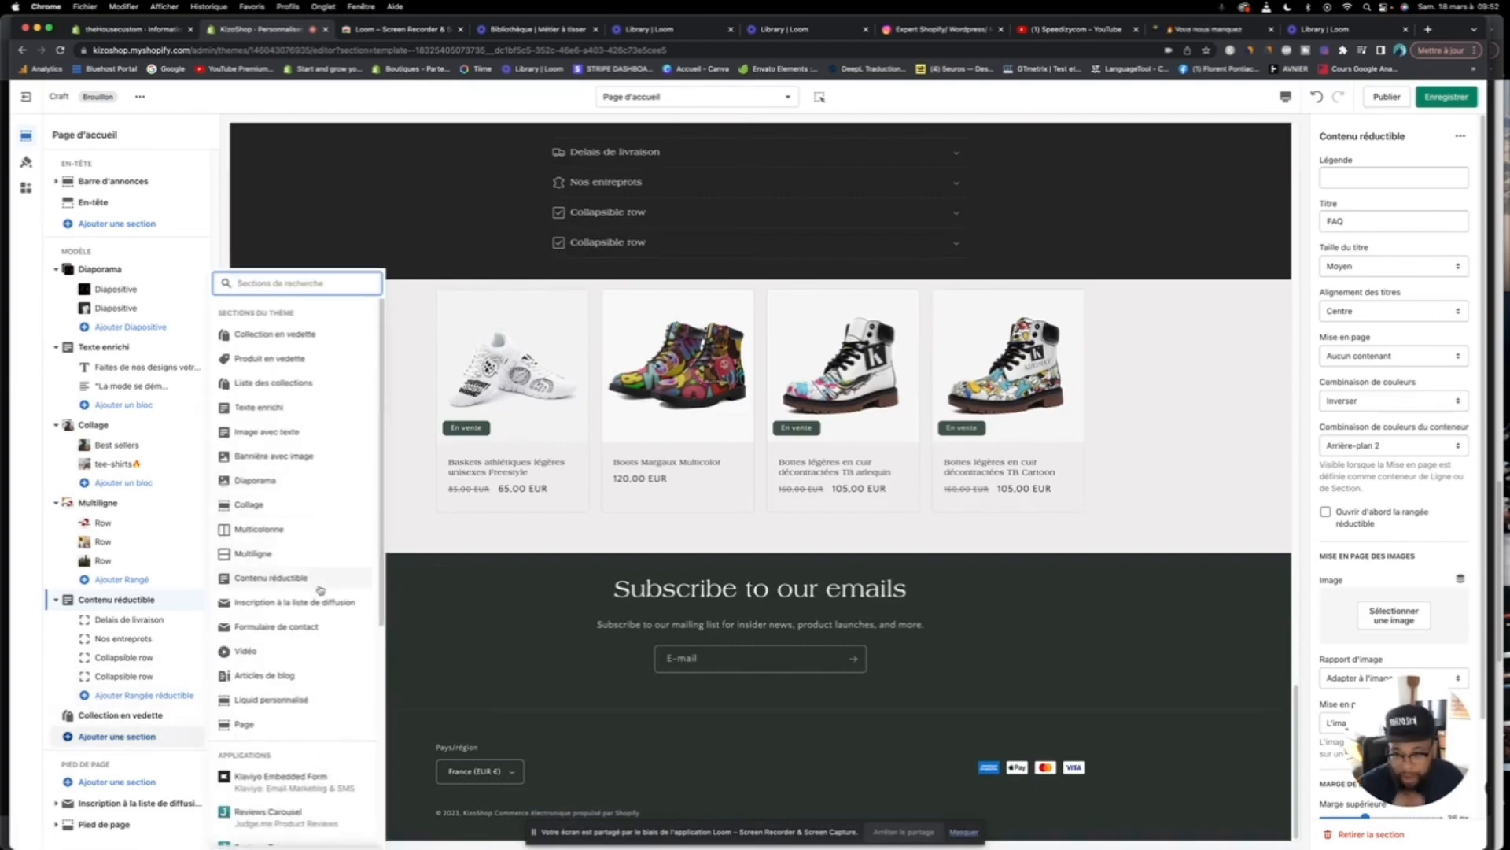
left_click(270, 504)
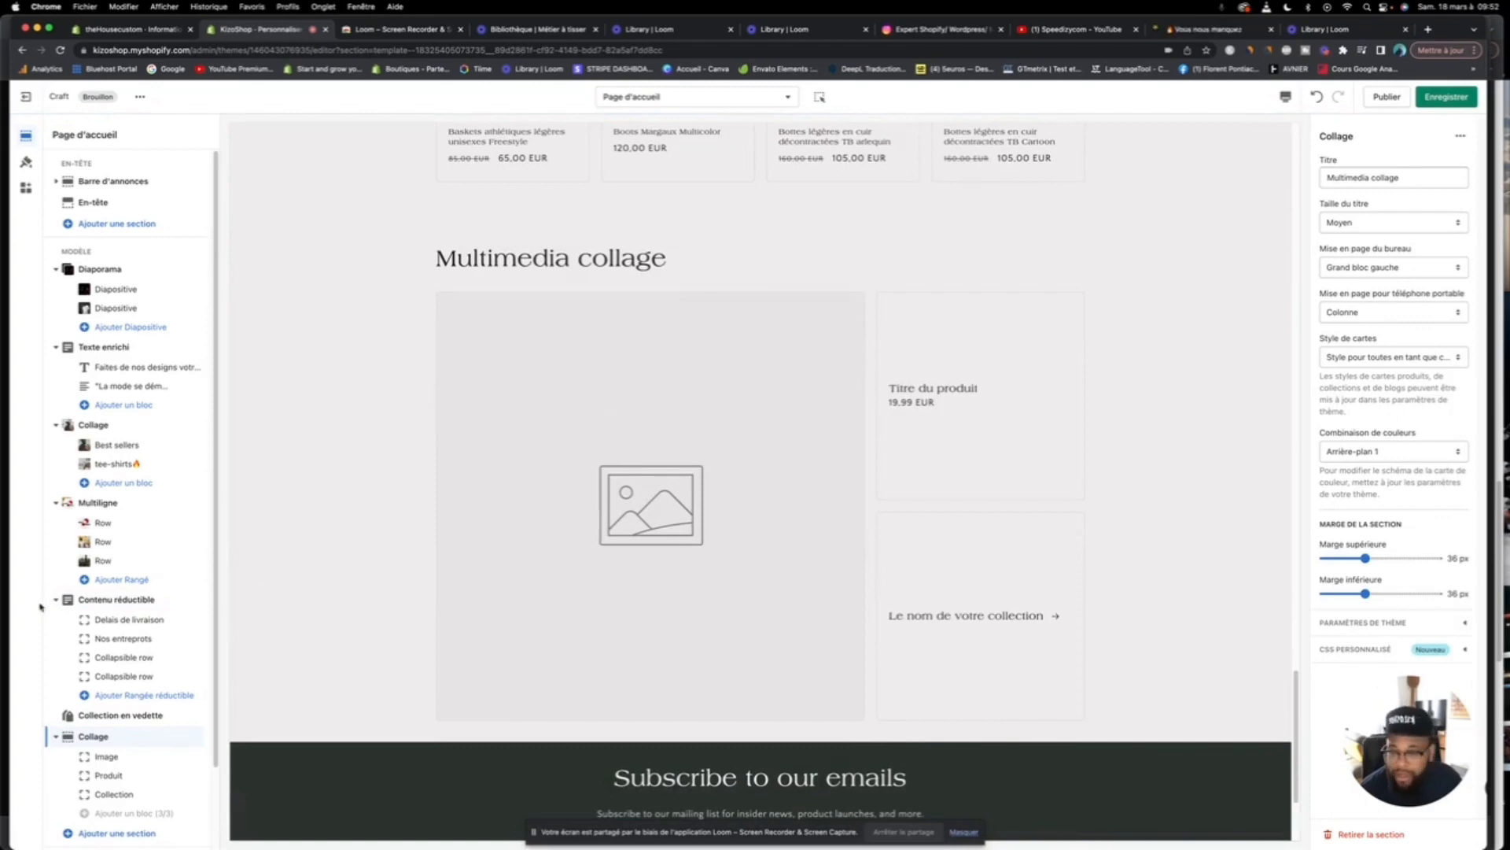
left_click(109, 757)
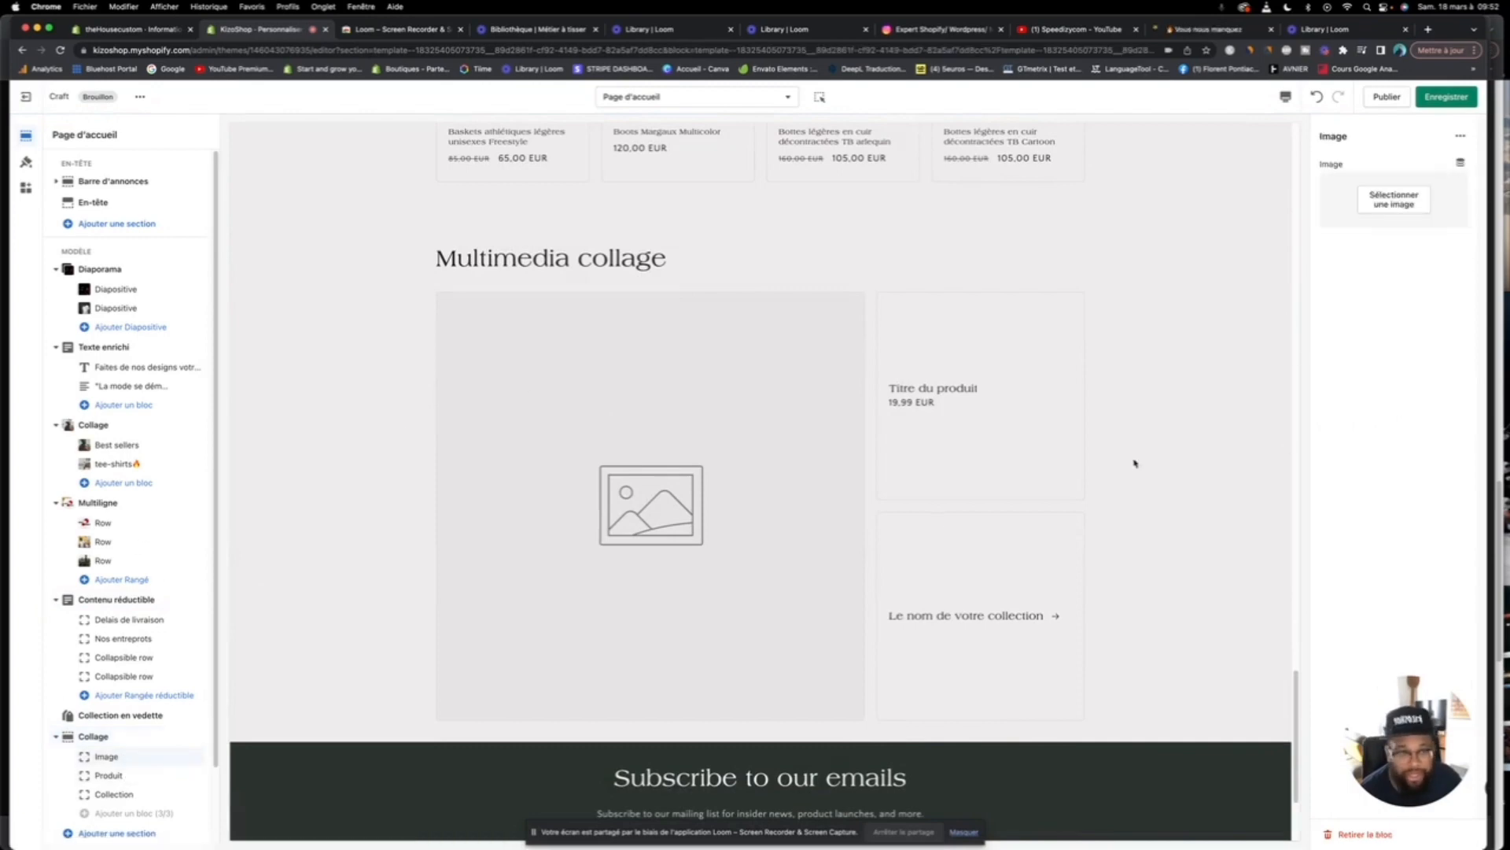
left_click(1394, 200)
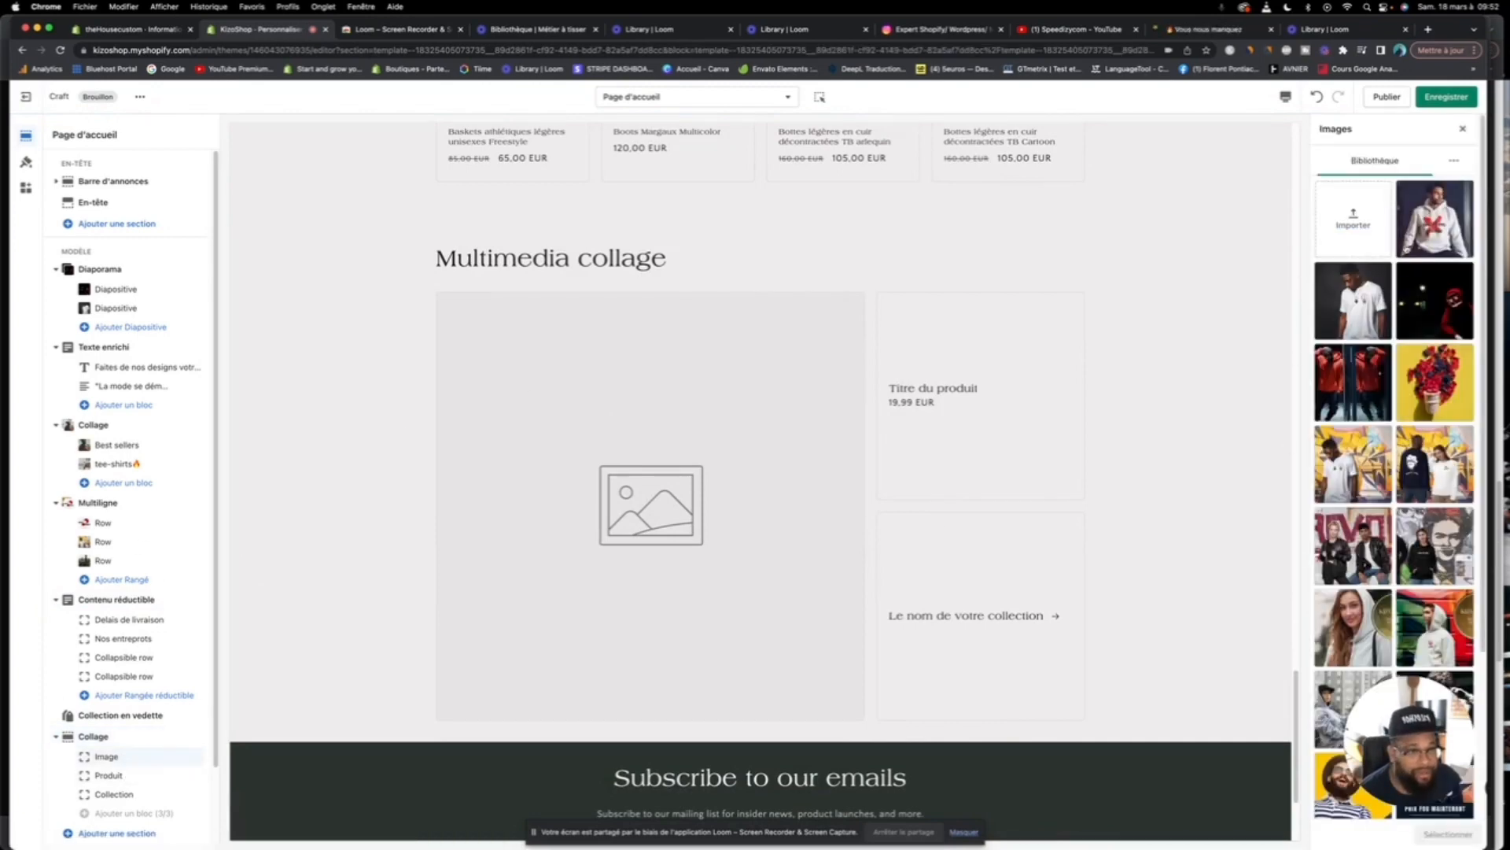
left_click(1353, 382)
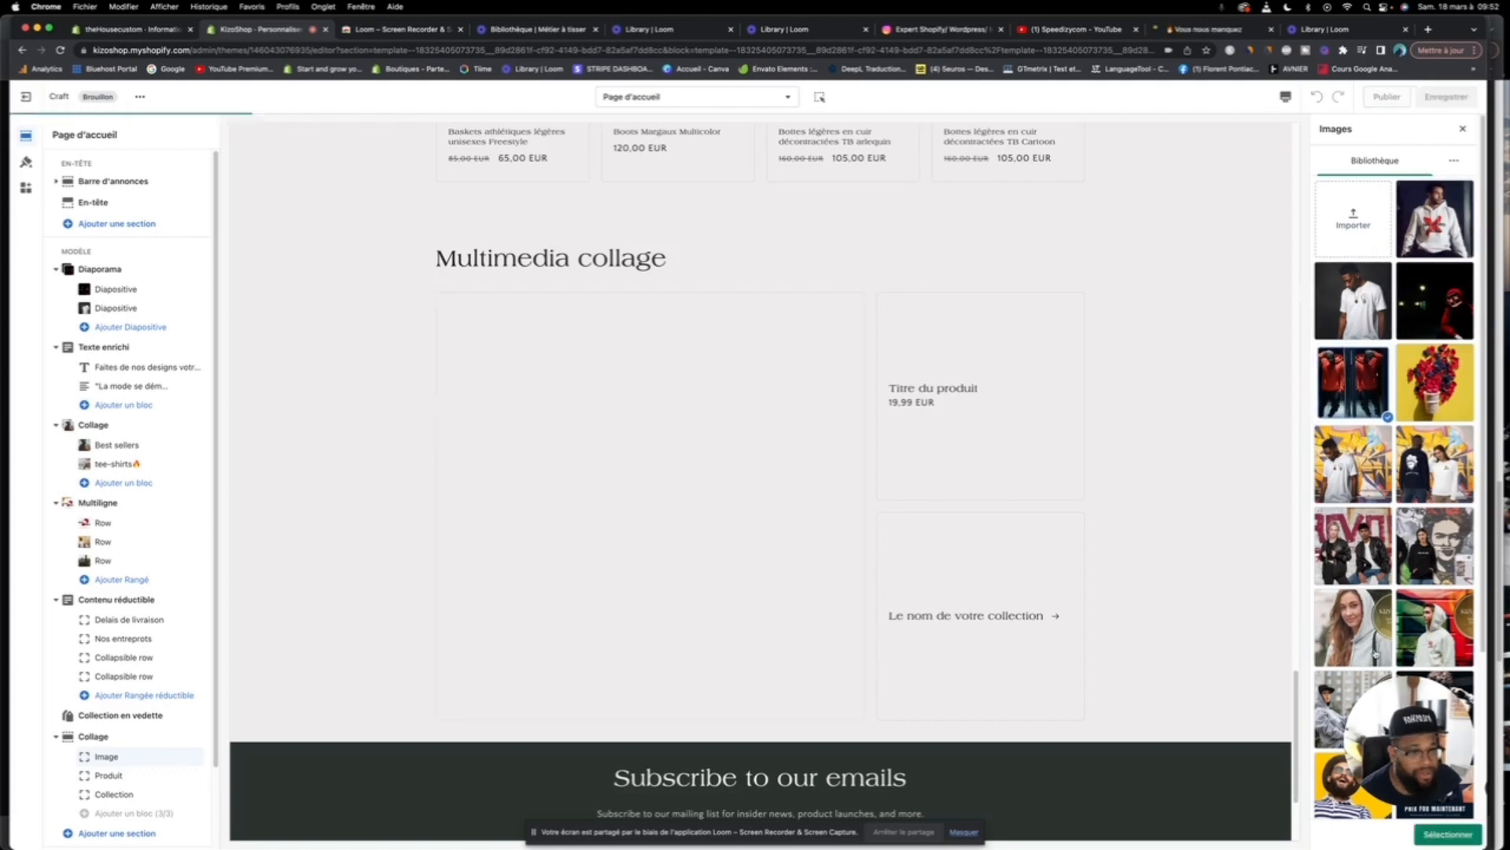
left_click(1447, 835)
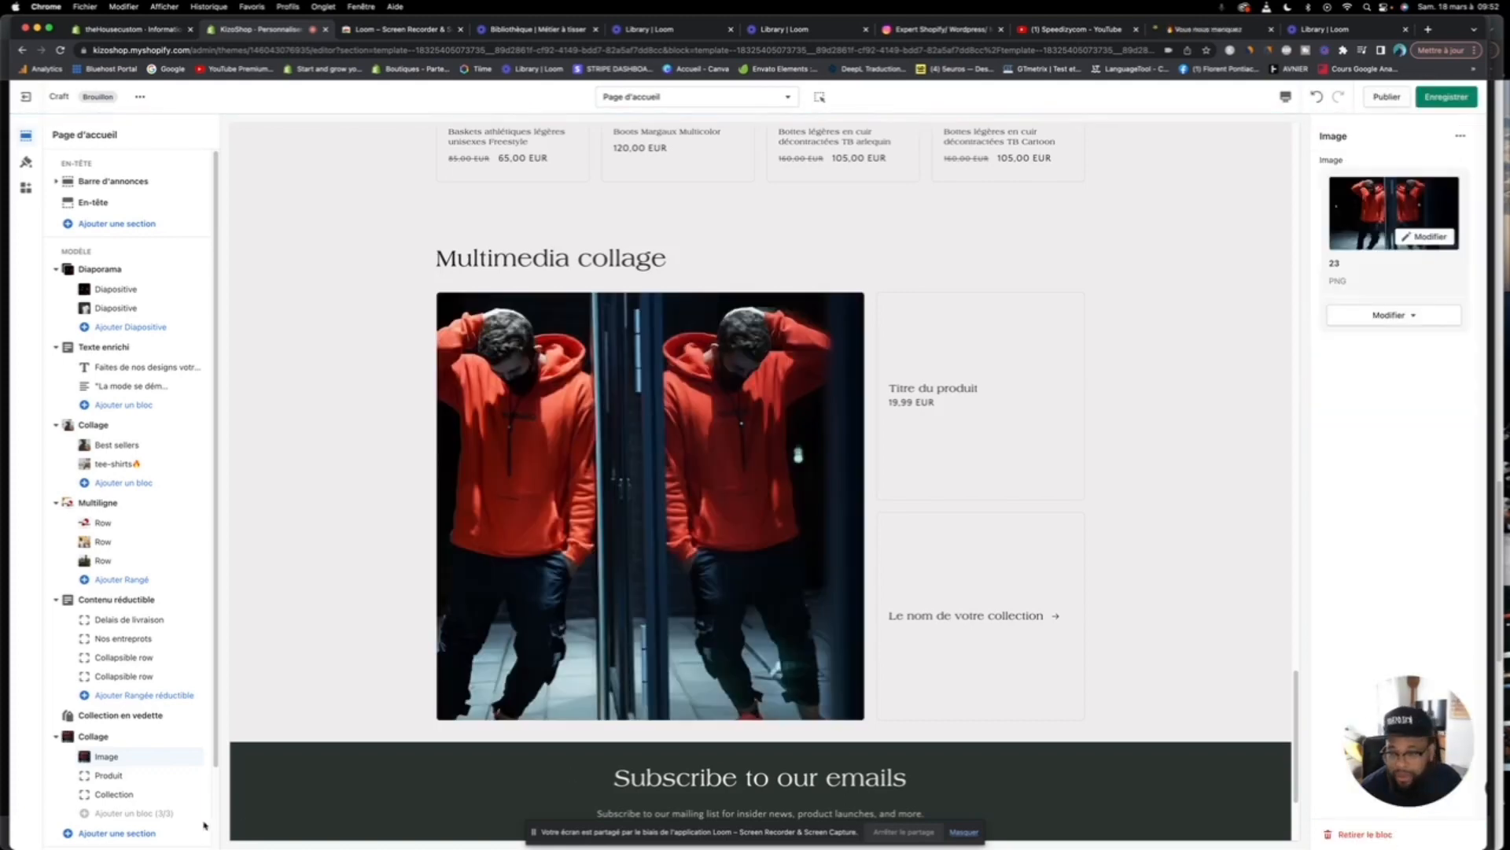
Step: Open the settings of the Produit block in the new Collage section
left_click(177, 775)
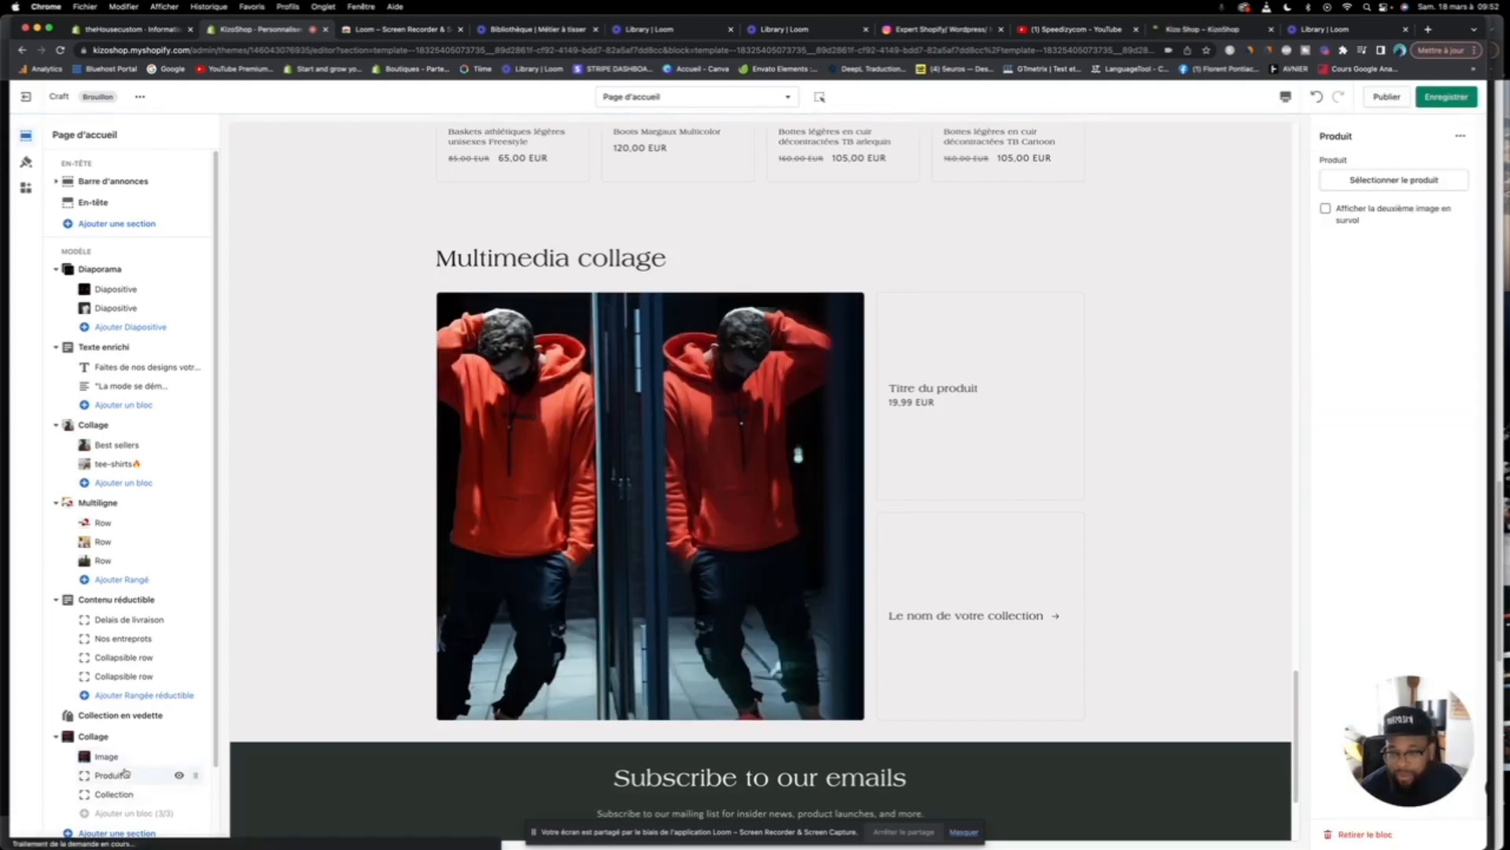
left_click(1398, 178)
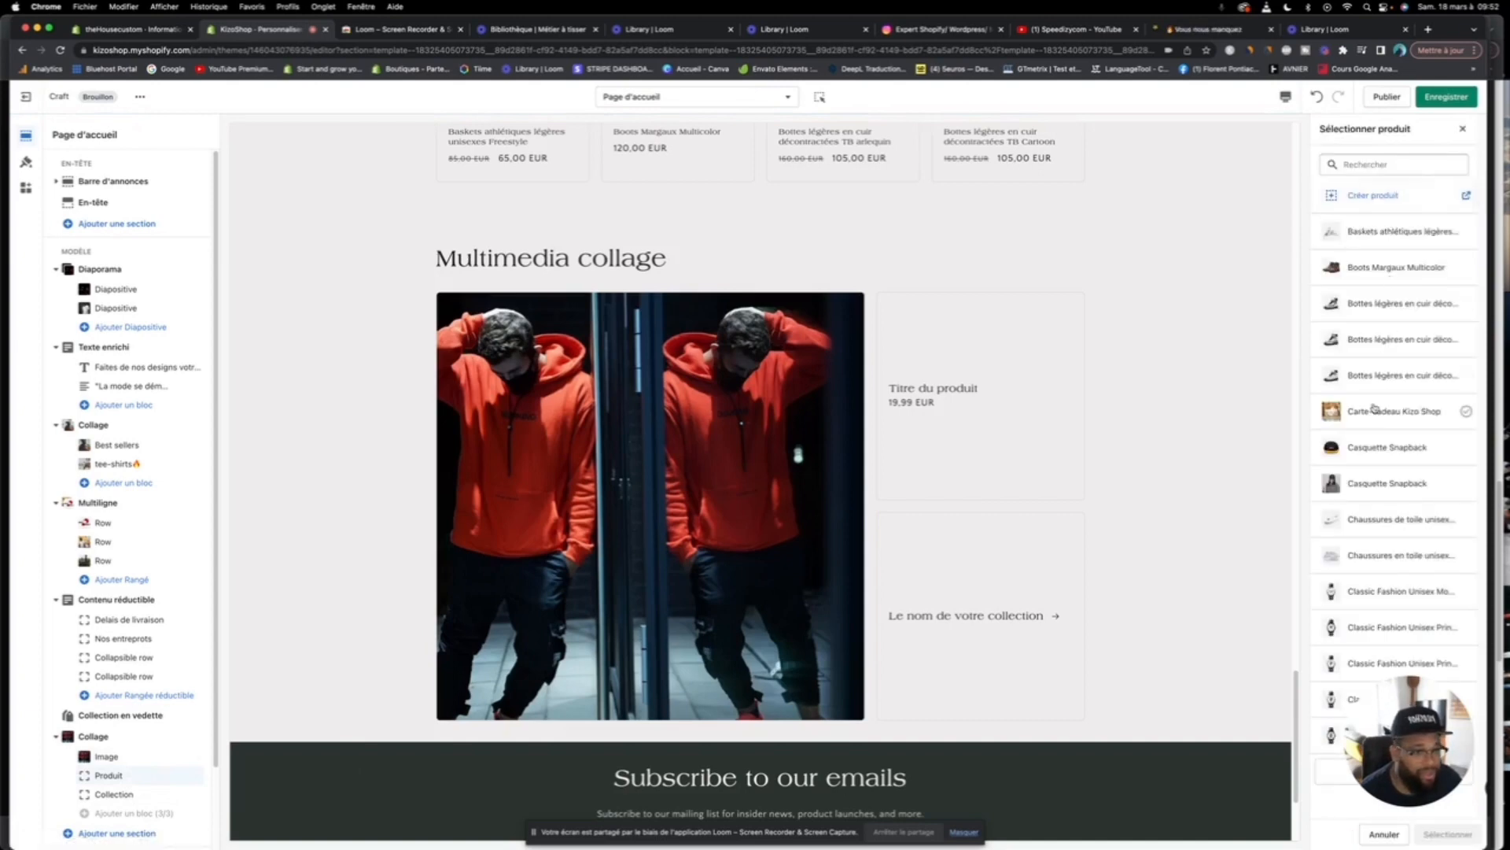
left_click(1377, 165)
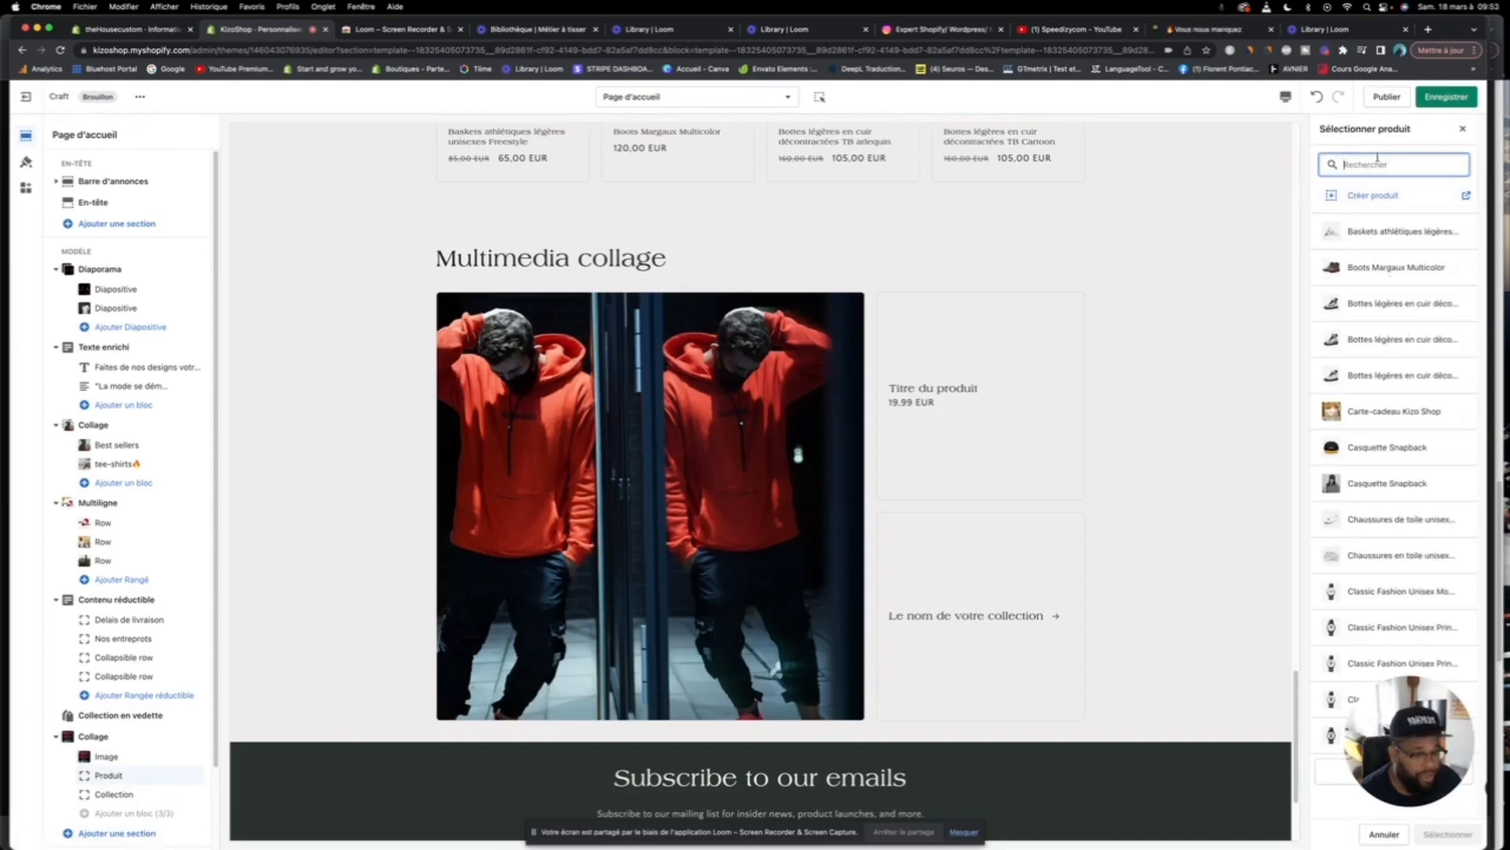
type("hood")
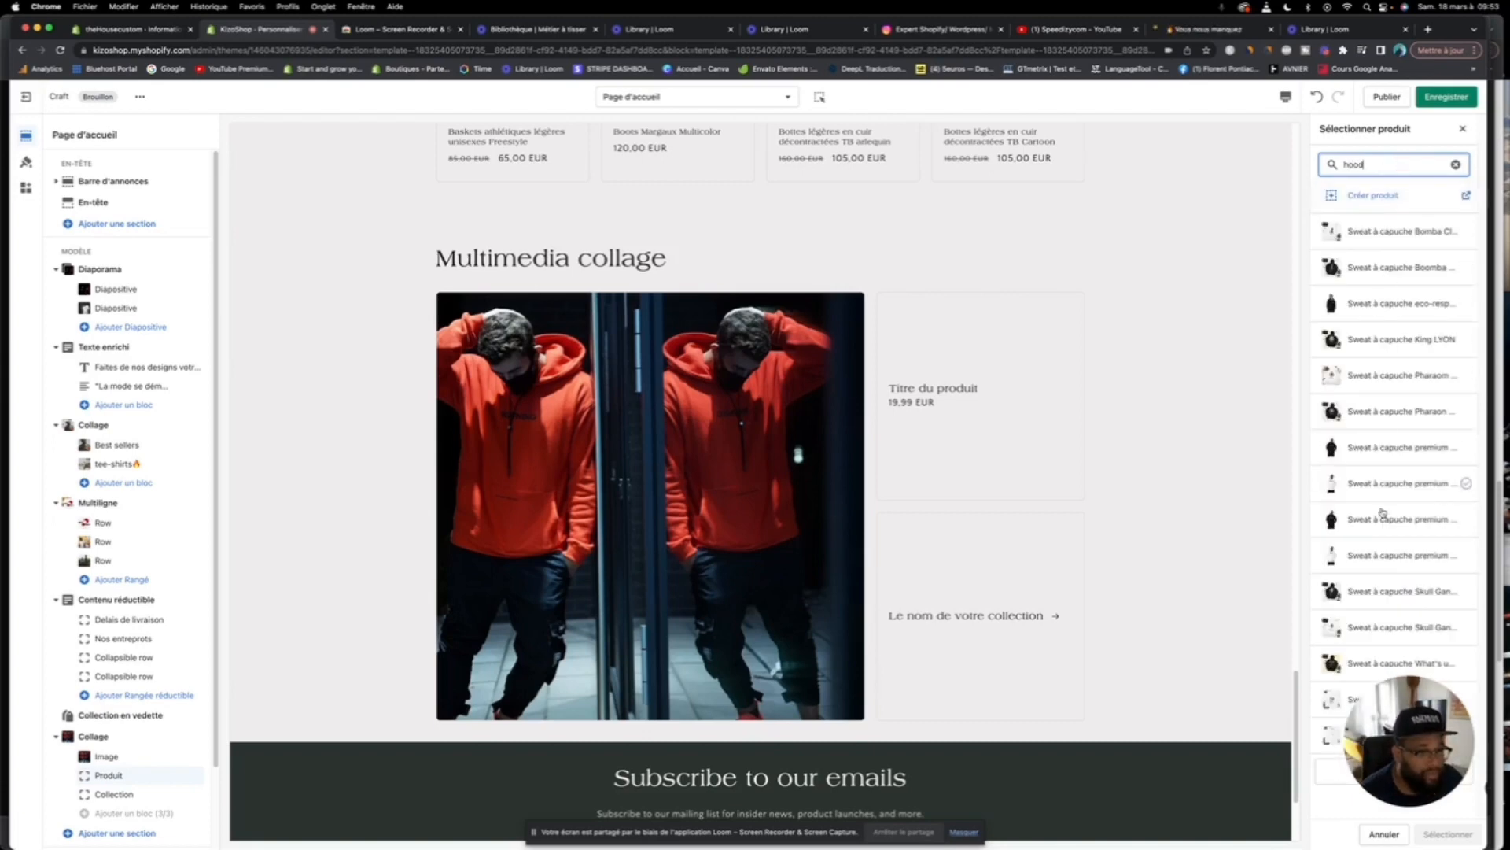
left_click(1369, 484)
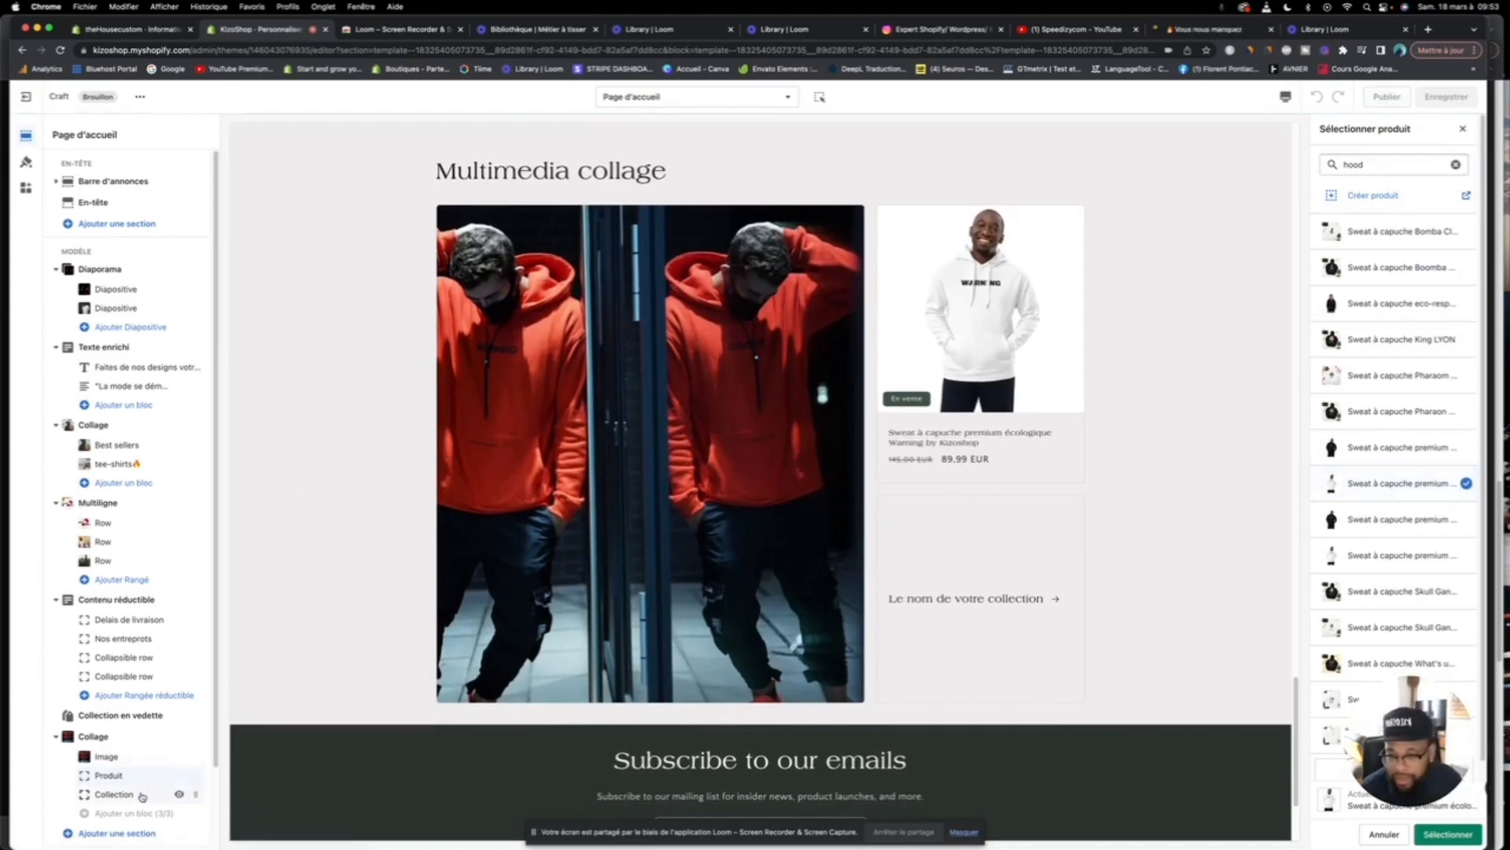
Step: Assign the Casquettes/ Bonnets collection to the collection block of the Multimedia collage section
left_click(169, 794)
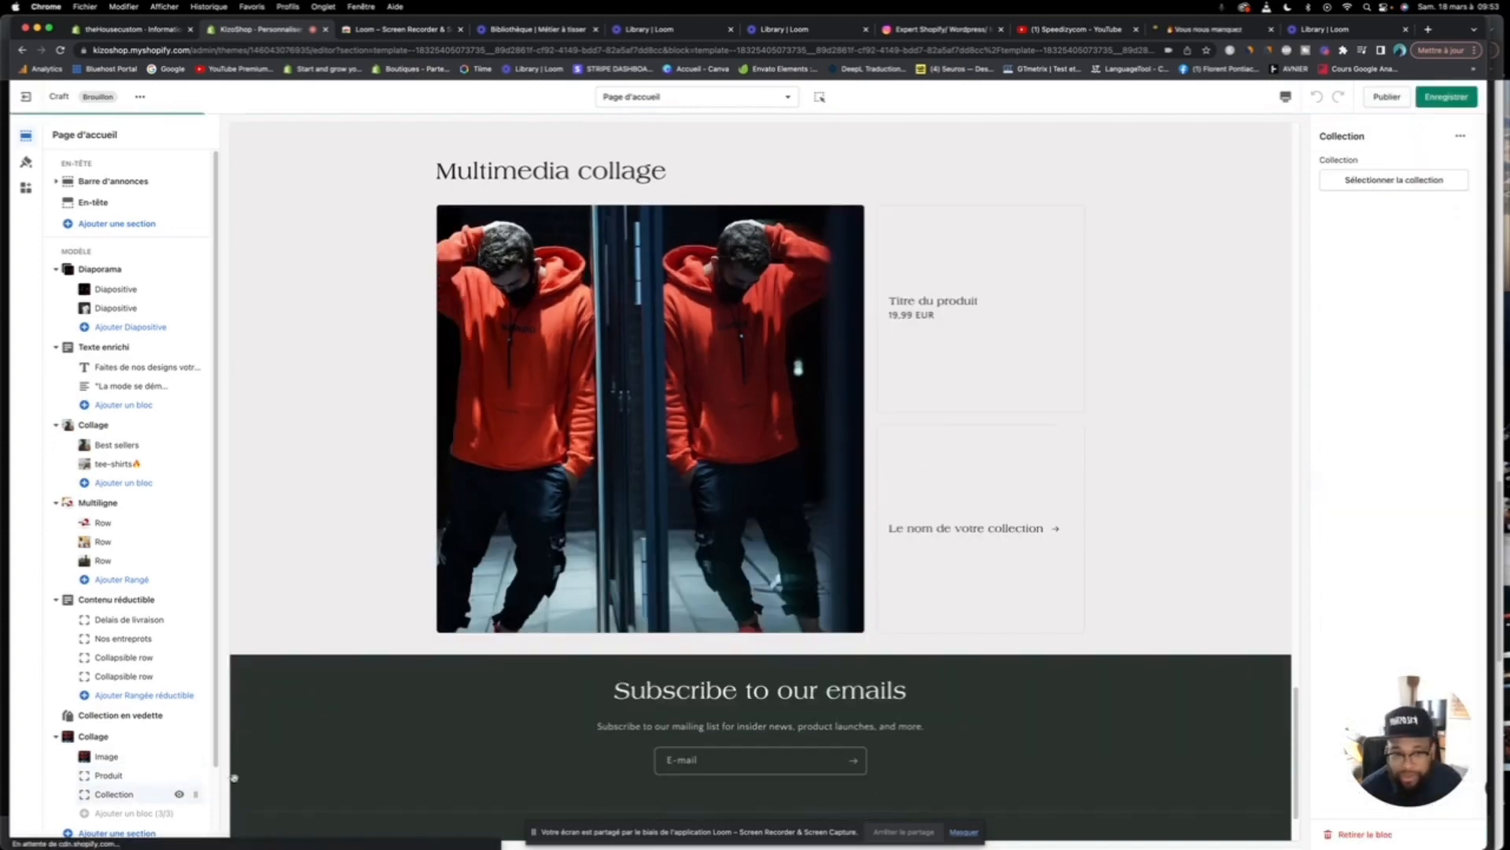
left_click(1400, 180)
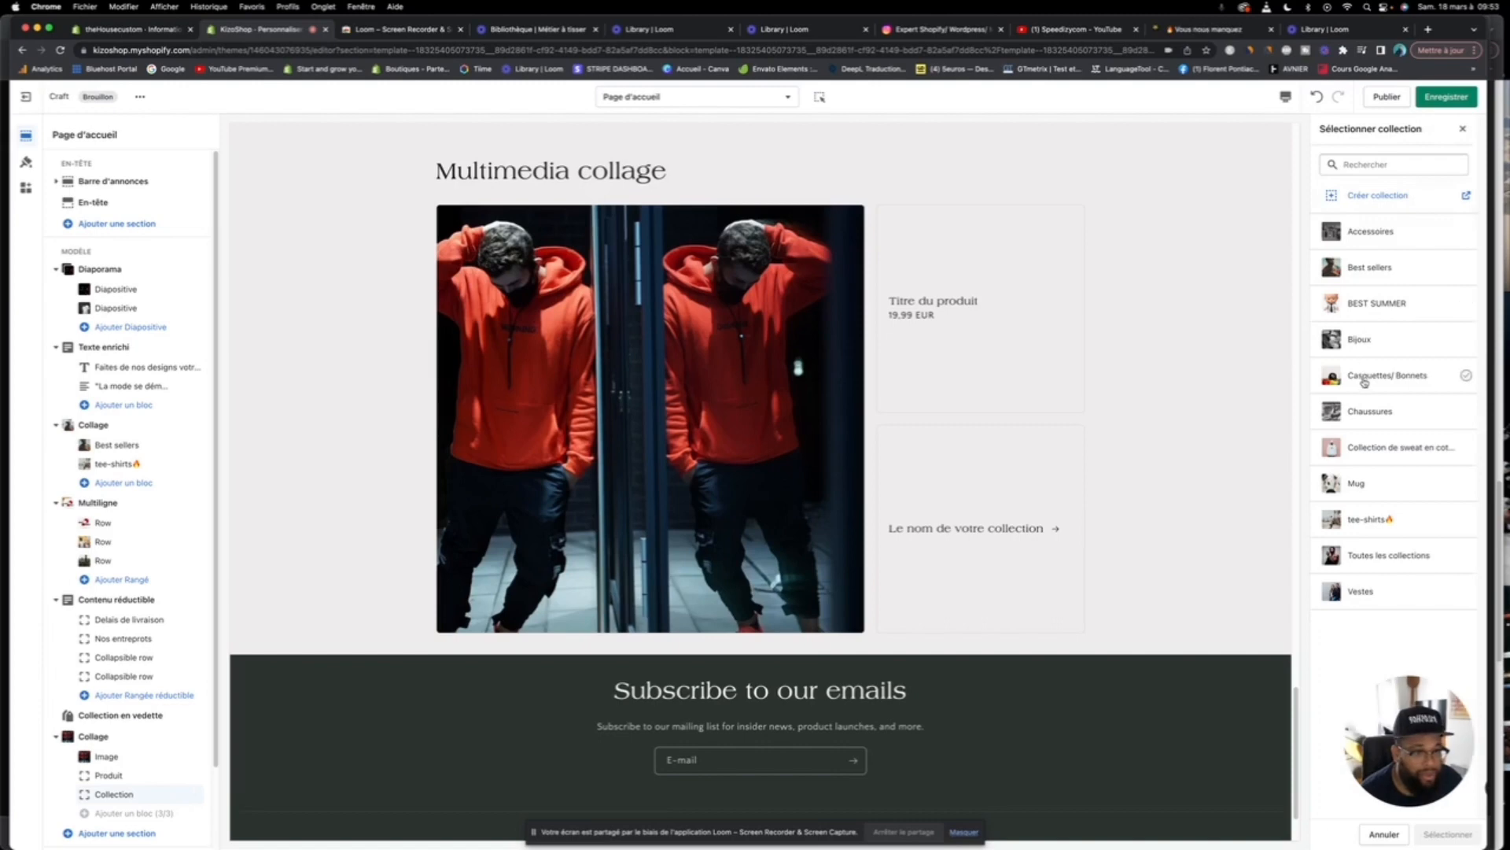
left_click(1385, 375)
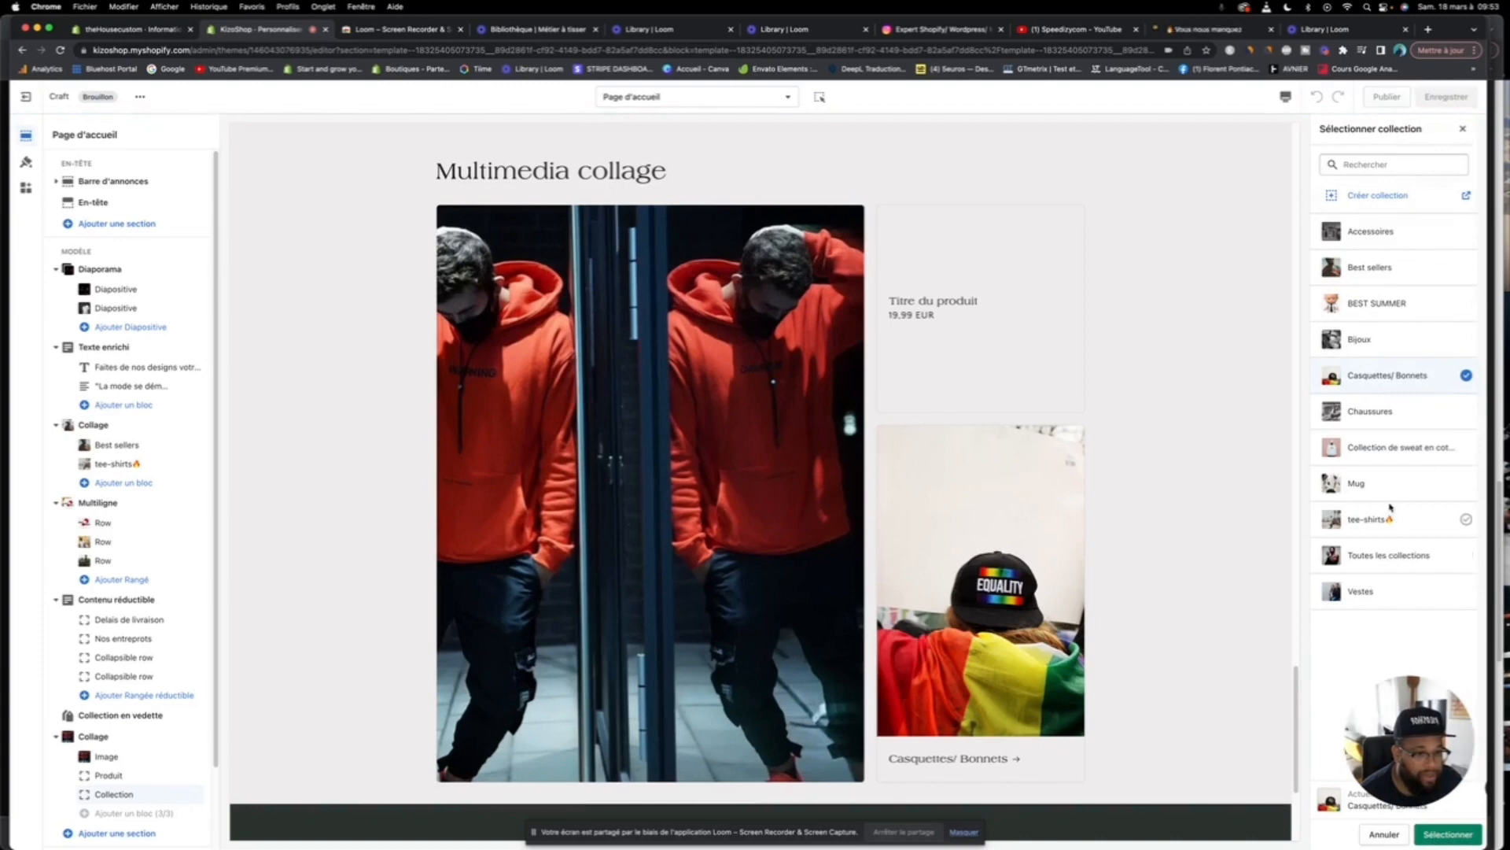
left_click(1447, 834)
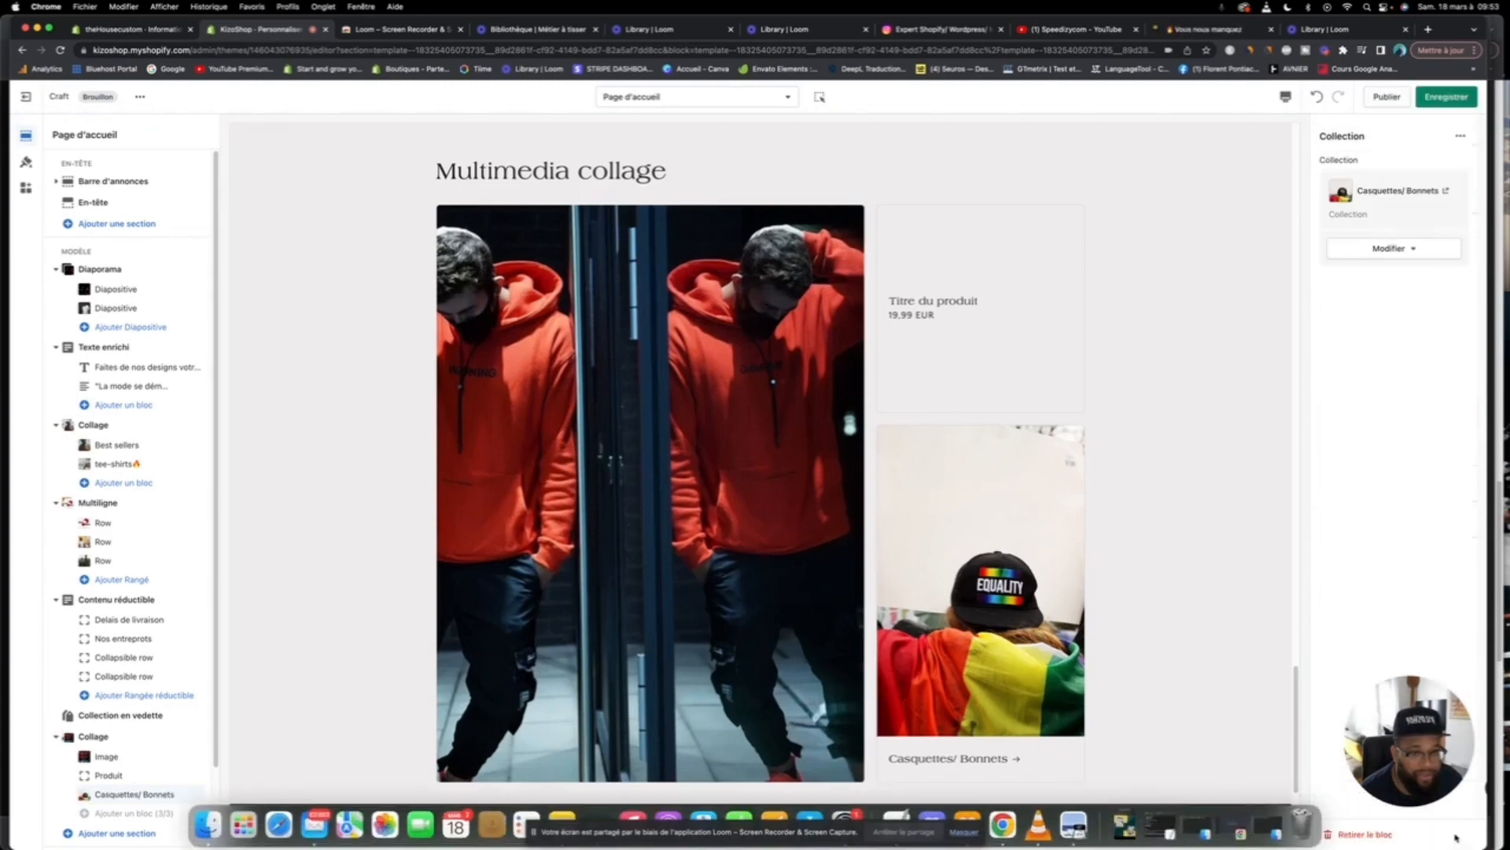
Step: Search the products for "hoodi" and assign the white "Sweat à capuche premium écologique Warning" hoodie to the collage's product block
left_click(149, 775)
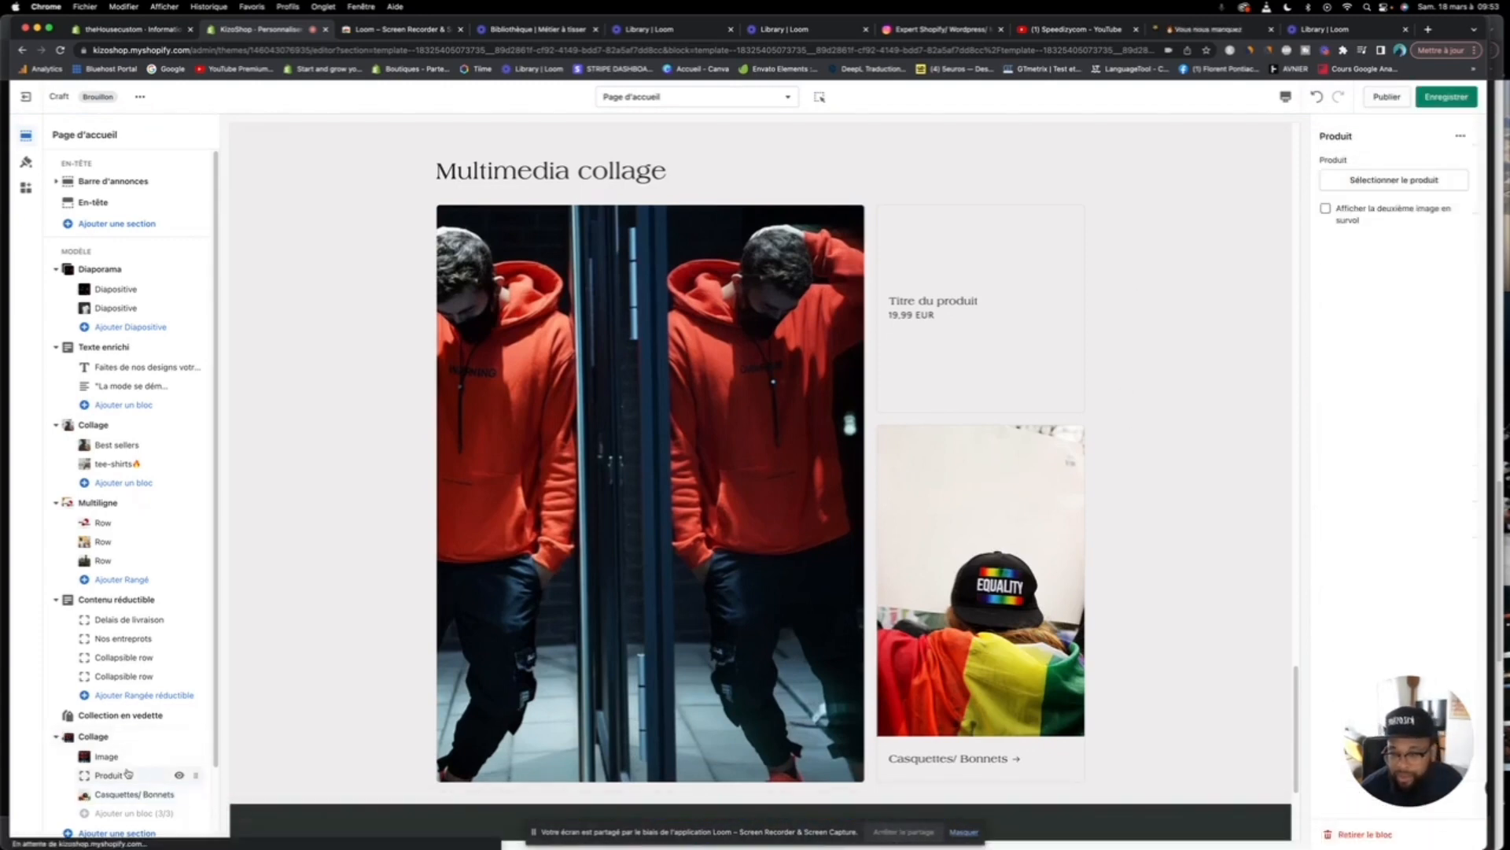
left_click(1389, 180)
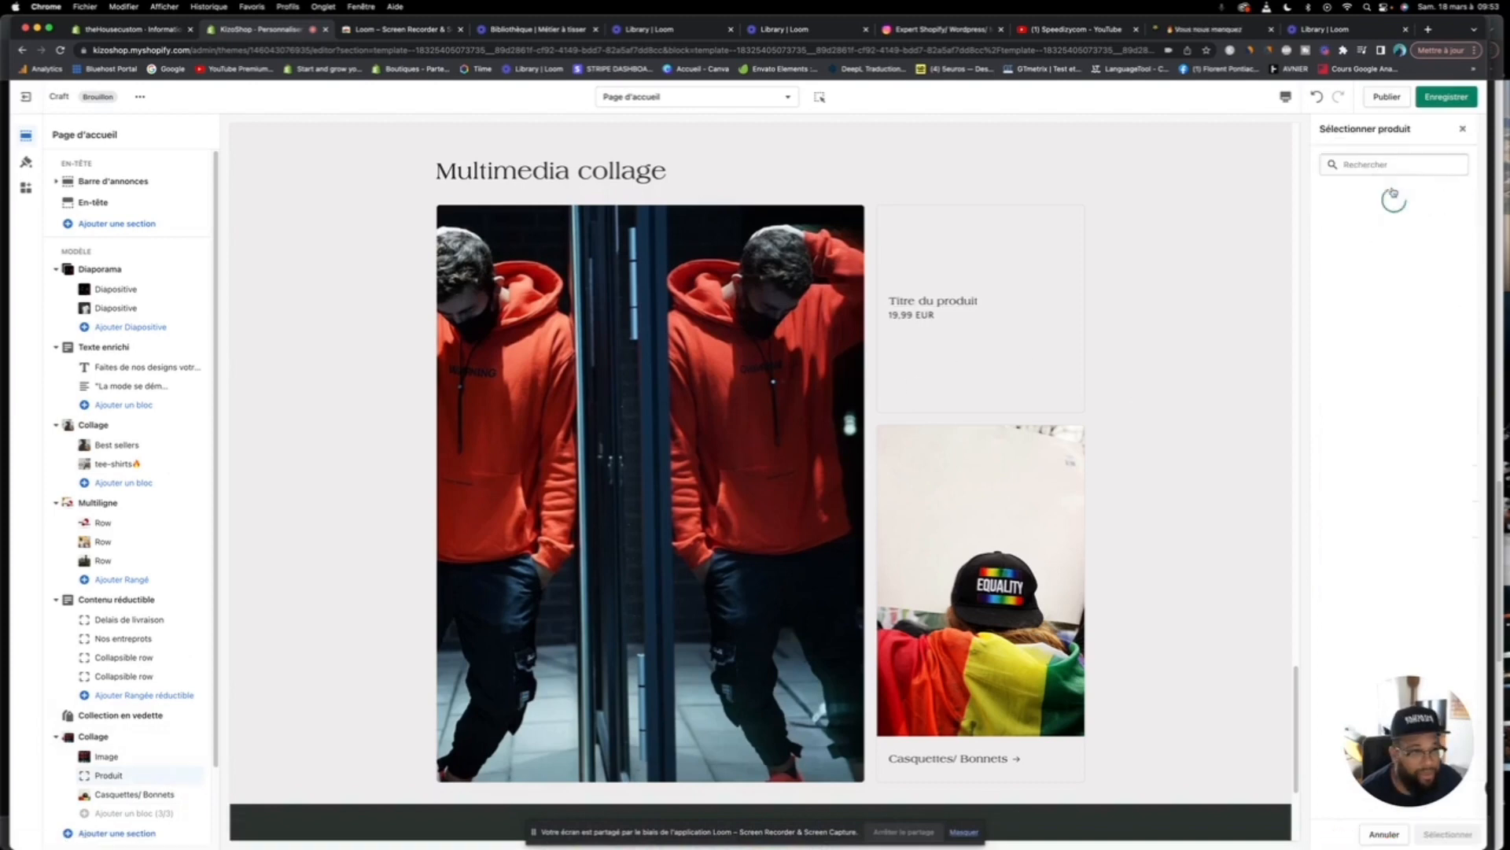
type("hoodi")
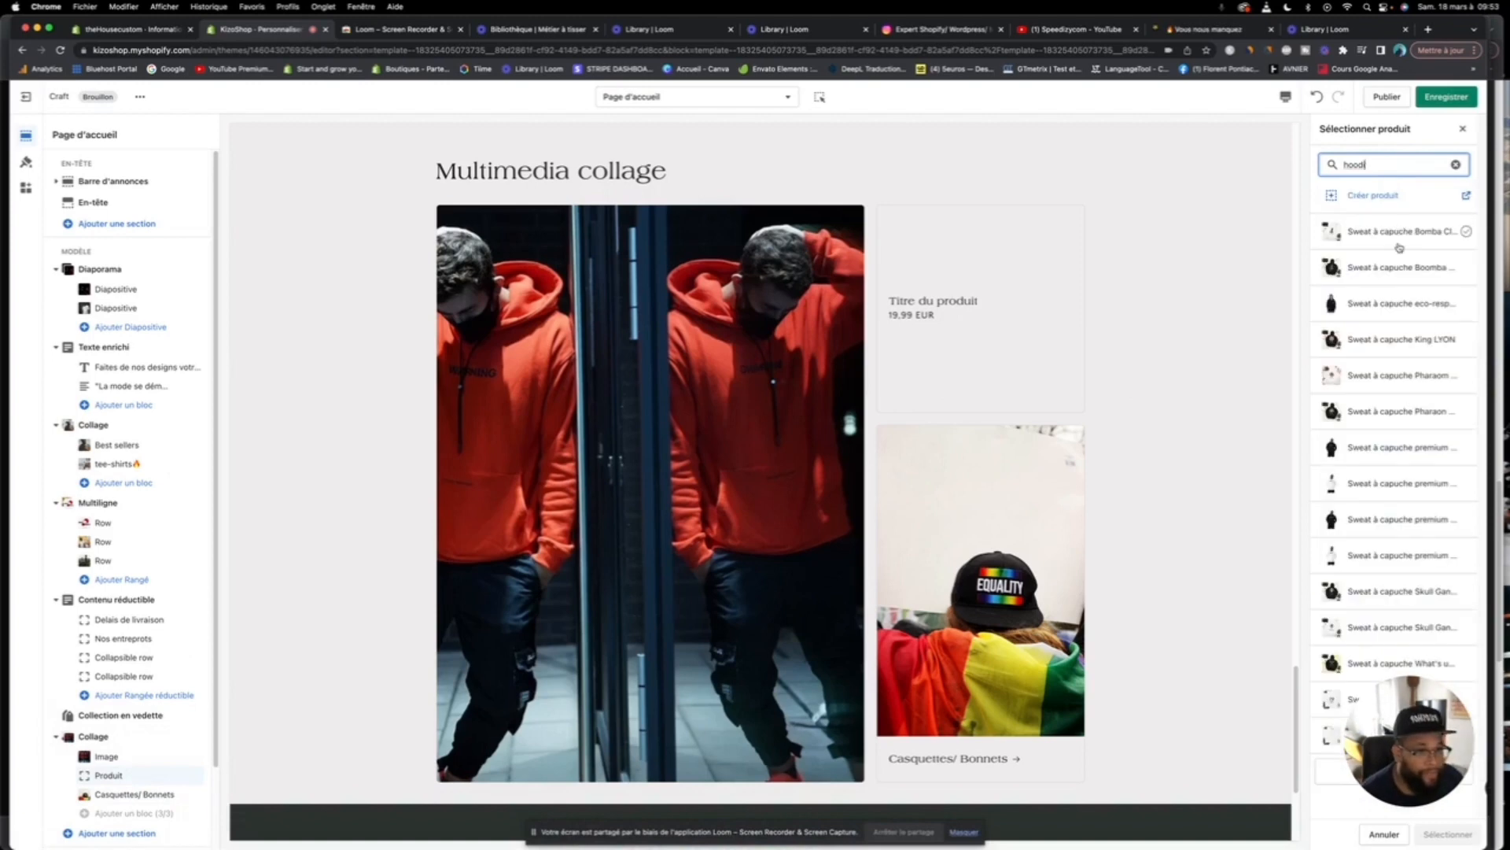
left_click(1401, 483)
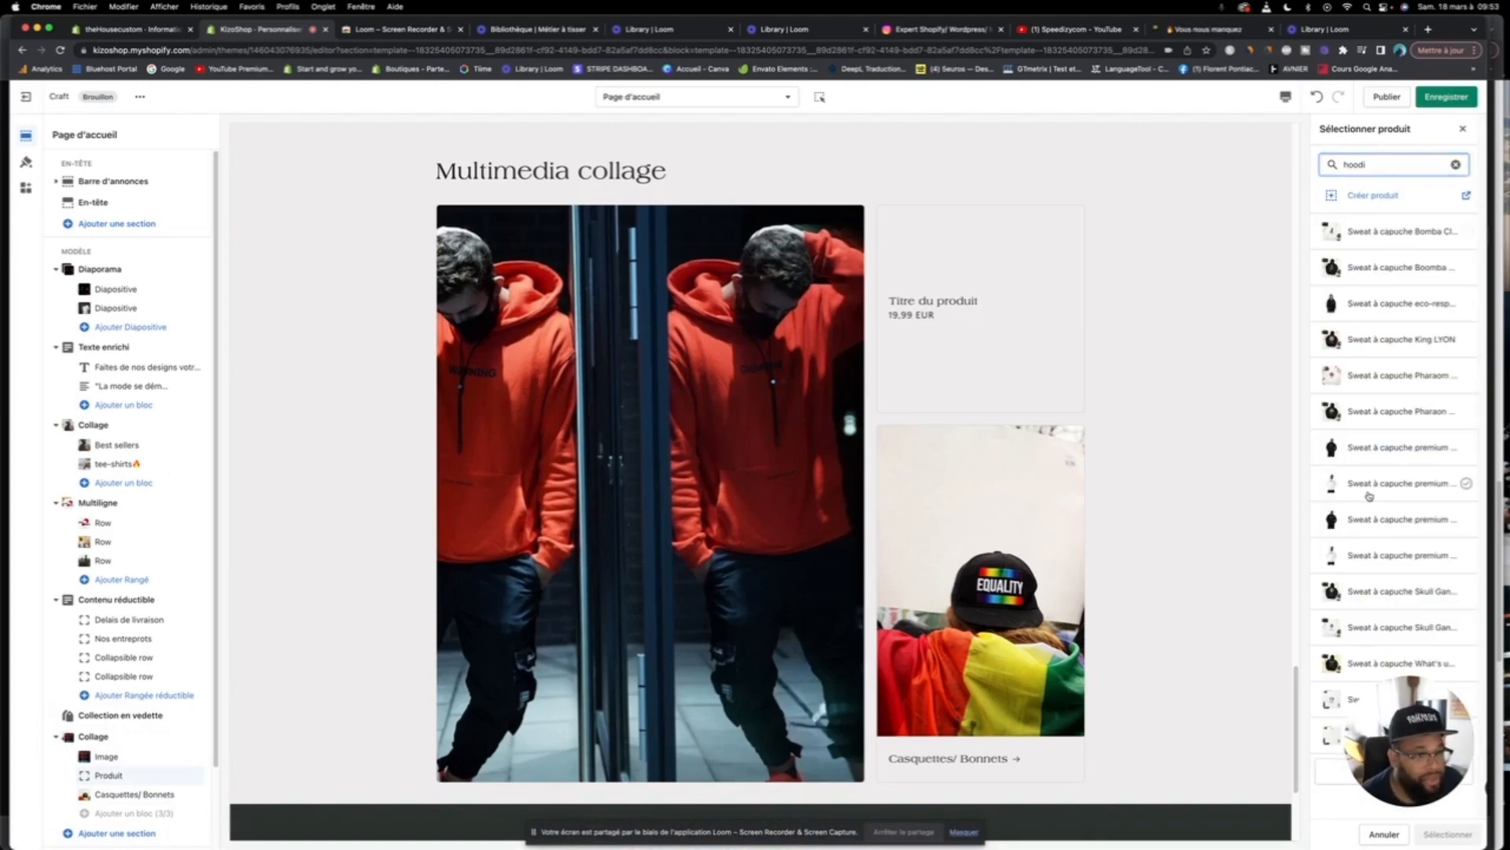
left_click(1448, 834)
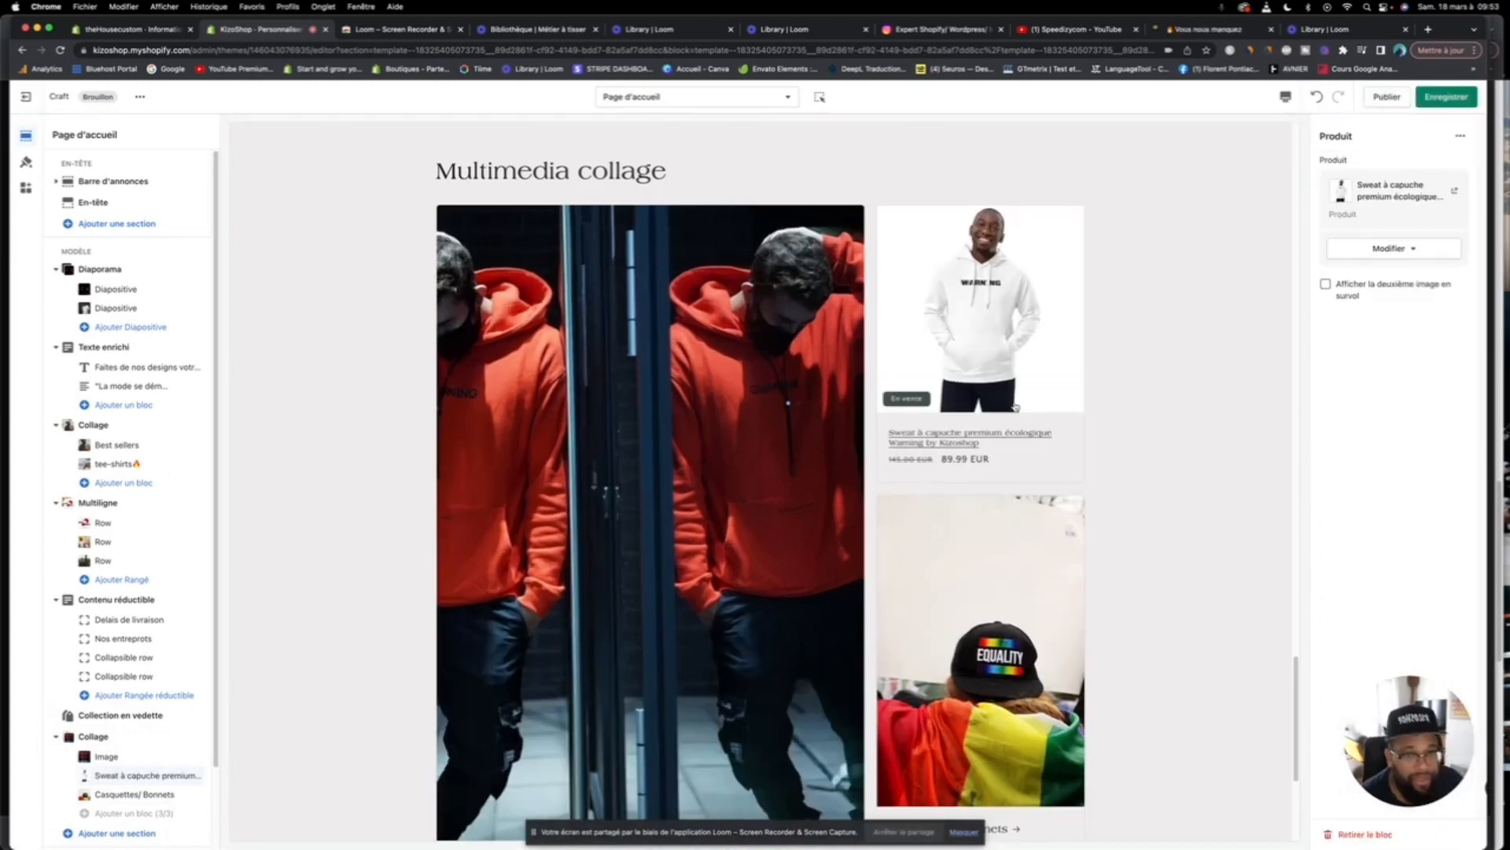
Step: Clear the "Multimedia collage" title of the second Collage section
scroll(791, 379, "down", 2)
scroll(791, 380, "up", 5)
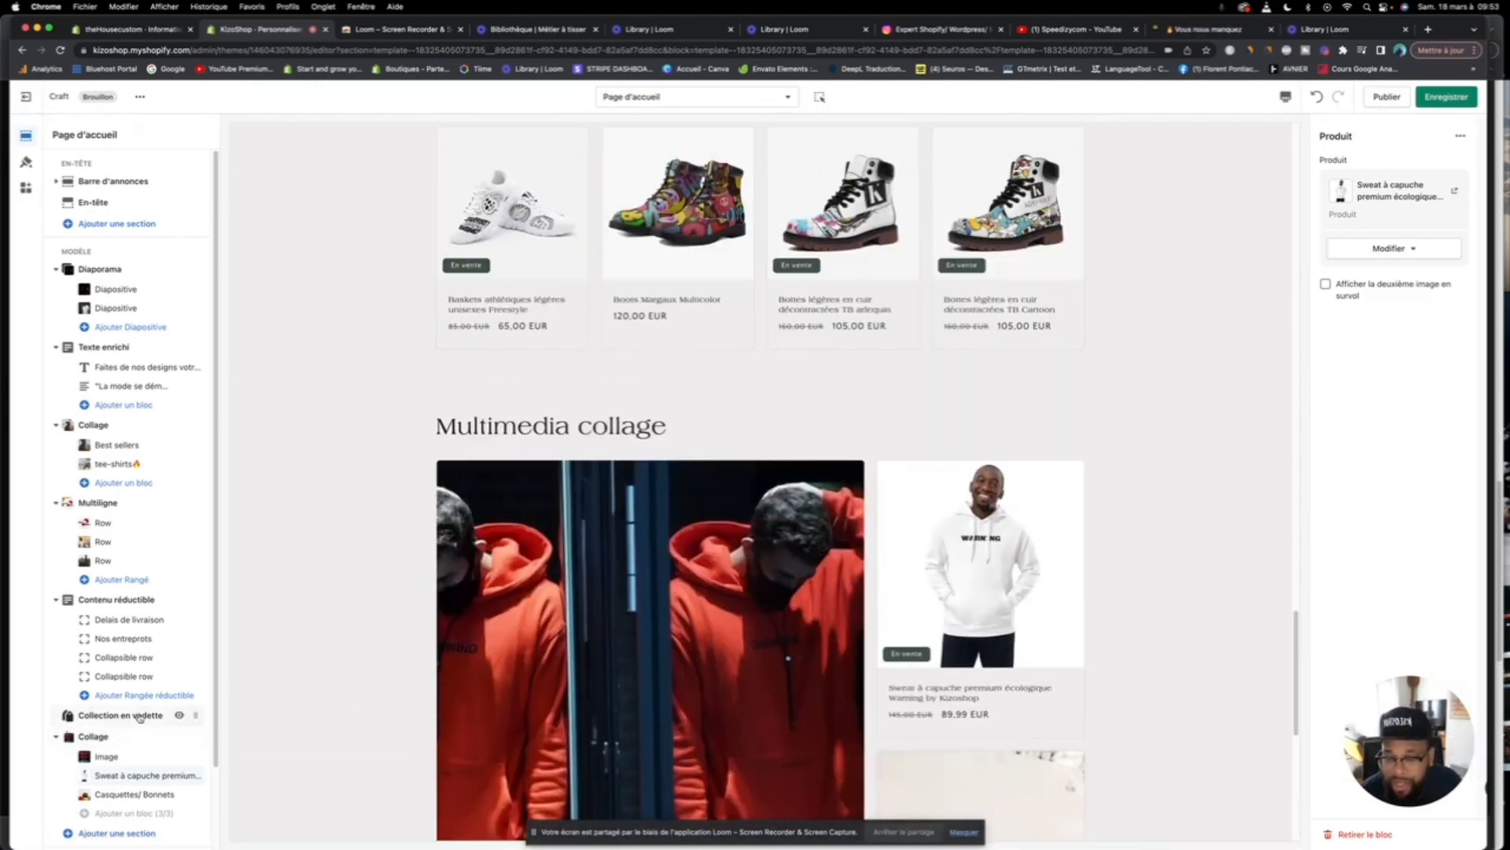
left_click(129, 738)
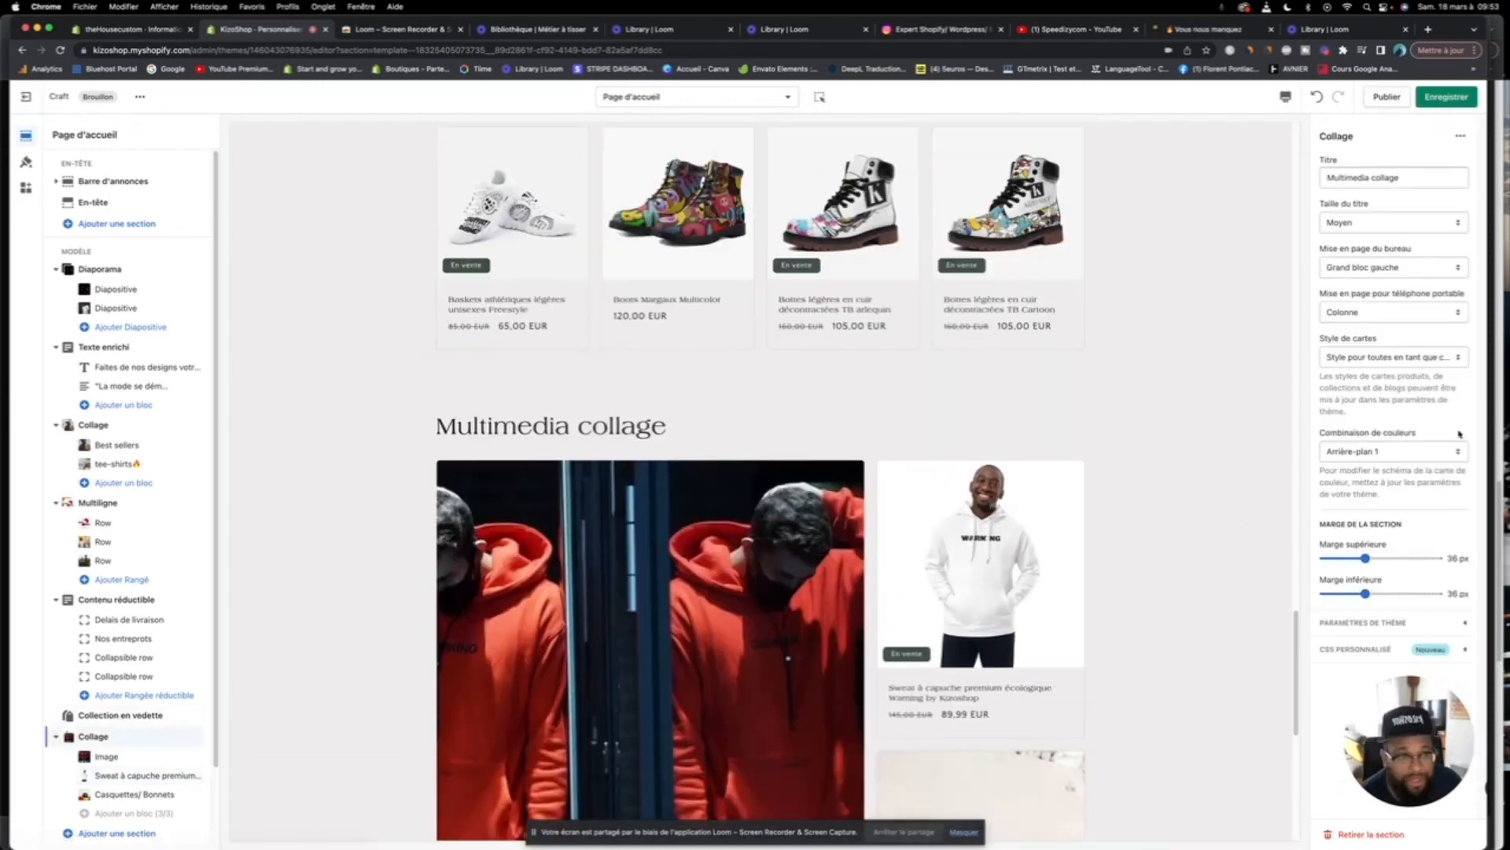
left_click_drag(1413, 178, 1311, 174)
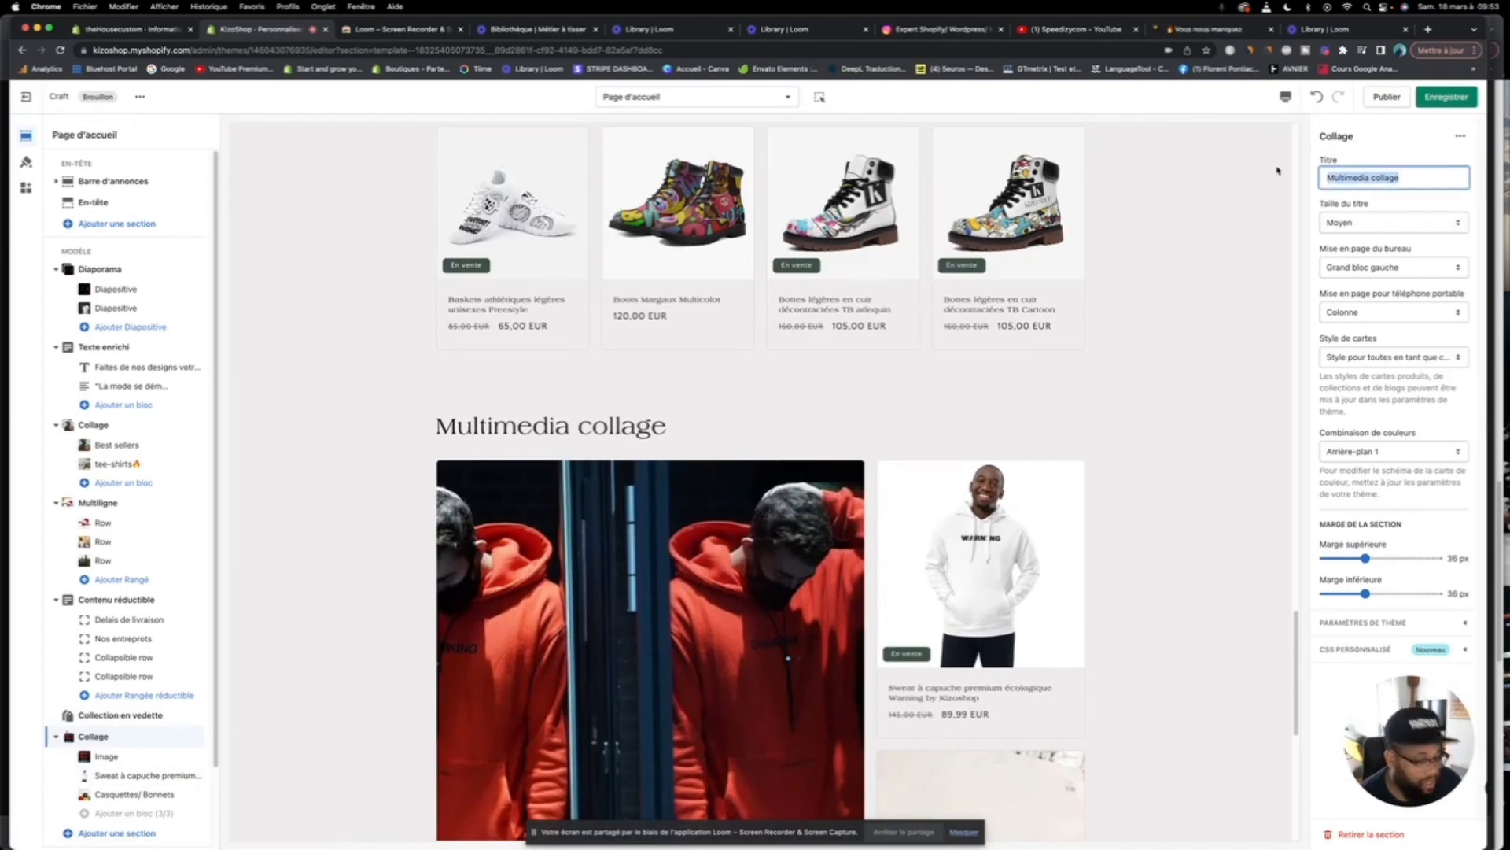
key("BackSpace")
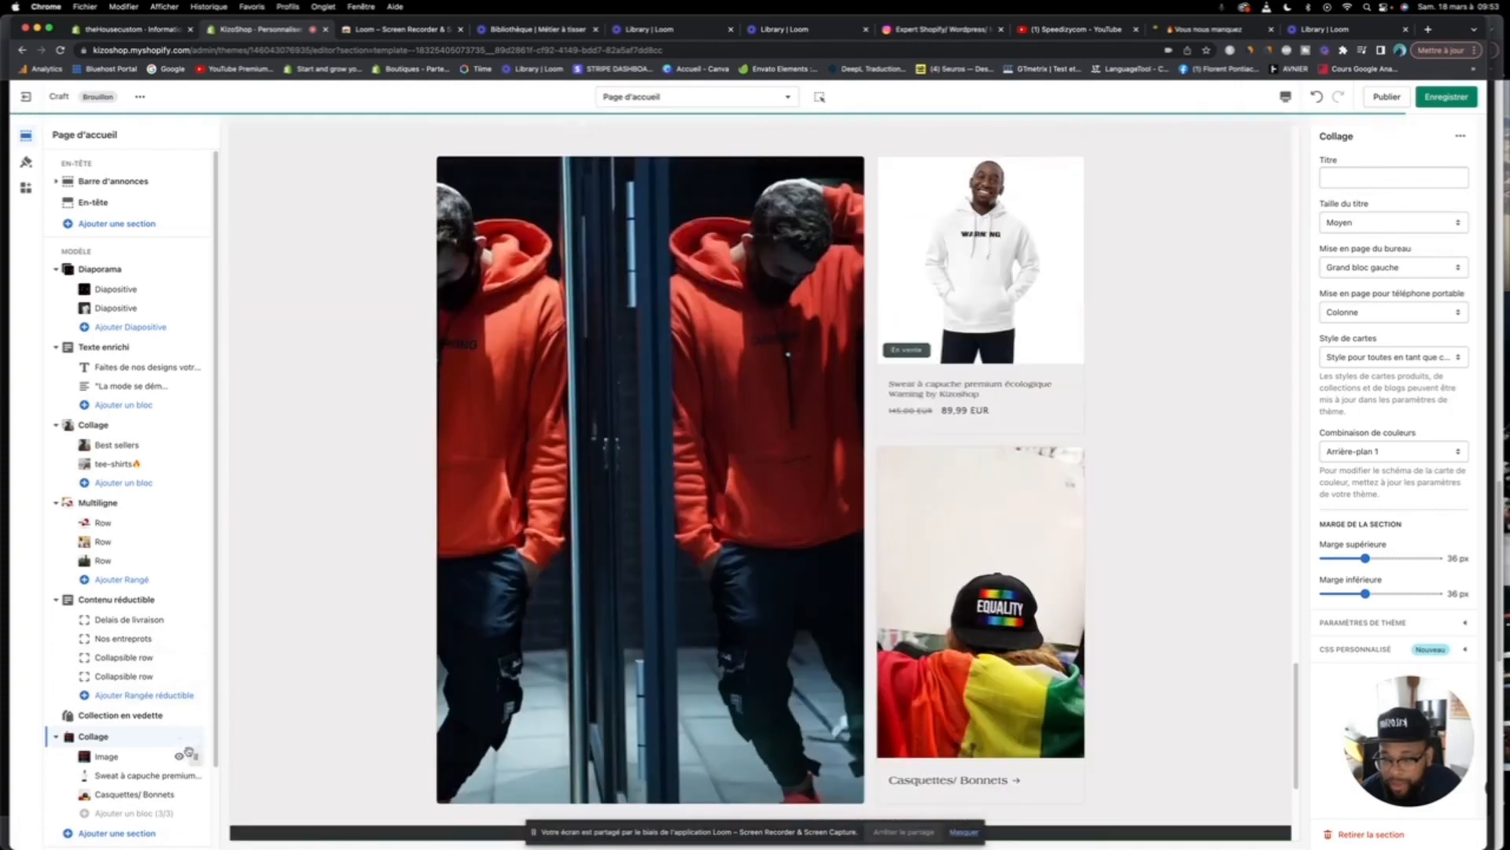
Step: Reorder the homepage sections so the second Collage follows Multiligne and Contenu réductible comes after Collection en vedette
left_click_drag(198, 736, 203, 633)
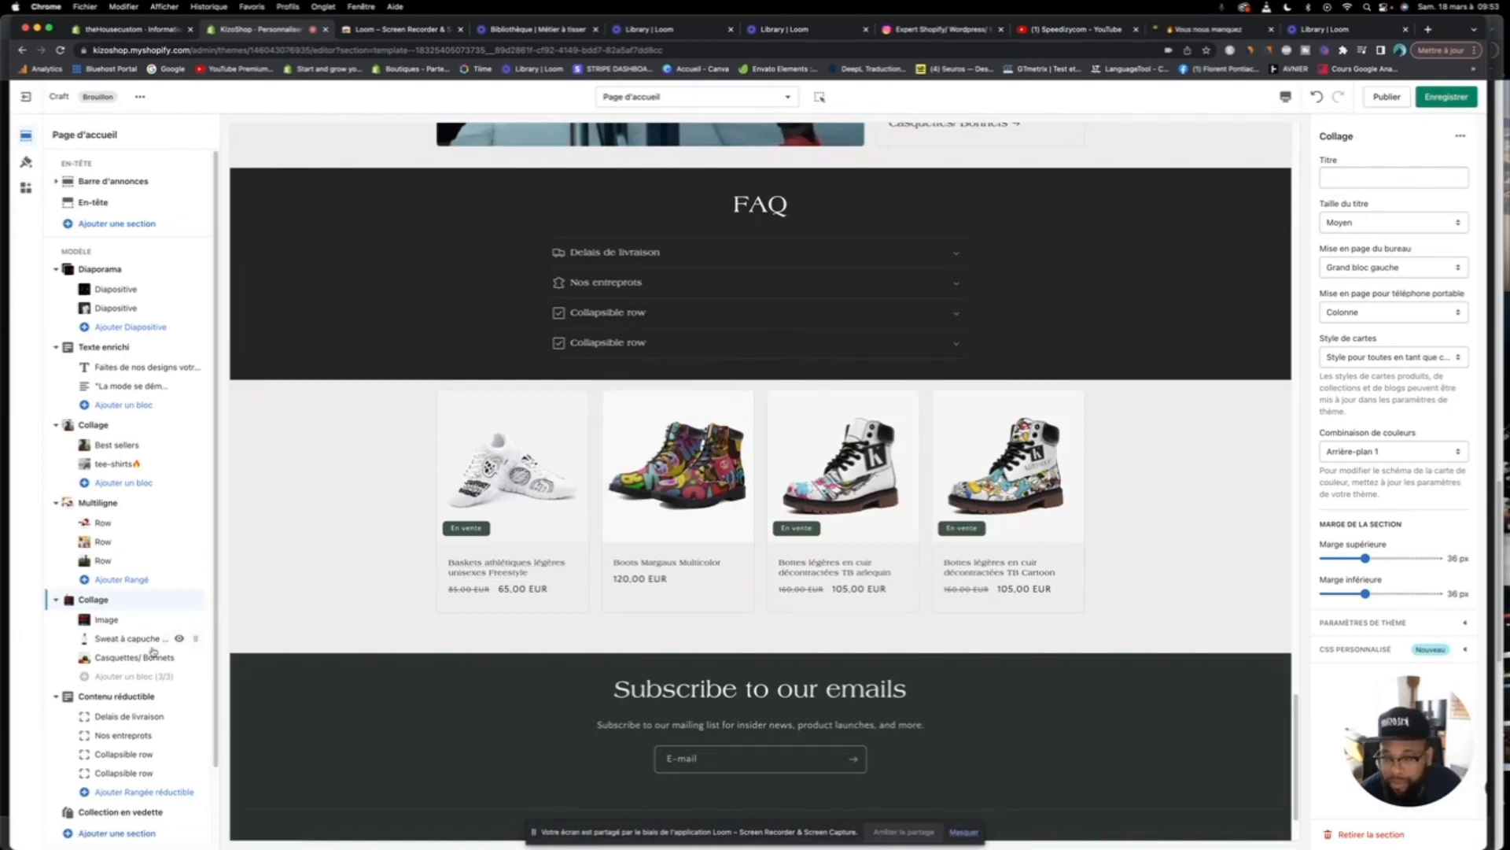
left_click_drag(194, 697, 189, 772)
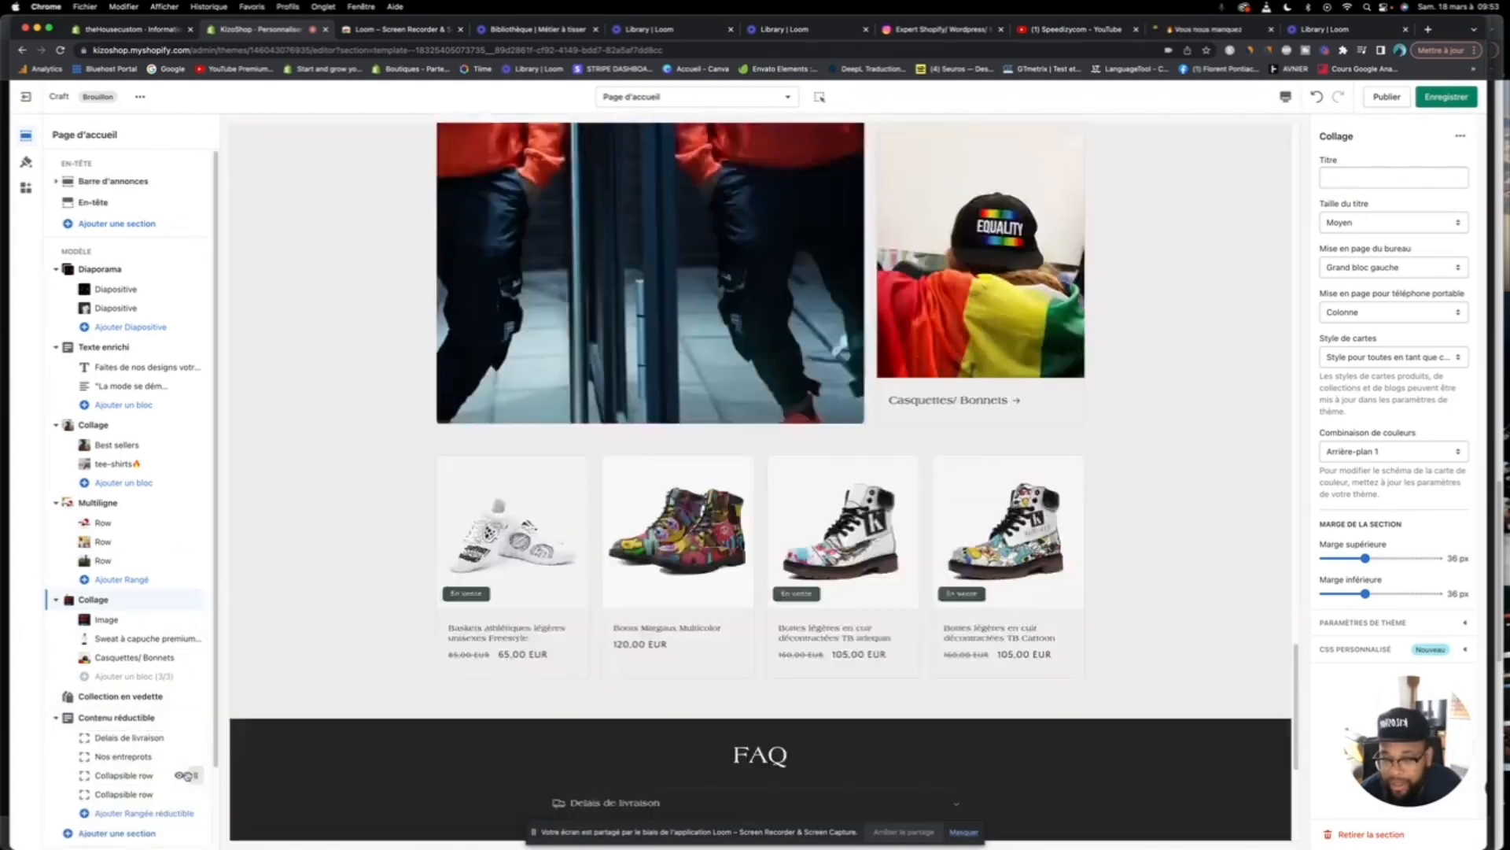
Step: Try the Inverser colour scheme on the second Collage section and set it back to Arrière-plan 1
left_click(1385, 455)
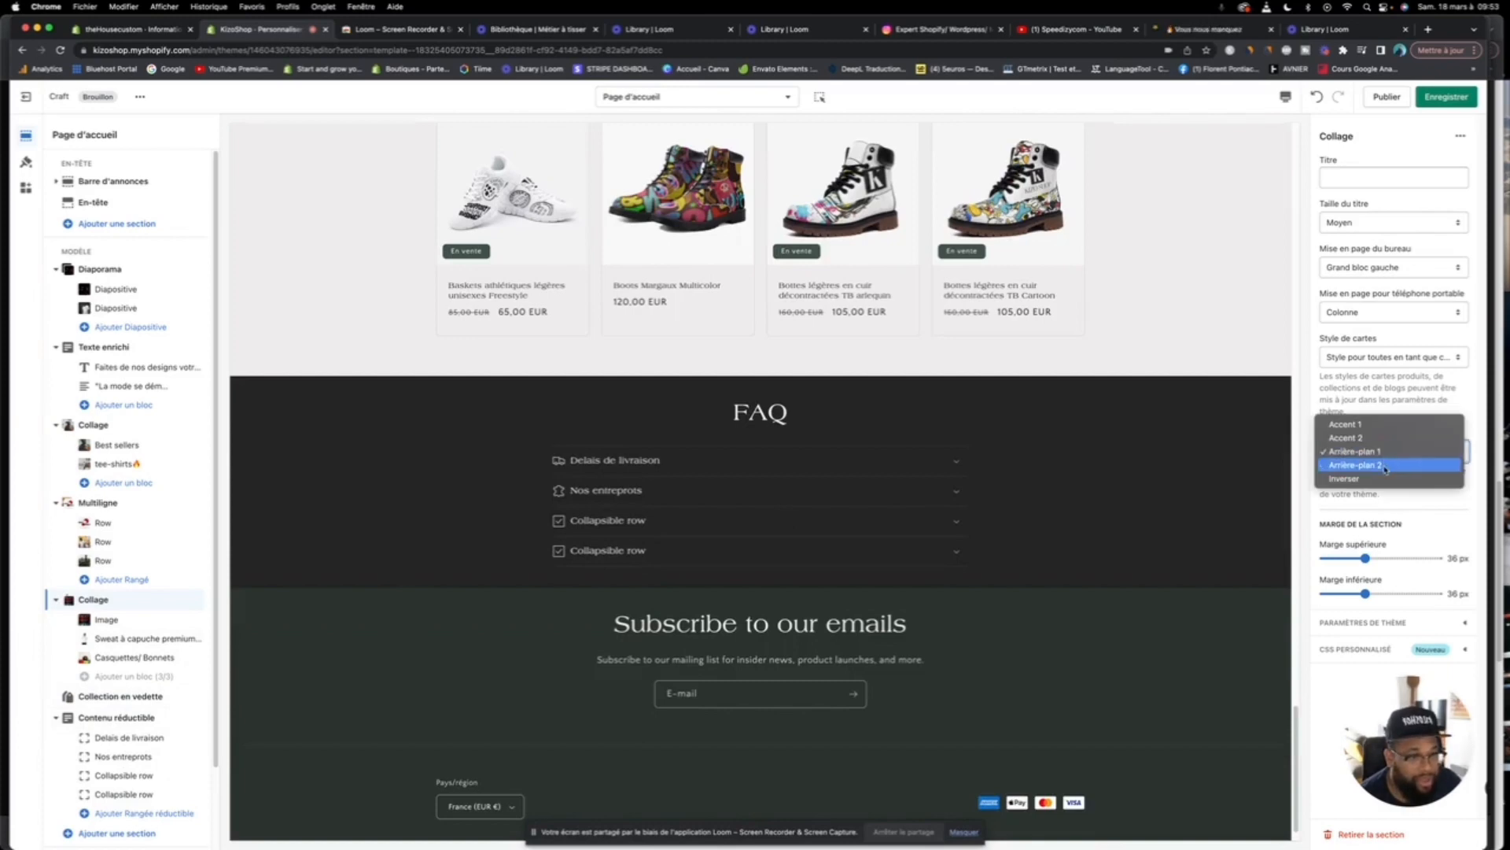
left_click(1385, 478)
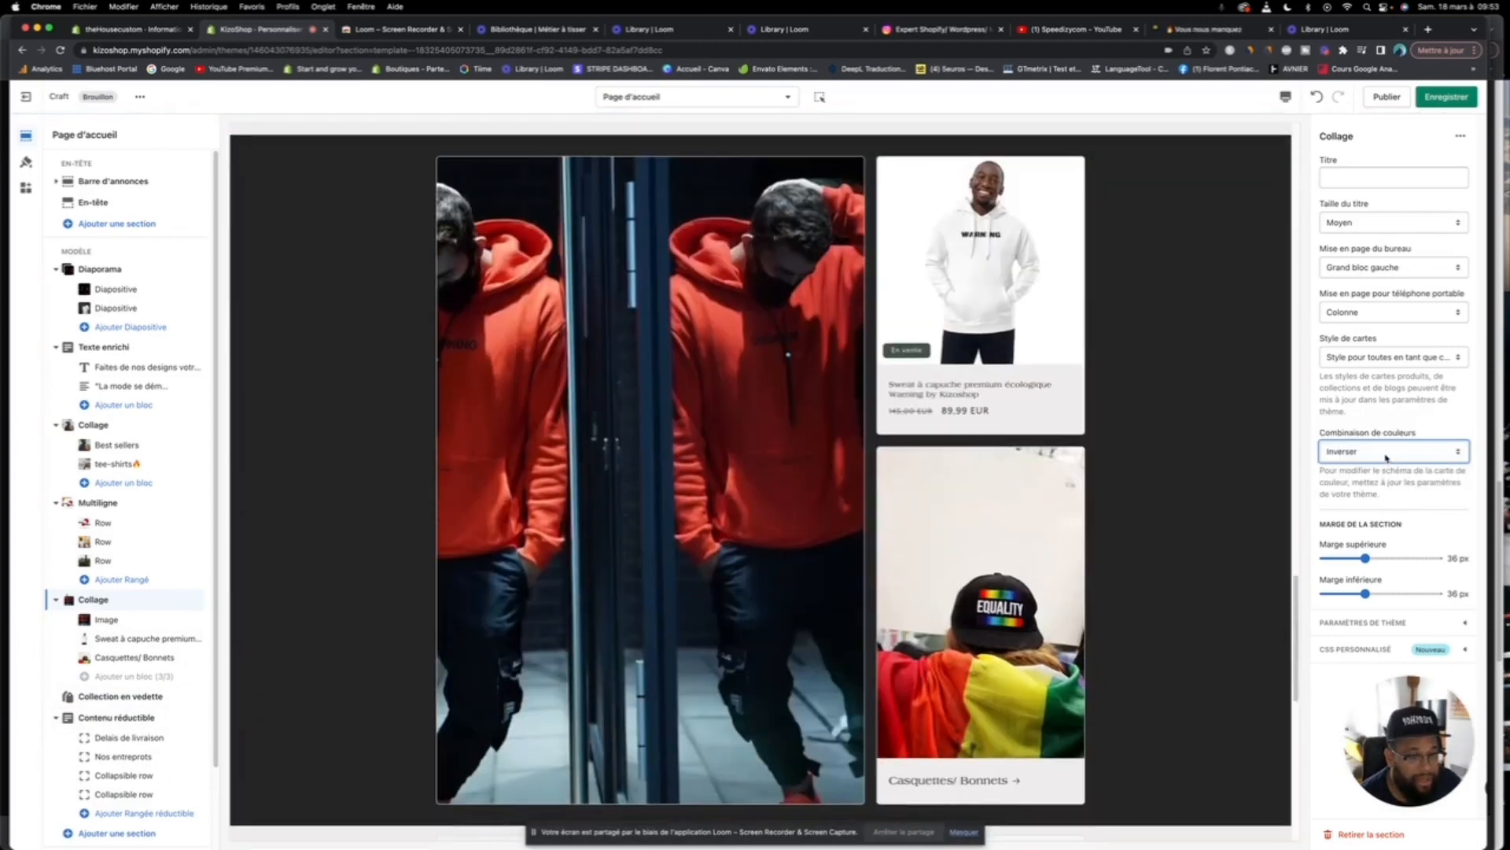
left_click(1386, 454)
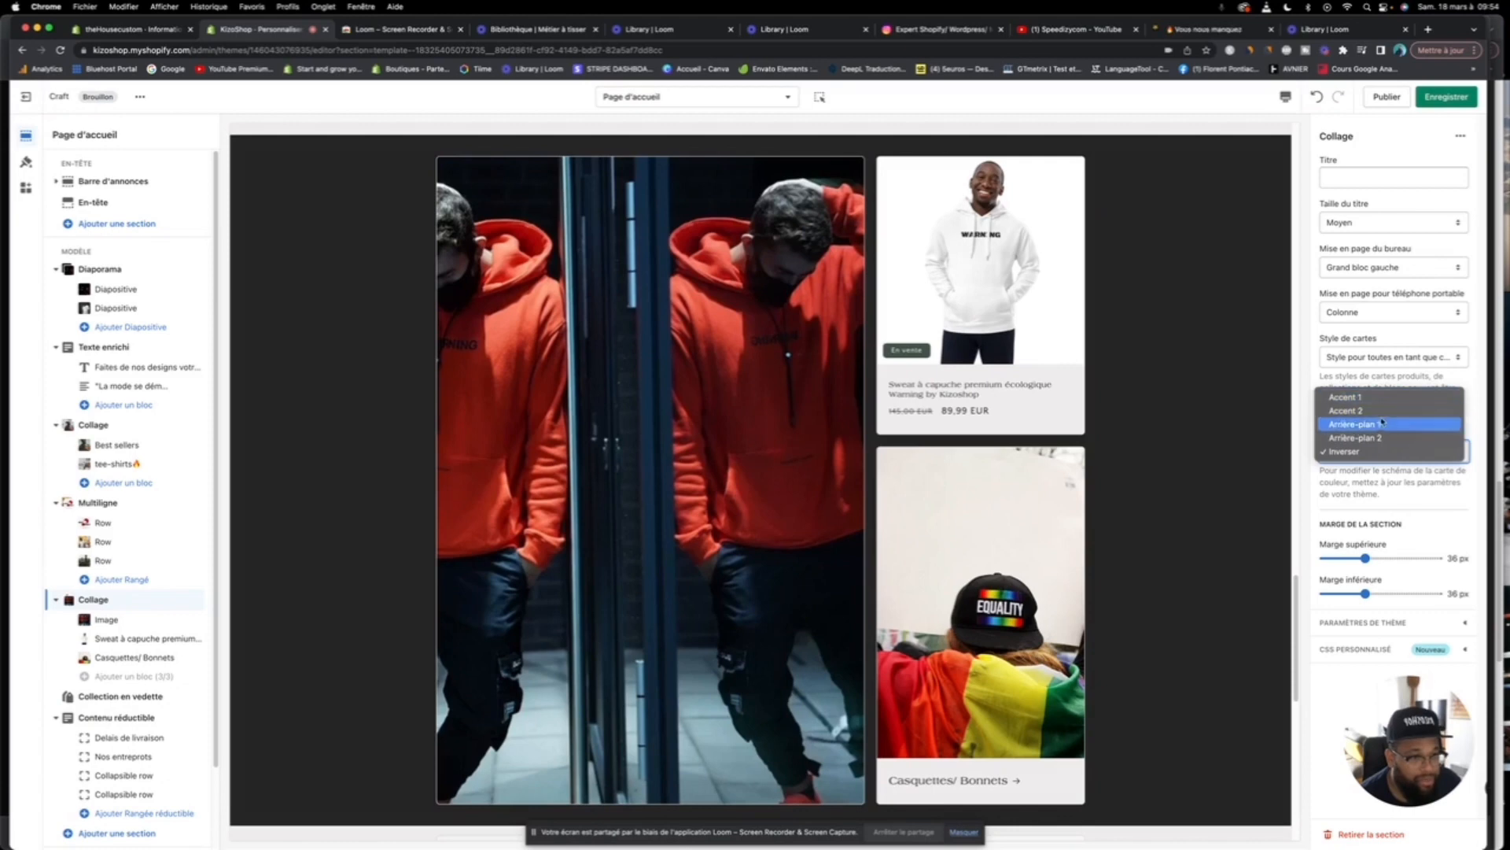
left_click(1384, 427)
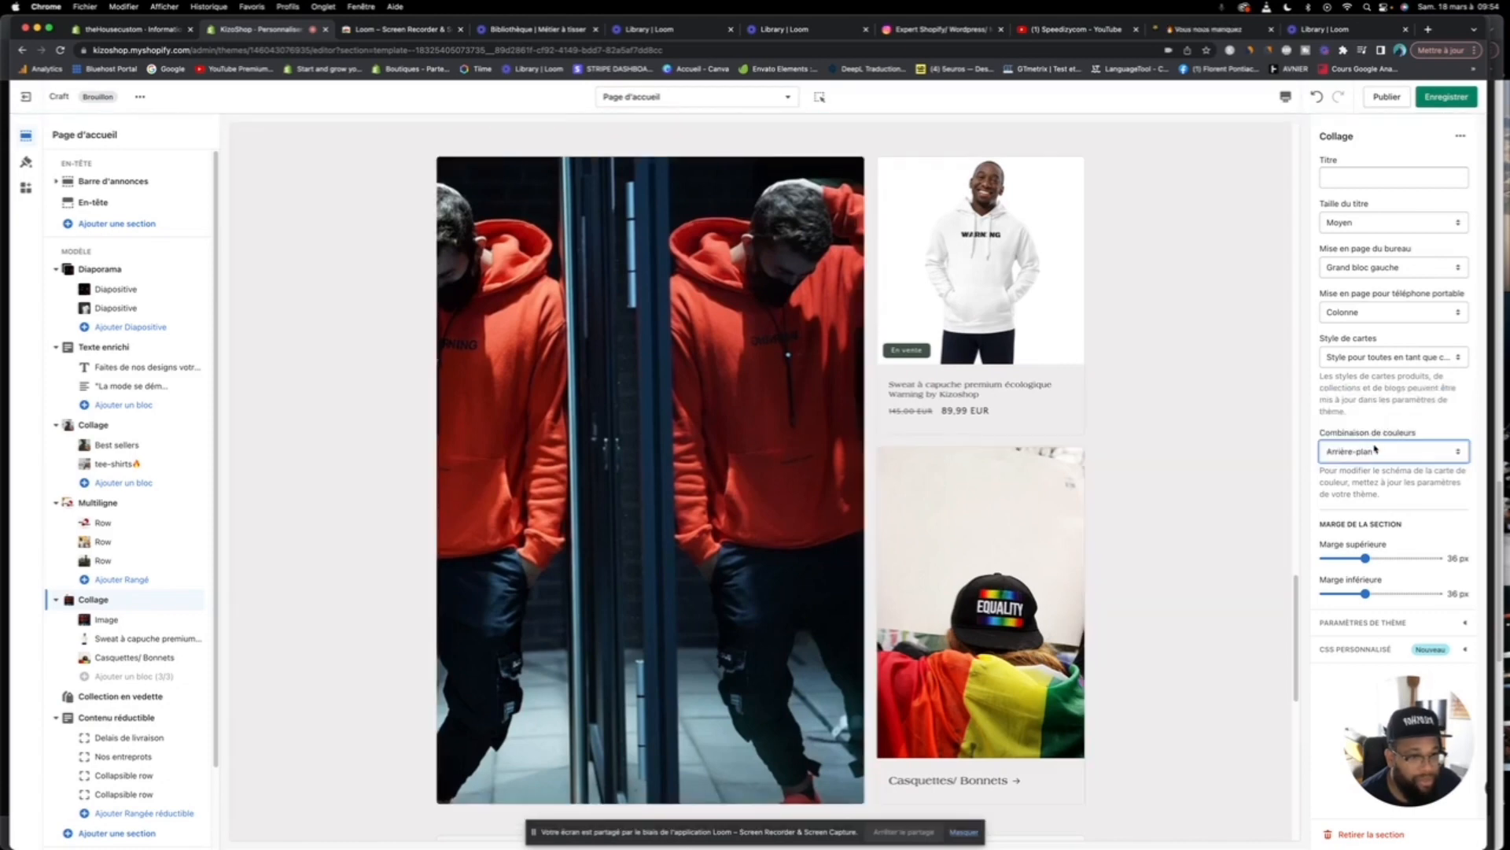
left_click(1375, 451)
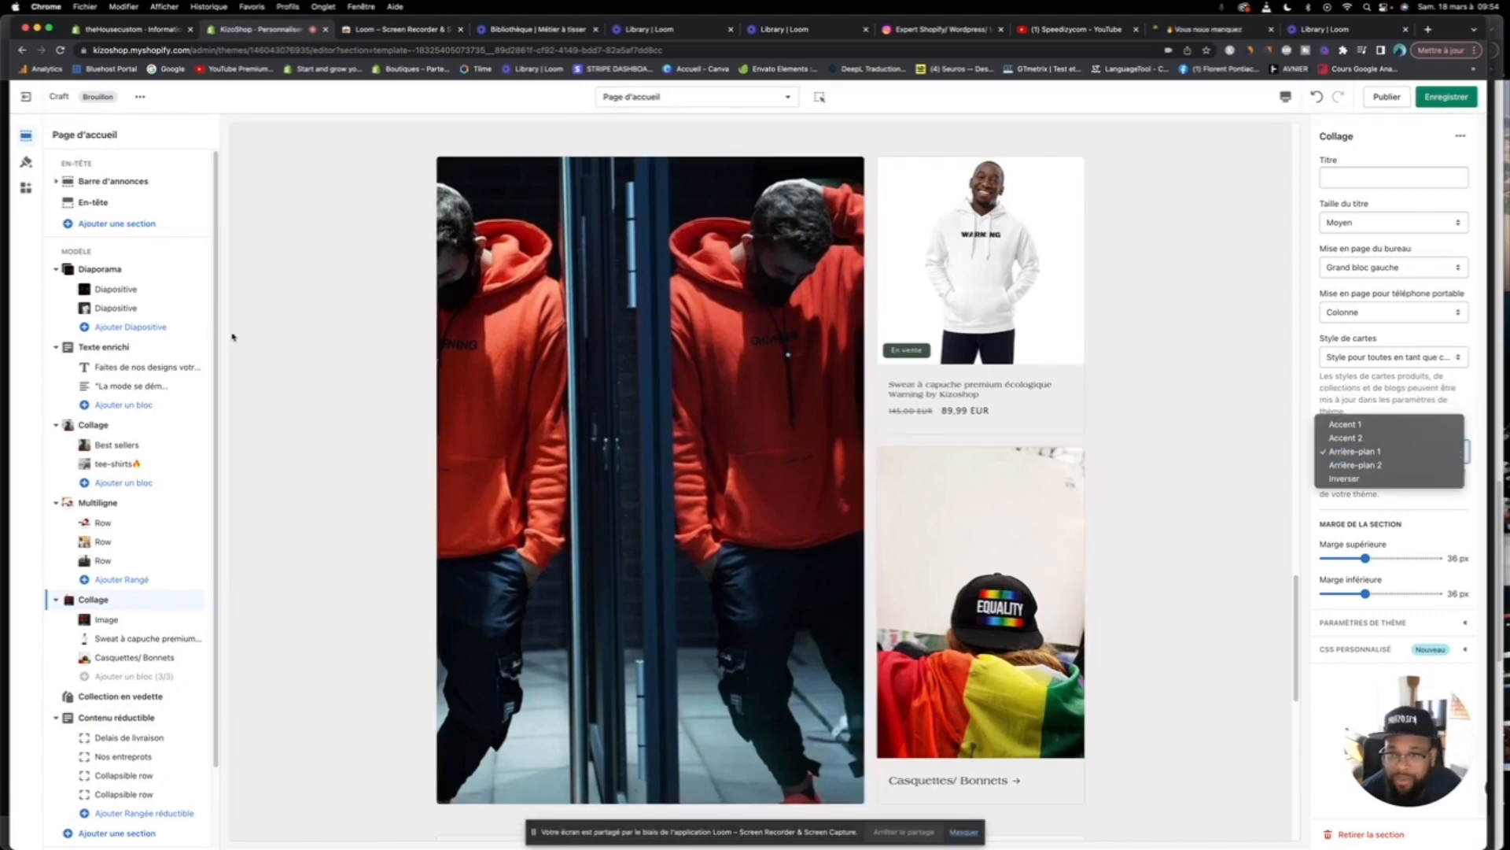
left_click(284, 333)
Step: Set the theme's Arrière-plan 1 colour to white #FFFFFF and return to the homepage sections
scroll(354, 310, "up", 15)
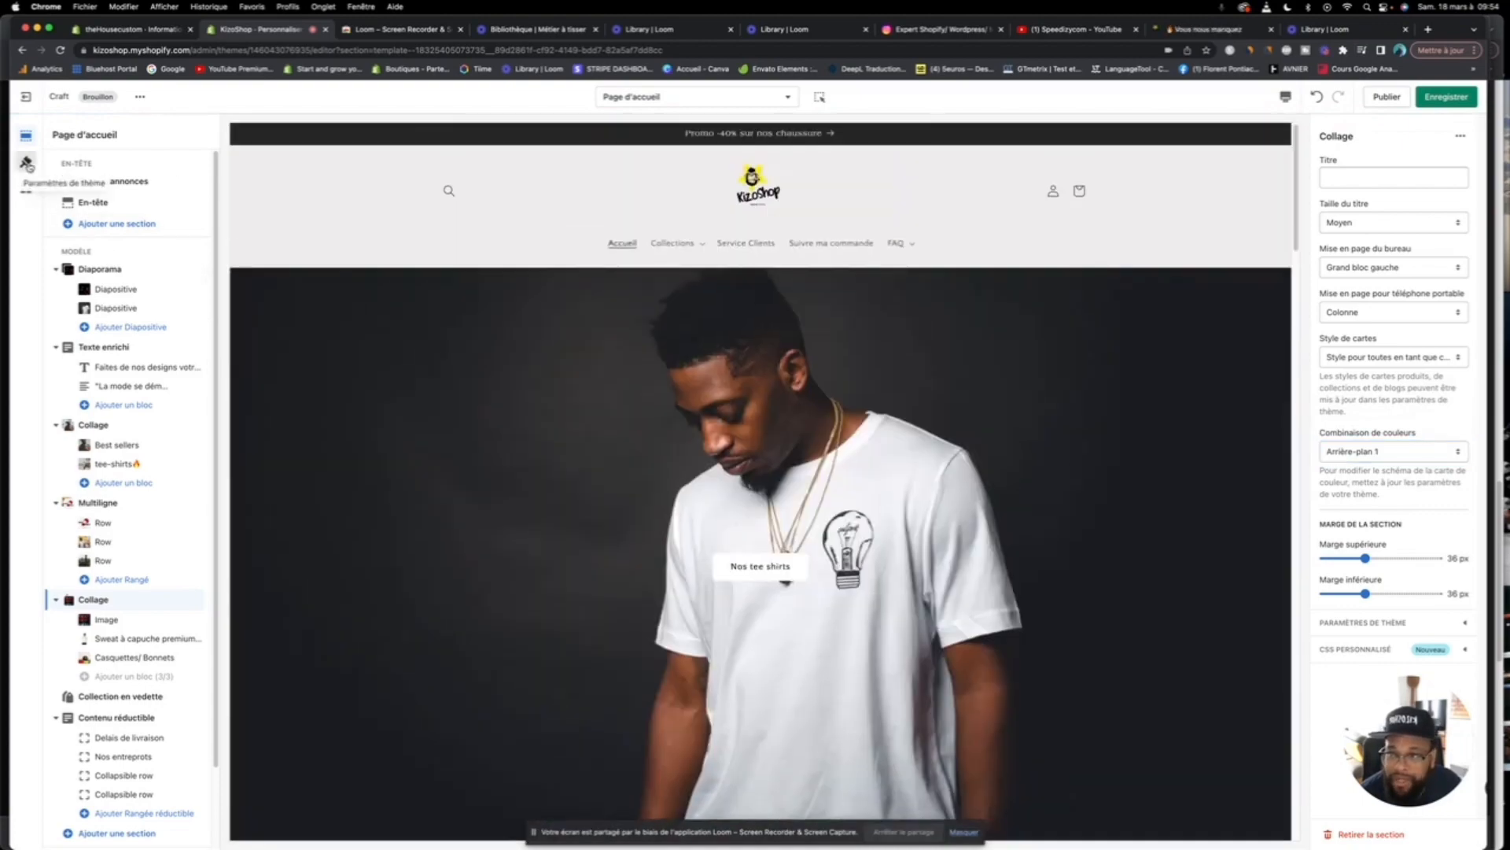
left_click(27, 163)
left_click(102, 191)
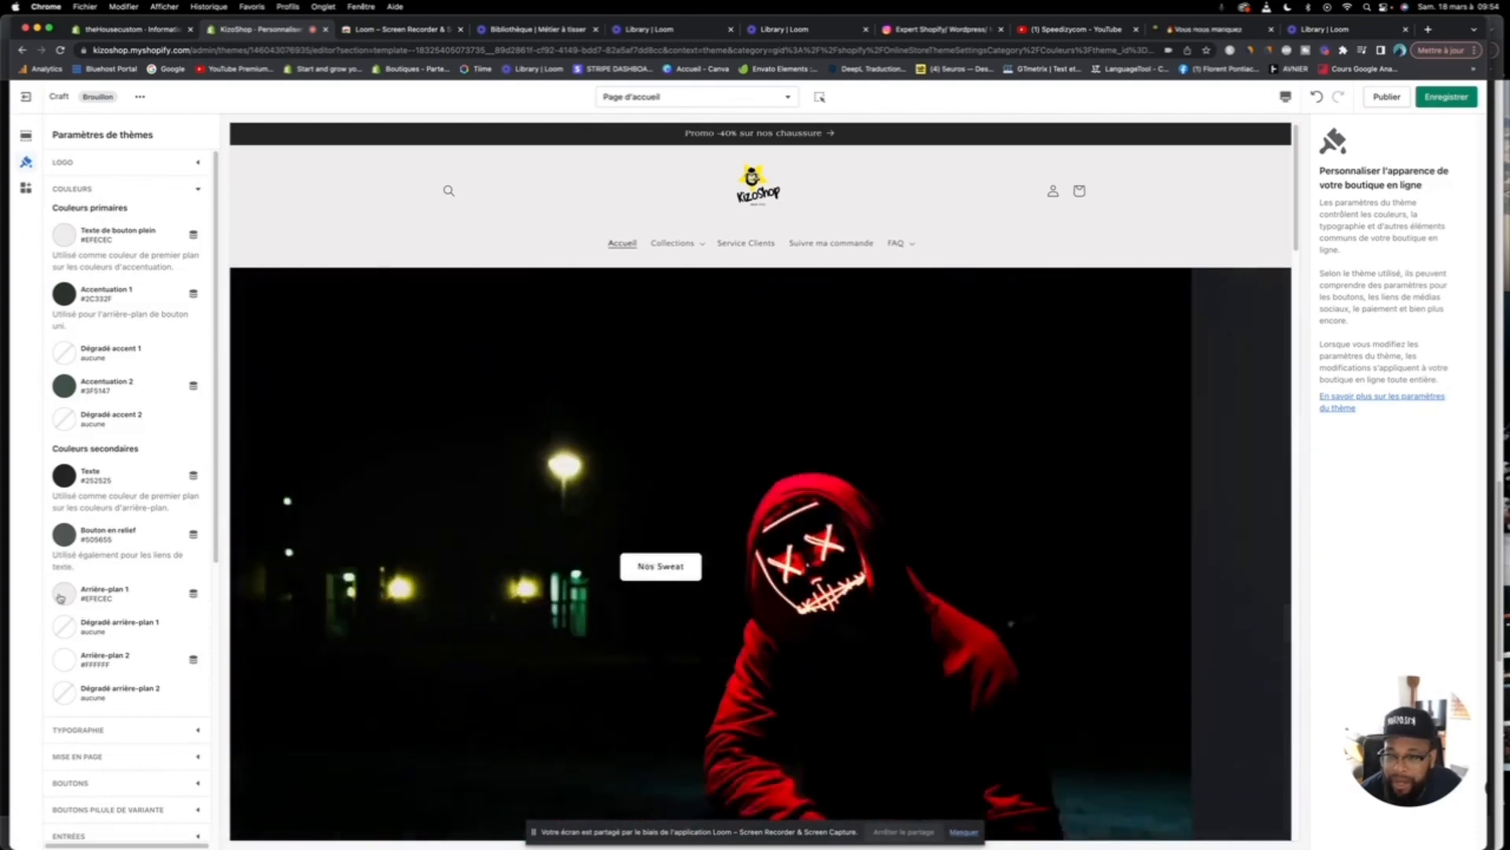
left_click(61, 596)
left_click(161, 545)
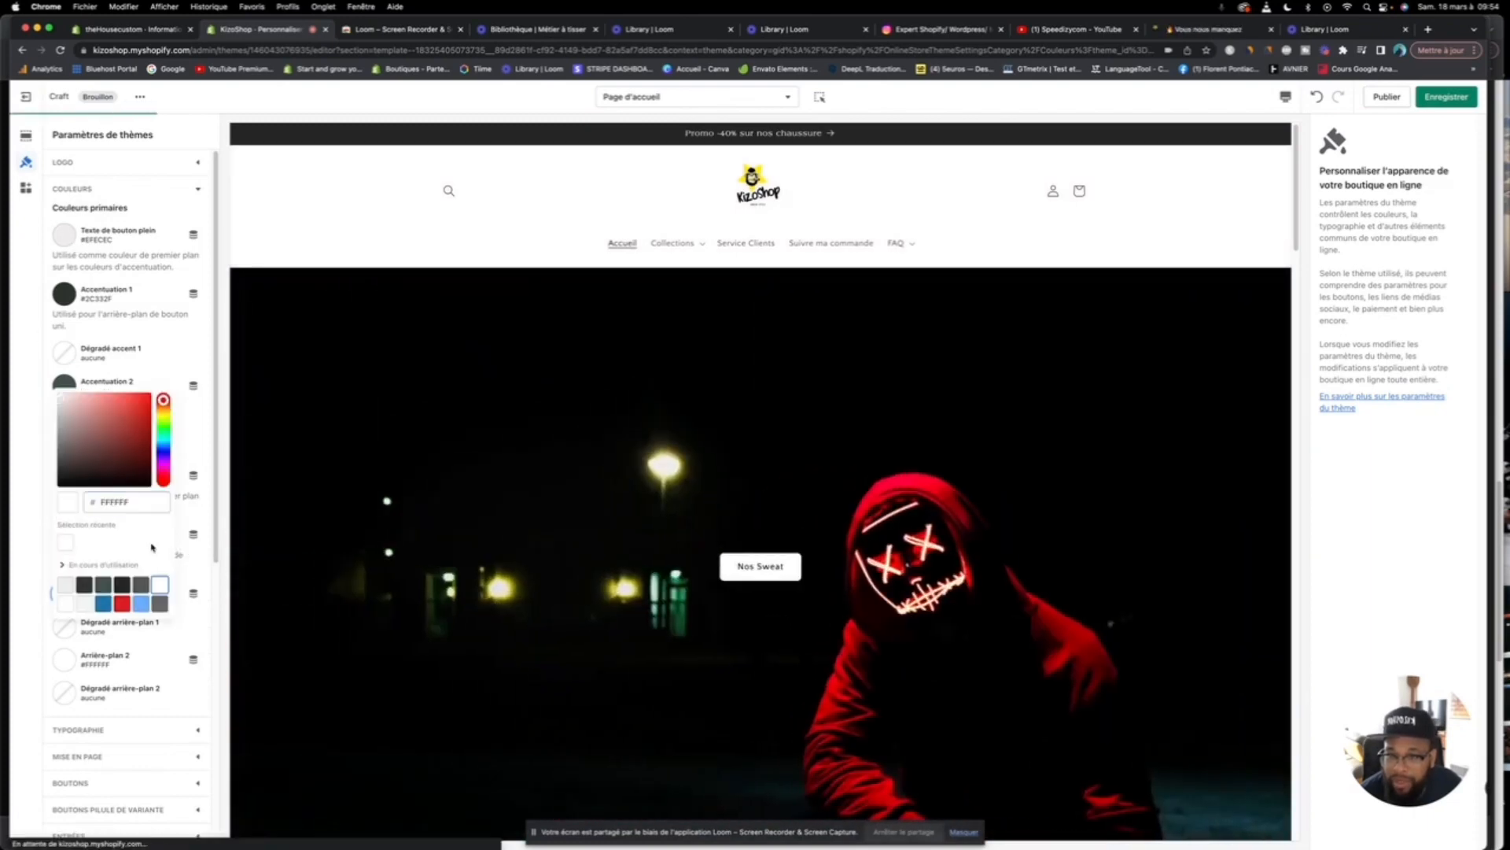
left_click(30, 138)
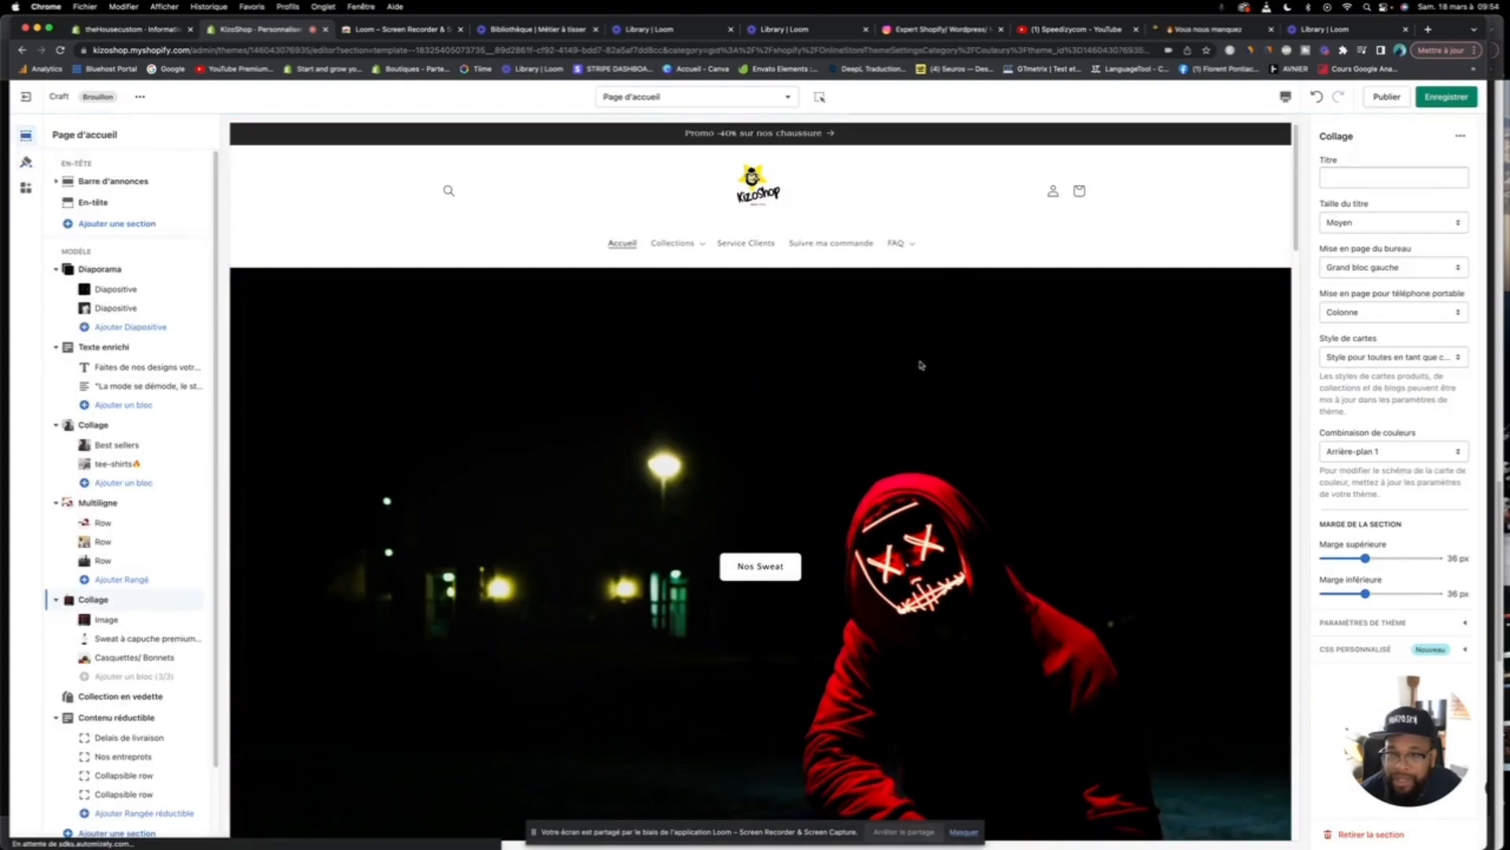
Step: Add an Articles de blog section to the homepage template after the Contenu réductible FAQ section
scroll(927, 372, "down", 5)
scroll(928, 376, "down", 15)
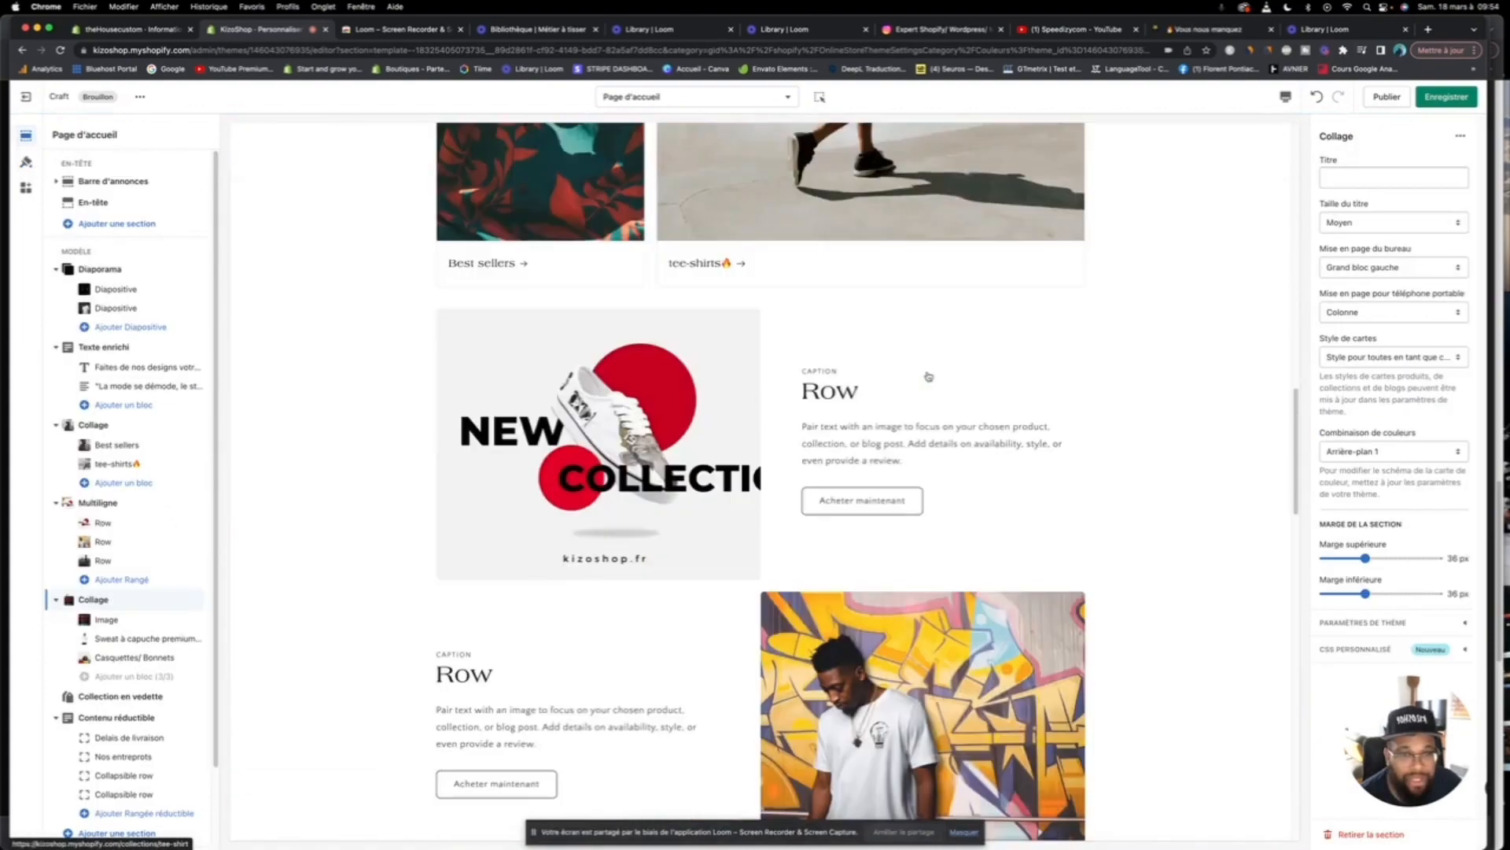
scroll(928, 376, "up", 3)
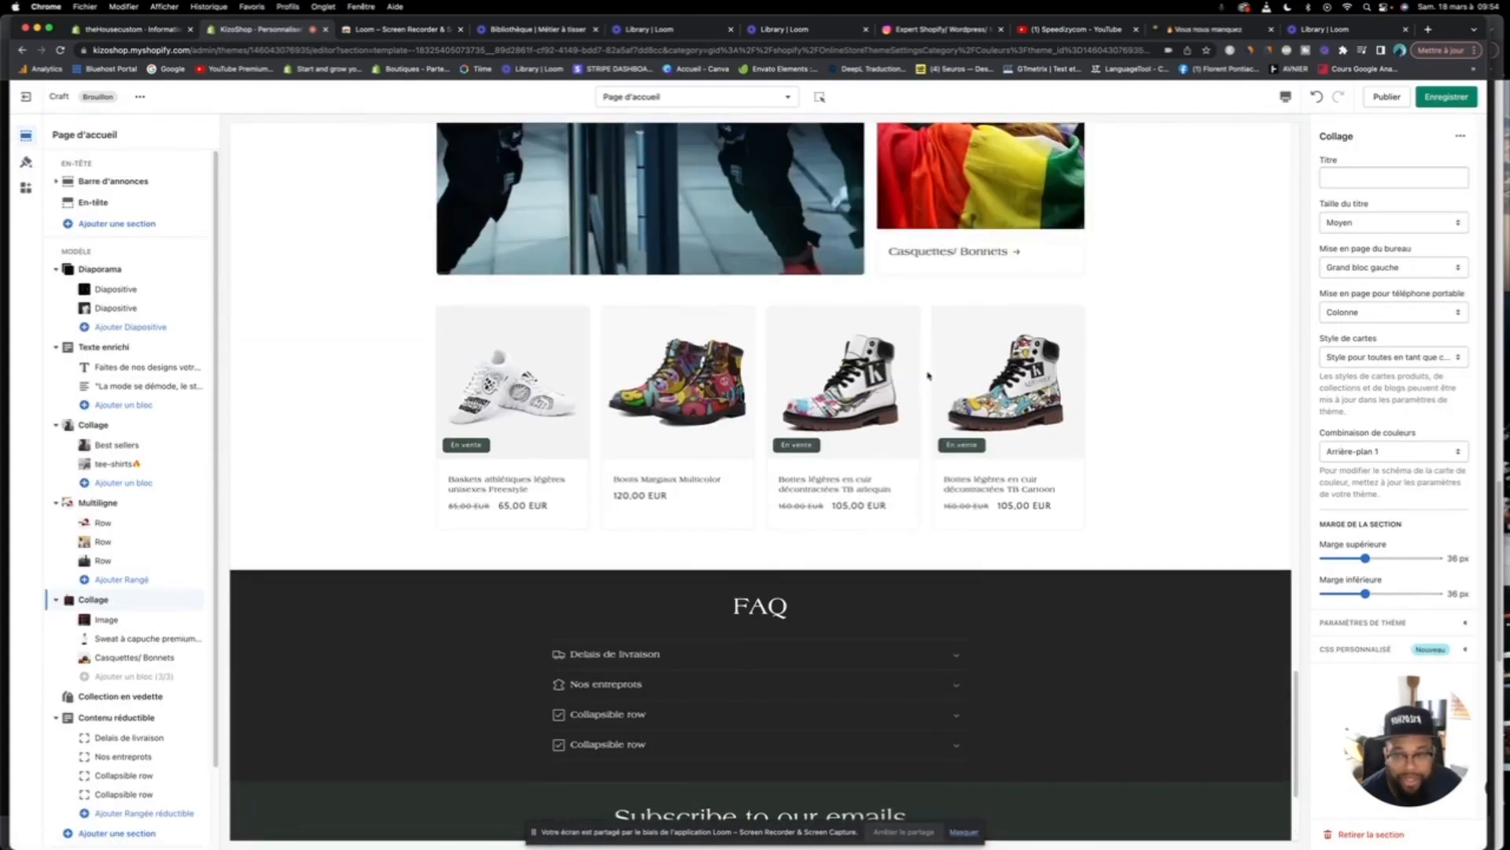
scroll(929, 376, "down", 3)
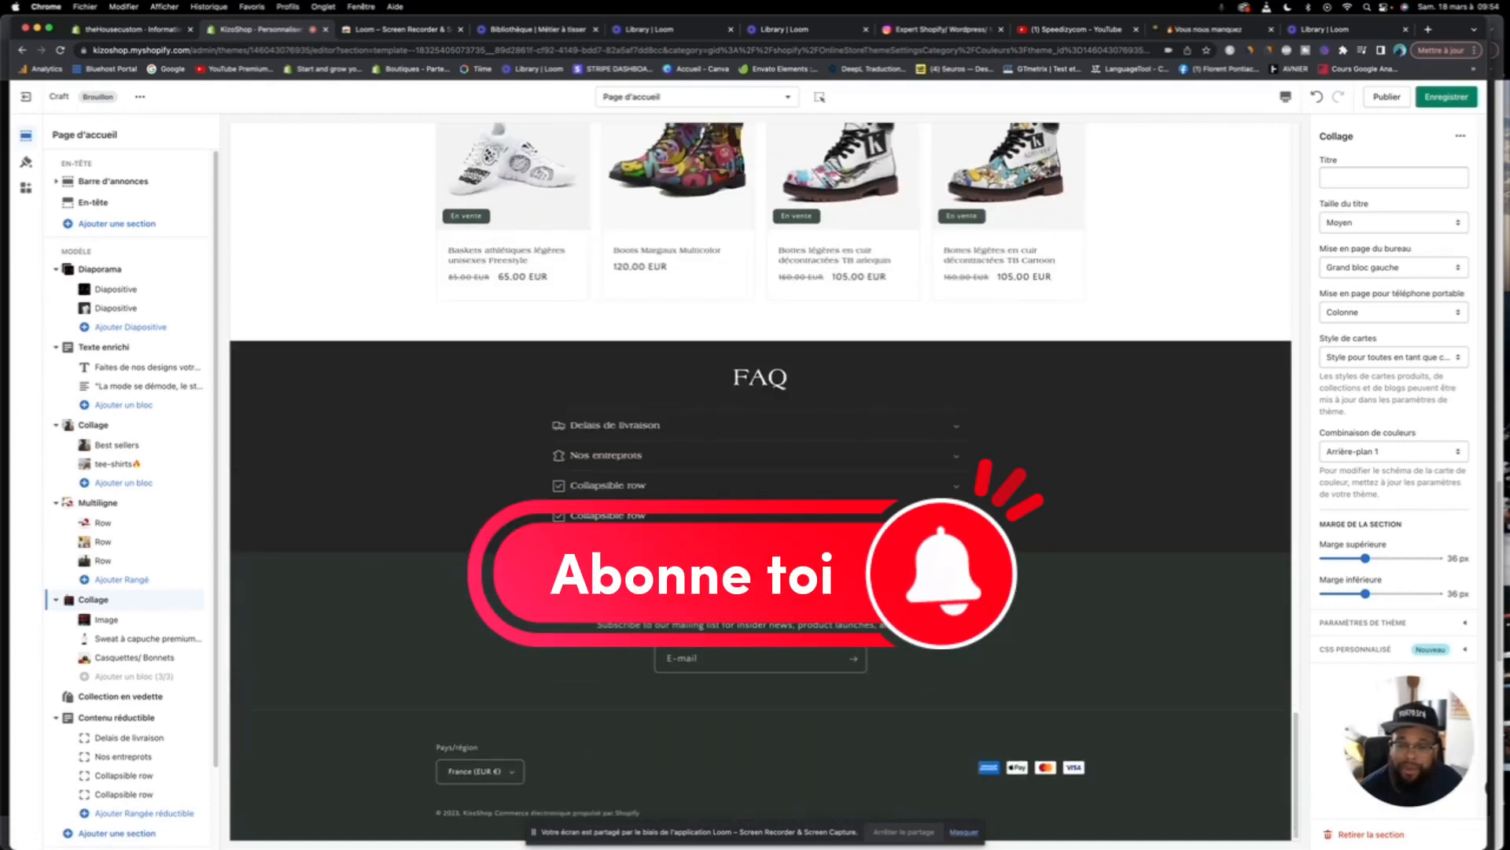
scroll(132, 747, "down", 2)
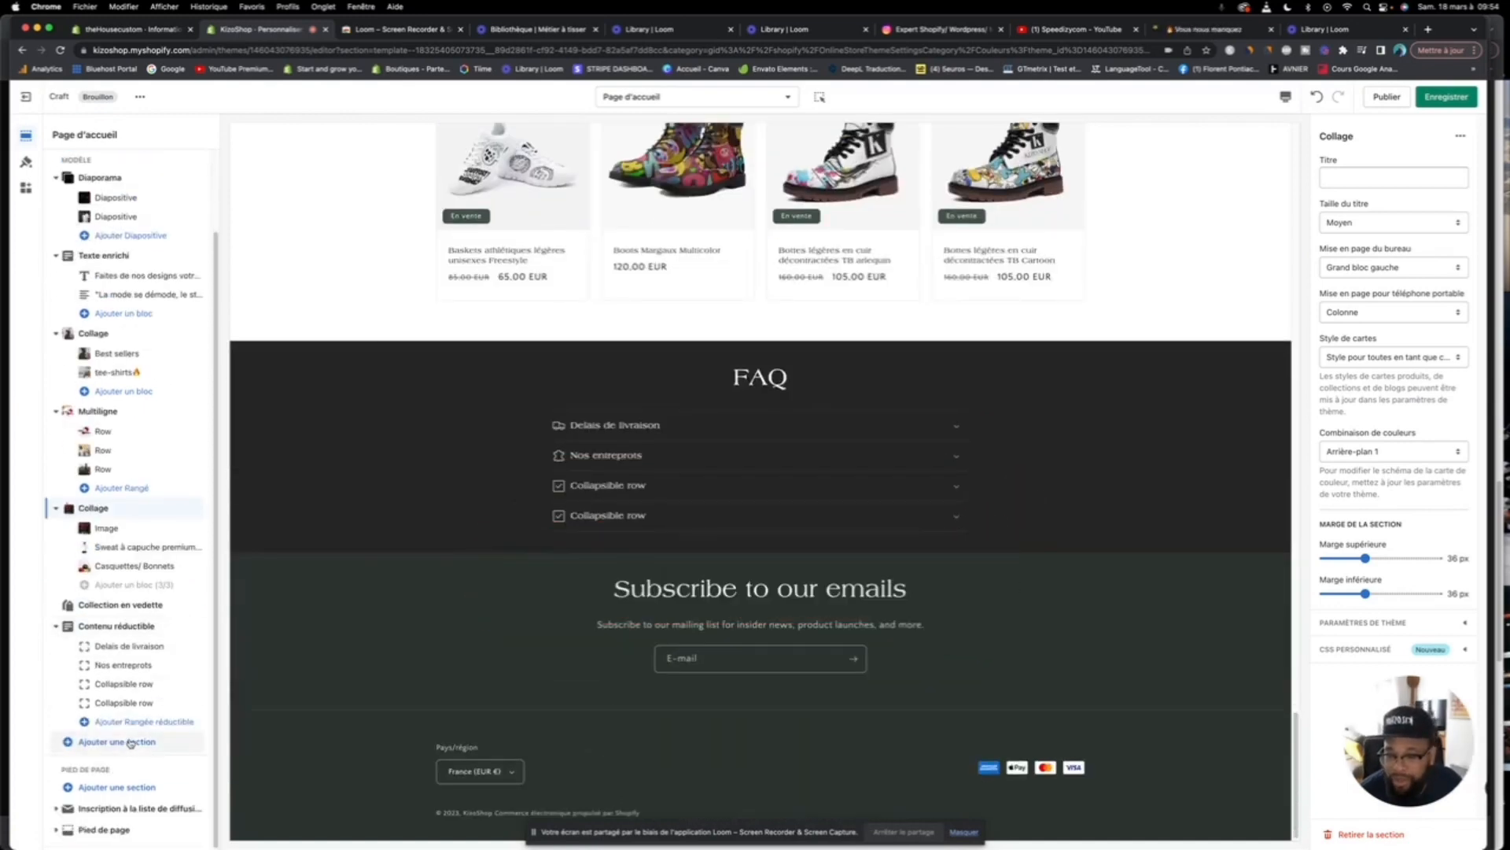
left_click(132, 743)
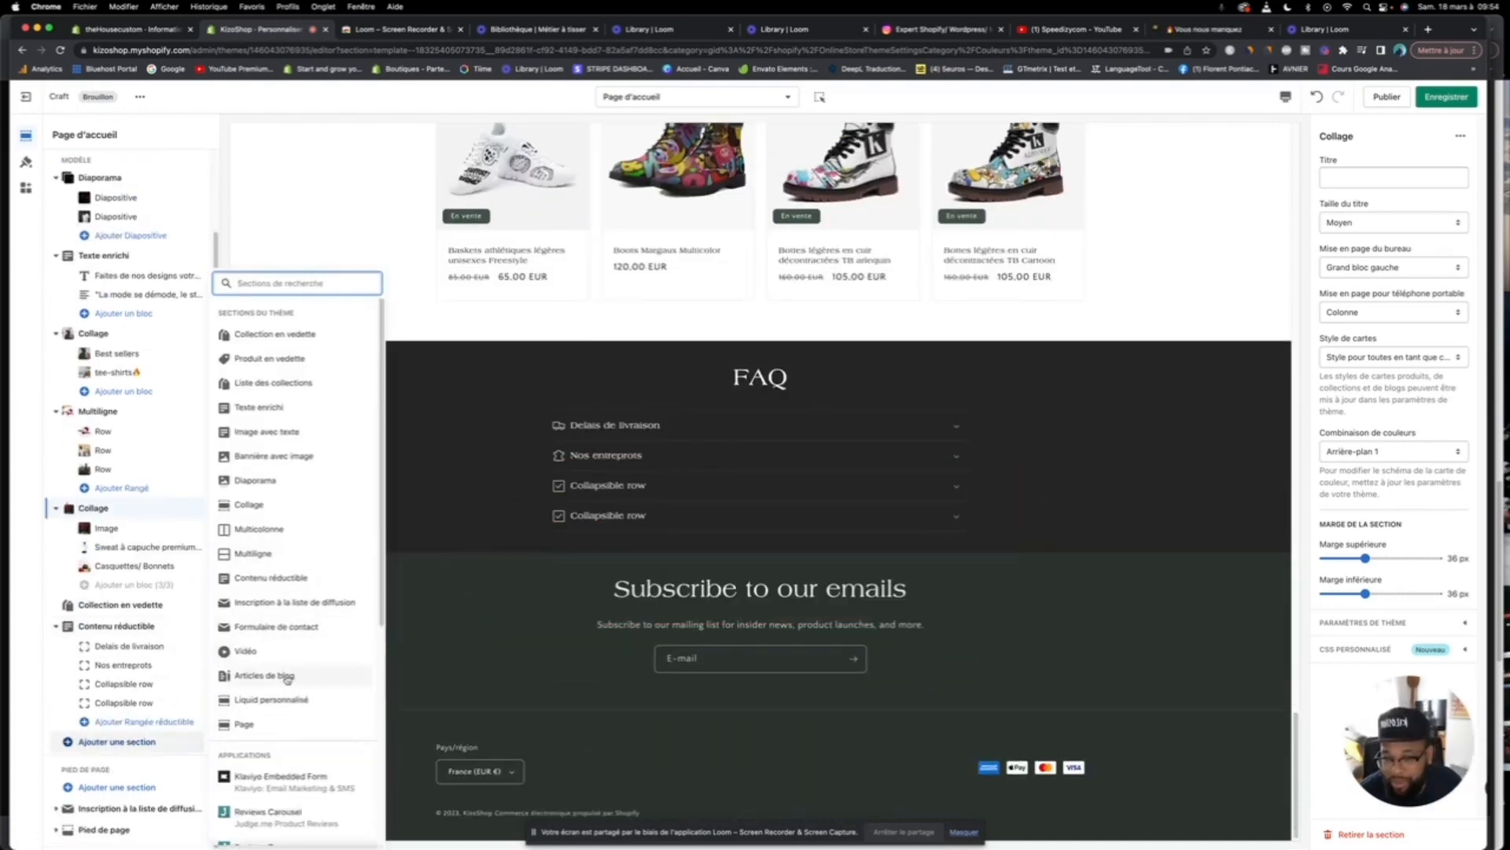
left_click(285, 677)
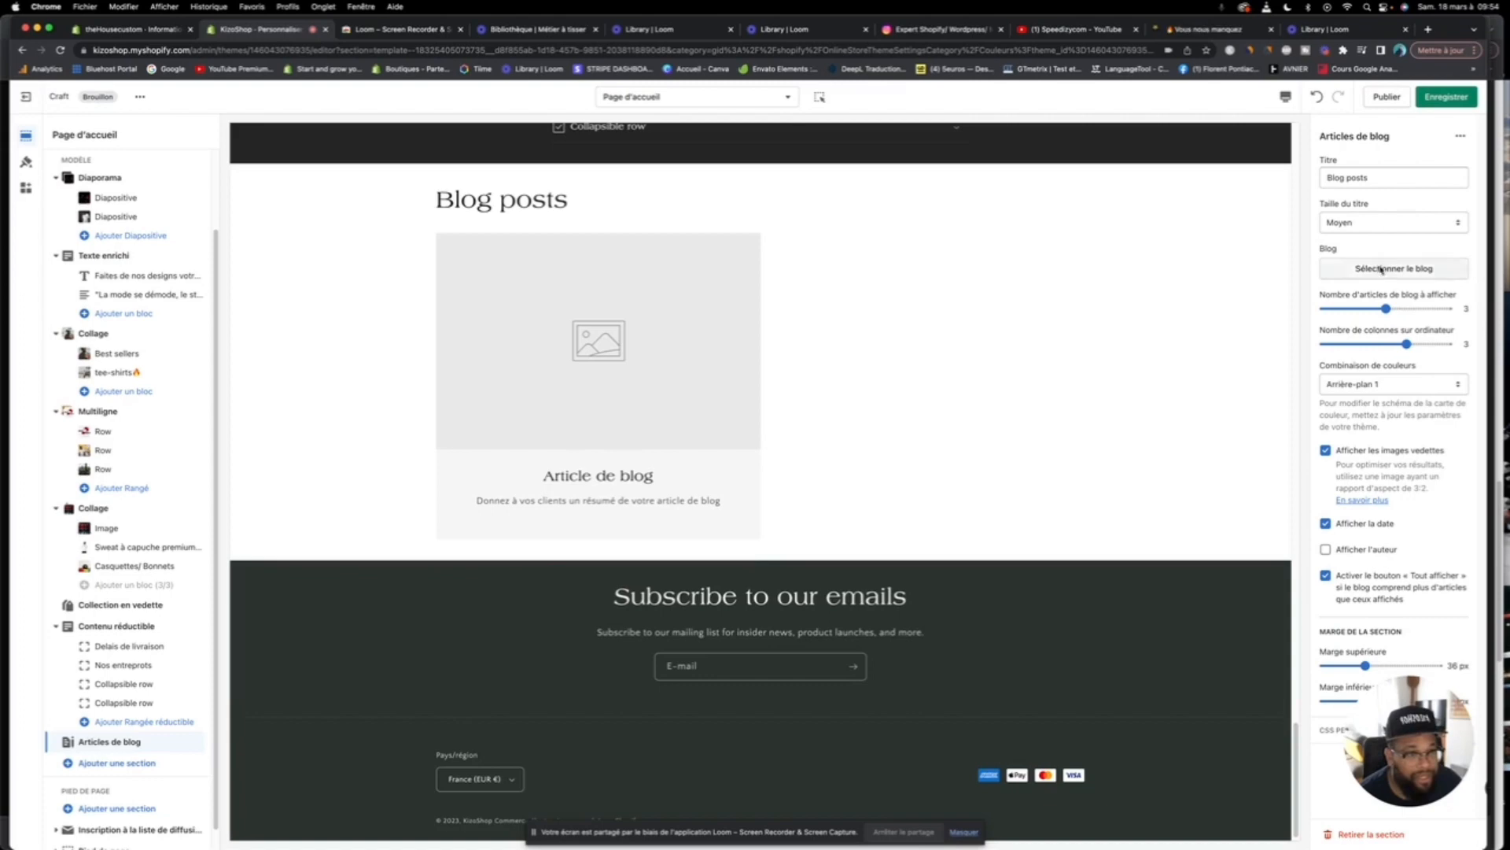
Step: Assign the blog "Nos articles de Blog" to the new Articles de blog section
left_click(1379, 269)
left_click(1376, 233)
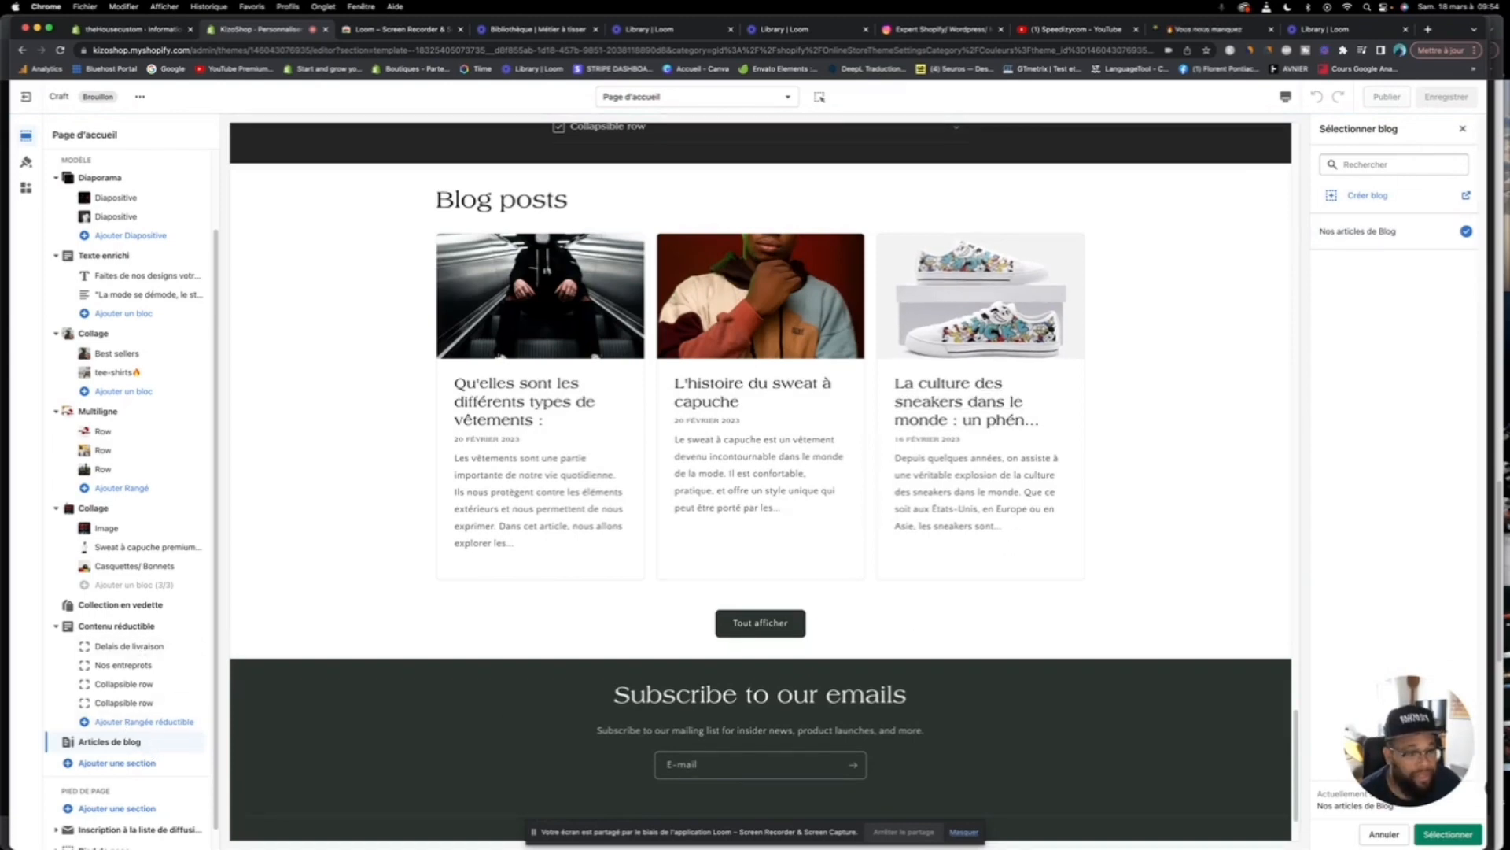
left_click(1468, 835)
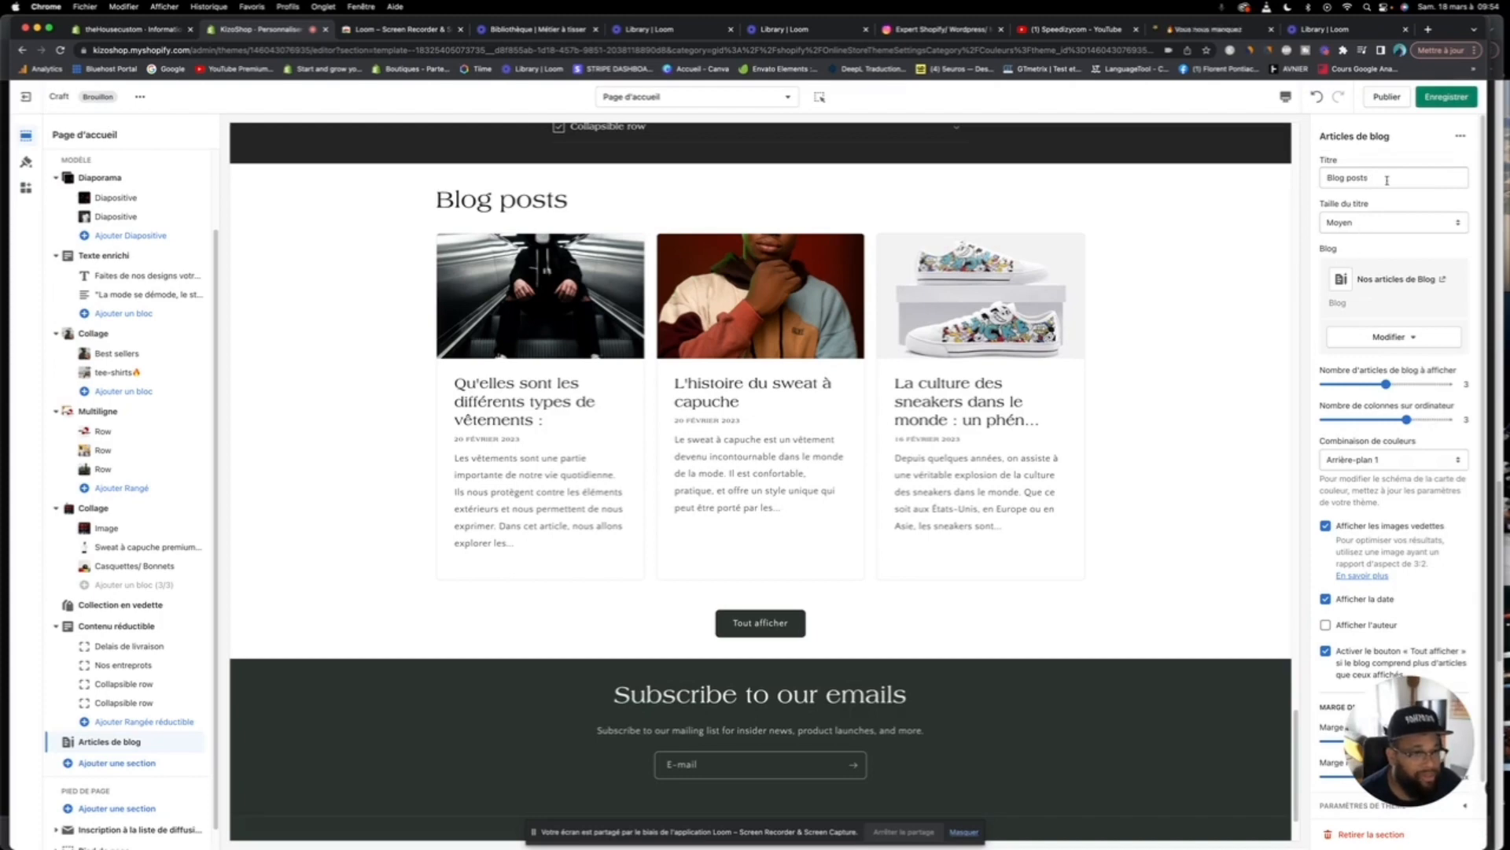
Step: Clear the "Blog posts" title of the Articles de blog section and save the theme changes
left_click_drag(1387, 180, 1305, 179)
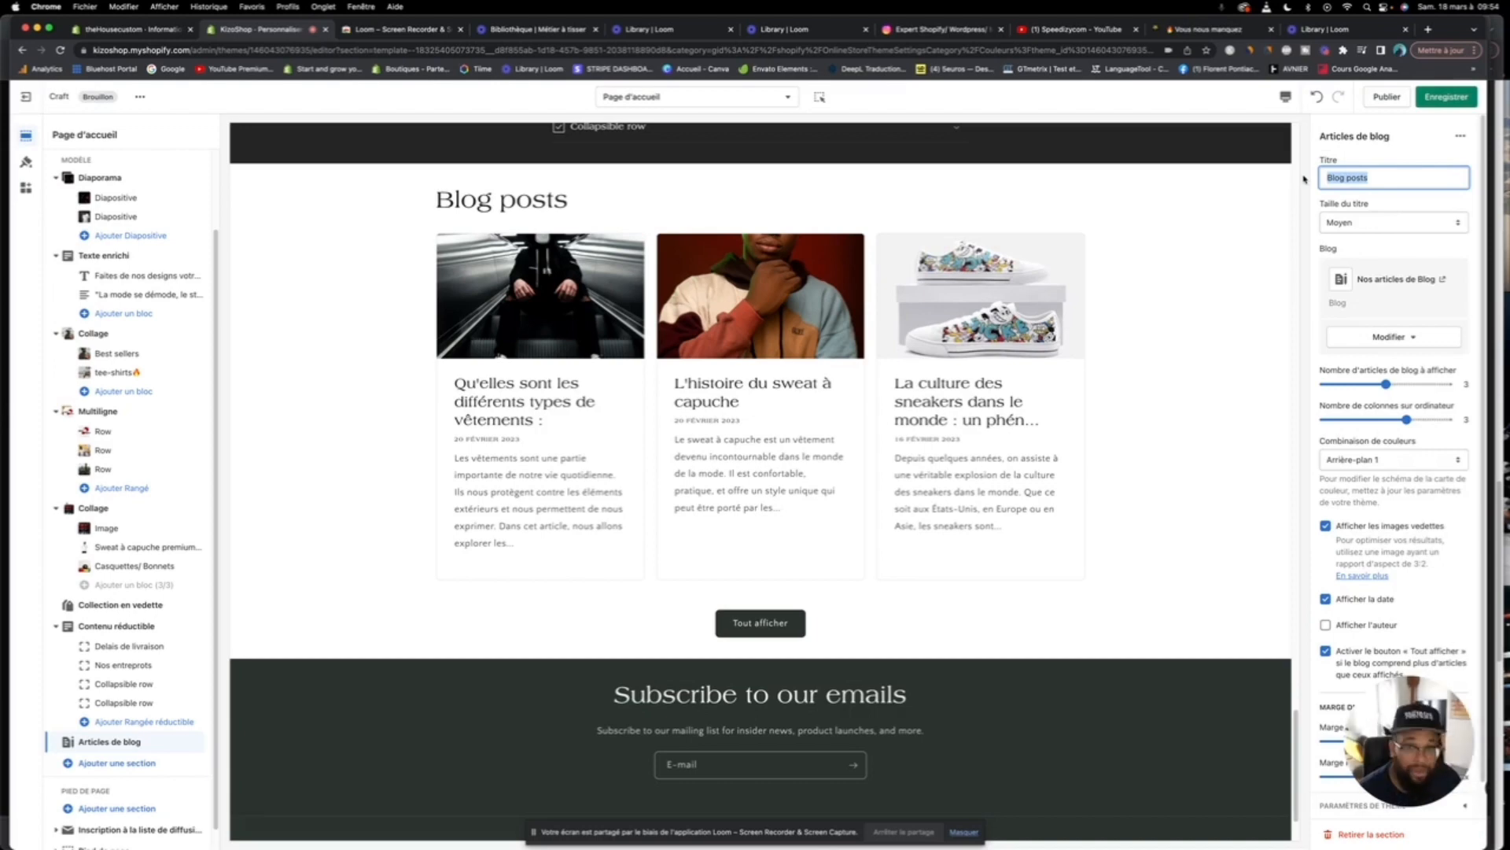
key("BackSpace")
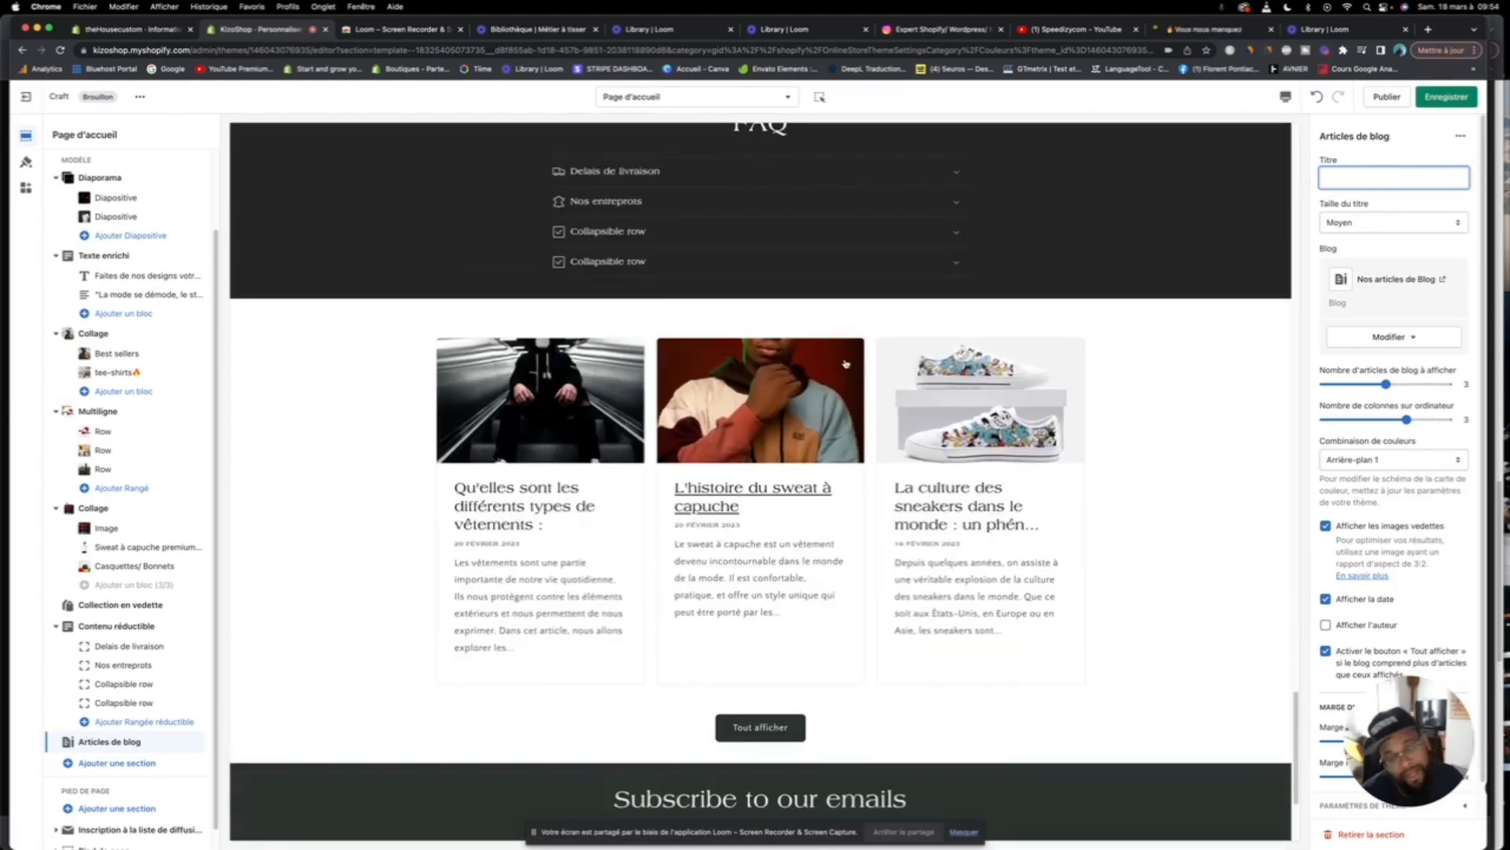
scroll(845, 363, "up", 15)
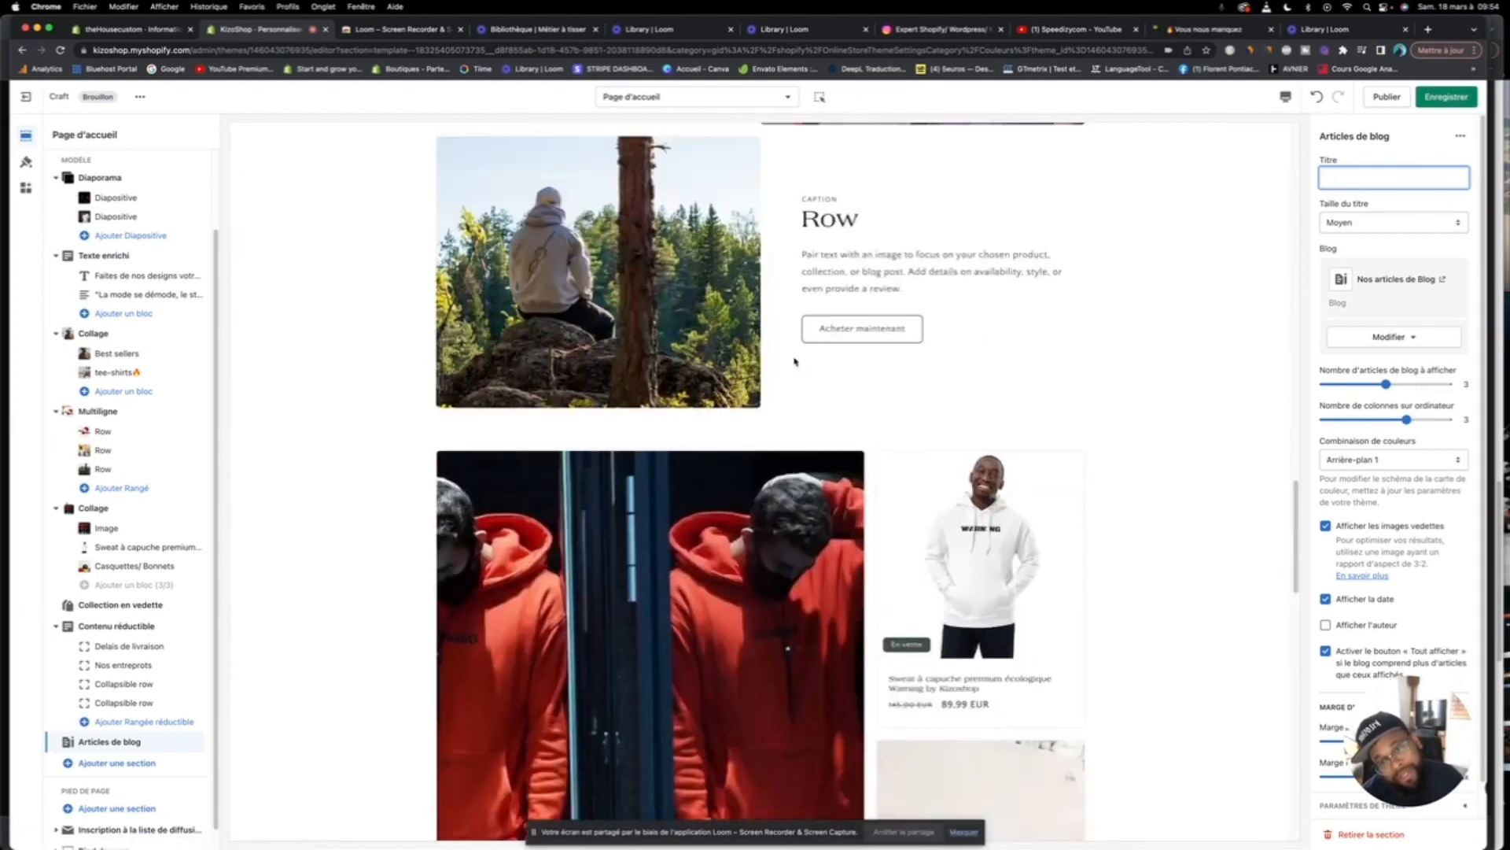
scroll(794, 361, "up", 15)
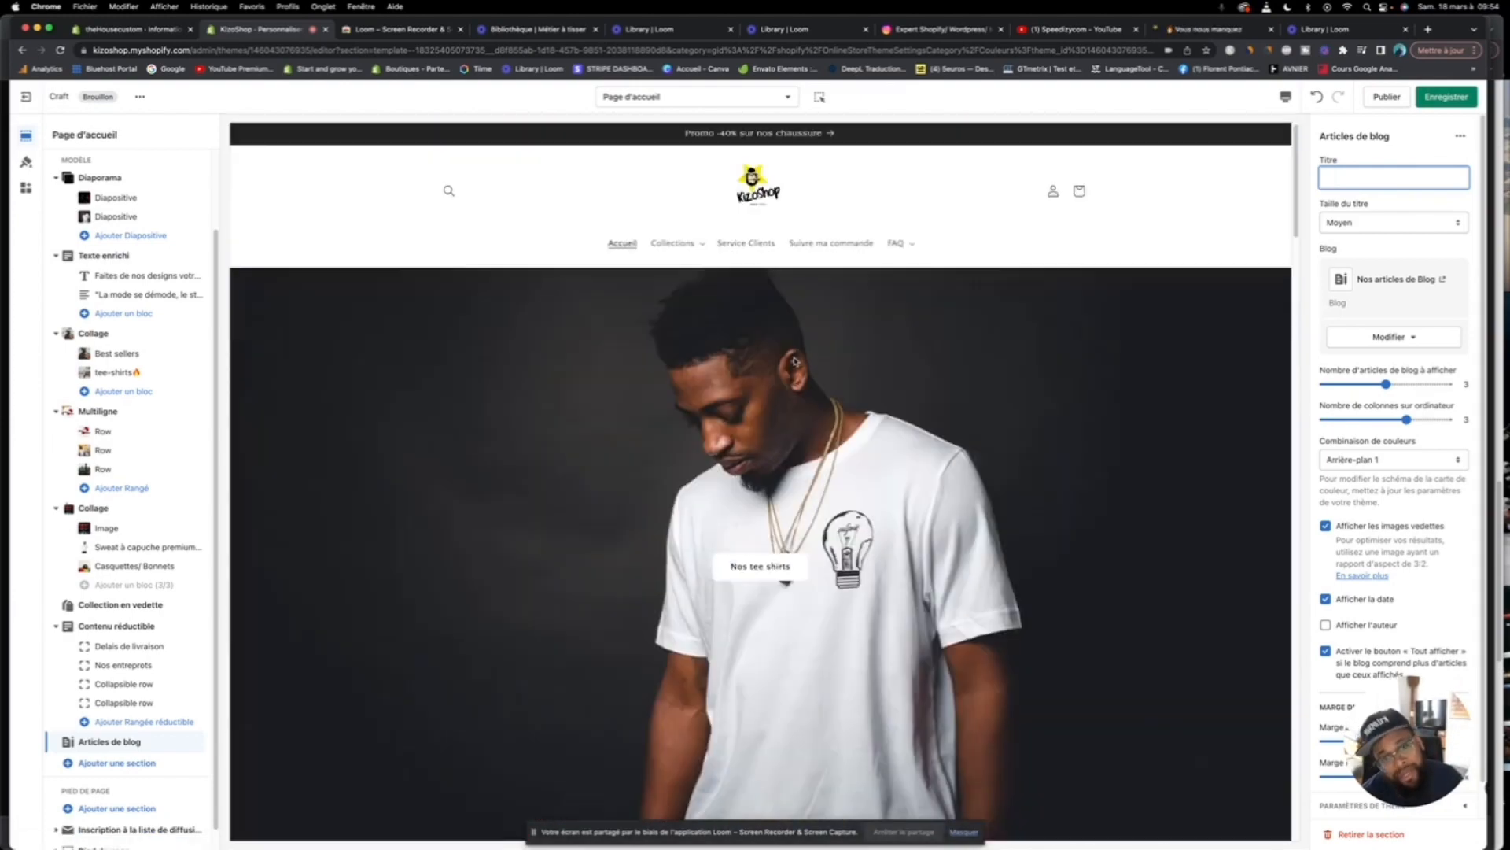
key("super+s")
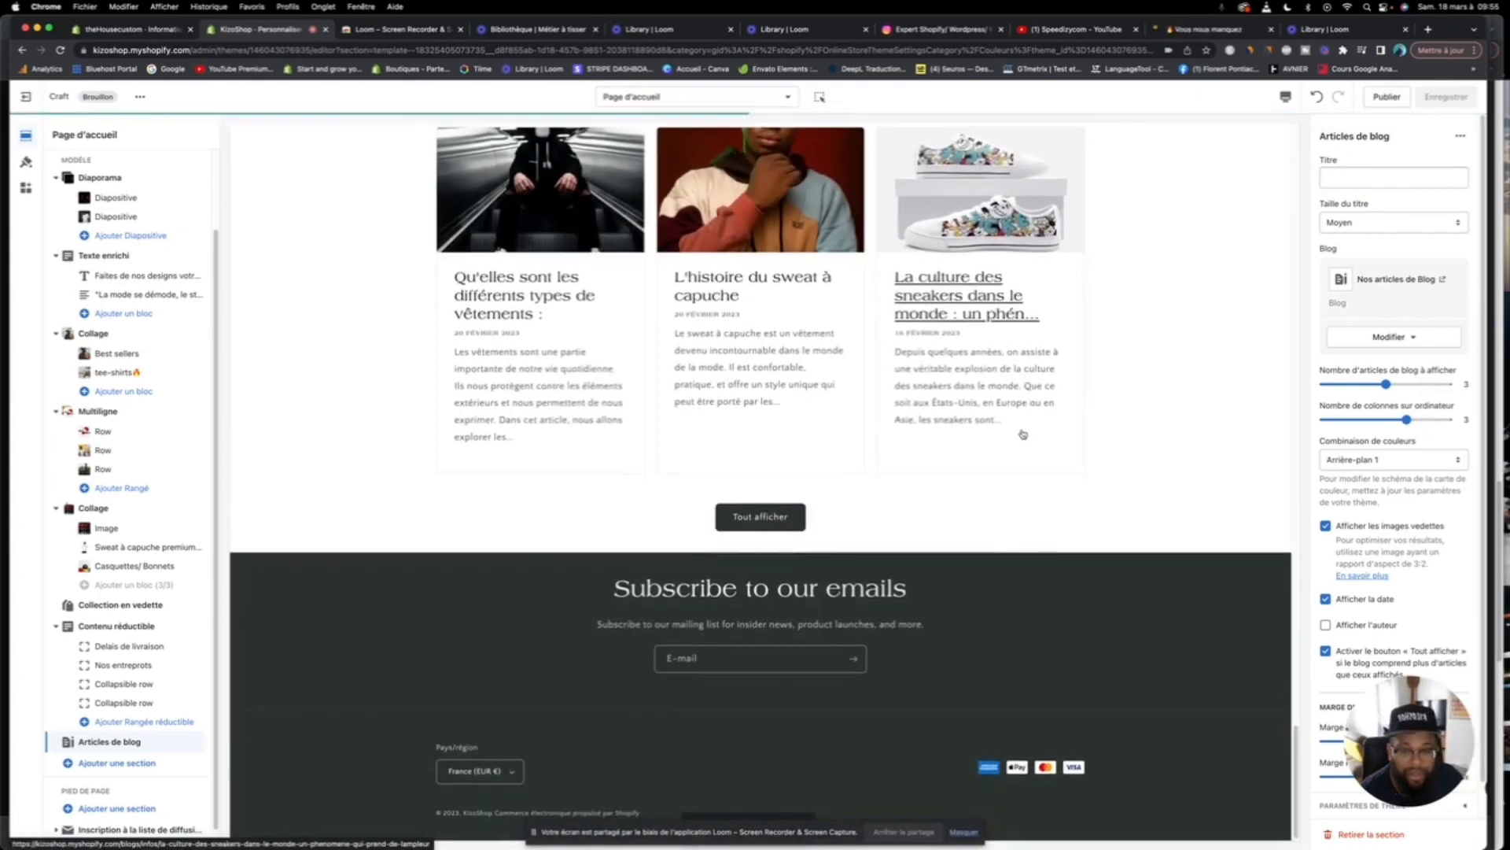
left_click(974, 836)
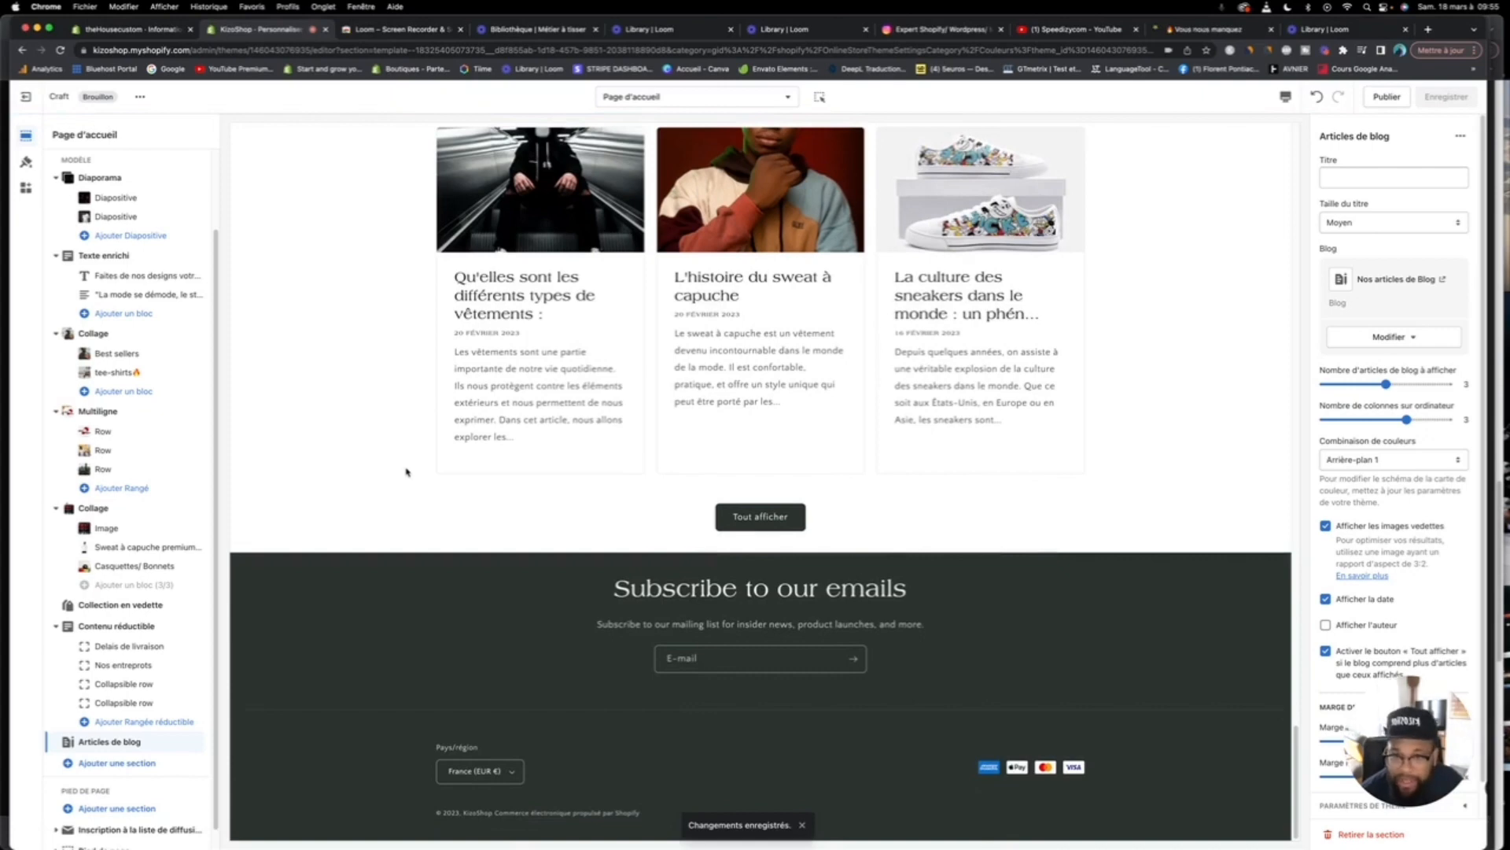
Step: Add a Multicolonne section to the homepage template after the Articles de blog section
scroll(406, 472, "up", 6)
scroll(438, 472, "down", 6)
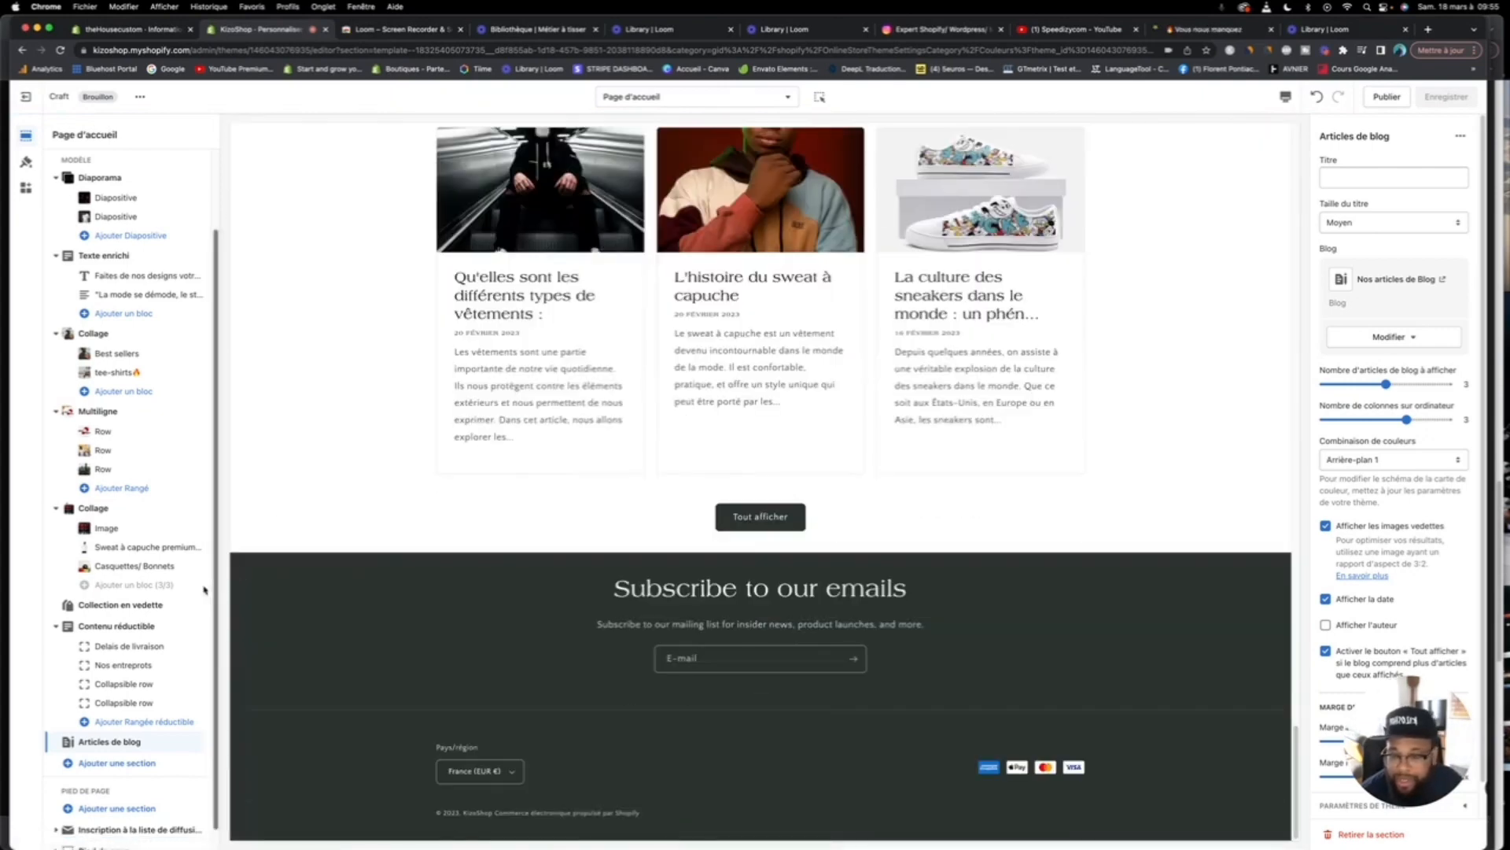
scroll(189, 592, "down", 1)
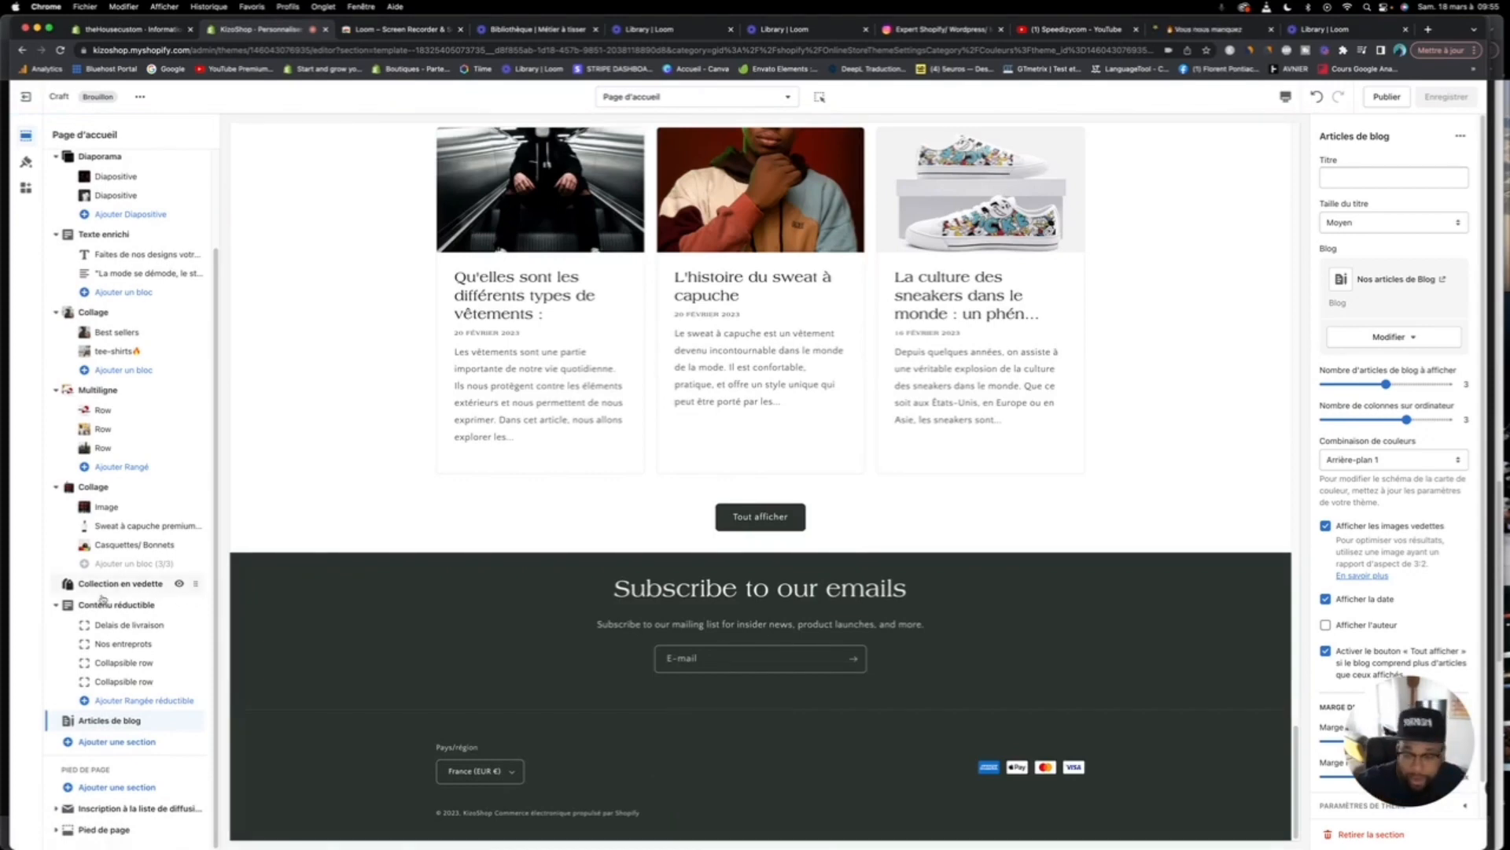
left_click(131, 750)
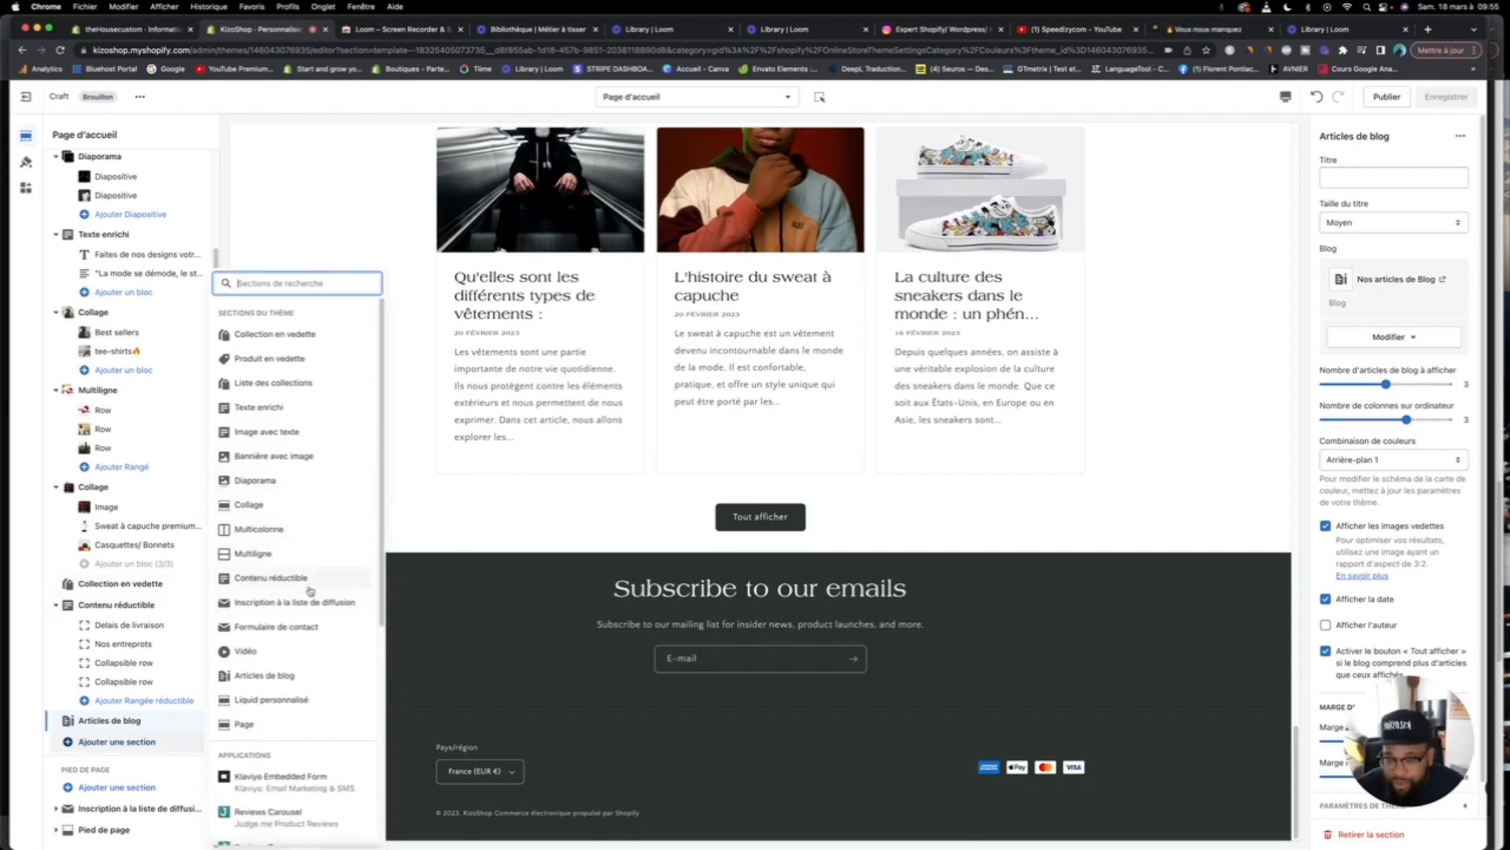
left_click(281, 531)
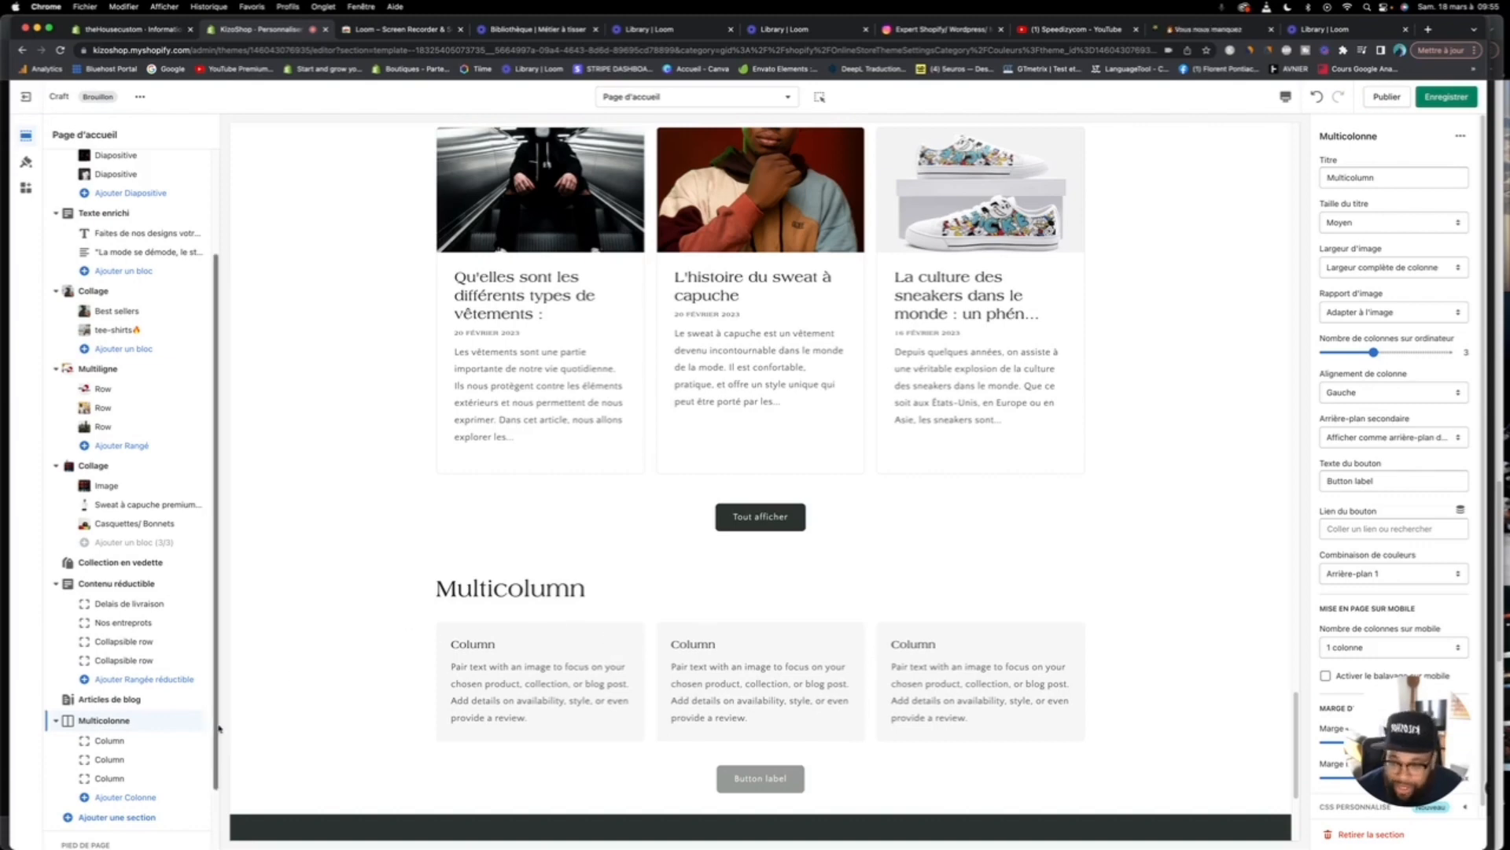
Step: Give the first Multicolonne column the library image pexels-terricks-noah-3210714 of the person in a yellow hoodie
left_click(111, 743)
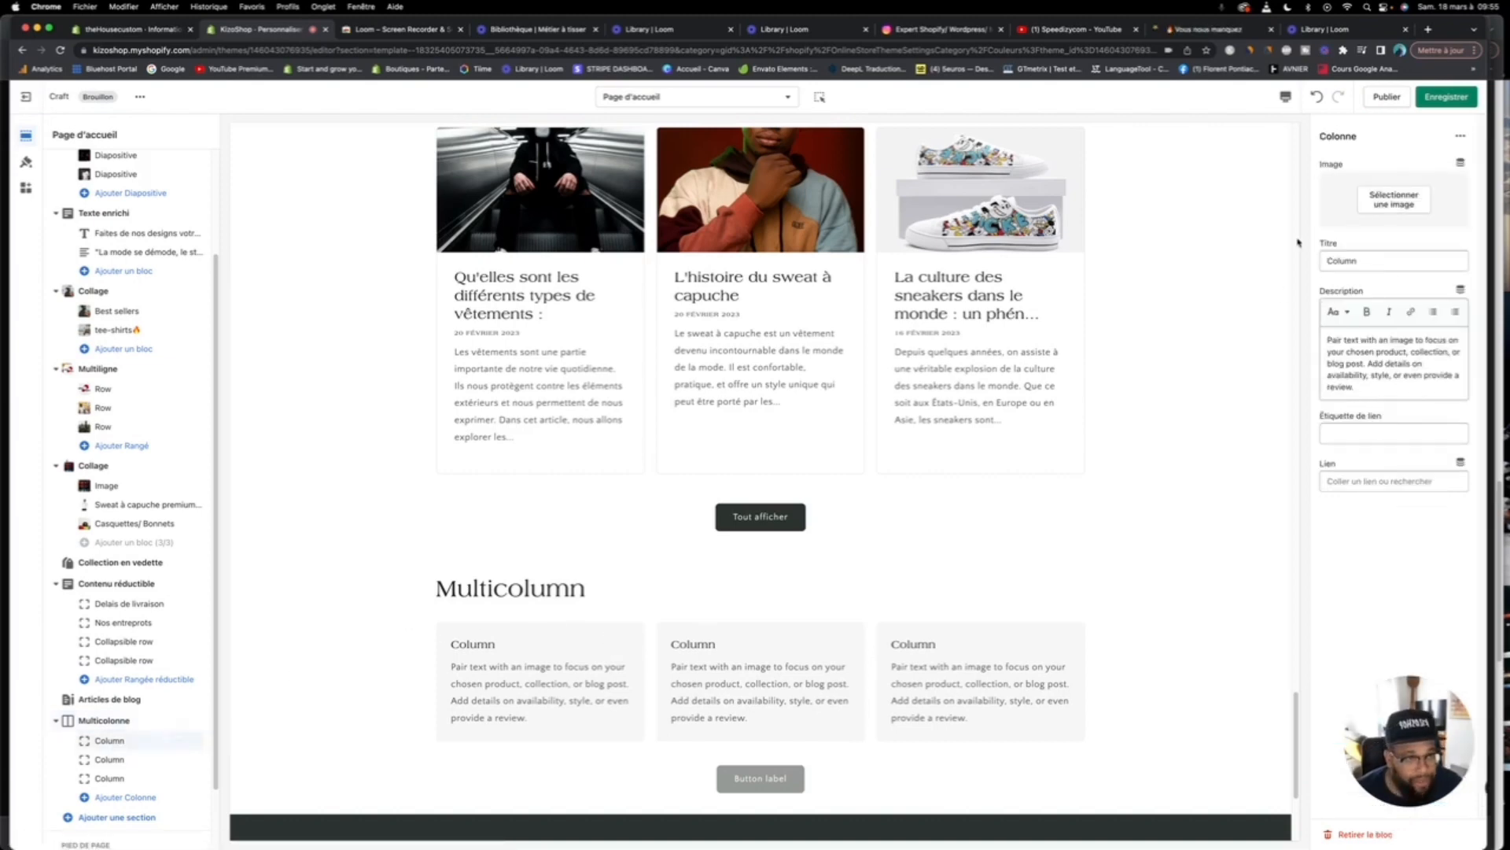
left_click(1394, 199)
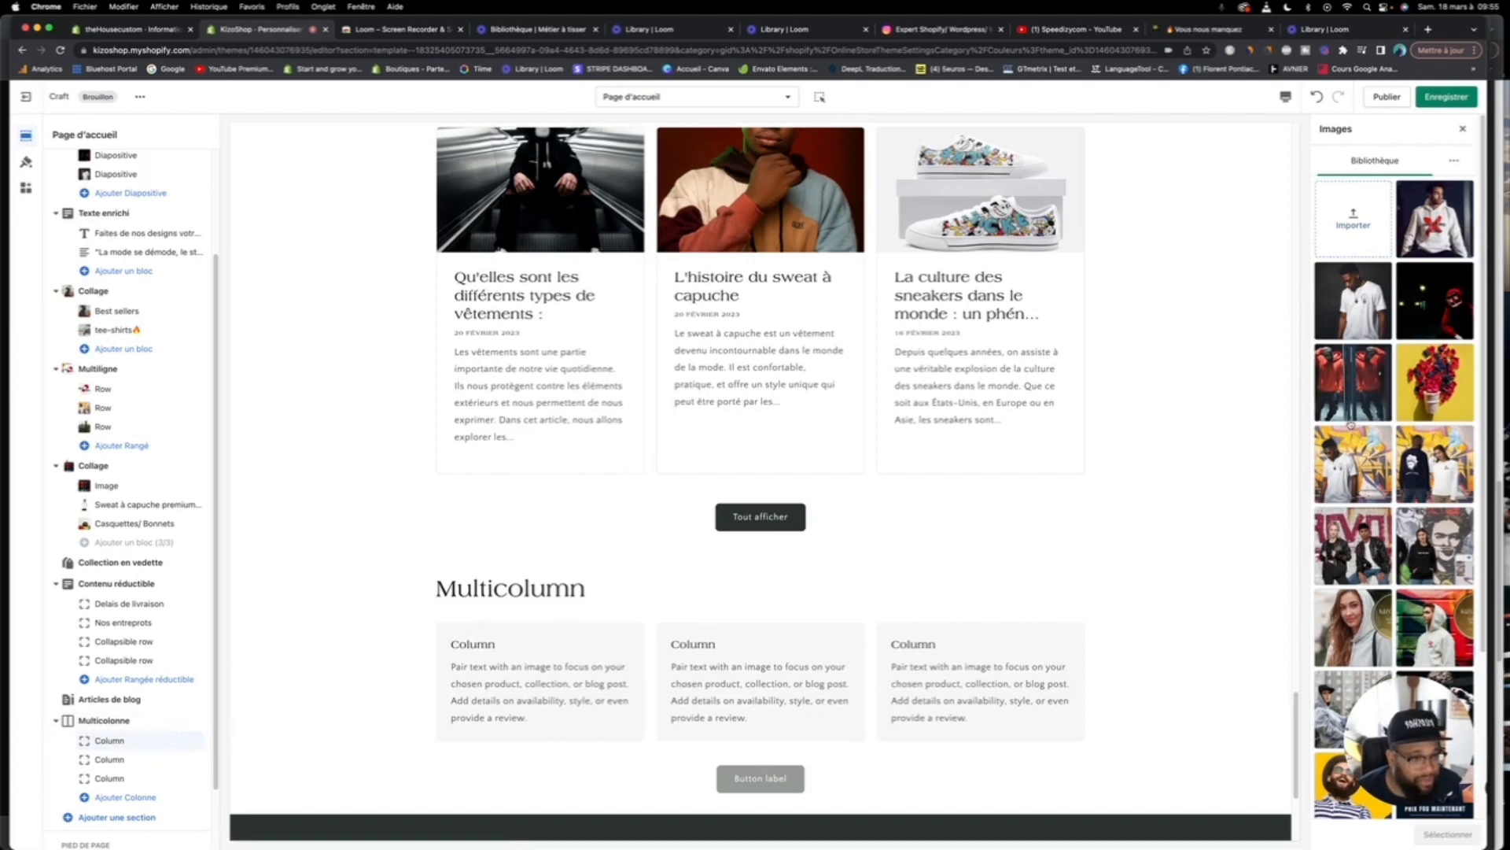
scroll(1350, 424, "down", 3)
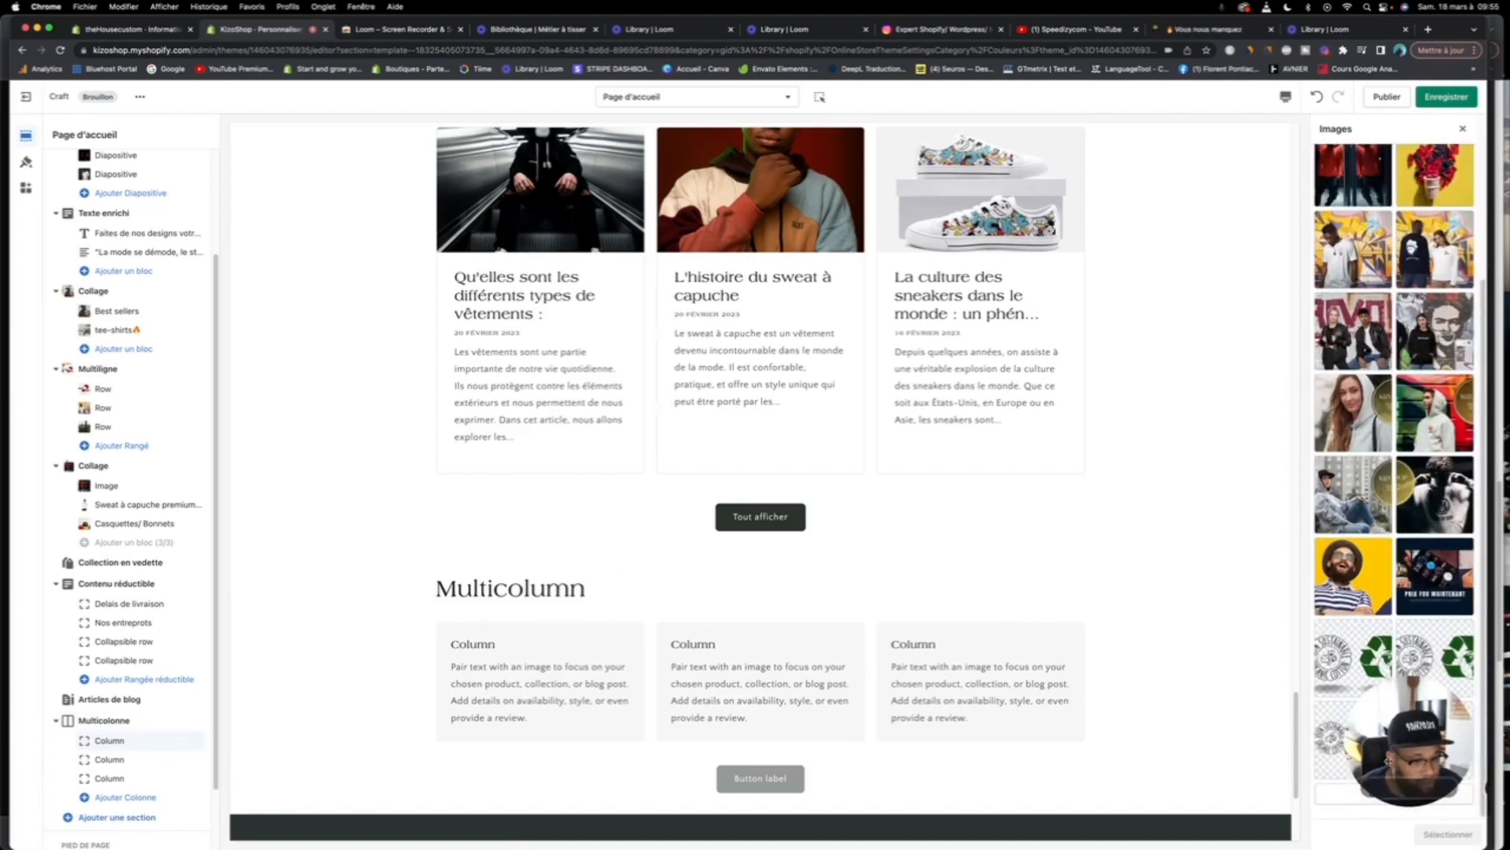
left_click_drag(1415, 678, 1424, 529)
left_click(1422, 790)
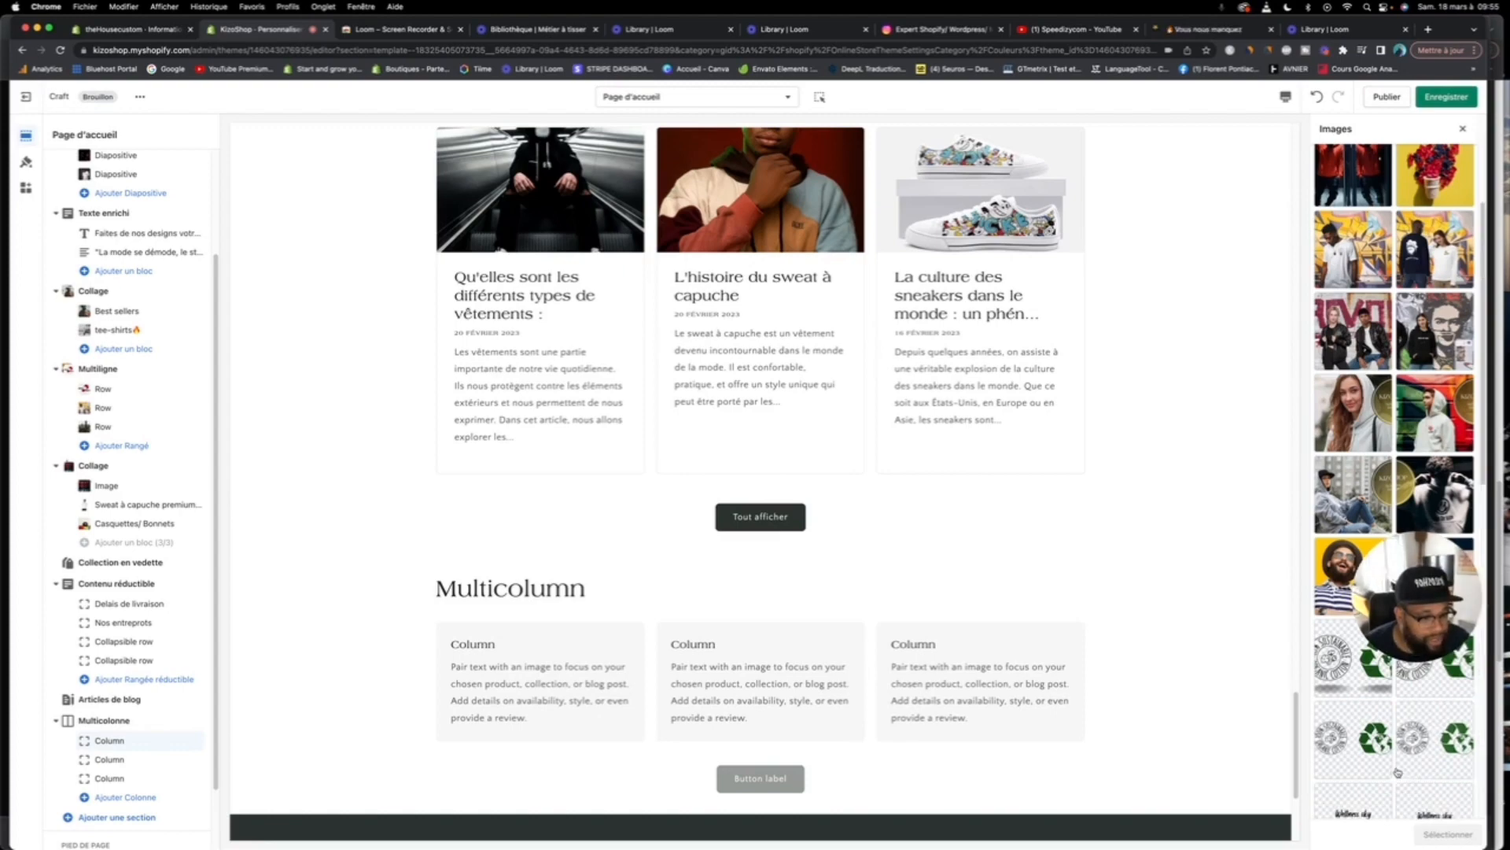
scroll(1397, 769, "down", 5)
scroll(1392, 771, "down", 5)
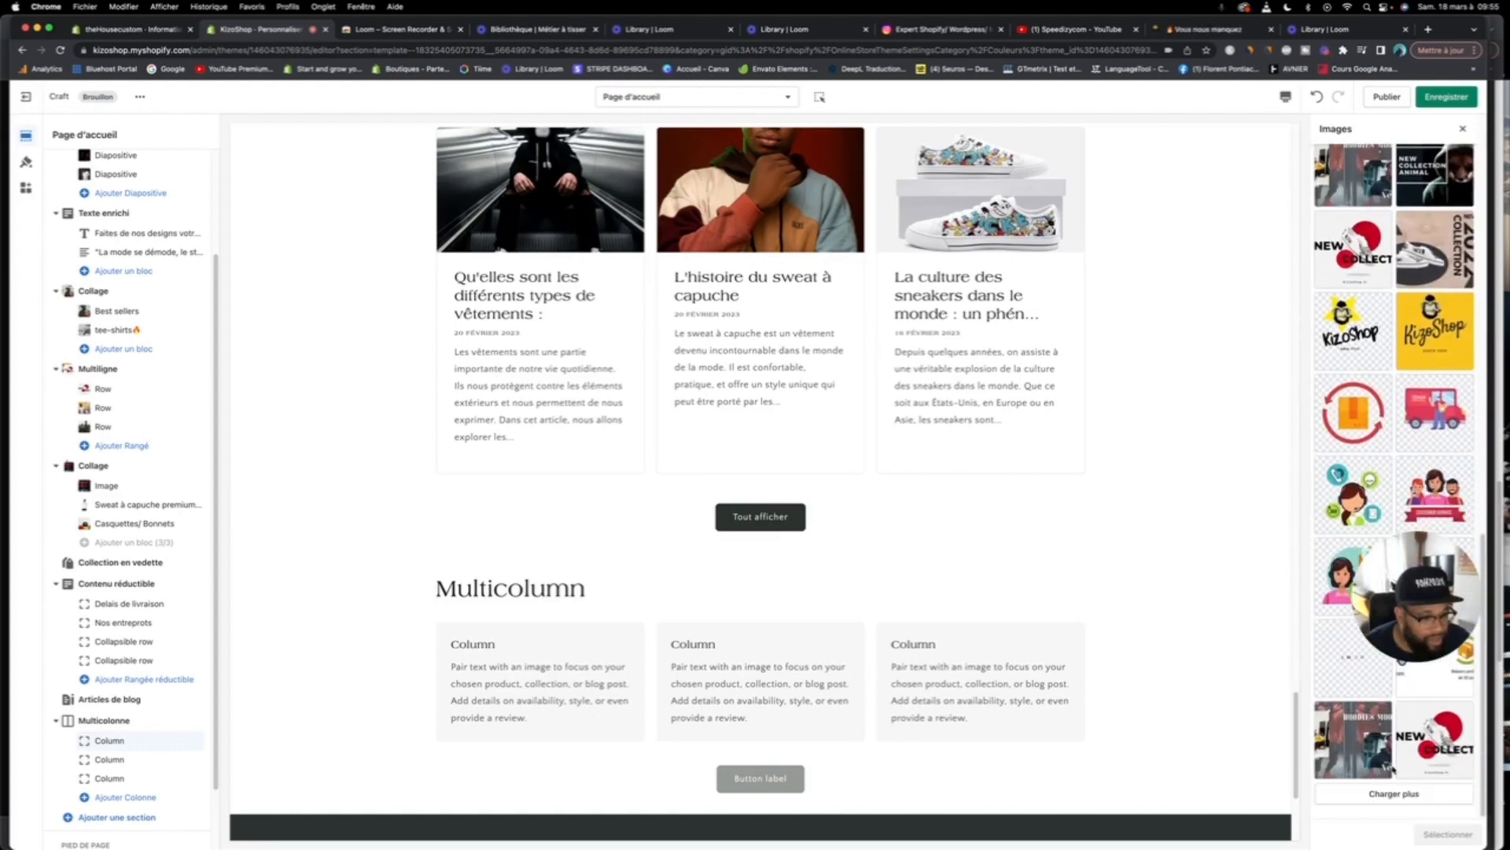
left_click(1369, 790)
scroll(1368, 756, "down", 6)
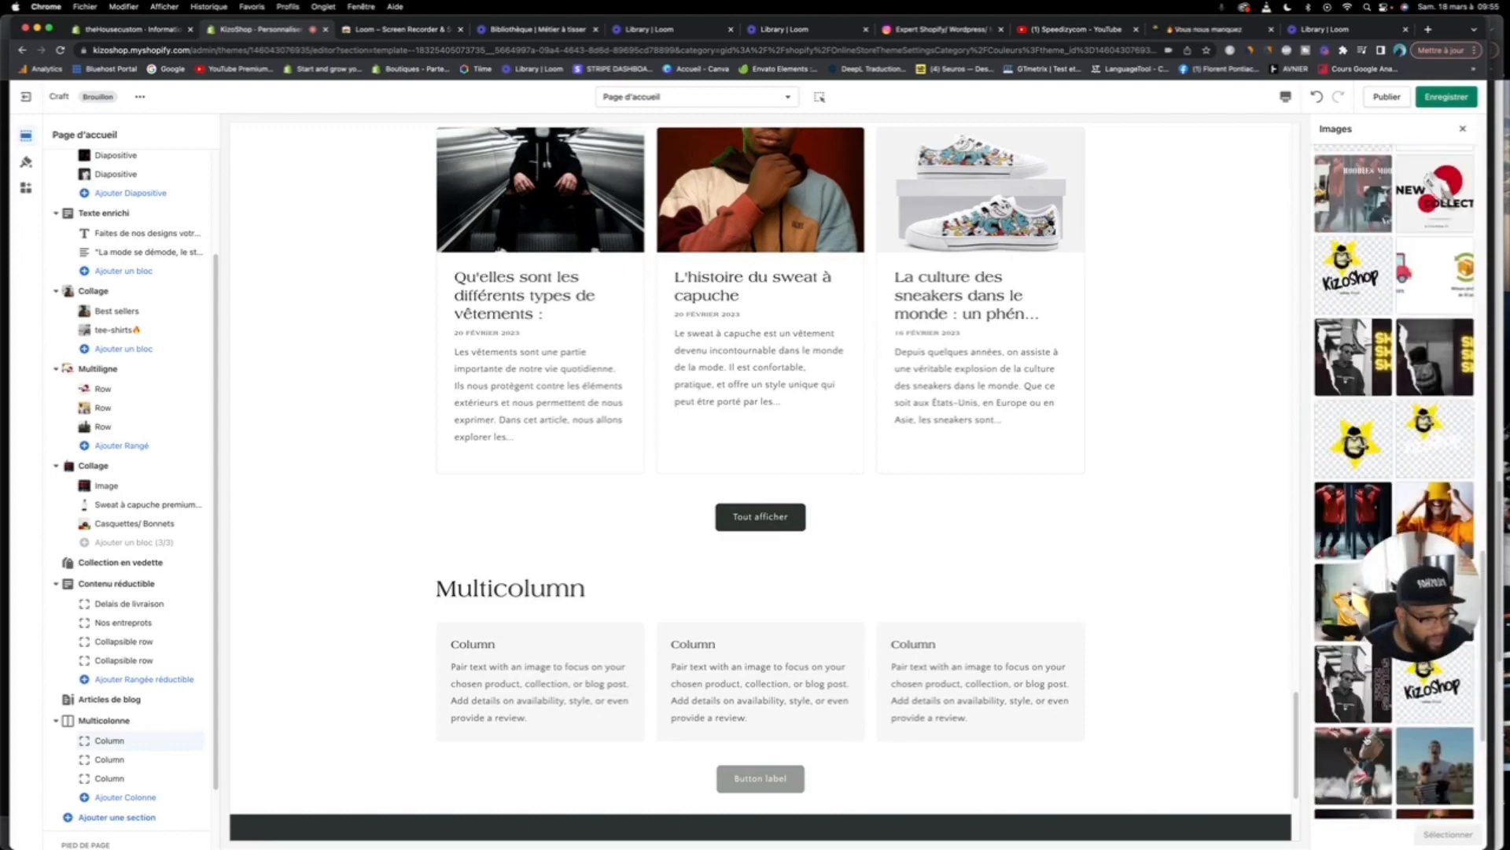
scroll(1368, 739, "down", 3)
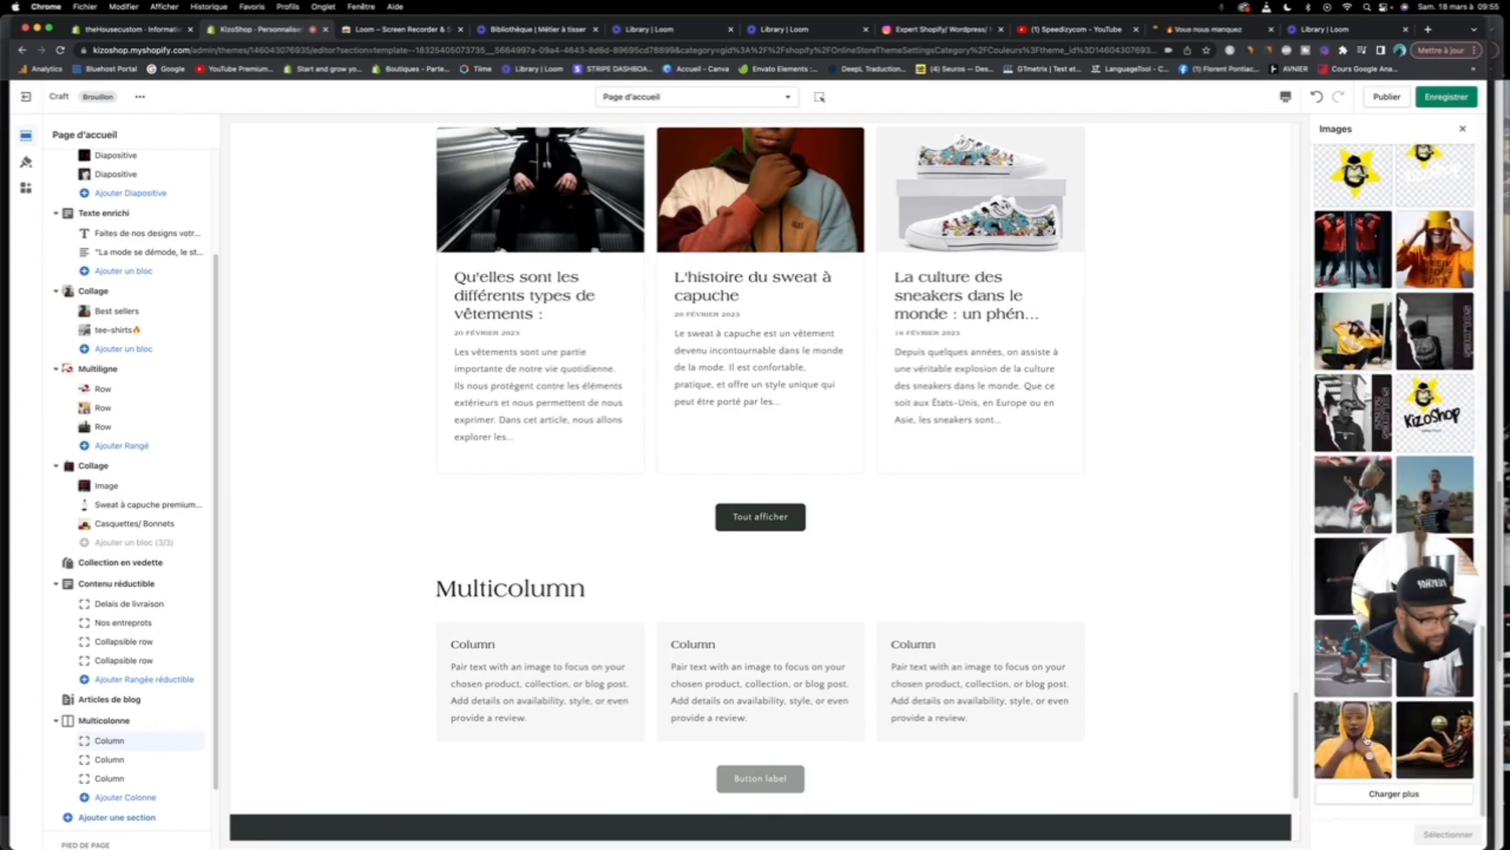
left_click(1356, 739)
left_click(1448, 833)
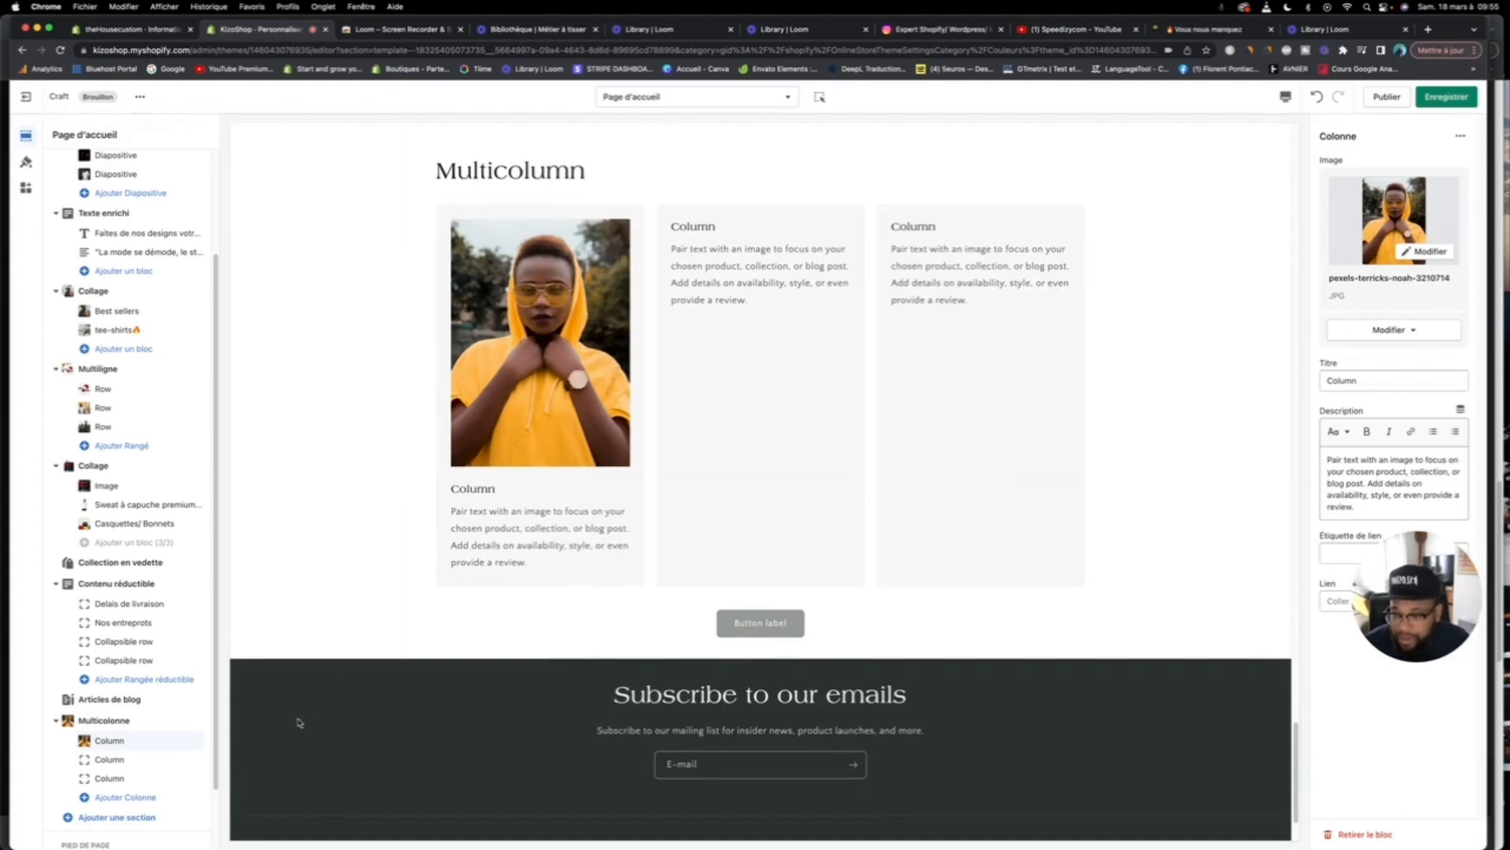
Step: Give the second Multicolonne column the library image of the man in a black Palace tracksuit against a colourful wall
left_click(163, 762)
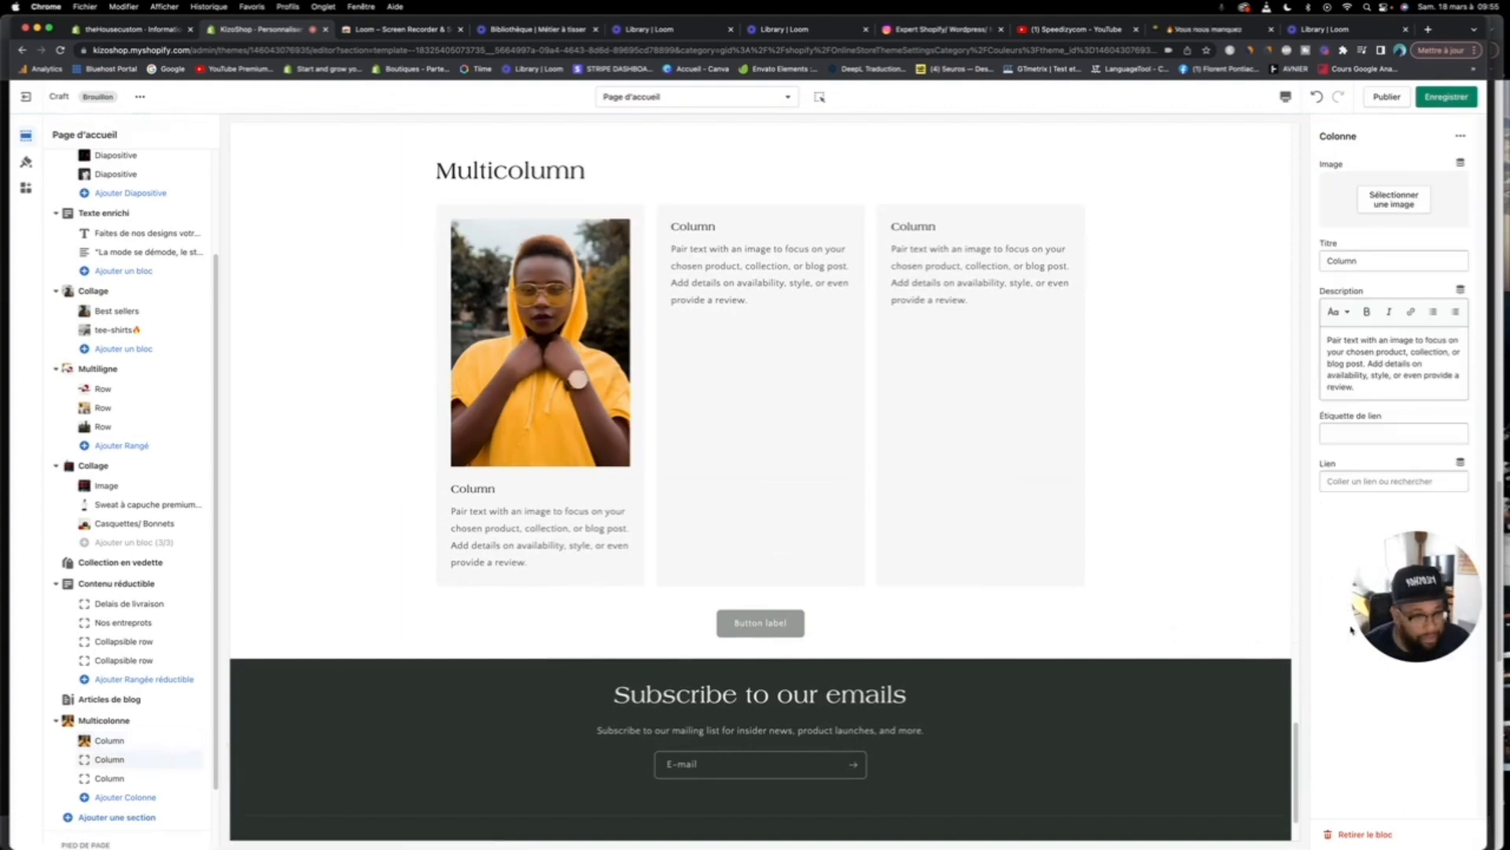
left_click(1410, 193)
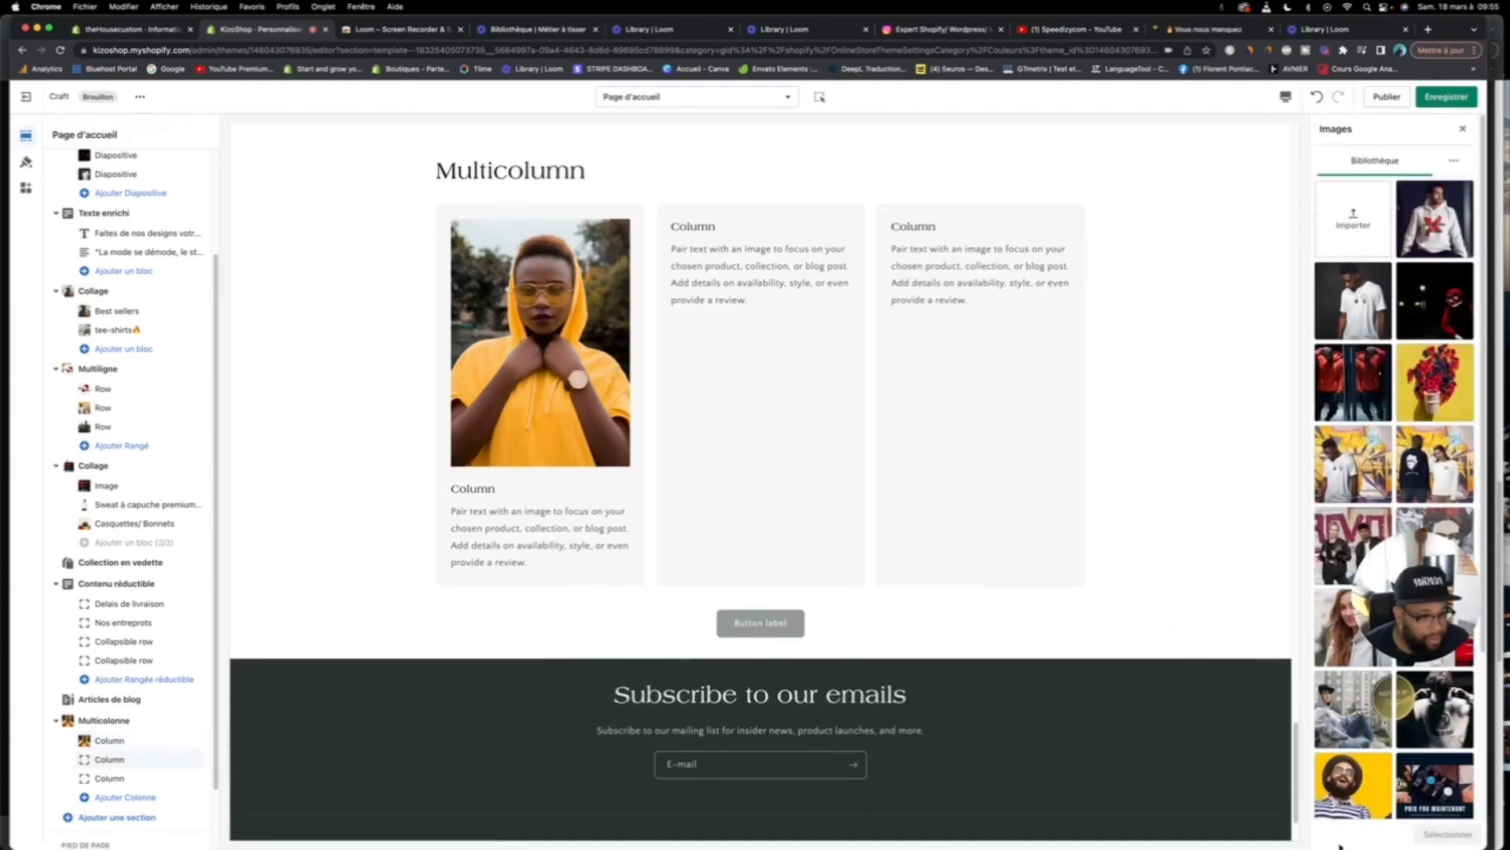
scroll(1393, 472, "down", 5)
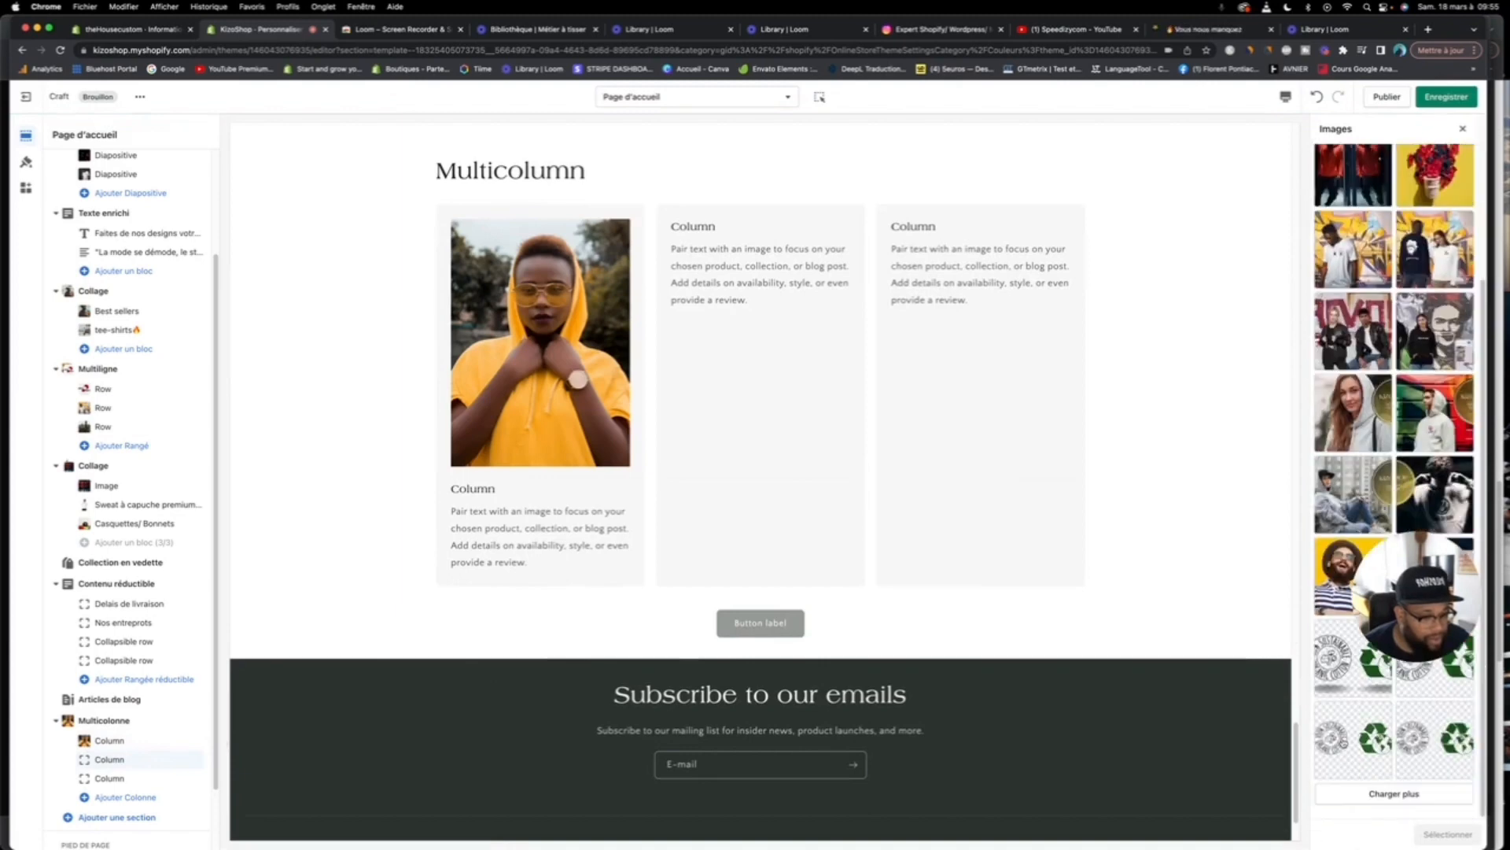
left_click(1369, 794)
scroll(1369, 801, "down", 5)
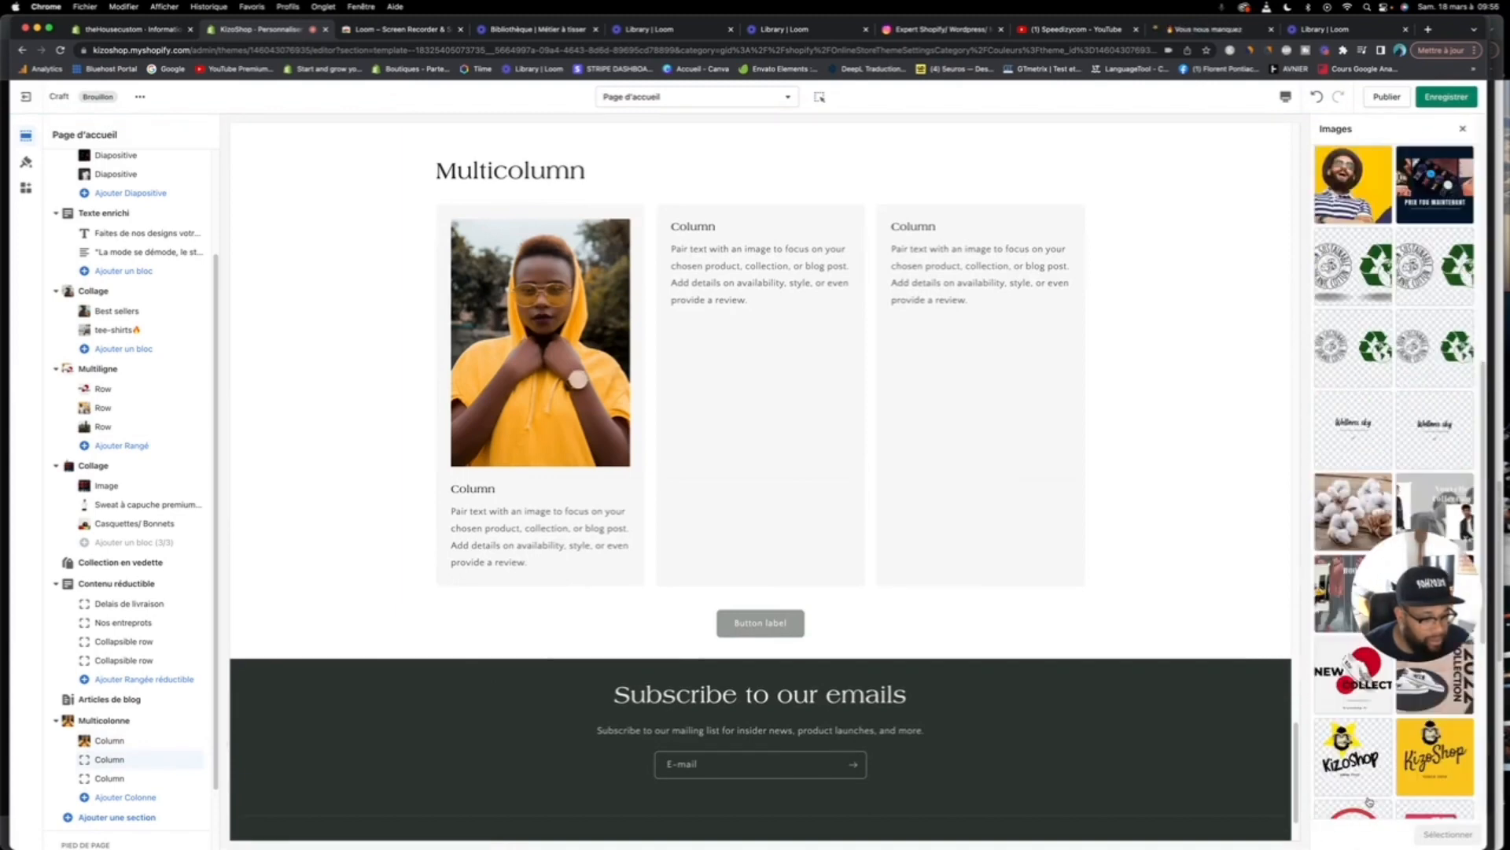
scroll(1368, 801, "down", 5)
left_click(1370, 795)
scroll(1370, 800, "down", 10)
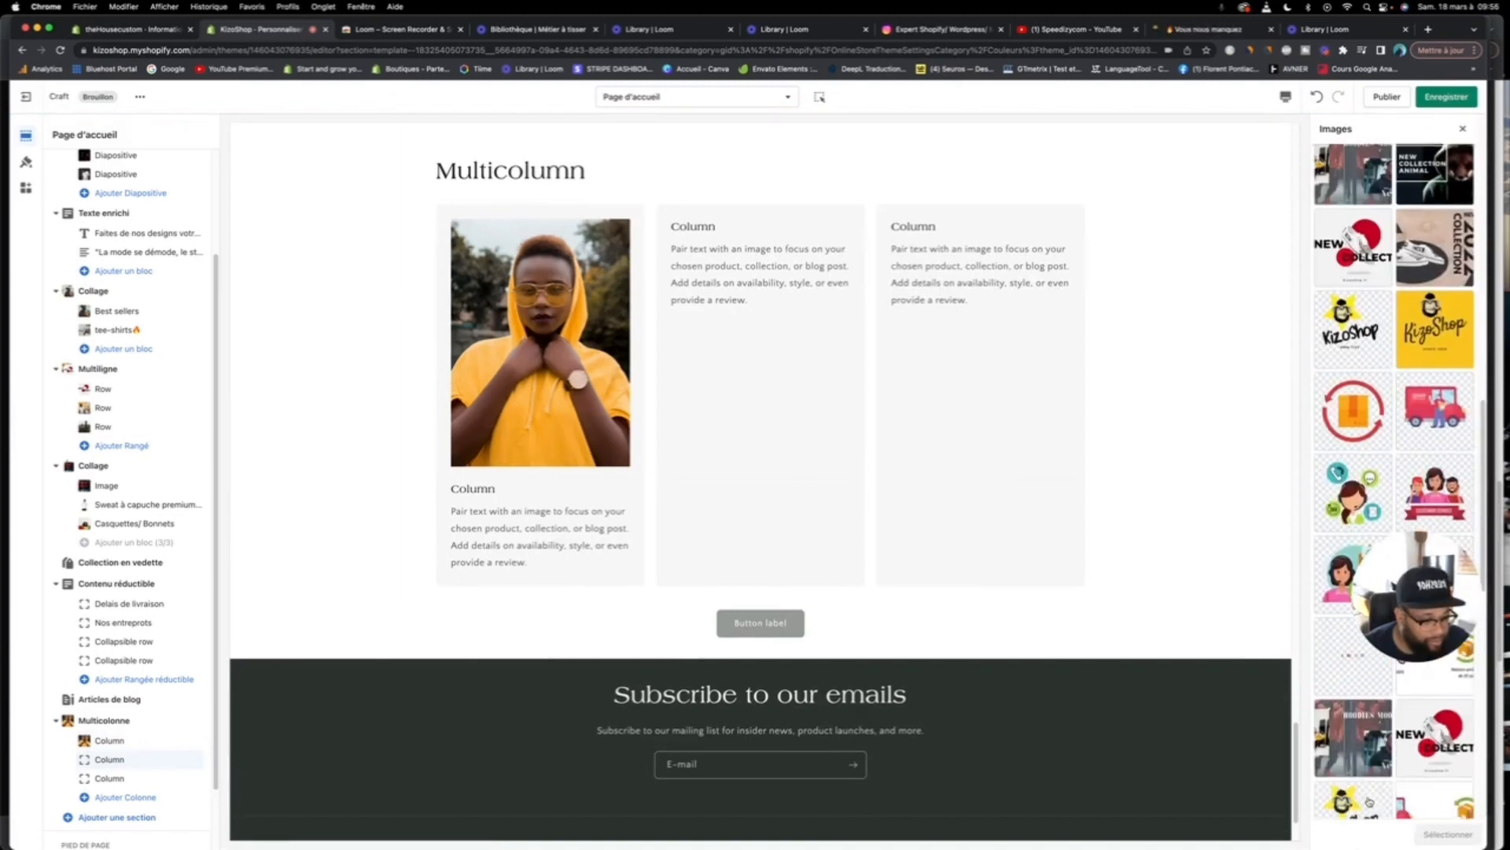
scroll(1370, 801, "down", 2)
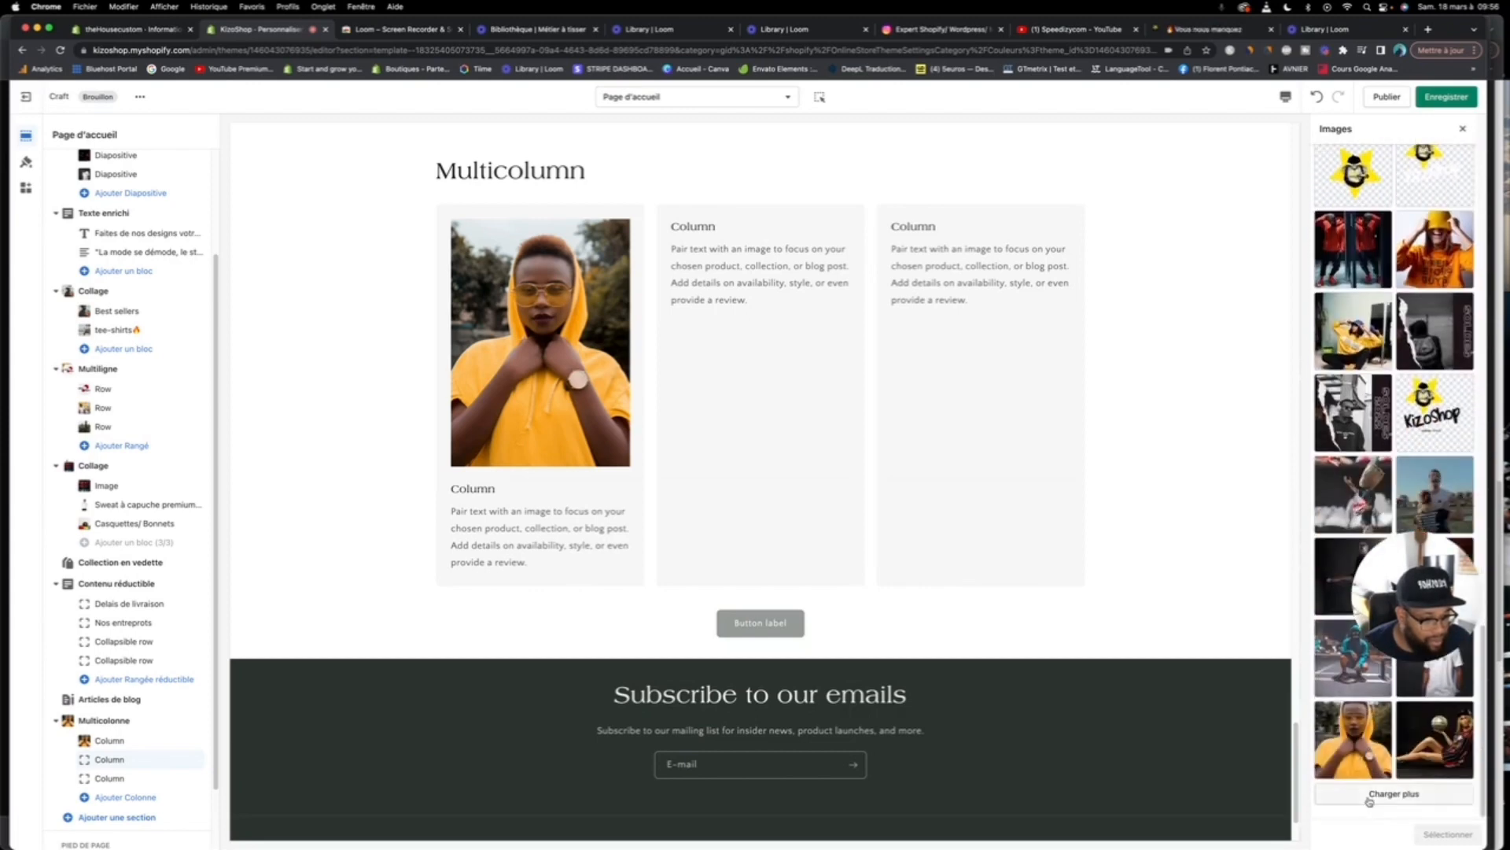
left_click(1370, 795)
scroll(1370, 801, "down", 10)
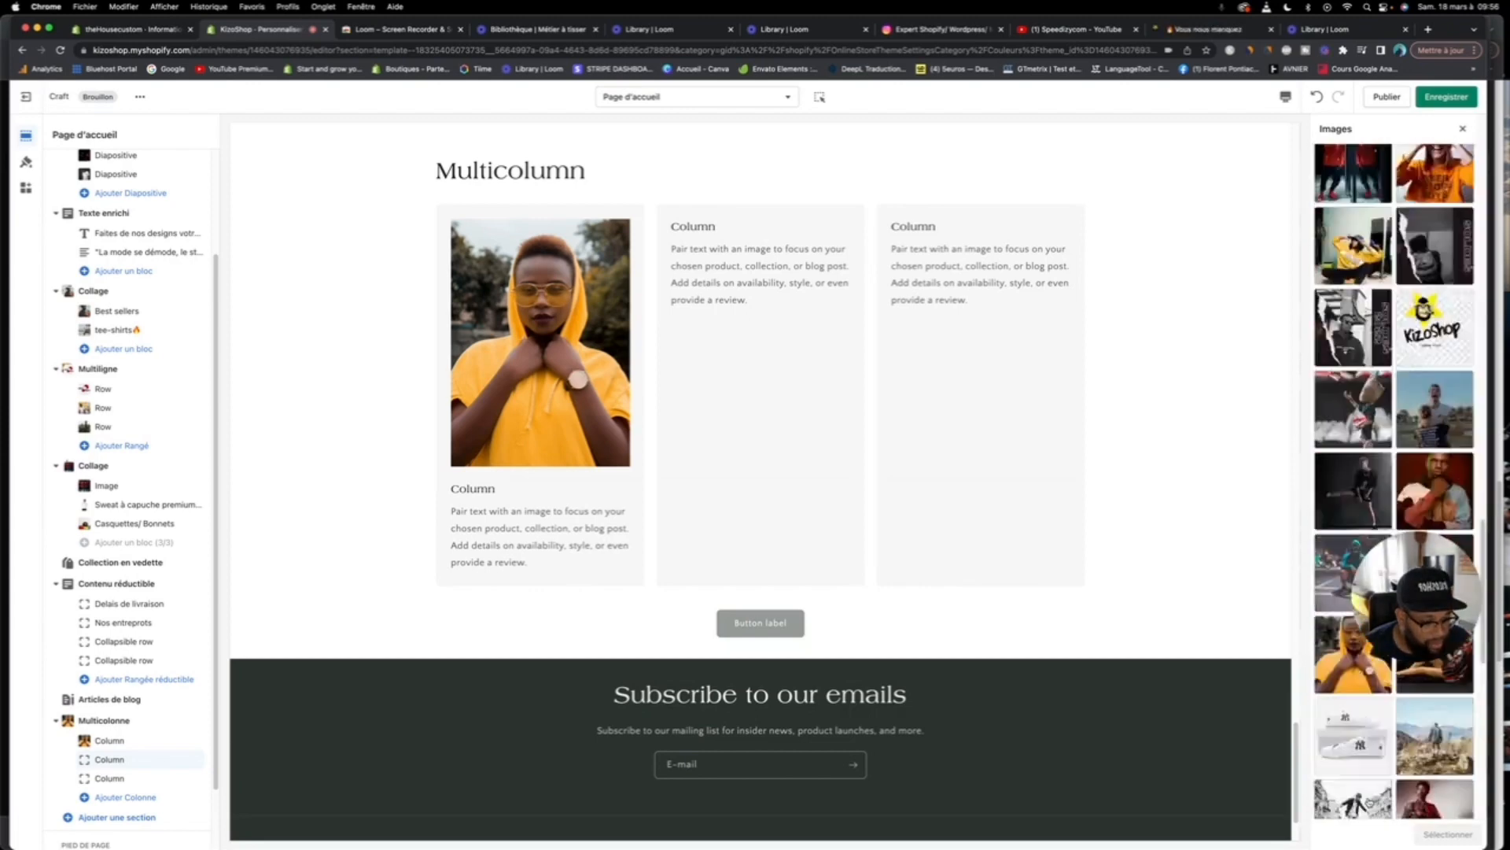
scroll(1370, 801, "down", 3)
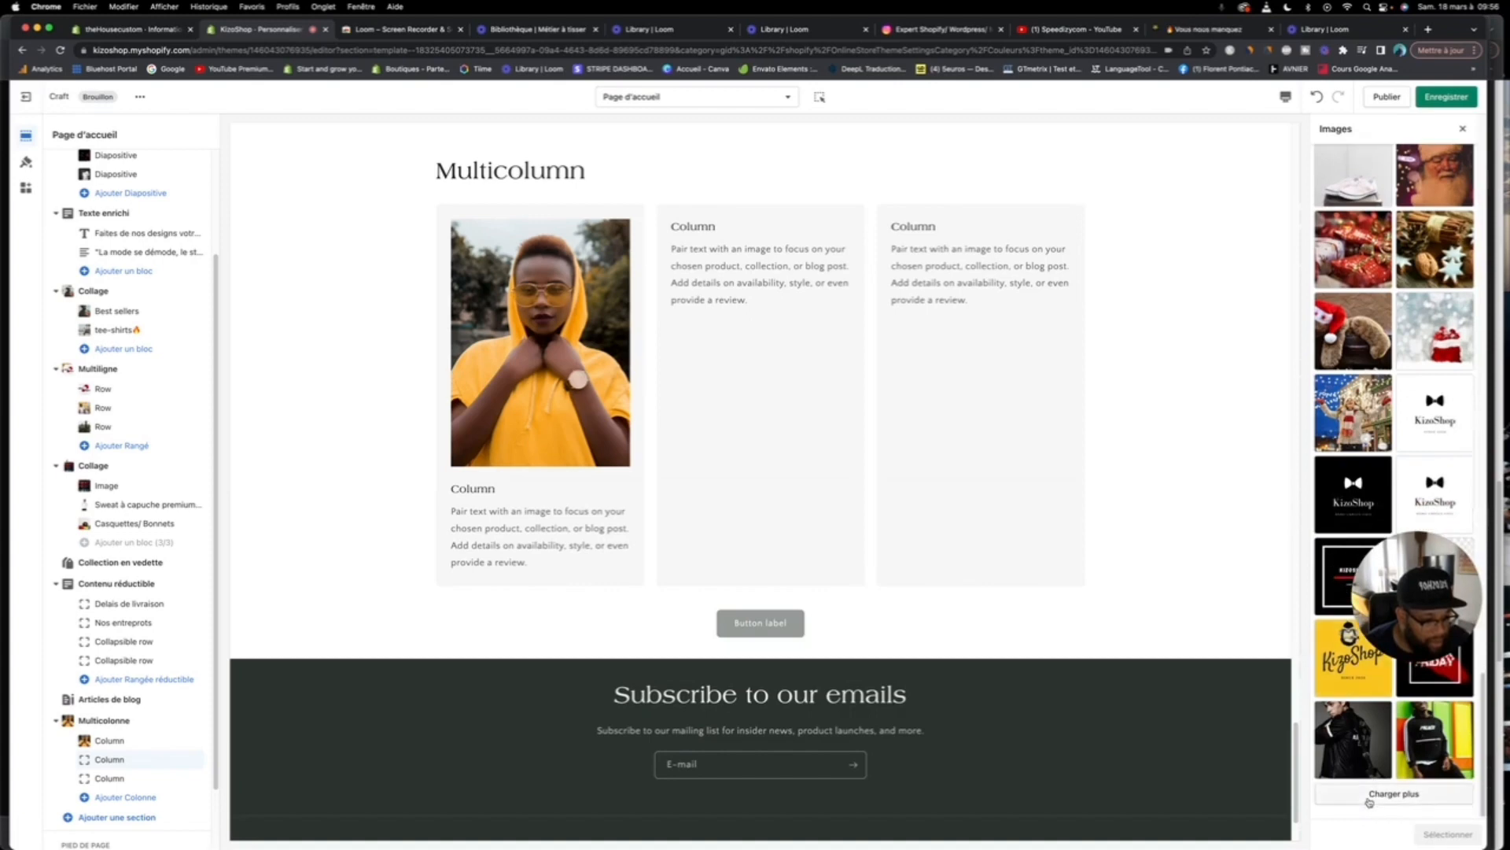
left_click(1435, 740)
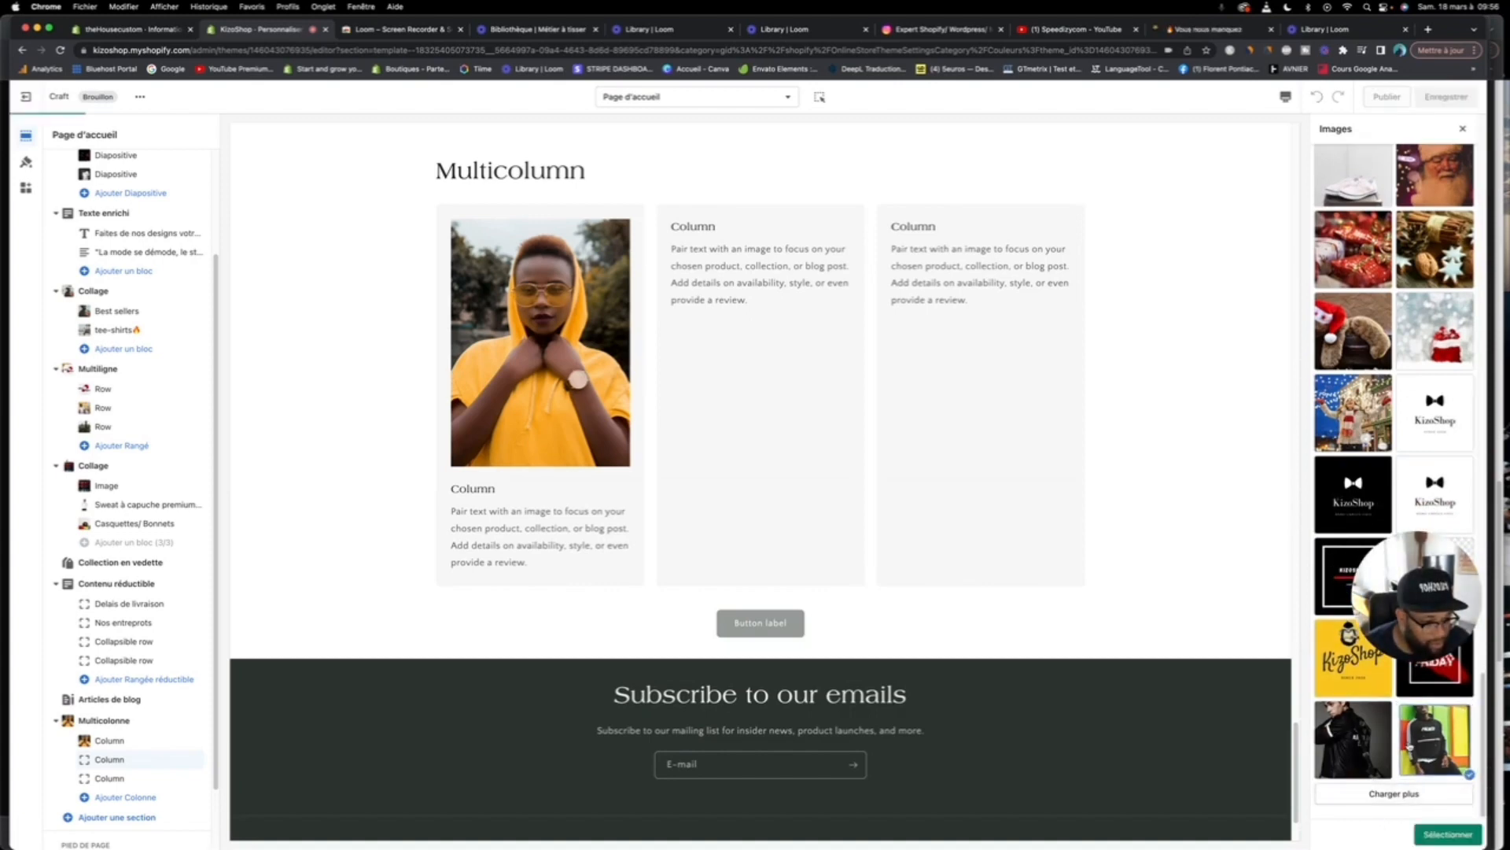
left_click(1446, 836)
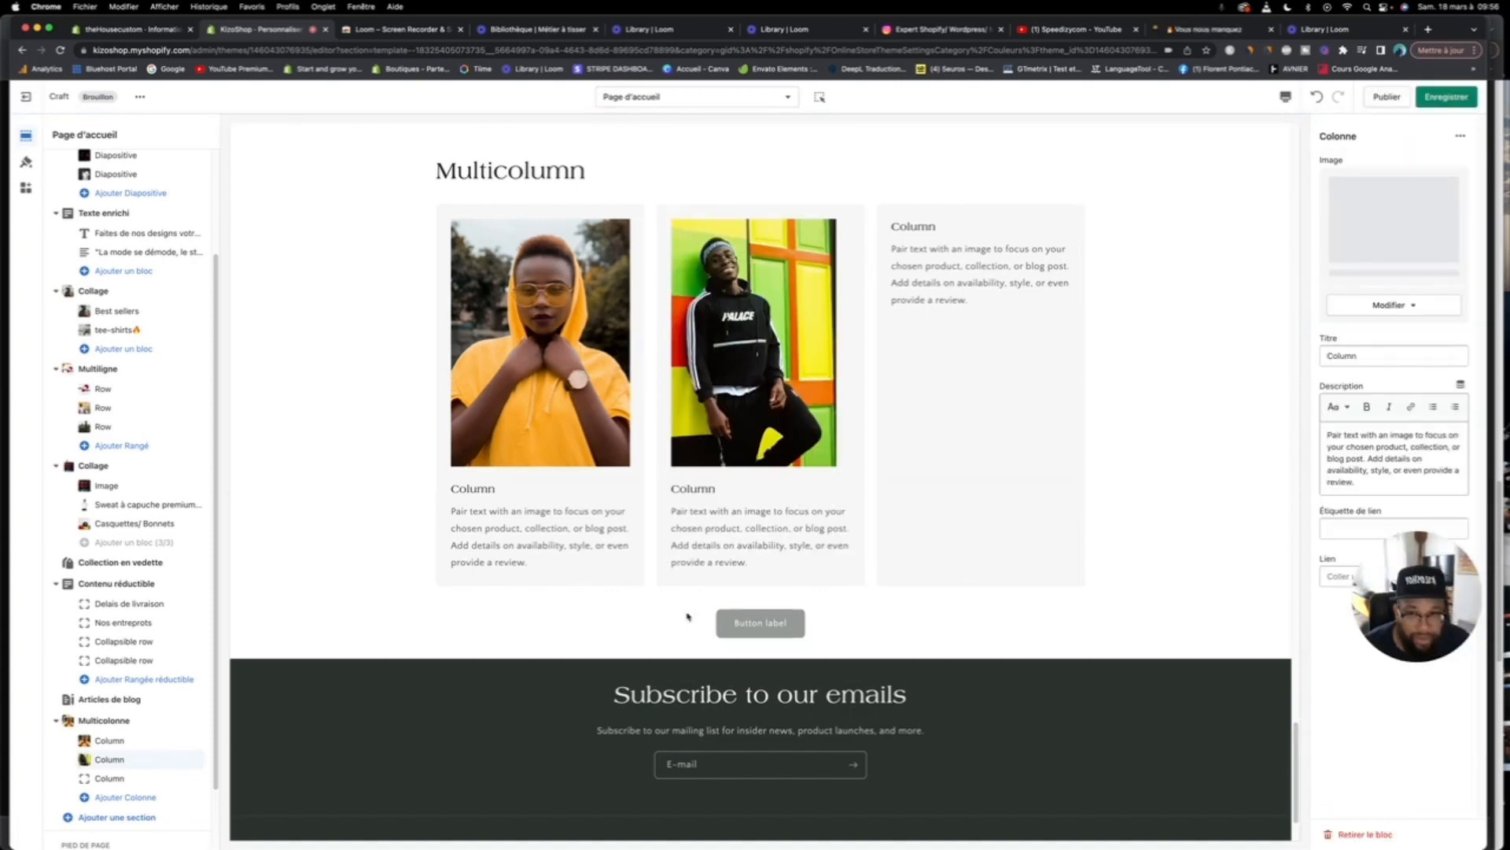
Step: Start choosing an image for the third Multicolonne column and search the free images for "men"
left_click(150, 778)
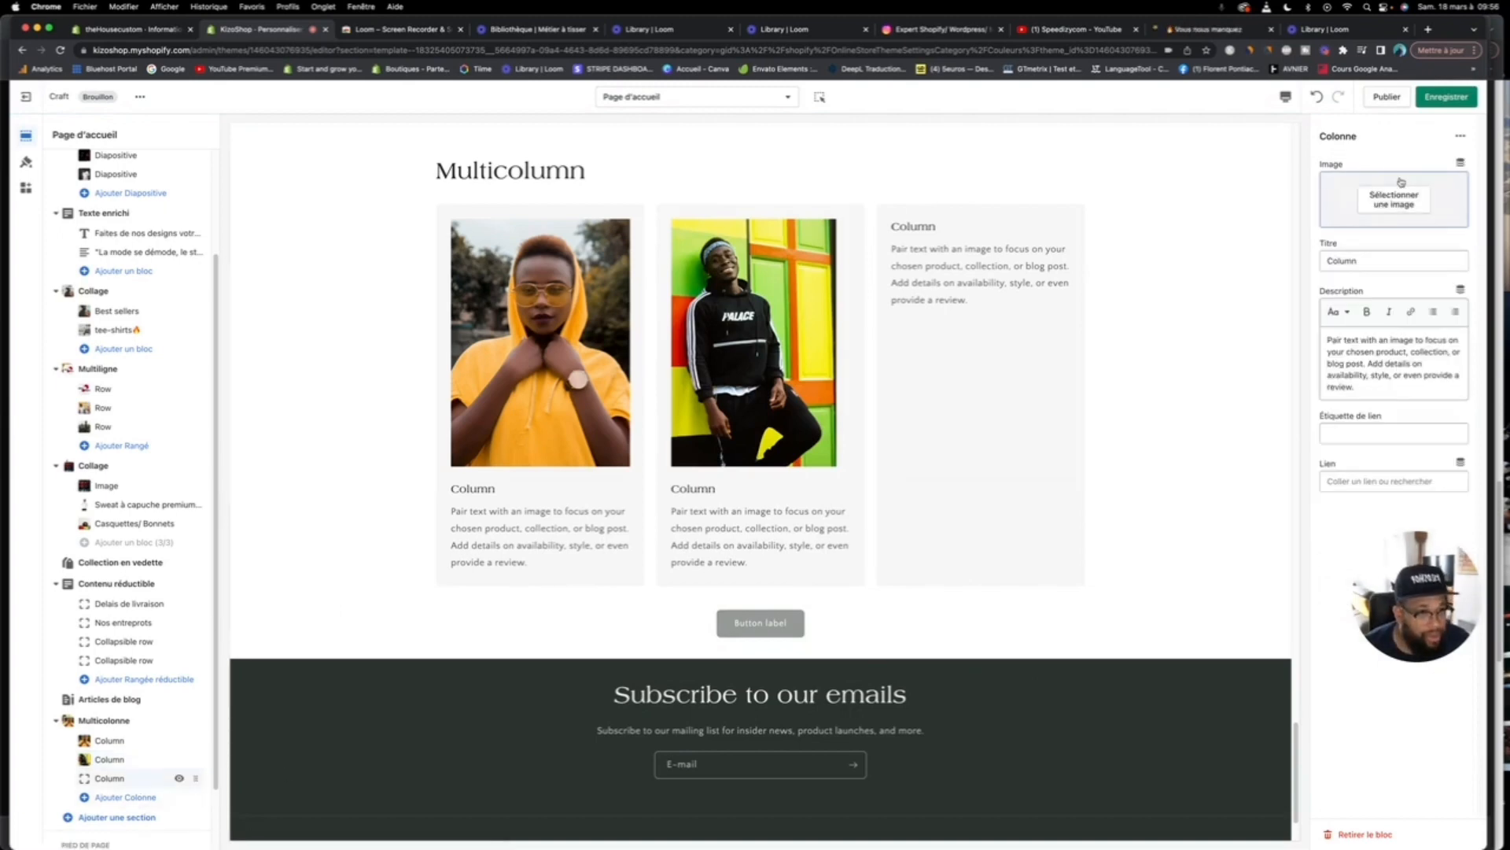
left_click(1394, 199)
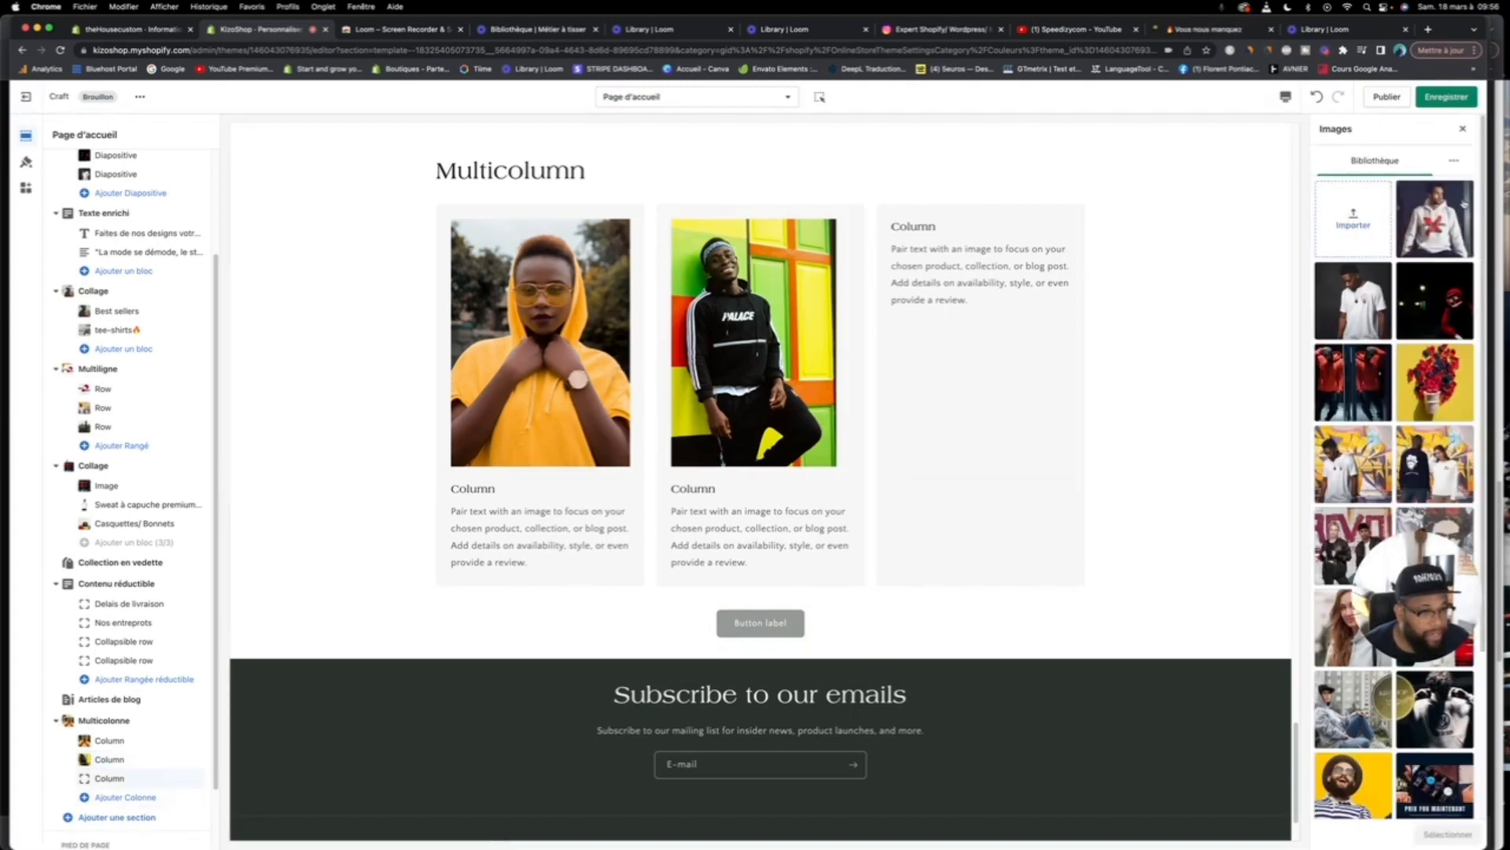
left_click(1456, 161)
left_click(1446, 194)
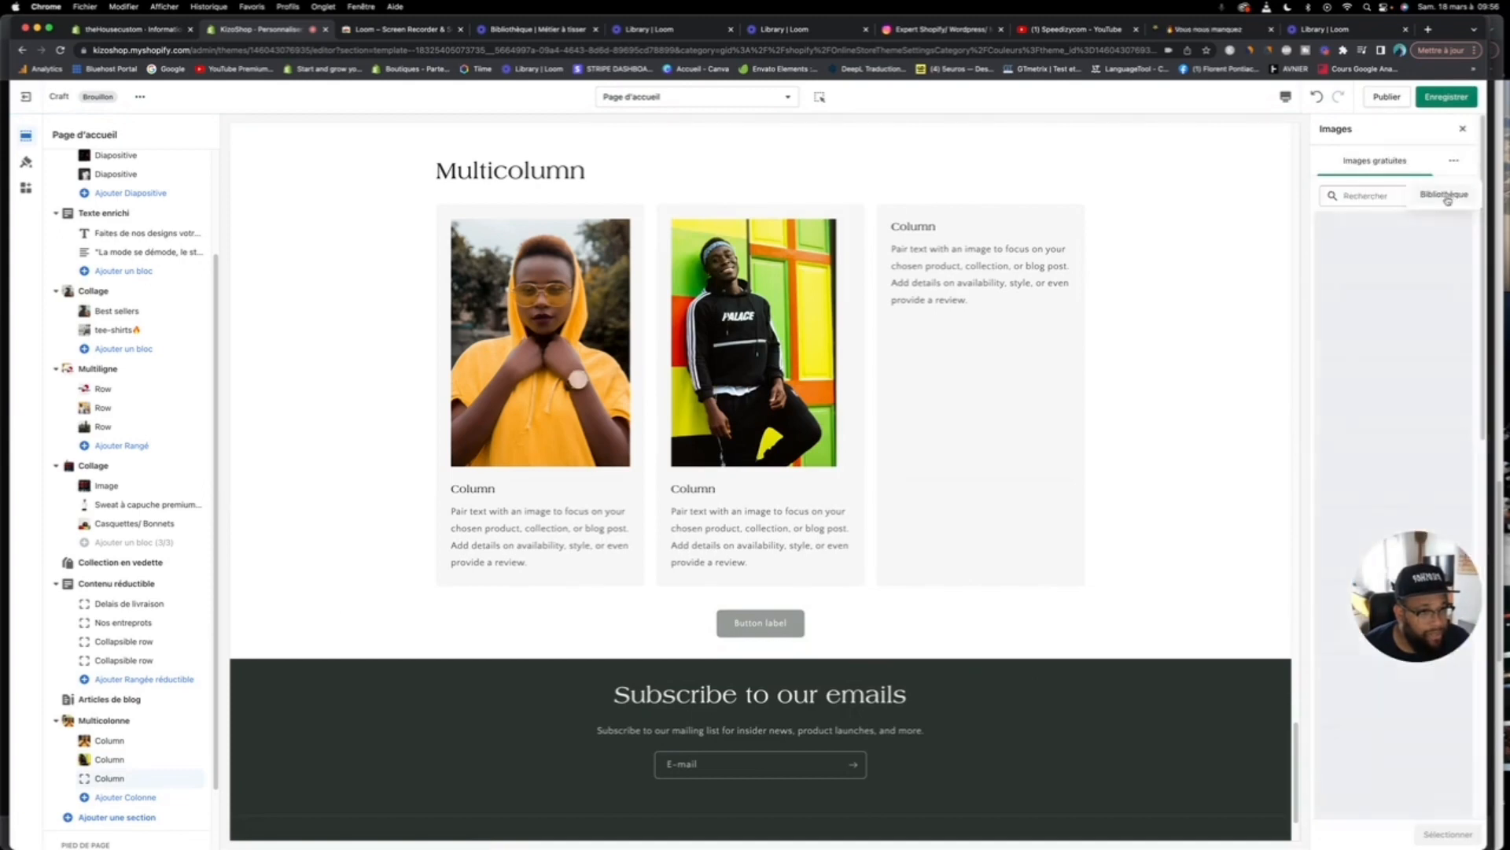
left_click(1369, 194)
type("man")
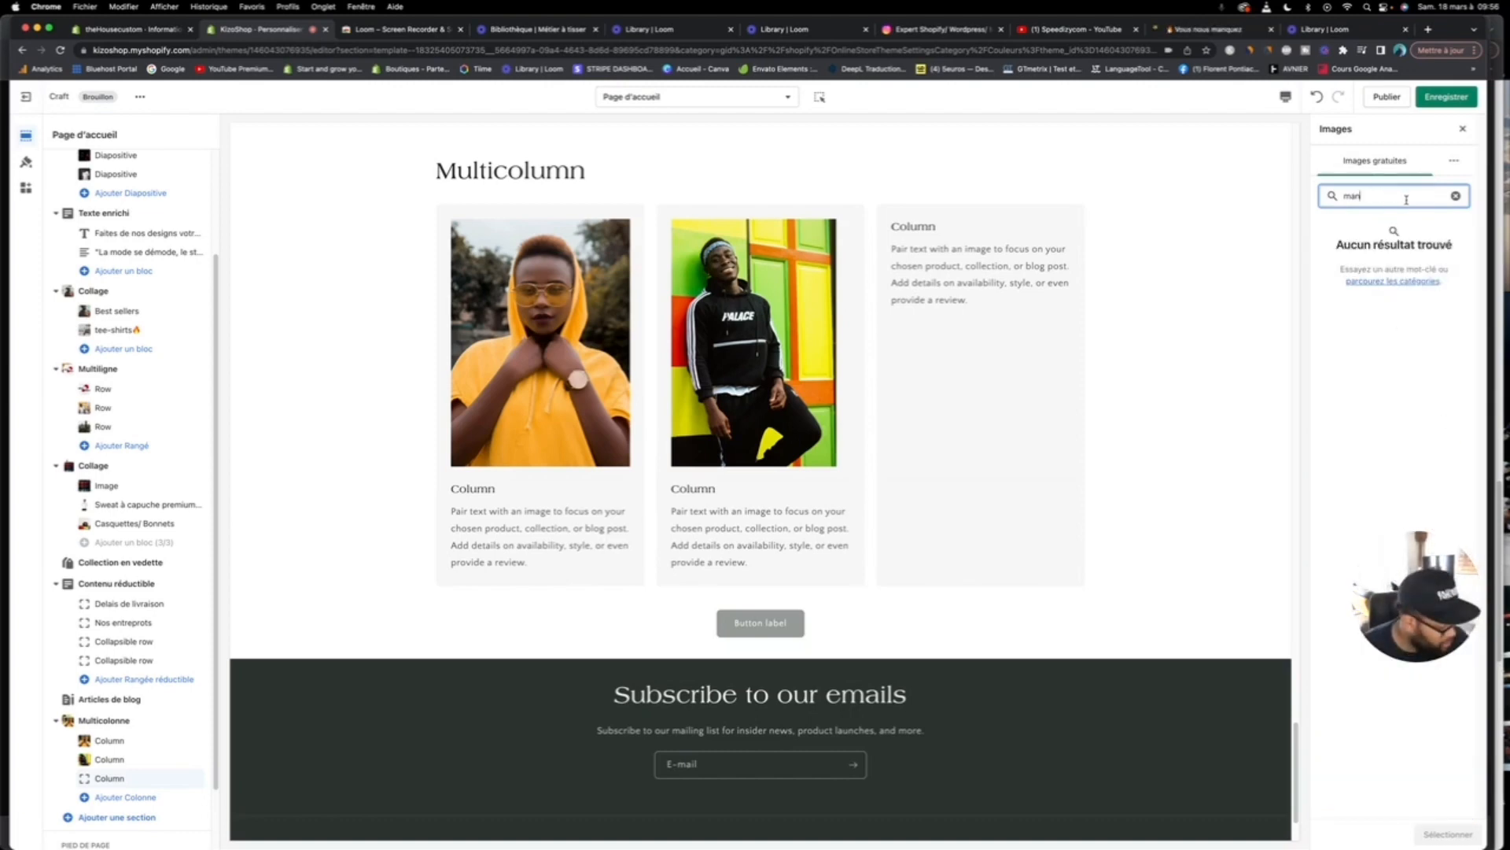
key("BackSpace")
key("BackSpace")
type("e")
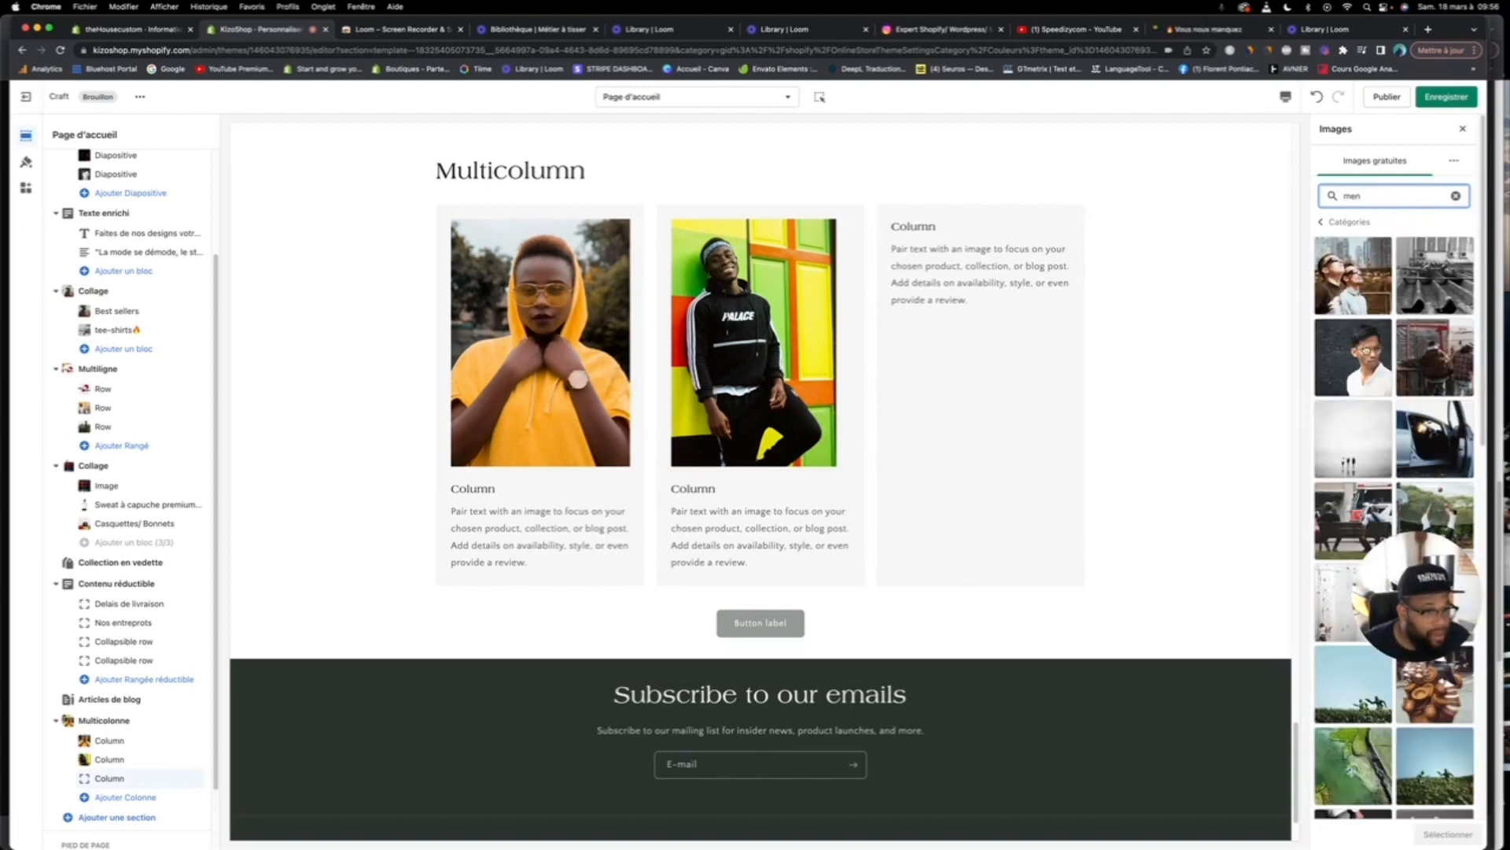
Step: Give the third Multicolonne column the free image portrait-of-male-model of the dark-haired man in a black turtleneck
scroll(1374, 364, "down", 15)
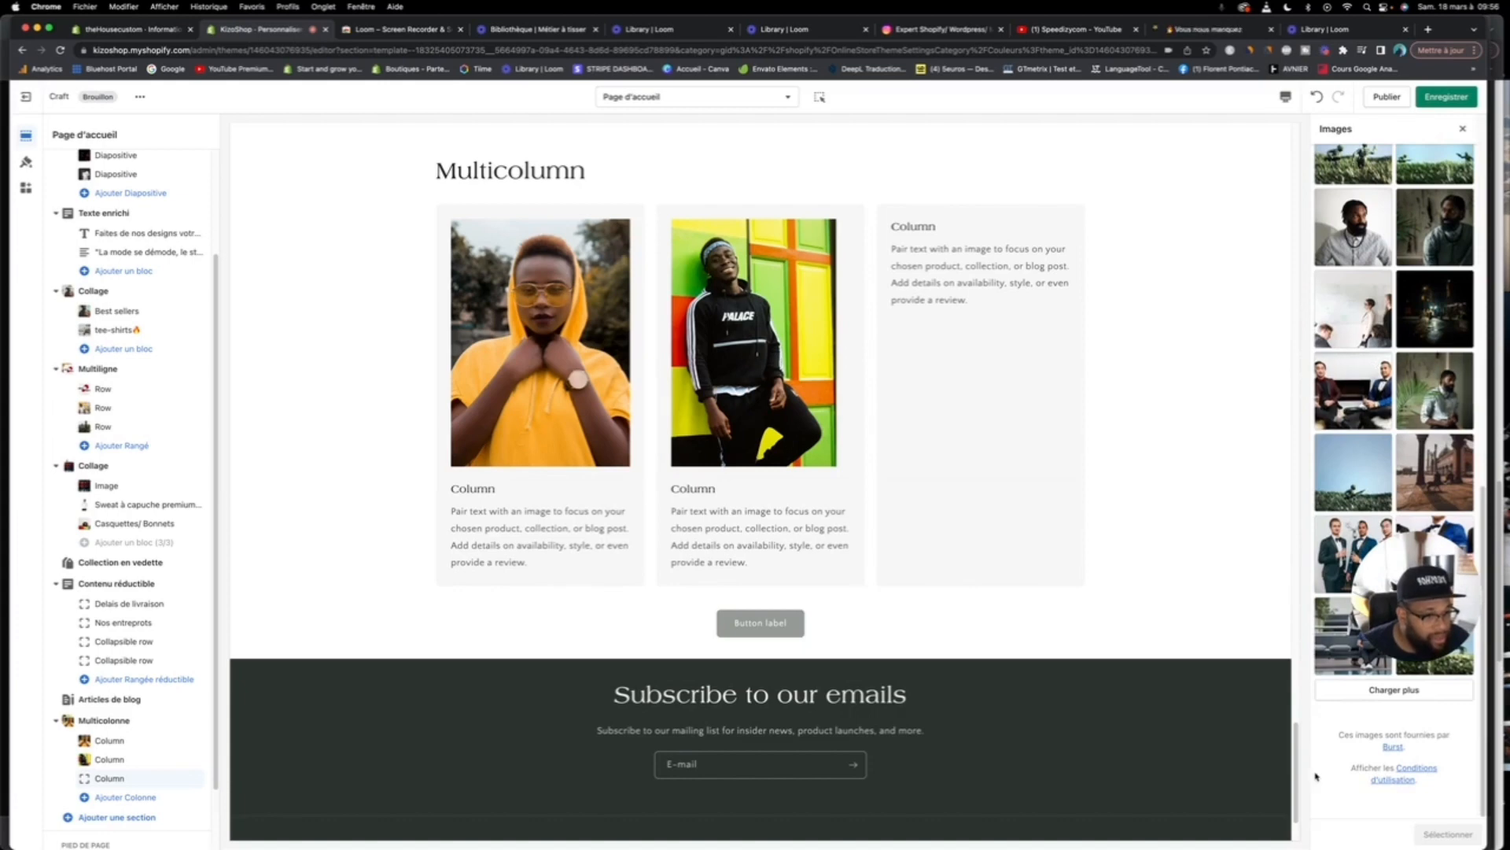
left_click(1351, 683)
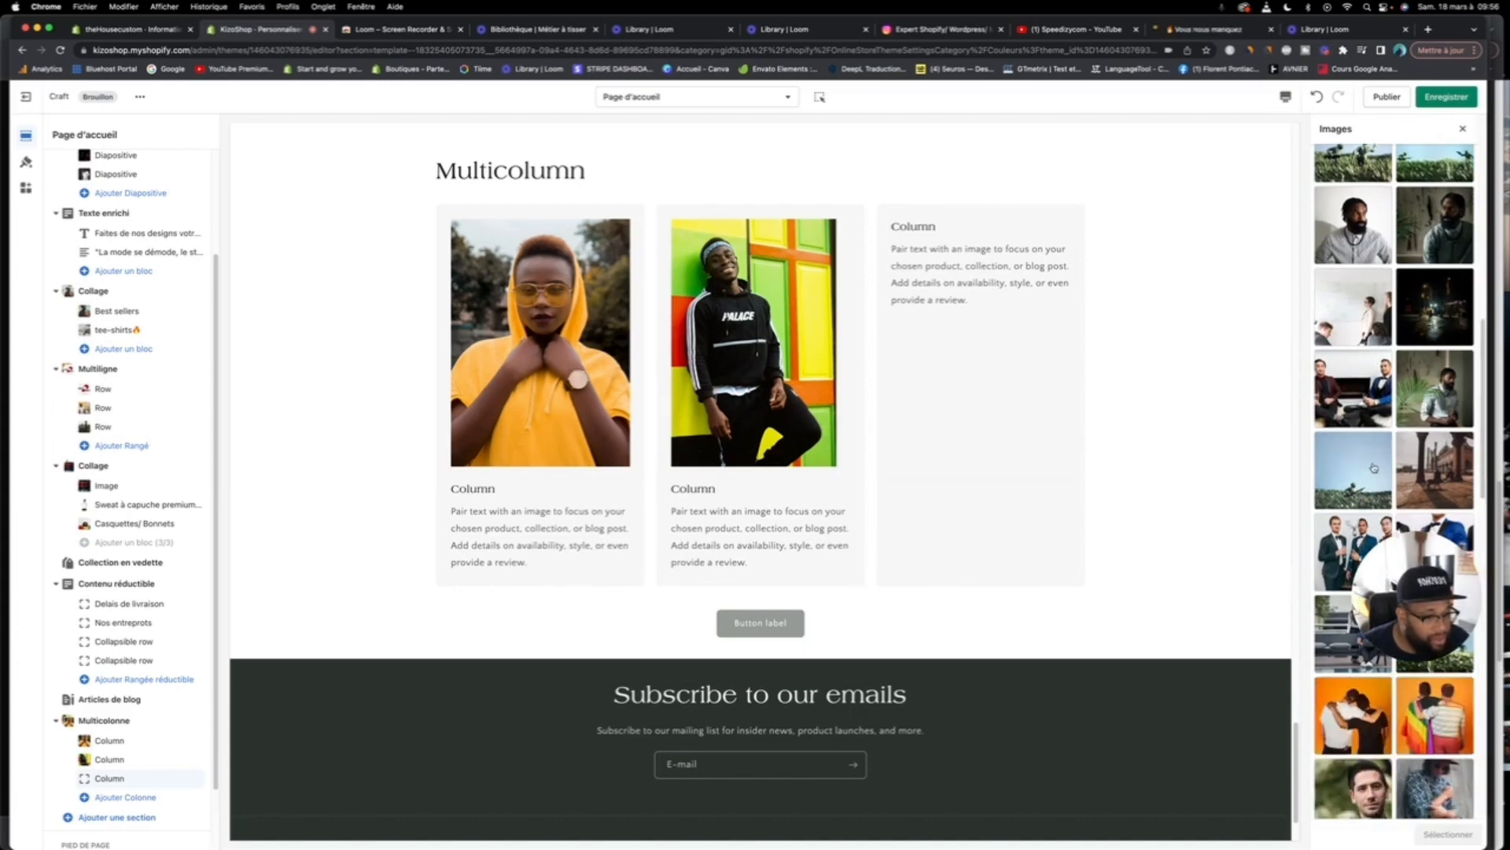
scroll(1371, 494, "down", 3)
scroll(1373, 494, "down", 4)
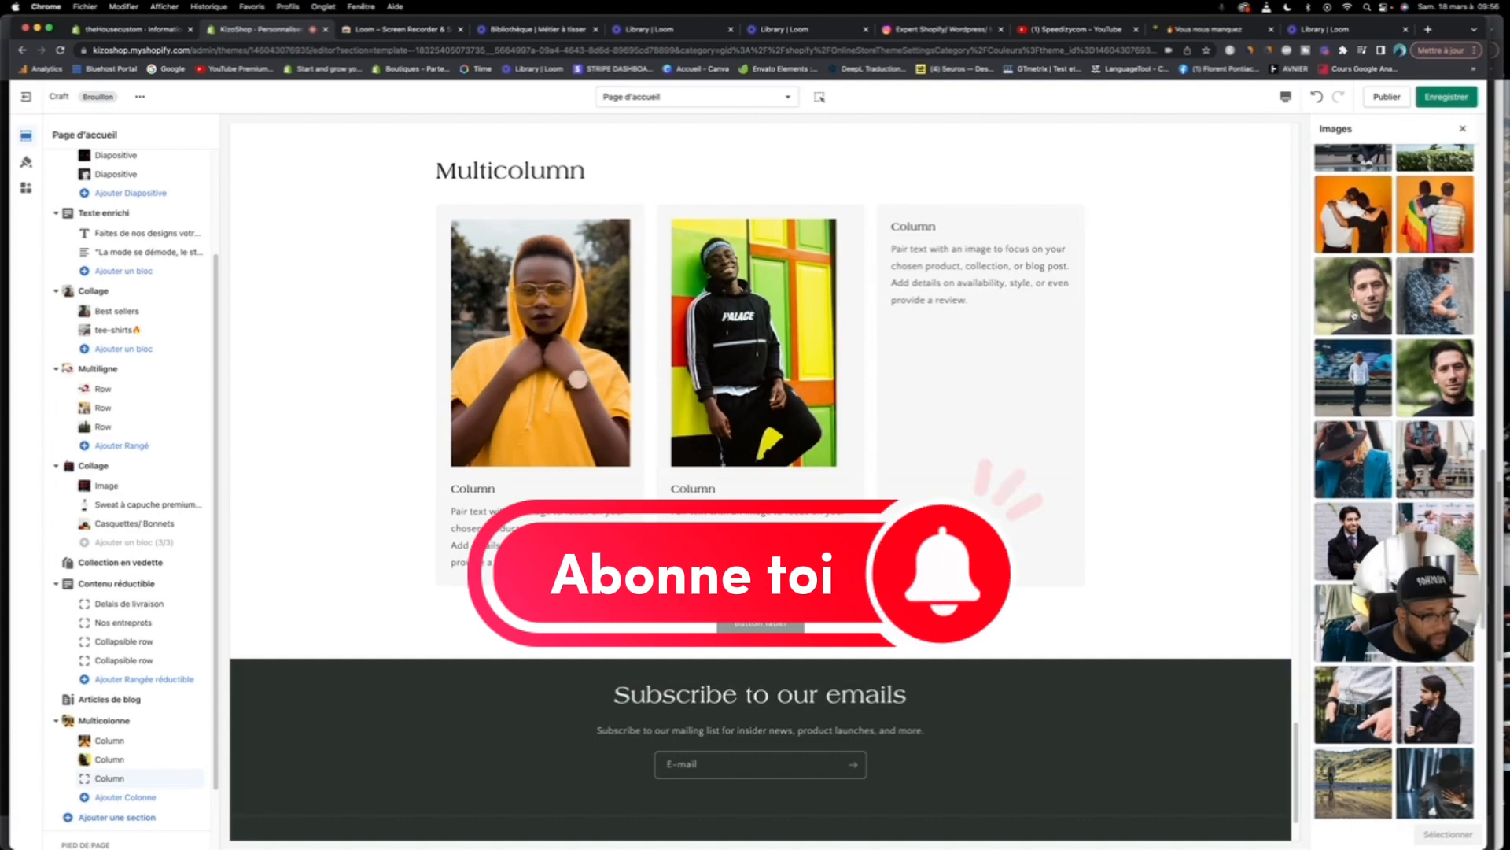
left_click(1354, 315)
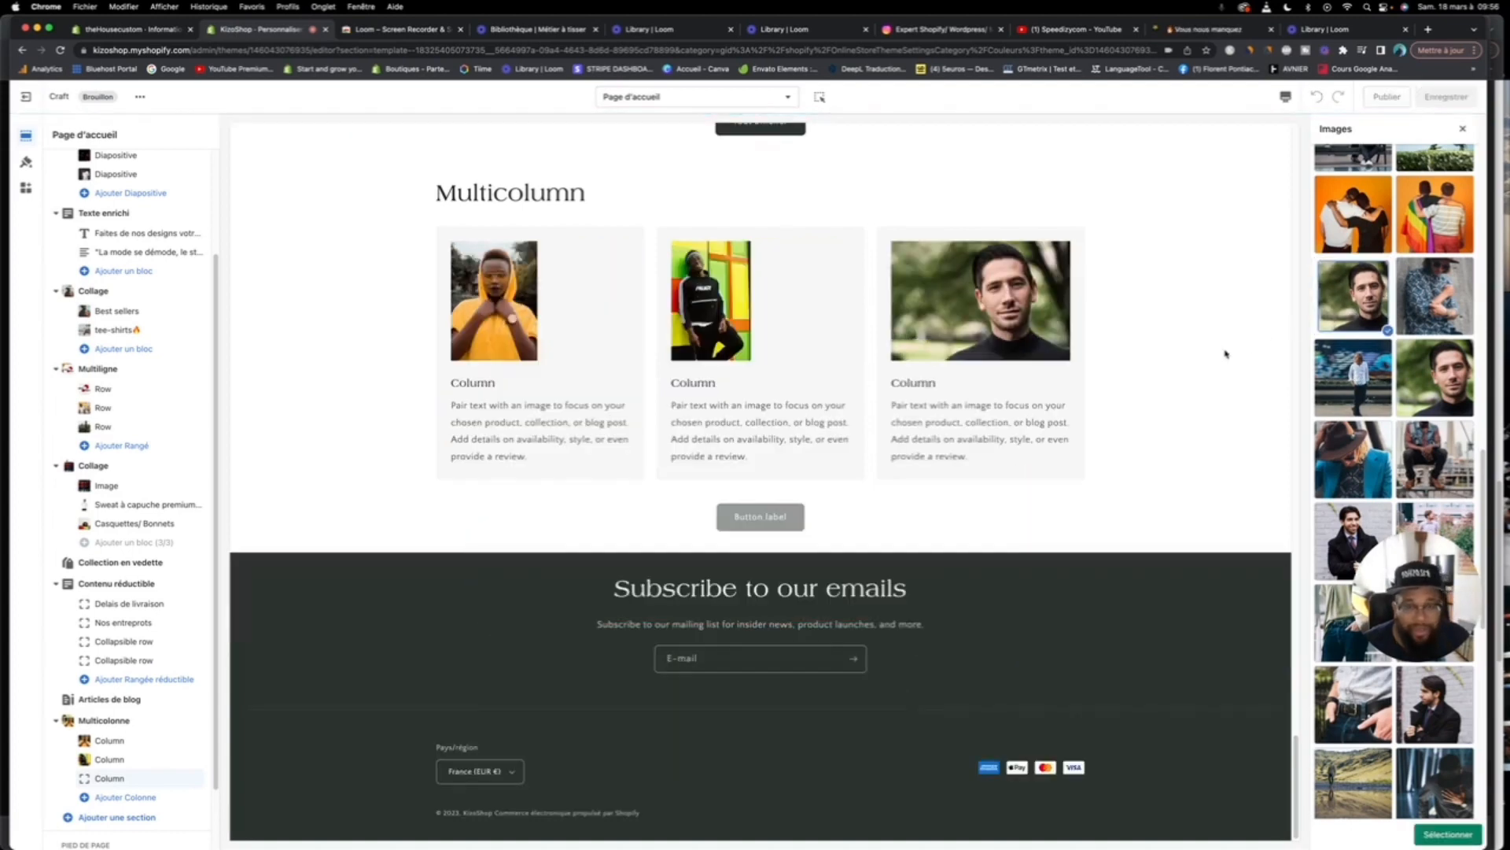
left_click(1447, 834)
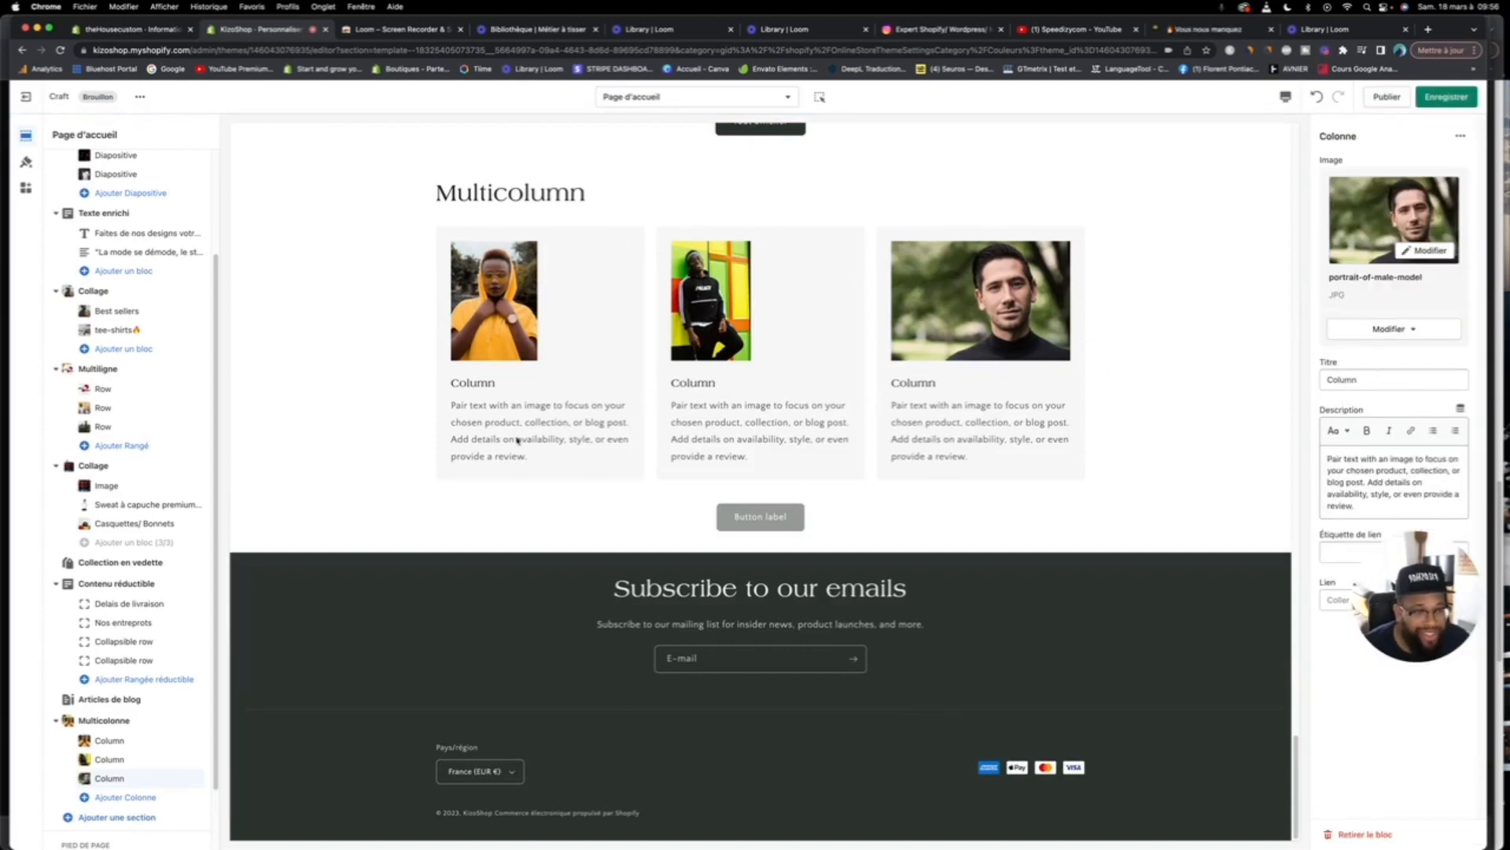
Step: Change the title of the Multicolonne section to "Avis Clients"
left_click(130, 719)
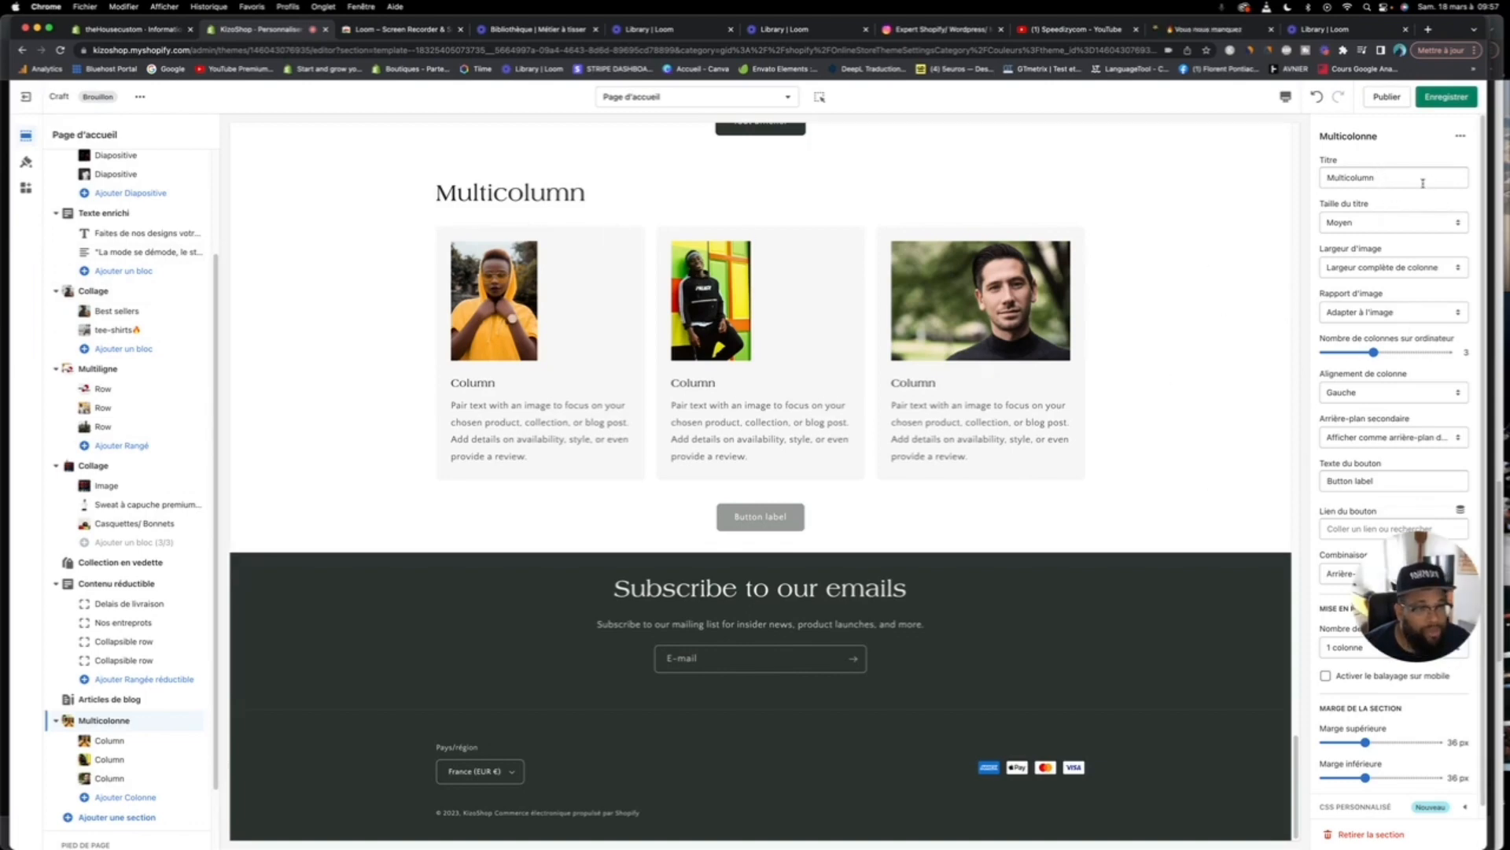
double_click(1423, 184)
type("A")
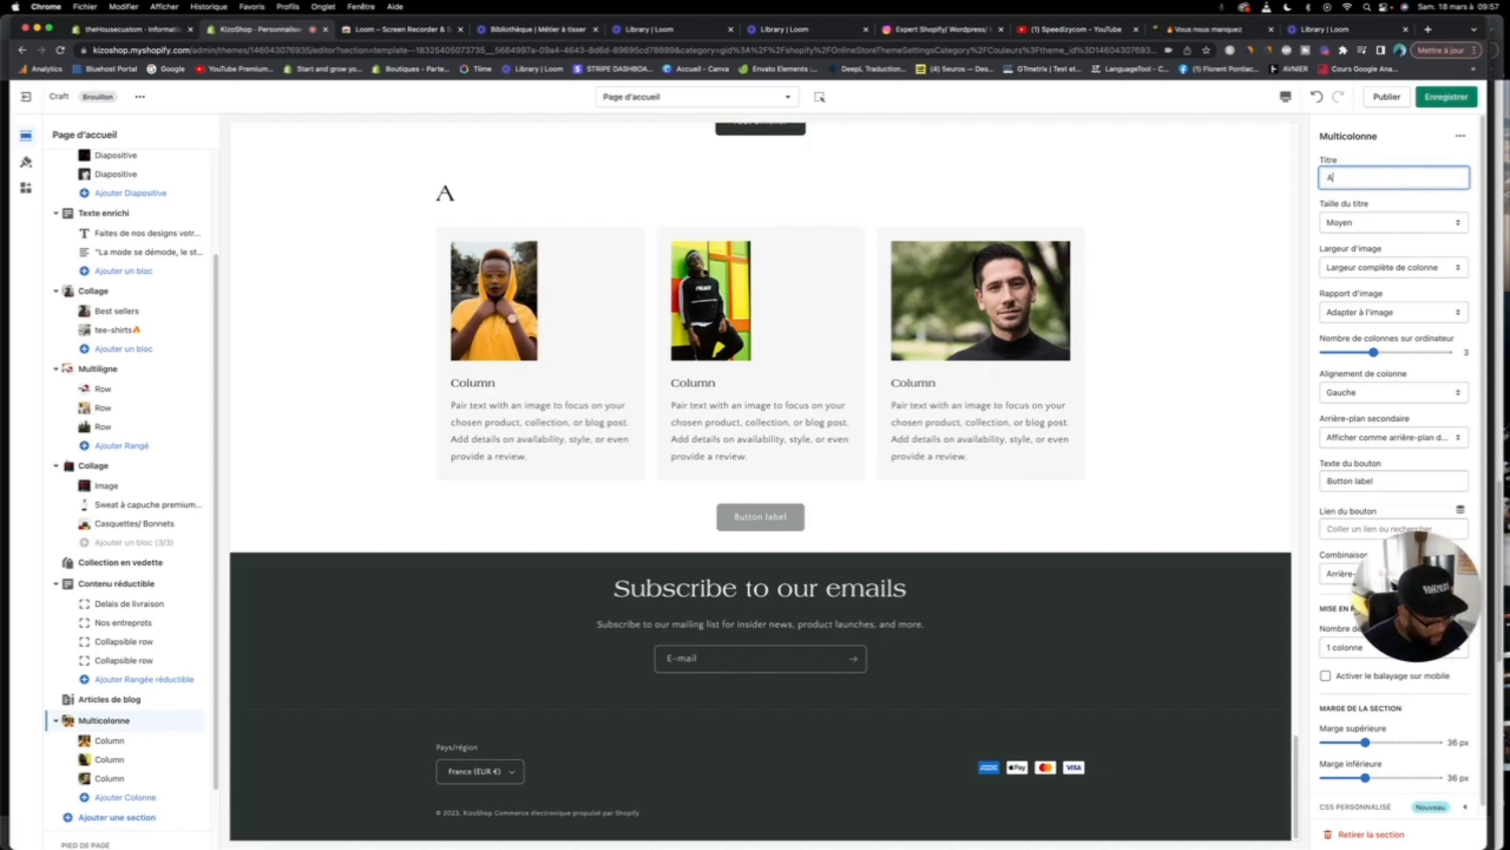
type("vis Cl")
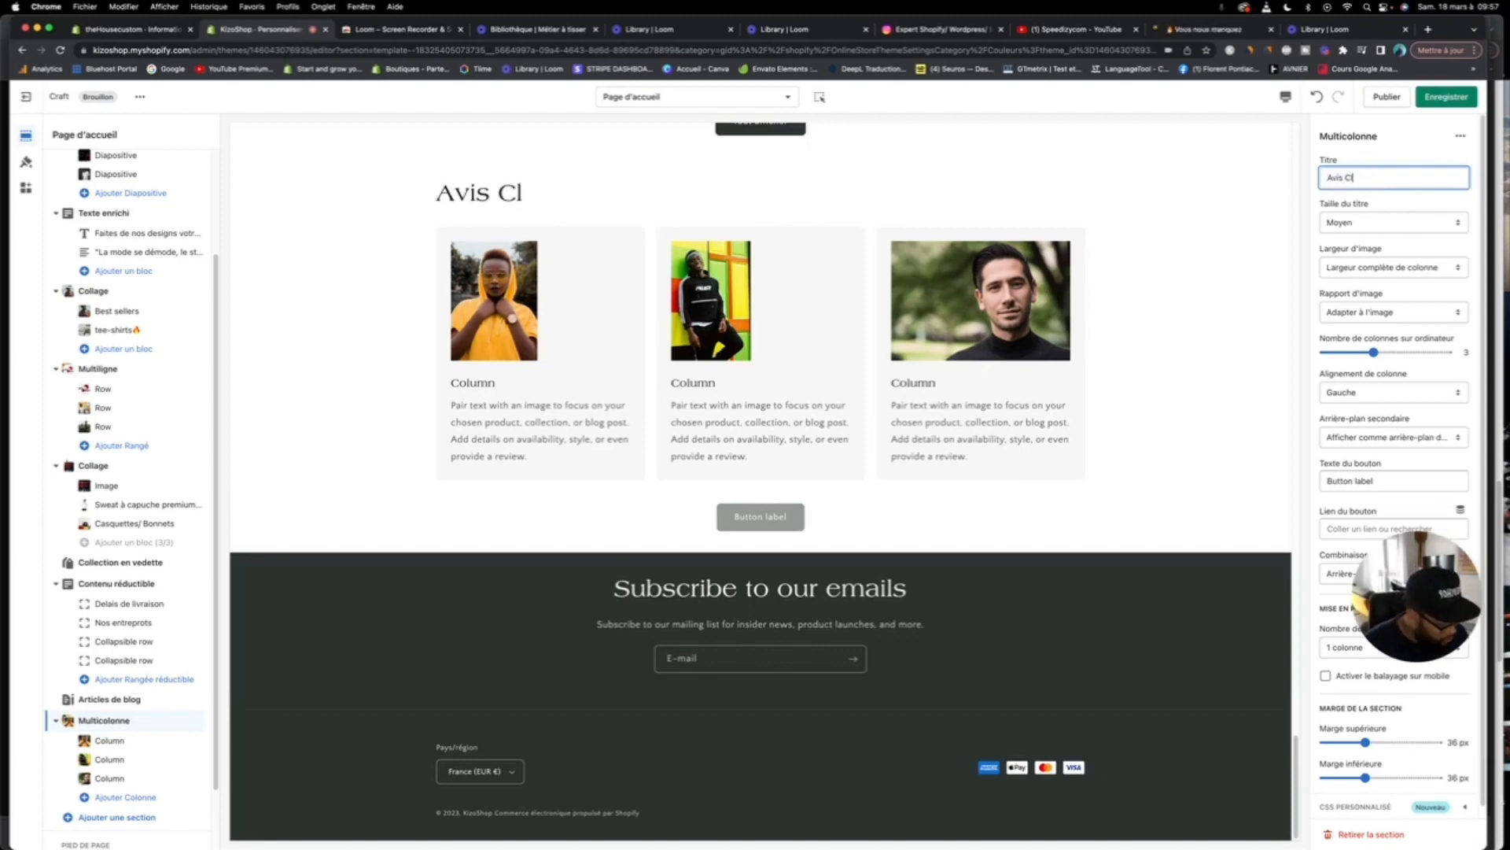
type("ients")
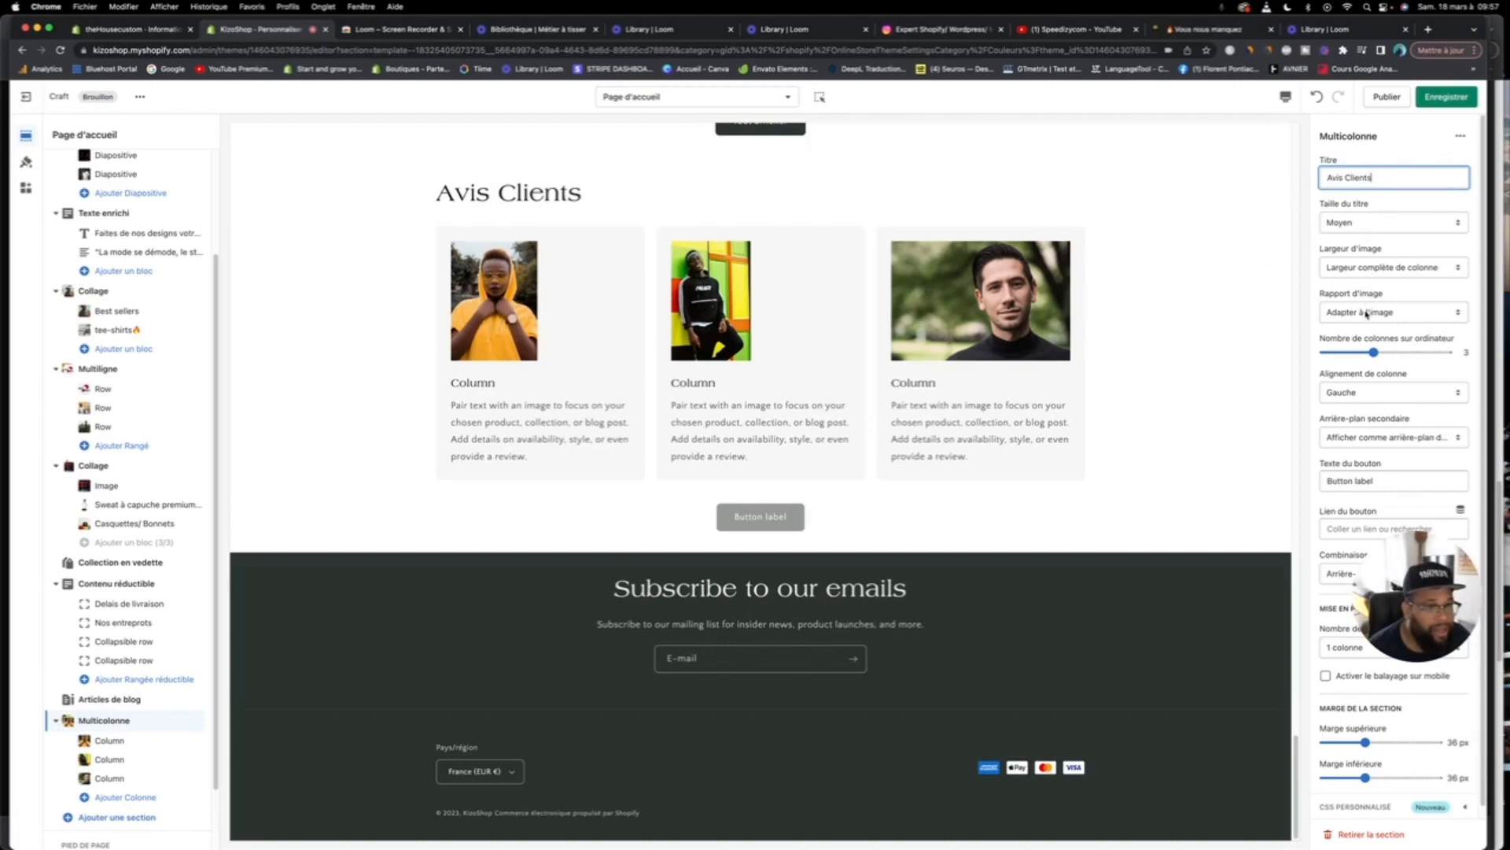
Step: Set the Multicolonne section's image ratio to Cercle and its image width to Demi-largeur de colonne
left_click(1366, 313)
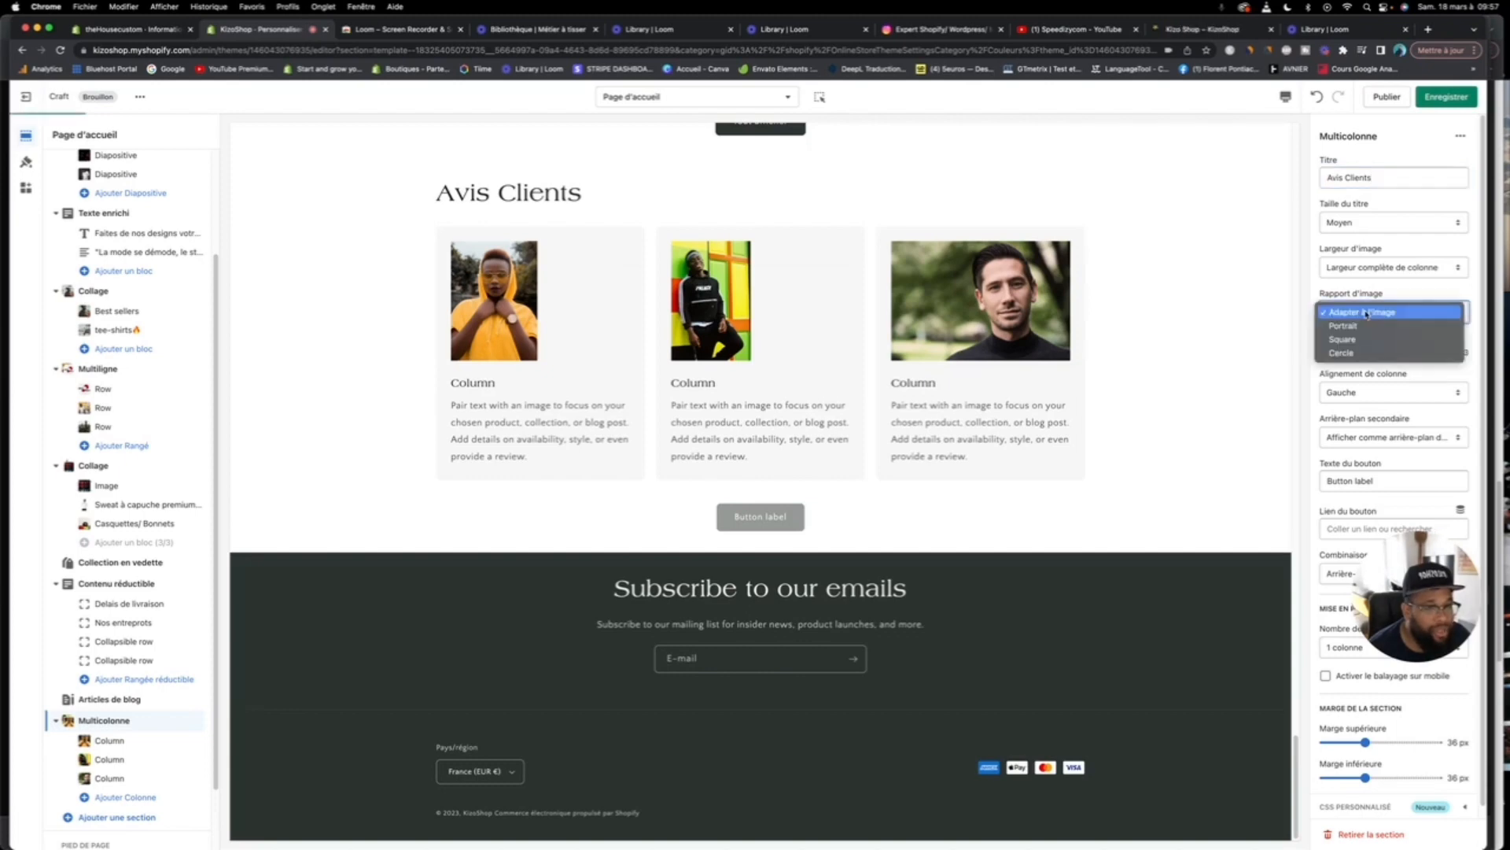
left_click(1363, 355)
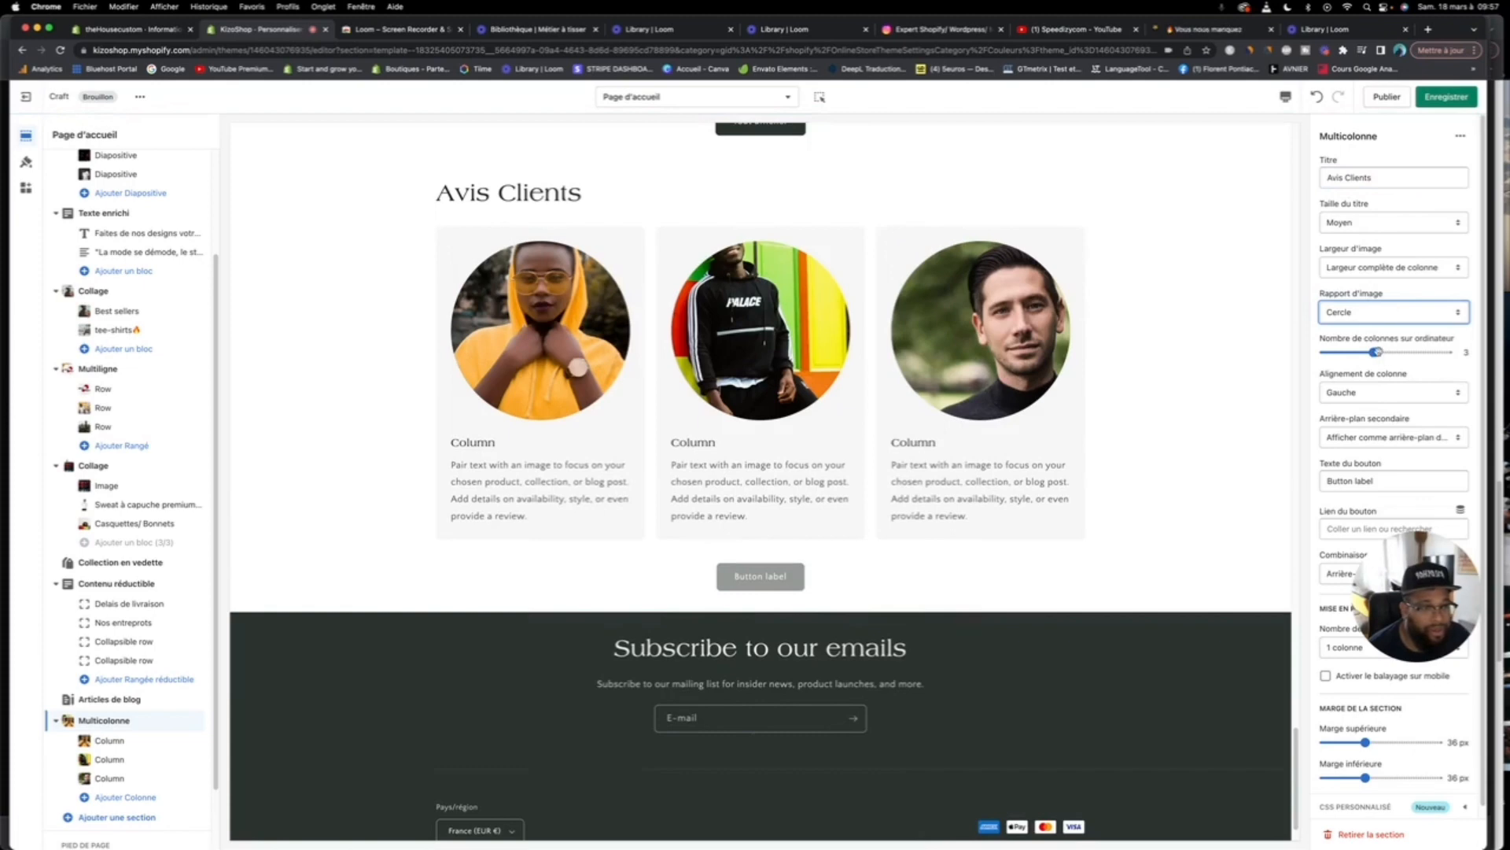
mouse_move(1372, 351)
left_mouse_down()
mouse_move(1353, 354)
mouse_move(1372, 353)
left_mouse_up()
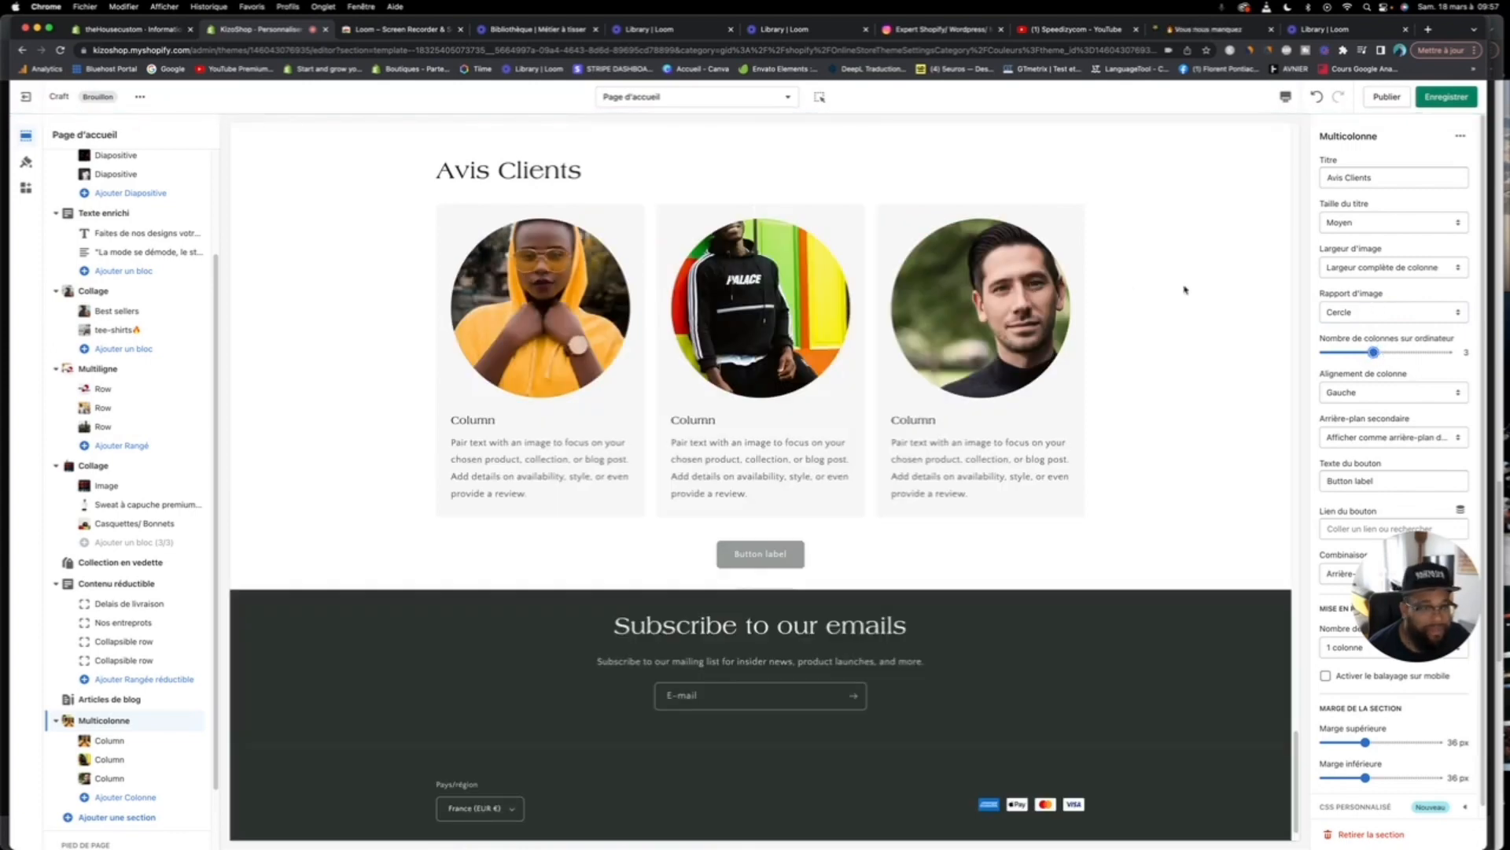
left_click(1365, 271)
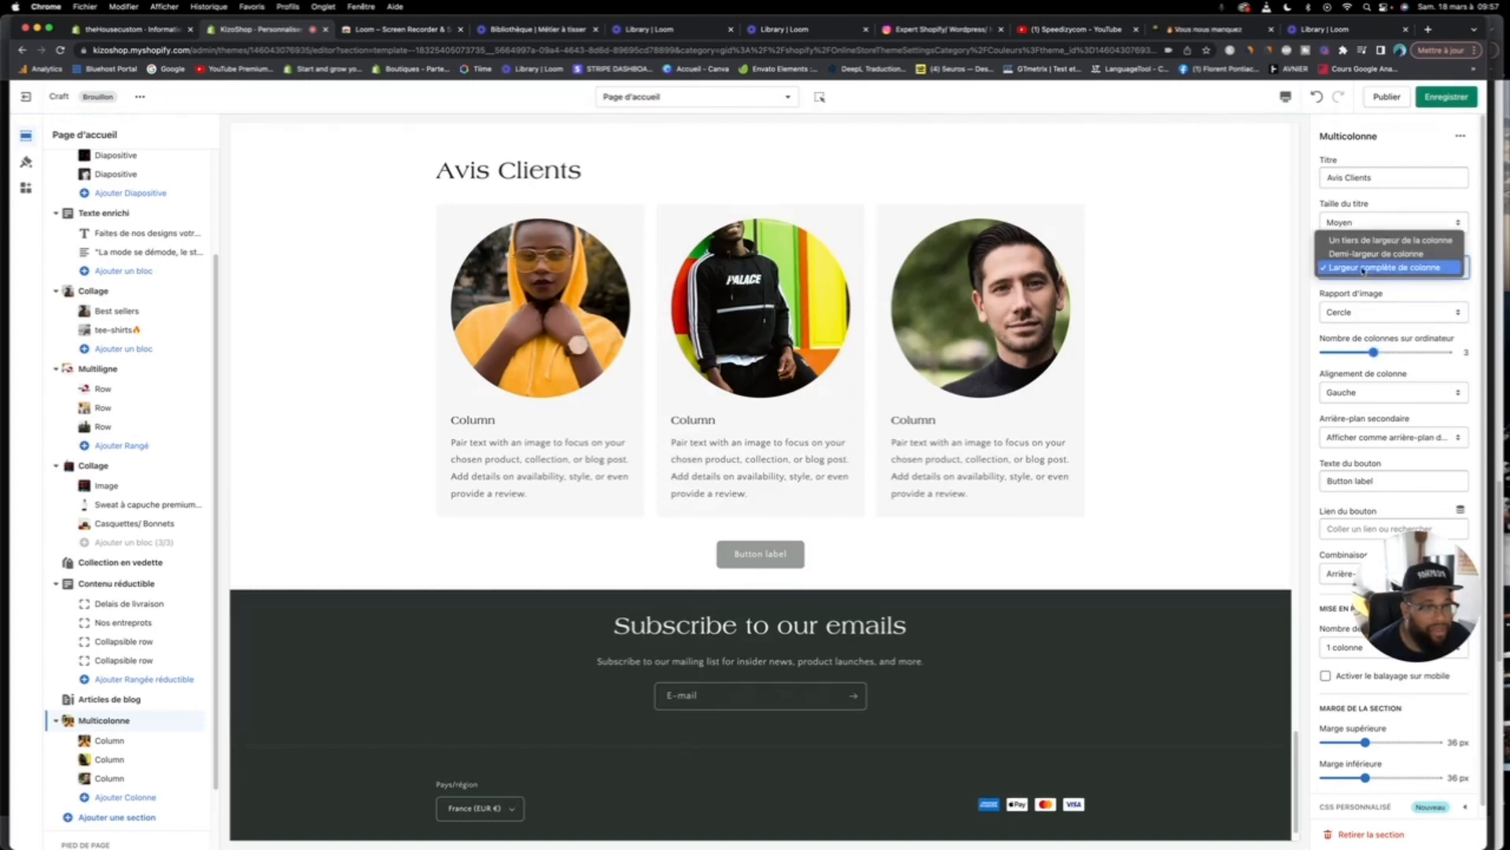
left_click(1369, 253)
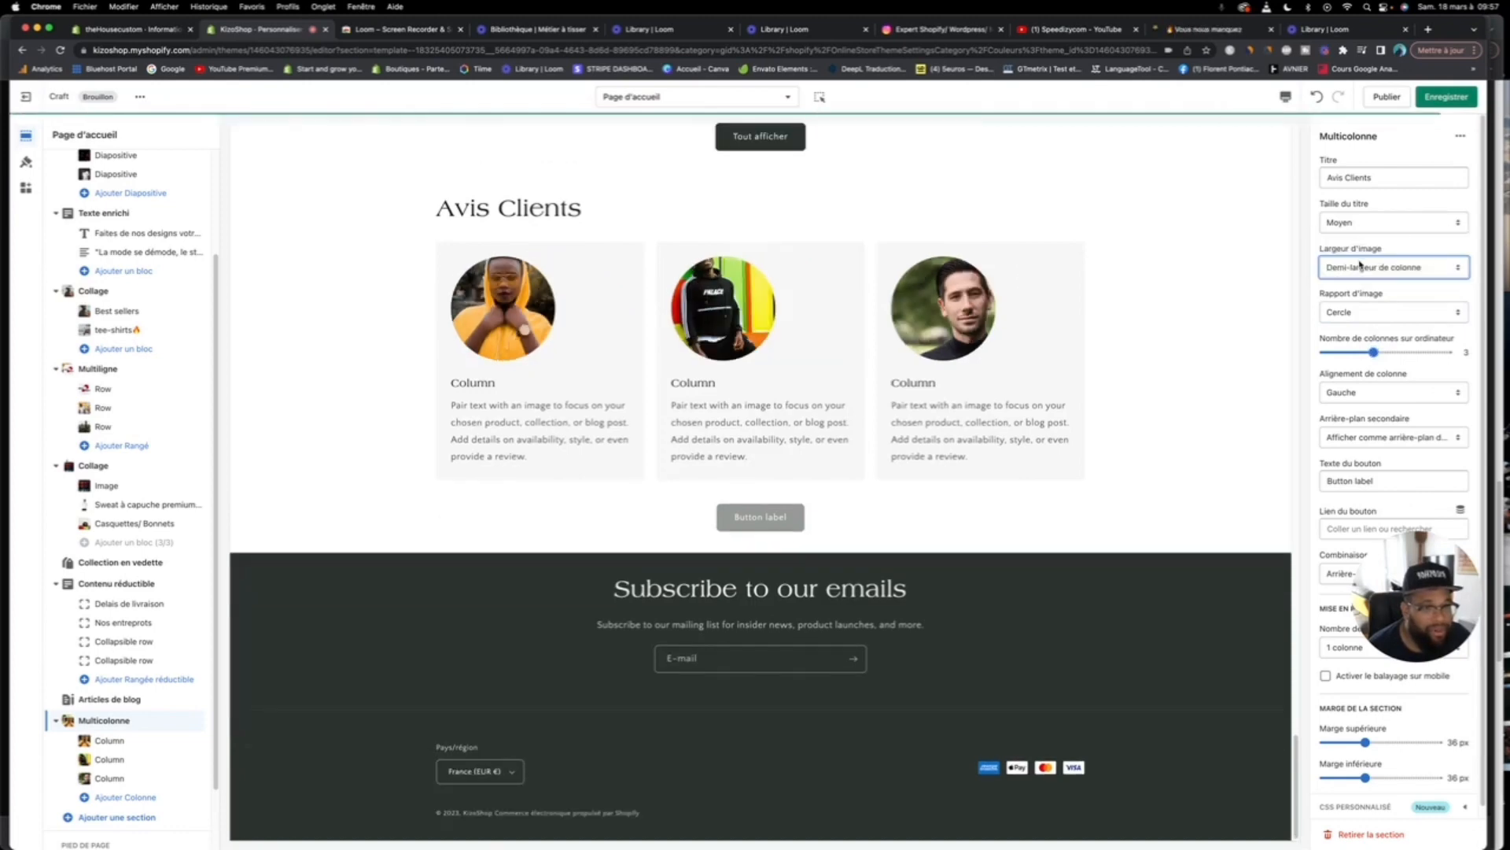
Step: Clear the Multicolonne section's button text and set its bottom margin to 64 px
scroll(1068, 332, "up", 2)
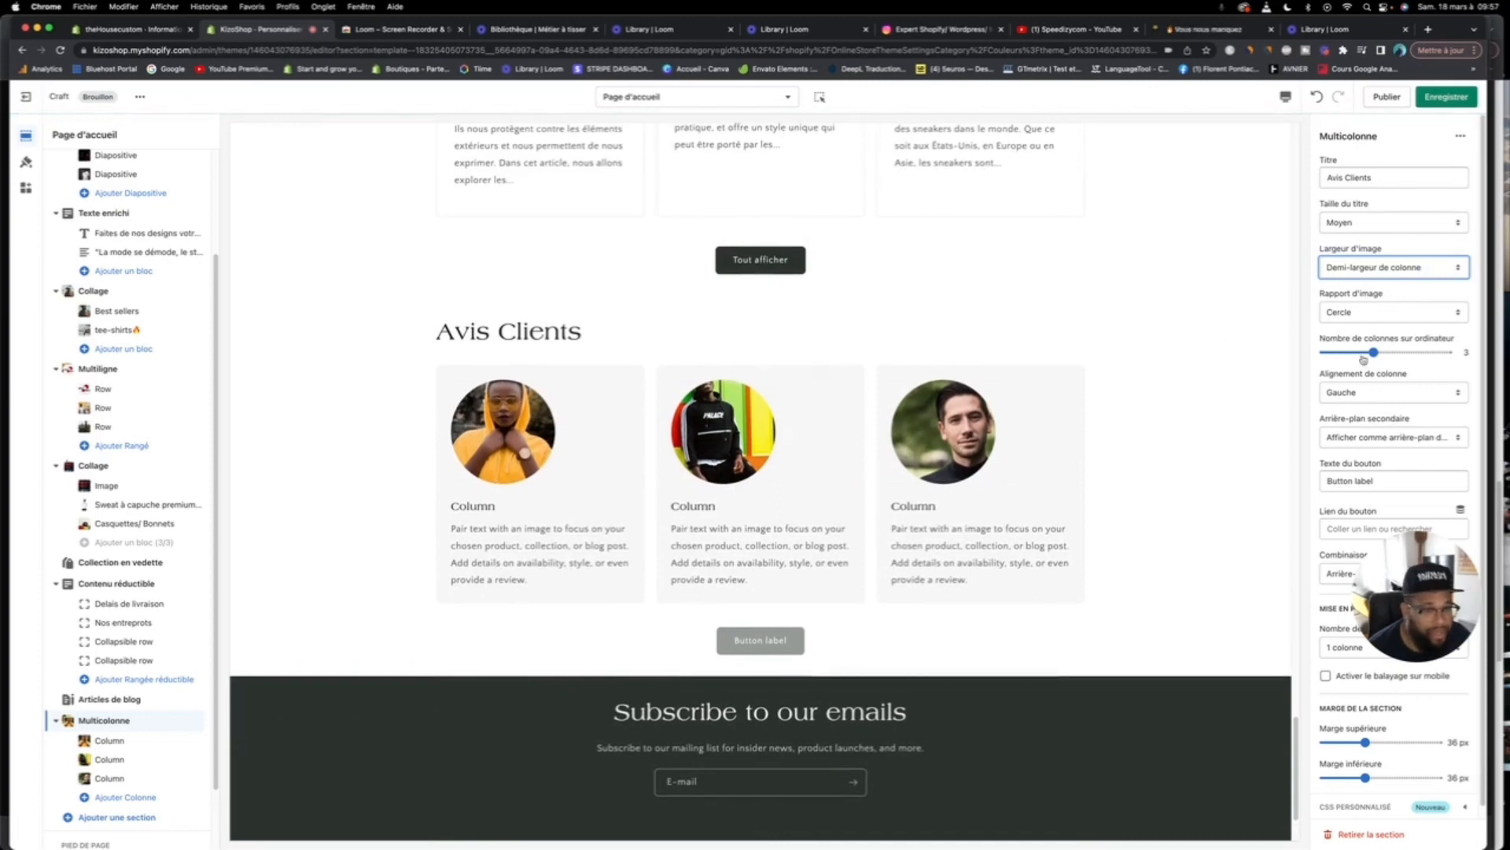
scroll(1371, 437, "down", 1)
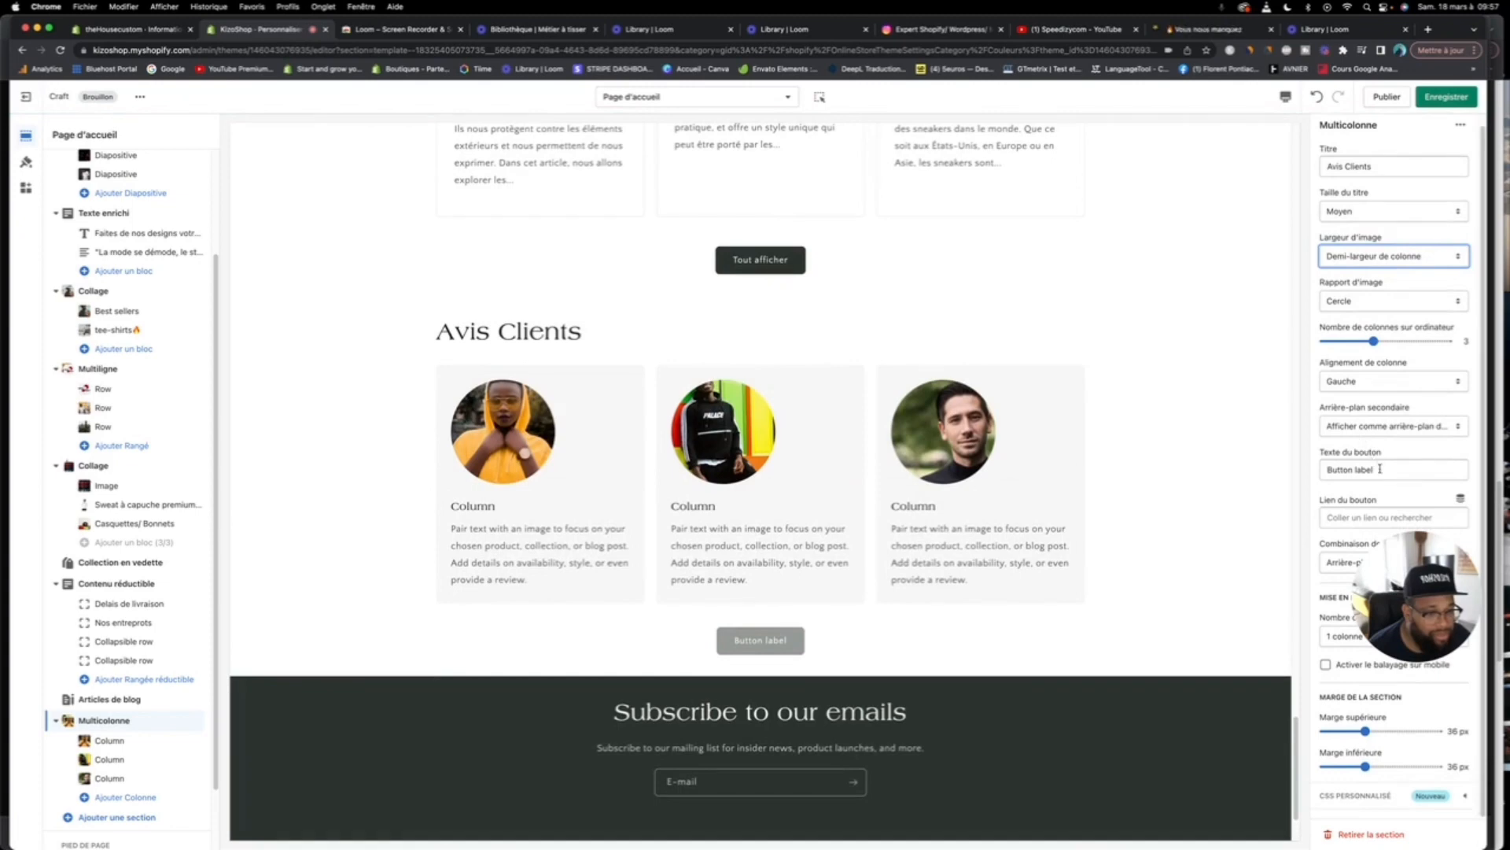
left_click_drag(1380, 468, 1281, 464)
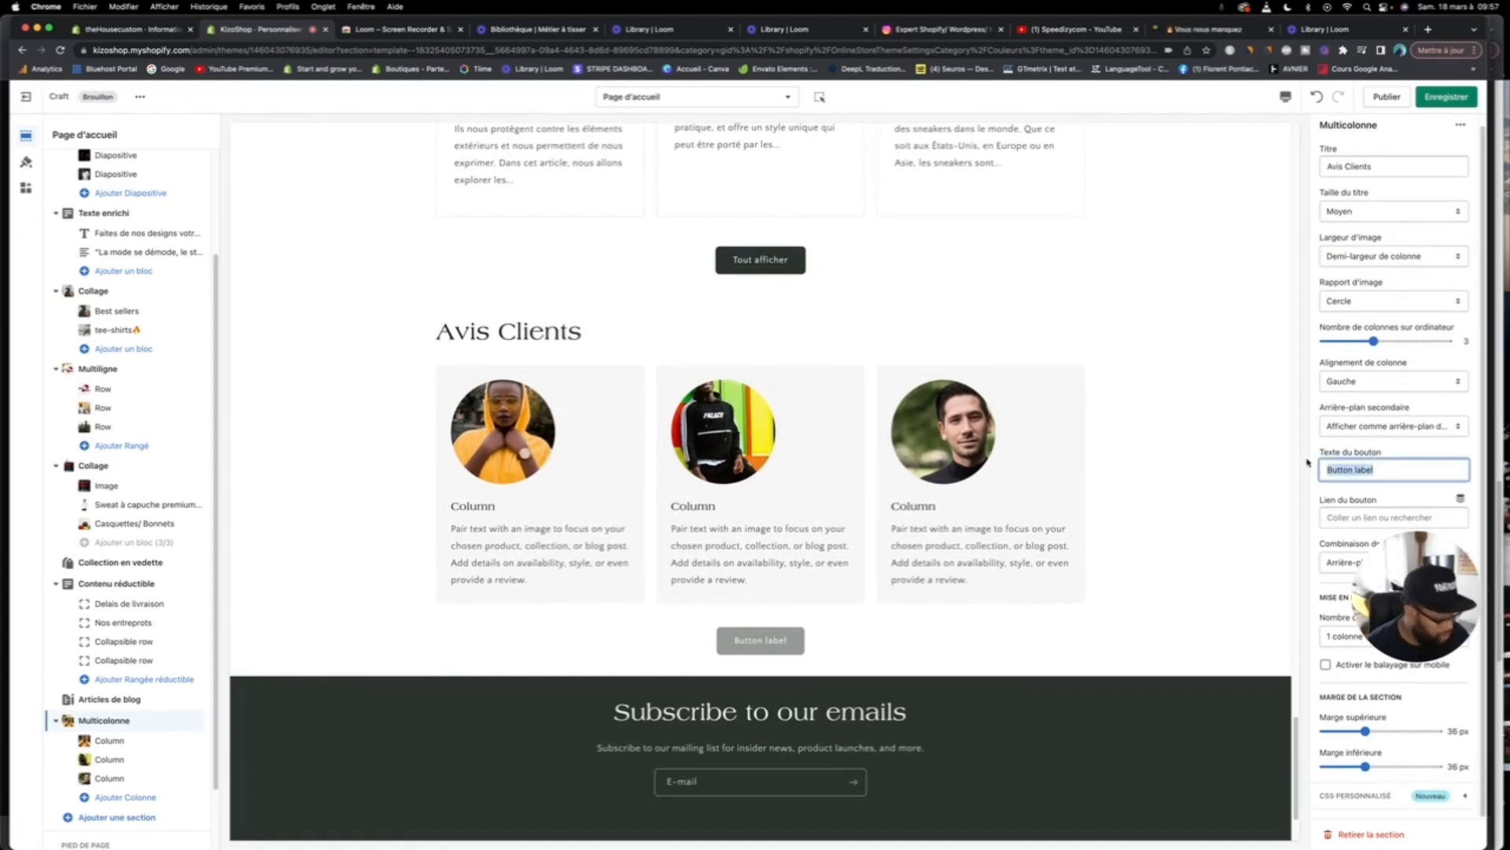
key("BackSpace")
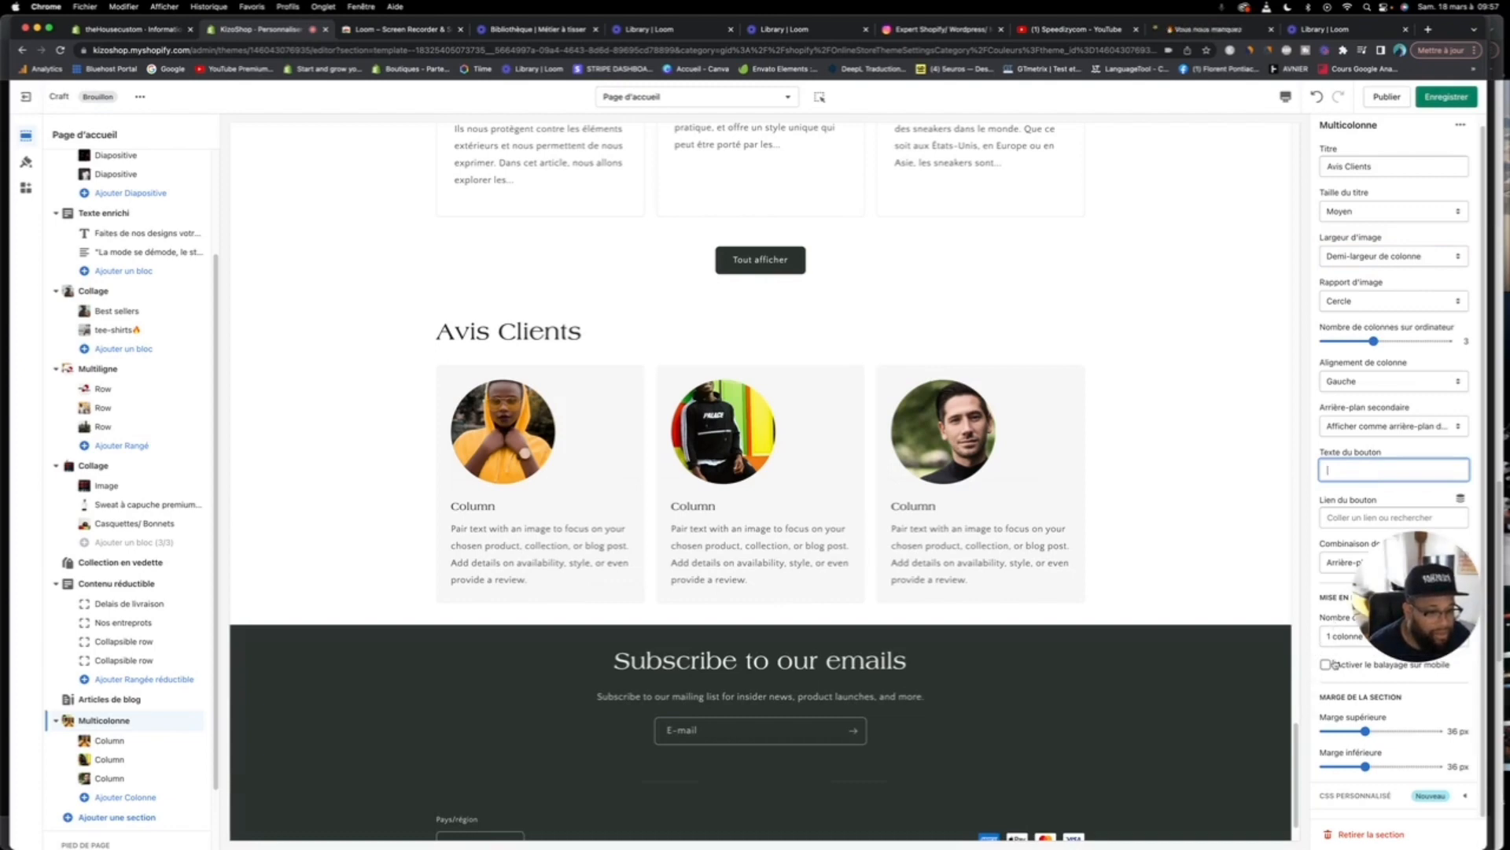
left_click_drag(1363, 767, 1397, 767)
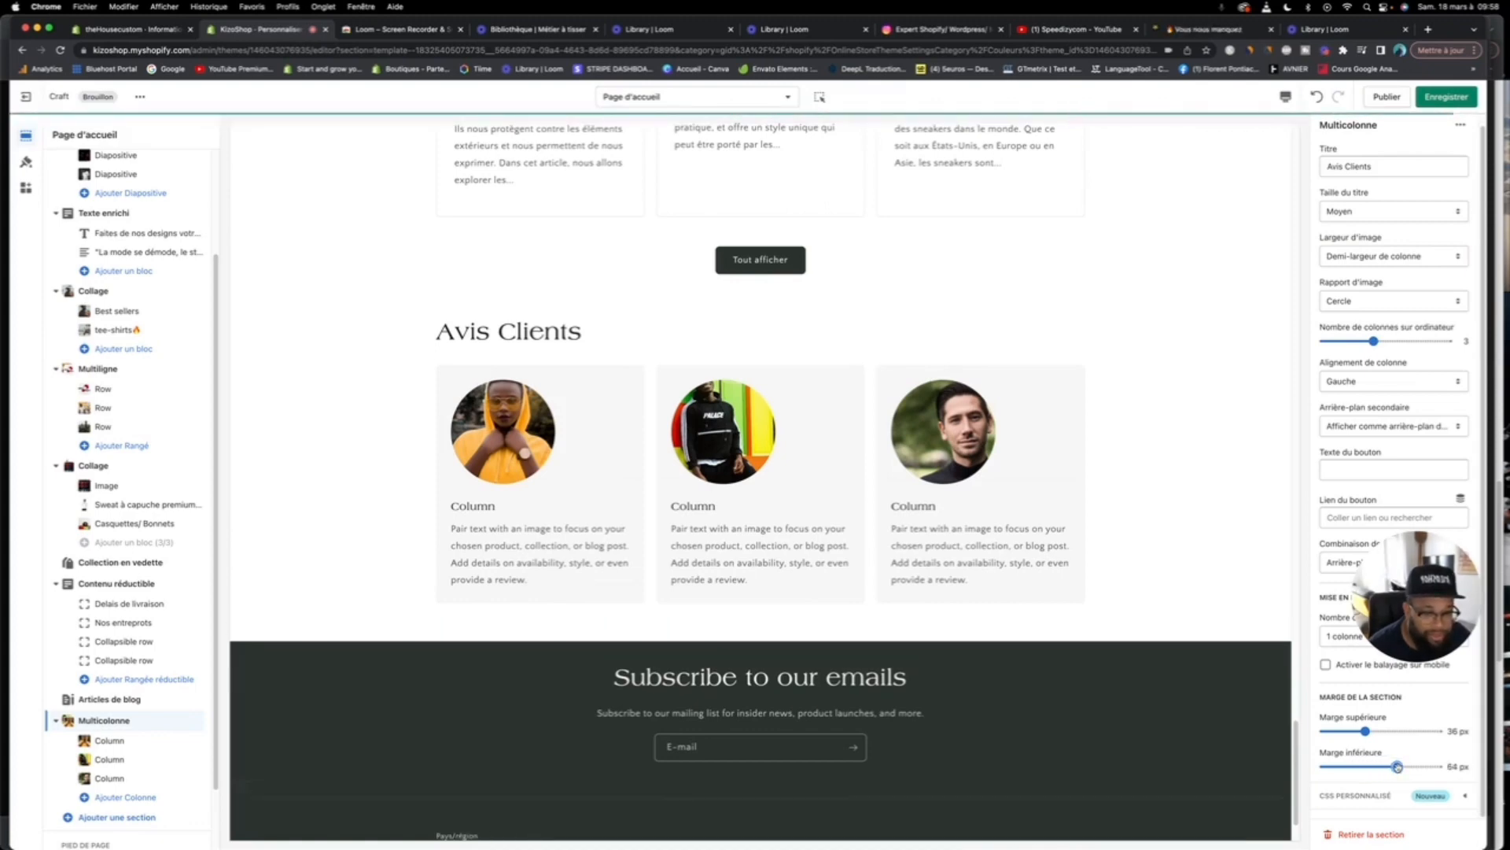
scroll(1342, 730, "up", 1)
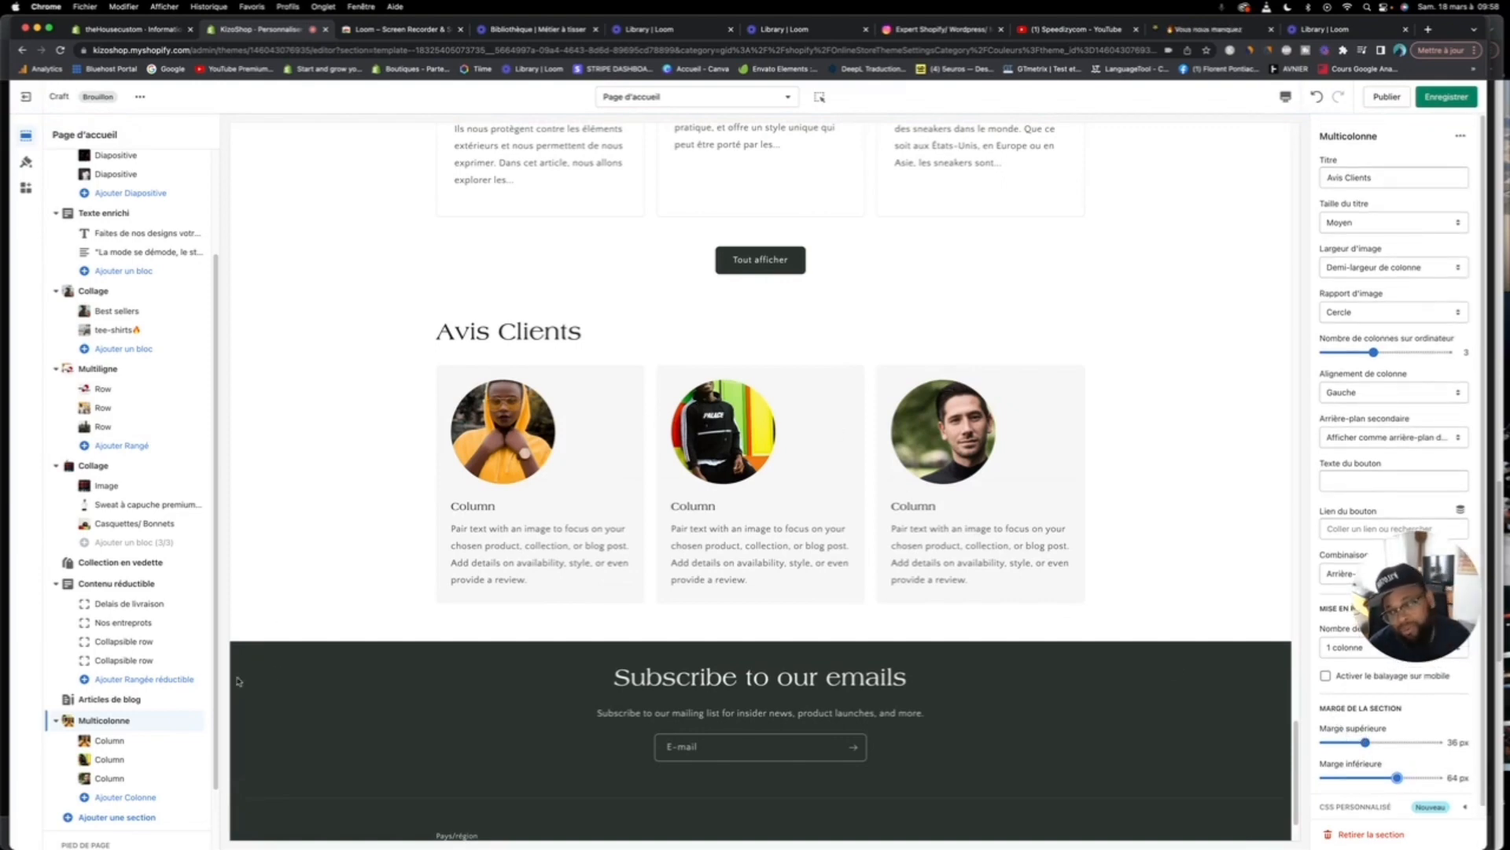
Step: Replace the second Multicolonne column's image with the free image woman-wearing-aviator-glasses, found by searching for "woman"
left_click(141, 759)
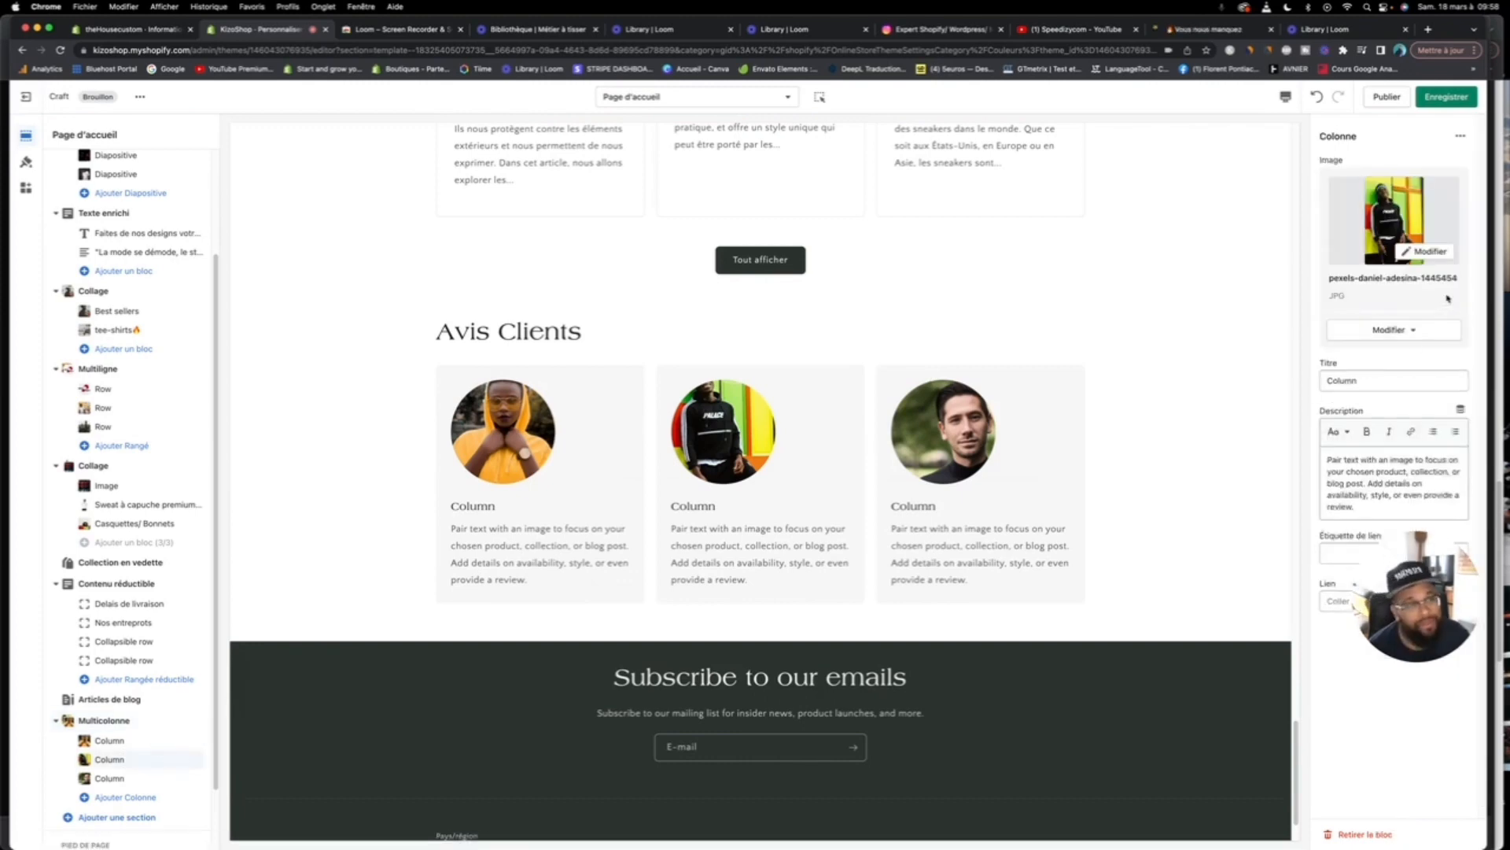
left_click(1373, 332)
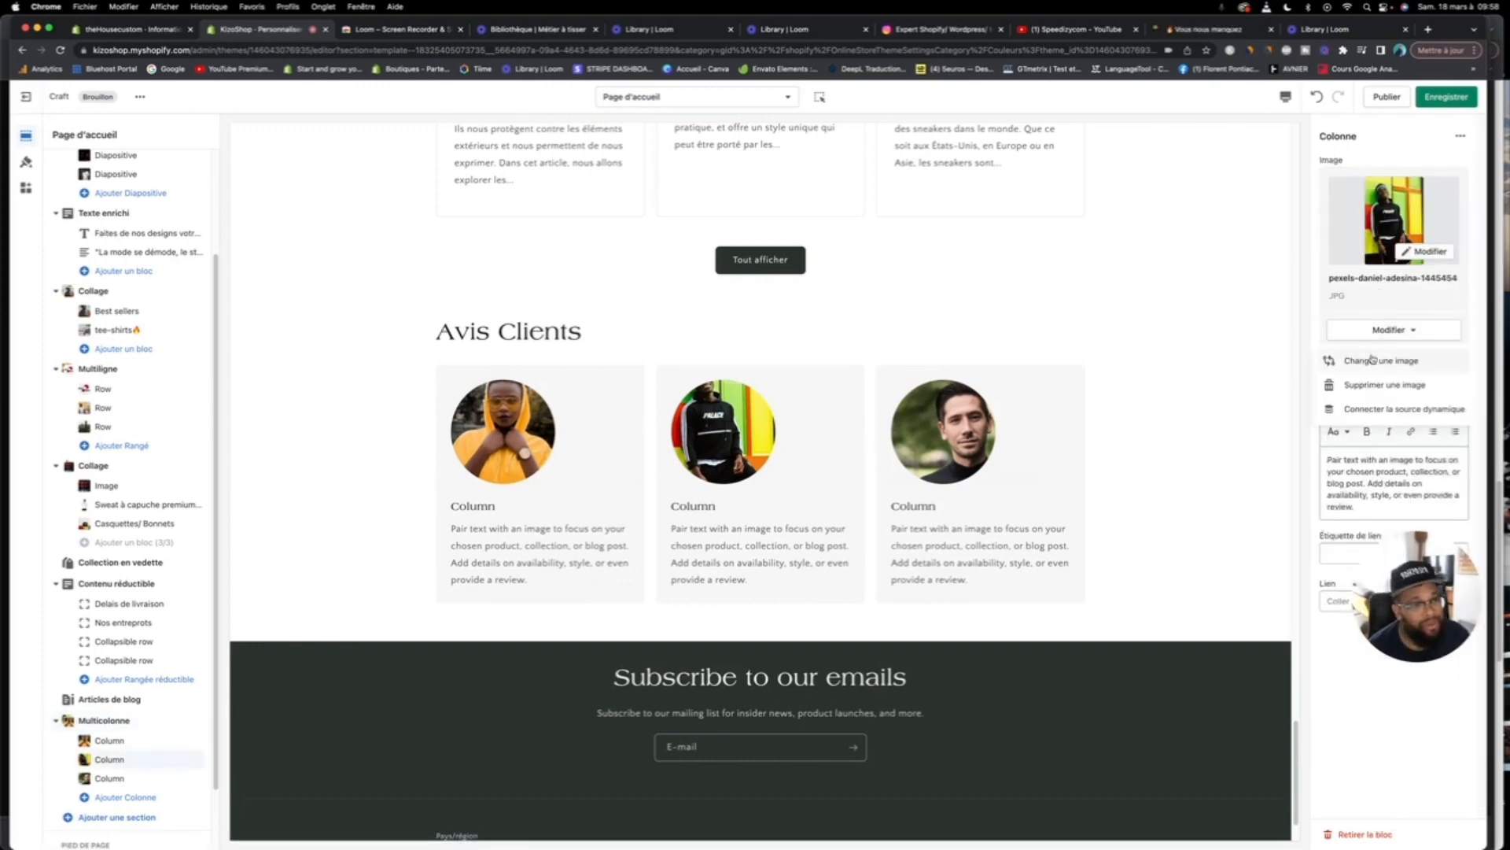
left_click(1373, 360)
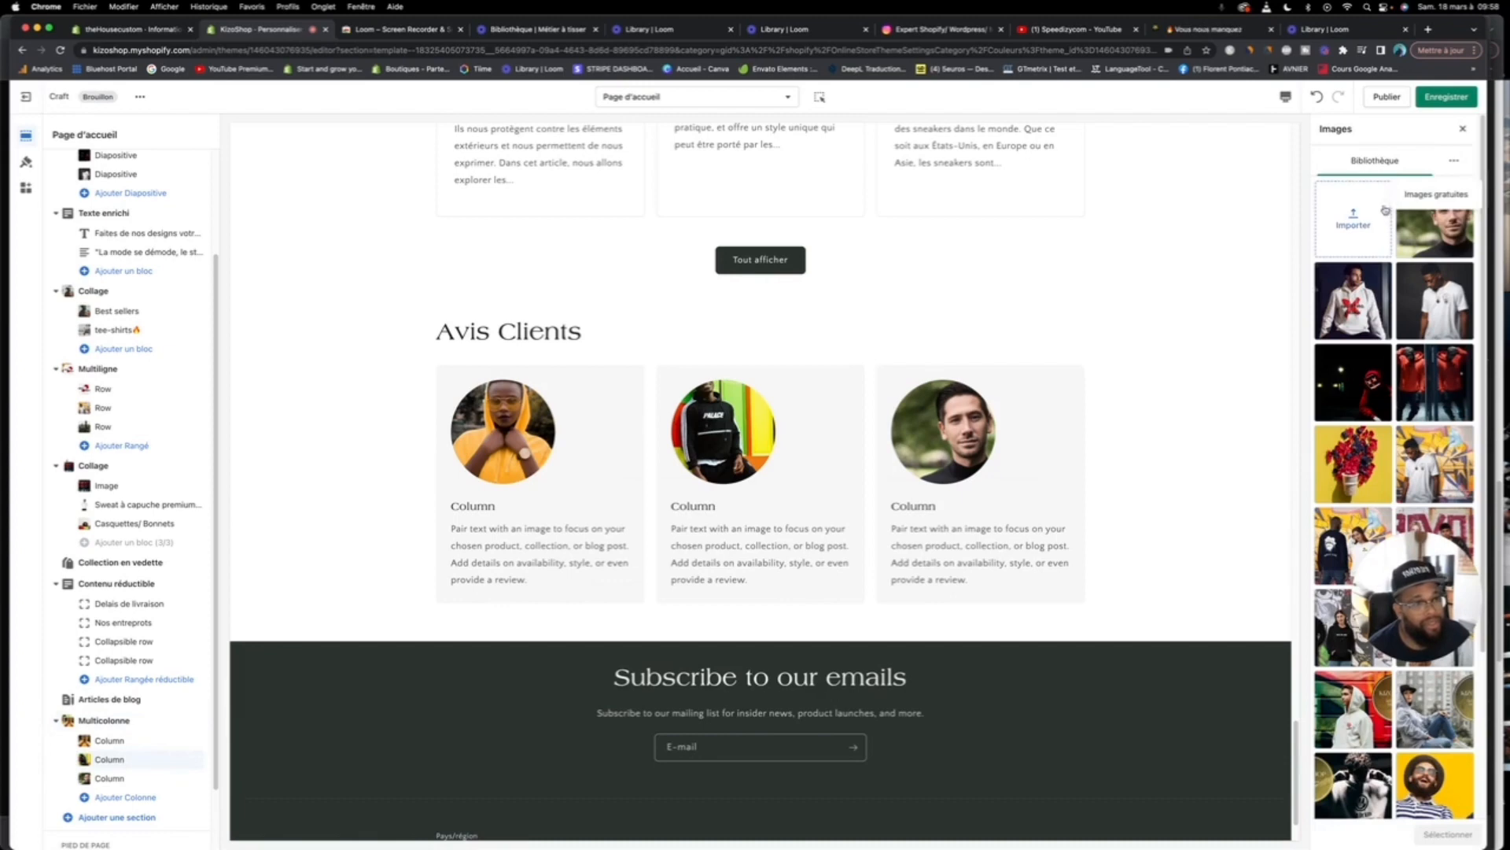
left_click(1453, 160)
left_click(1353, 196)
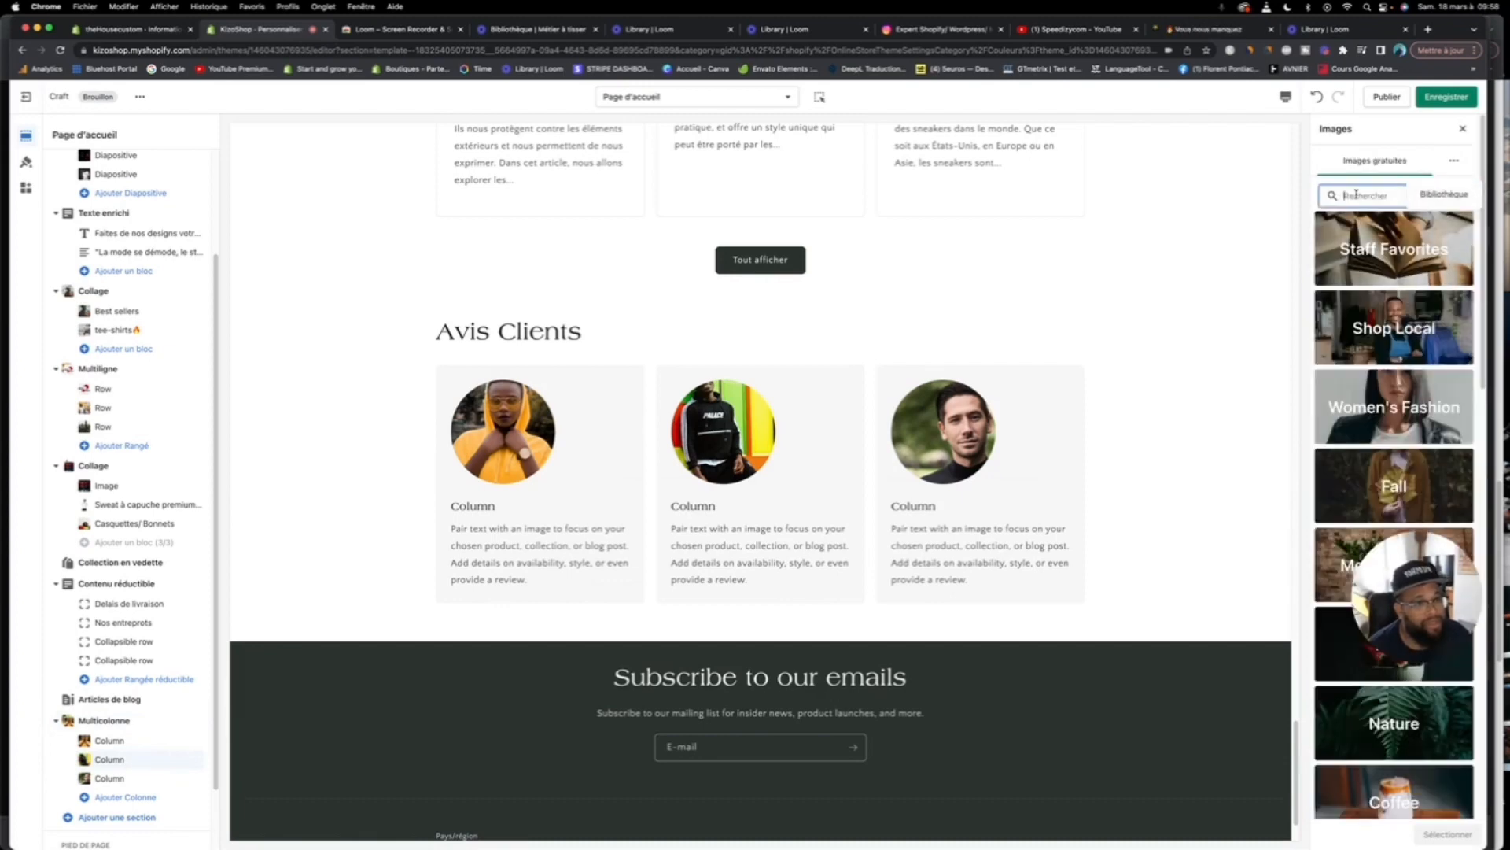
type("woman")
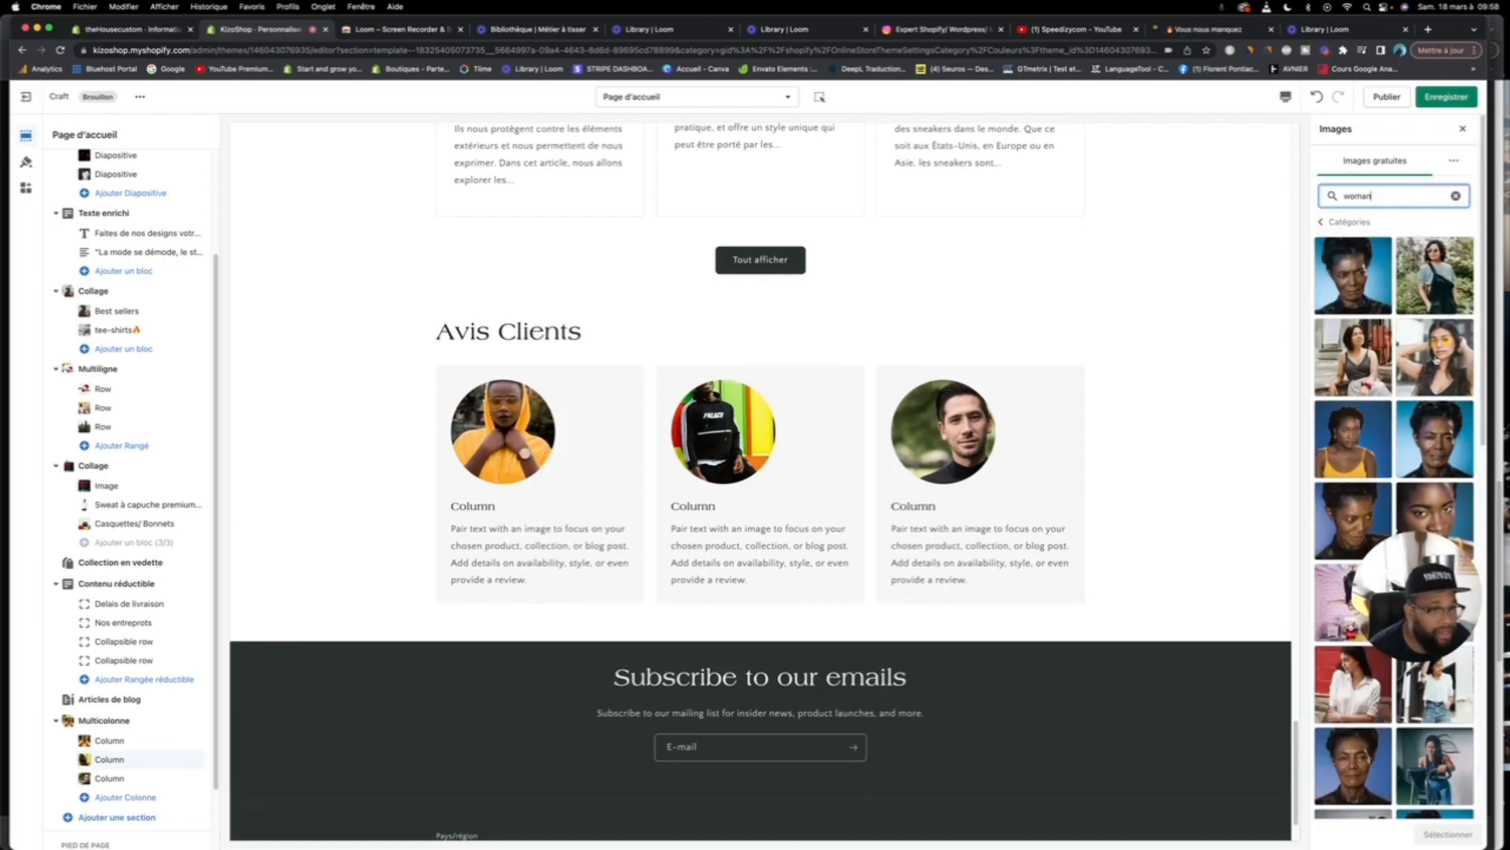
left_click(1437, 360)
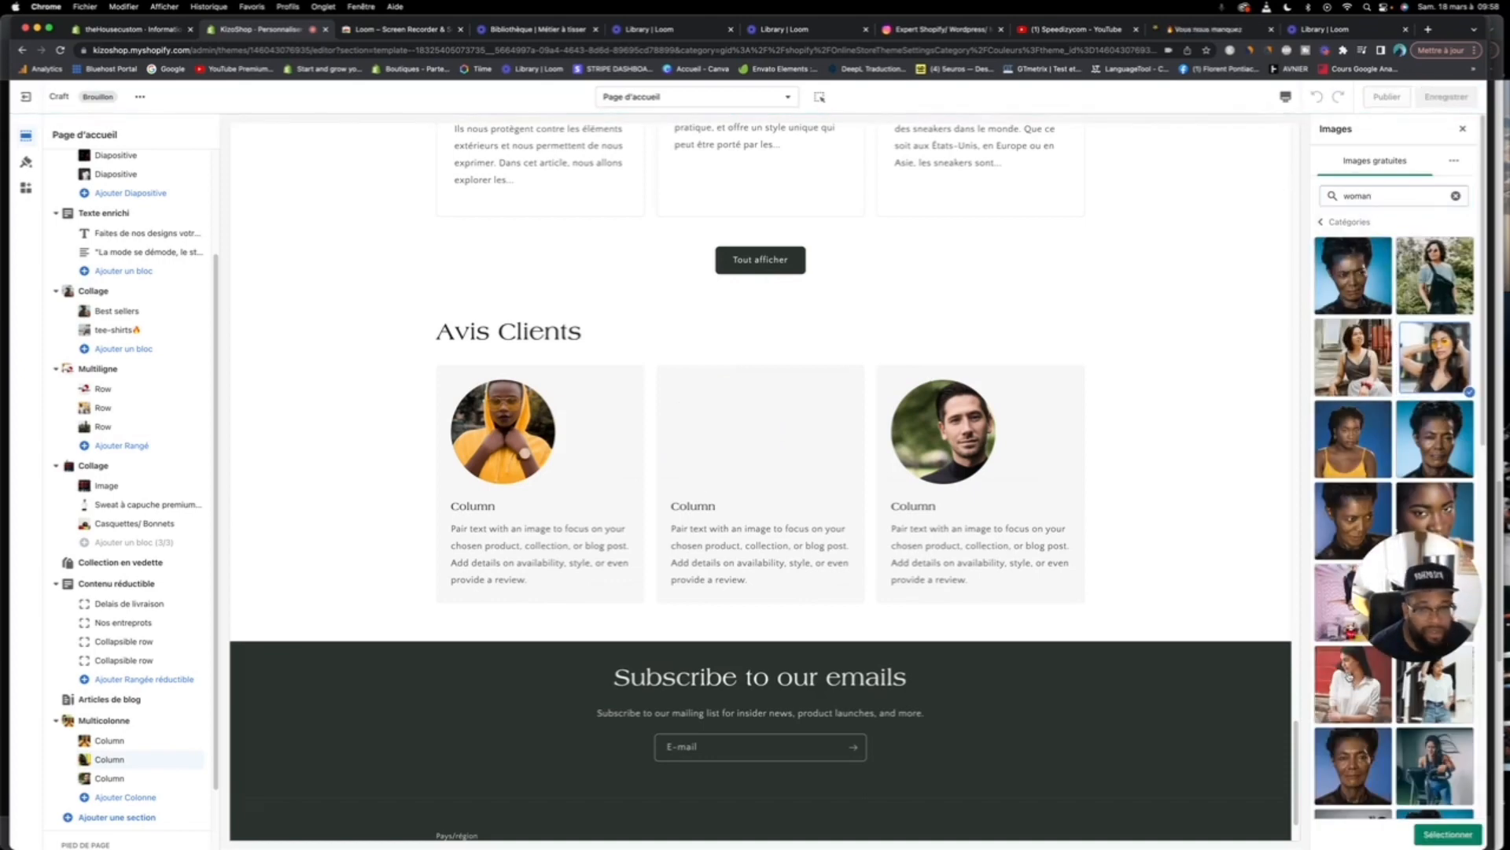
left_click(1446, 835)
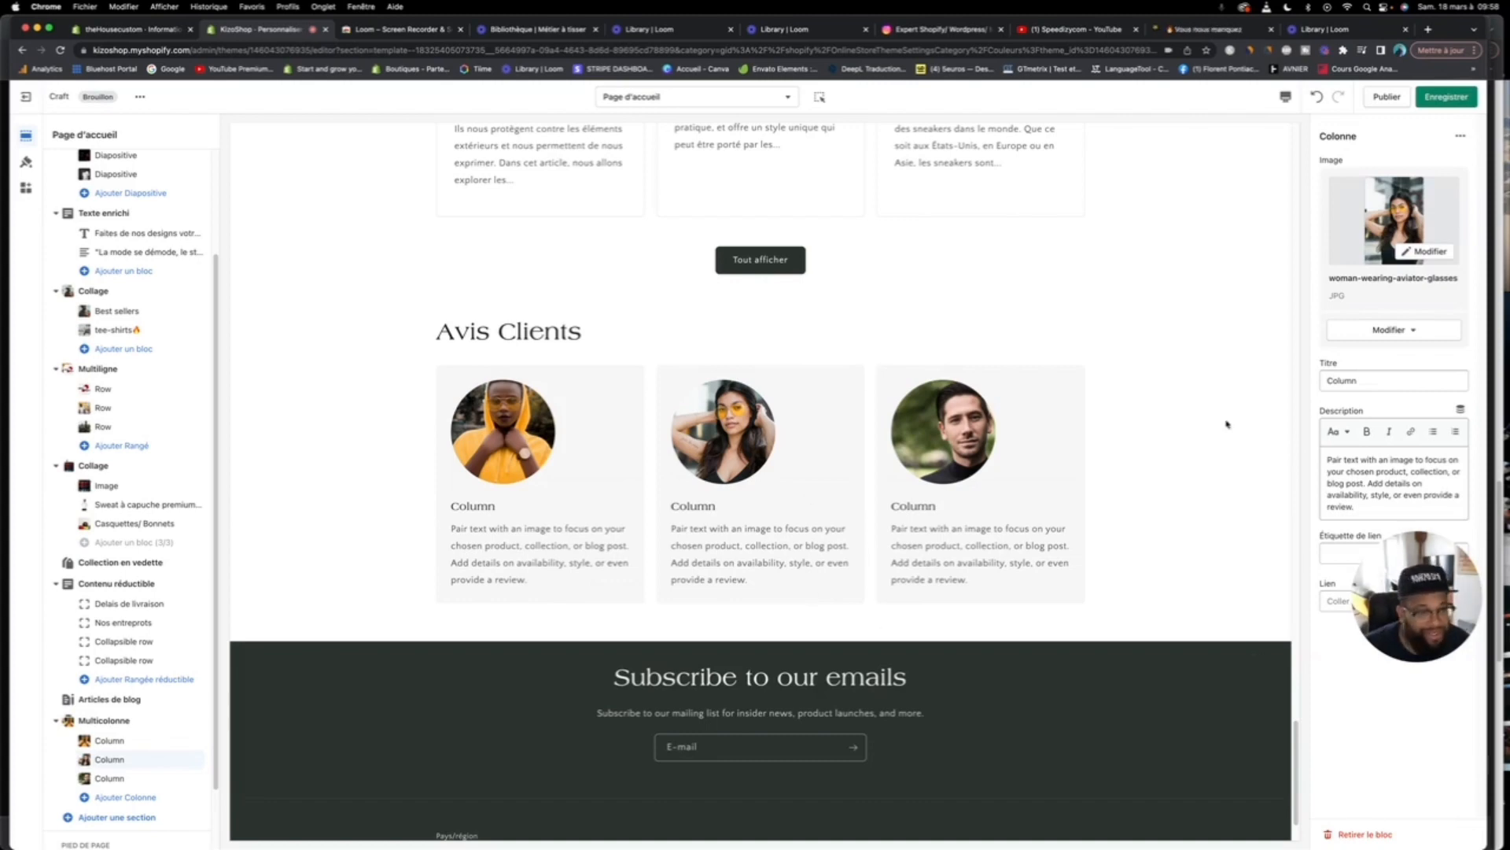
Step: Change the second Multicolonne column's title to the female customer's first name and initial, and save the page
double_click(1382, 385)
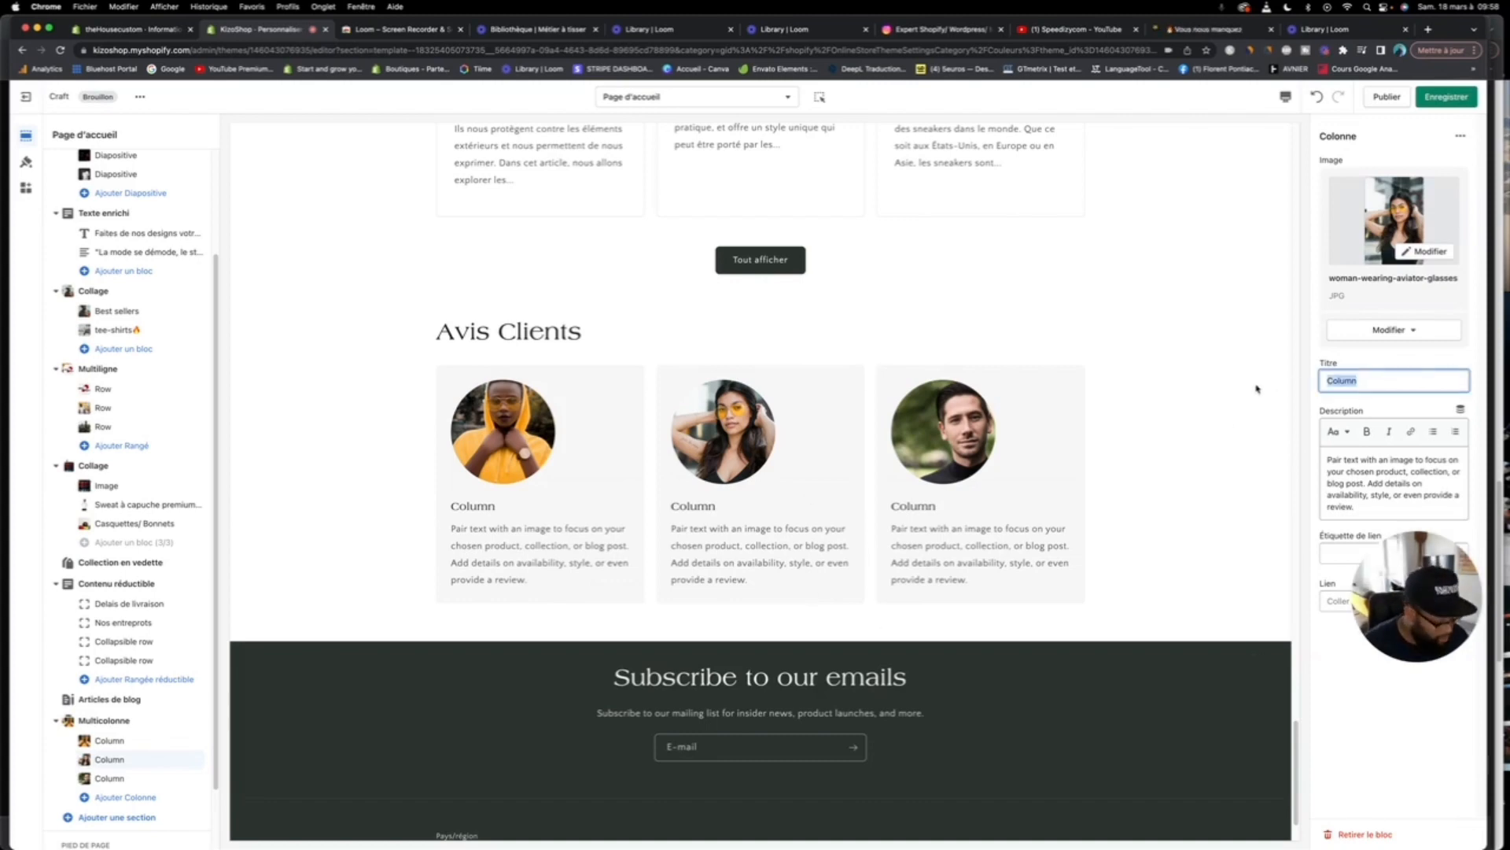
type("Jessica.B")
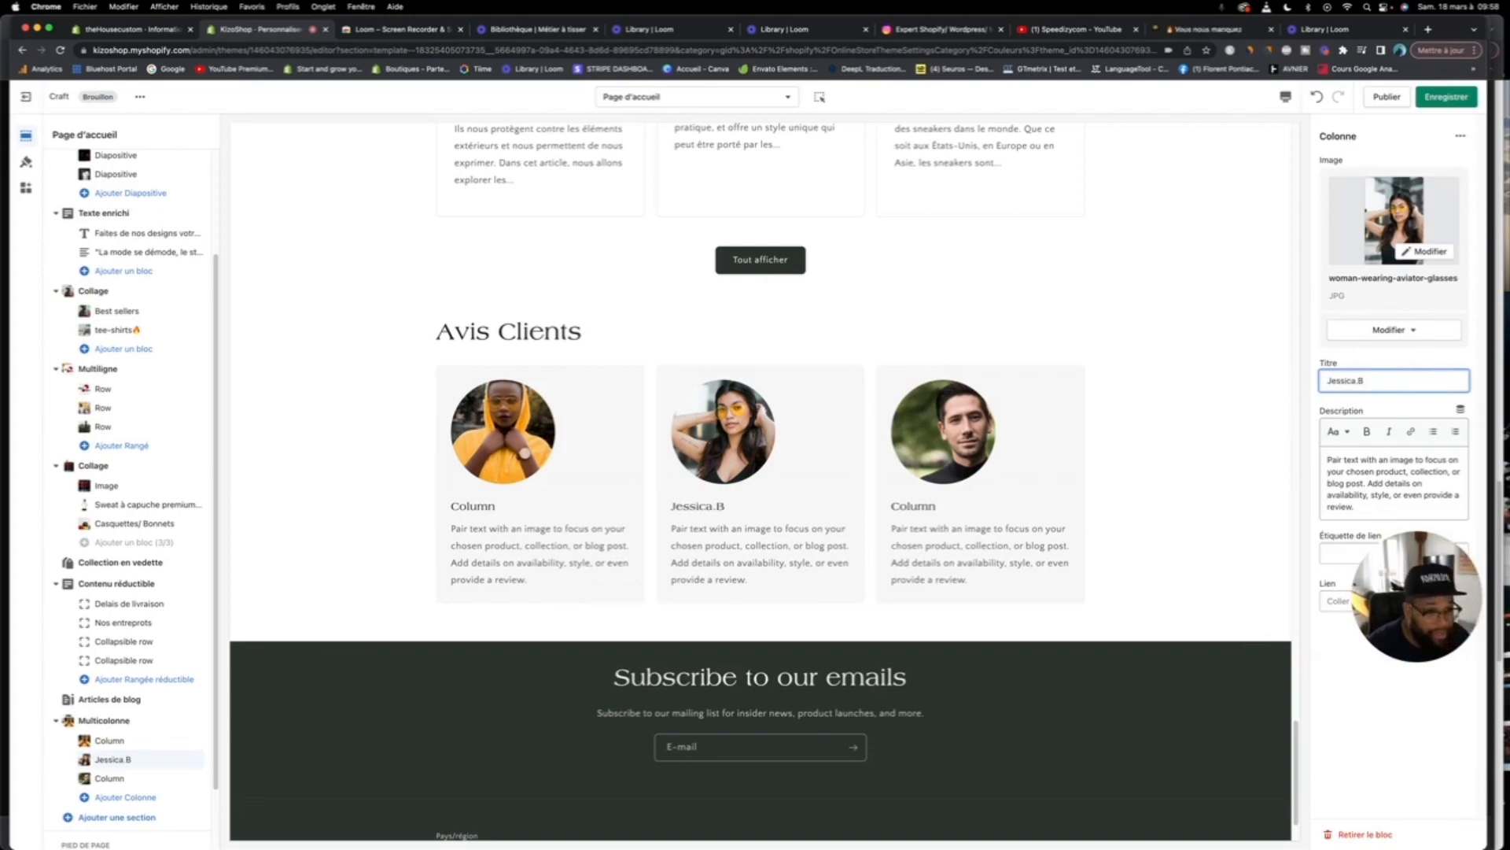
key("super+s")
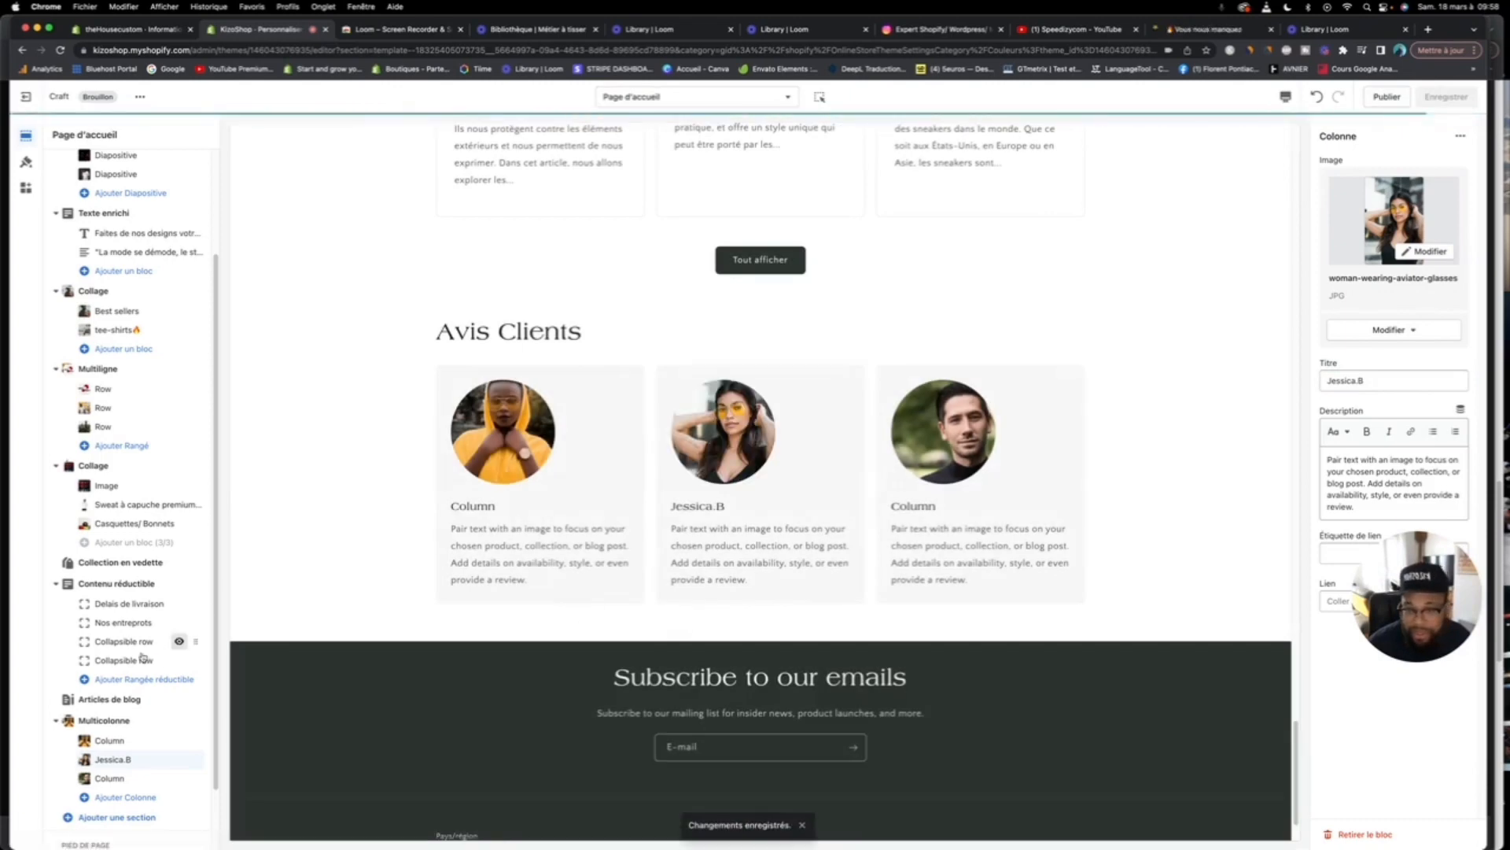
Step: Replace the title of the first Multicolonne column, with the yellow-hoodie portrait, with the reviewer's first name
left_click(110, 740)
left_click_drag(1404, 381, 1323, 374)
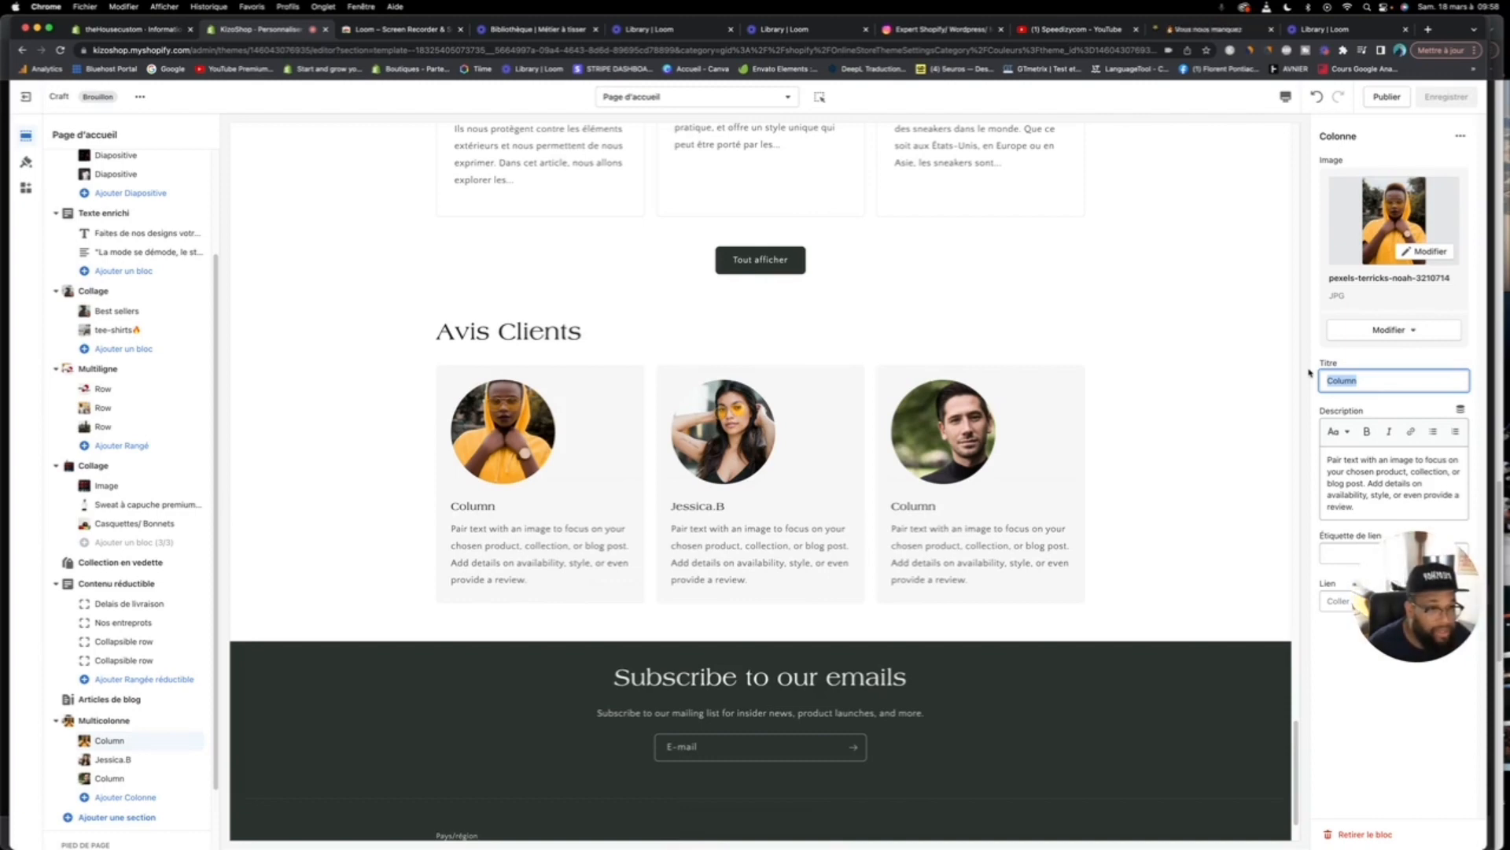
type("Salomé")
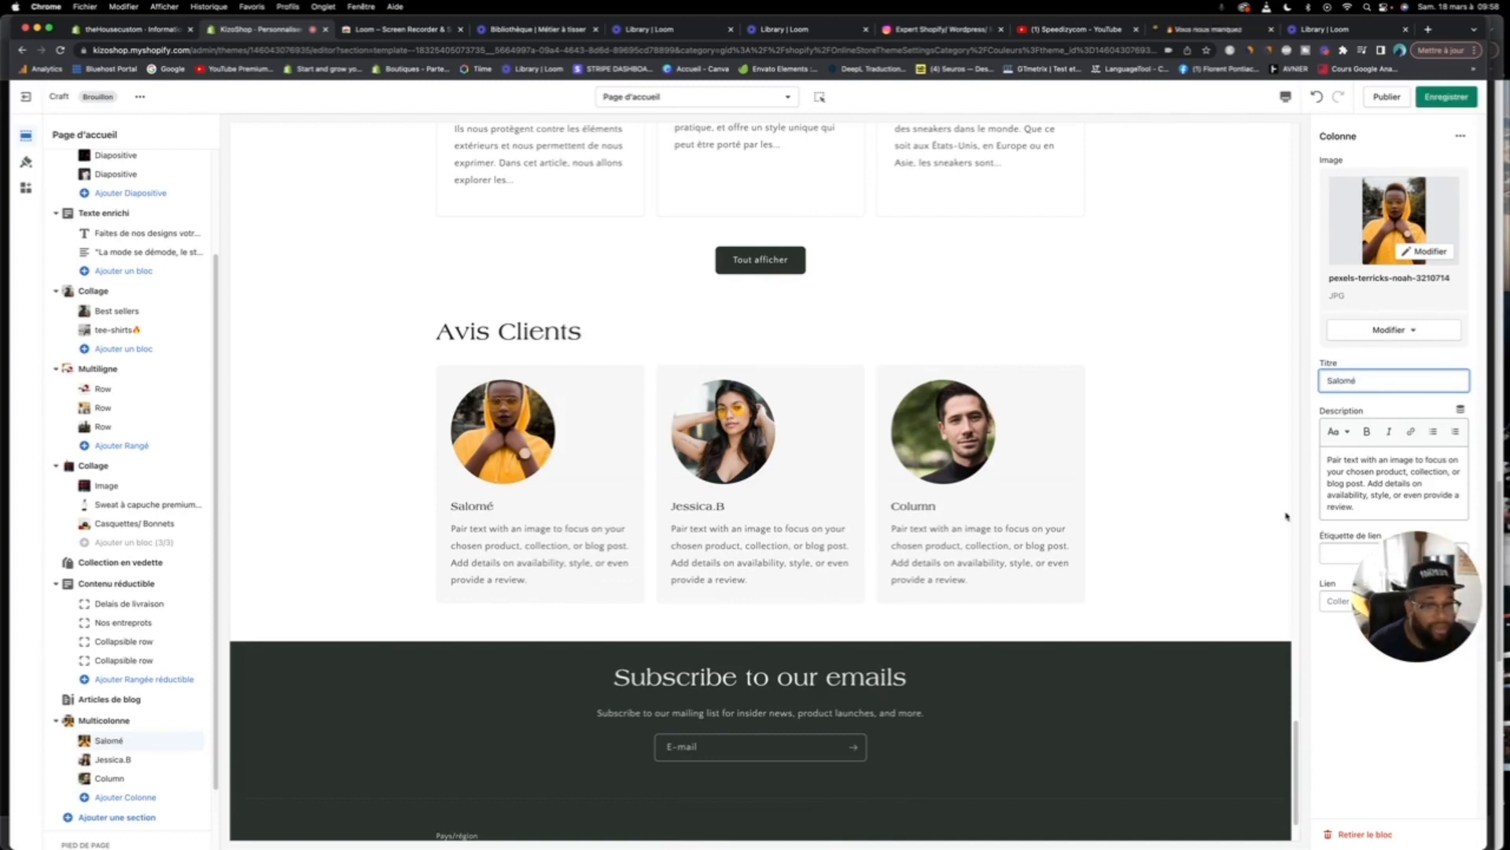
Step: Replace the title of the third Multicolonne column with the male reviewer's name and save the page
left_click(175, 778)
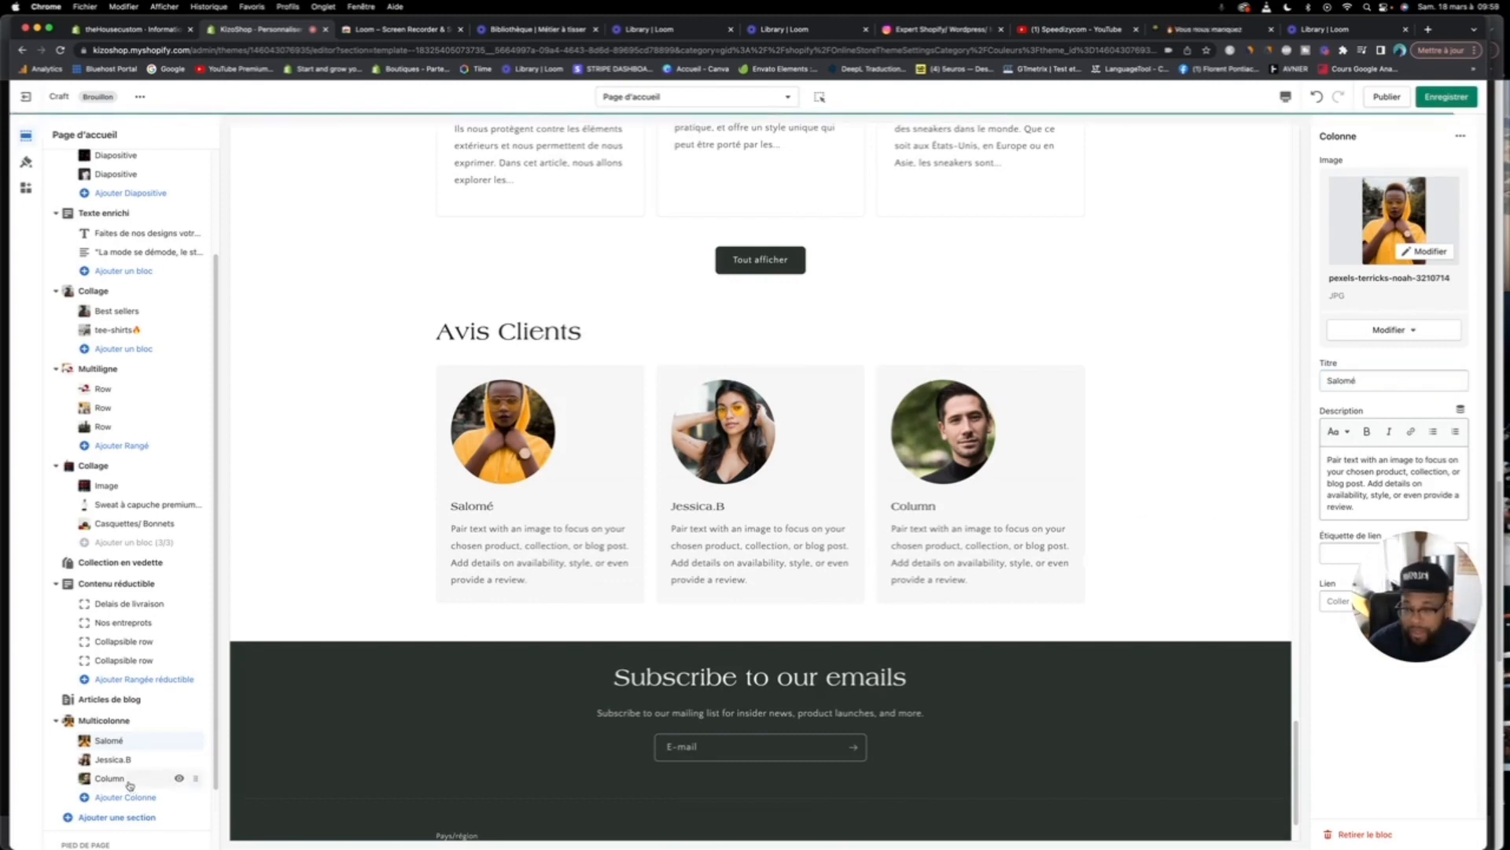
left_click_drag(1375, 385, 1301, 385)
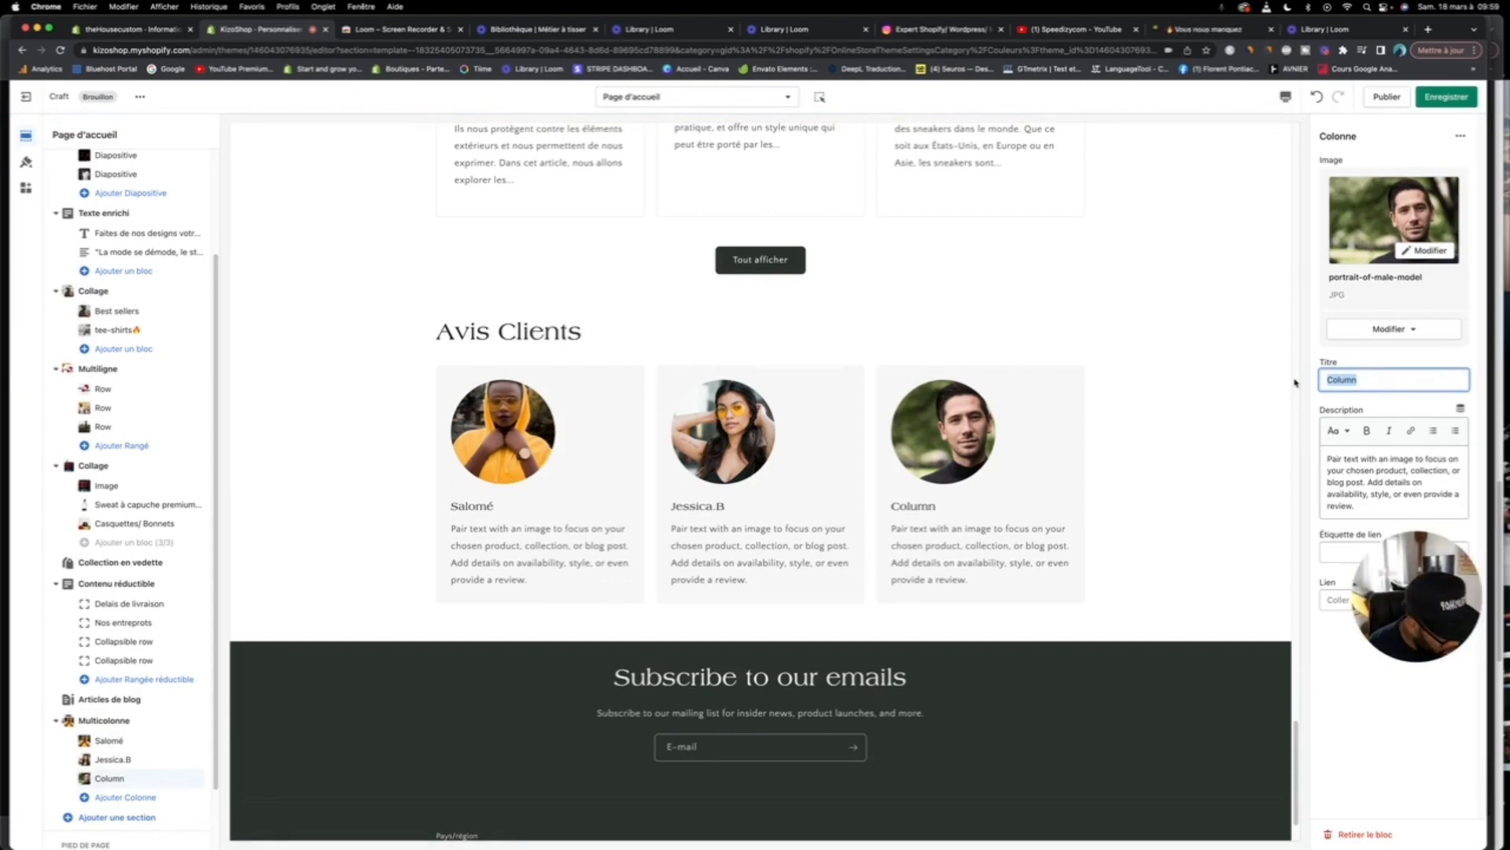
type("Rich")
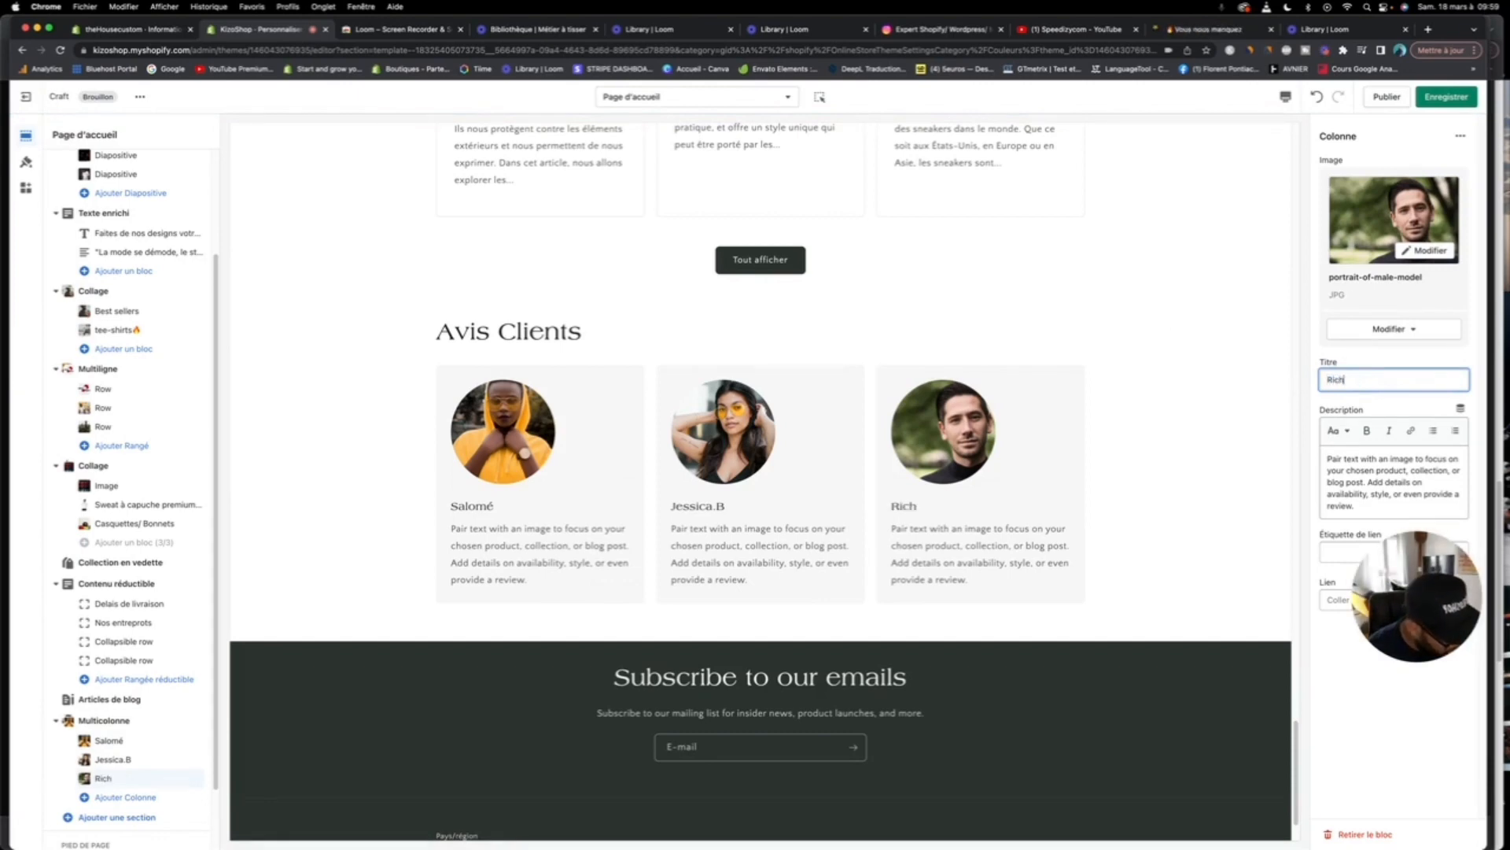
type("i")
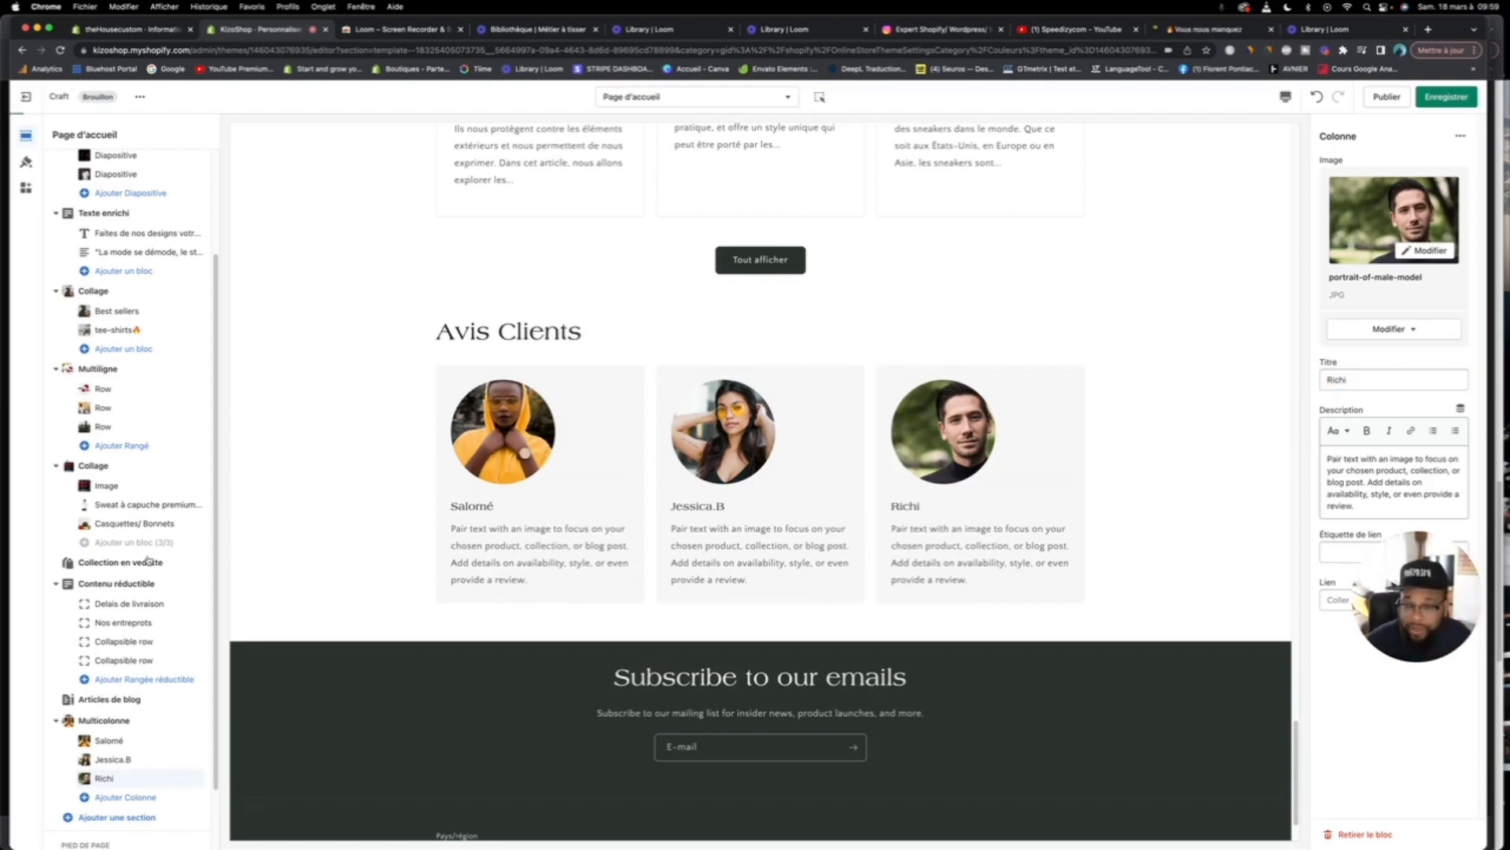
key("super+s")
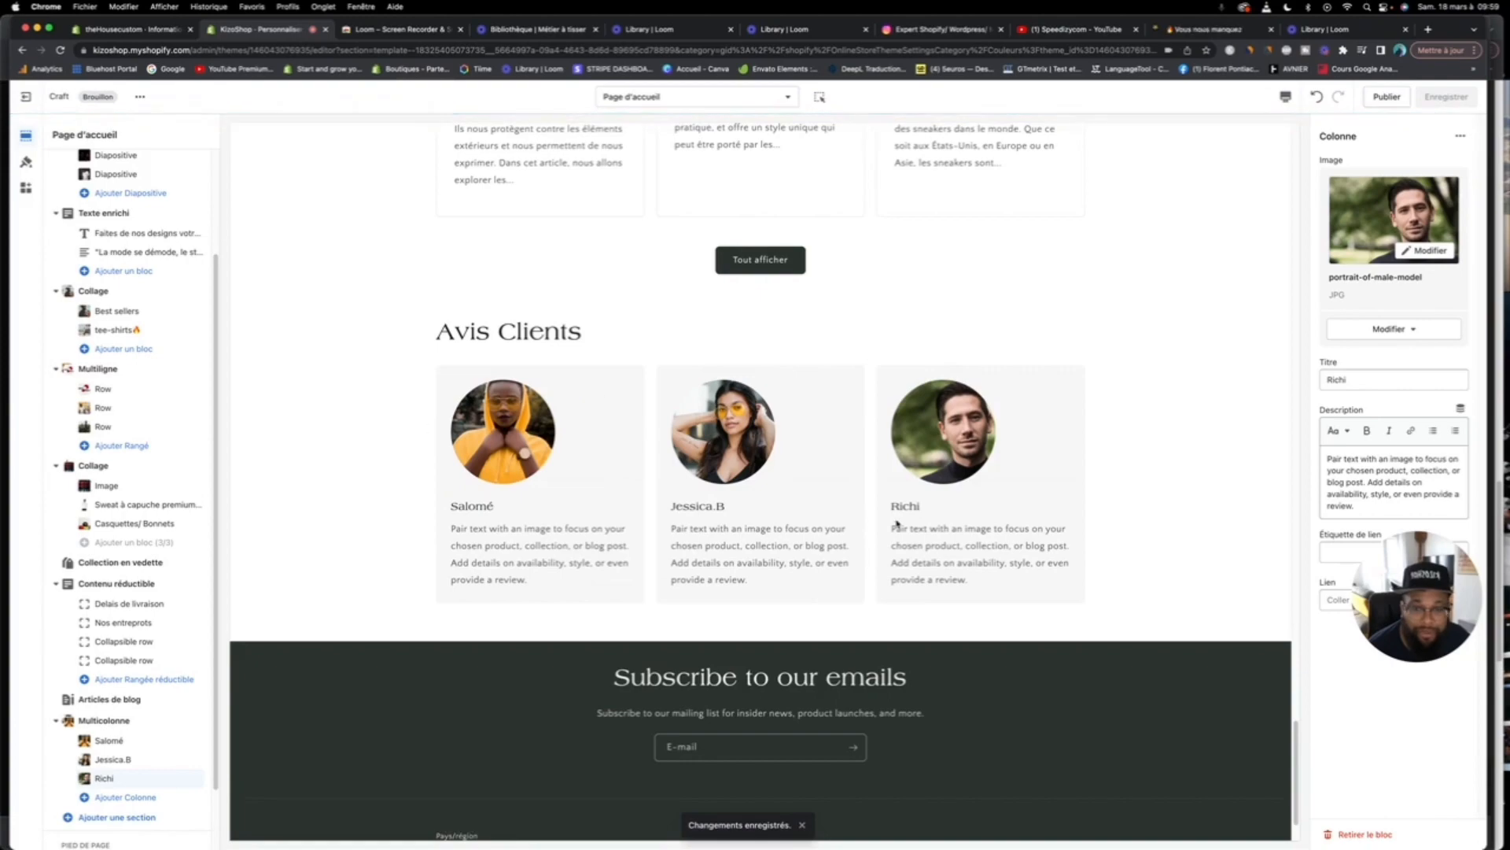
scroll(818, 558, "up", 10)
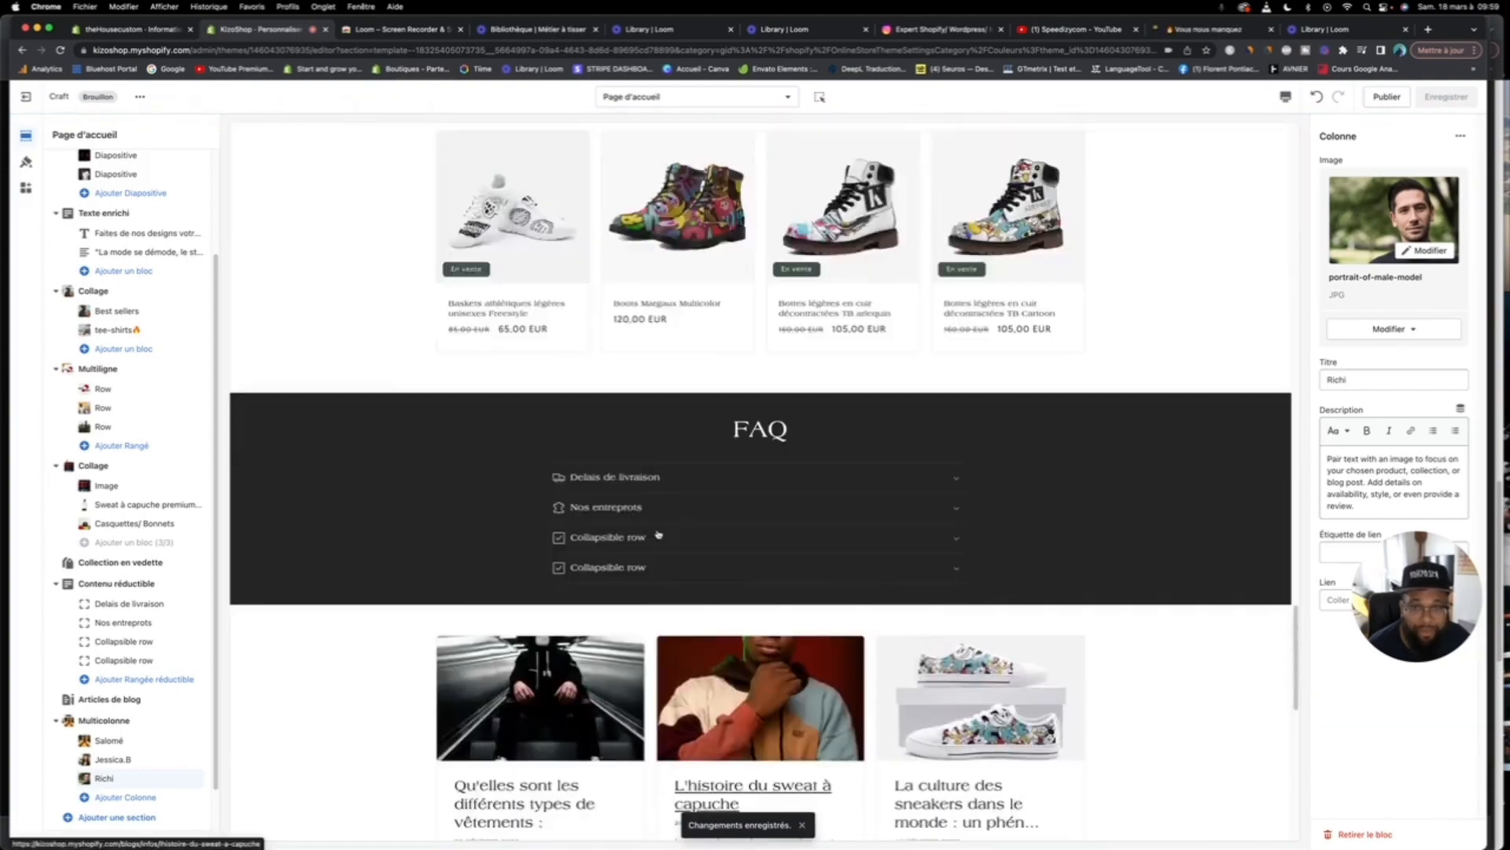
scroll(659, 534, "up", 15)
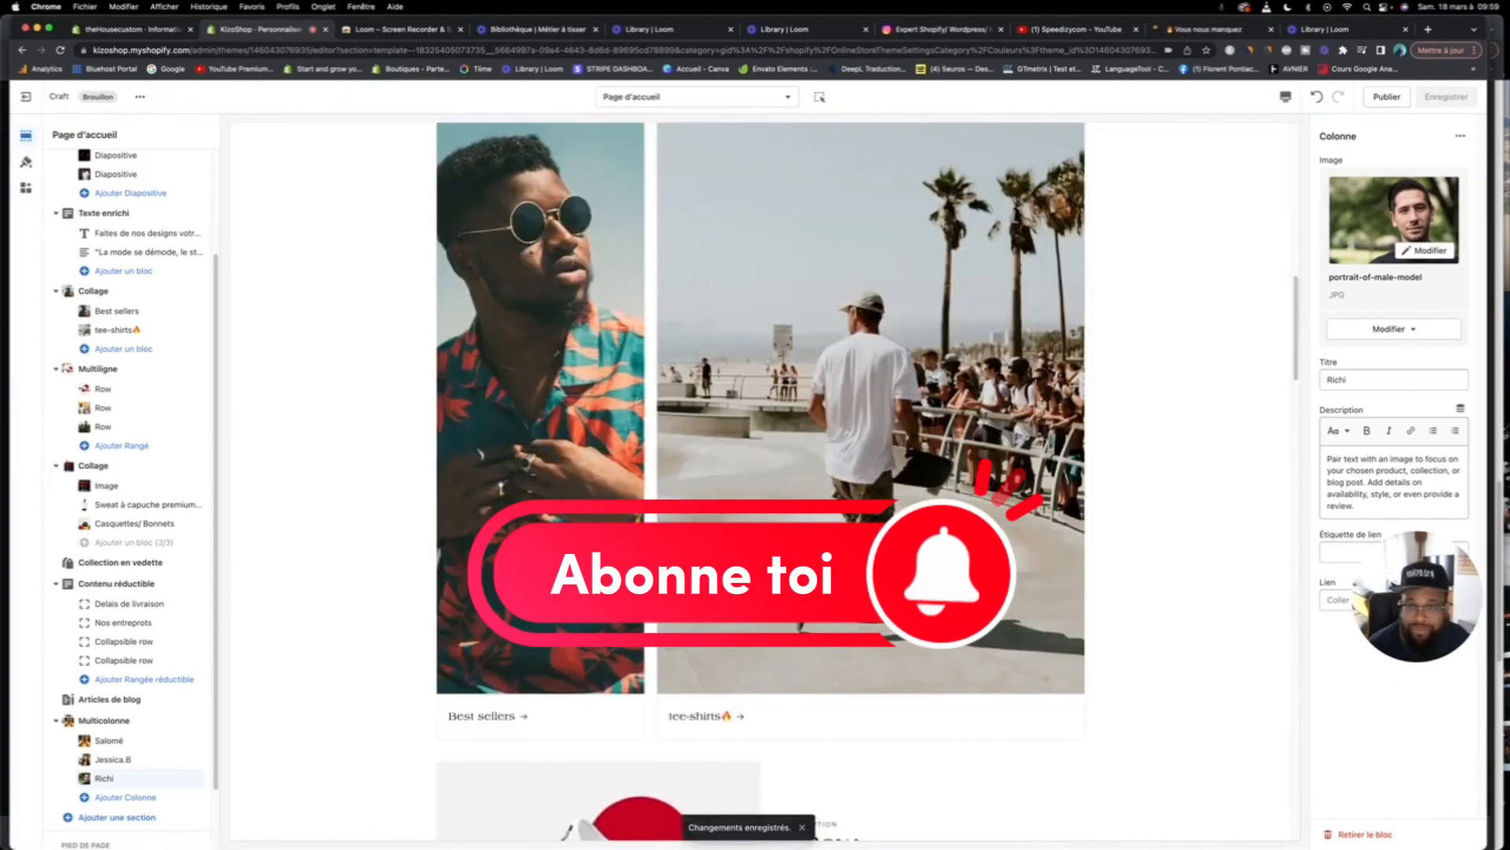
scroll(477, 728, "down", 20)
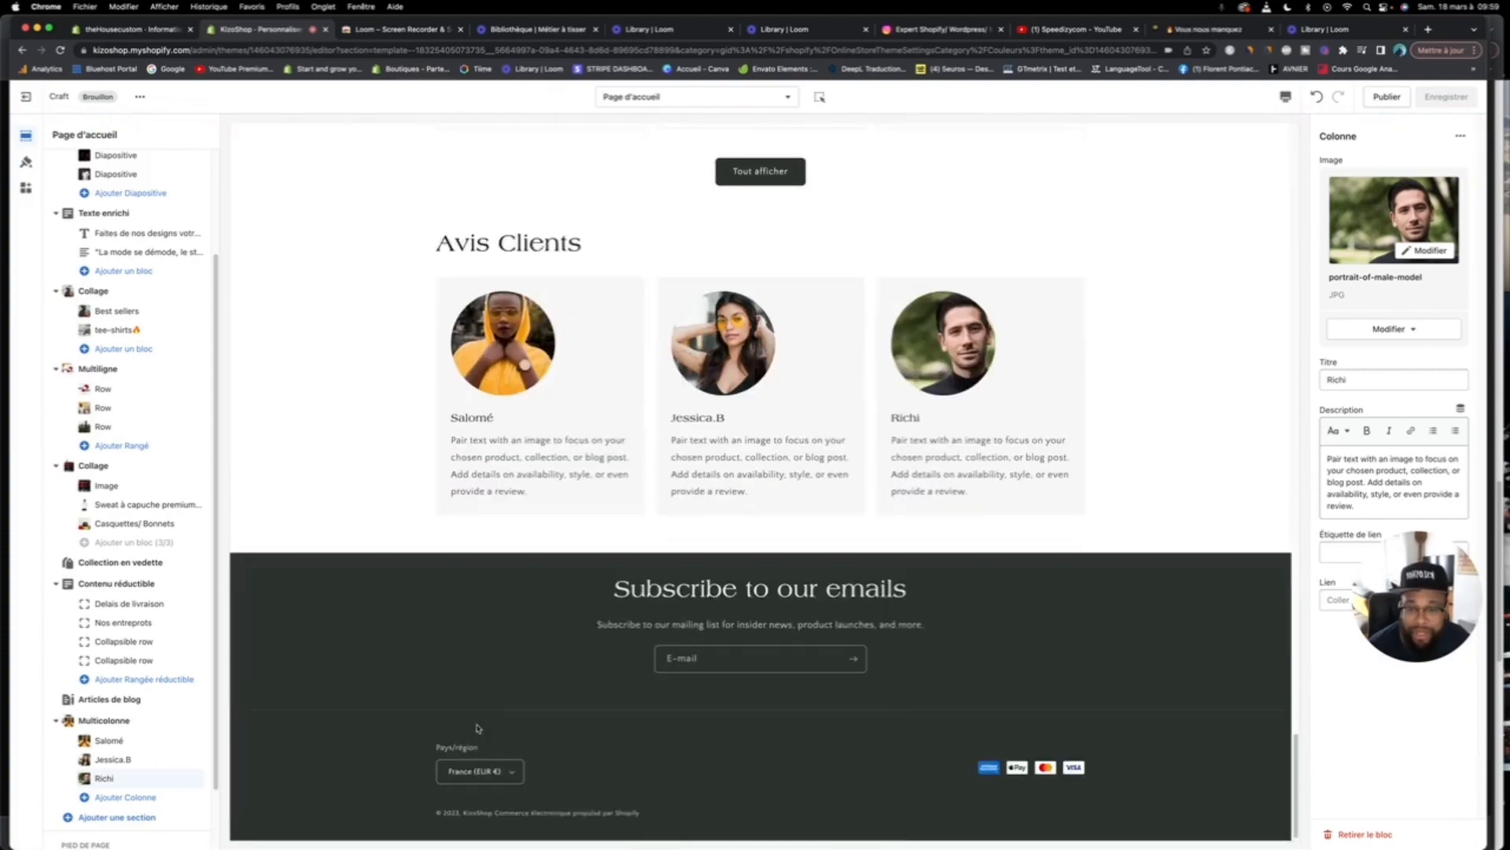
Step: Set the theme's secondary Texte colour to black, #000000, in the theme colour settings
left_click(25, 165)
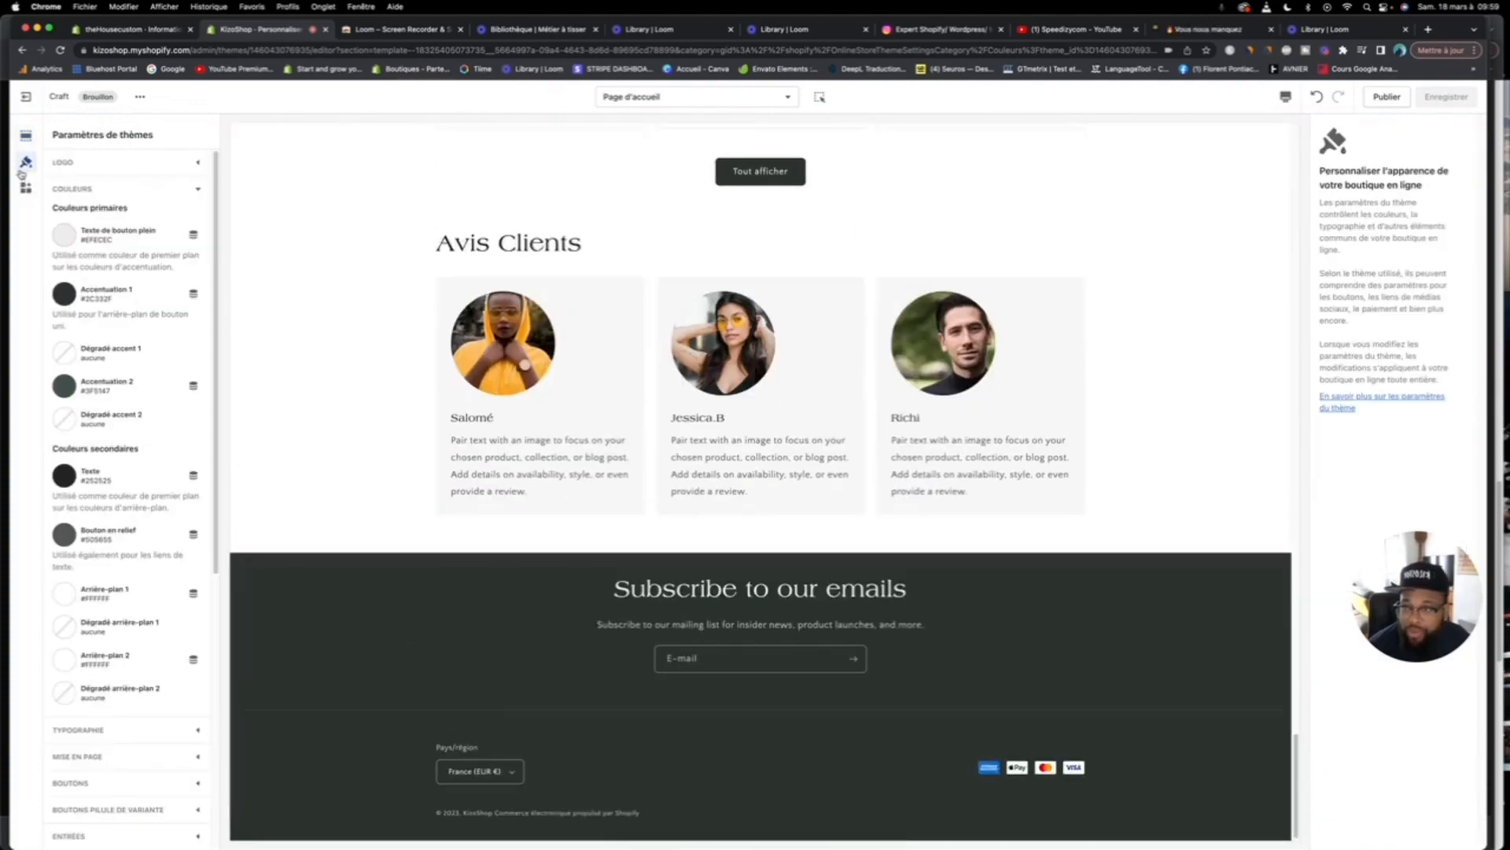
left_click(63, 476)
left_click_drag(64, 320, 3, 361)
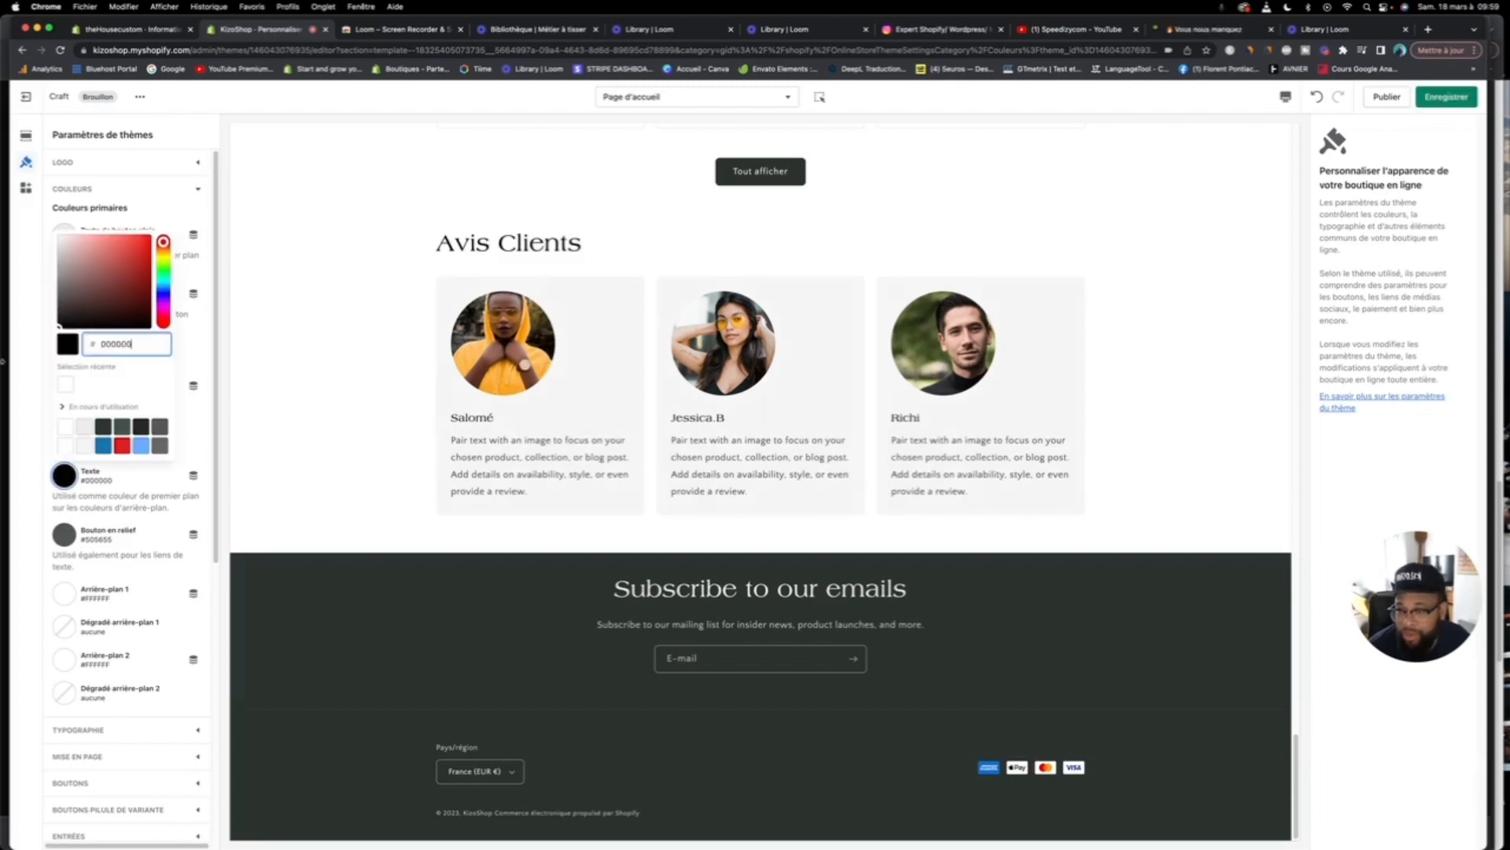
left_click(179, 516)
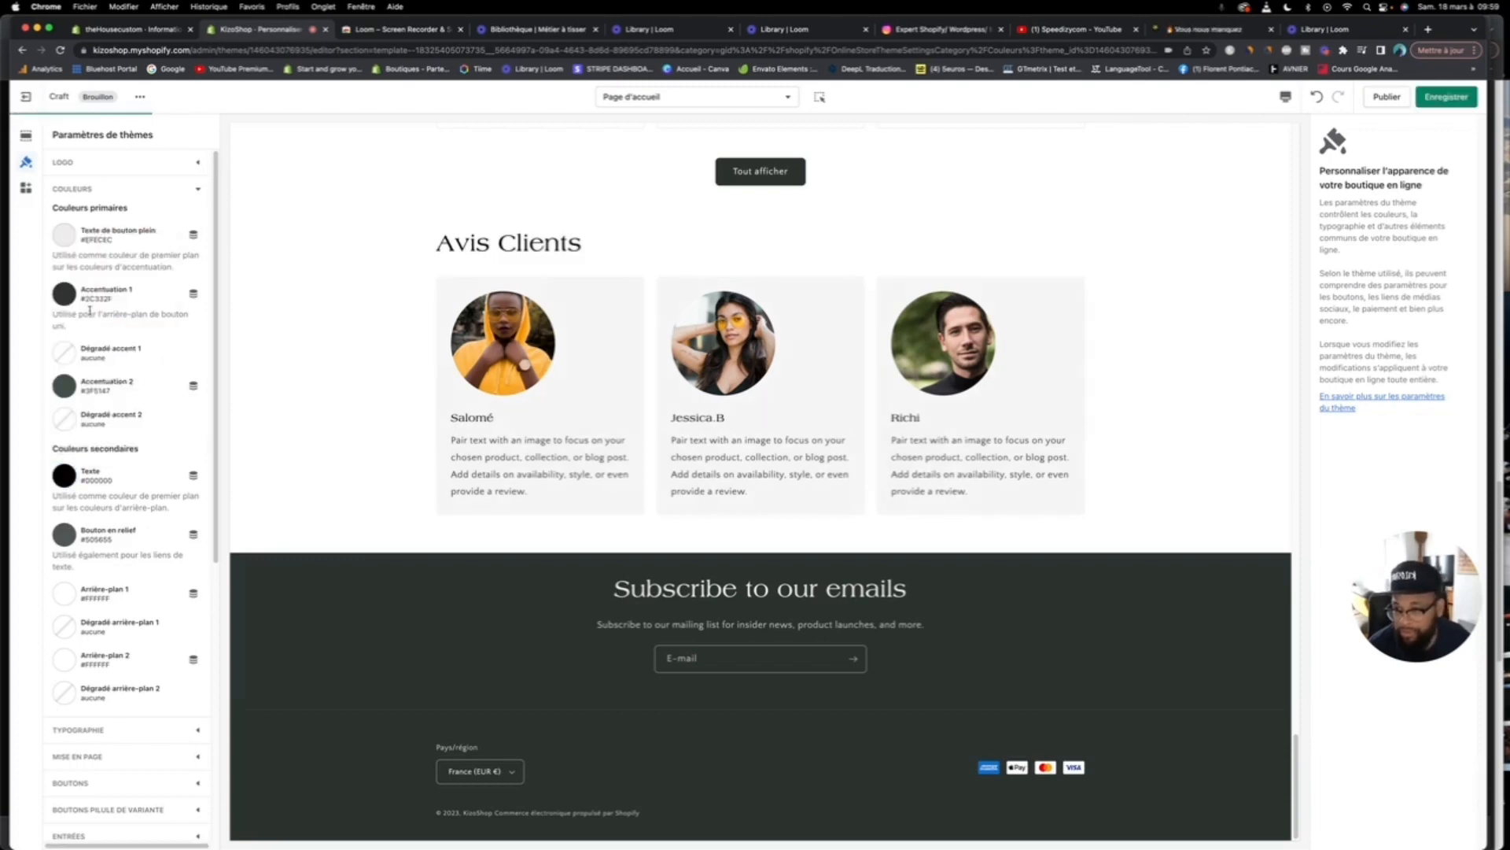
Step: Set the theme's Accentuation 2 colour to #000000 using the recently selected black
left_click(76, 385)
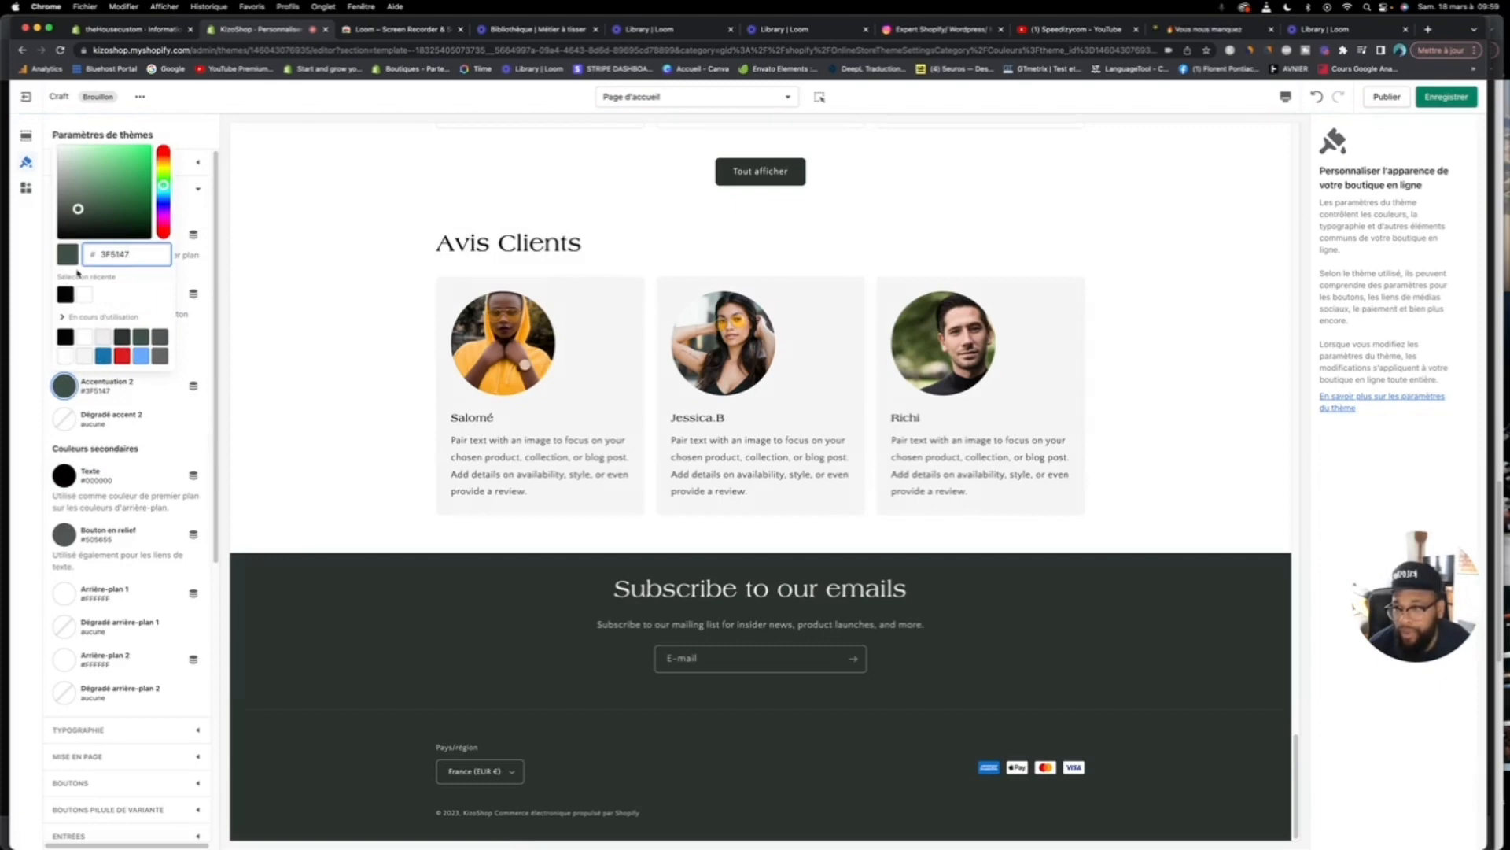
left_click(63, 298)
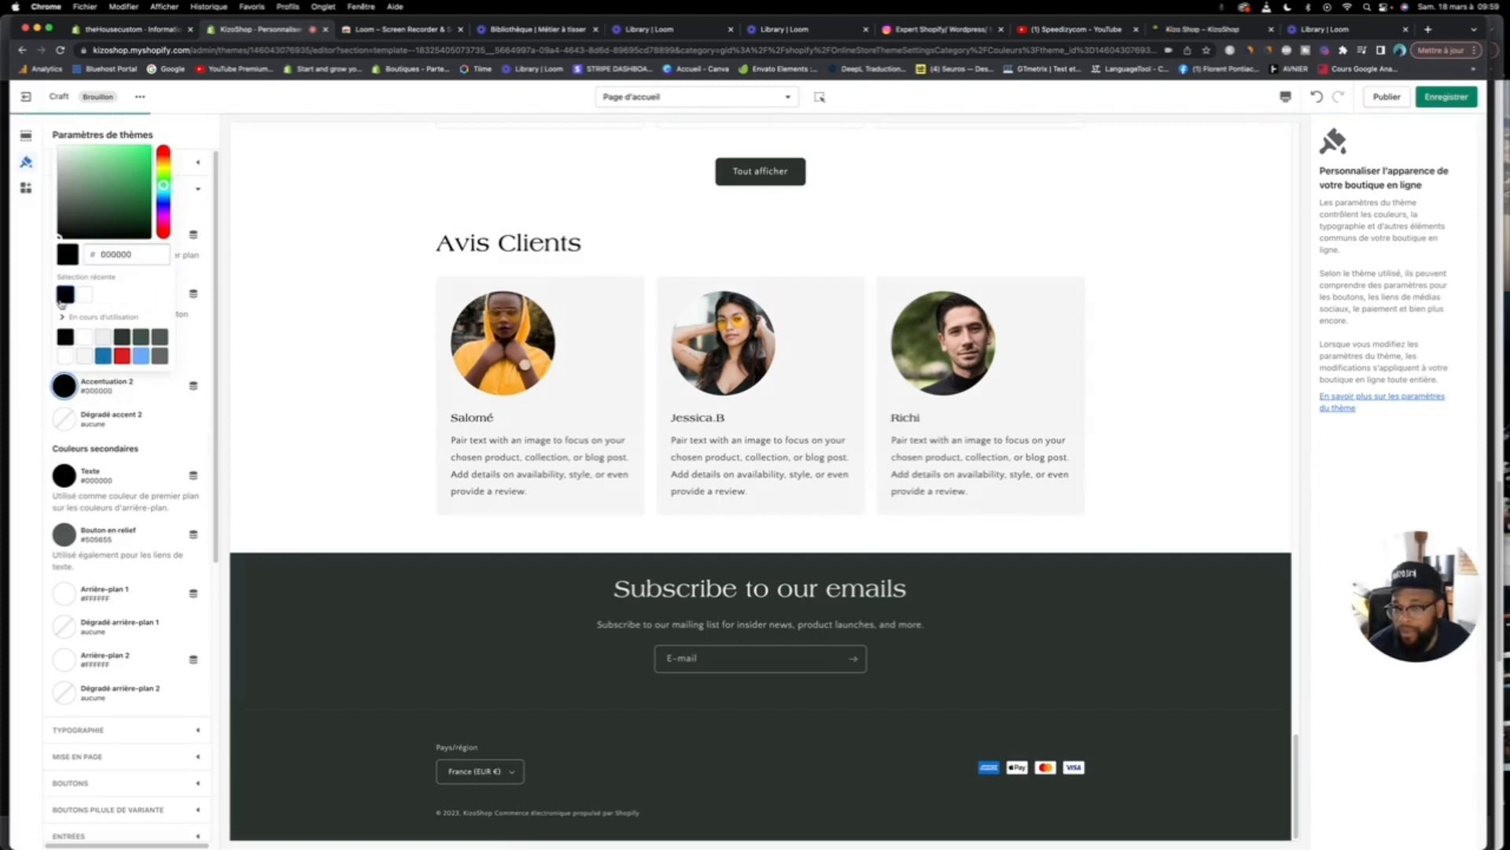
left_click(168, 425)
left_click(186, 466)
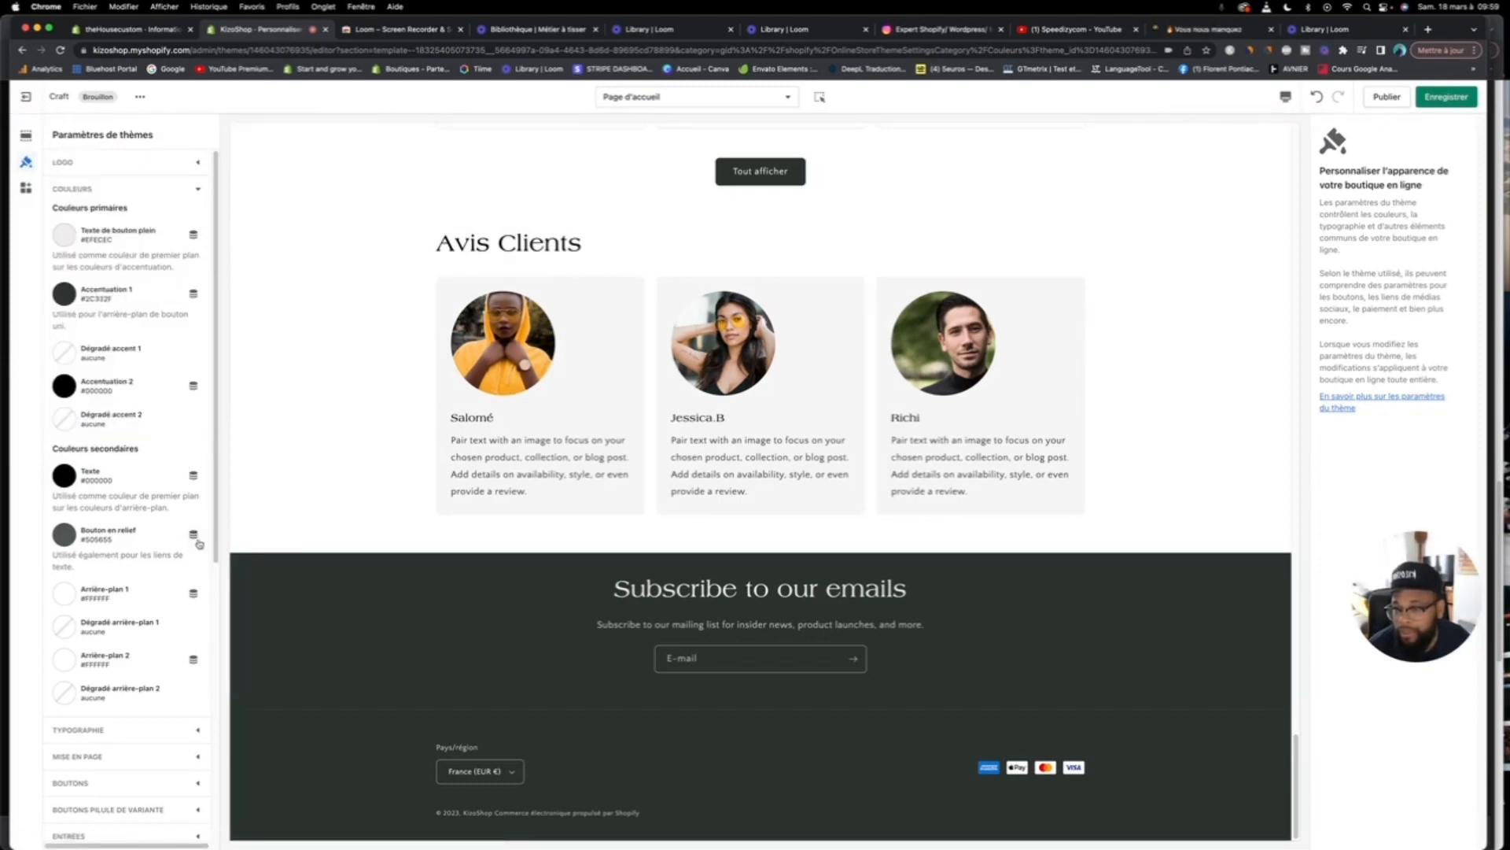
Step: Set the theme's Accentuation 1 colour to #000000 and save the theme changes
left_click(66, 294)
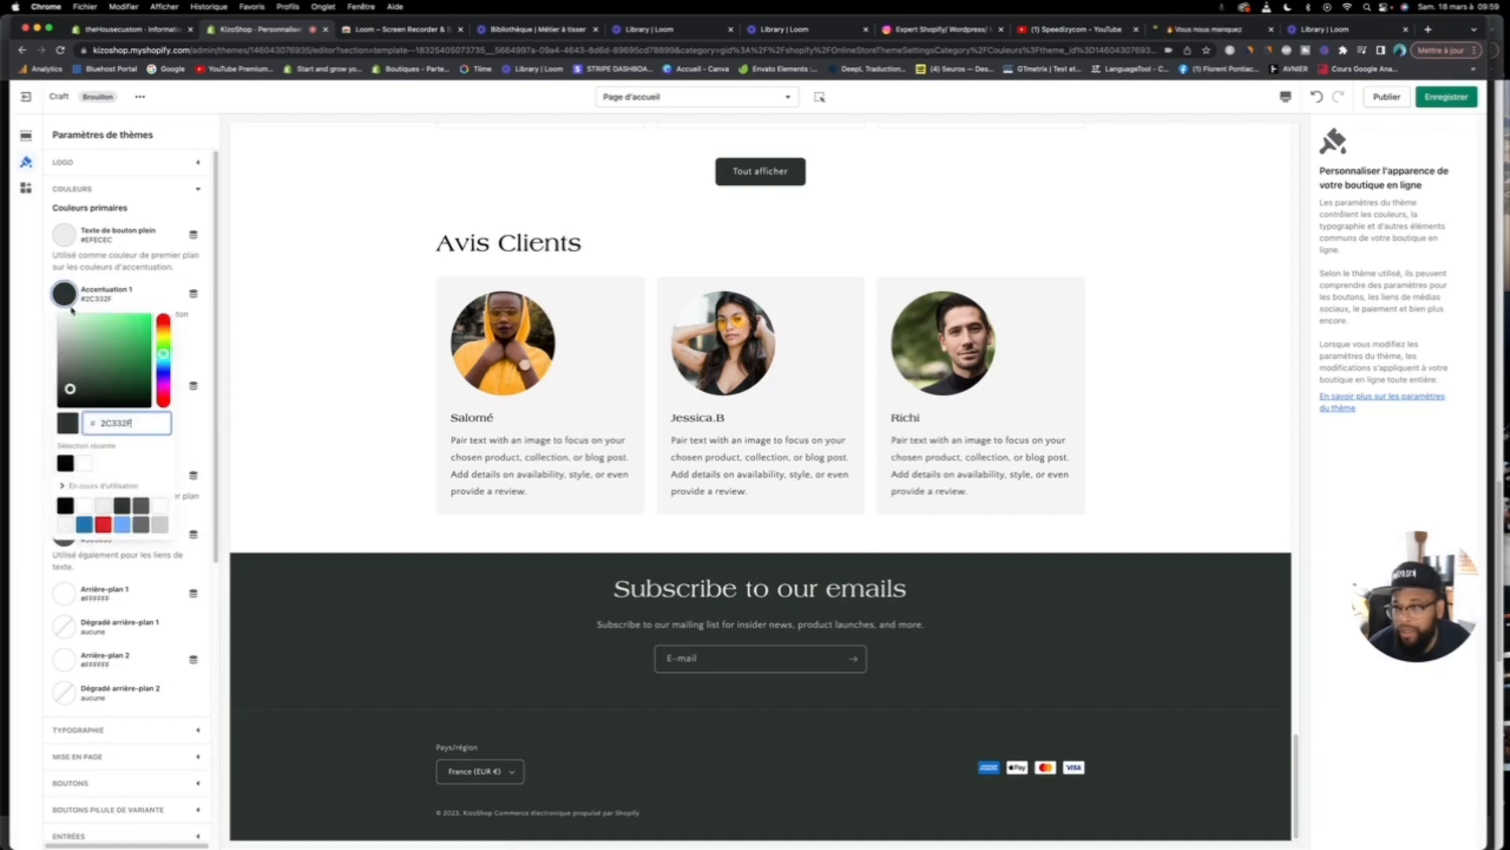
left_click_drag(70, 388, 46, 447)
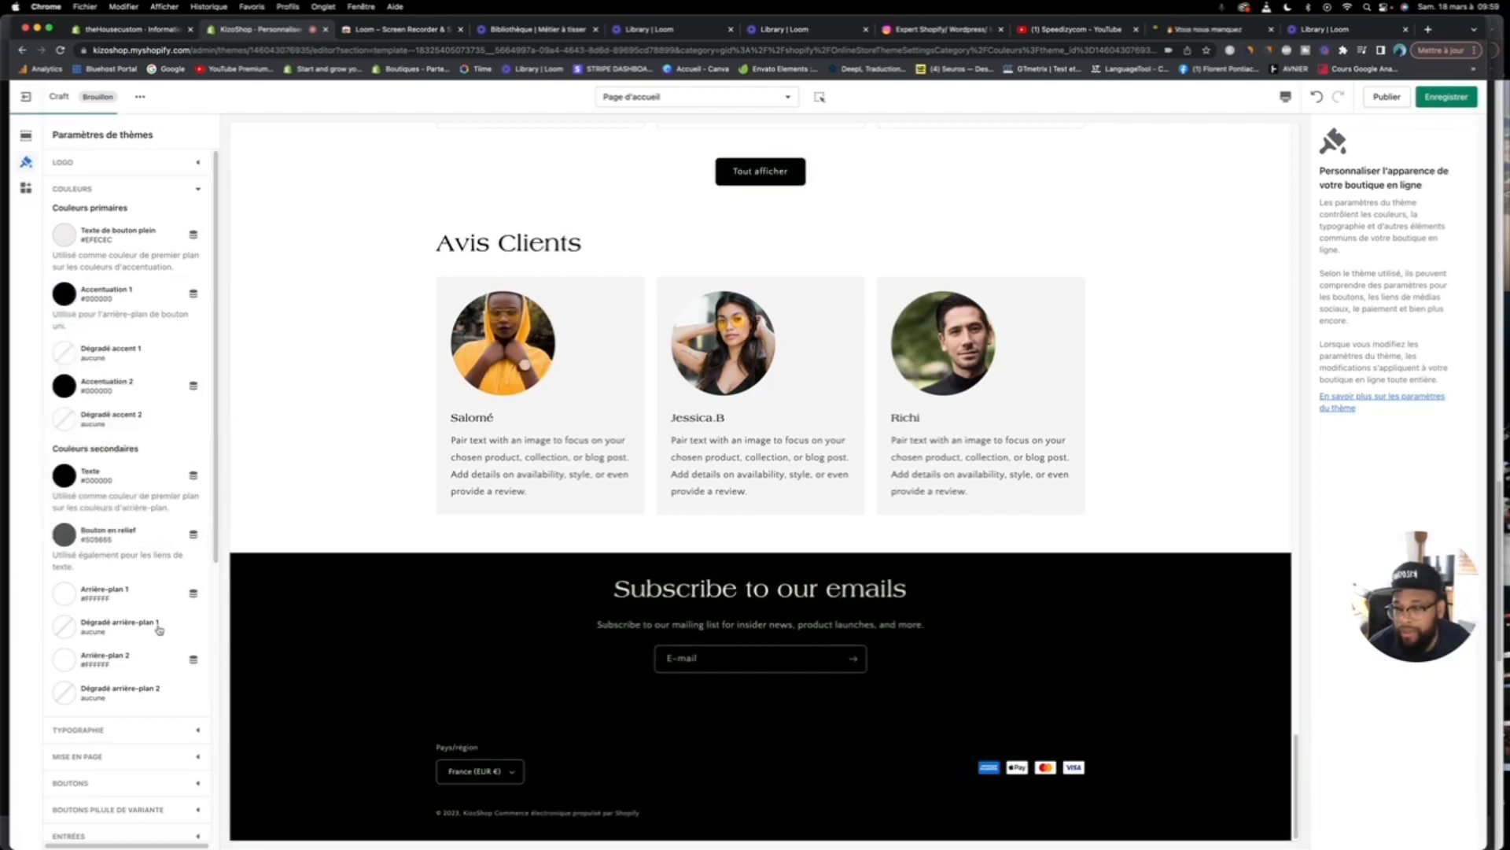
left_click(175, 654)
left_click(14, 533)
left_click(1446, 97)
Step: Review the whole homepage from the header down to the footer to check the new black colours across its sections
scroll(951, 551, "up", 10)
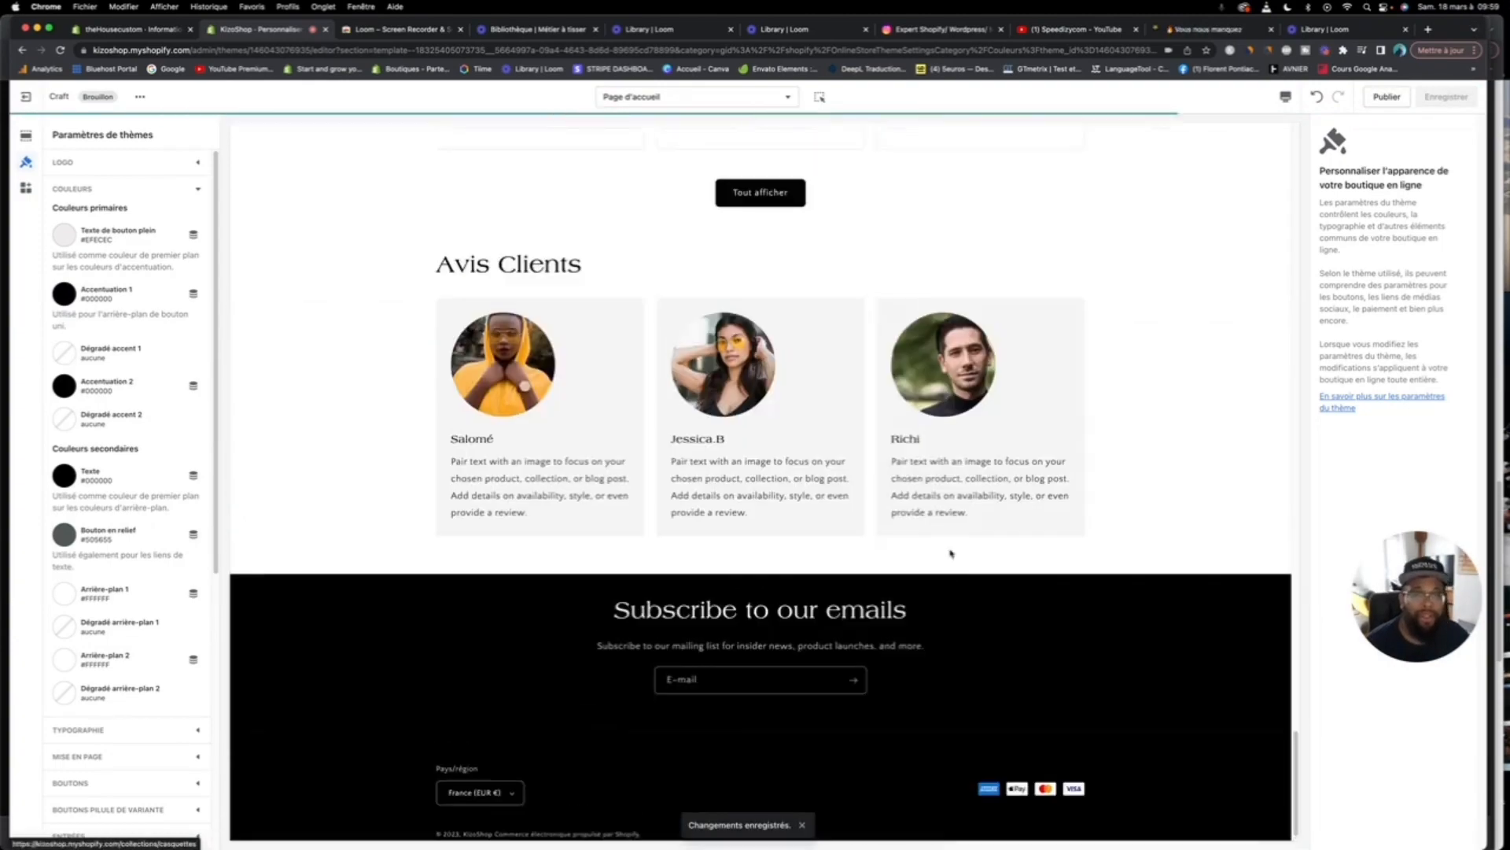
scroll(952, 551, "up", 15)
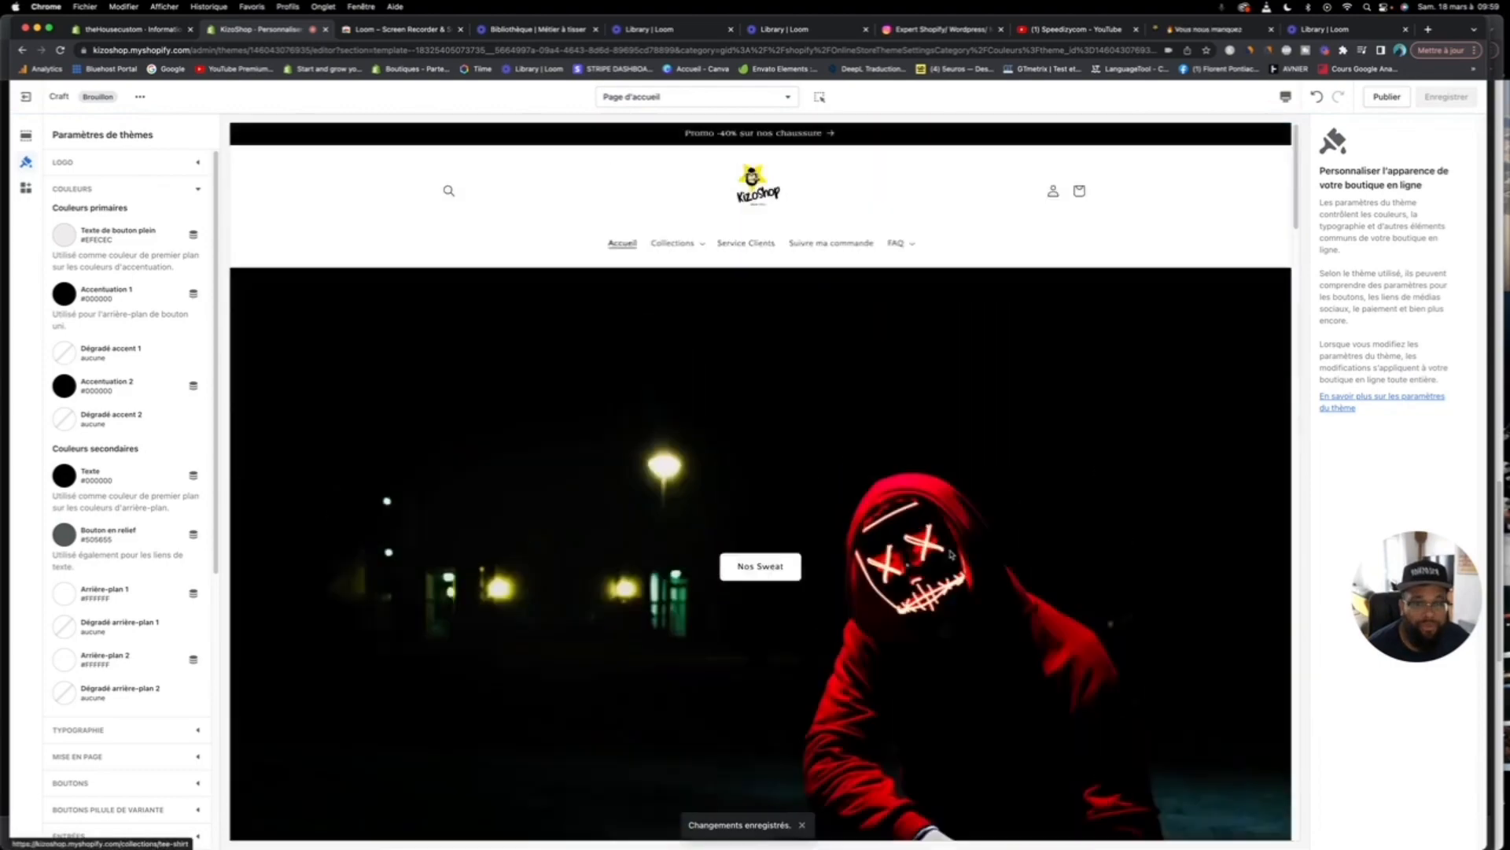
scroll(951, 555, "down", 5)
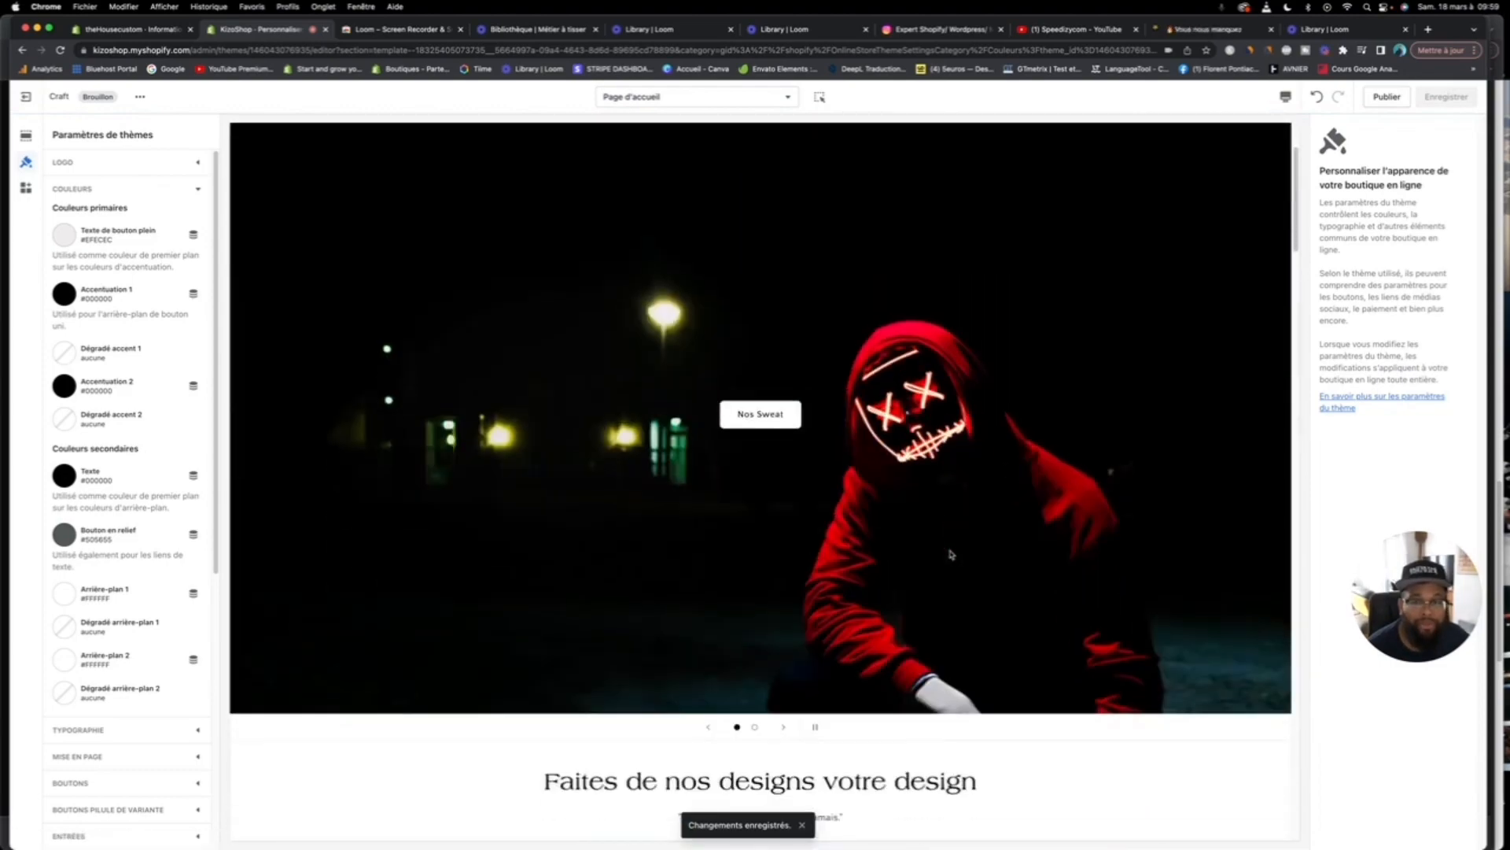
scroll(951, 554, "down", 15)
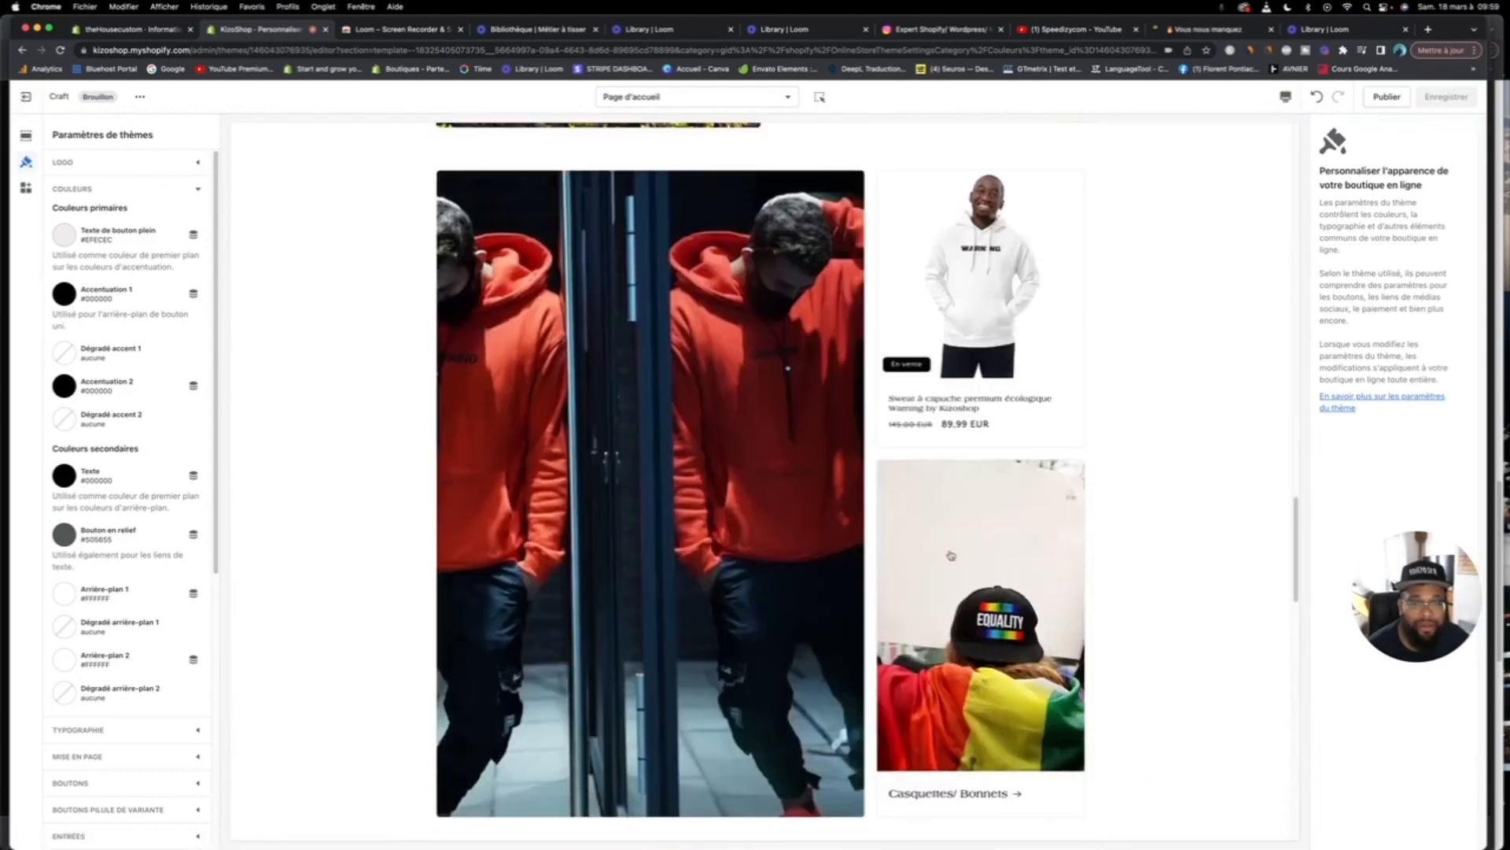
scroll(951, 555, "down", 5)
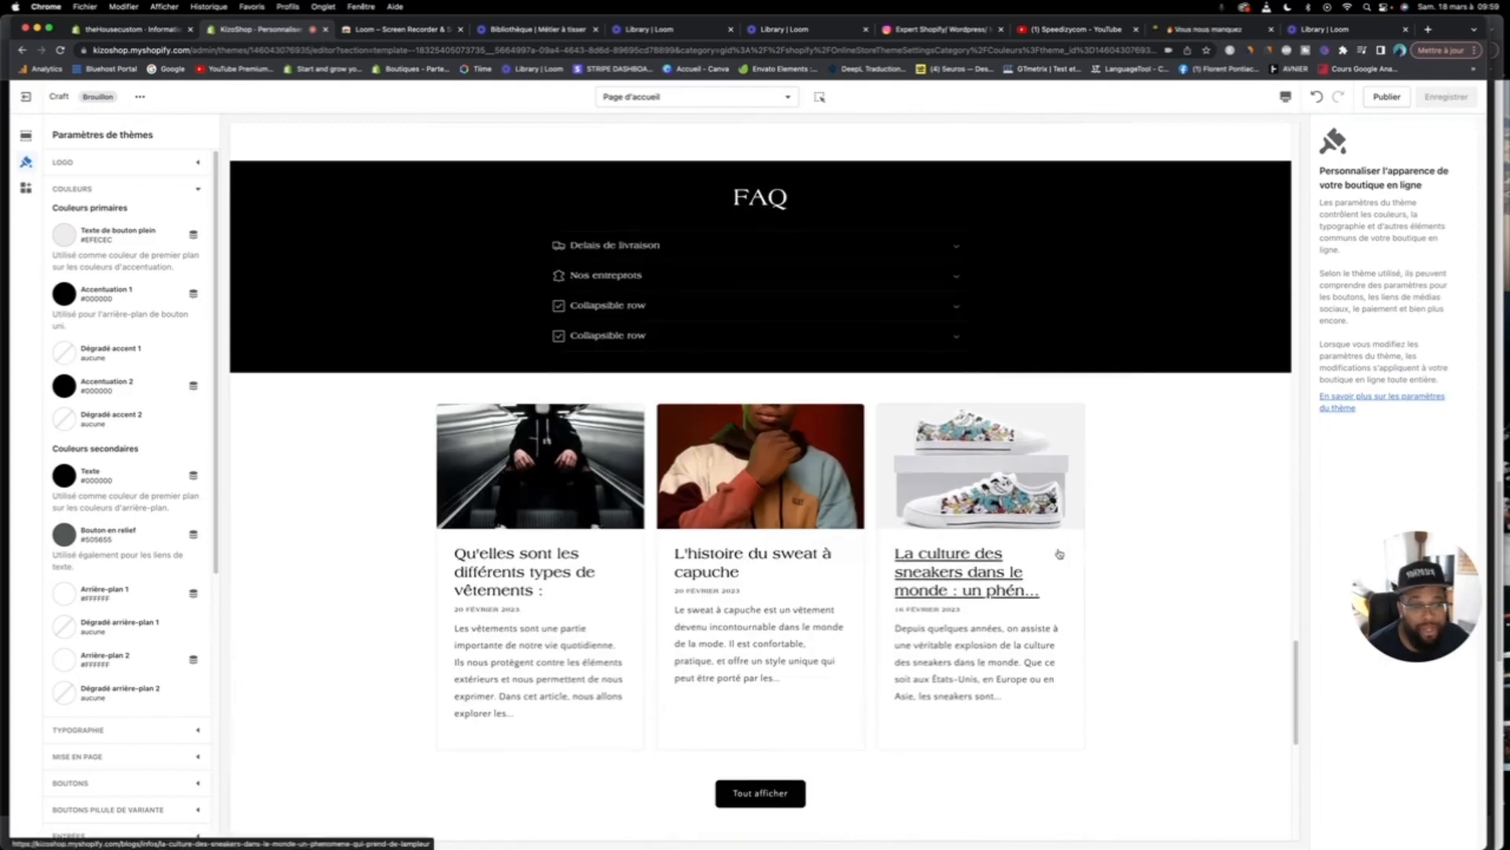
scroll(1027, 550, "down", 1)
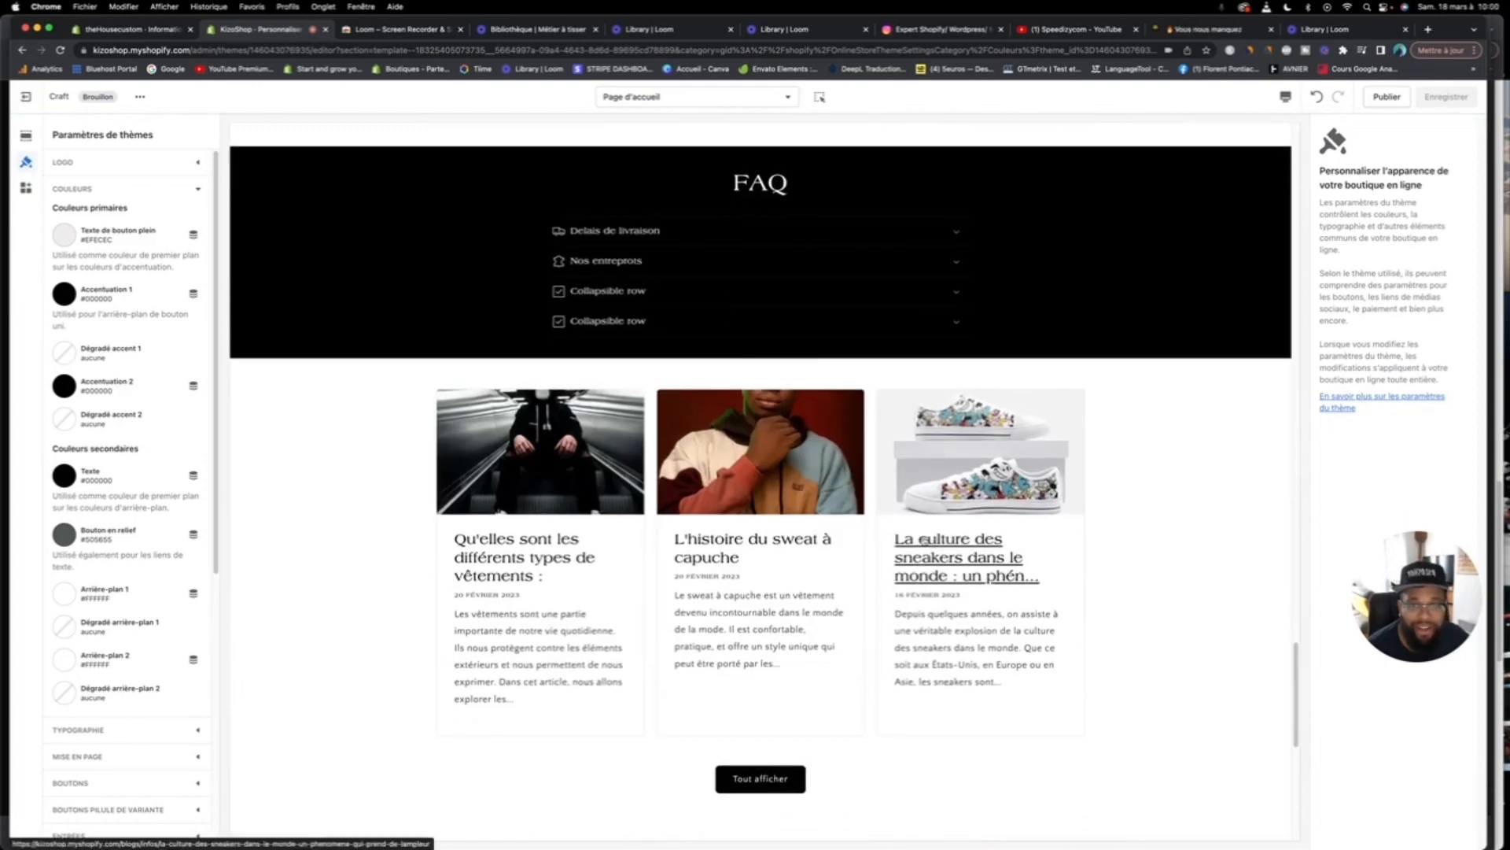
scroll(853, 506, "down", 8)
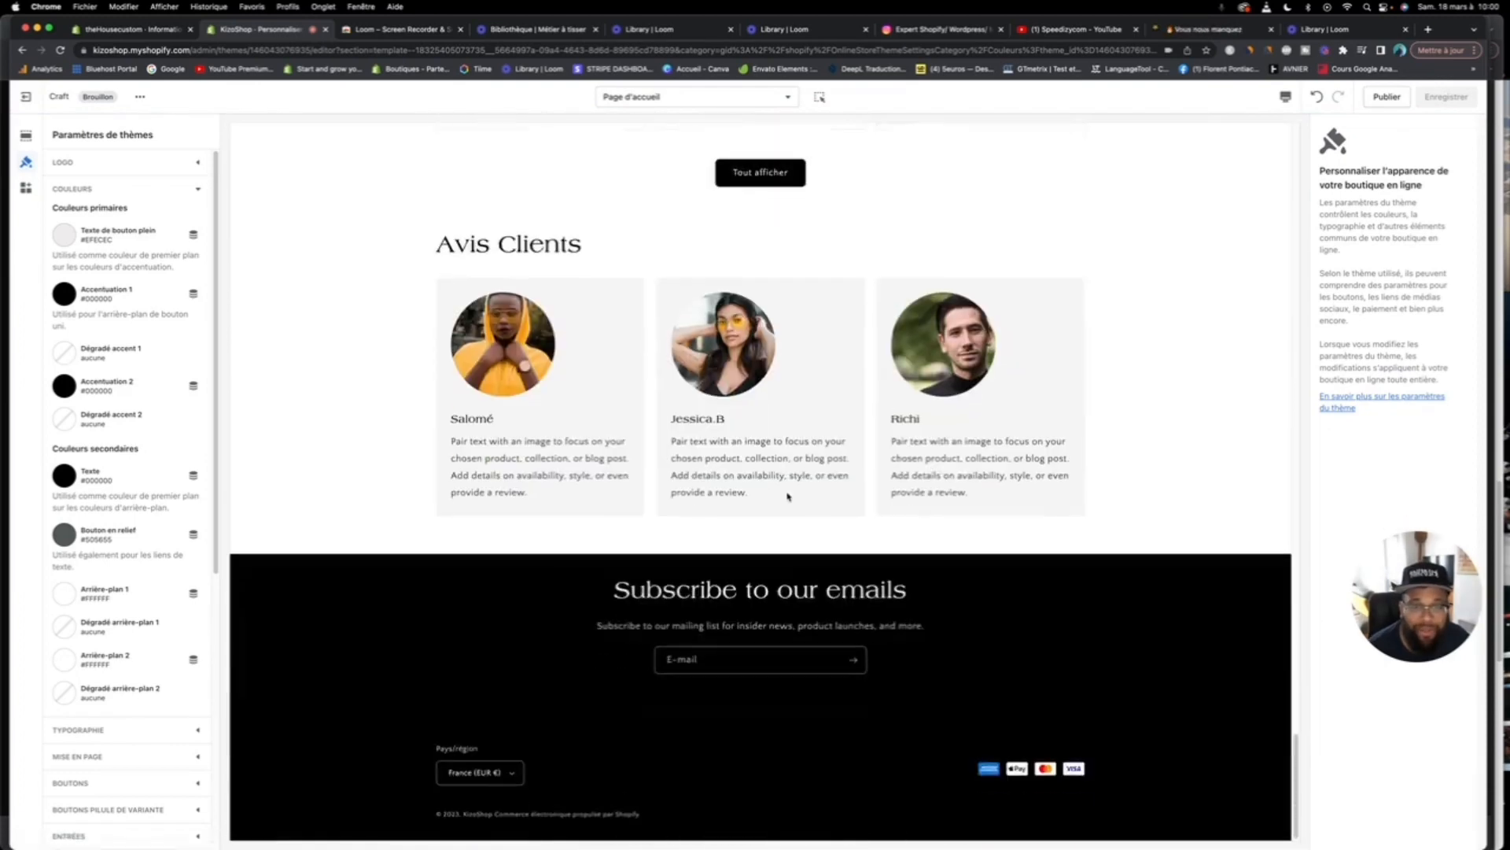
Step: Add a Menu block to the Pied de page section of the homepage
scroll(787, 496, "up", 5)
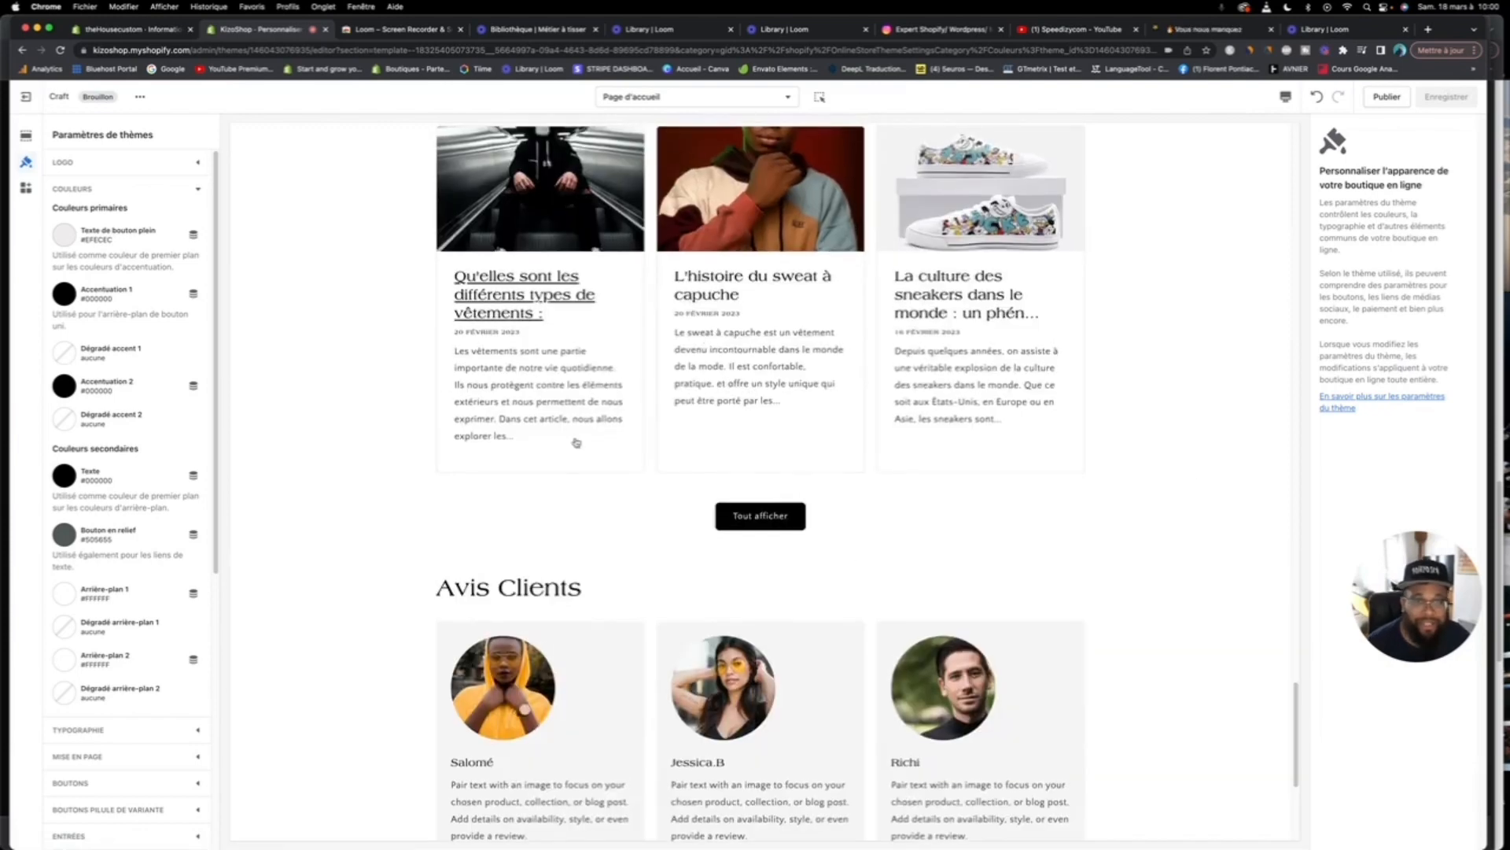
scroll(576, 442, "up", 5)
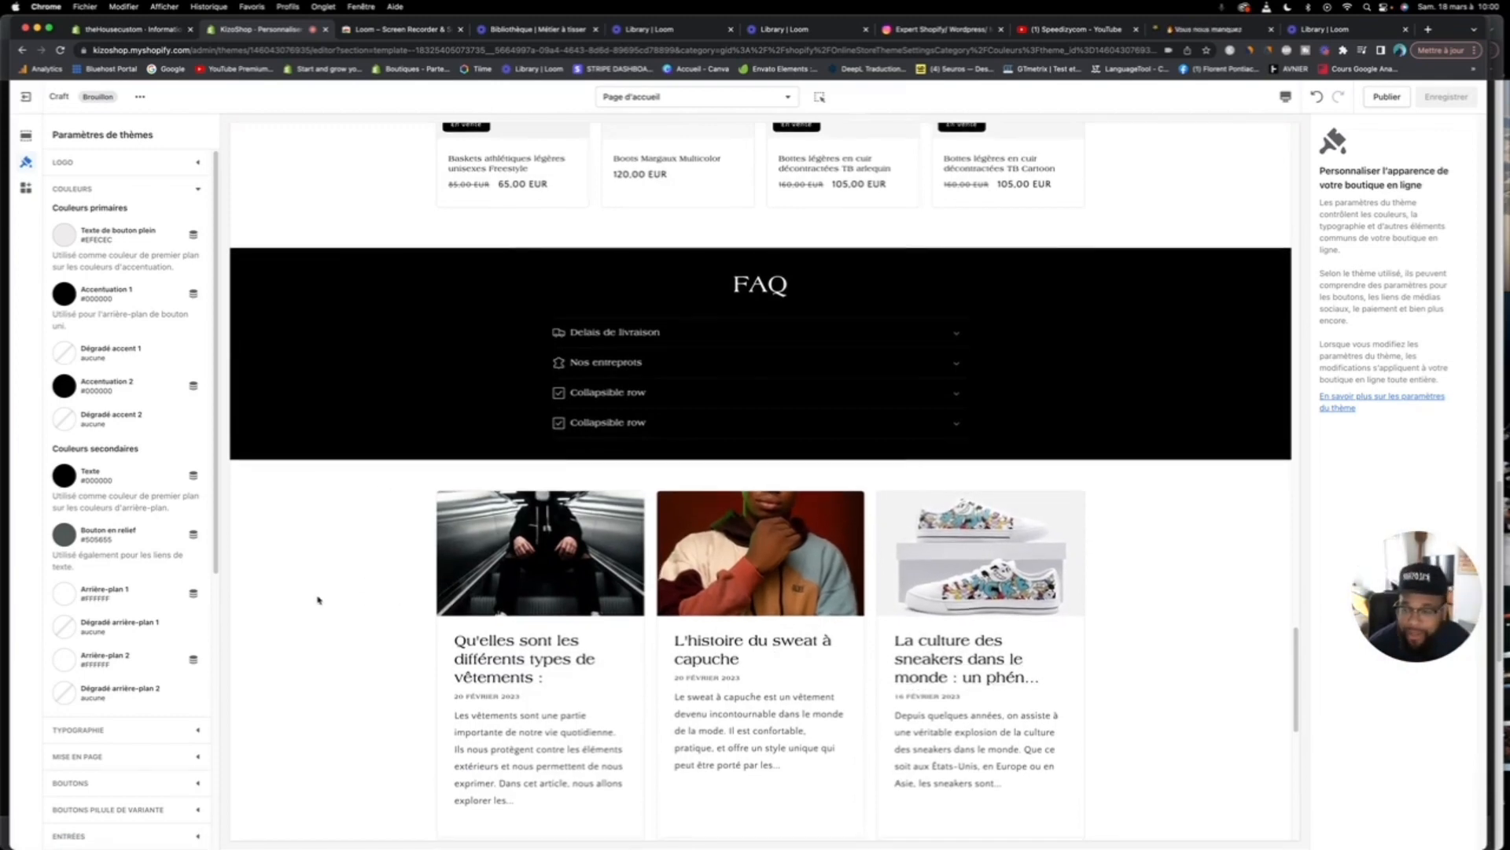
scroll(291, 558, "down", 2)
left_click(28, 138)
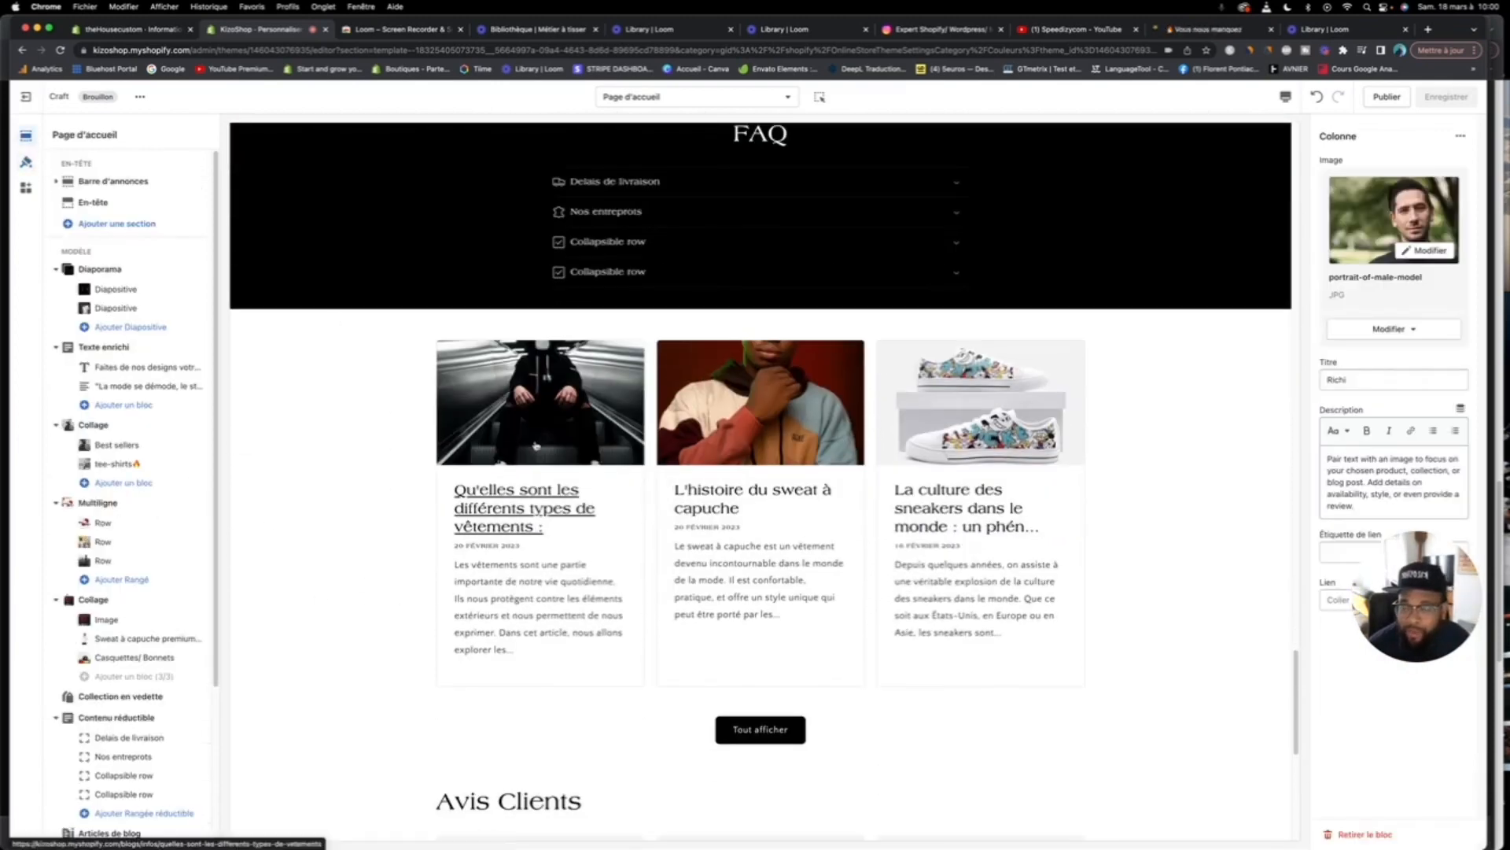
scroll(586, 478, "down", 7)
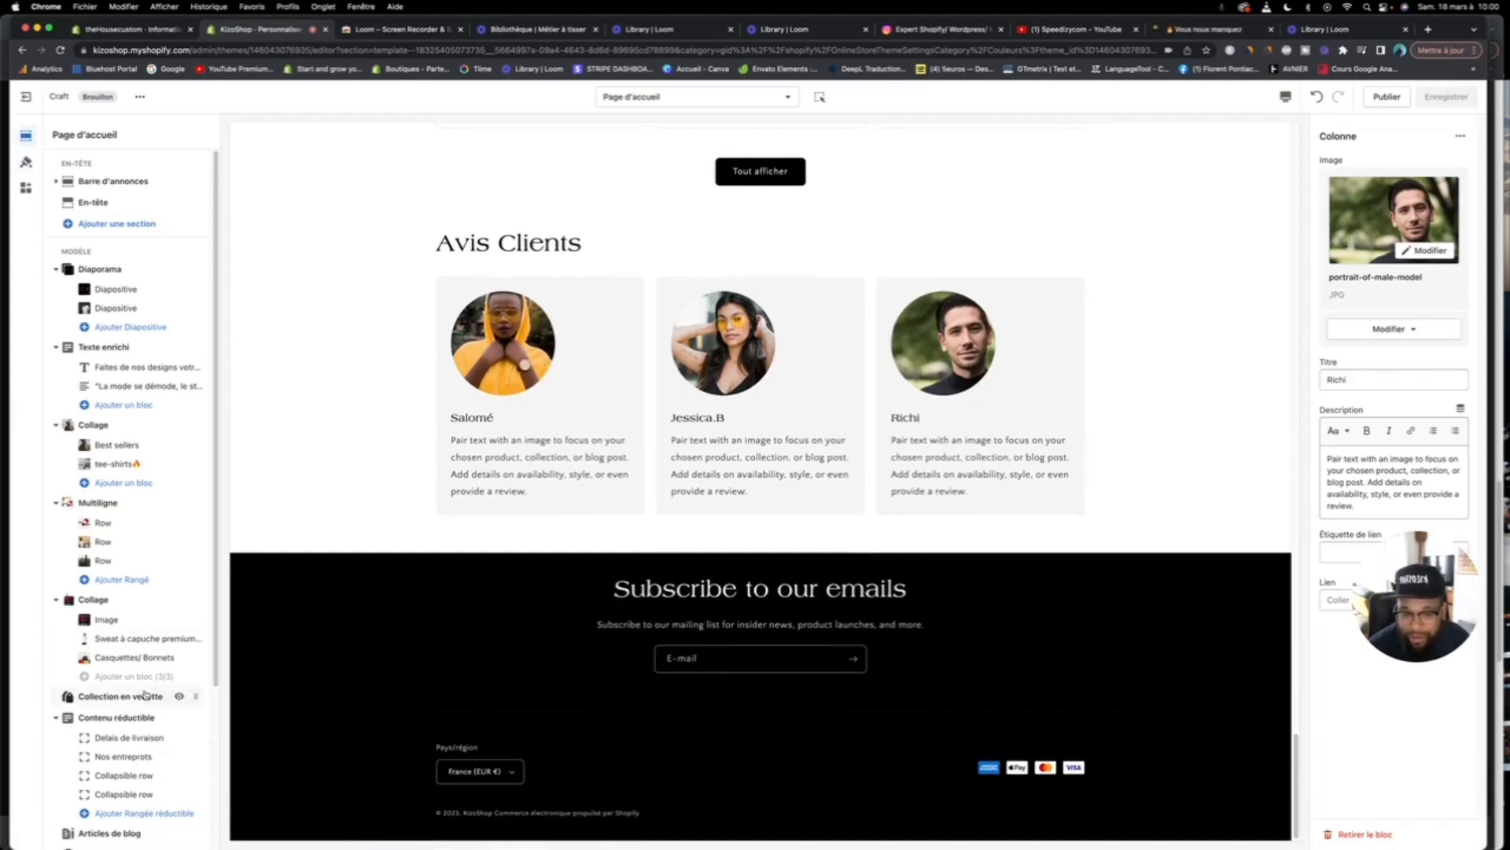
scroll(144, 694, "down", 5)
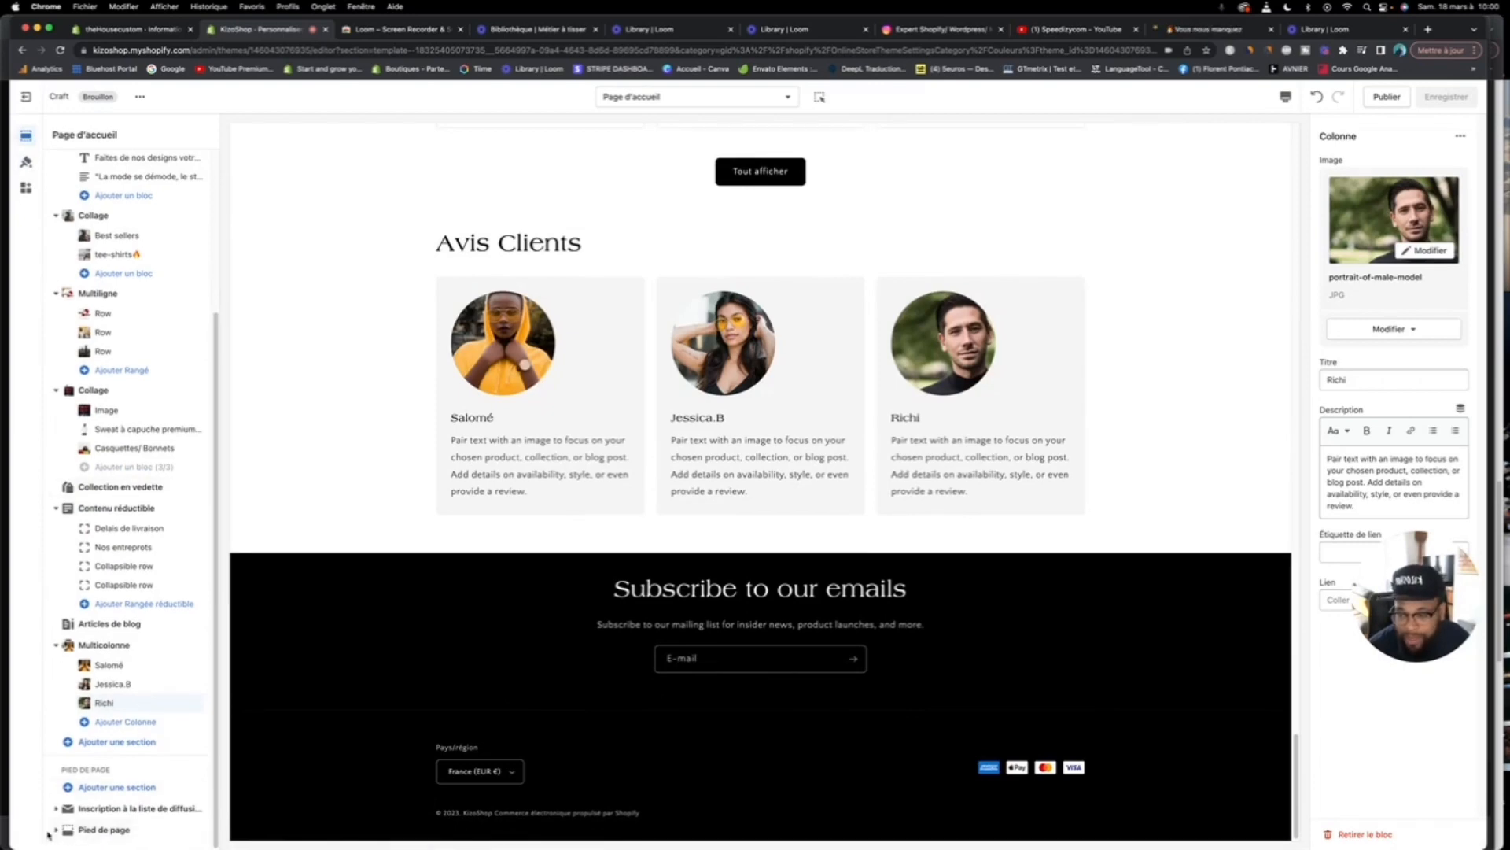
scroll(150, 763, "down", 1)
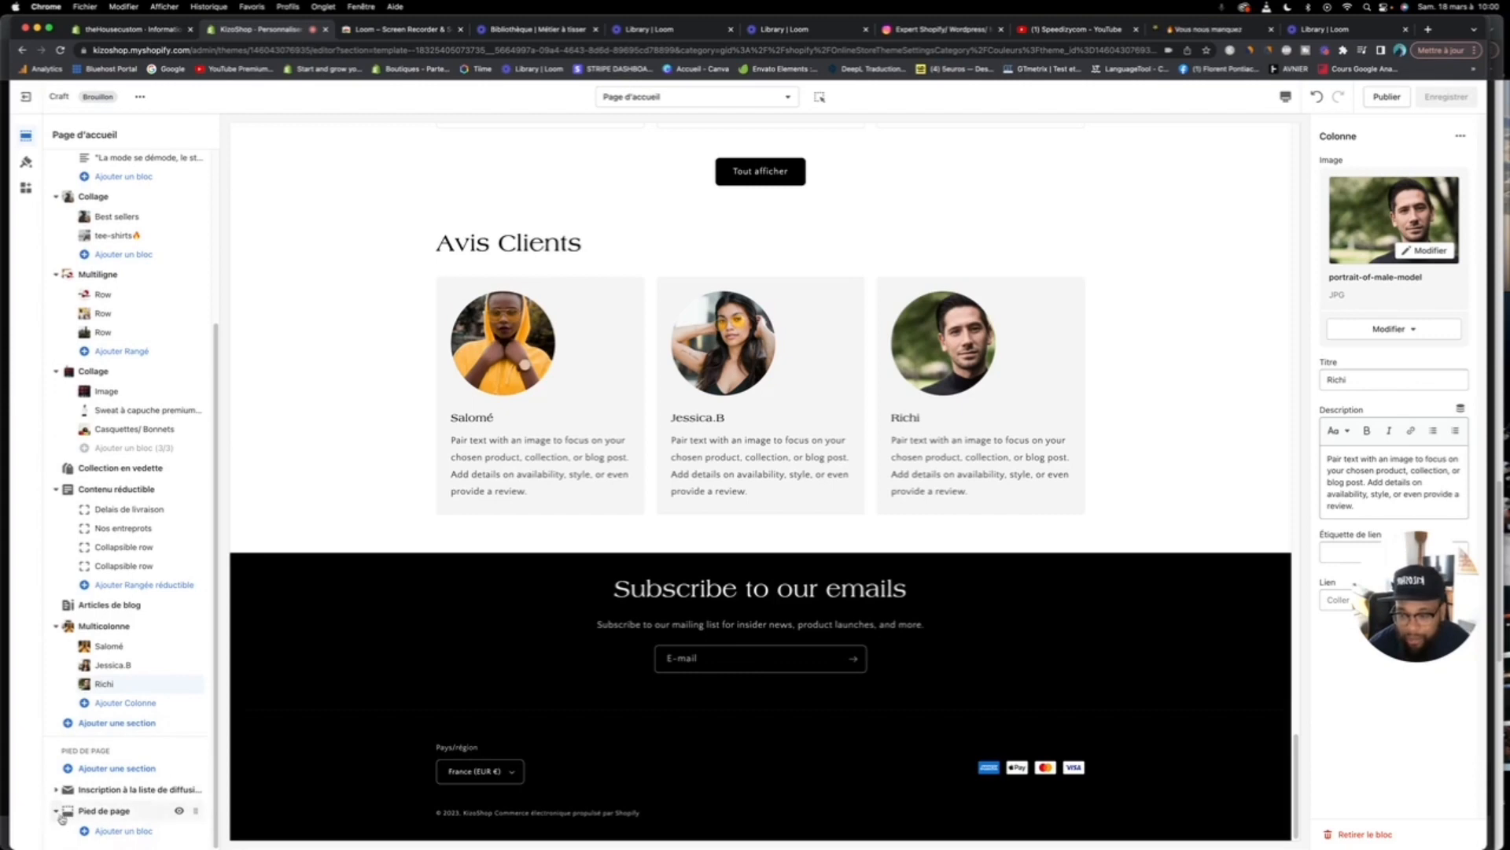
left_click(132, 834)
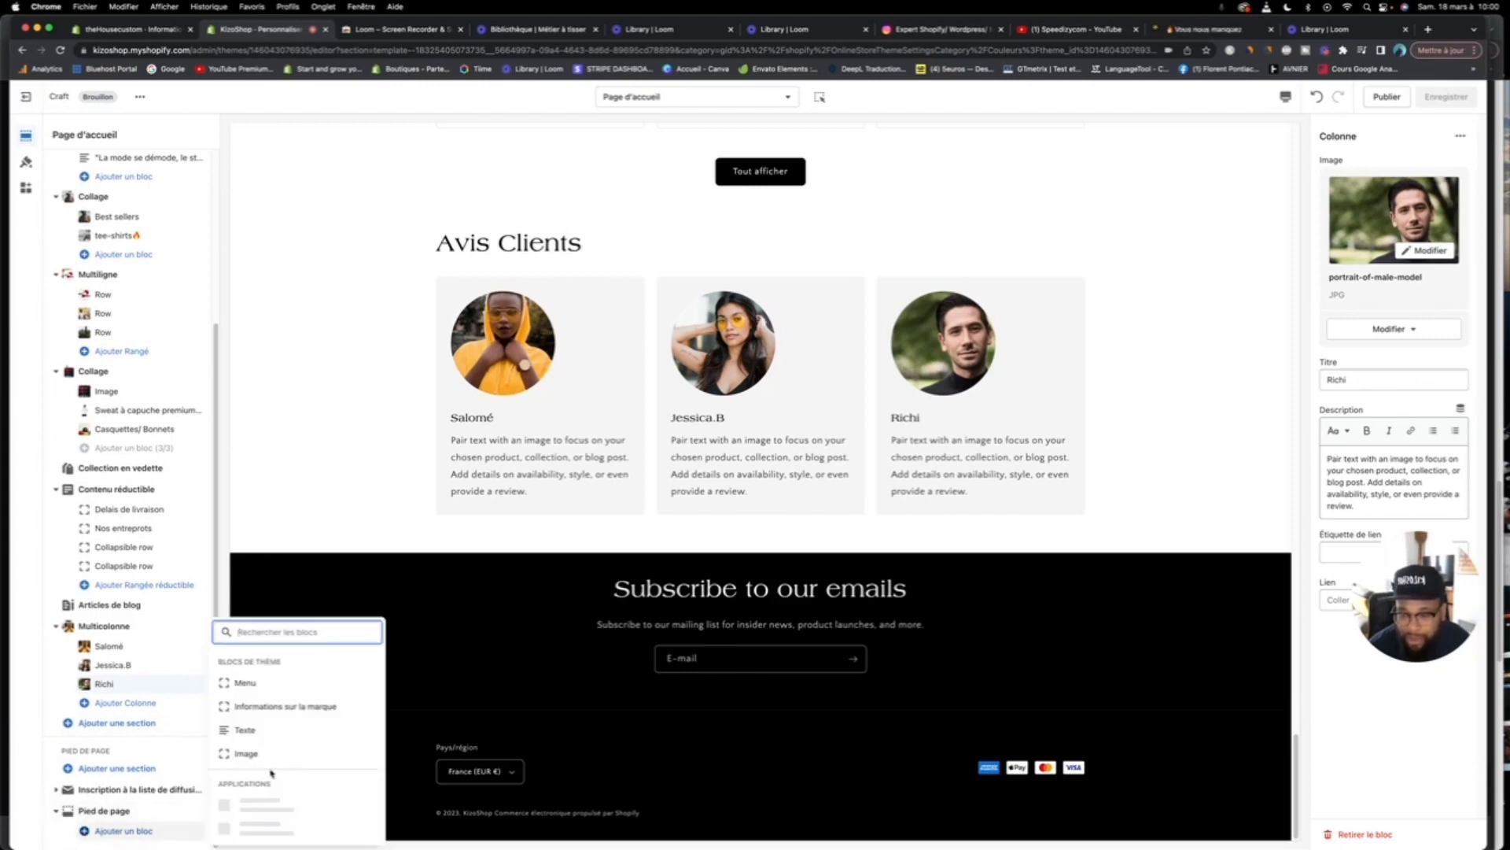
left_click(245, 334)
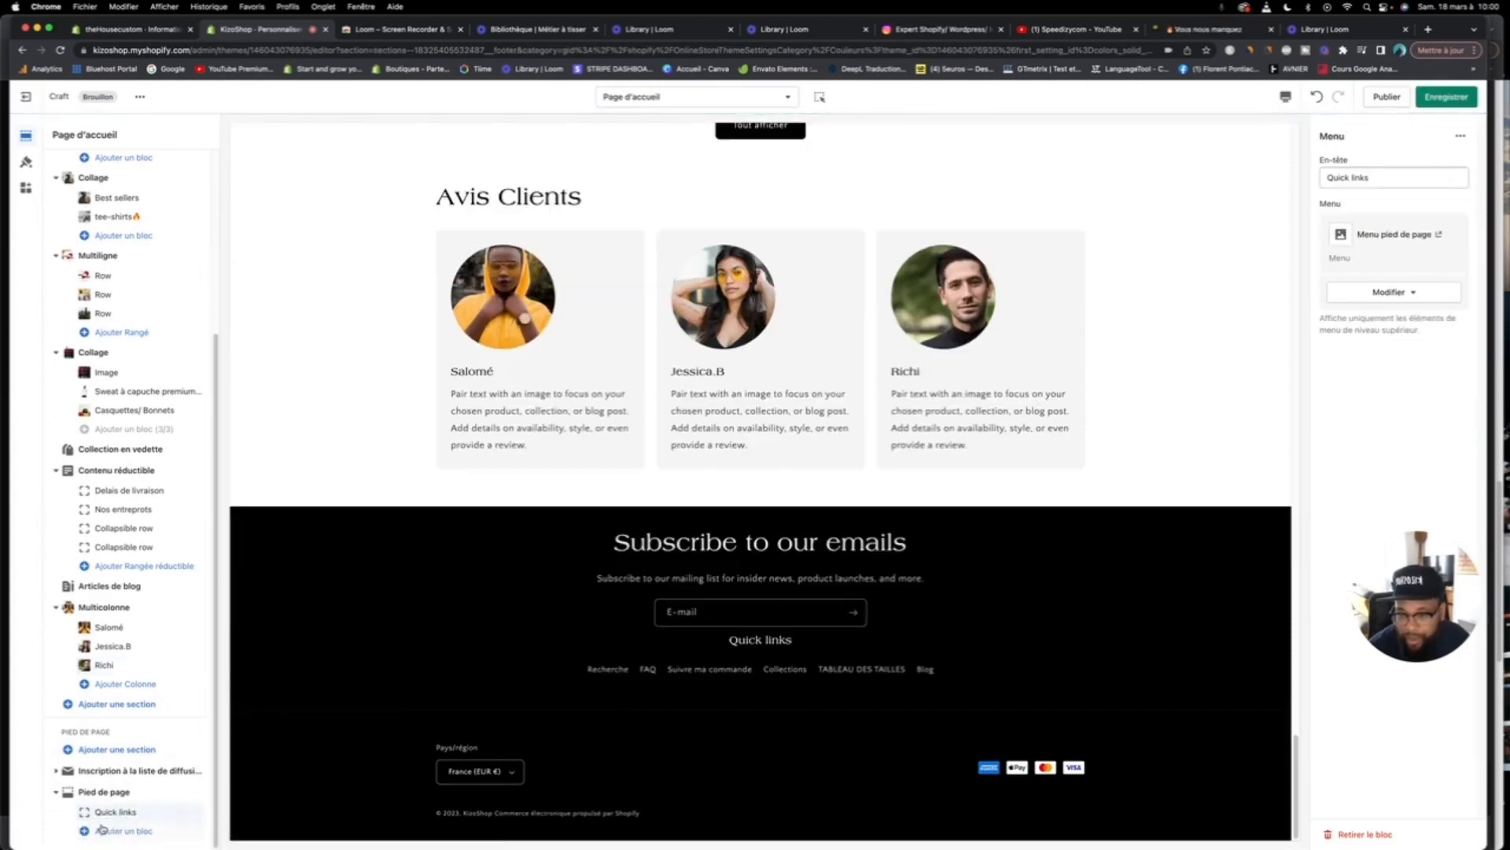
Step: Add an Informations sur la marque block and an Image block to the Pied de page section
left_click(102, 829)
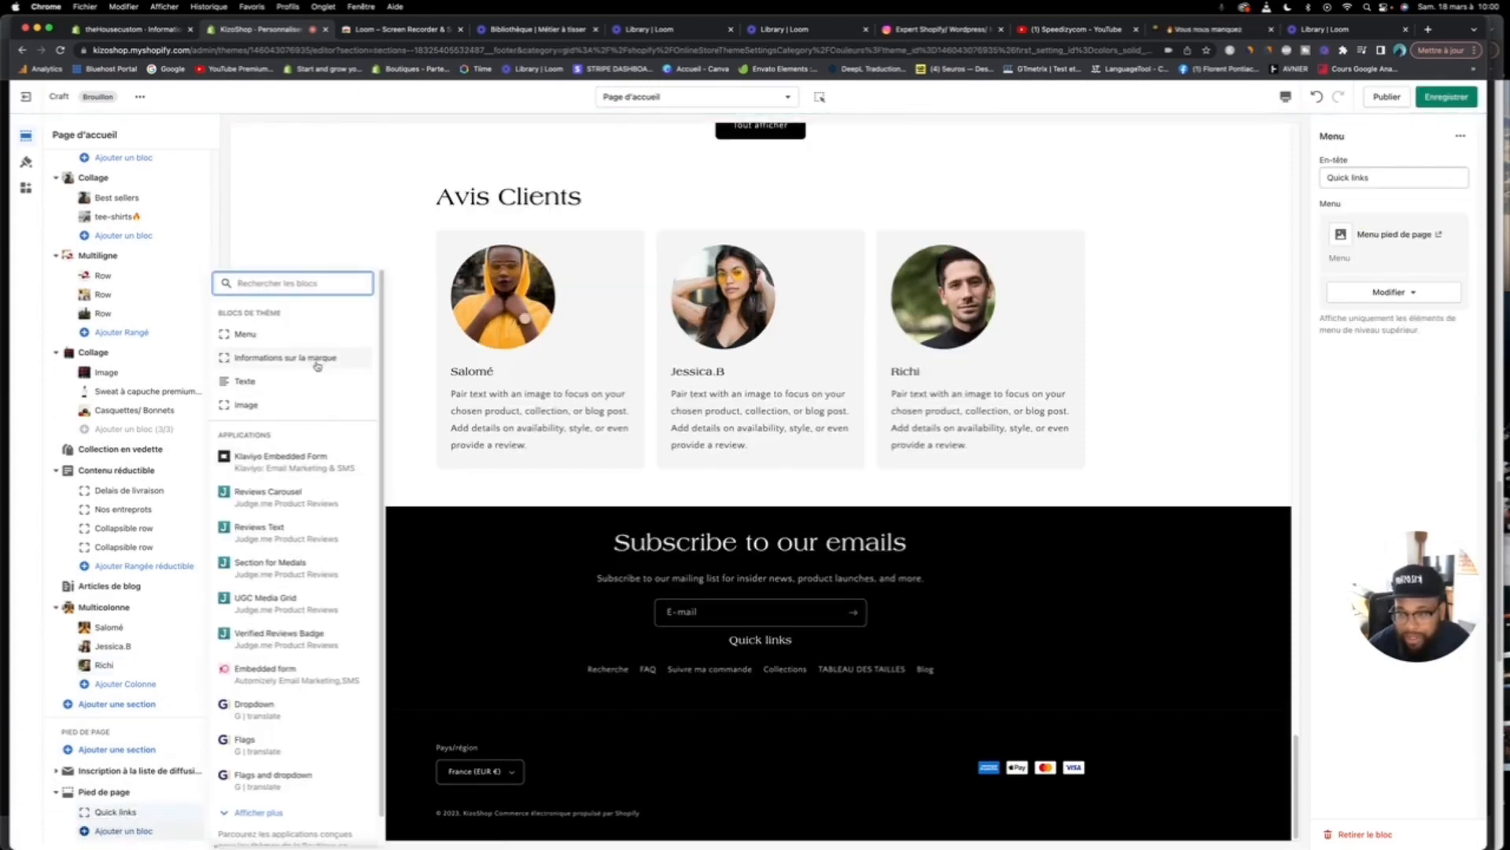
left_click(319, 361)
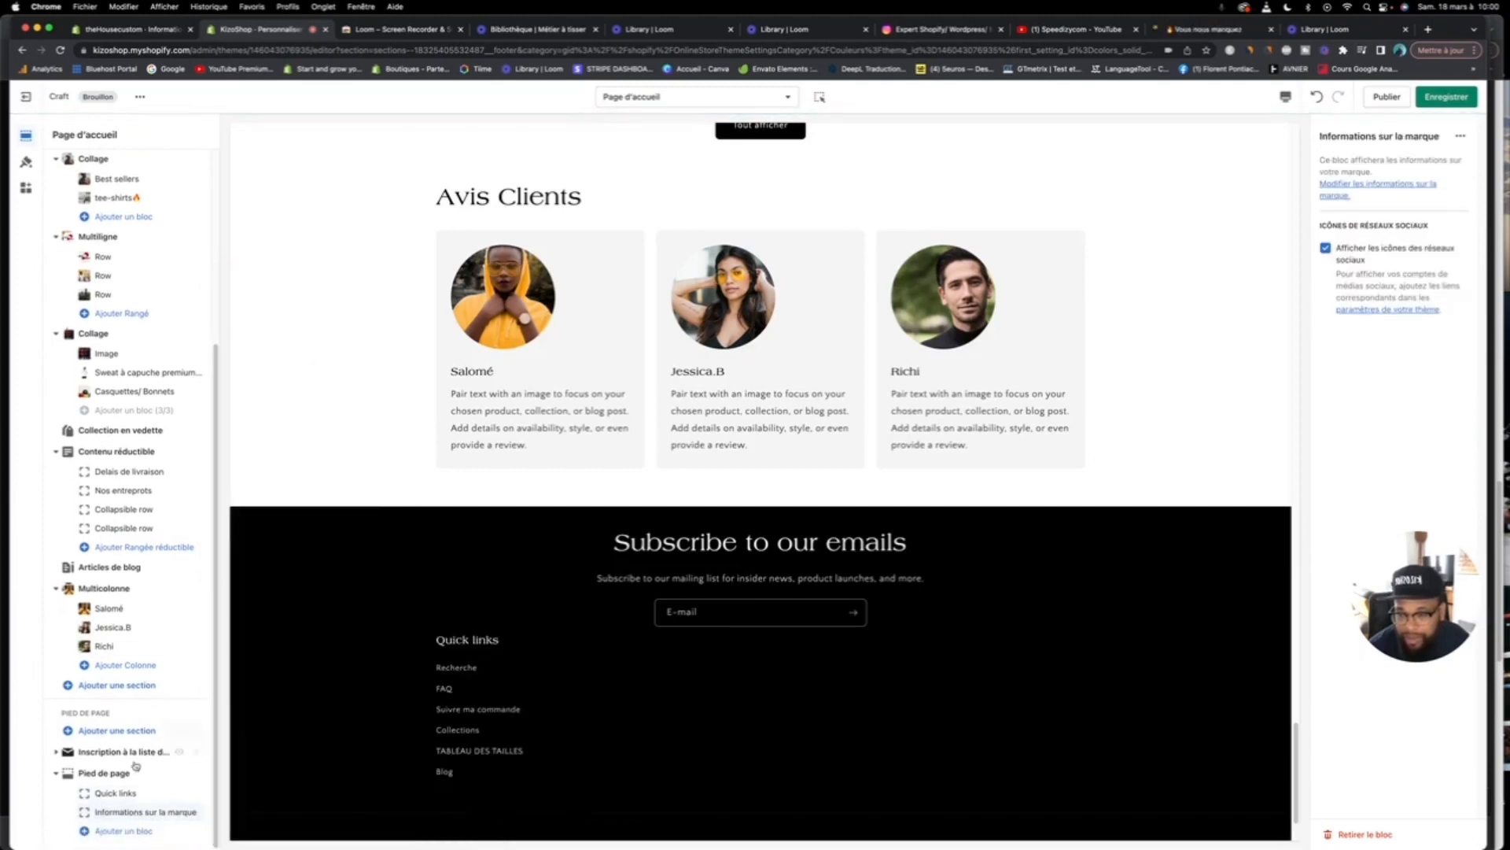
left_click(119, 831)
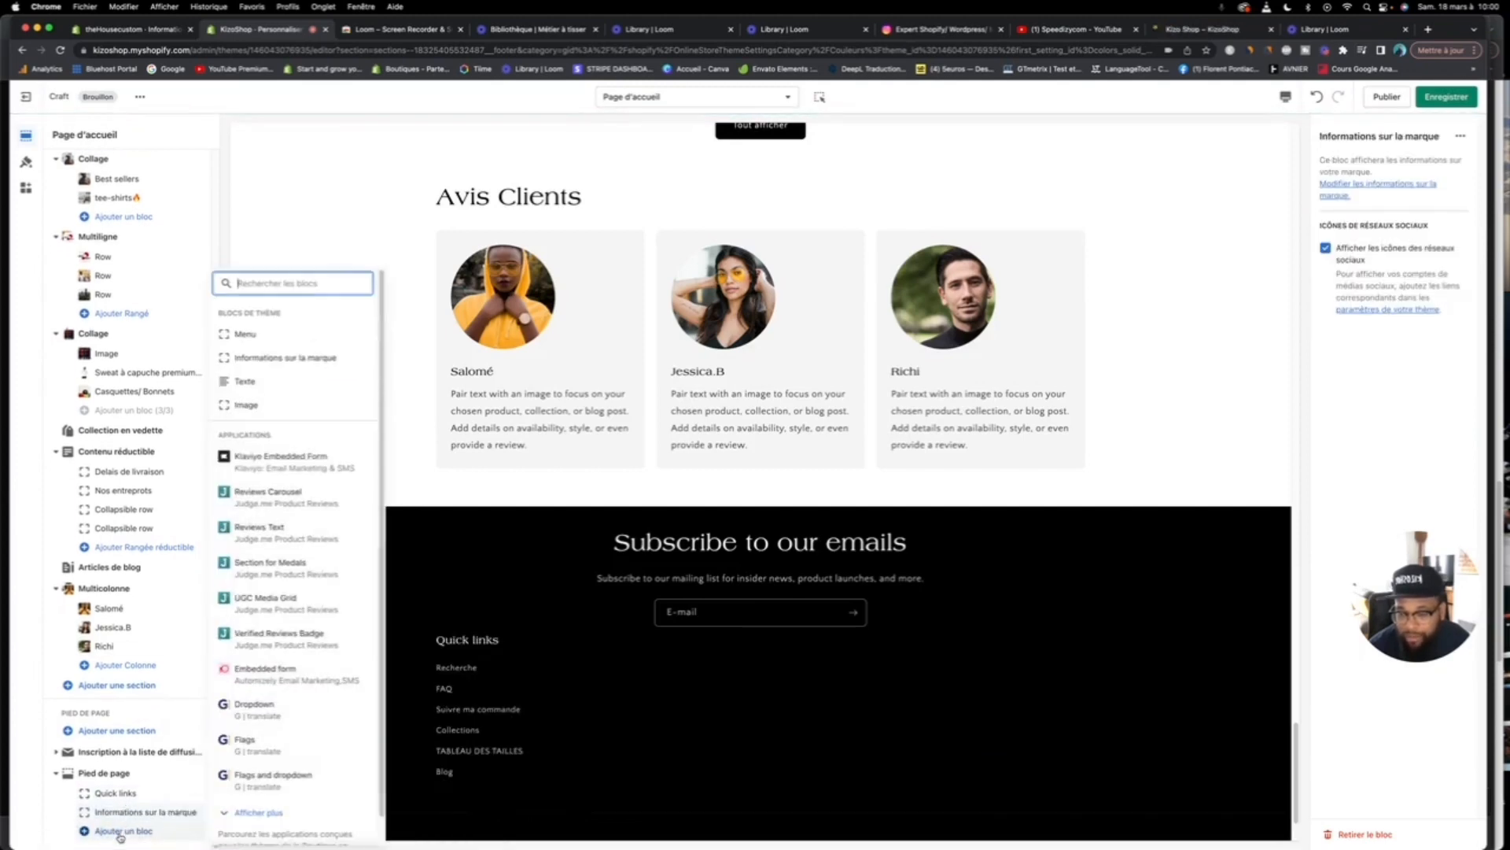
left_click(292, 405)
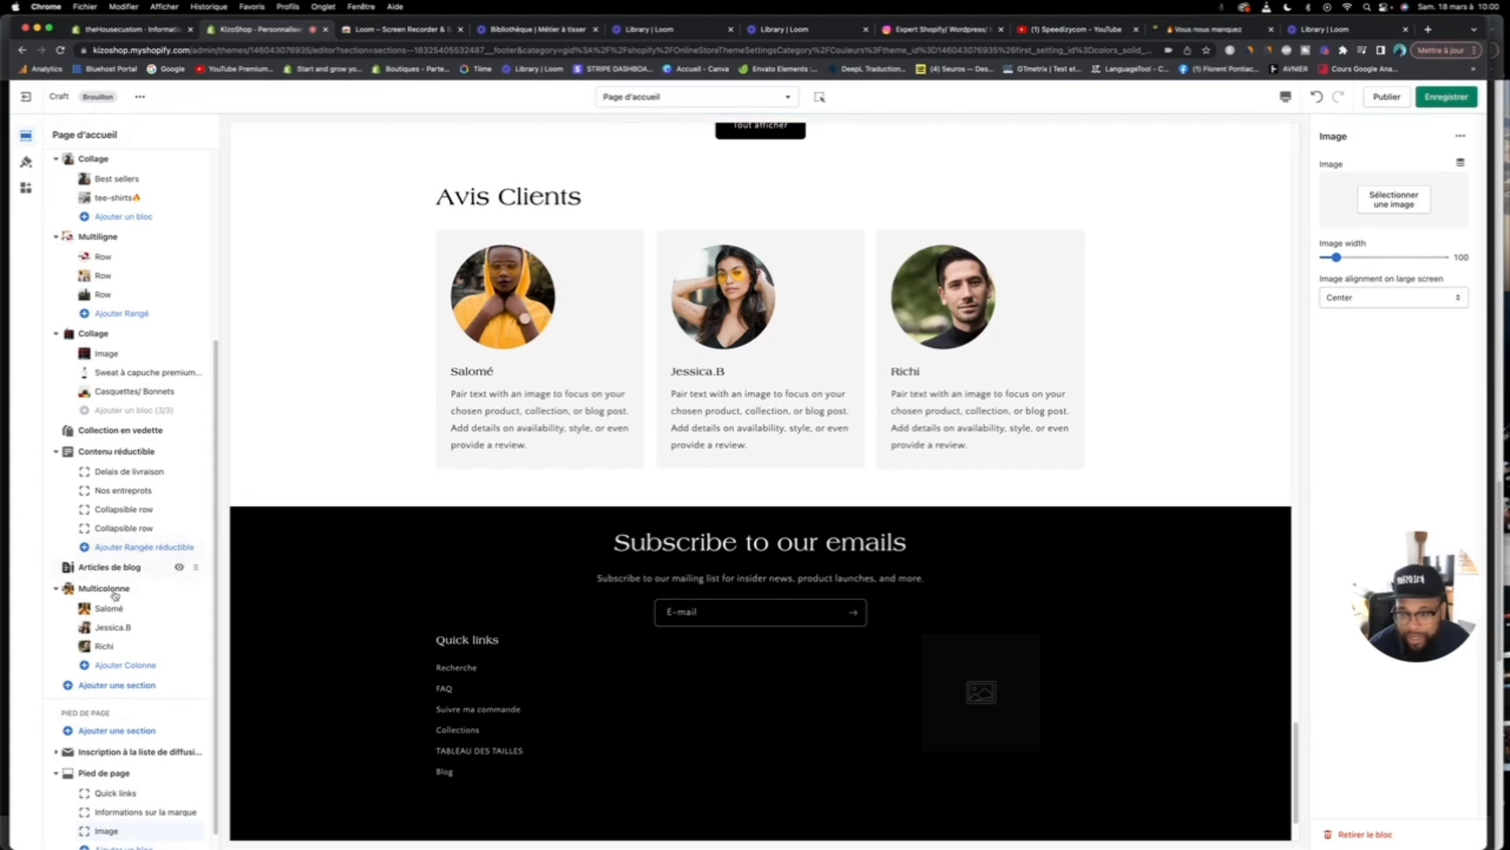
scroll(134, 606, "down", 1)
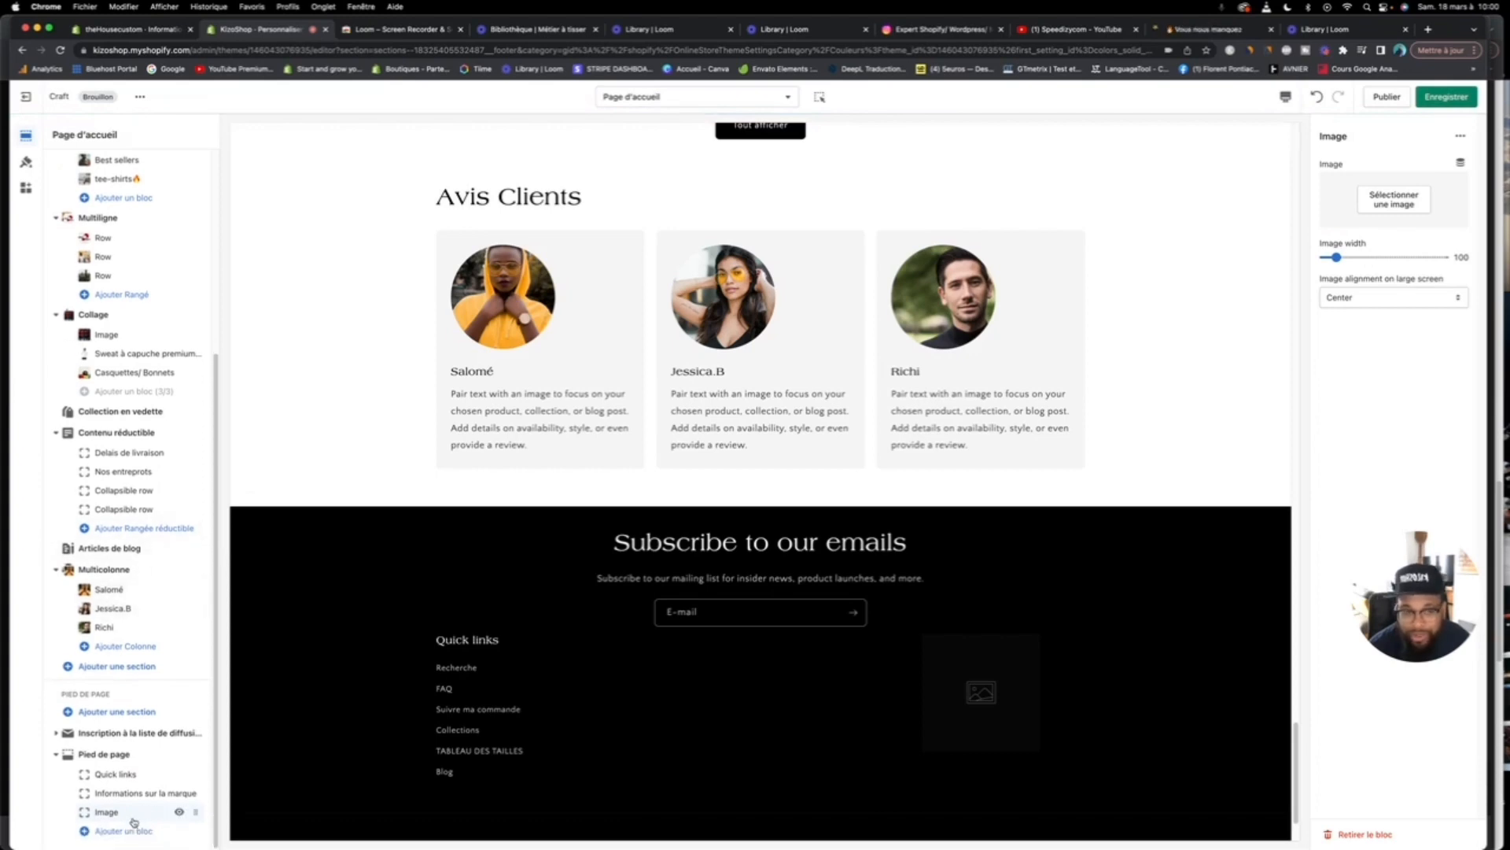
Step: Fill the footer's Image block with the transparent KizoShop logo with white lettering from the library, and set its width to about 255
left_click(1394, 199)
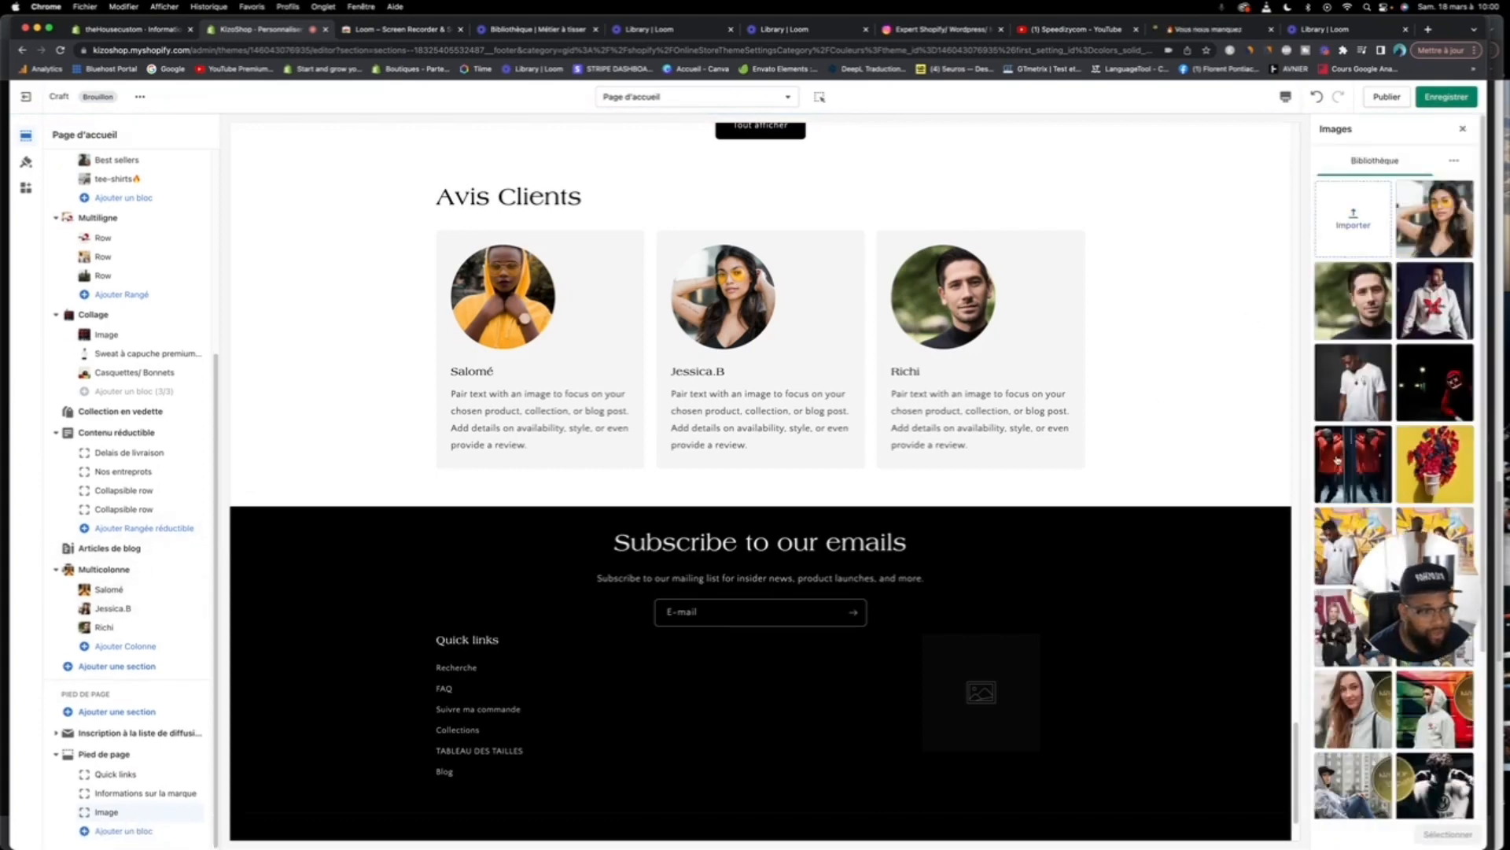
scroll(1359, 532, "down", 5)
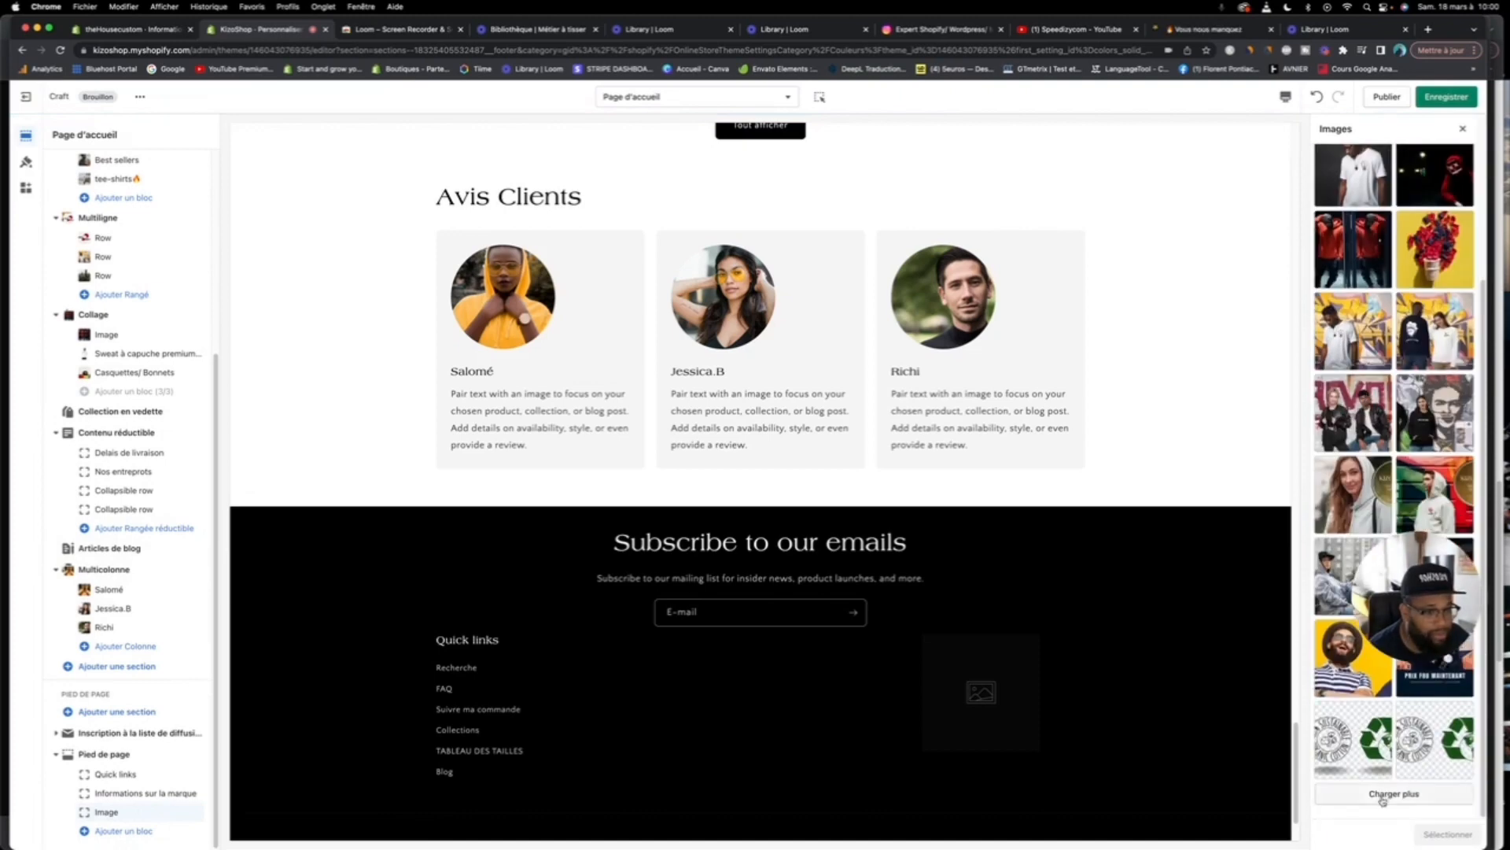
scroll(1379, 789, "down", 10)
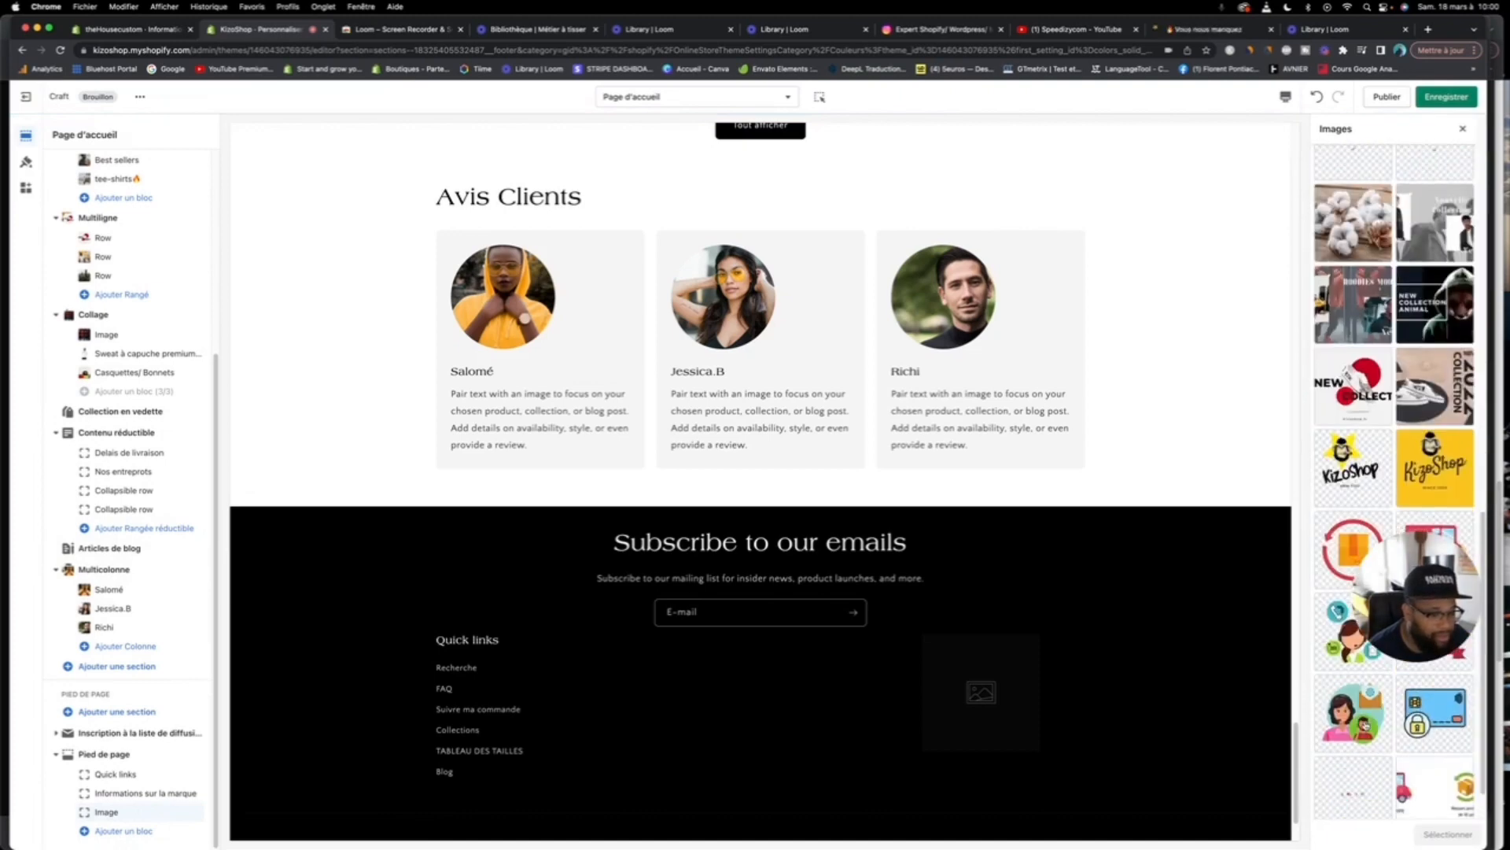
scroll(1365, 725, "down", 2)
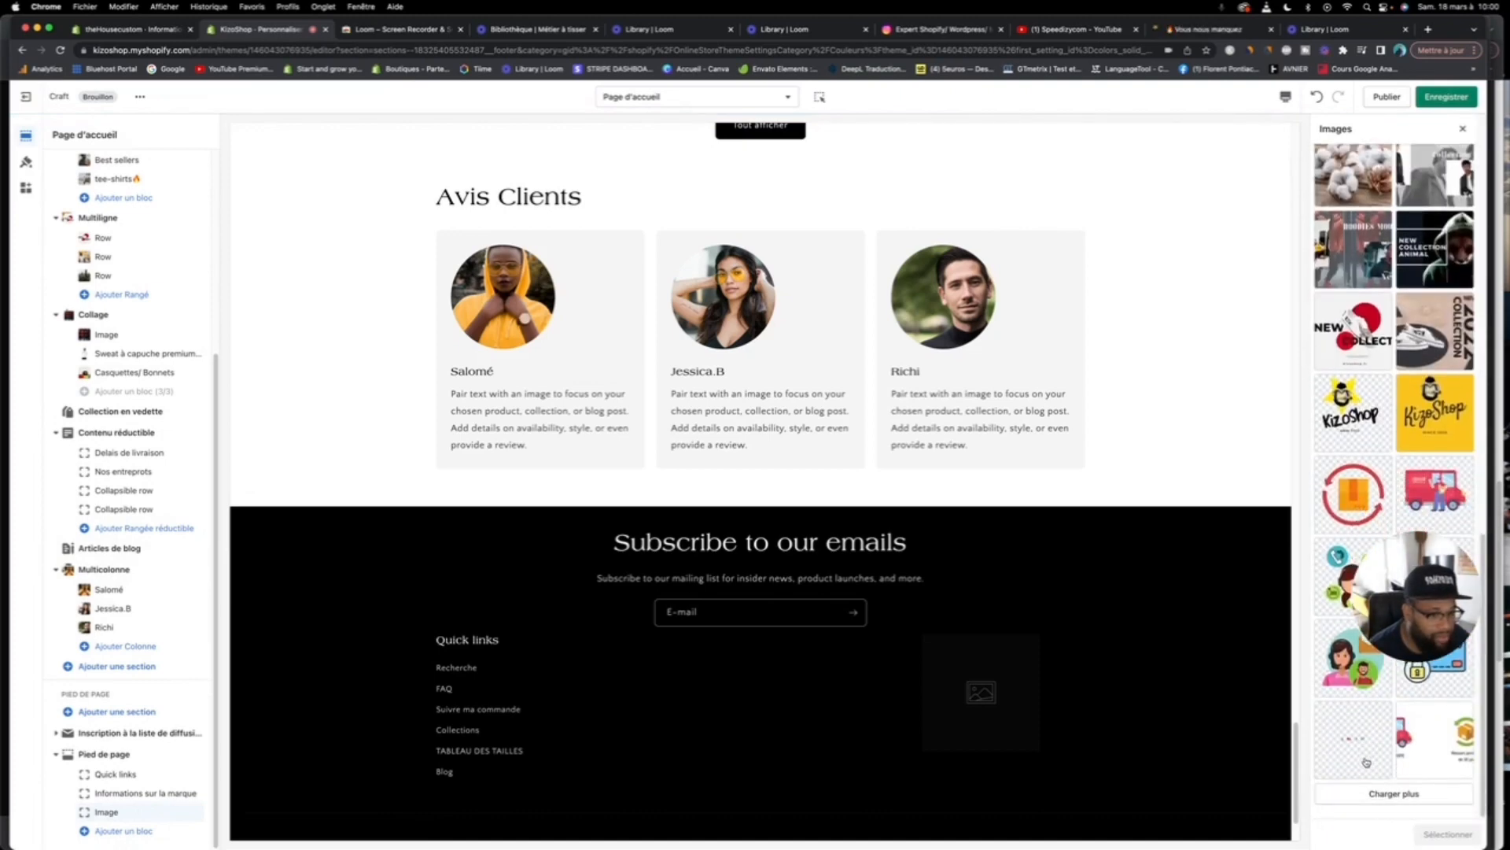
left_click(1375, 791)
scroll(1396, 739, "down", 5)
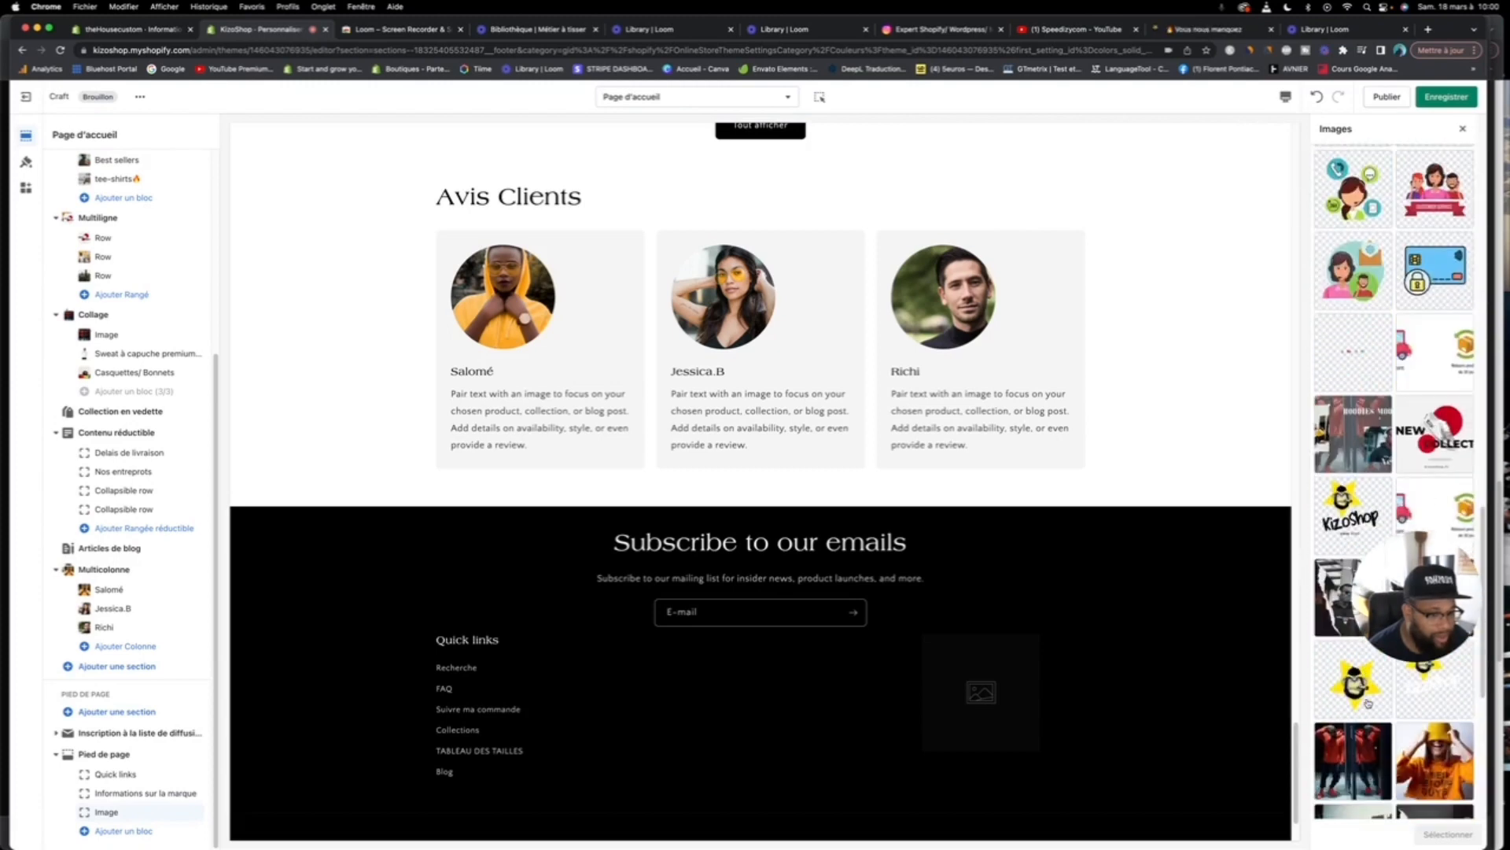
left_click(1416, 700)
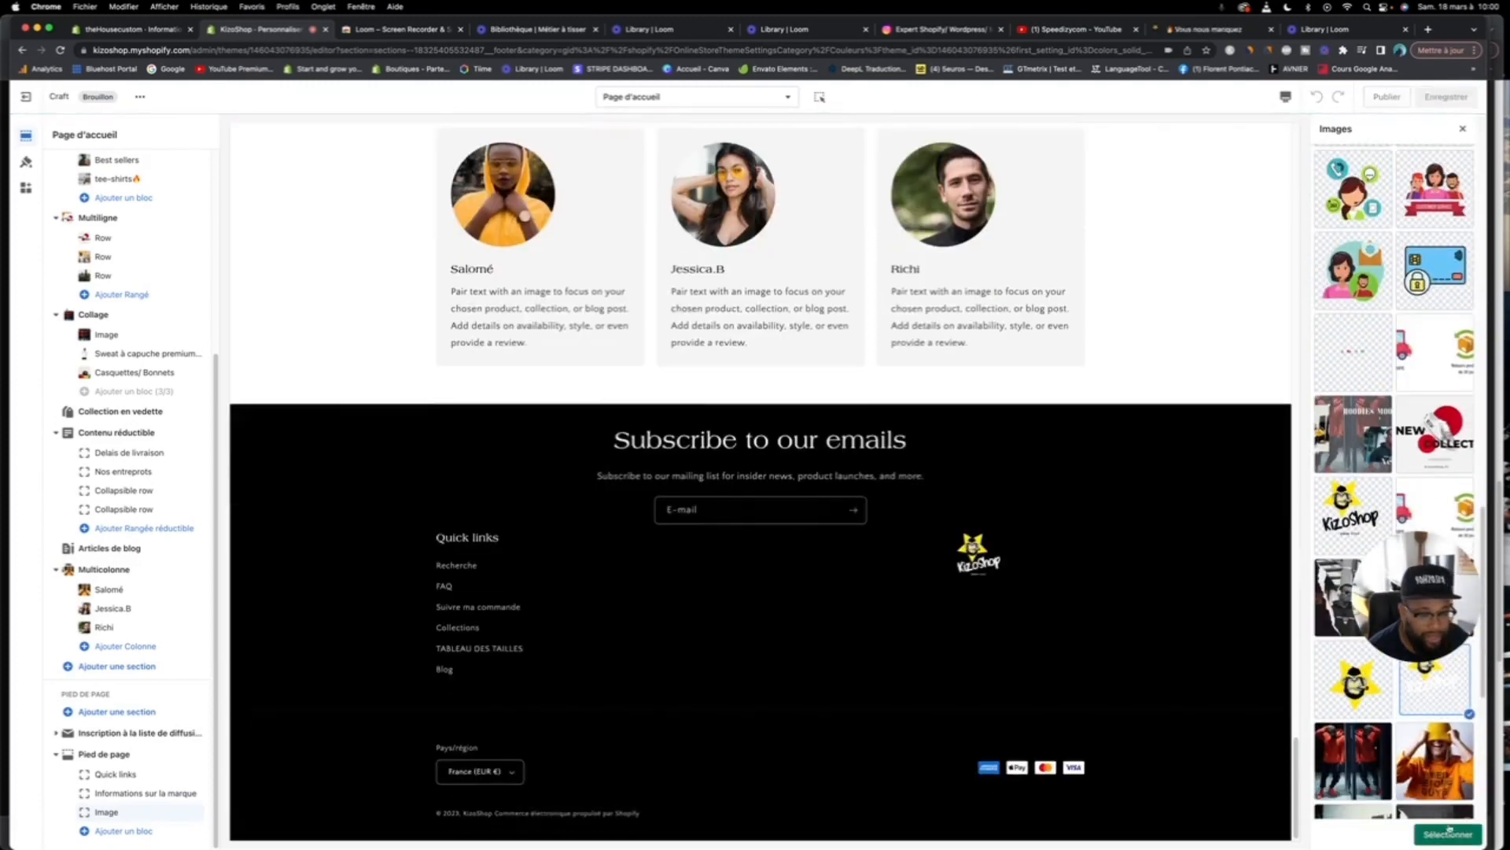
left_click(1454, 835)
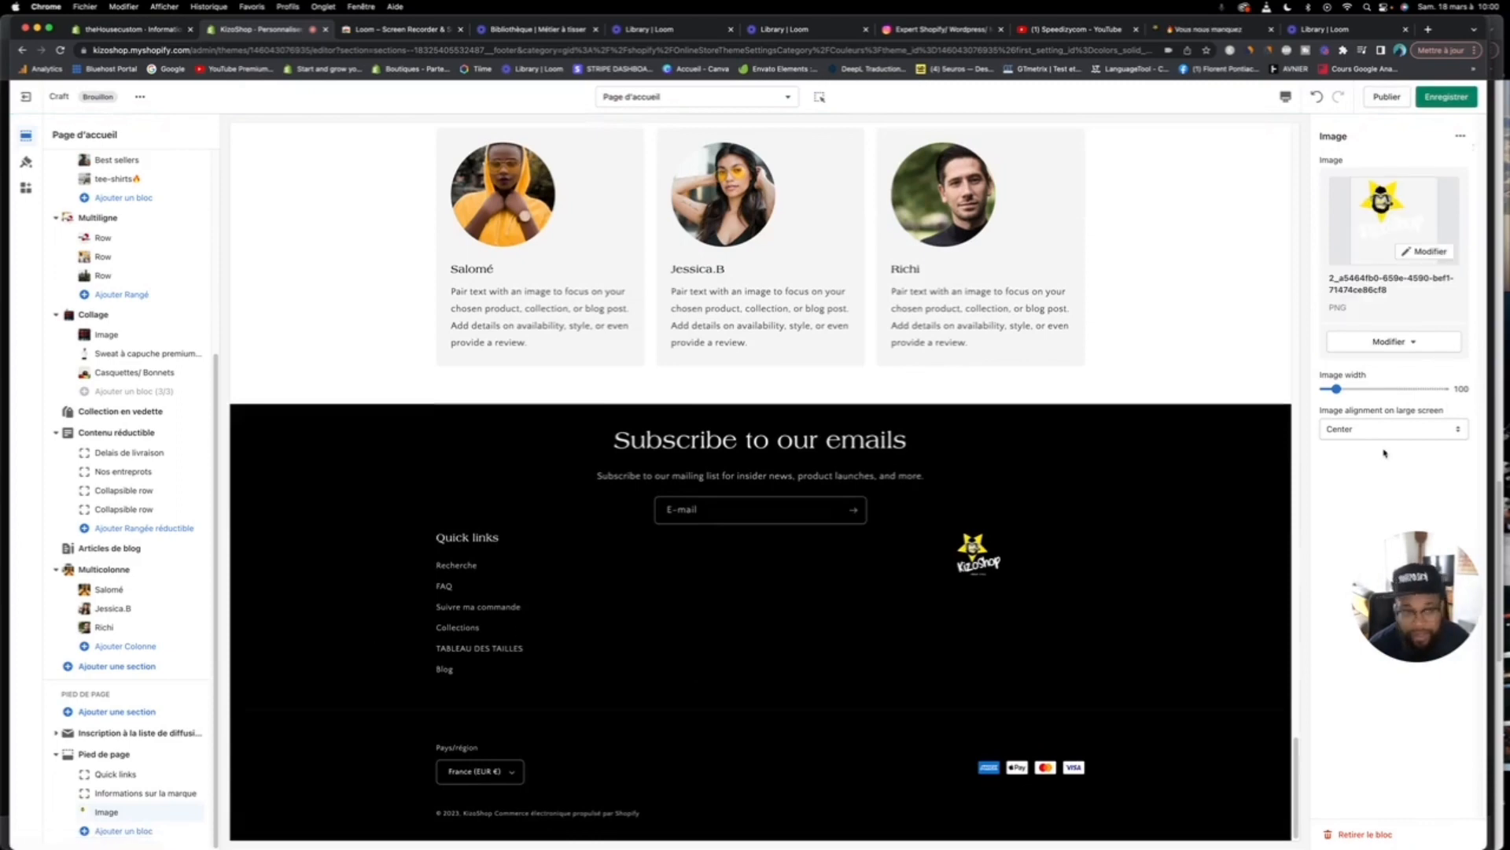
left_click_drag(1334, 390, 1369, 391)
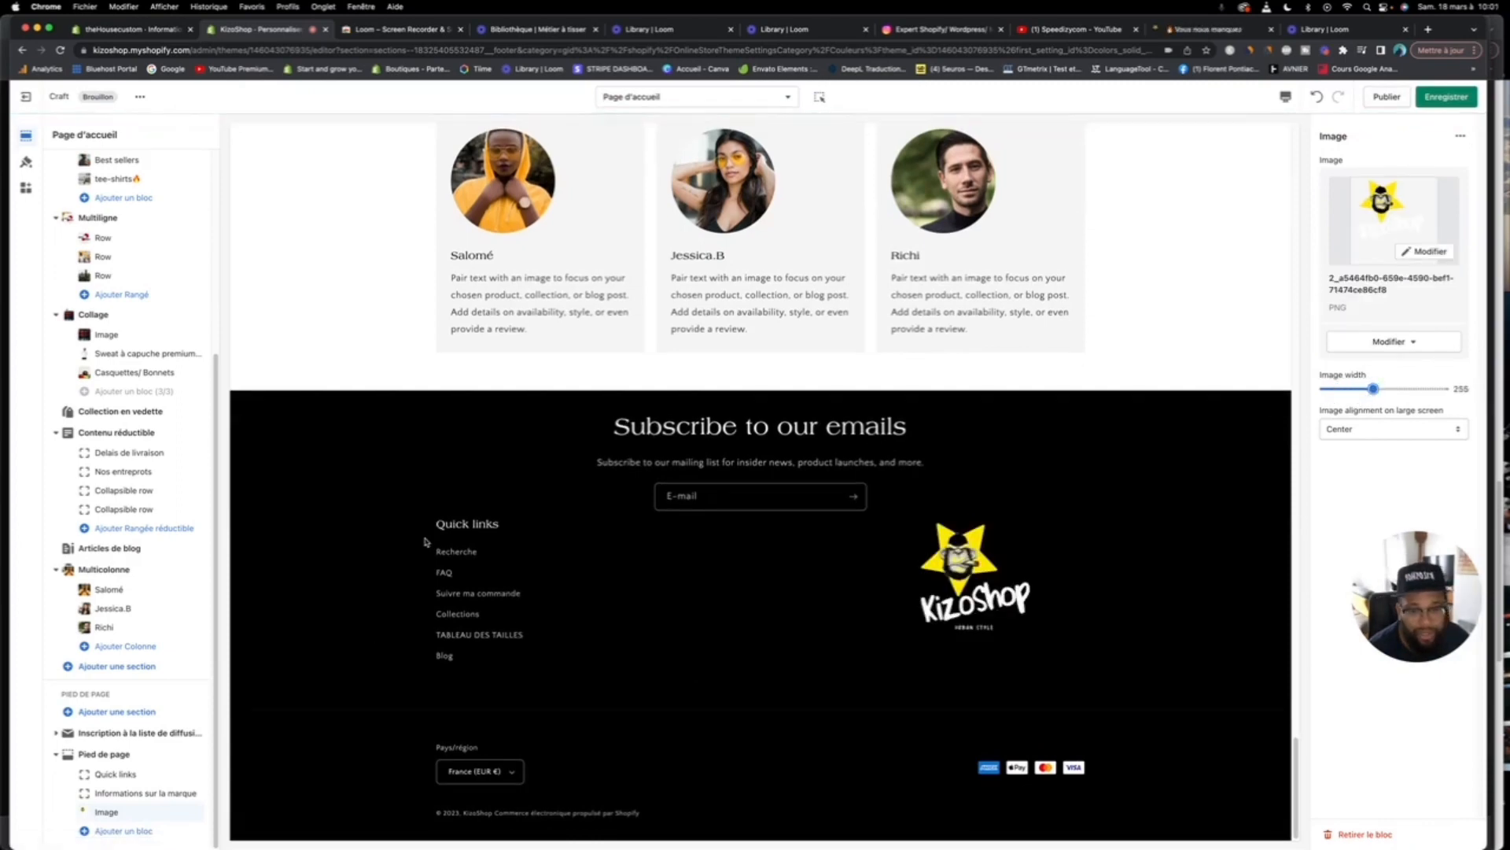
Step: Hide the Informations sur la marque block and add a Texte block to the footer
left_click(138, 792)
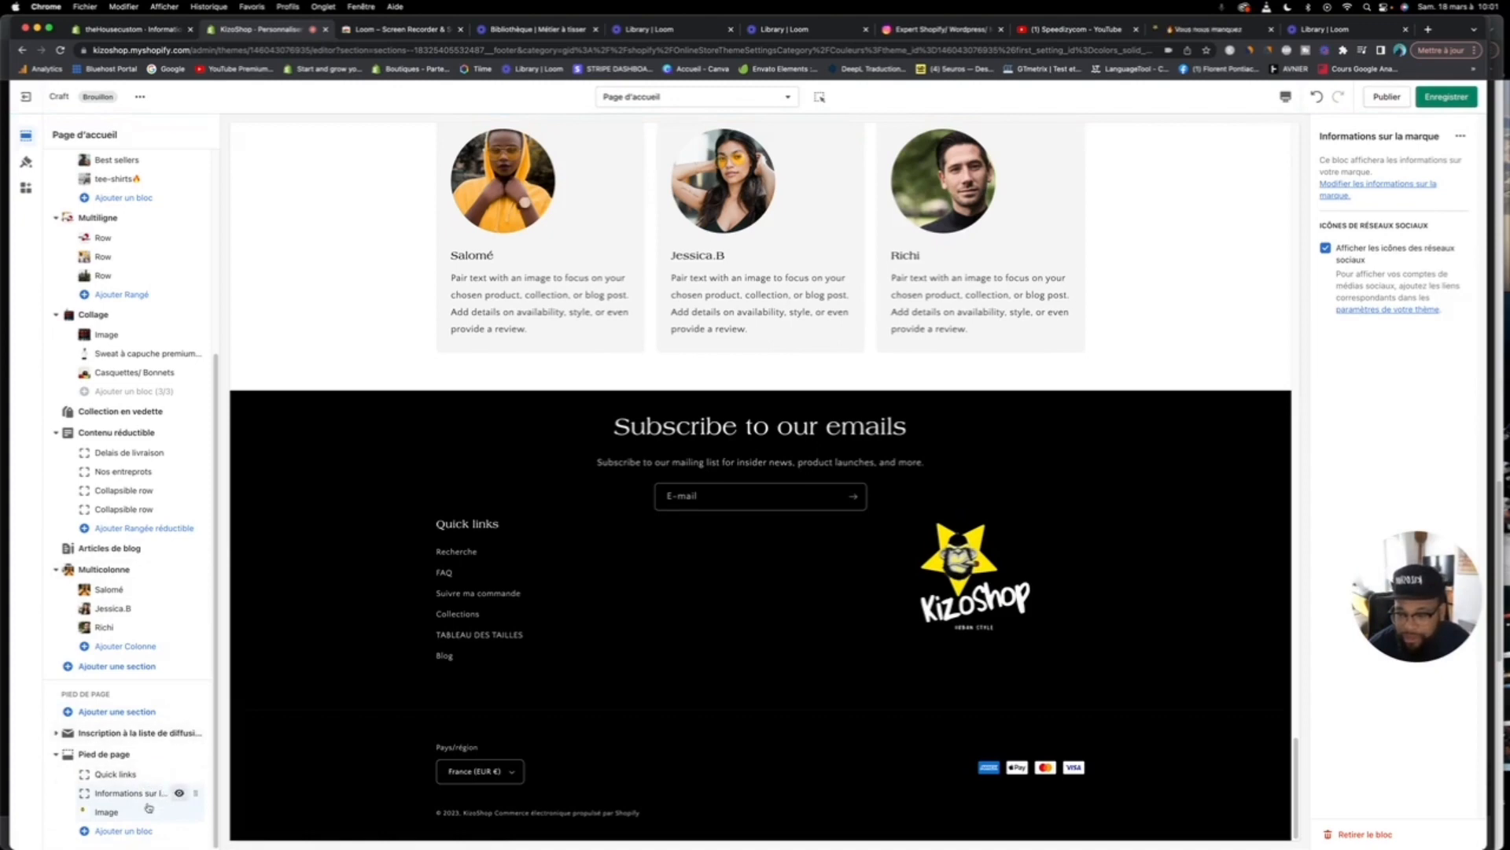
left_click(126, 831)
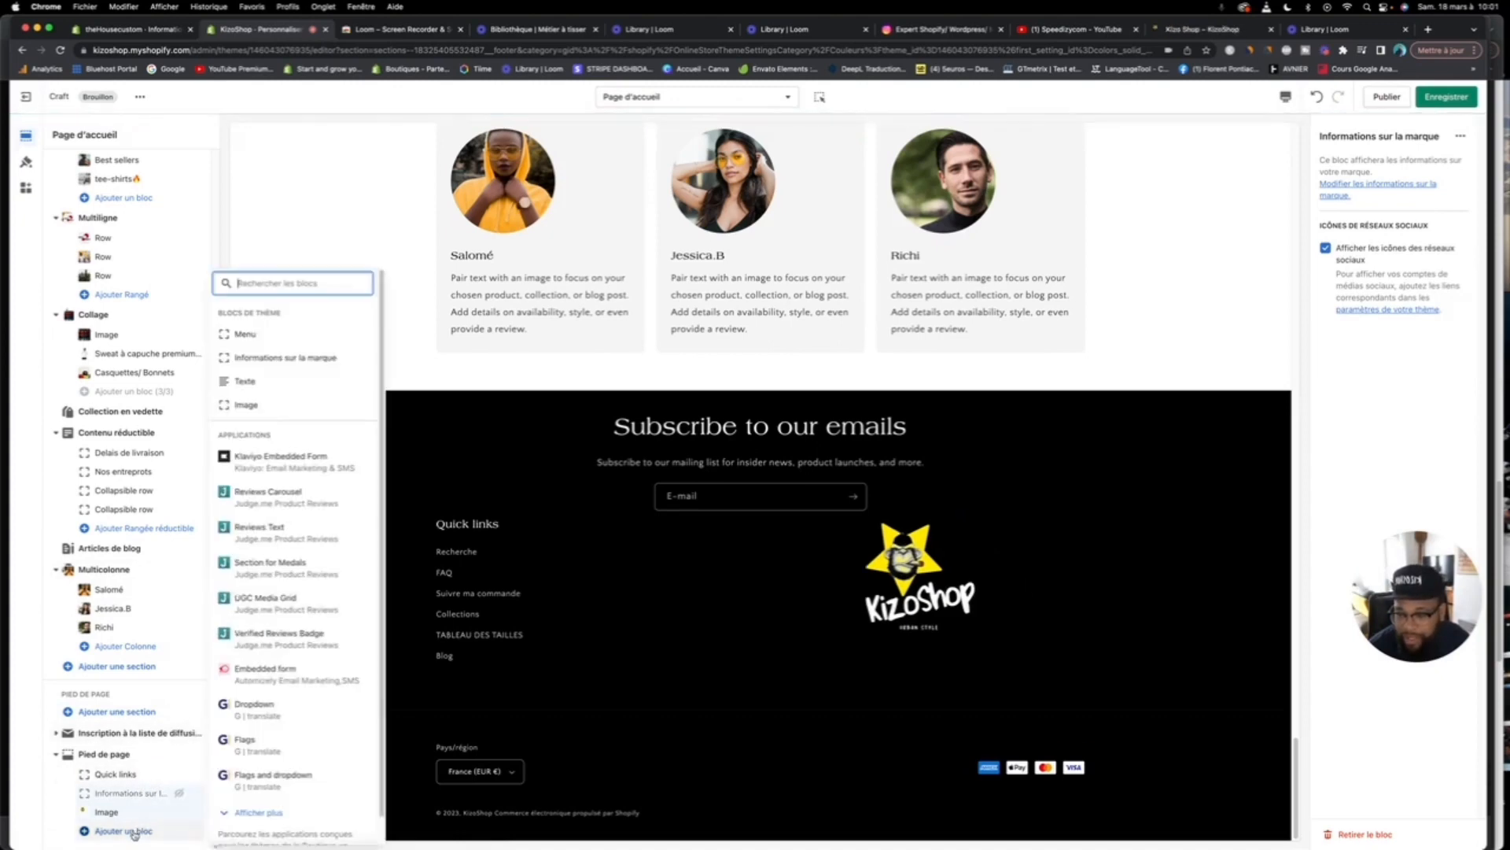
left_click(292, 381)
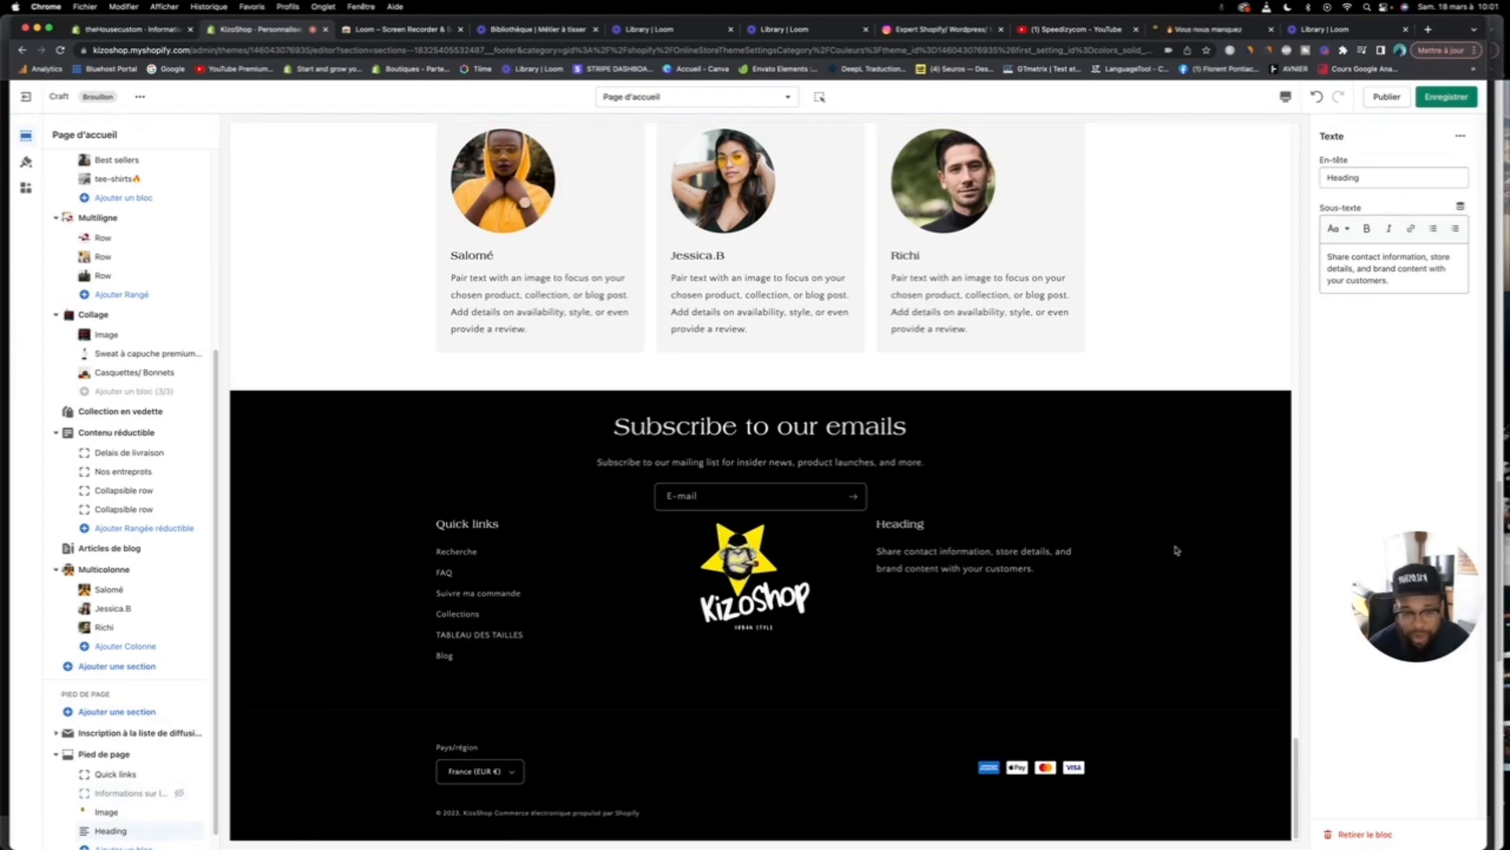
Step: Reorder the footer blocks so the logo image comes first and Quick links last, and set the logo's width to 200
scroll(203, 763, "down", 1)
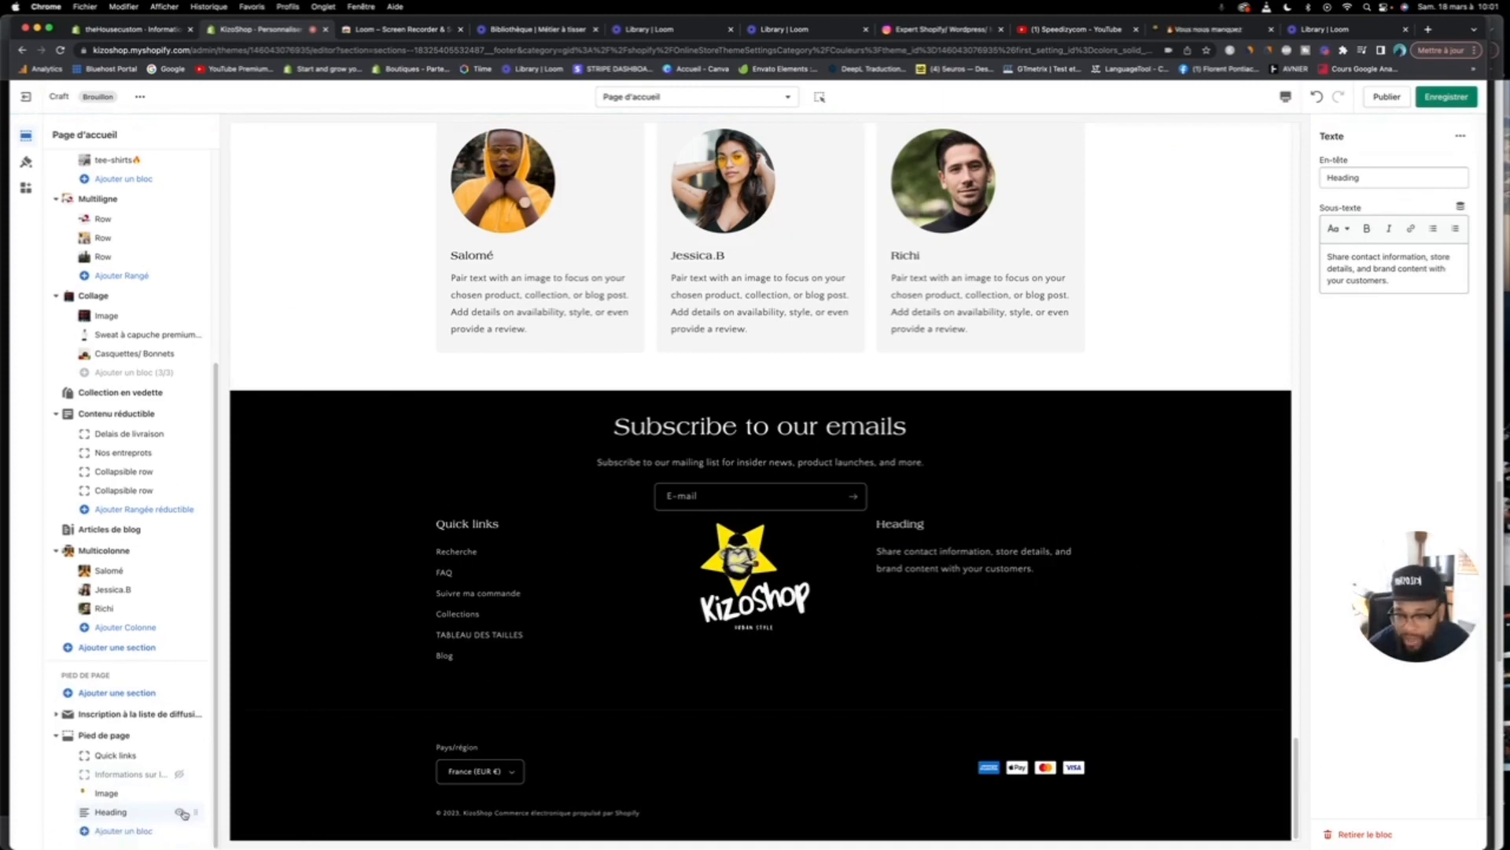
mouse_move(199, 797)
left_mouse_down()
mouse_move(203, 760)
mouse_move(202, 814)
left_mouse_up()
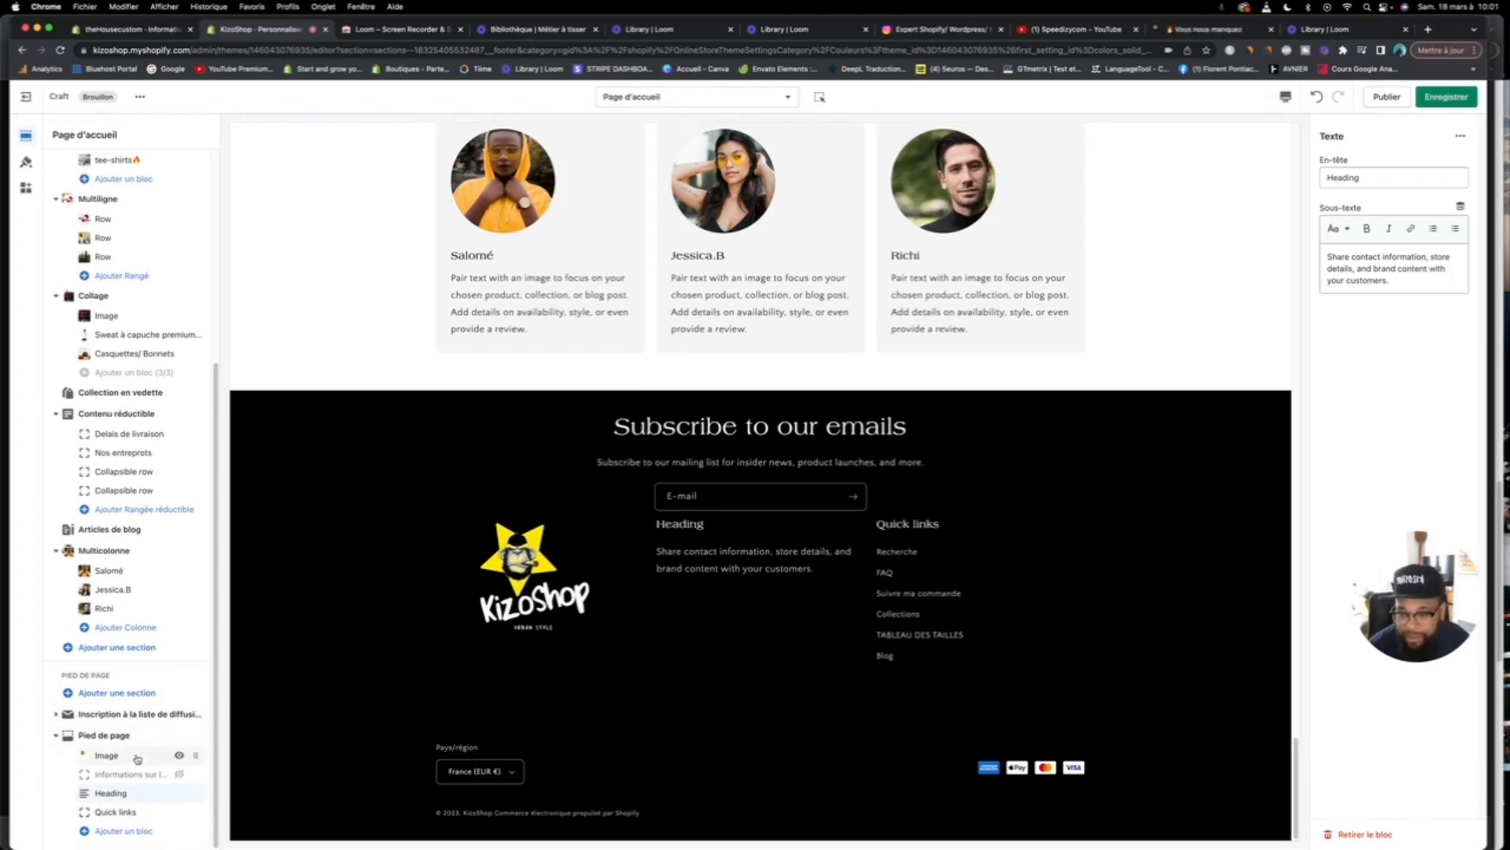
left_click(107, 756)
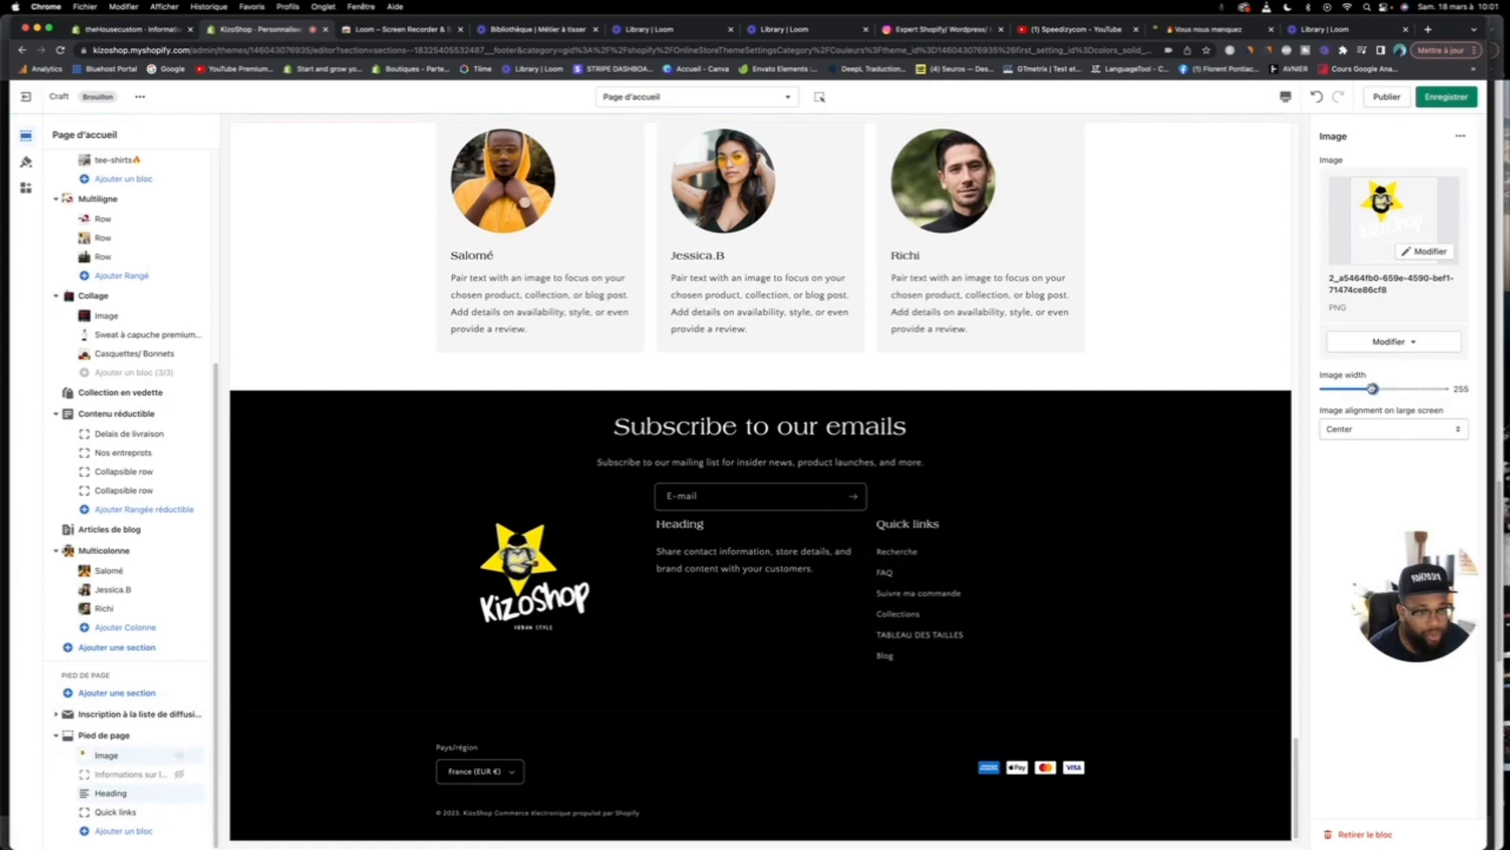
left_click_drag(1368, 388, 1363, 388)
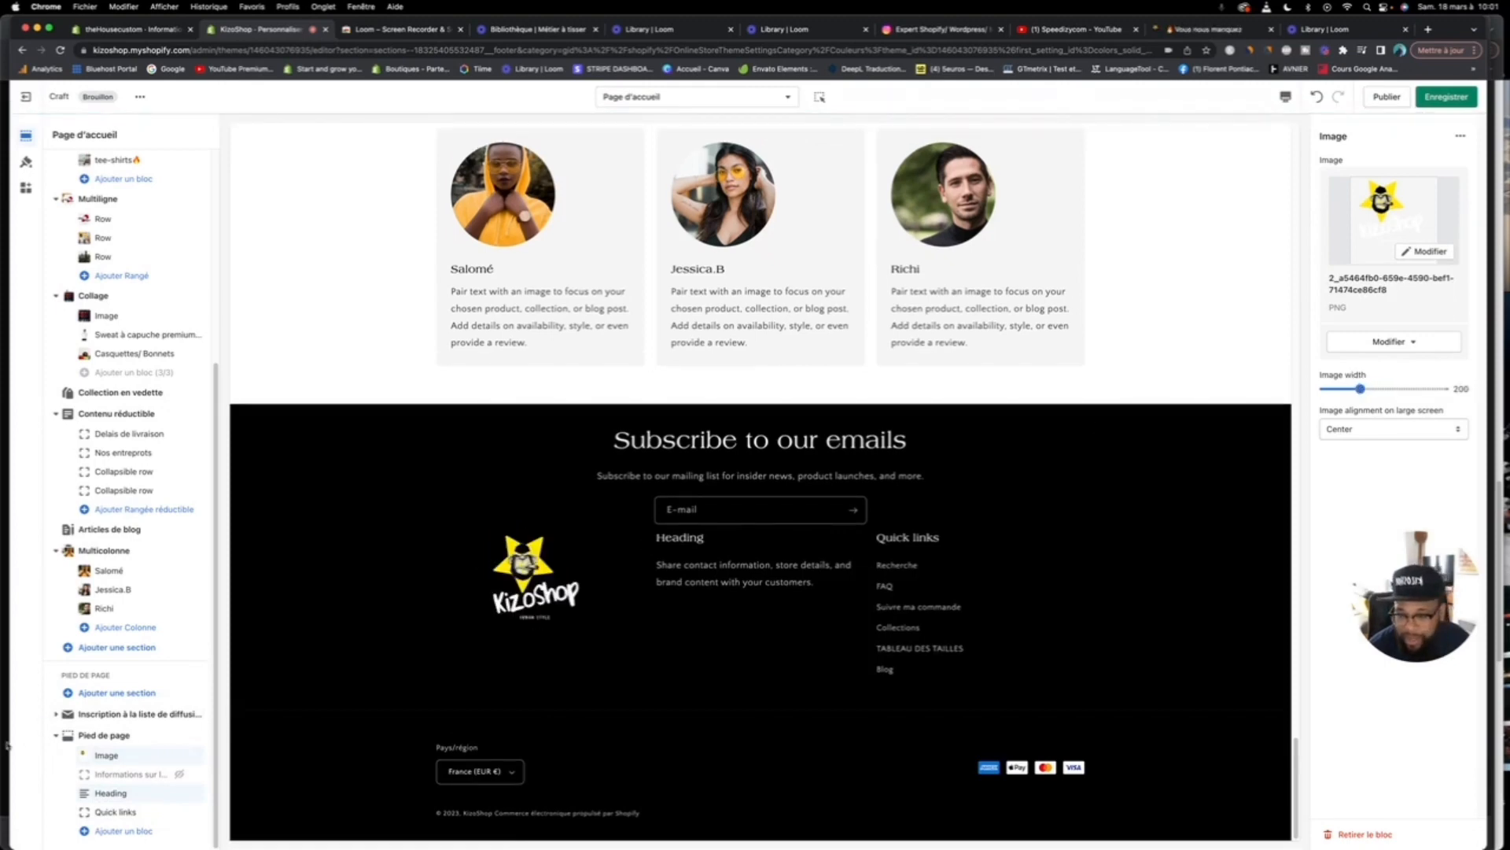
Step: Activate Suivre sur Shop in the Pied de page settings and try out the footer's own mailing-list sign-up display
left_click(95, 737)
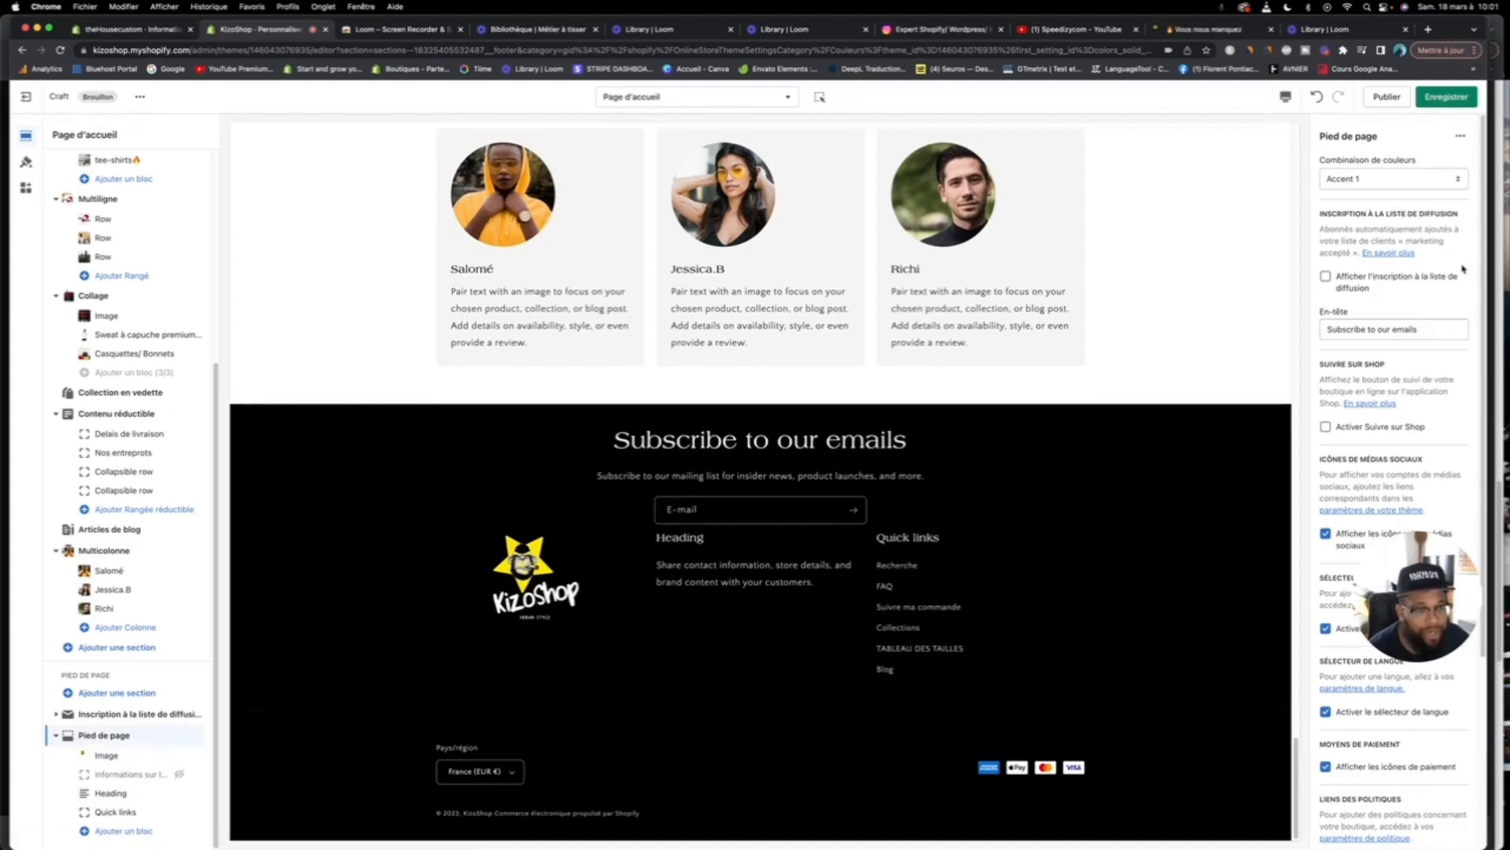
left_click(1326, 277)
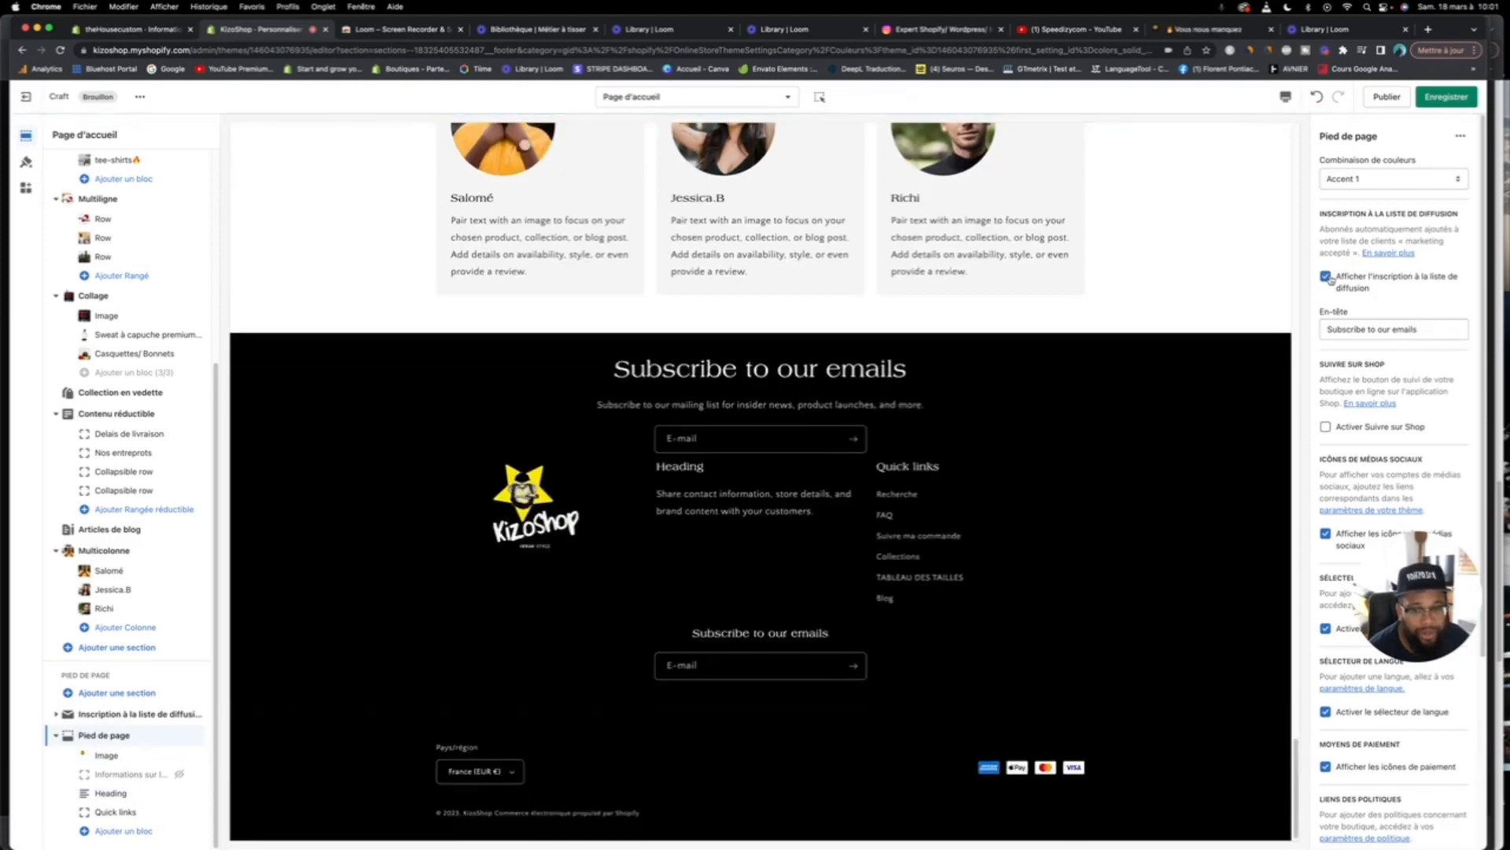
left_click(1327, 277)
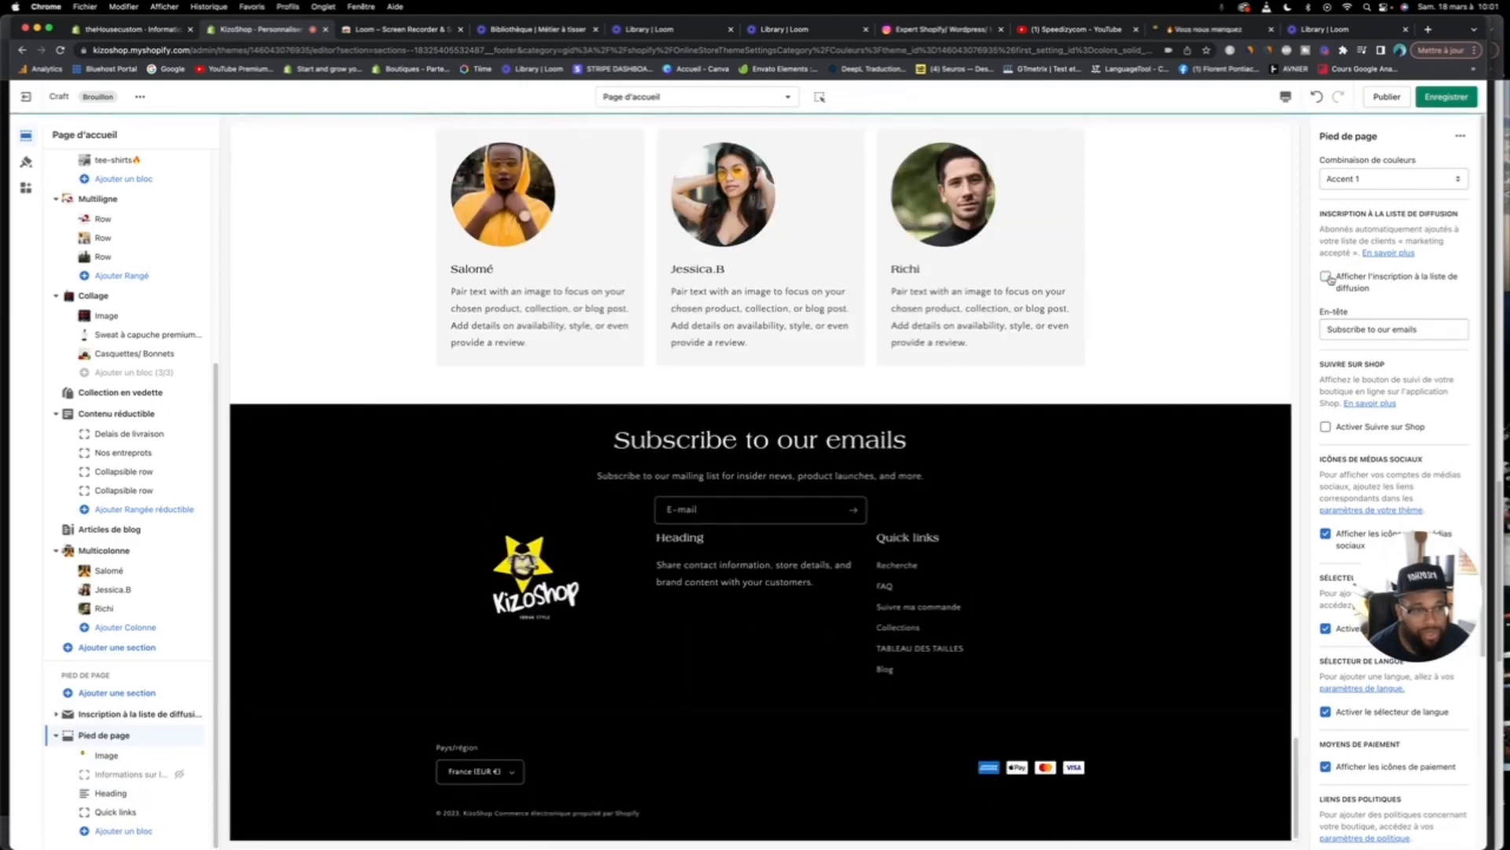
left_click(1327, 428)
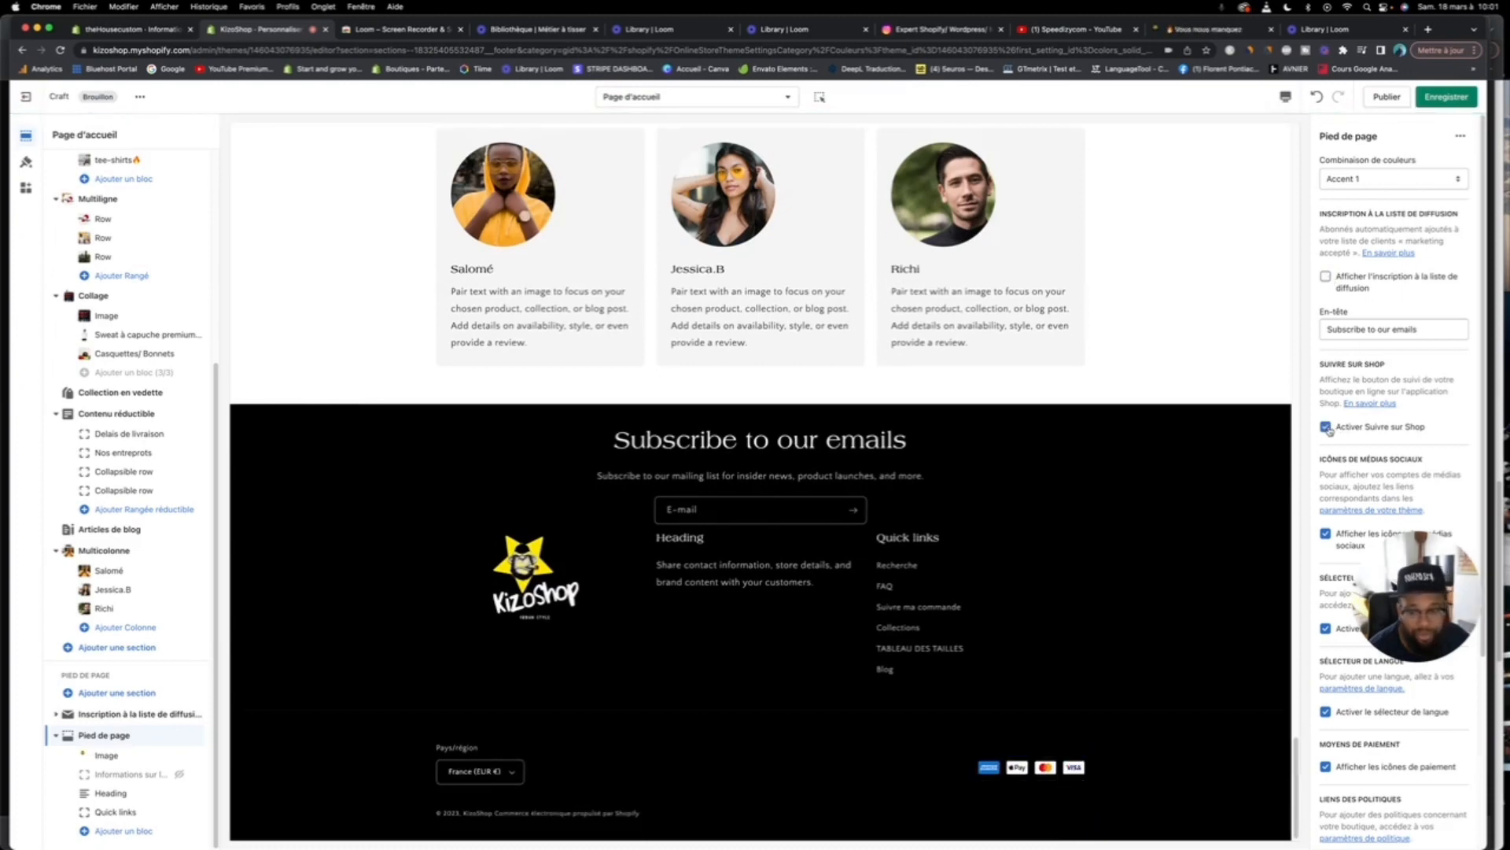
left_click(1326, 276)
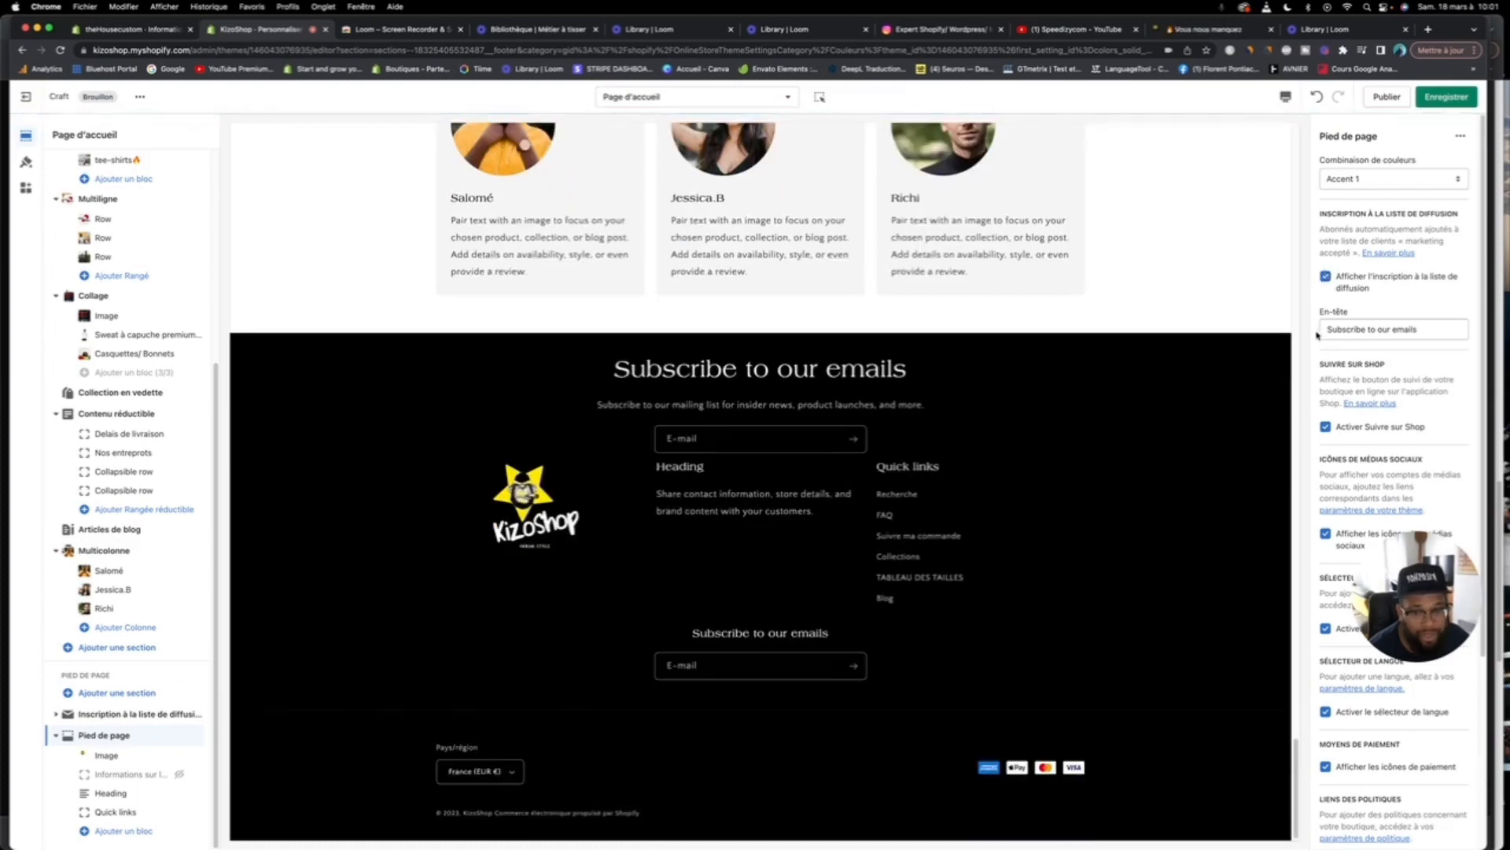
left_click_drag(1427, 329, 1329, 332)
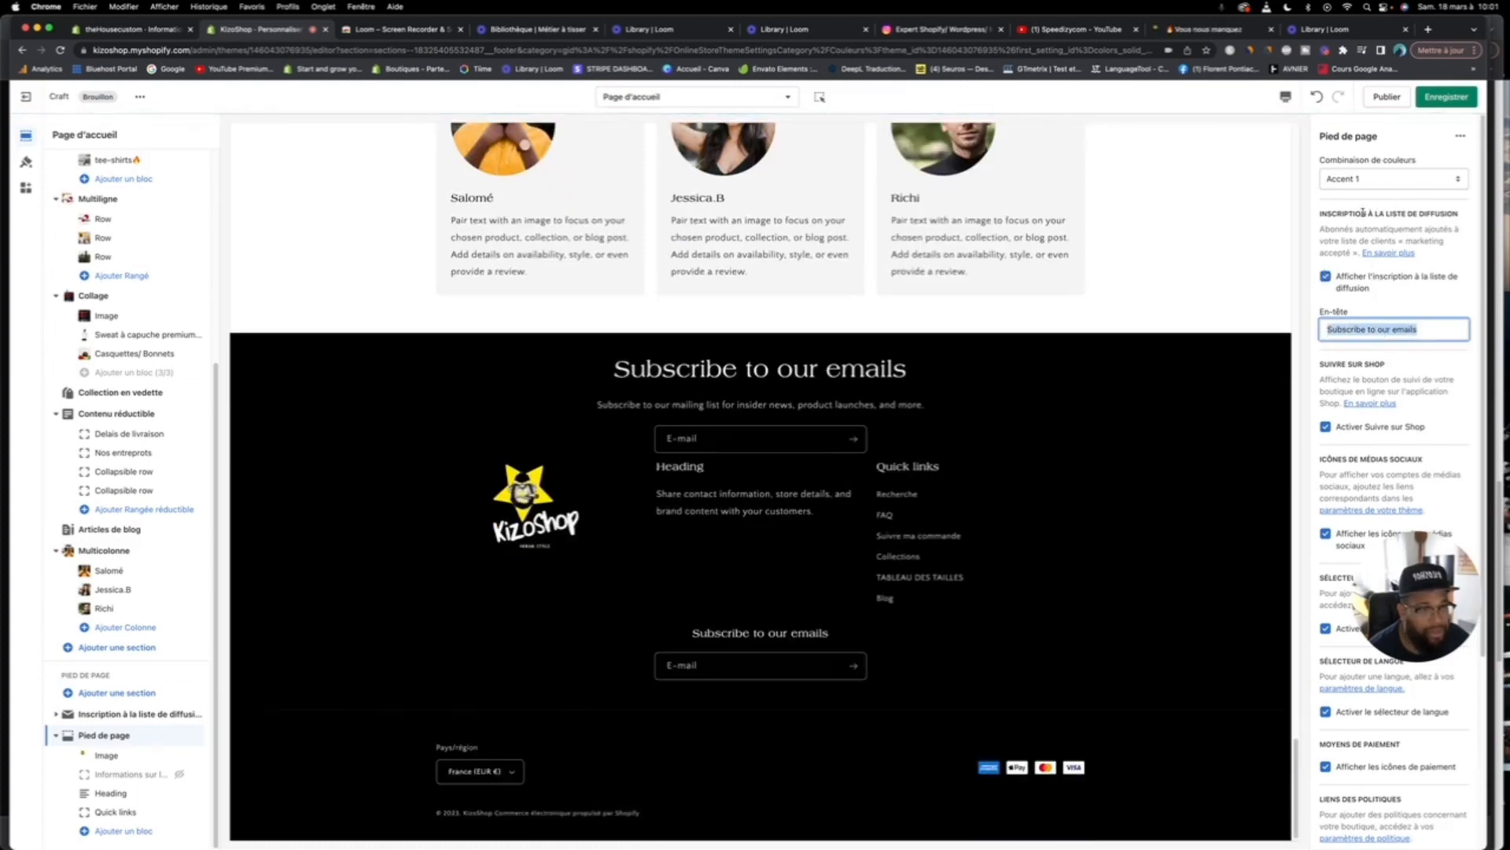
scroll(1335, 362, "down", 4)
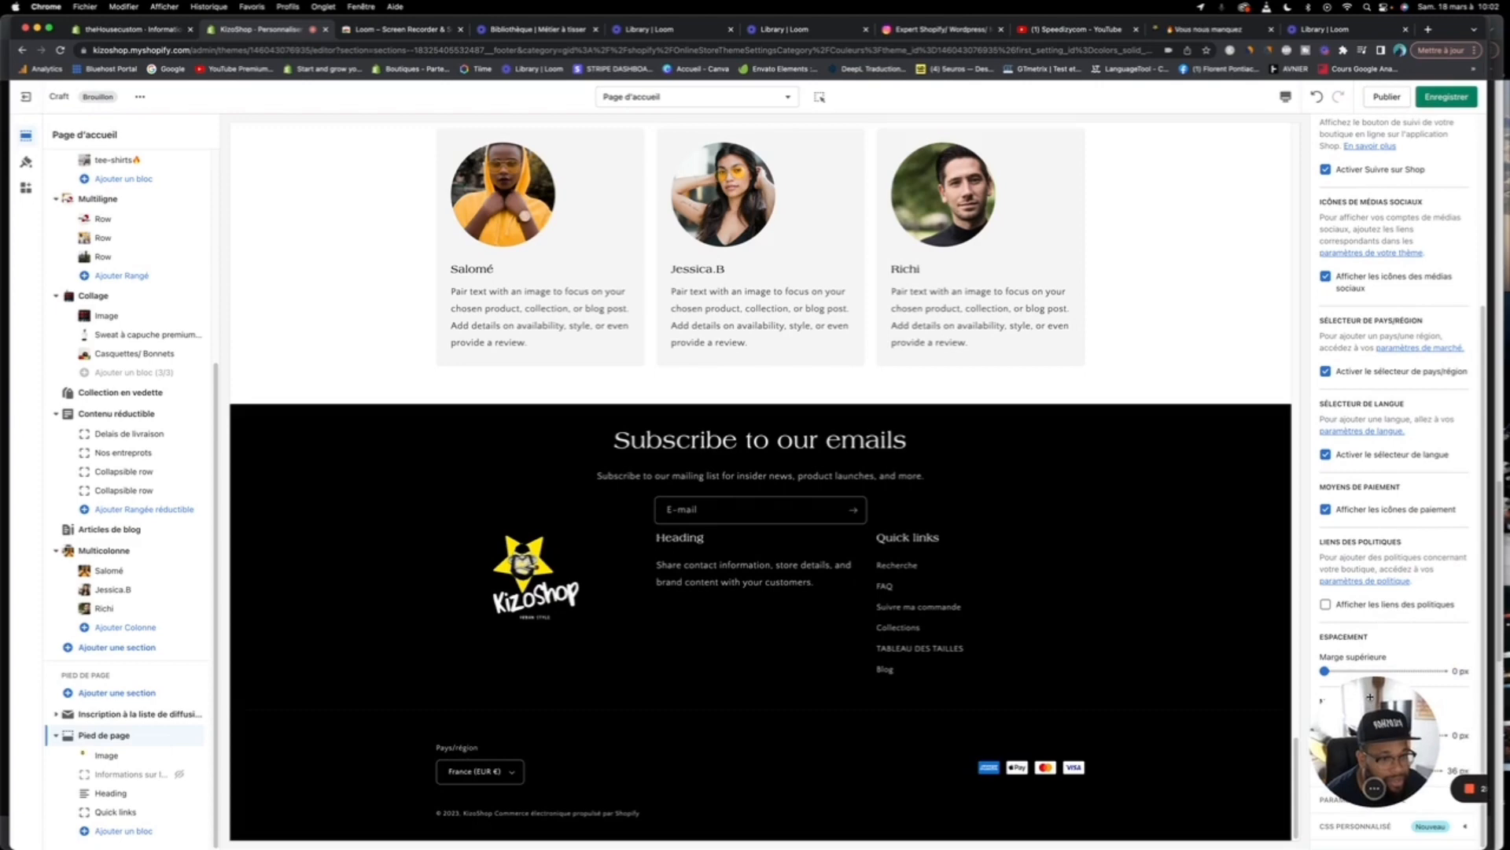
Step: Activate the display of policy links in the Pied de page settings and hide the Inscription à la liste de diffusion section
left_click(1326, 605)
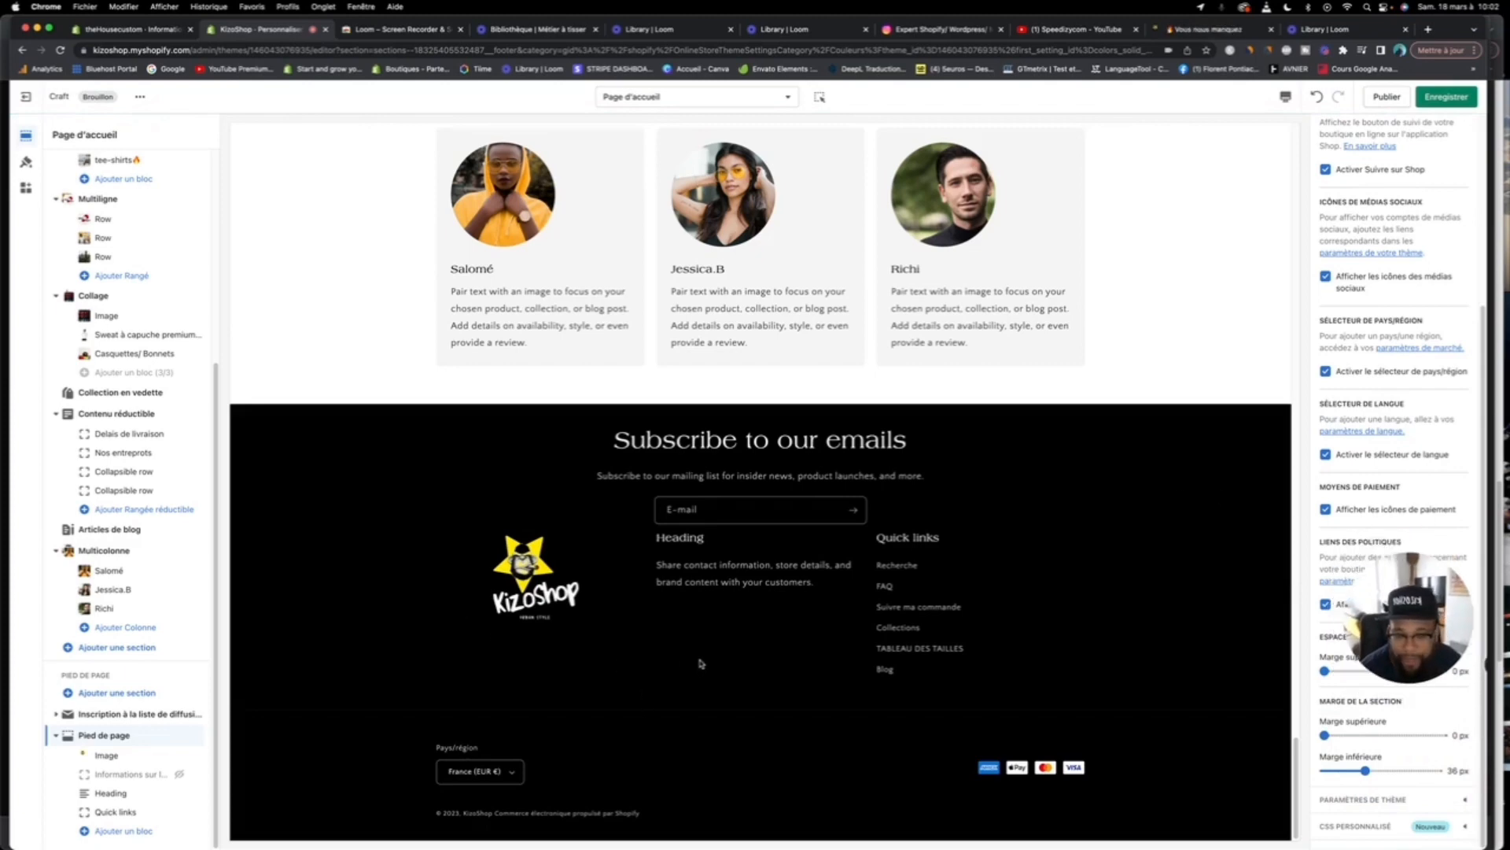
scroll(703, 664, "up", 2)
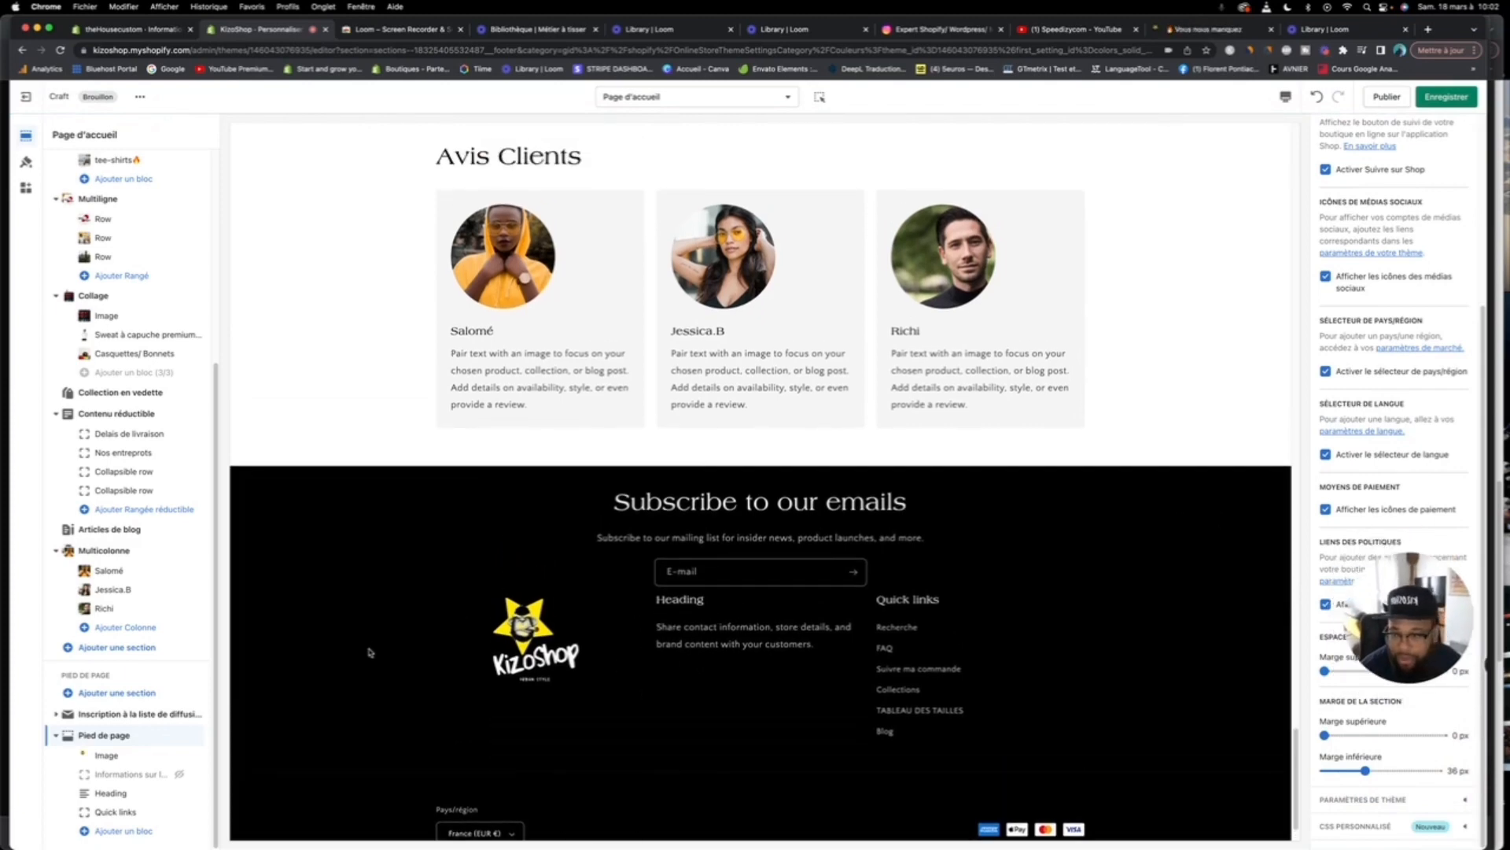
left_click(134, 830)
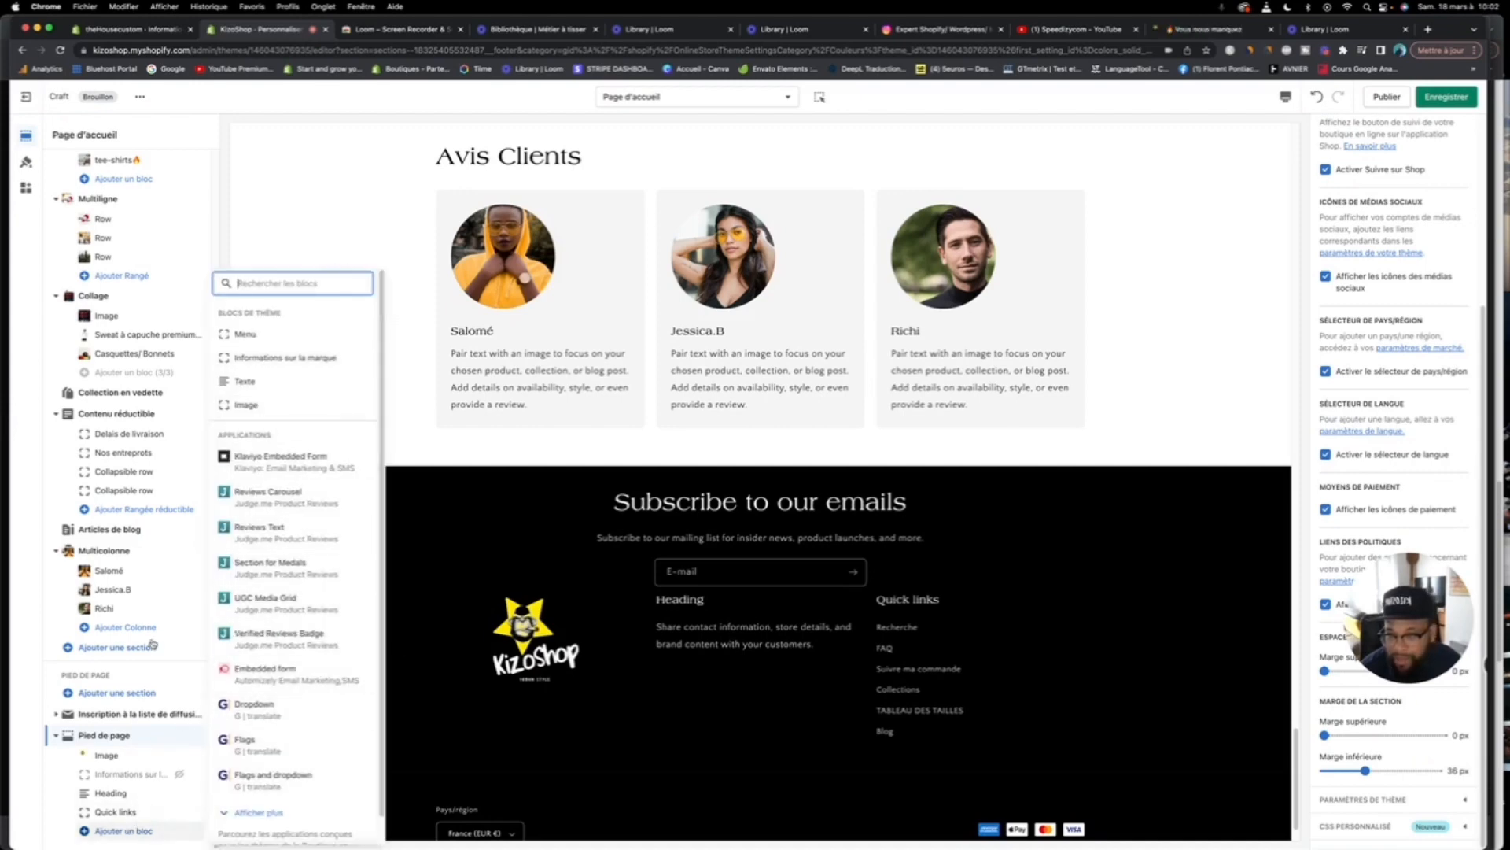
left_click(136, 716)
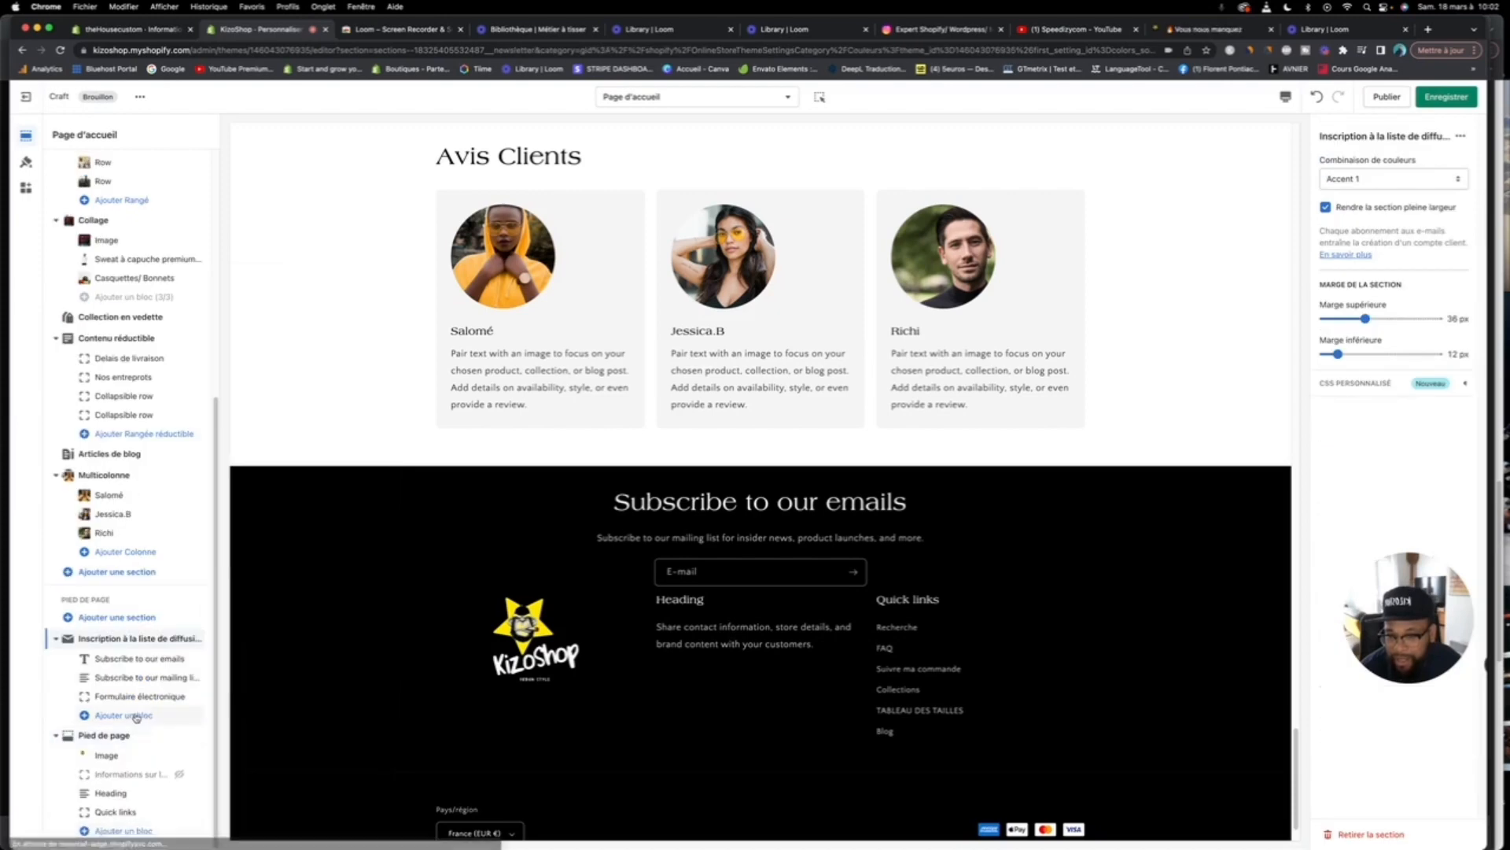
left_click(182, 640)
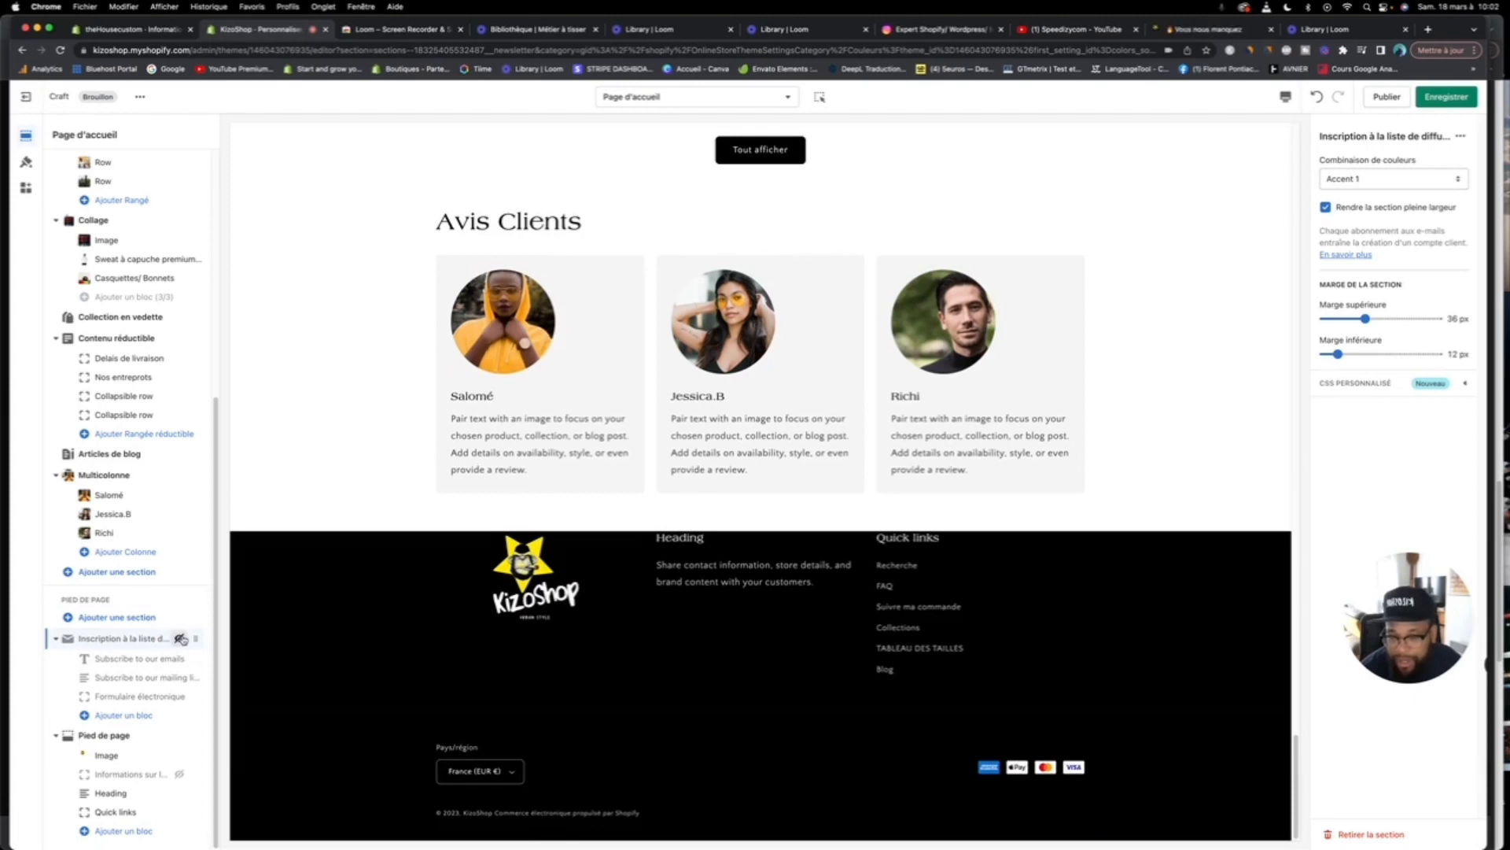
Step: Activate the mailing-list sign-up display in the Pied de page settings, keeping the separate Inscription section hidden, and save the Craft theme
left_click(102, 740)
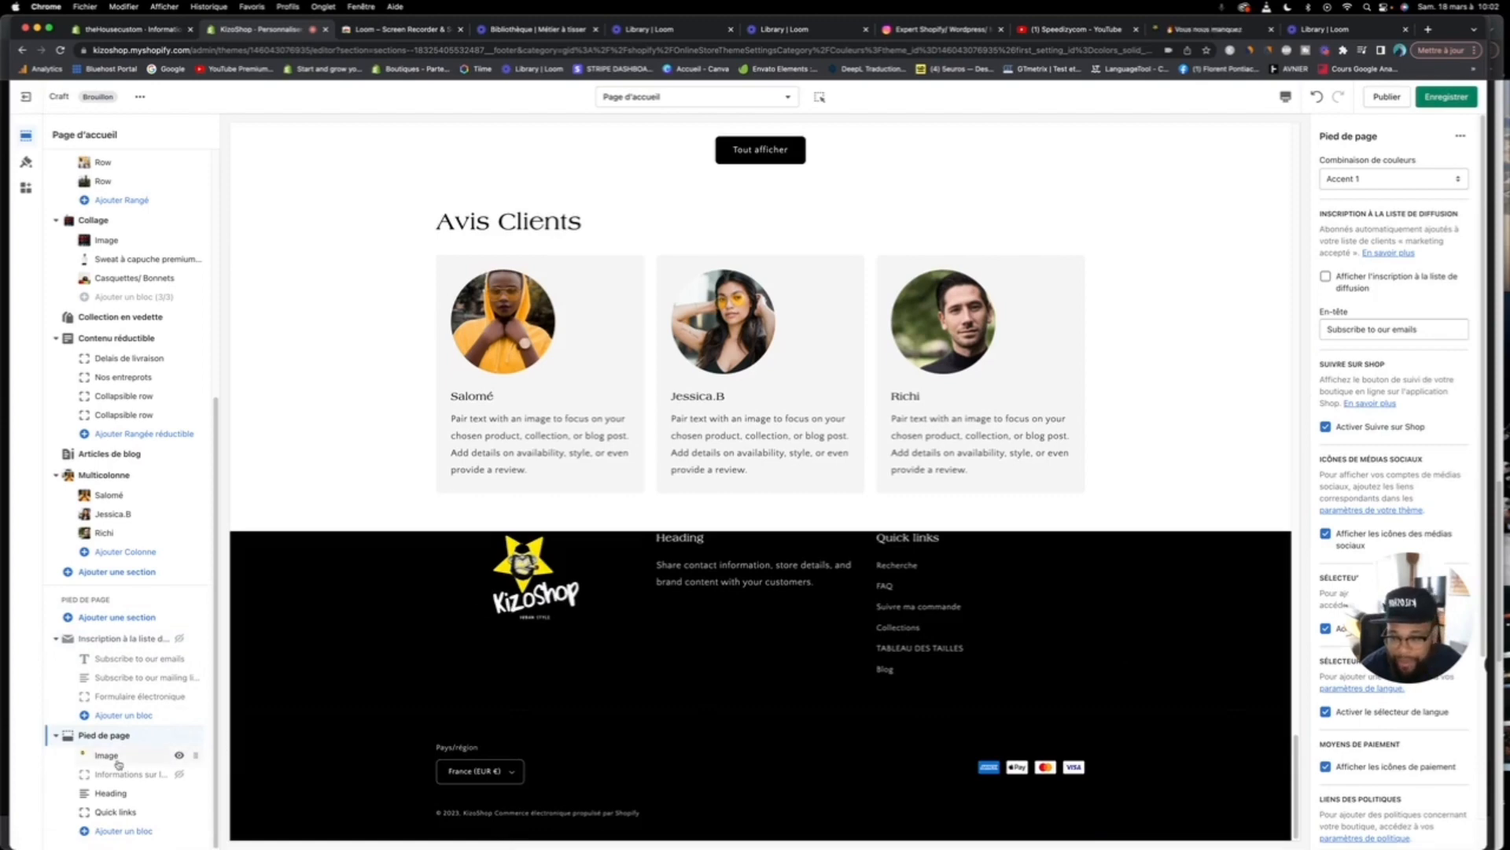
left_click(180, 637)
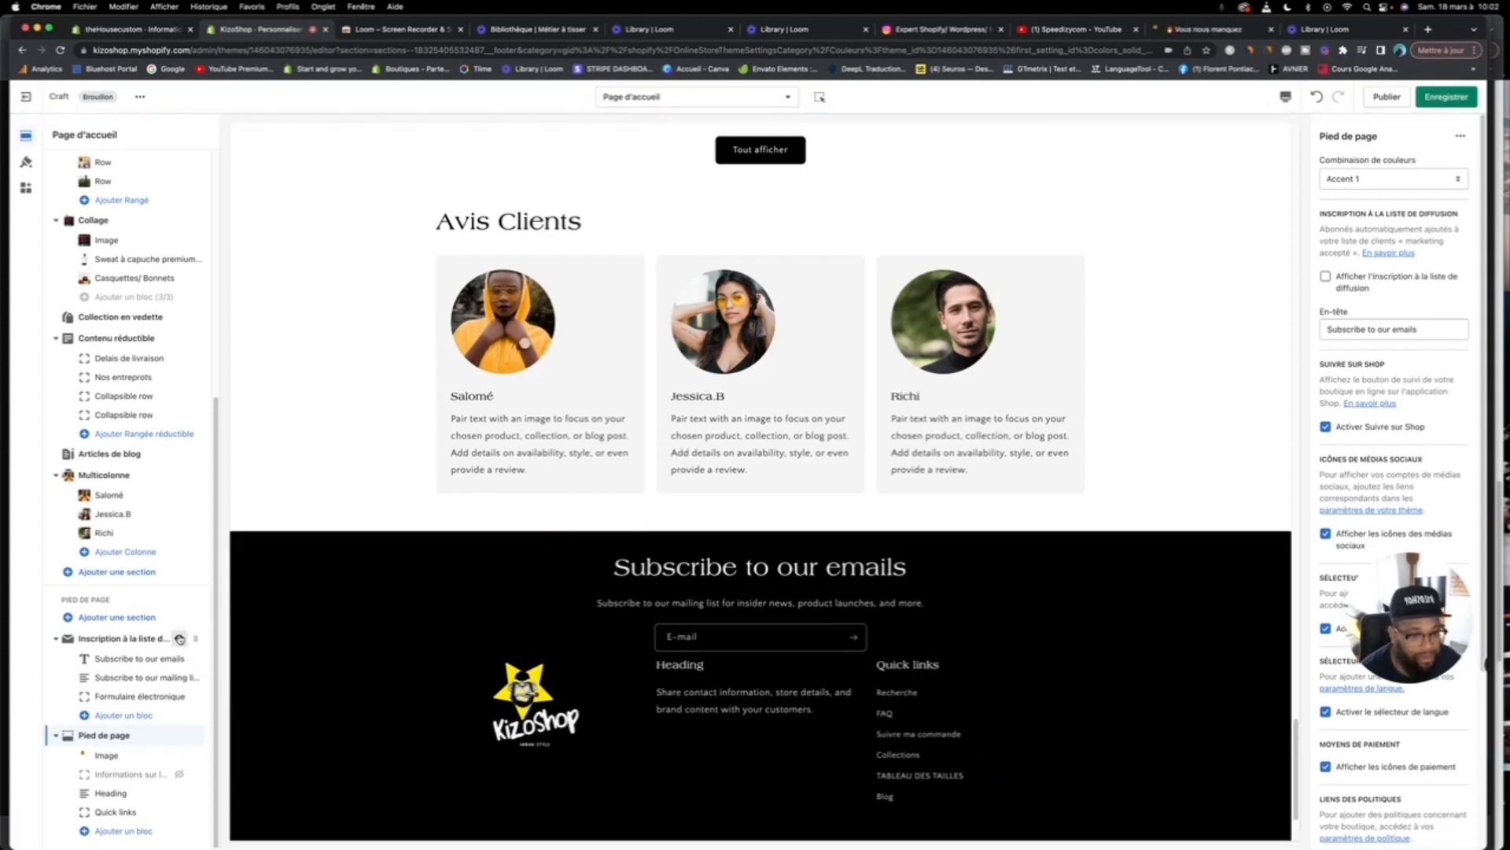
left_click(180, 638)
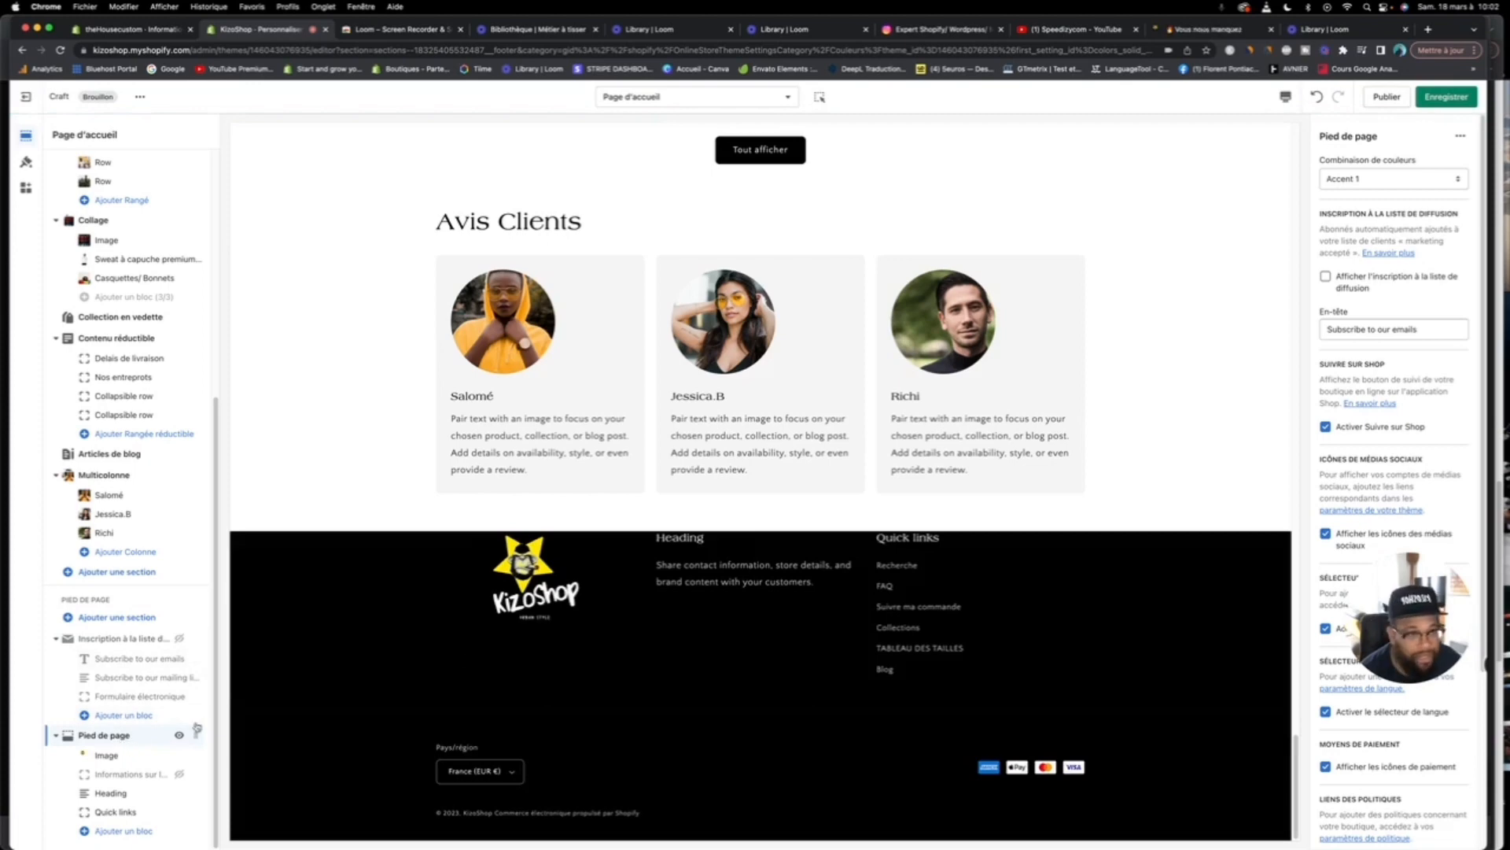
left_click(1325, 278)
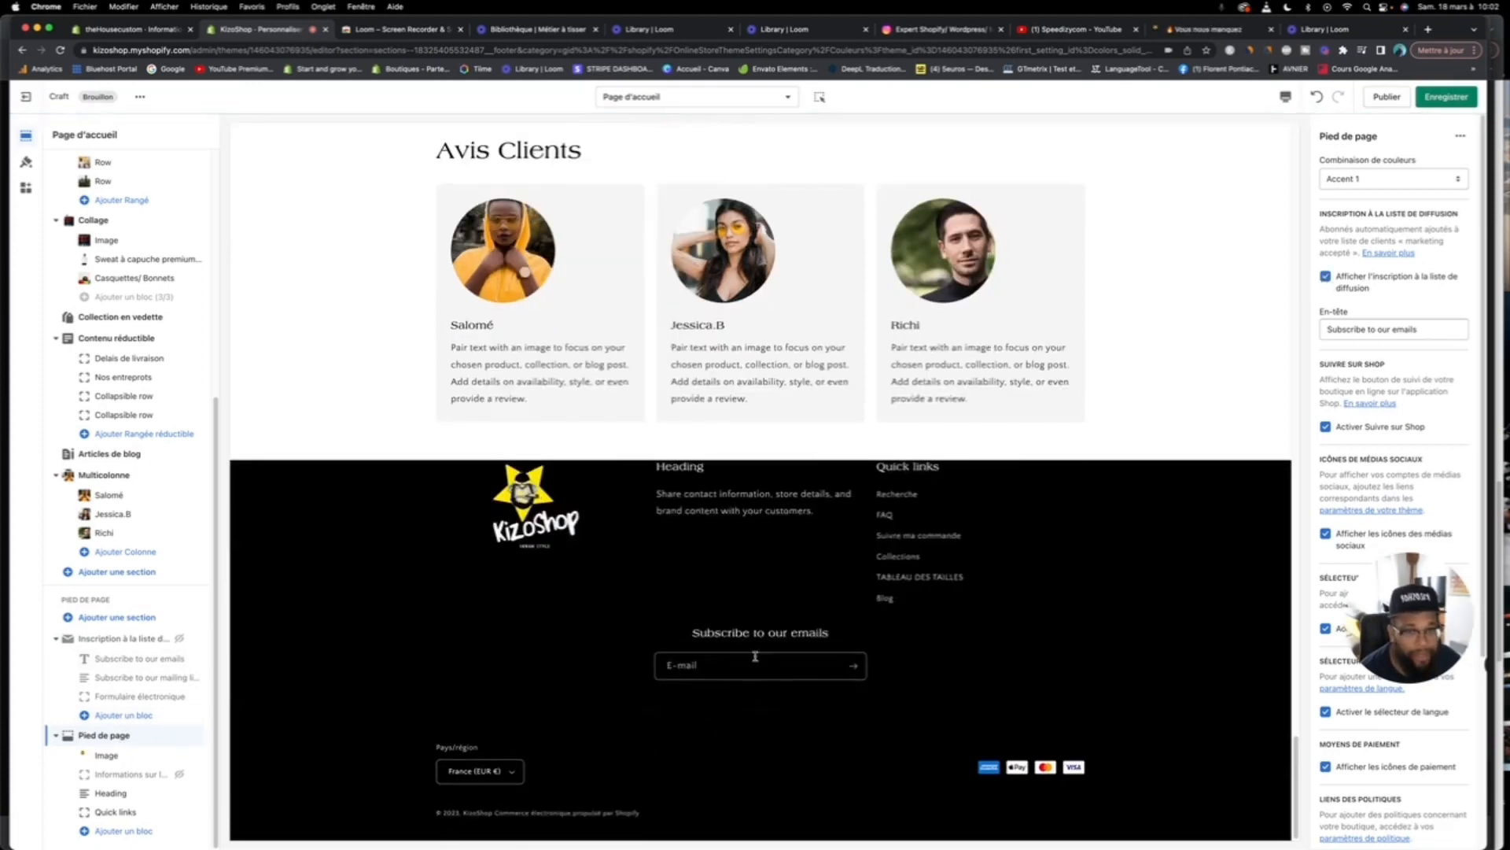
scroll(702, 470, "up", 10)
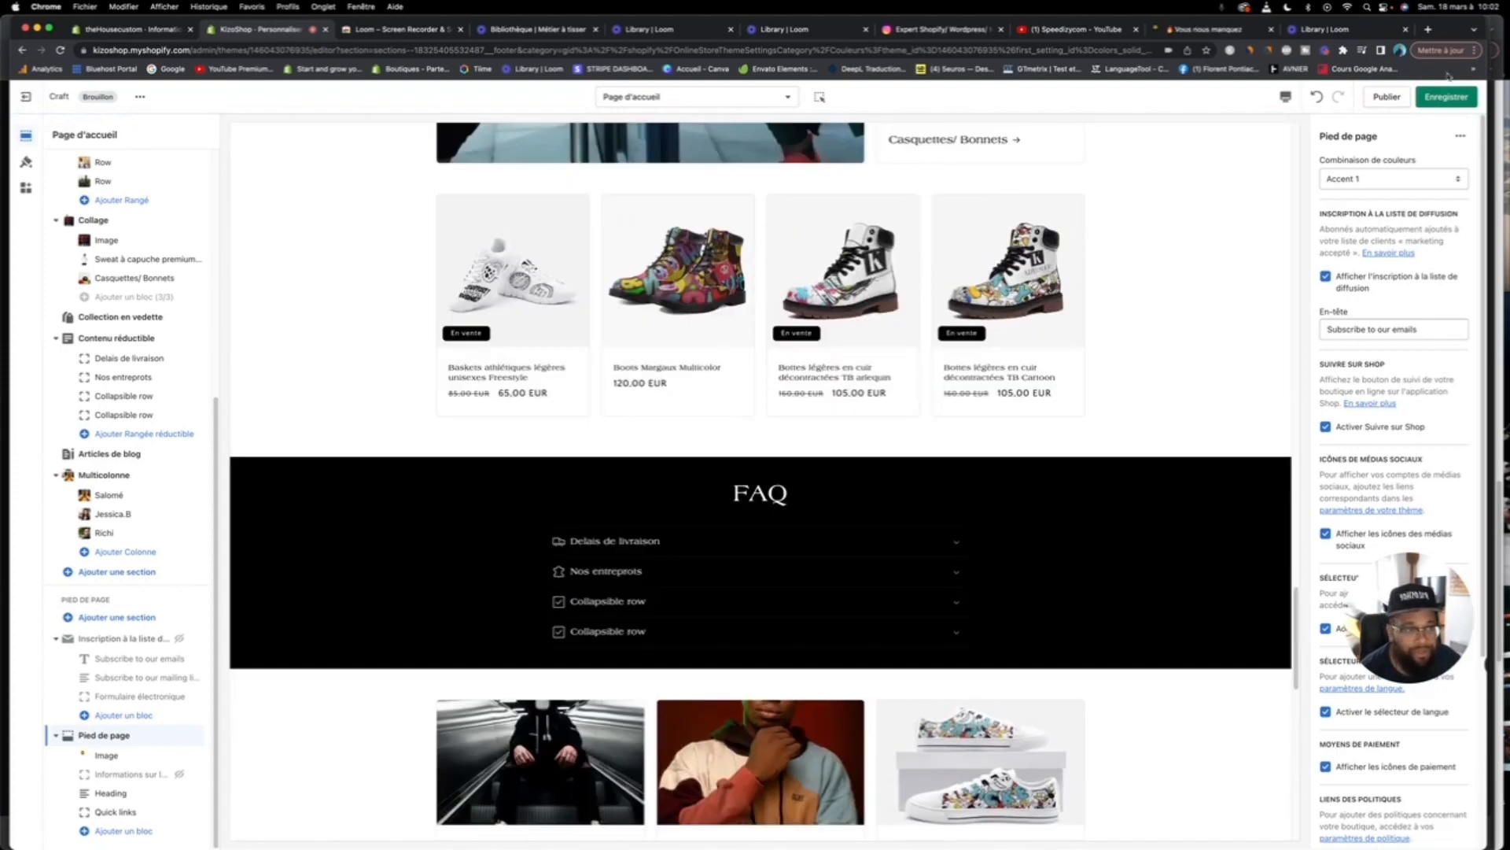
left_click(1454, 96)
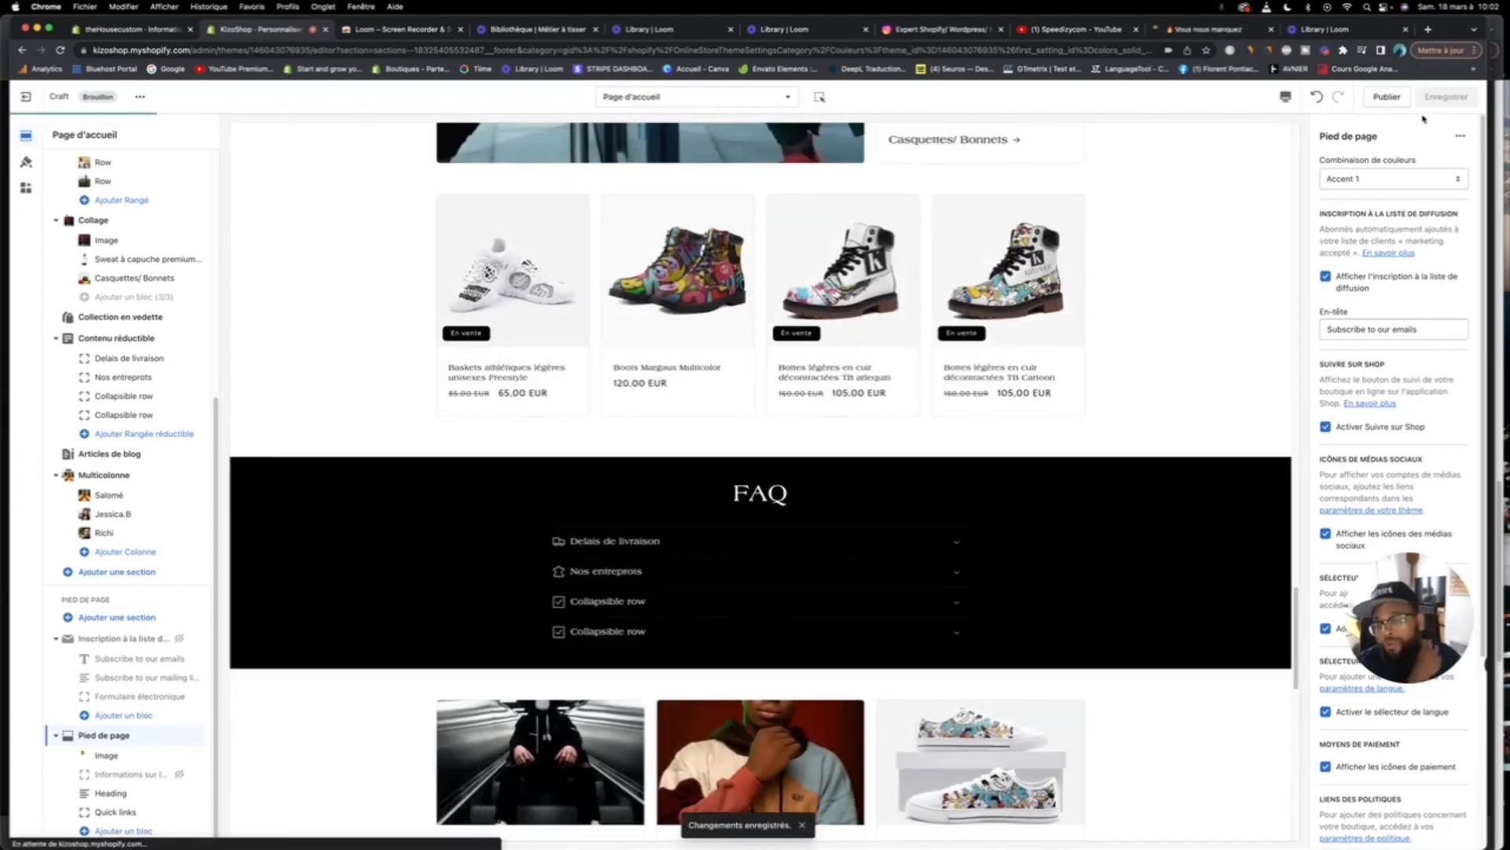
scroll(1140, 284, "down", 10)
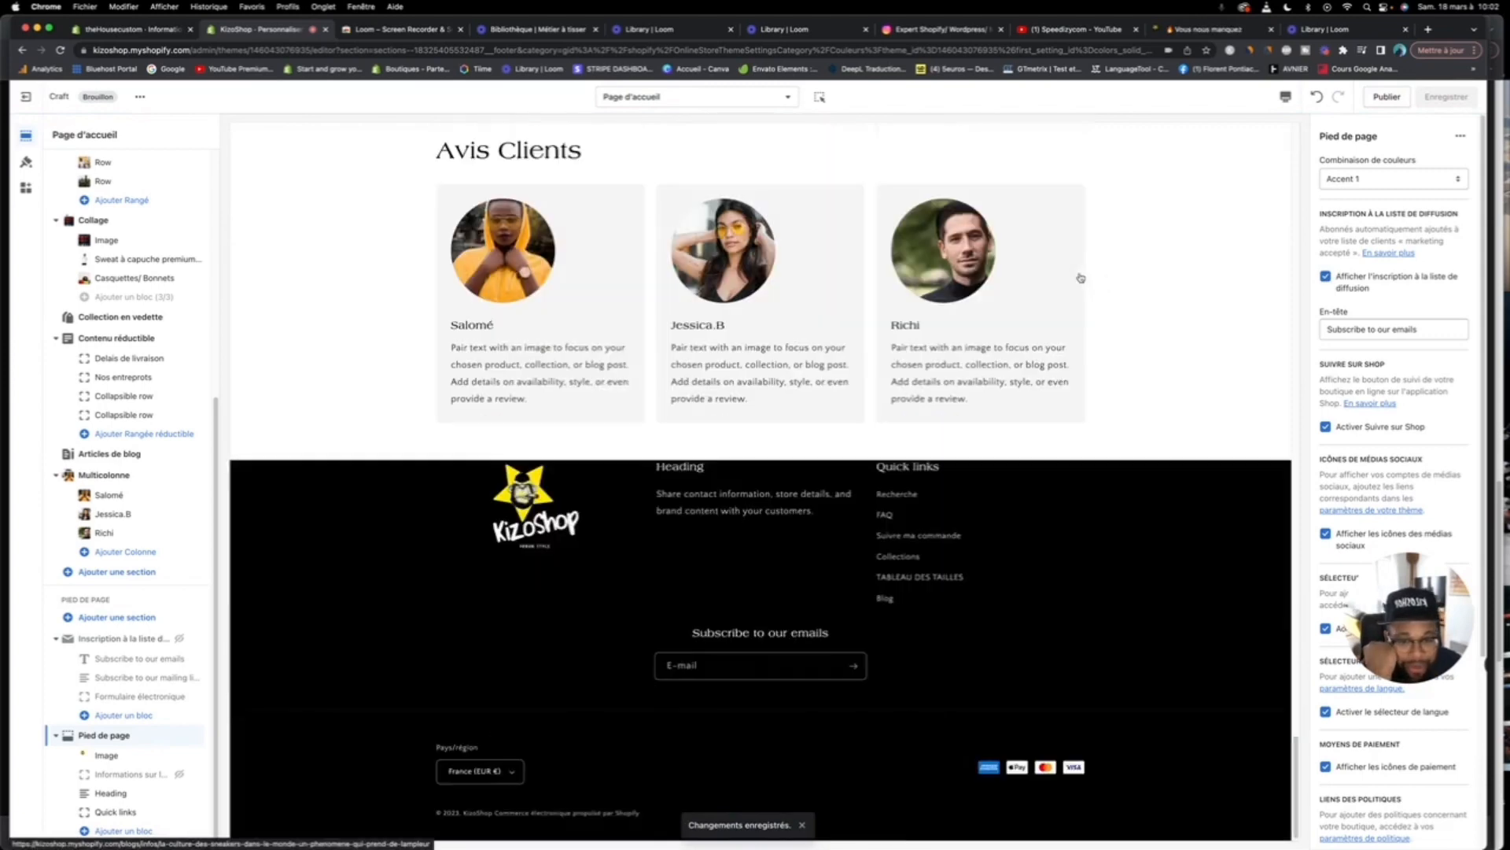
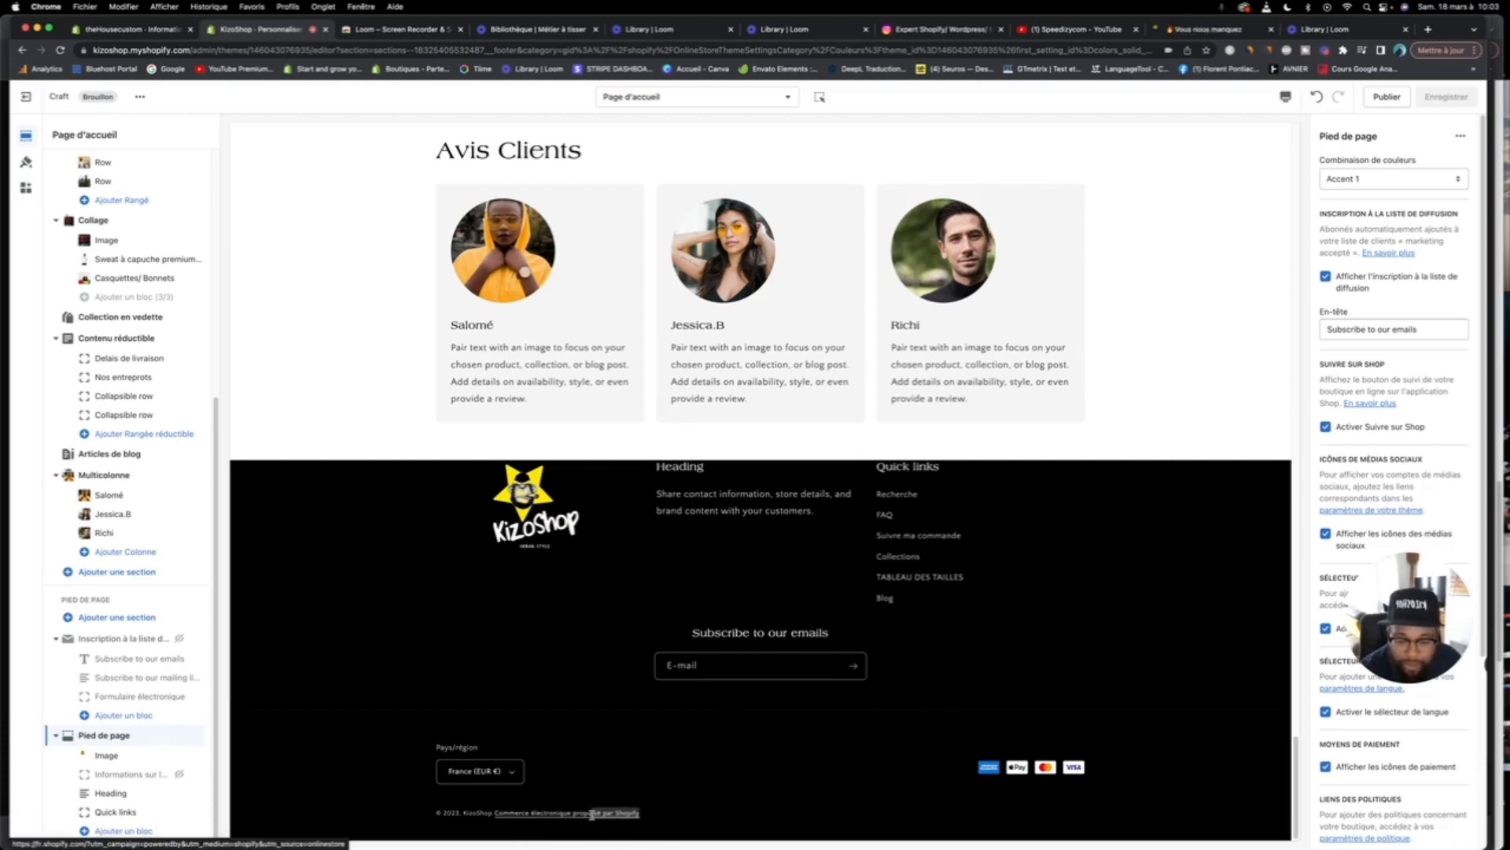
left_click(714, 788)
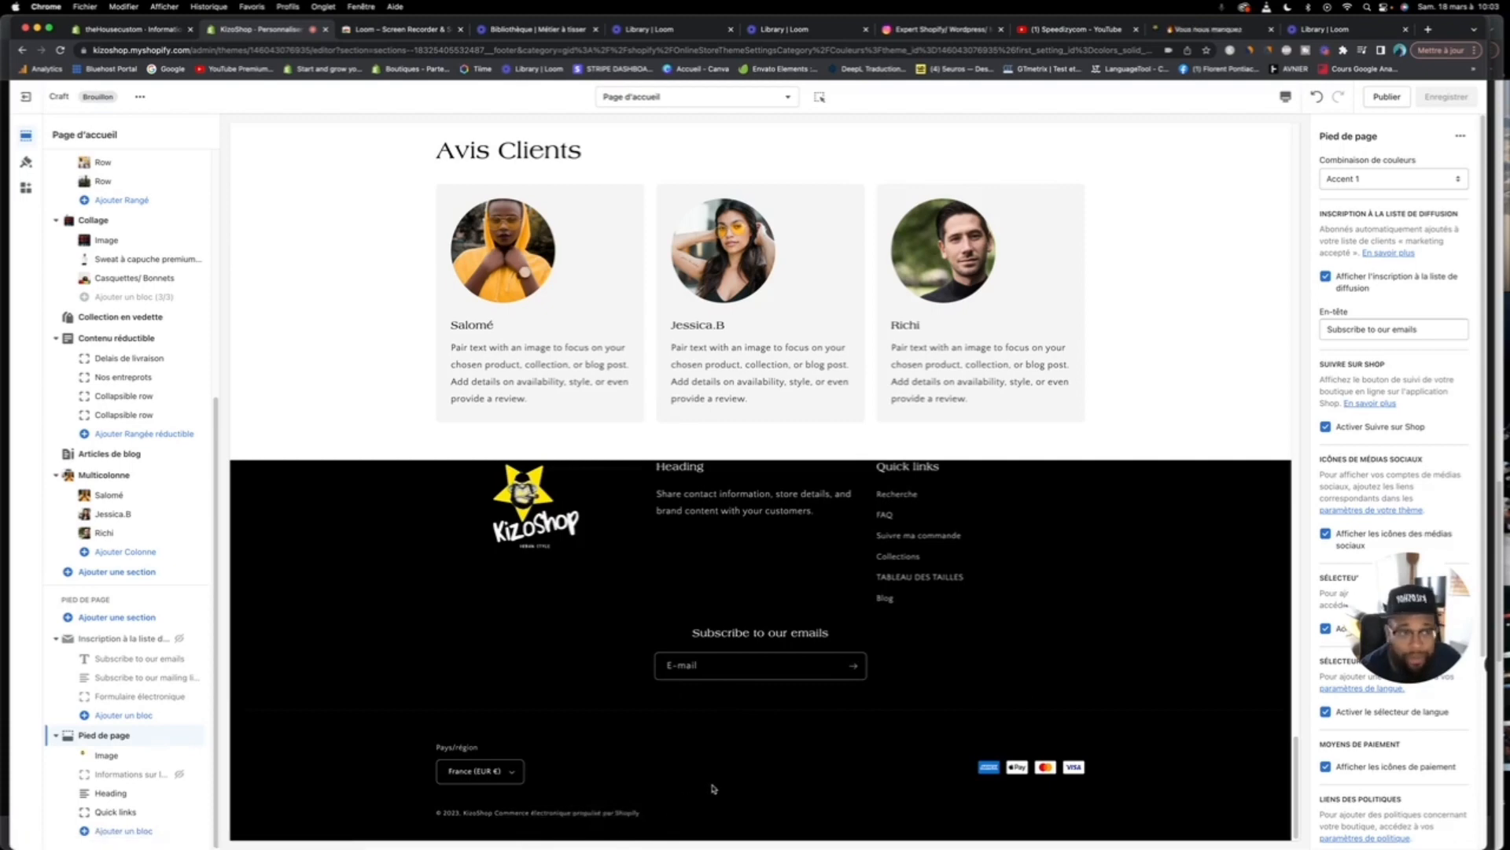
Step: Leave the theme editor, open the default content of the current Speedfly theme, and filter its entries by "powered"
left_click(41, 109)
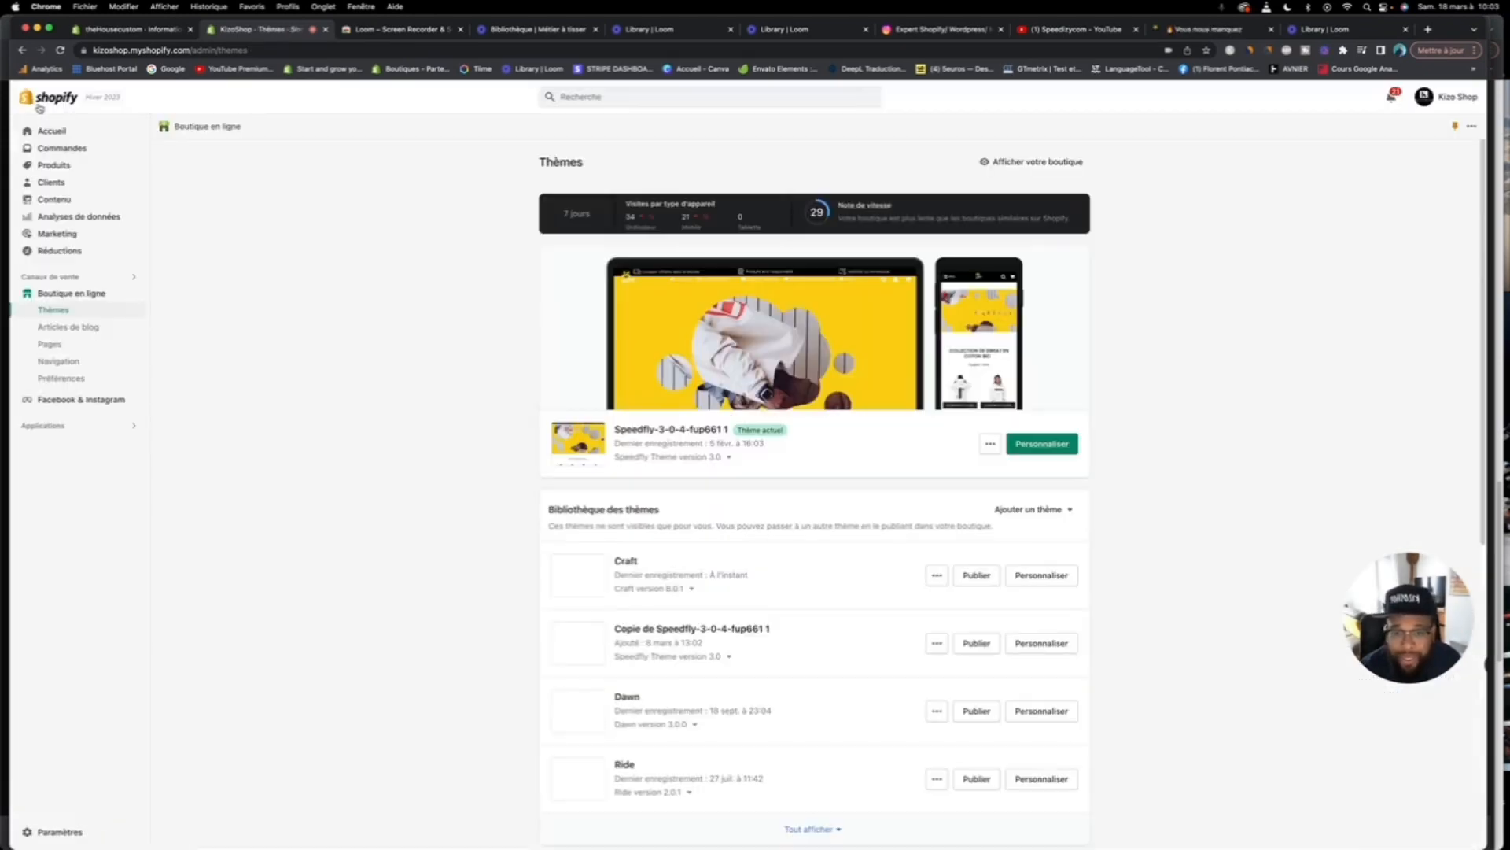
left_click(990, 445)
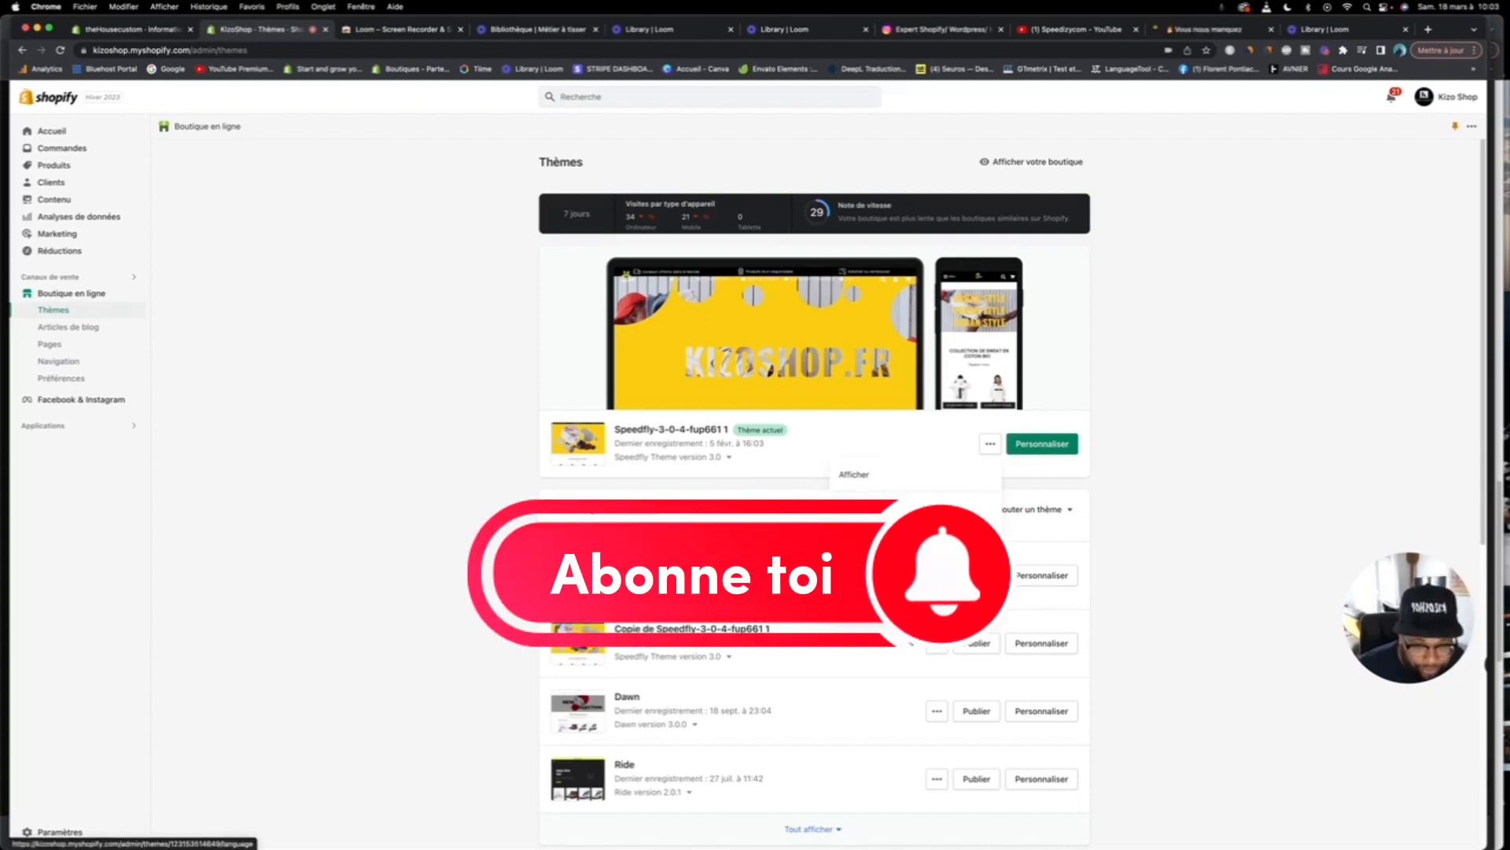
left_click(865, 607)
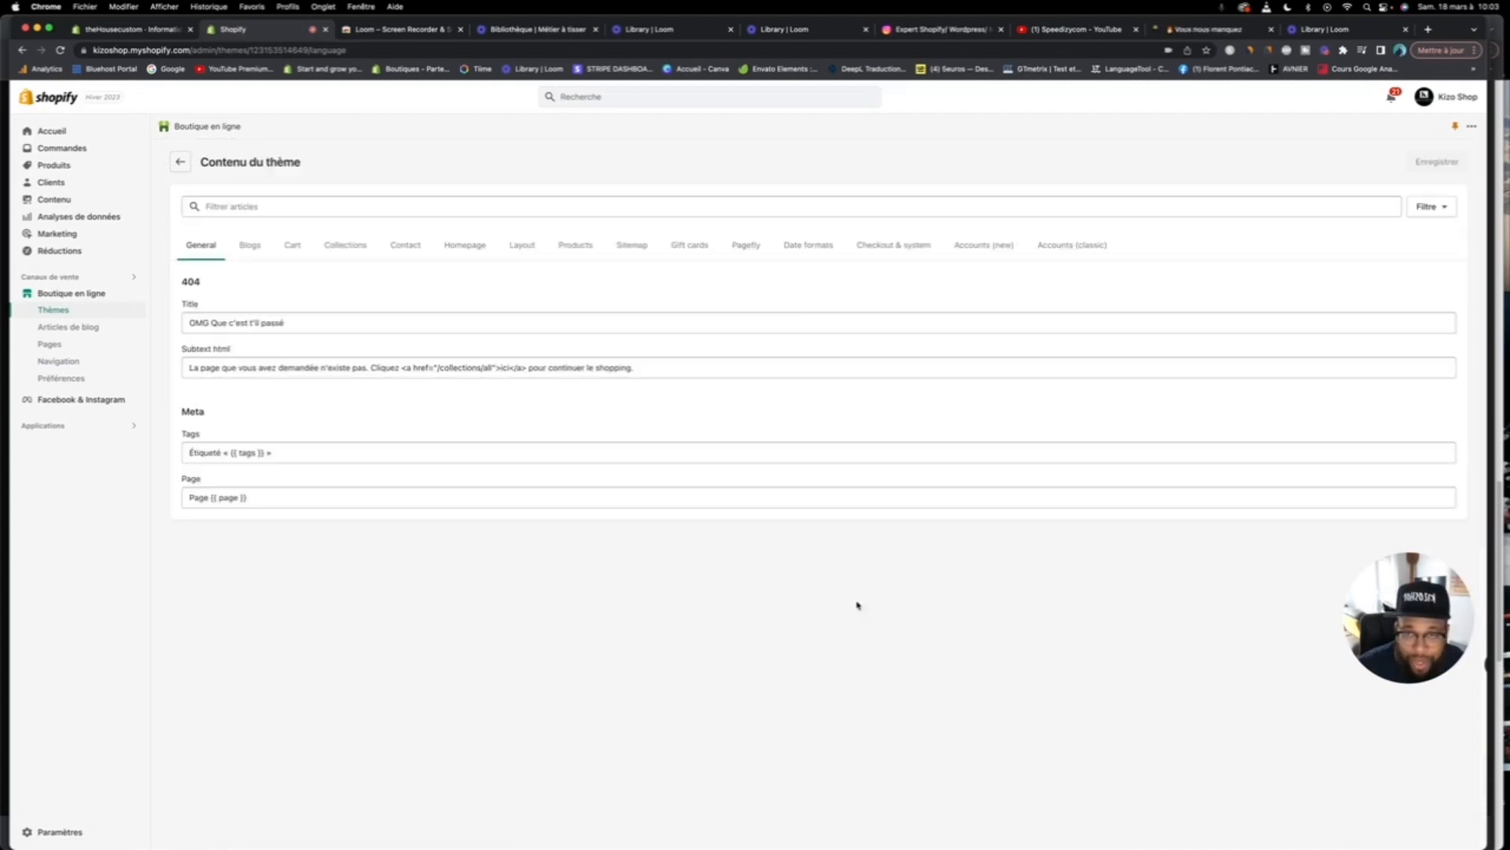
left_click(342, 206)
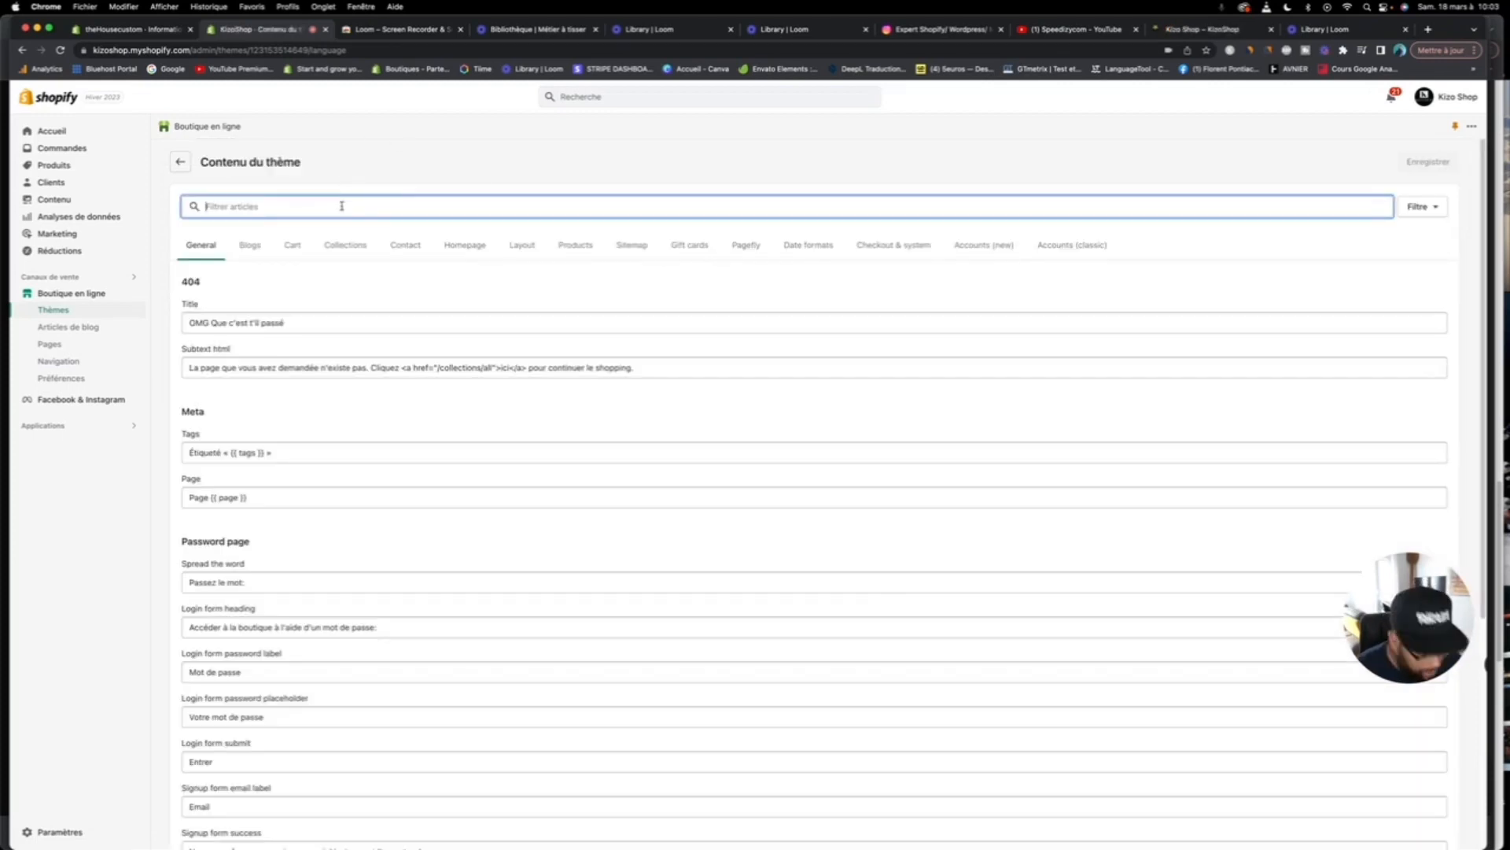
type("powered")
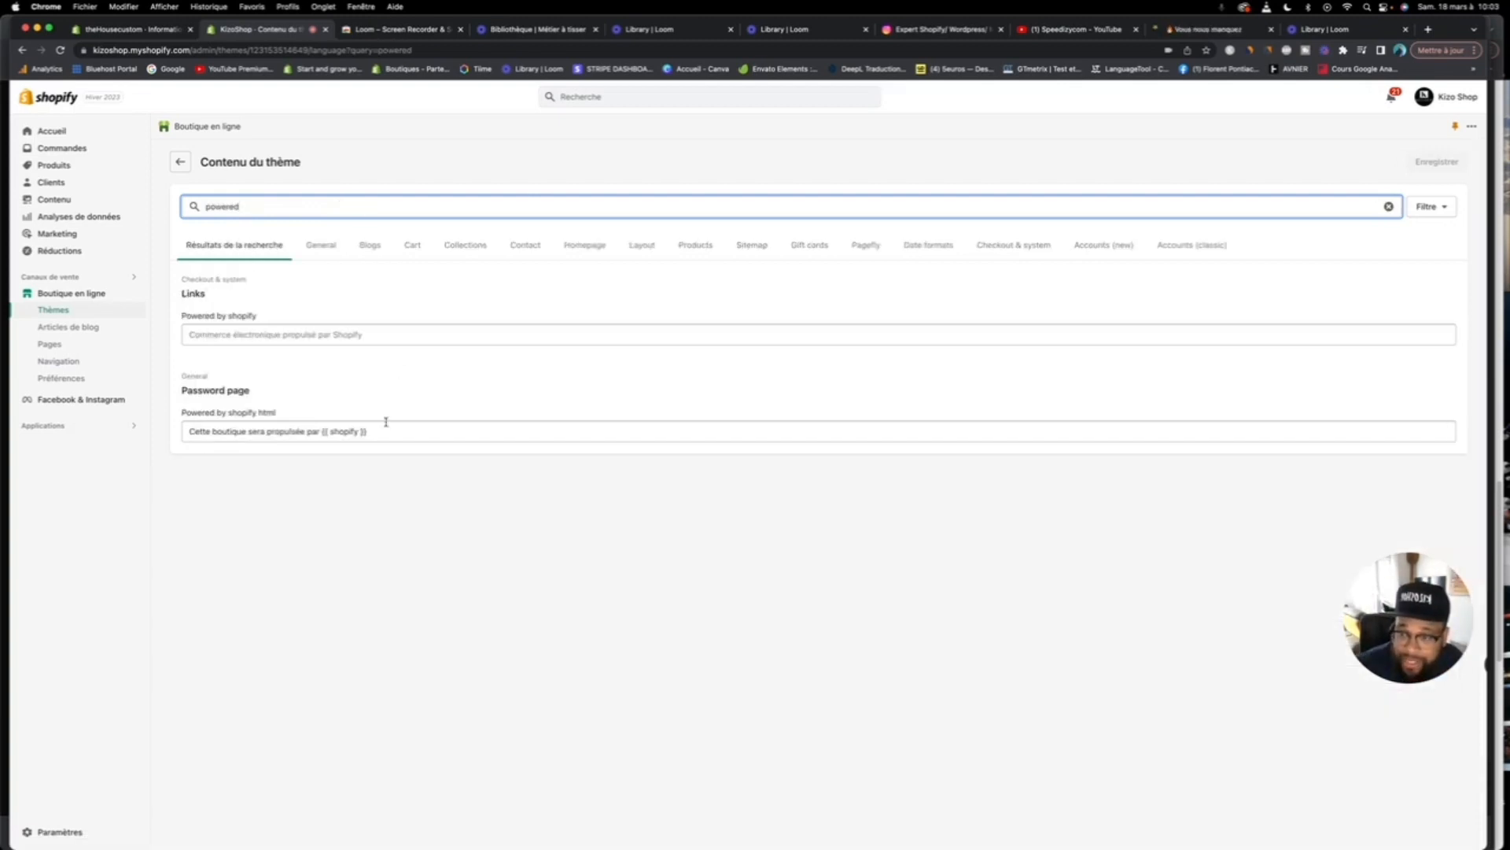
Step: Replace the Password page's "Powered by shopify html" text with "Site fait par Agence Speedizycom"
left_click_drag(386, 429, 131, 426)
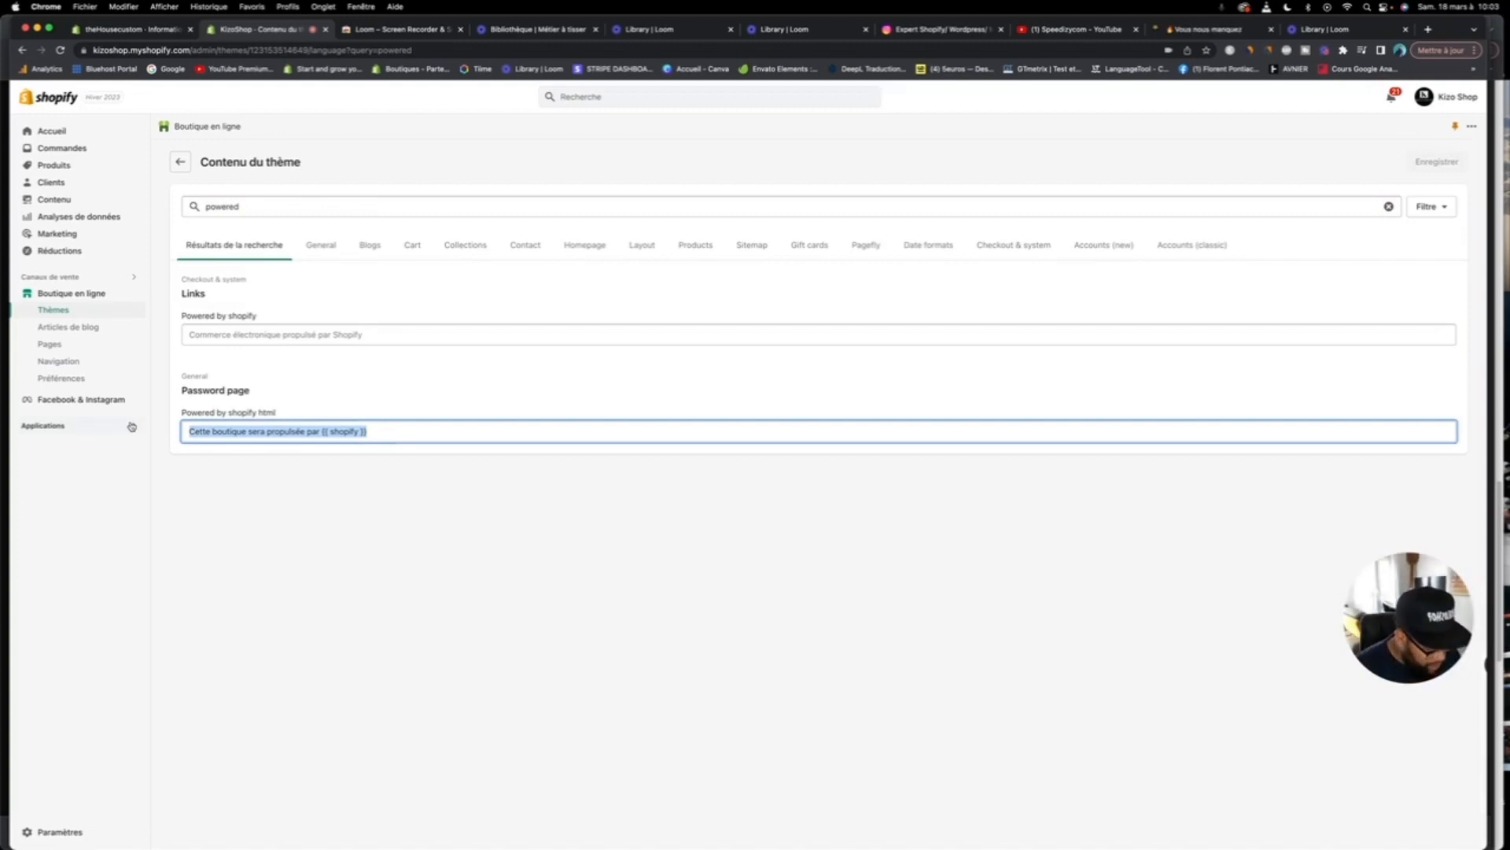
type("Site fait")
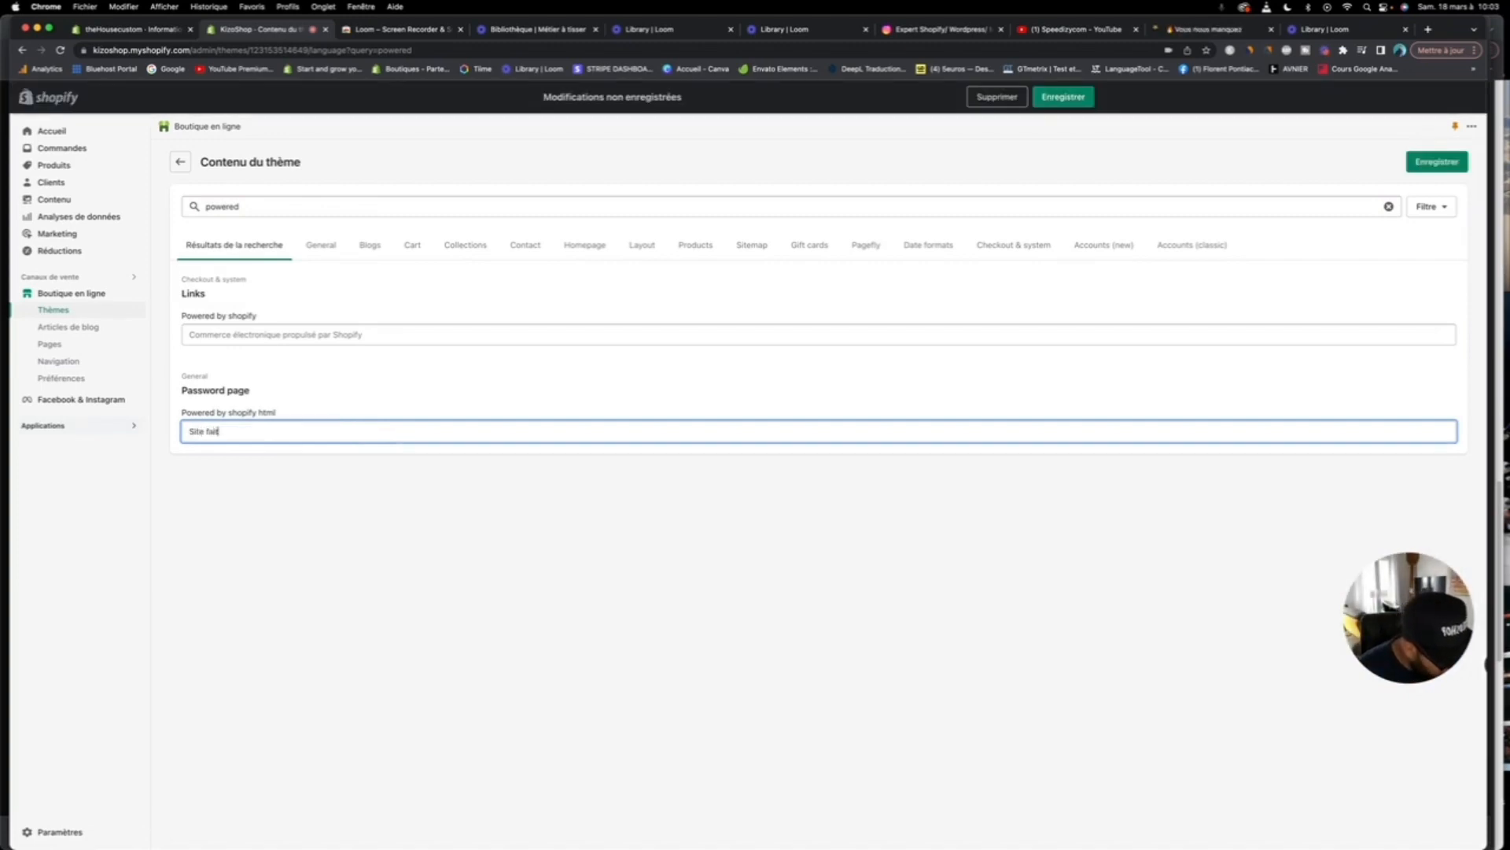
type(" par A")
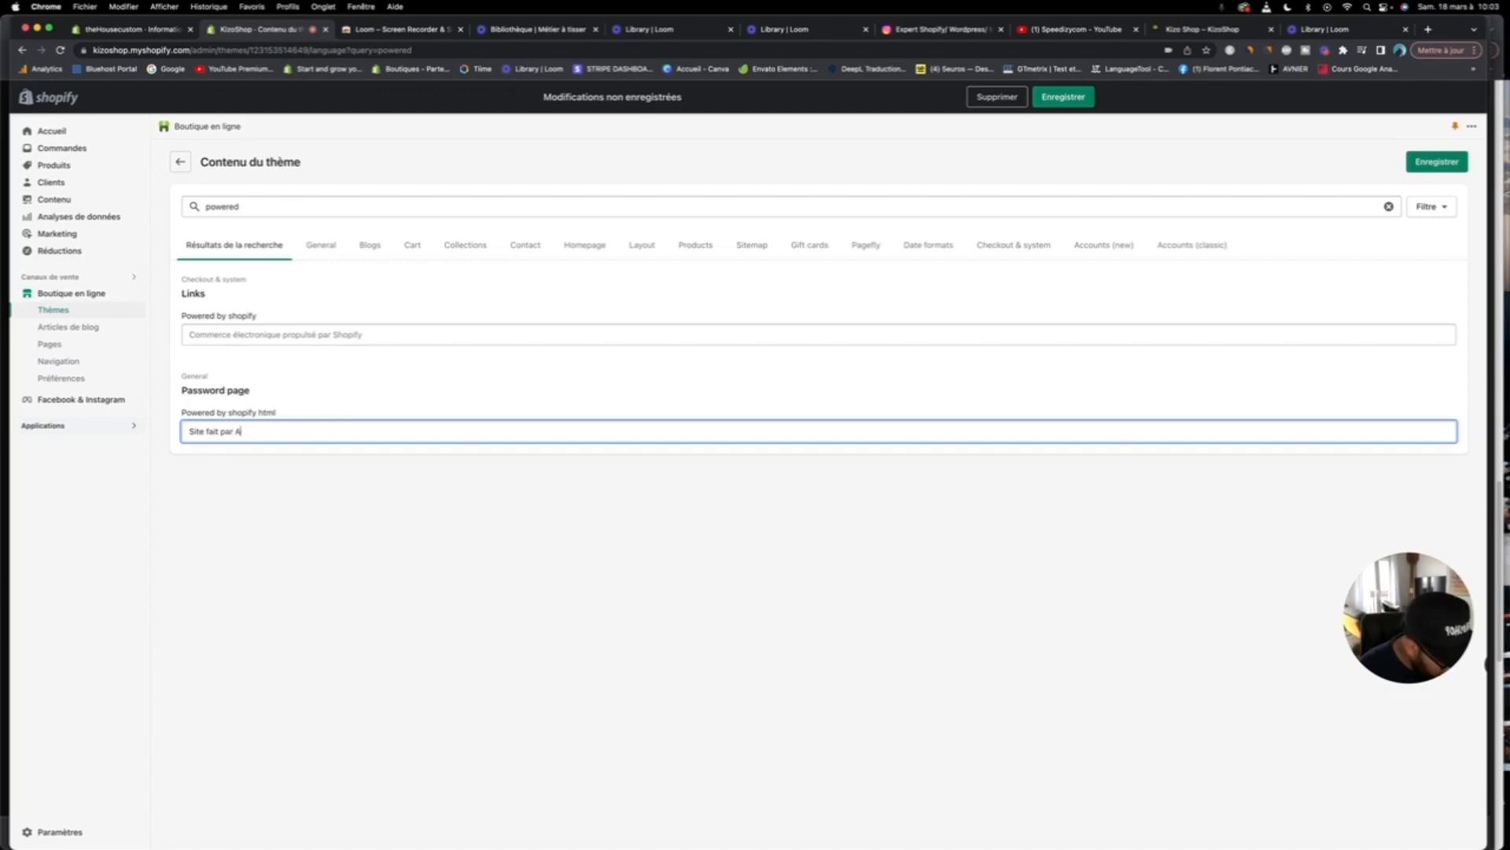
type("gence Speedizy.com")
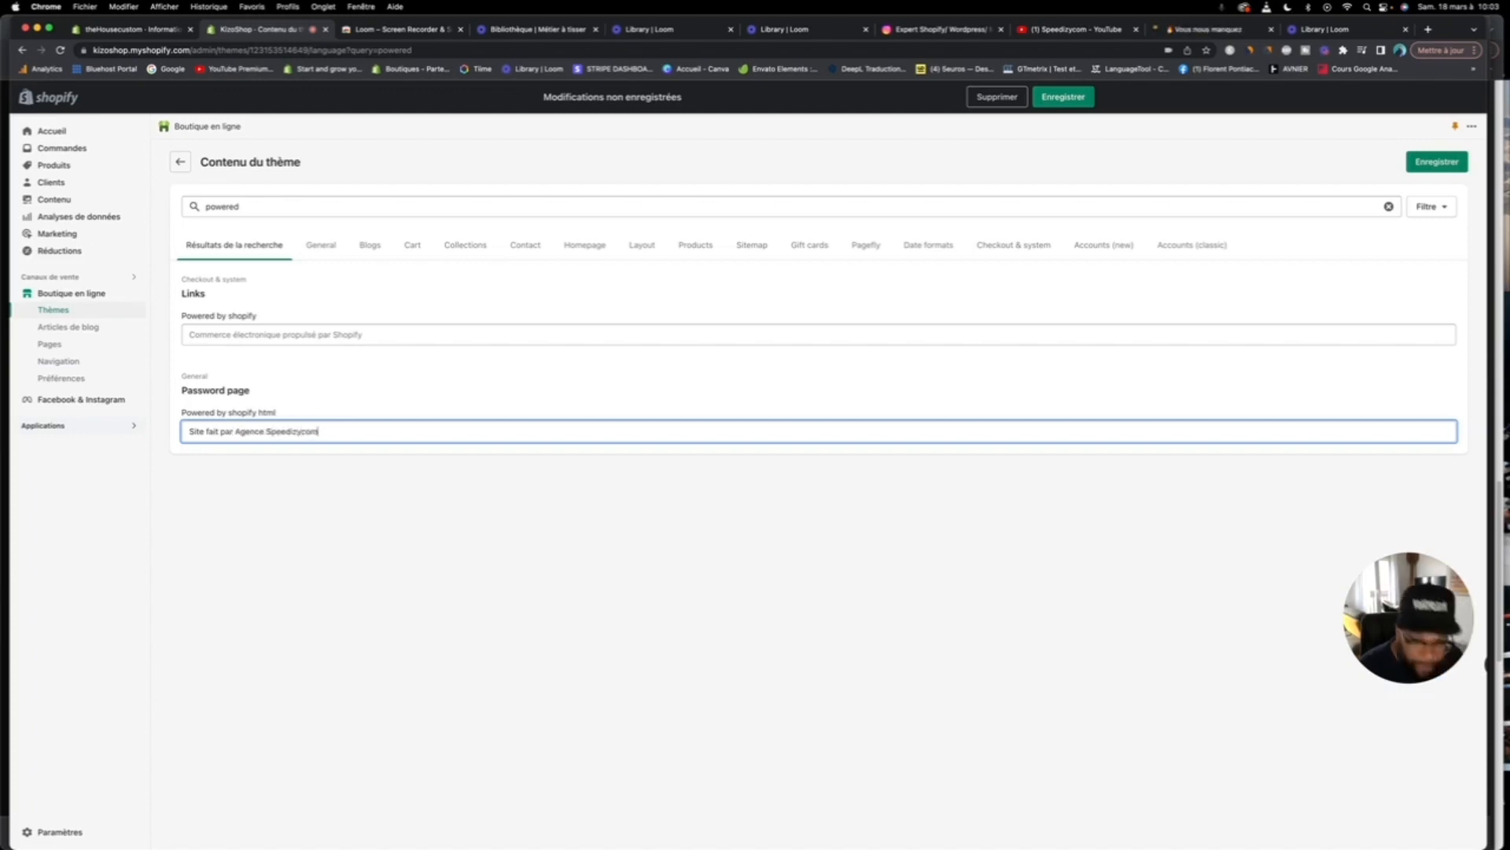
Step: Copy the new credit text into the "Powered by shopify" entry under Links and save the theme content
left_click_drag(319, 432, 165, 428)
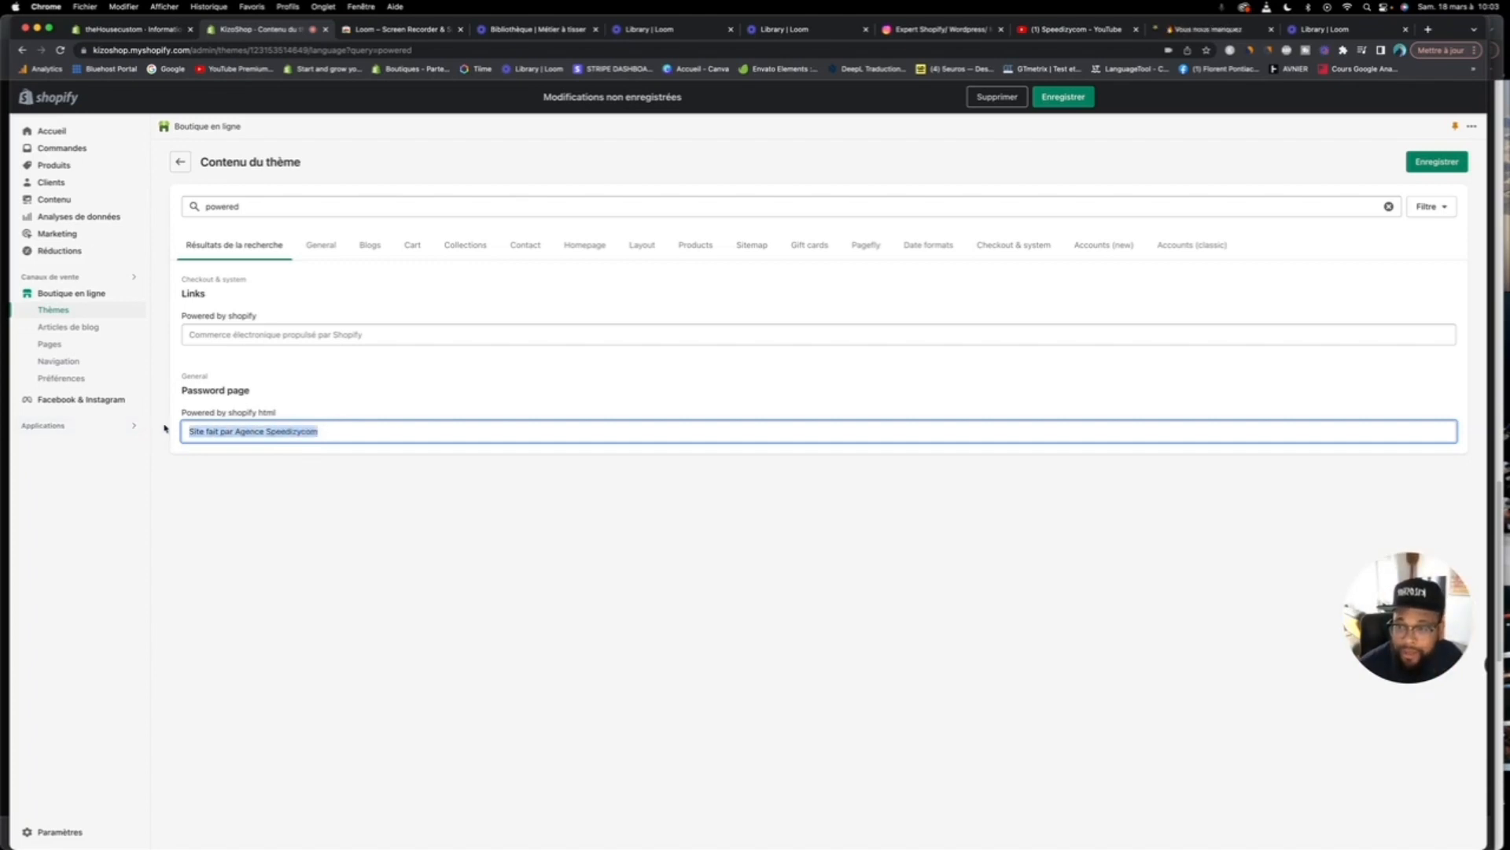
right_click(228, 431)
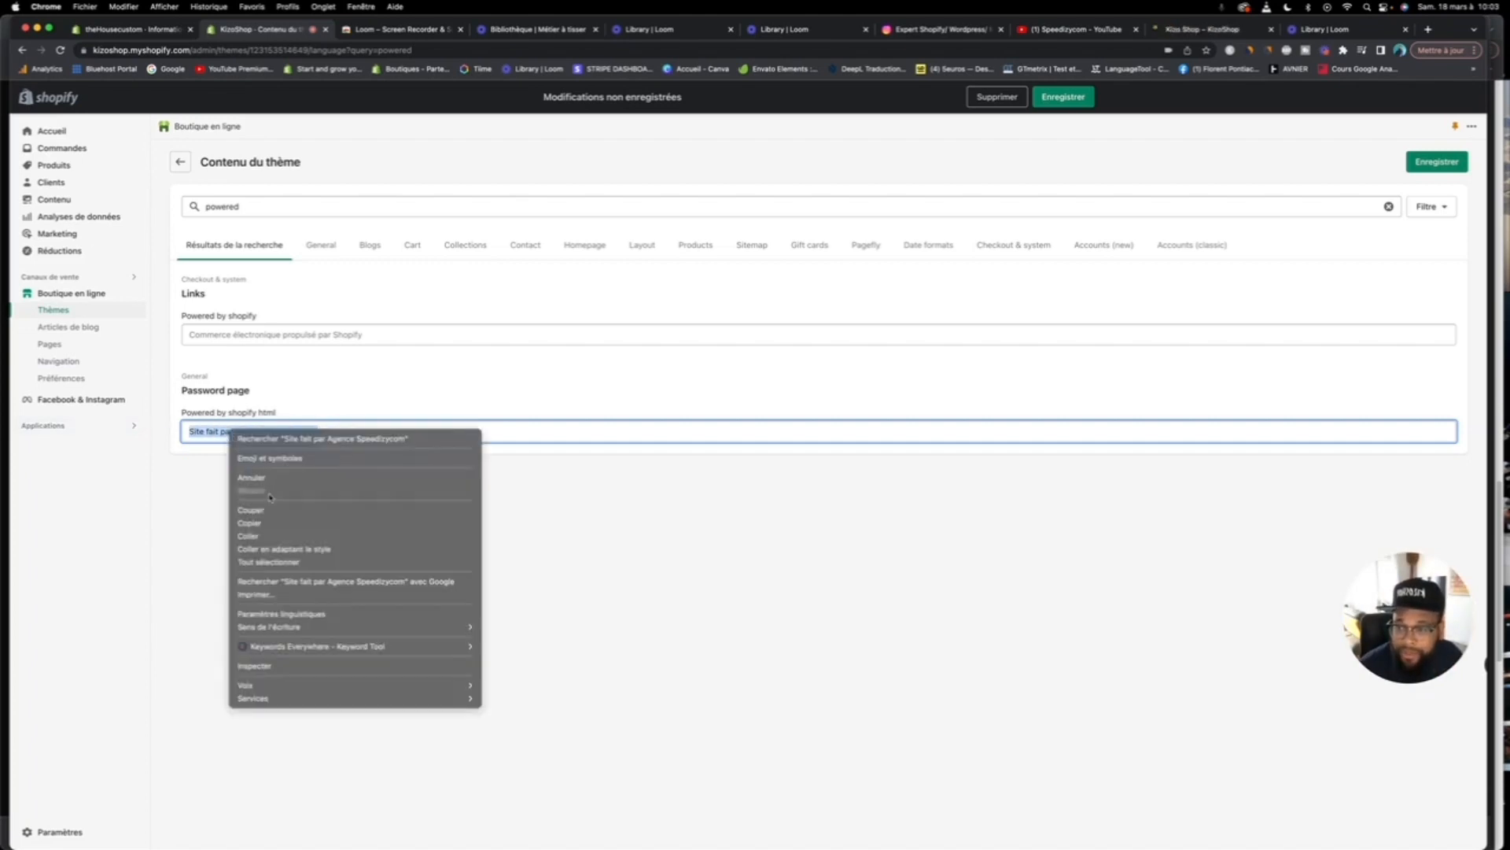
left_click(296, 529)
left_click(405, 335)
right_click(405, 335)
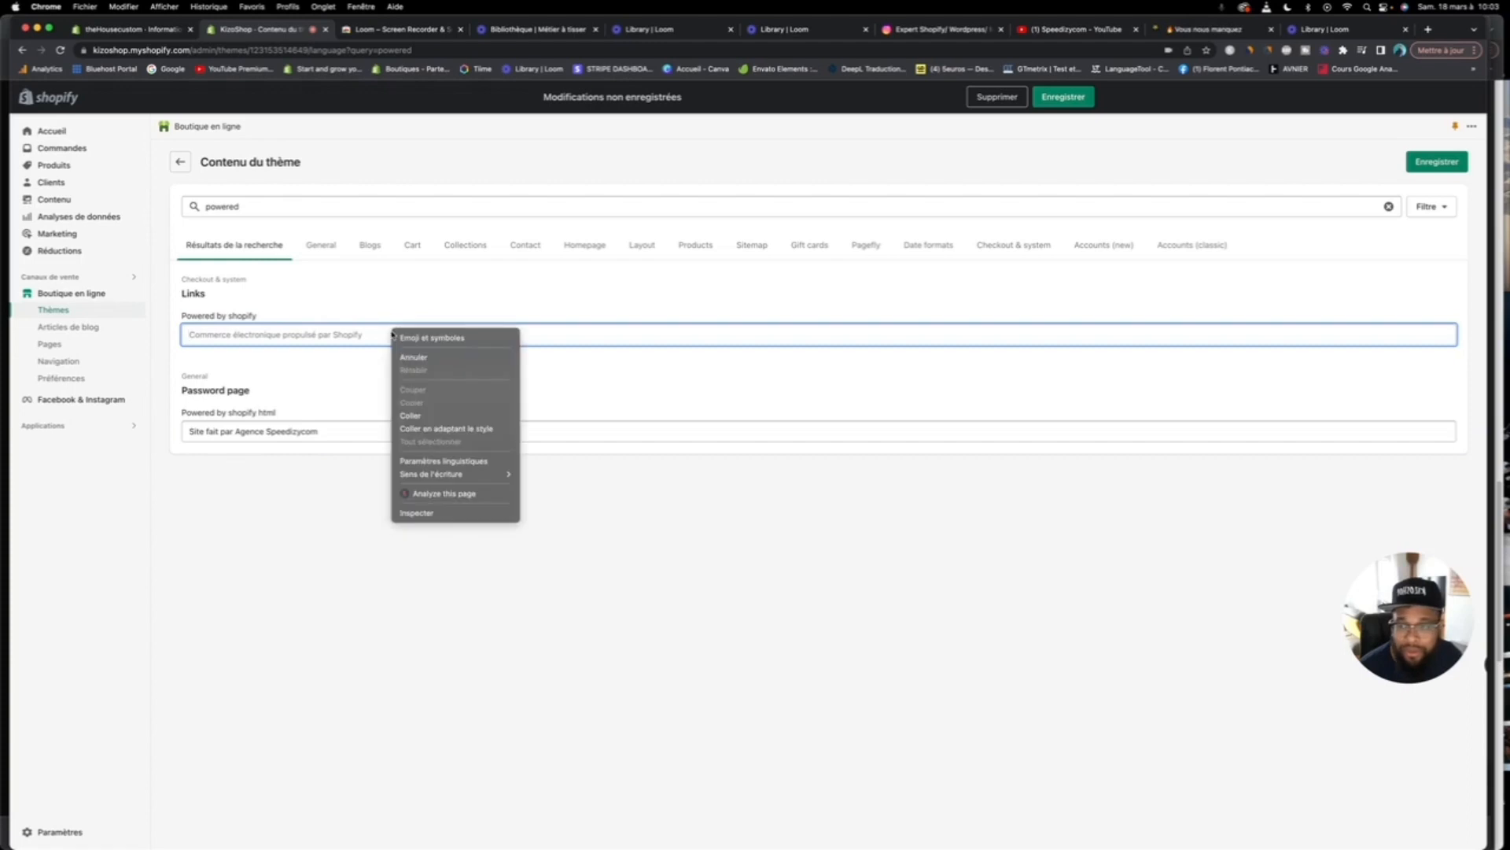
left_click(413, 415)
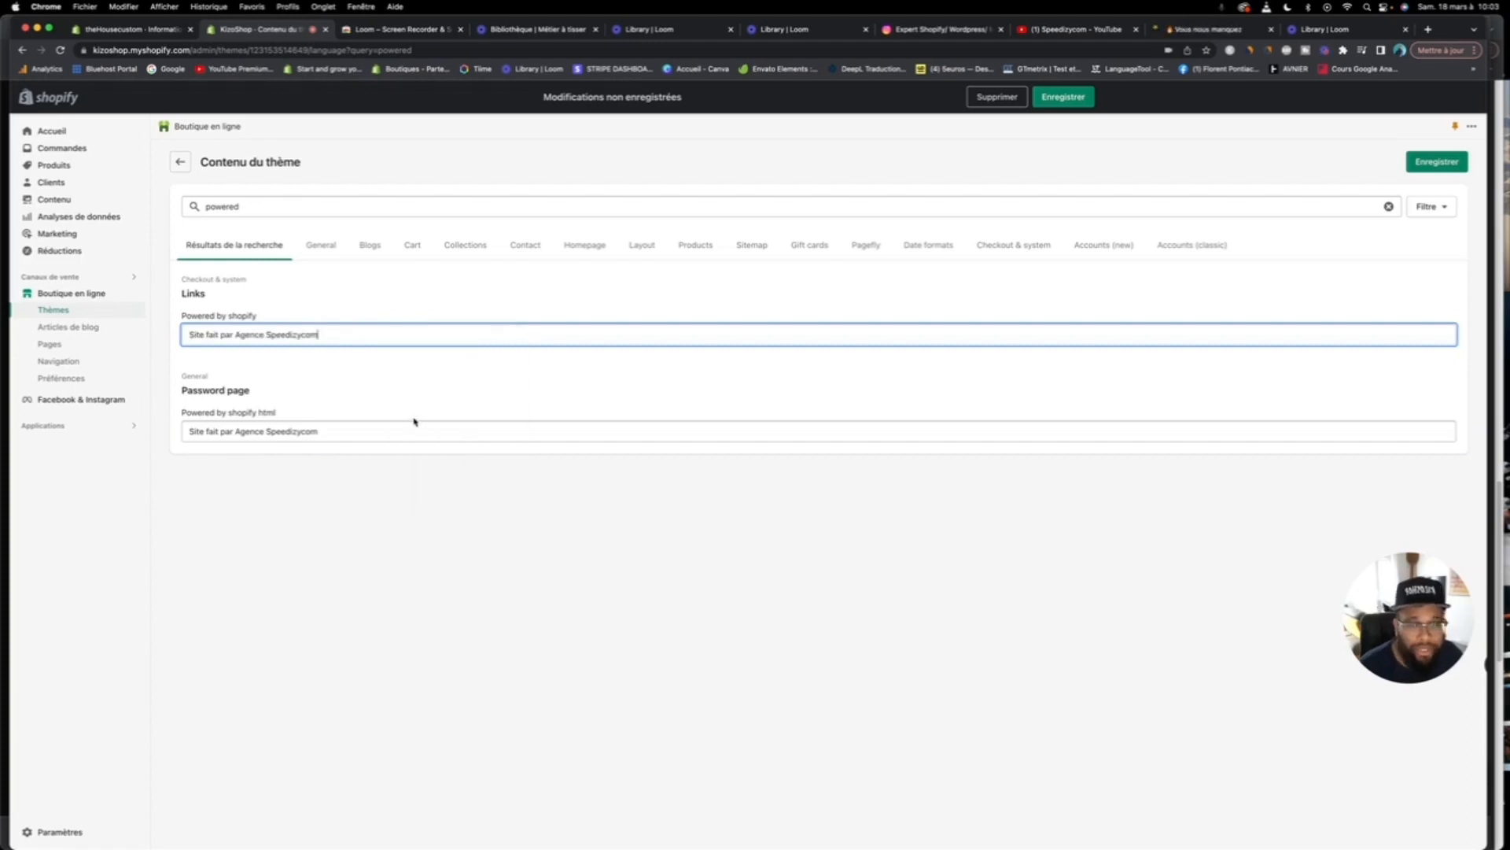
left_click(1435, 163)
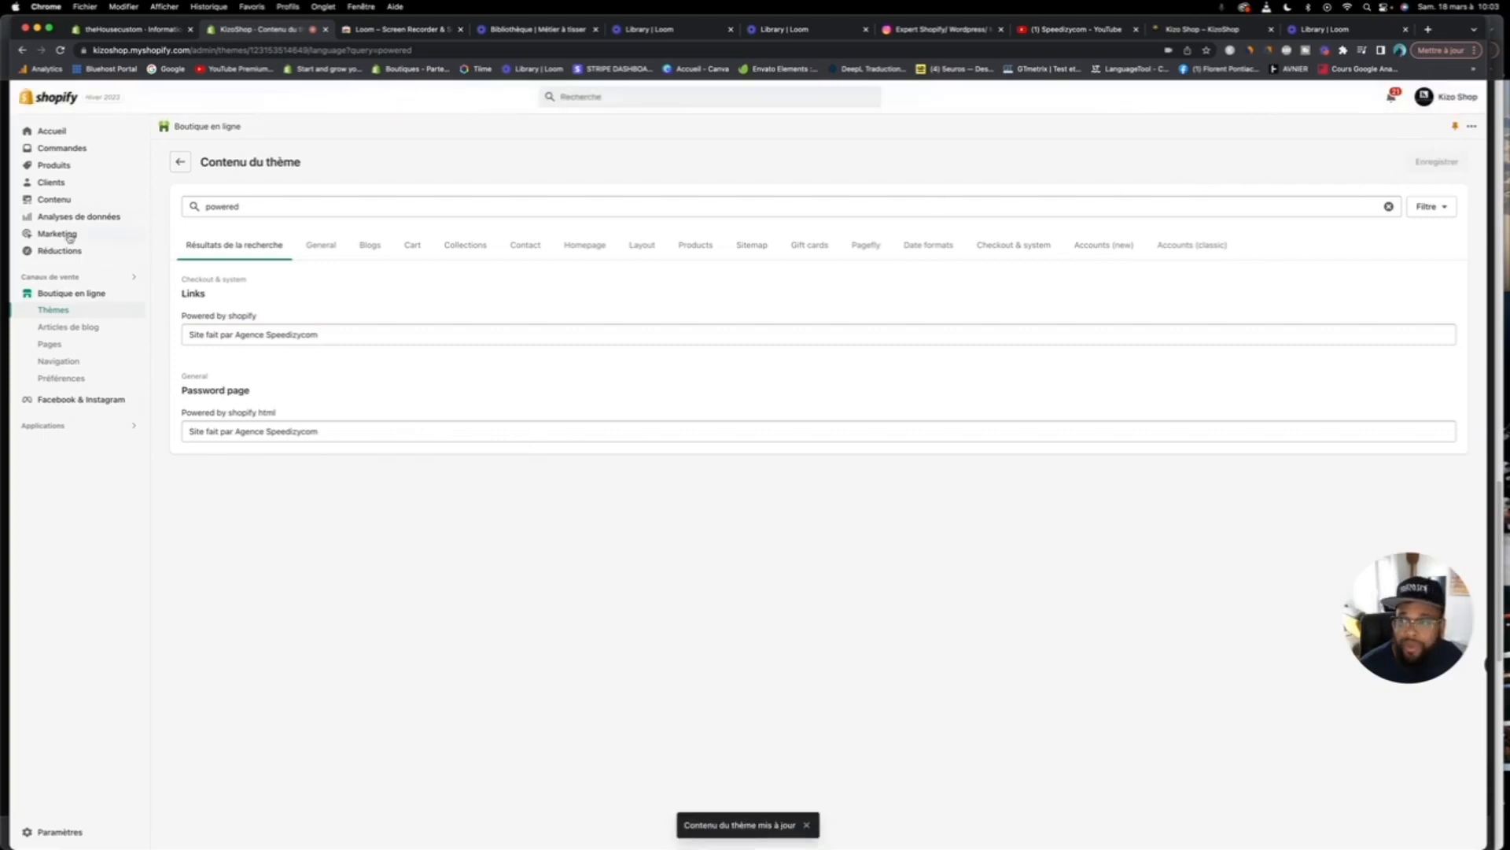
Step: Open the Craft theme in the theme editor and check the credit text in the homepage footer, reloading the editor once
left_click(53, 309)
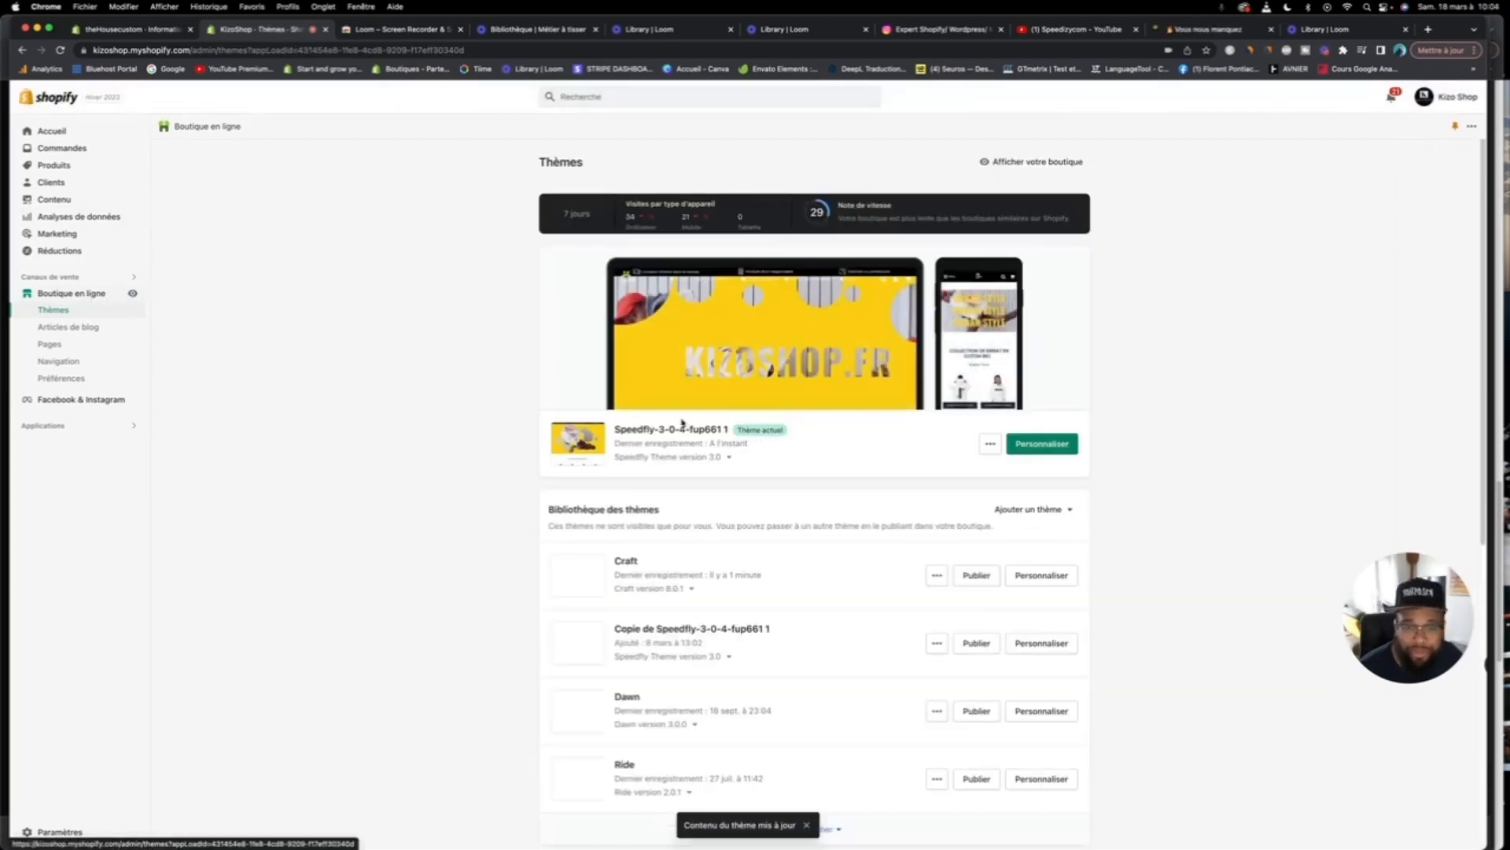
left_click(1046, 574)
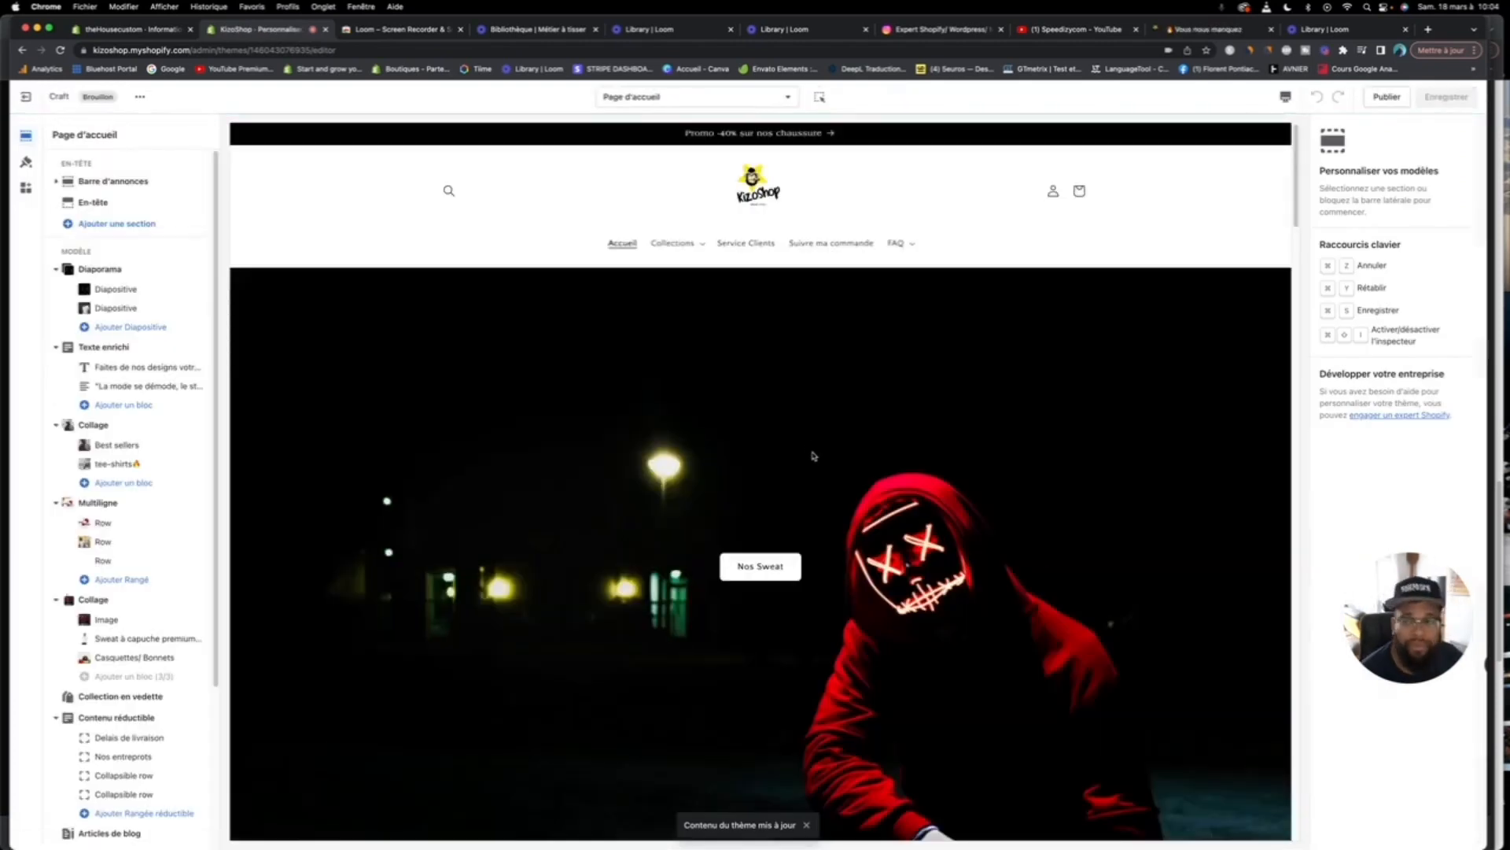
scroll(743, 445, "down", 5)
scroll(742, 445, "down", 10)
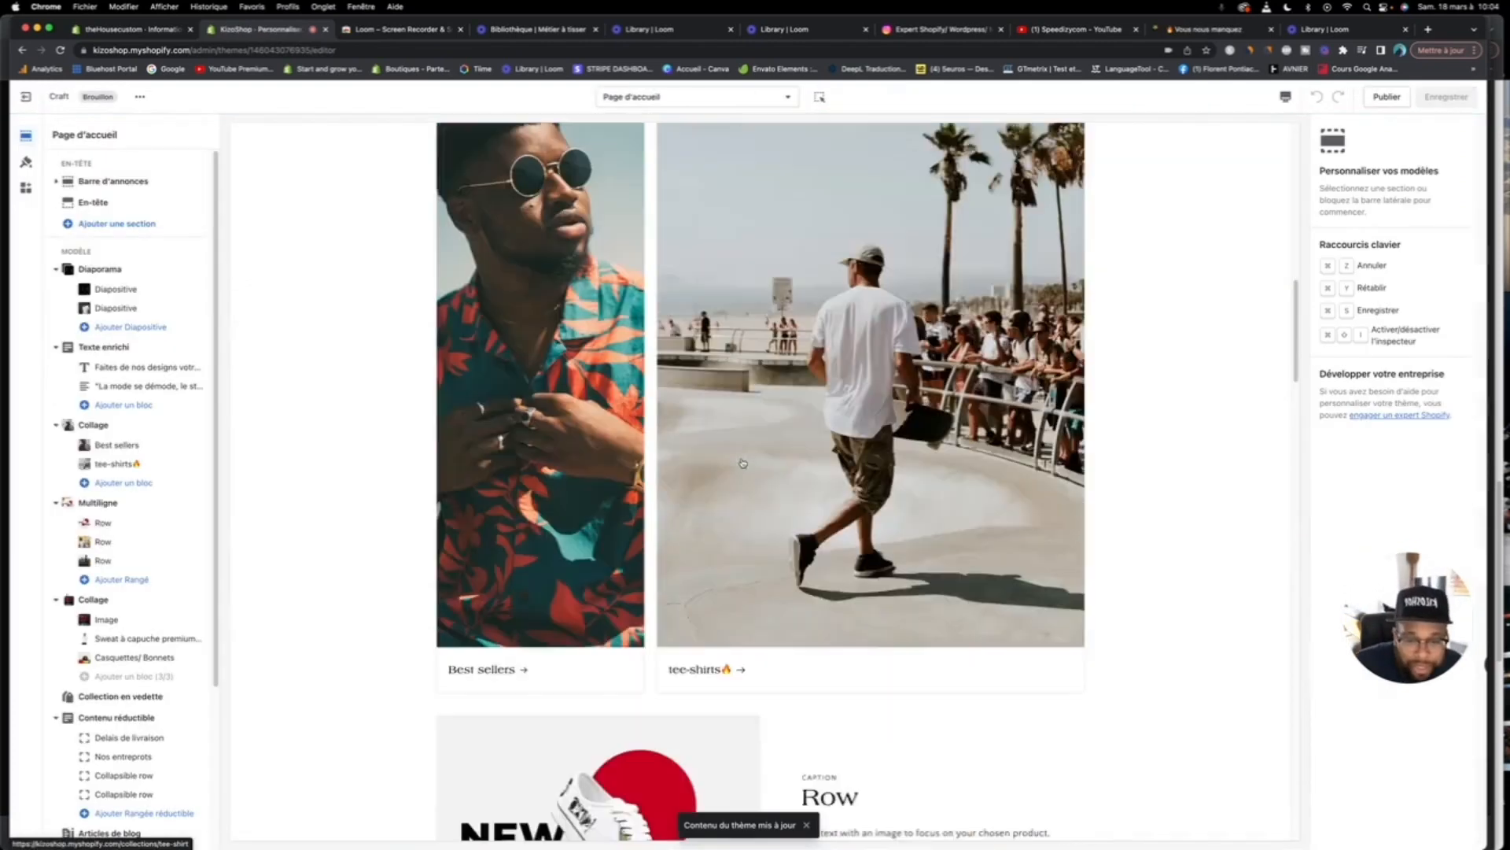
scroll(742, 464, "down", 15)
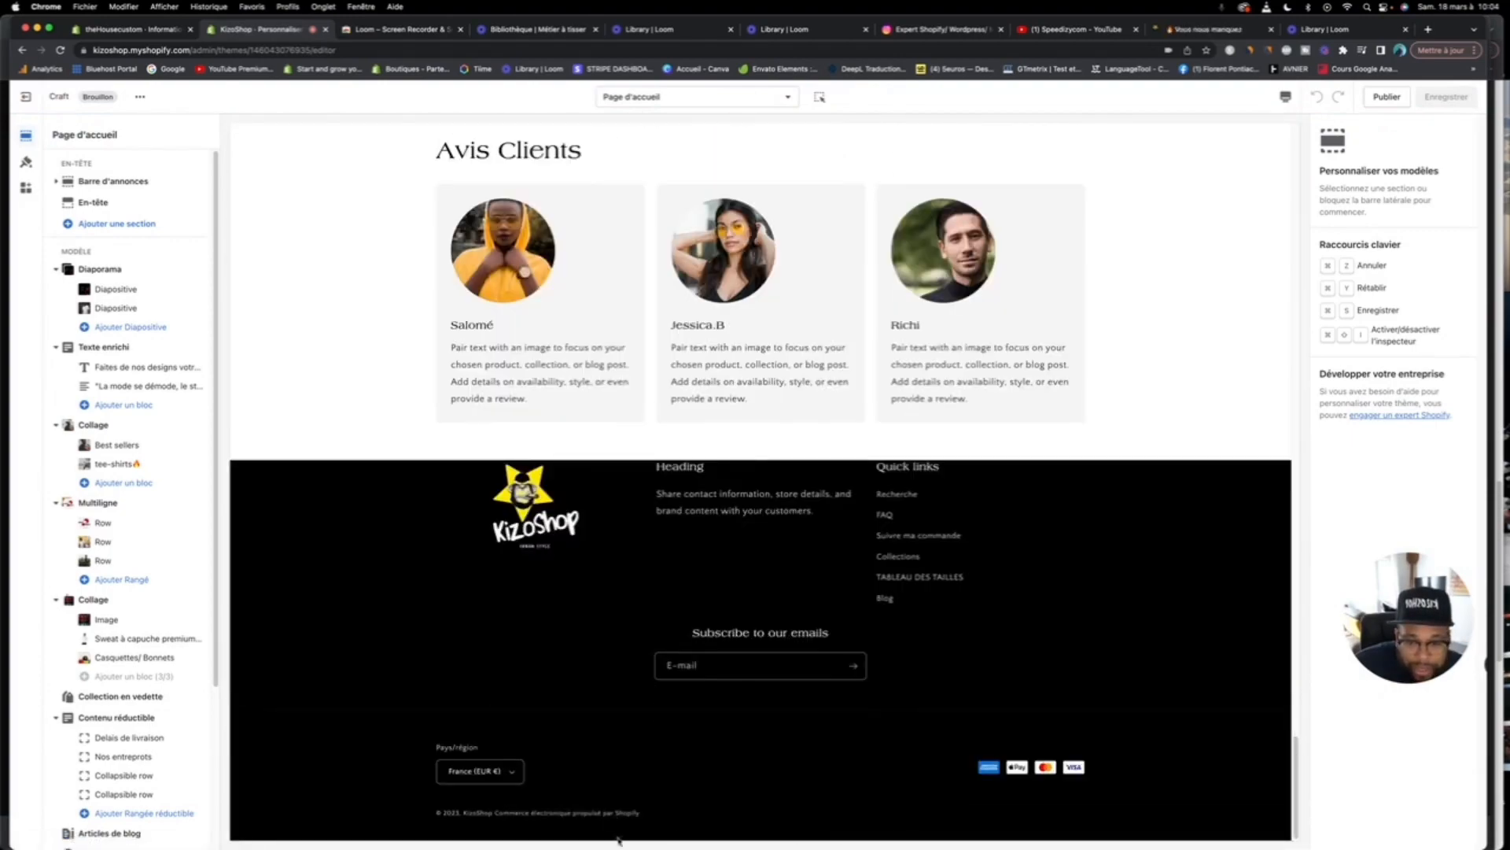
scroll(564, 634, "up", 5)
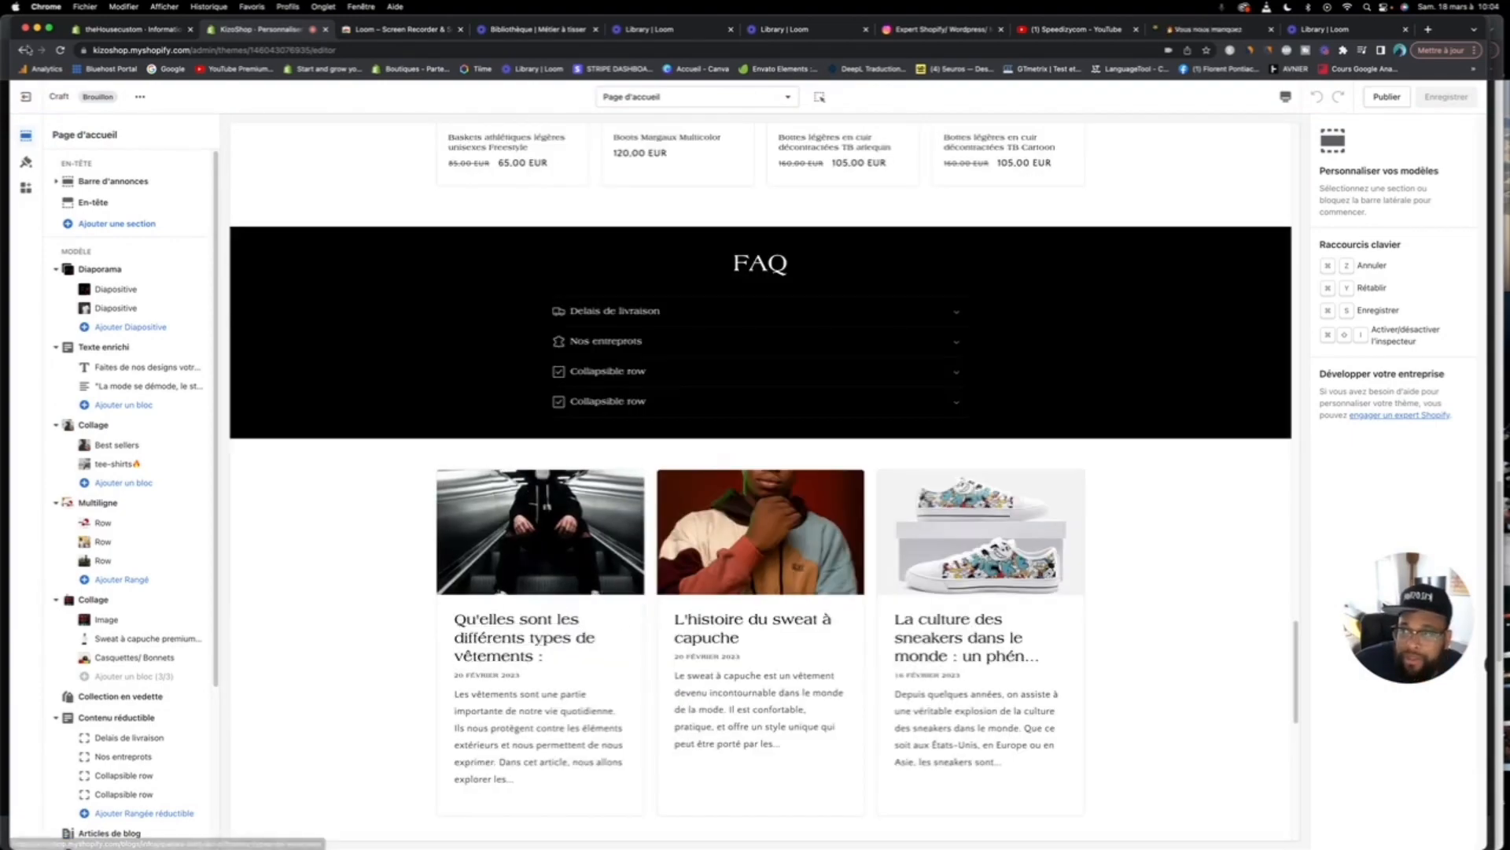
left_click(60, 50)
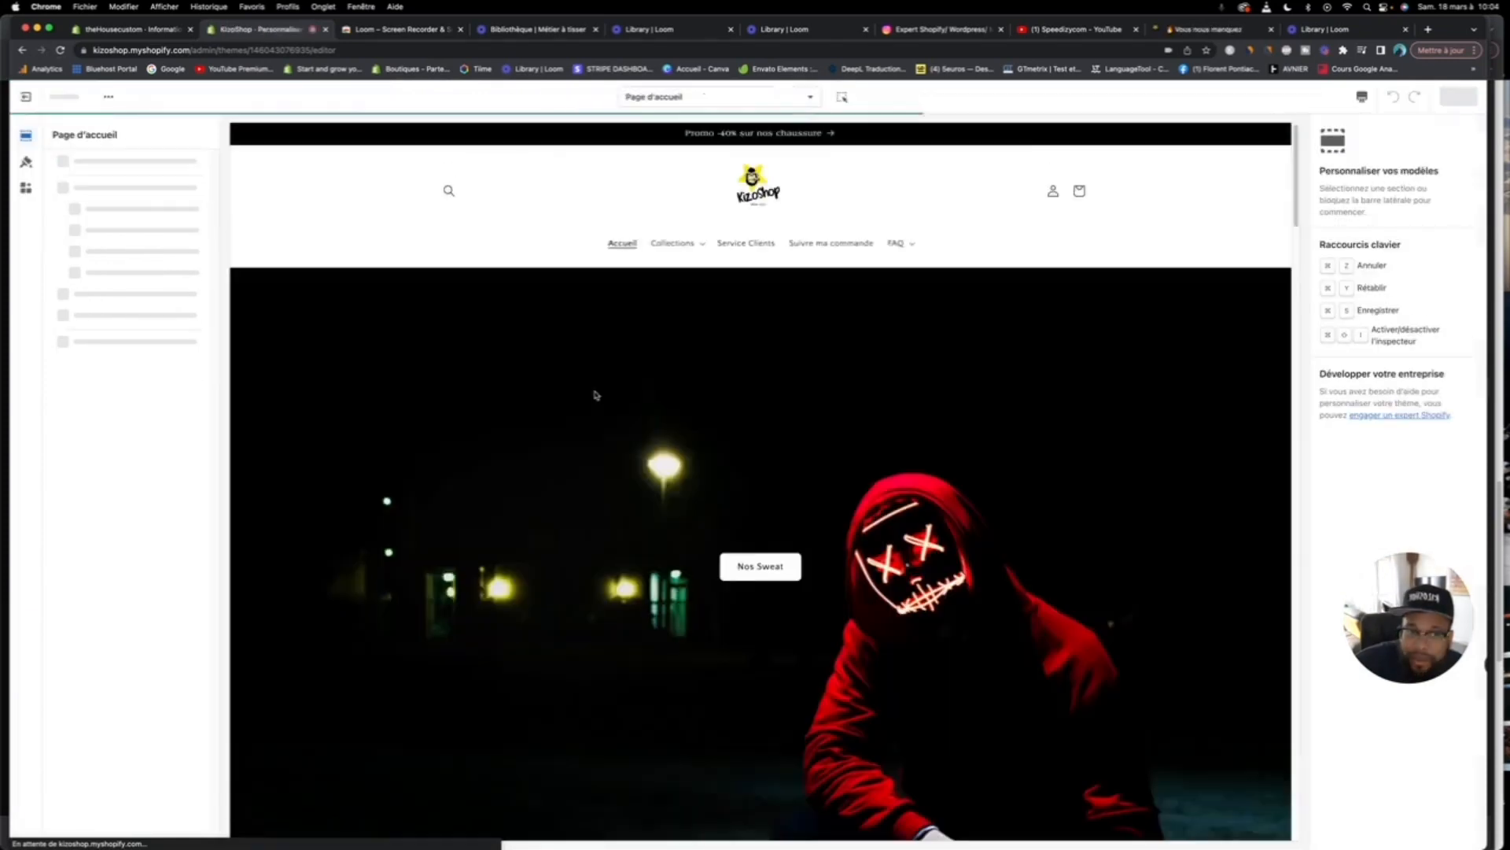
scroll(595, 395, "down", 20)
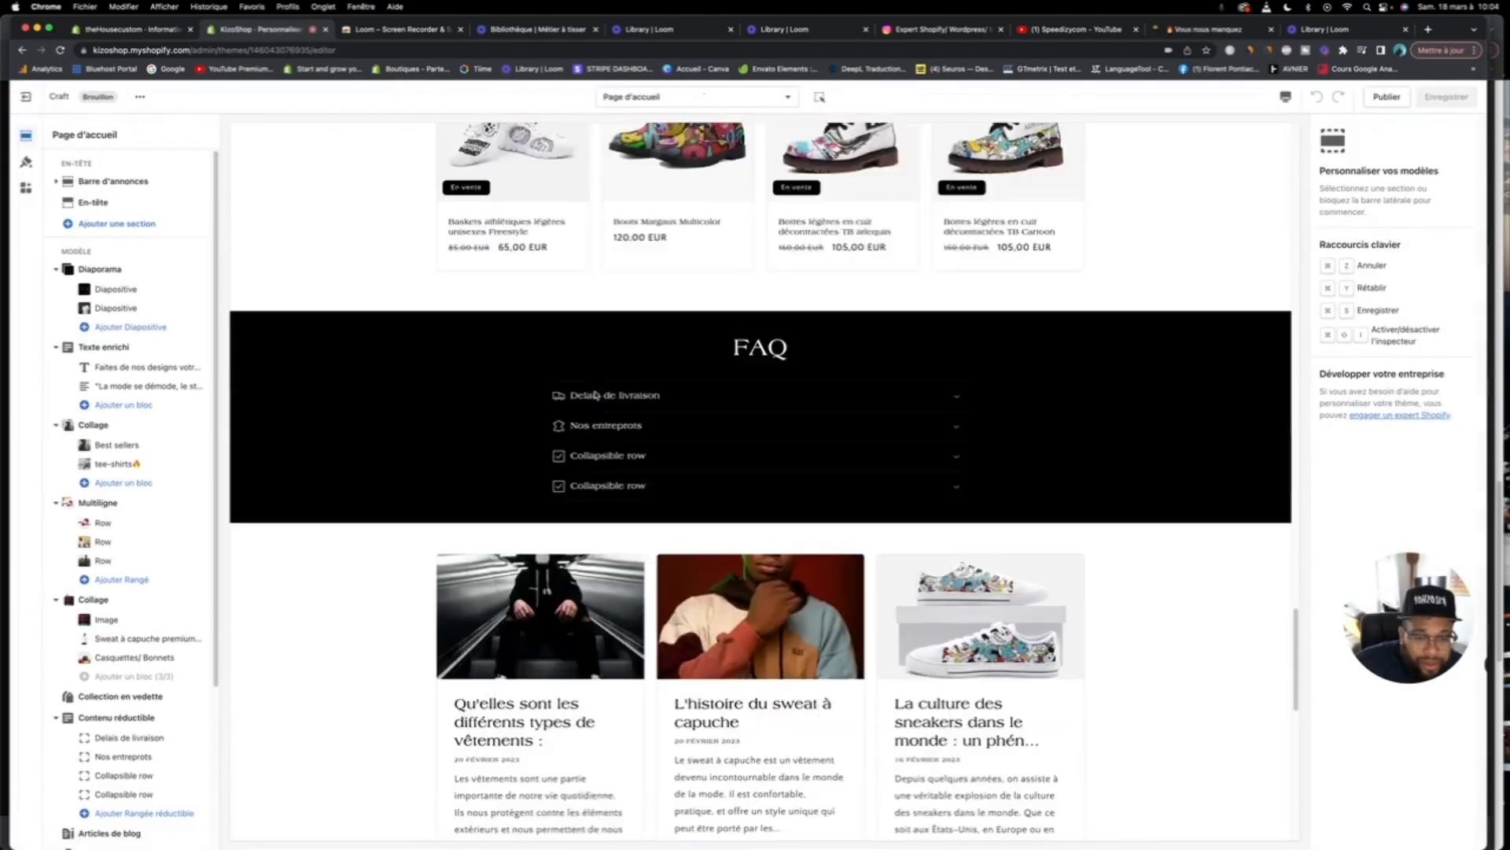
scroll(596, 395, "up", 8)
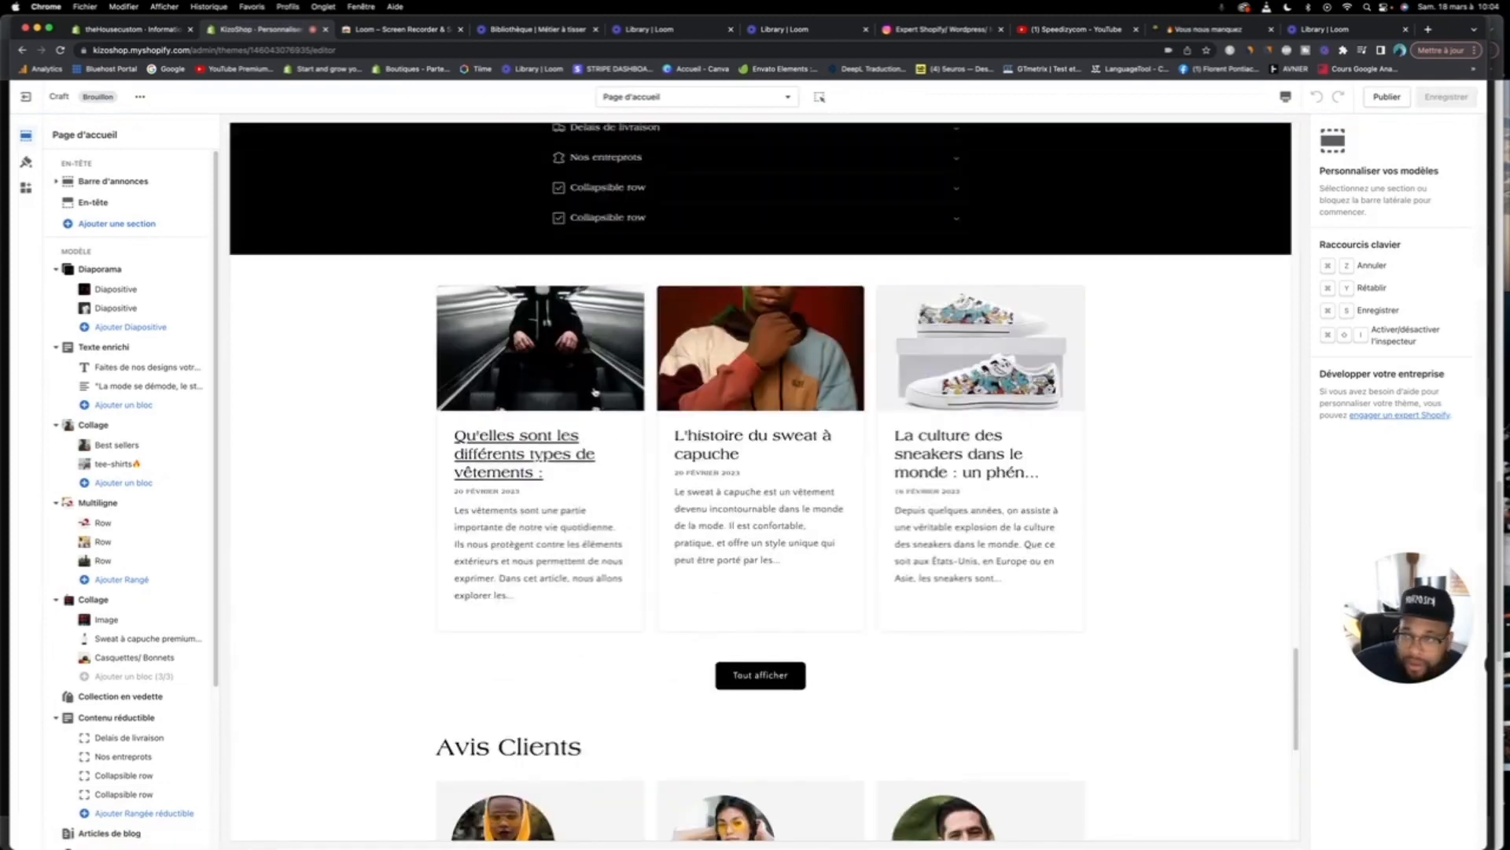
Step: Leave the theme editor, open the default content of the Craft theme, and filter its entries by "powere"
left_click(26, 96)
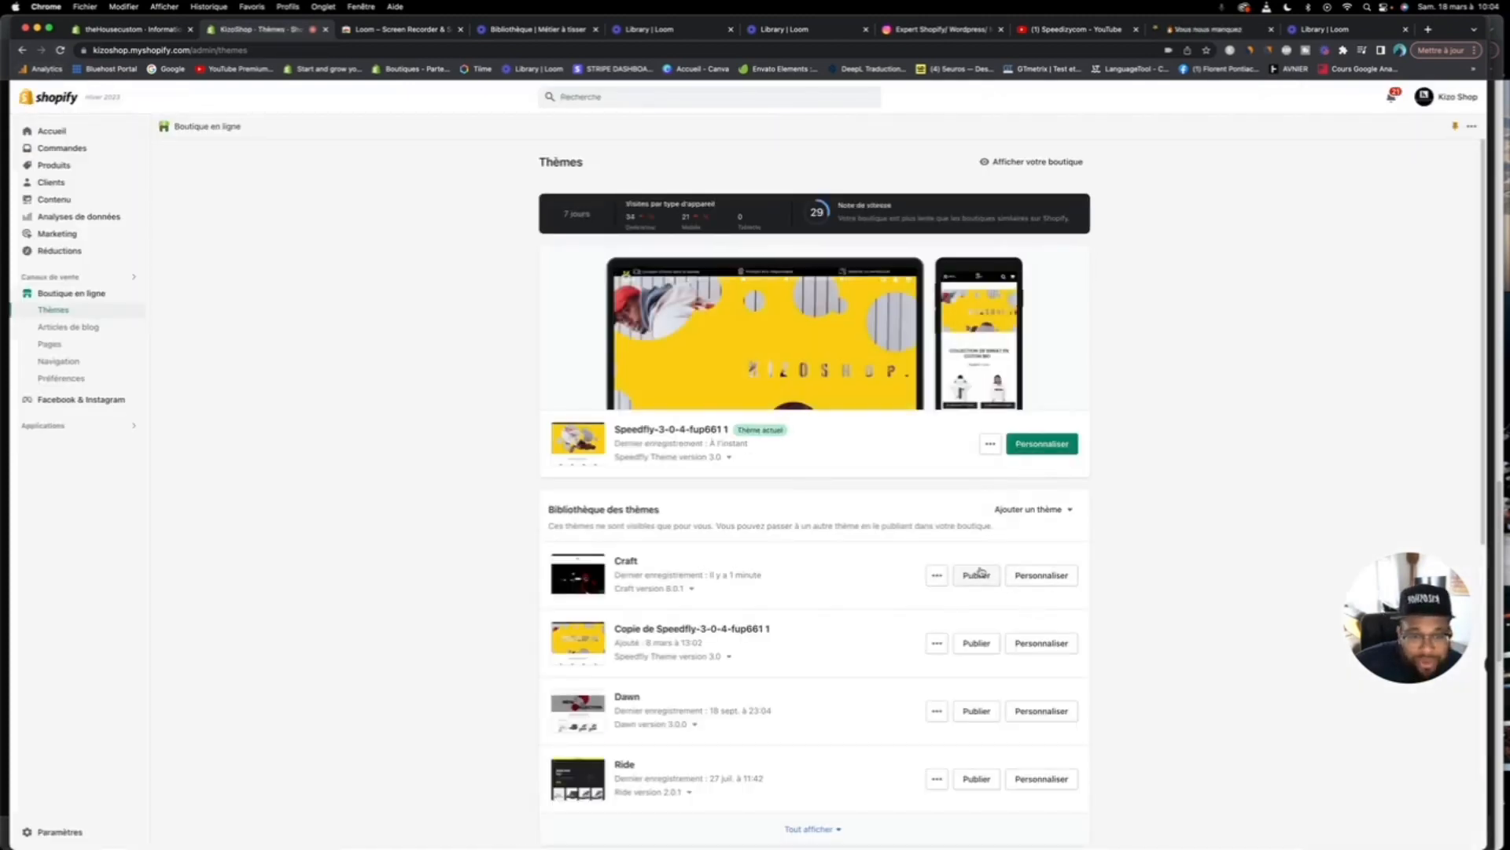
left_click(937, 575)
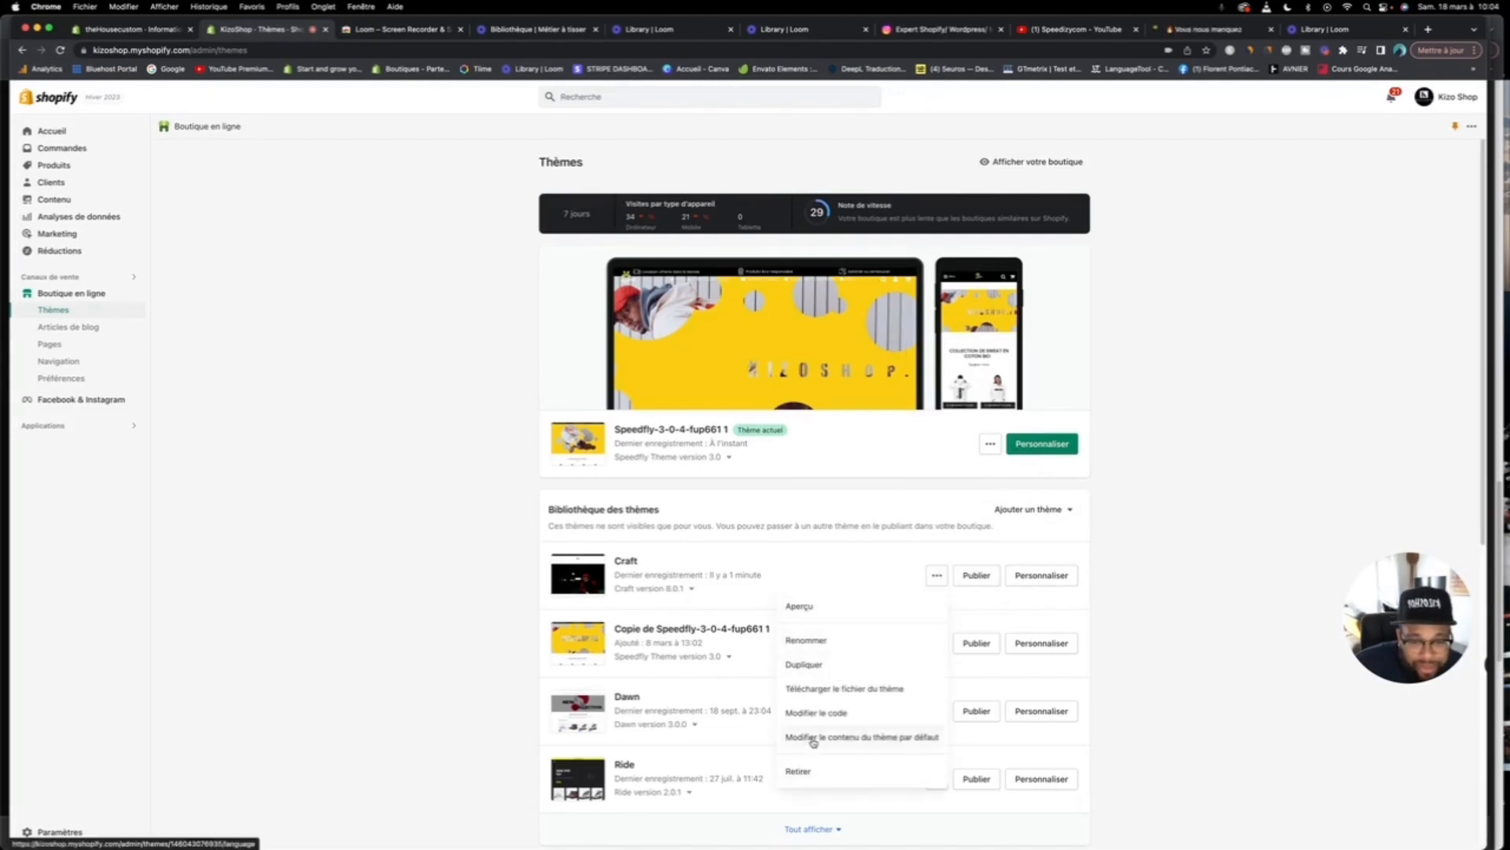
left_click(814, 739)
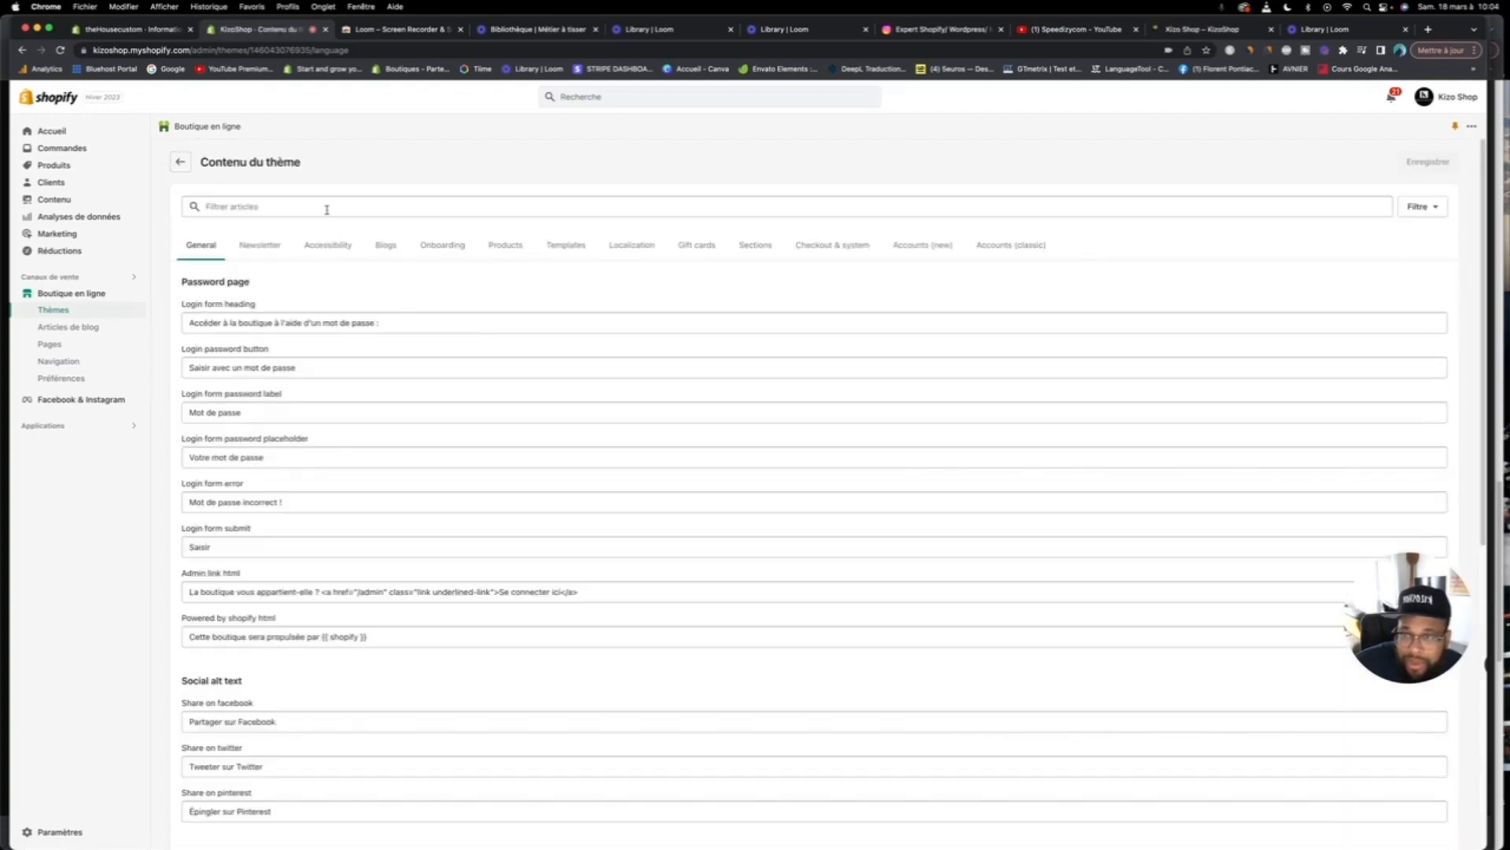
left_click(327, 206)
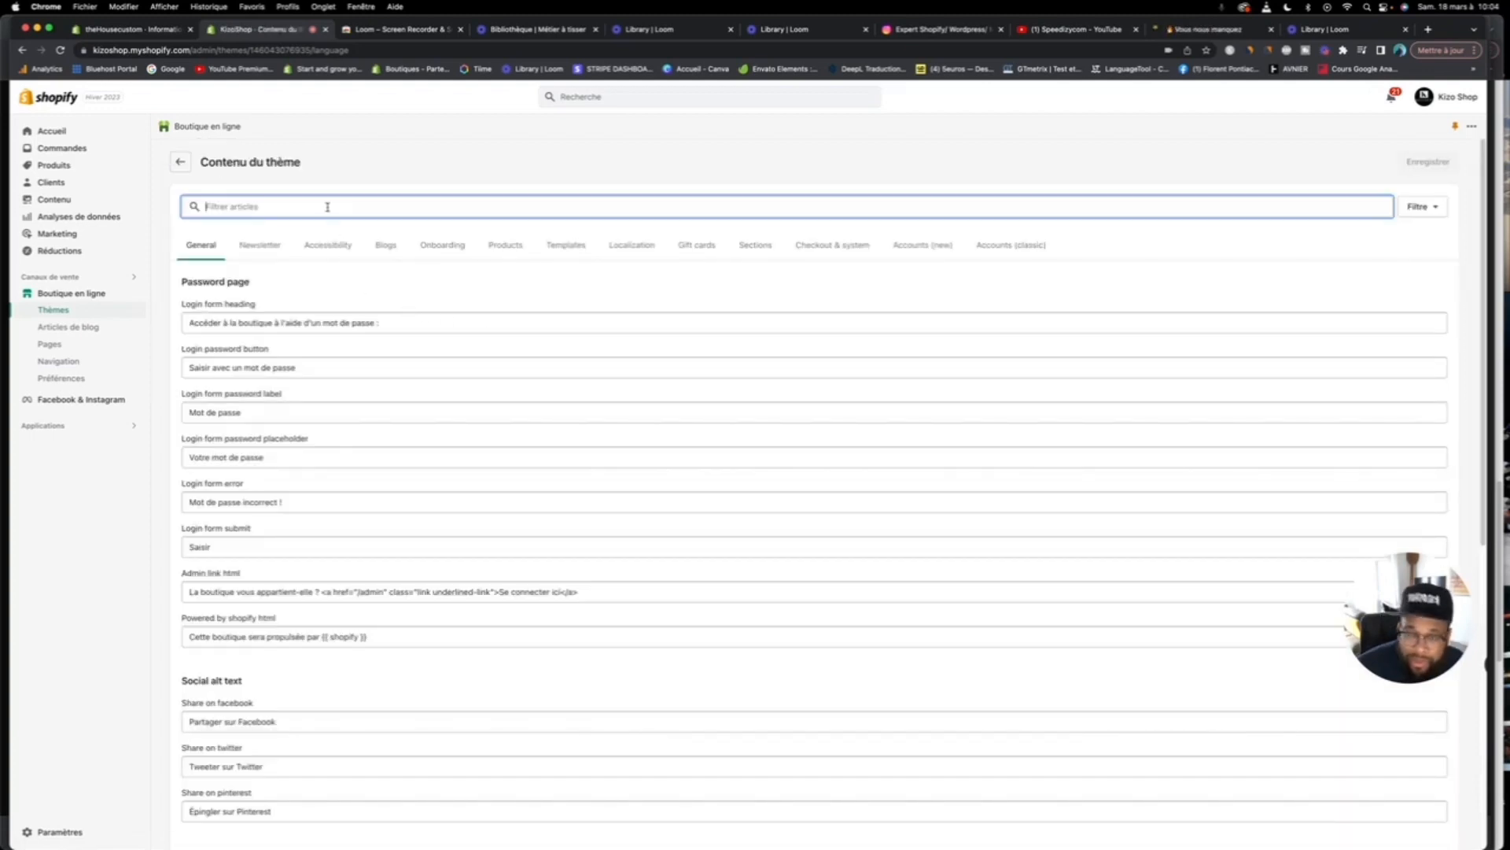
type("powere")
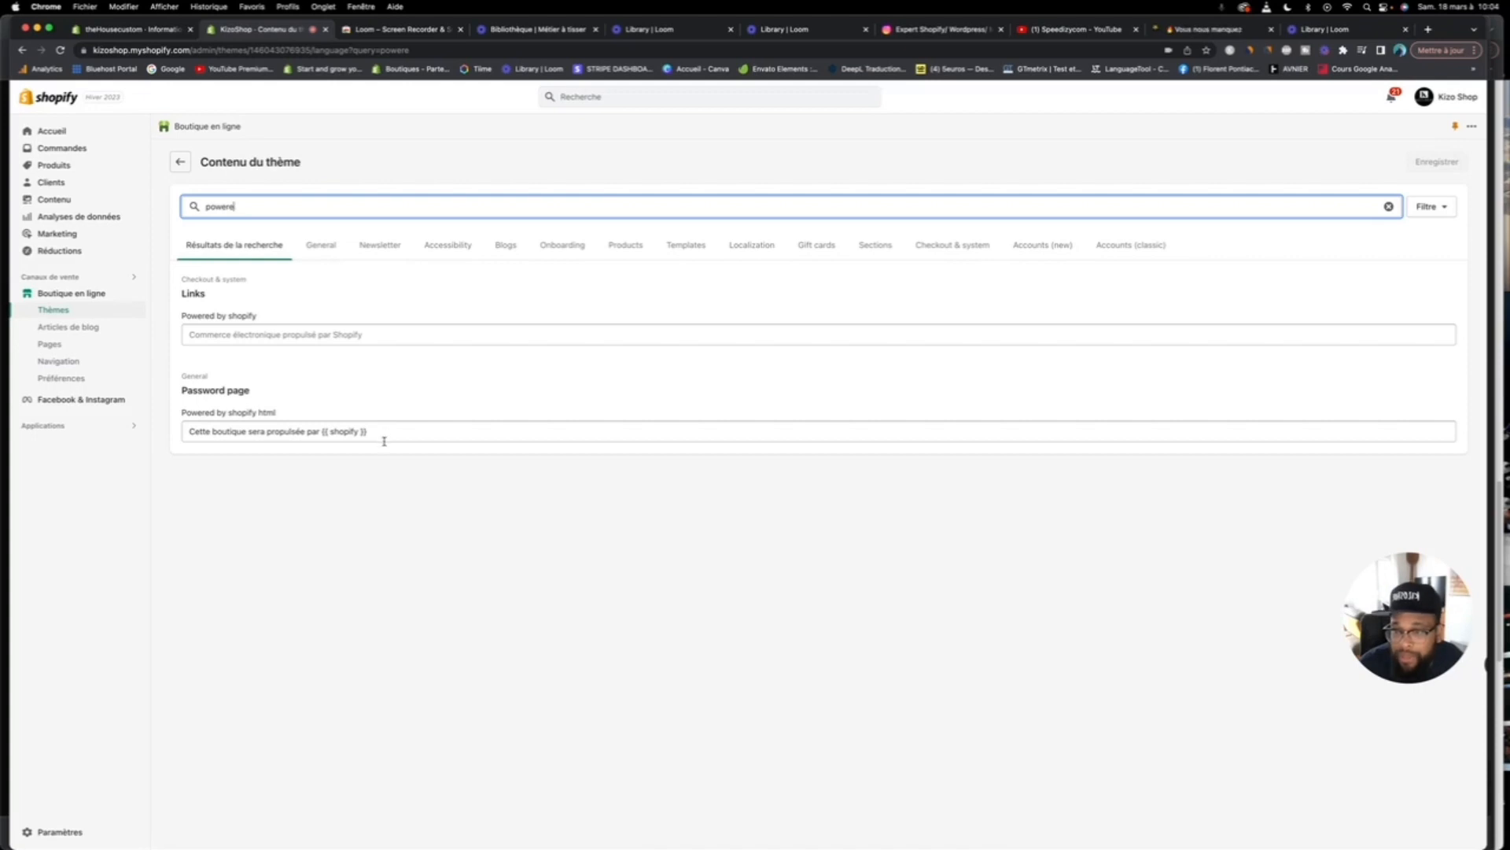
Step: Replace the Password page's "Powered by shopify html" text with "site fait par Agence Speedizycom"
left_click_drag(384, 441, 233, 421)
type("sit fait par Agence Speedizycom")
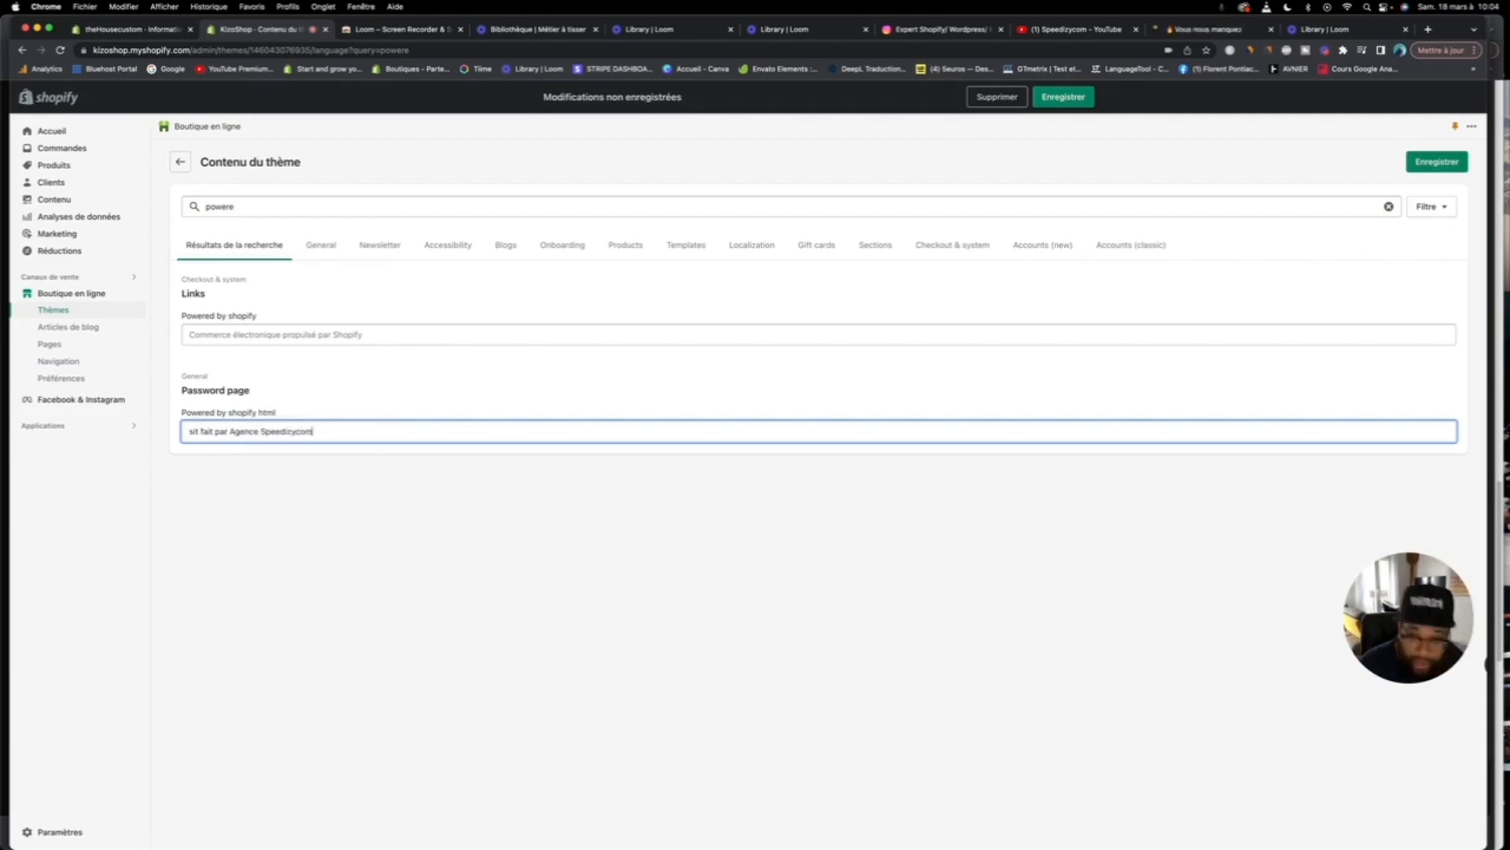
left_click_drag(346, 427, 142, 434)
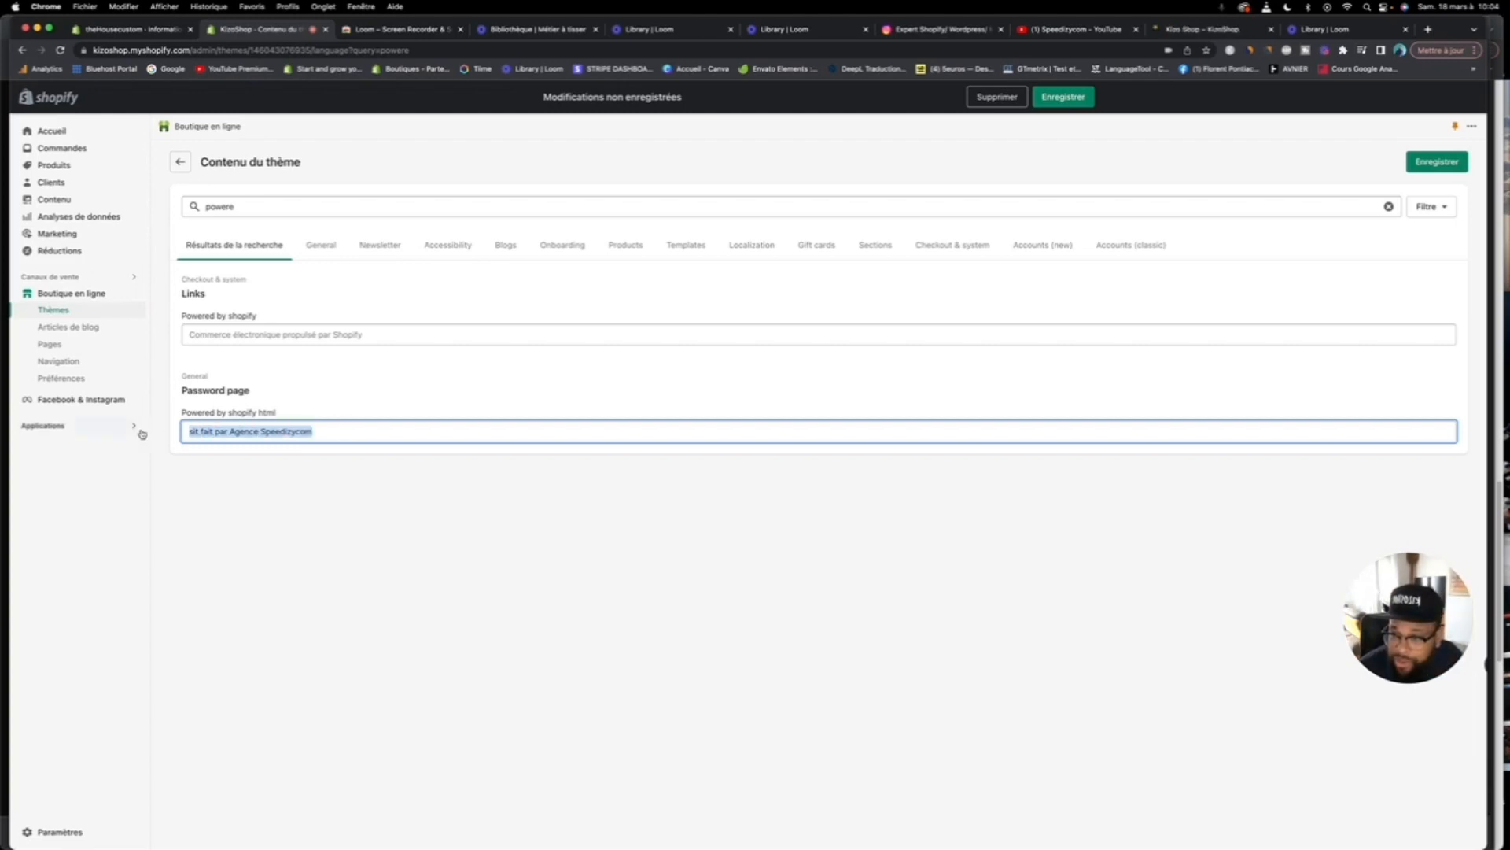
left_click(199, 432)
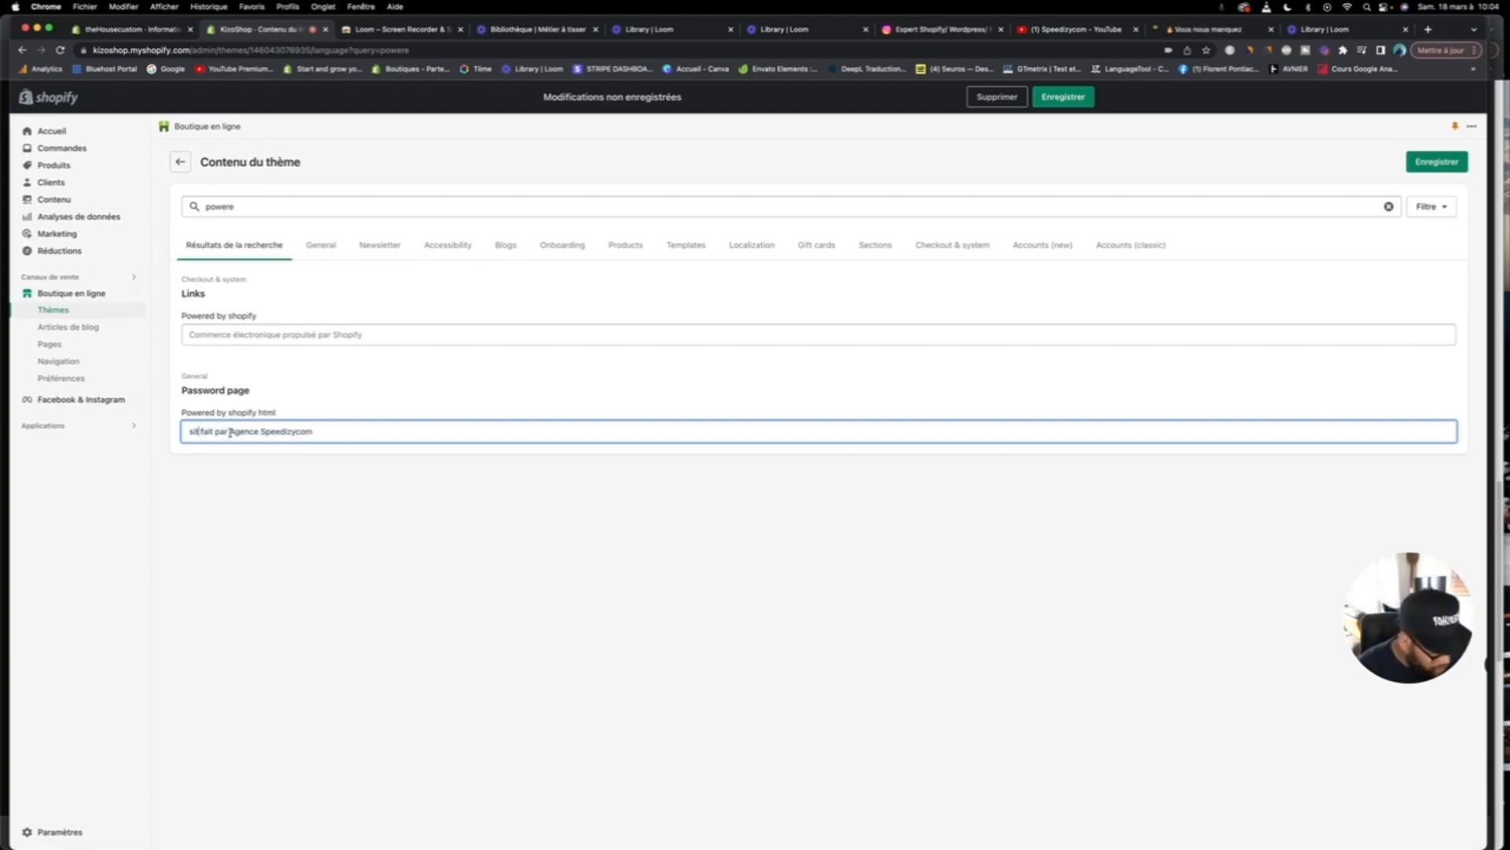
type("e")
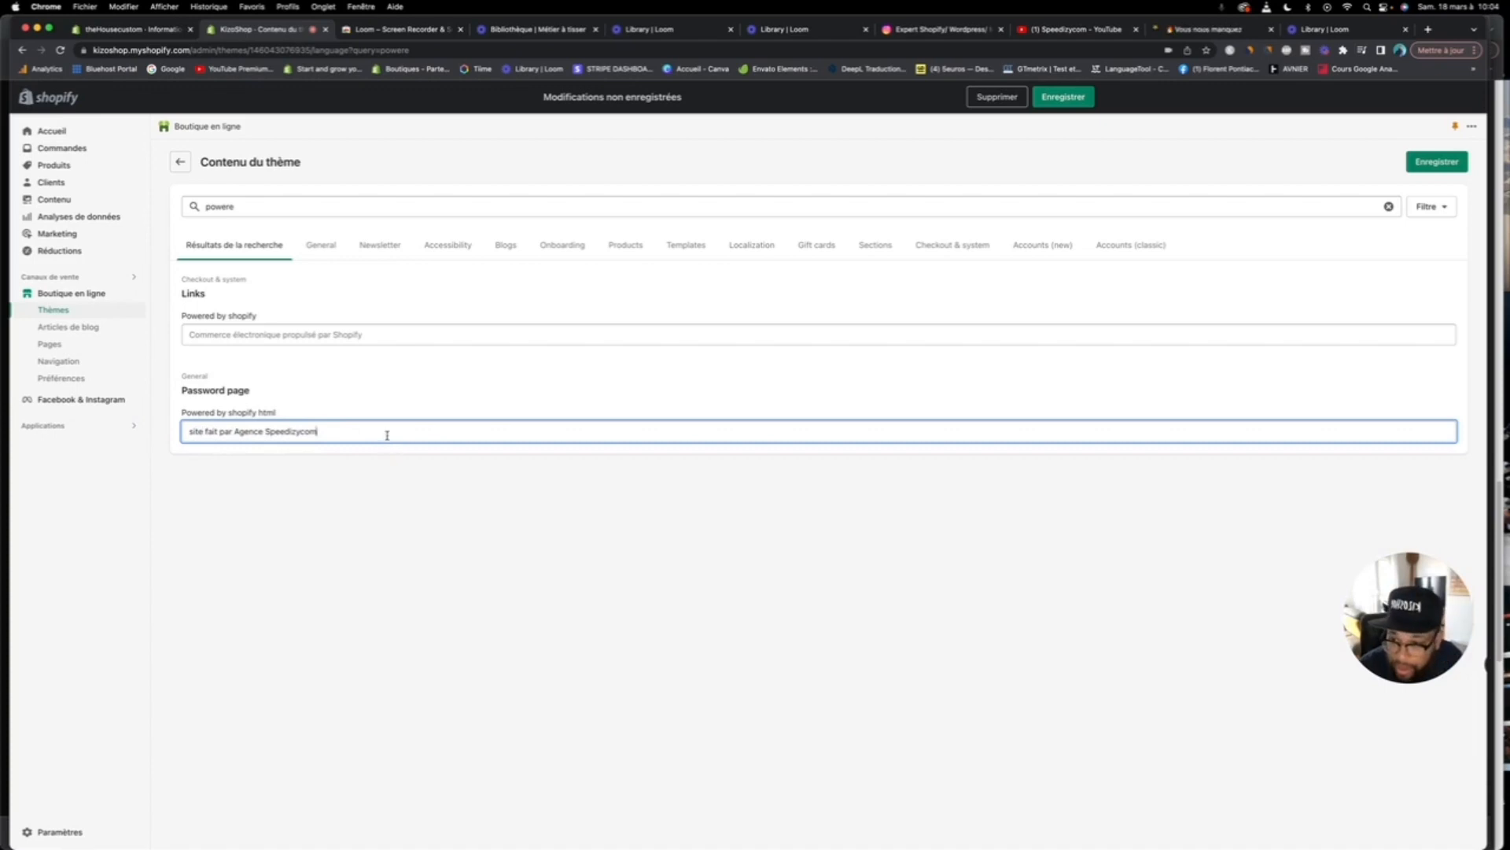
Step: Copy the new credit text into the "Powered by shopify" entry under Links and save the Craft theme content
left_click_drag(387, 434, 116, 419)
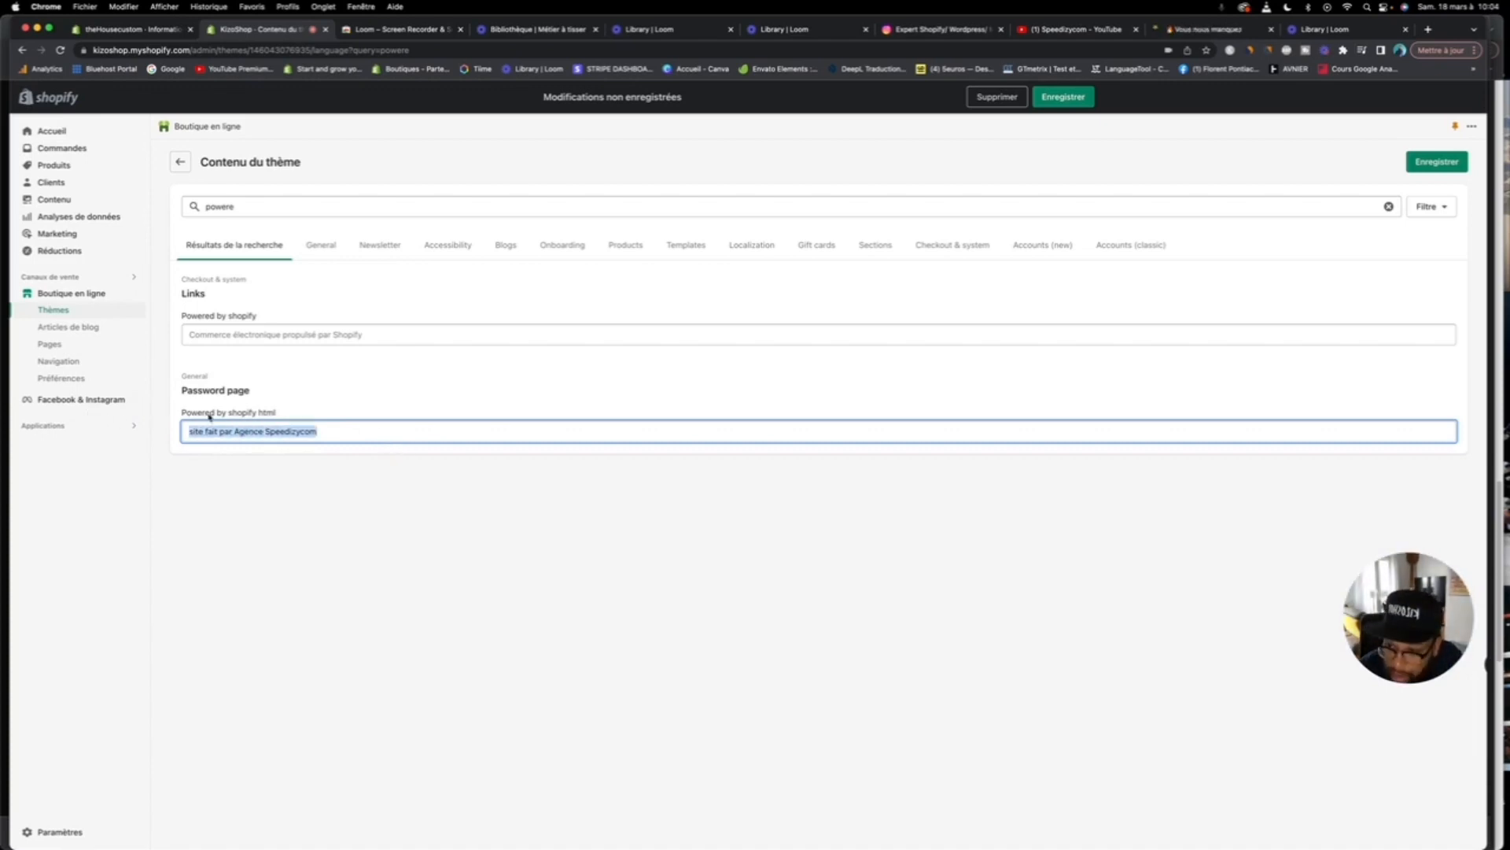
right_click(247, 422)
left_click(299, 512)
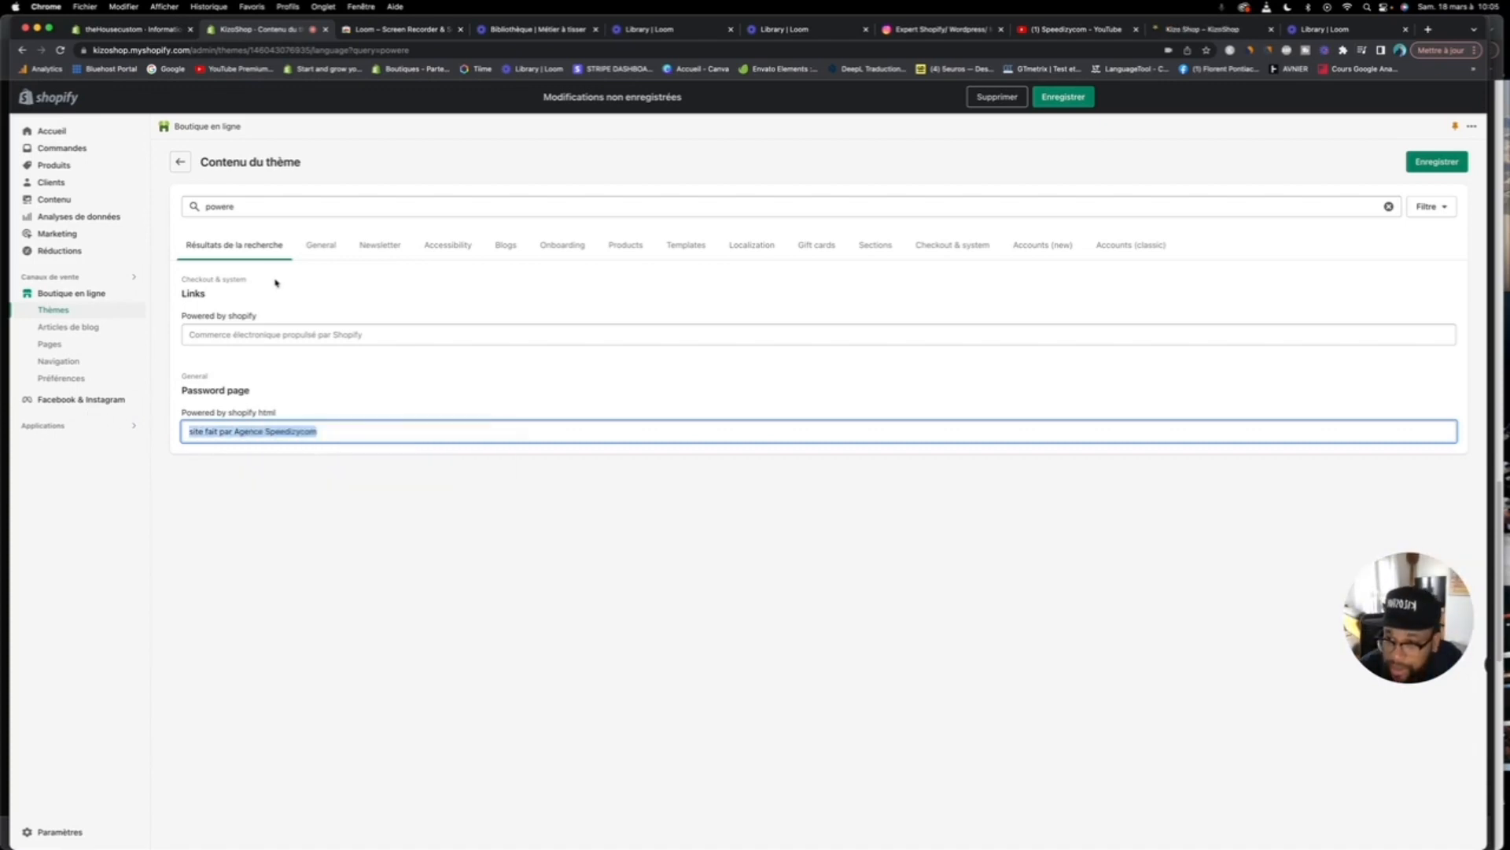
right_click(273, 332)
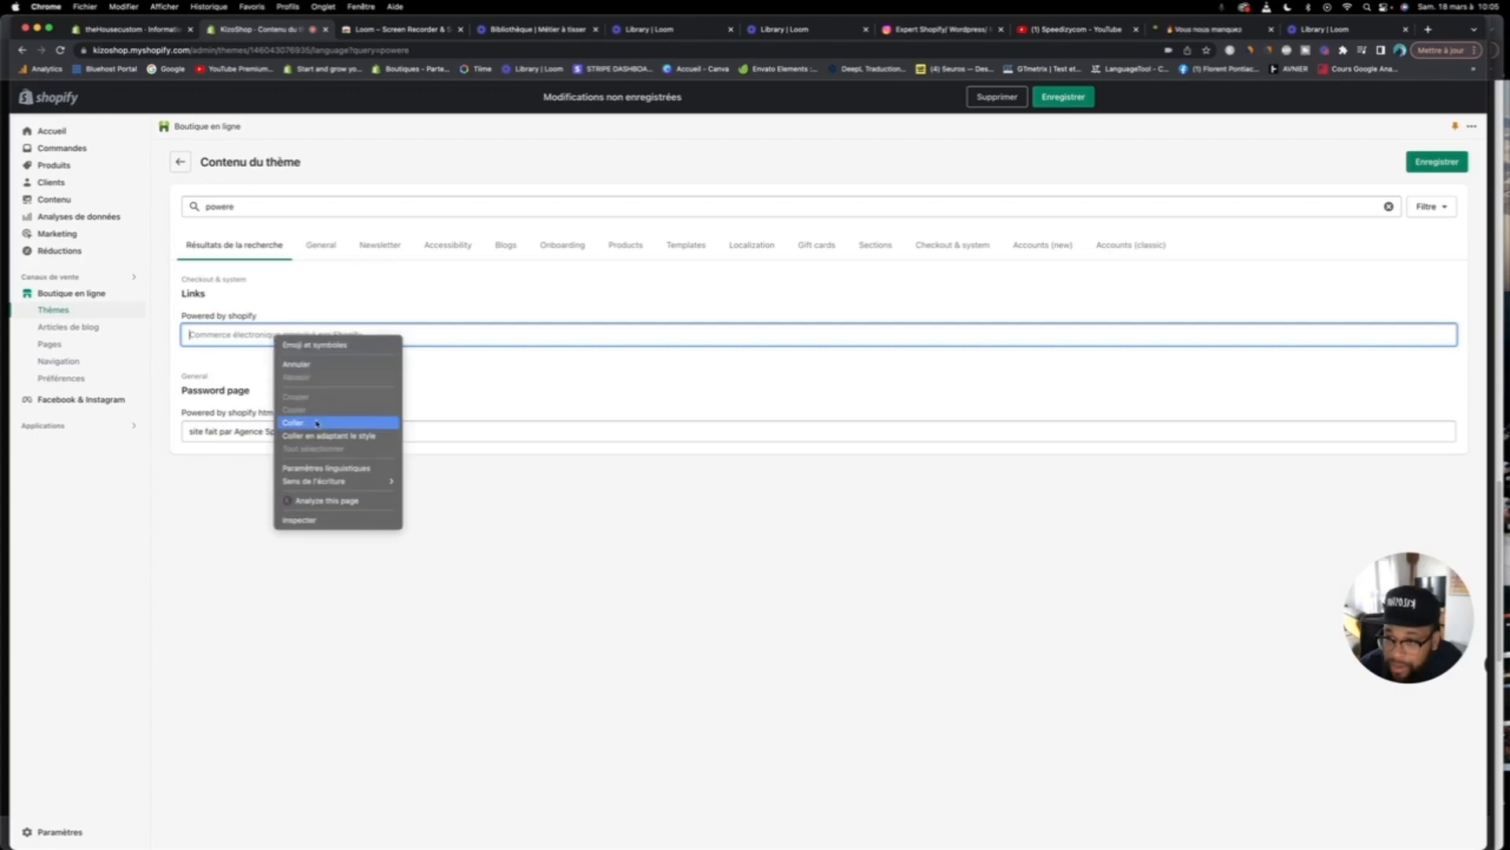
left_click(319, 418)
left_click(1437, 164)
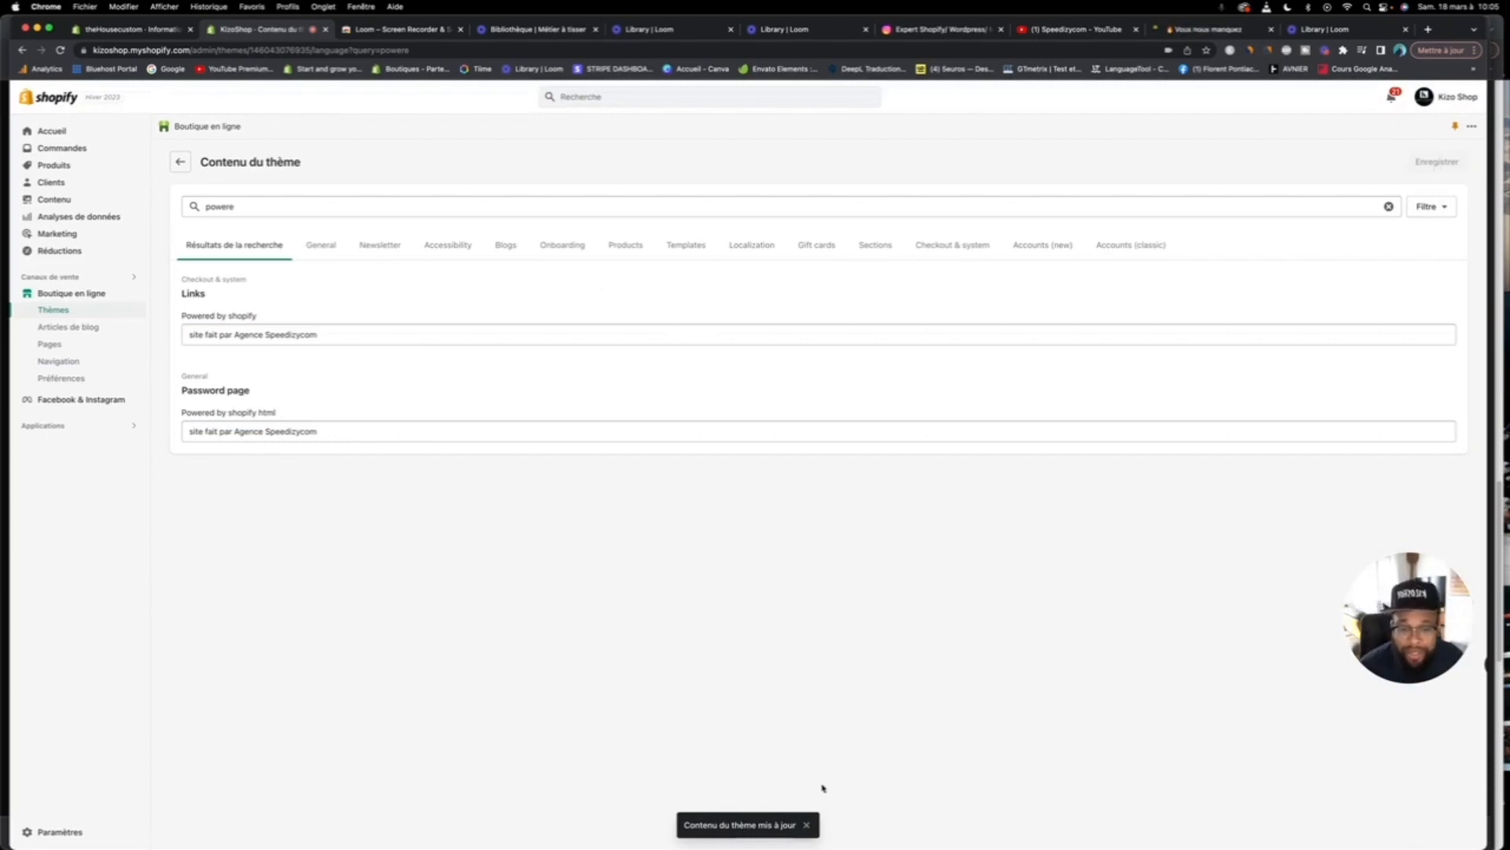
Step: Reopen the Craft theme in the theme editor and check the credit line in the homepage footer
left_click(83, 311)
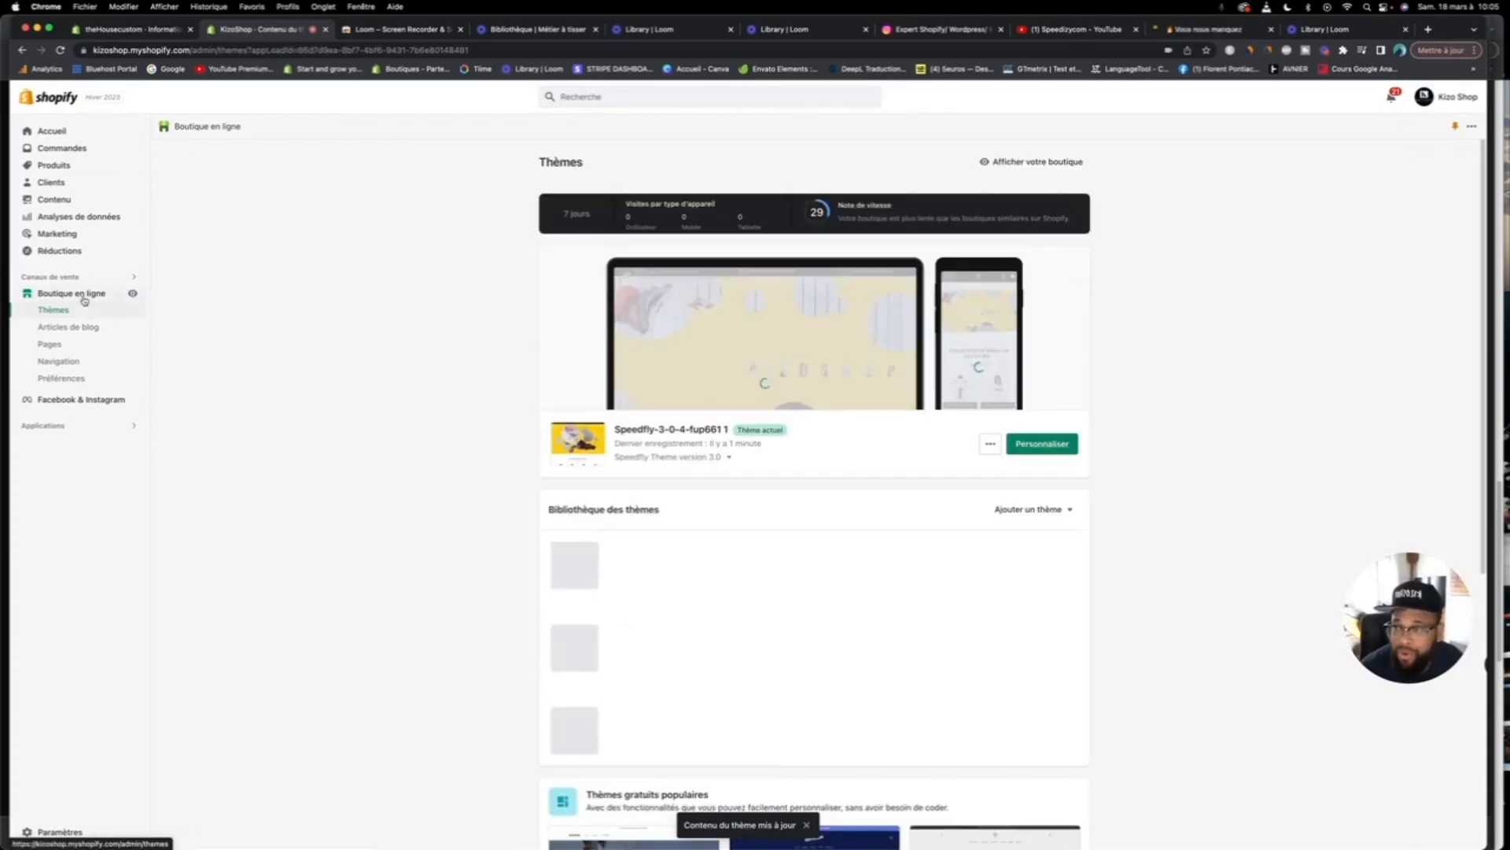
left_click(1054, 576)
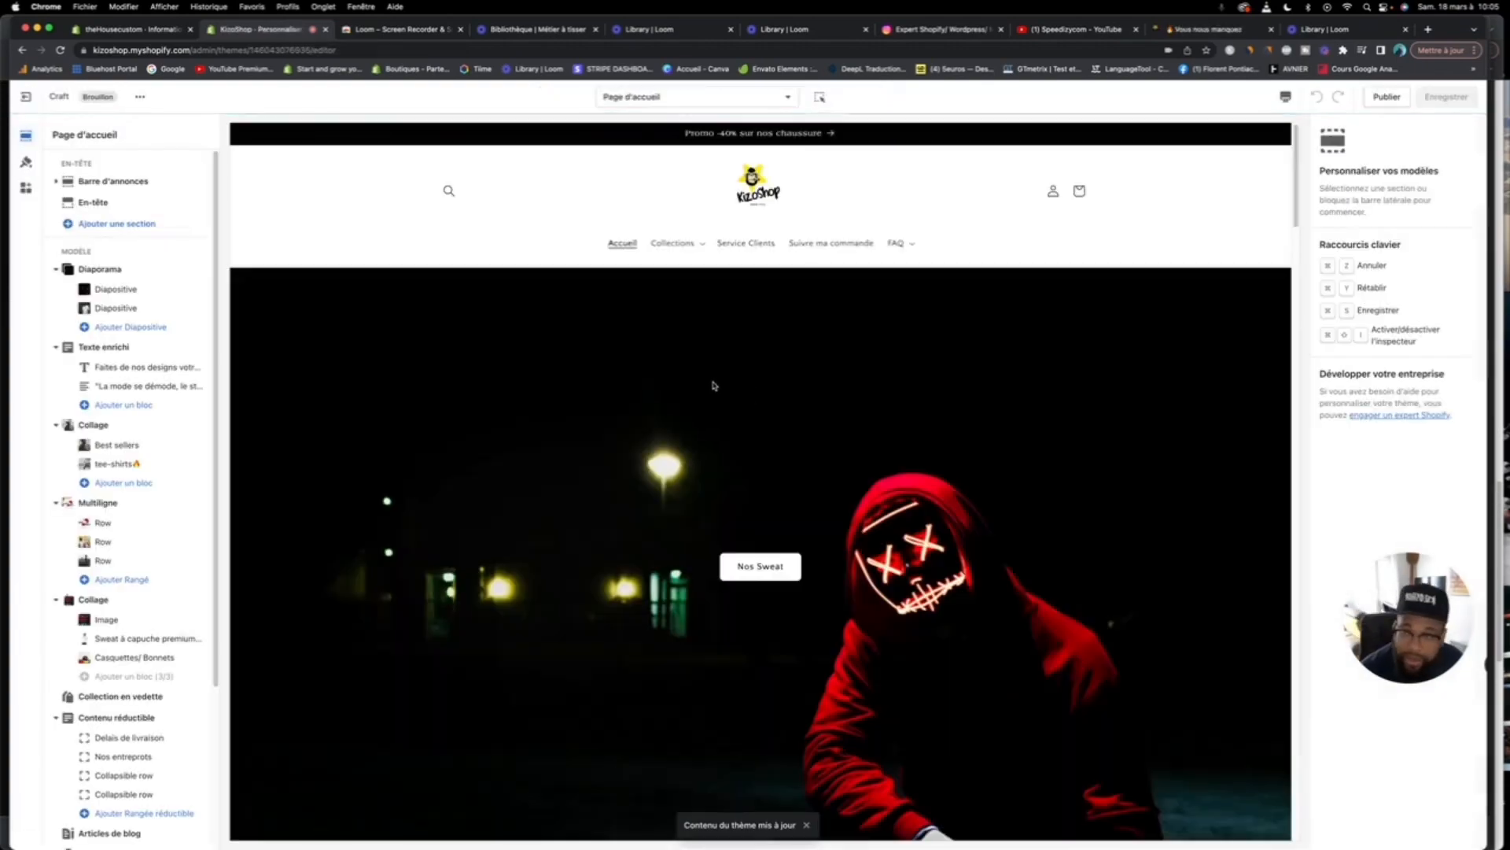
scroll(708, 386, "down", 15)
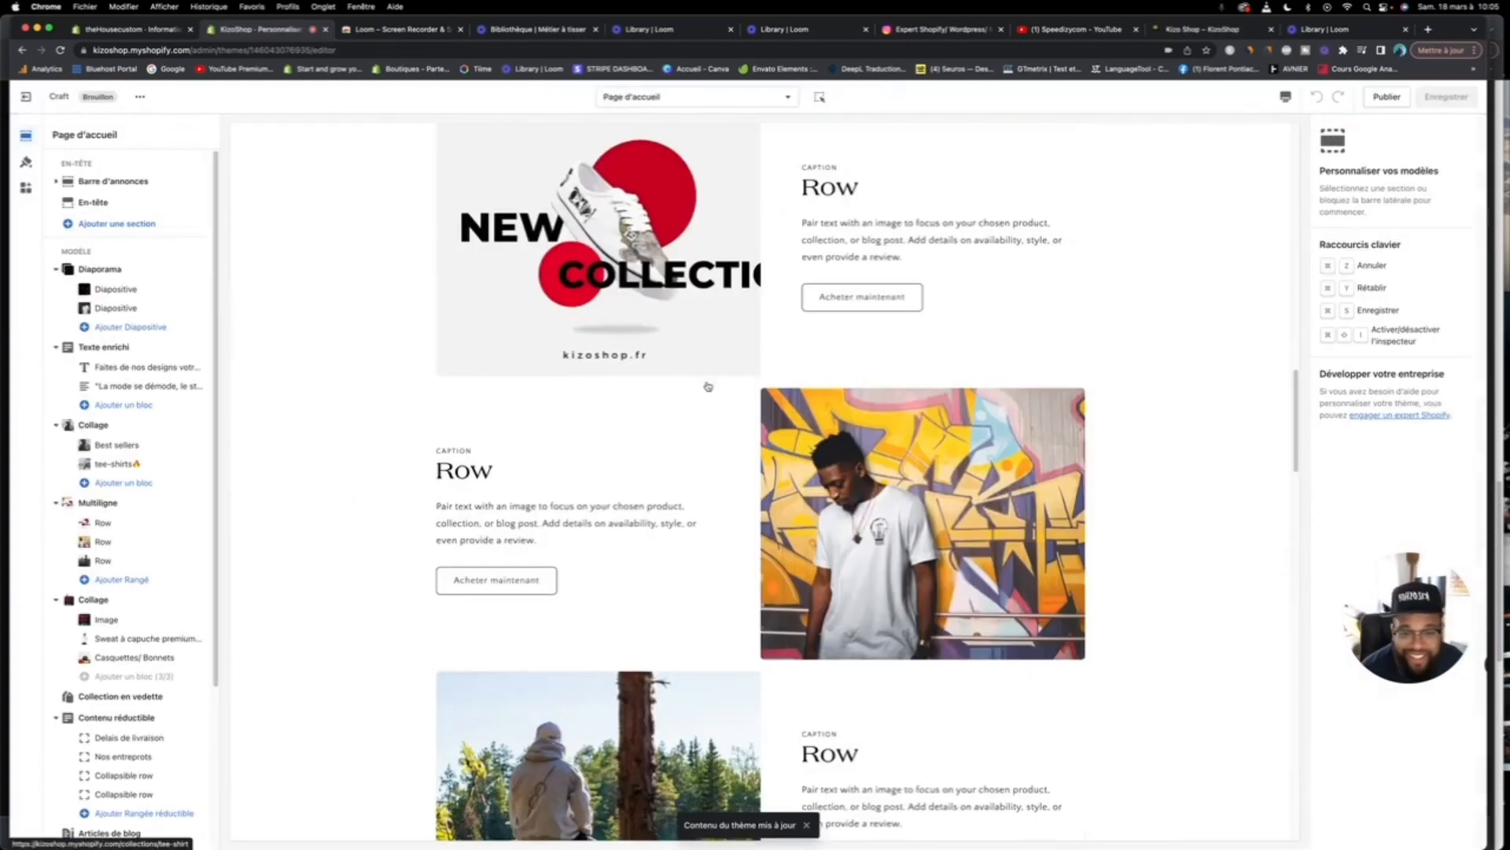
scroll(707, 386, "down", 15)
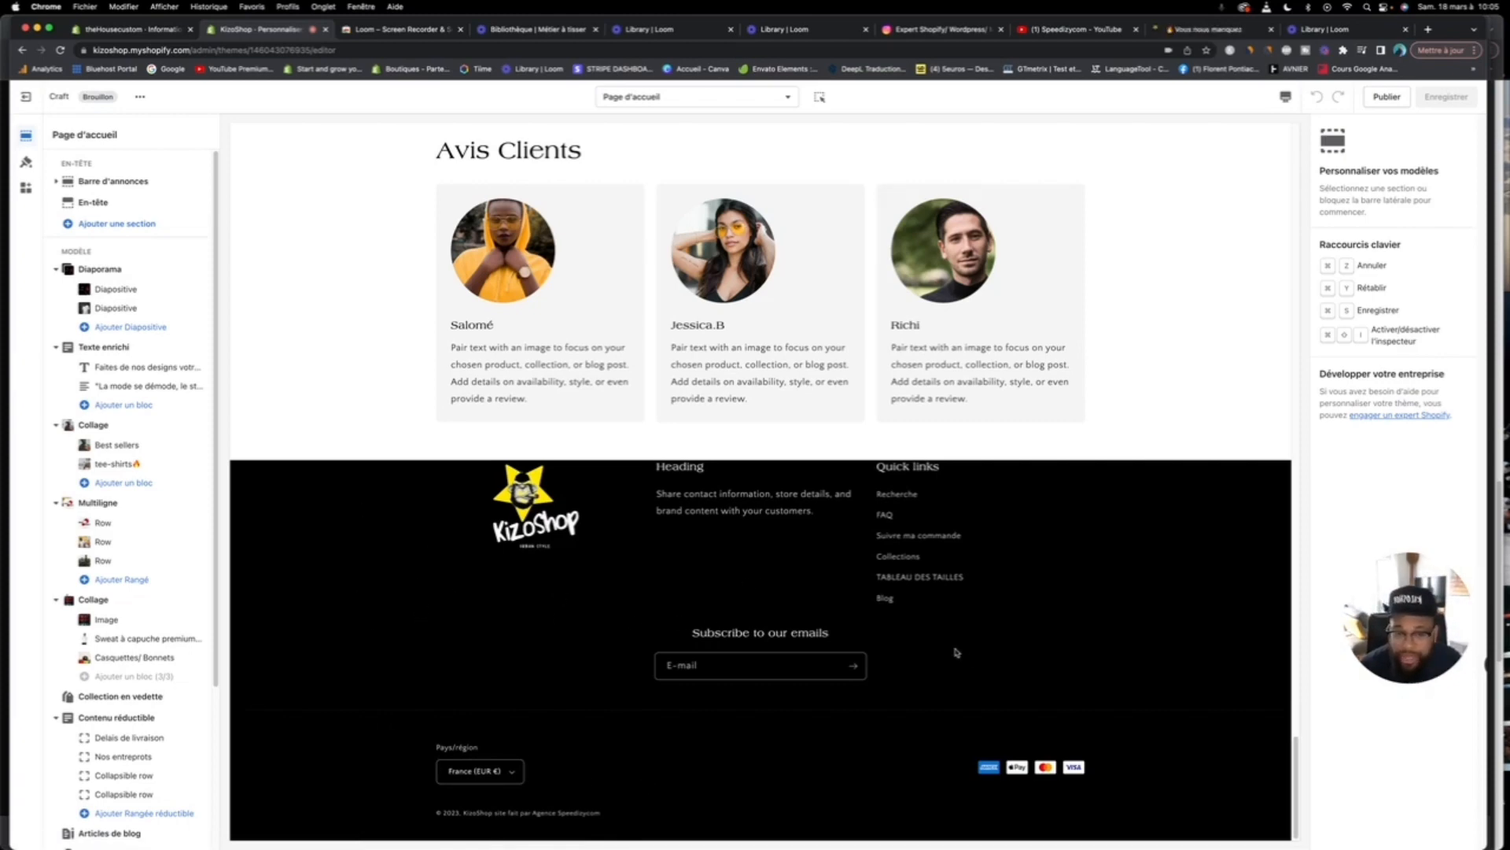
Step: Open the Médias sociaux group in the theme settings and look through its social account fields, starting with Facebook
left_click(28, 163)
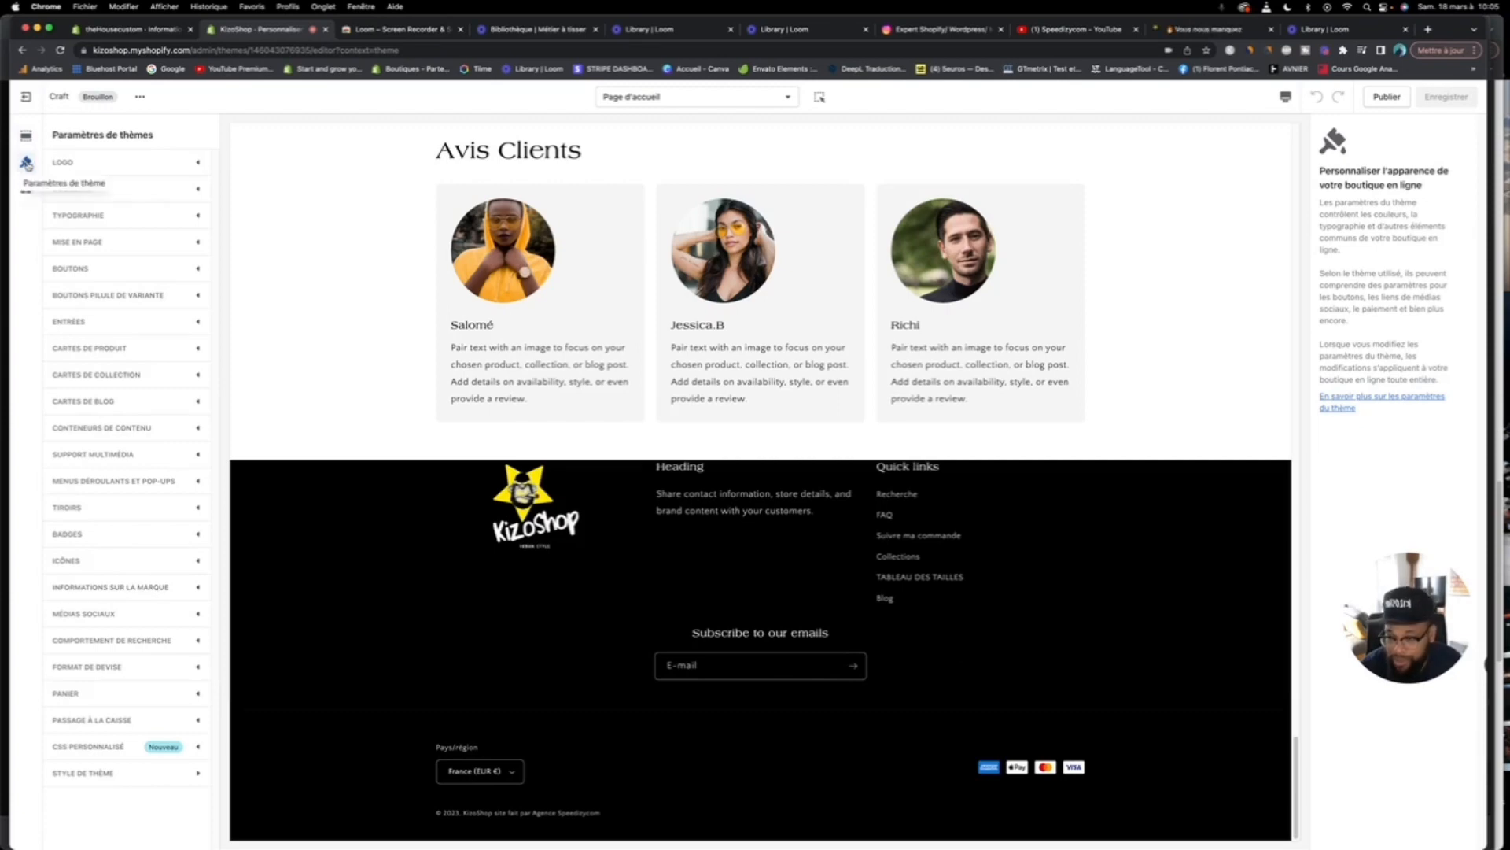
left_click(136, 614)
left_click(121, 675)
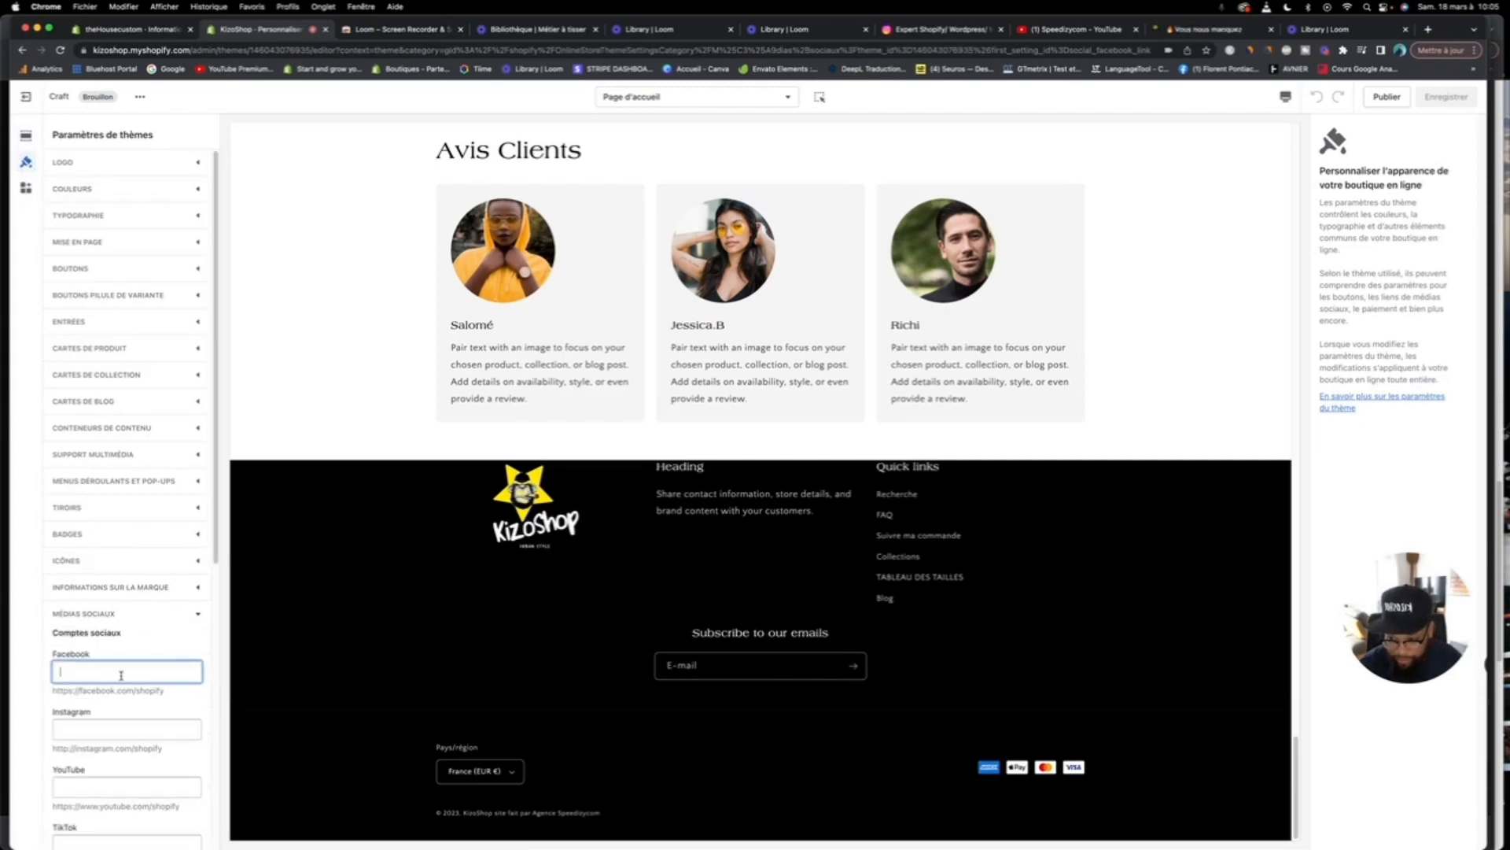
scroll(90, 682, "down", 3)
scroll(90, 682, "up", 1)
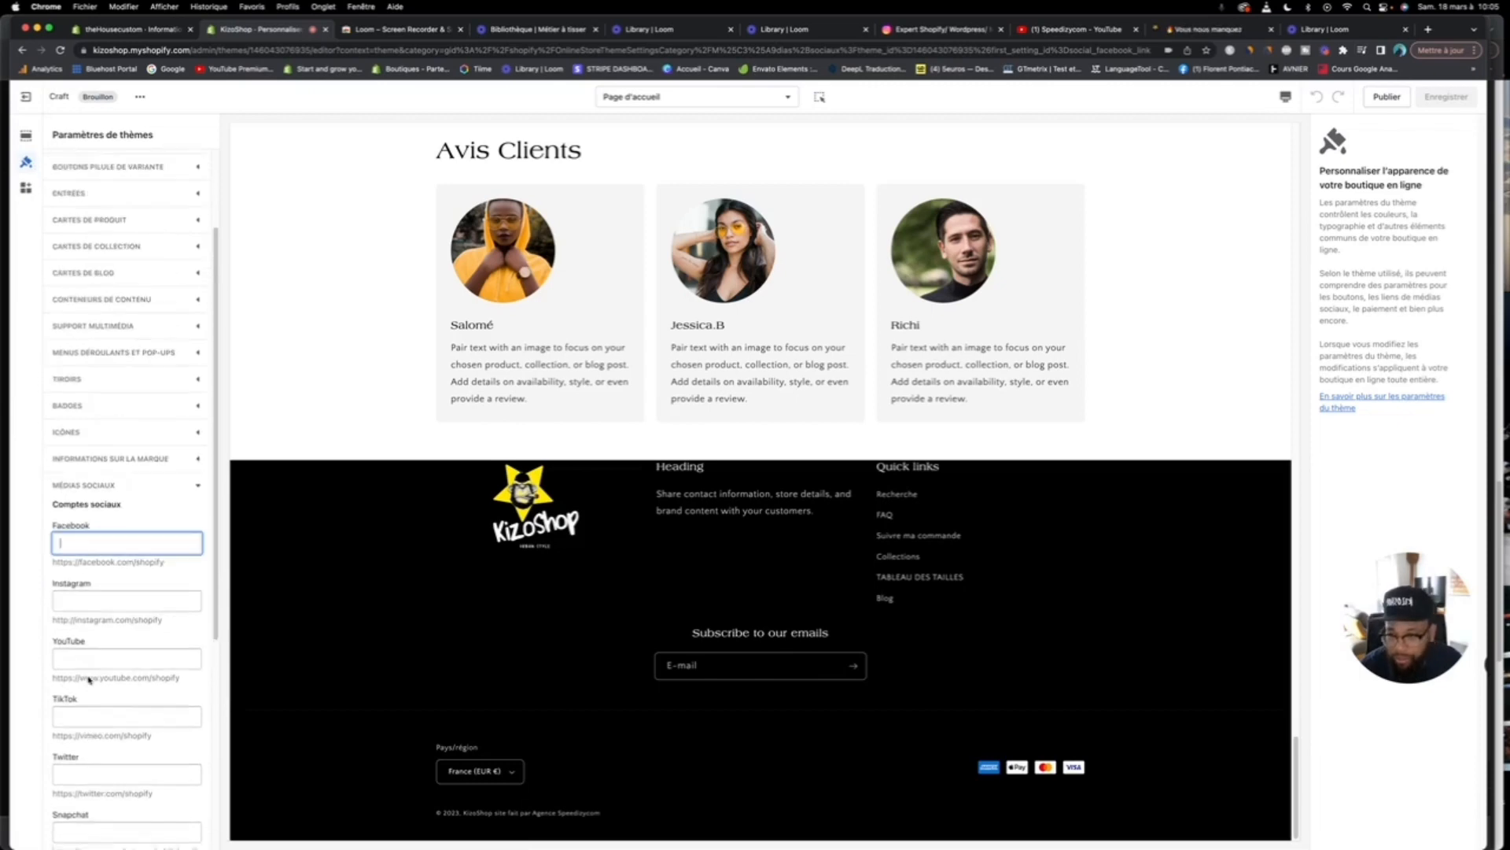
Step: Search Google for kizoshop in a new tab, copy the address of the shop's Instagram profile, and return to the theme editor
left_click(1430, 30)
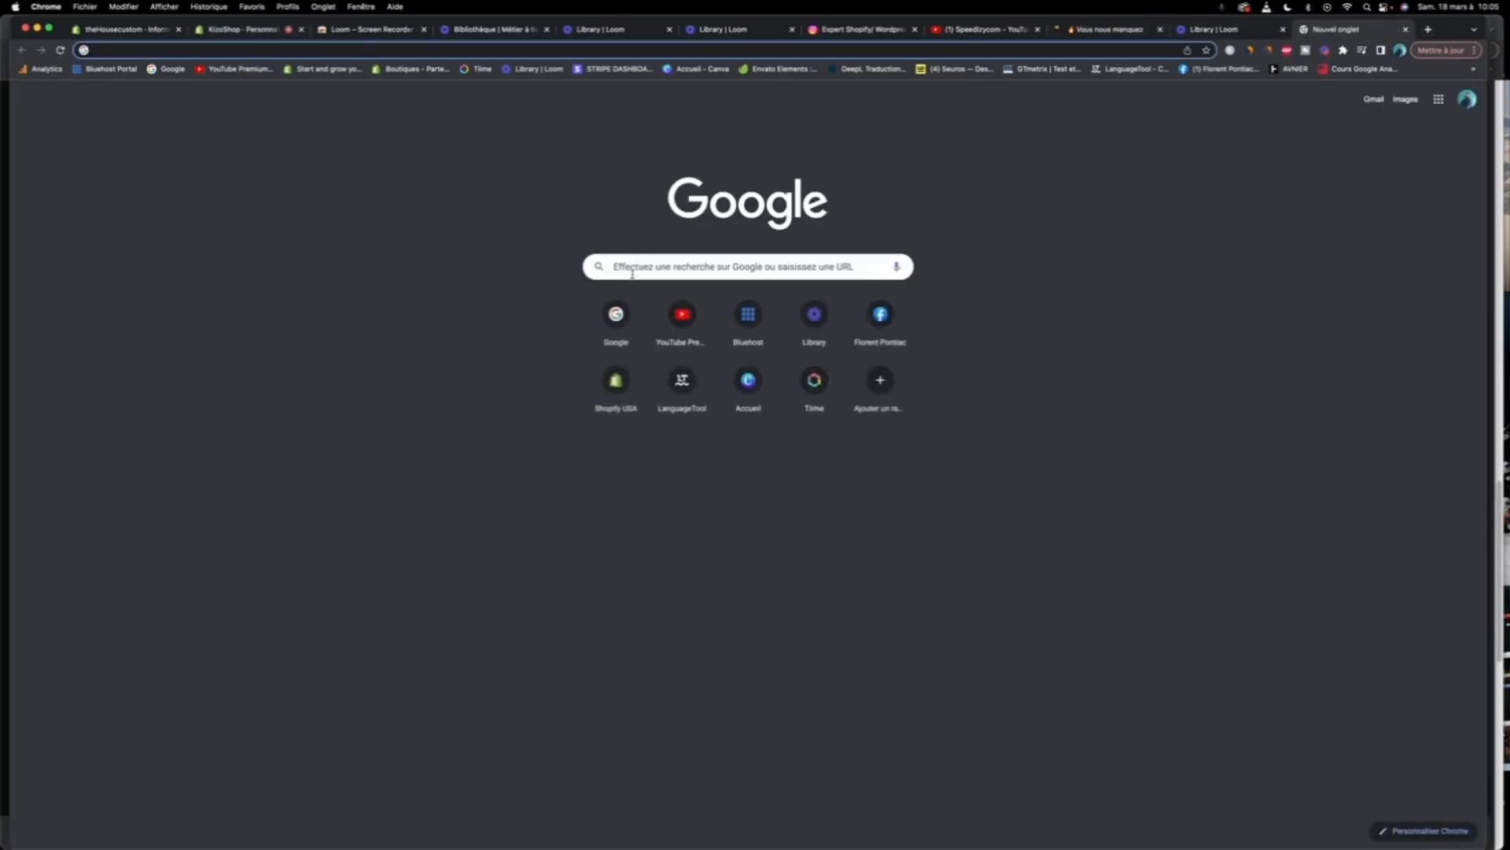
left_click(633, 271)
left_click(622, 295)
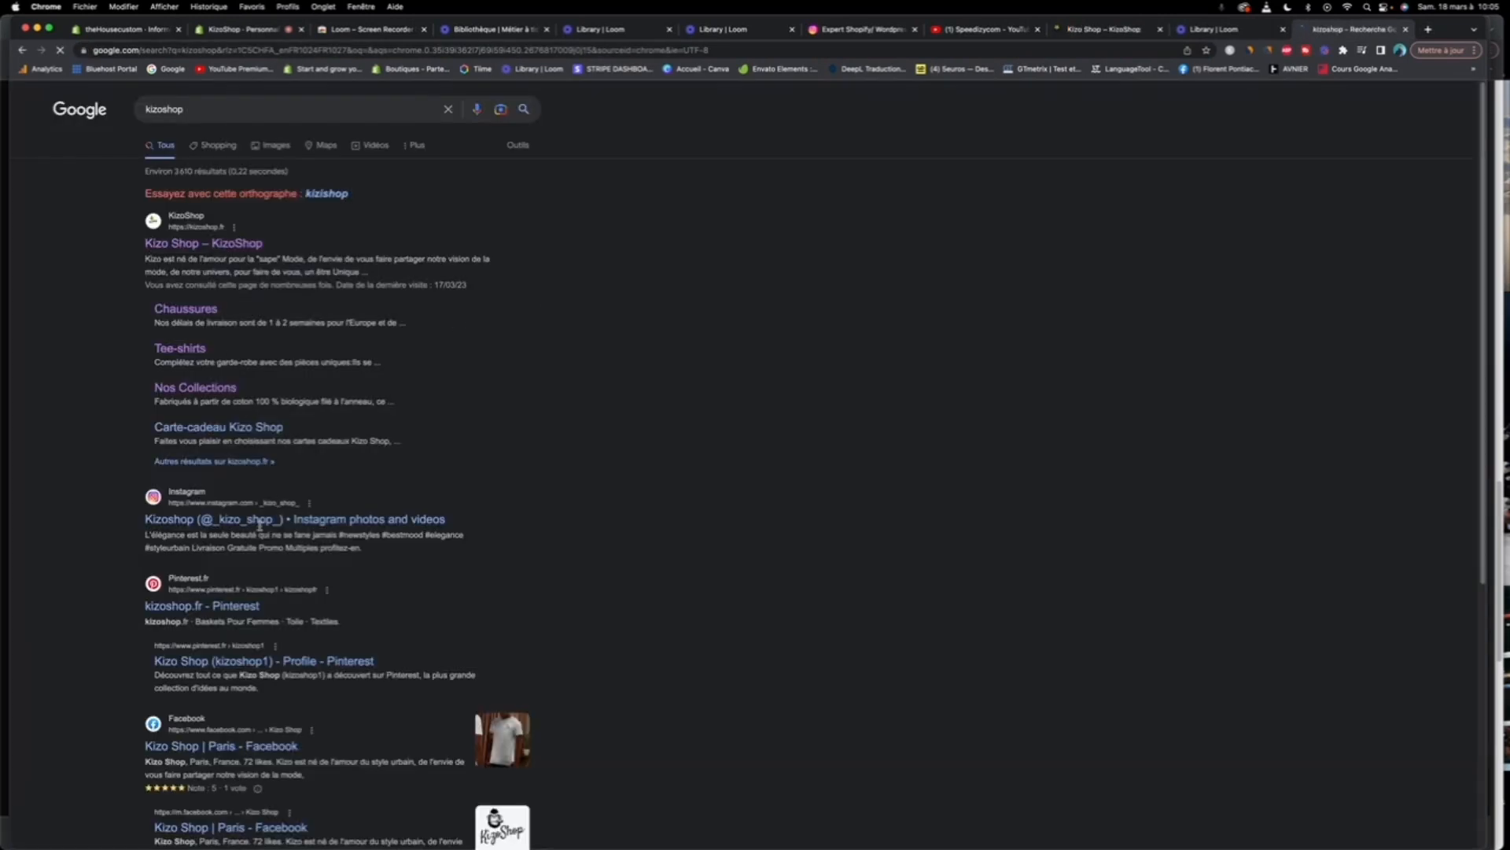
left_click(259, 520)
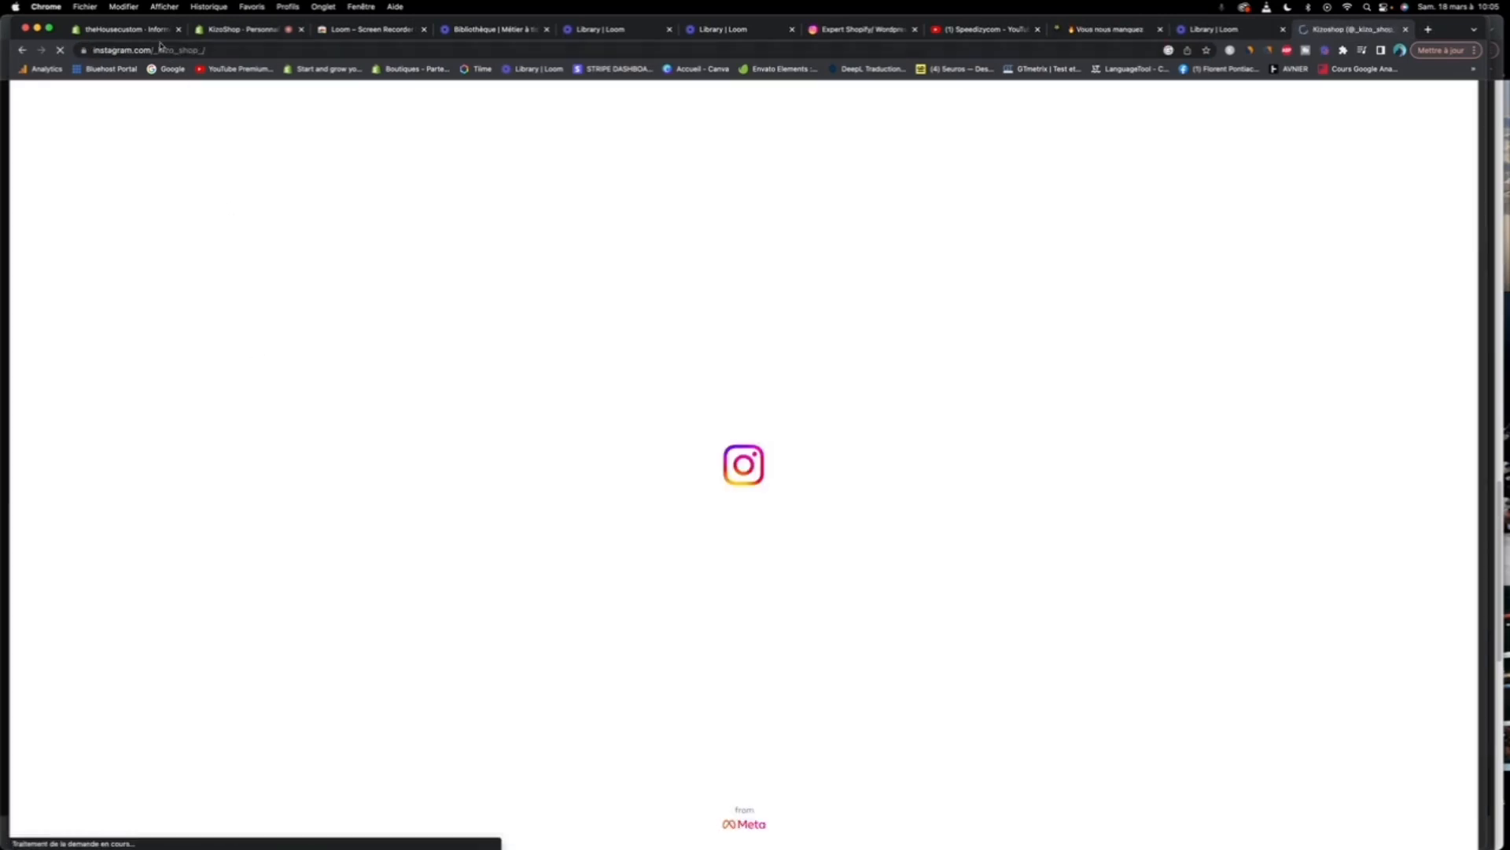
left_click(158, 48)
right_click(159, 48)
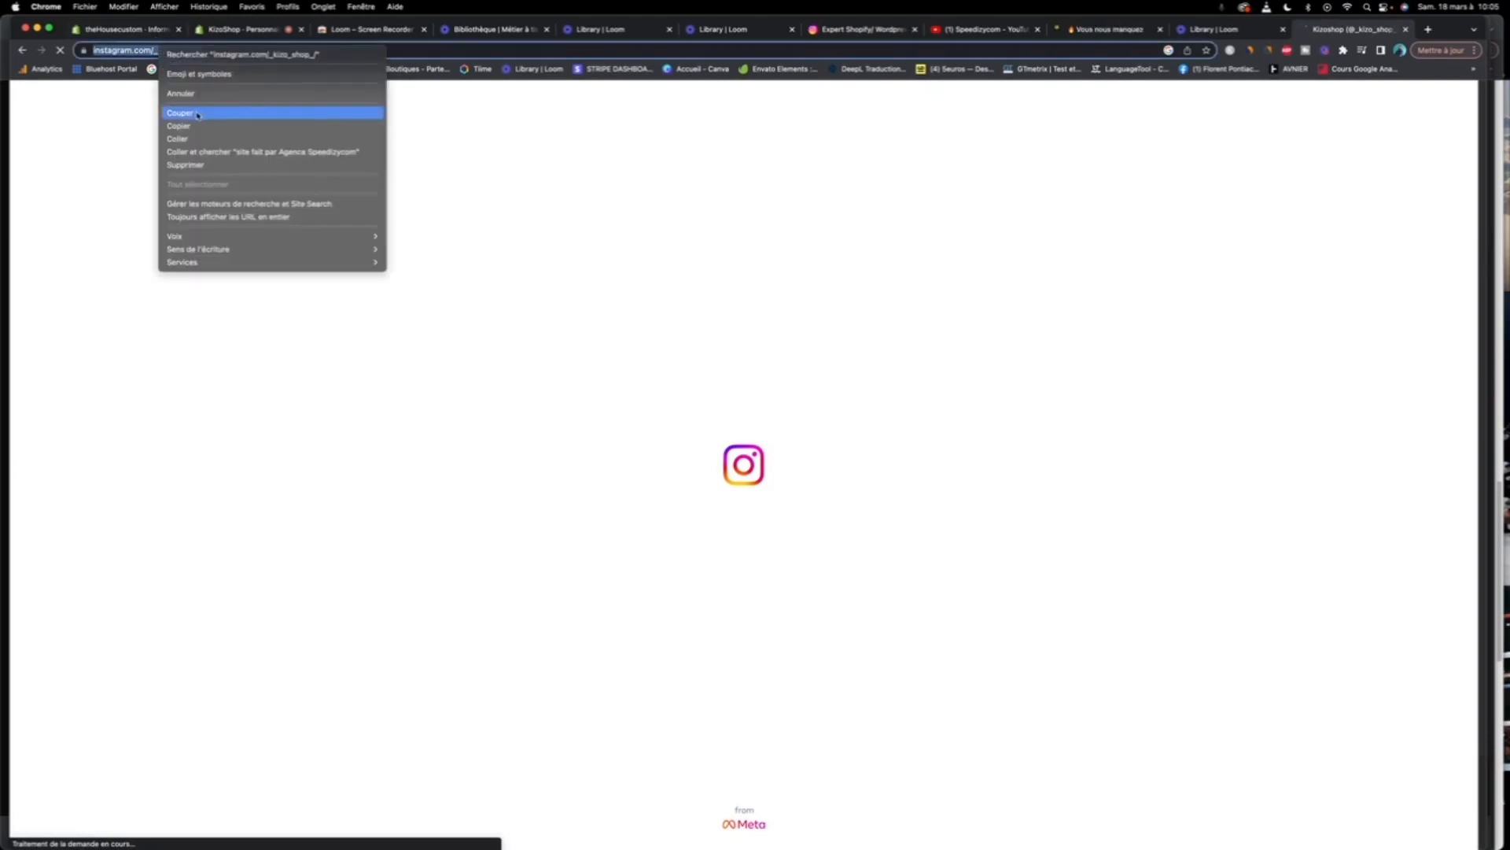
left_click(199, 127)
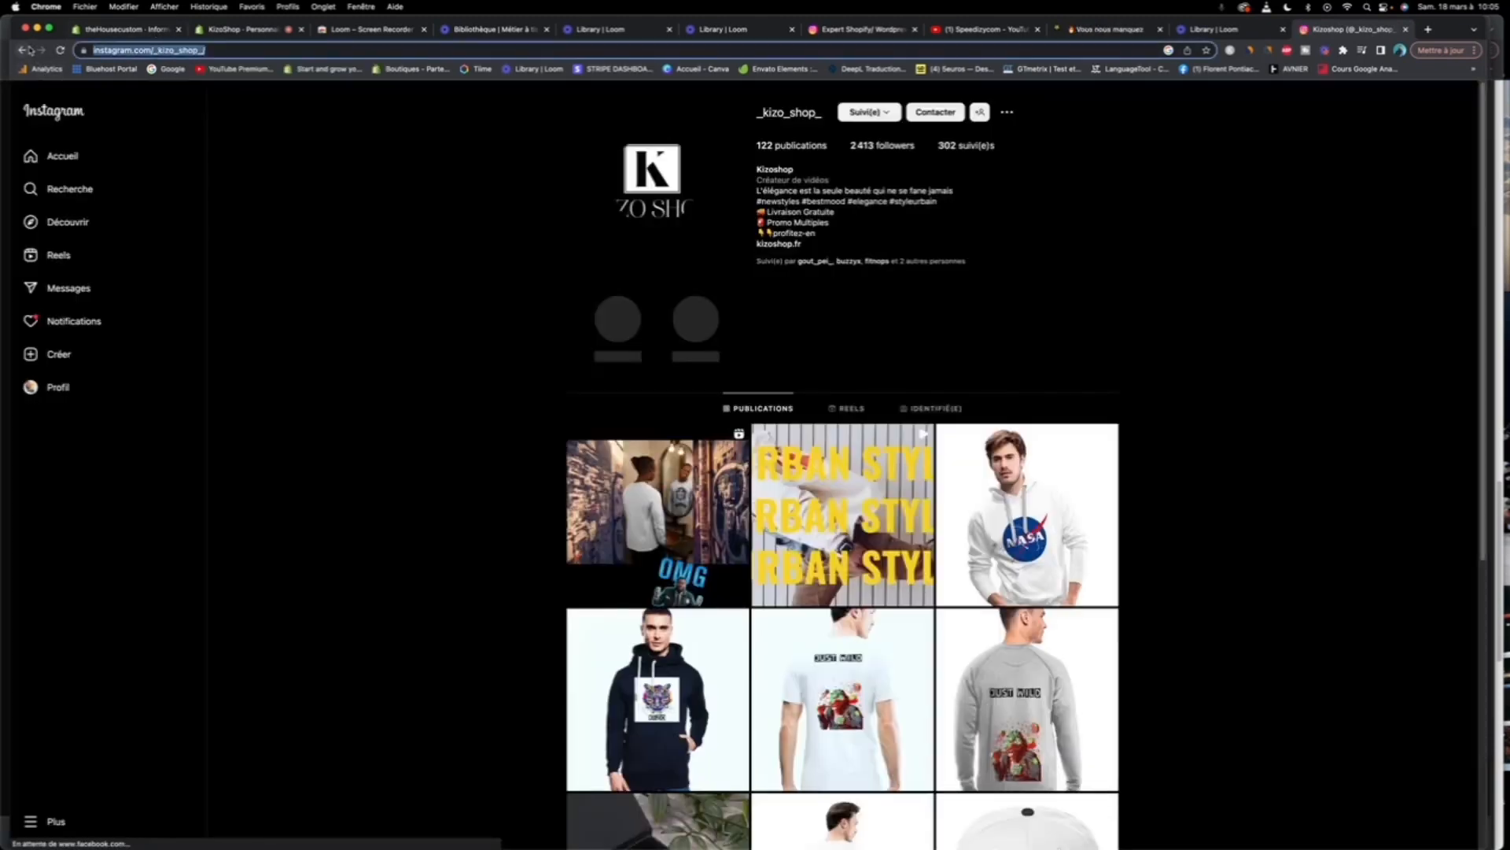
left_click(23, 51)
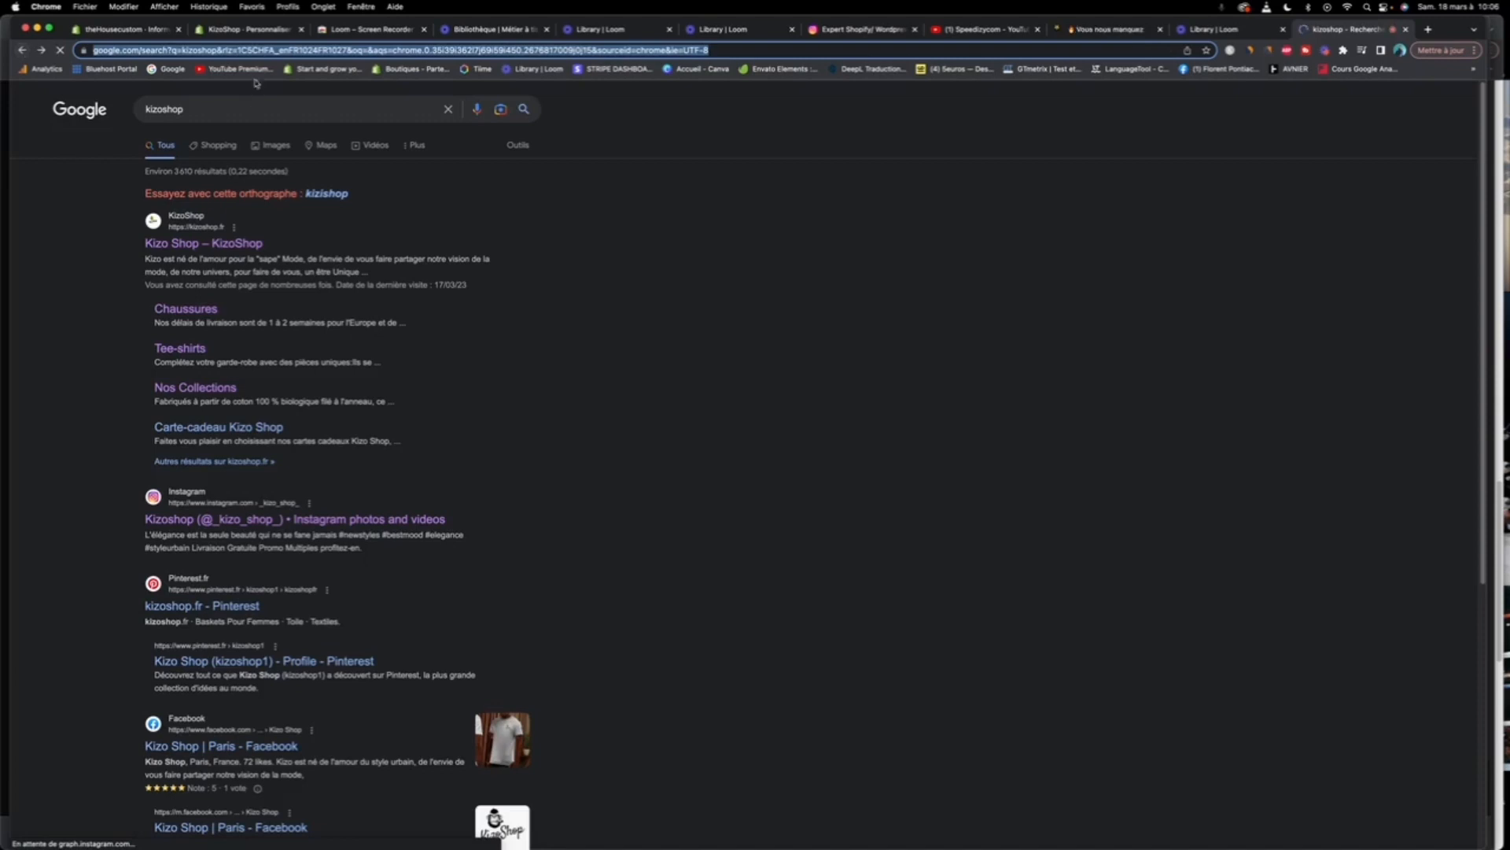
left_click(224, 33)
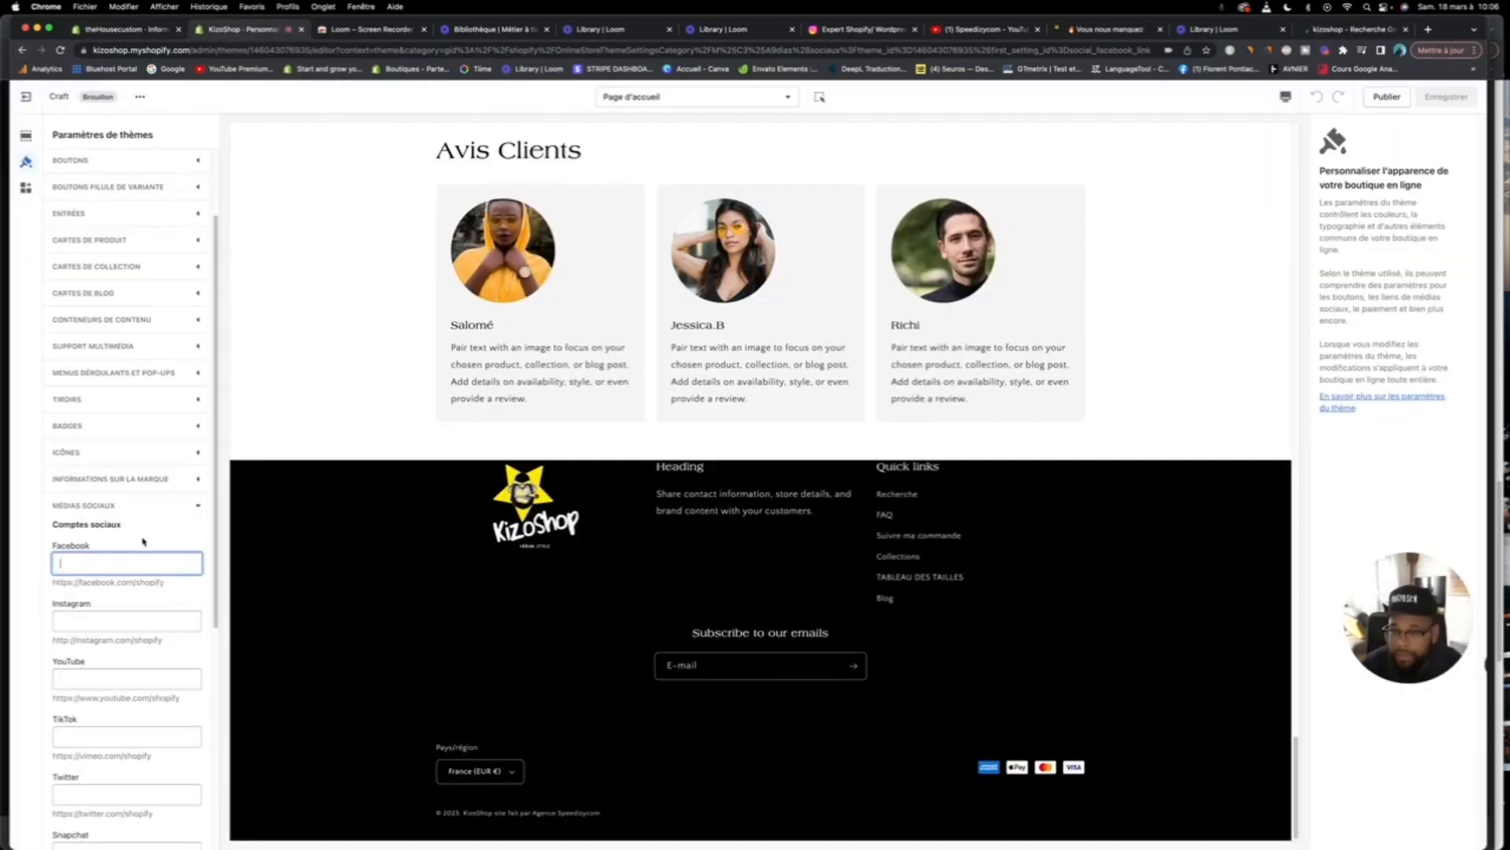
Step: Fill the Instagram field with the copied profile address and open the Kizo Shop Facebook page from the Google results
right_click(99, 621)
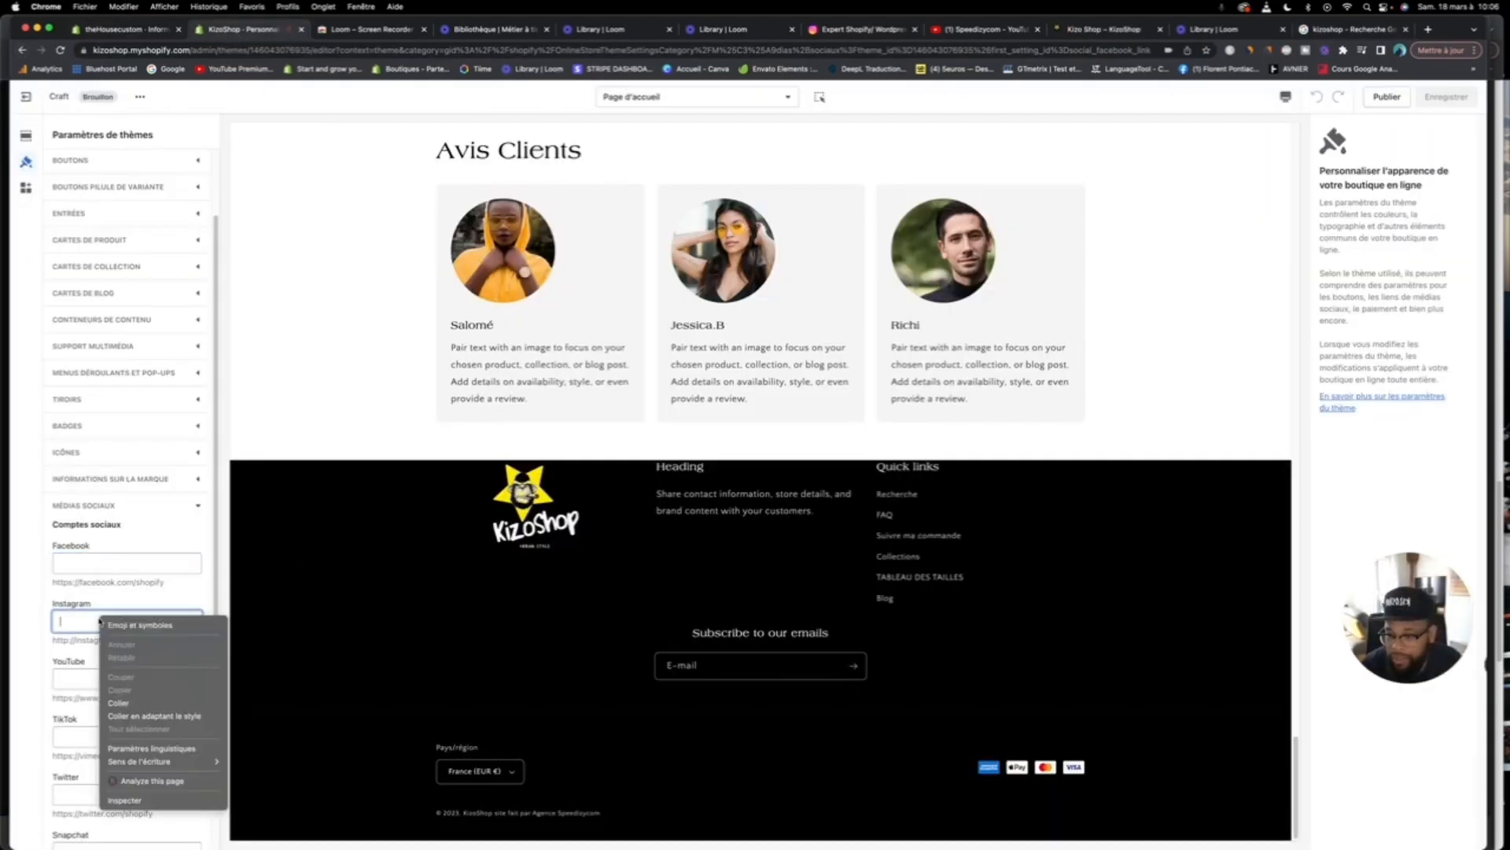
left_click(131, 708)
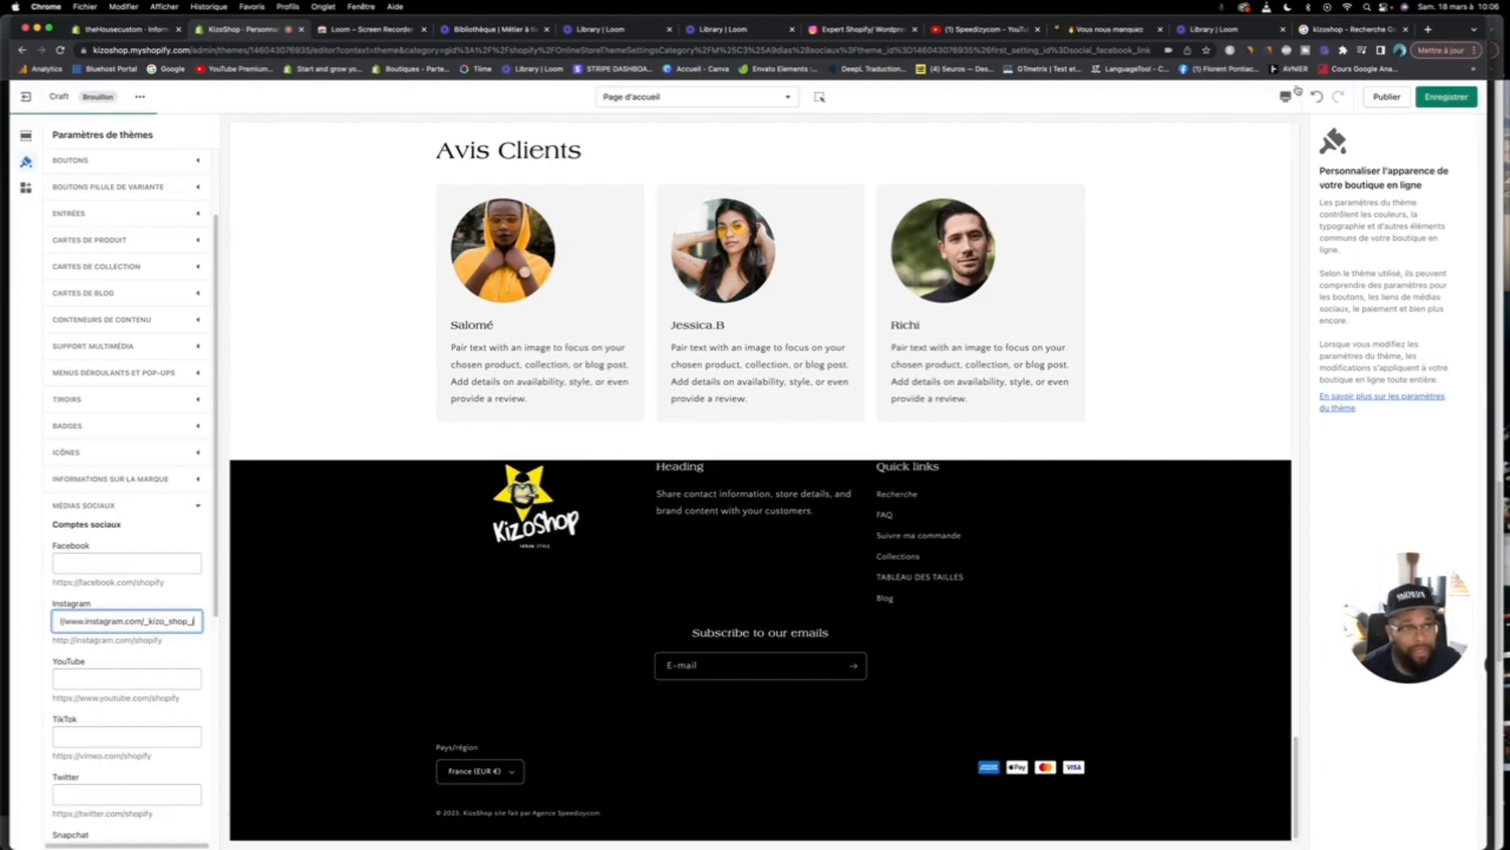
left_click(1340, 31)
scroll(257, 561, "down", 3)
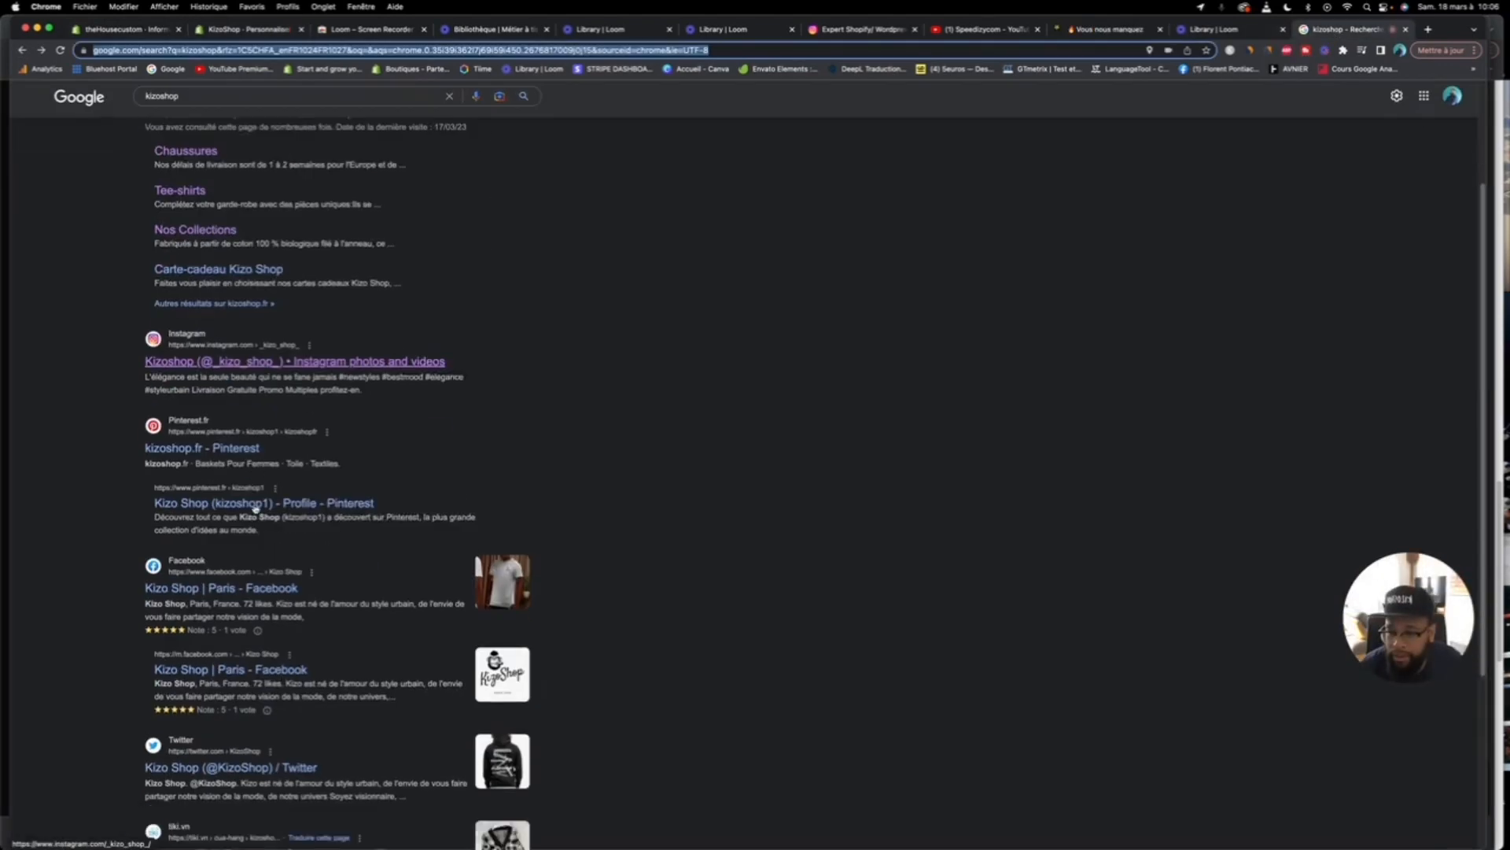
left_click(219, 587)
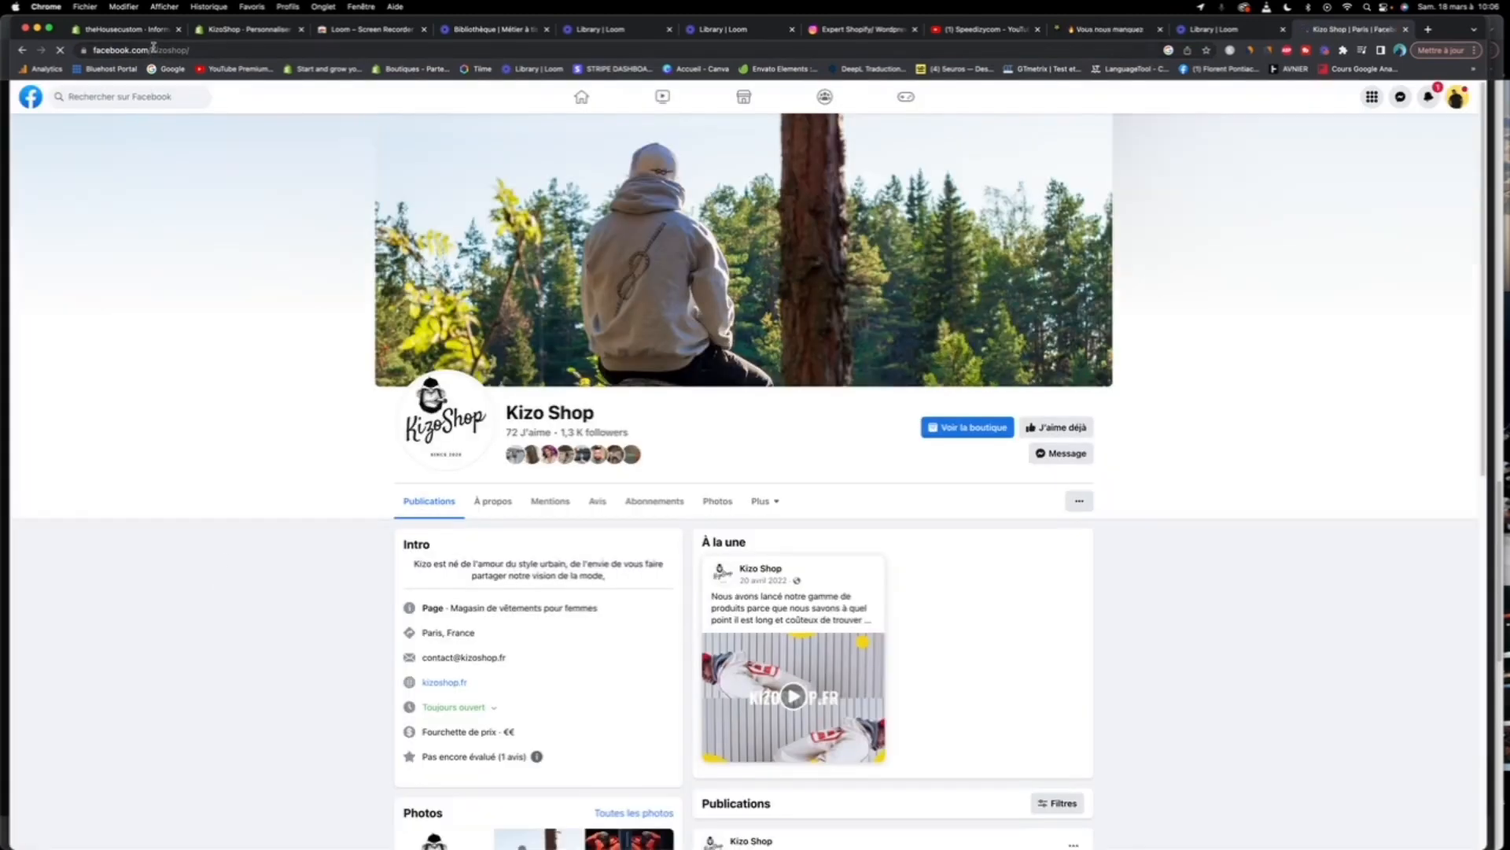
Step: Copy the Kizo Shop Facebook page address and paste it into the Facebook field of the theme's social accounts
left_click(153, 49)
key("super+c")
right_click(153, 48)
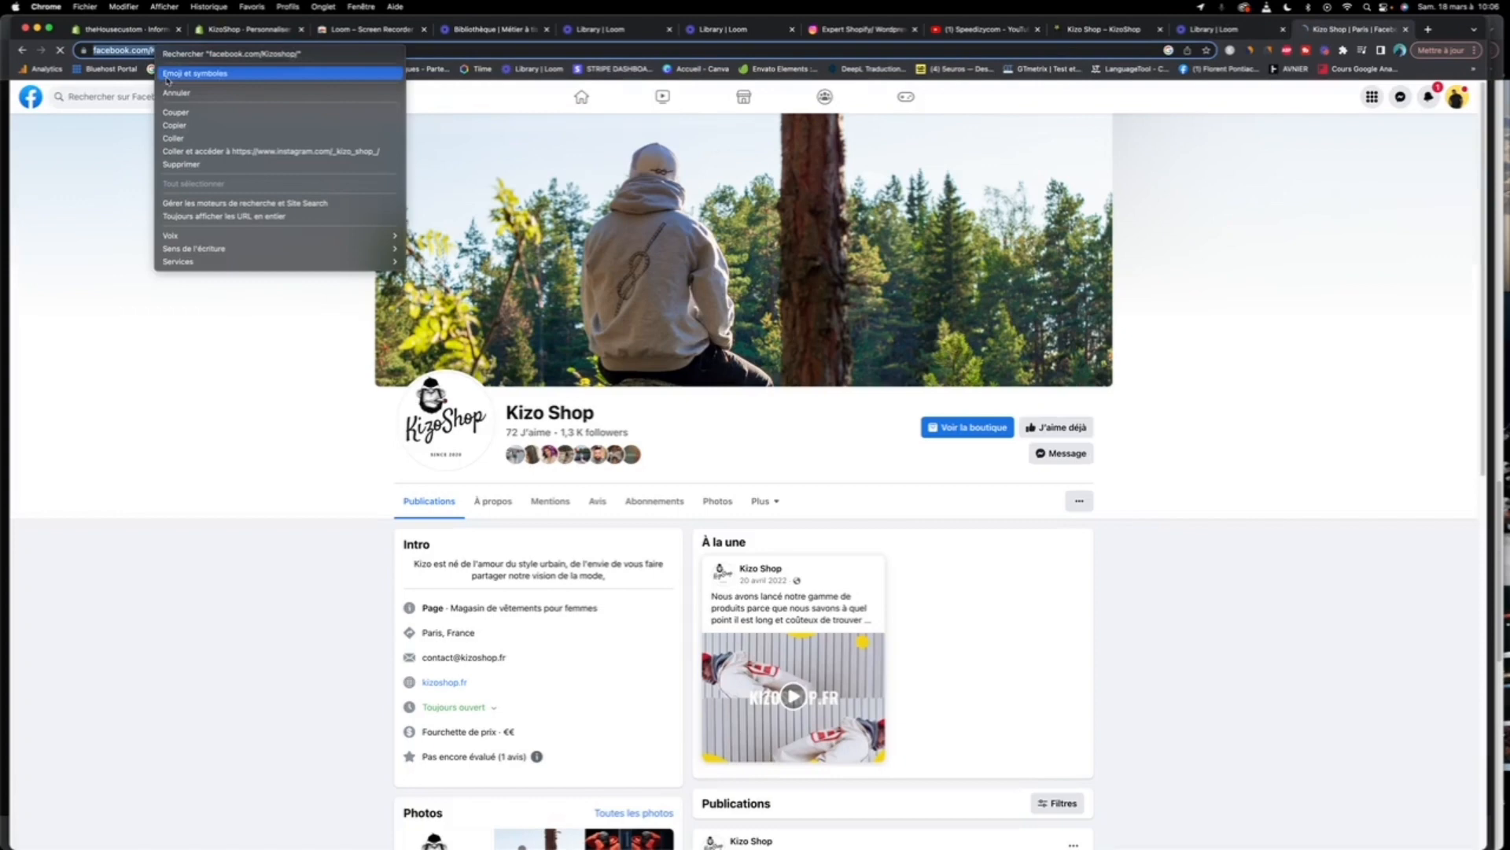
left_click(192, 125)
scroll(291, 310, "down", 3)
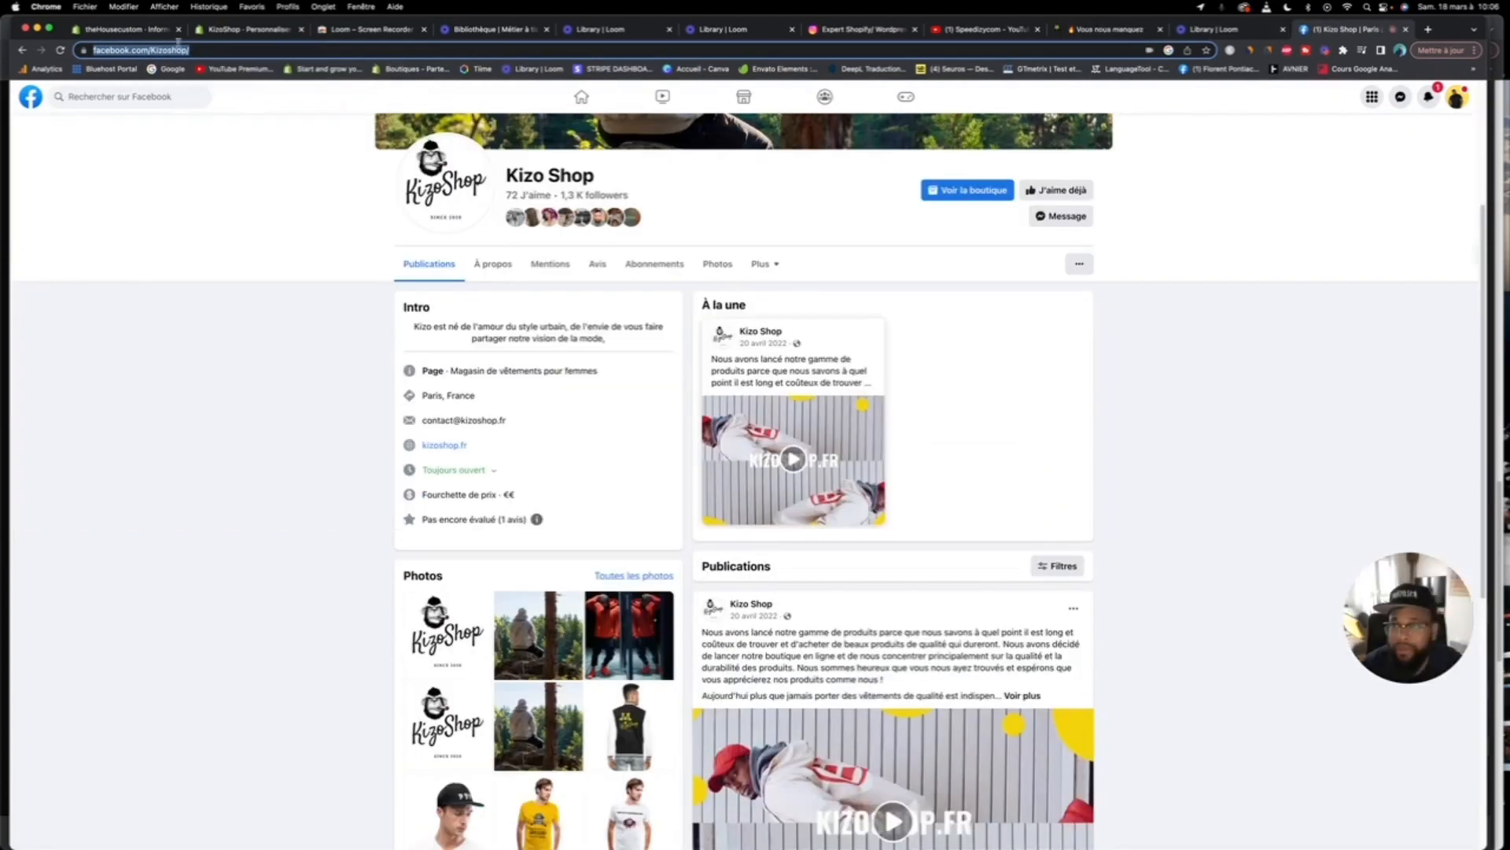
left_click(233, 32)
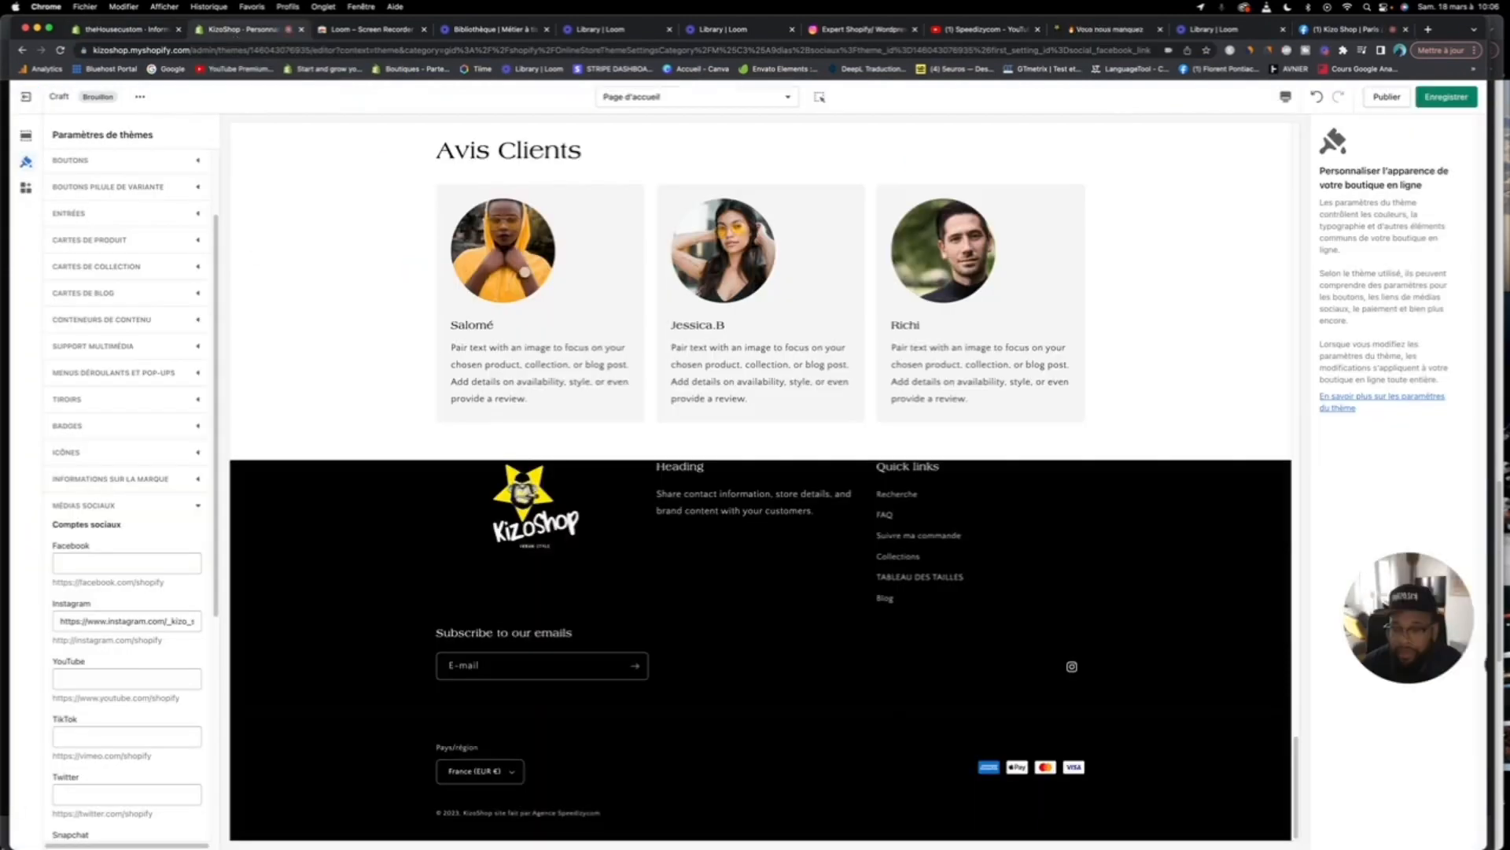
left_click(110, 564)
right_click(110, 563)
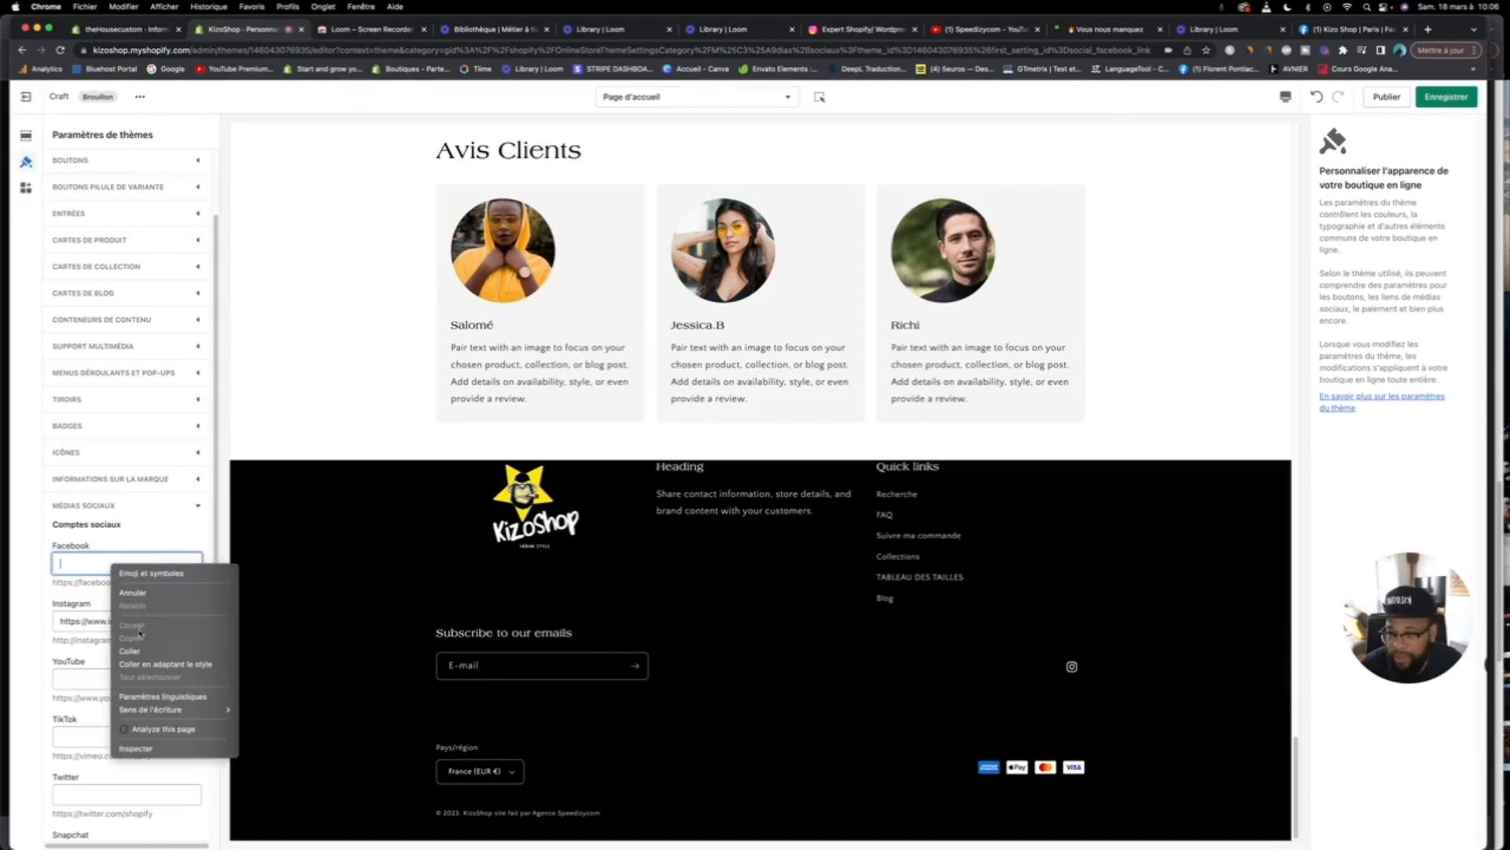
left_click(145, 651)
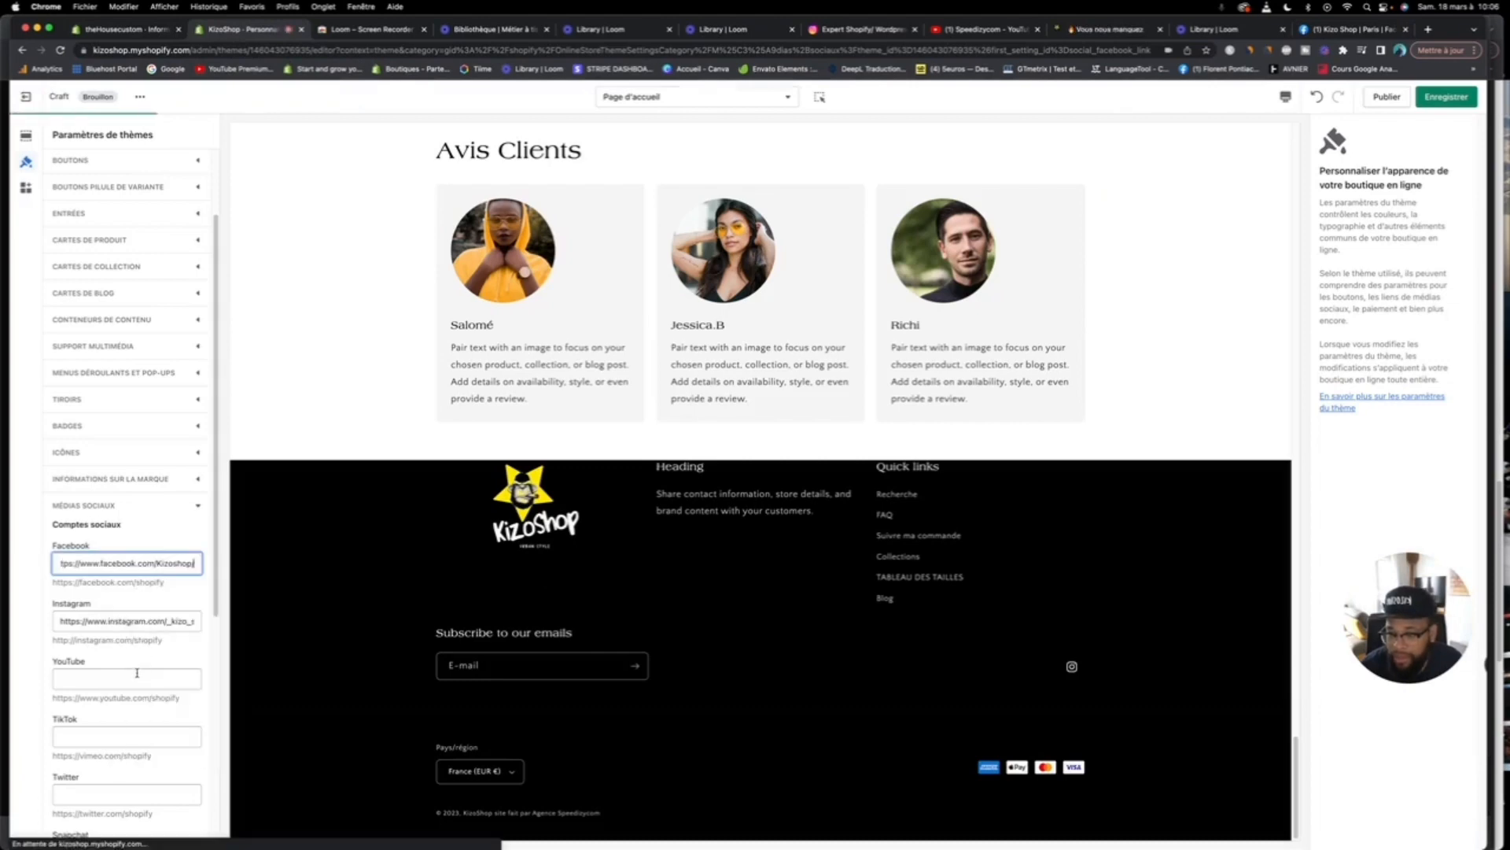
Step: Return to the Google results, open the kizoshop.fr Pinterest result and copy its page address
scroll(141, 677, "down", 4)
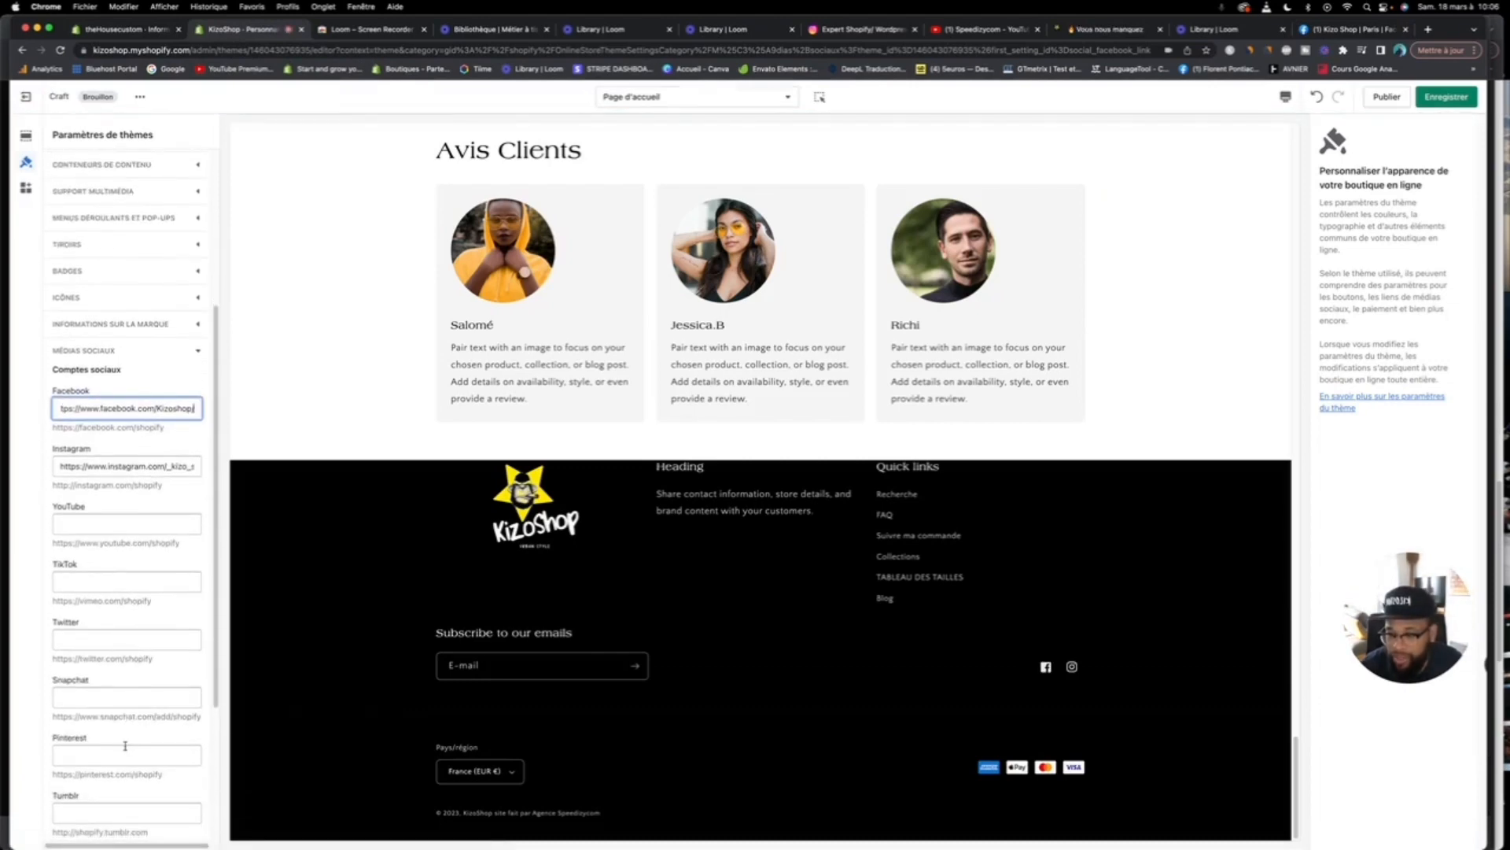
left_click(126, 754)
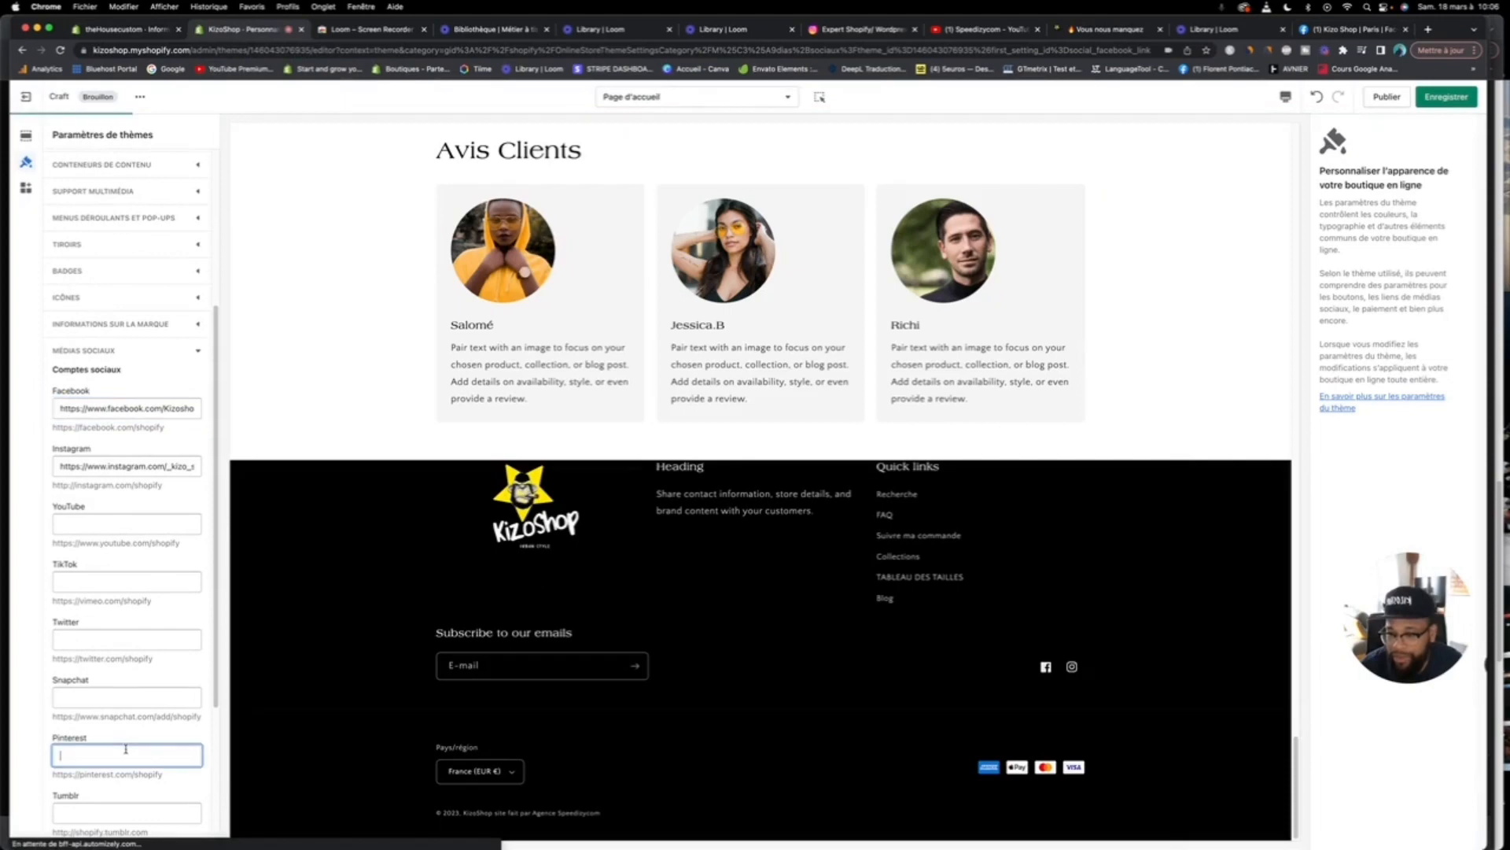
left_click(1331, 30)
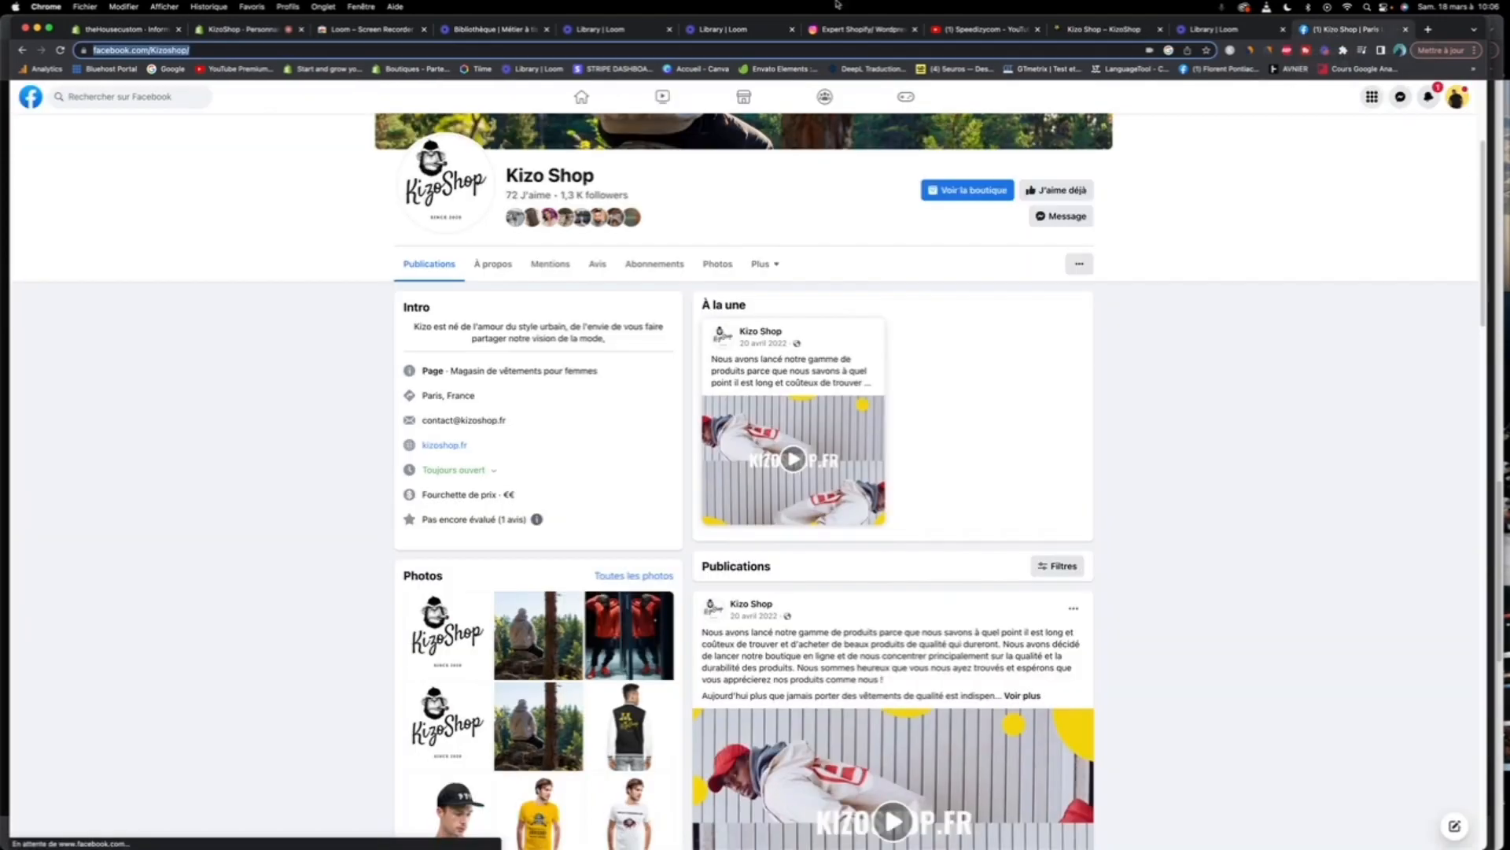
left_click(21, 50)
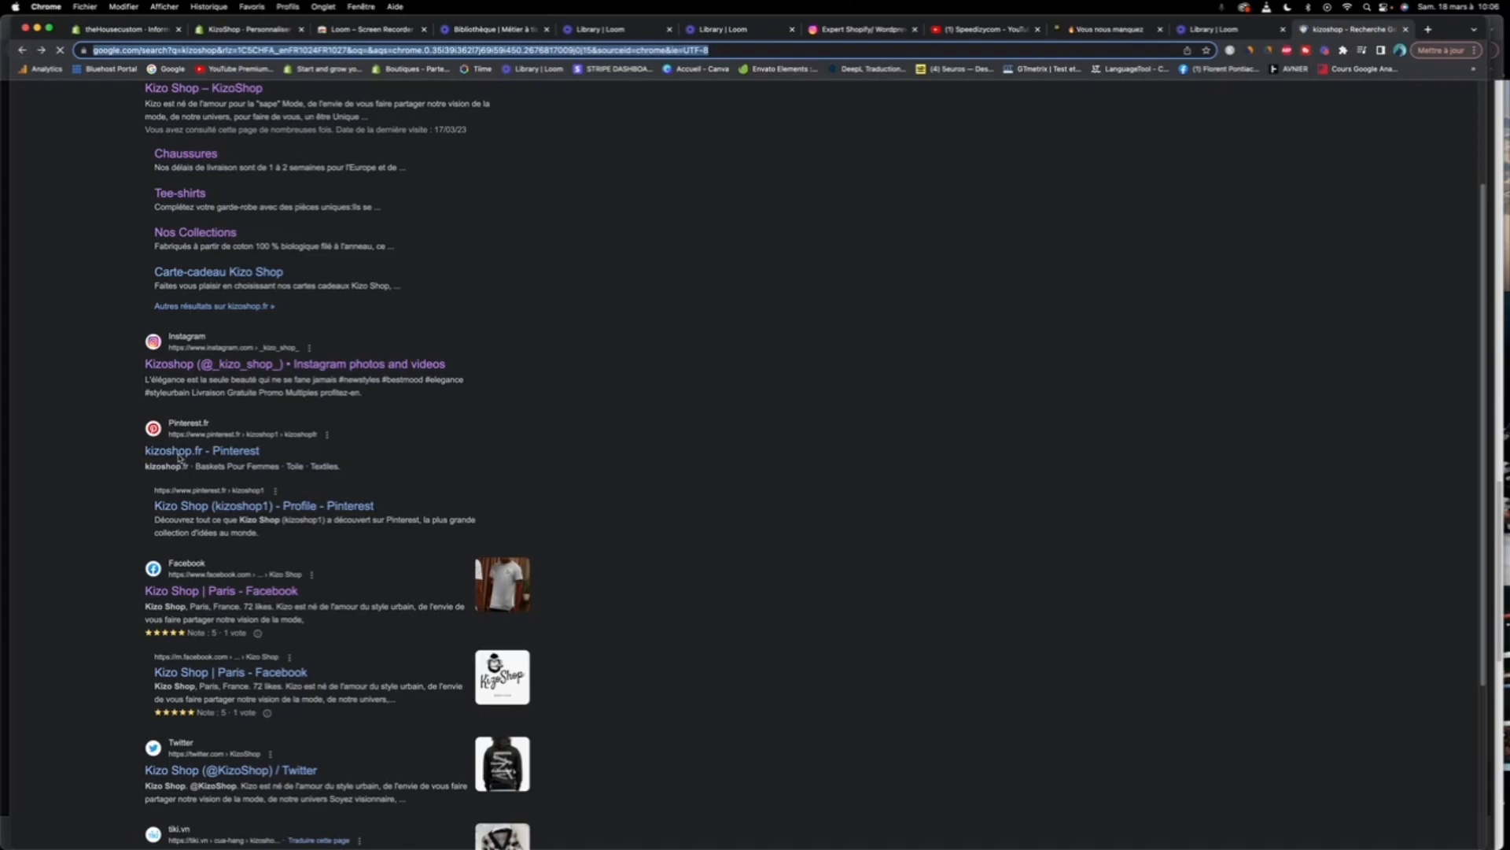
left_click(182, 454)
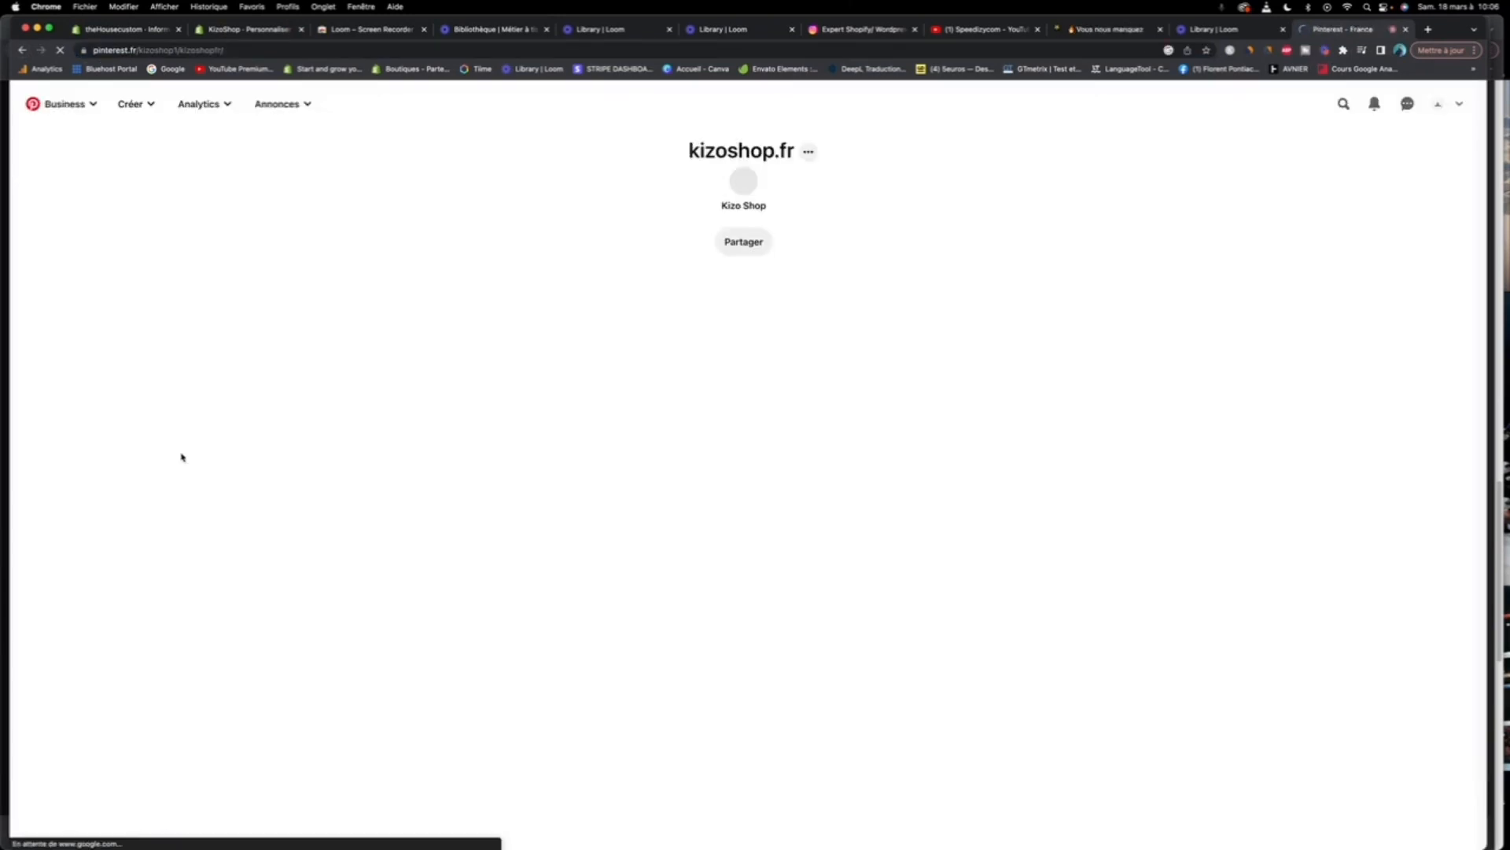
left_click(160, 49)
key("super+c")
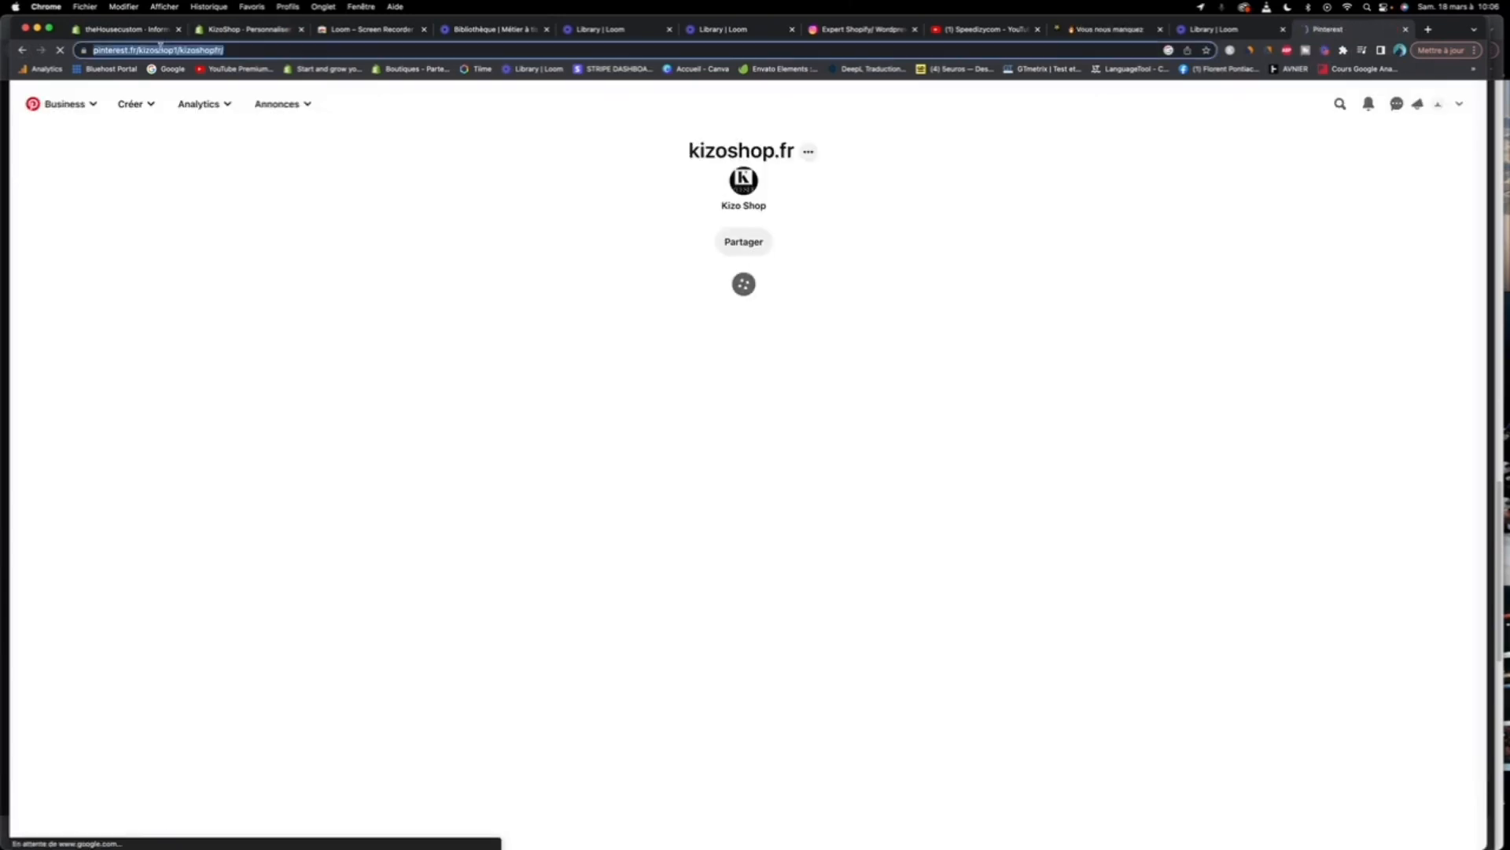
right_click(161, 47)
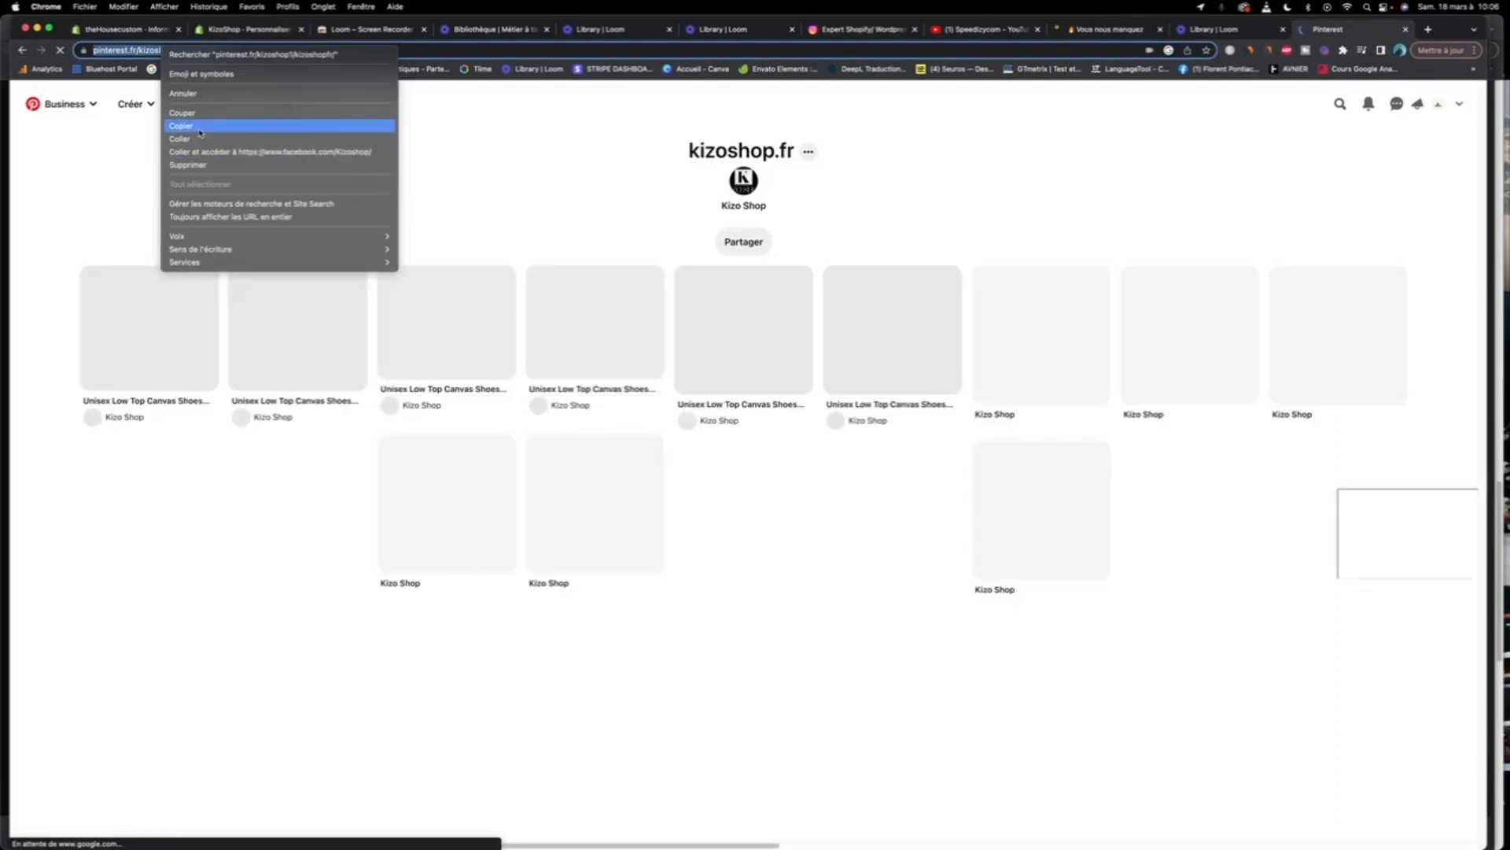
left_click(200, 128)
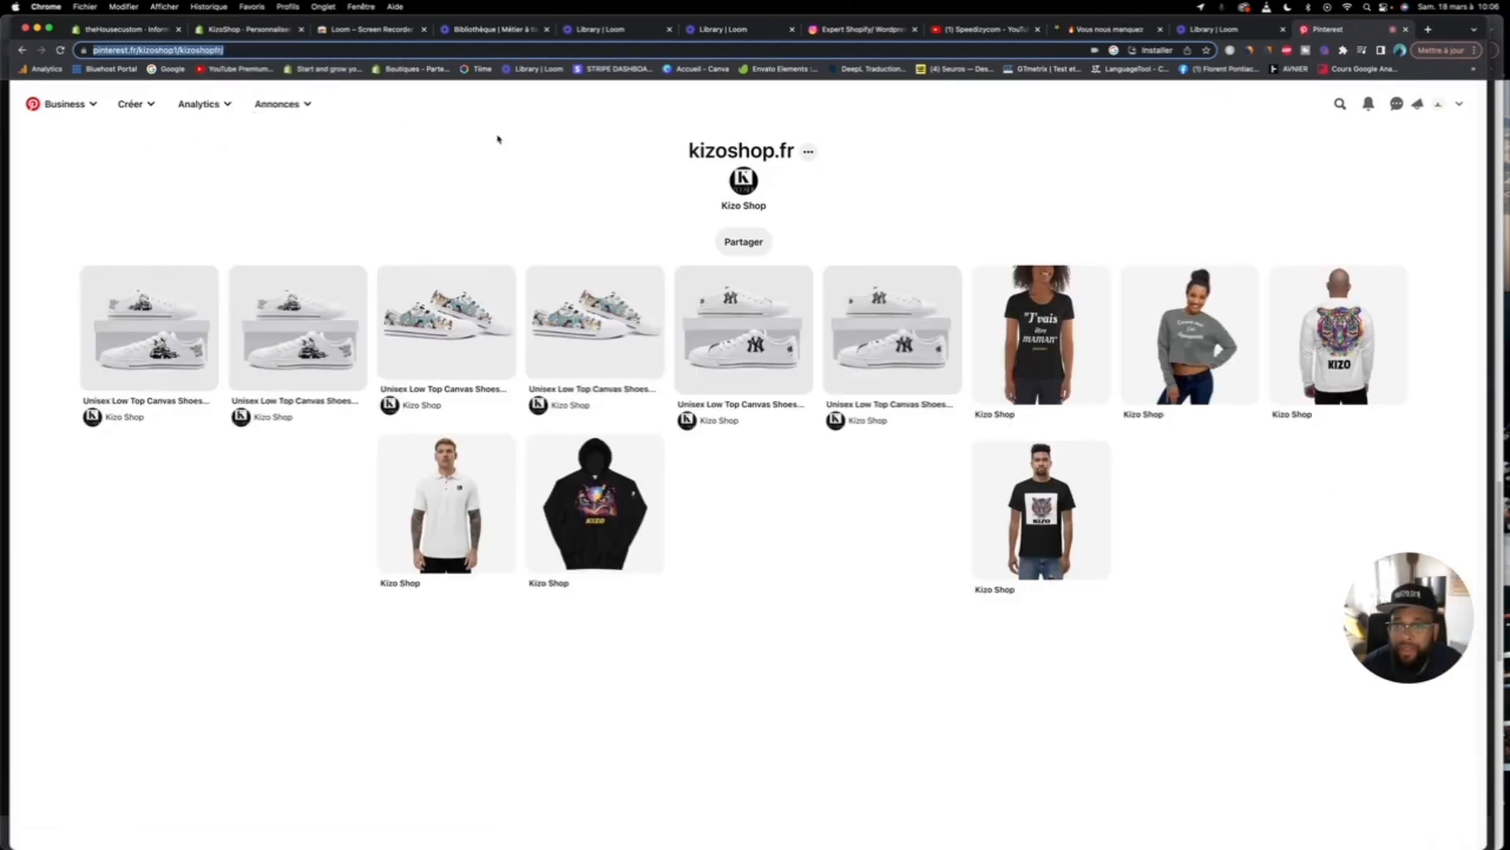
Step: Paste the copied address into the Pinterest field in the theme editor and save the theme
left_click(236, 29)
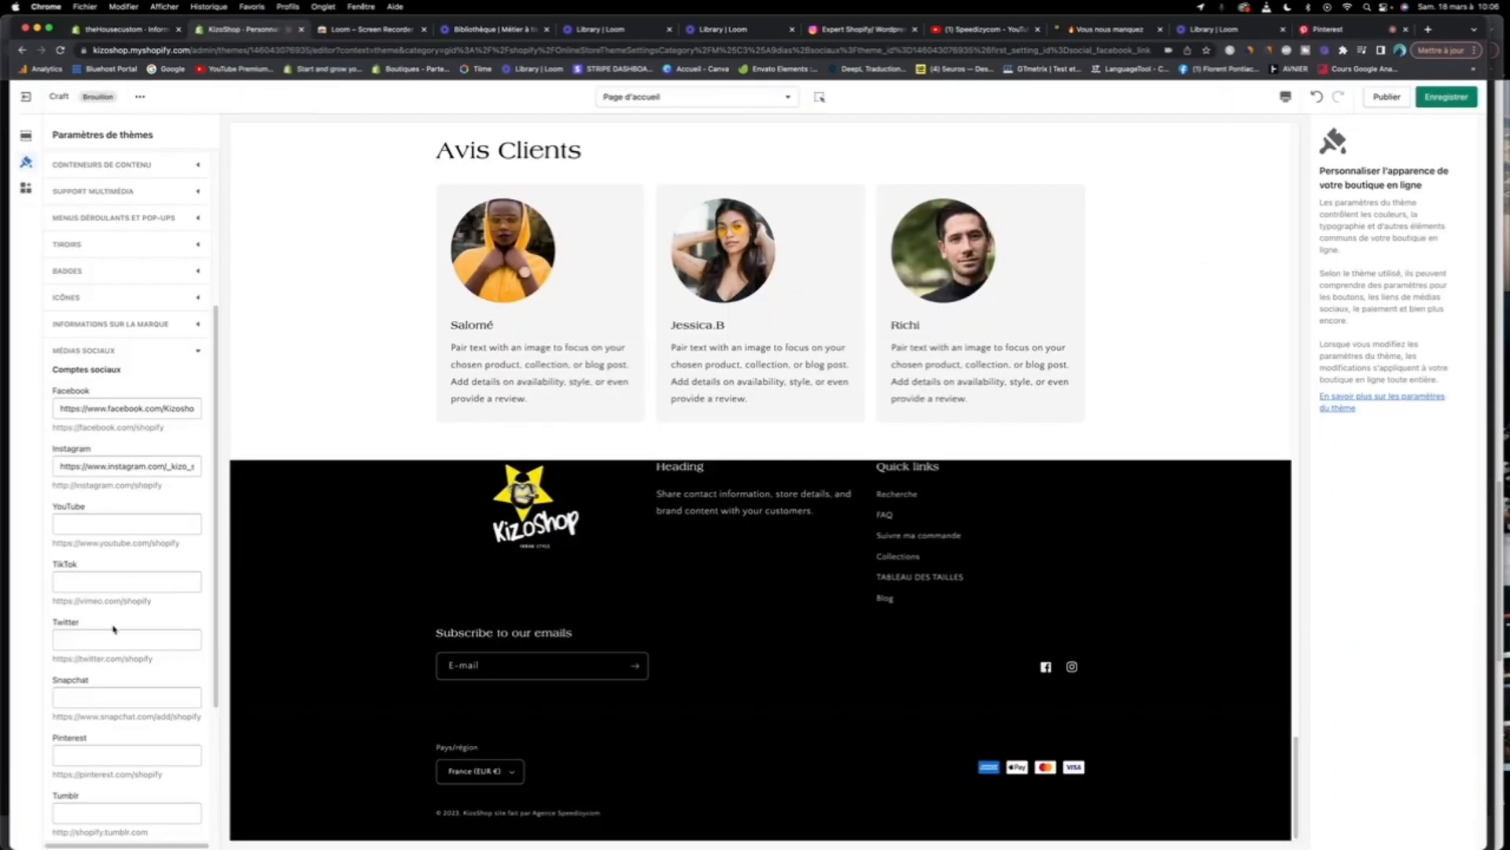
left_click(115, 754)
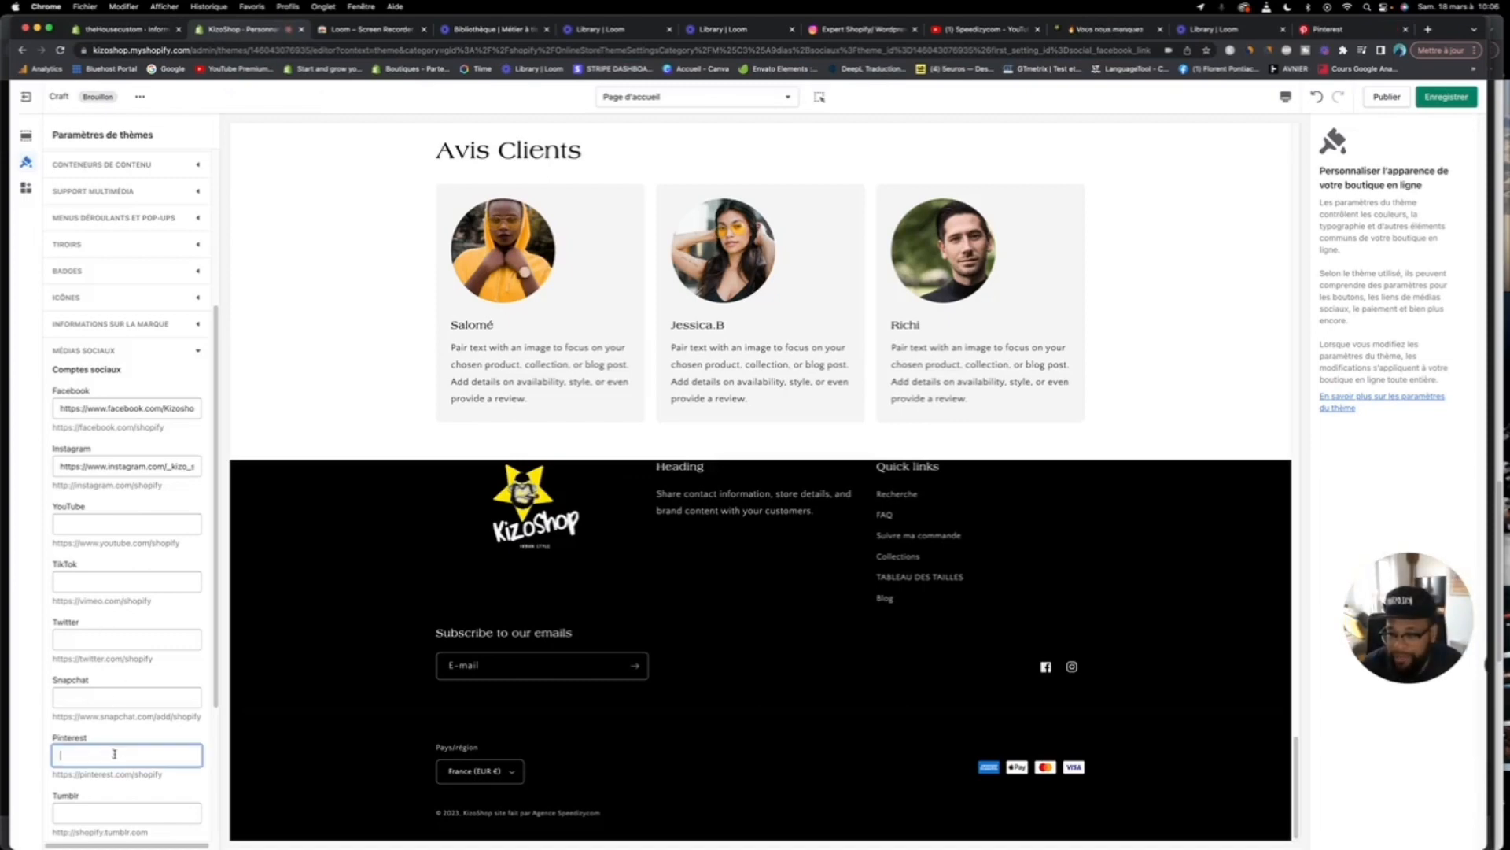
right_click(115, 753)
left_click(149, 738)
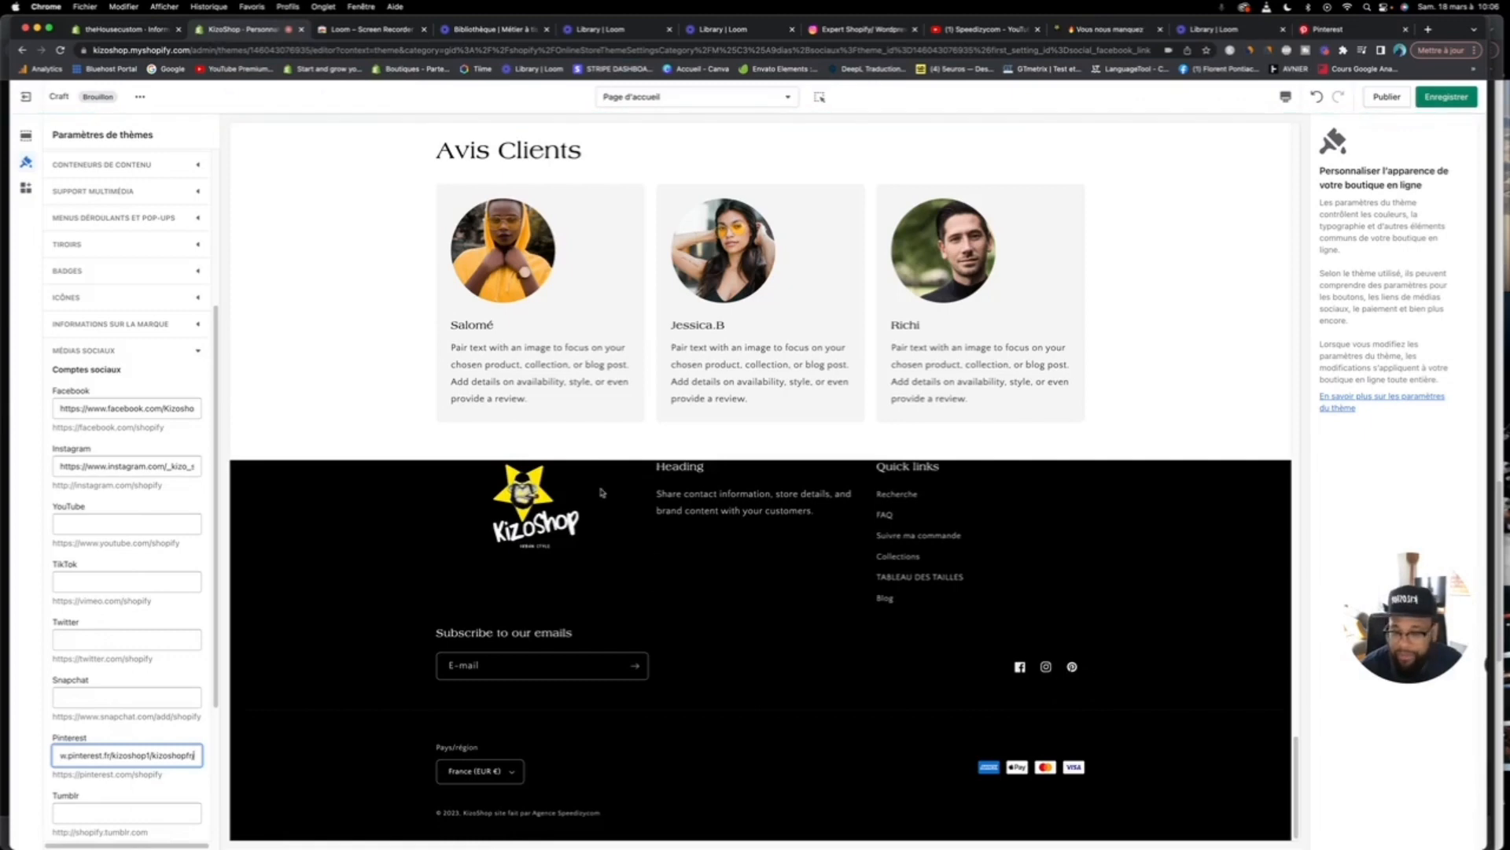
key("super+s")
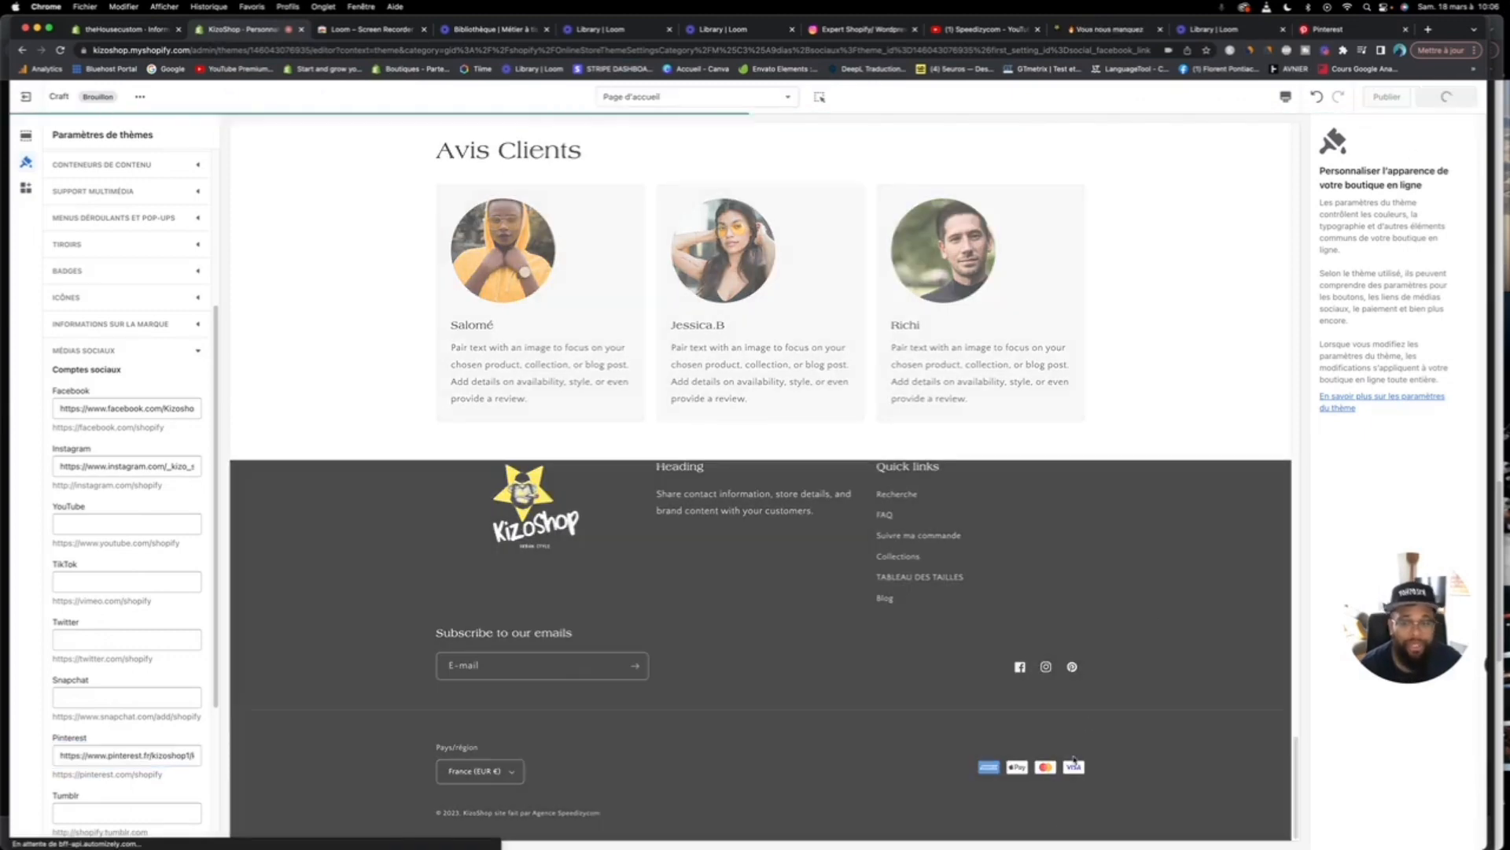
Step: Look at the Informations sur la marque settings, return to the homepage section list and review the page preview
scroll(748, 598, "up", 3)
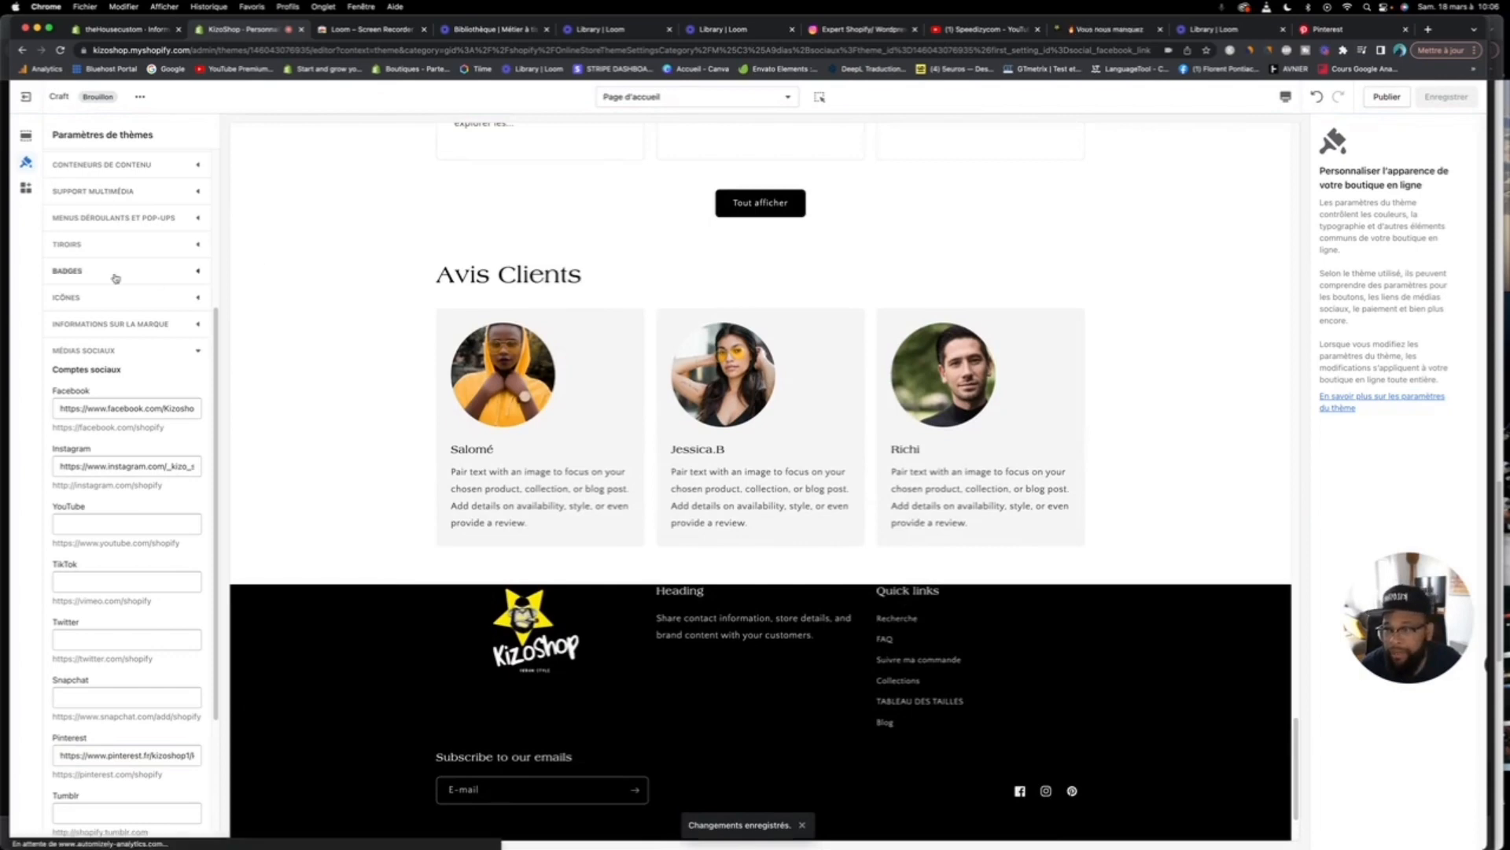
left_click(171, 334)
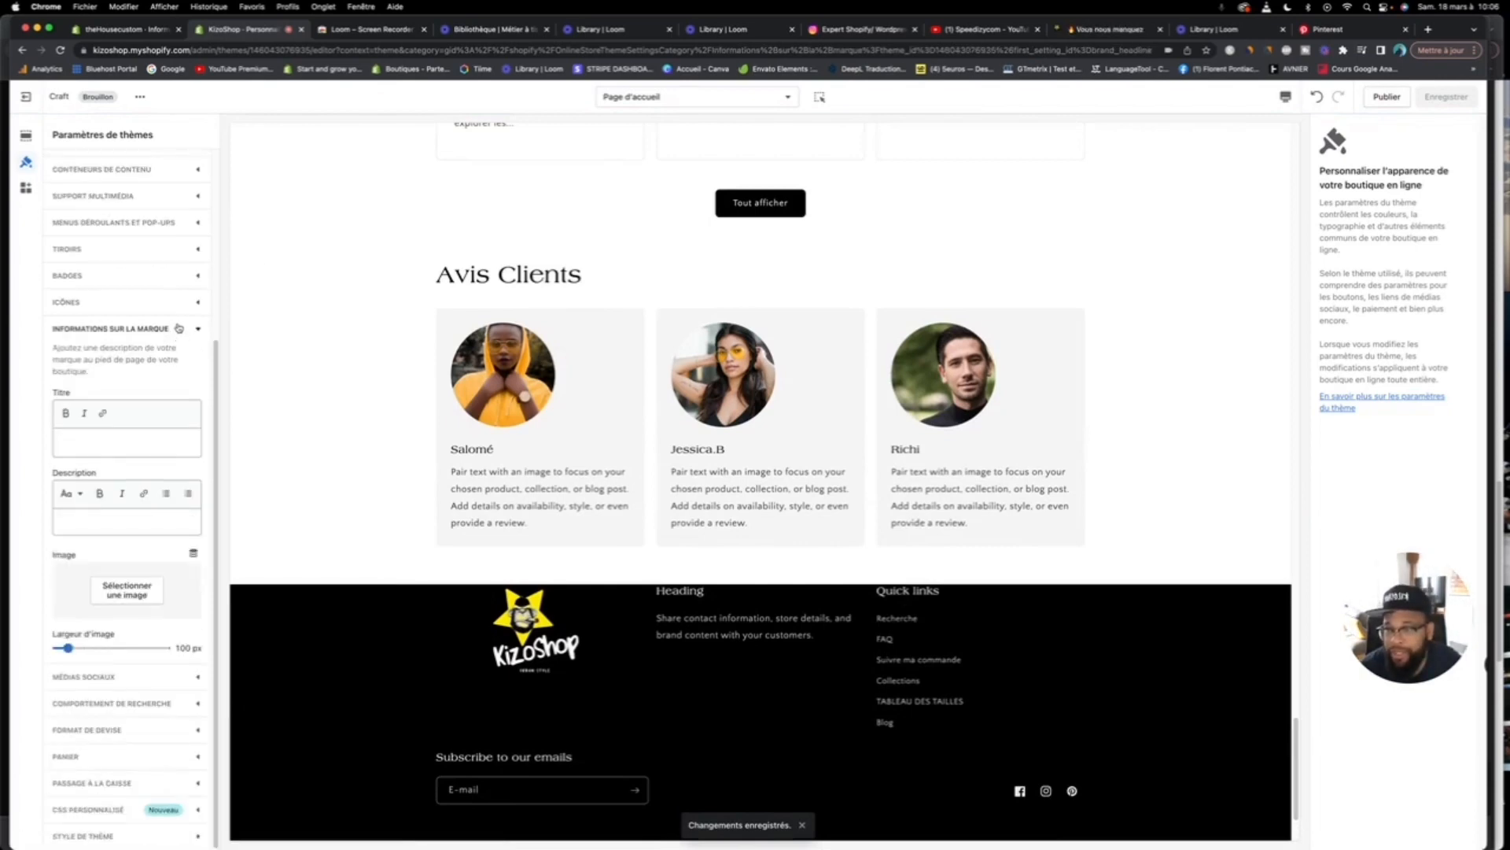
left_click(34, 142)
scroll(1062, 440, "up", 10)
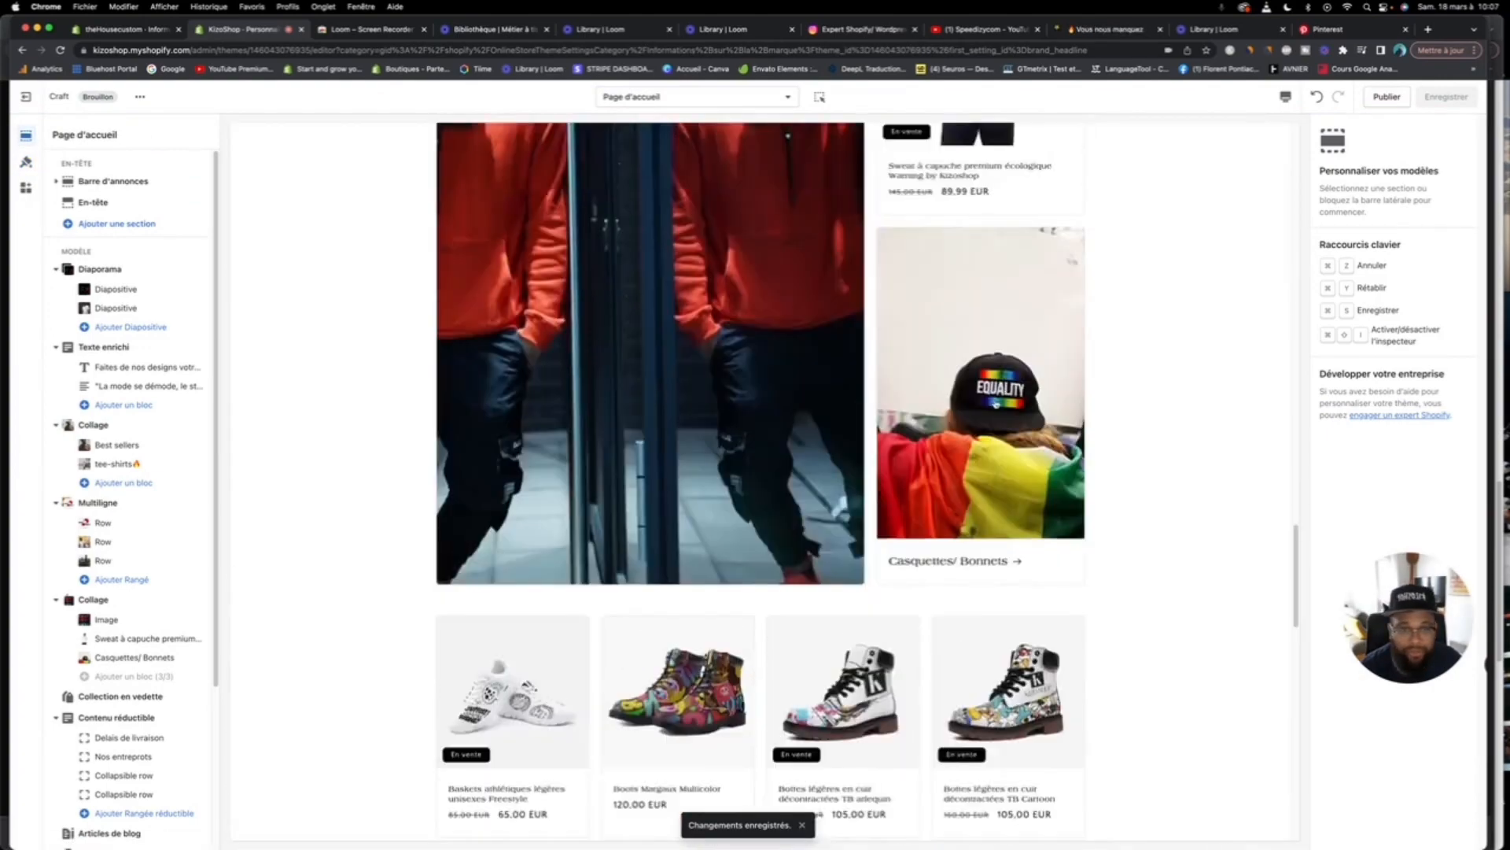
scroll(995, 404, "up", 15)
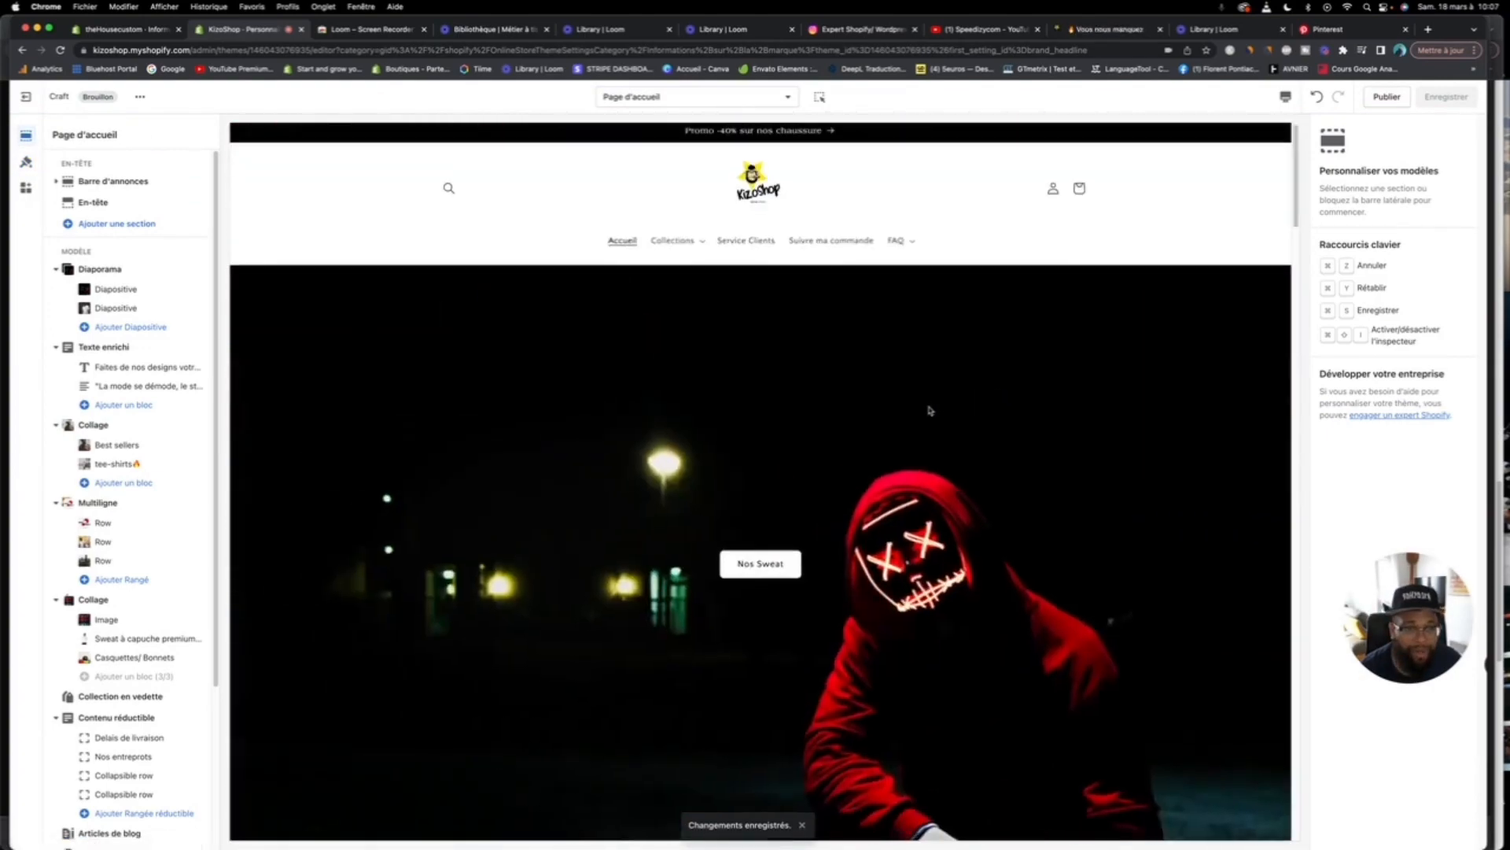
scroll(929, 410, "down", 20)
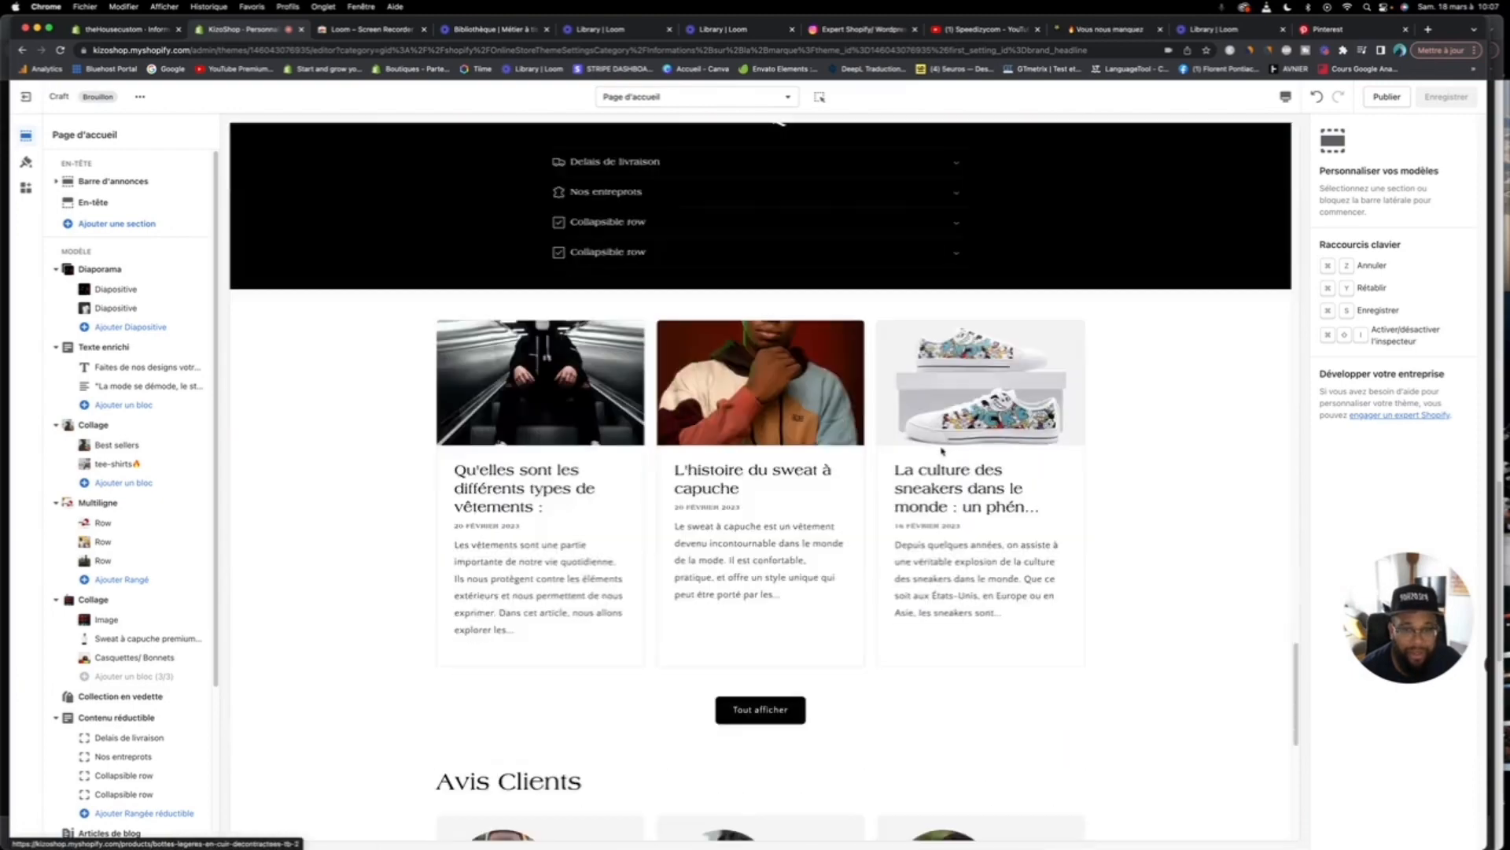
scroll(941, 450, "up", 7)
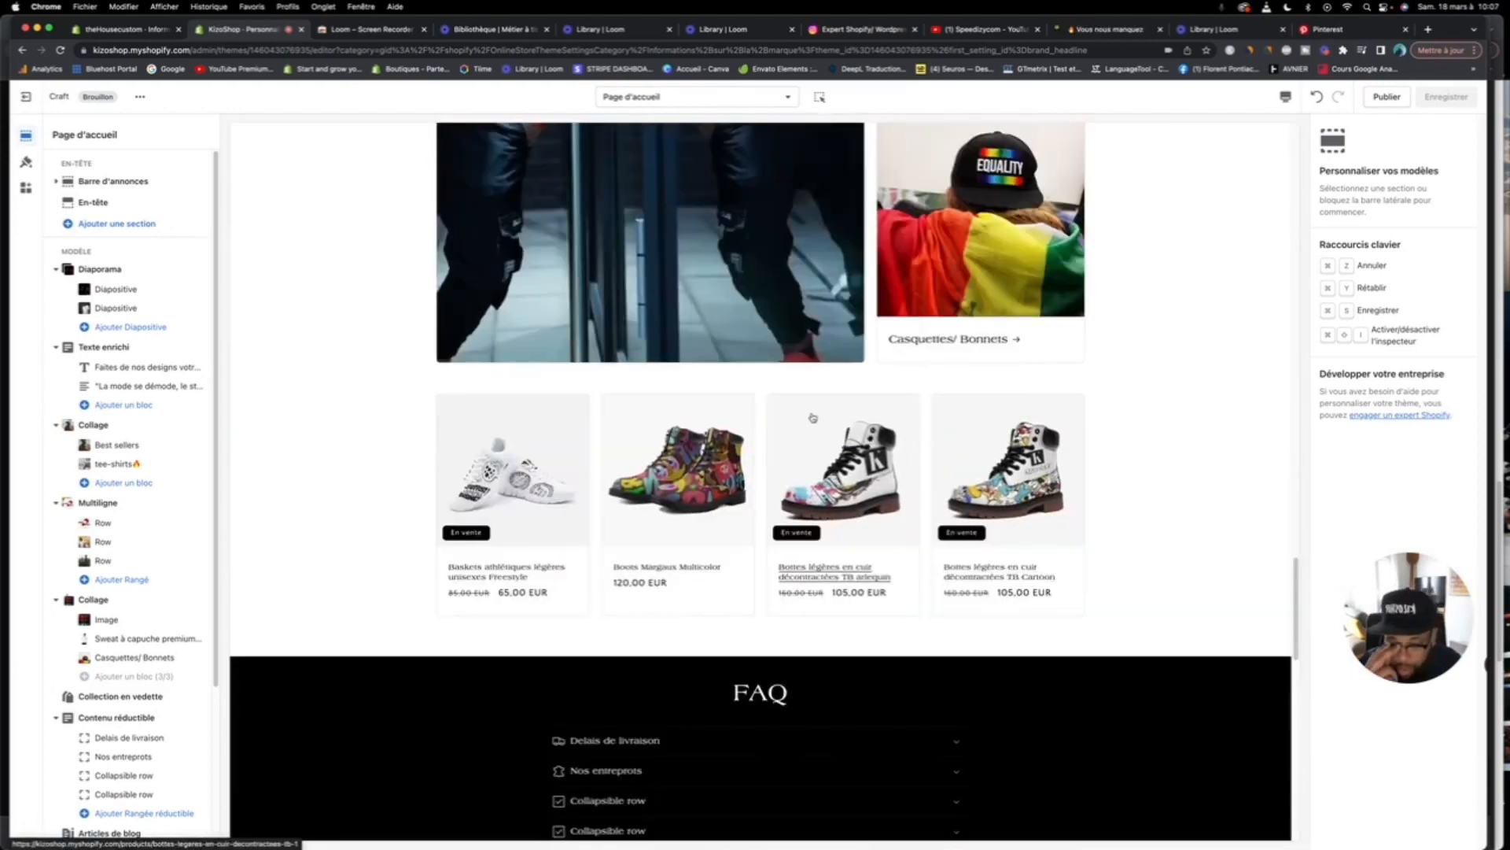
scroll(623, 394, "up", 5)
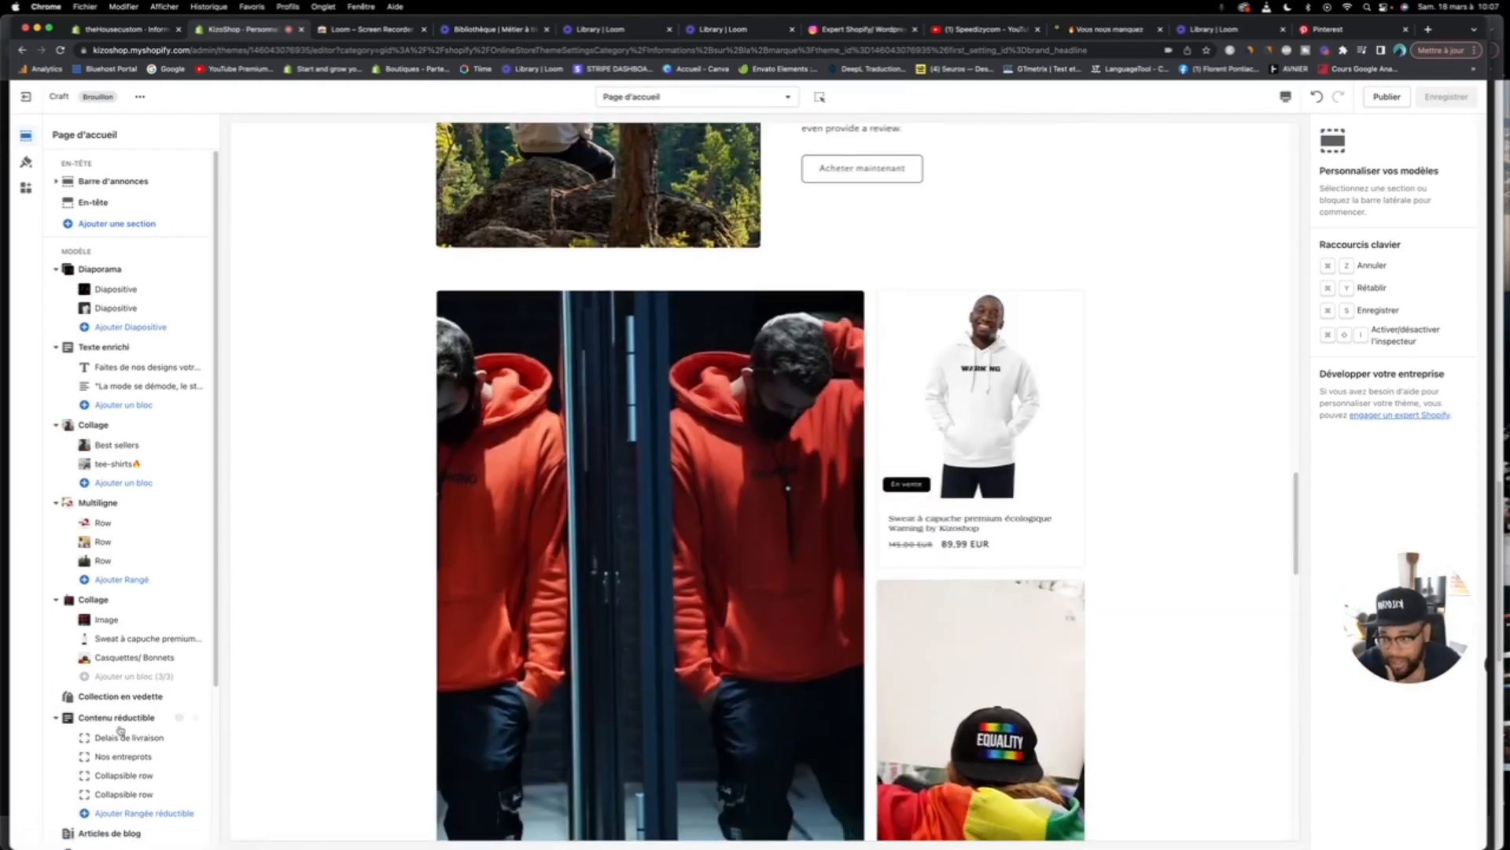
Step: Add a Collection en vedette section to the homepage template below the customer reviews Multicolonne section
scroll(121, 730, "down", 5)
left_click(139, 749)
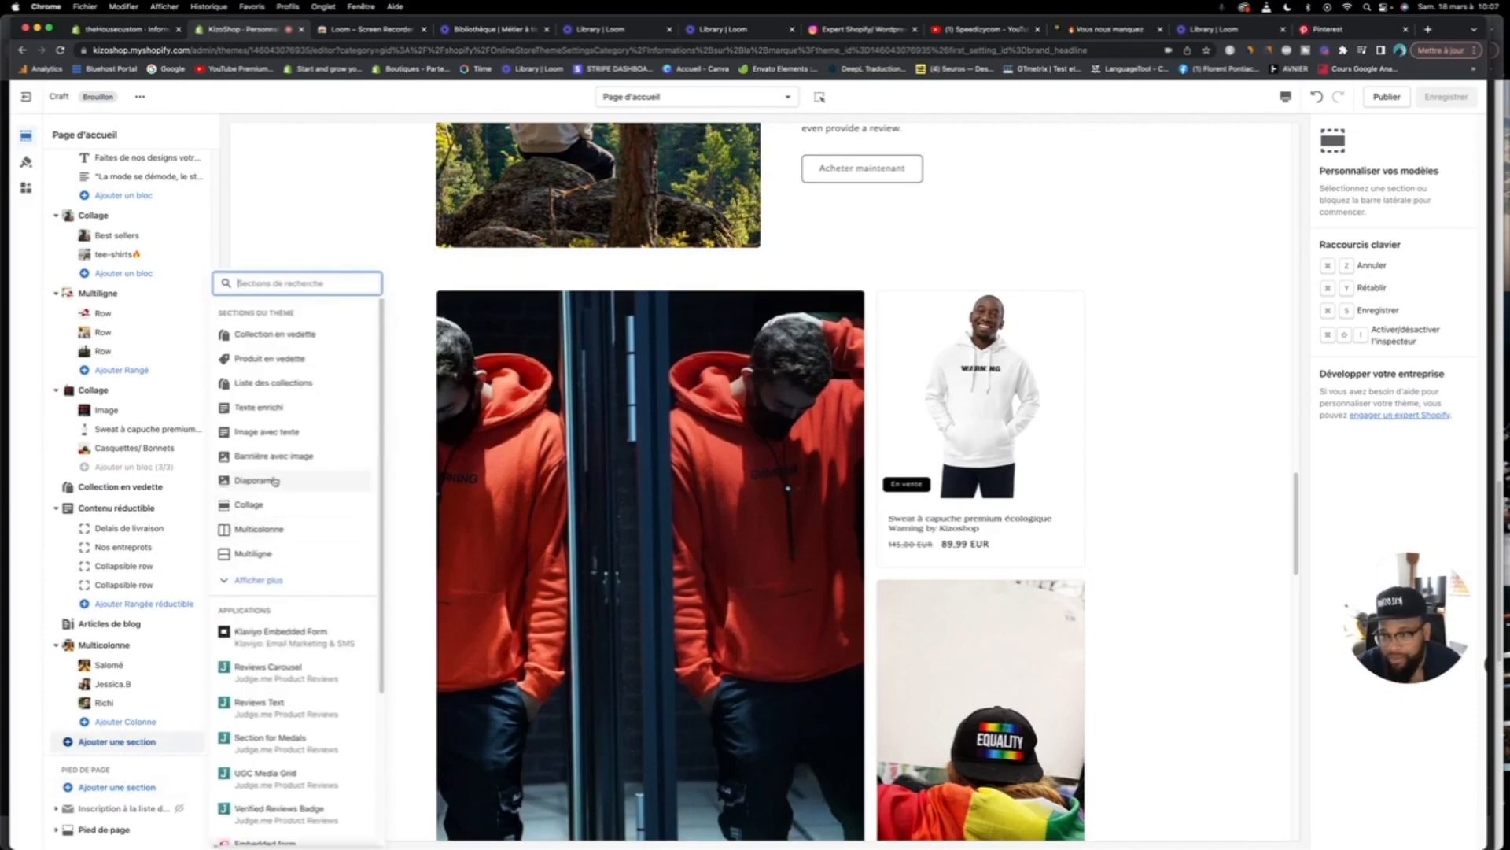
left_click(261, 579)
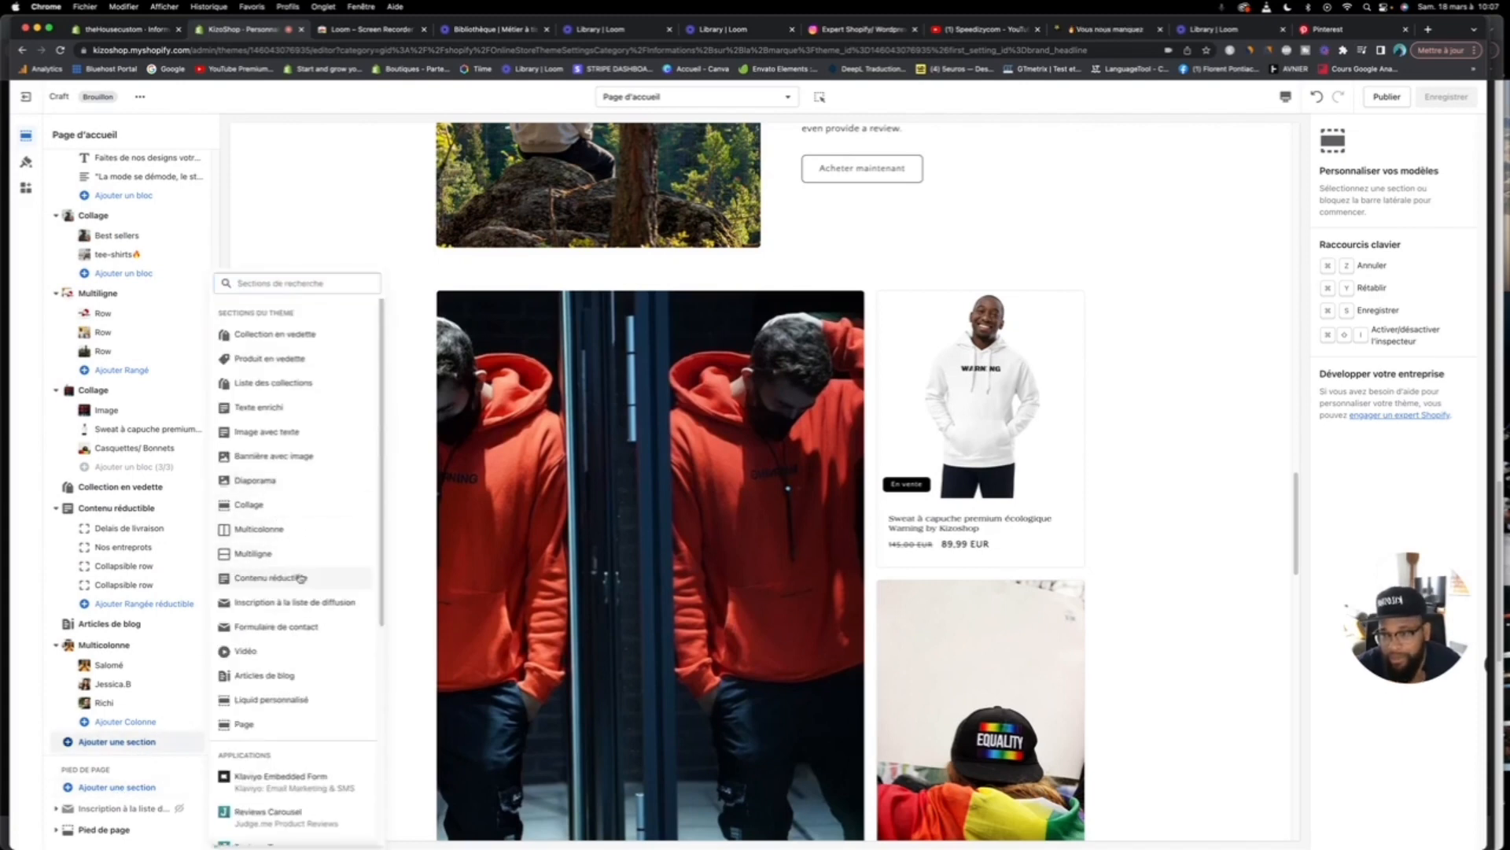
left_click(307, 337)
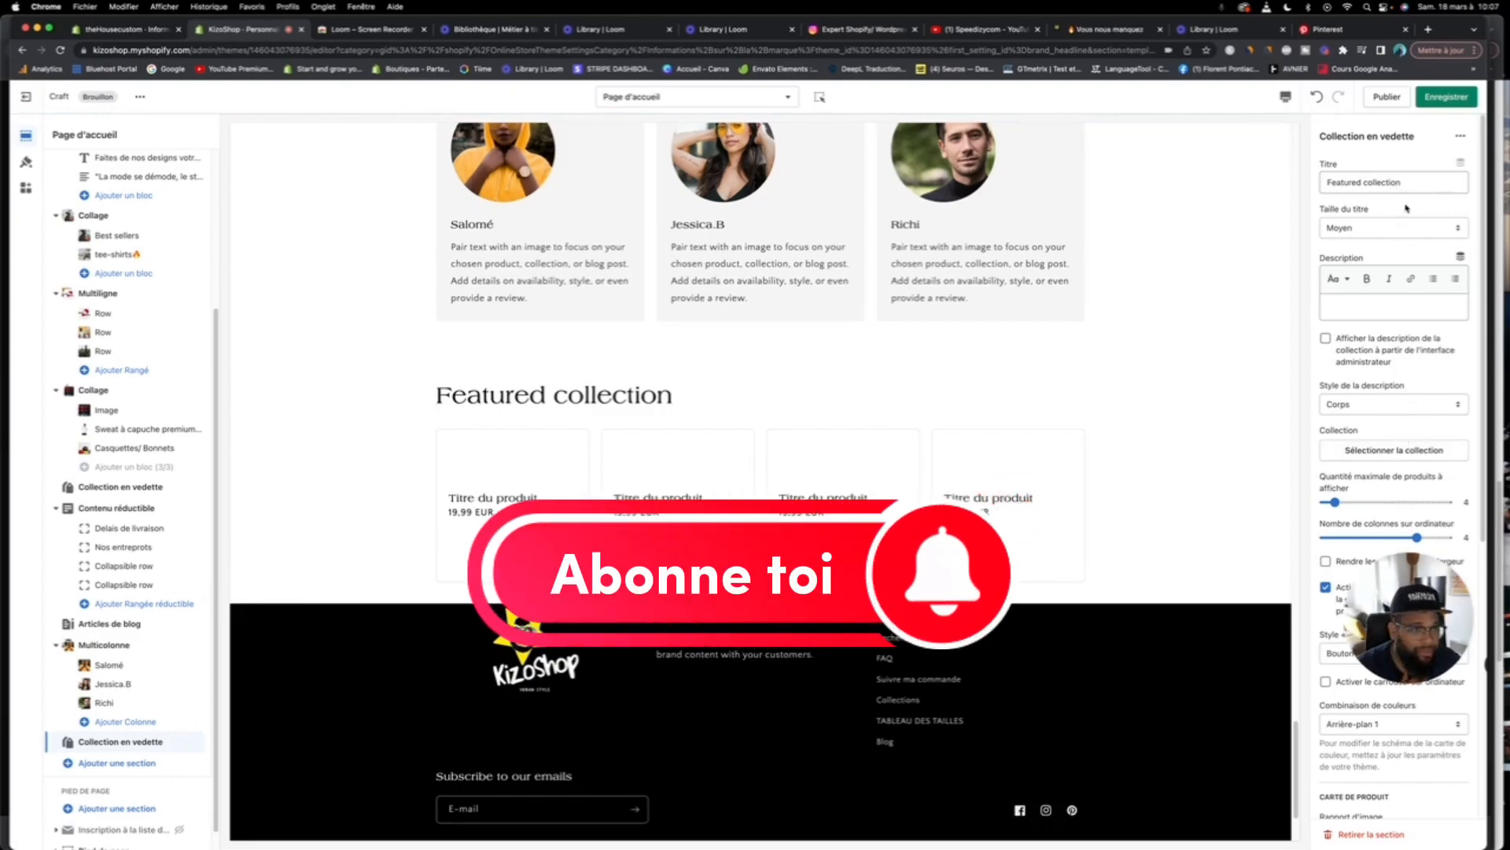
Step: Clear the new featured collection section's title and assign the "Collection de sweat en coton" collection to it
left_click_drag(1404, 182, 1256, 182)
key("BackSpace")
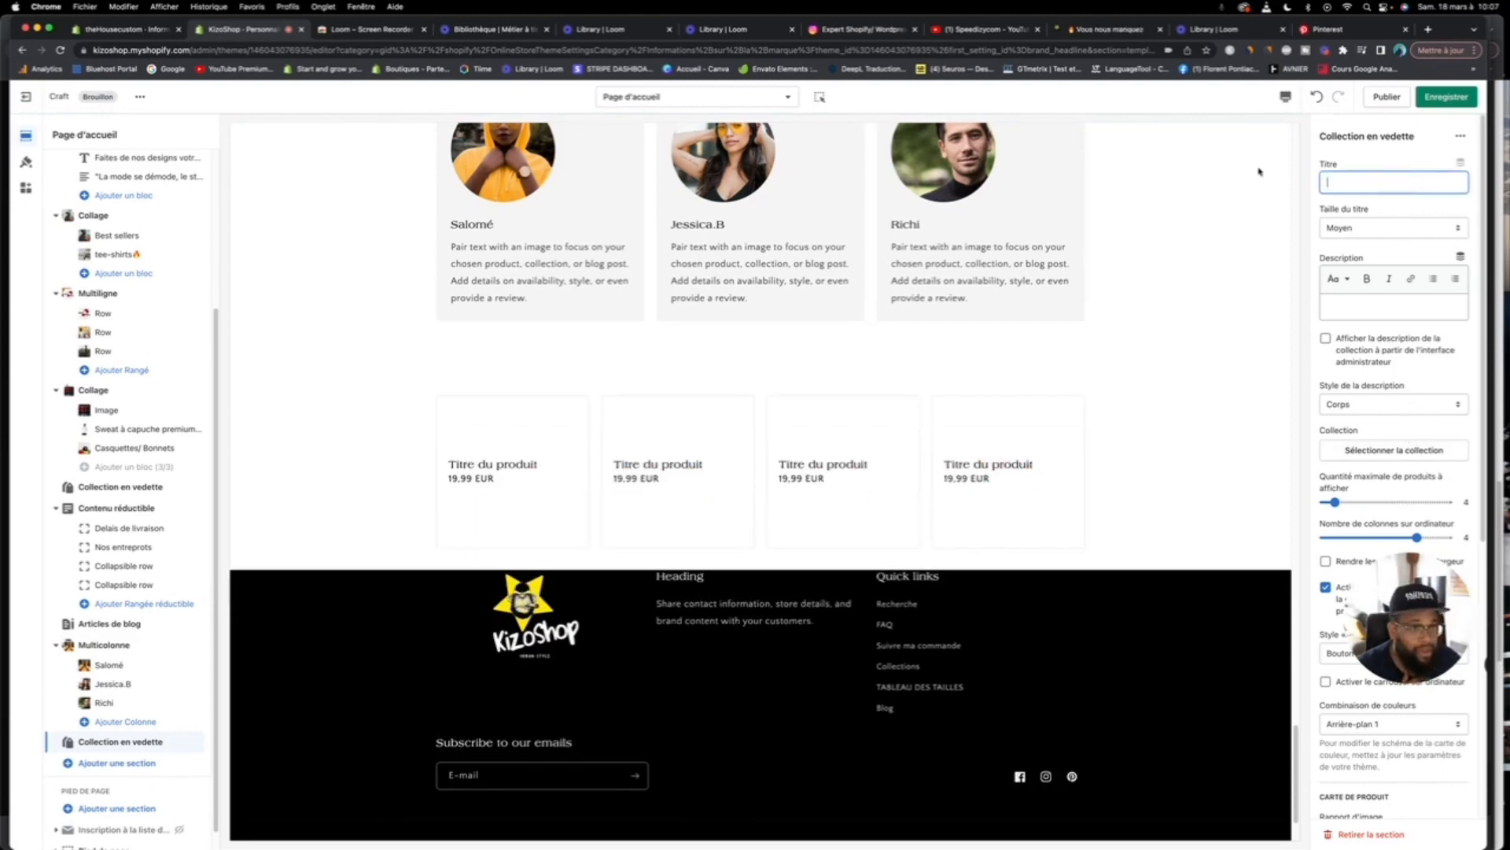
left_click(1389, 451)
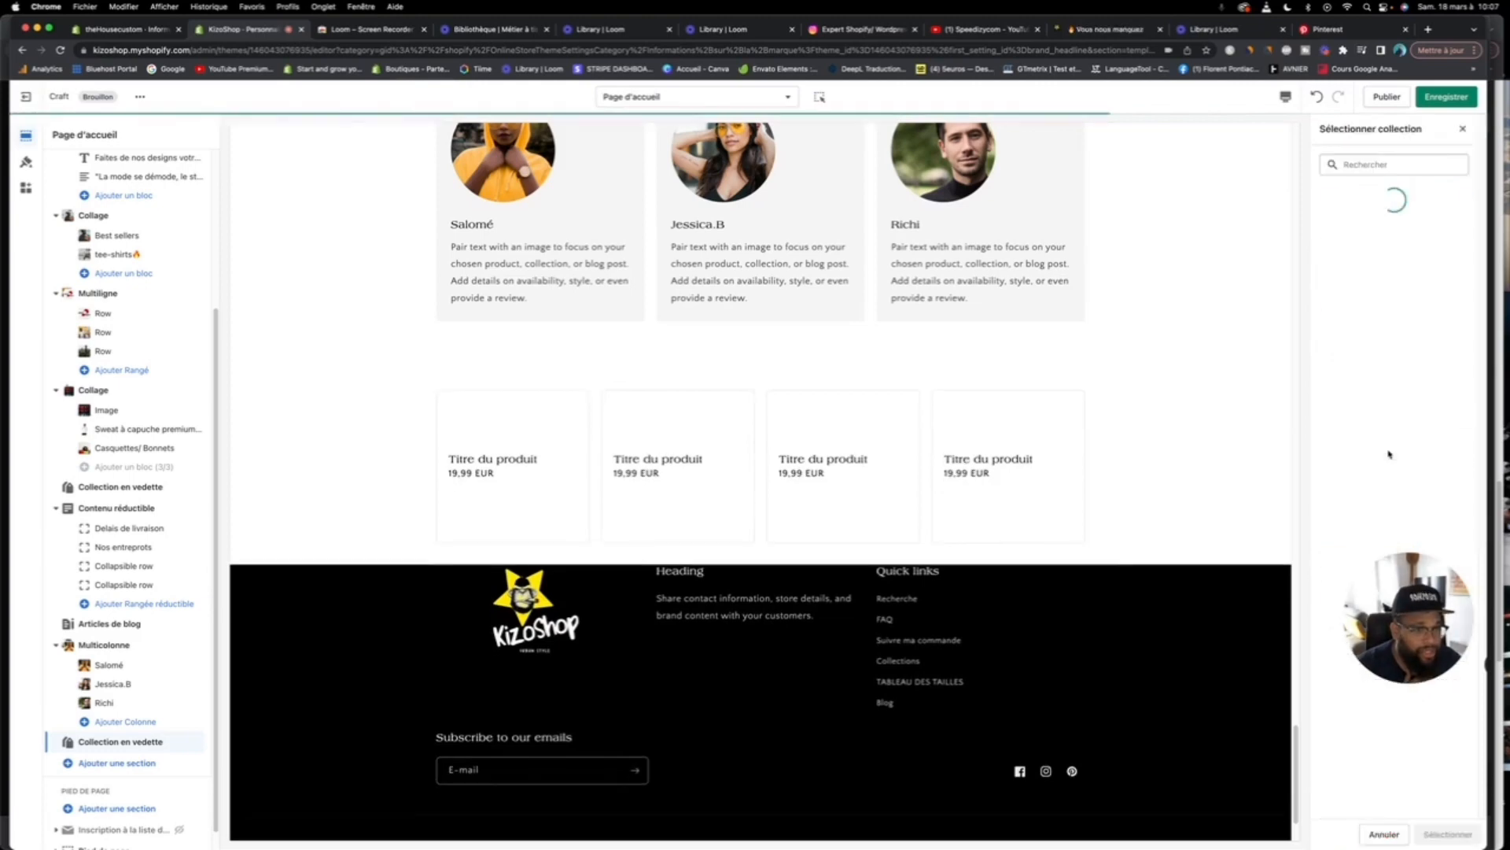
left_click(1386, 448)
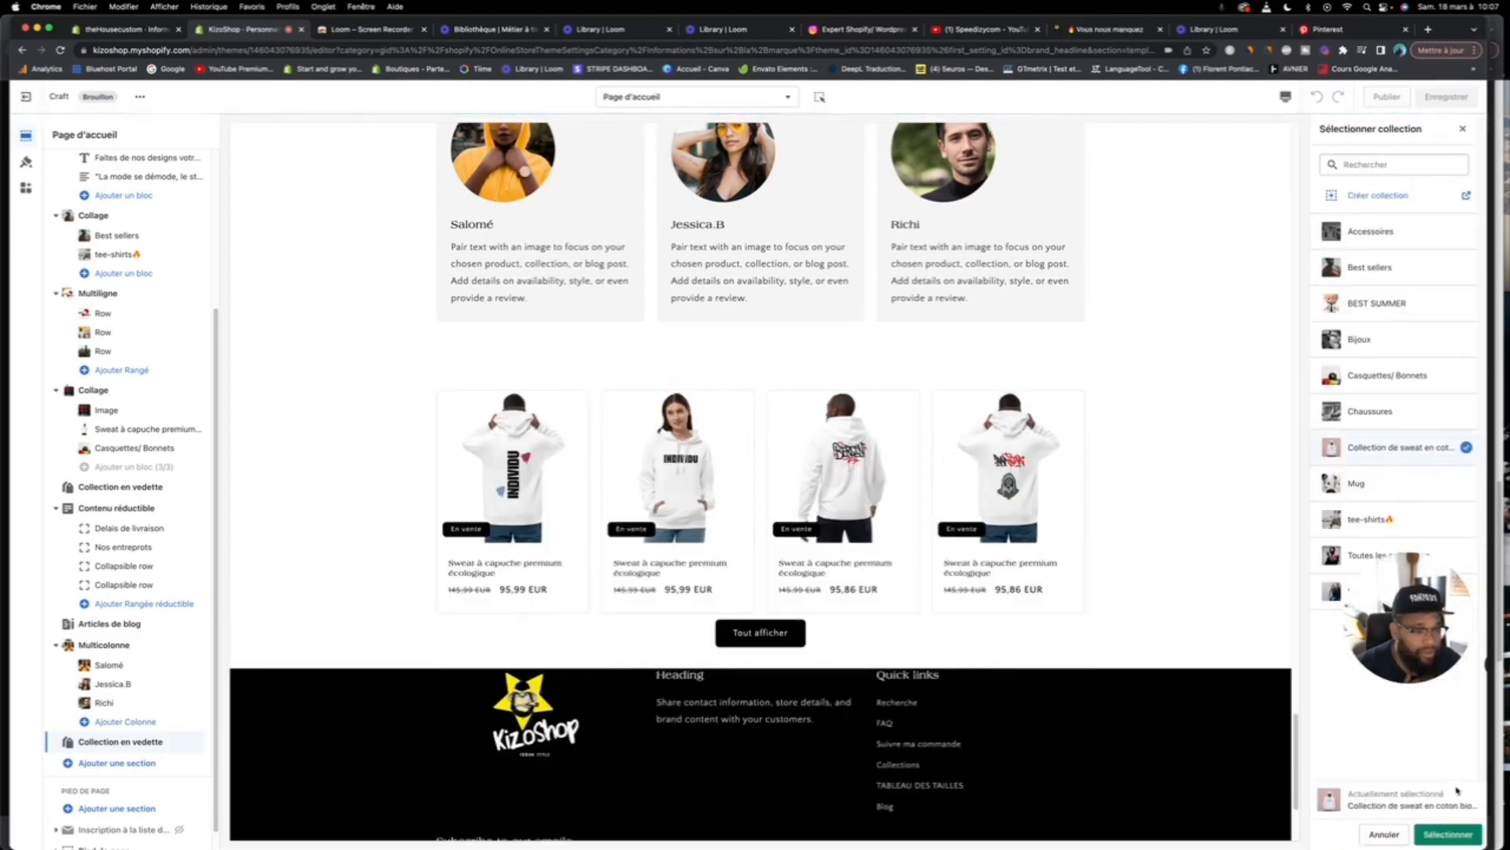
left_click(1448, 835)
scroll(1376, 455, "down", 7)
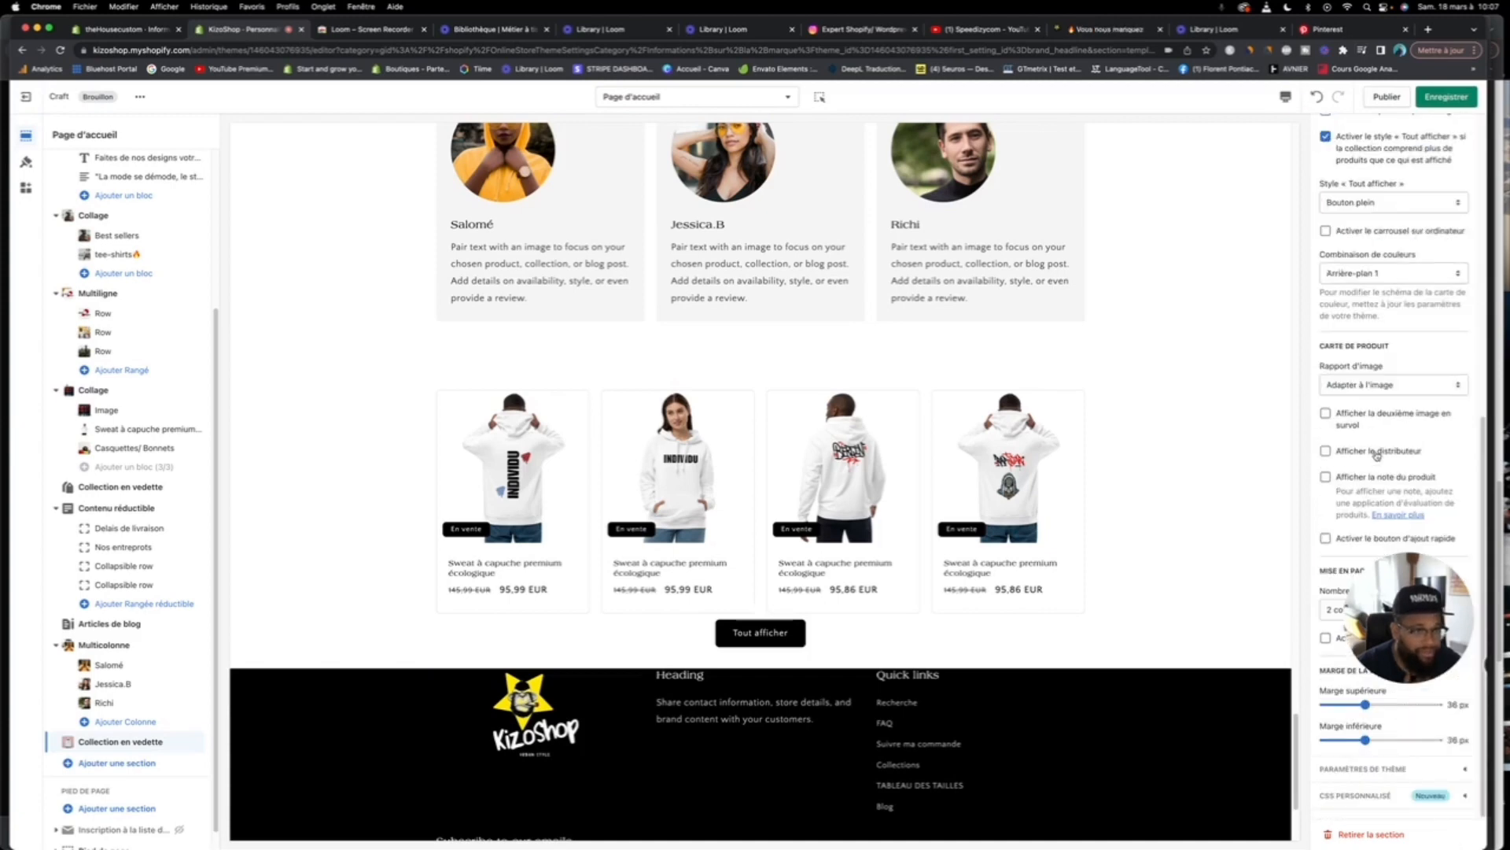
Step: Set the new featured collection's top margin to 48 px and bottom margin to 56 px, and move the section between the first Collage and Multiligne
scroll(1373, 501, "up", 1)
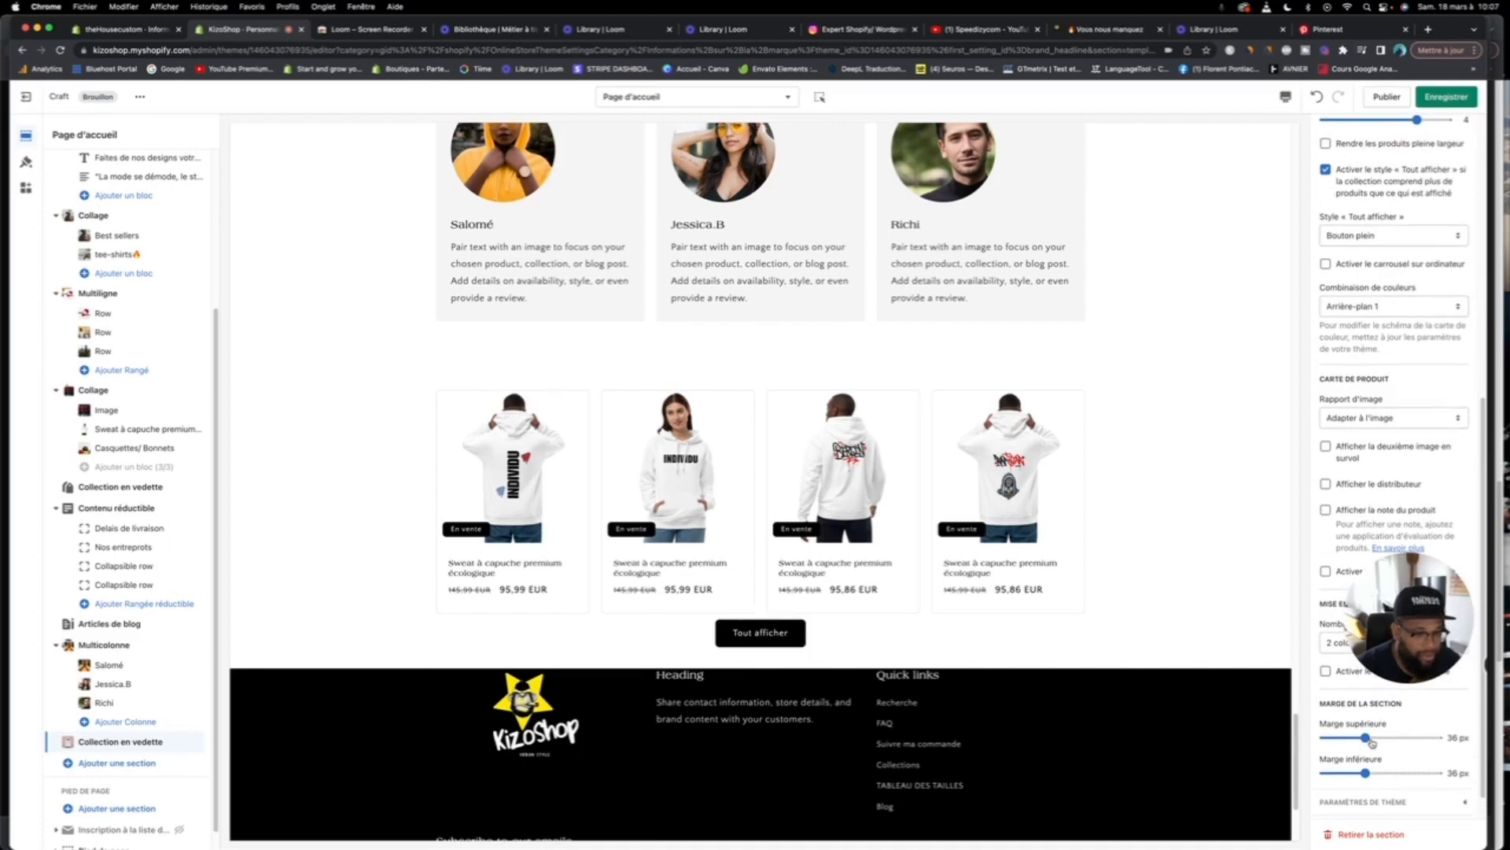
left_click_drag(1369, 738, 1389, 773)
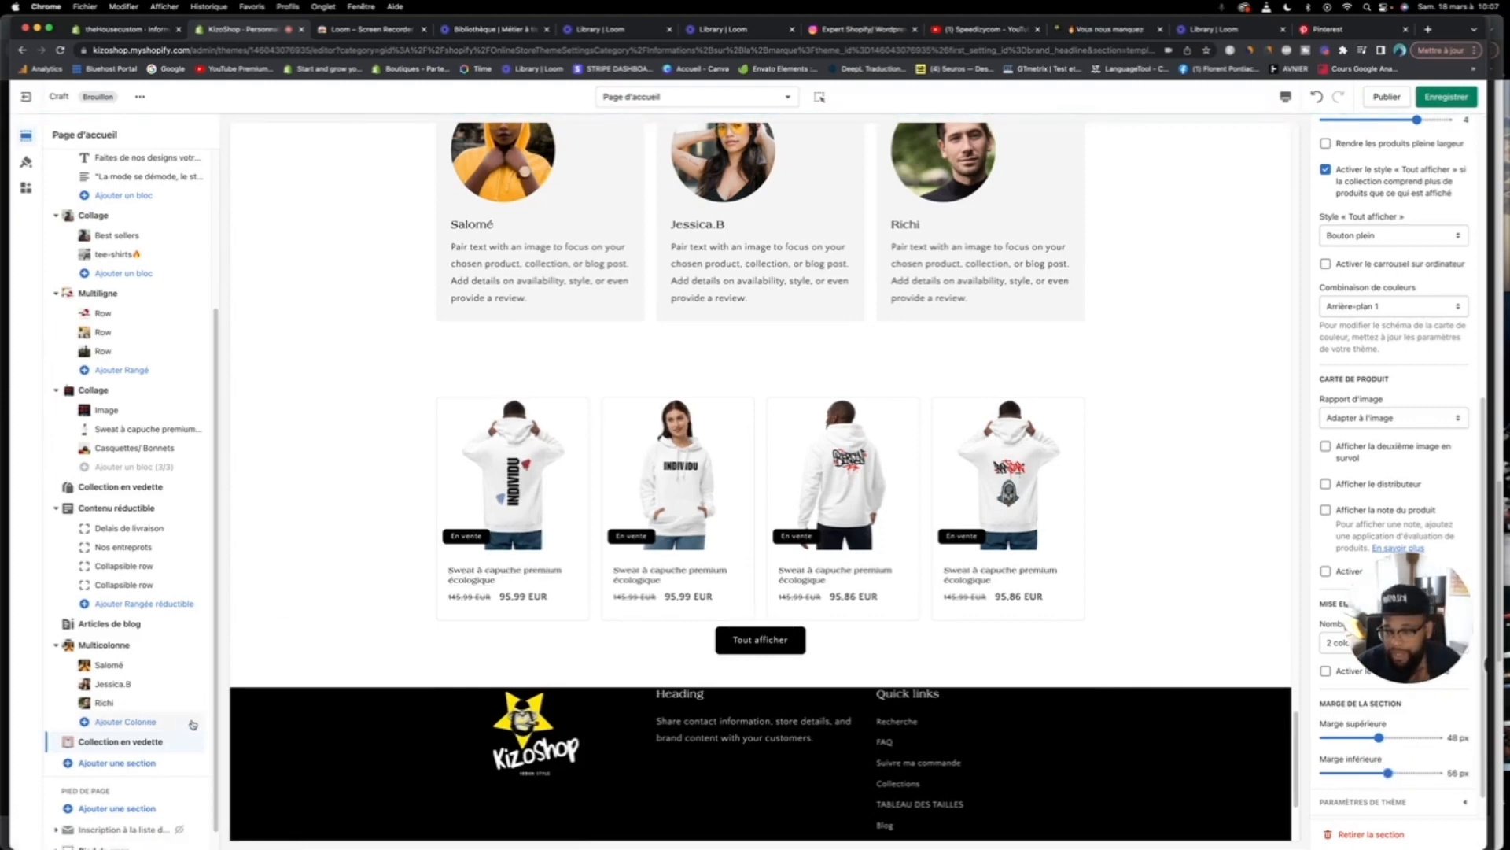
left_click_drag(196, 743, 218, 419)
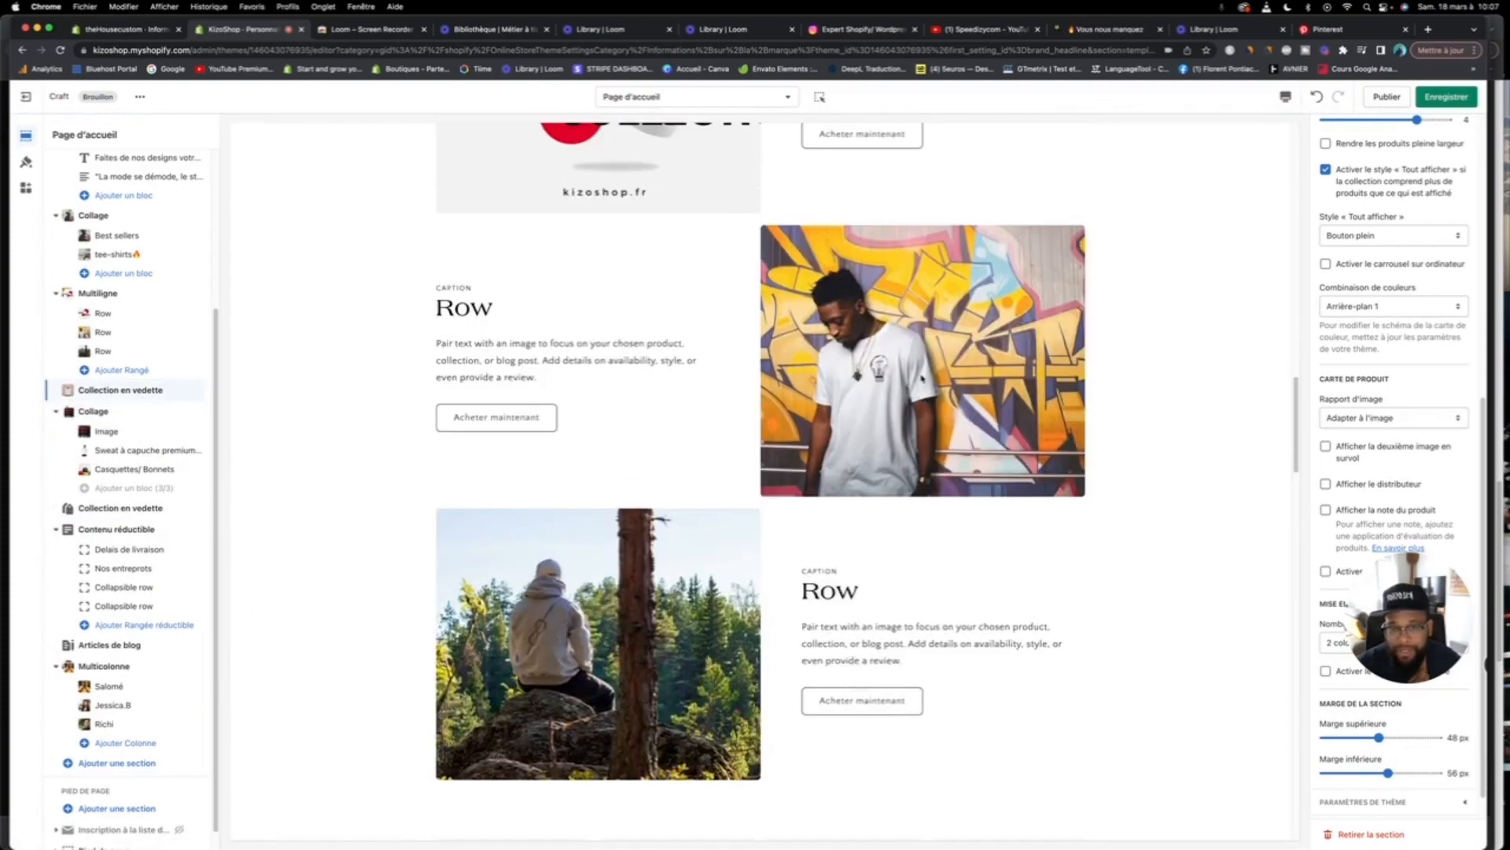
scroll(790, 349, "down", 15)
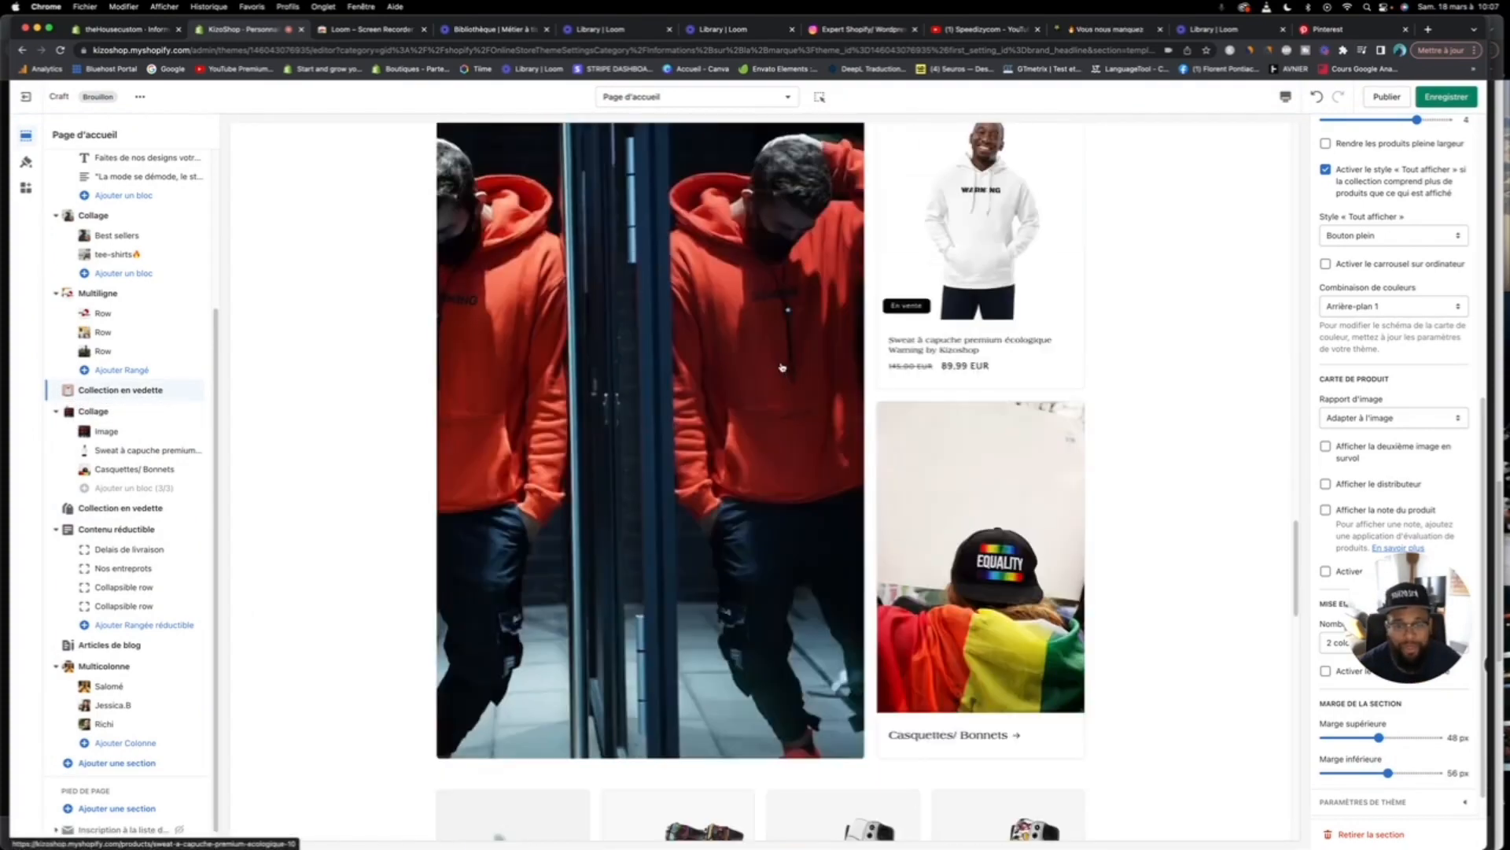
scroll(781, 367, "up", 5)
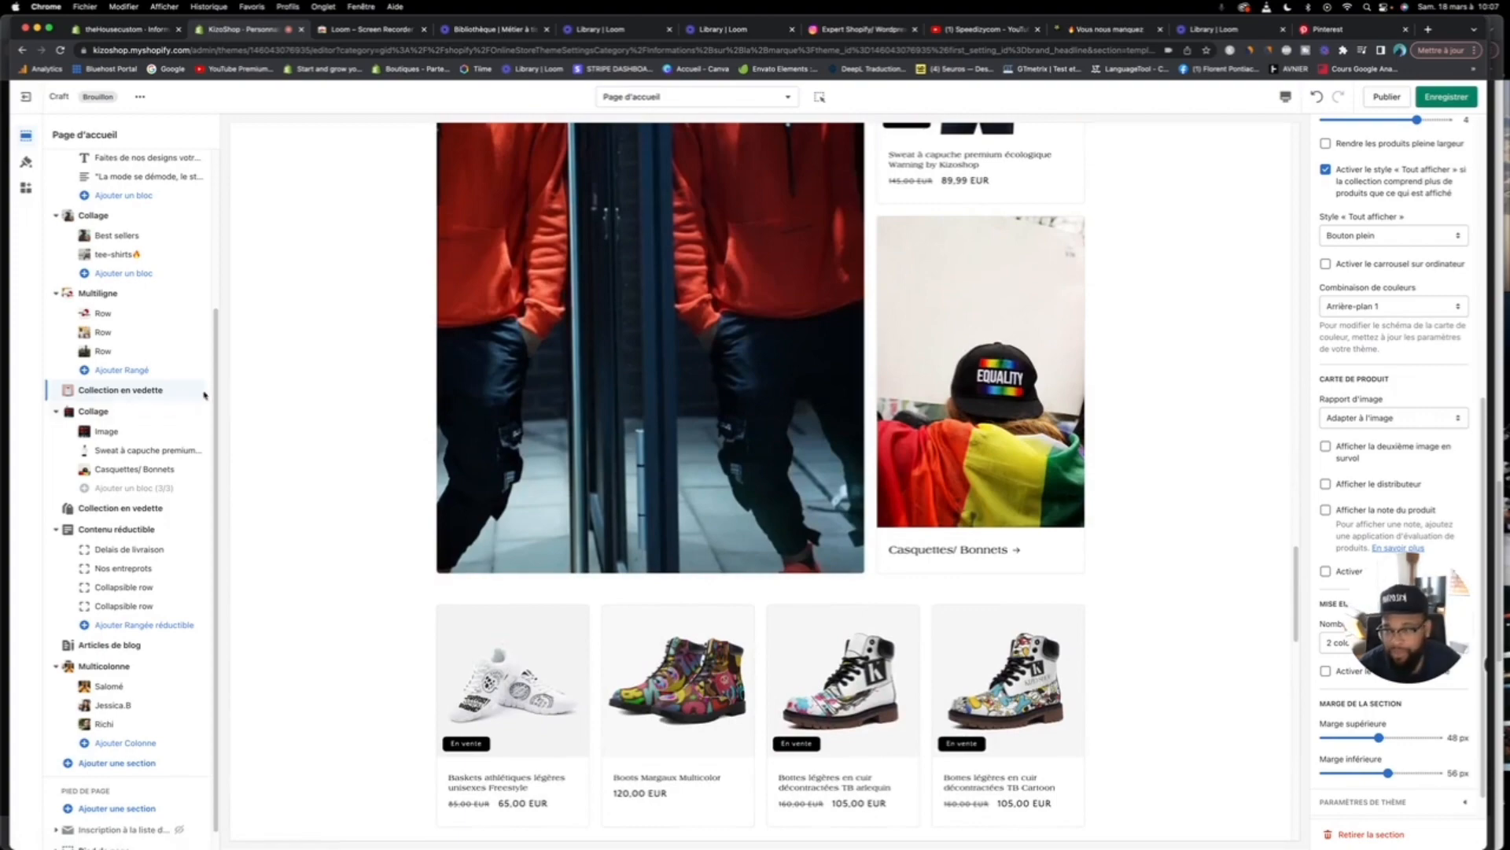
left_click_drag(198, 389, 205, 295)
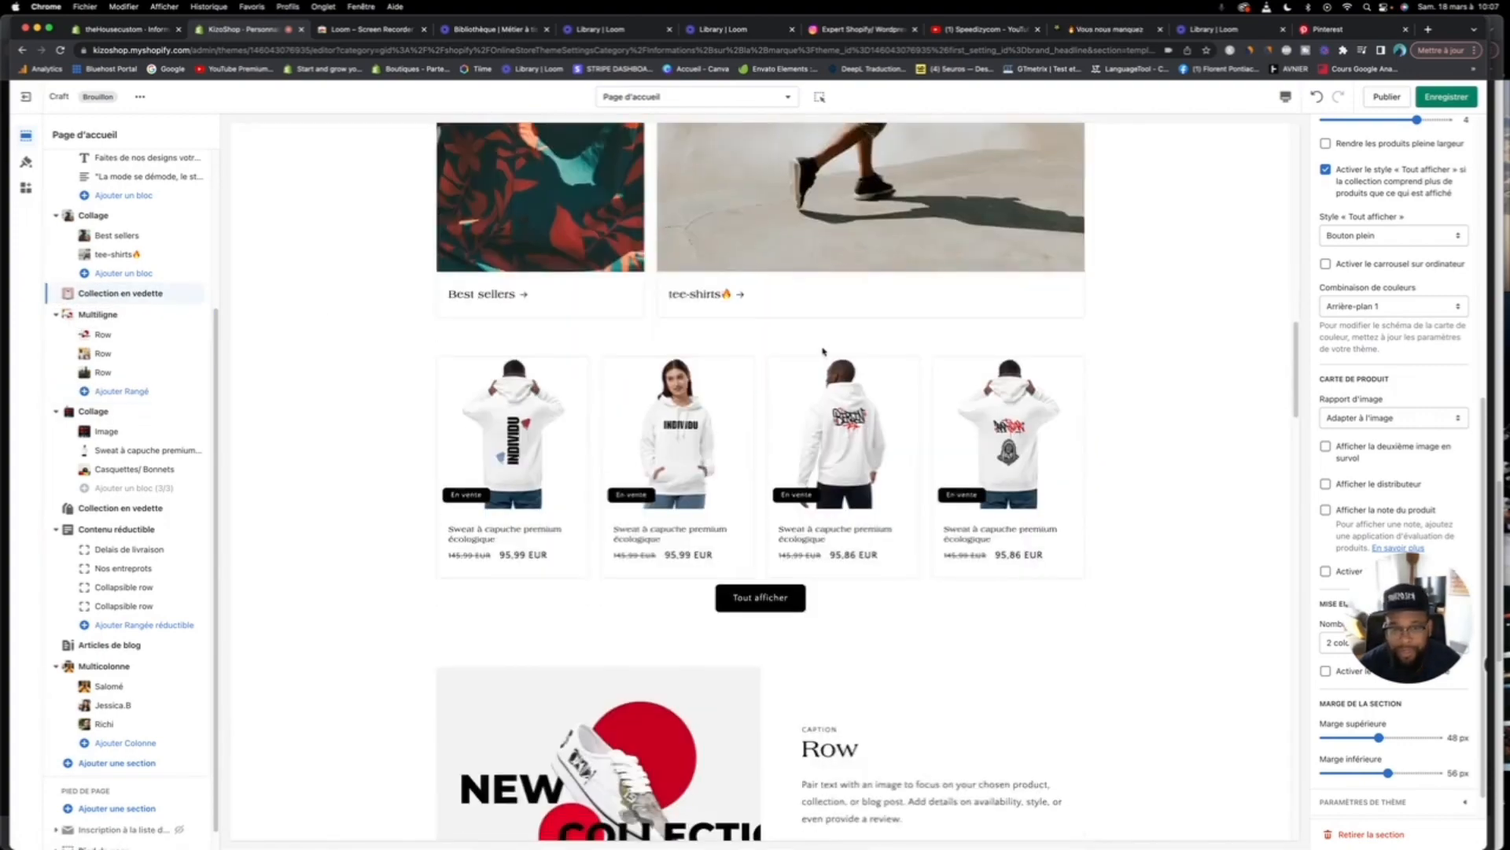
scroll(824, 352, "up", 4)
scroll(823, 352, "down", 5)
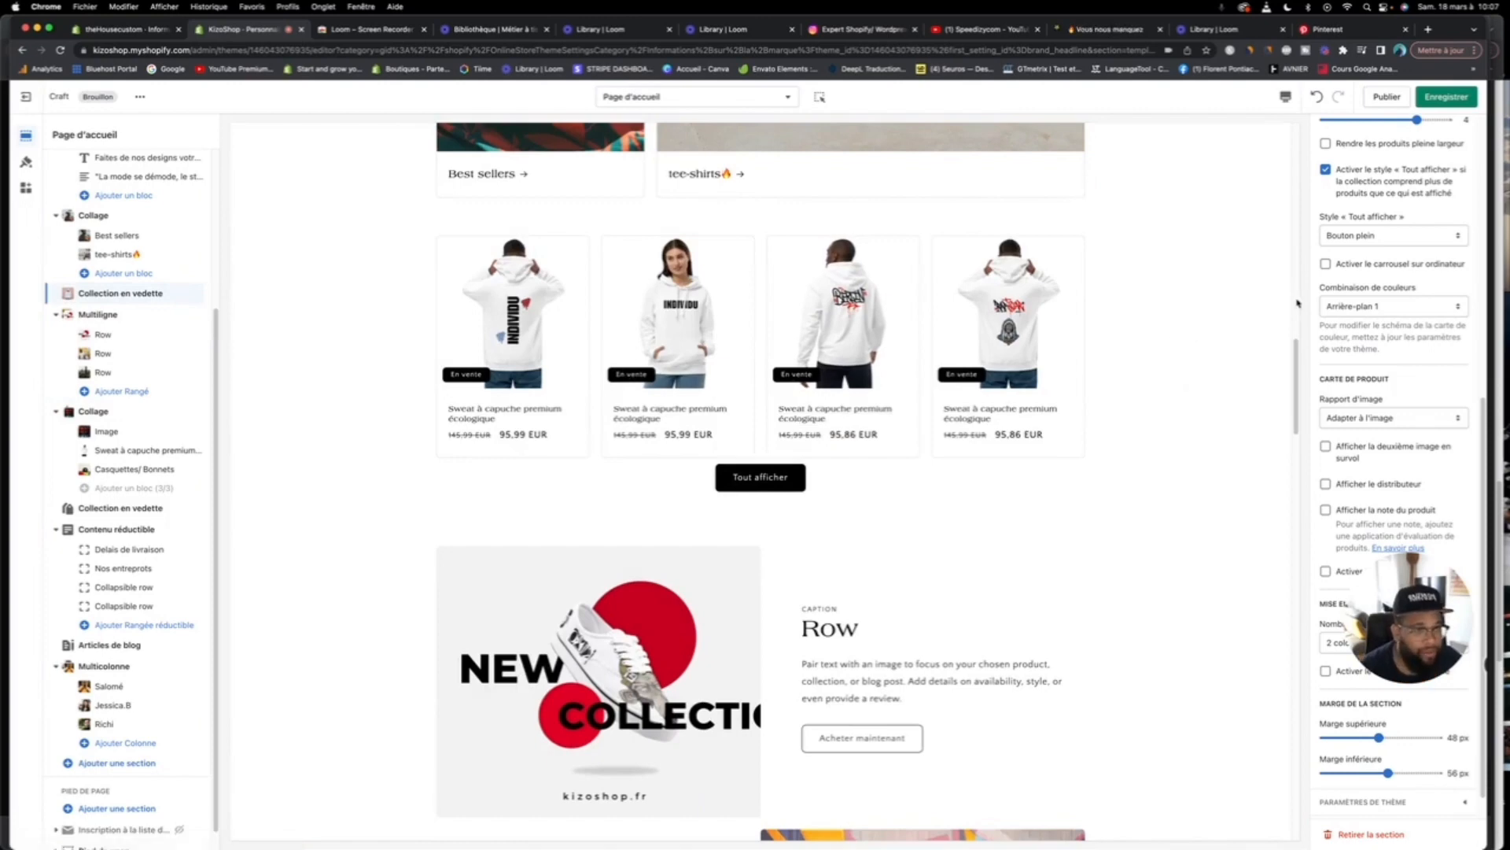
Step: Raise the maximum number of products displayed in the sweatshirt featured collection to 8
scroll(1360, 300, "up", 3)
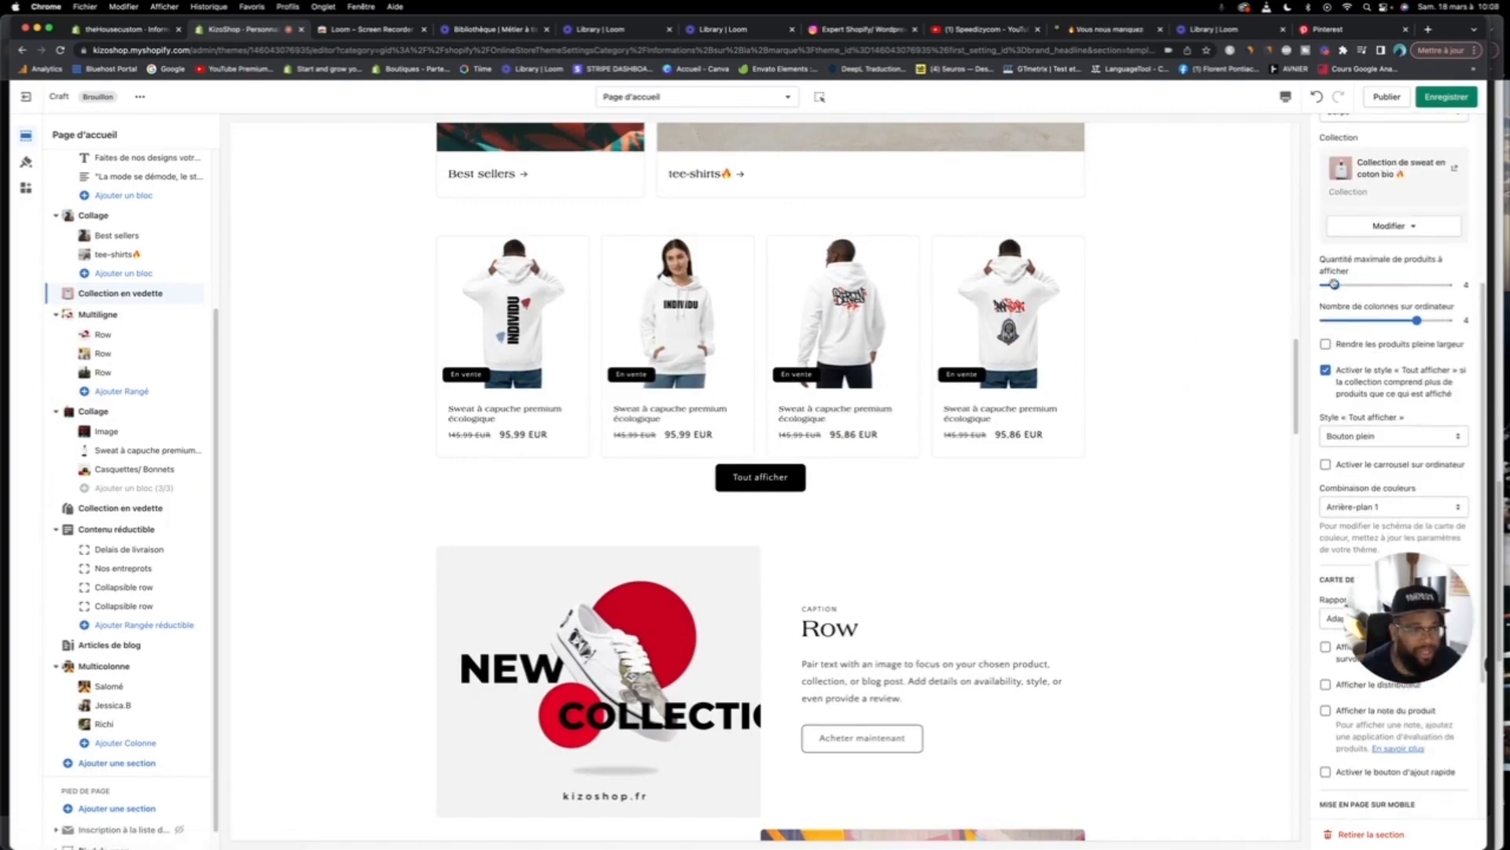
left_click_drag(1351, 285, 1357, 284)
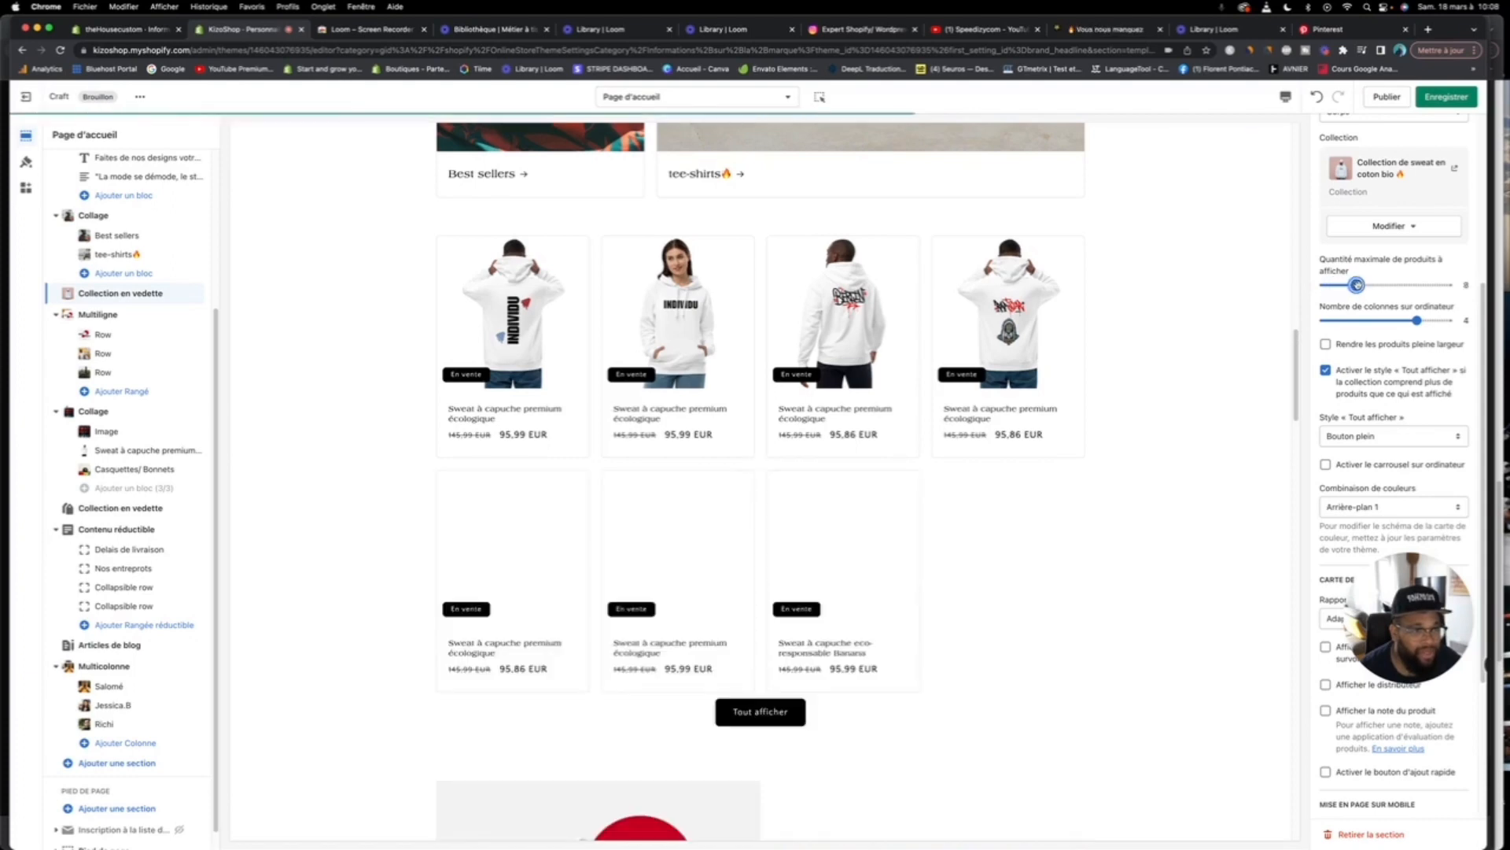
scroll(881, 388, "down", 10)
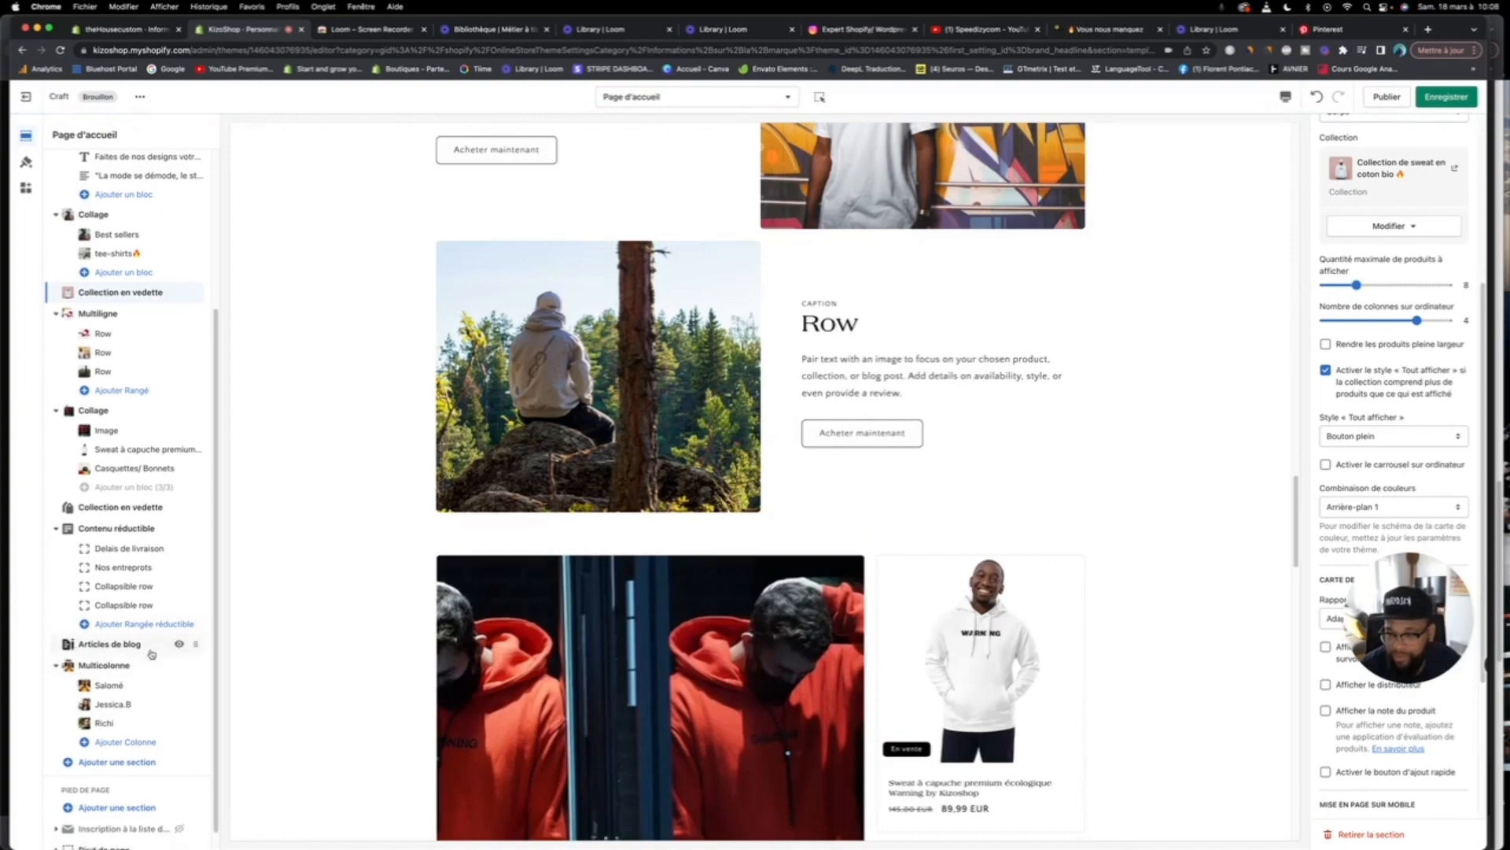
Step: Set the maximum number of products to 8 in the Collection en vedette section below the second Collage
scroll(157, 630, "down", 1)
left_click(151, 488)
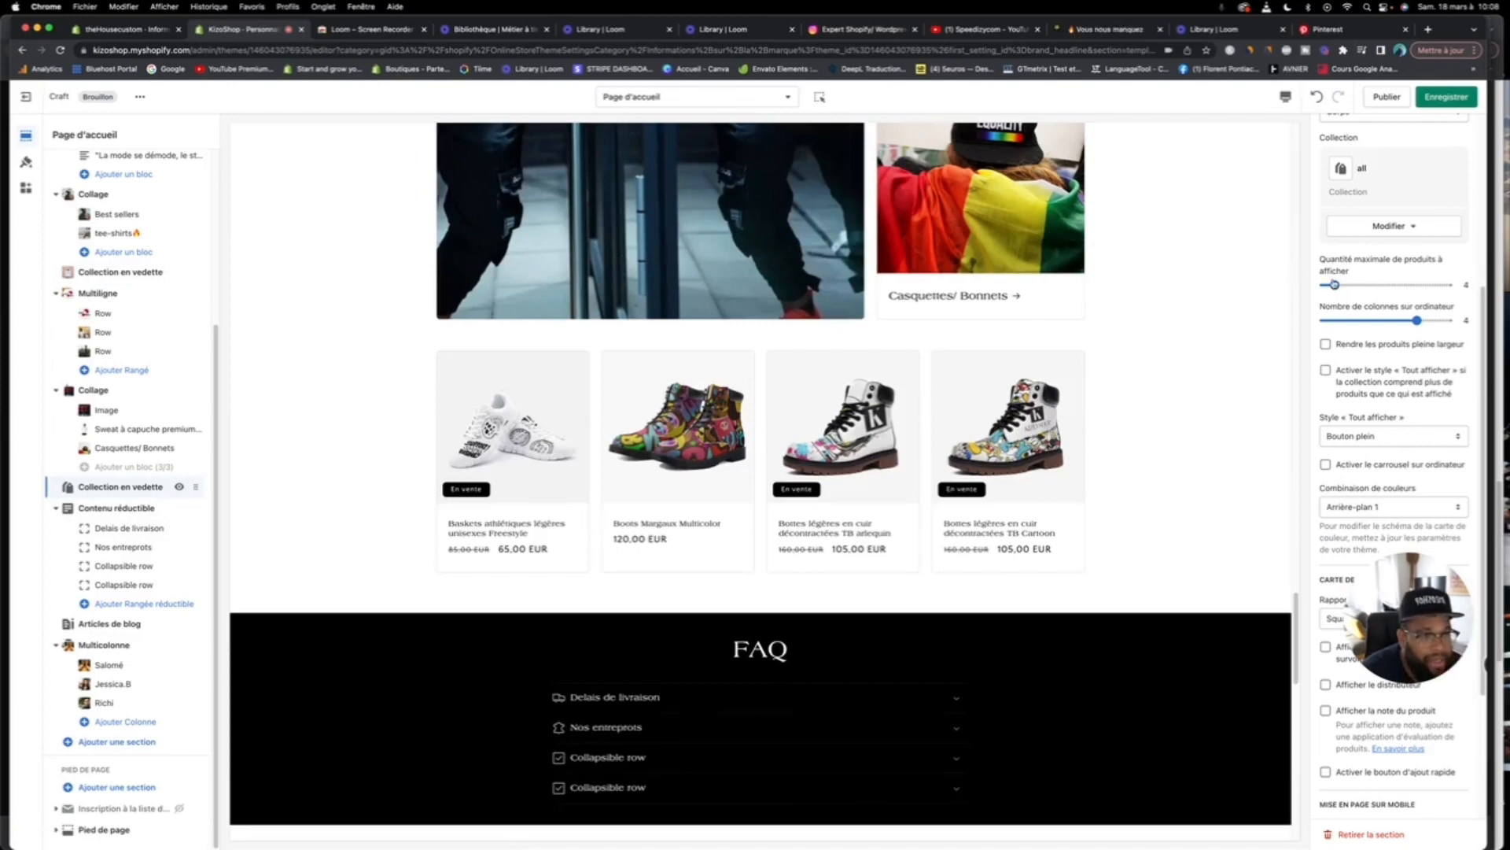
left_click_drag(1335, 286, 1356, 285)
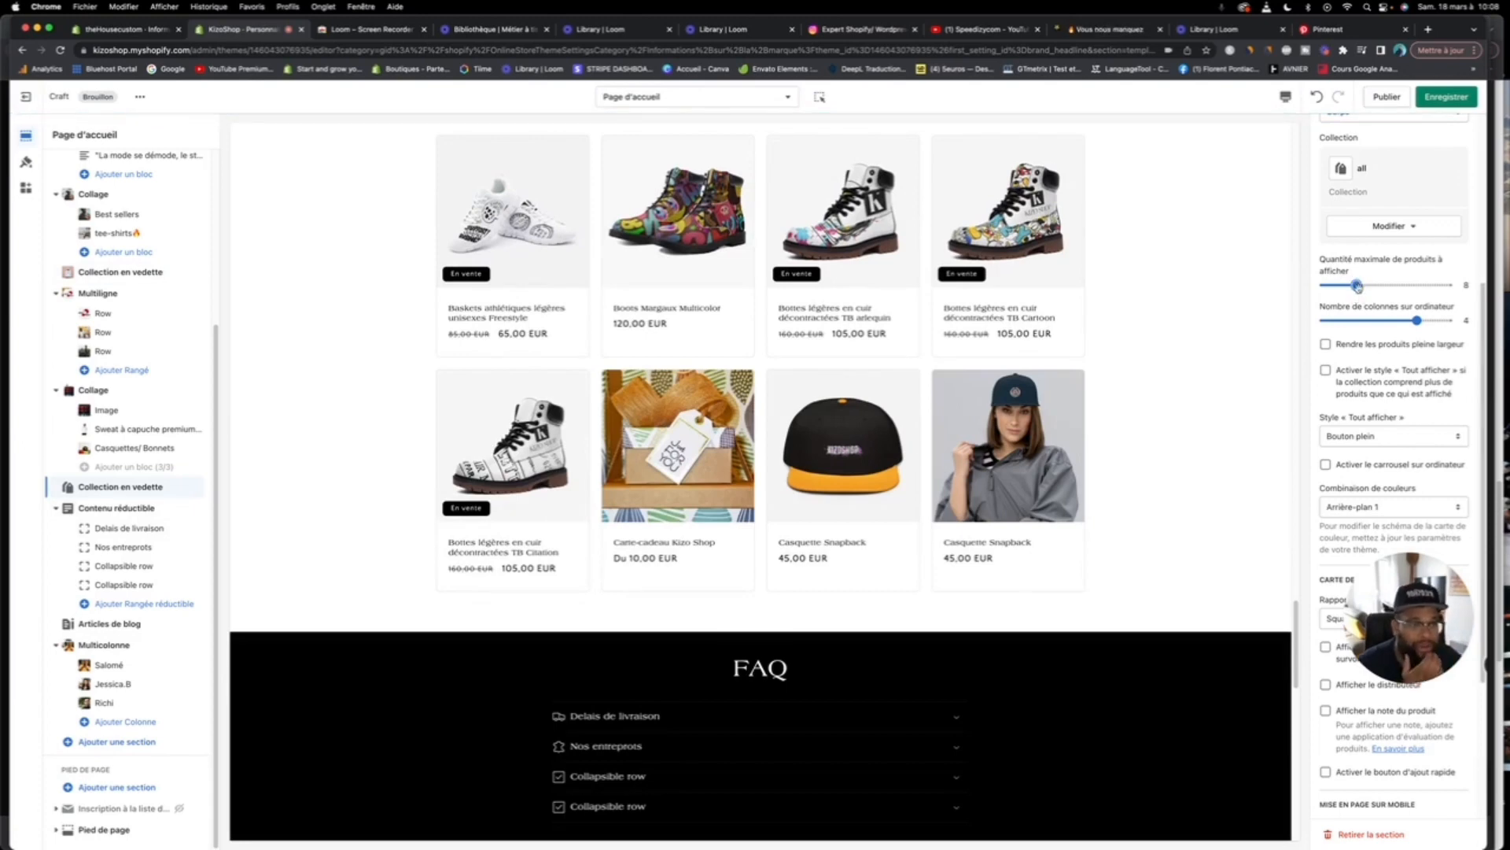
mouse_move(1357, 287)
left_mouse_down()
mouse_move(1452, 285)
mouse_move(1363, 295)
left_mouse_up()
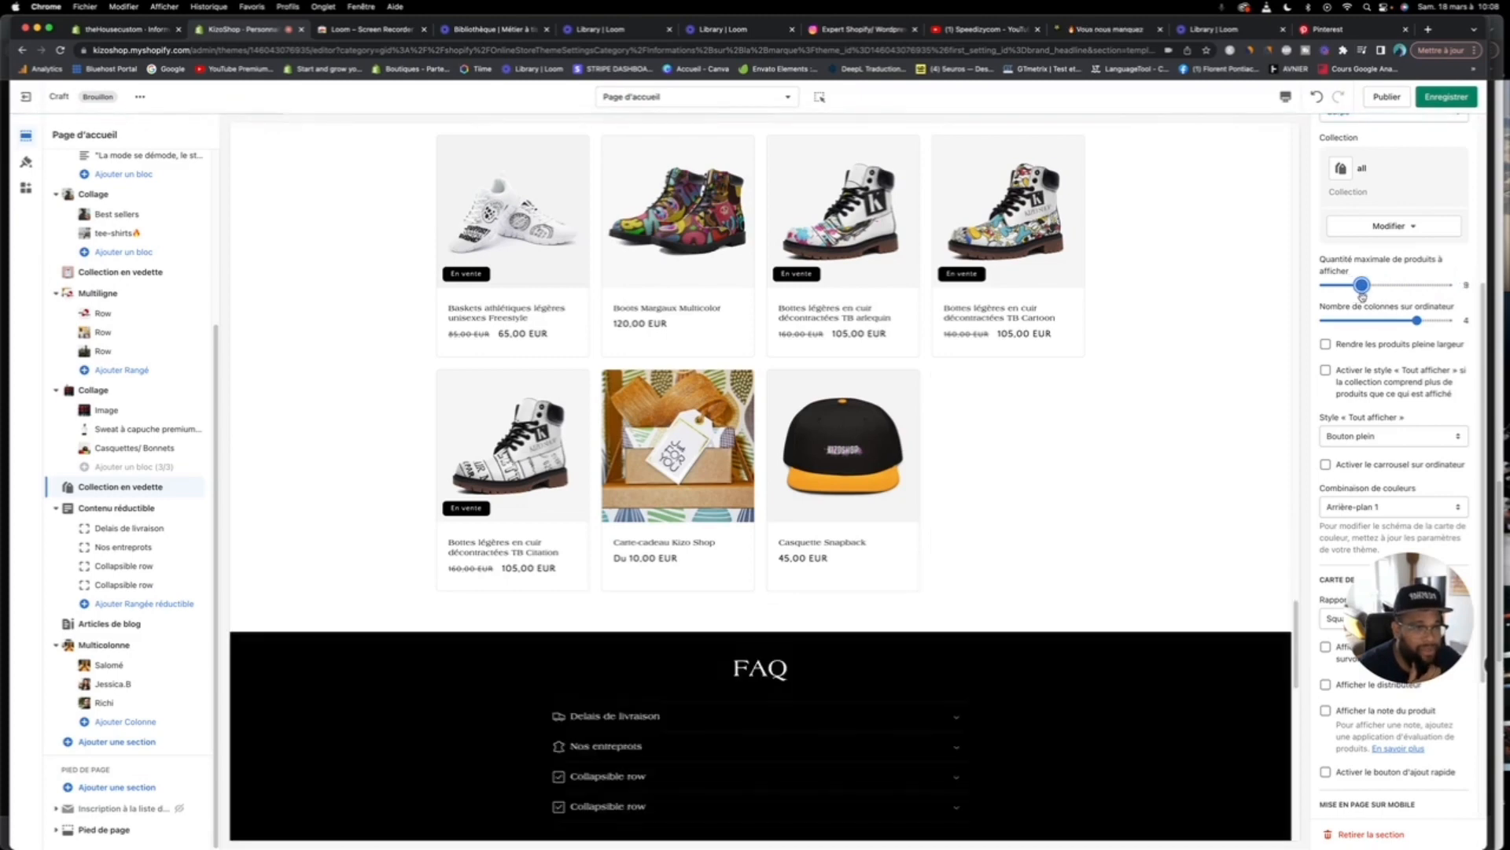
left_click_drag(1358, 296, 1355, 296)
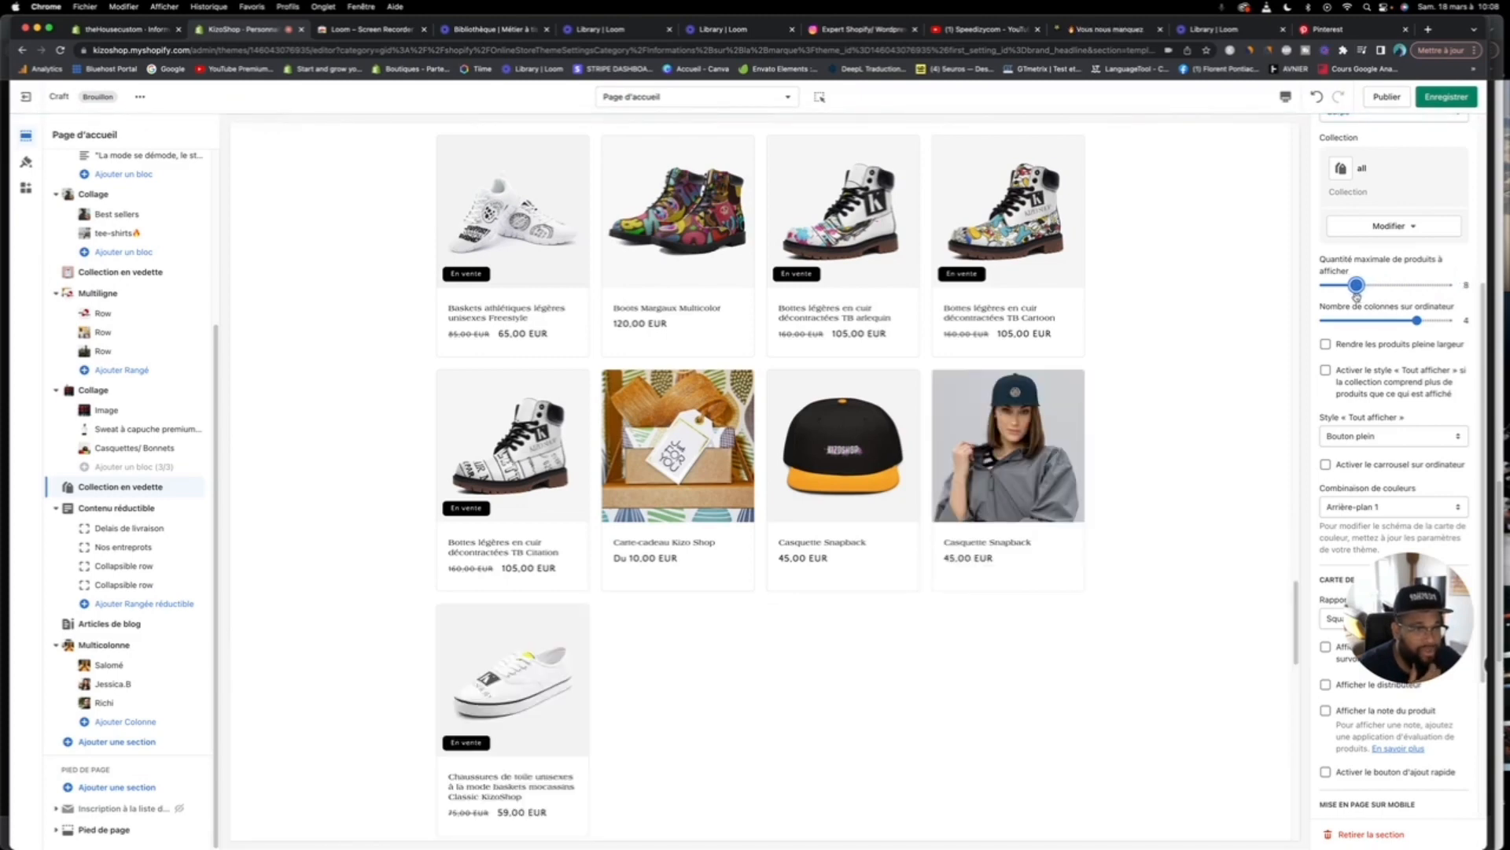
Step: Replace the lower featured section's "all" collection with Chaussures and save the theme changes
left_click(1387, 228)
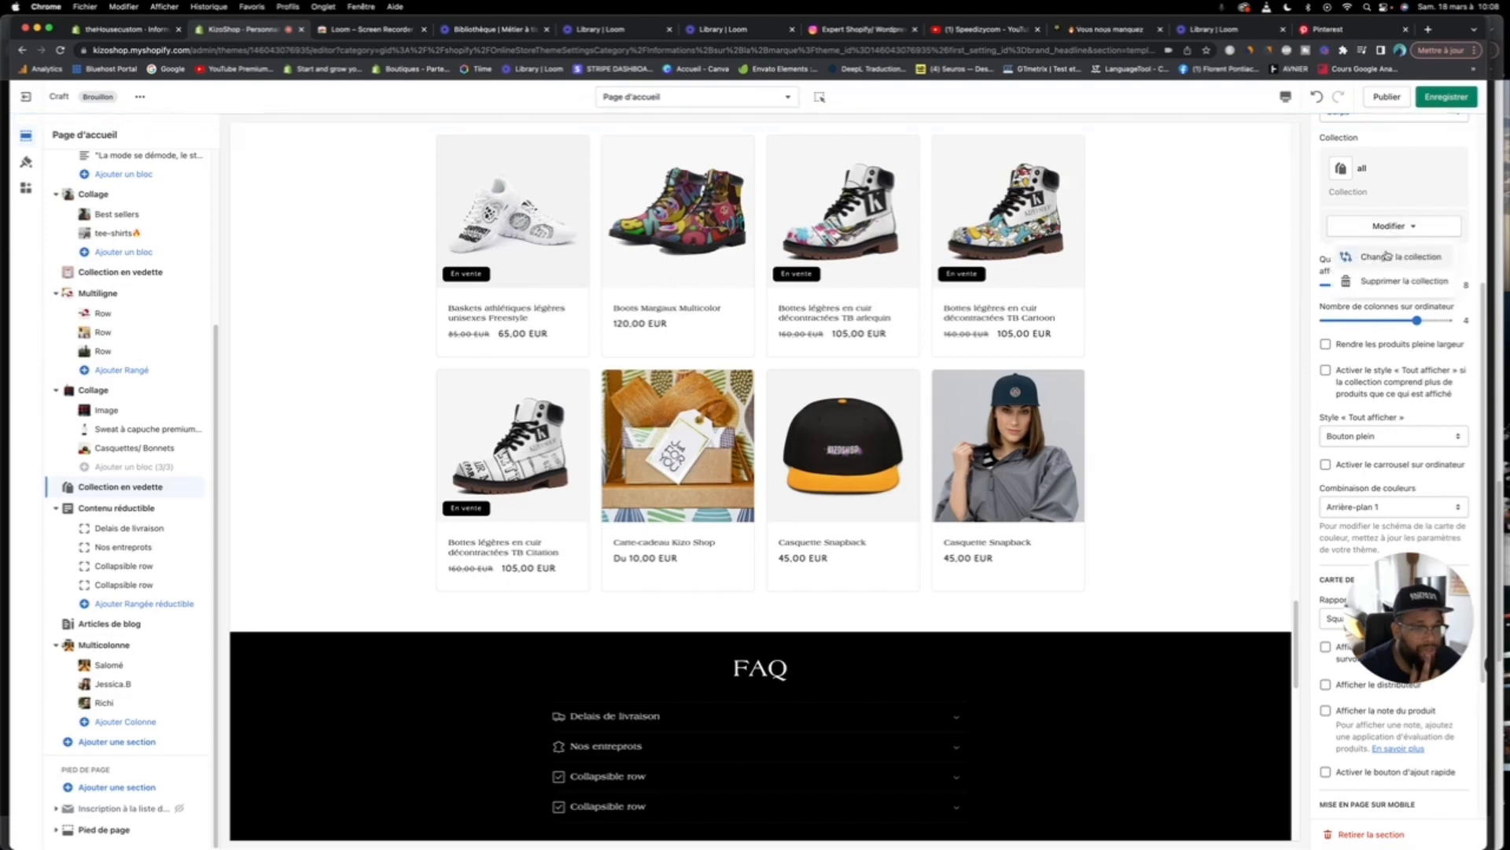
left_click(1390, 256)
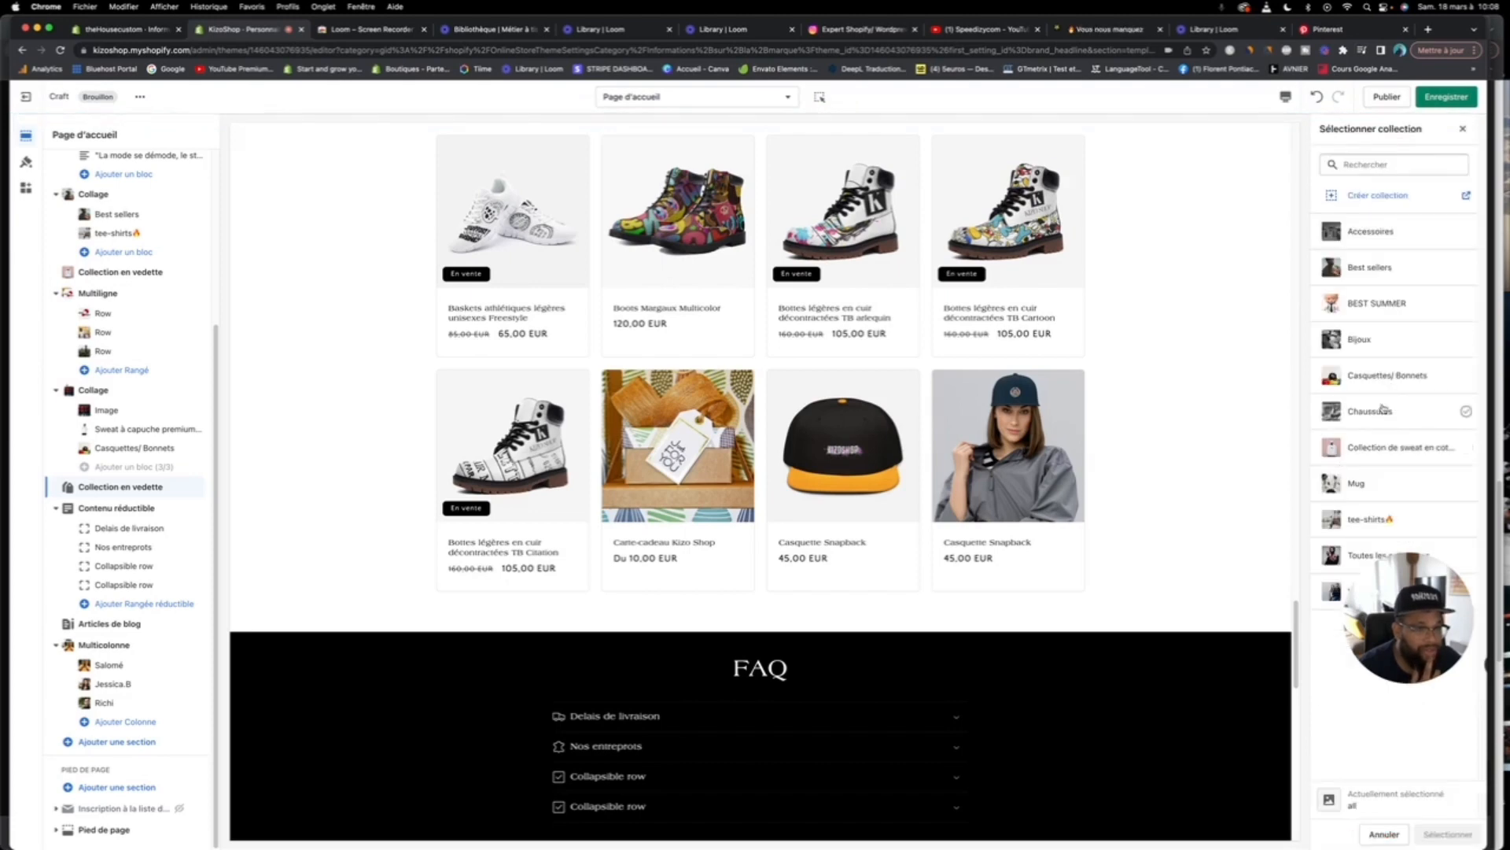
left_click(1383, 409)
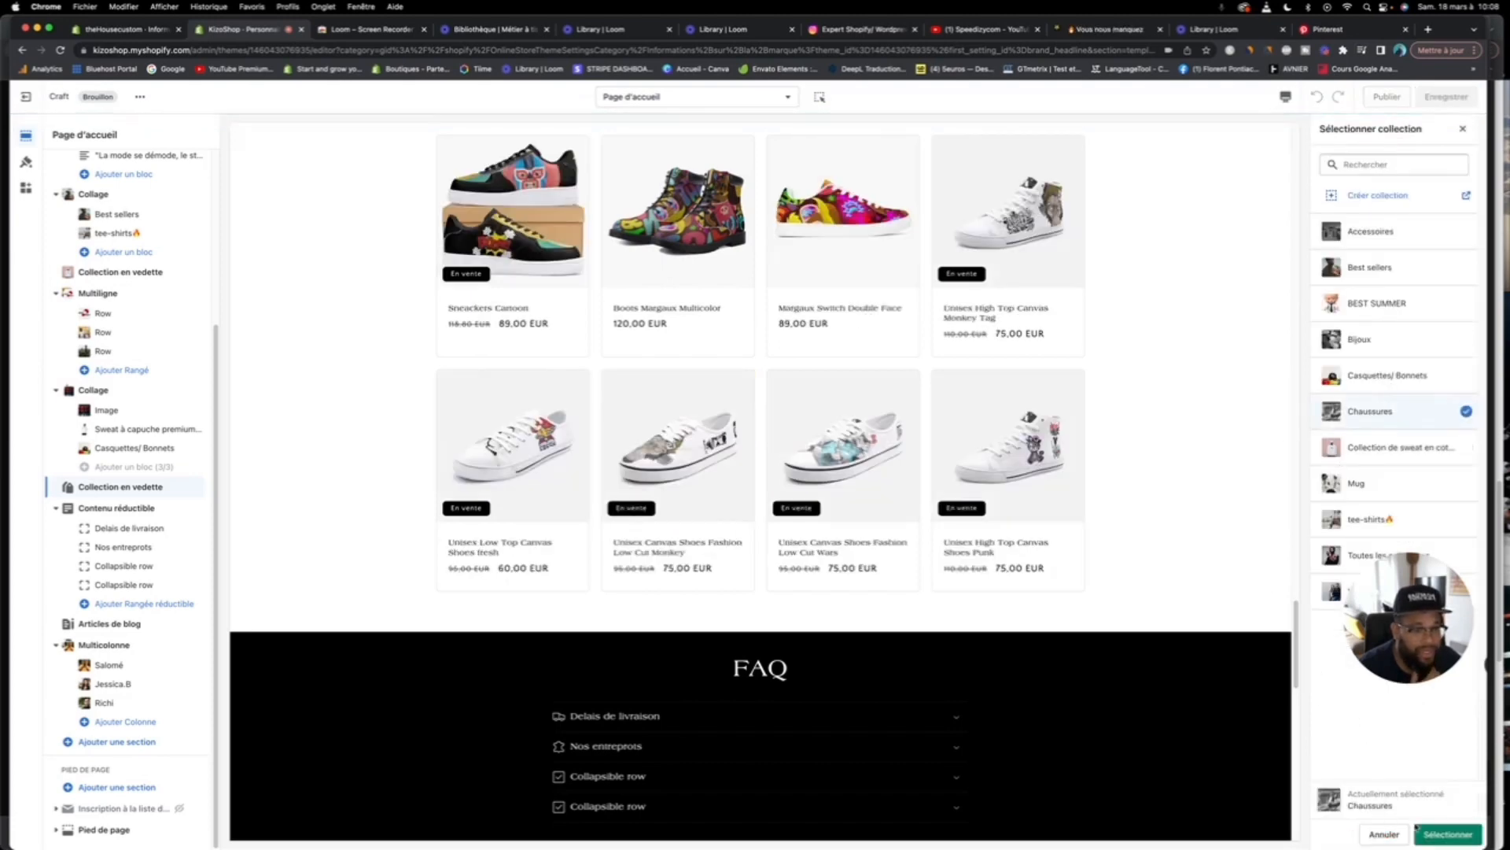
left_click(1416, 828)
scroll(955, 302, "up", 10)
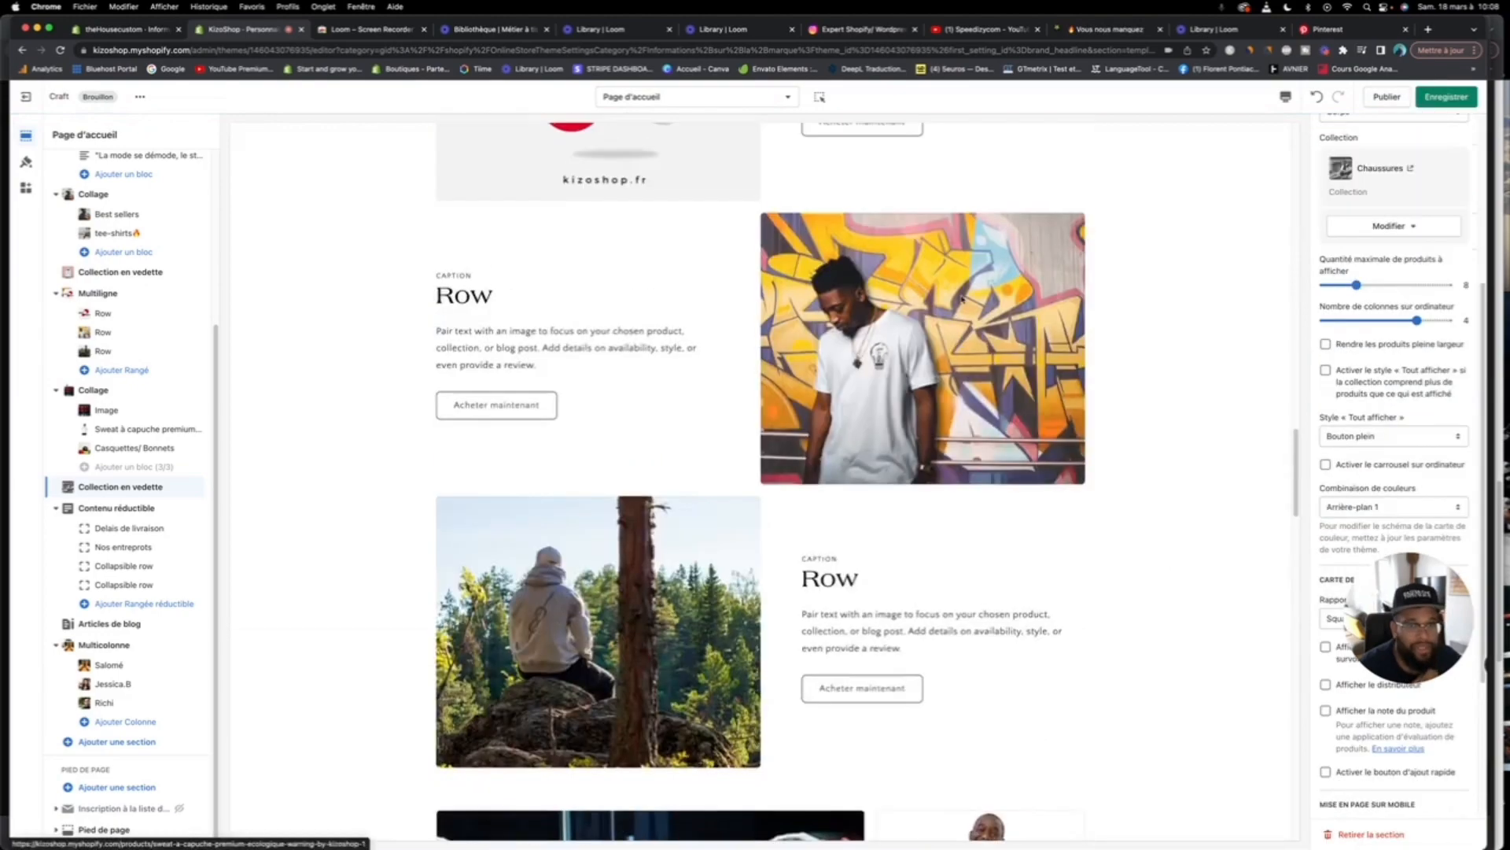
scroll(961, 298, "up", 10)
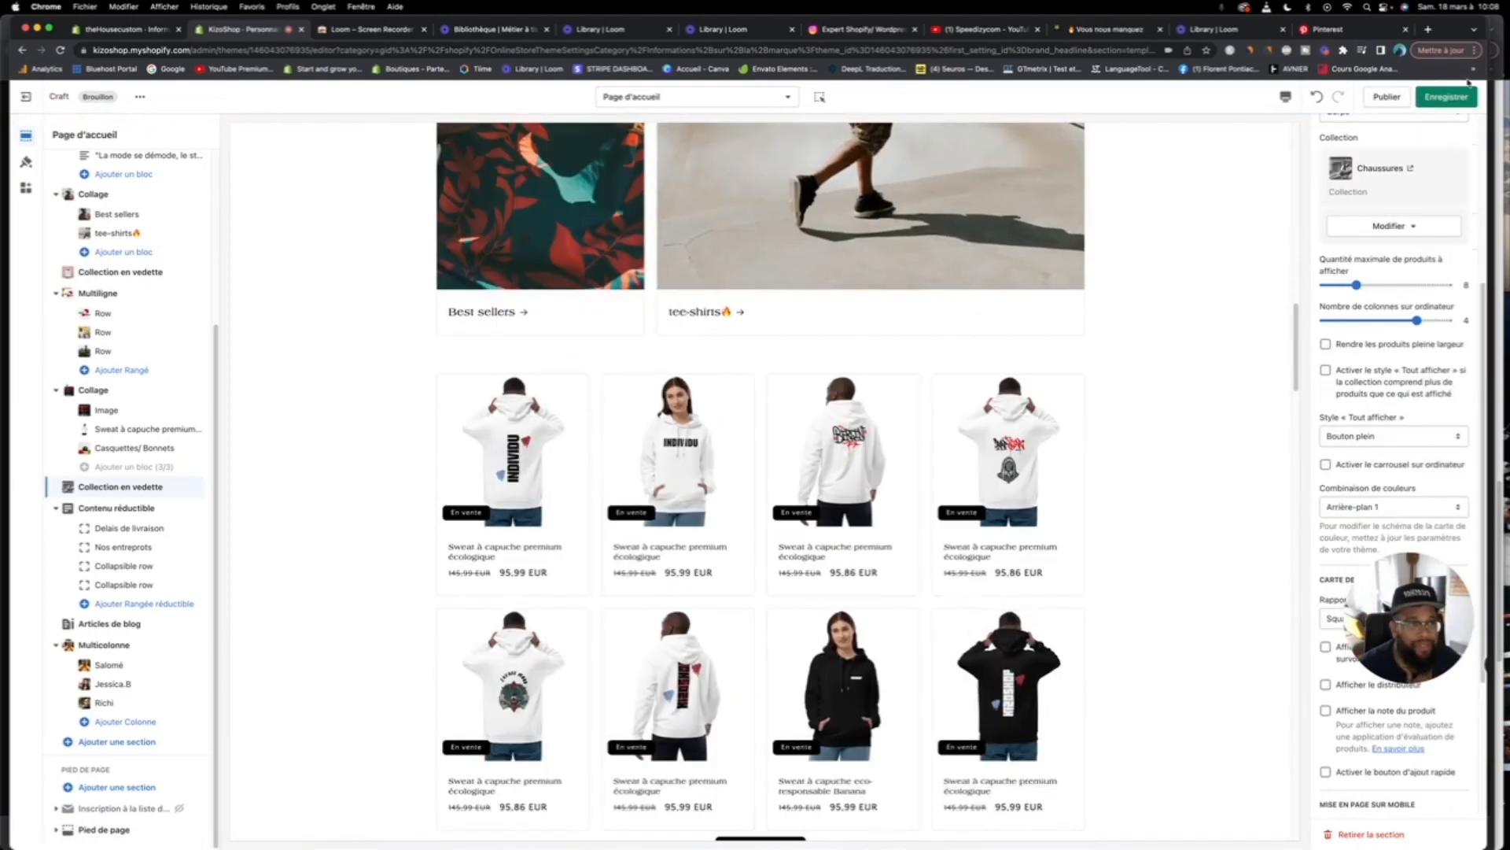
left_click(1452, 96)
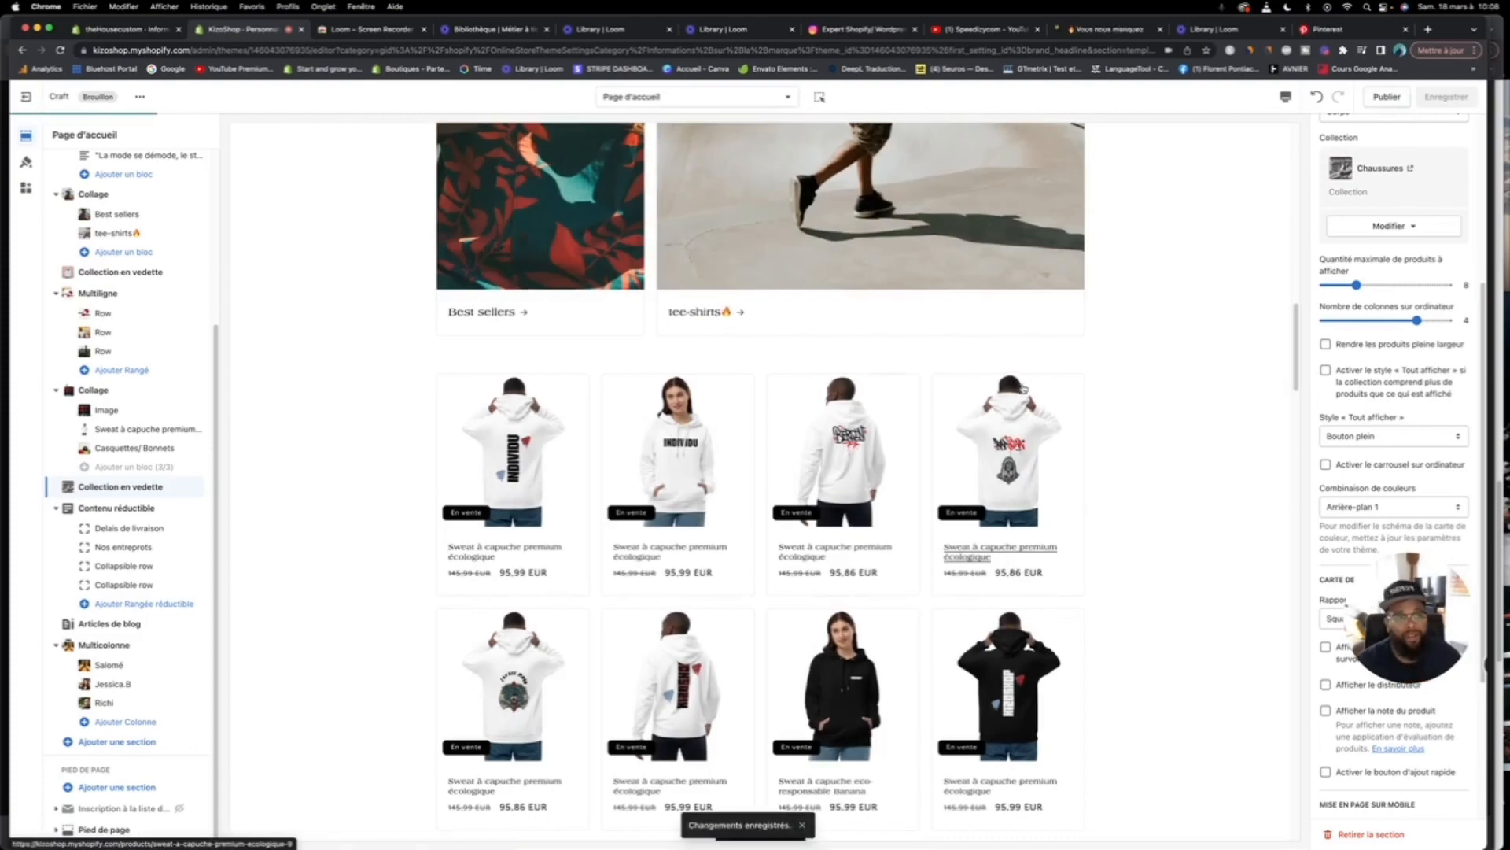
Step: Review the homepage preview from the header banner to the FAQ, checking the placement of both featured collections
scroll(1021, 382, "up", 15)
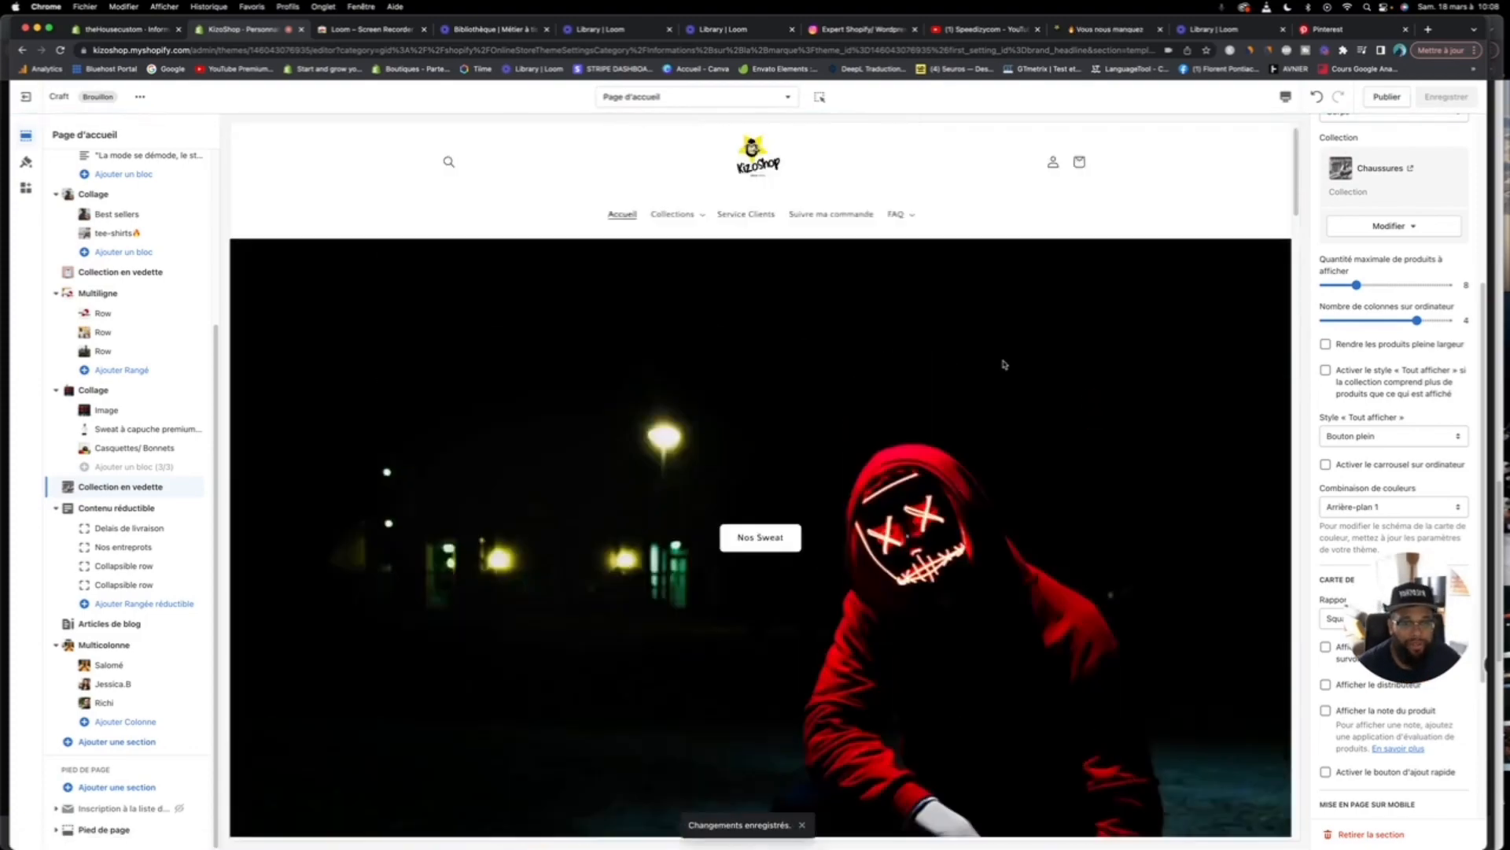
scroll(1003, 364, "down", 10)
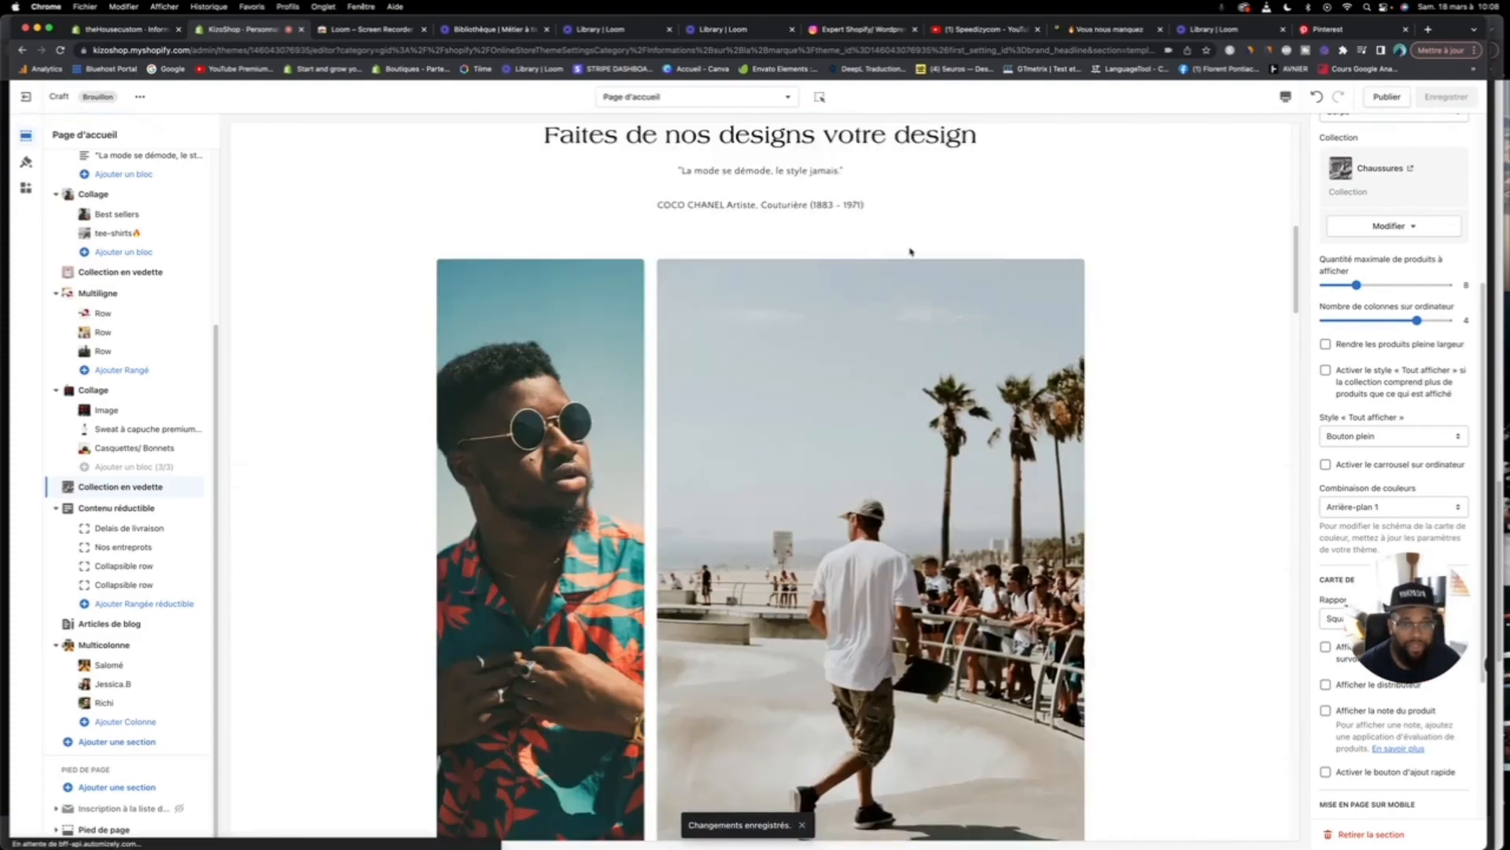
scroll(910, 252, "down", 15)
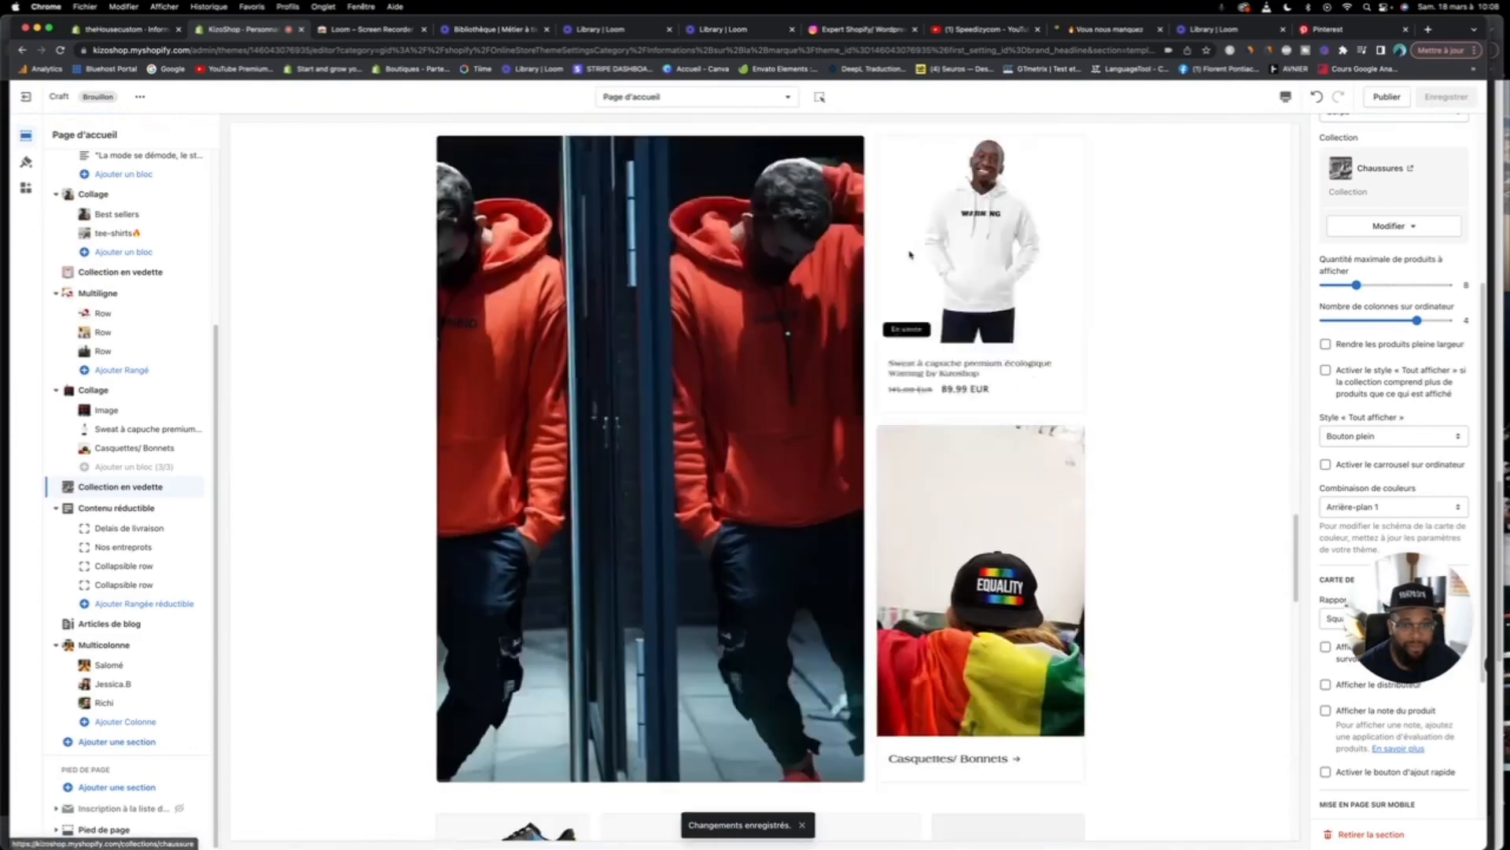
scroll(910, 254, "down", 10)
scroll(910, 254, "up", 1)
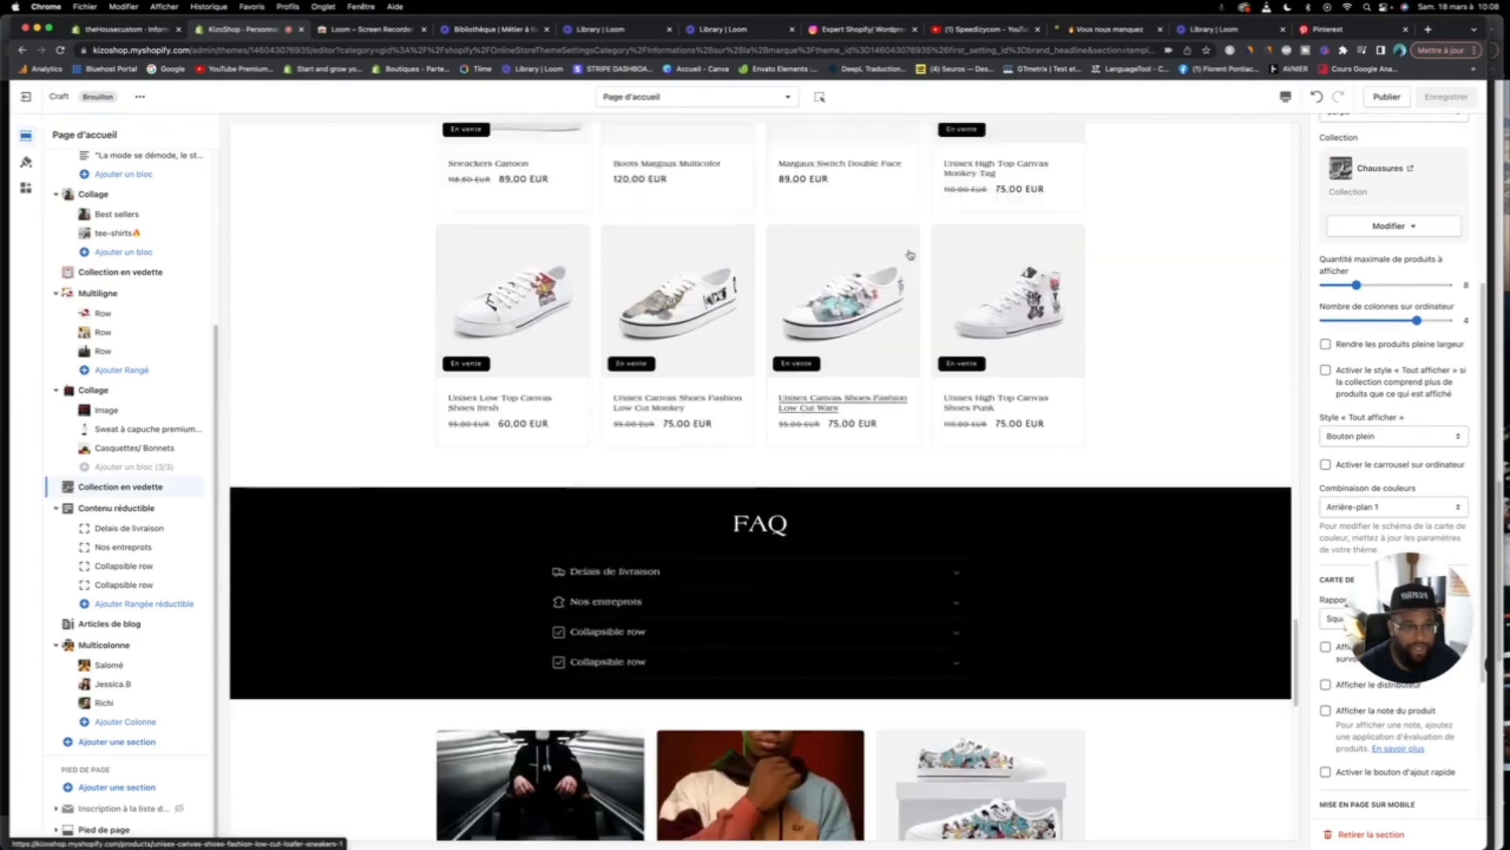
scroll(910, 254, "up", 15)
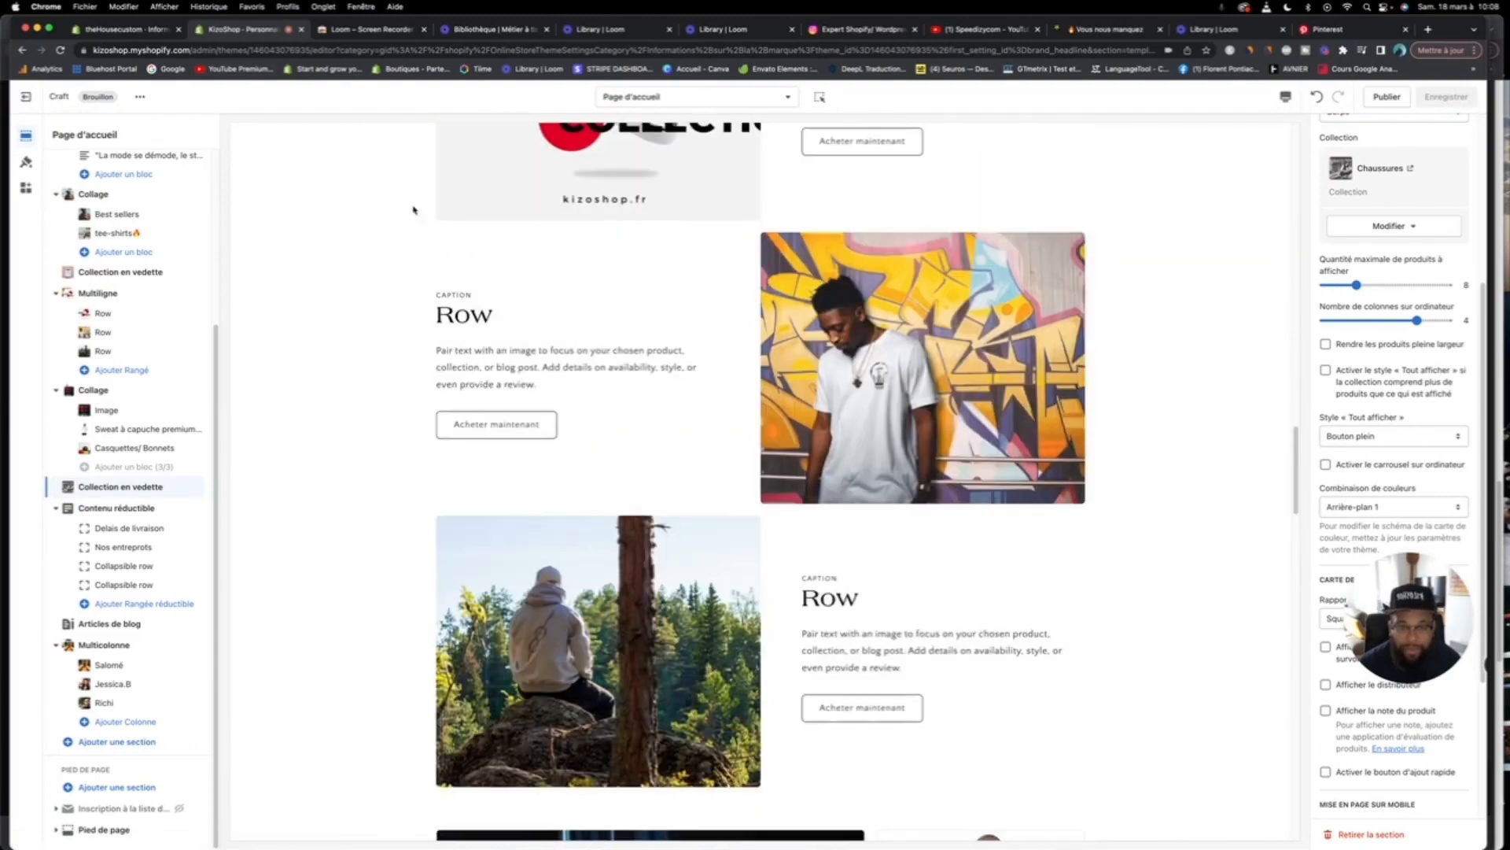
Step: In the theme's typography settings, set the heading font to Poppins in the Extra Bold style
left_click(26, 161)
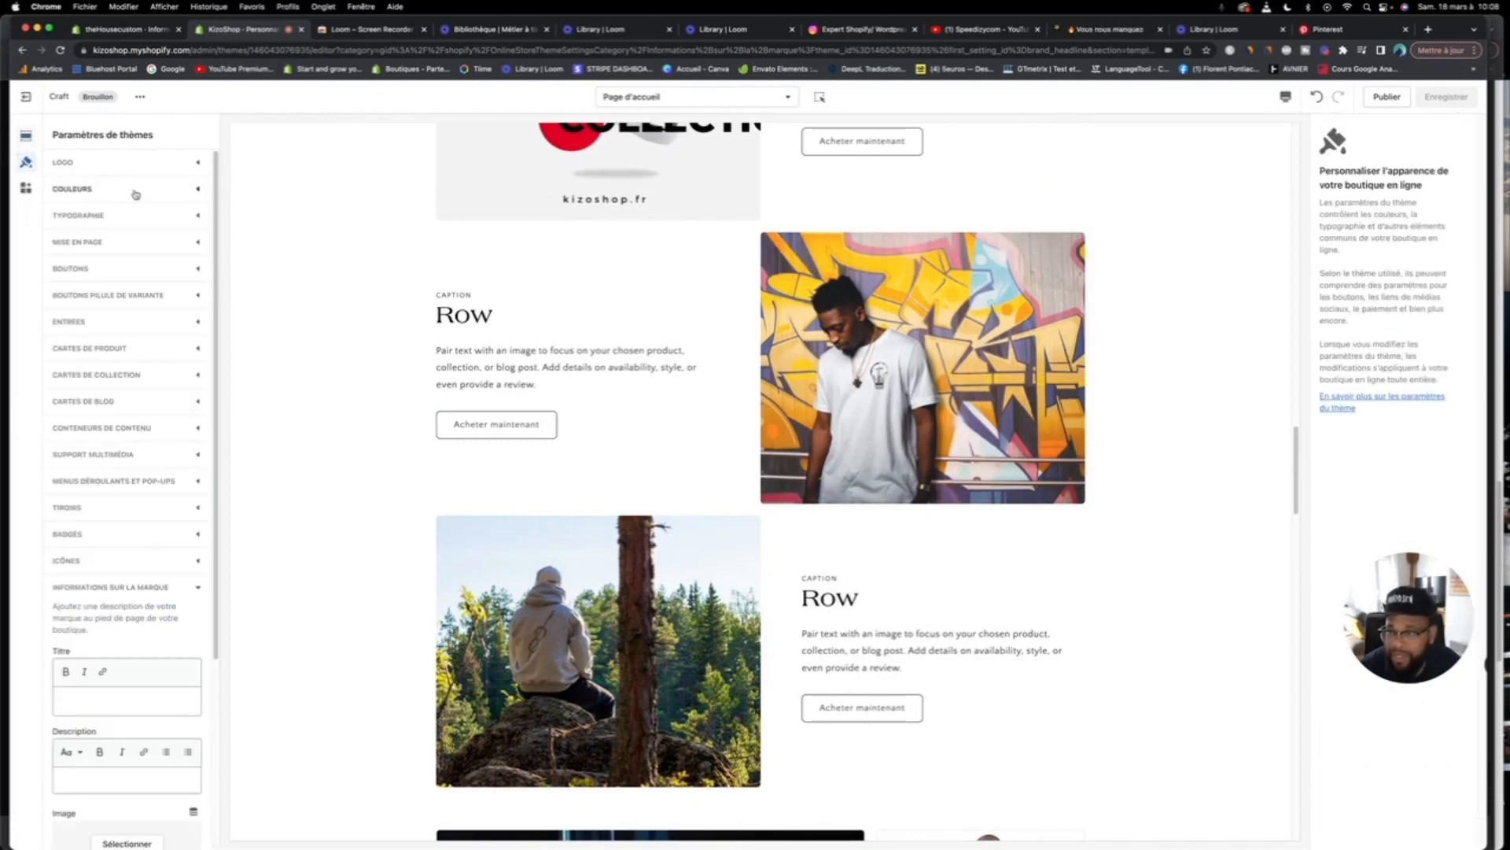
left_click(145, 213)
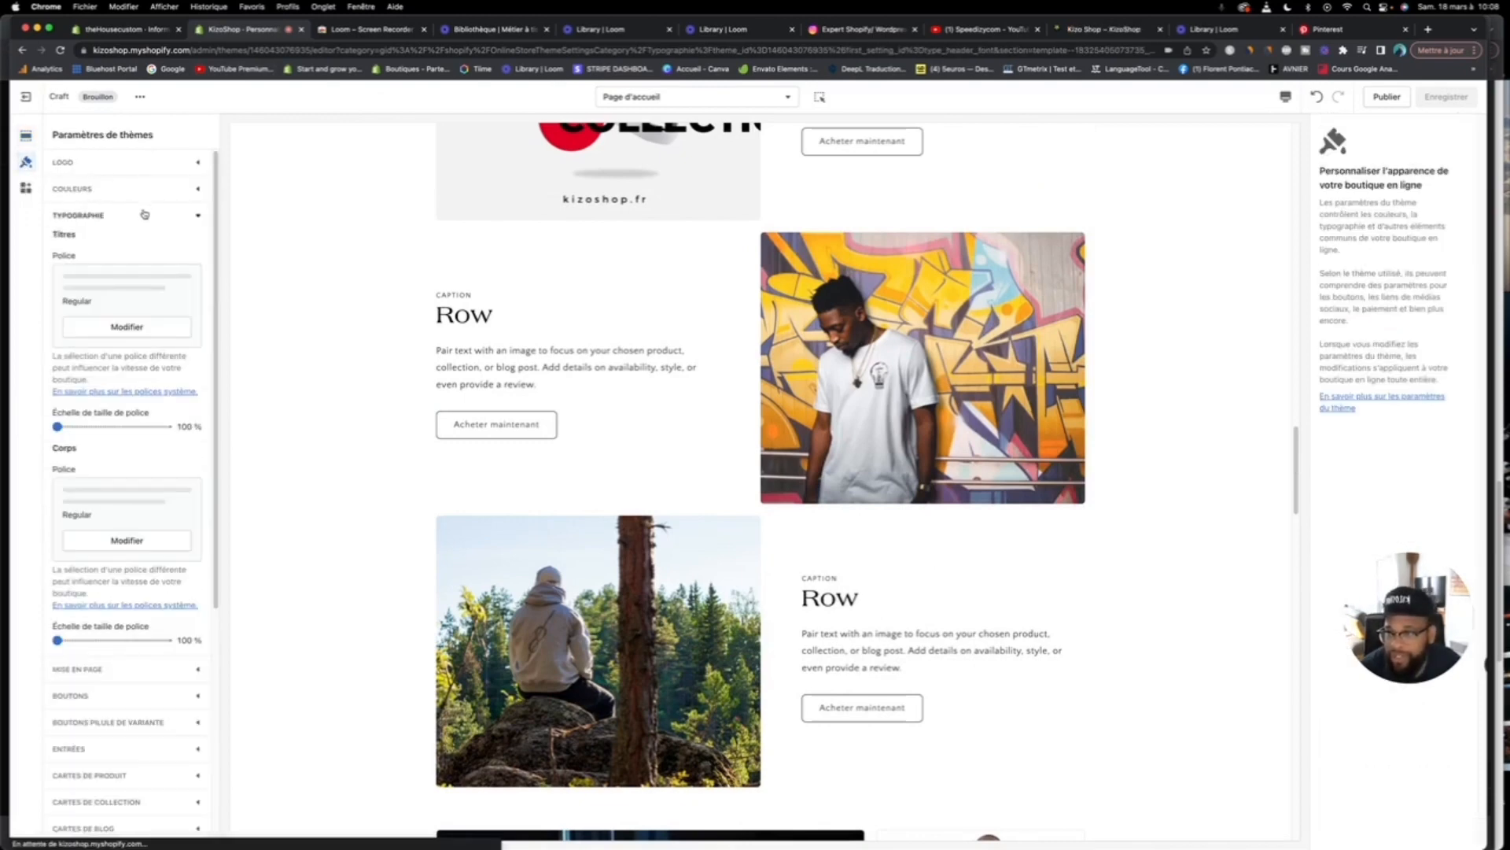
left_click(131, 330)
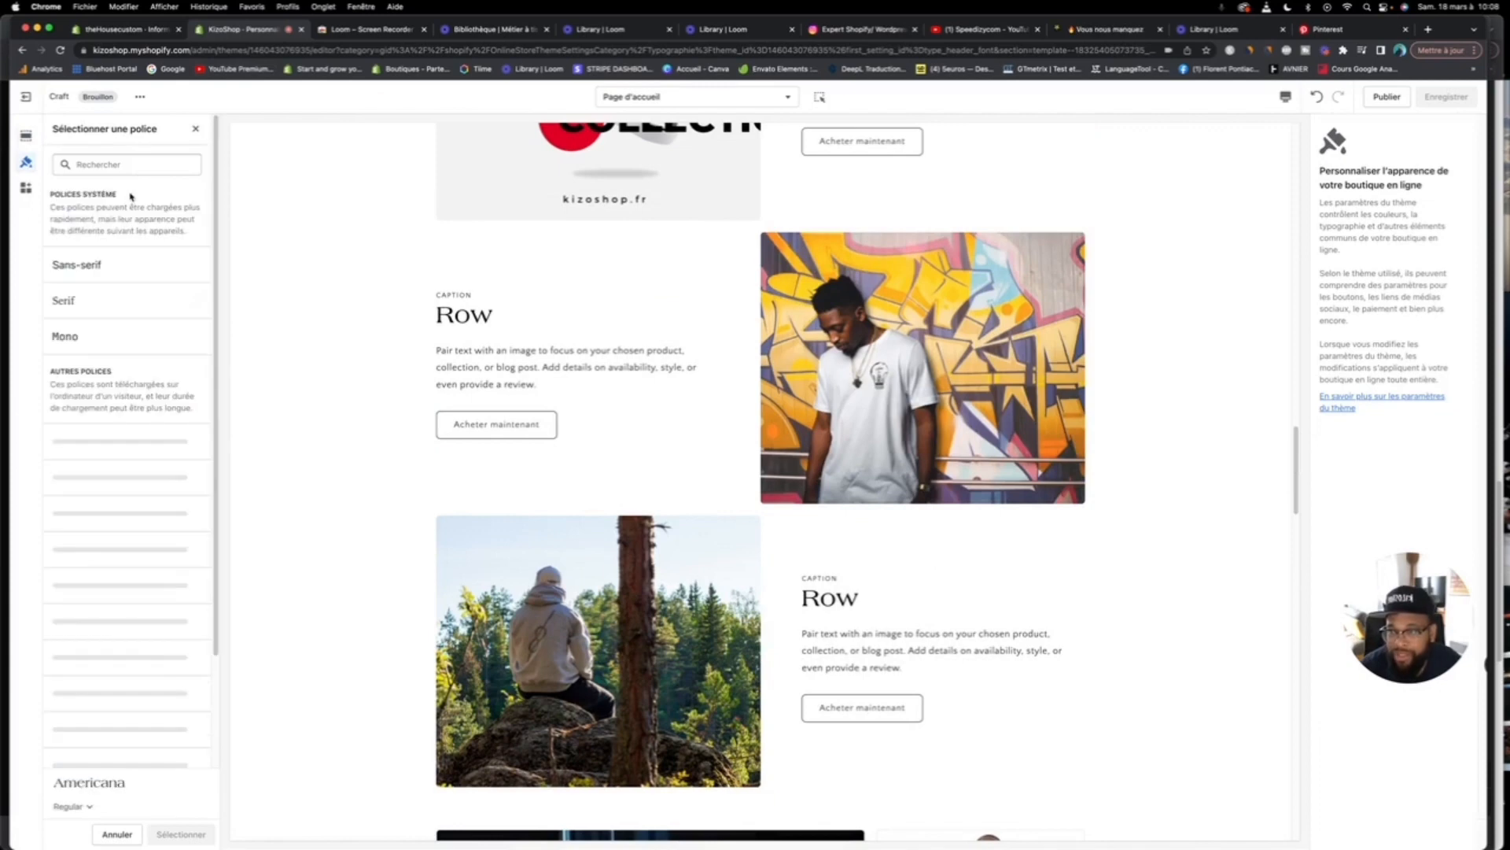
left_click(128, 164)
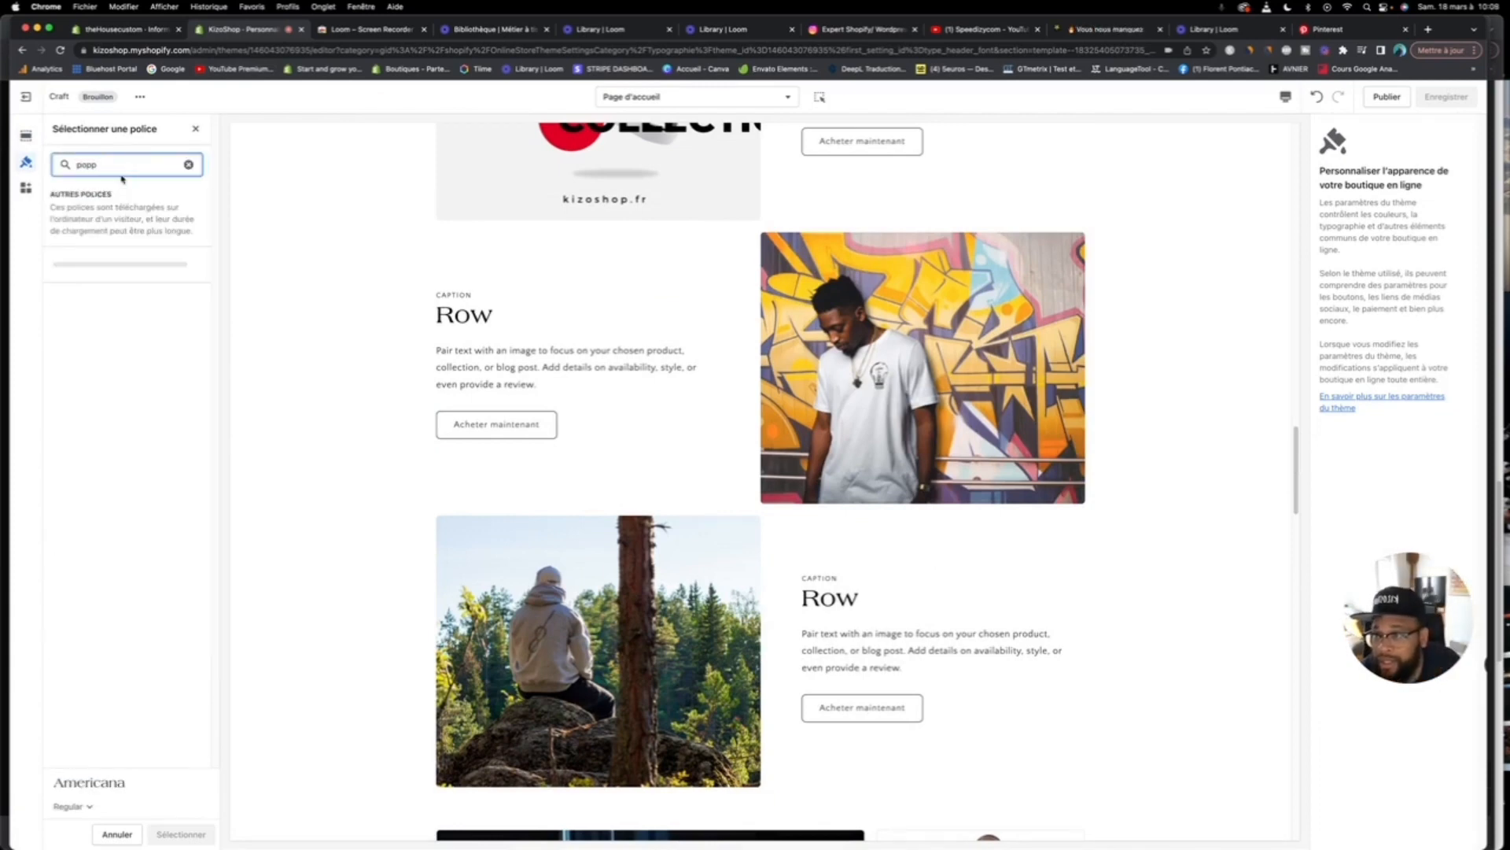
left_click(117, 265)
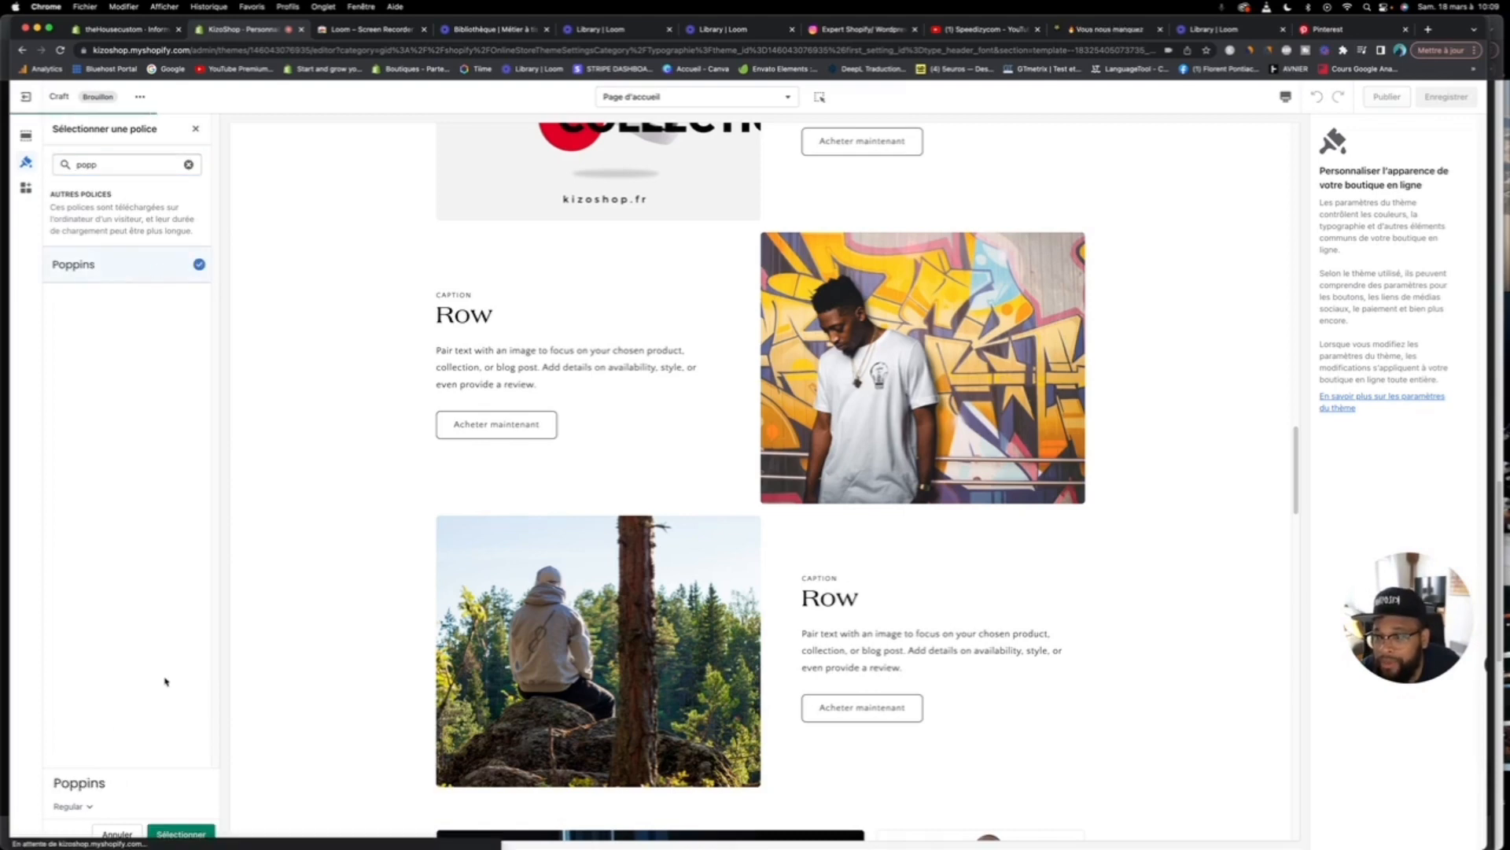
left_click(82, 808)
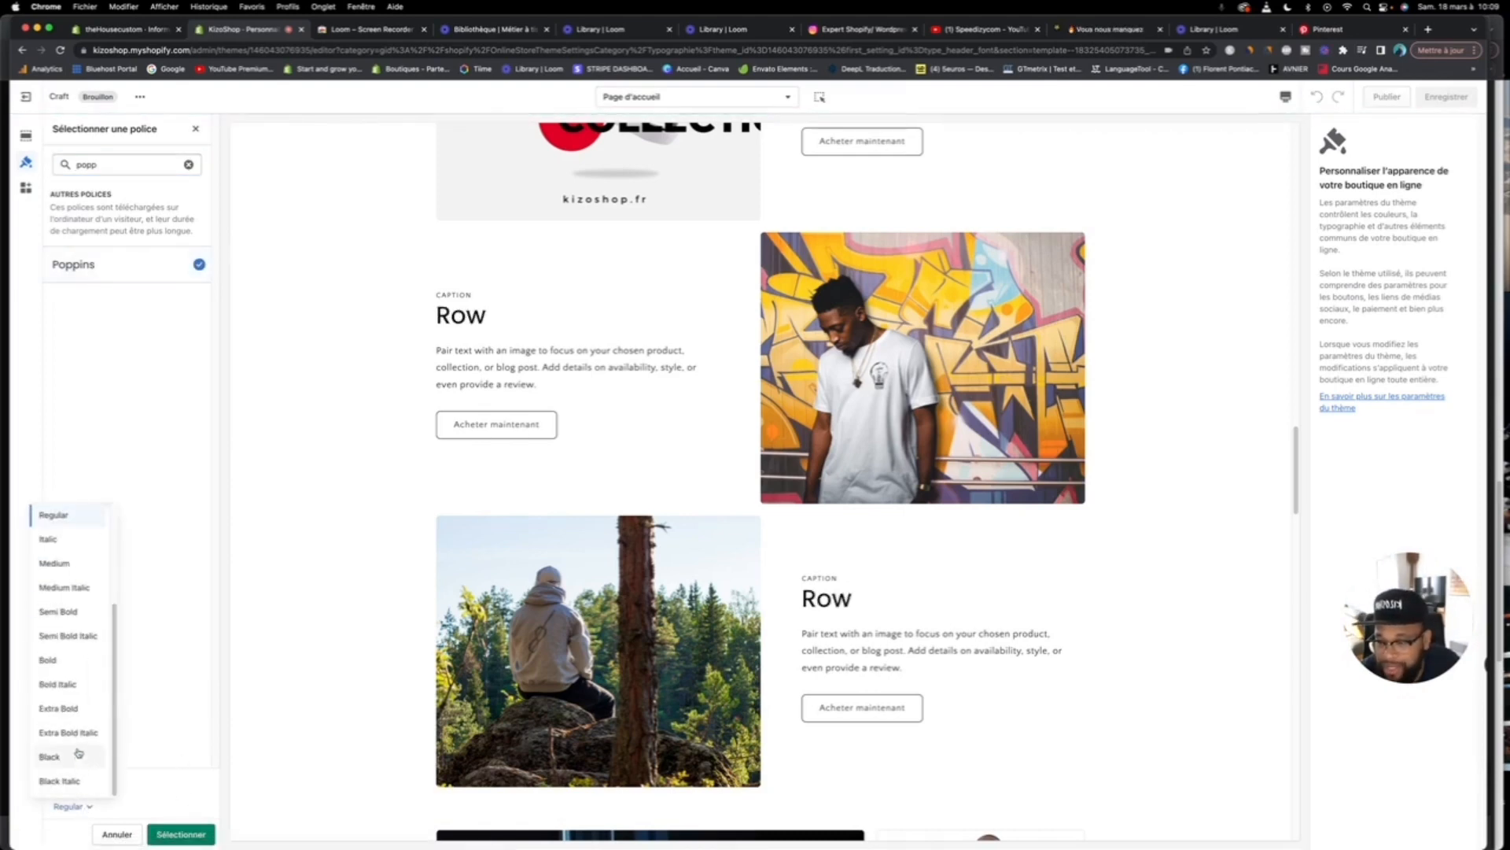
left_click(65, 712)
left_click(179, 834)
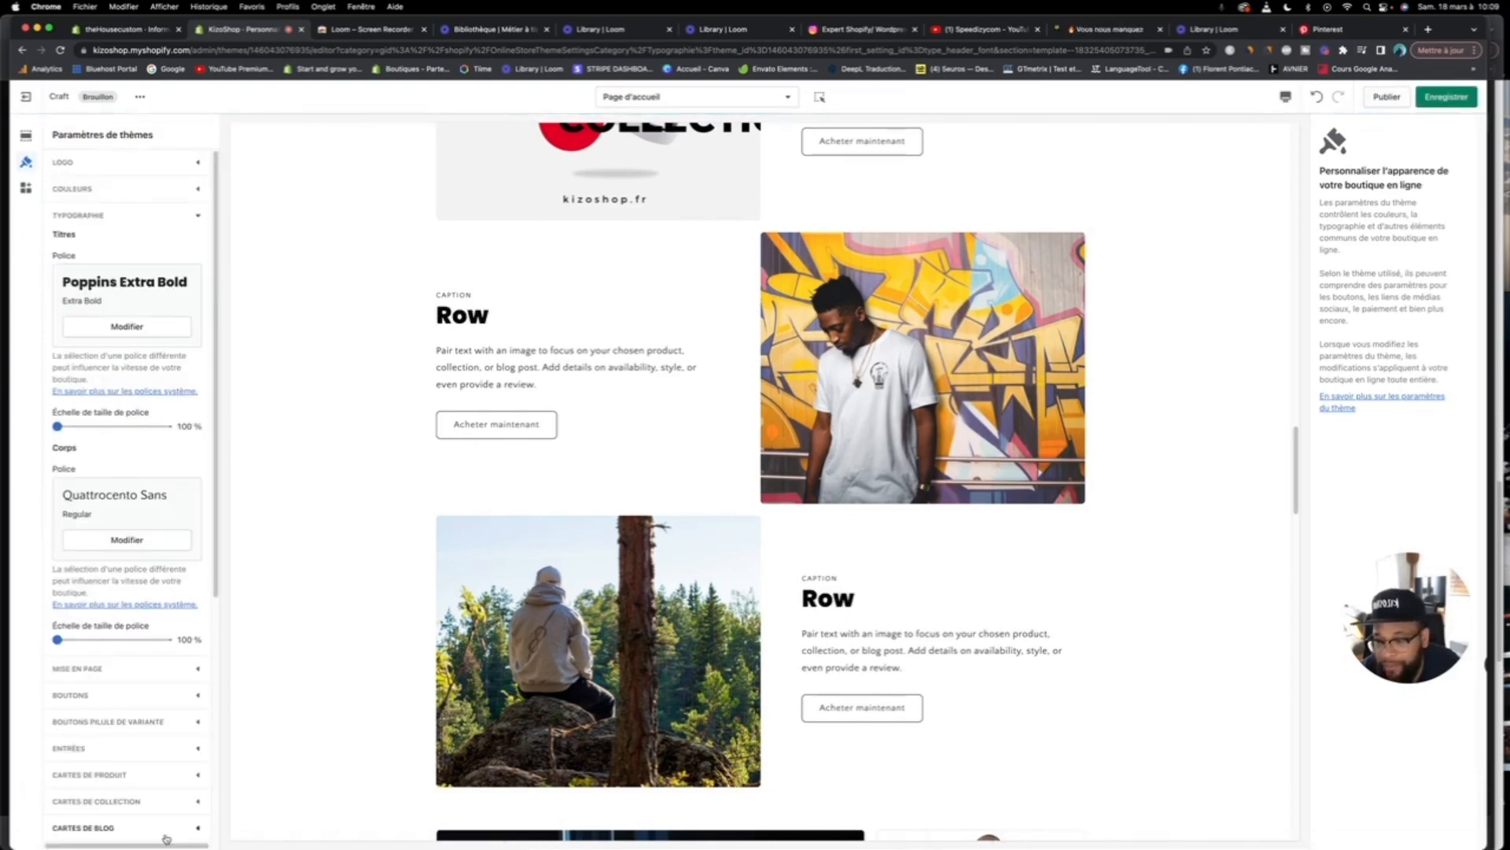
Step: Choose Poppins in the Bold style as the body text font in the theme's typography settings
left_click(117, 543)
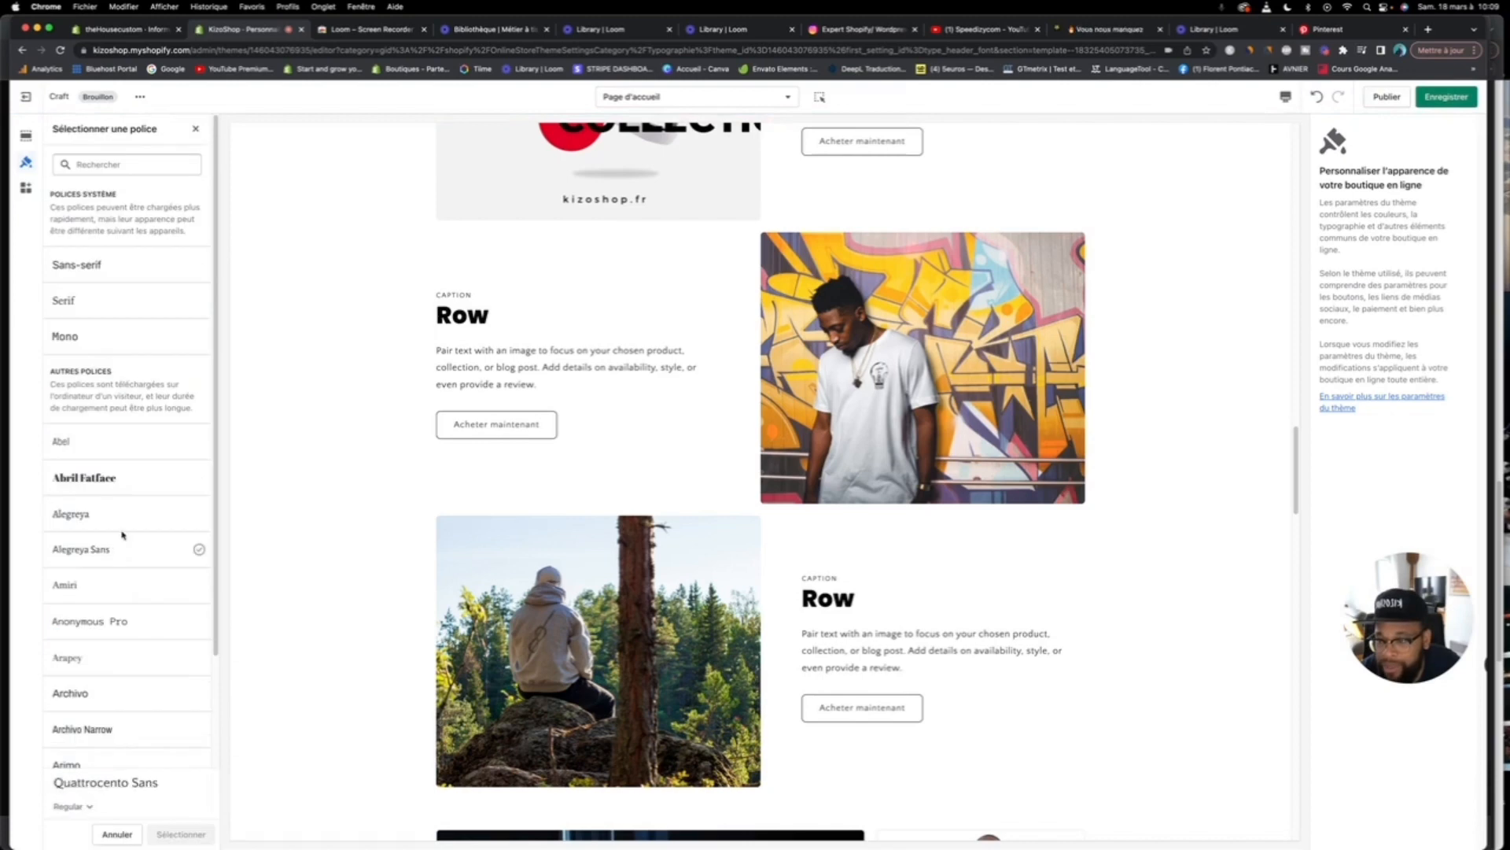
left_click(105, 164)
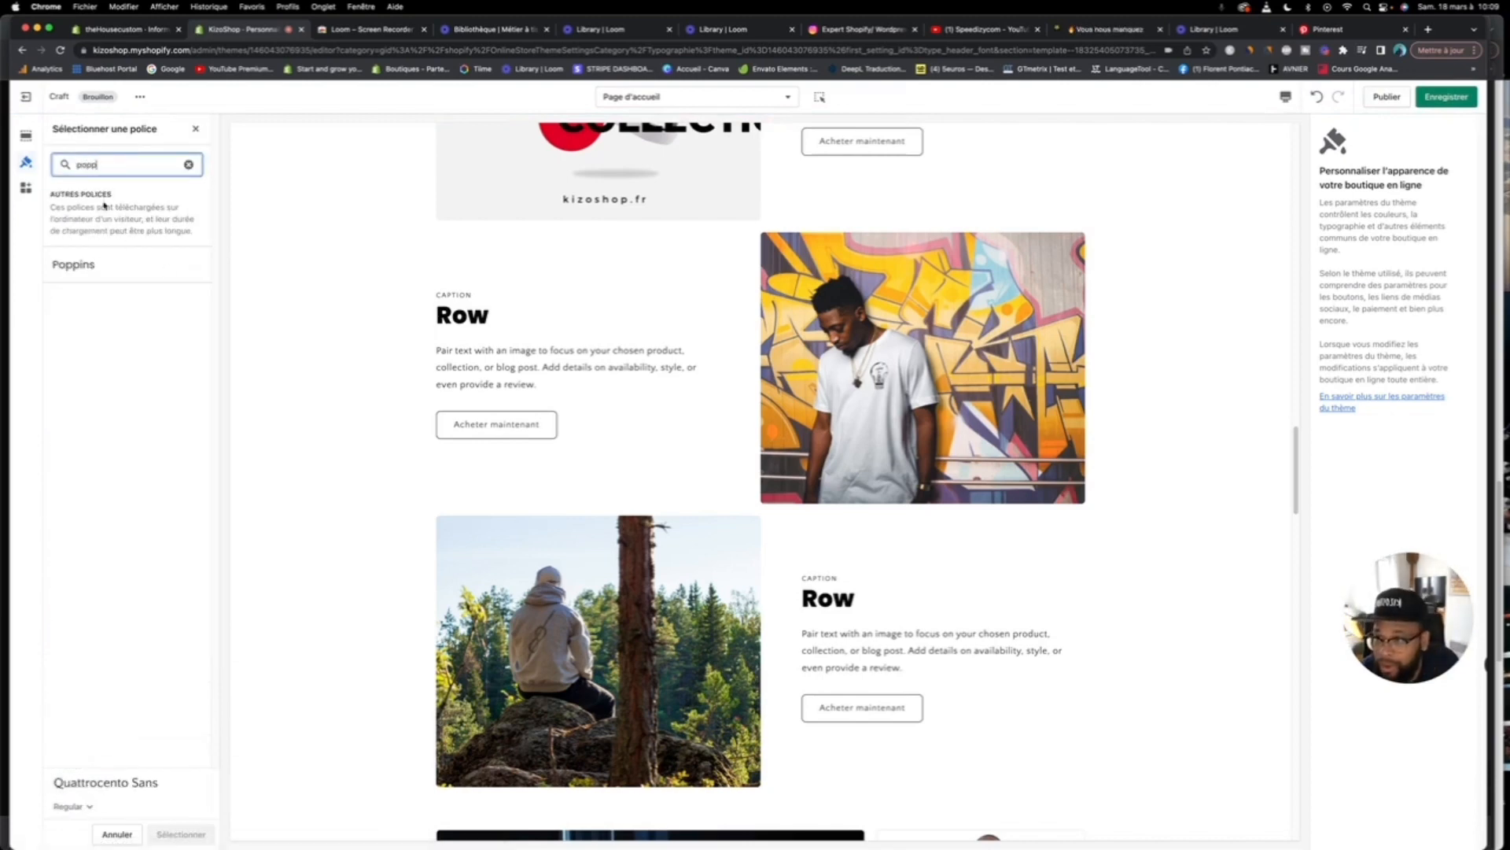
left_click(112, 264)
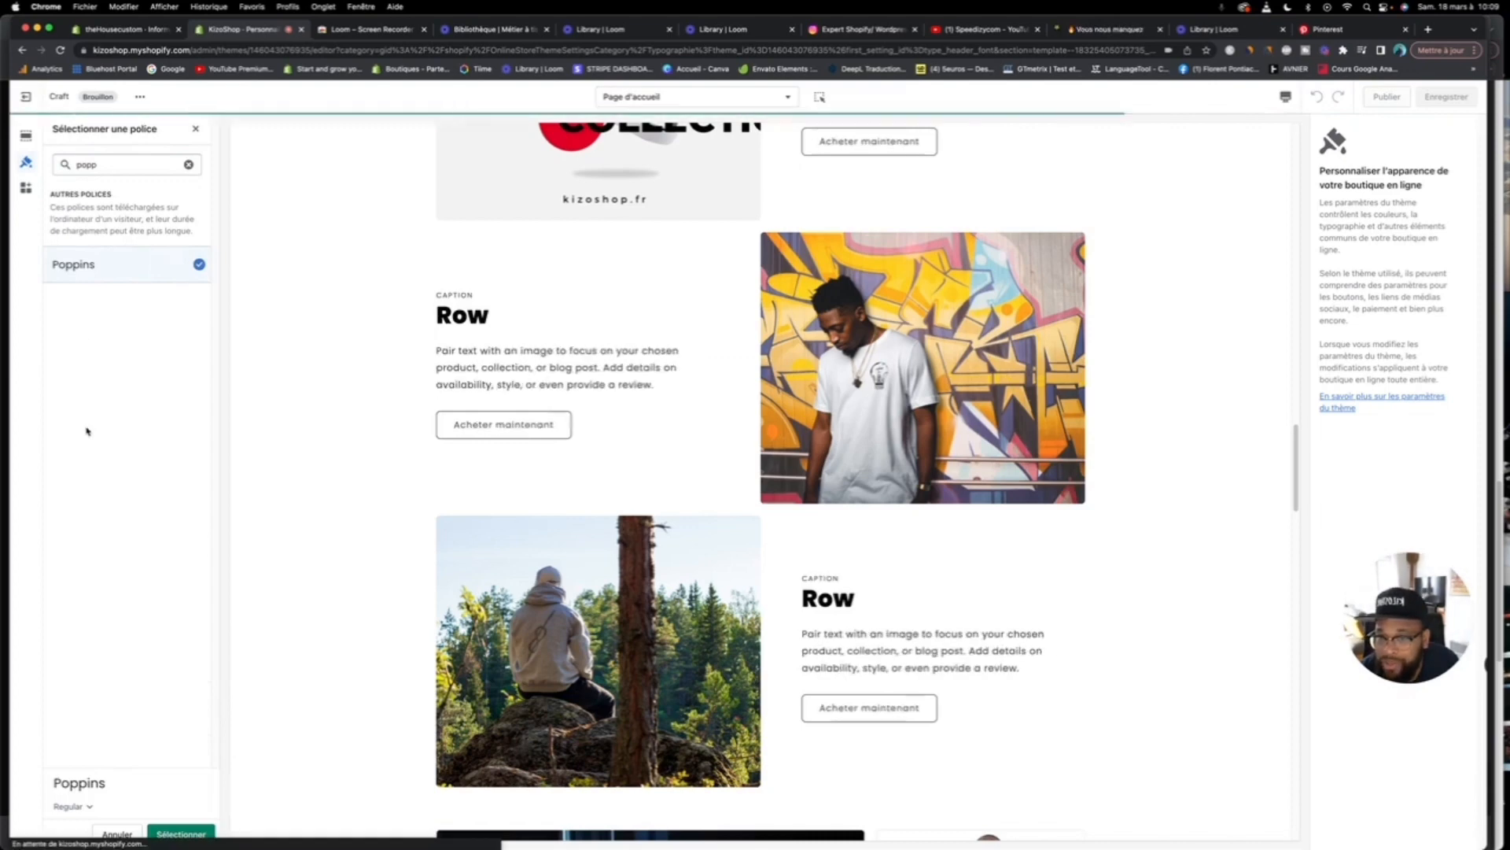
left_click(84, 807)
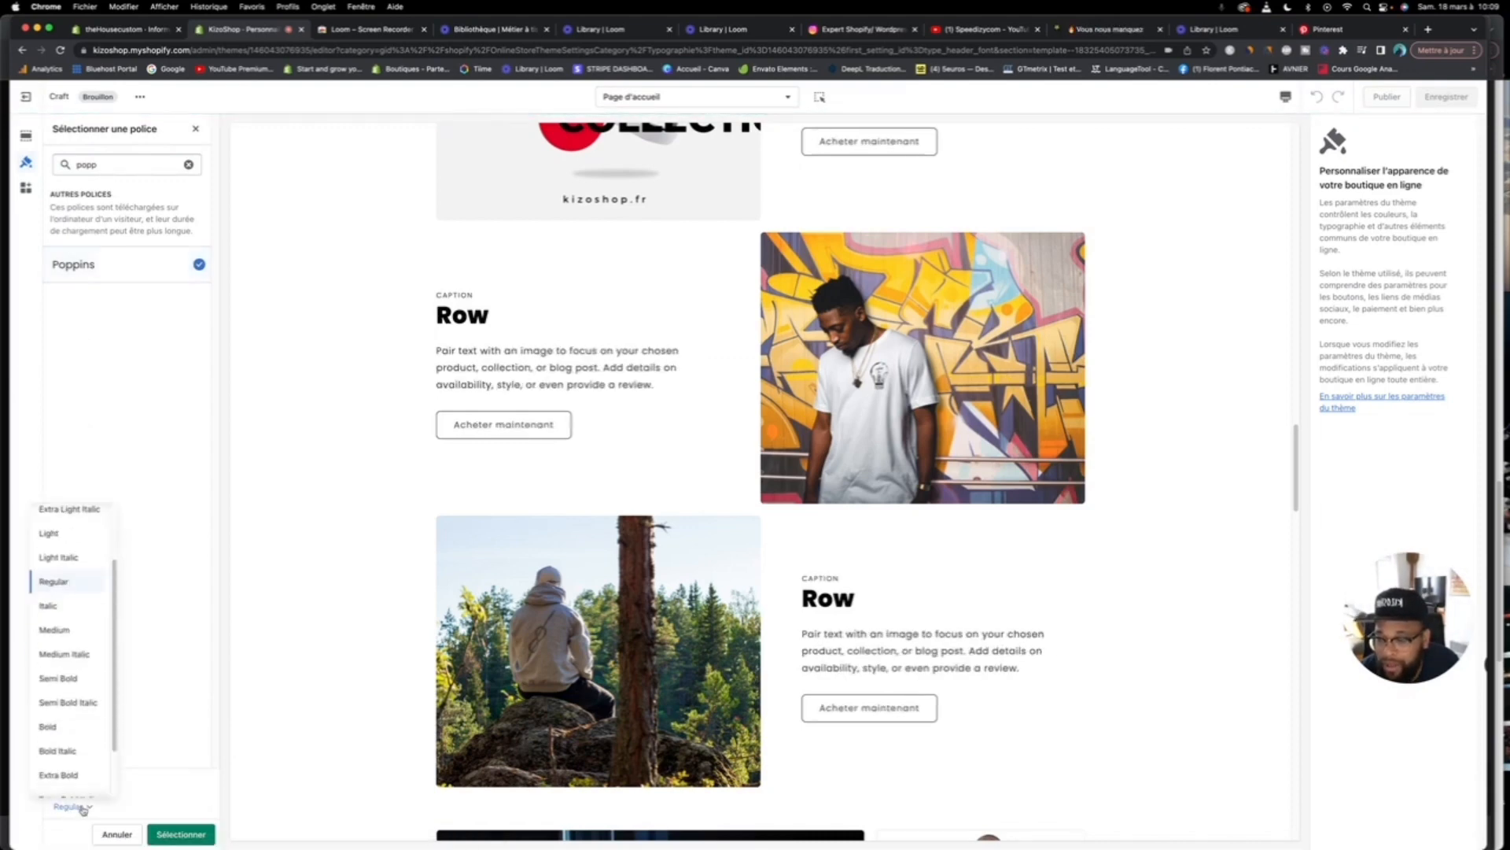
scroll(91, 629, "down", 2)
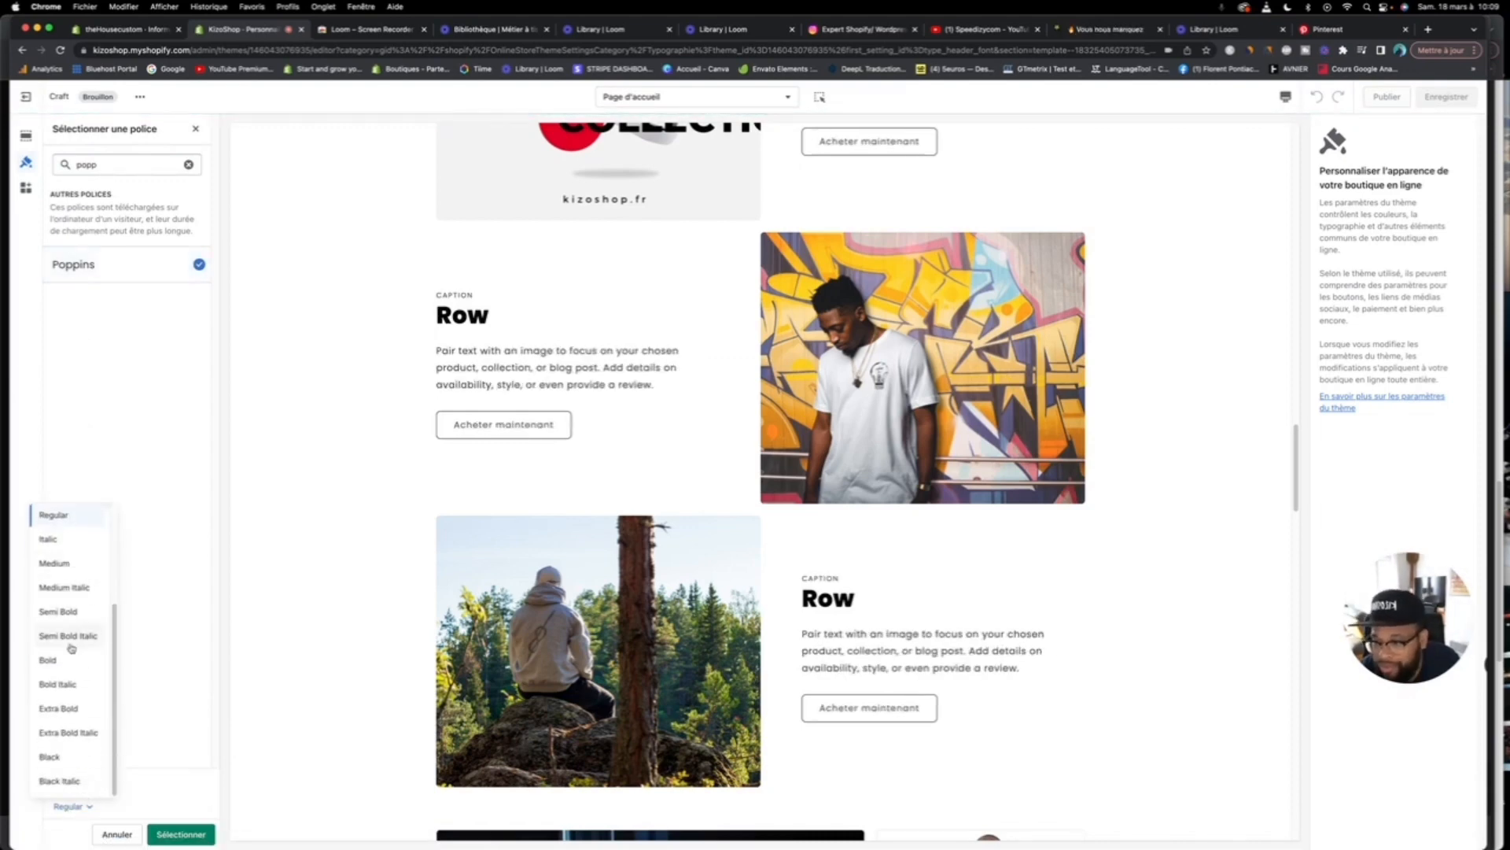
left_click(69, 660)
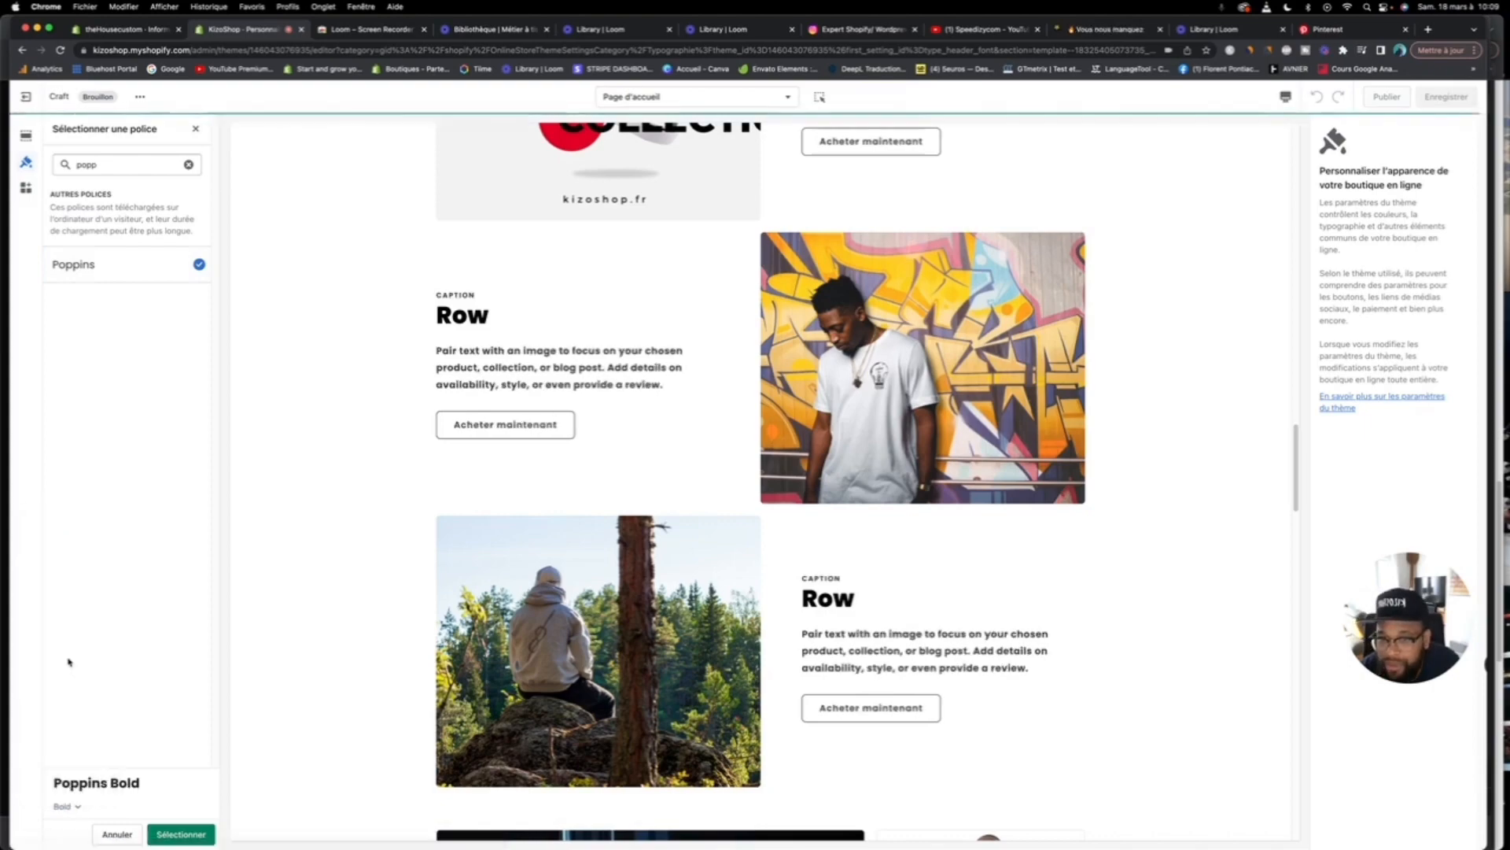
Step: Check the chosen body font on the homepage's product listings and header, apply the selection, and save the theme changes
scroll(975, 429, "up", 10)
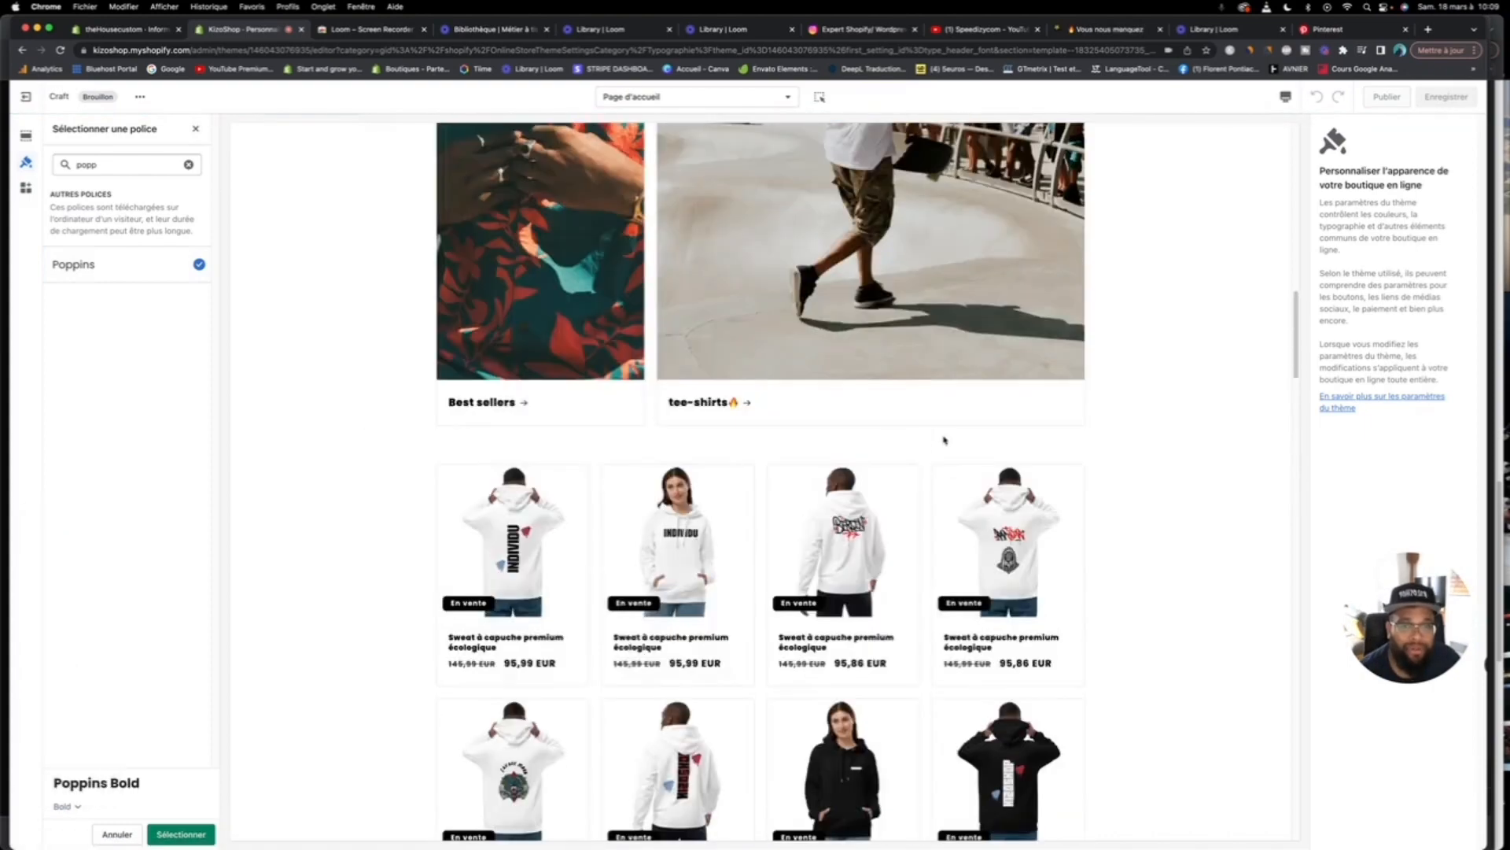
scroll(828, 439, "down", 3)
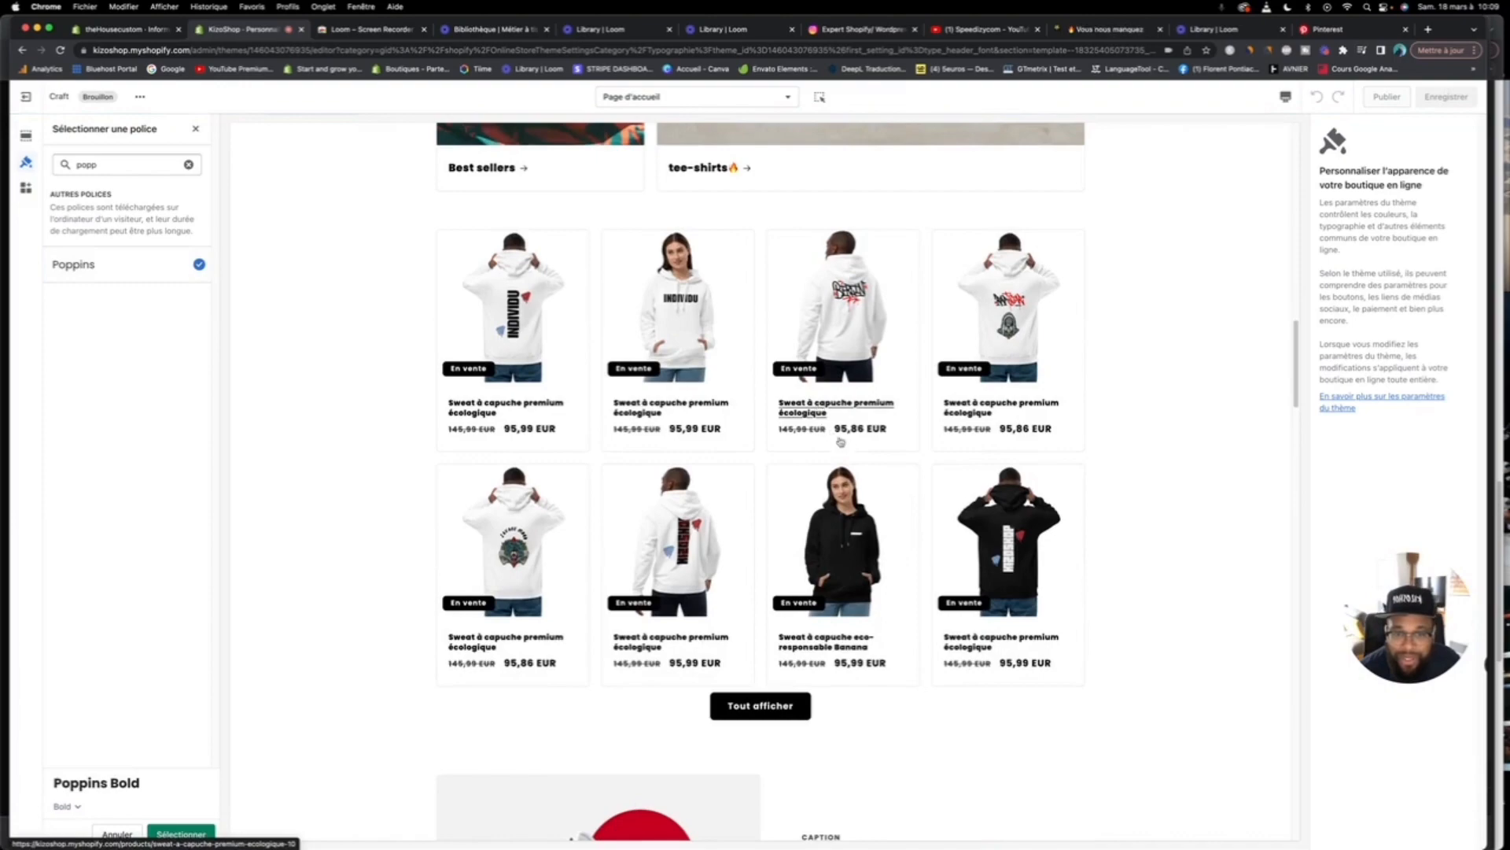
scroll(842, 453, "up", 7)
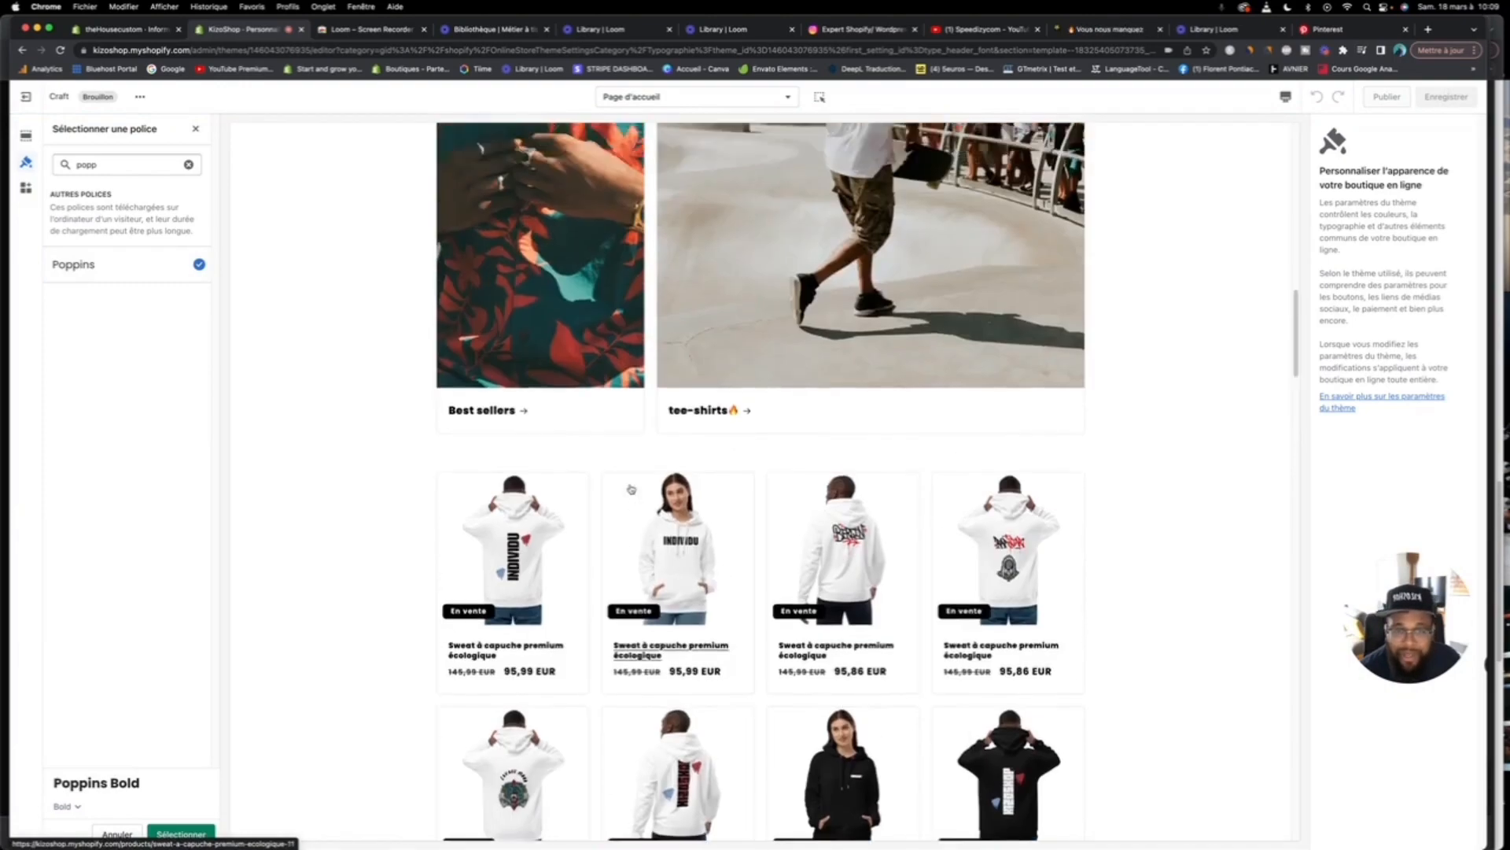
scroll(540, 411, "up", 6)
left_click(181, 834)
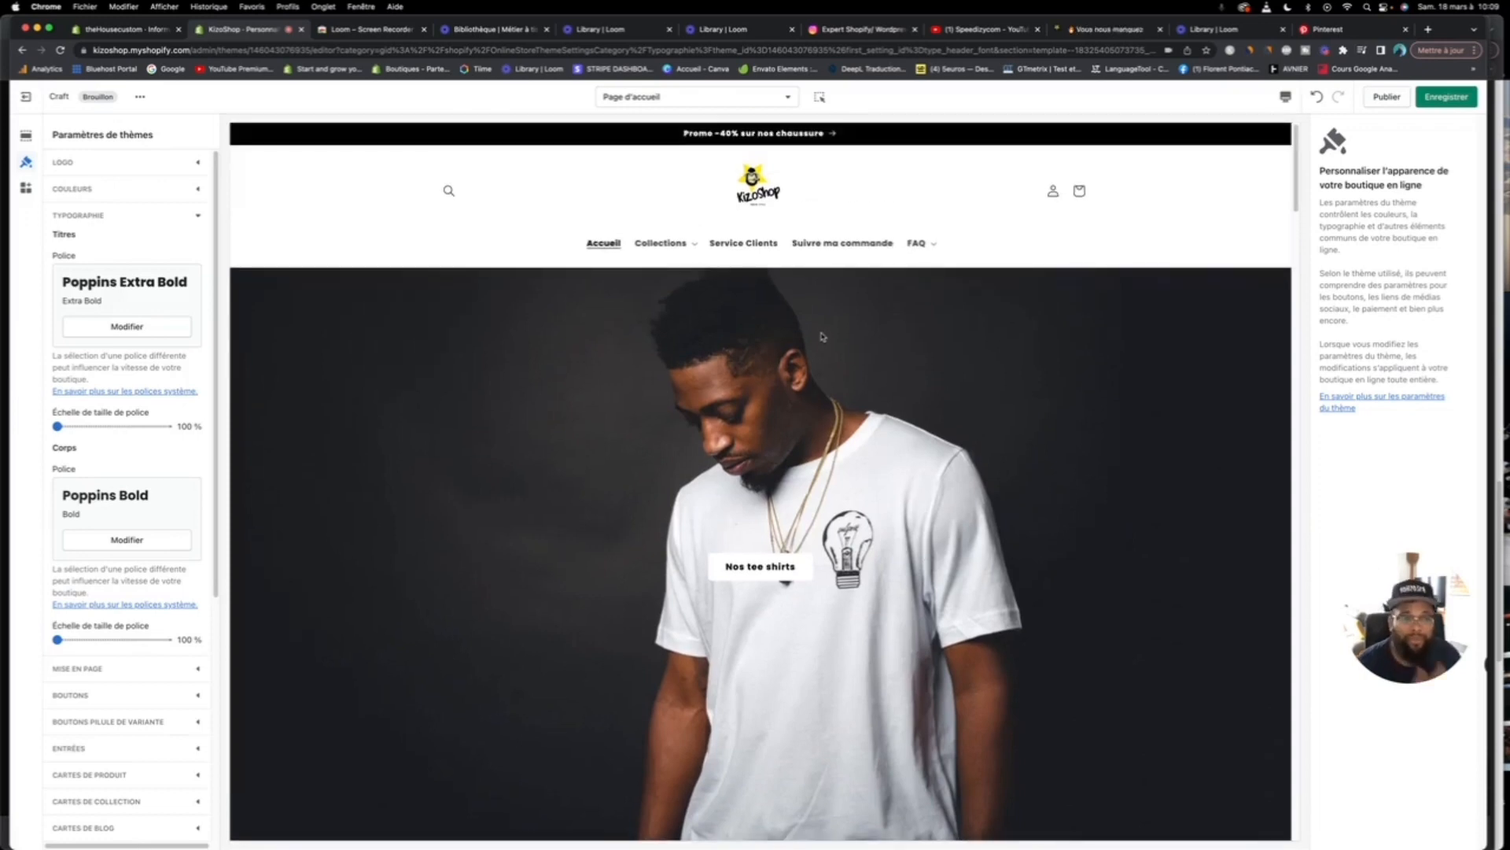
left_click(1446, 96)
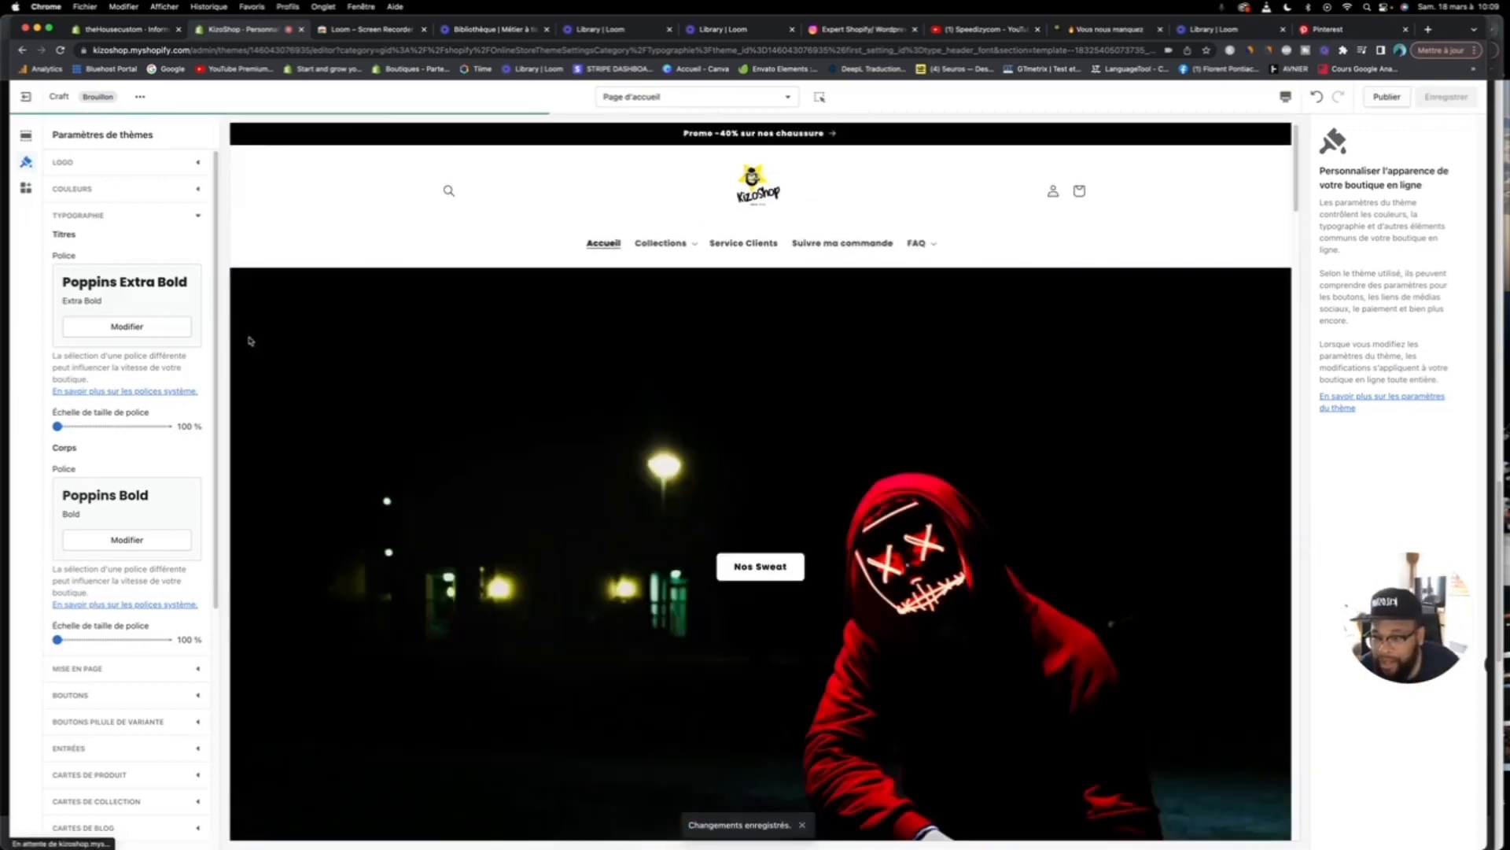
Step: Open the product page of the first premium hooded sweatshirt shown in the home page preview
left_click(27, 136)
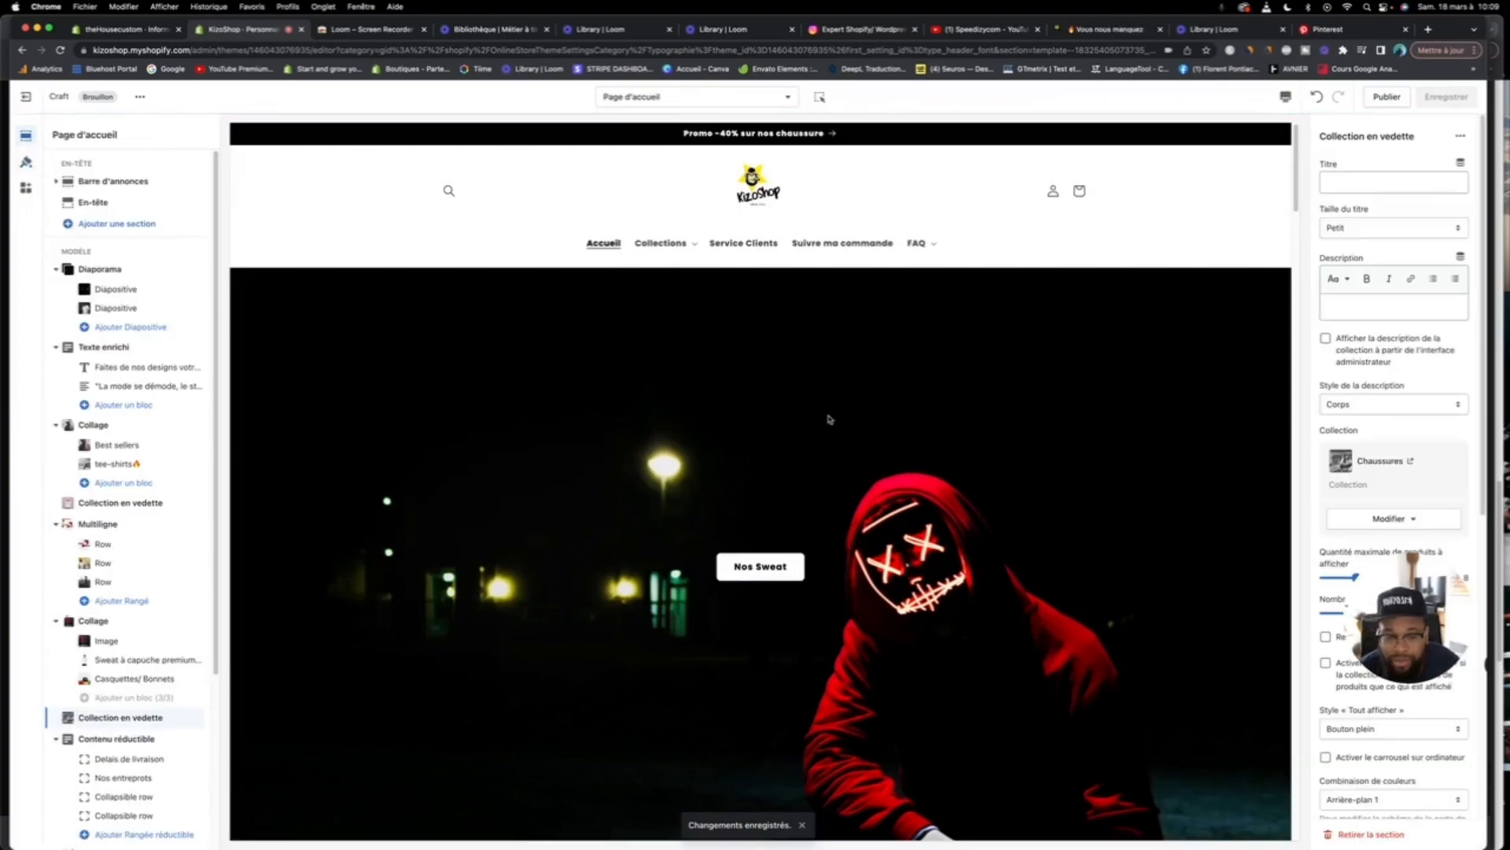
scroll(826, 419, "down", 10)
scroll(747, 478, "down", 5)
scroll(736, 489, "up", 2)
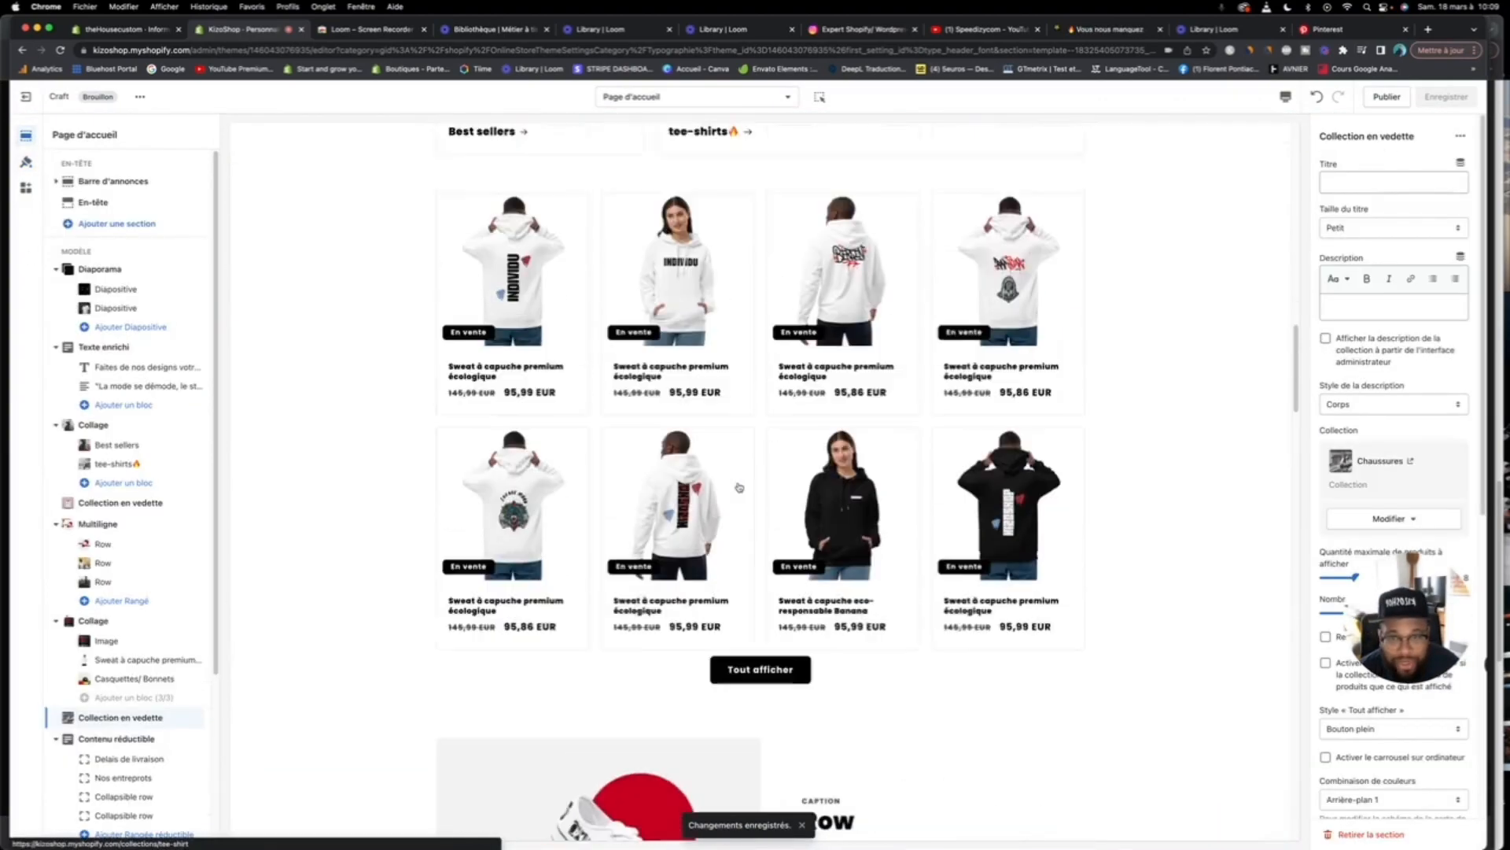
left_click(534, 397)
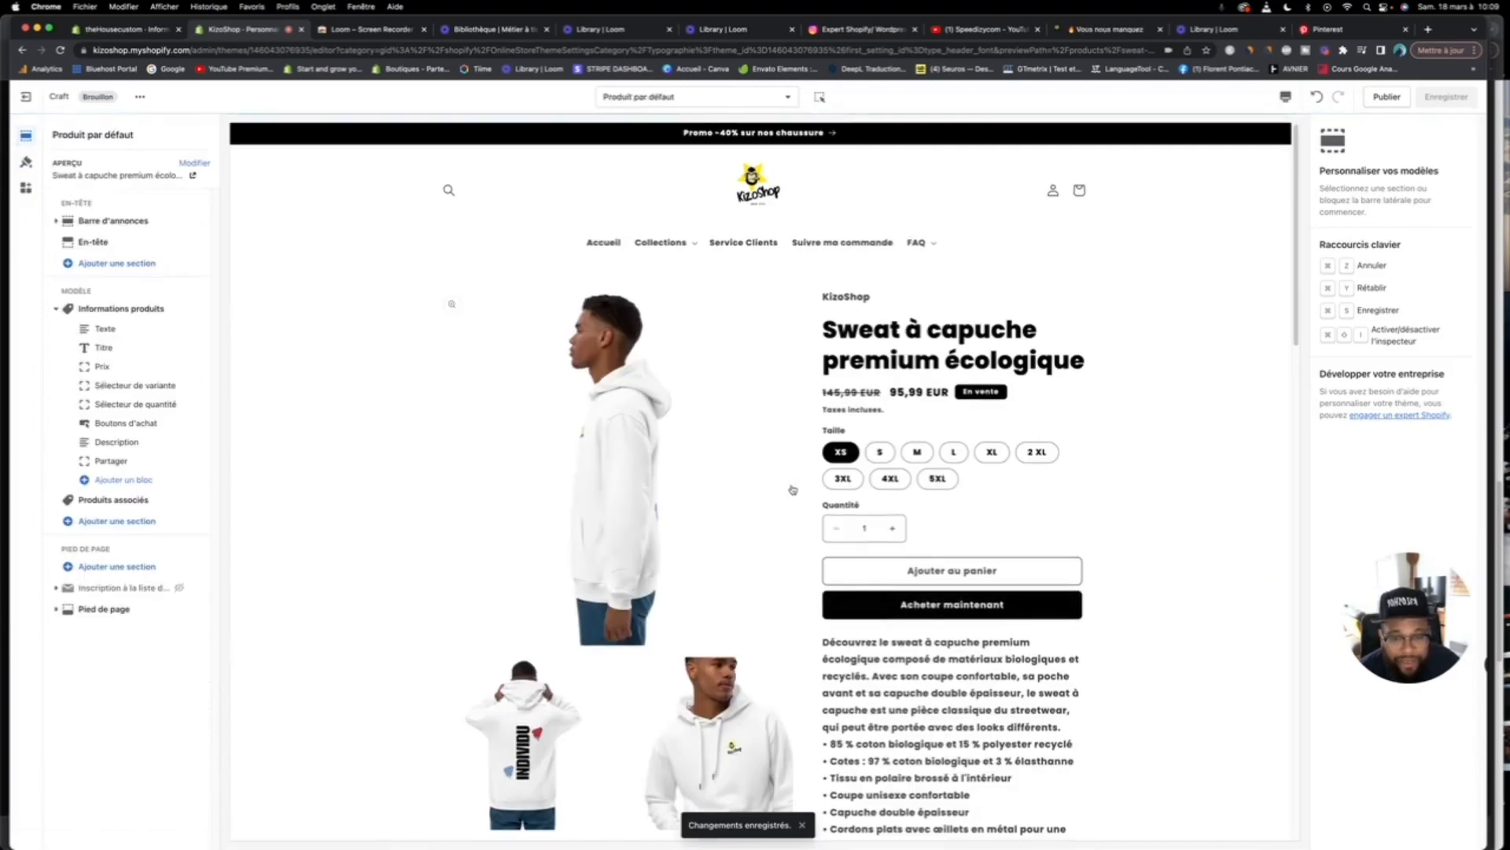
Step: Test the size options 5XL, 3XL and 4XL on the sweatshirt's product page preview
scroll(708, 441, "down", 4)
scroll(862, 272, "down", 2)
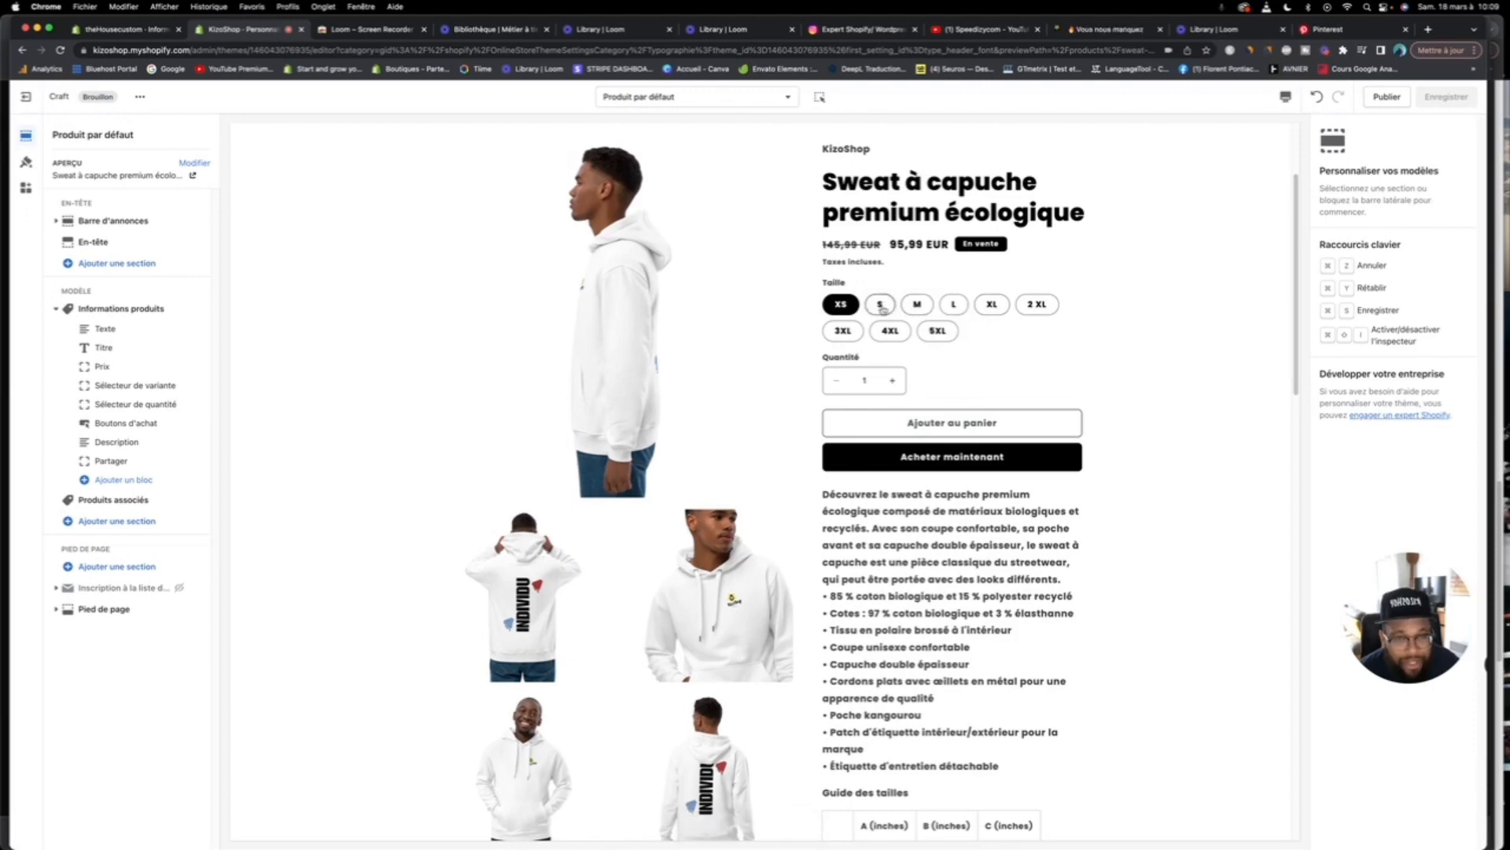
left_click(936, 334)
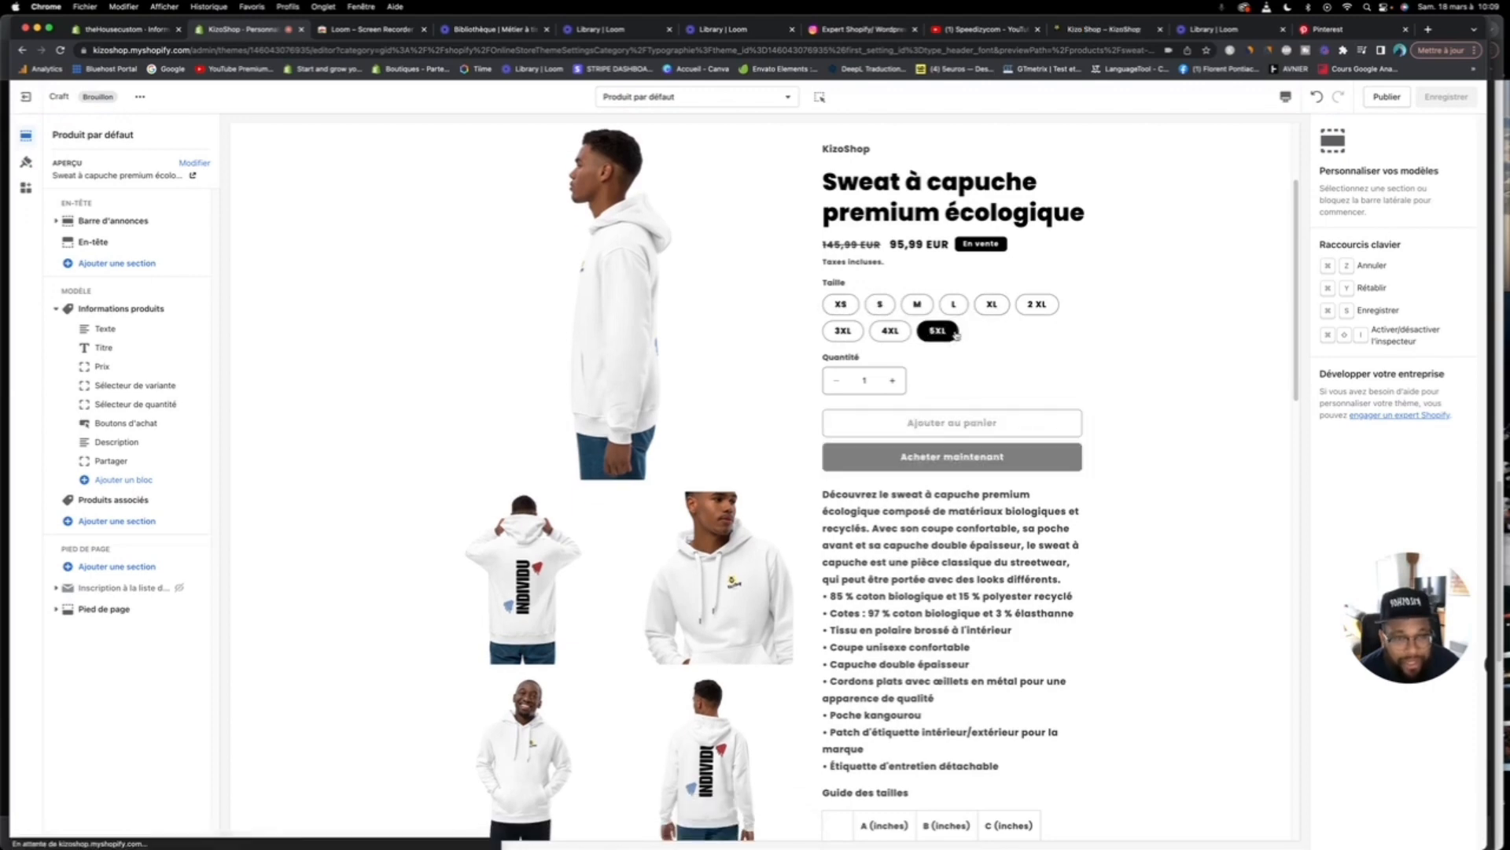
left_click(854, 335)
left_click(906, 333)
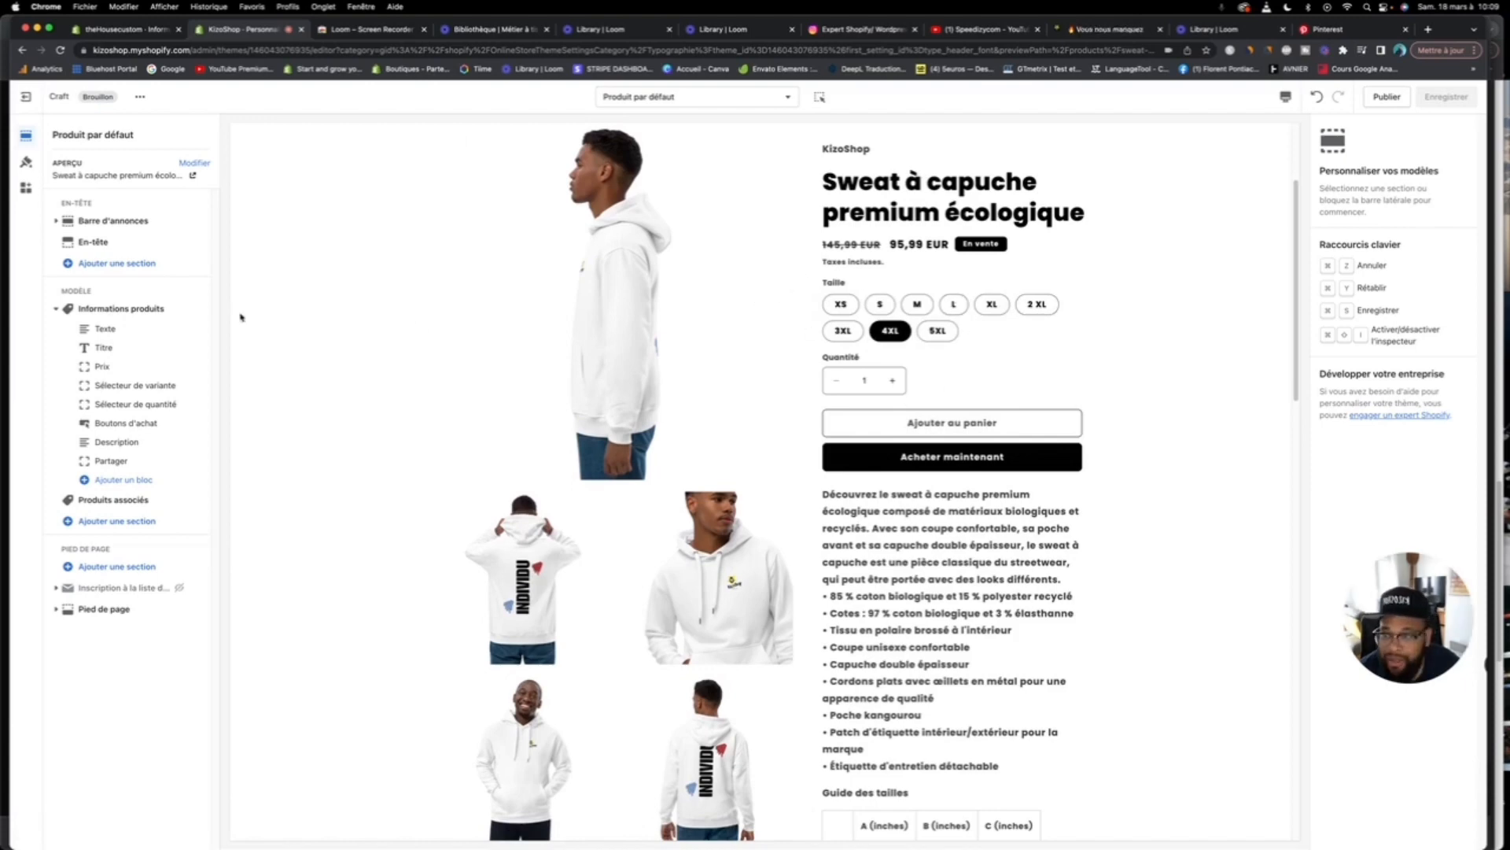
Step: Set the desktop media layout of the product information section to Vignettes
left_click(169, 308)
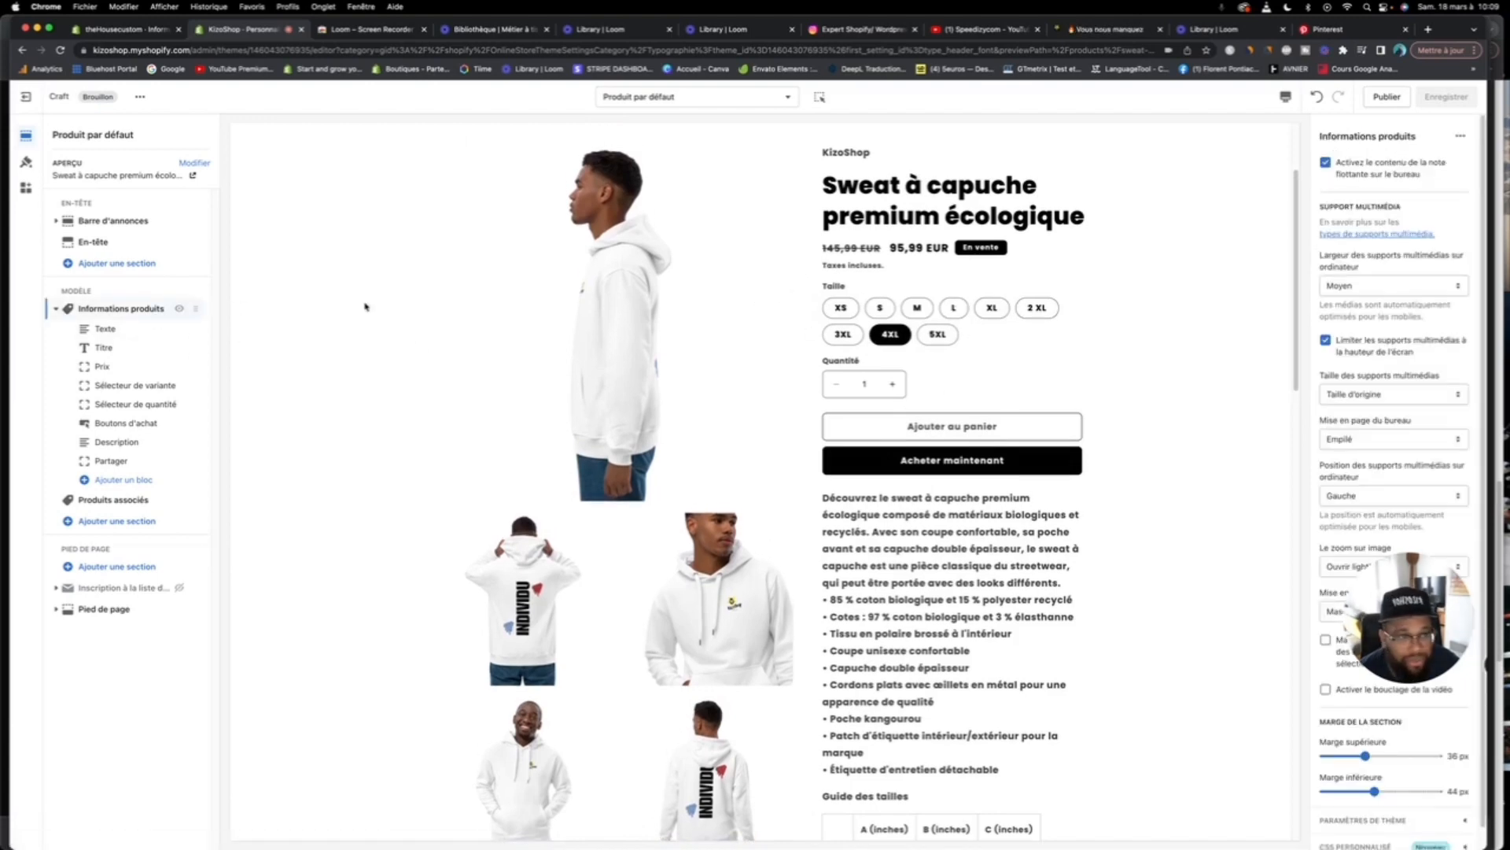
left_click(1386, 440)
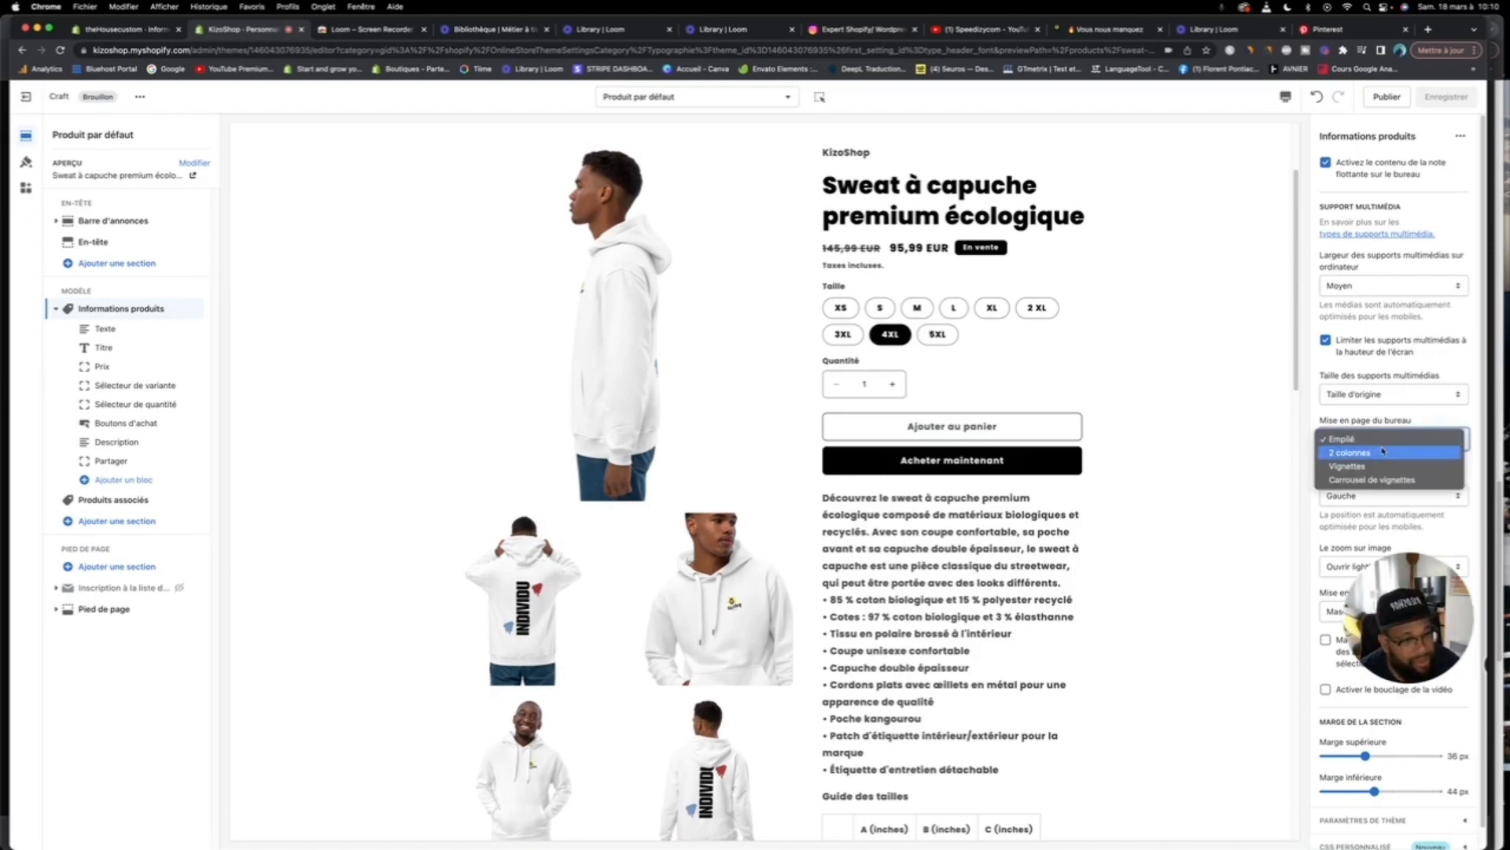
left_click(1381, 468)
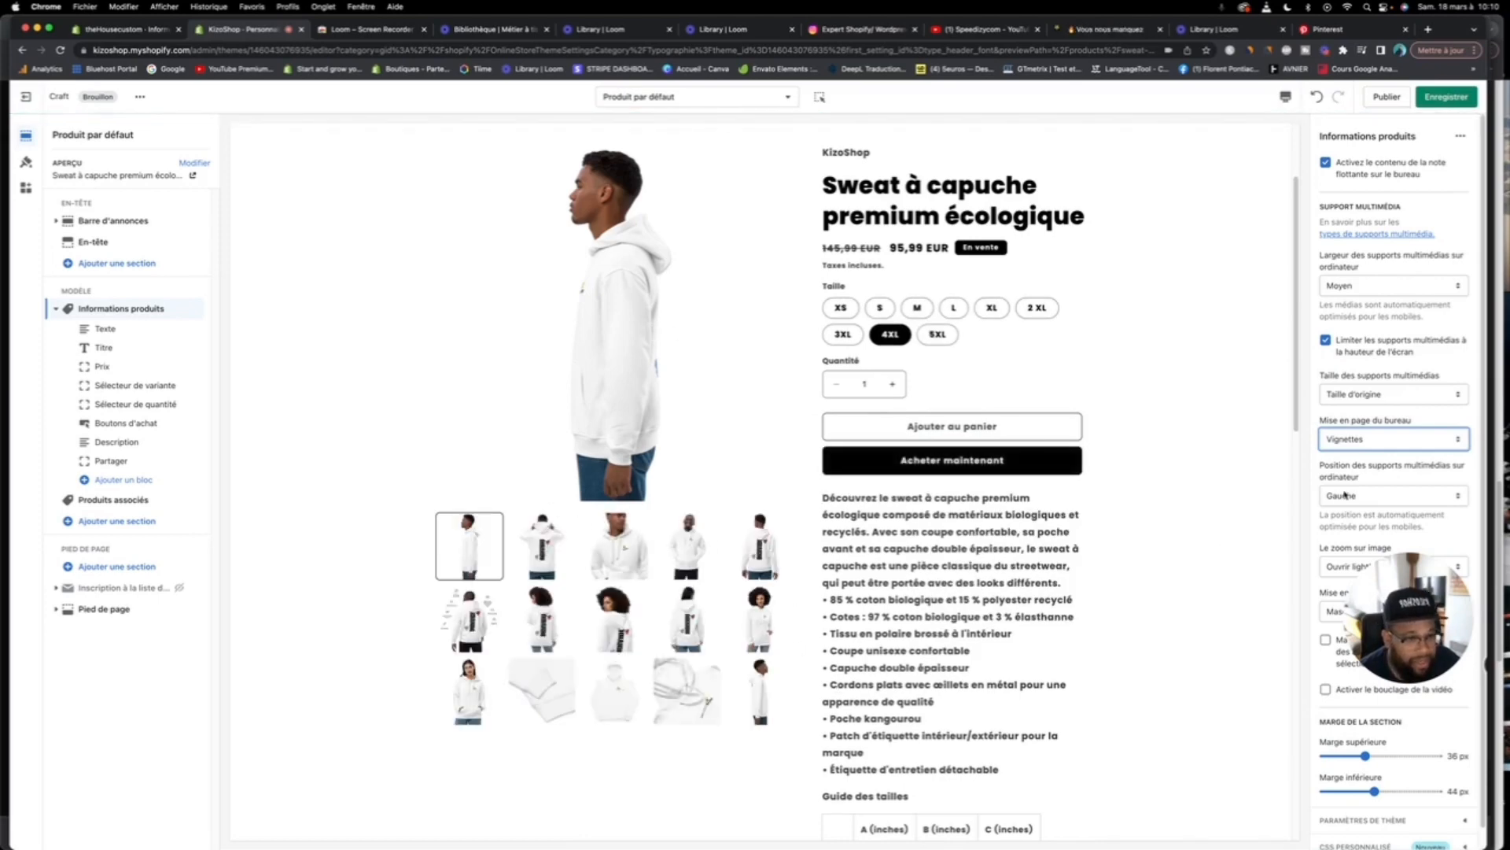
scroll(1345, 495, "down", 1)
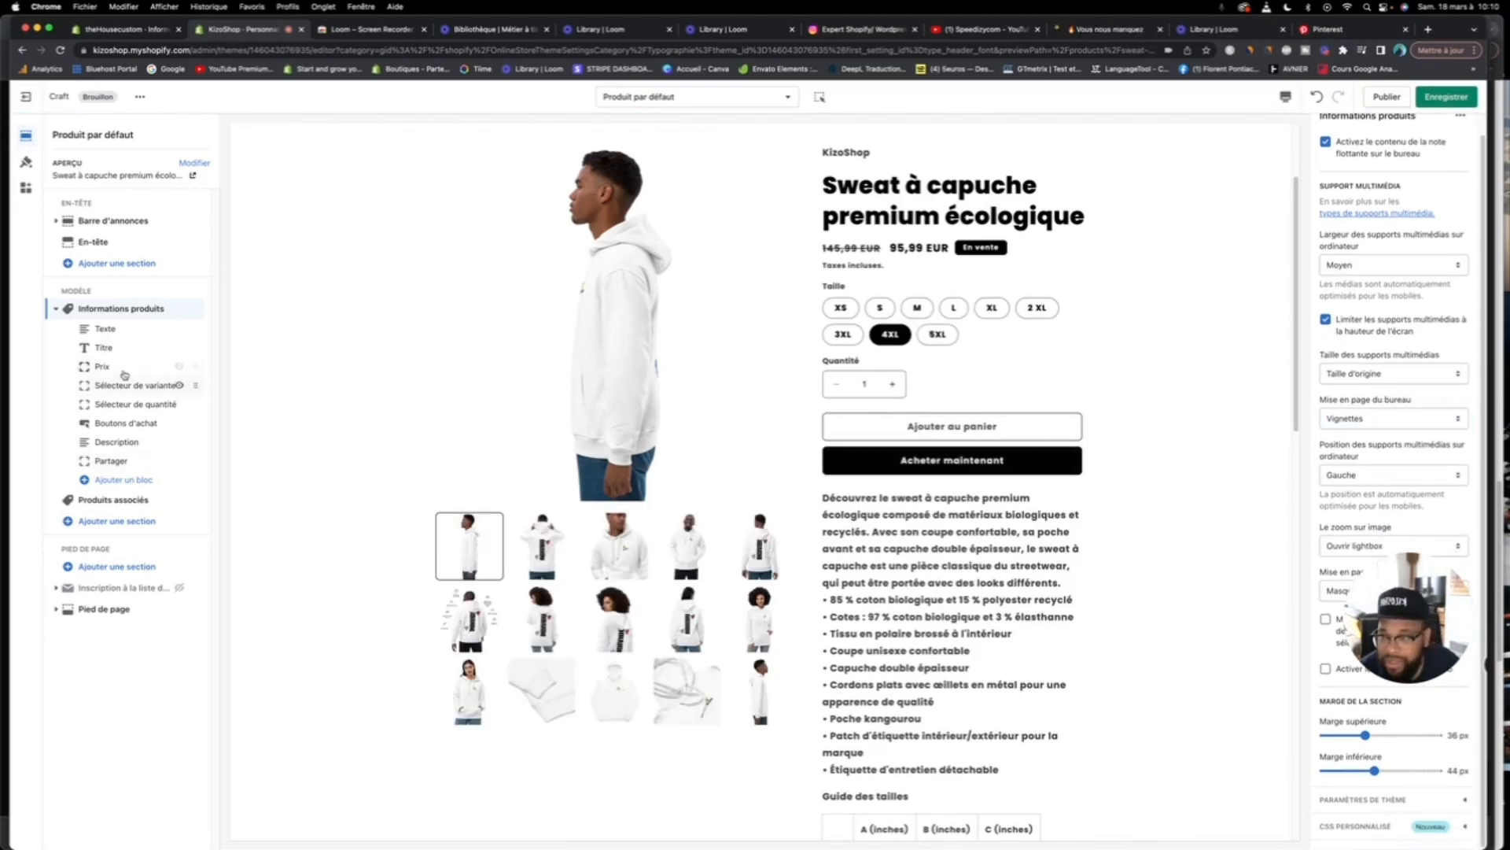
Step: Set the variant selector's type to Menu déroulant and try the size list in the preview
left_click(122, 368)
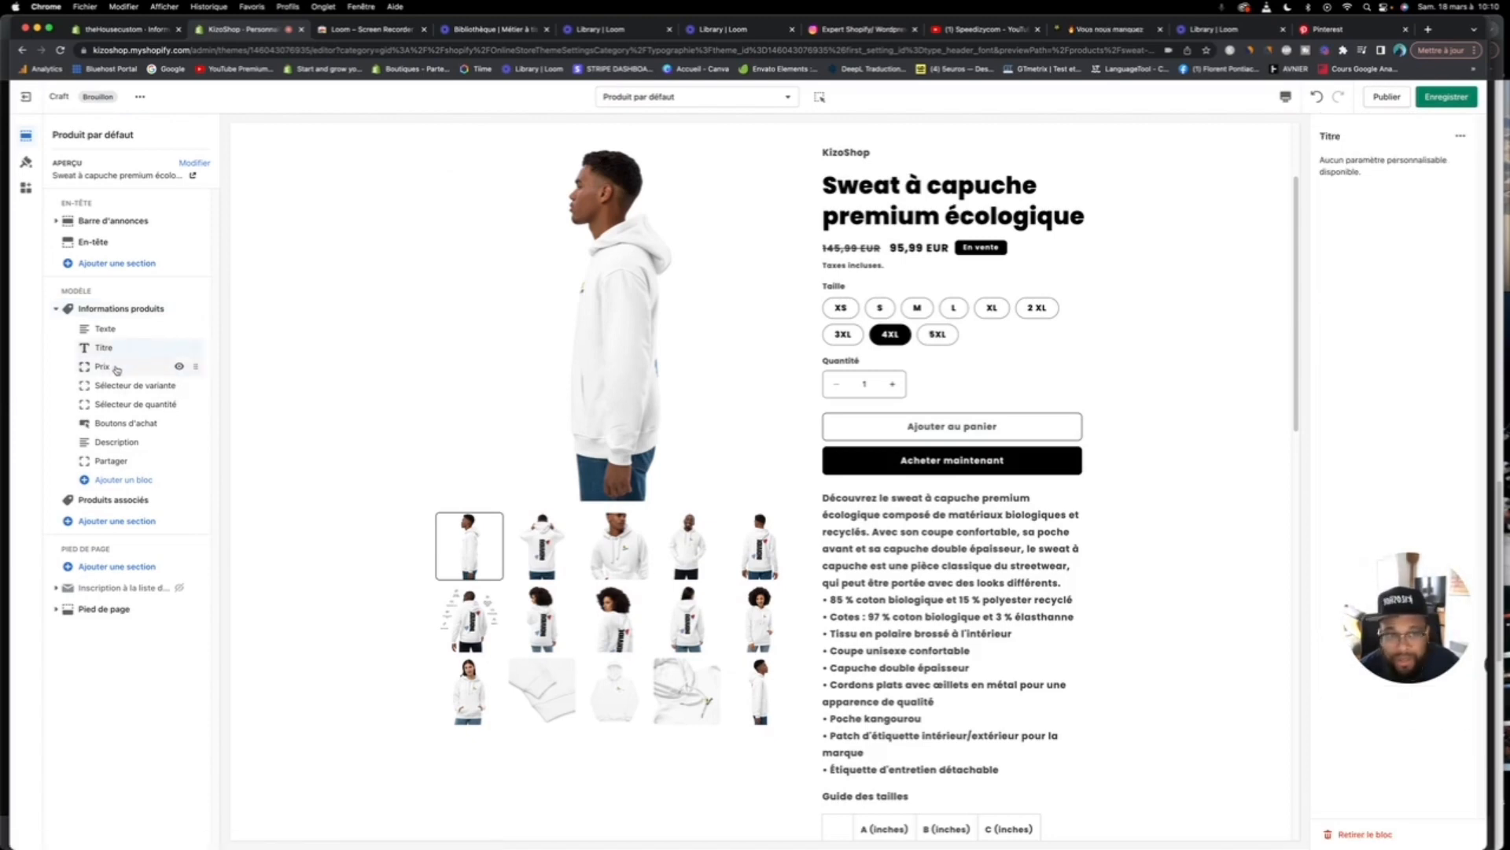
left_click(116, 387)
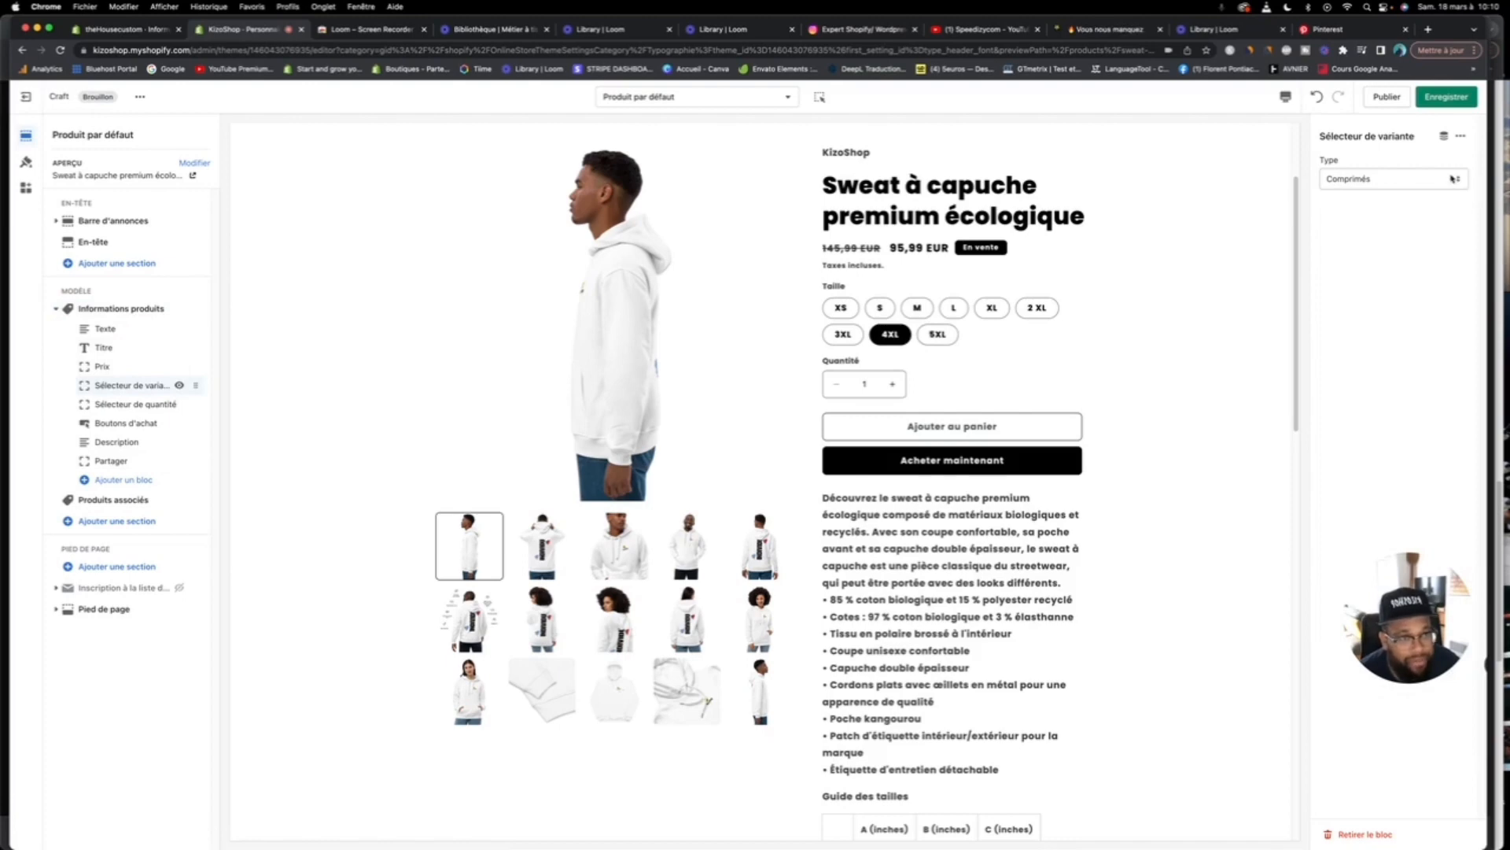
left_click(1453, 179)
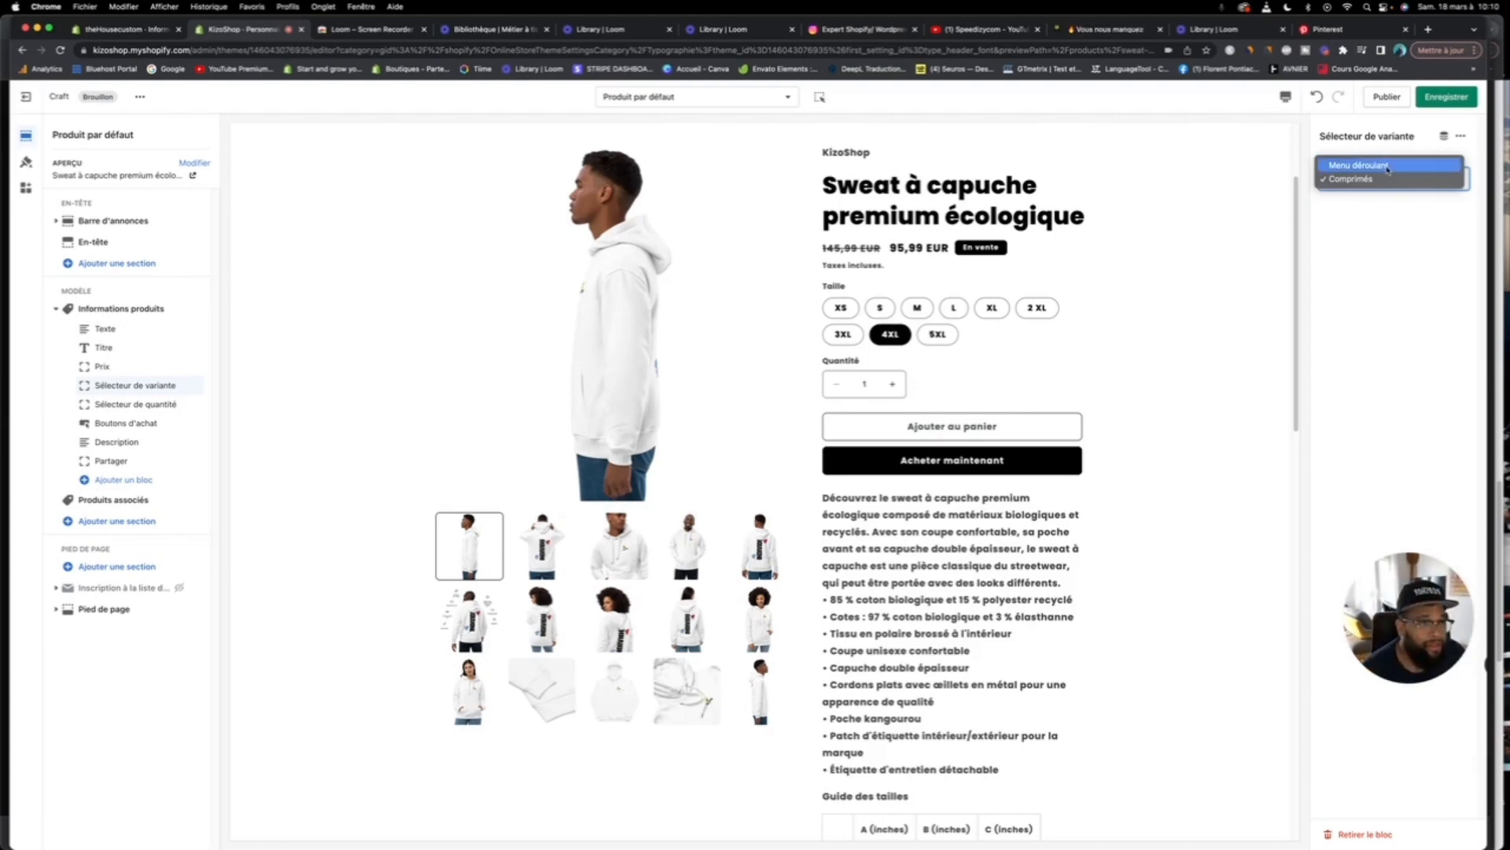
left_click(1389, 166)
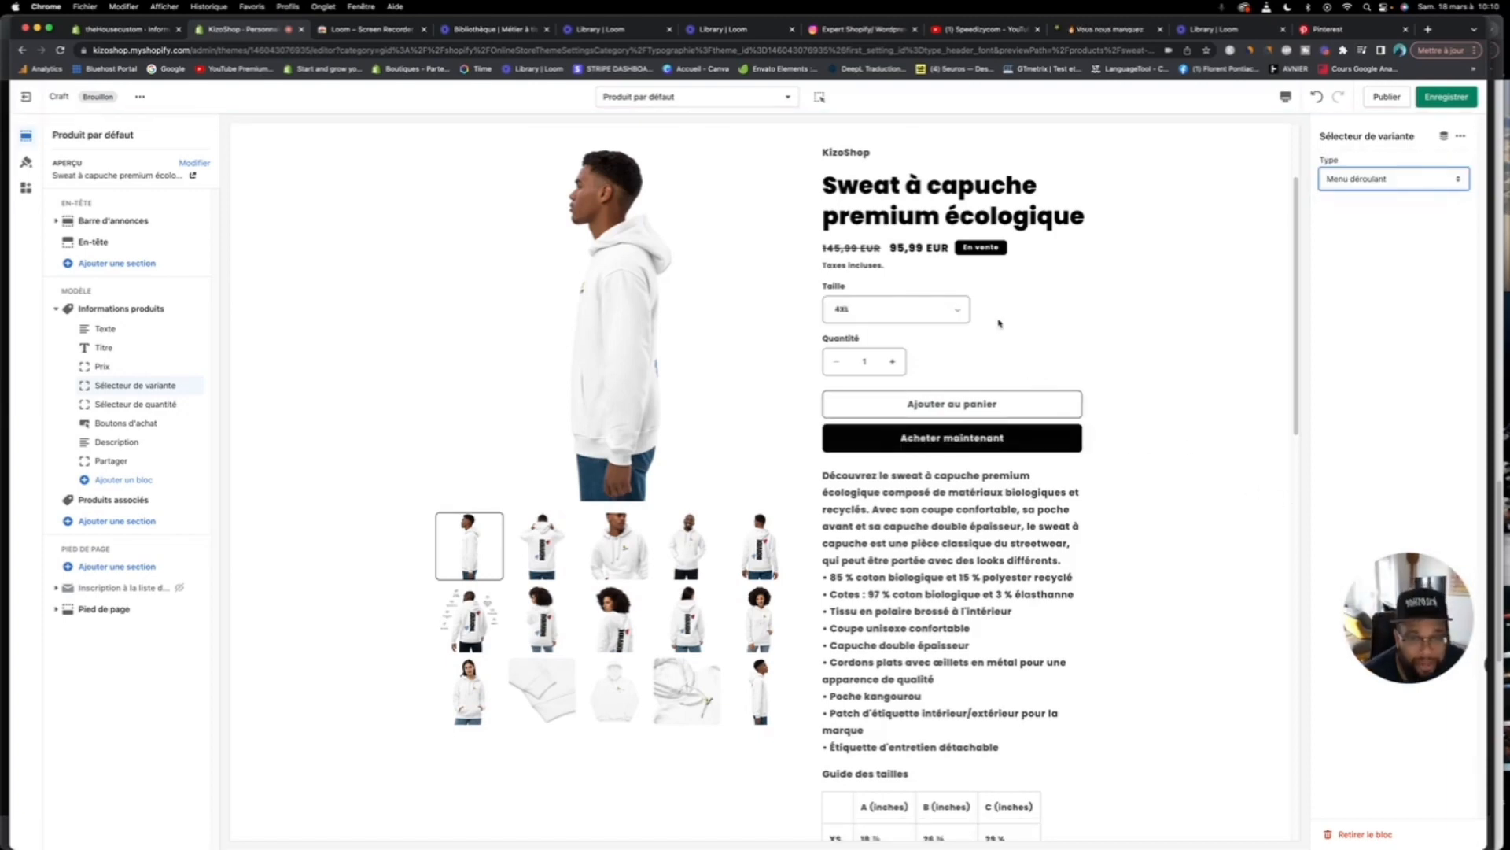
left_click(954, 310)
left_click(1021, 313)
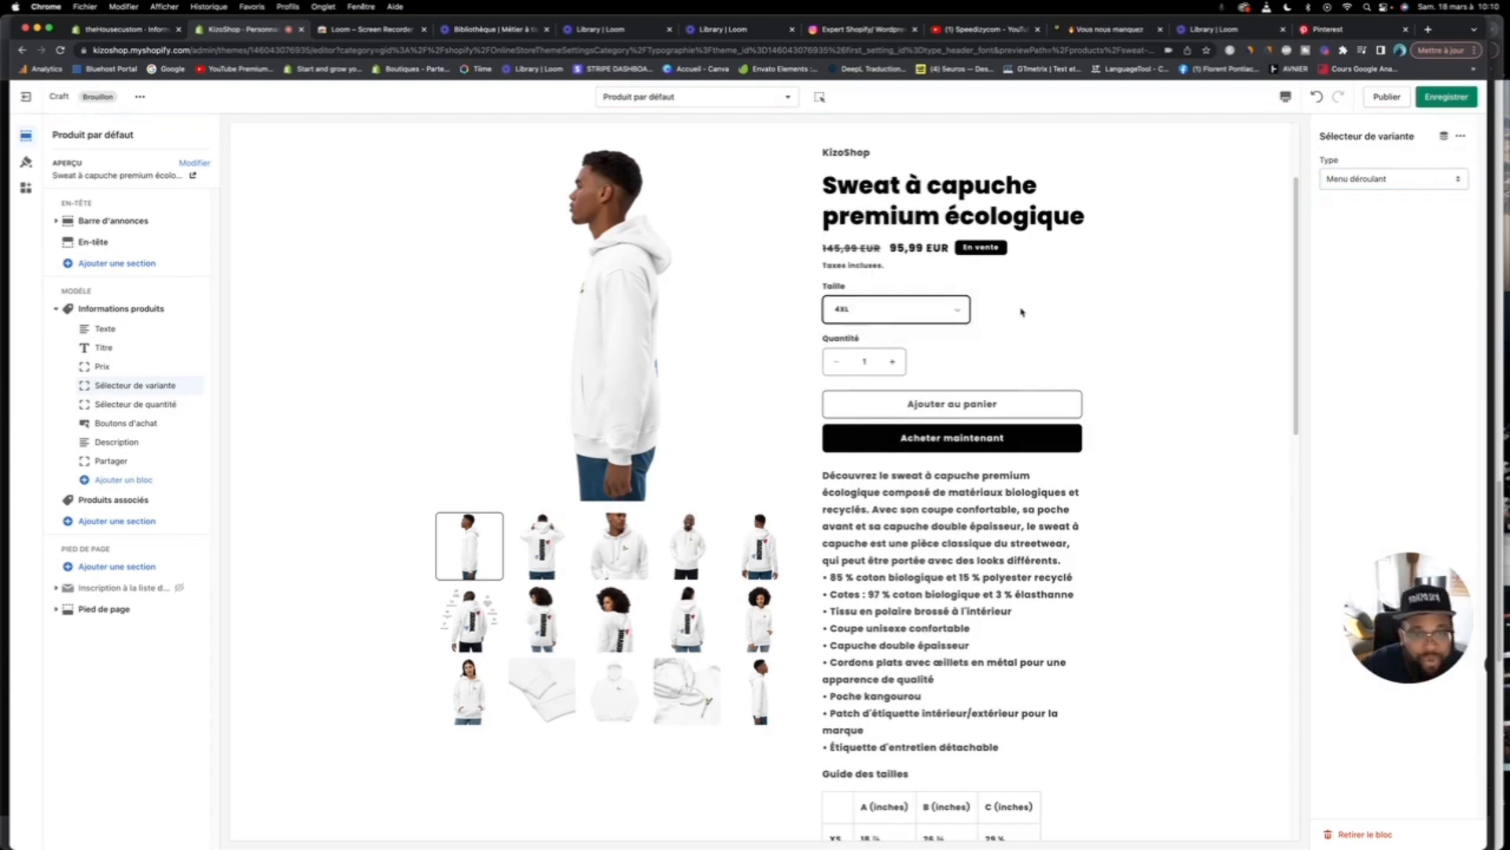
Step: Add a Contenu réductible section below the related products on the default product template
scroll(934, 387, "down", 10)
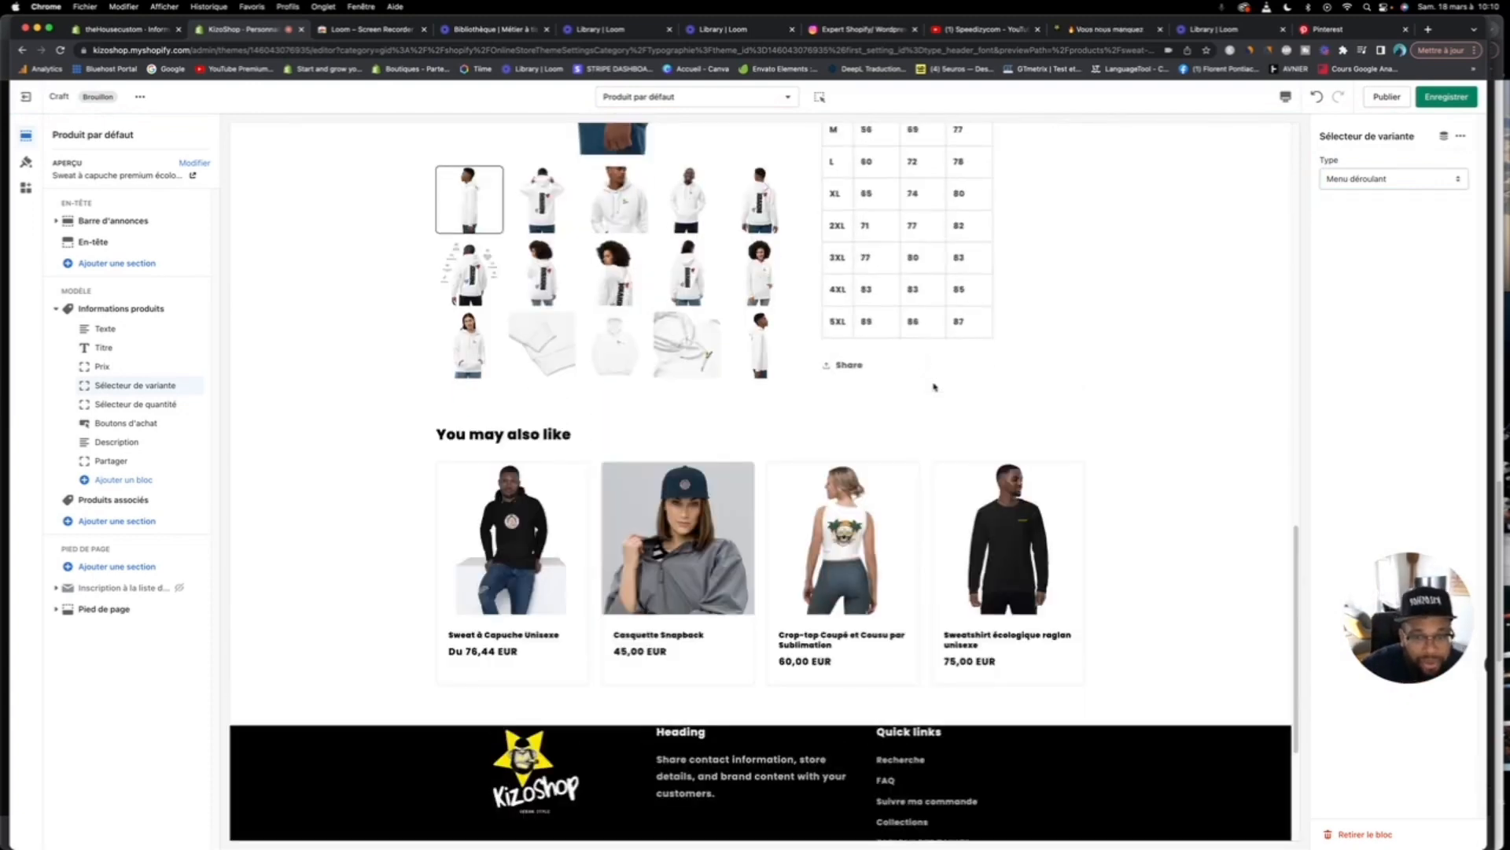
scroll(932, 387, "down", 3)
scroll(931, 387, "up", 9)
scroll(930, 387, "down", 5)
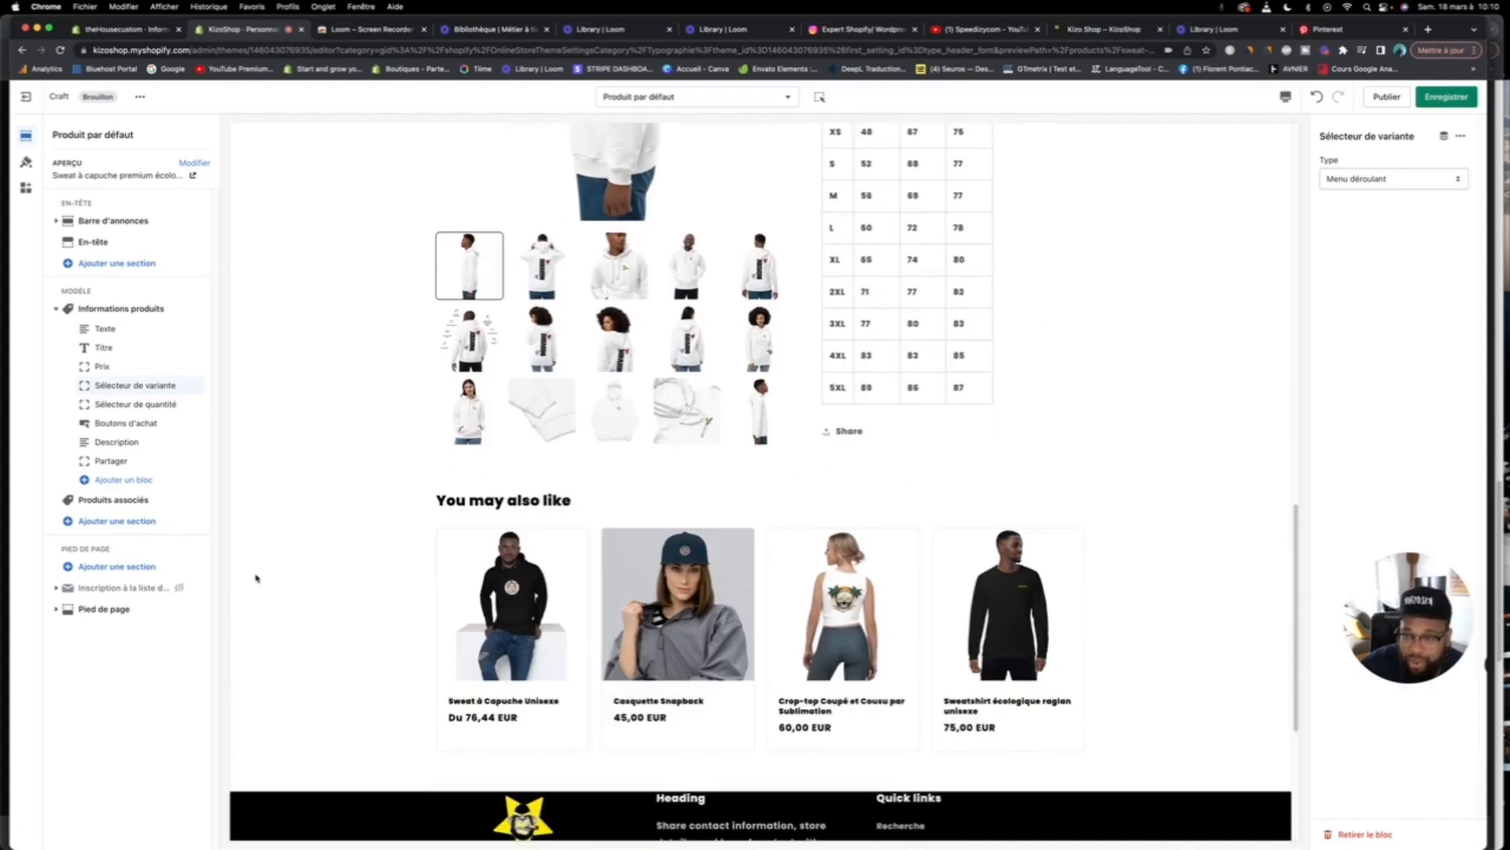
left_click(90, 521)
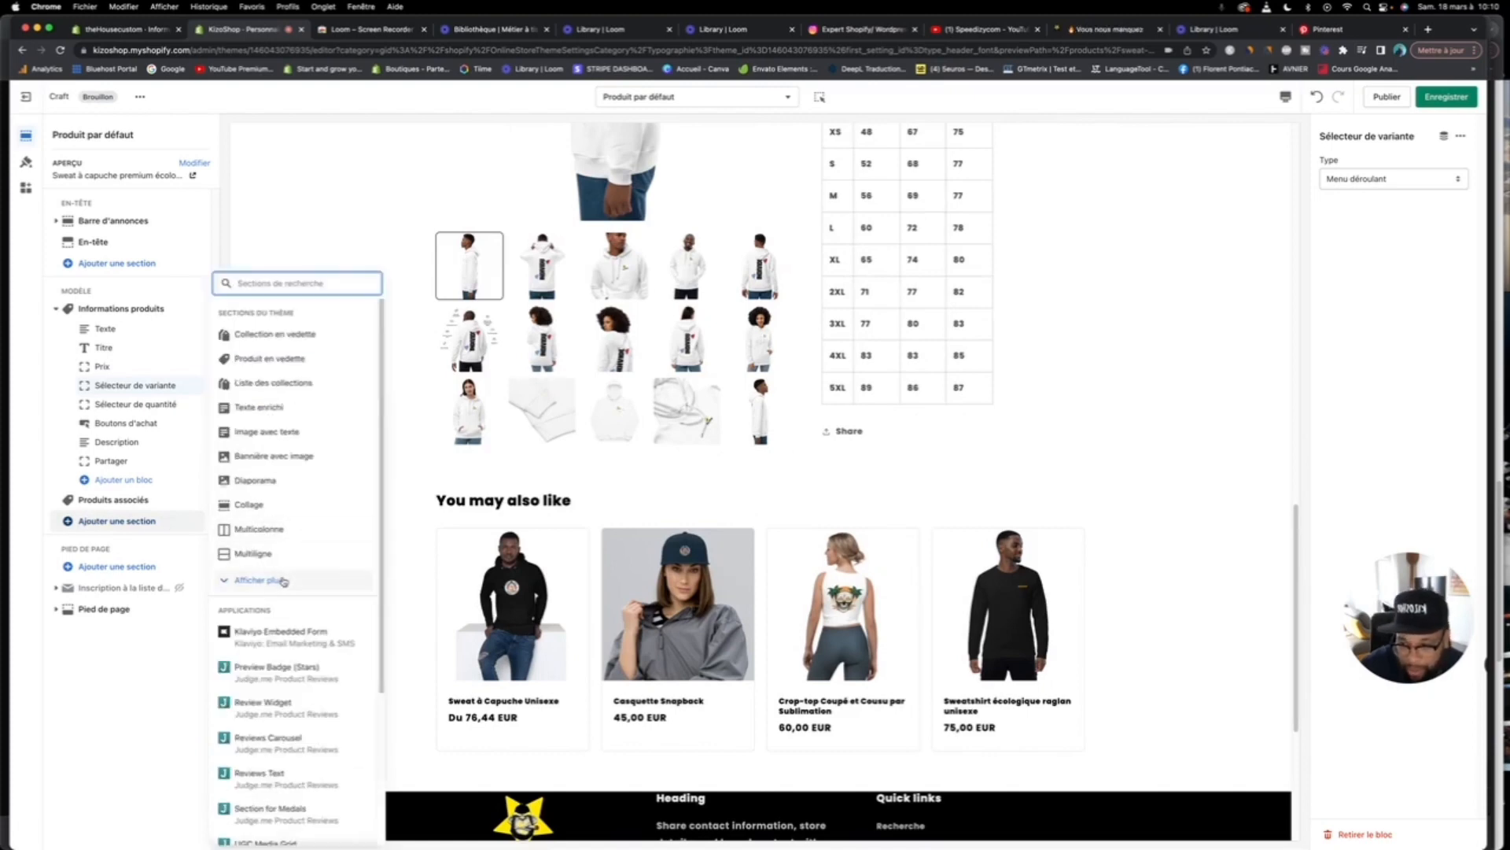
left_click(284, 578)
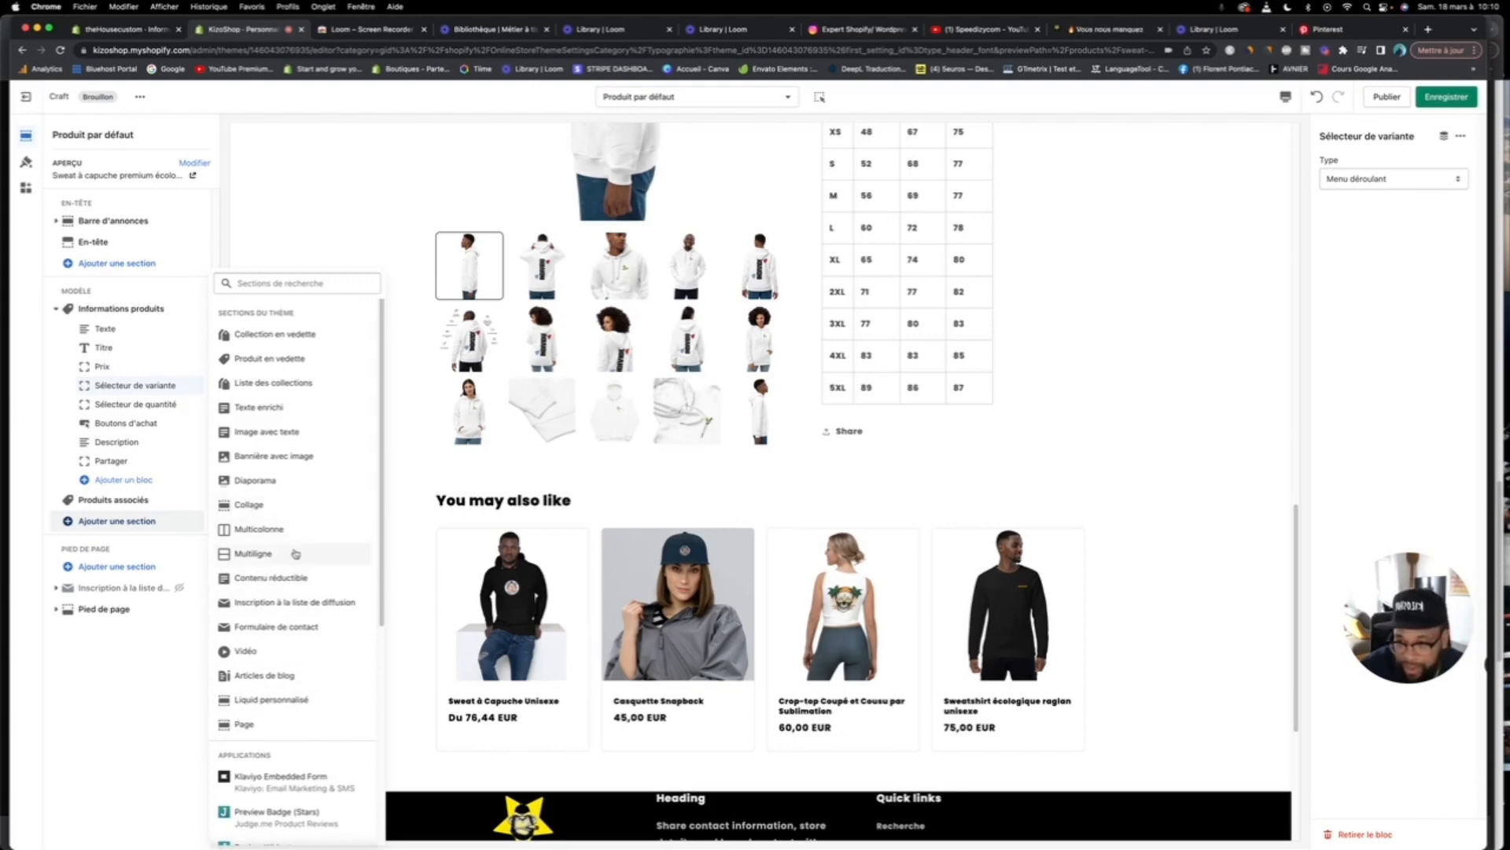
left_click(299, 582)
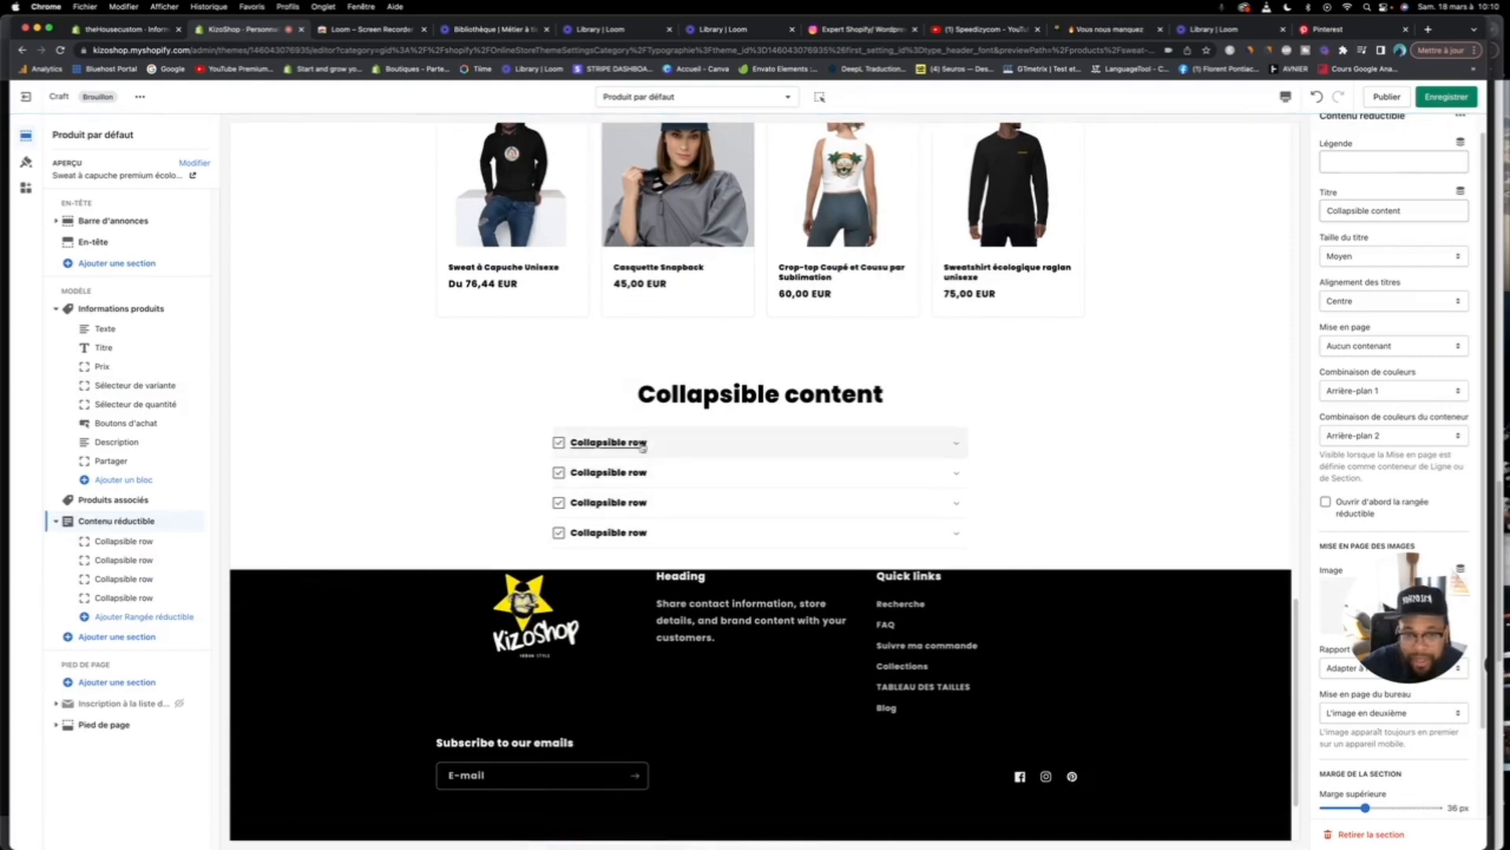
Step: Set the collapsible content section's title size to Grand and its title to "FAQ"
left_click(1342, 255)
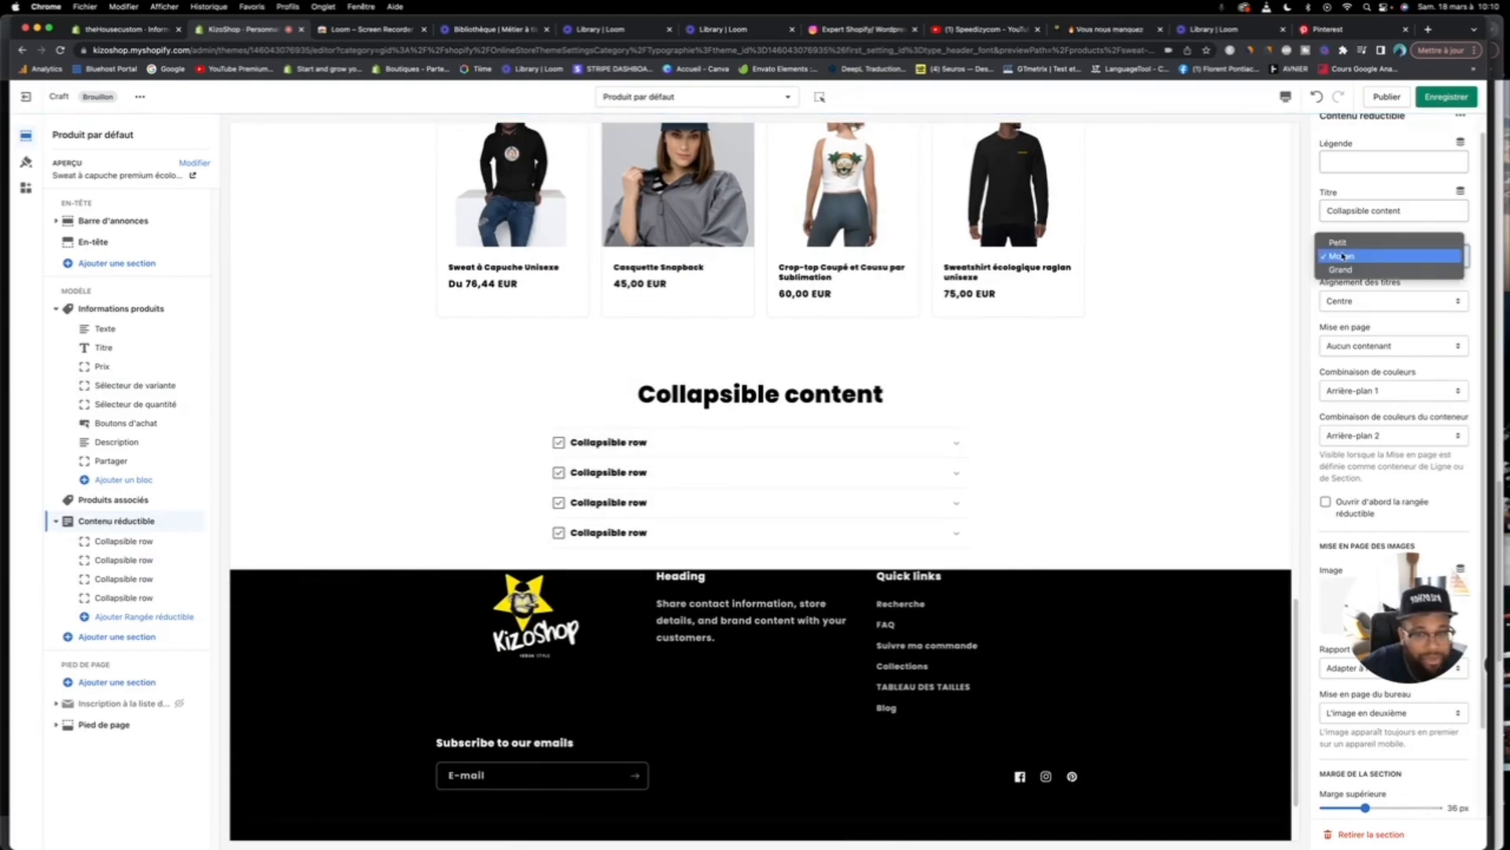
left_click(1347, 270)
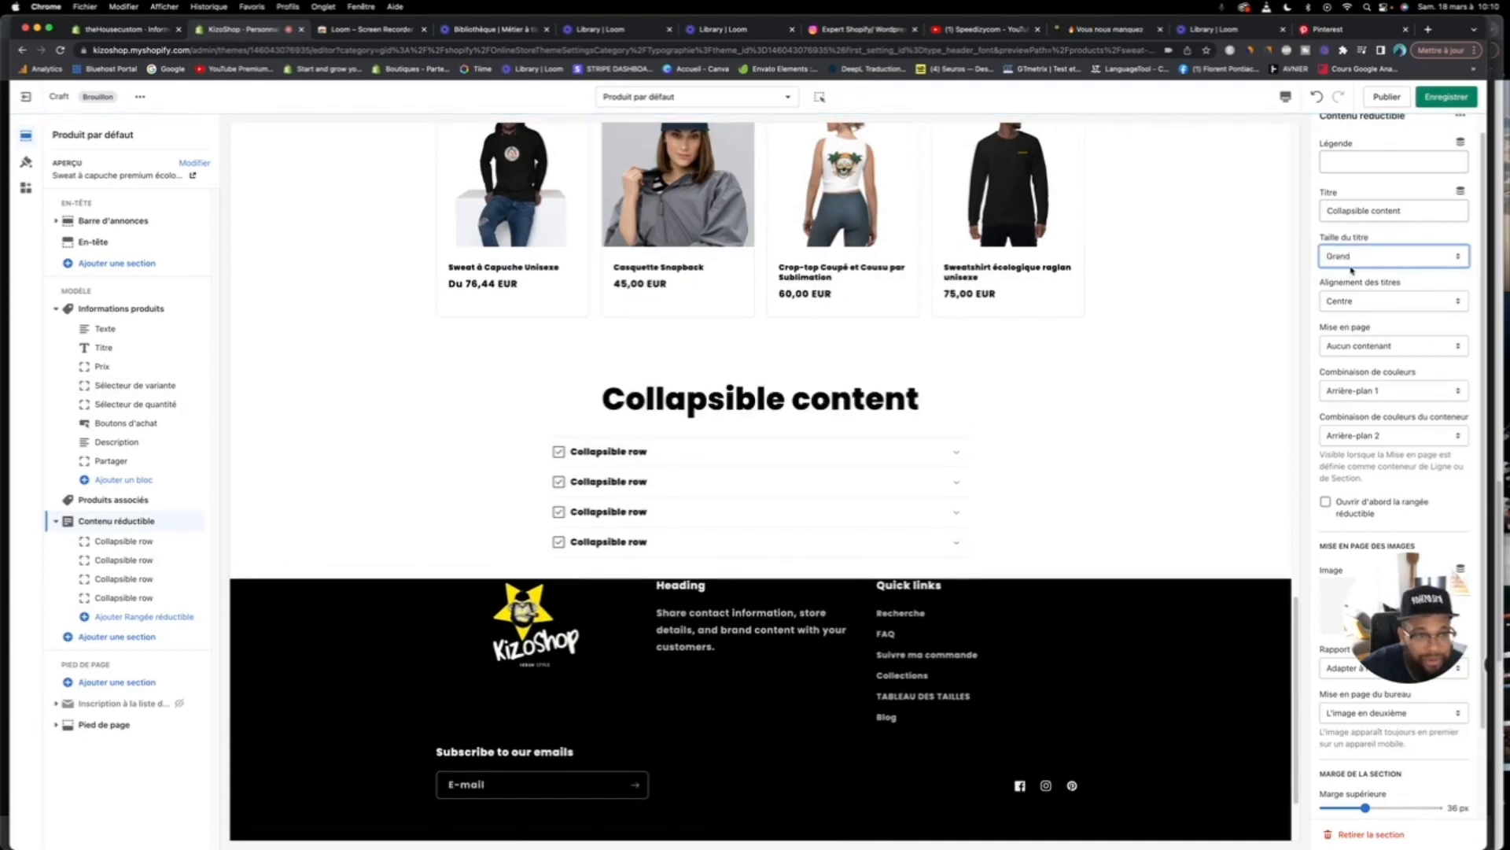
left_click(1353, 260)
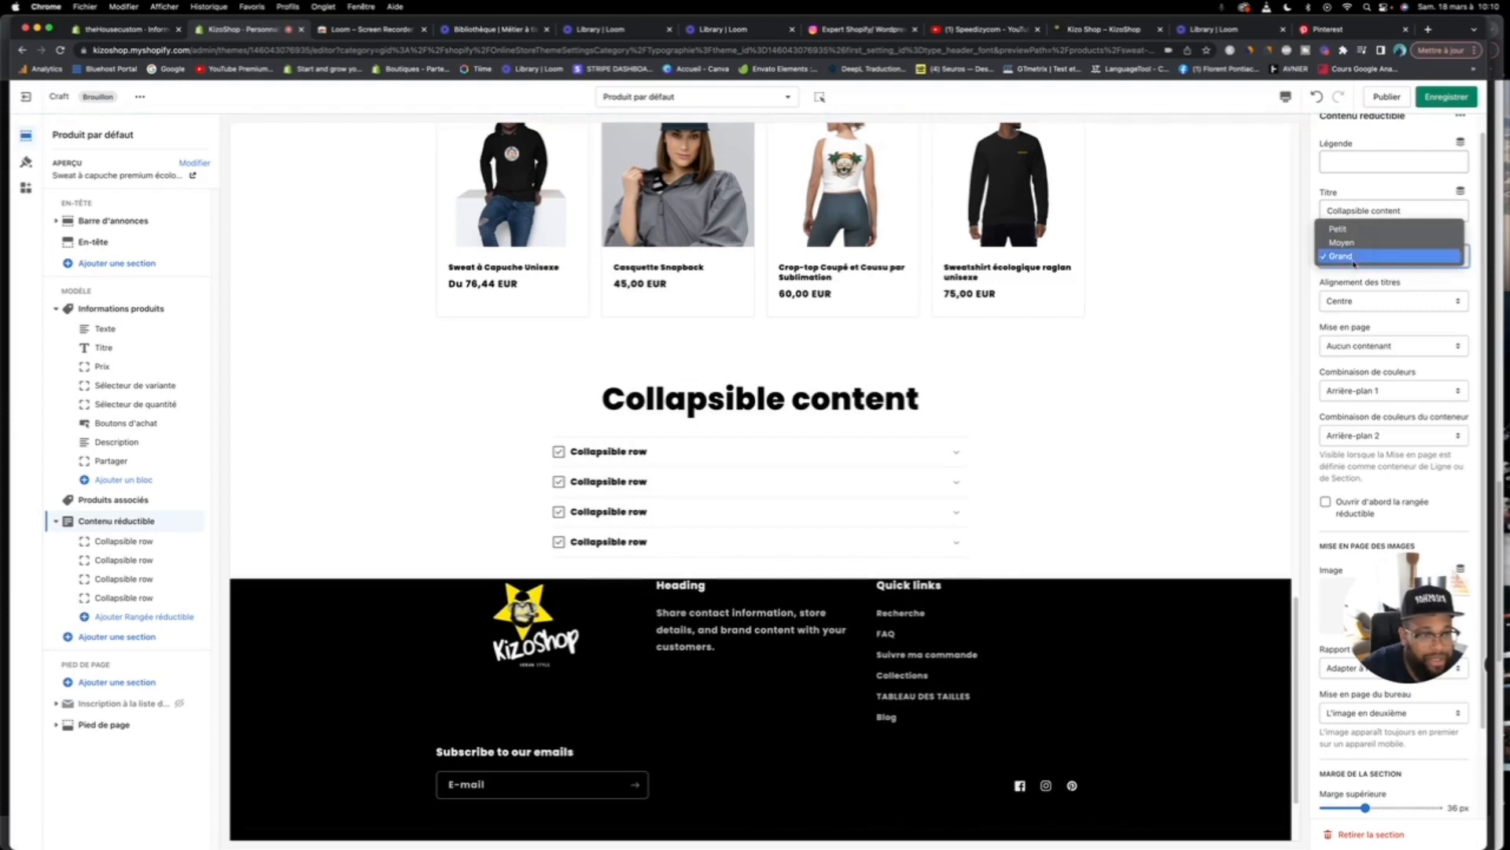
left_click(1373, 168)
left_click_drag(1402, 211, 1329, 214)
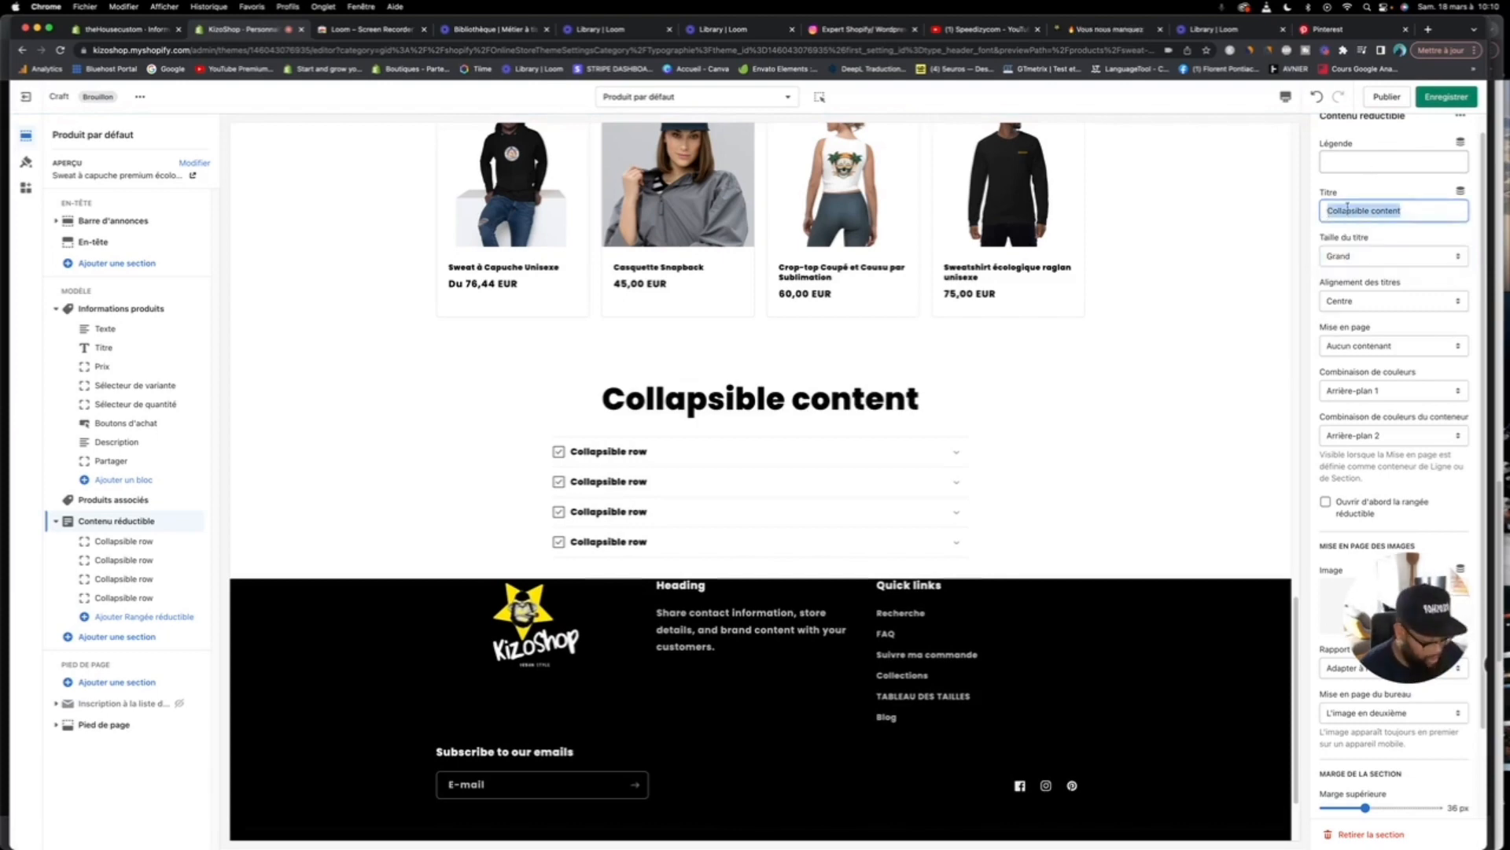
type("FAQ")
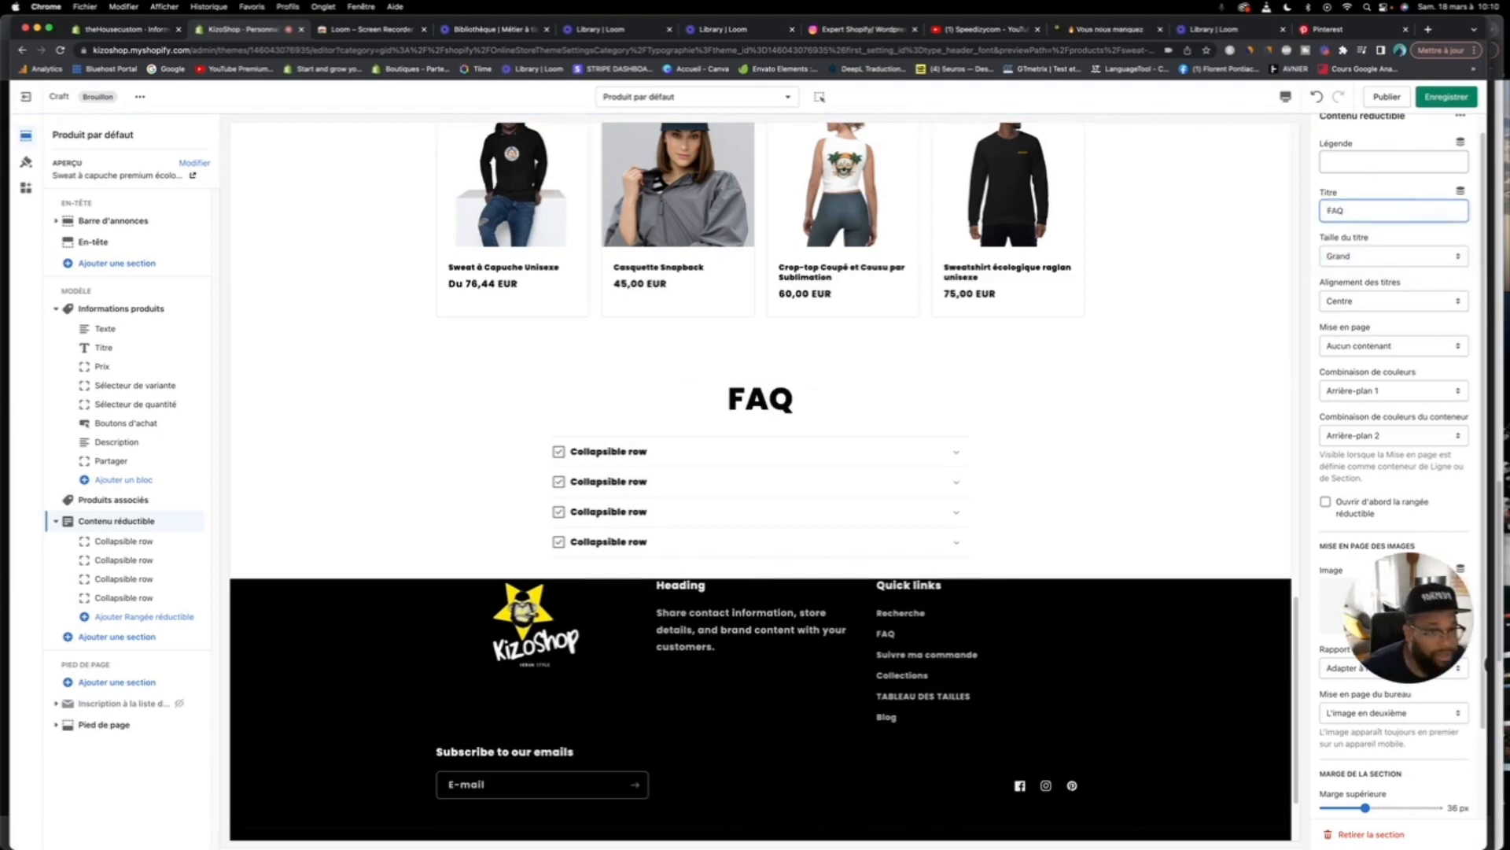
Step: Try the Conteneur de rangée layout for the FAQ section, settle on Conteneur de section, and test the first row
left_click(1386, 347)
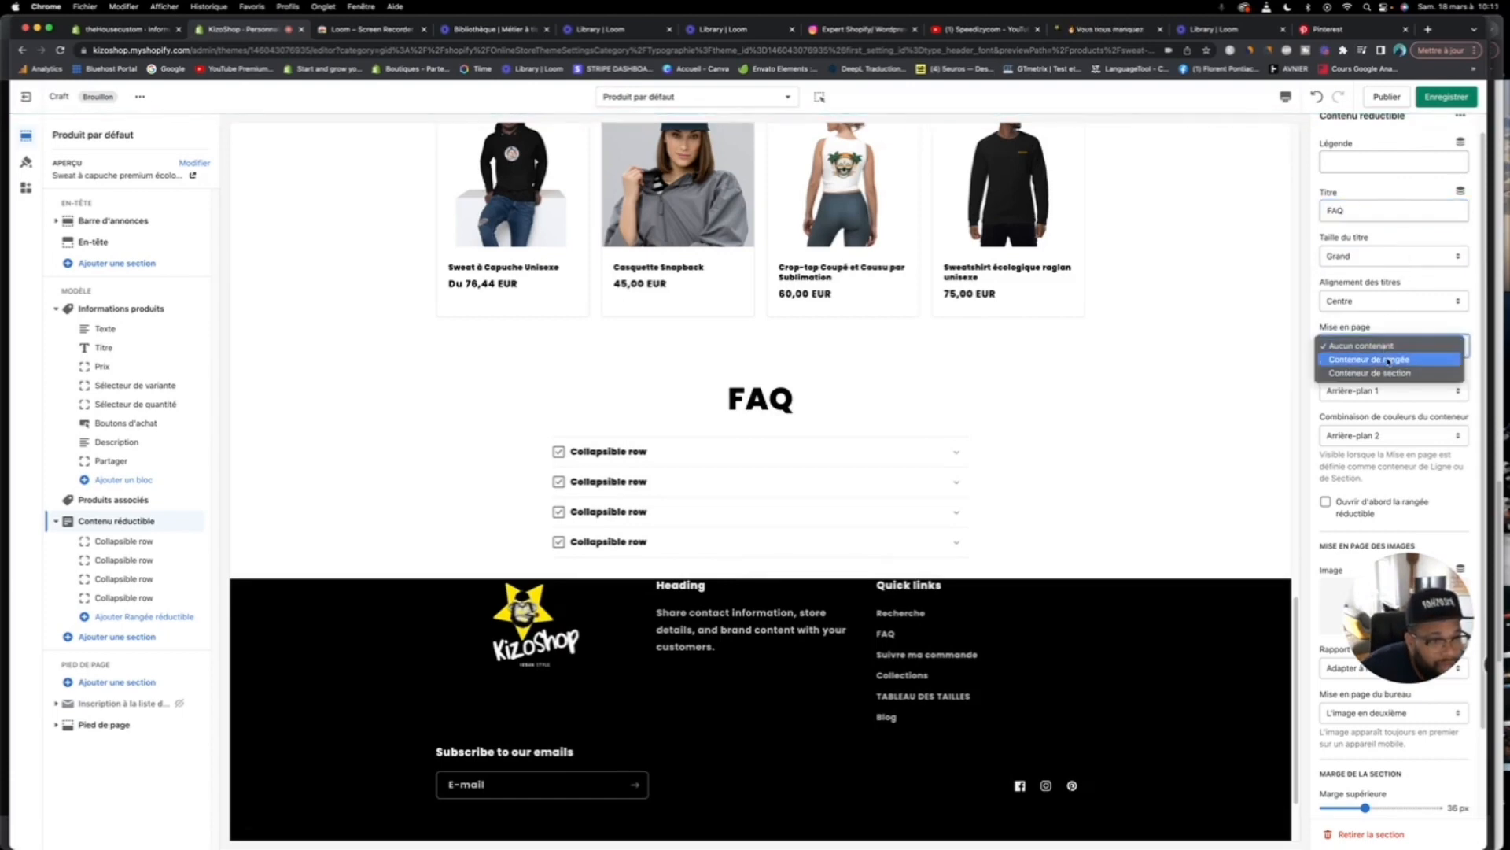
left_click(1388, 360)
left_click(1383, 347)
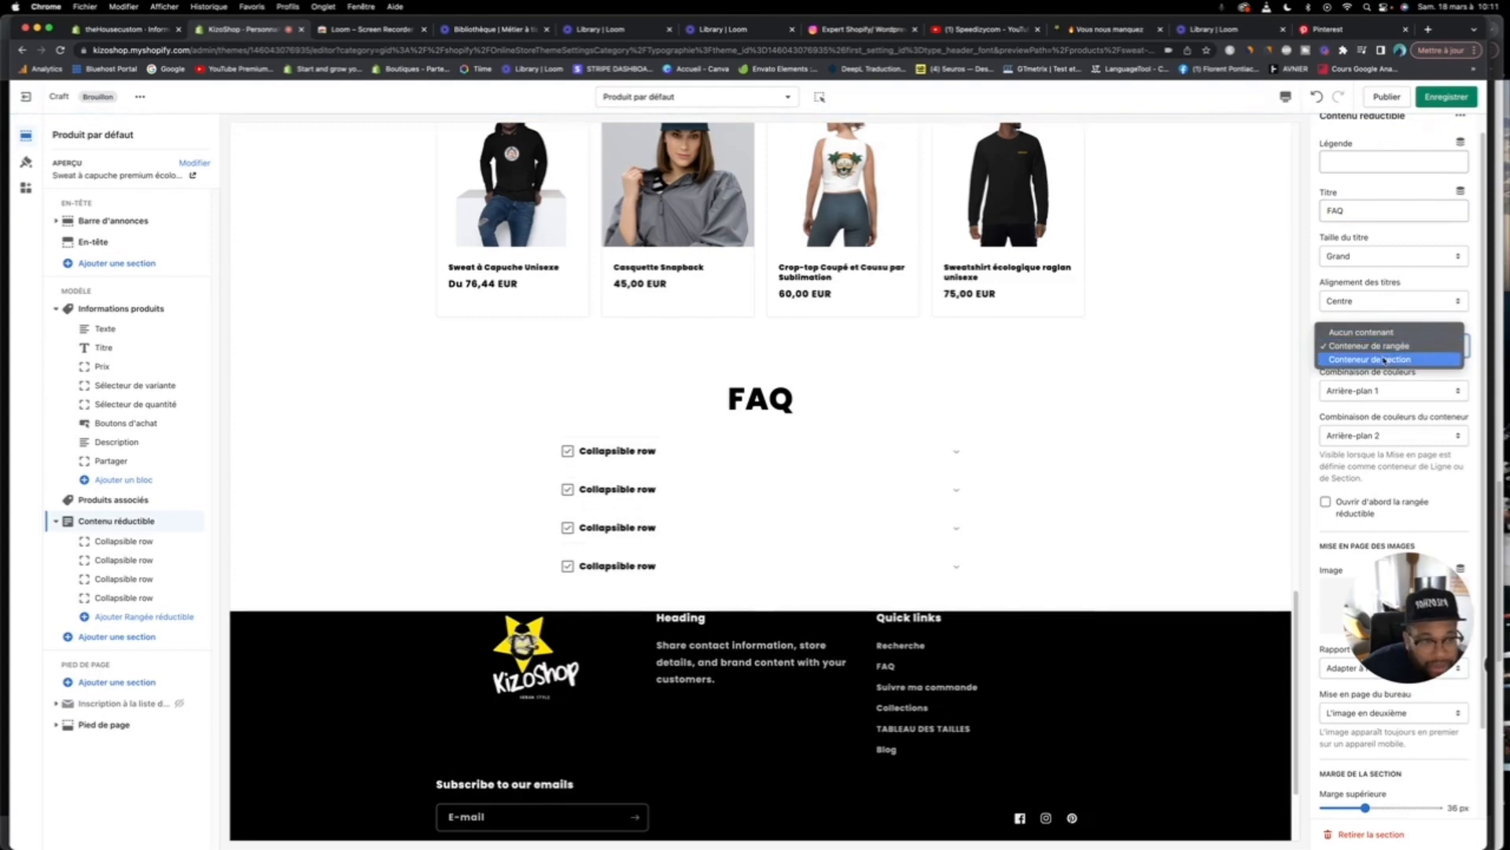
left_click(1385, 360)
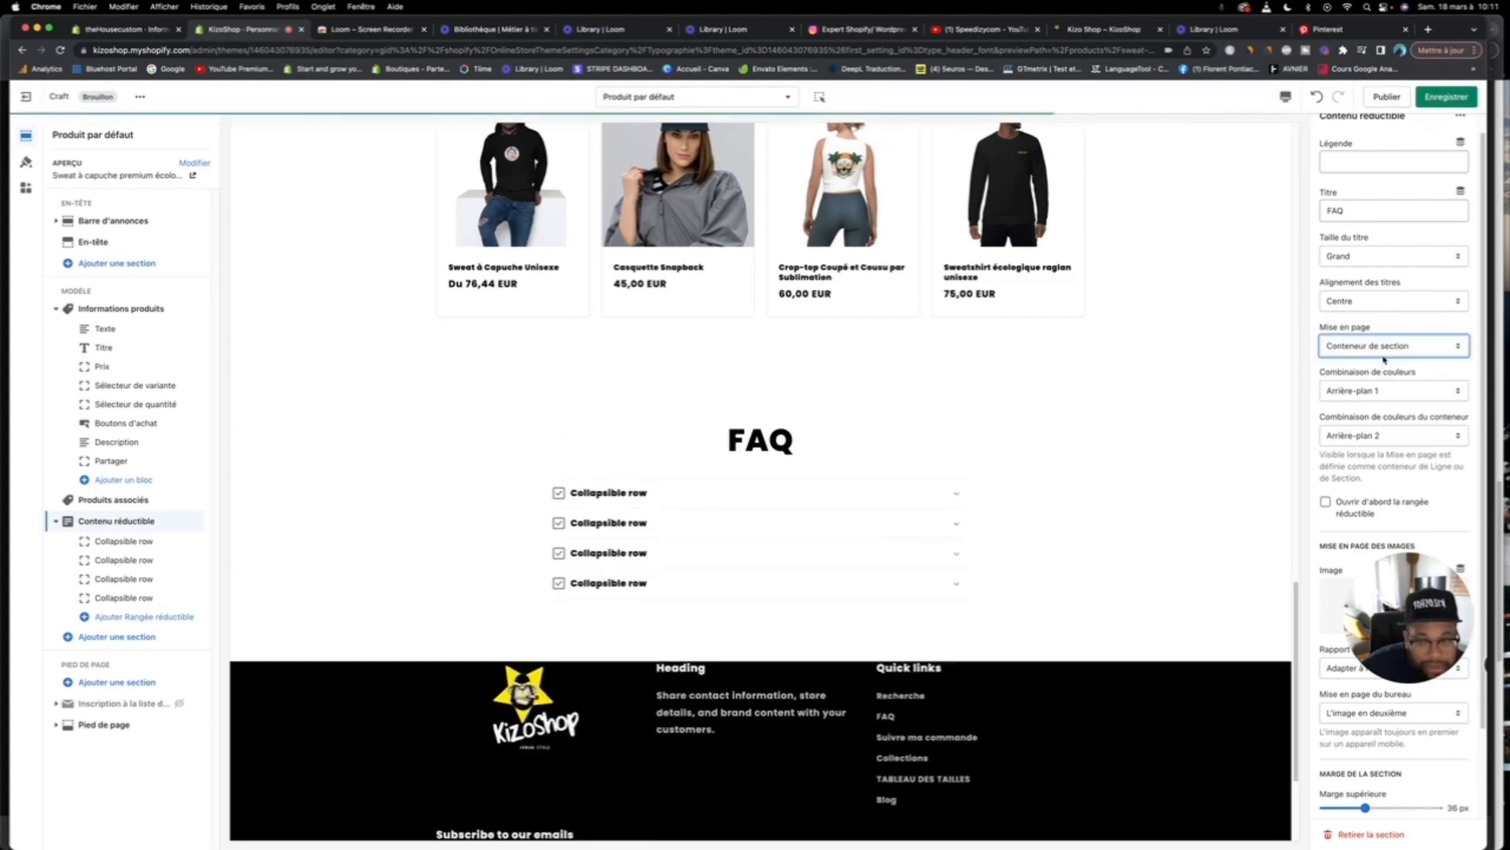
left_click(926, 500)
left_click(926, 500)
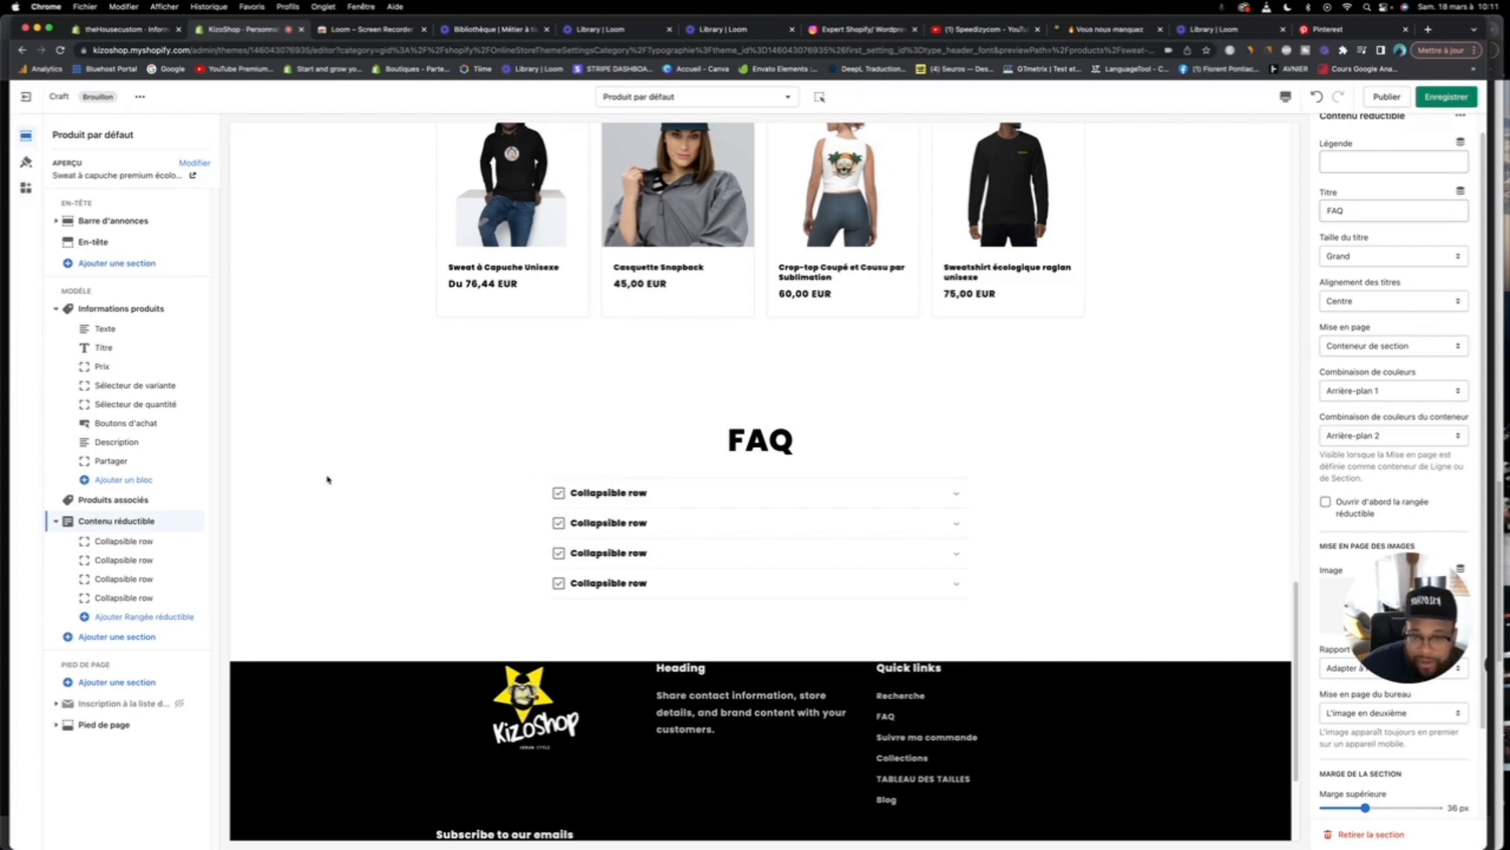
Step: Title the first collapsible row of the FAQ section "Delais de livraison"
left_click(110, 542)
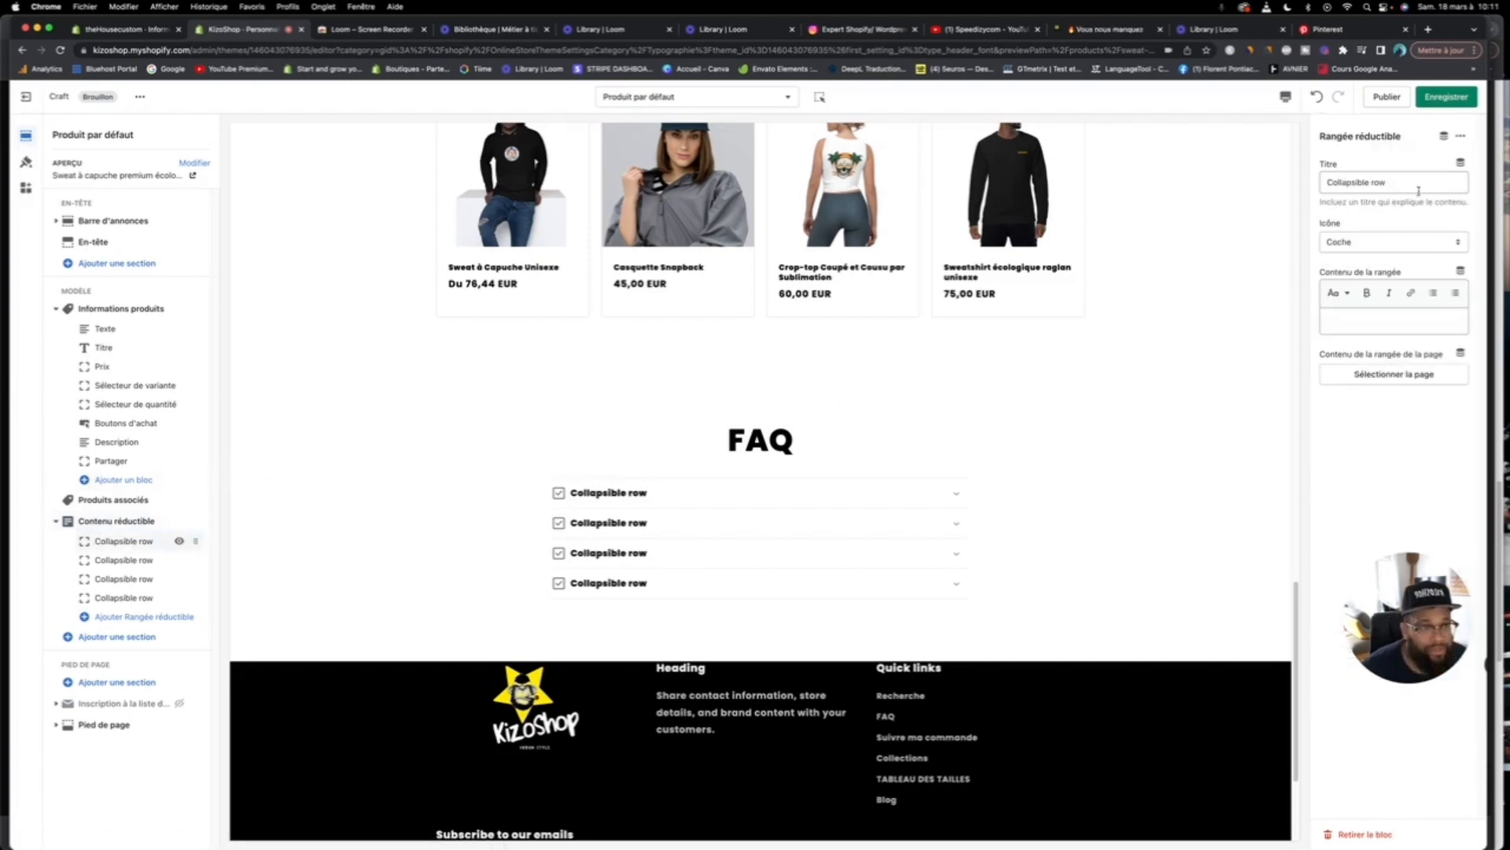
double_click(1378, 182)
left_click(1406, 181)
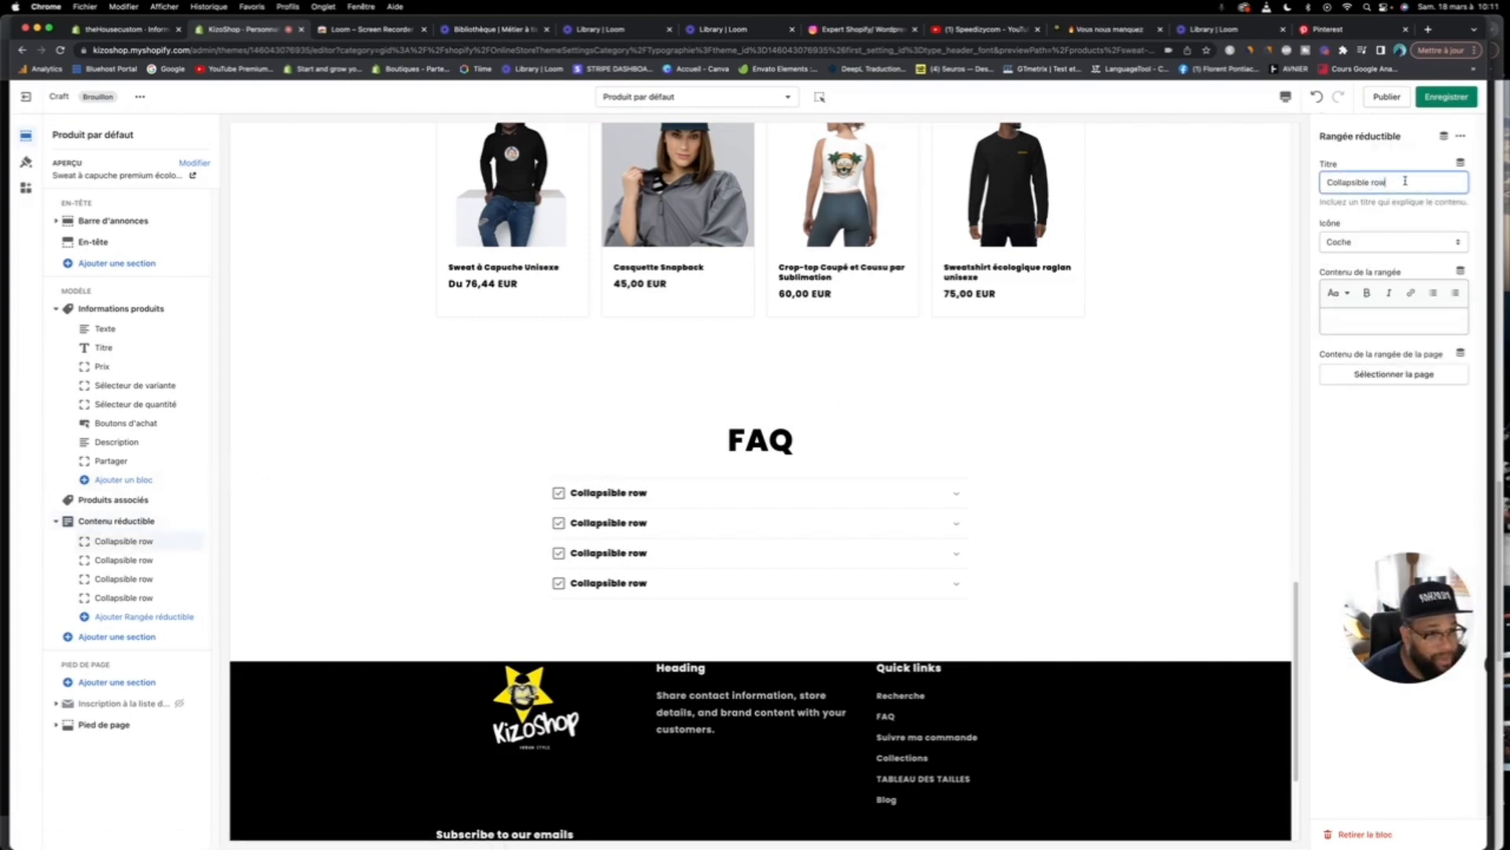
triple_click(1328, 182)
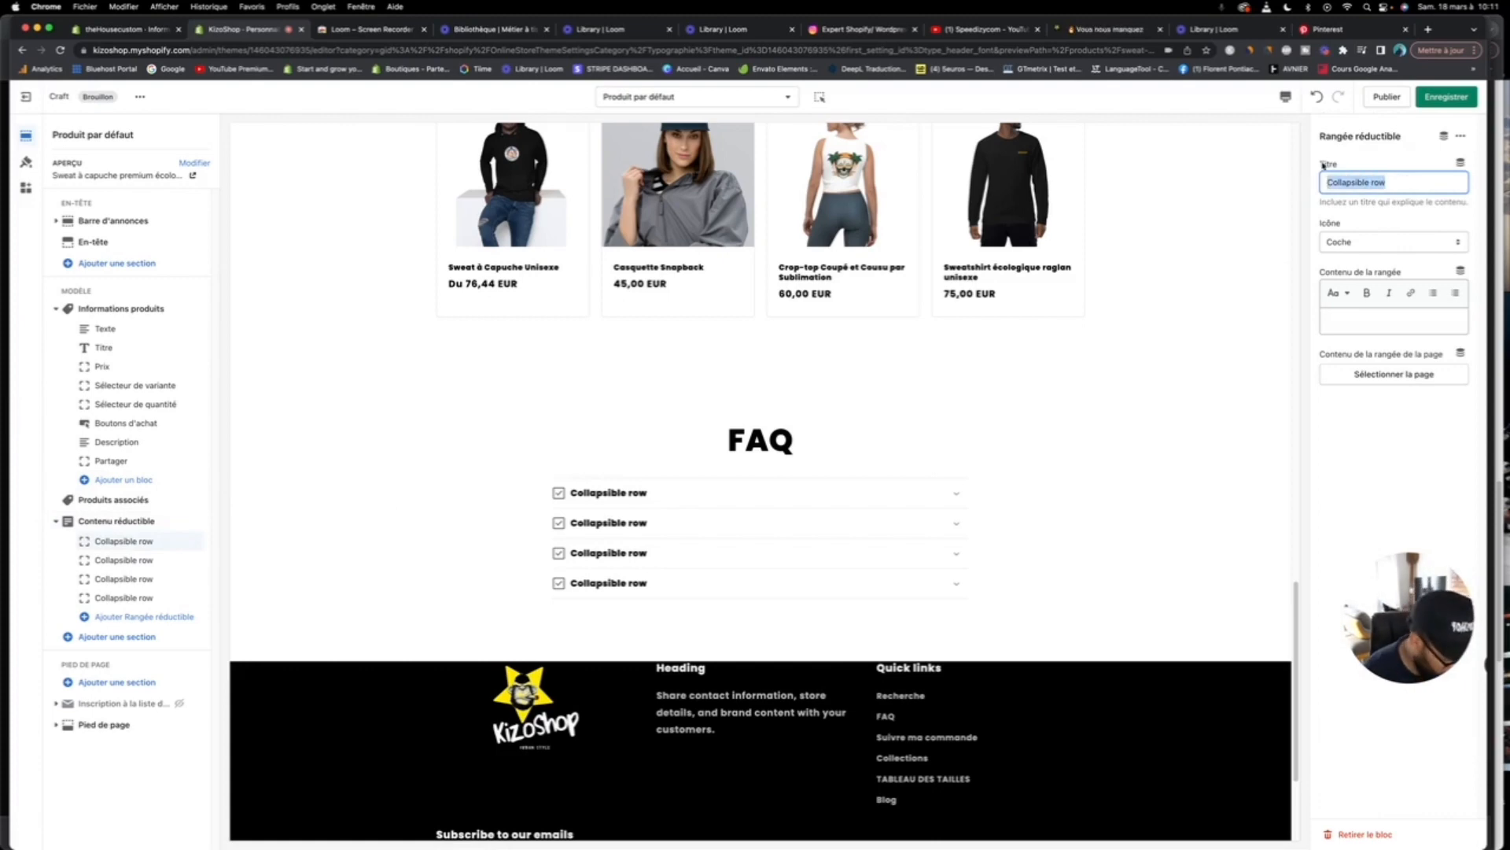
type("Delais d")
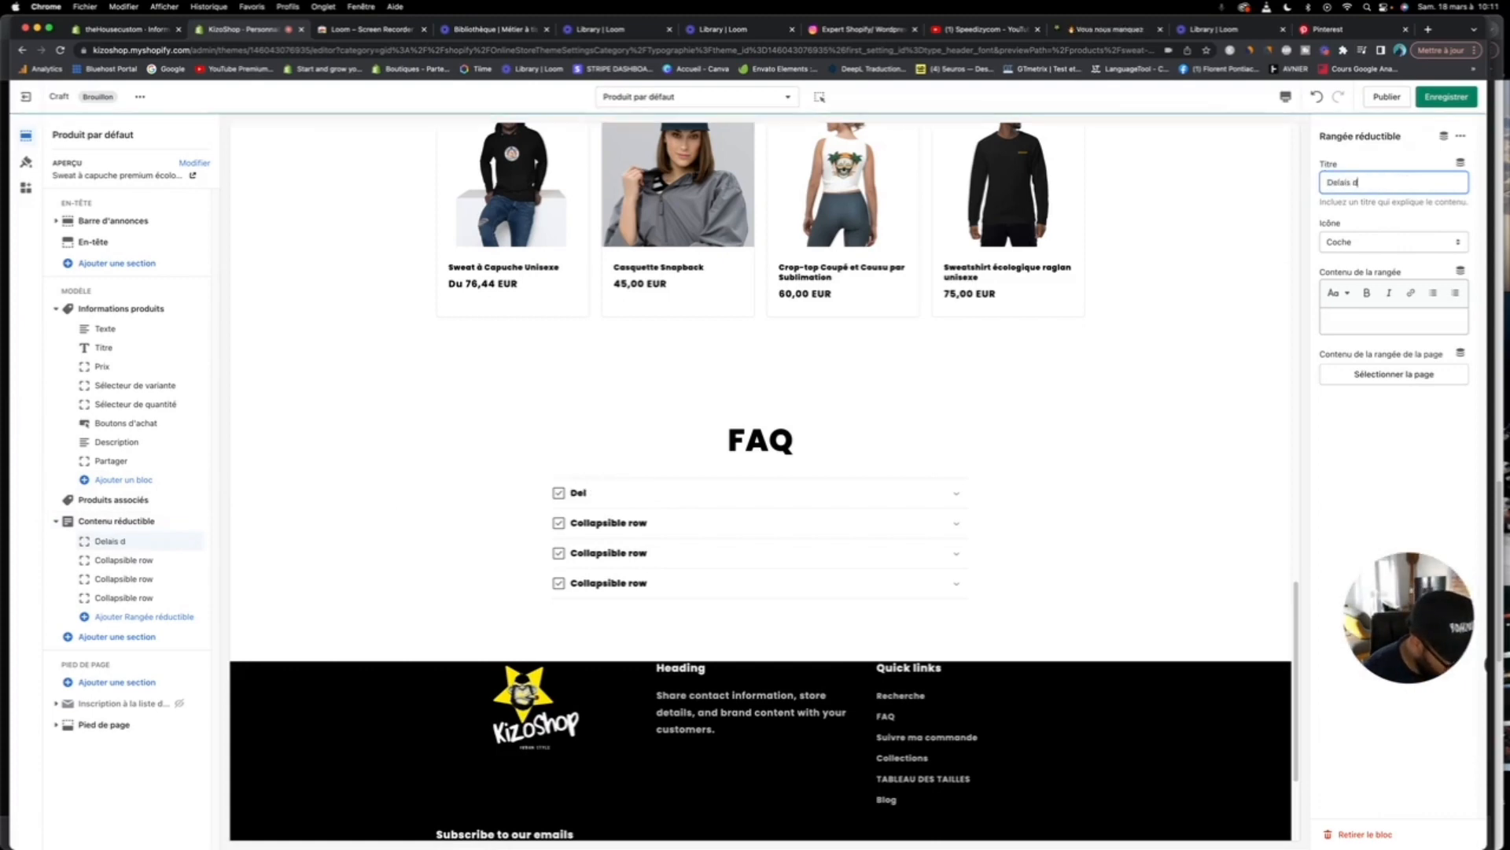
type("e livraison")
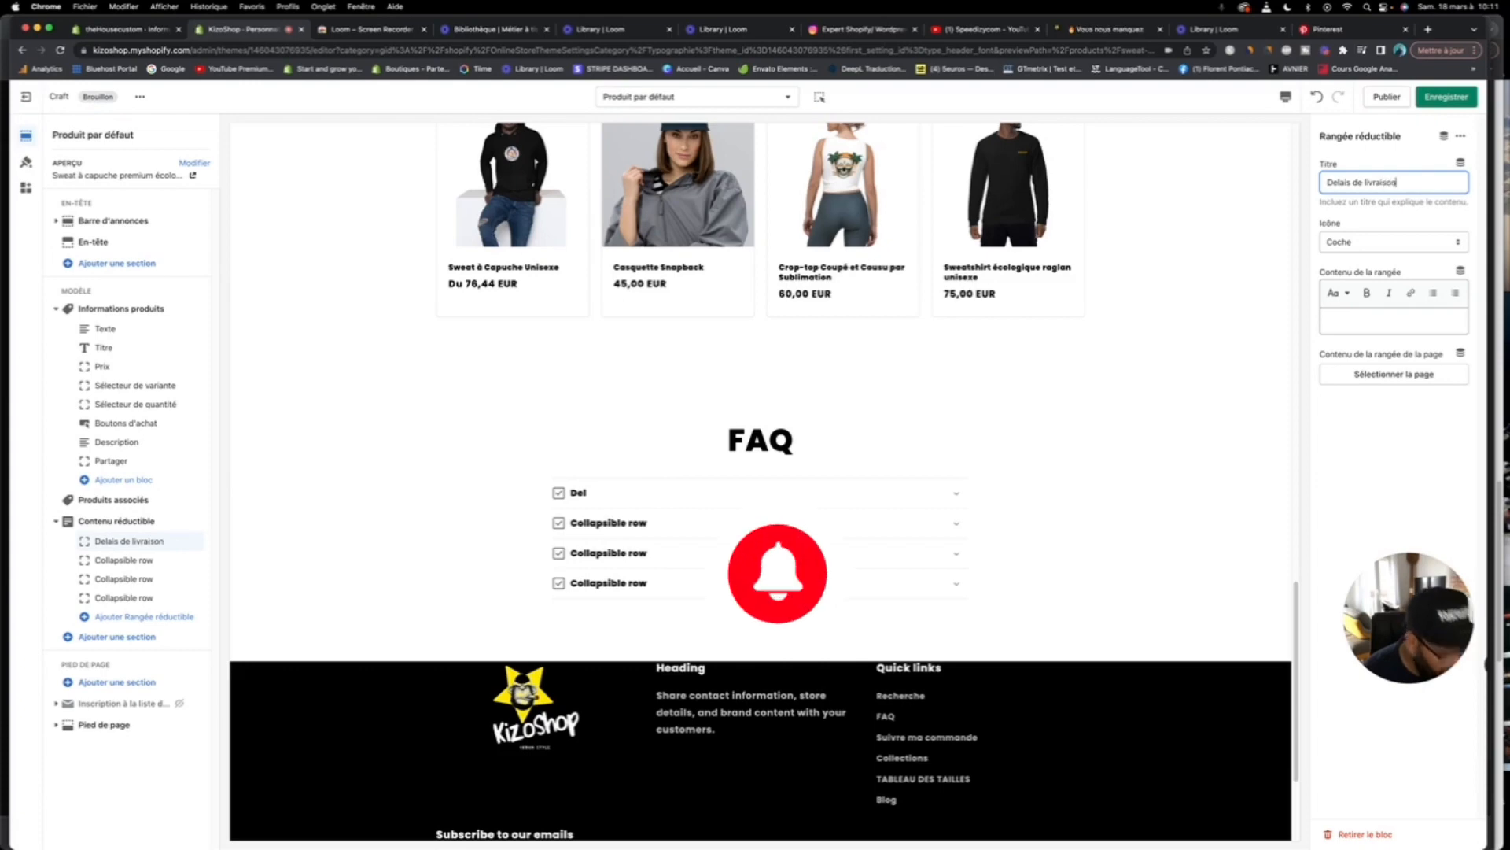
Step: Set the "Delais de livraison" row's icon to Avion and its content to "De 5 à 15 jours", and expand the row in the preview
left_click(1366, 243)
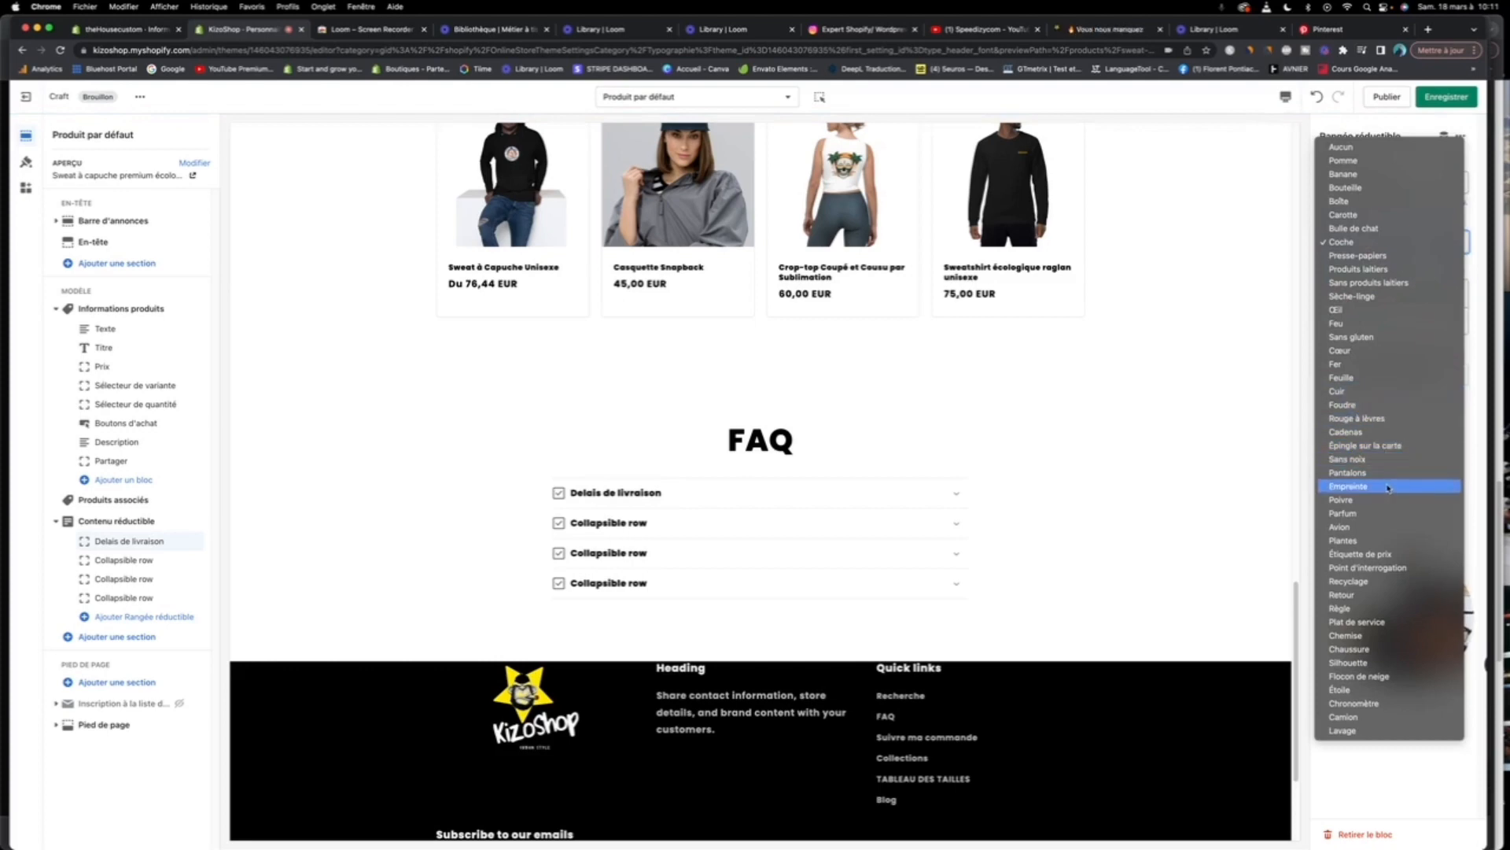
left_click(1386, 528)
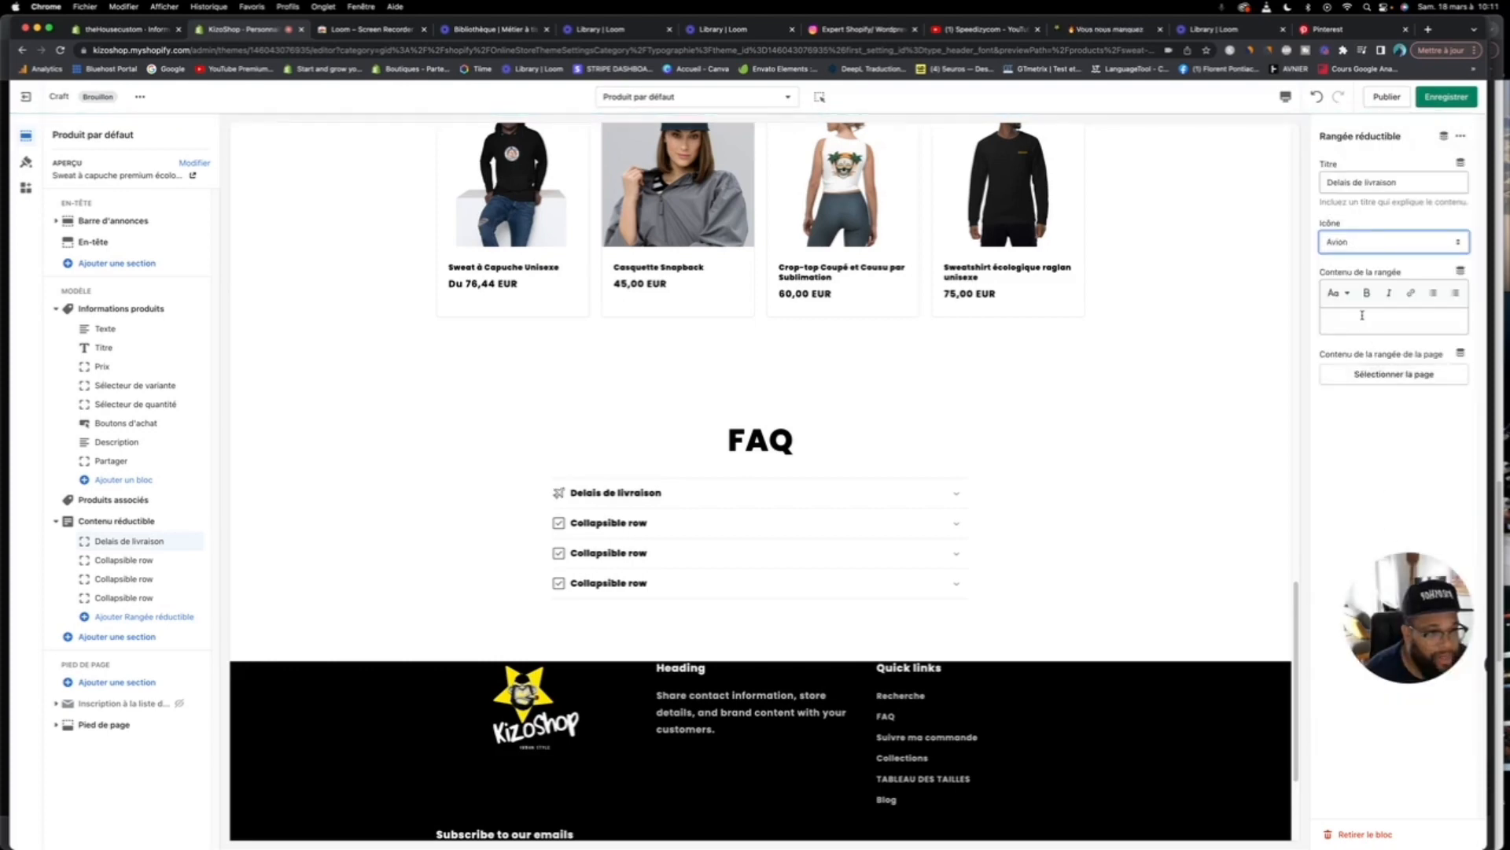
left_click(1363, 316)
type("D")
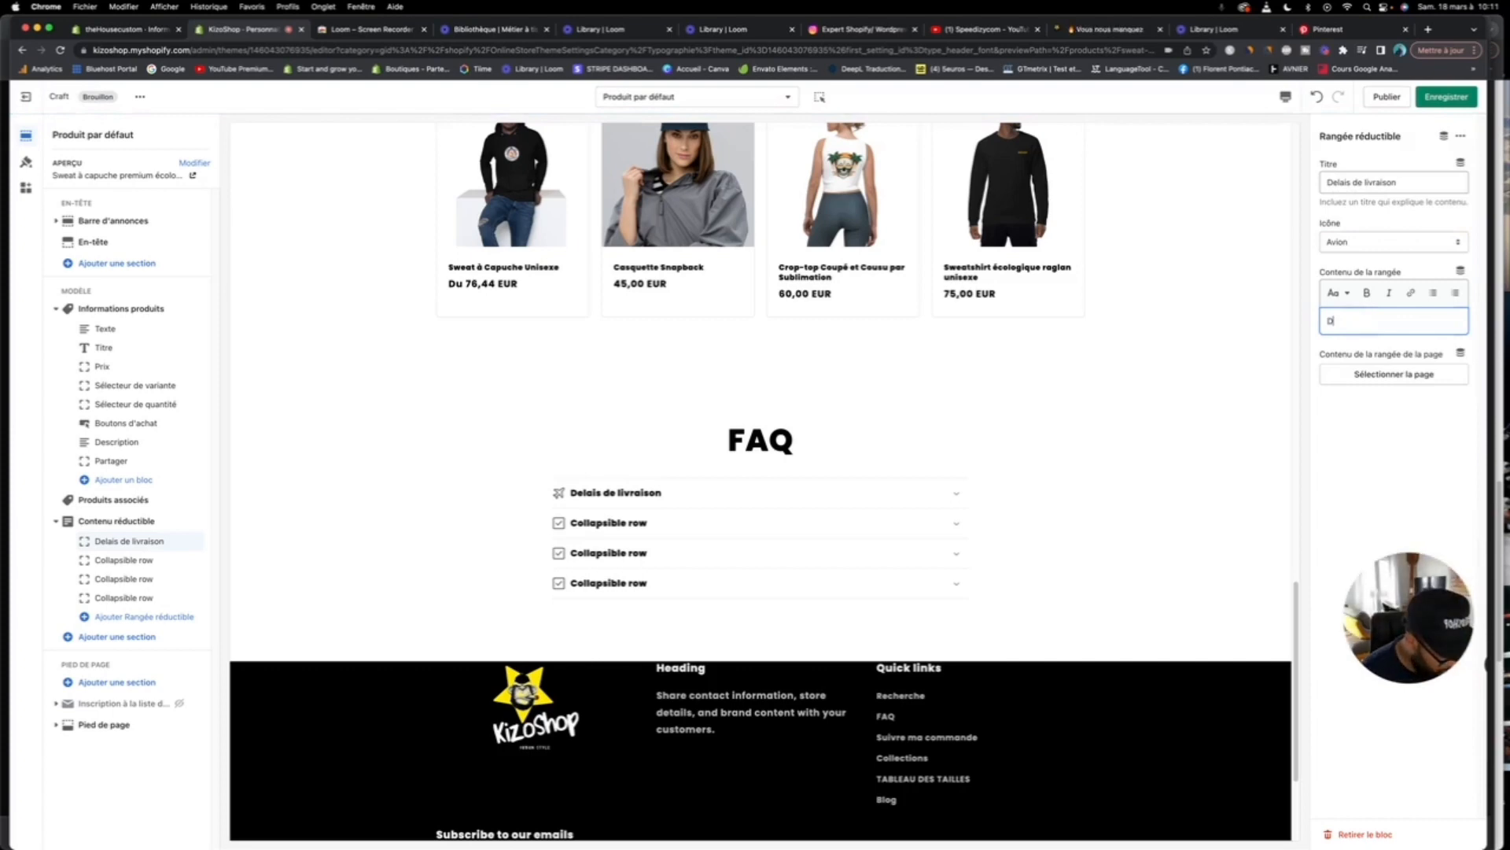
type("e 5 à 15 jours")
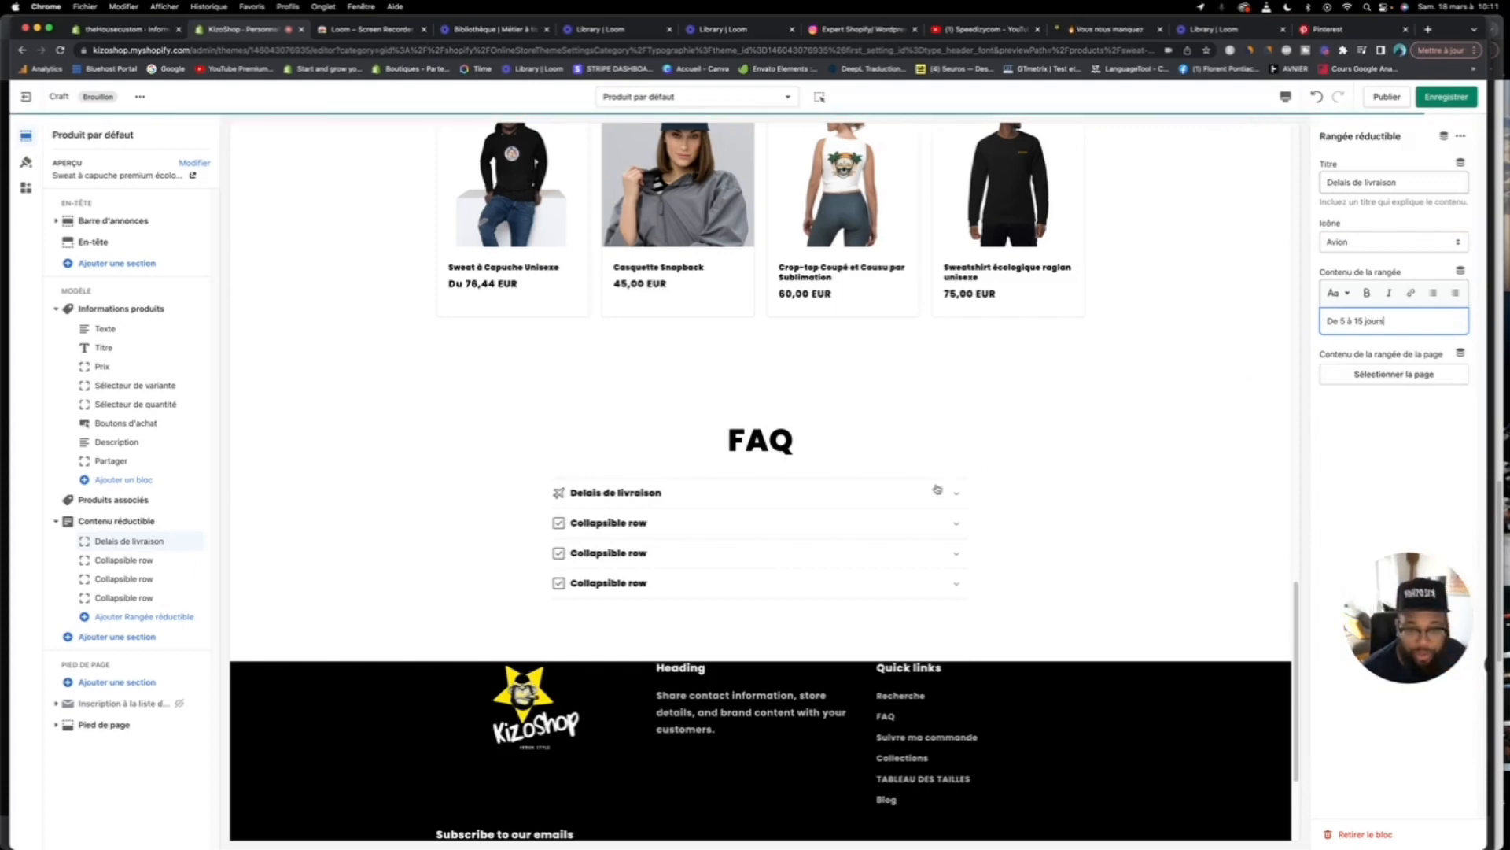
left_click(911, 502)
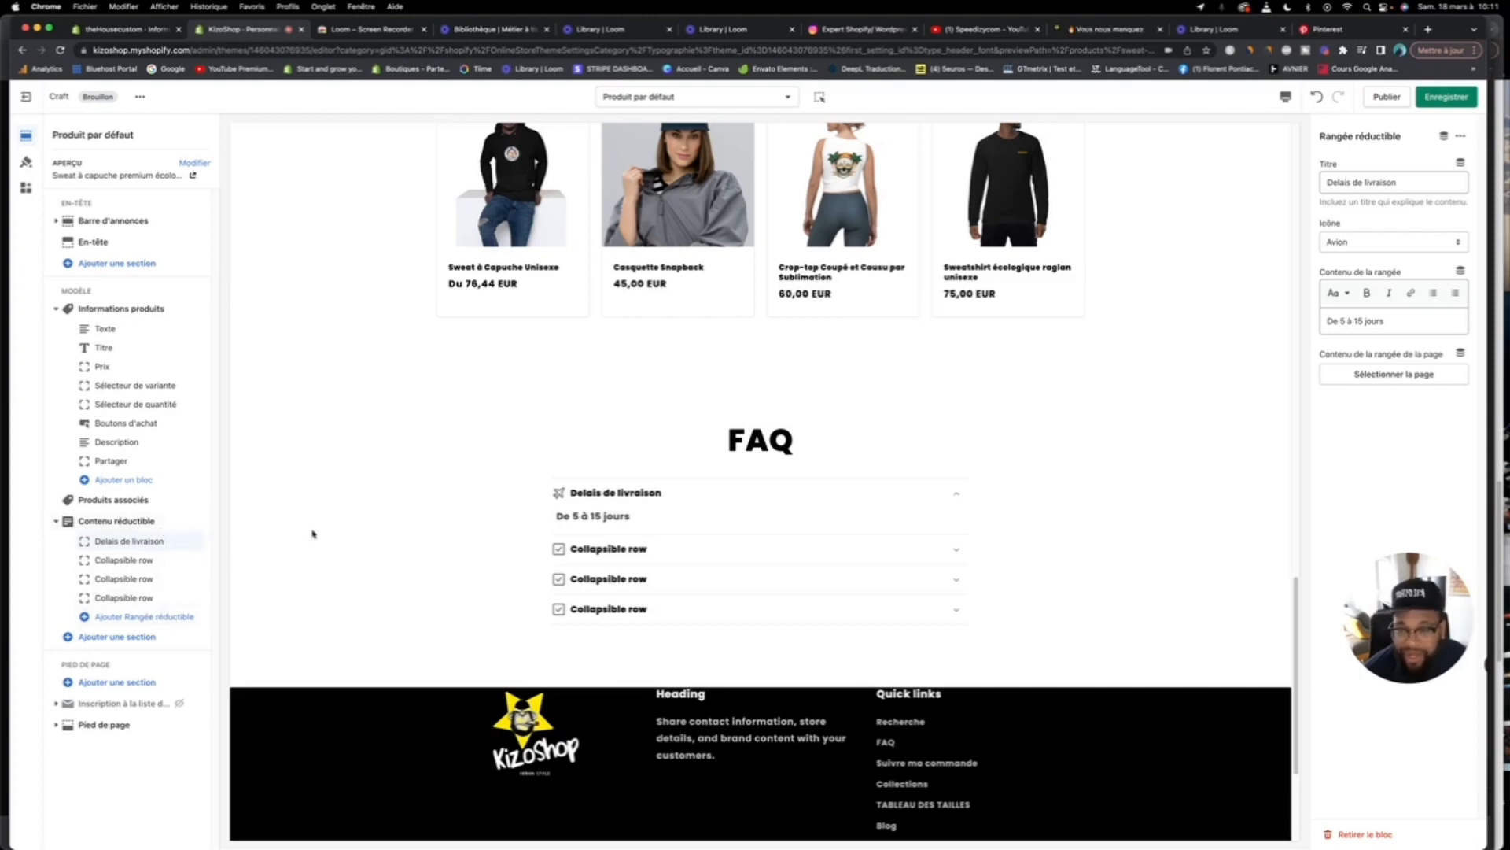
Step: Add a Multiligne section below the FAQ and give its first row the library photo of the man in a white T-shirt
left_click(139, 637)
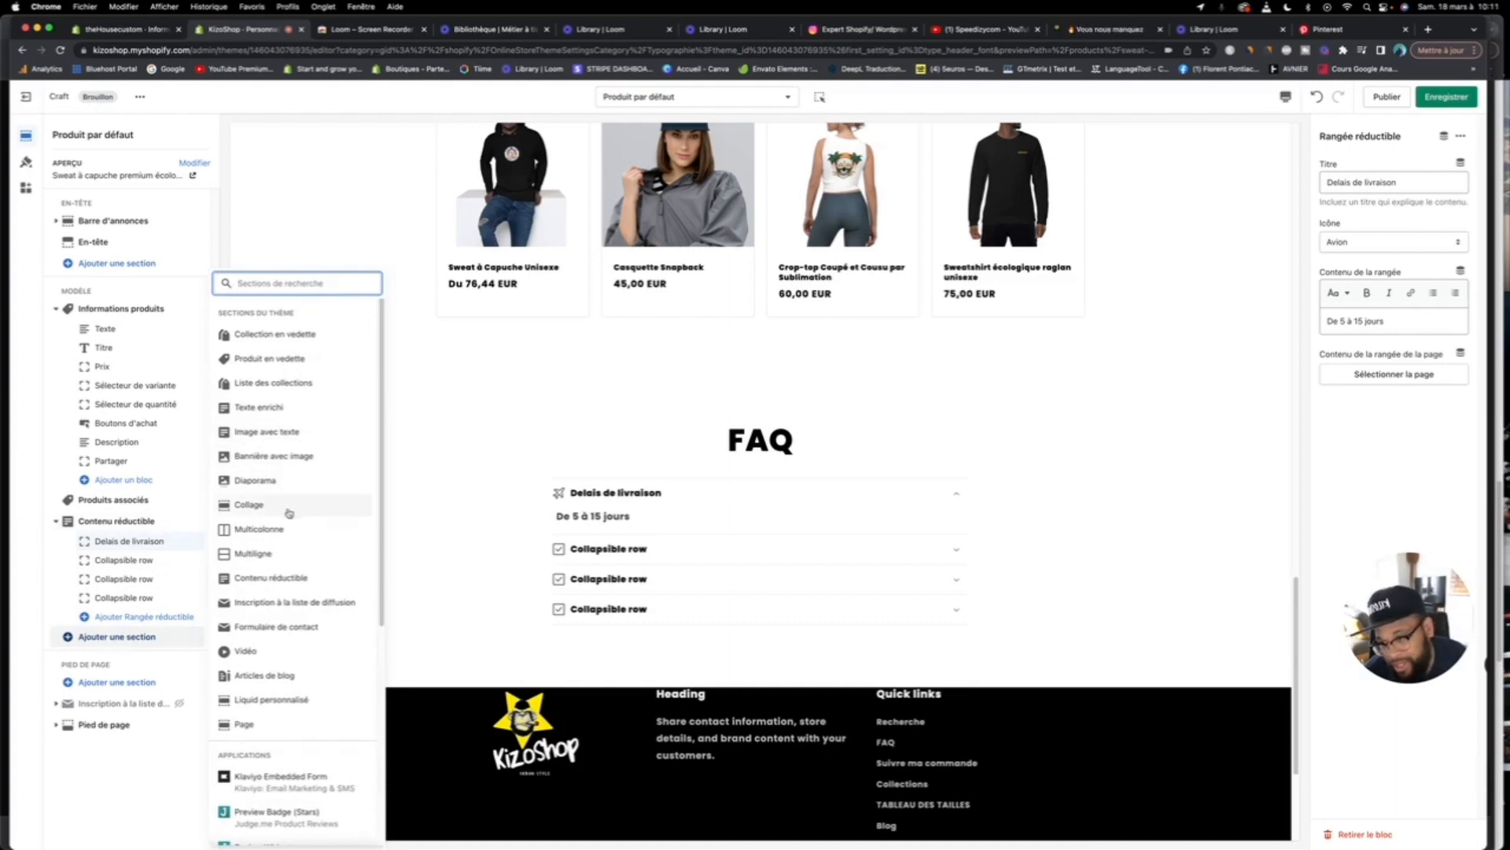
left_click(253, 553)
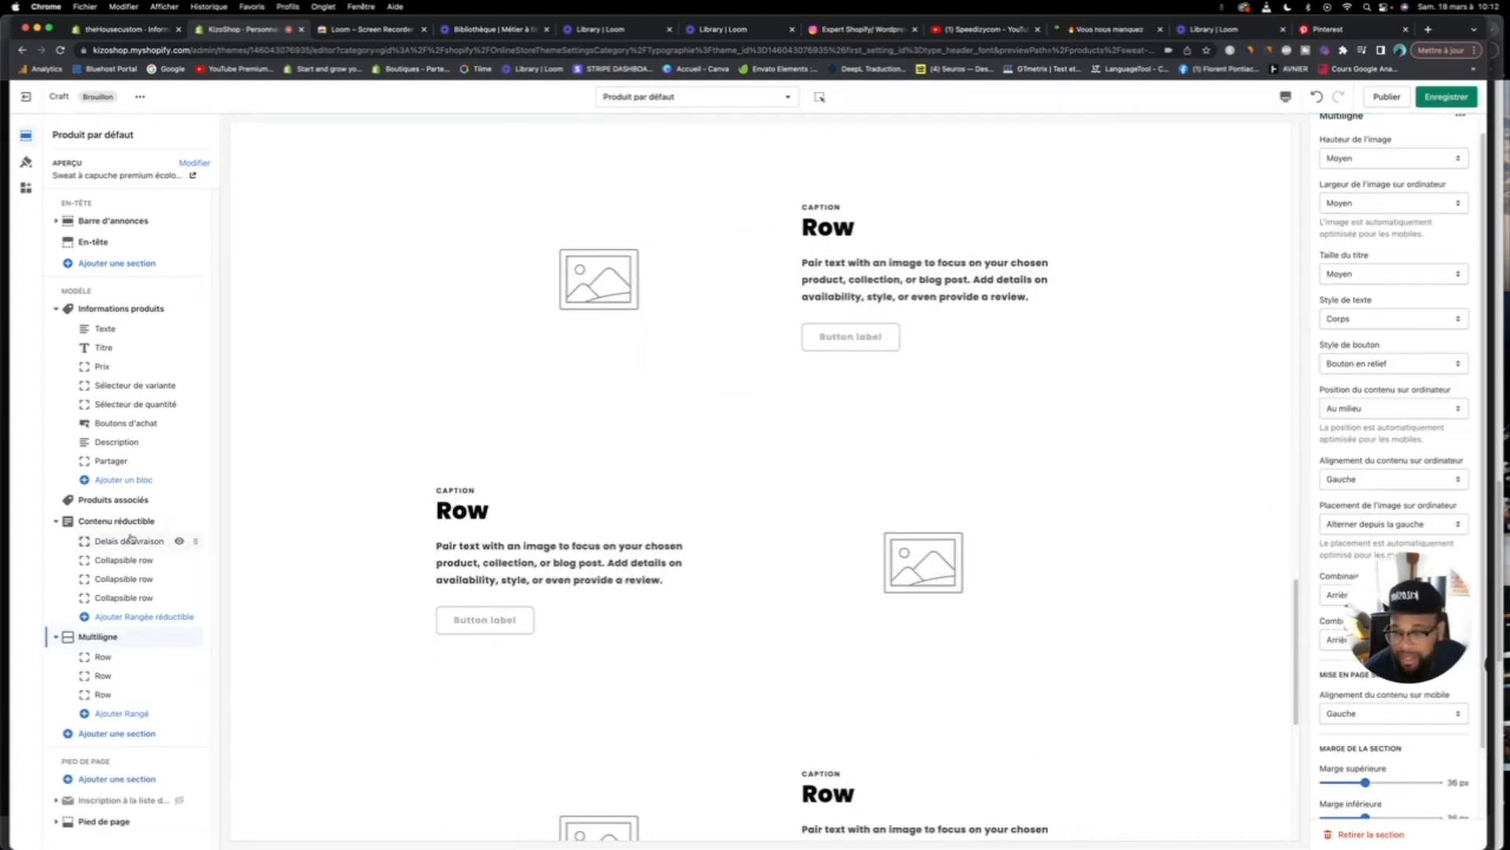
left_click(126, 662)
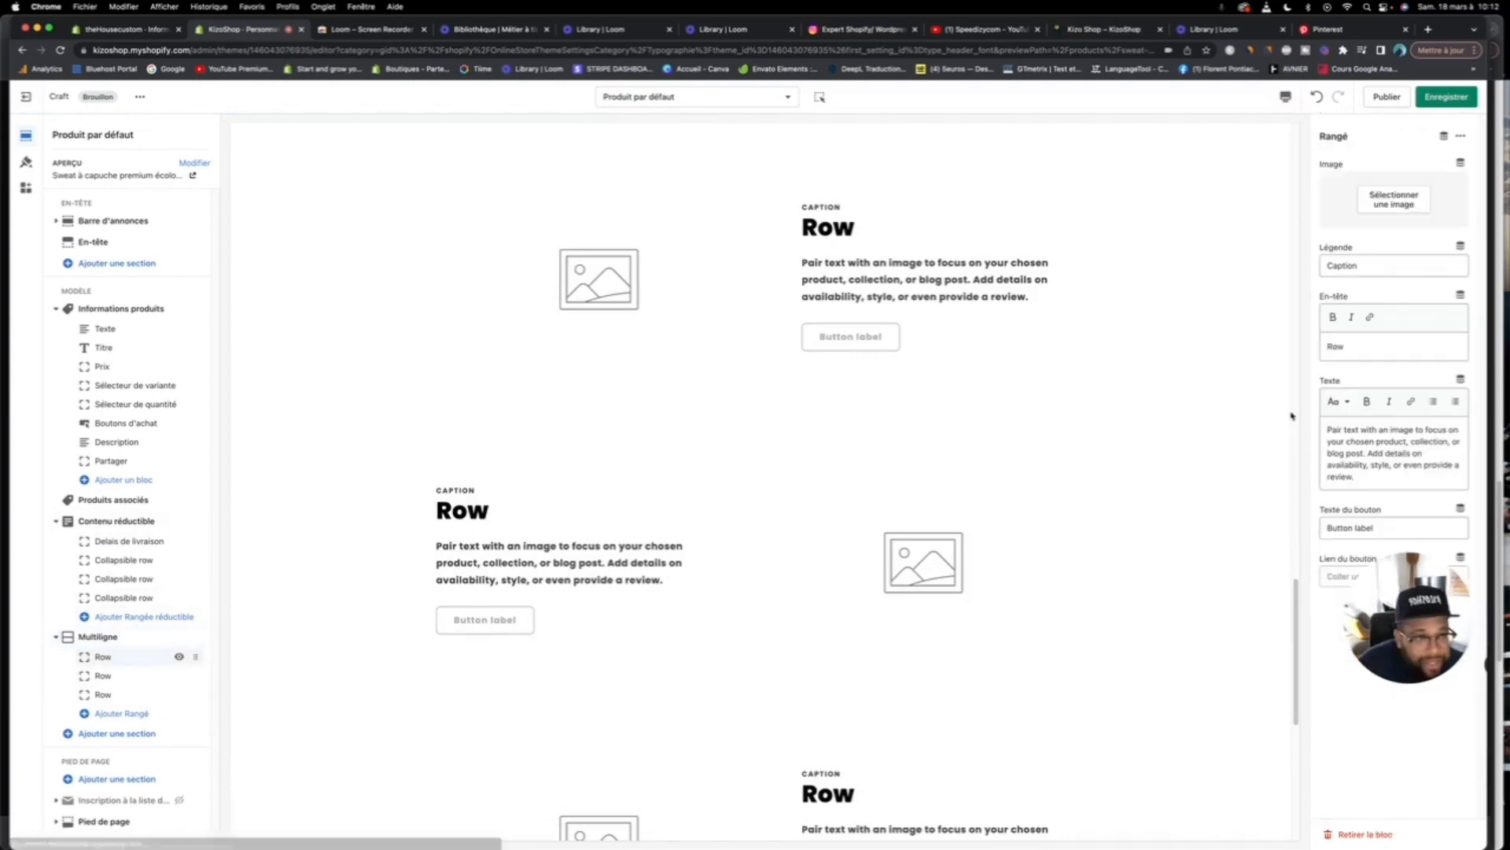
left_click(1396, 195)
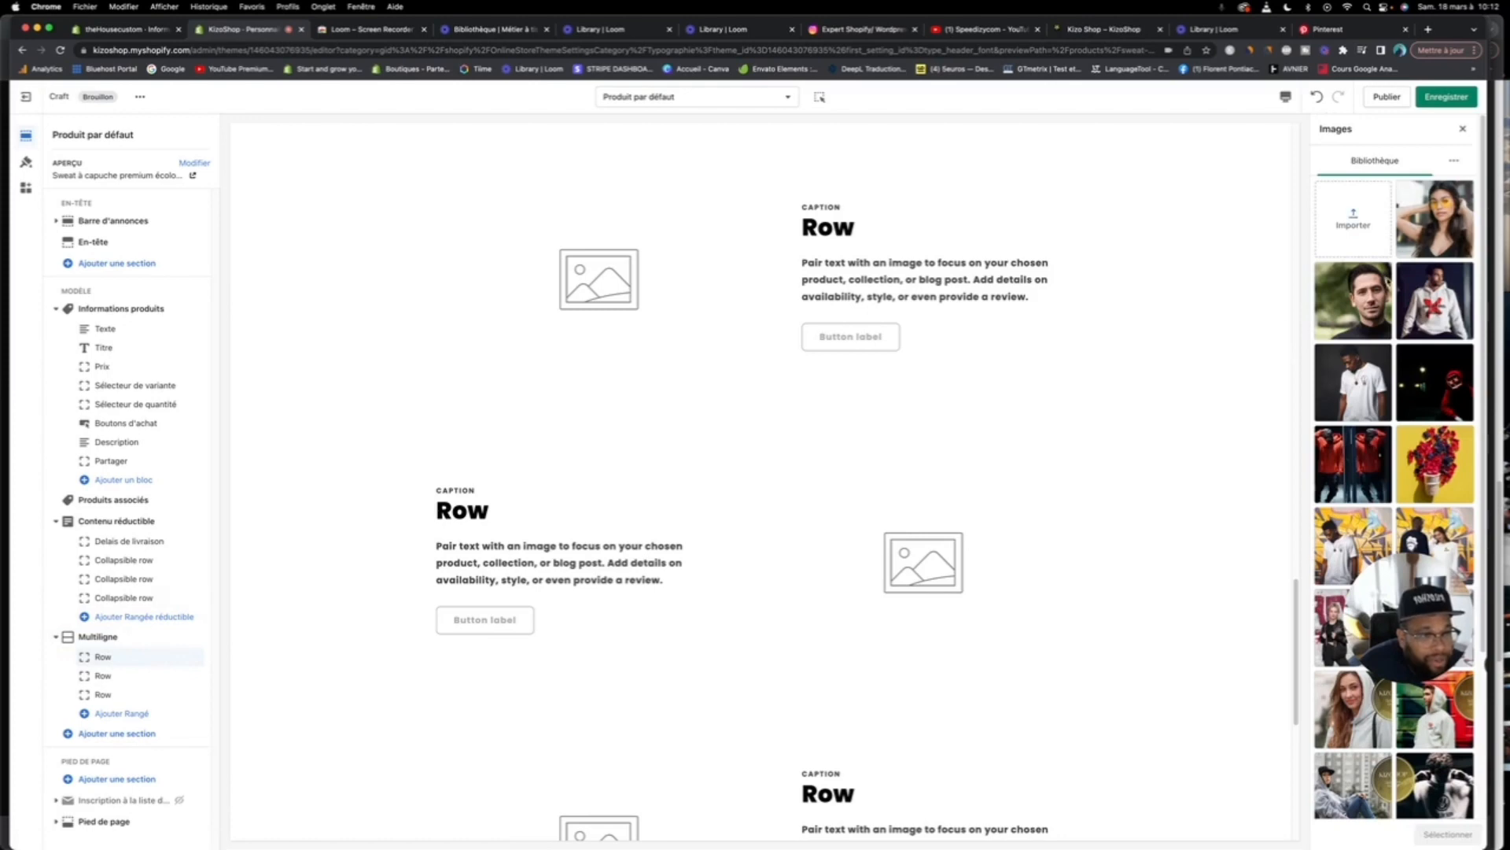
left_click(1359, 407)
left_click(1447, 834)
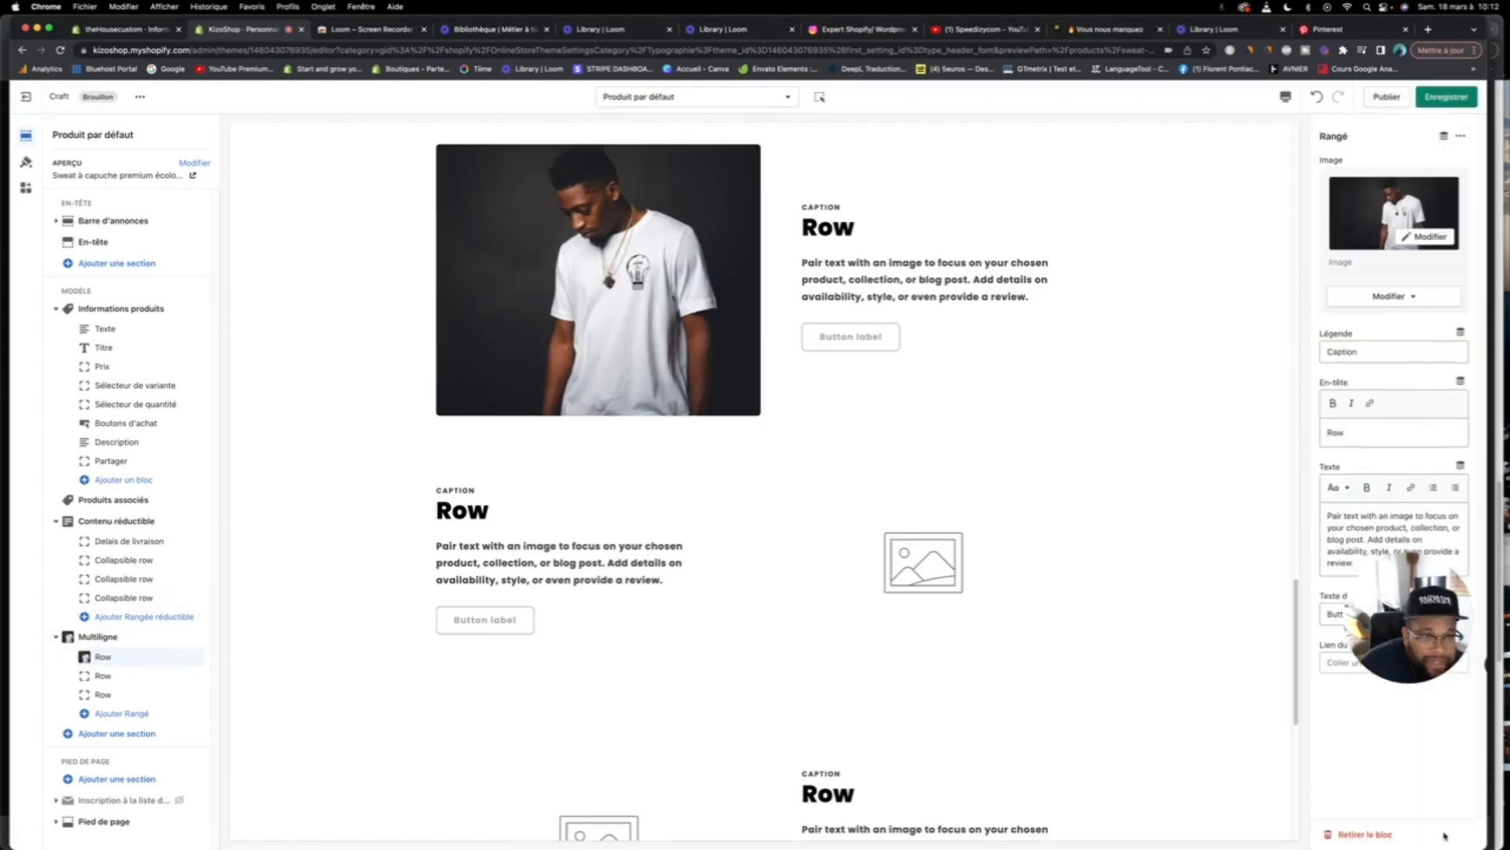
Step: Link the first Multiligne row's button to the blog post "Quels sont les différents…"
left_click_drag(1391, 580, 1403, 395)
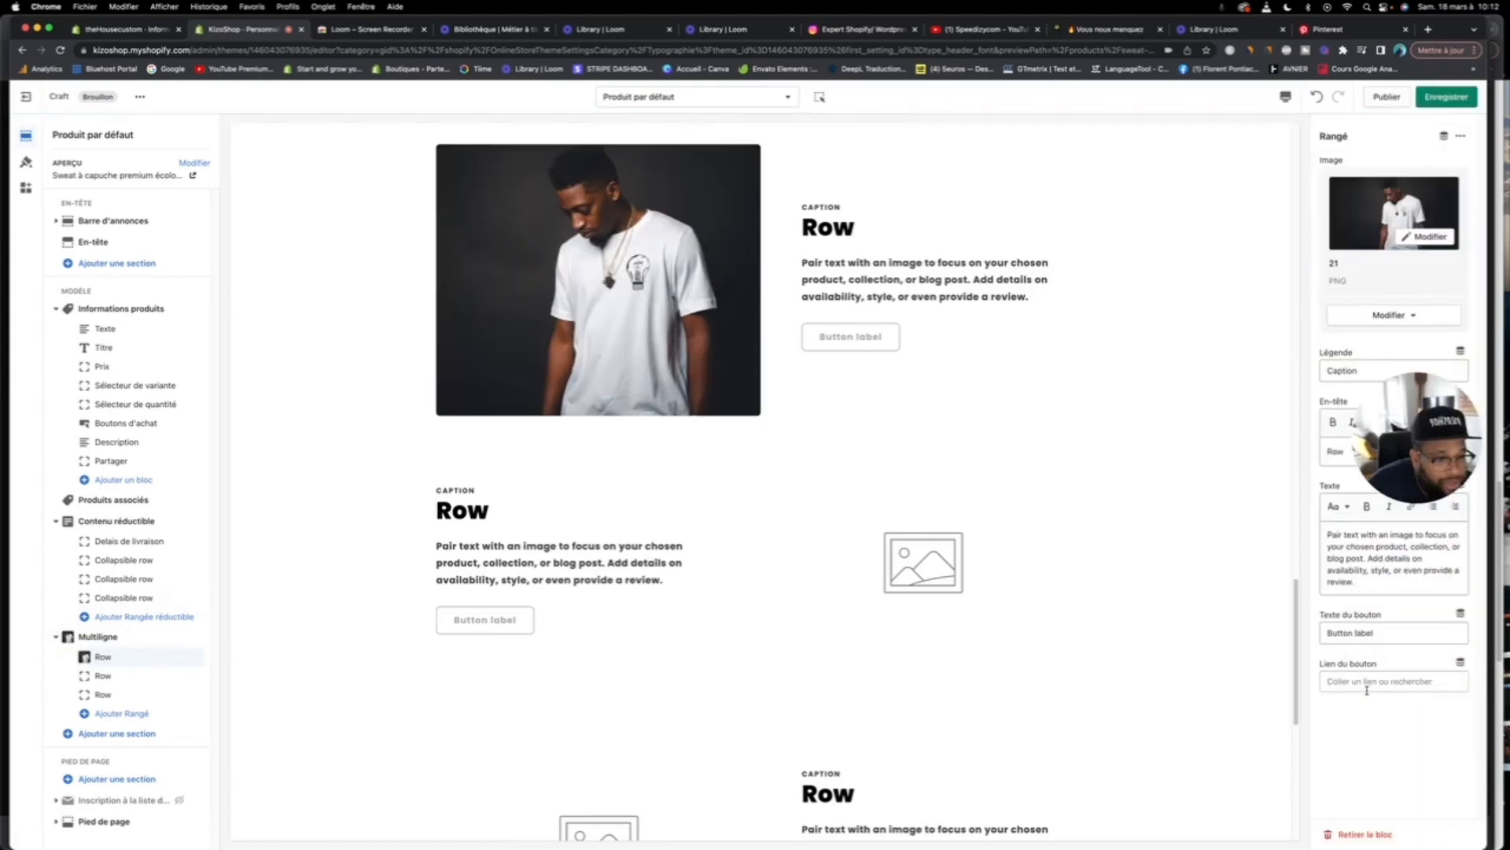
left_click(1367, 683)
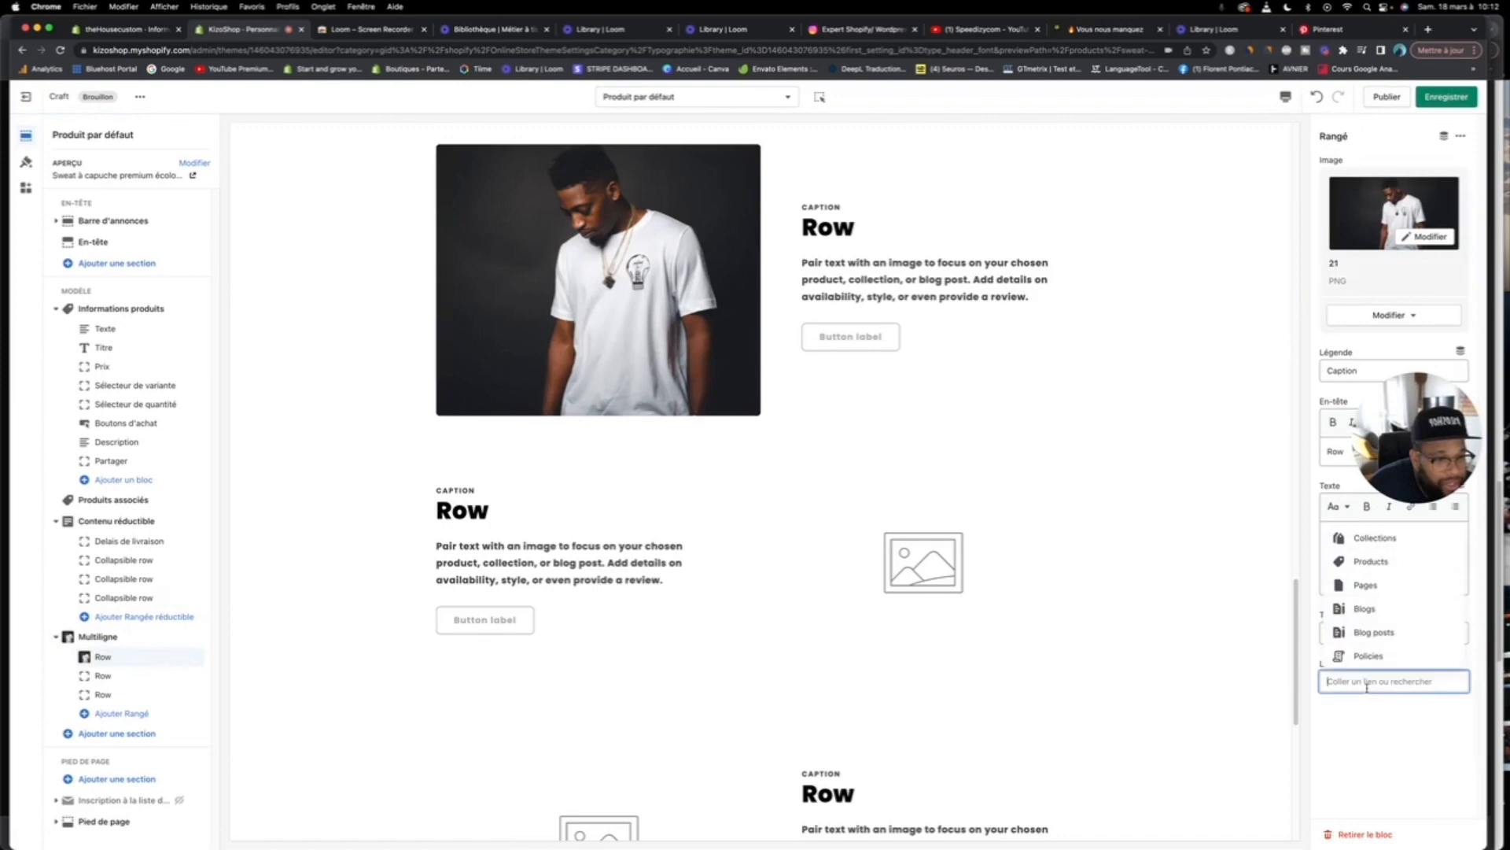
left_click(1364, 609)
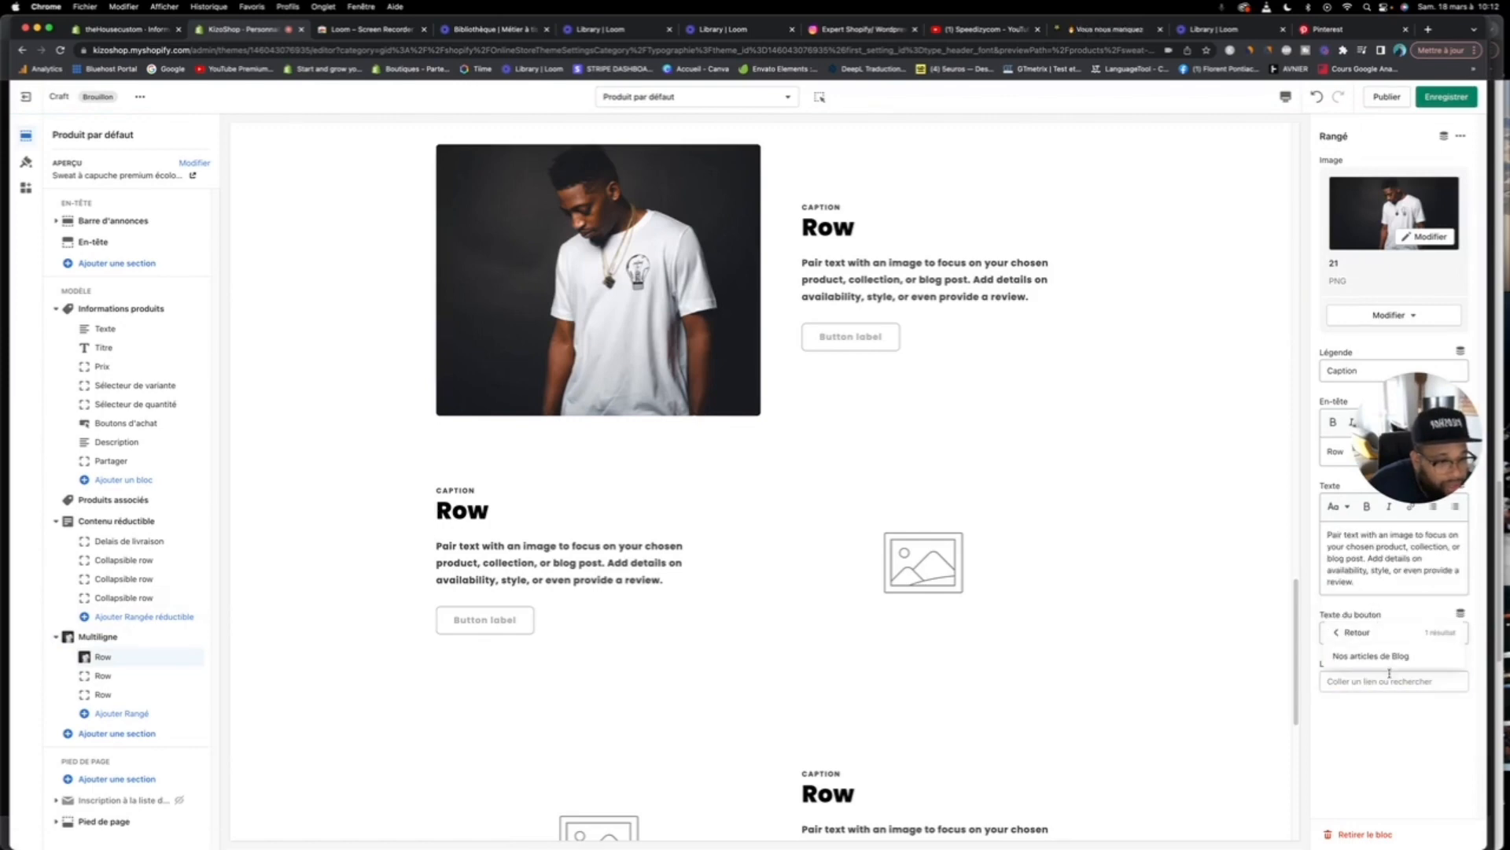
left_click(1364, 631)
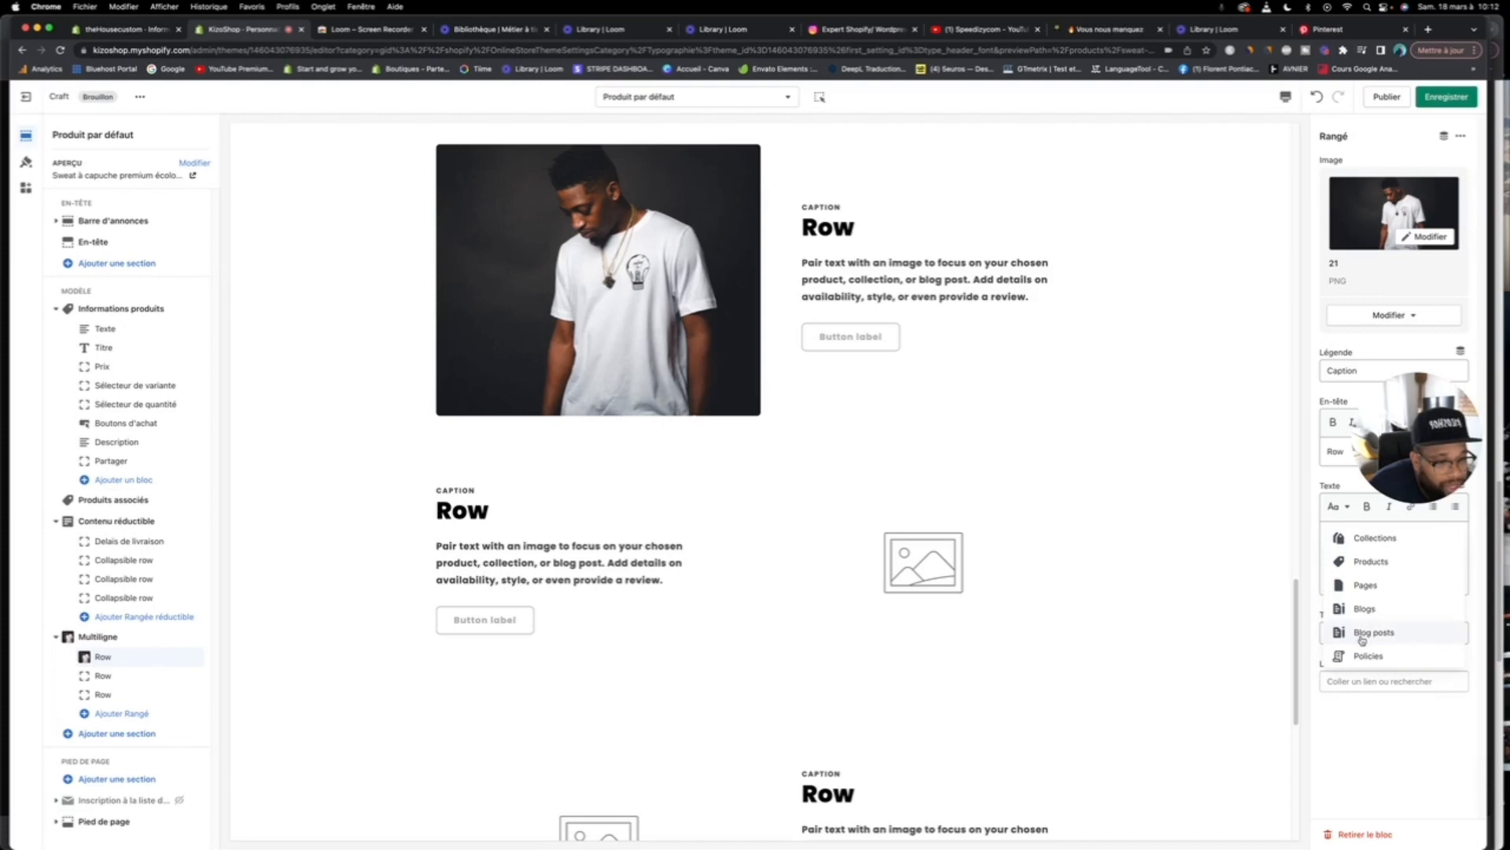
left_click(1362, 638)
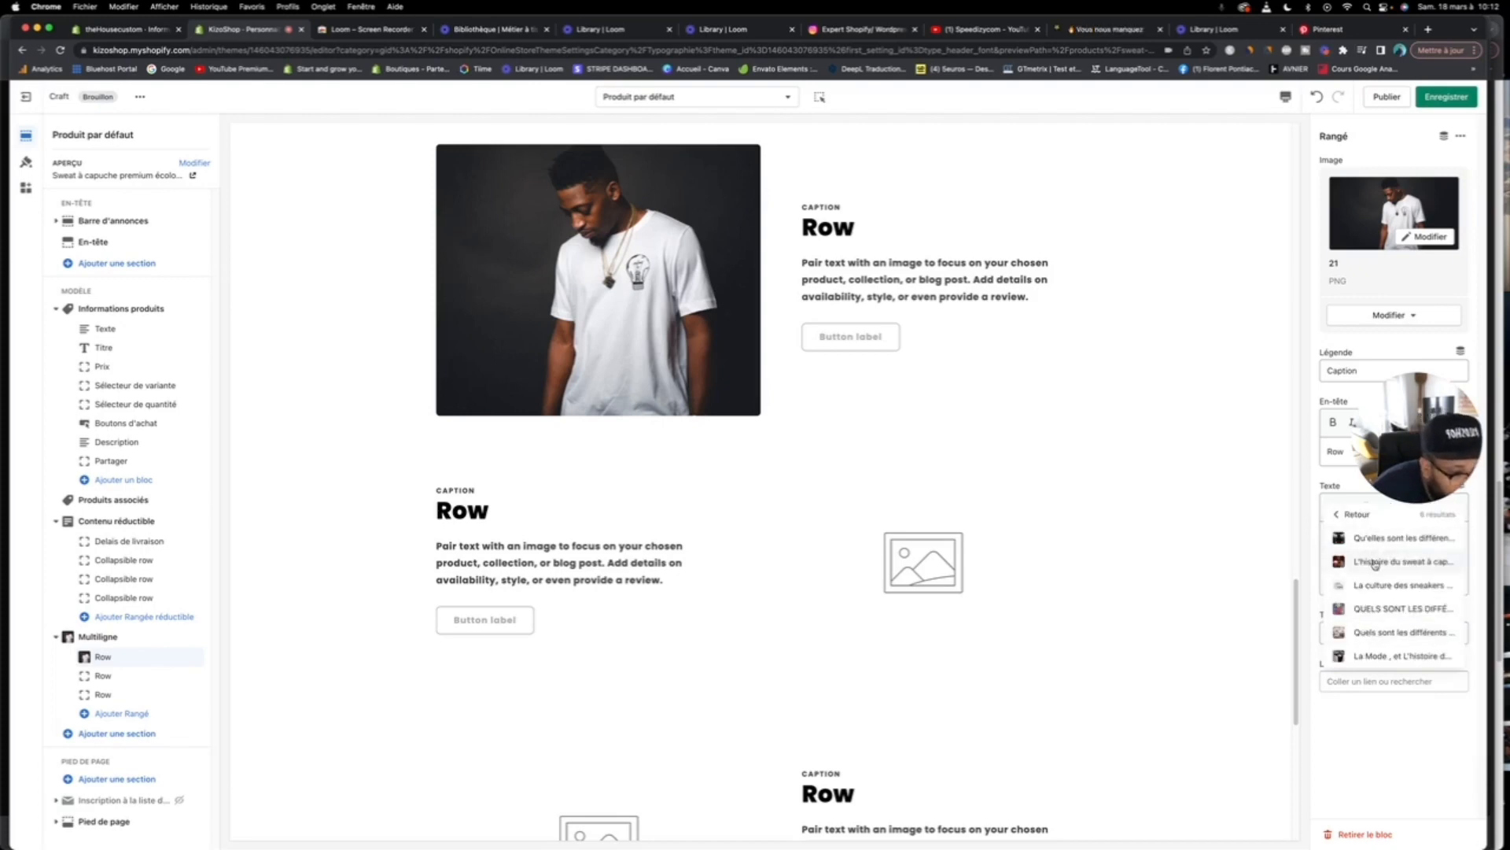
left_click(1378, 632)
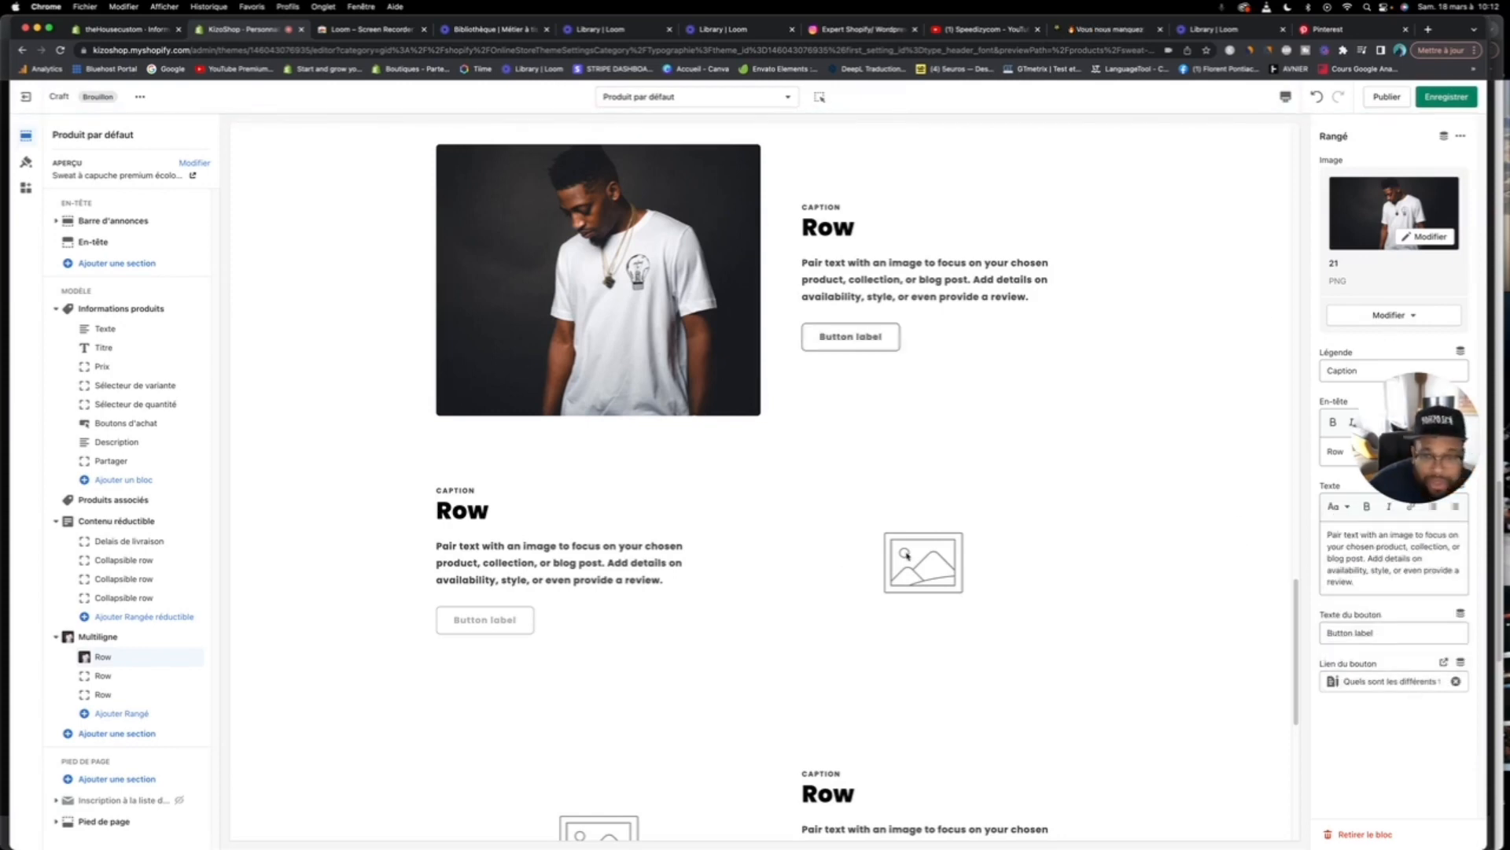
Step: Give the second Multiligne row the library photo of the couple in front of the yellow graffiti wall
left_click(119, 675)
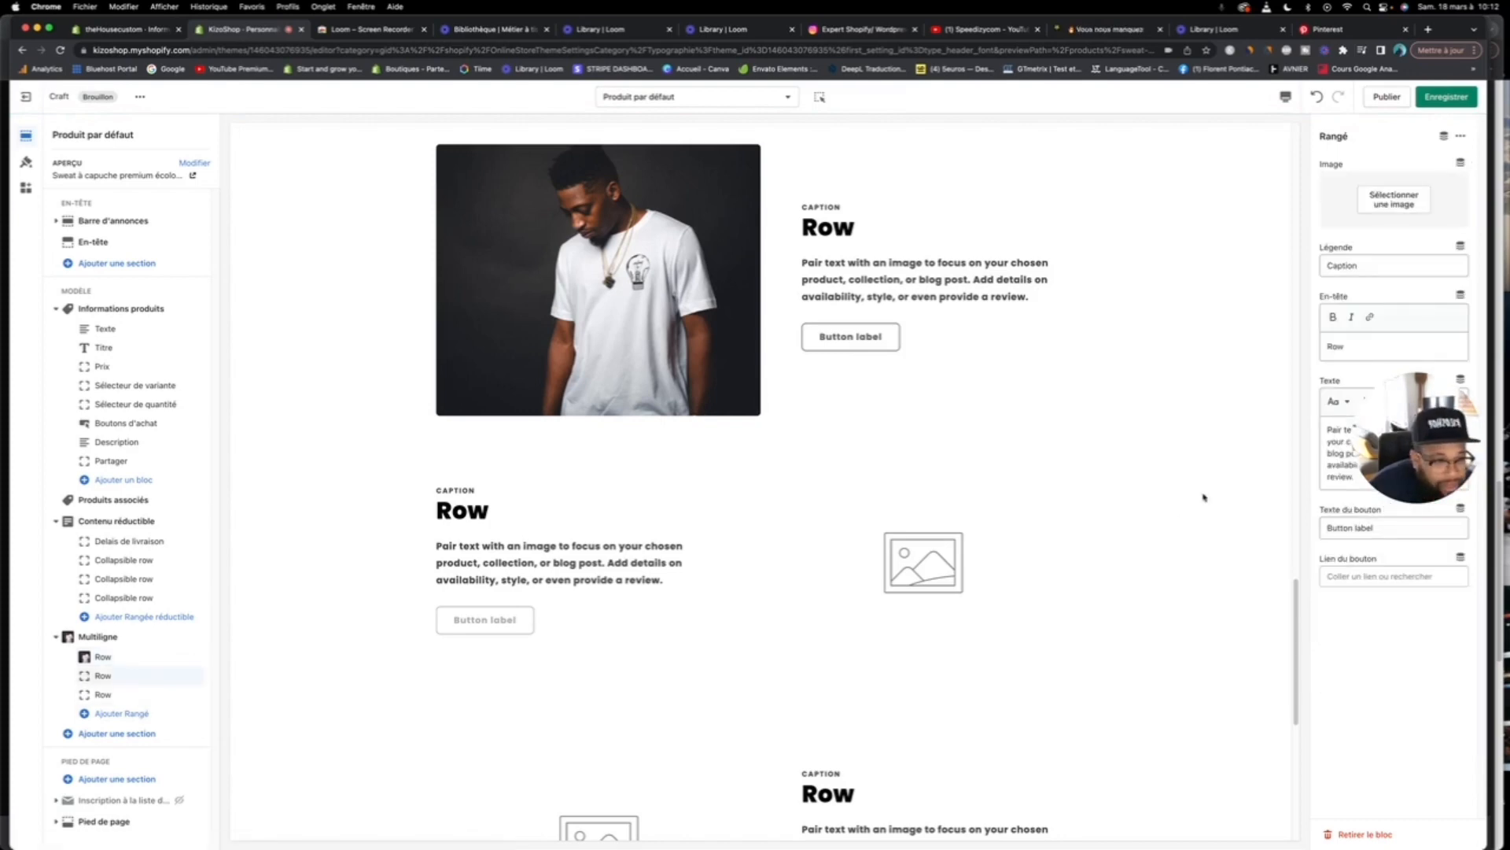
left_click(1406, 222)
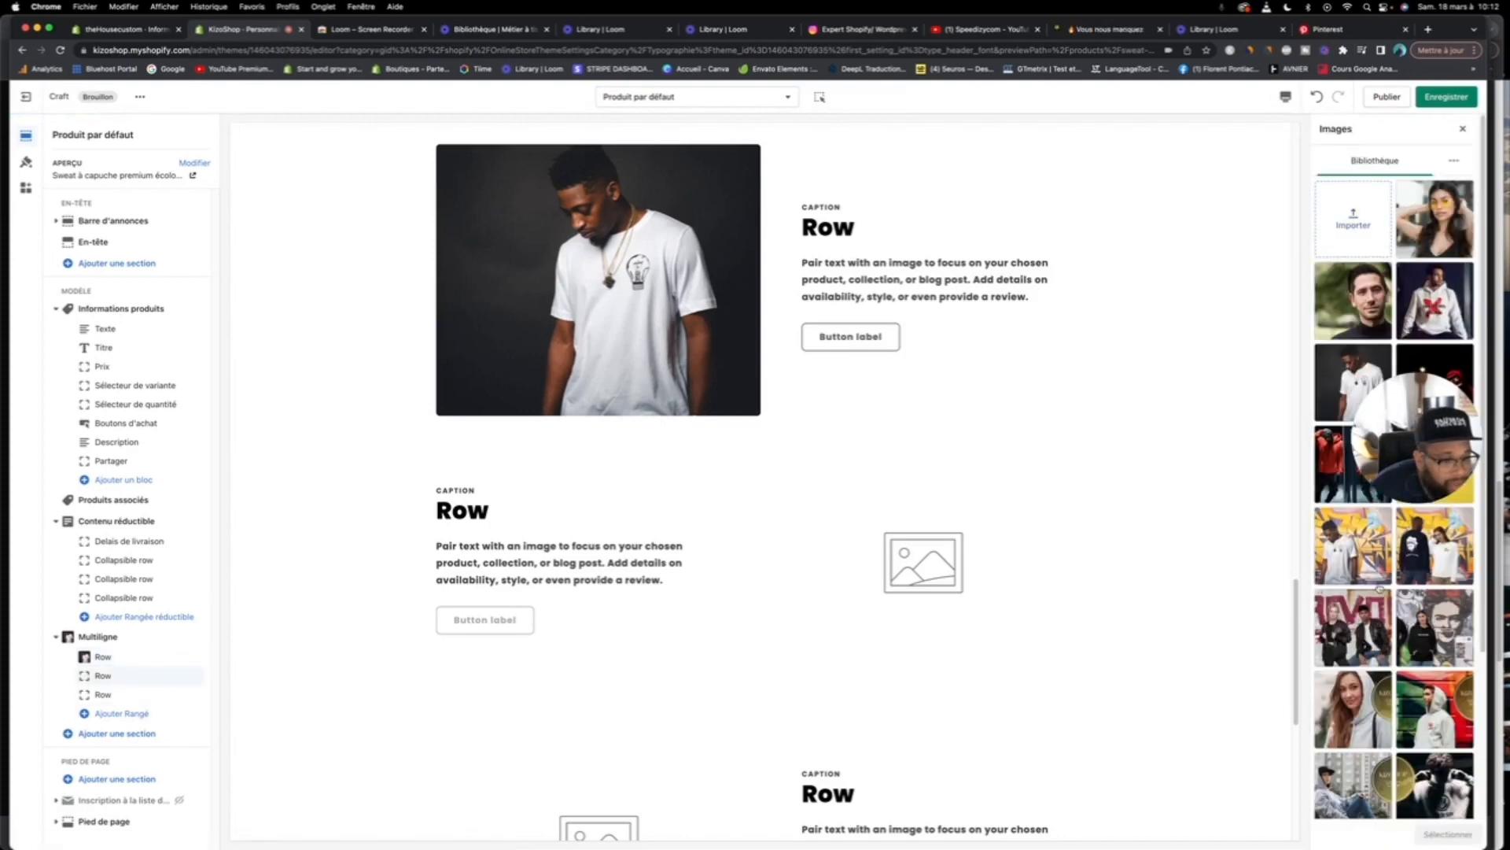
left_click(1435, 545)
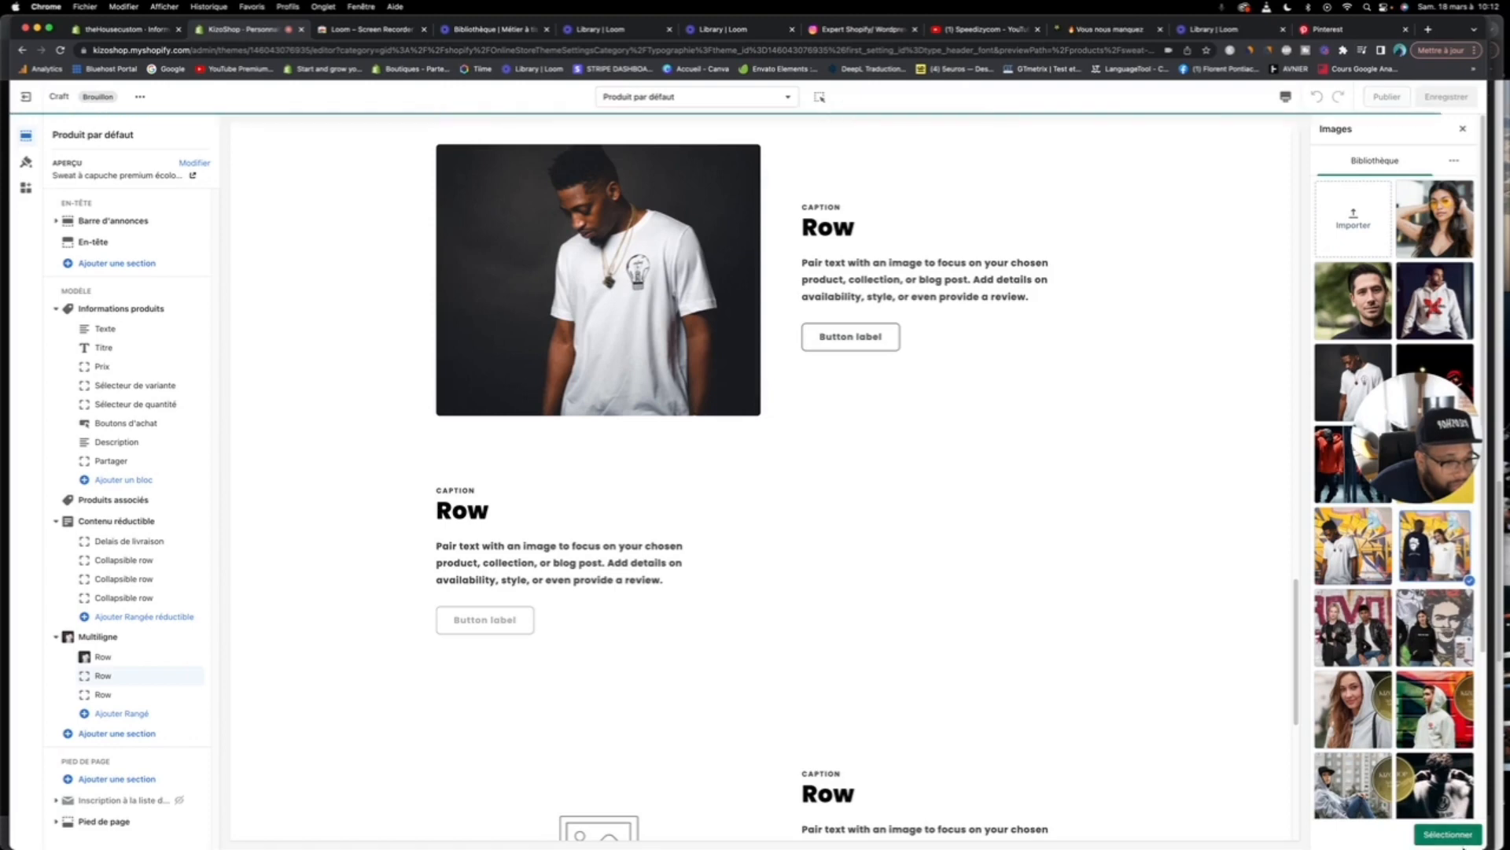
left_click(1448, 834)
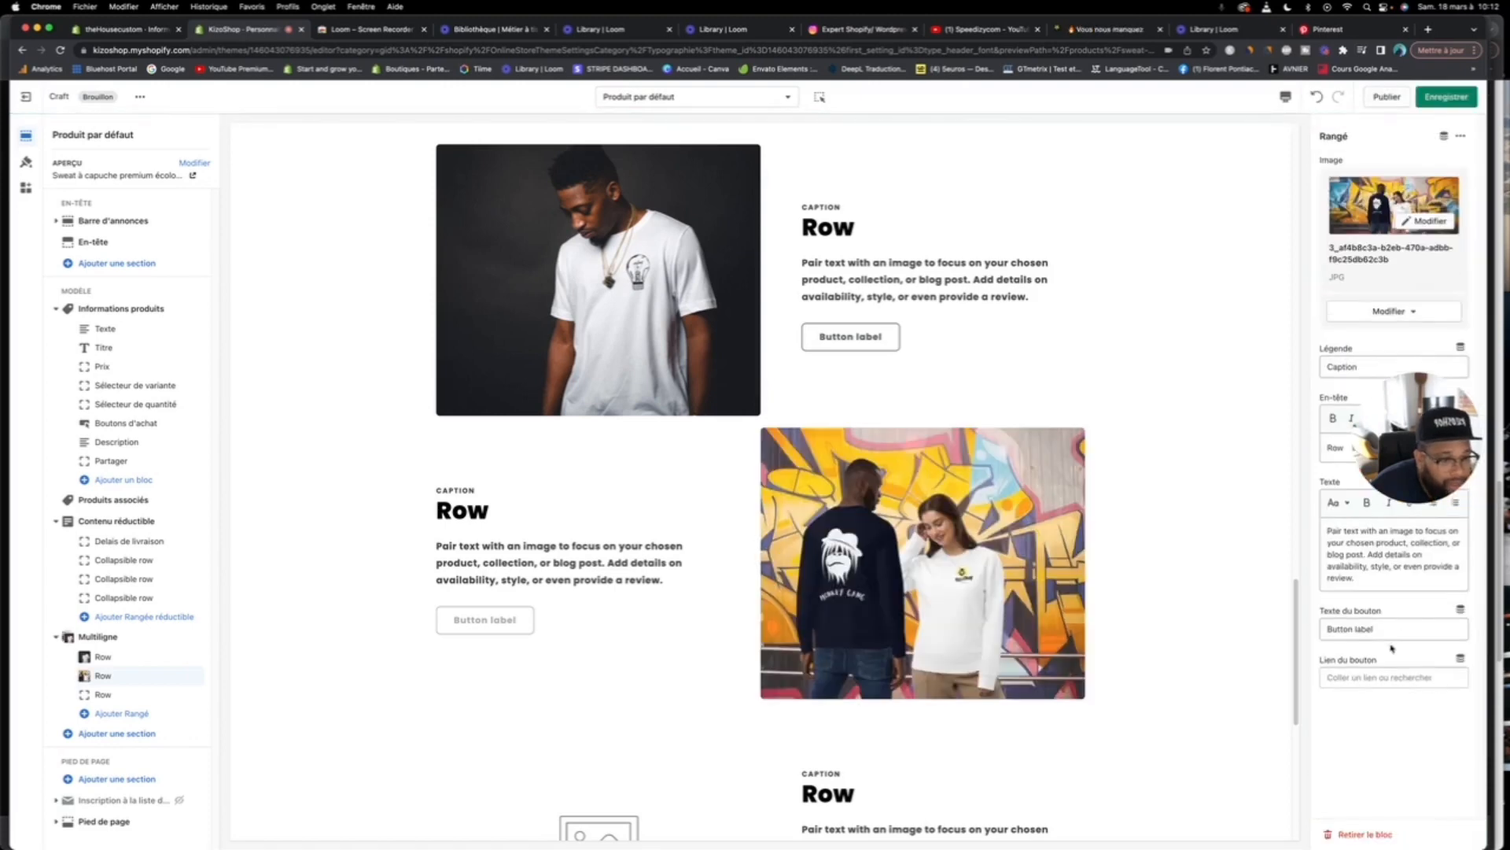
Step: Link the second Multiligne row's button to the blog post "Qu'elles sont les différen…"
left_click(1384, 676)
left_click(1360, 553)
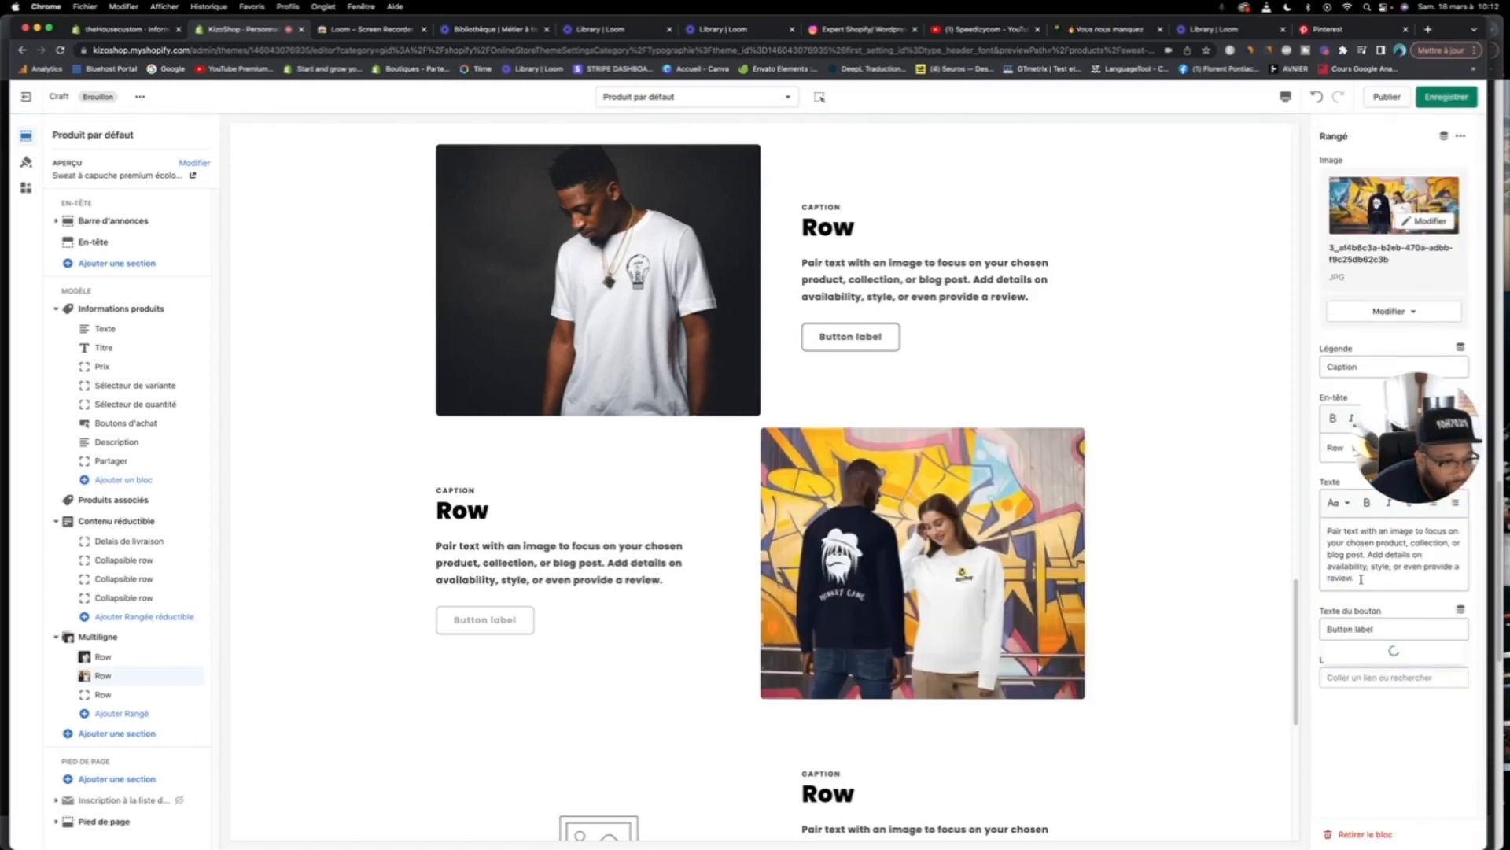
left_click(1383, 716)
left_click(1384, 677)
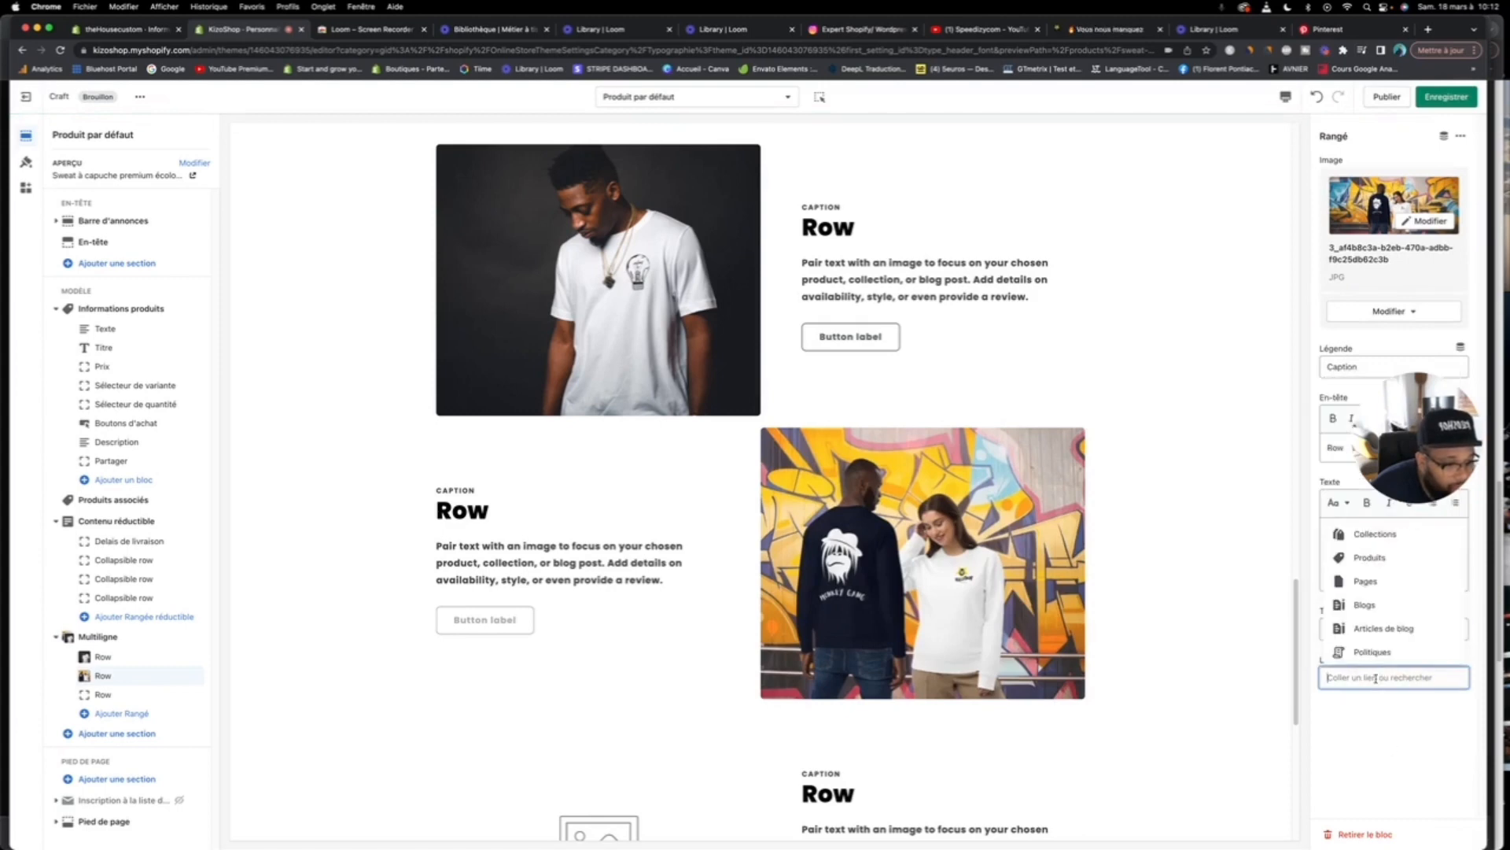
left_click(1372, 634)
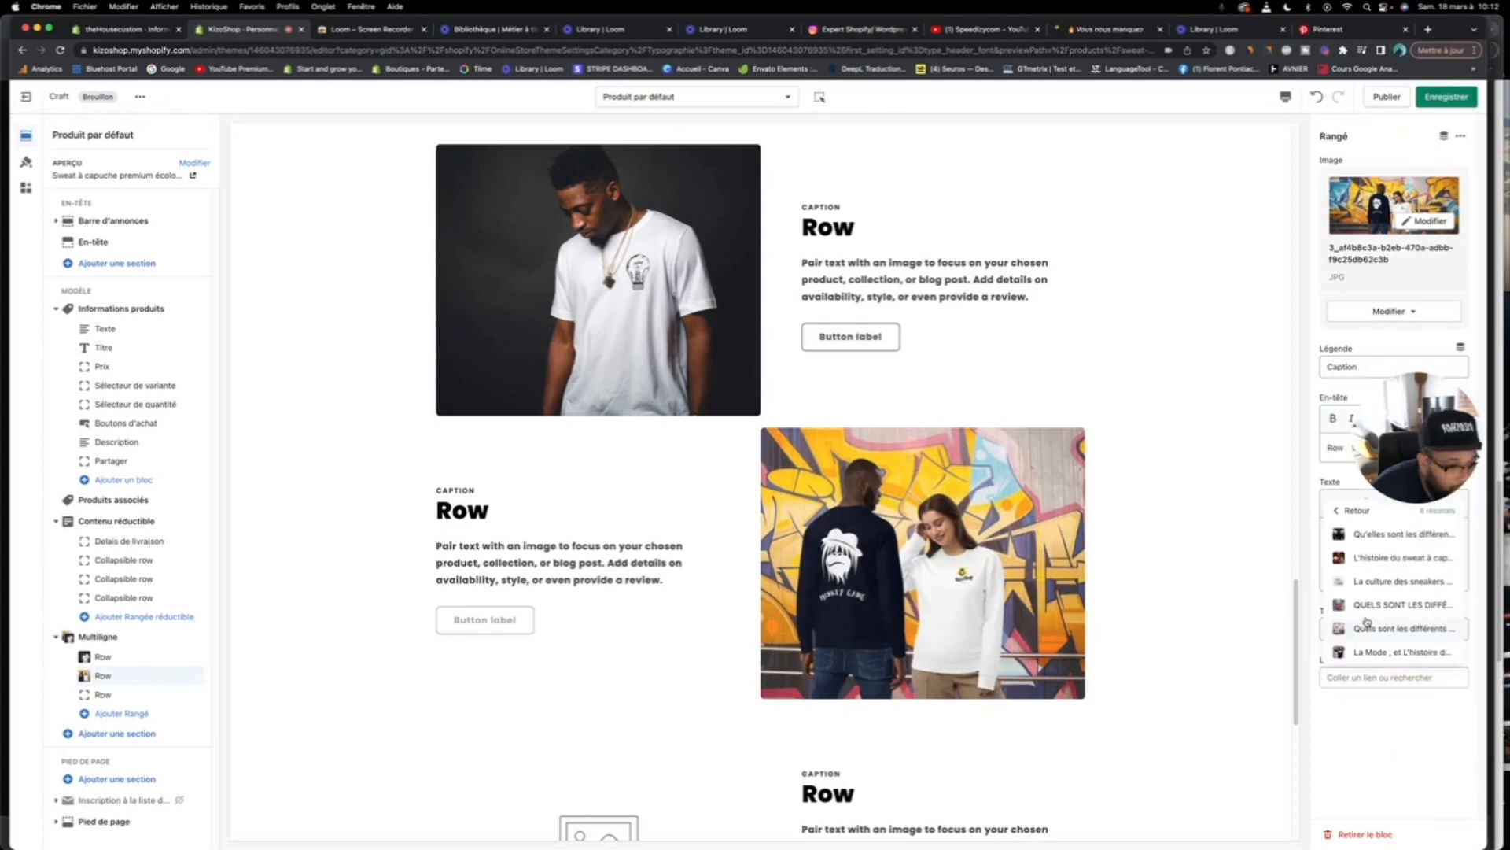
left_click(1368, 535)
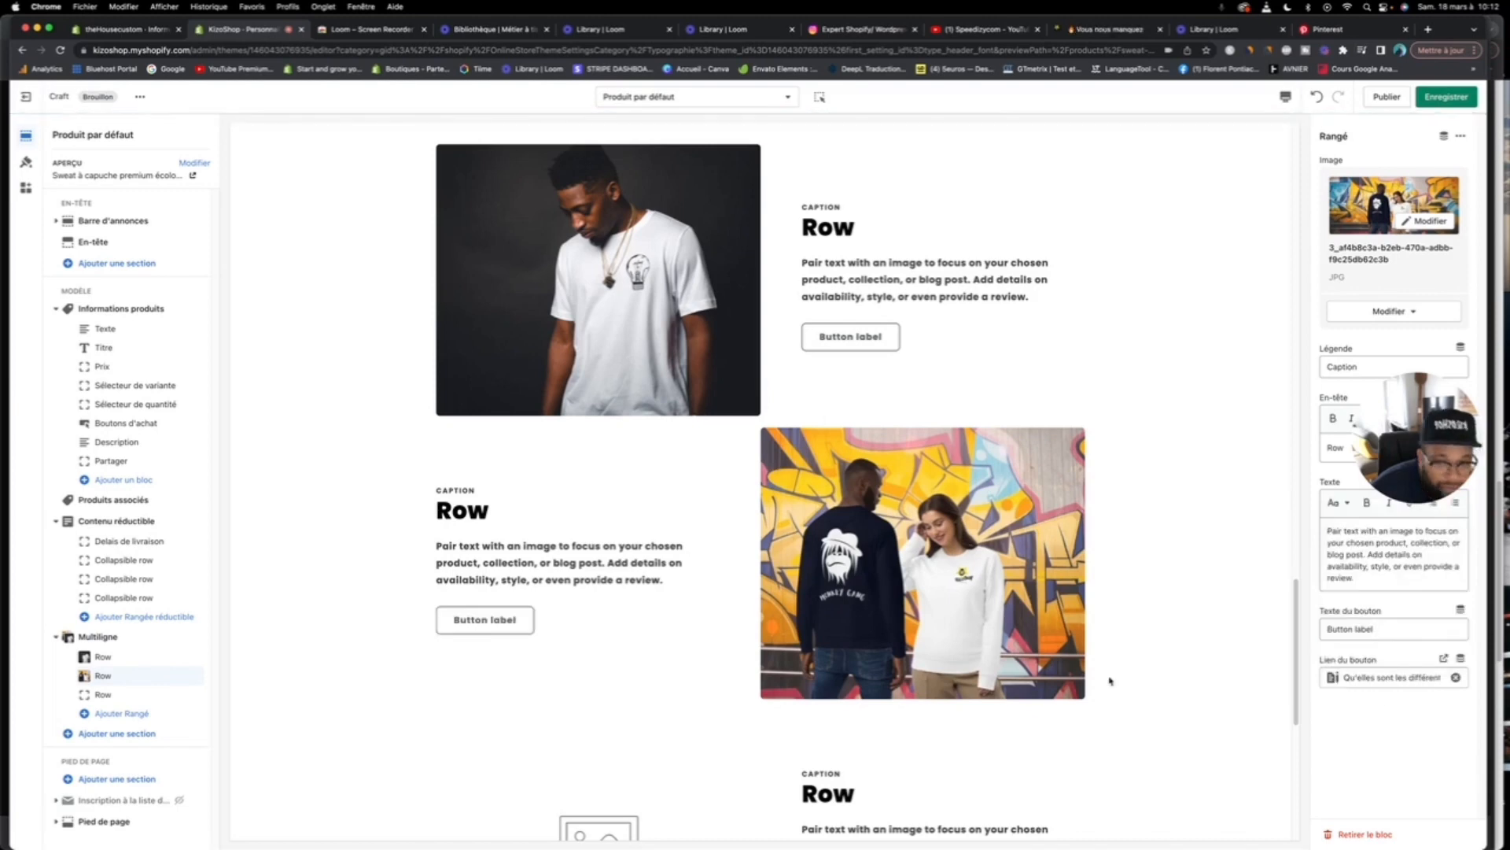
Step: Give the third Multiligne row the library photo of the couple in black jackets at the graffiti wall
left_click(162, 696)
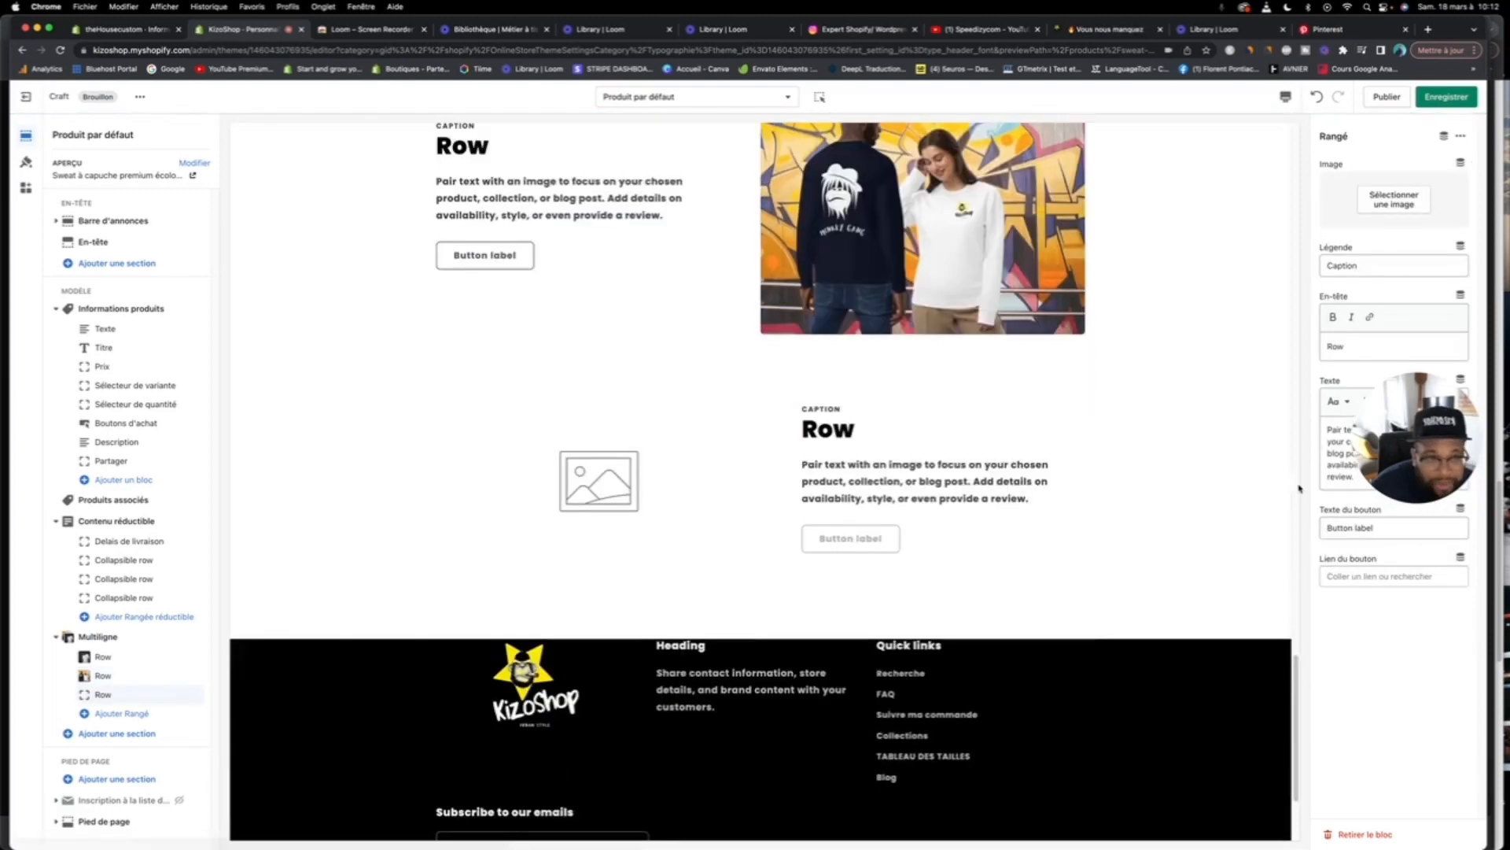
left_click(1396, 190)
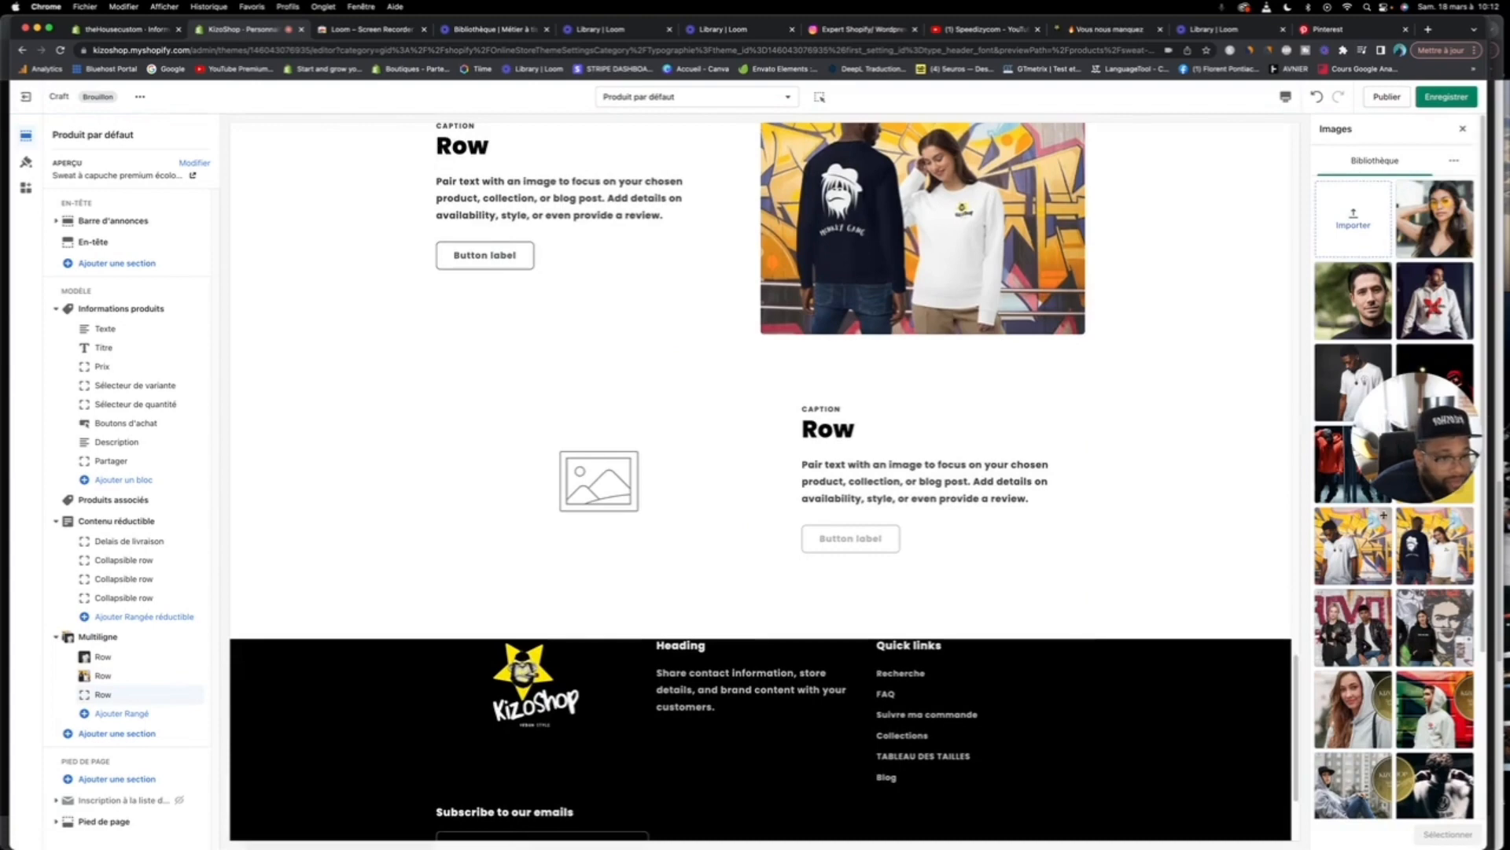
left_click(1353, 627)
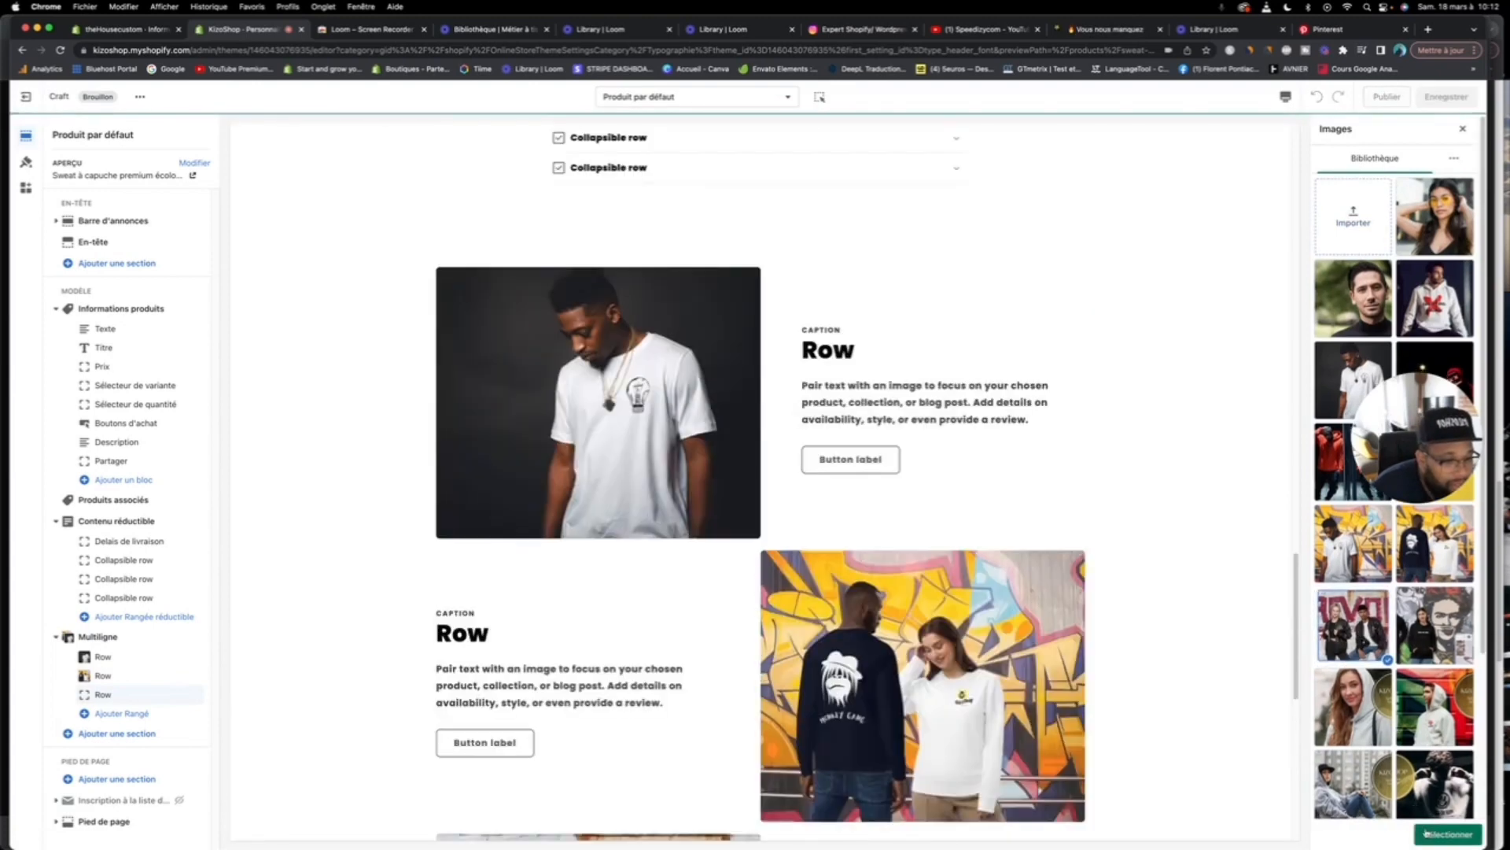
left_click(1442, 834)
Step: Link the third Multiligne row's button to the Vestes collection
left_click(1388, 671)
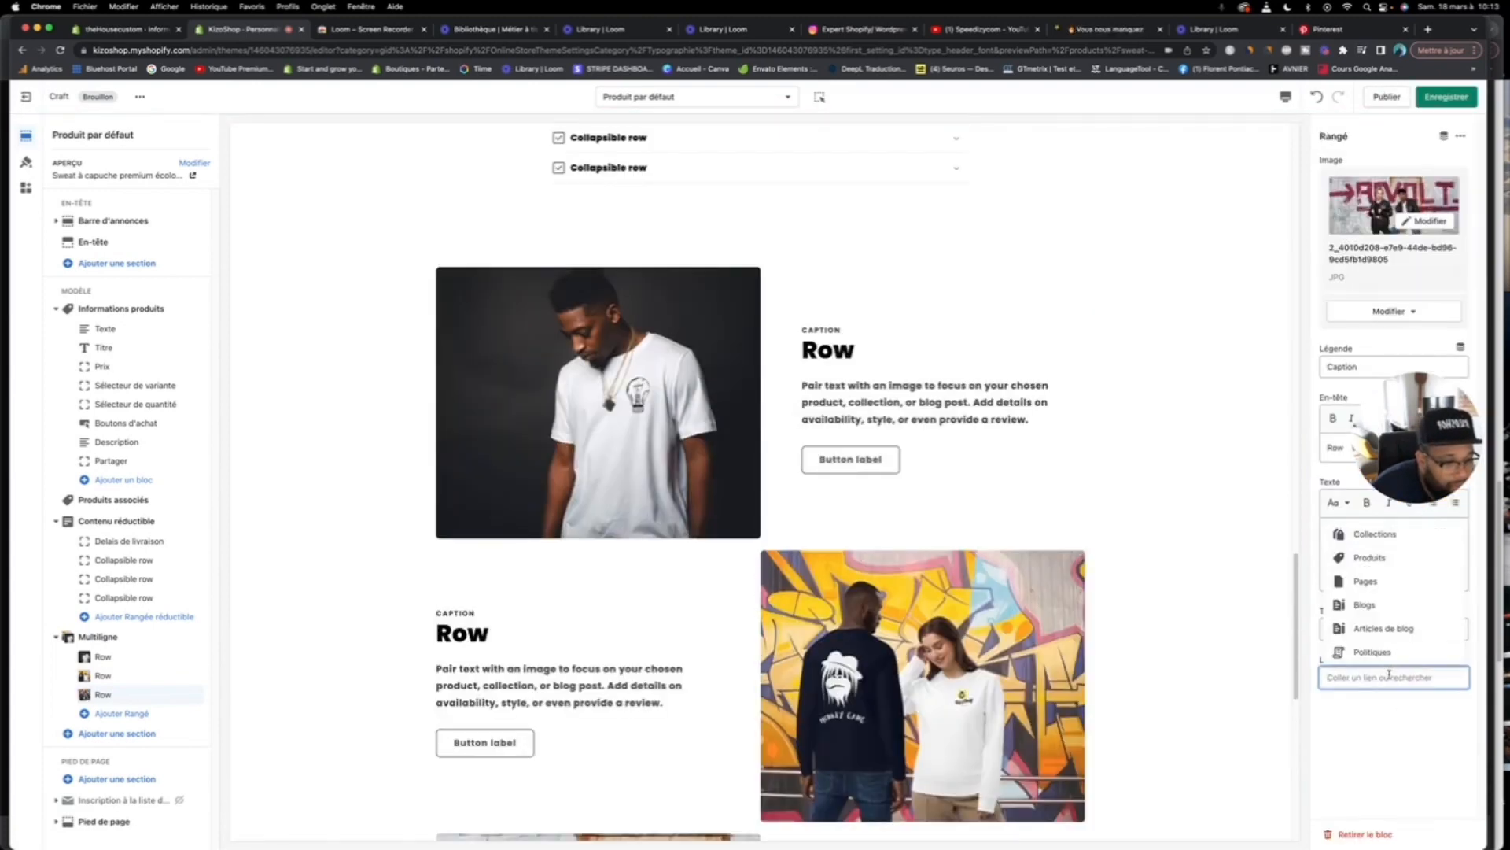
left_click(1377, 534)
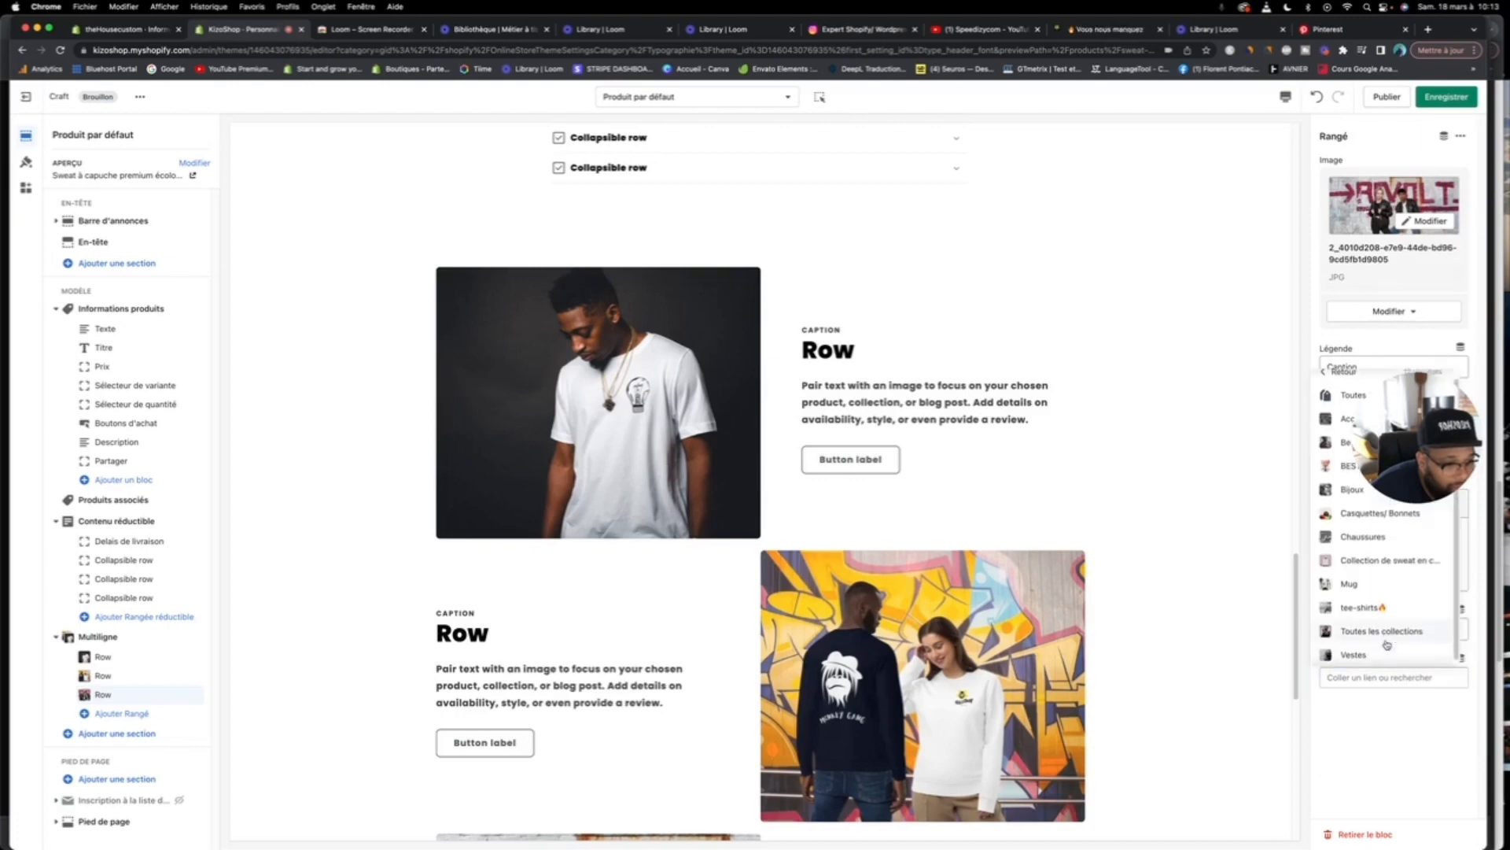
left_click(1385, 653)
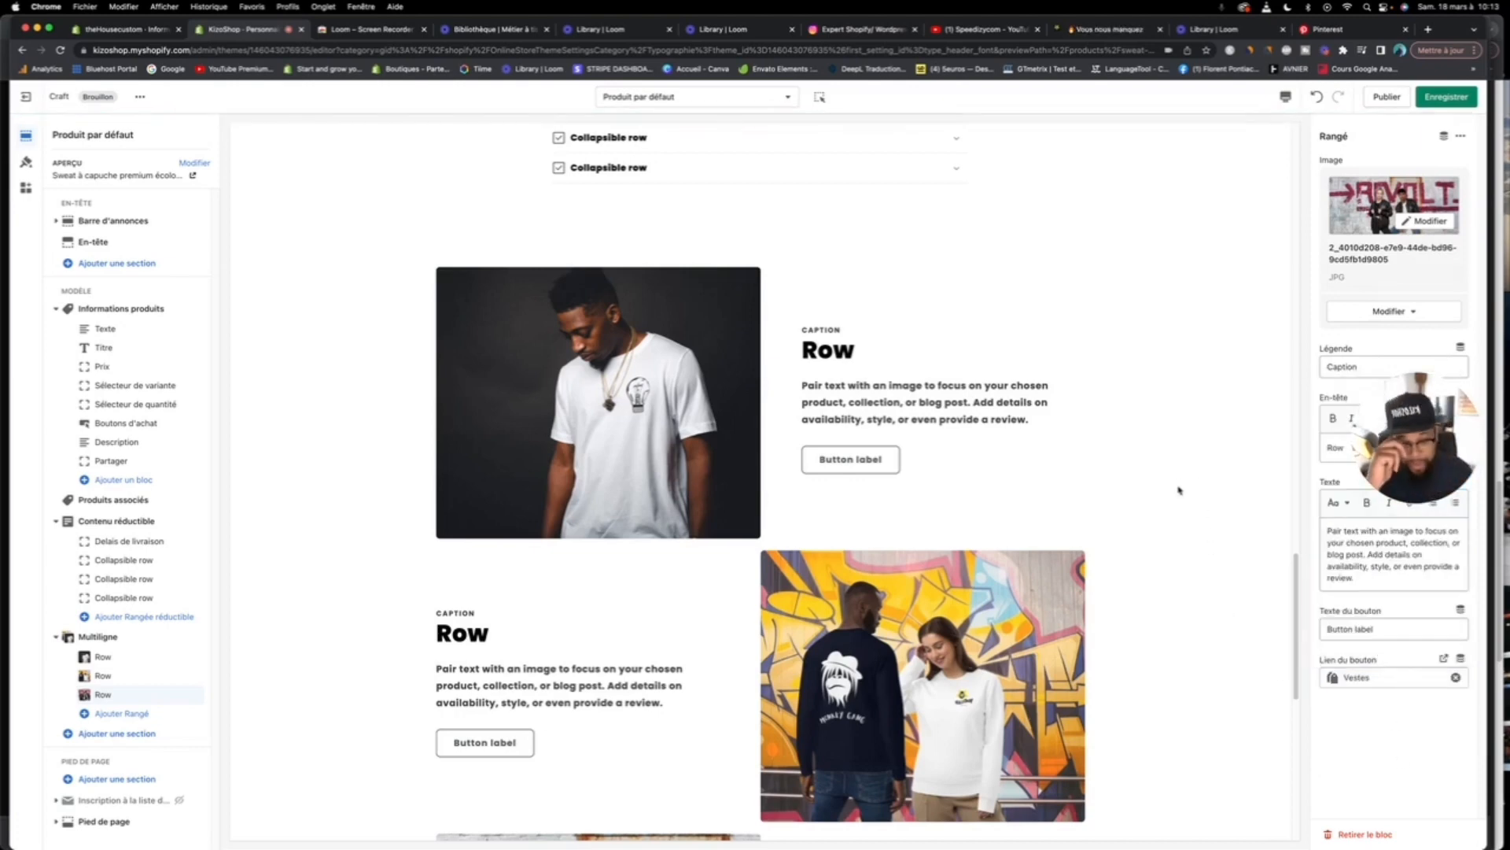
Step: Reorder the template so Contenu réductible and Multiligne follow Informations produits, above Produits associés, and review the page layout
scroll(1127, 490, "down", 5)
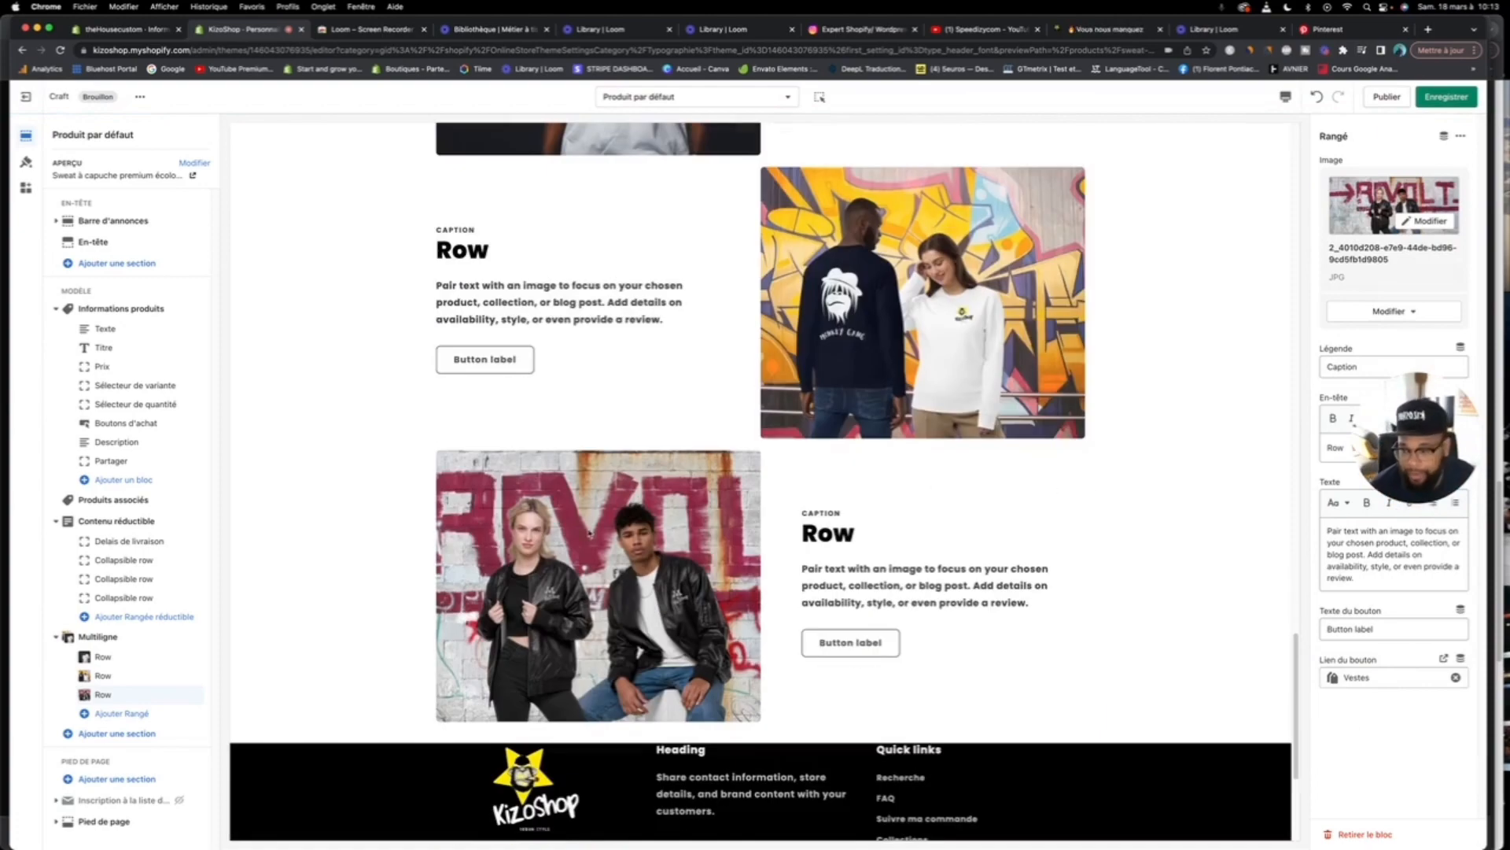
left_click_drag(193, 636, 202, 507)
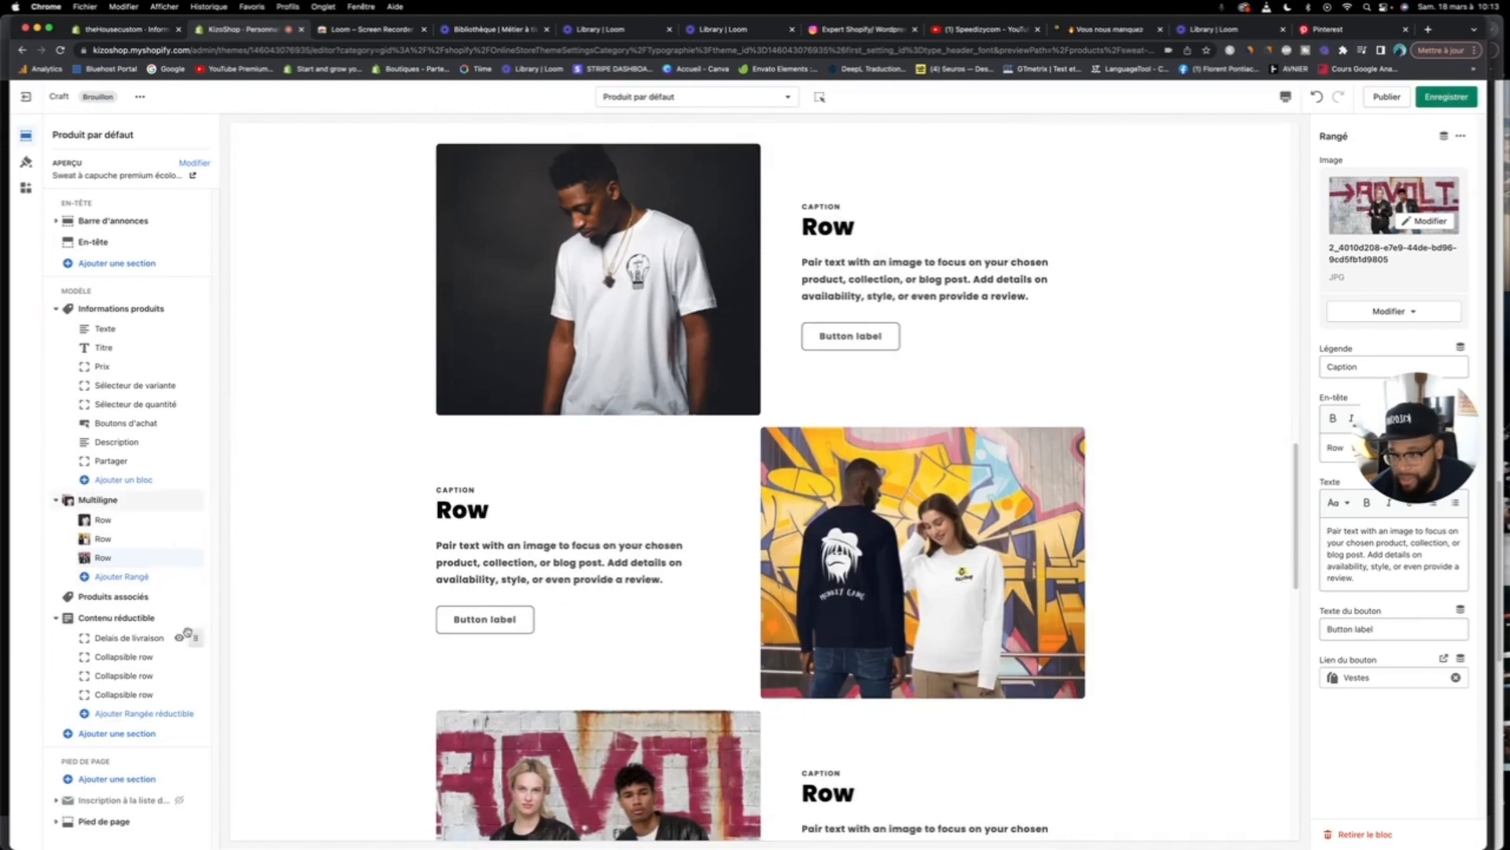
left_click_drag(193, 623, 202, 528)
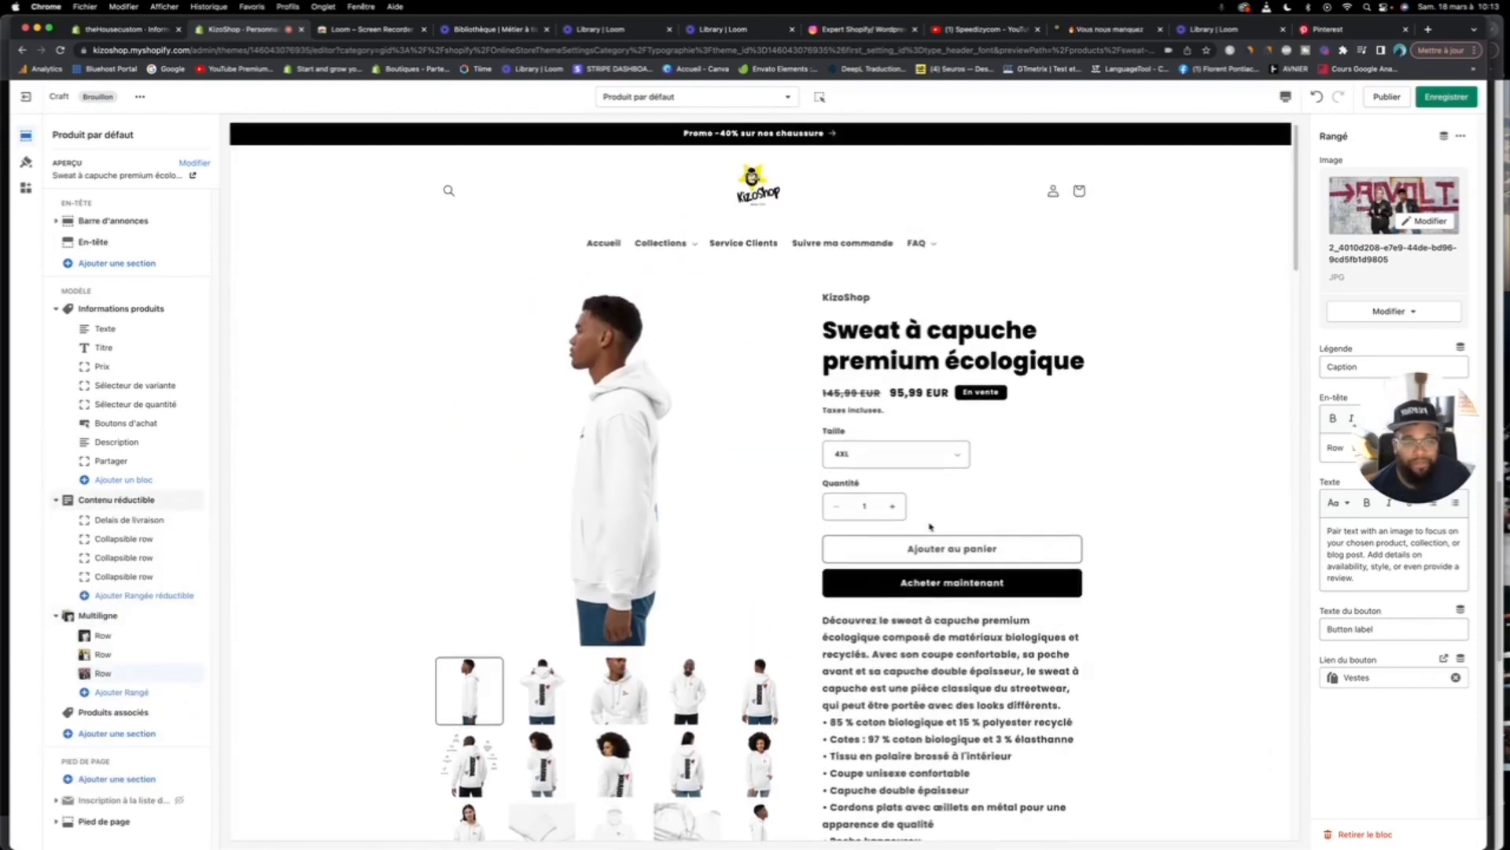
scroll(905, 503, "down", 15)
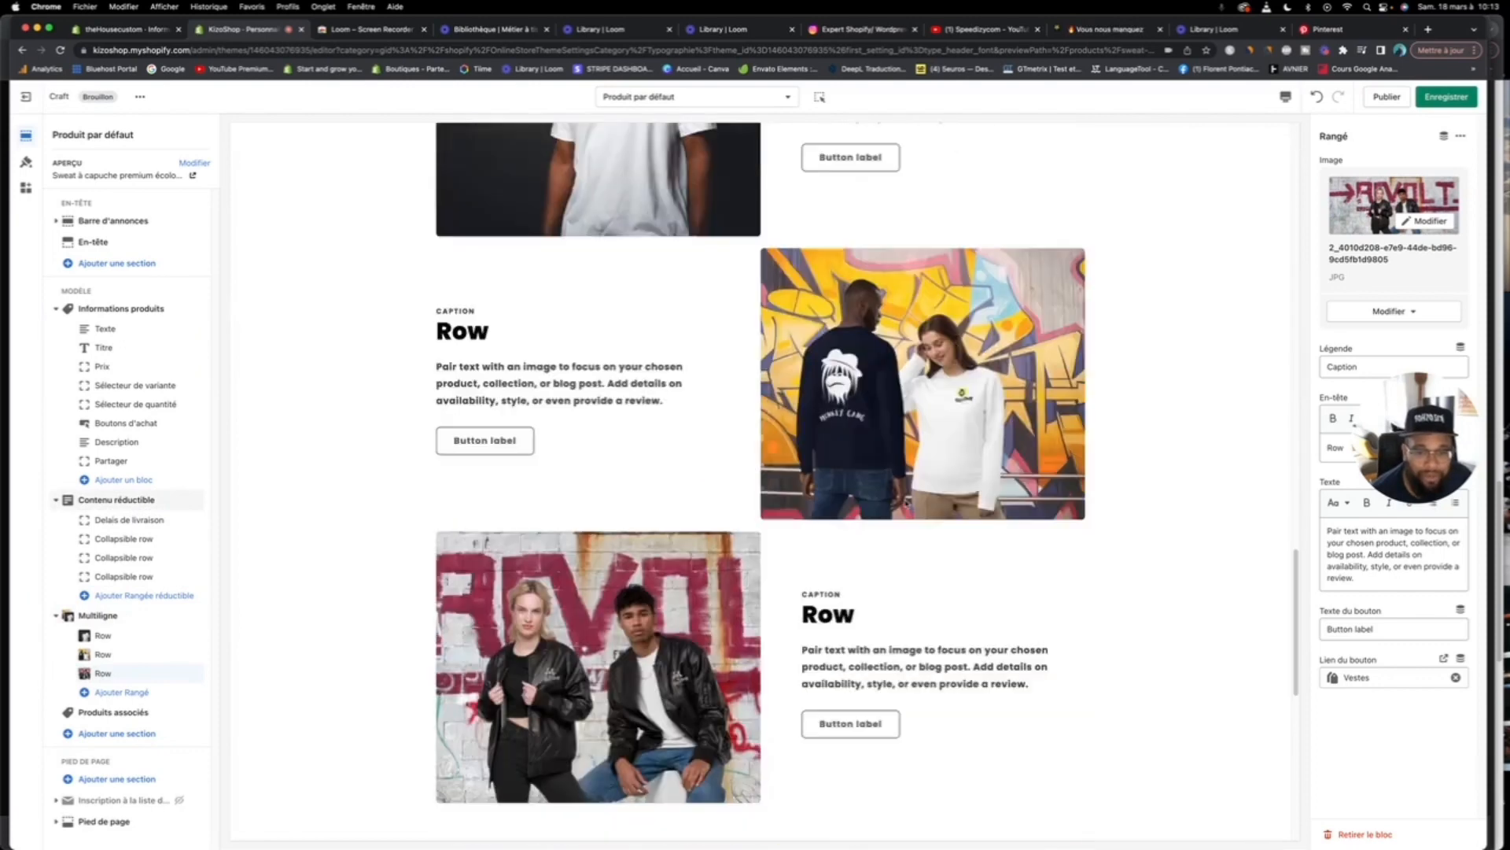
scroll(905, 504, "down", 2)
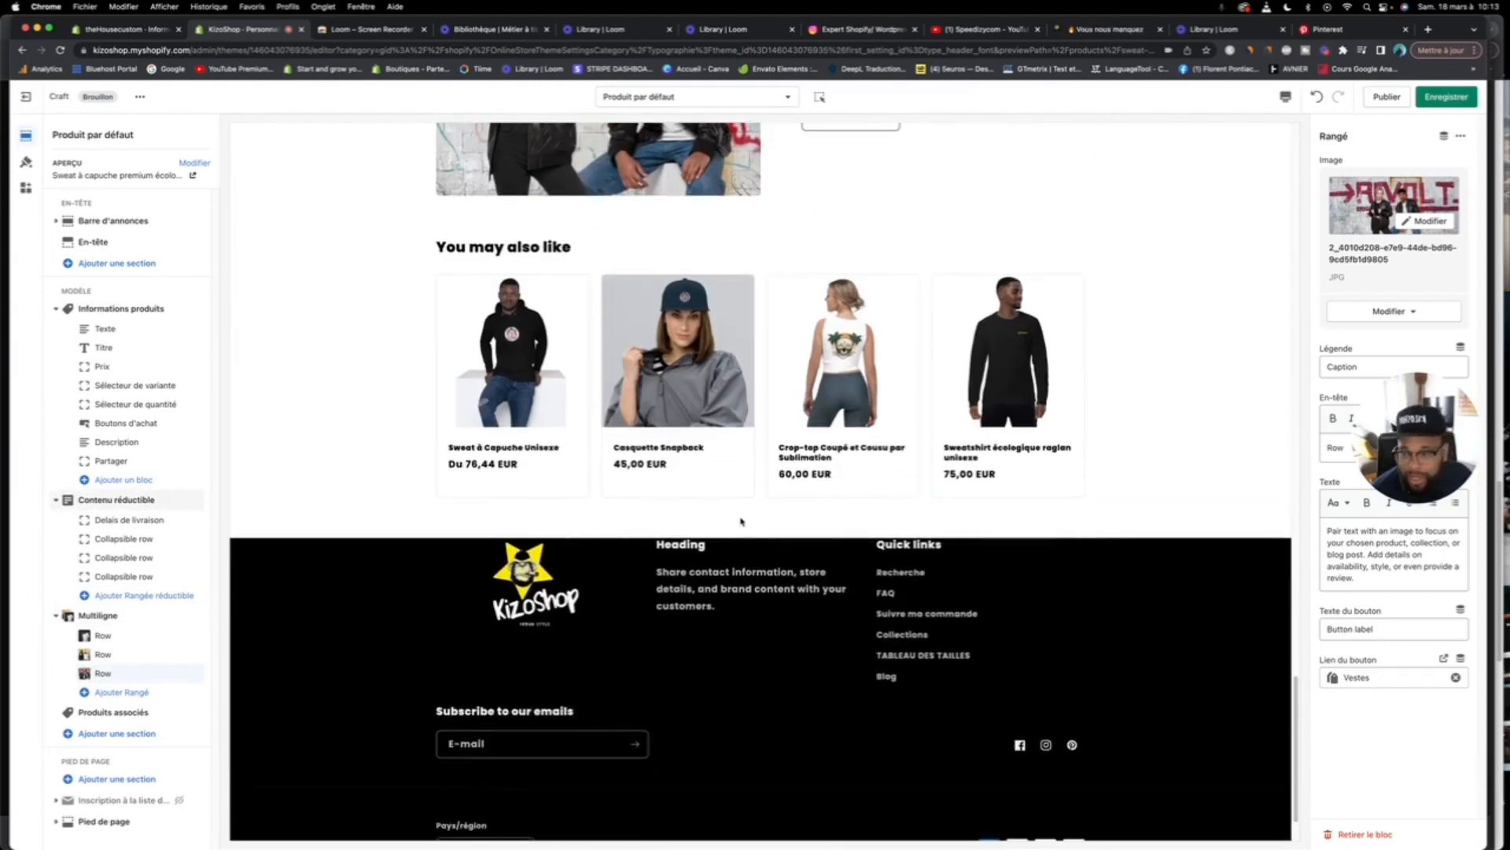
Step: Add an Articles de blog section below Produits associés and have it display the blog Nos articles de Blog
left_click(122, 734)
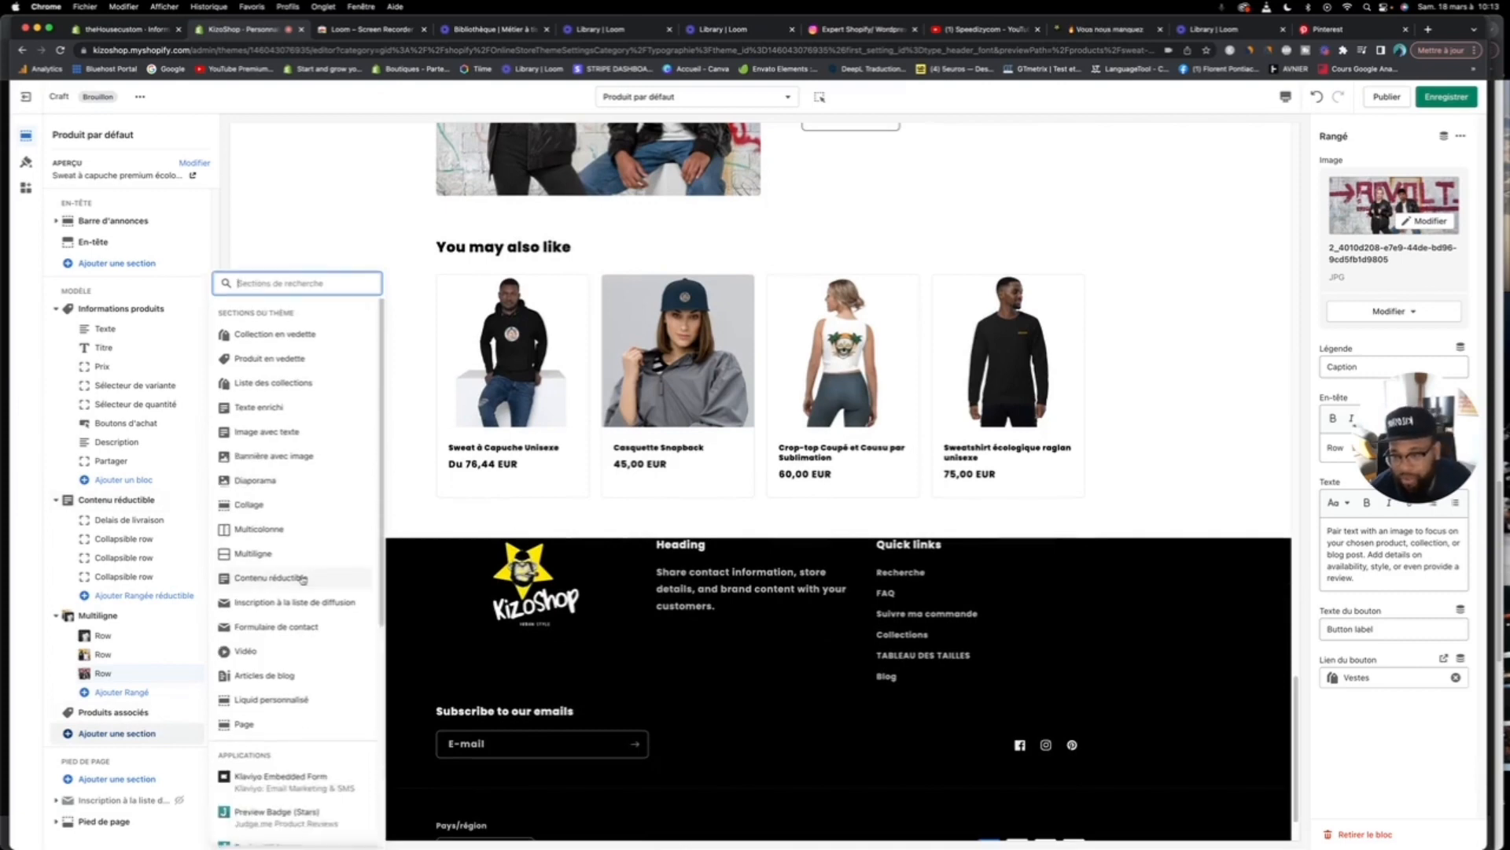
scroll(291, 603, "down", 2)
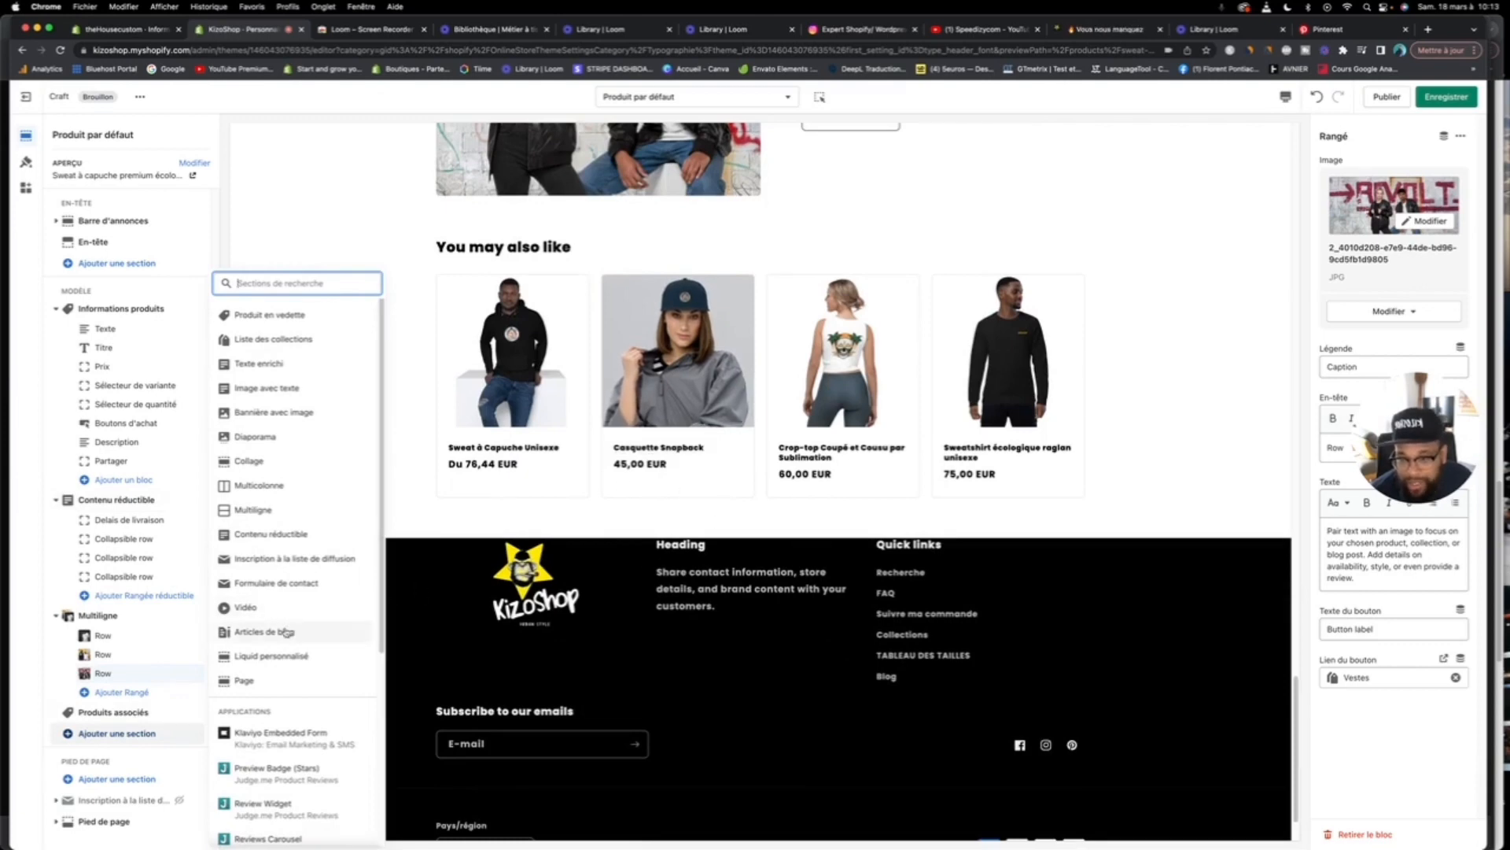
left_click(286, 632)
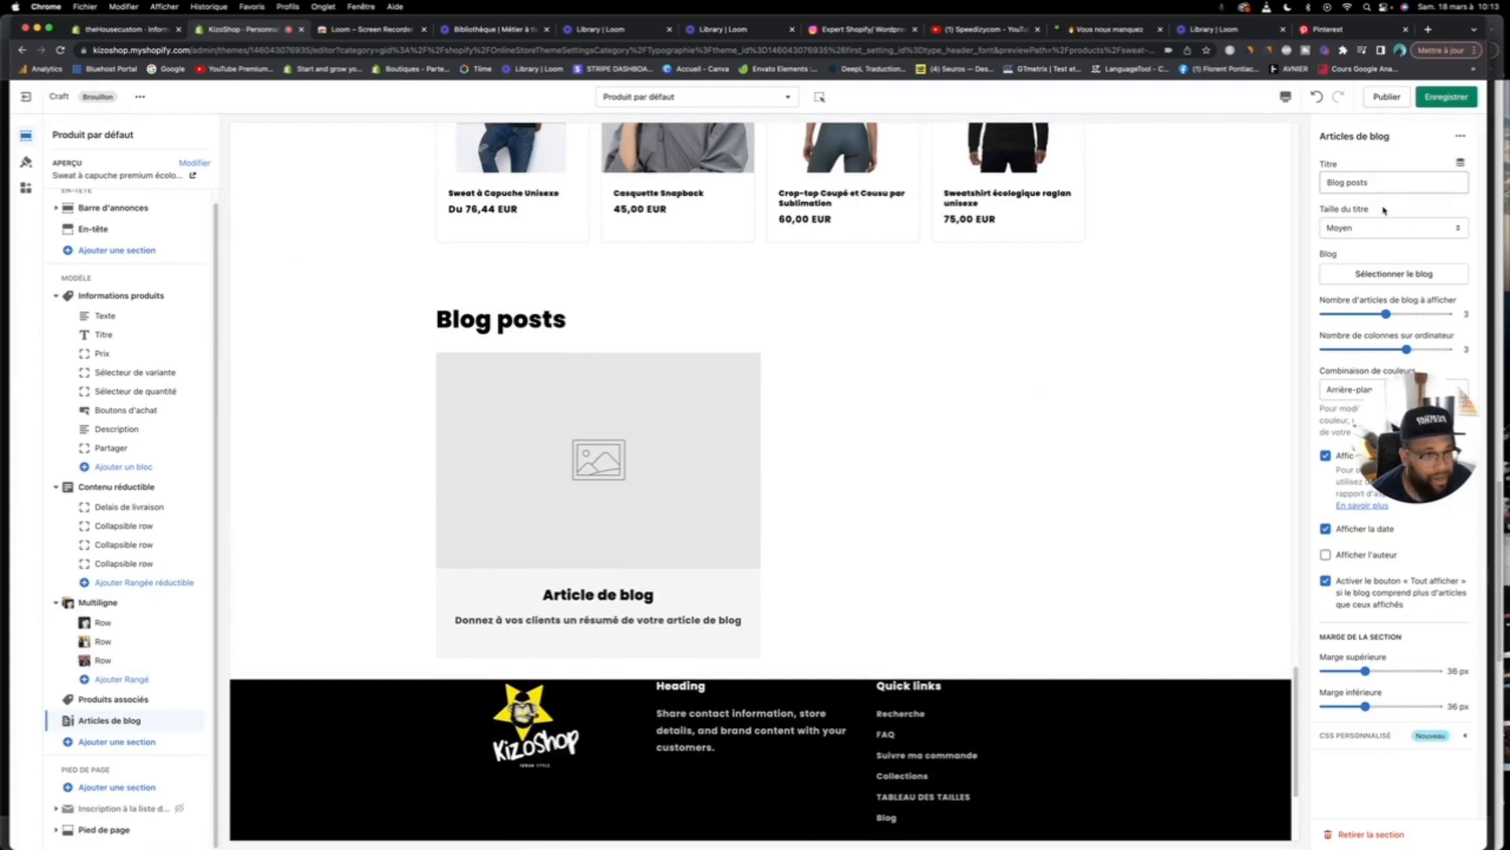
left_click(1375, 275)
left_click(1361, 232)
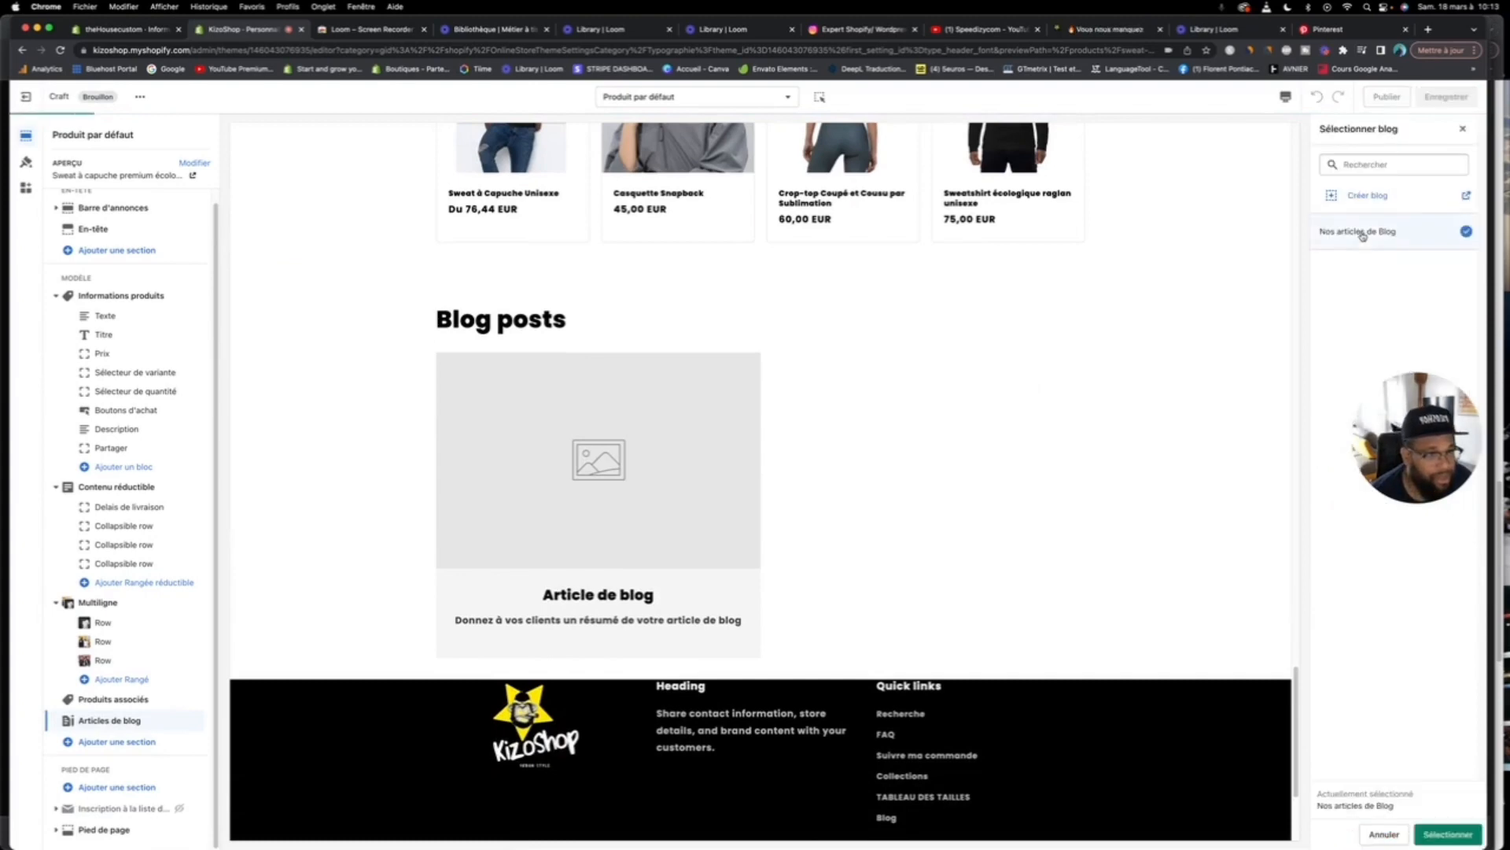
left_click(1457, 835)
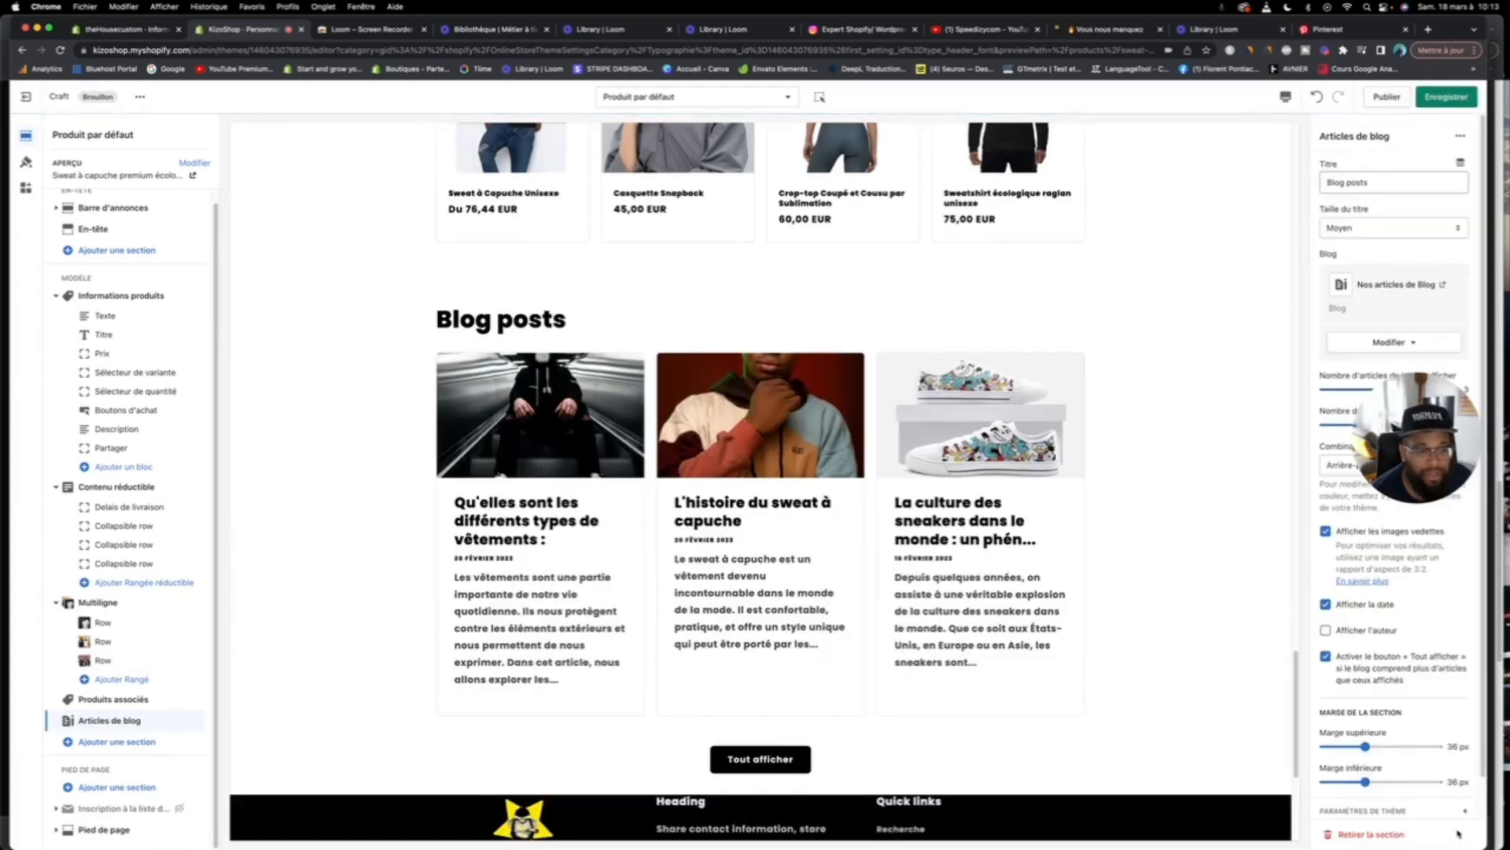
Step: Clear the "You may also like" heading of the Produits associés section
scroll(870, 283, "up", 10)
scroll(869, 284, "down", 5)
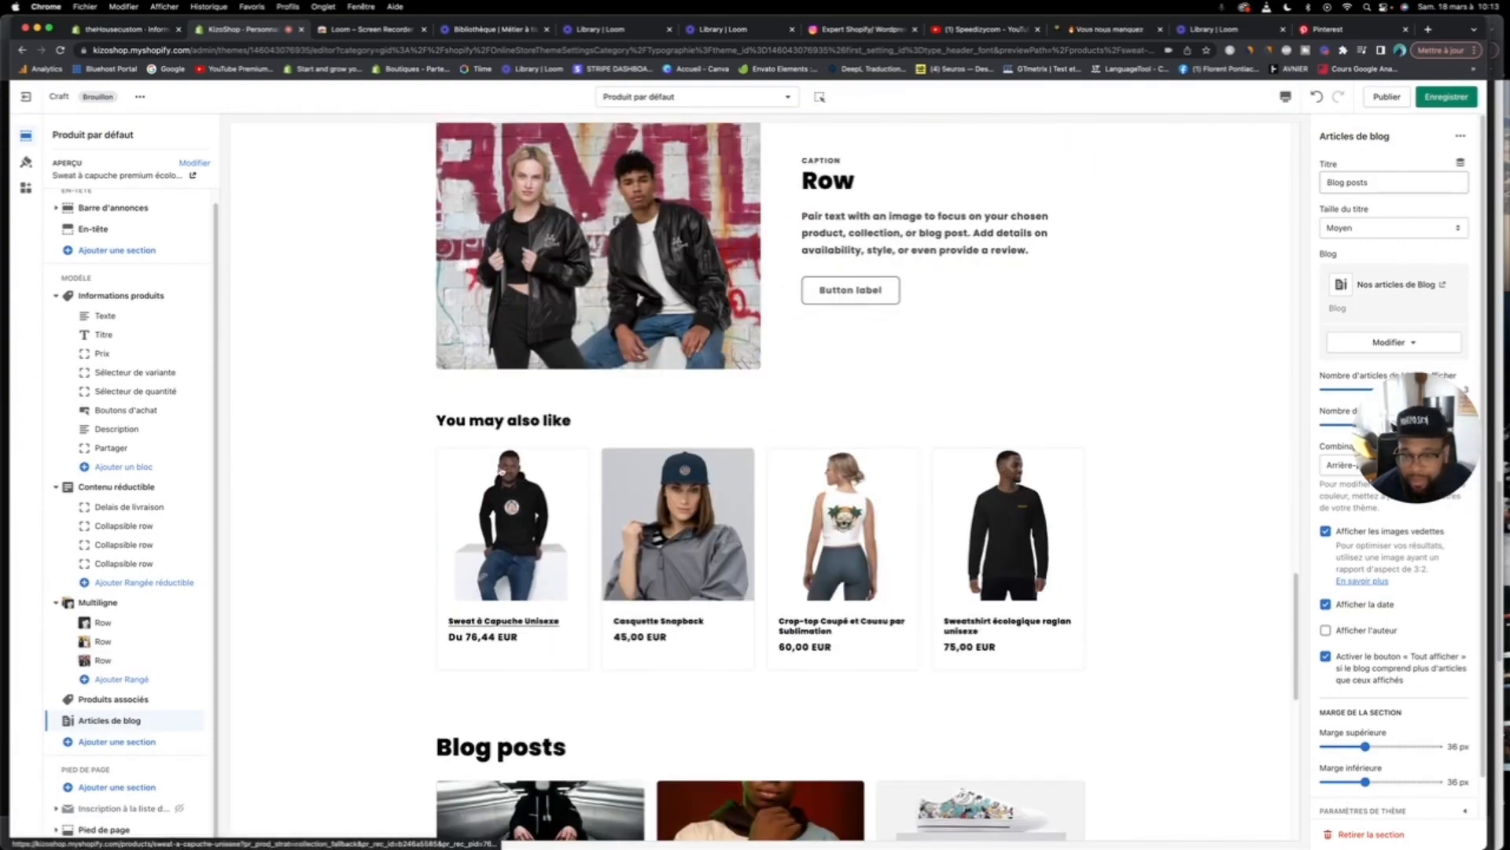
left_click(132, 701)
left_click_drag(1410, 250, 1277, 256)
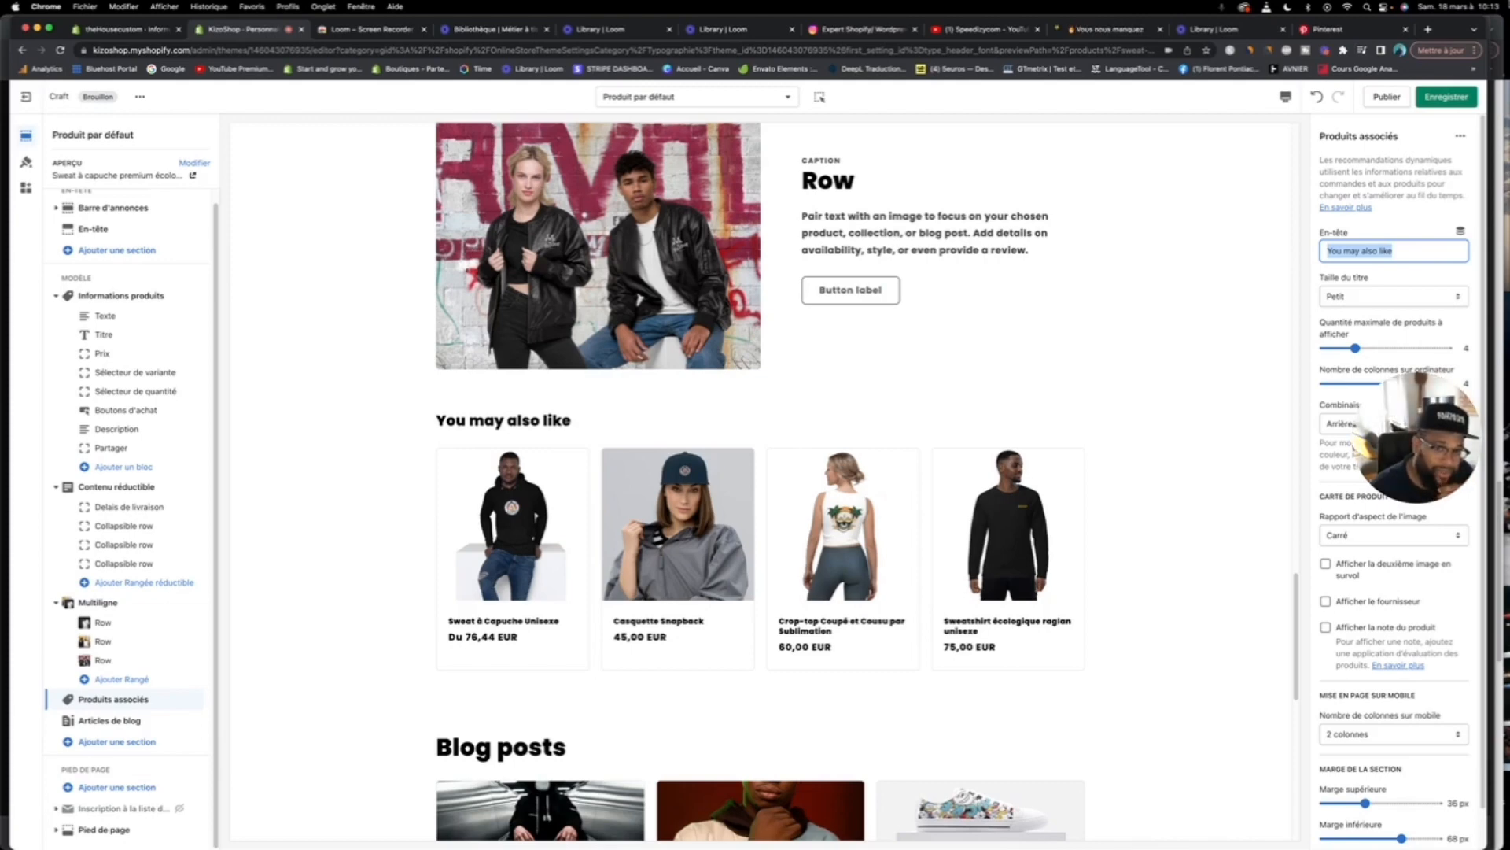
key("BackSpace")
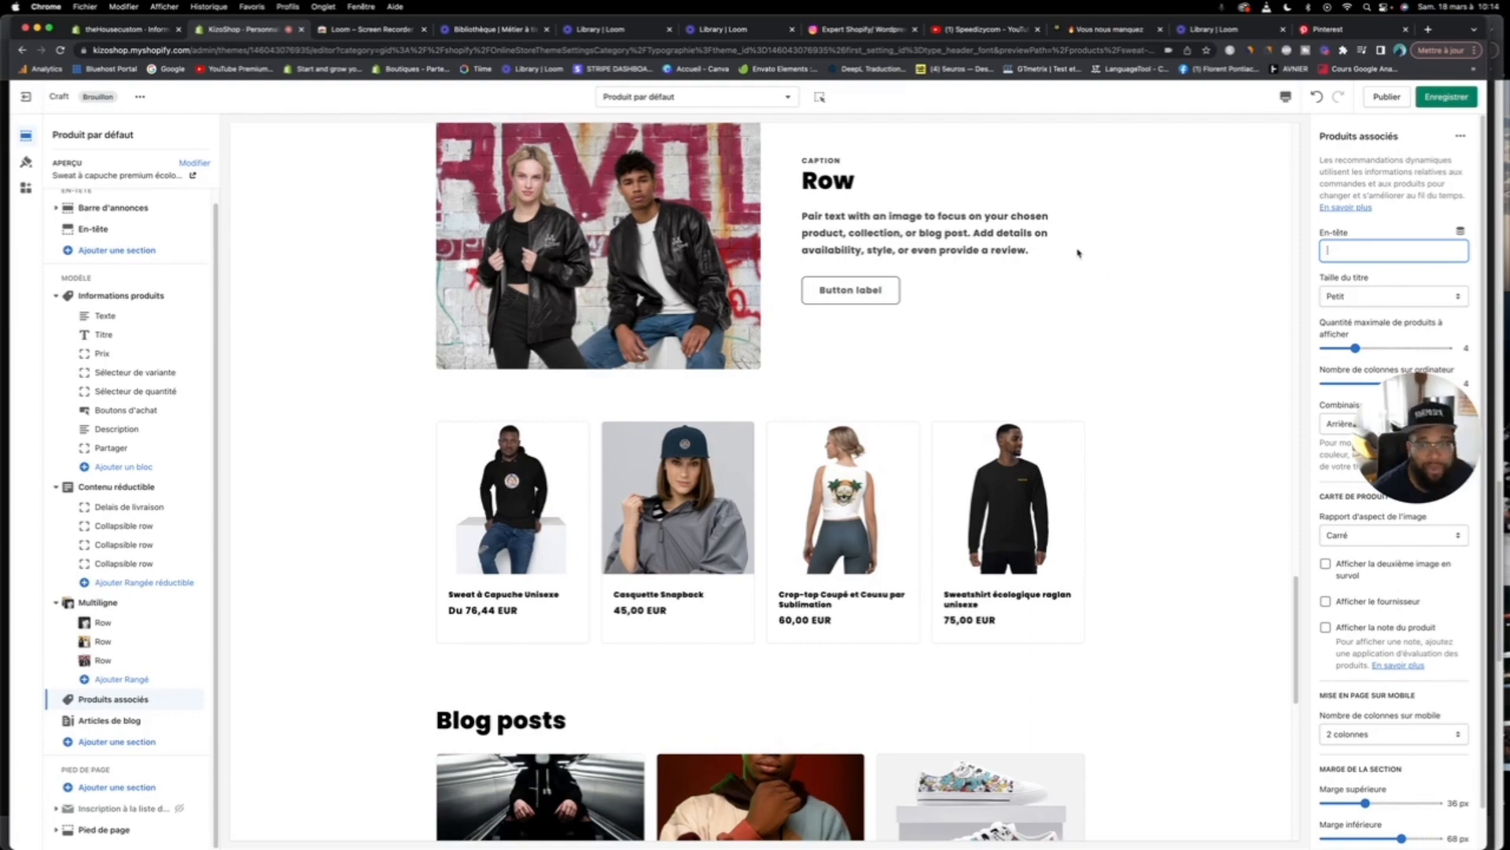
Step: Set the maximum number of related products displayed to 8 and save the product template
left_click_drag(1353, 347, 1401, 347)
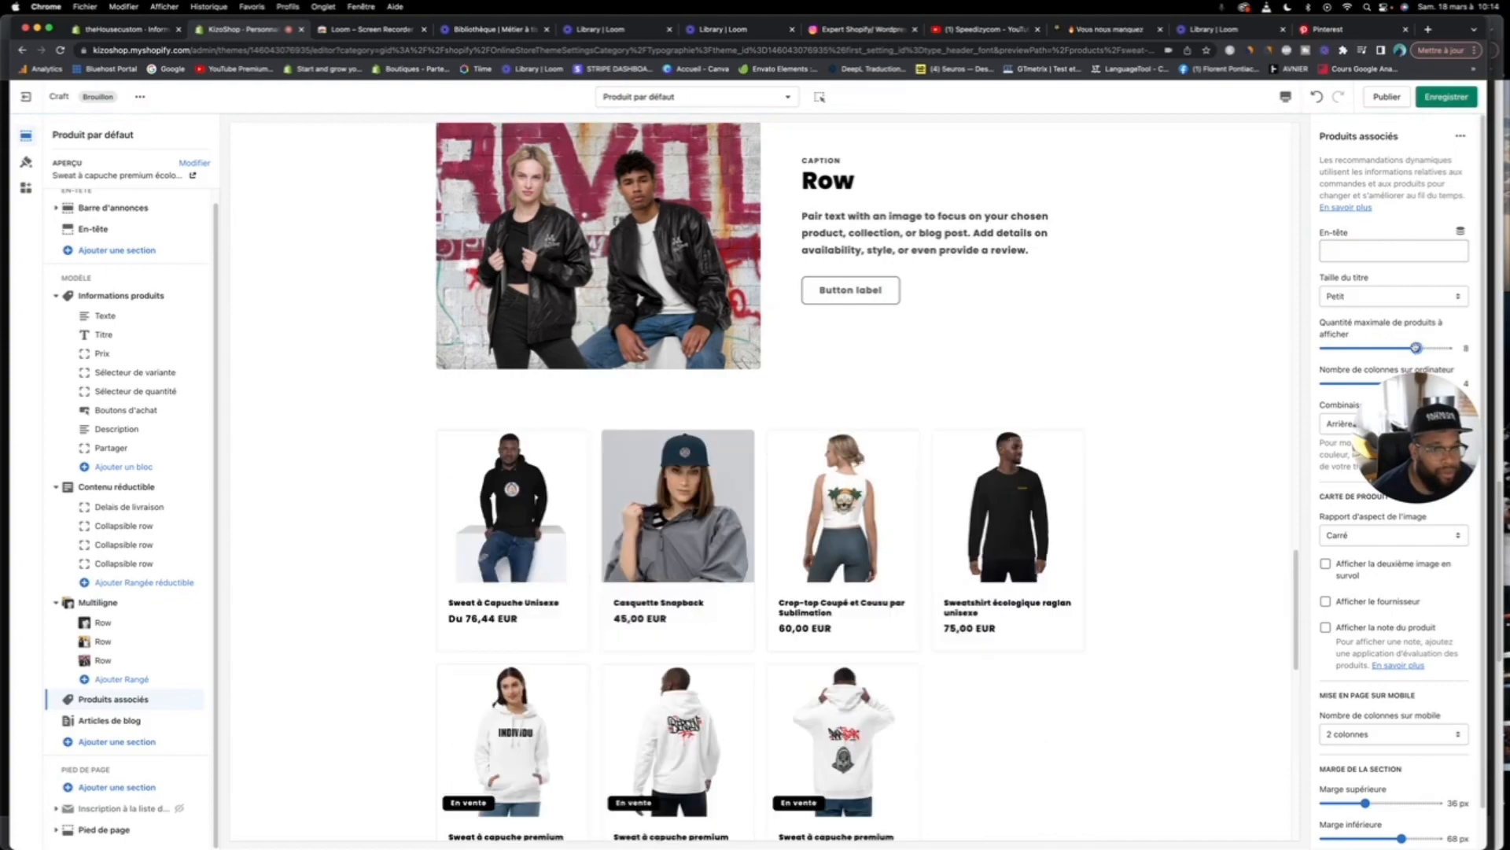
scroll(1069, 323, "down", 5)
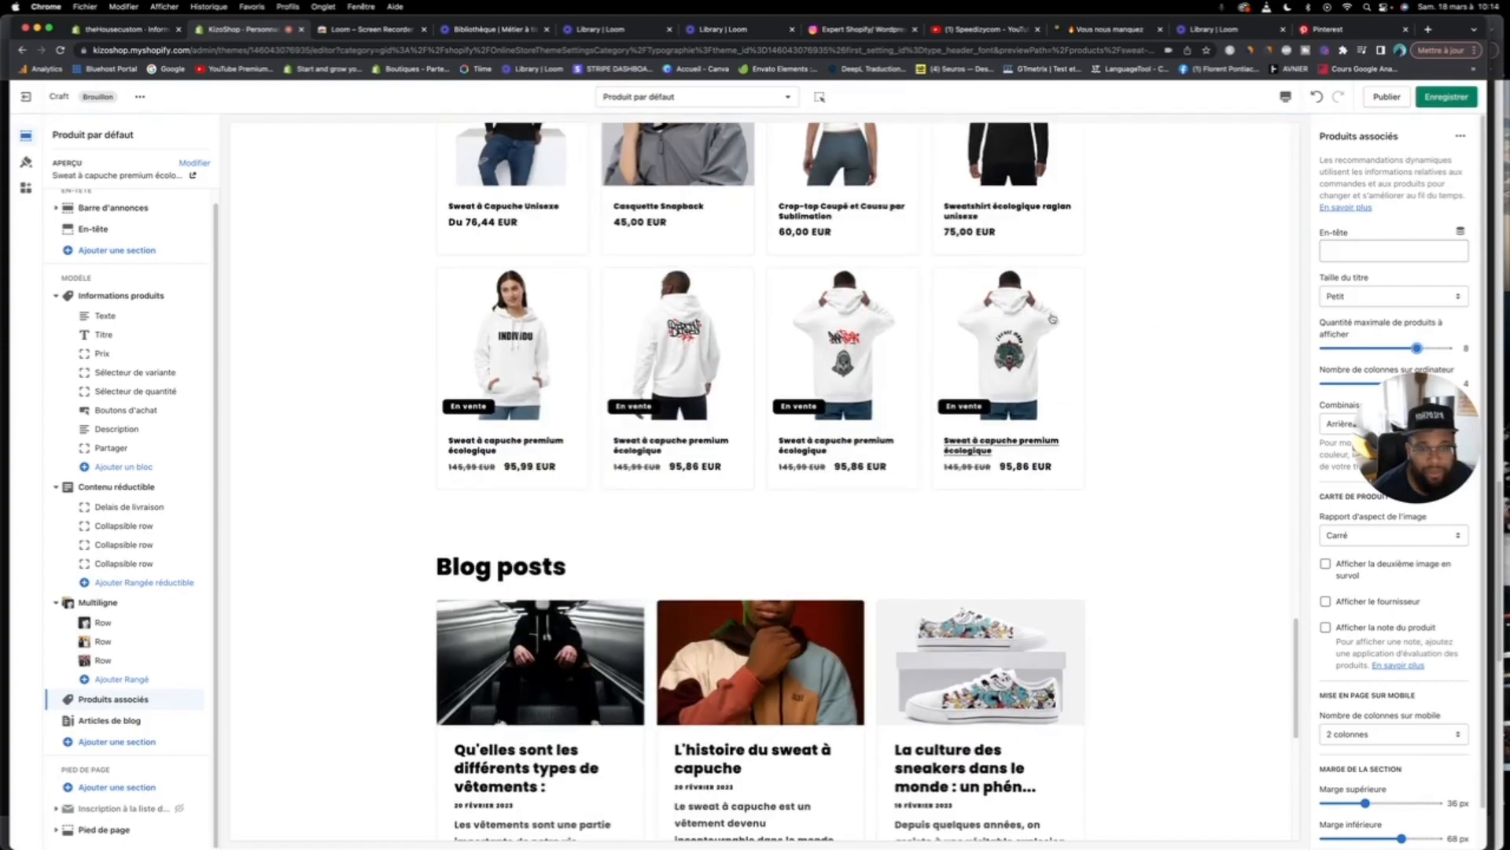
scroll(1053, 318, "up", 10)
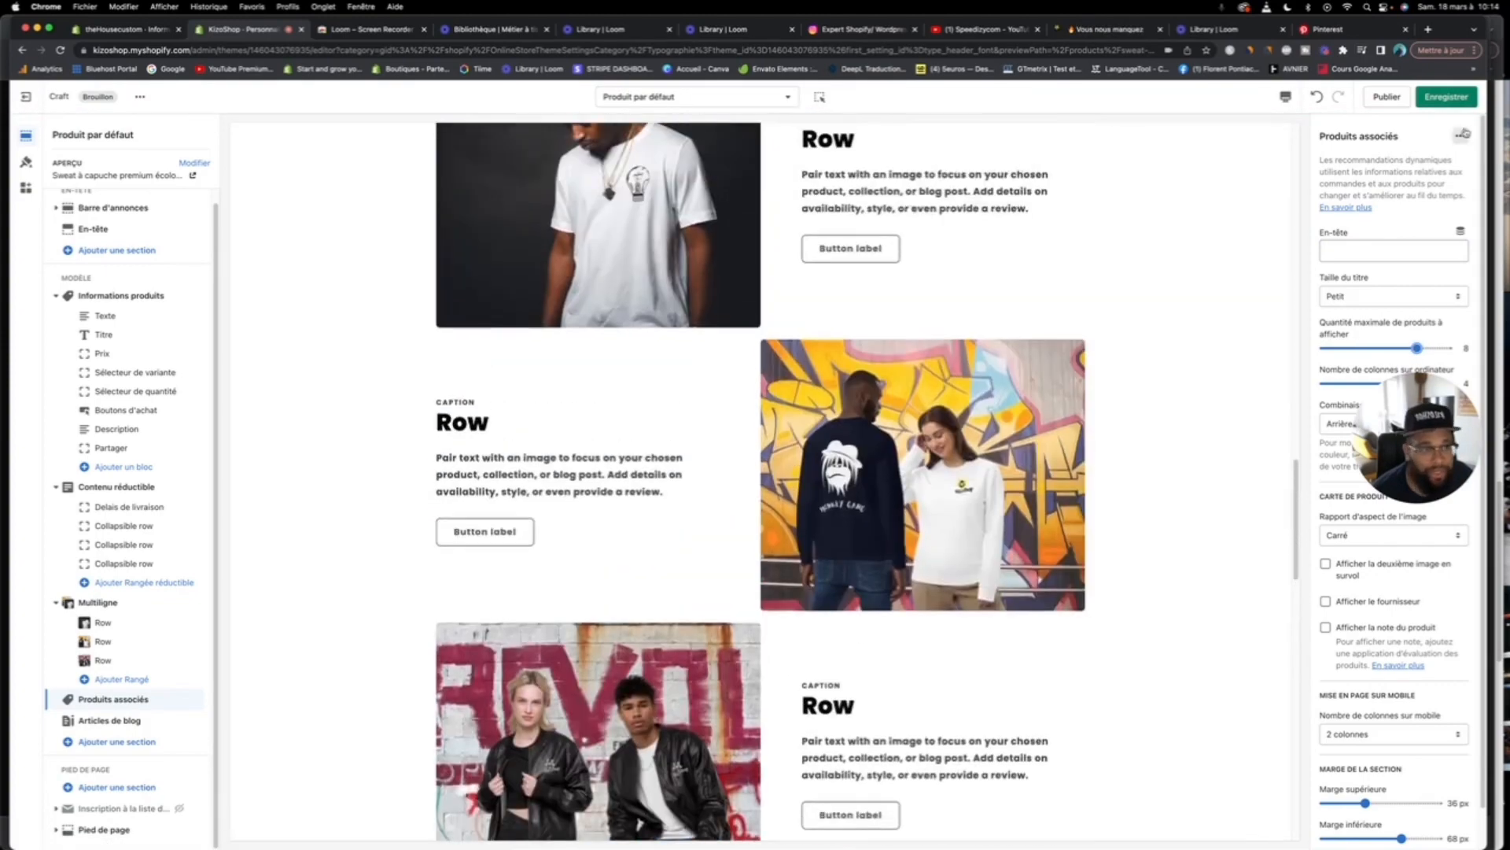
left_click(1461, 102)
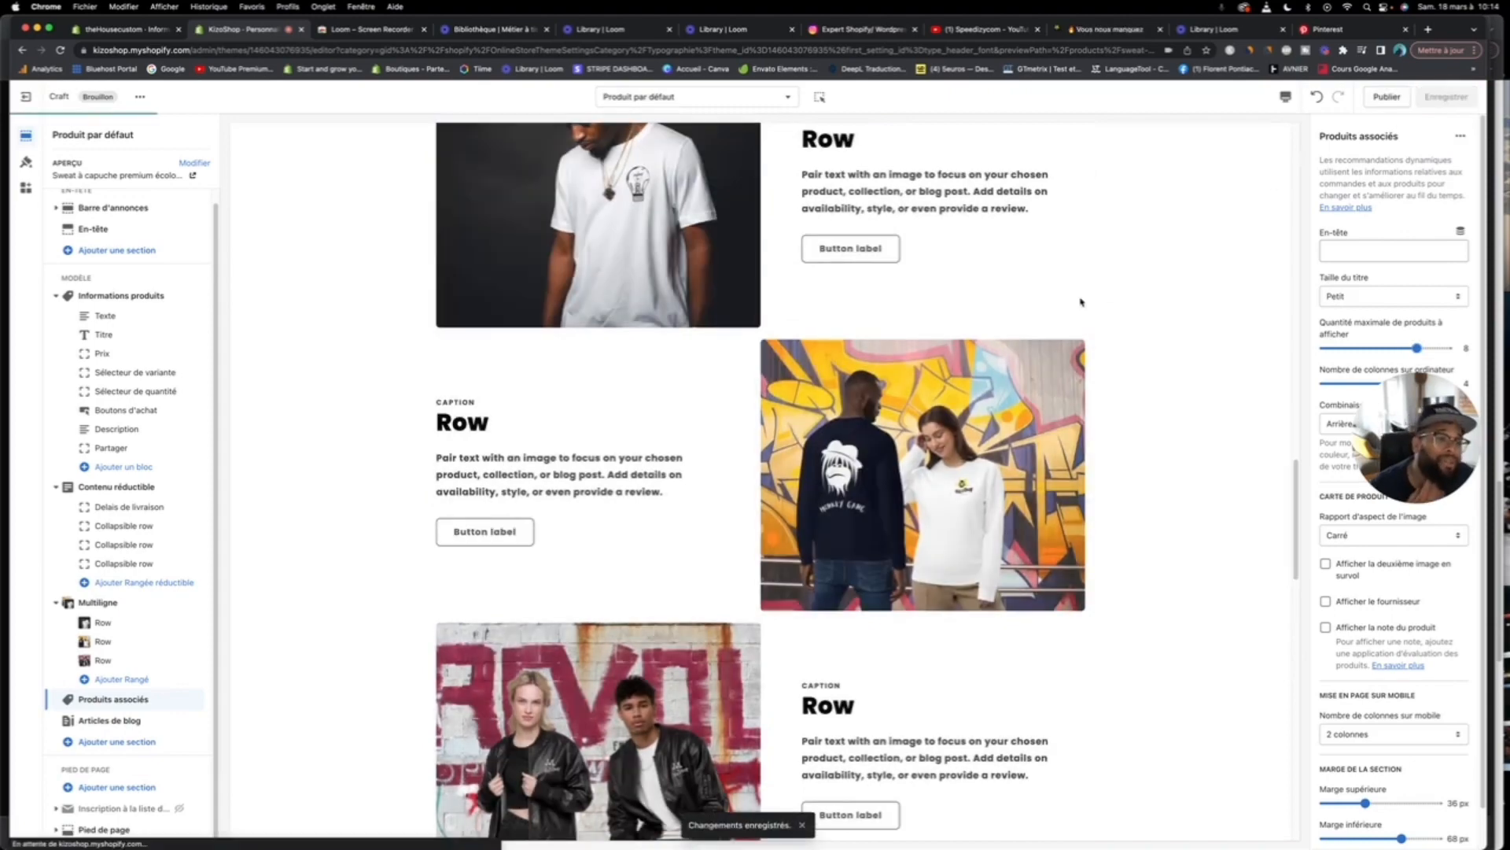
Step: Review the product page from the size guide and FAQ down to the blog posts, including the footer's settings
scroll(1054, 311, "up", 15)
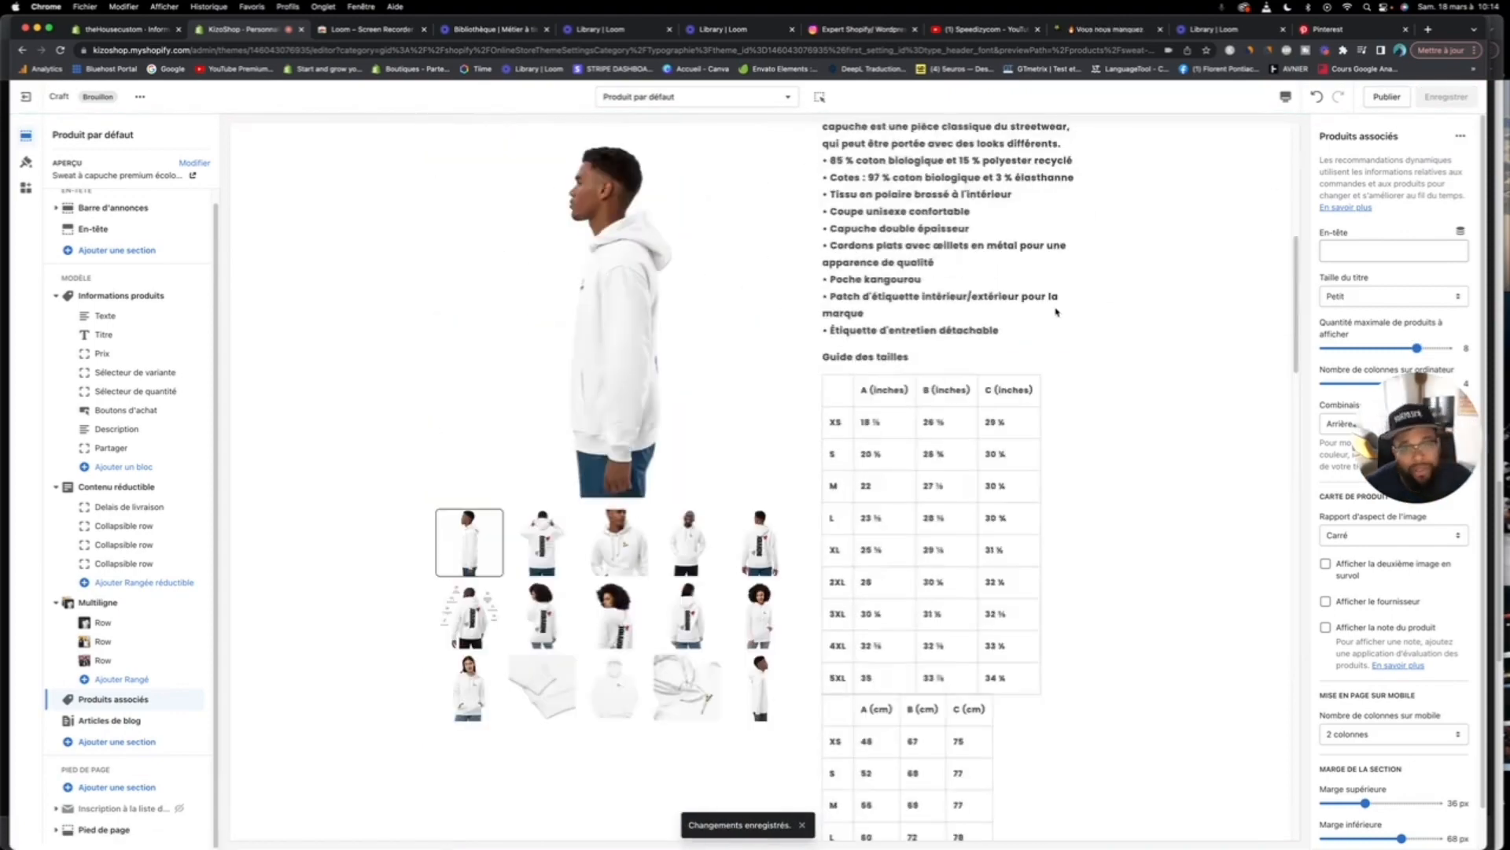
scroll(1030, 318, "down", 15)
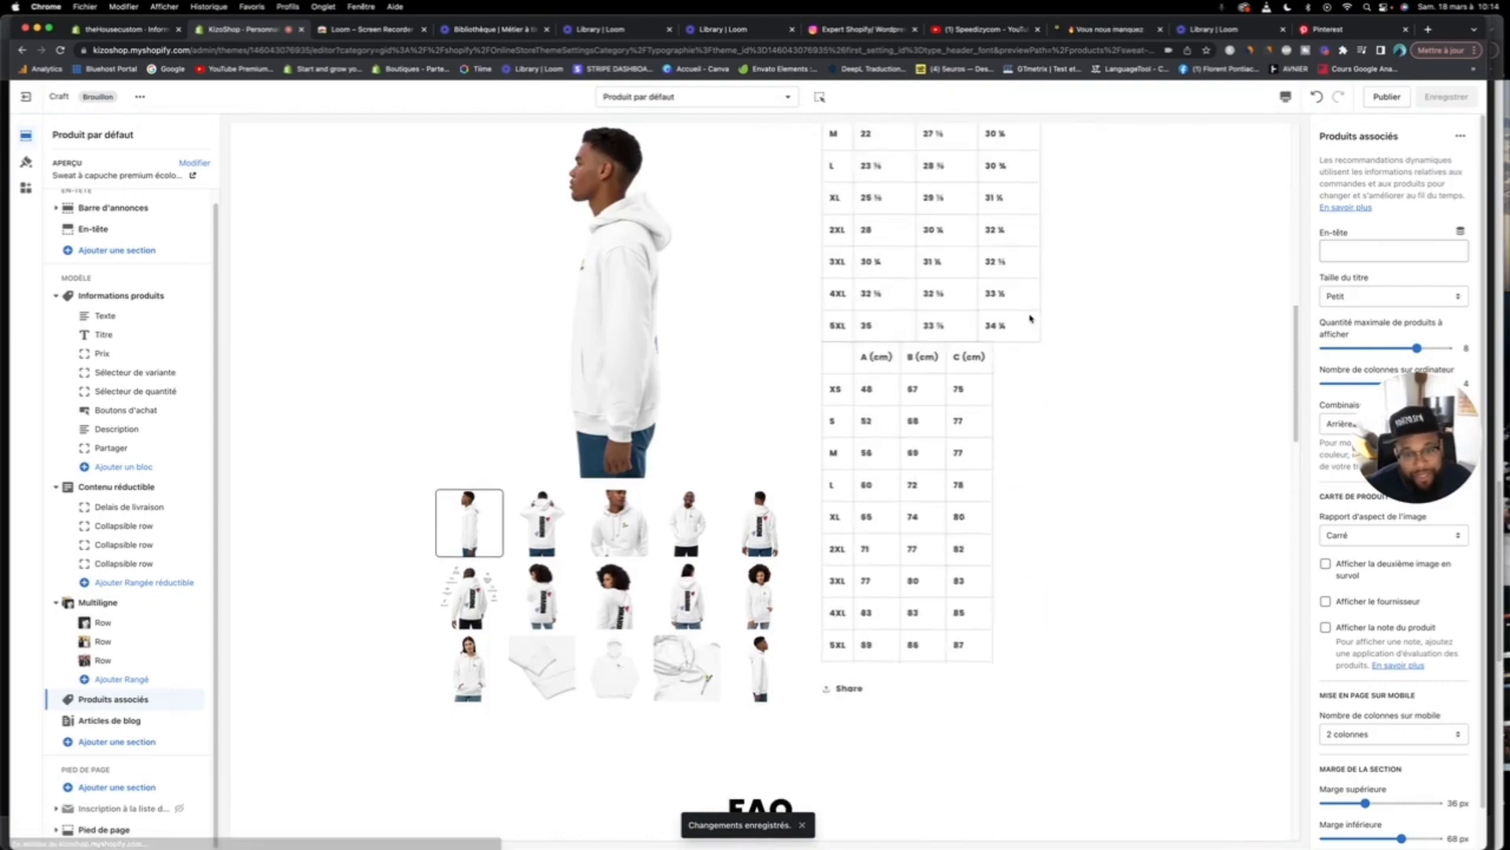
scroll(1030, 318, "down", 5)
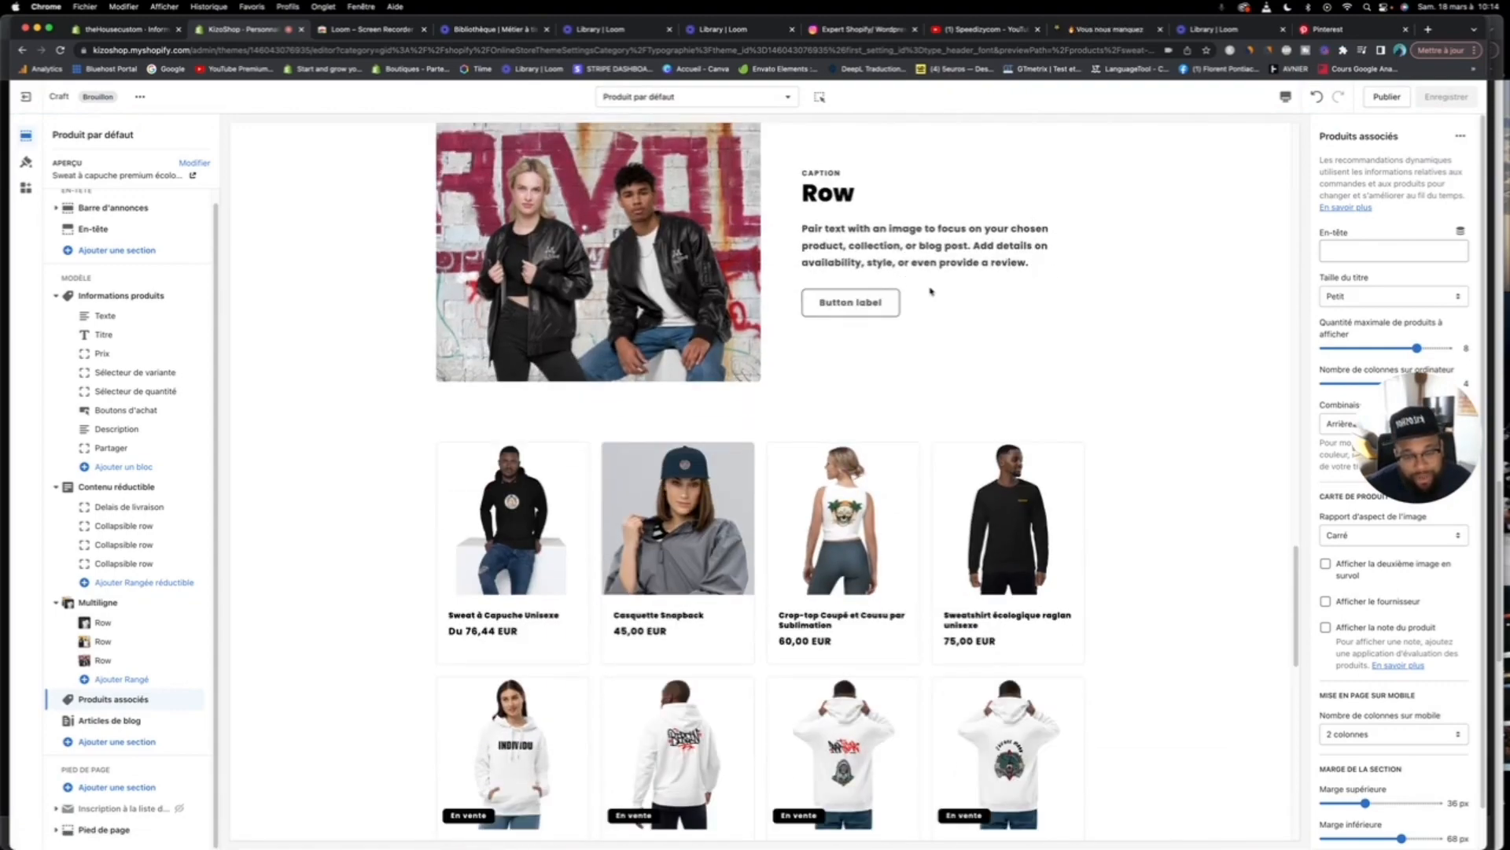
scroll(931, 291, "down", 8)
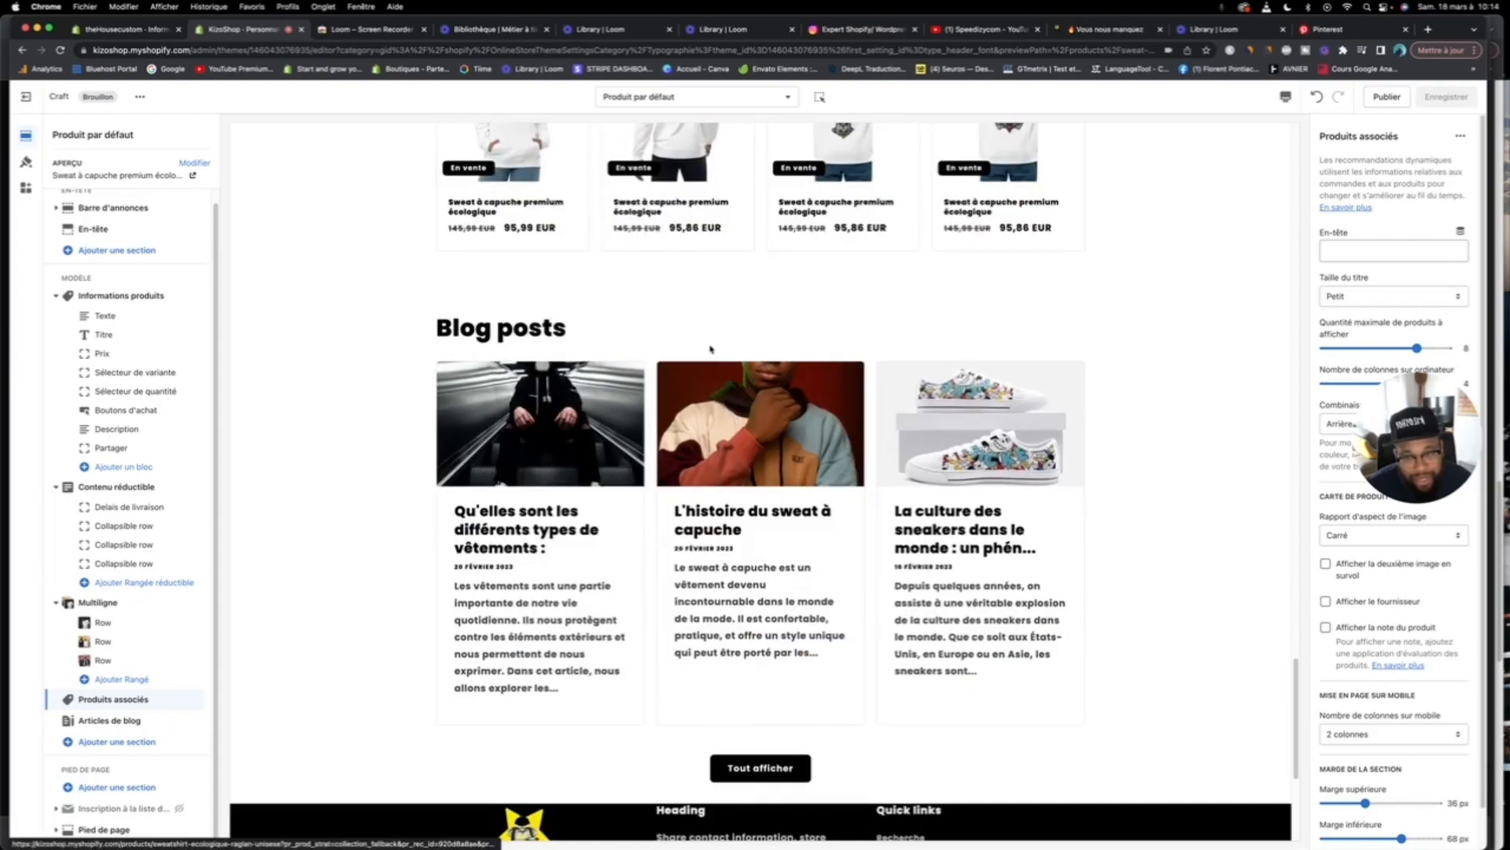
scroll(710, 348, "down", 5)
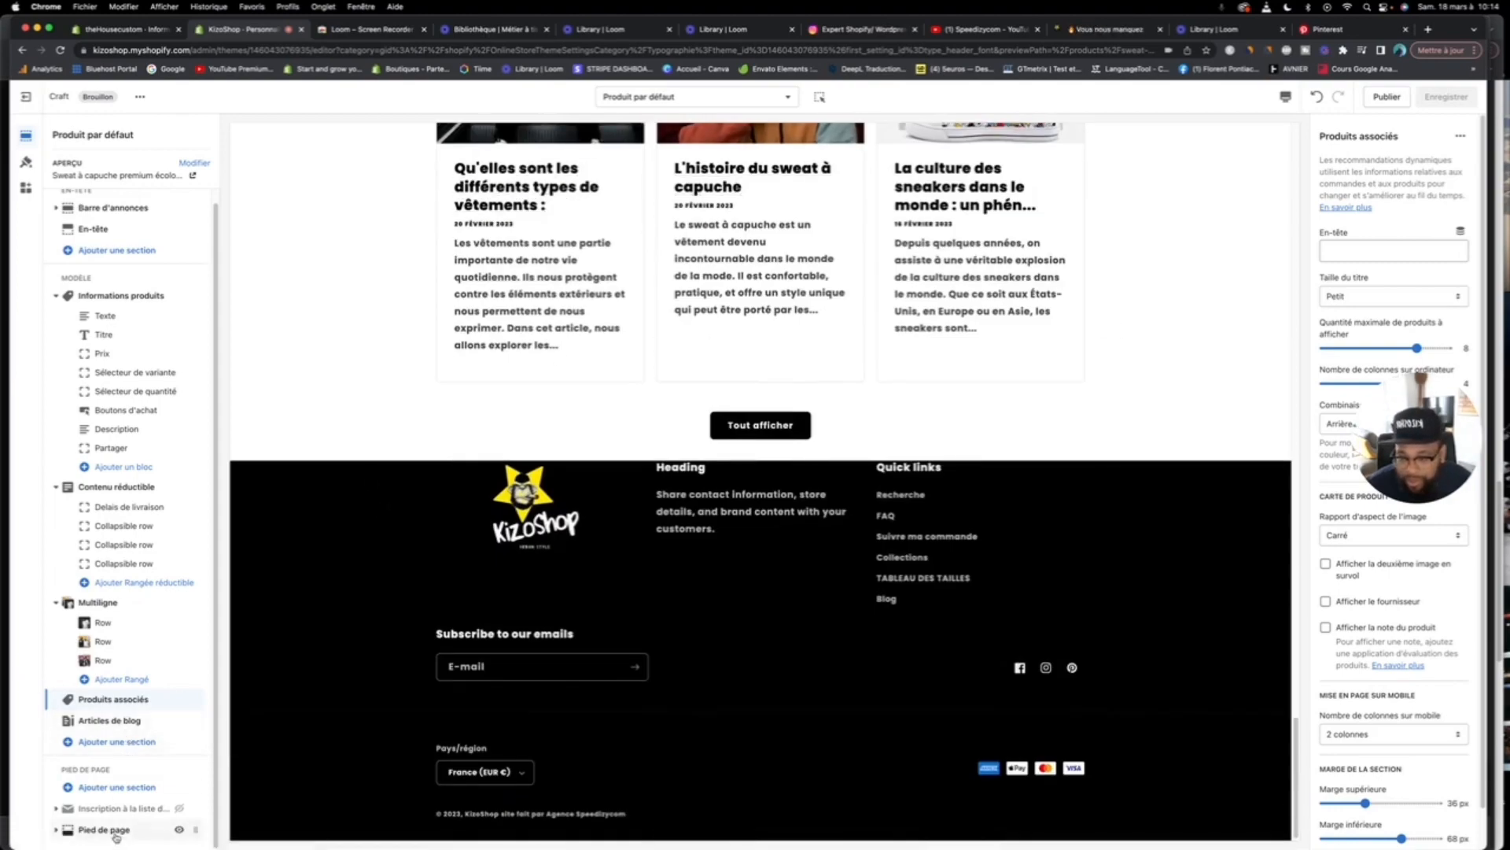
left_click(116, 837)
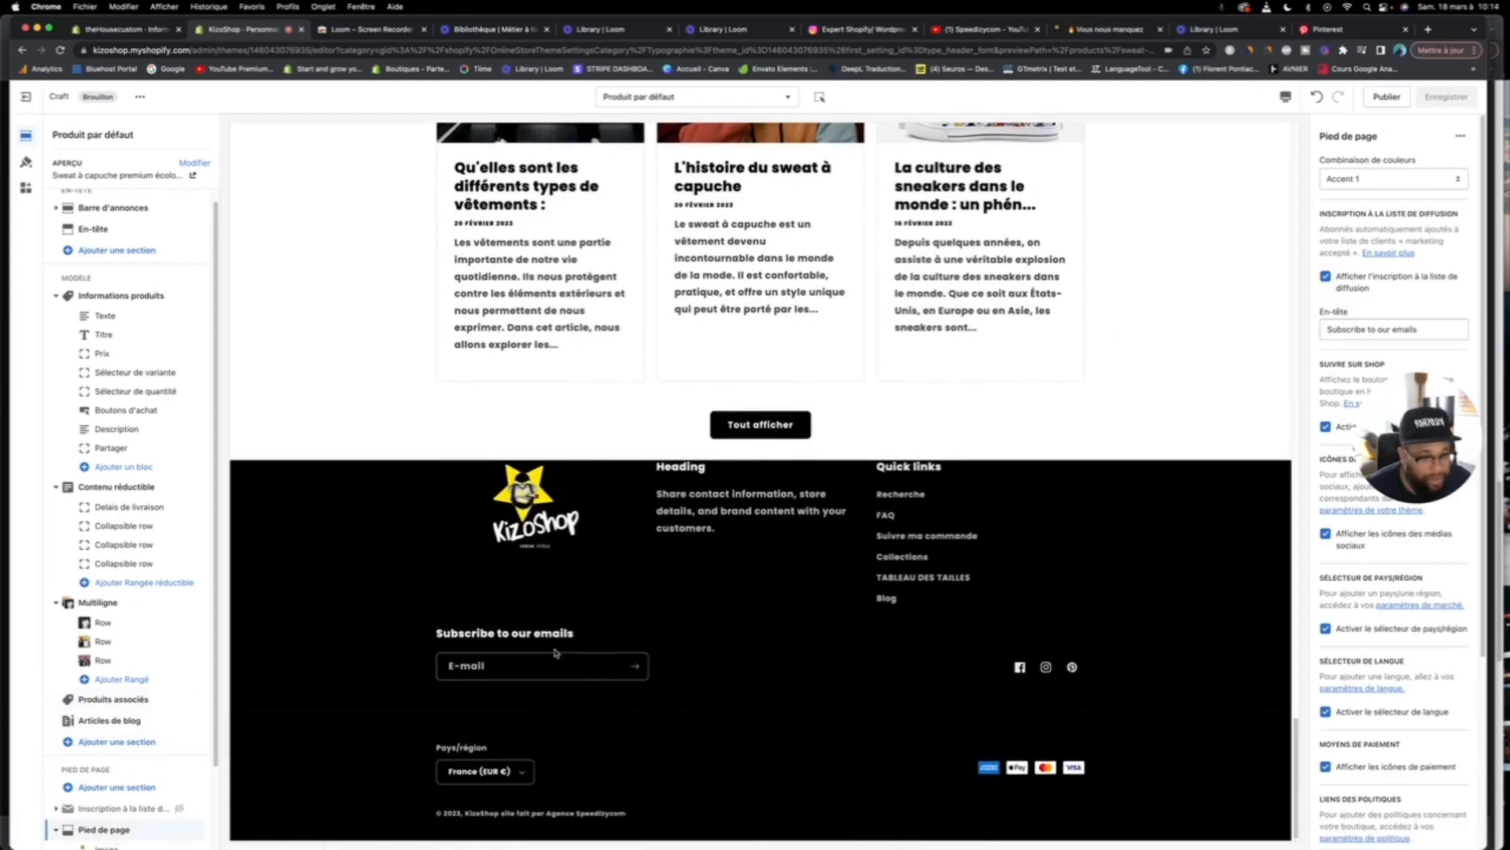
scroll(421, 401, "up", 15)
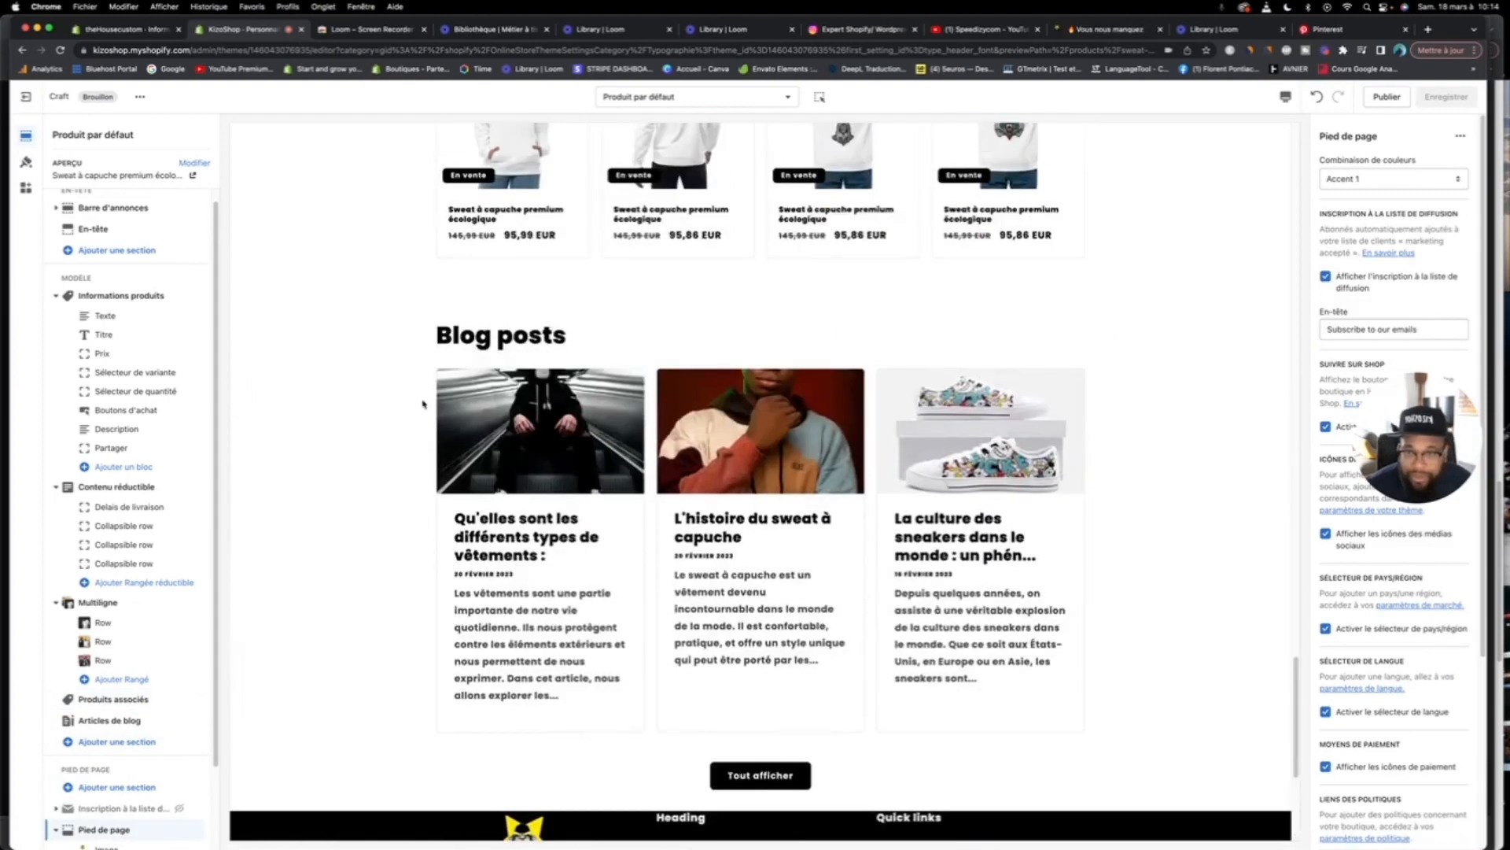
scroll(372, 431, "up", 2)
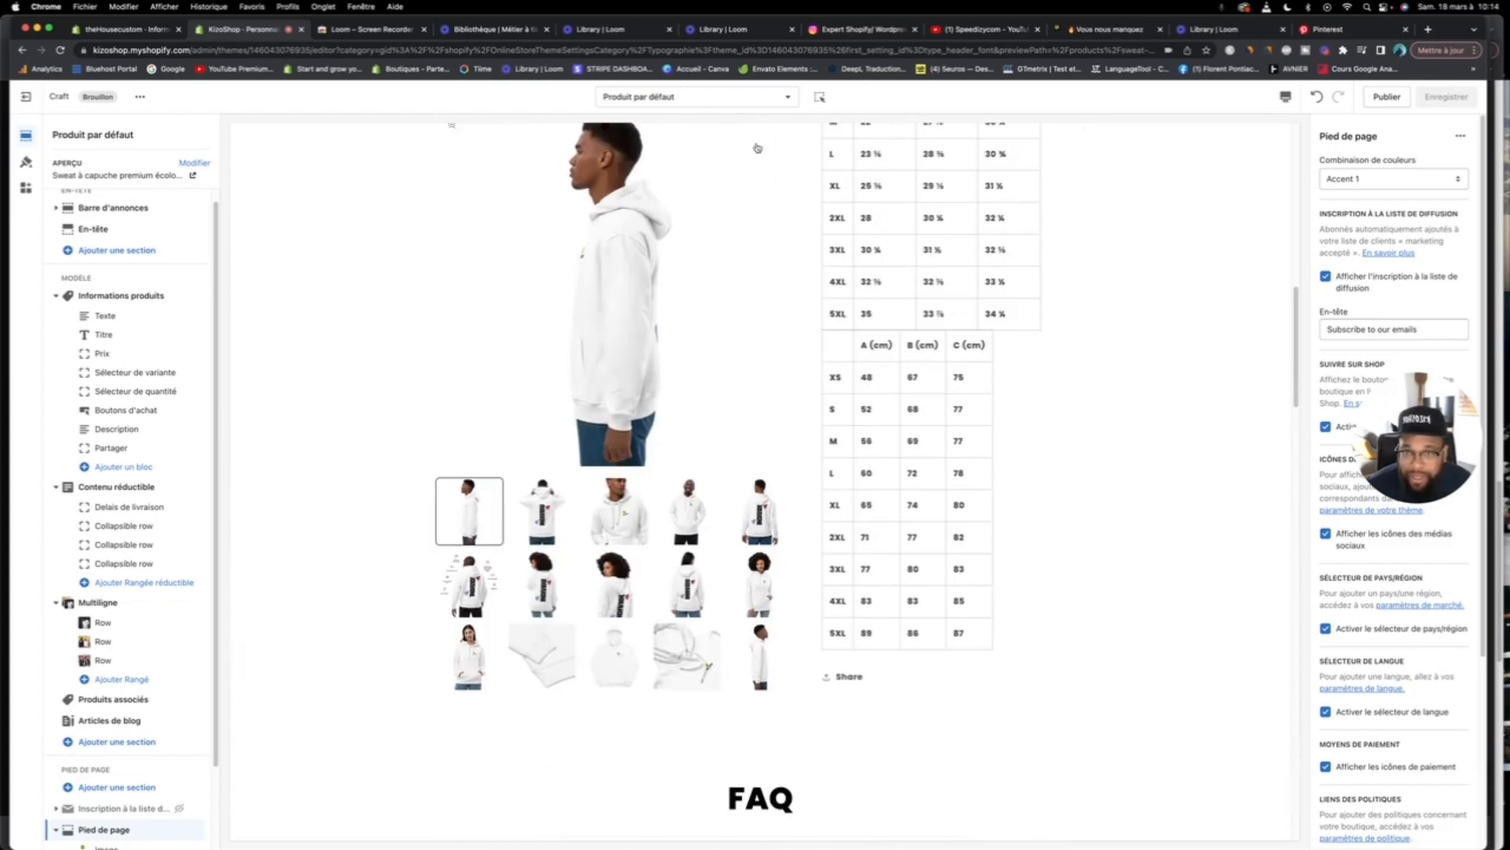
Step: Switch to the Collection par défaut template and review the Accessoires page from its product grid to the footer
left_click(748, 105)
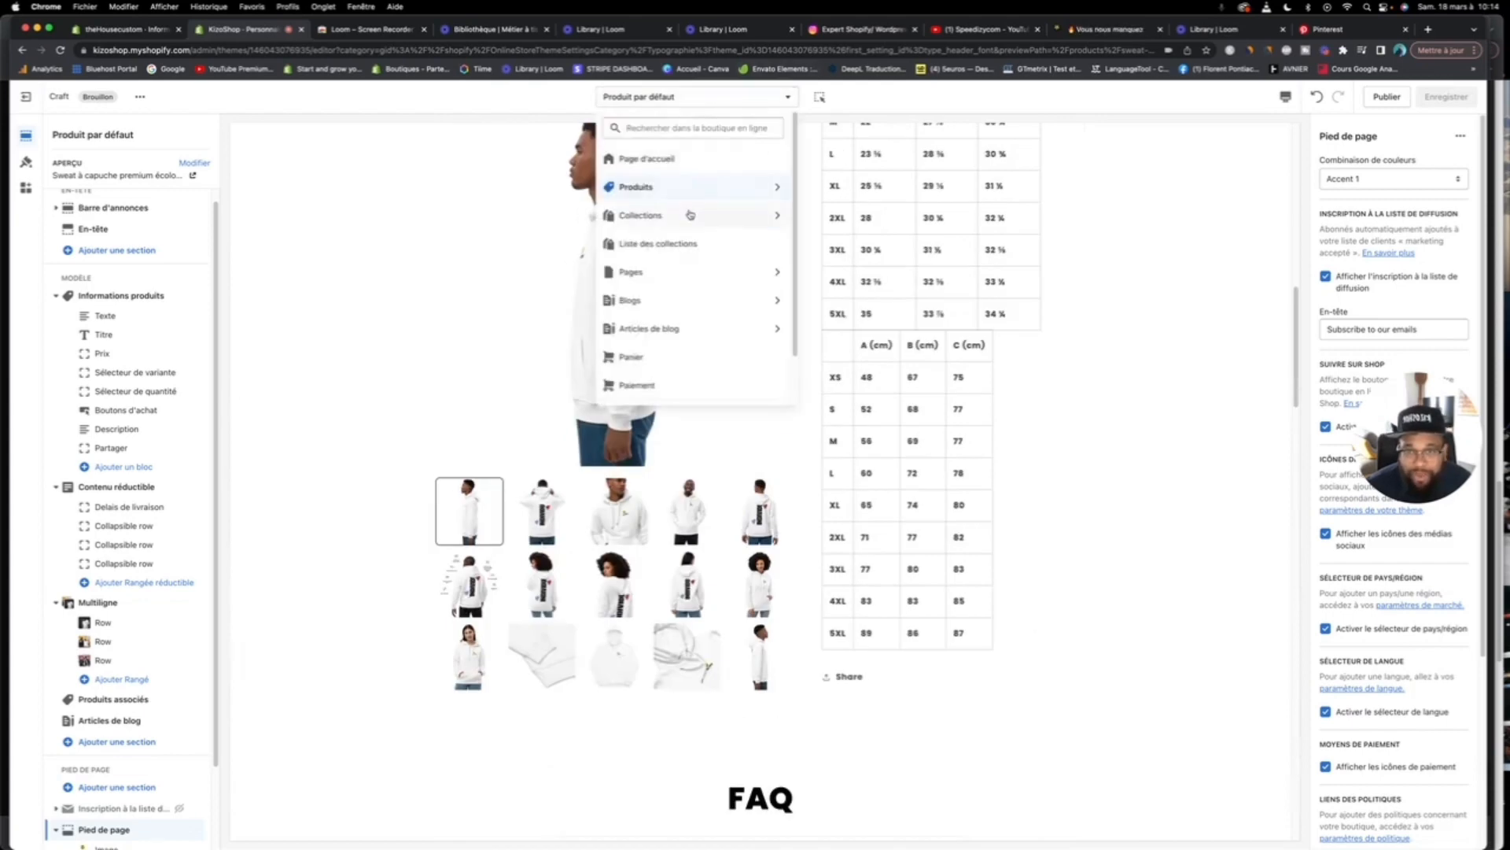
left_click(691, 212)
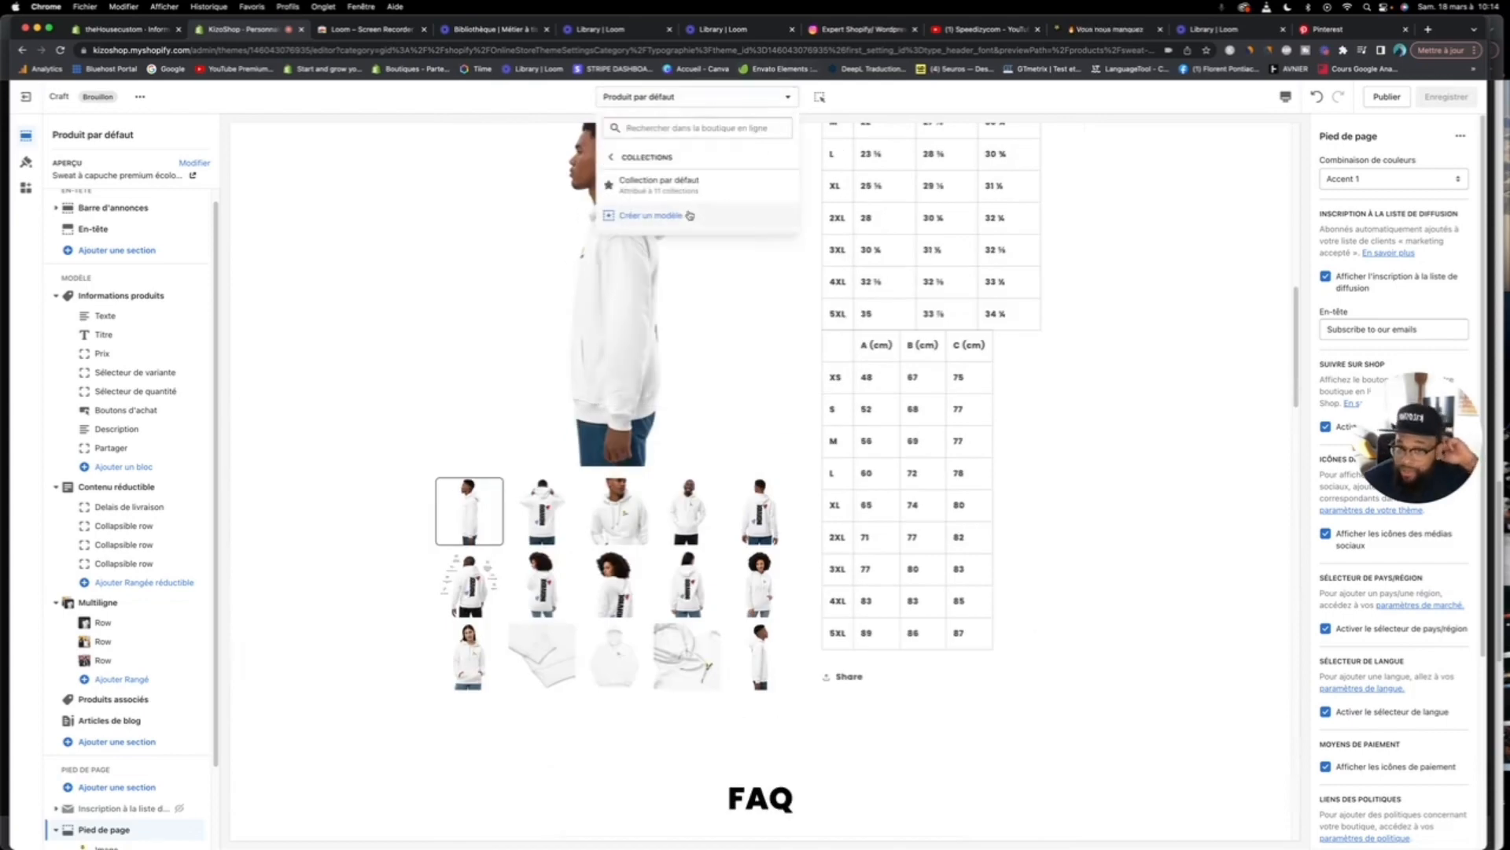
left_click(684, 185)
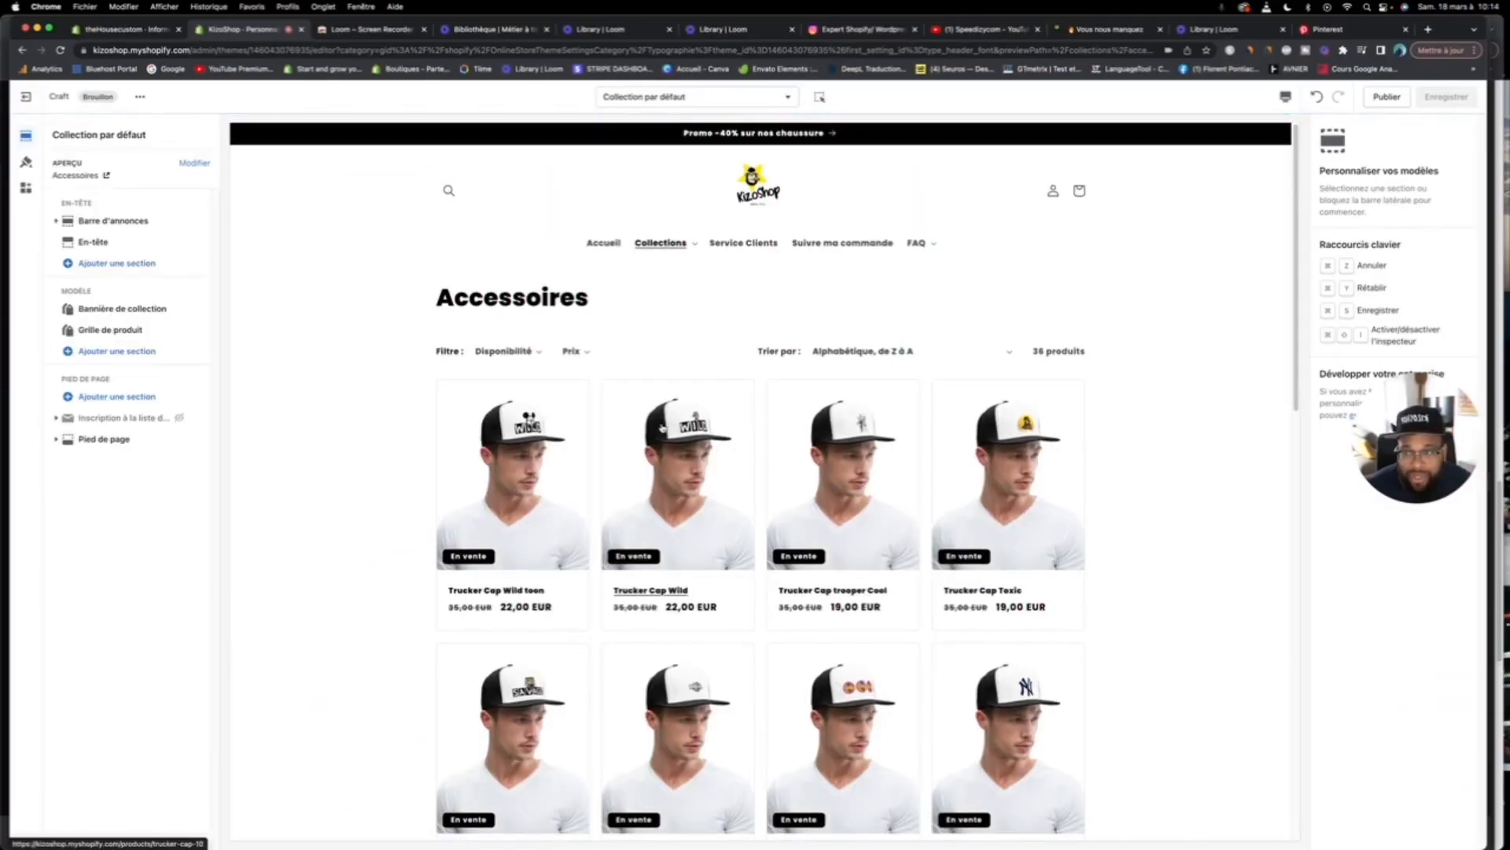
scroll(665, 427, "down", 3)
scroll(665, 426, "up", 3)
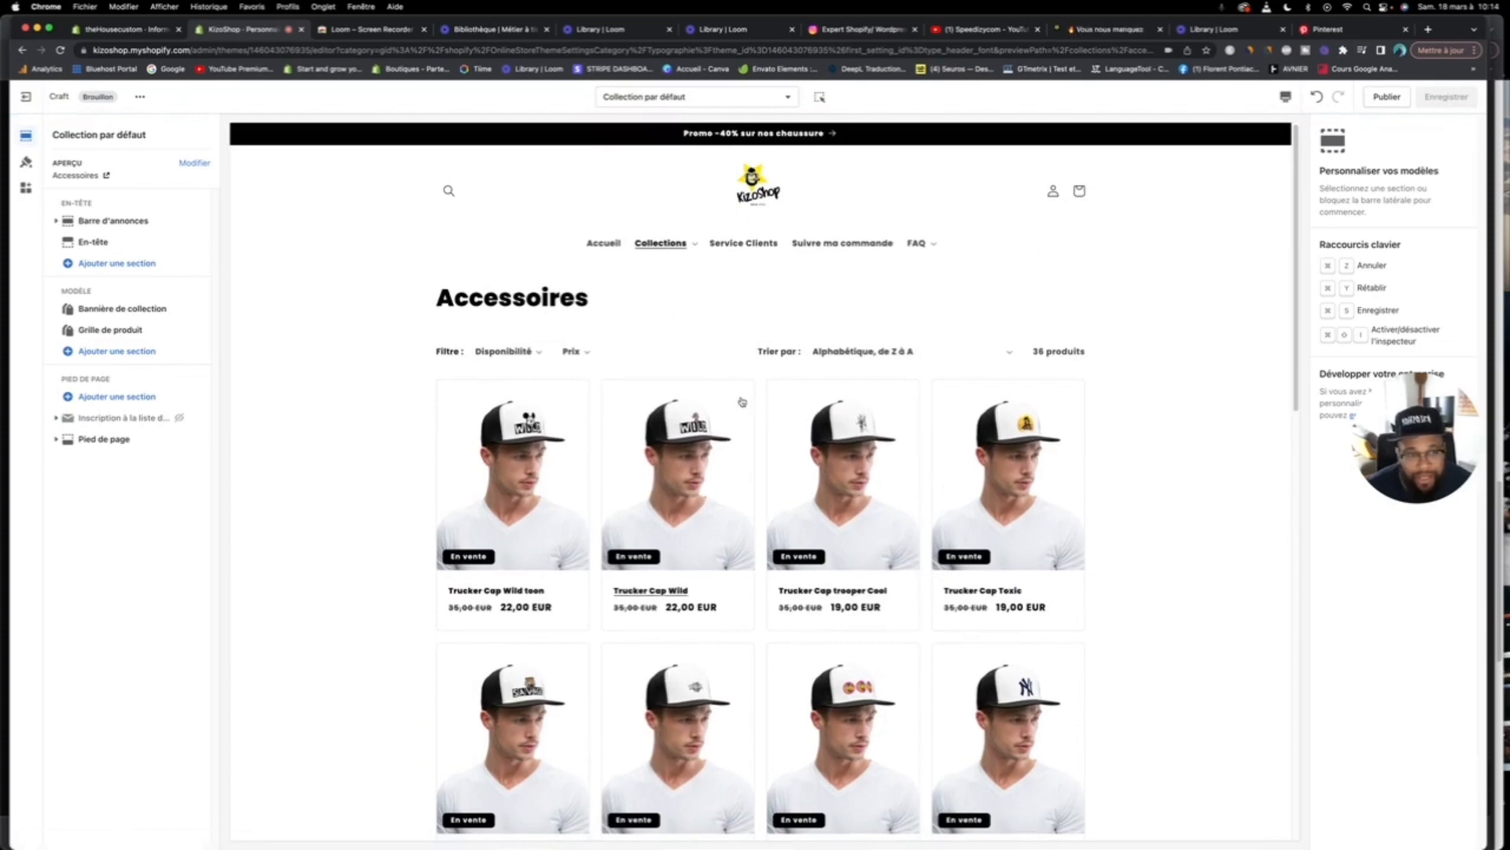
scroll(830, 440, "down", 8)
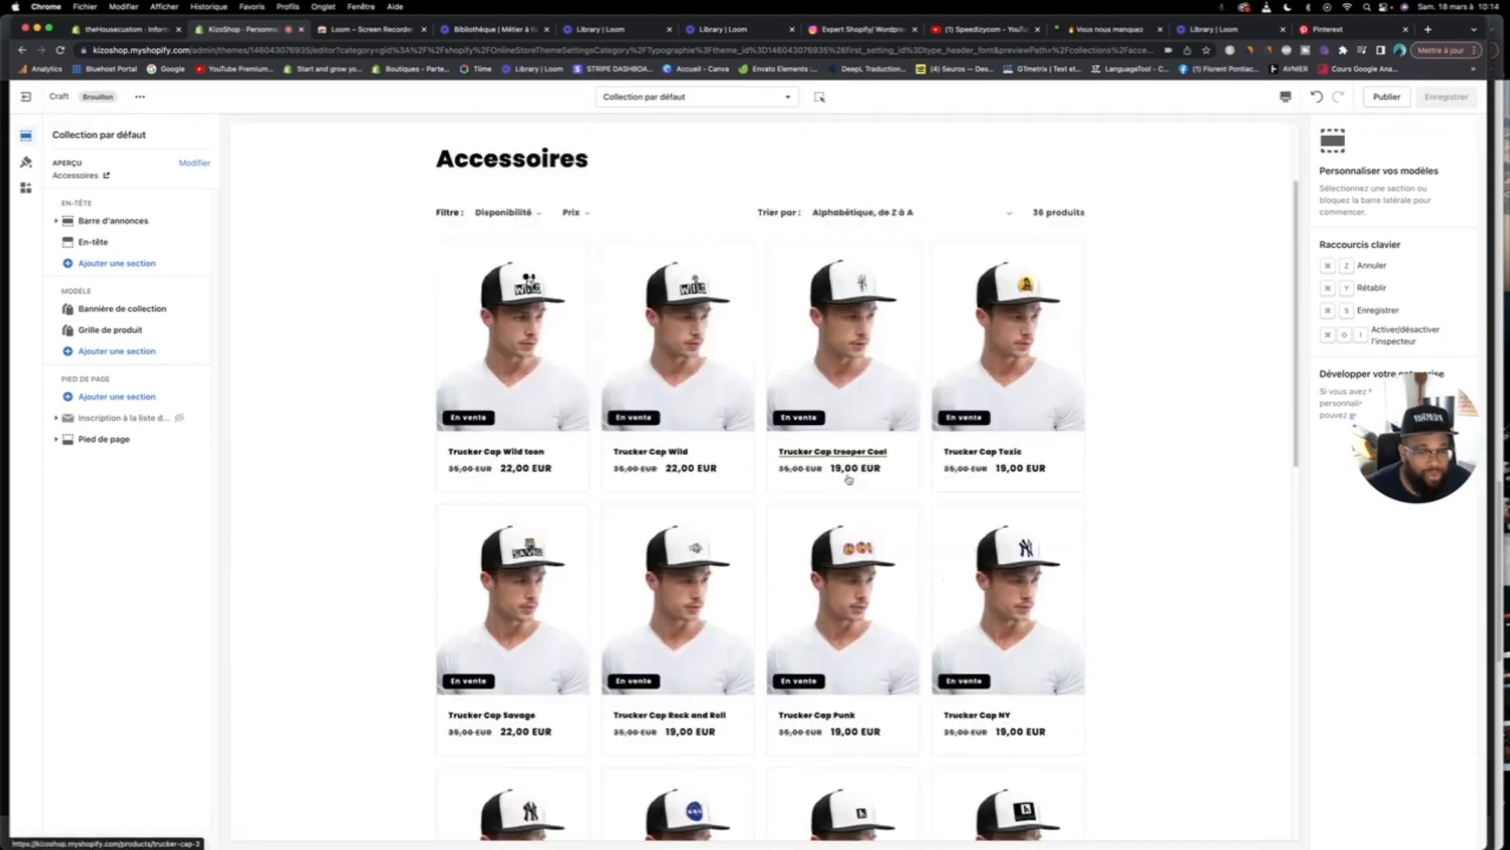
scroll(834, 470, "down", 5)
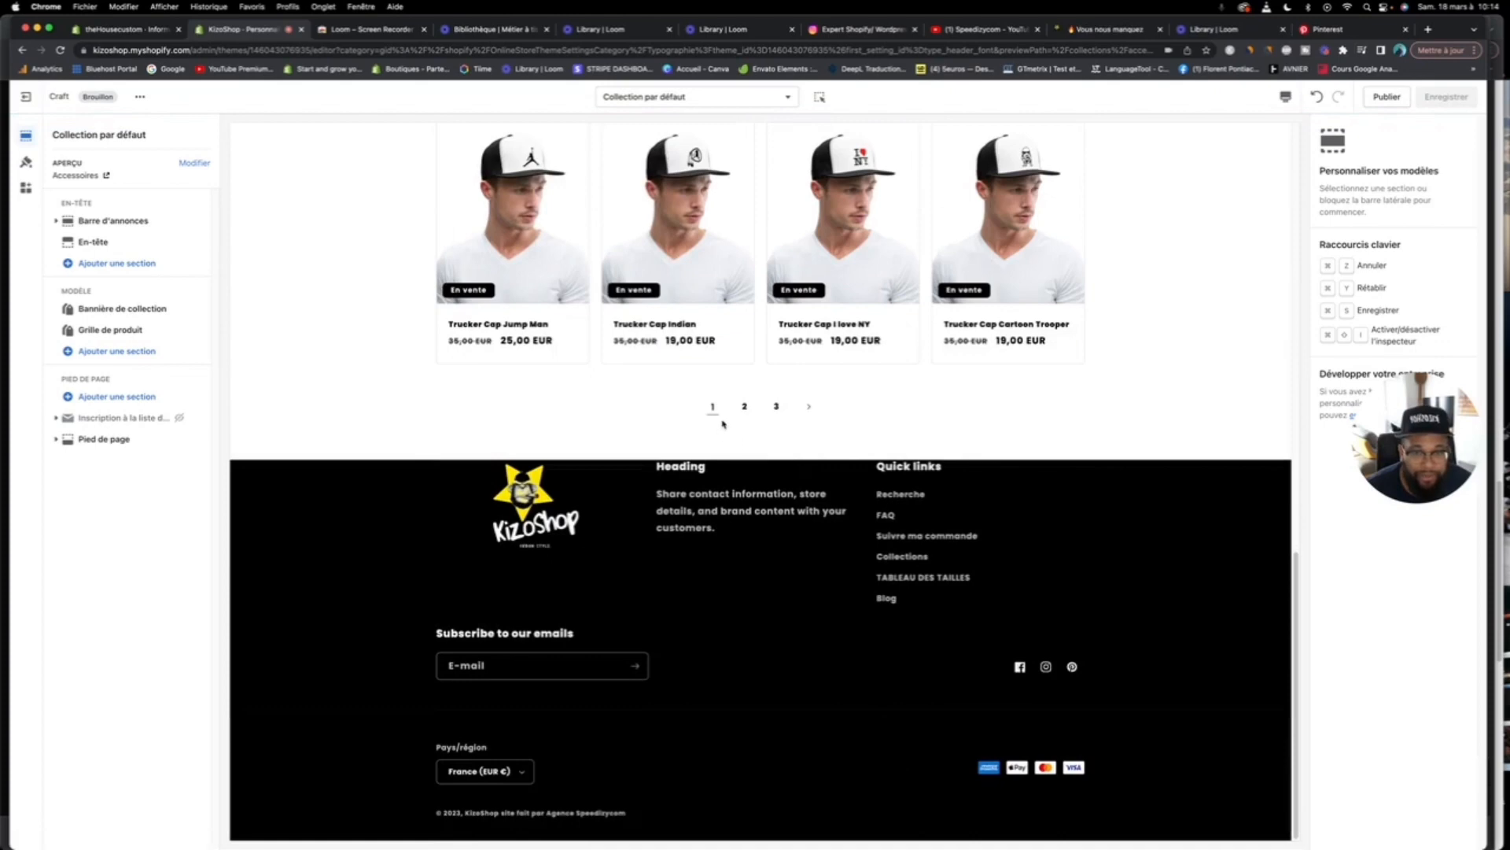
scroll(723, 425, "up", 7)
scroll(723, 425, "up", 6)
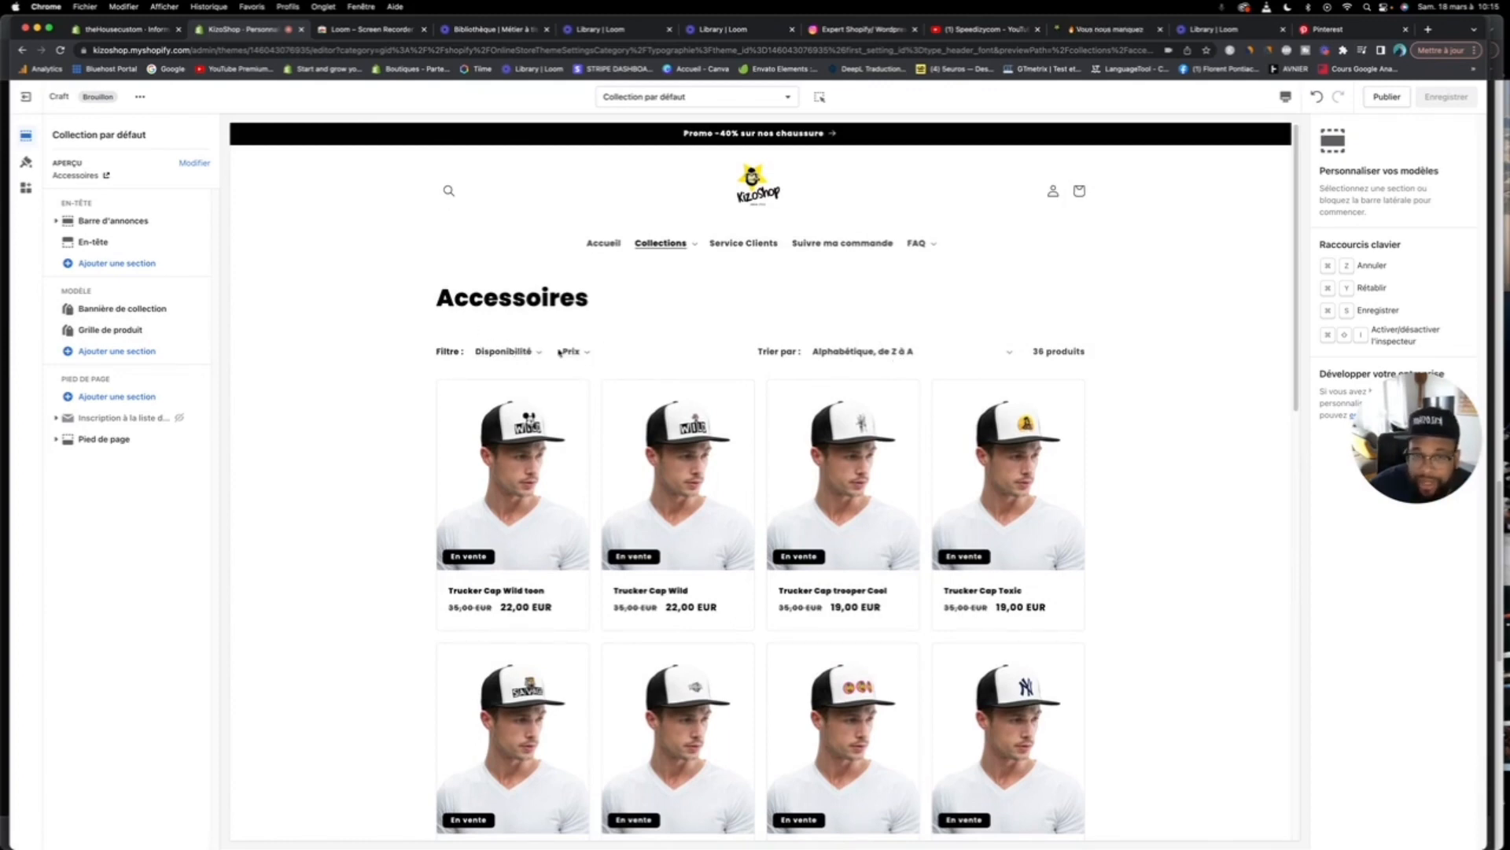
Step: Review the Accessoires product grid and the sections that can be added to the default collection template
left_click(189, 357)
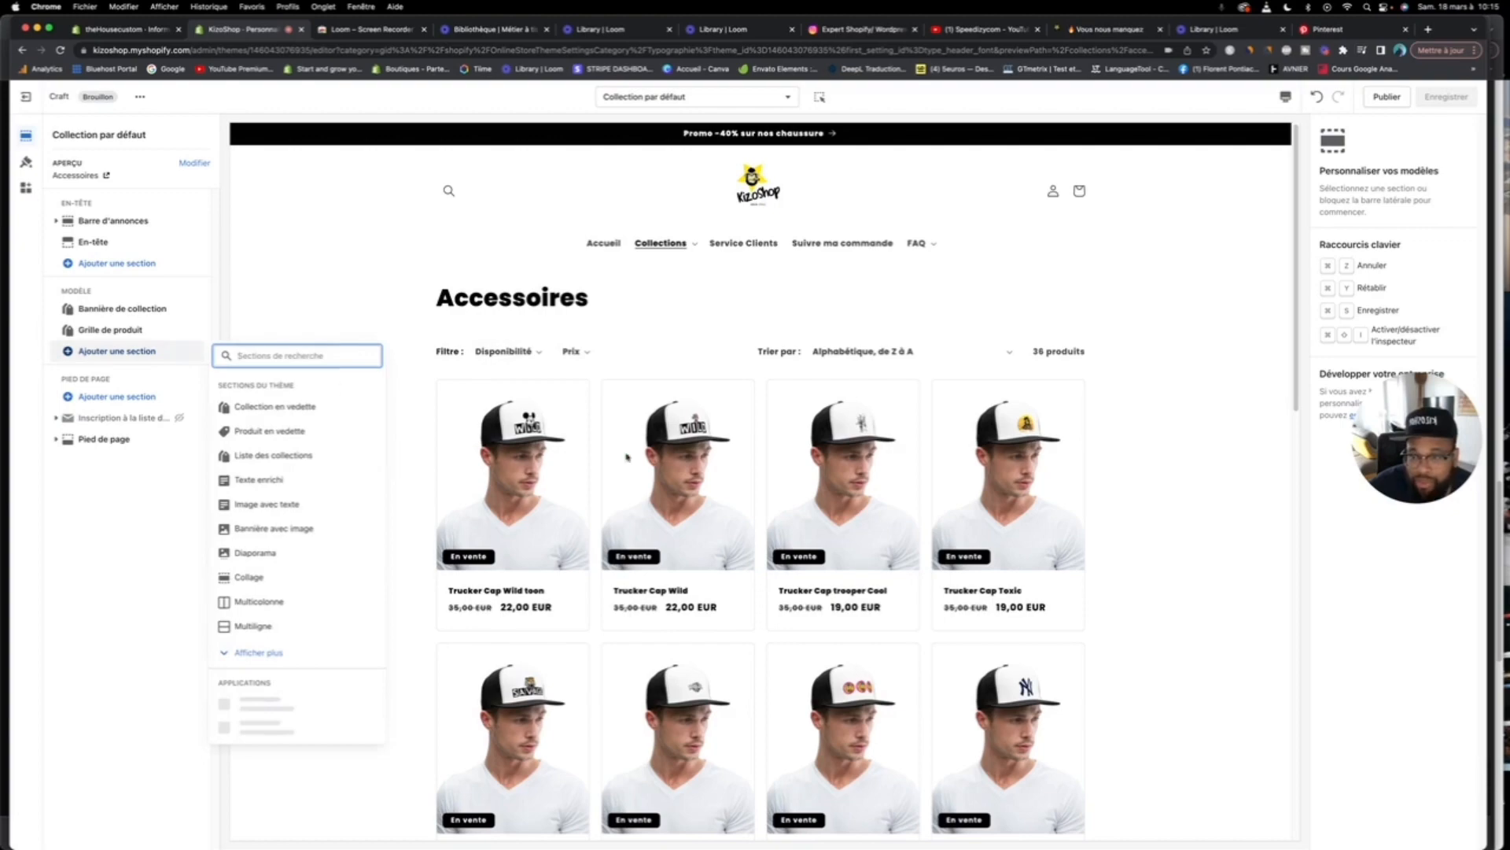
left_click(1120, 483)
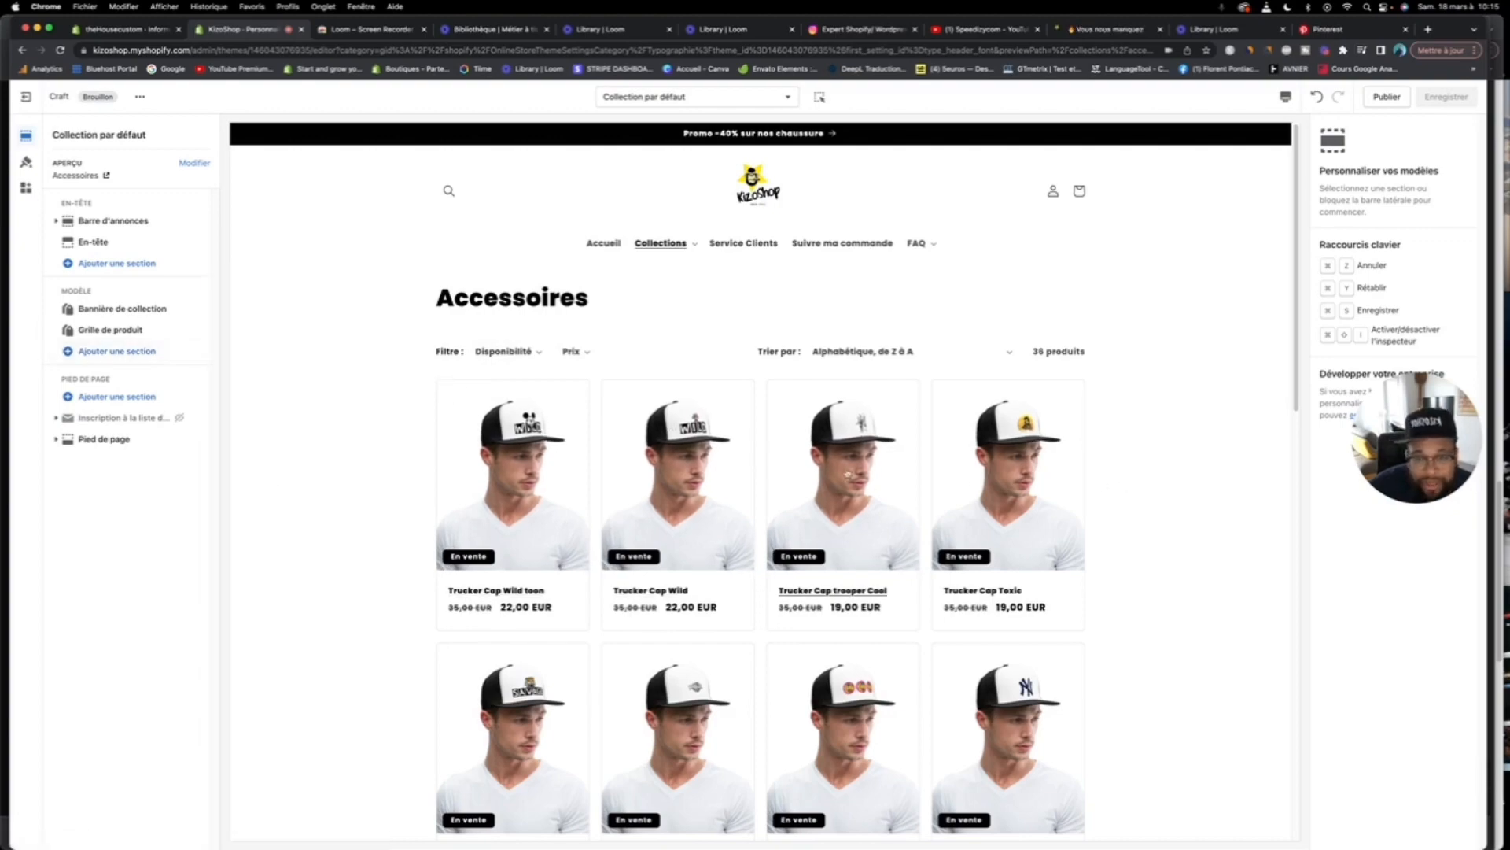
scroll(848, 474, "down", 10)
scroll(565, 434, "up", 3)
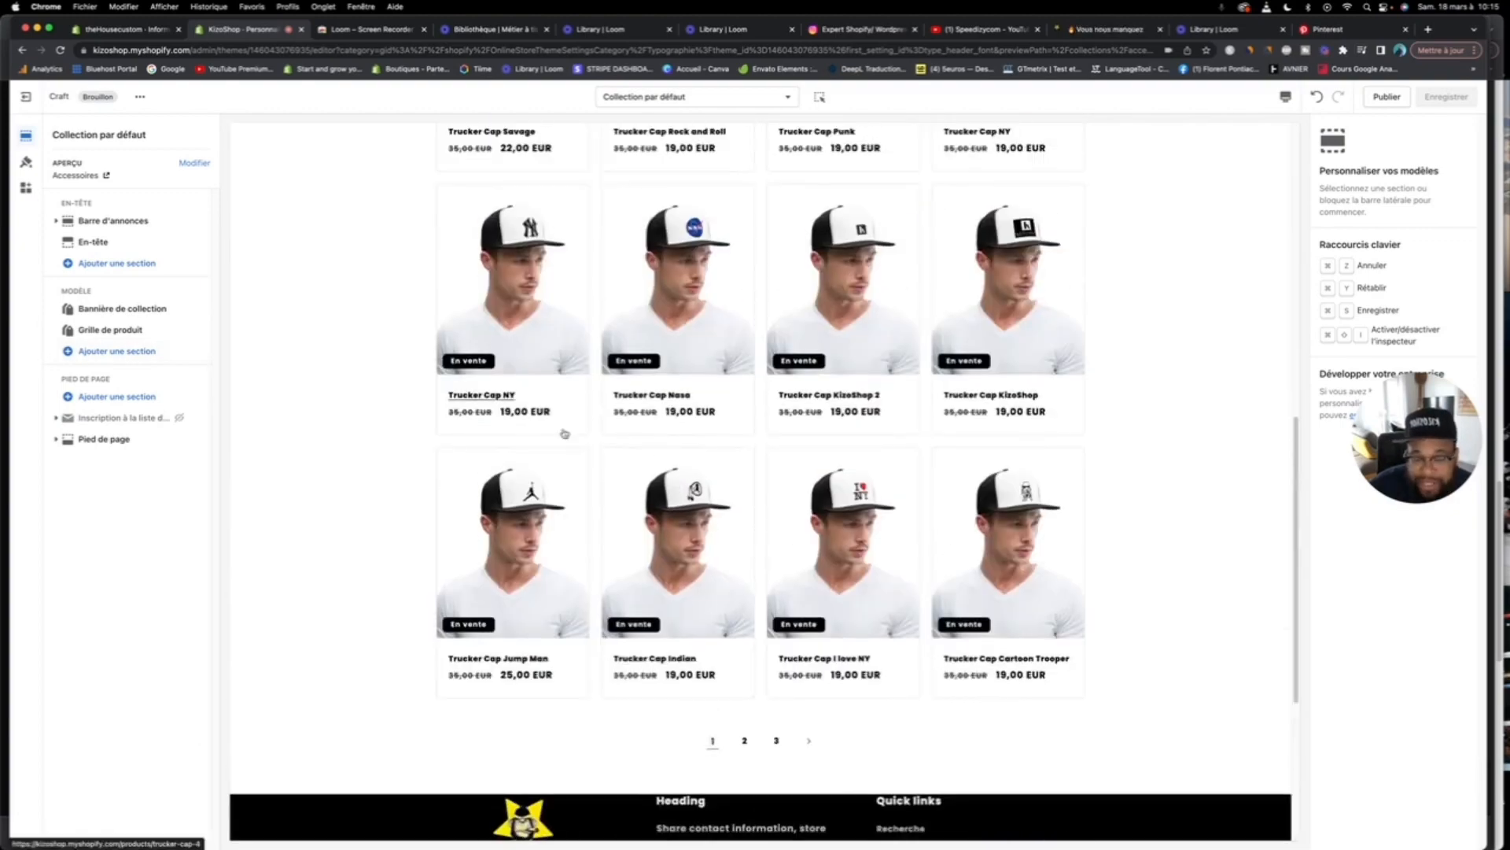
scroll(565, 433, "up", 5)
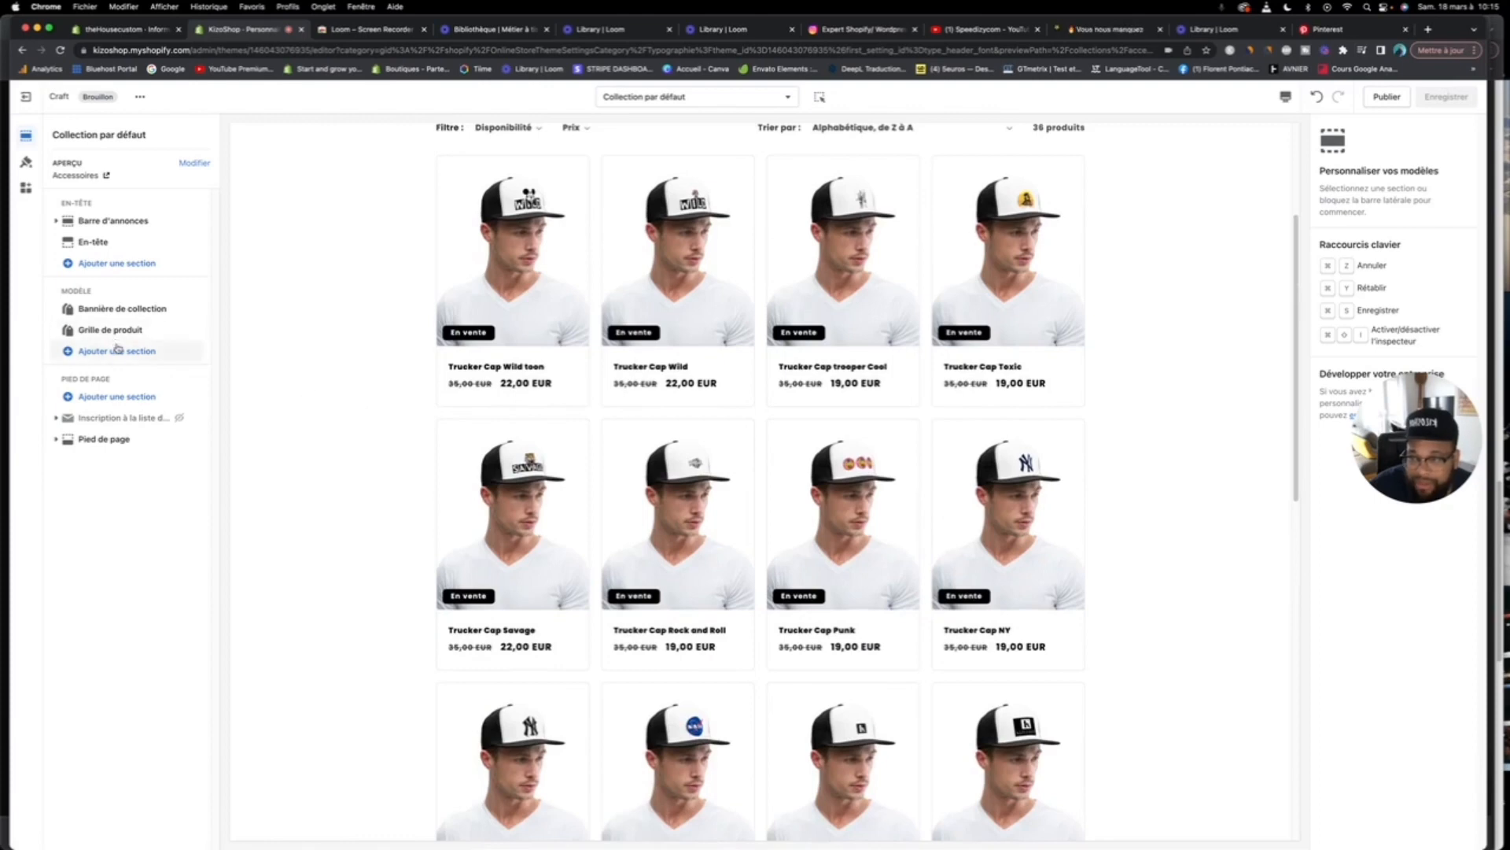
left_click(117, 349)
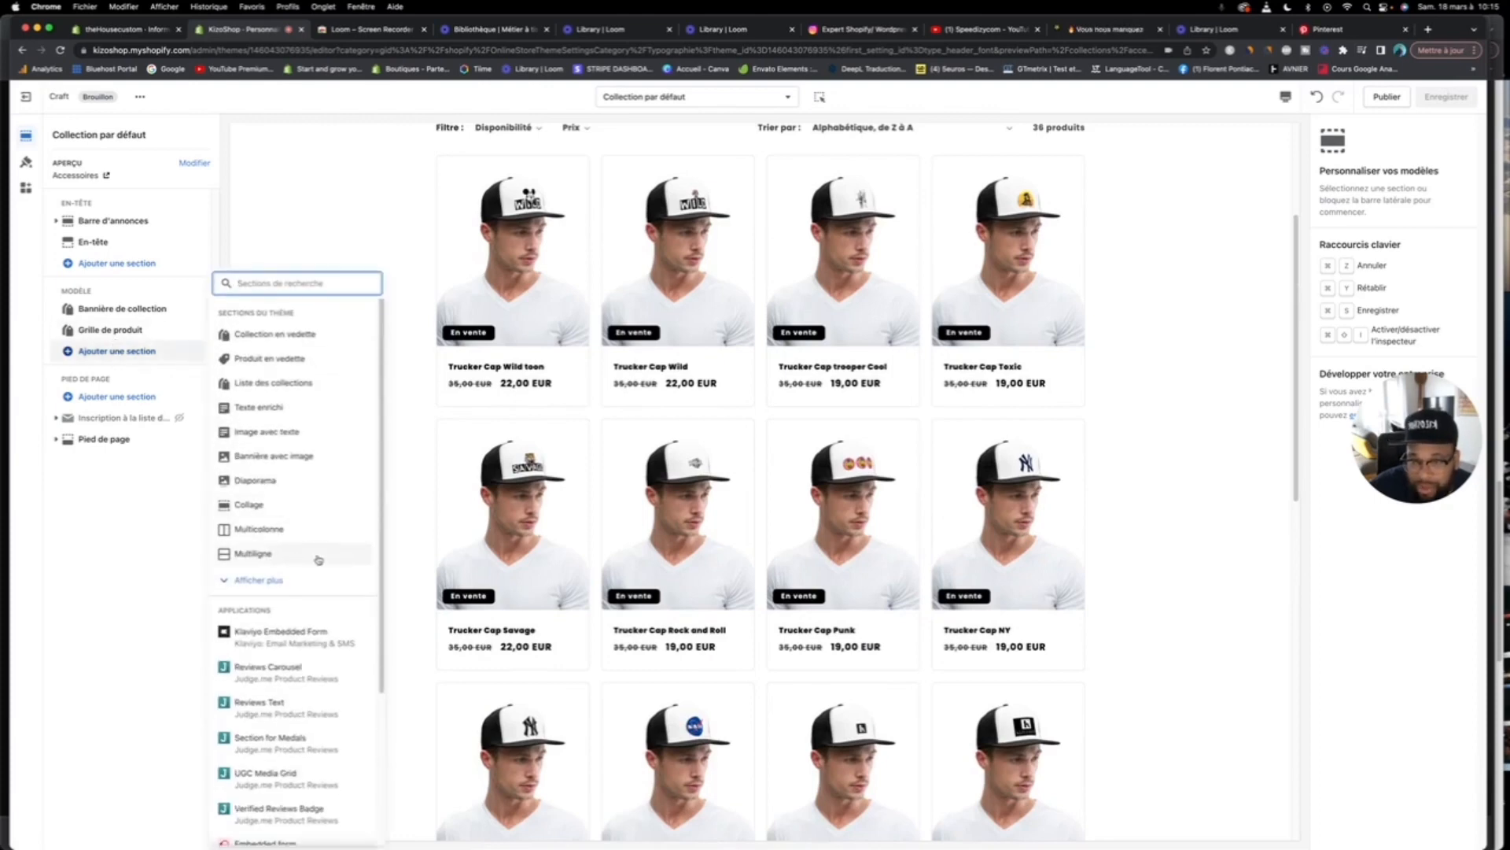
scroll(1101, 432, "up", 3)
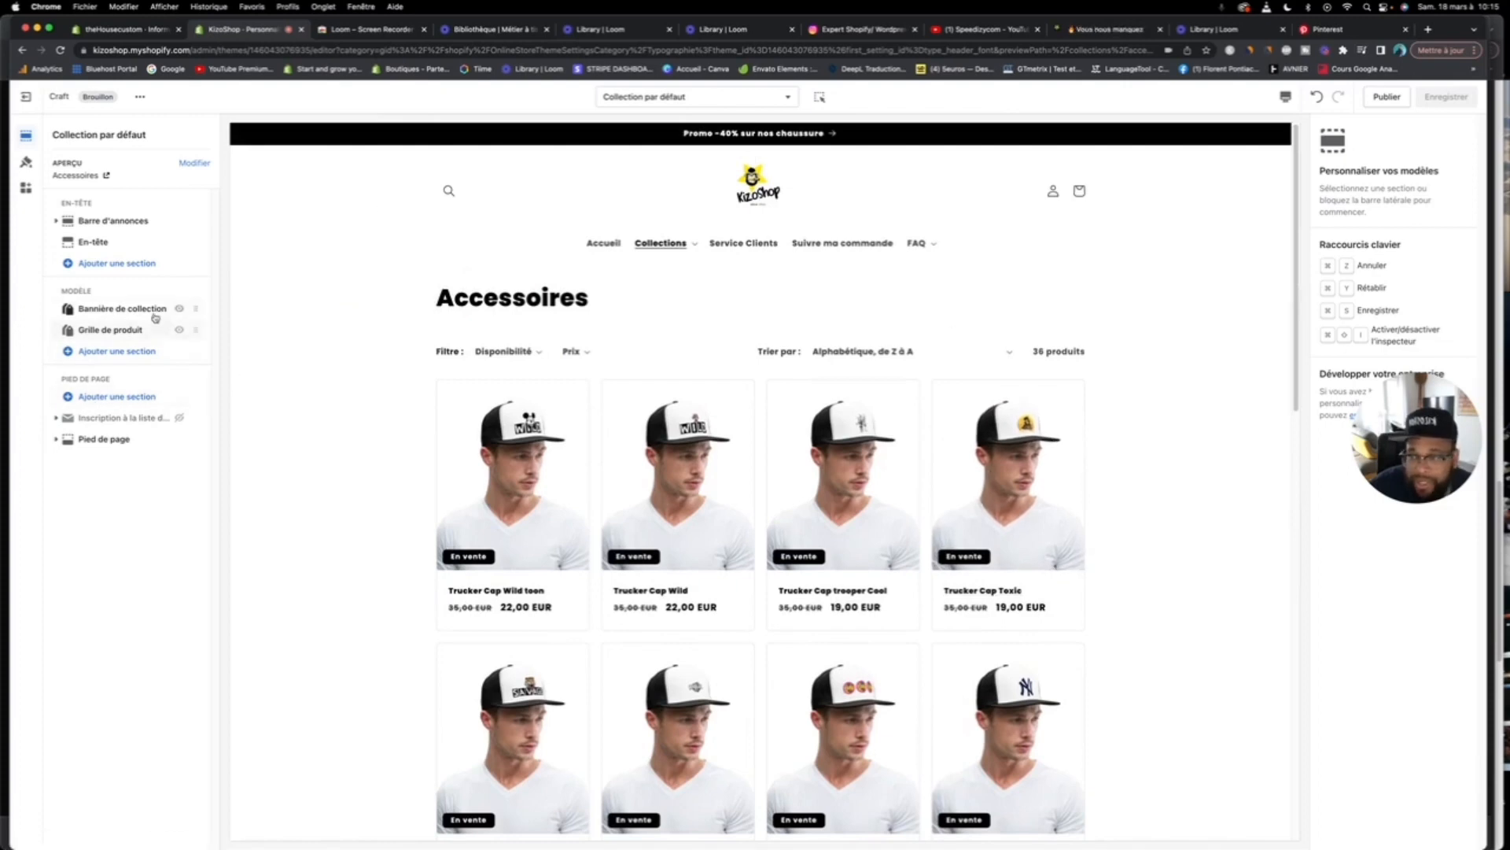
left_click(144, 355)
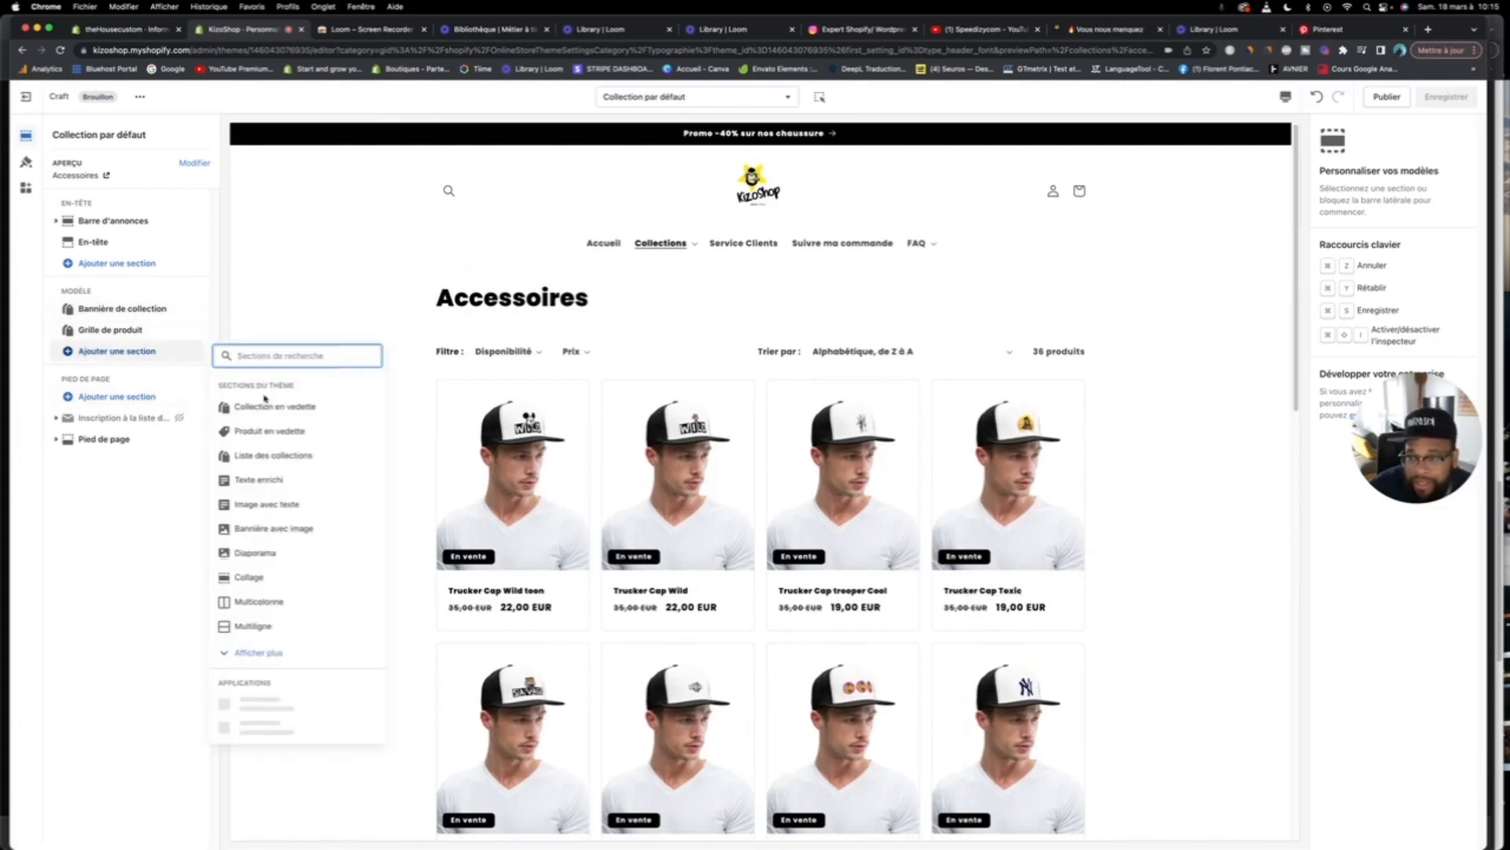
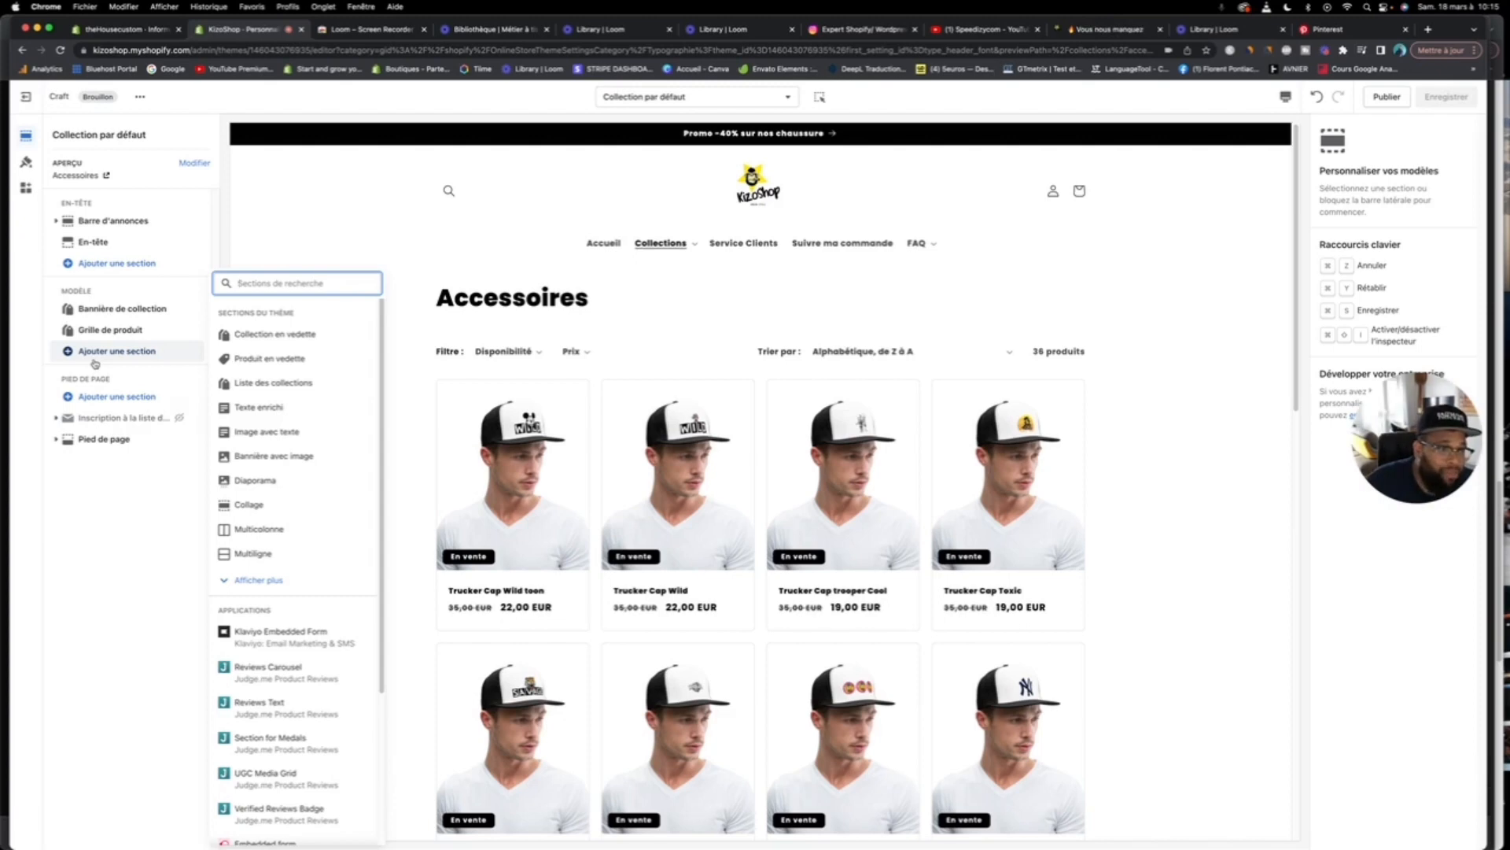
Step: Leave the theme editor and open the Chaussures collection in the store admin at its description field
left_click(26, 96)
left_click(57, 165)
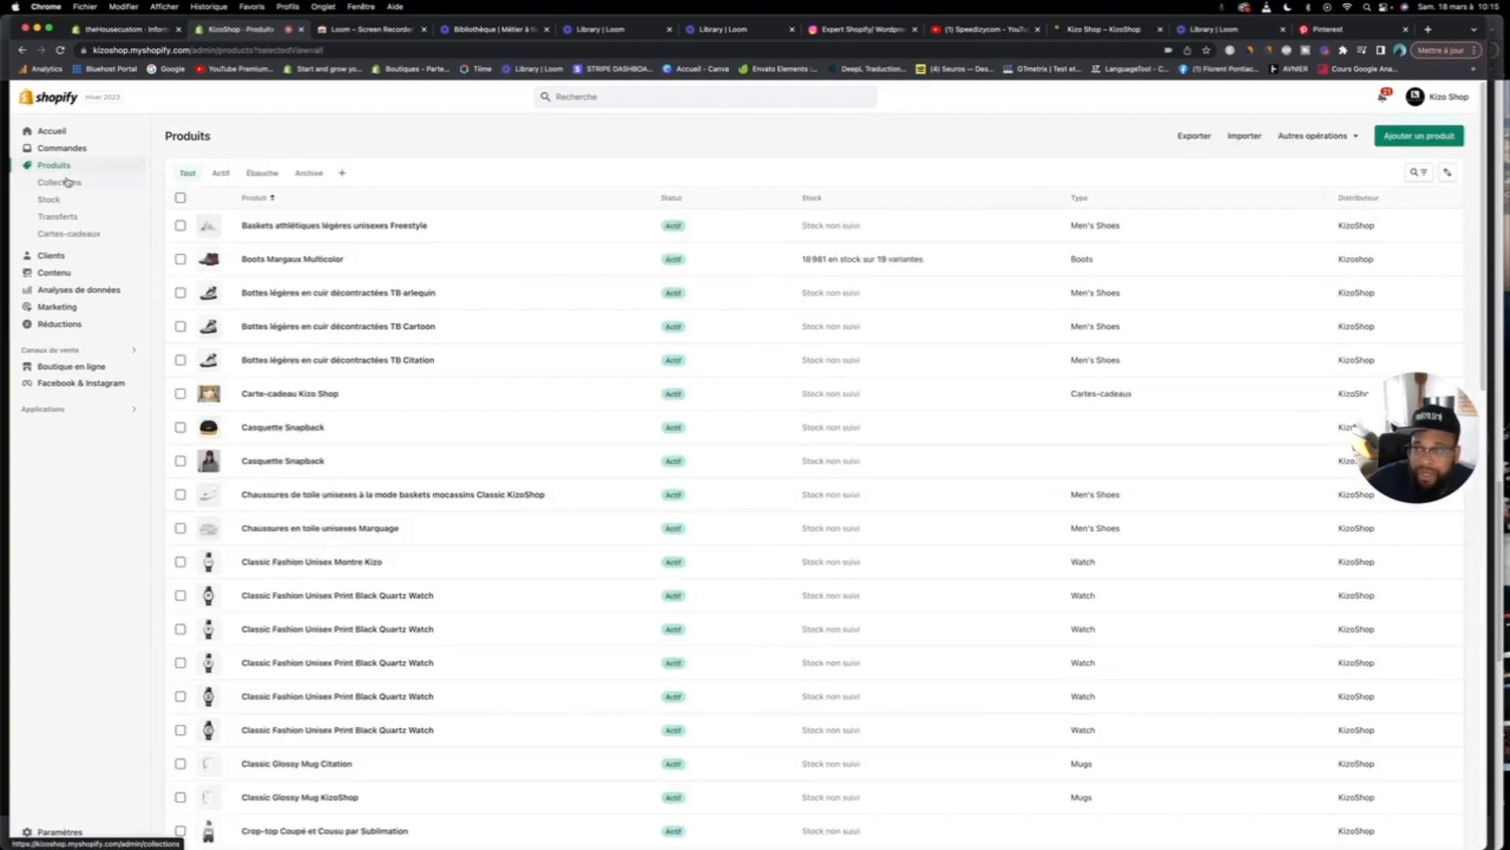
left_click(66, 183)
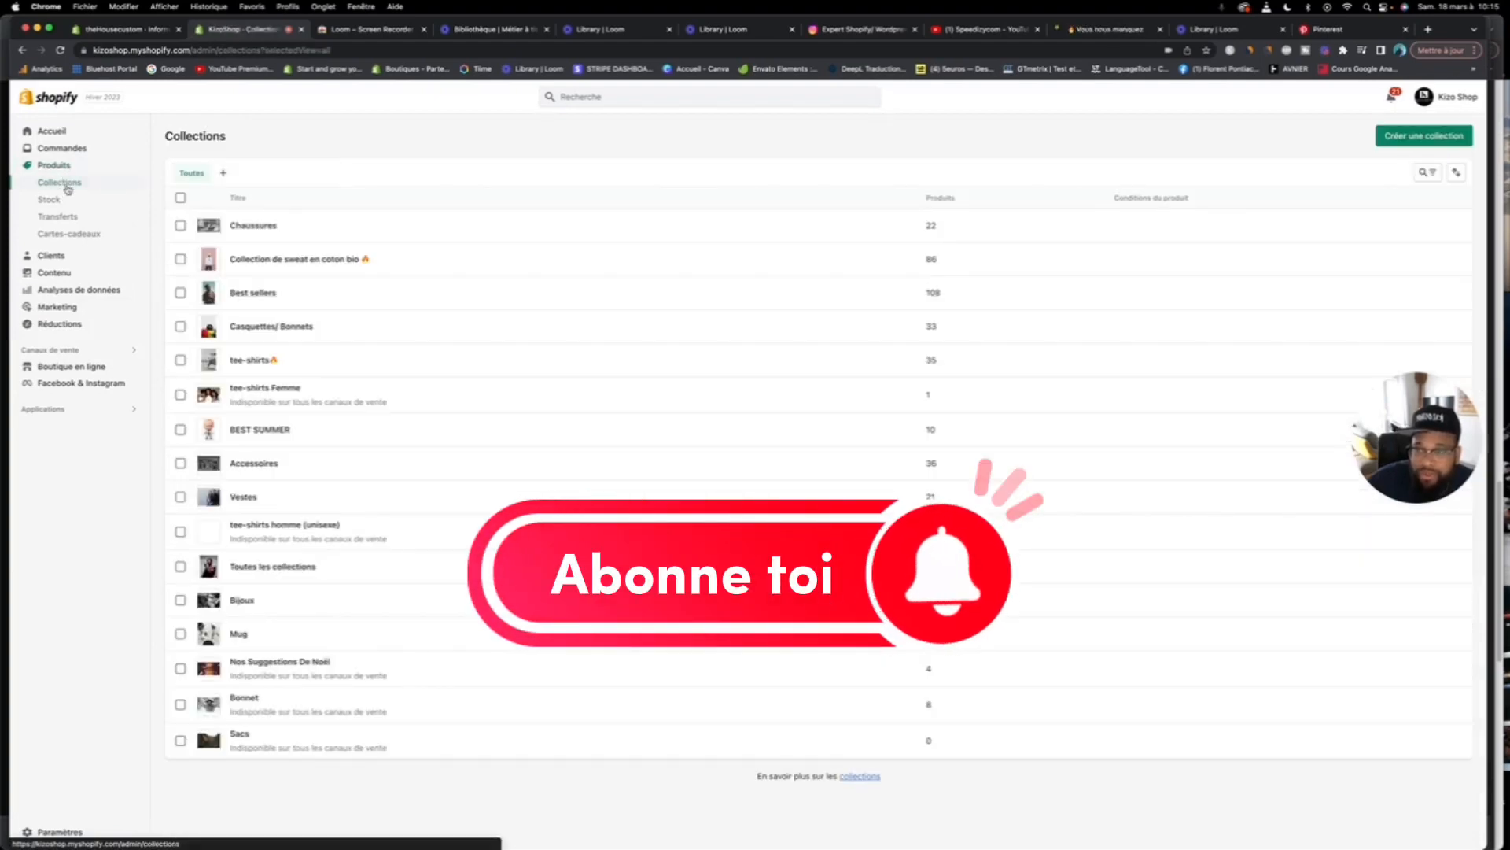
left_click(265, 224)
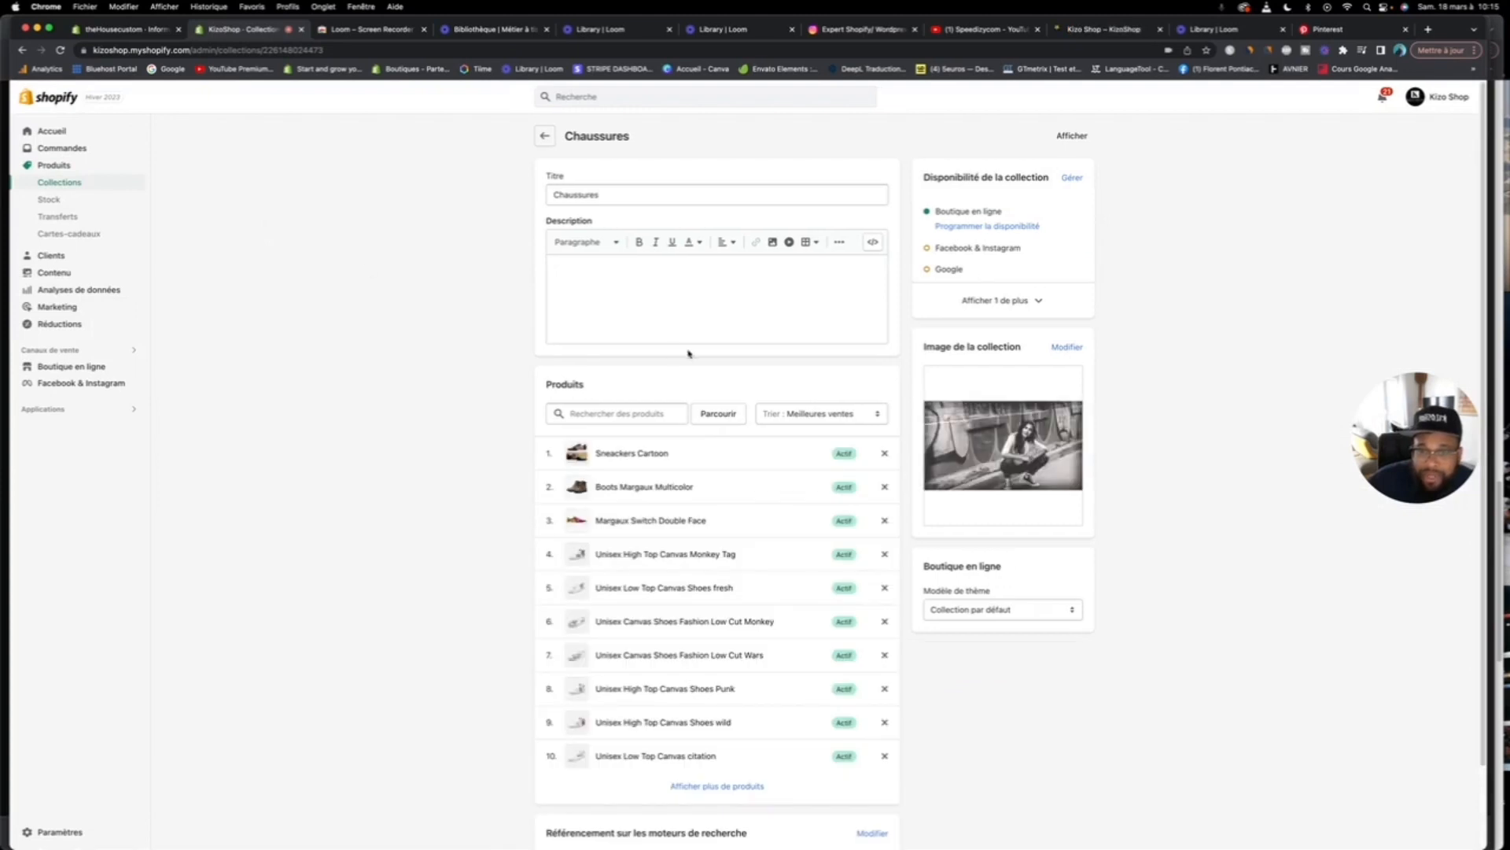
left_click(644, 275)
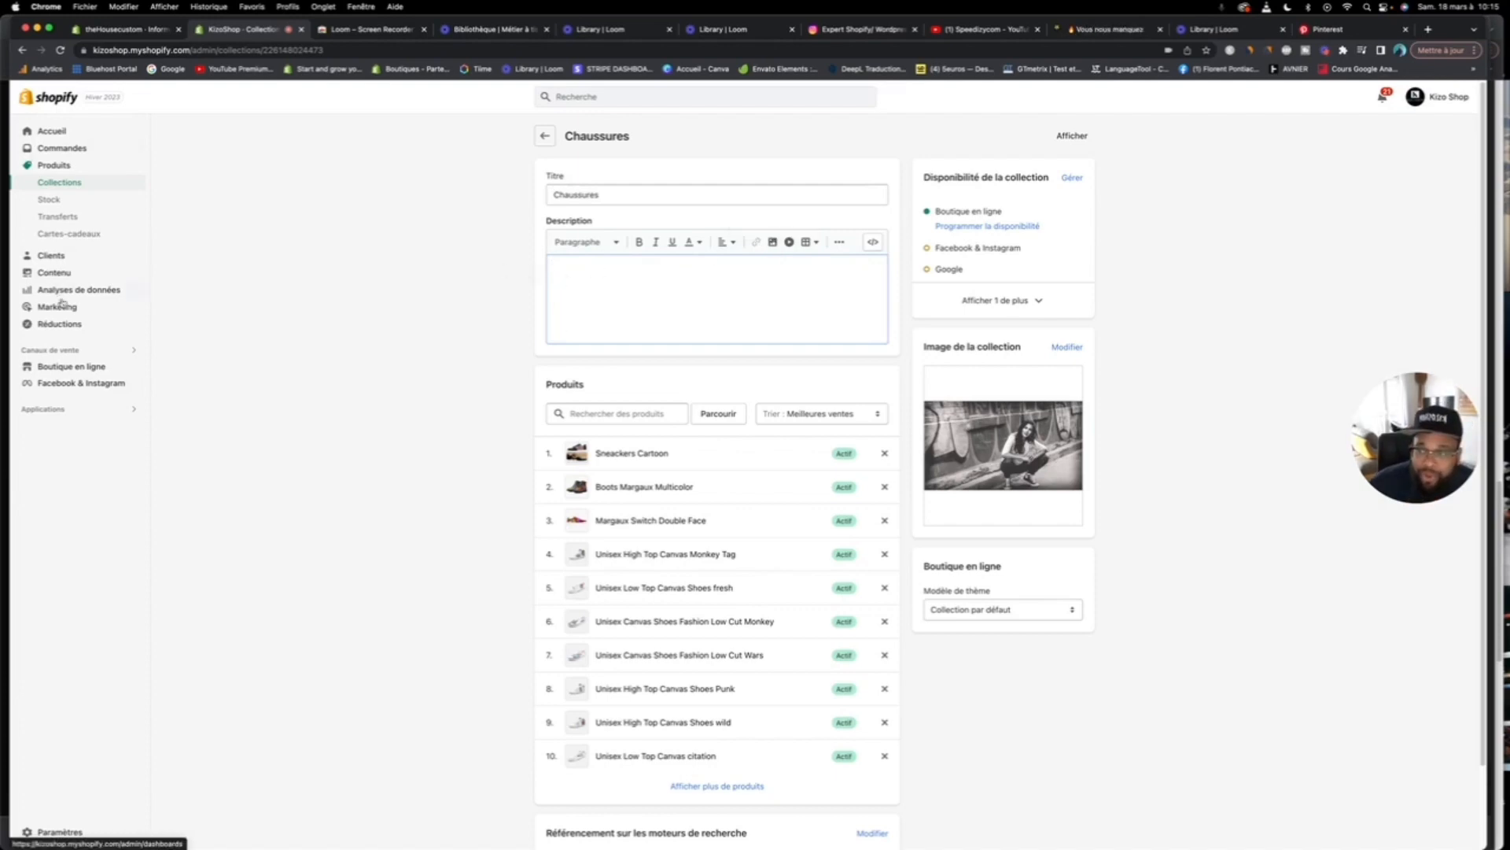
Step: Reopen the Craft theme for customization and review the Sweats collection page from its description through the product grid
left_click(77, 368)
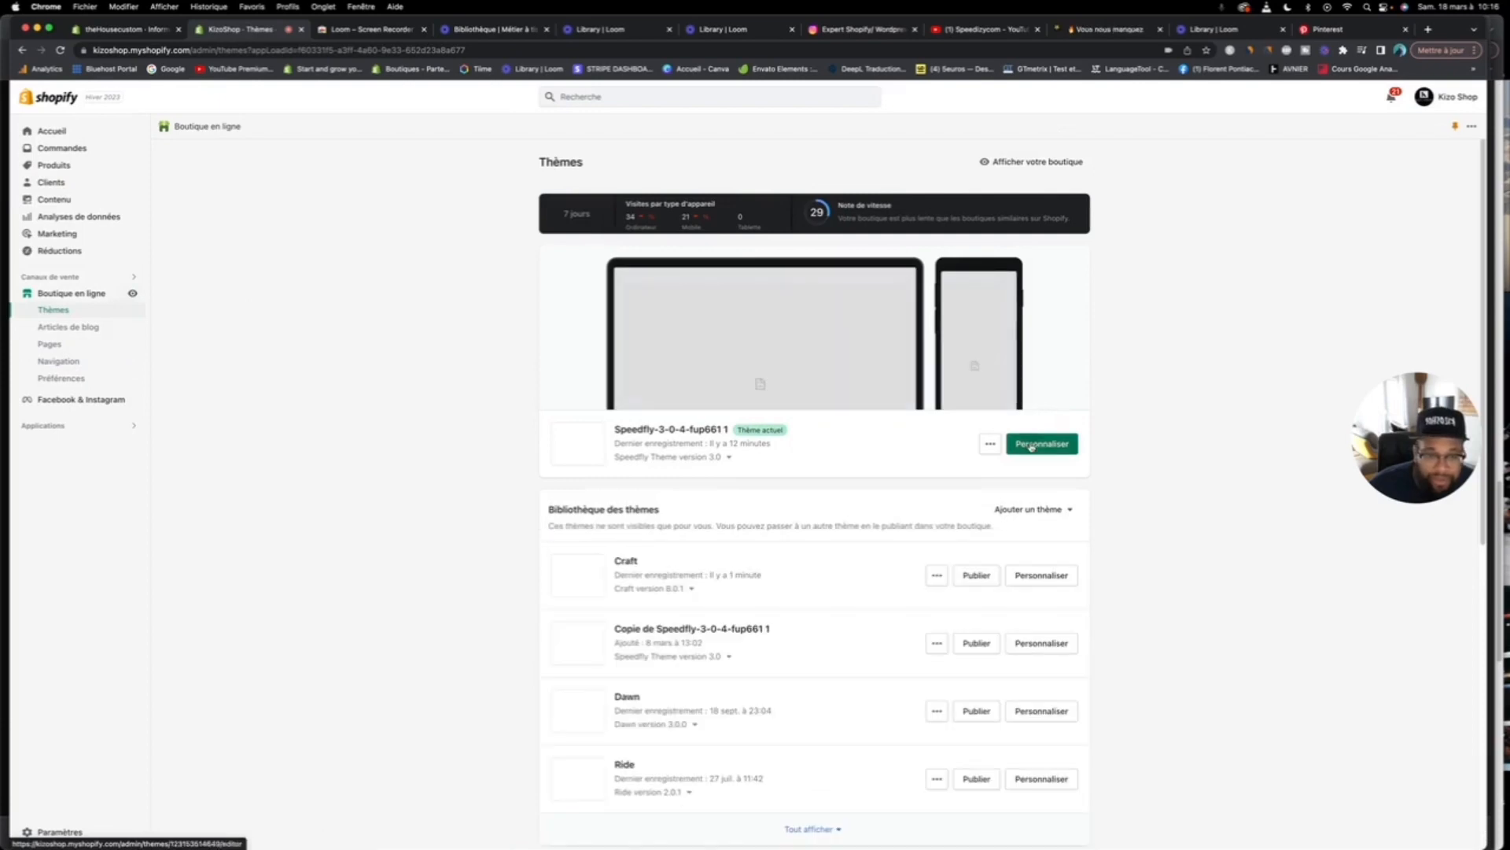
left_click(1045, 583)
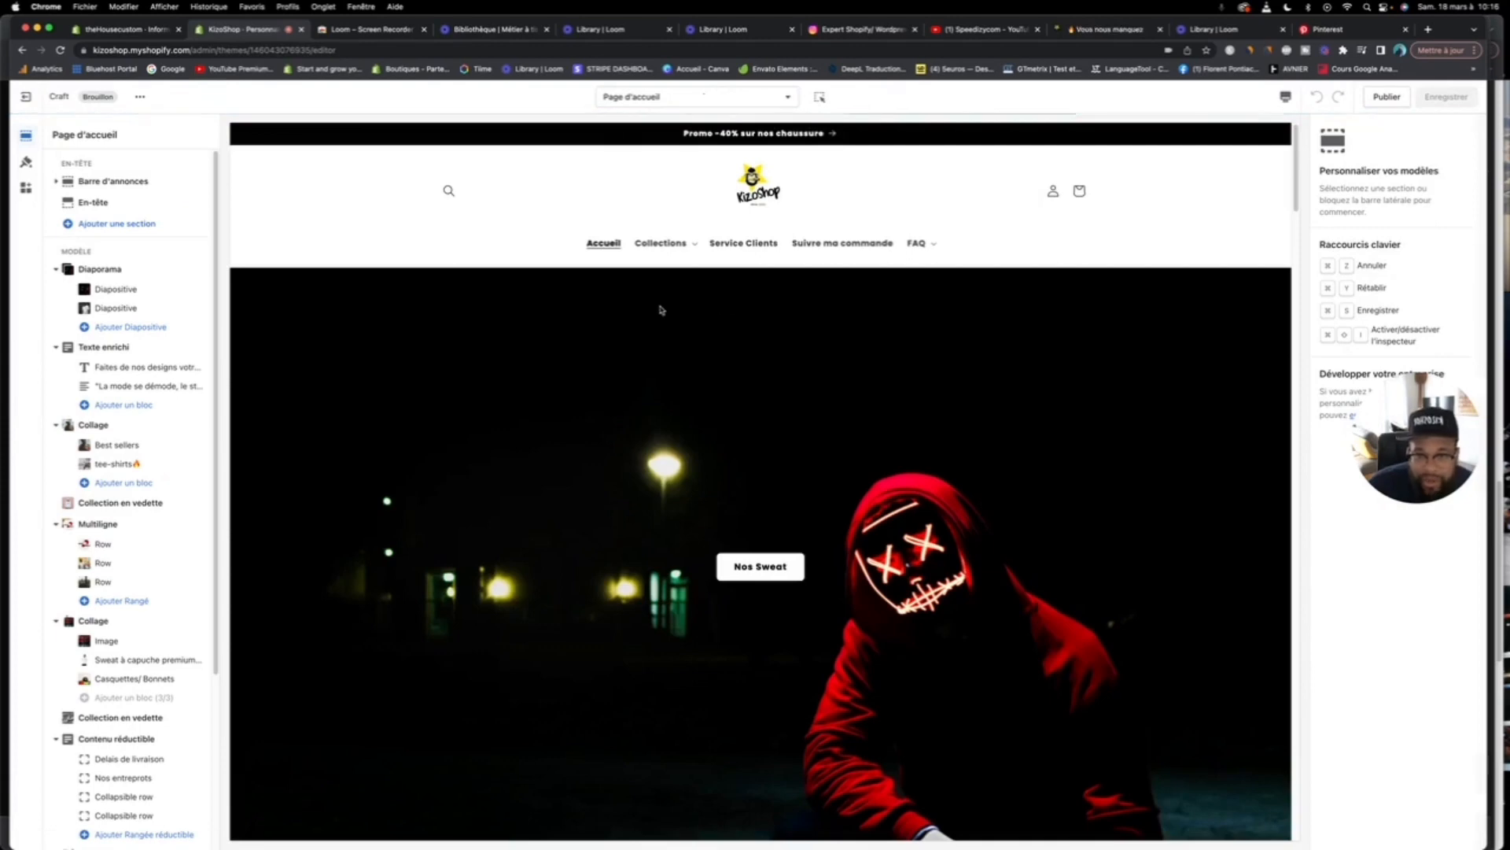
left_click(689, 246)
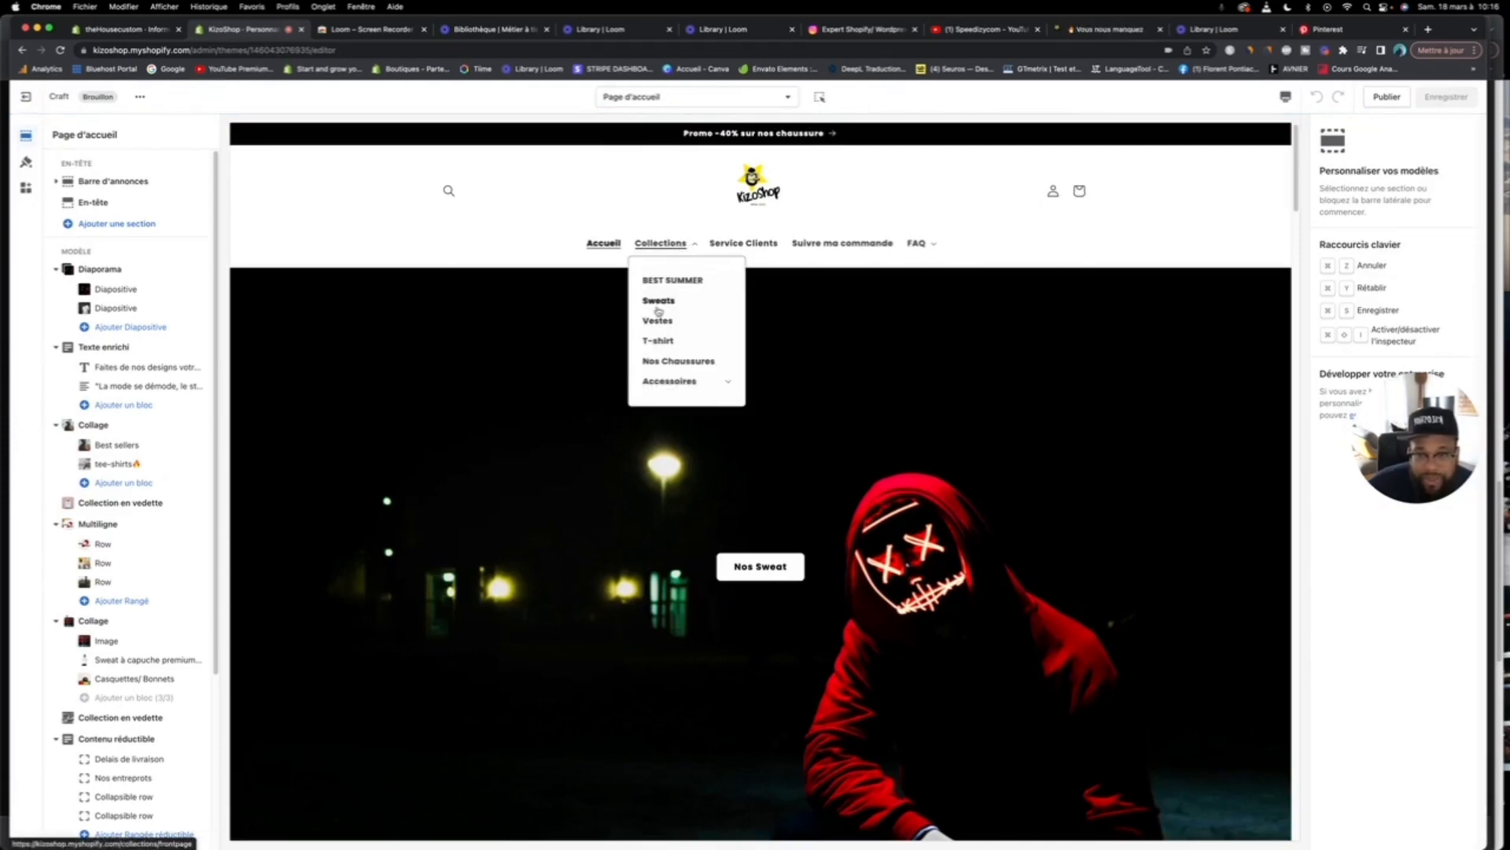
left_click(658, 307)
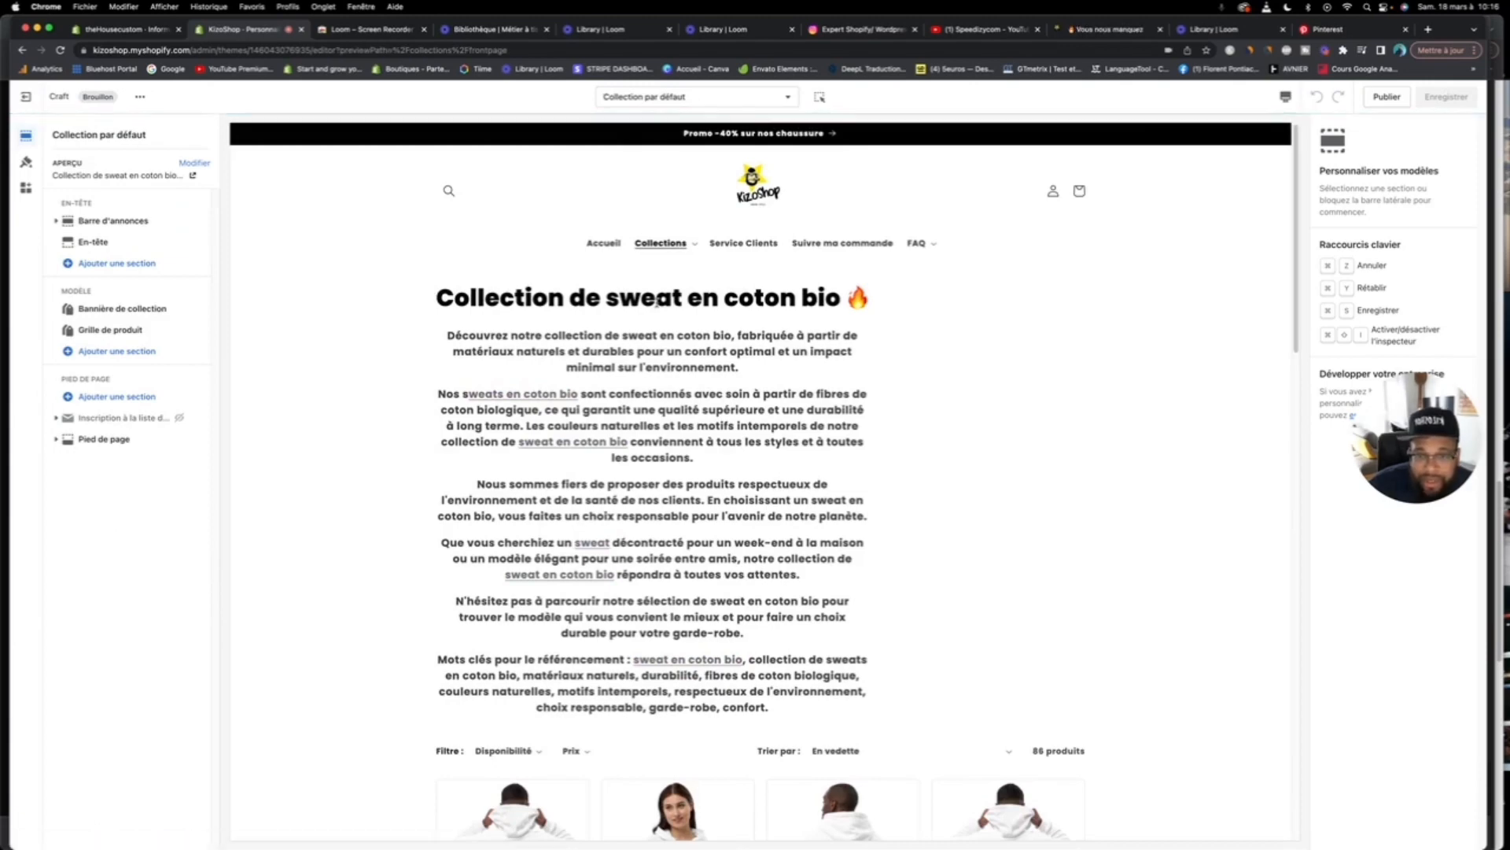
scroll(681, 377, "down", 5)
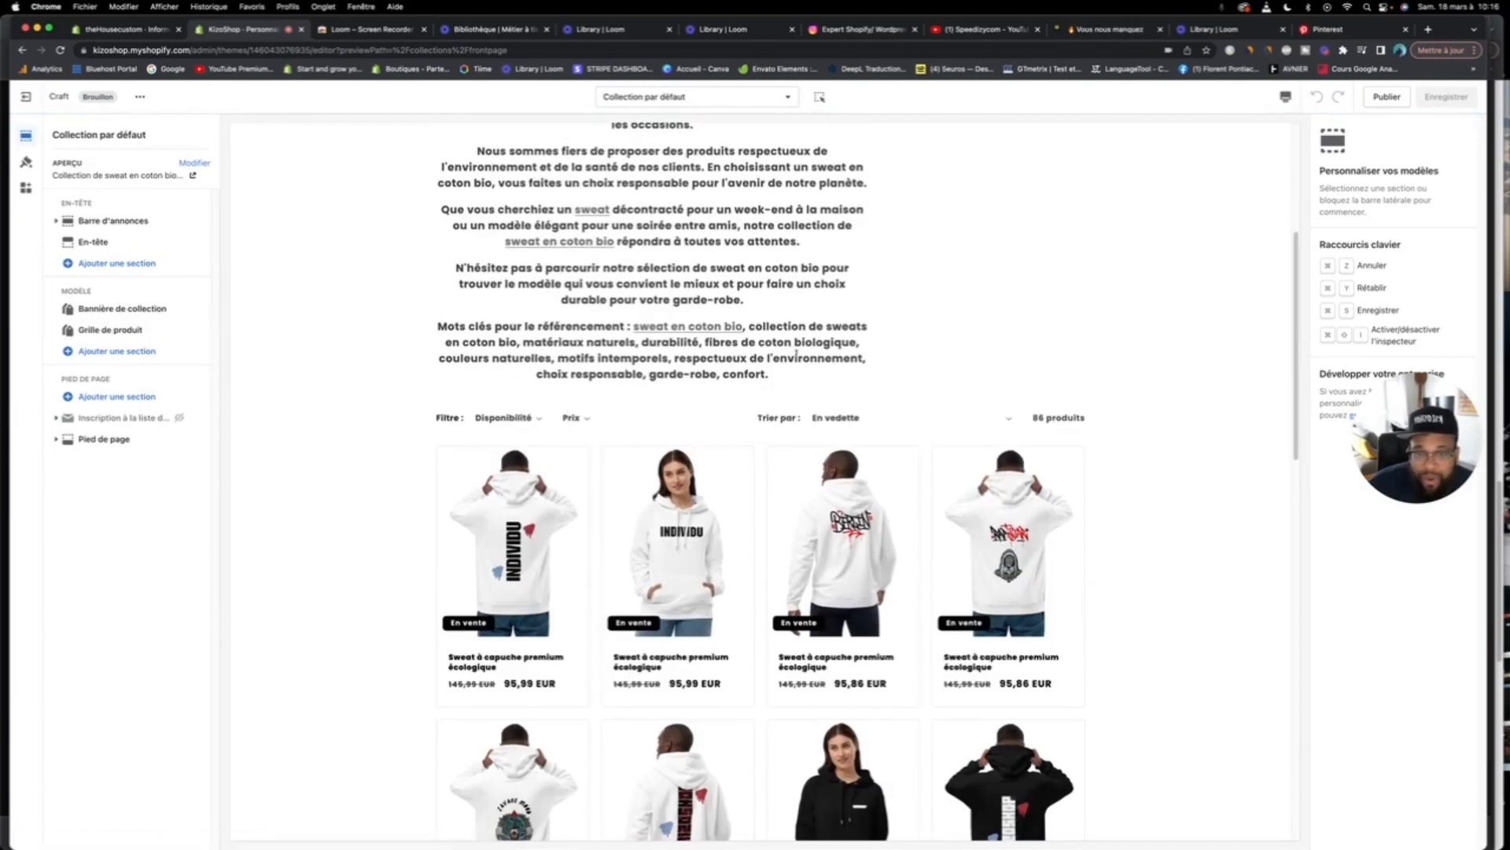
scroll(701, 349, "down", 7)
scroll(700, 350, "down", 5)
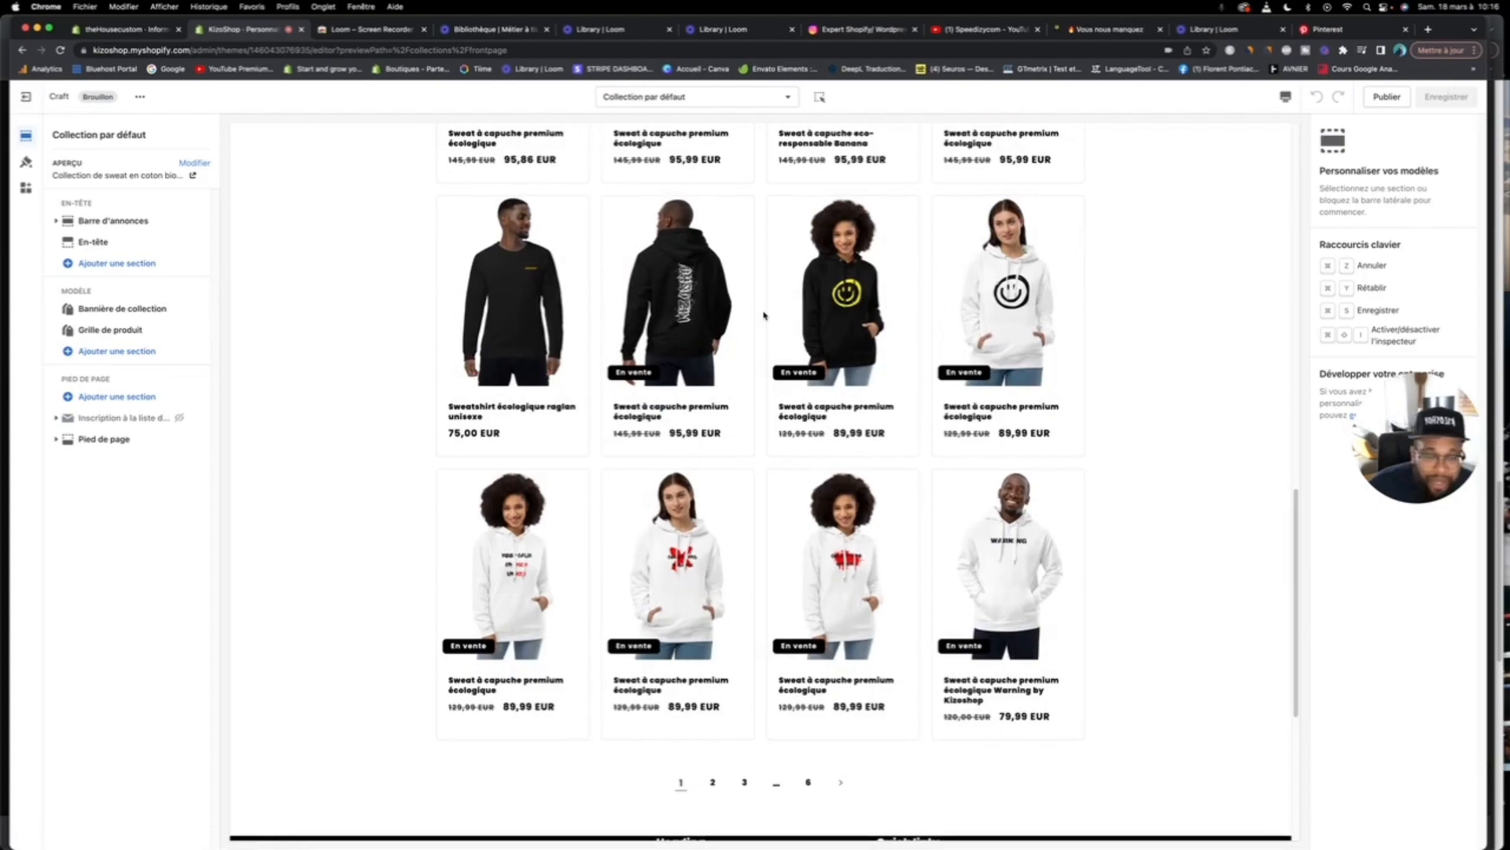
scroll(764, 315, "up", 15)
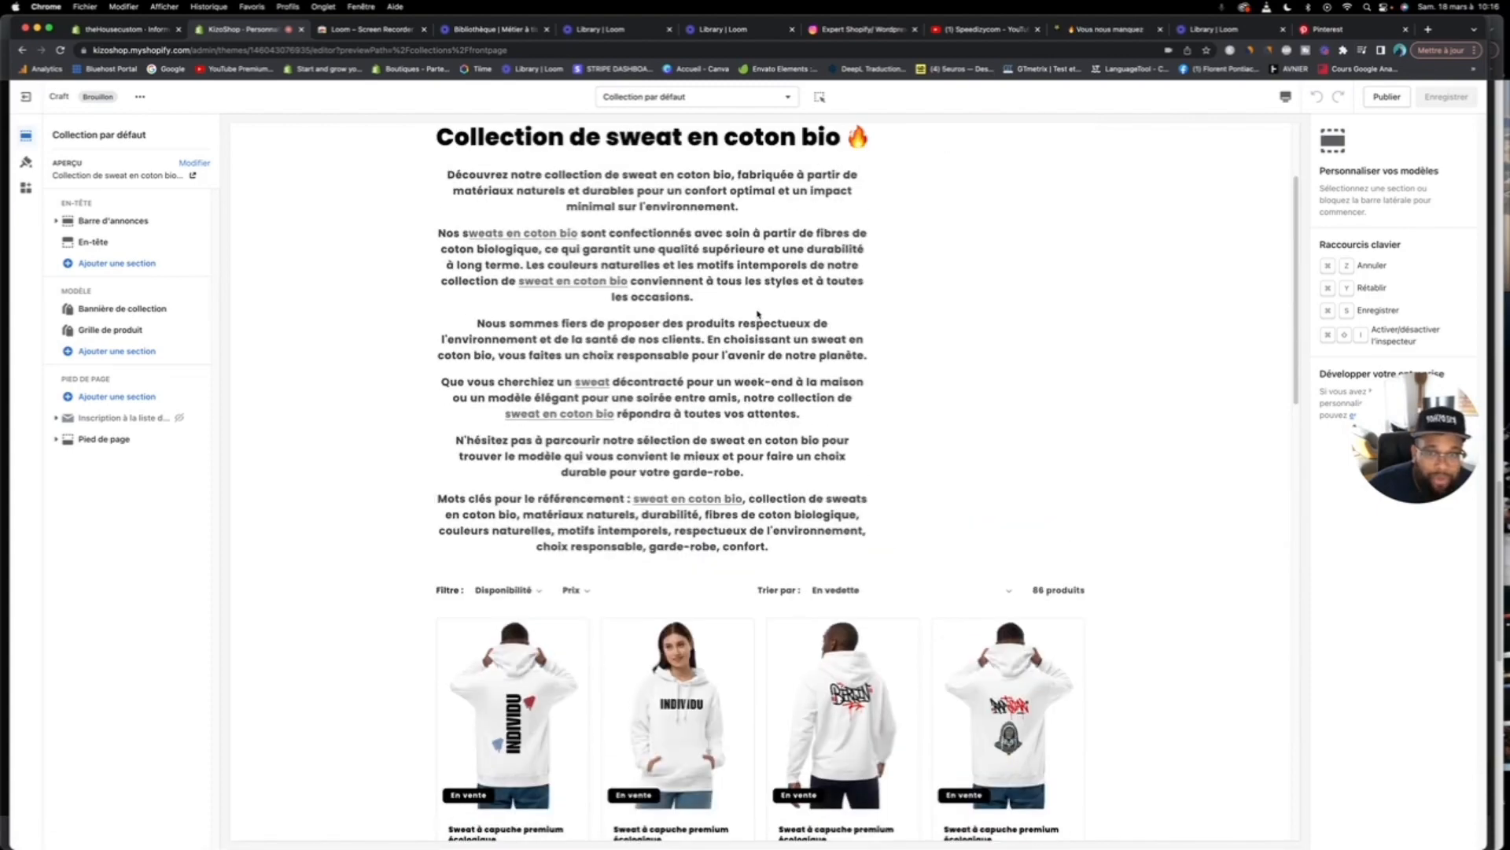
scroll(1022, 246, "up", 3)
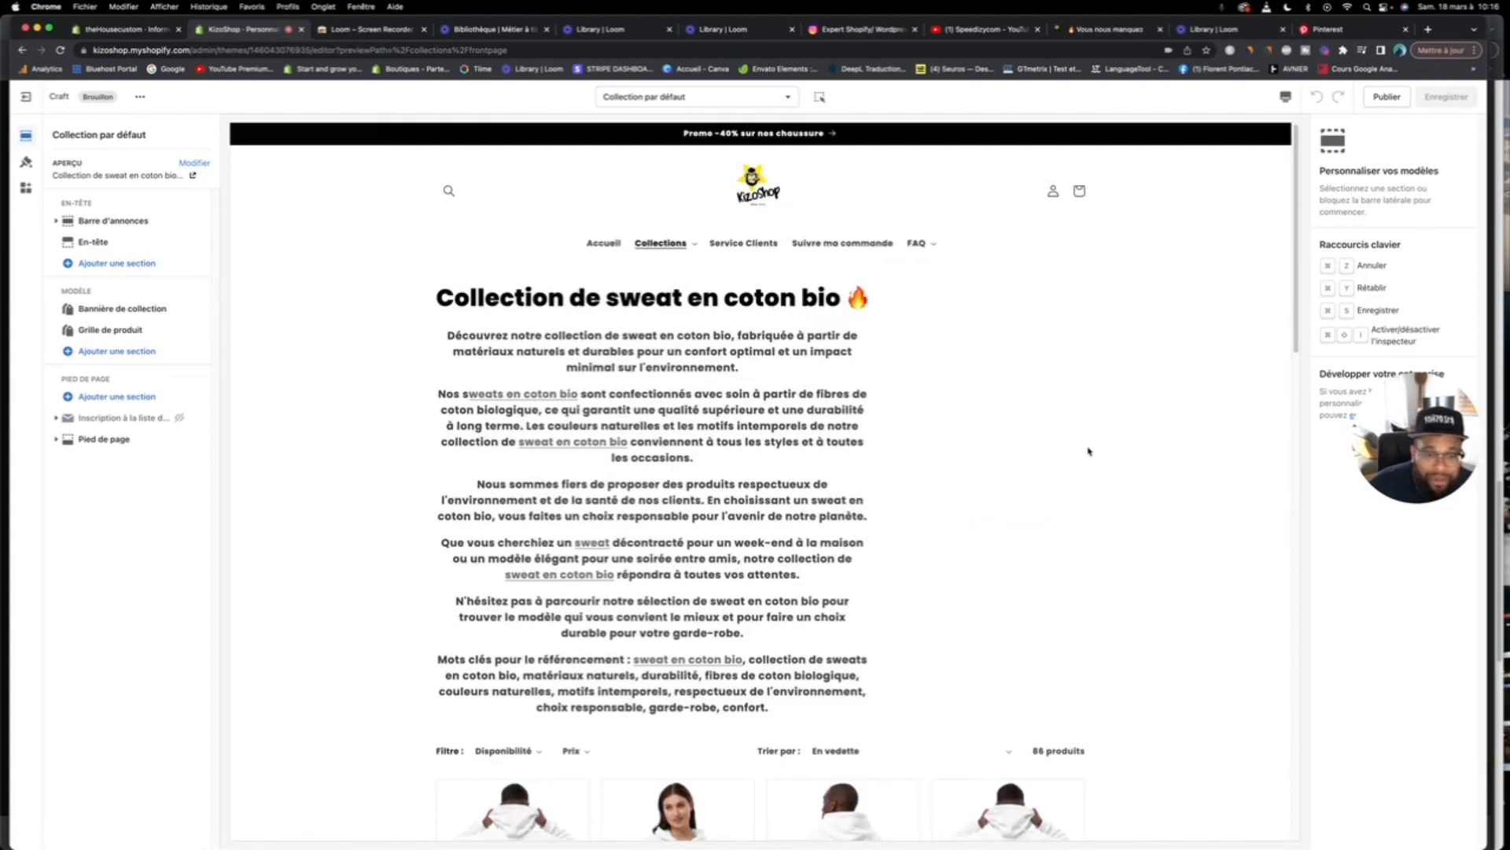
scroll(539, 329, "down", 1)
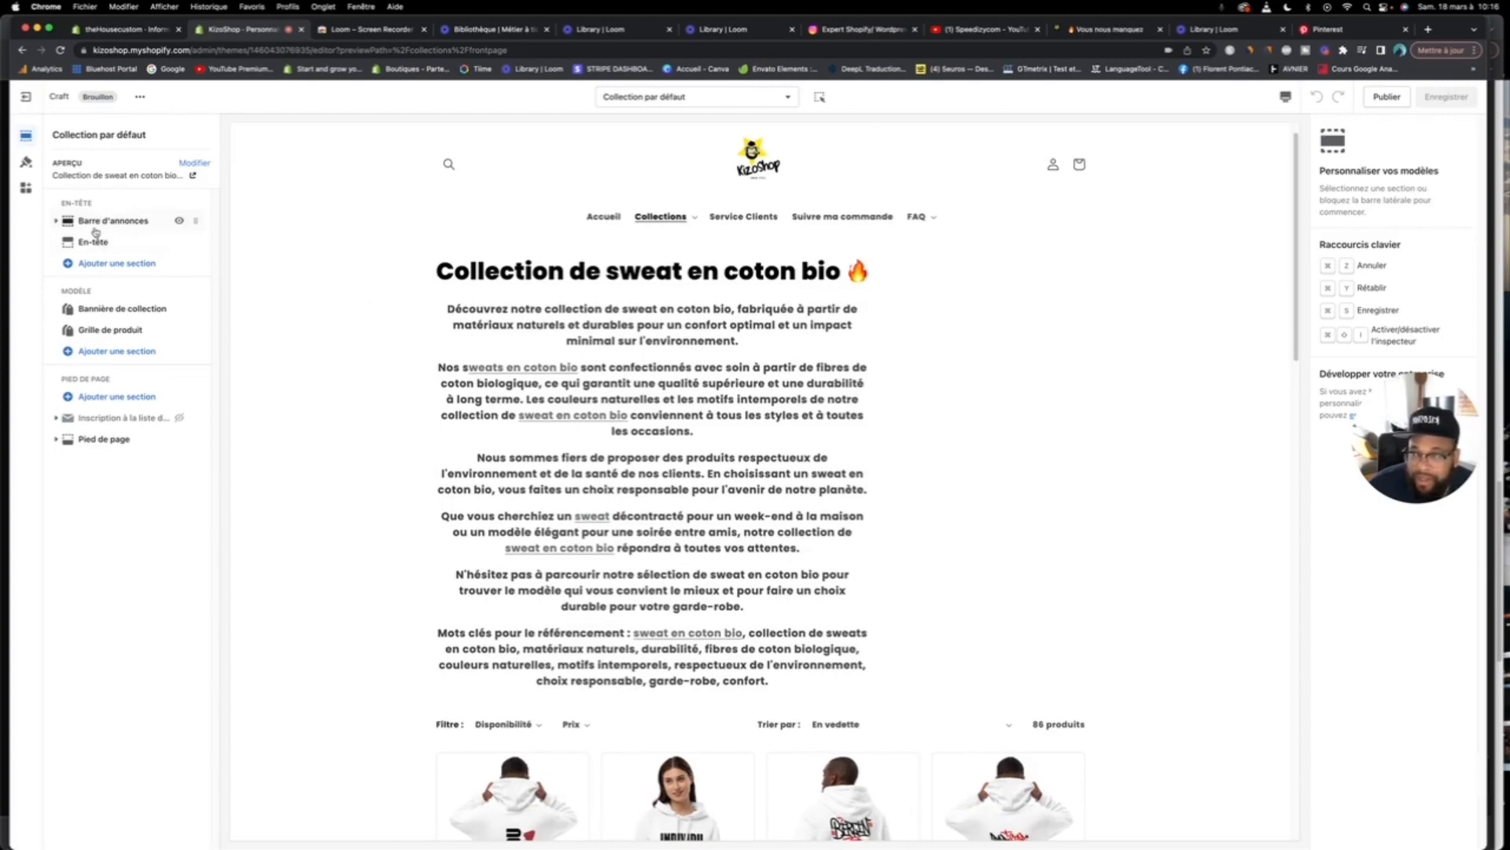
Step: Preview the Casquettes/ Bonnets collection under Accessoires and review its description and product grid
left_click(679, 218)
left_click(657, 219)
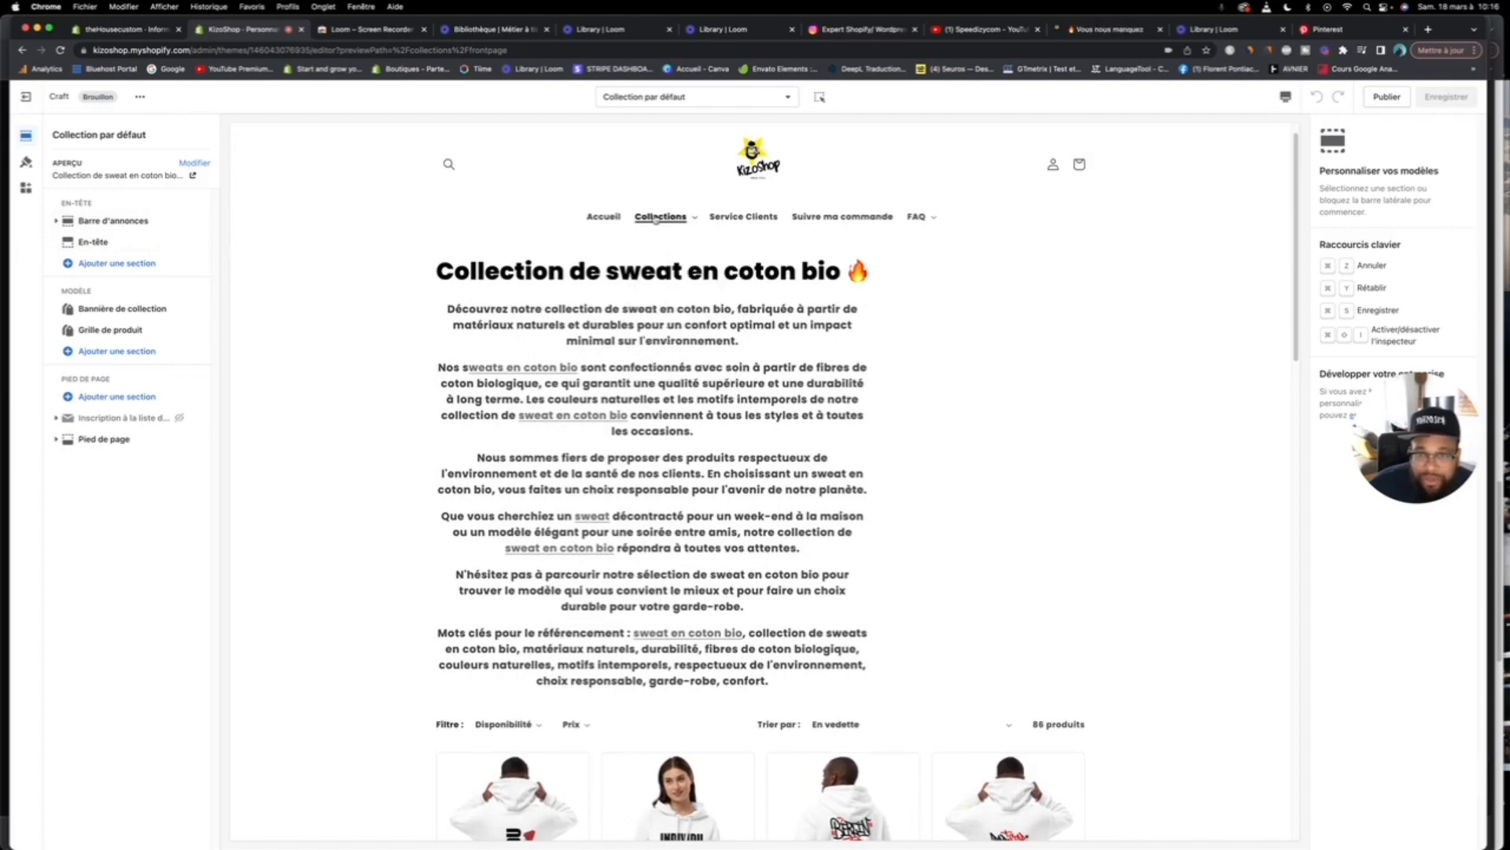
left_click(653, 219)
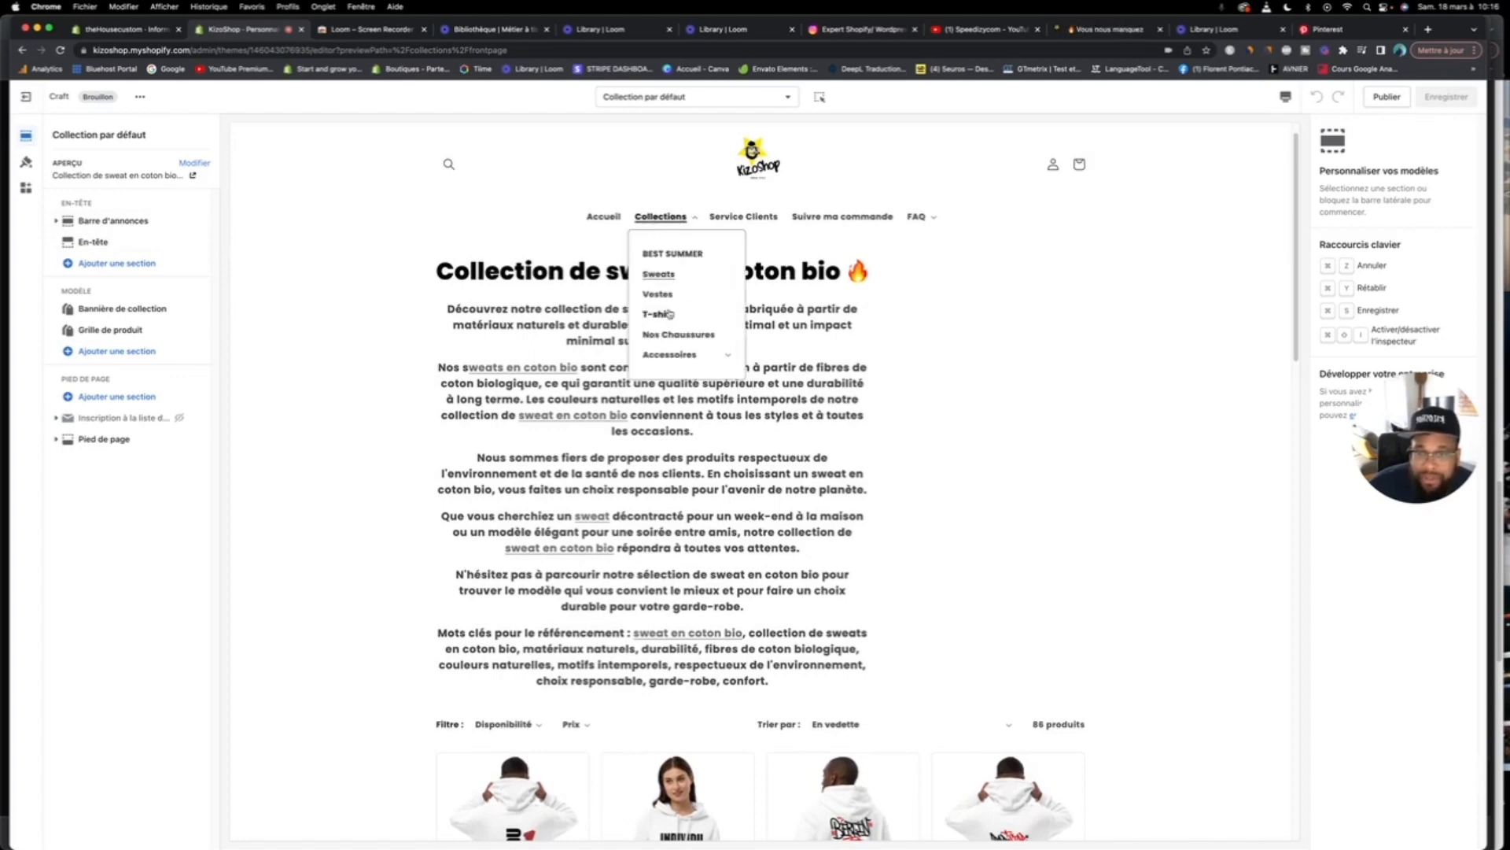
left_click(670, 354)
left_click(685, 386)
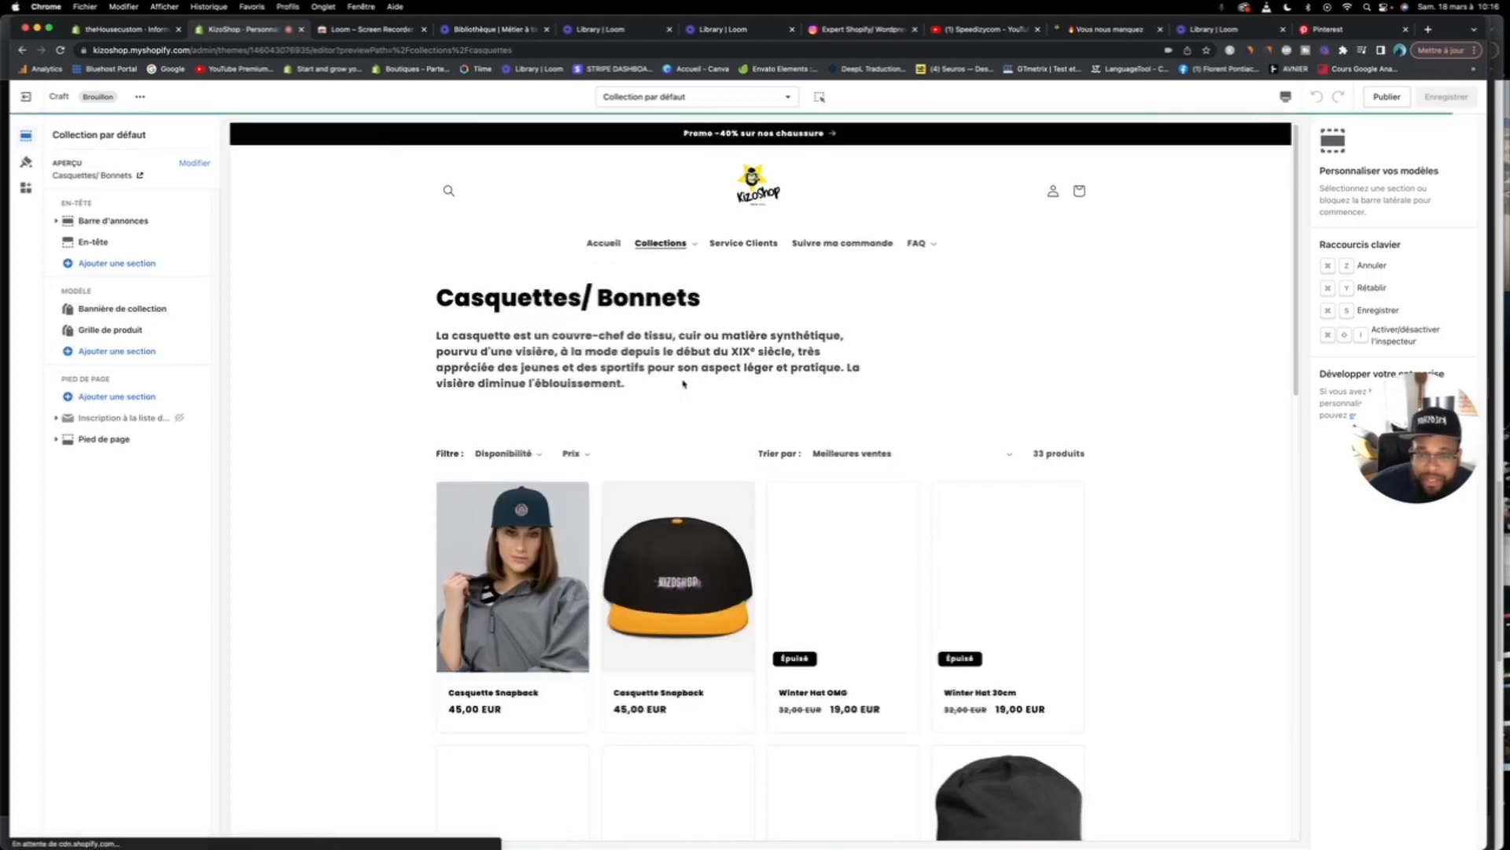
scroll(795, 317, "down", 10)
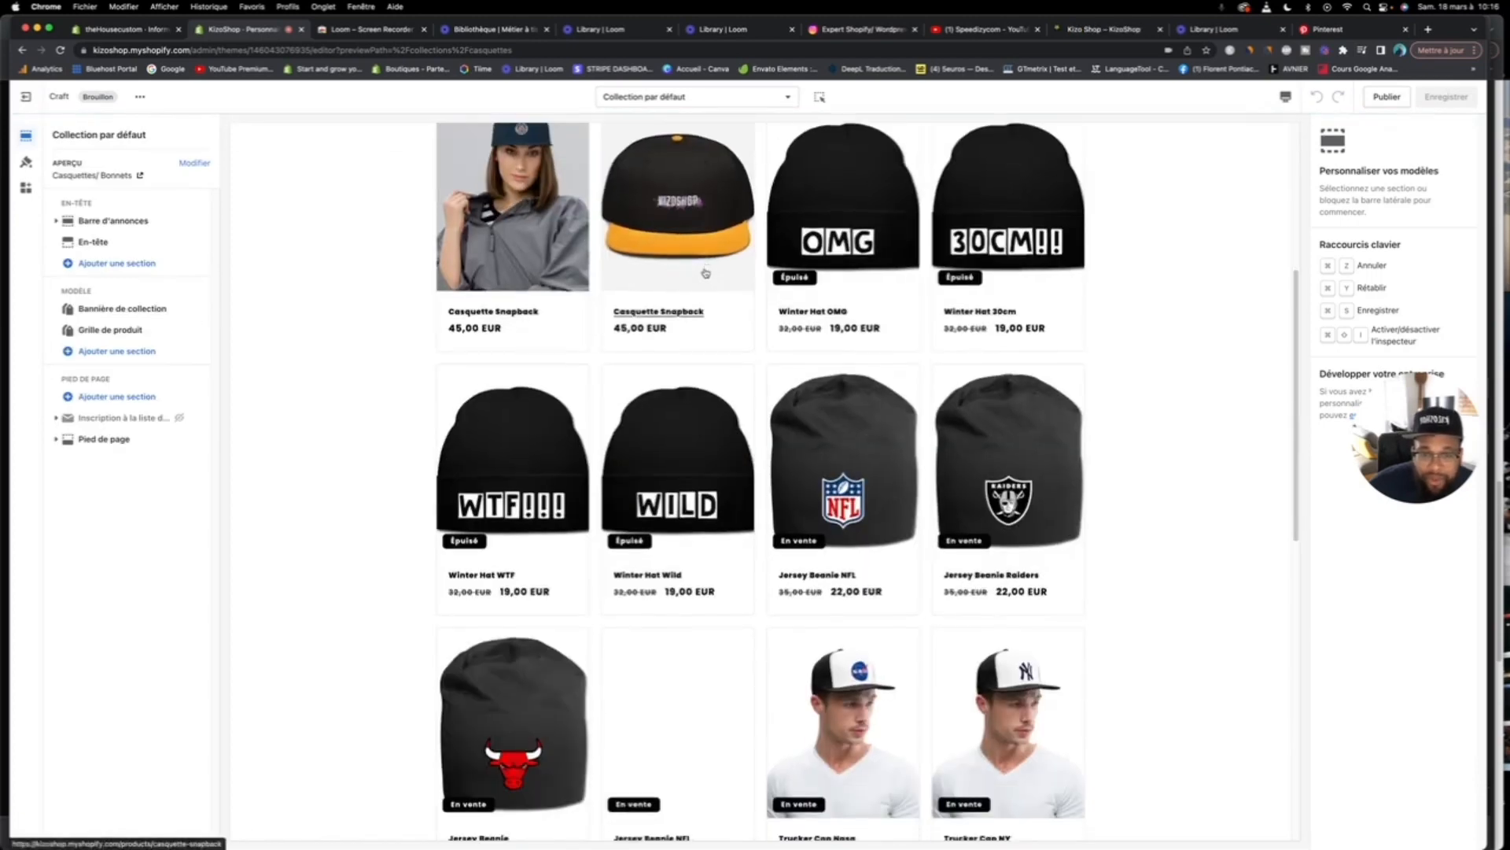
scroll(705, 273, "up", 7)
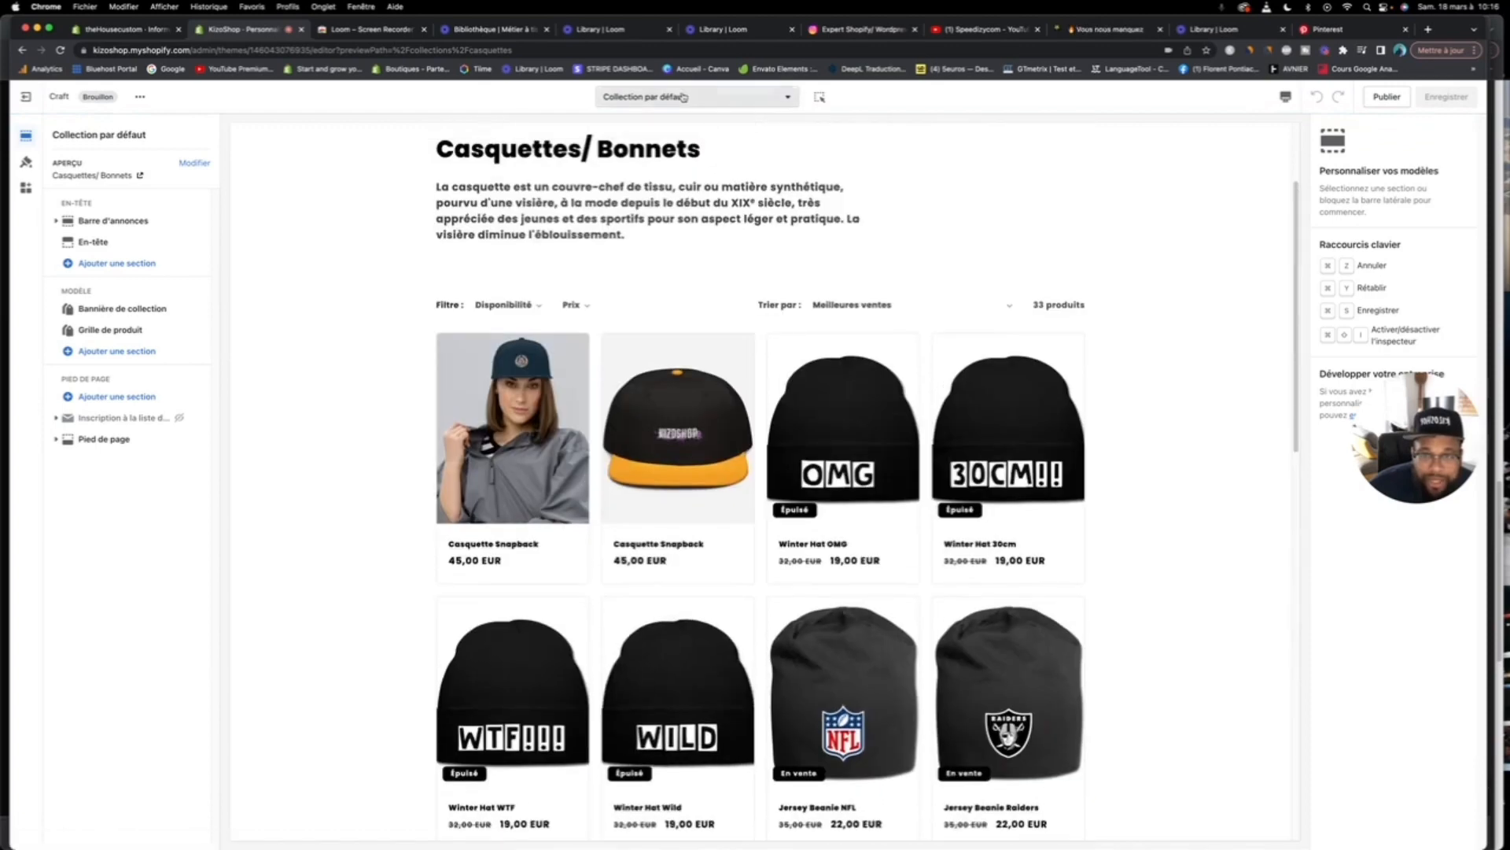
Step: Check the available collection templates, then switch to the Liste des collections template and review its collection cards
left_click(692, 97)
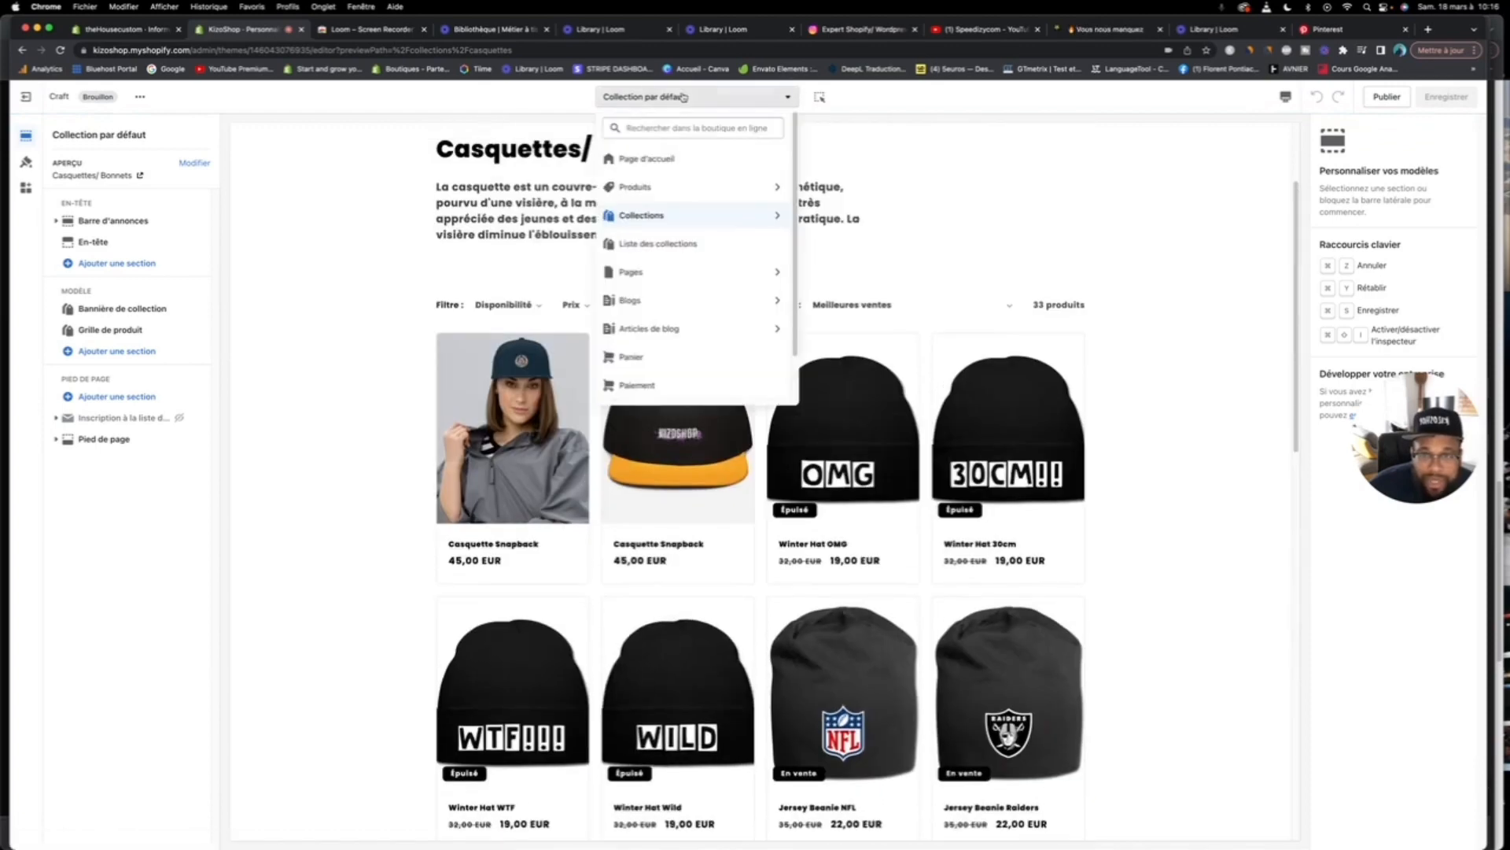
left_click(686, 215)
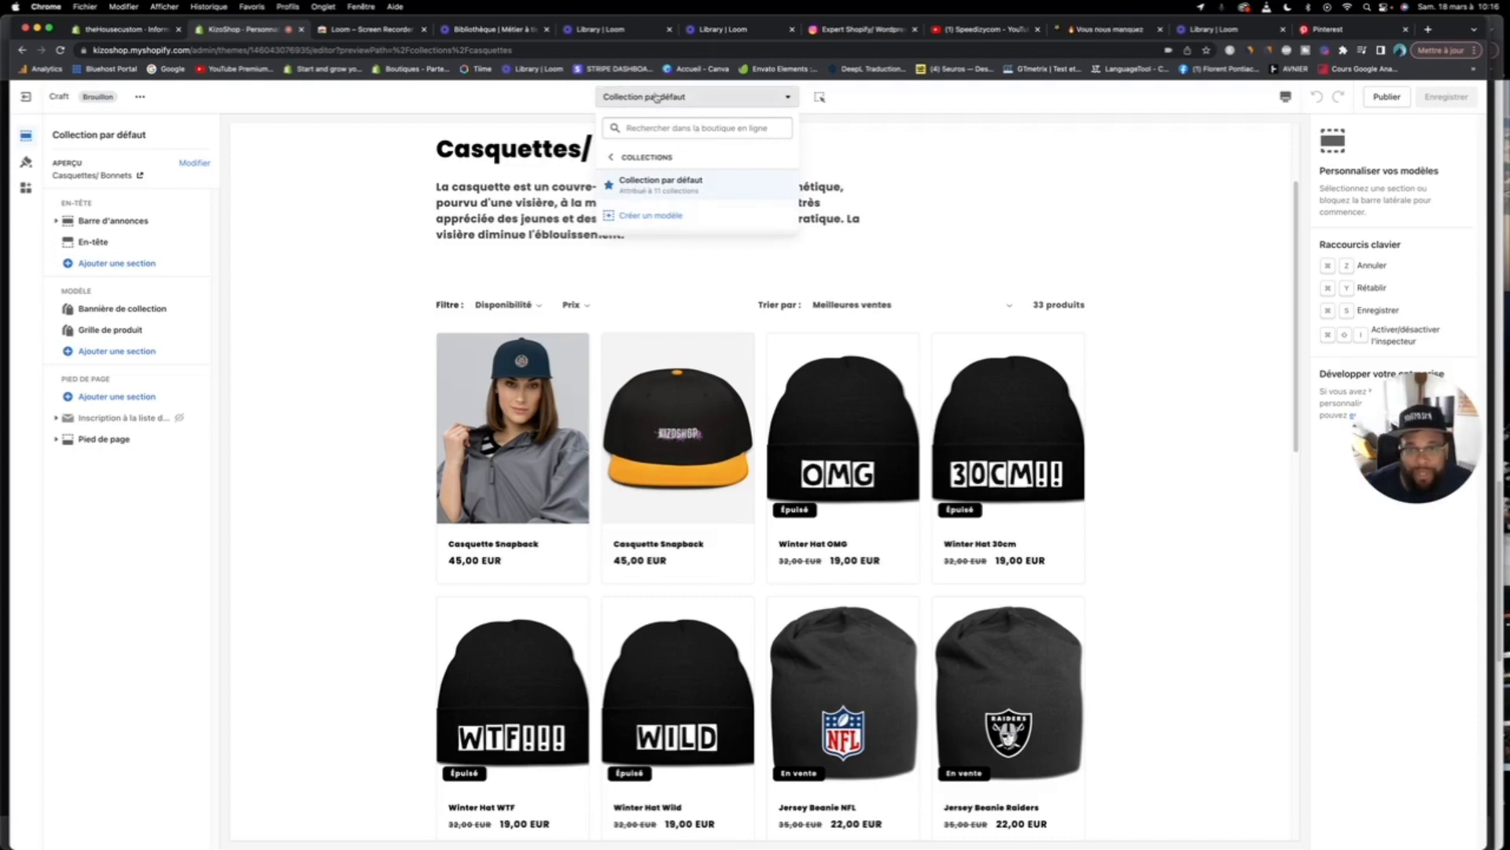
left_click(611, 157)
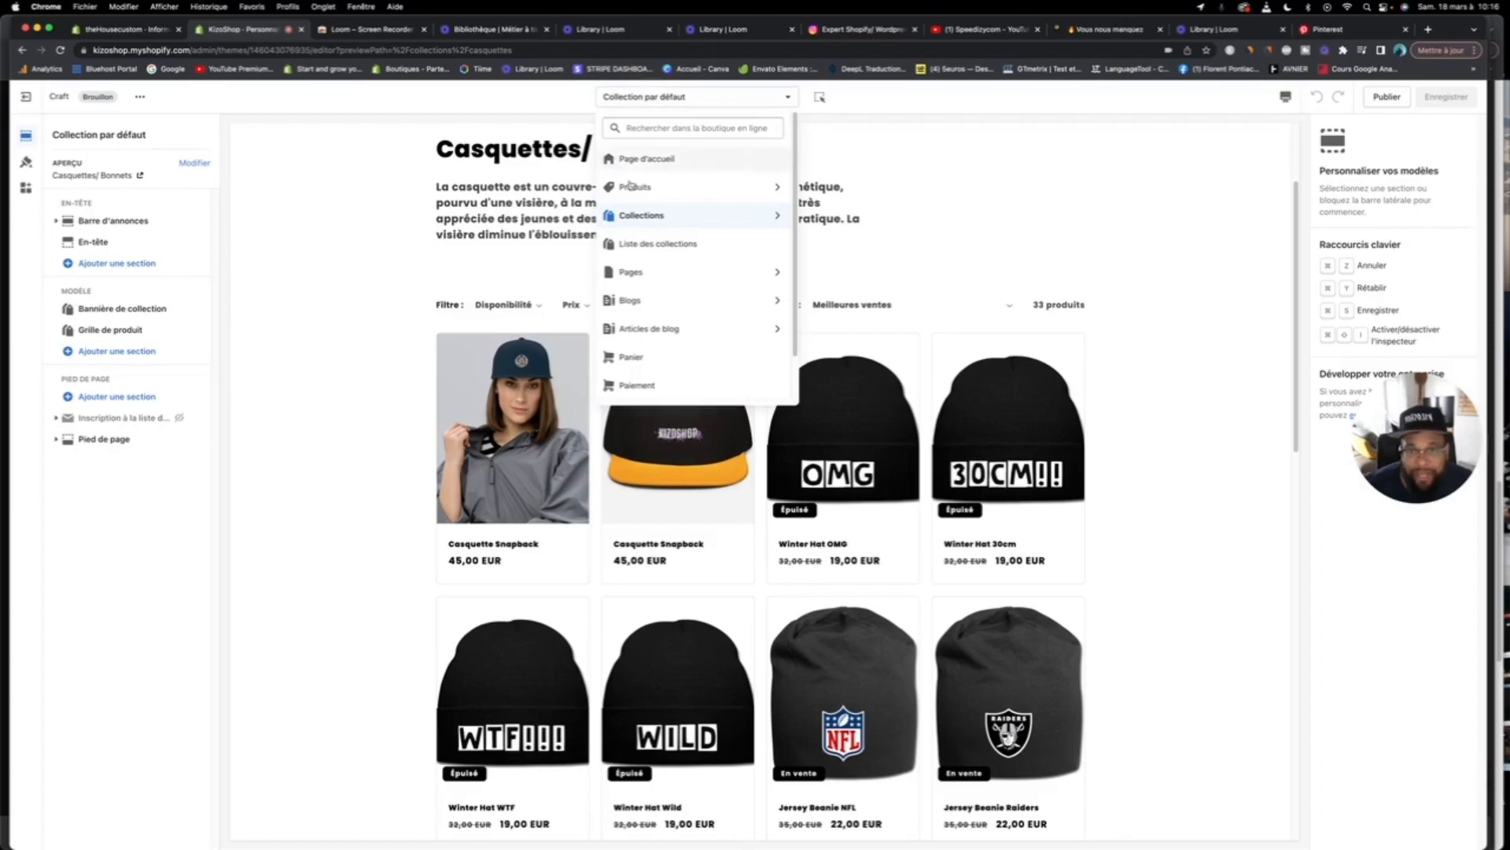
left_click(670, 245)
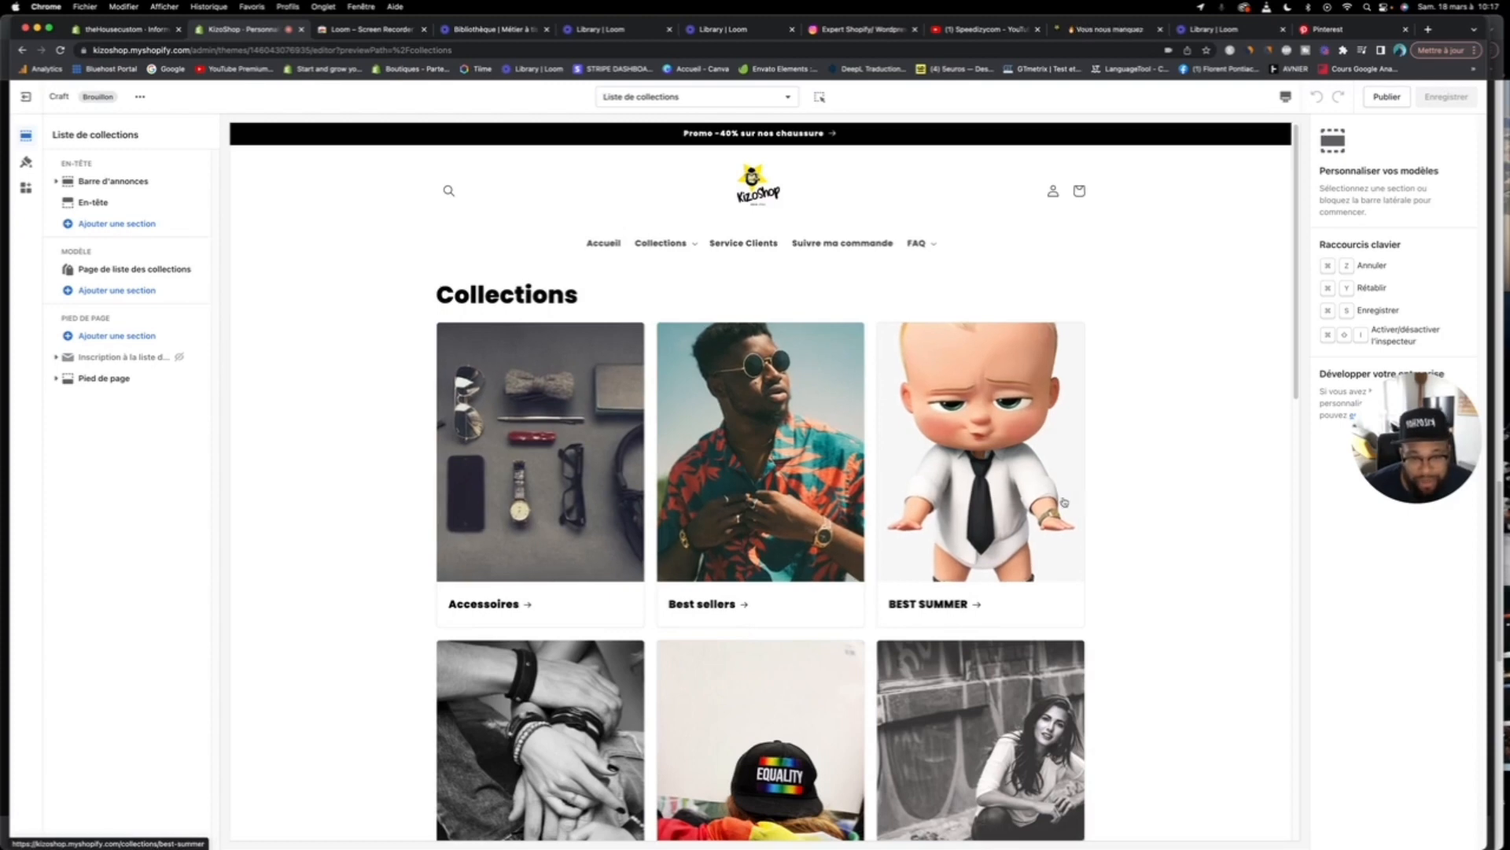
scroll(975, 472, "down", 3)
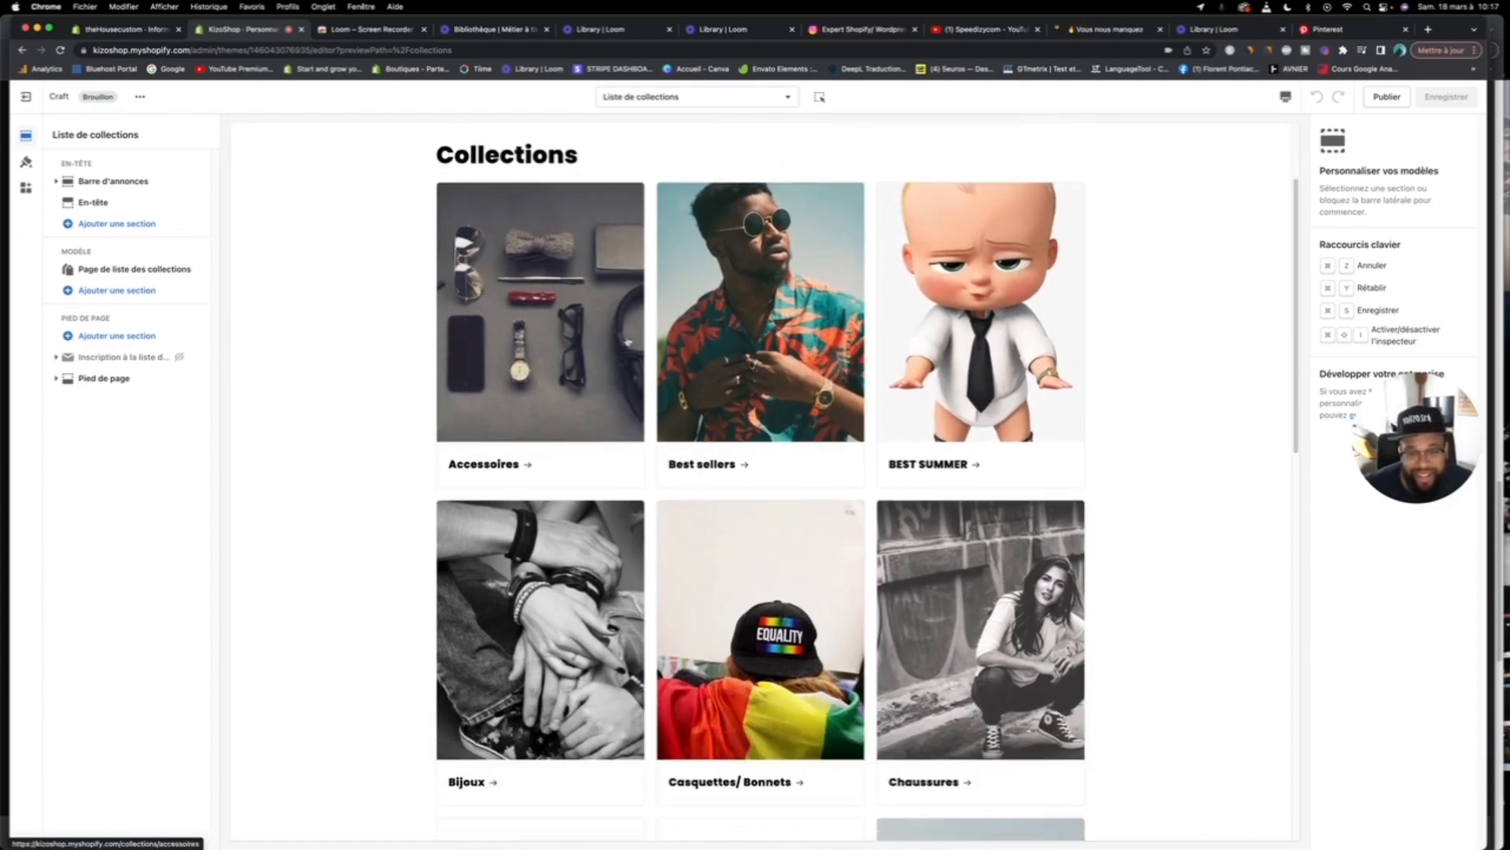
scroll(760, 393, "down", 10)
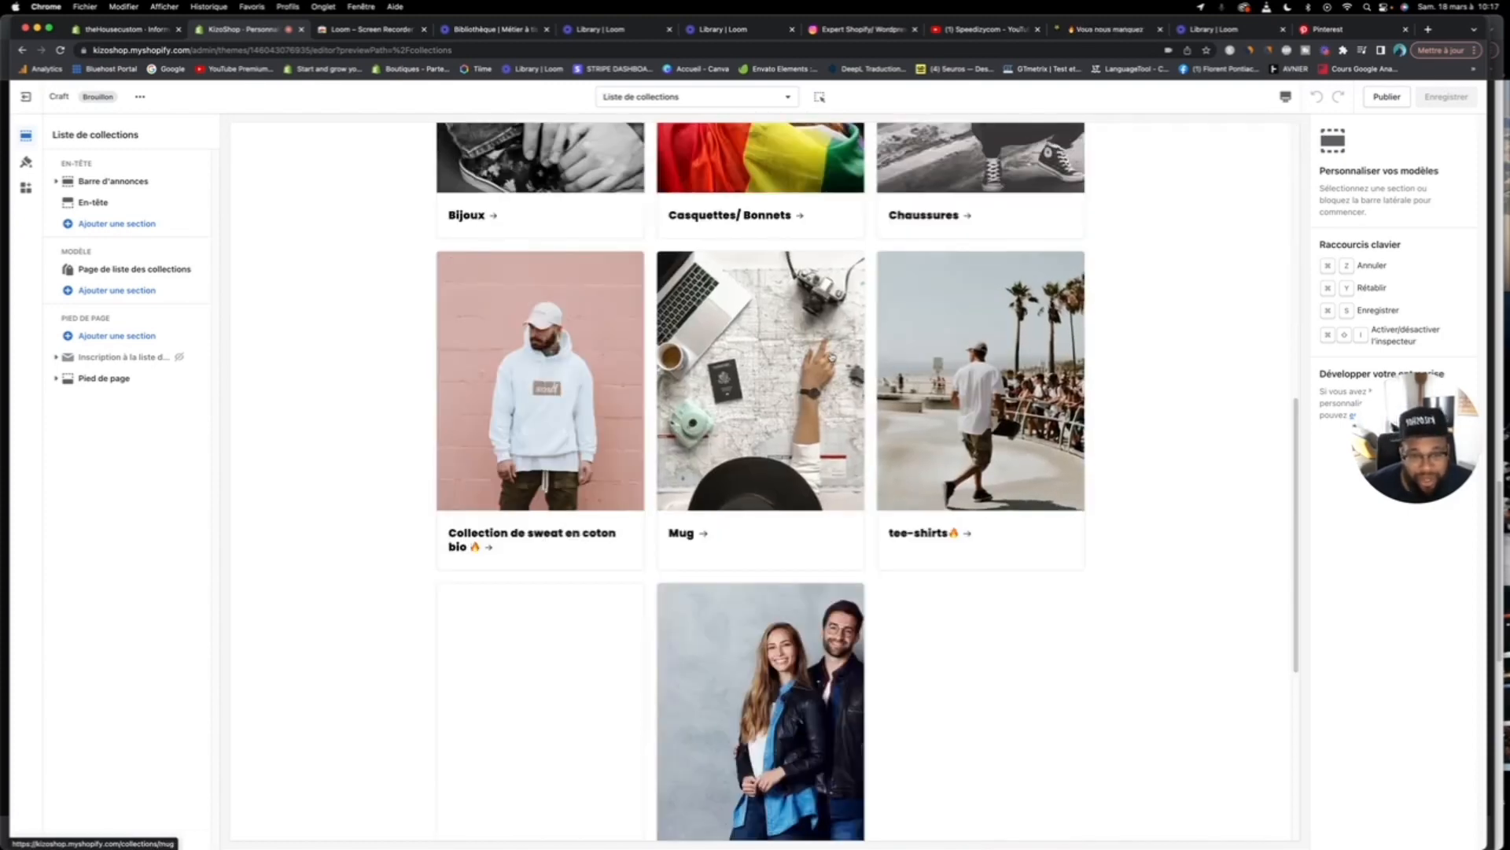
scroll(649, 343, "up", 10)
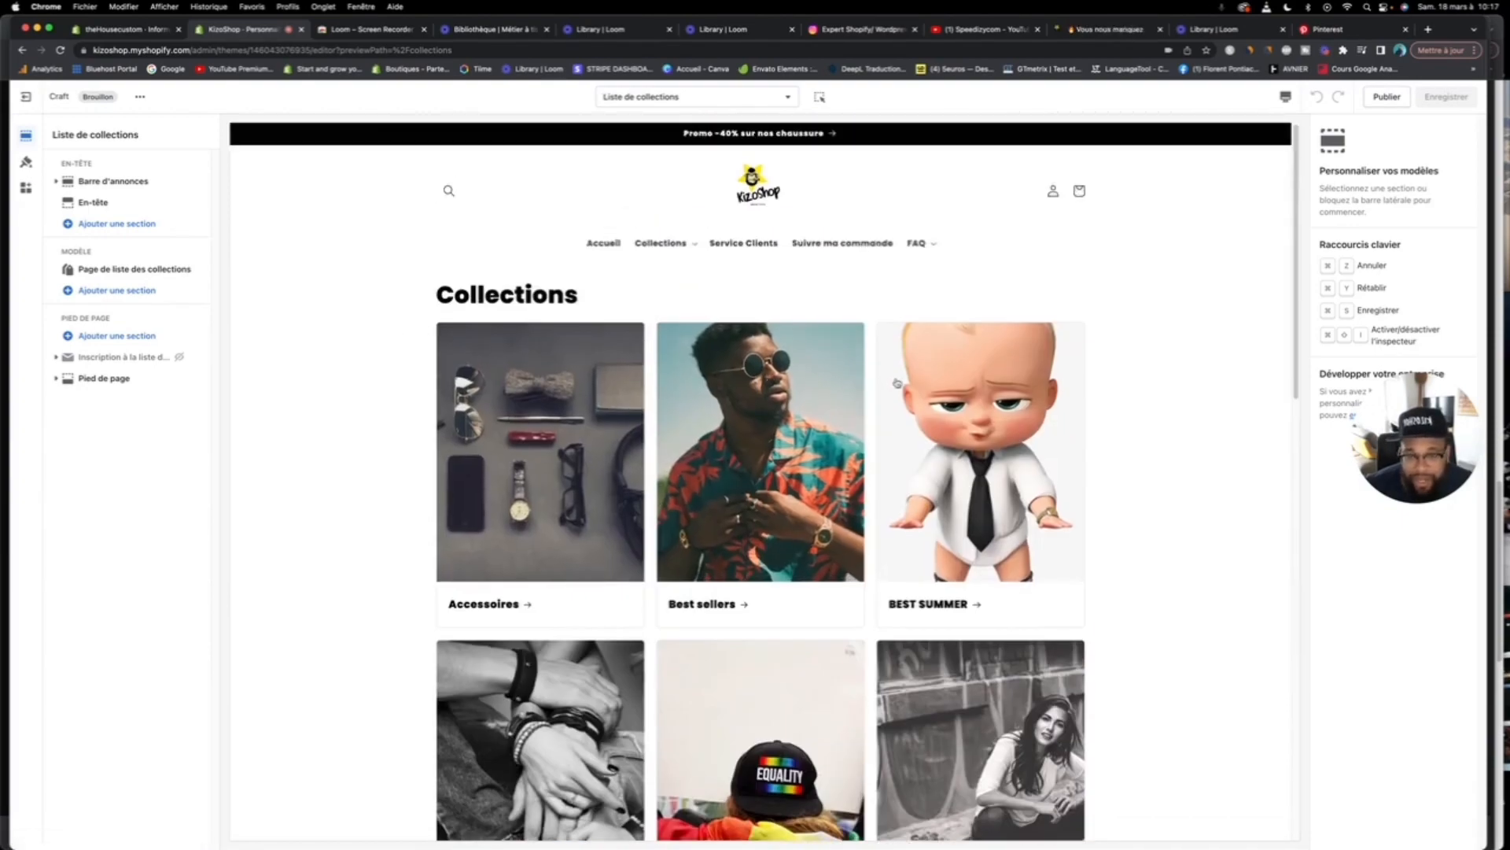
scroll(895, 383, "down", 9)
scroll(701, 334, "up", 9)
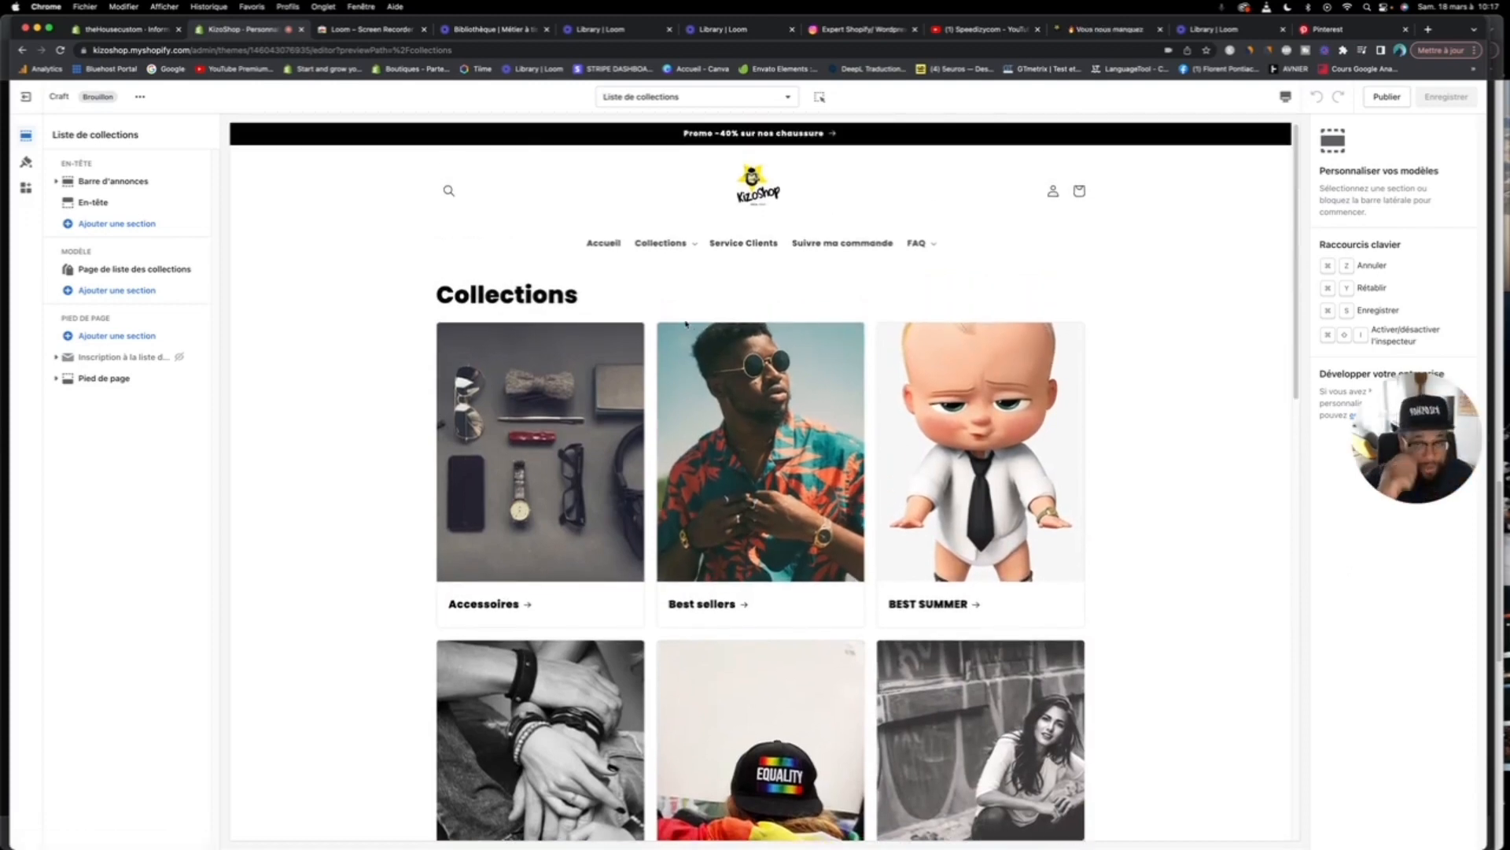
Step: Switch to the contact page template and review its Service Client contact form
left_click(659, 96)
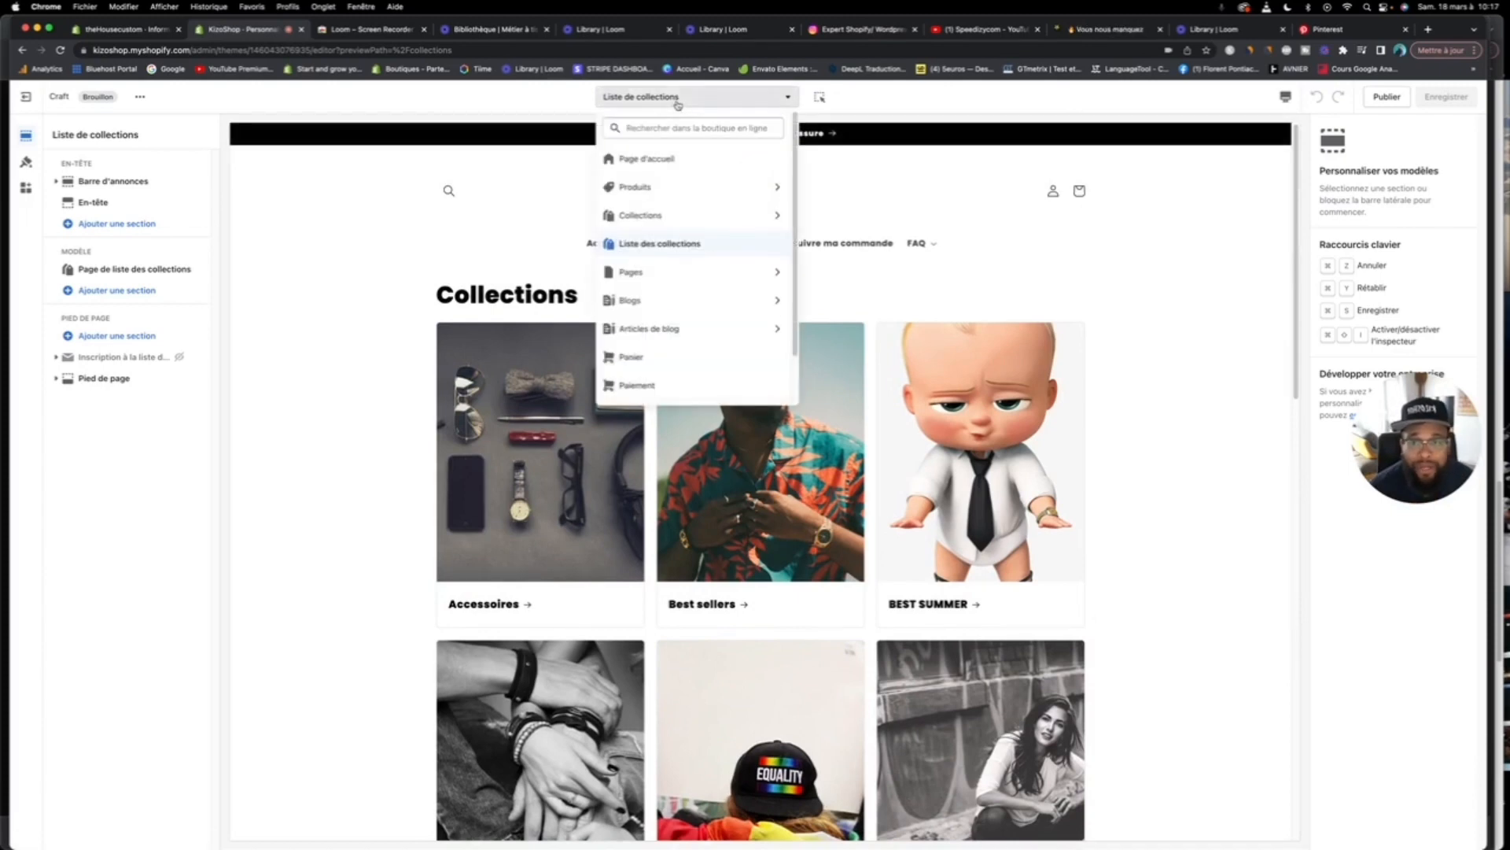
left_click(656, 279)
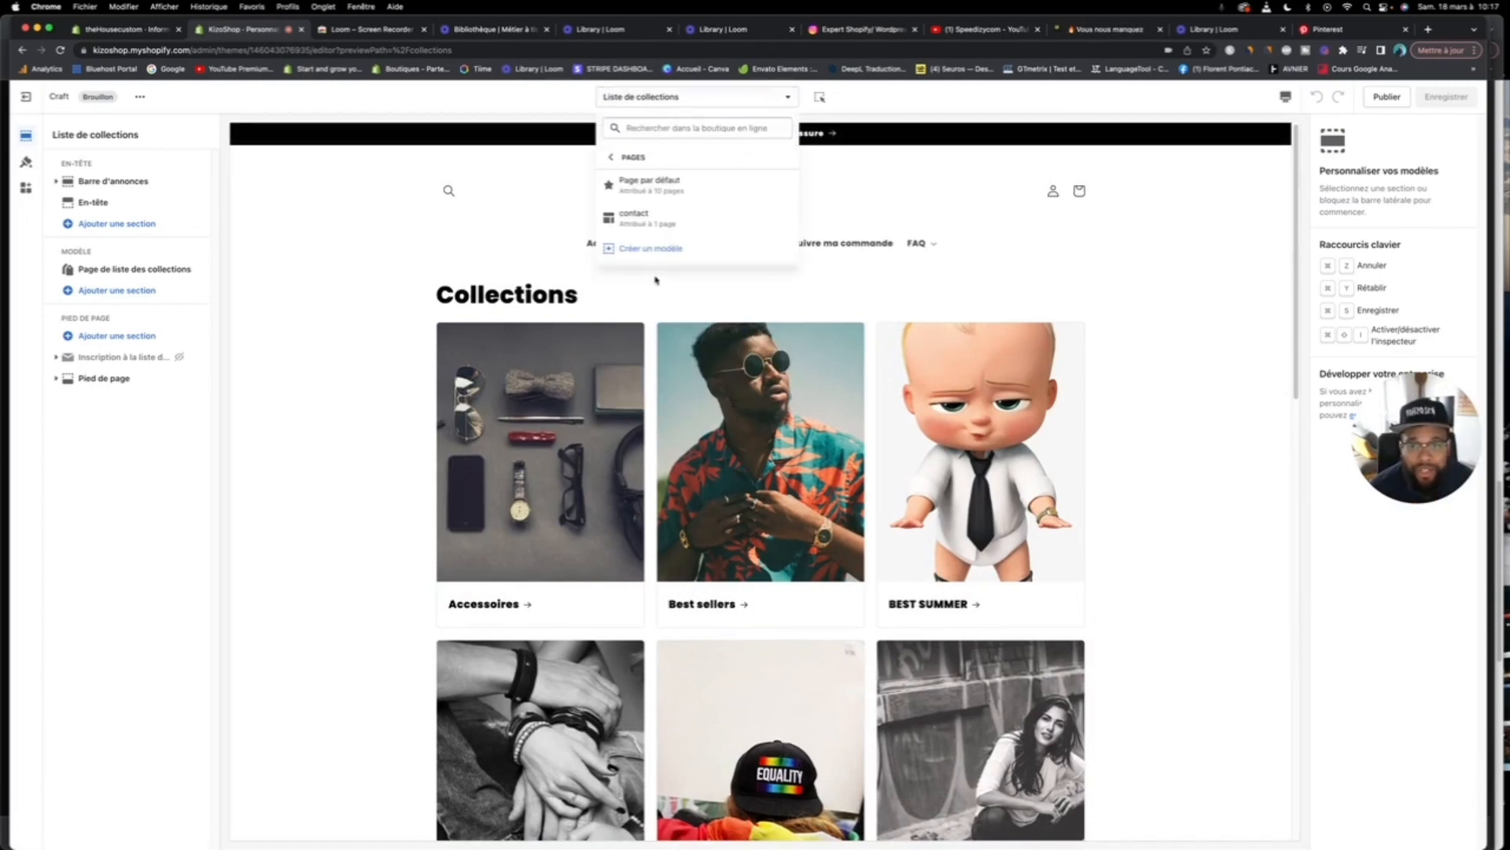
left_click(649, 216)
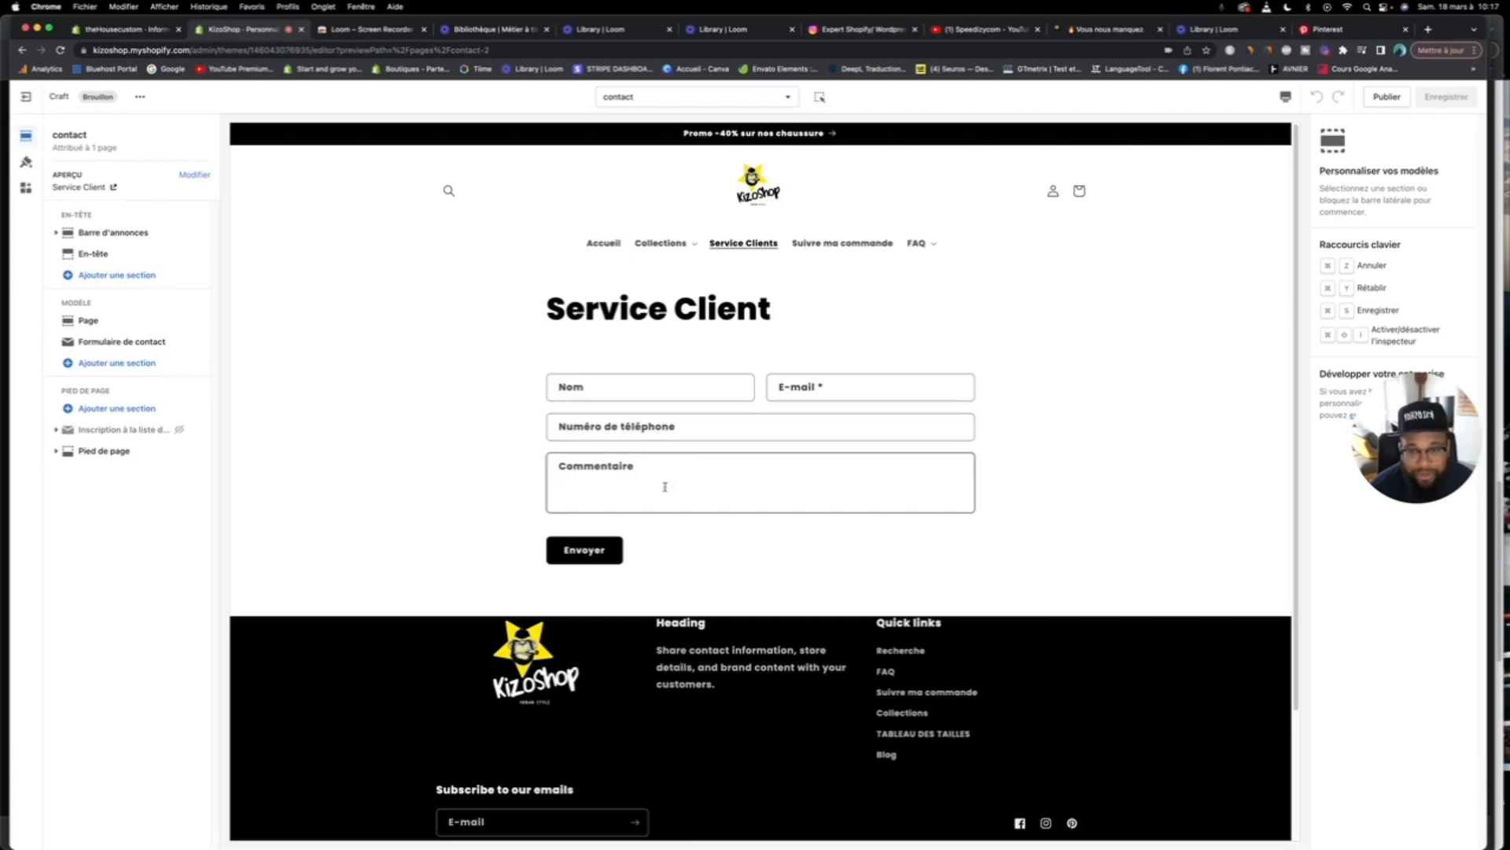
Step: Switch to the default blog template and review its article cards
left_click(673, 96)
left_click(675, 300)
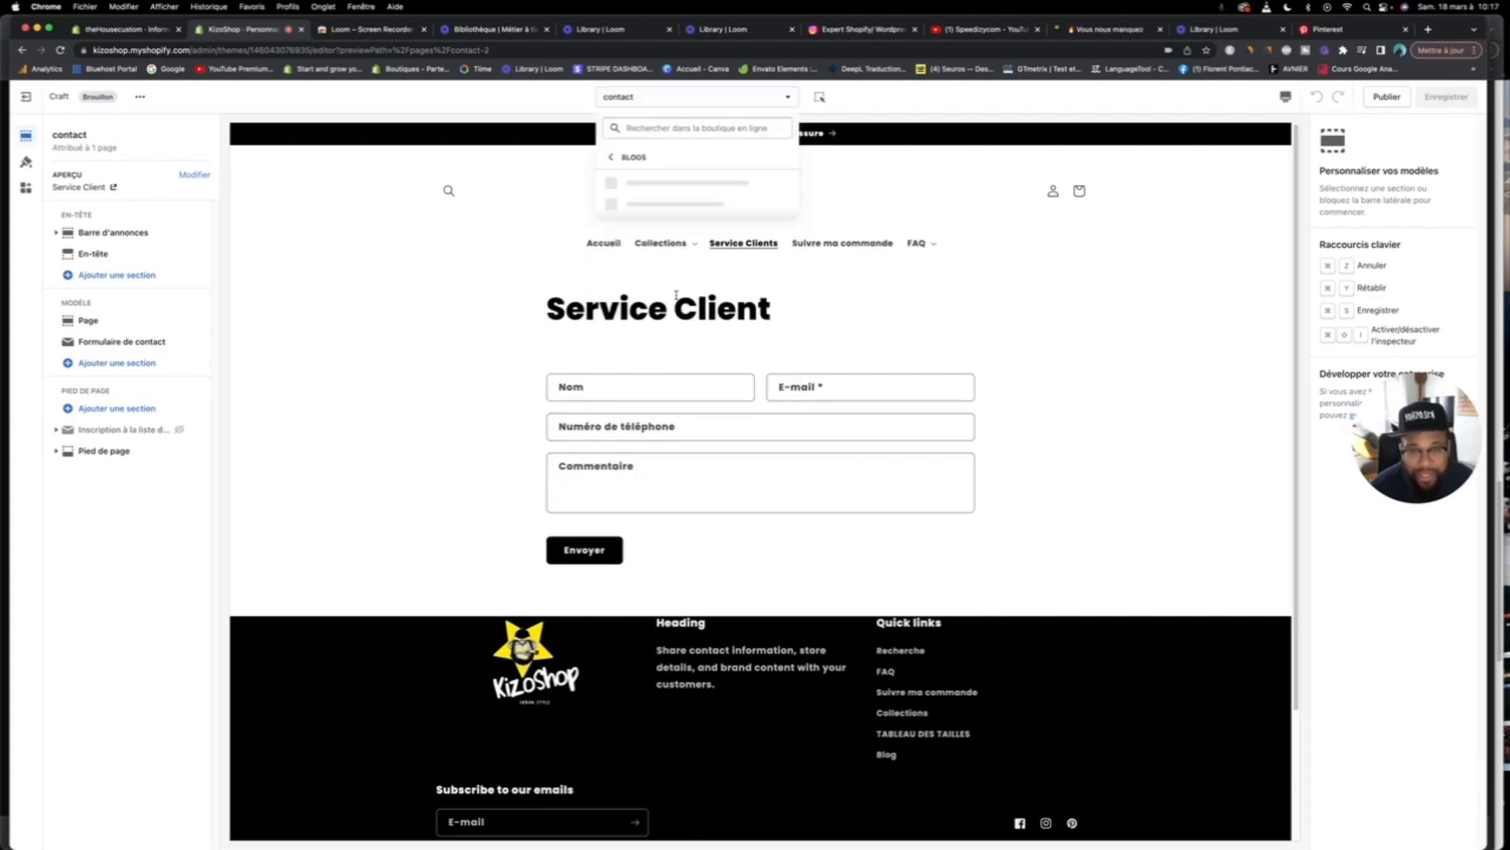
left_click(706, 183)
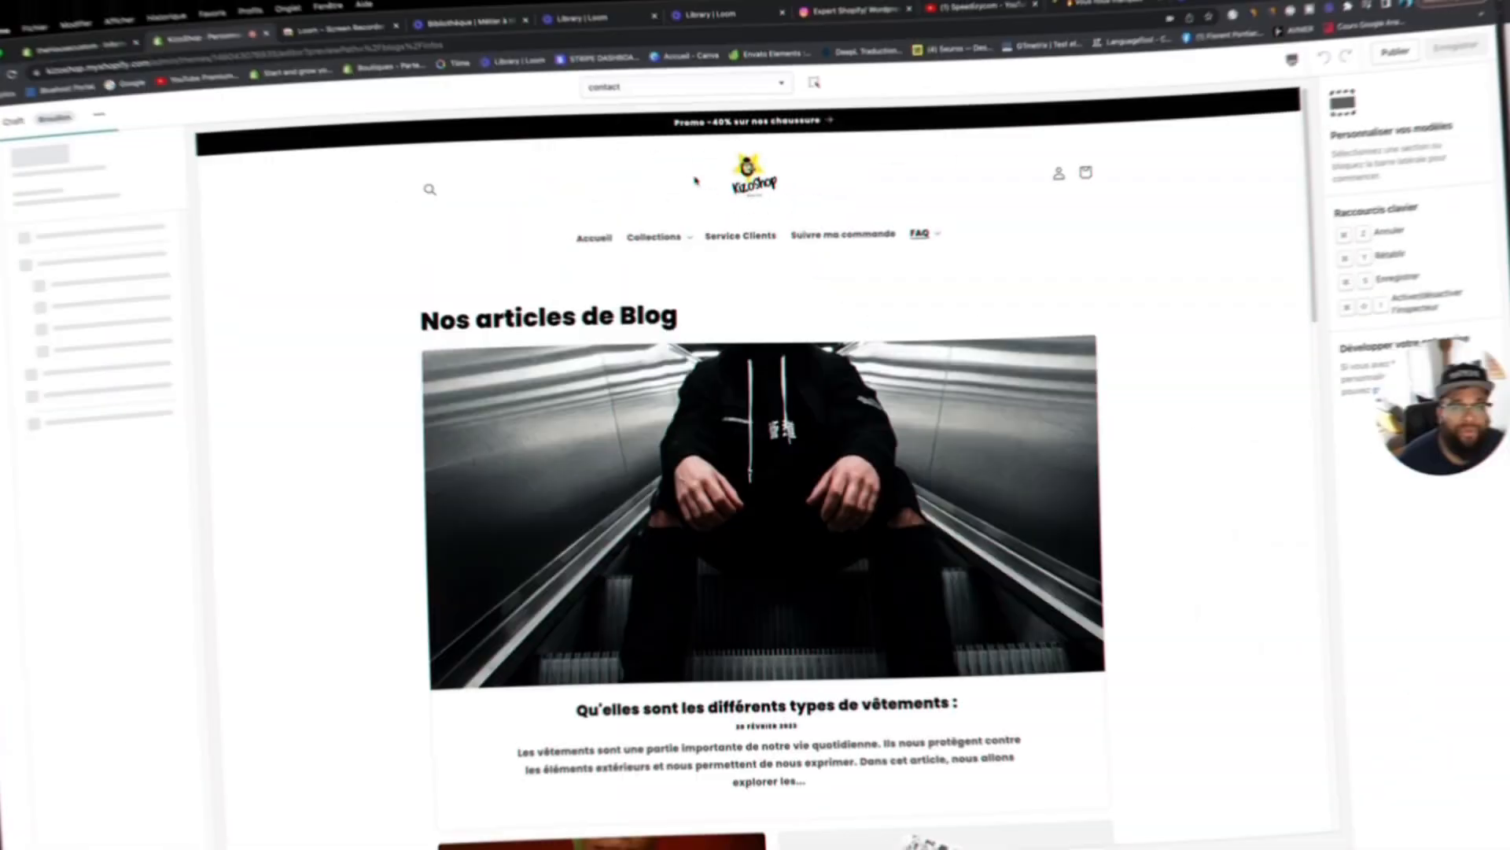
scroll(803, 541, "down", 15)
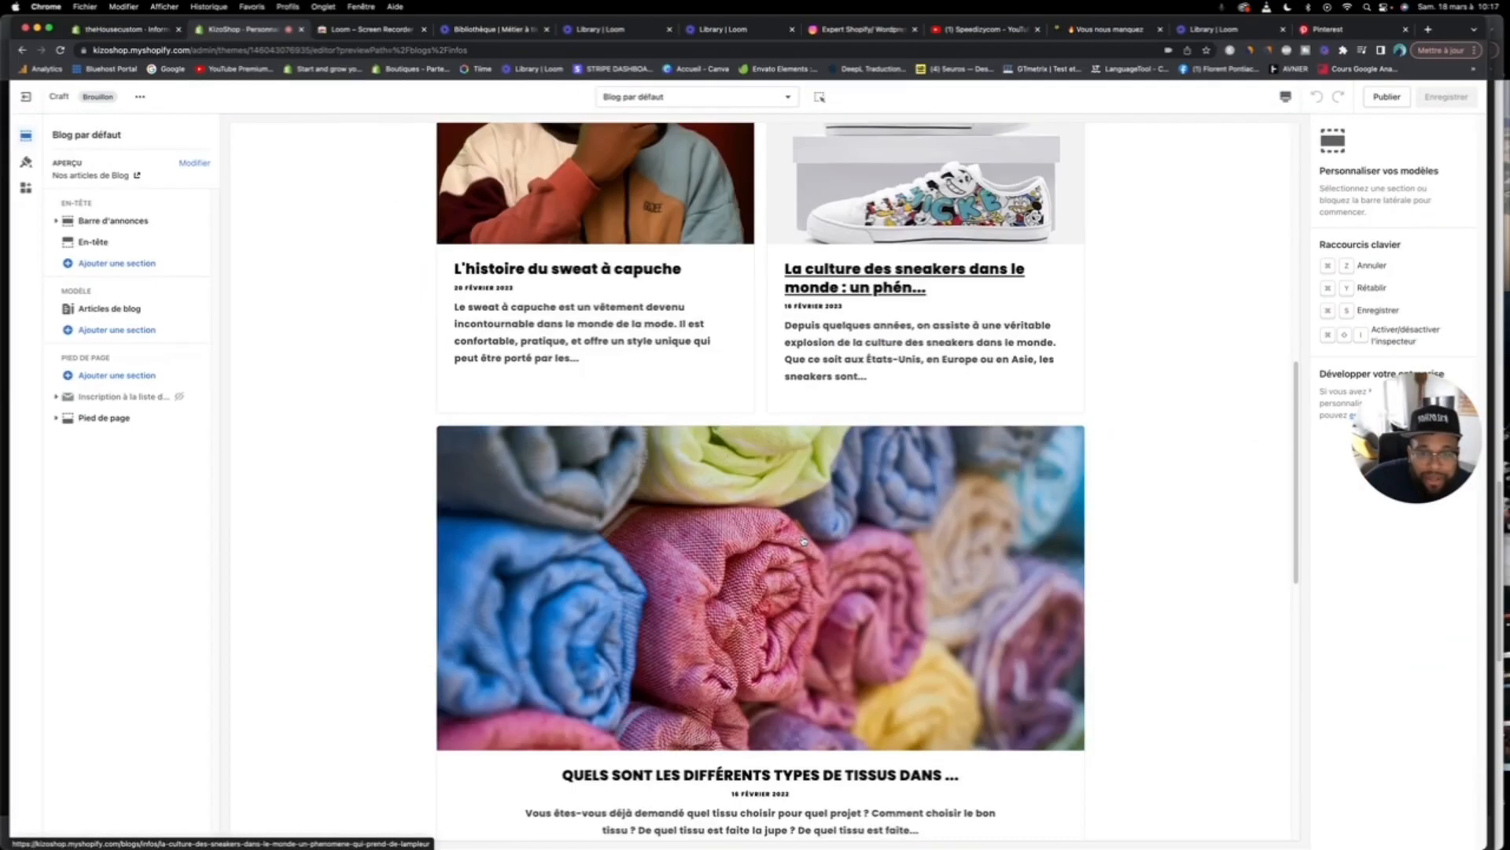
scroll(802, 537, "up", 15)
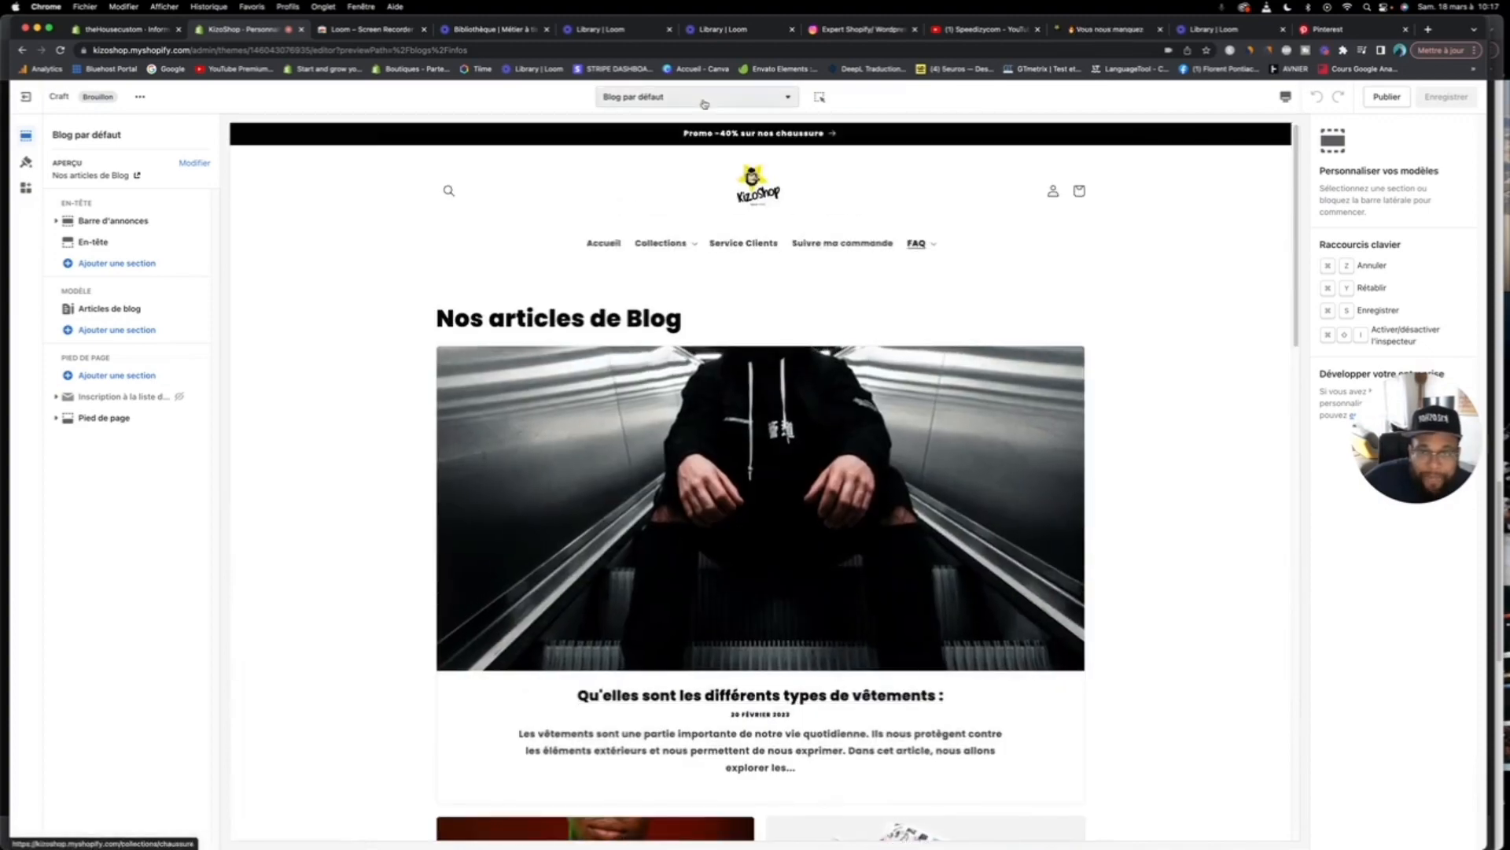
Step: Add an Inscription à la liste de diffusion section to the footer group and save the theme
left_click(696, 96)
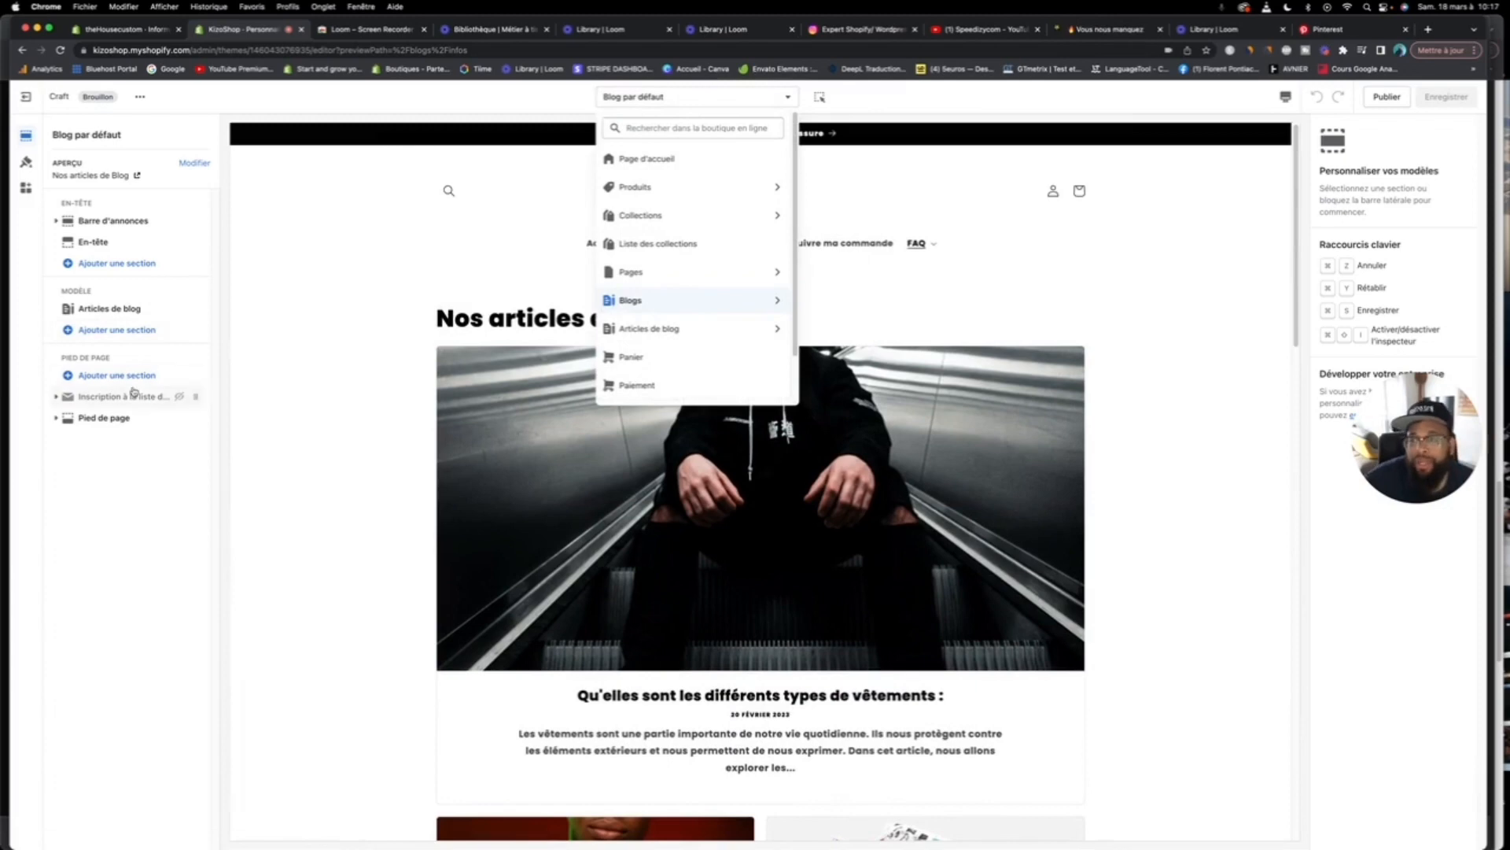
left_click(130, 384)
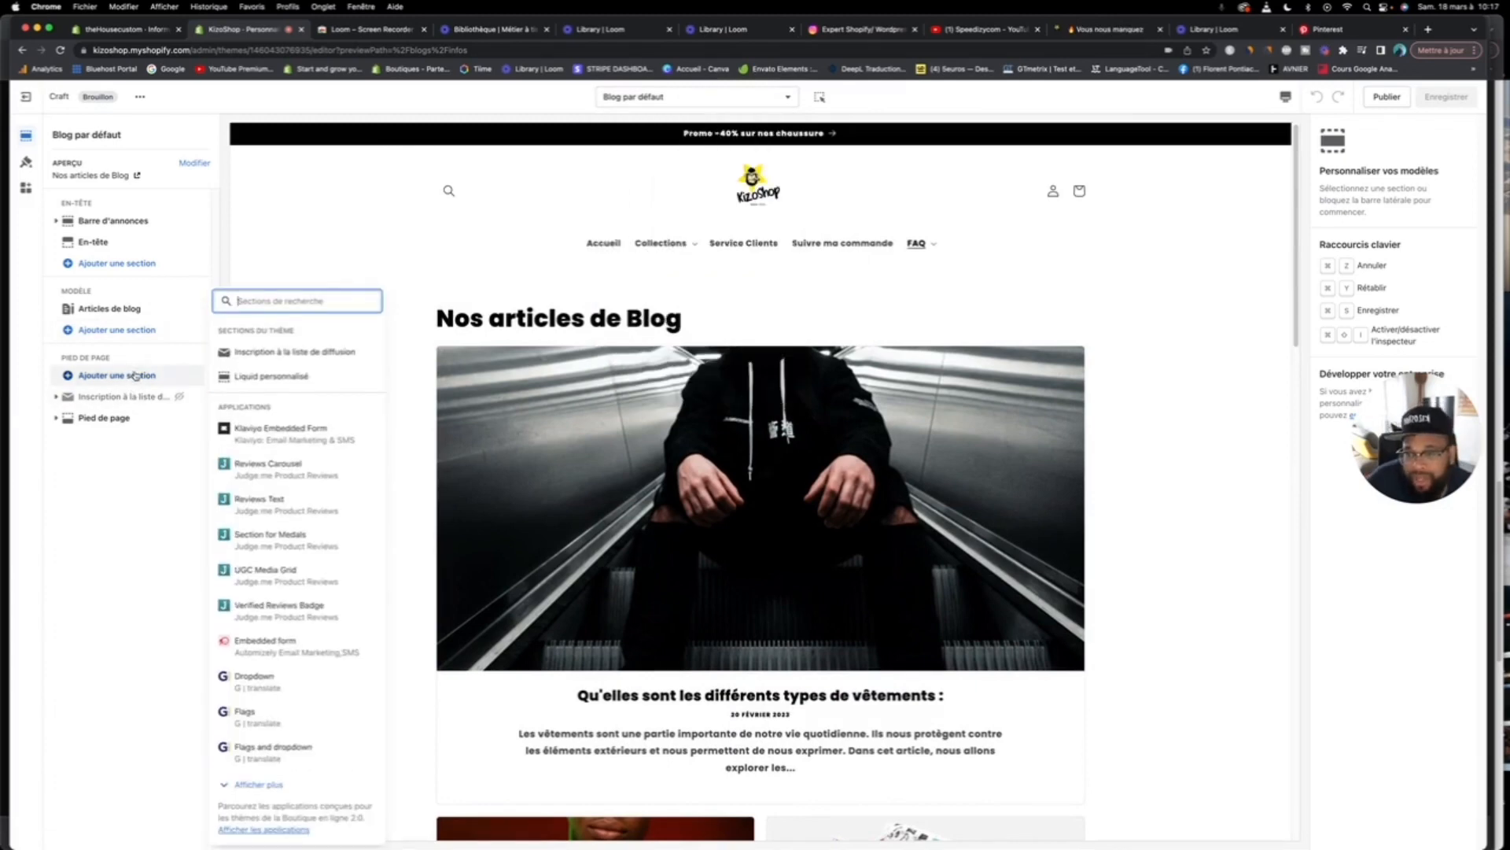
left_click(343, 354)
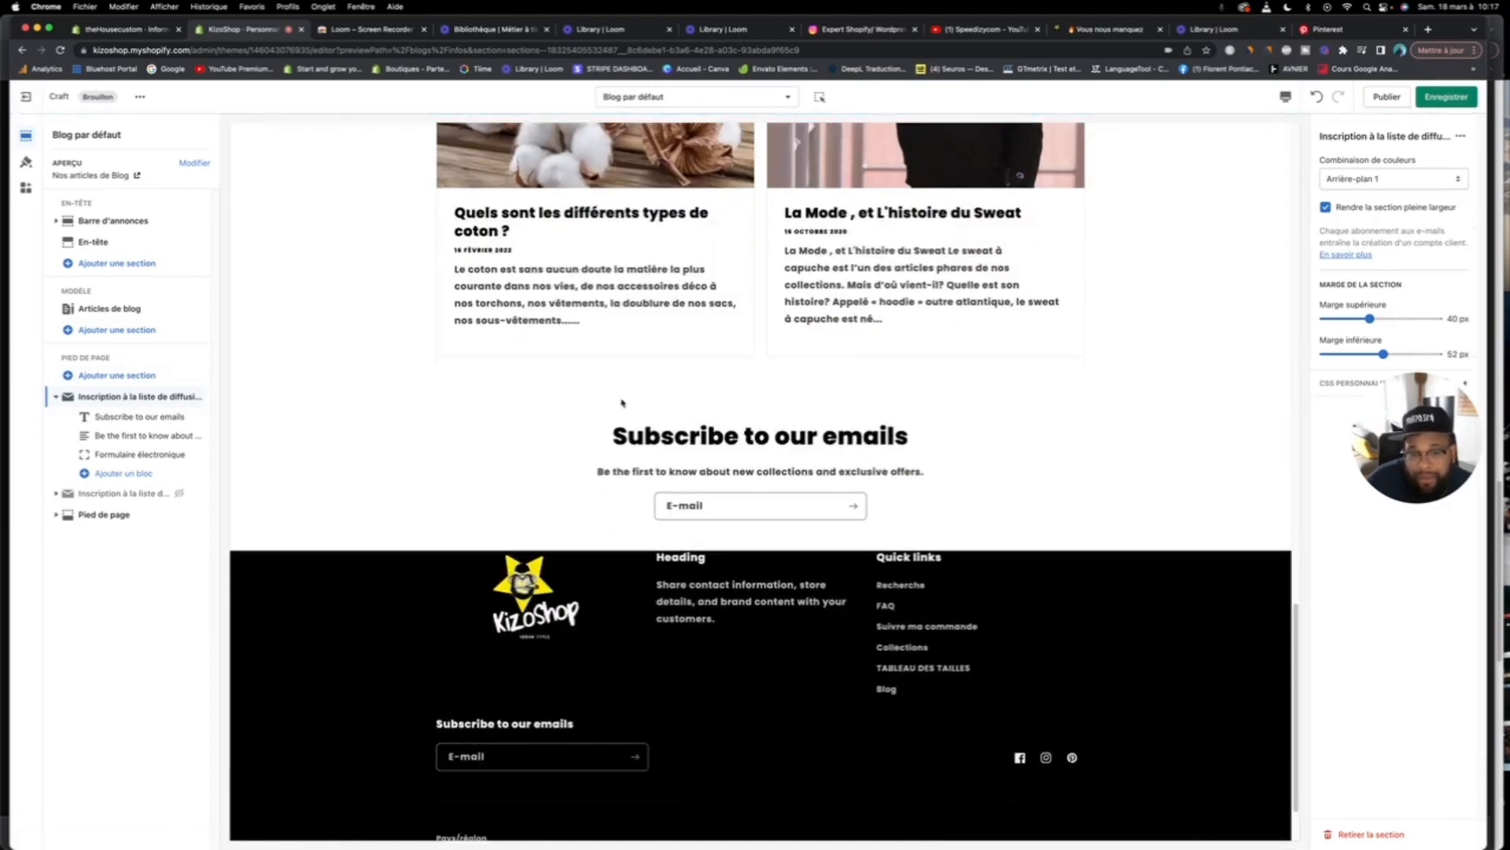
left_click(1460, 98)
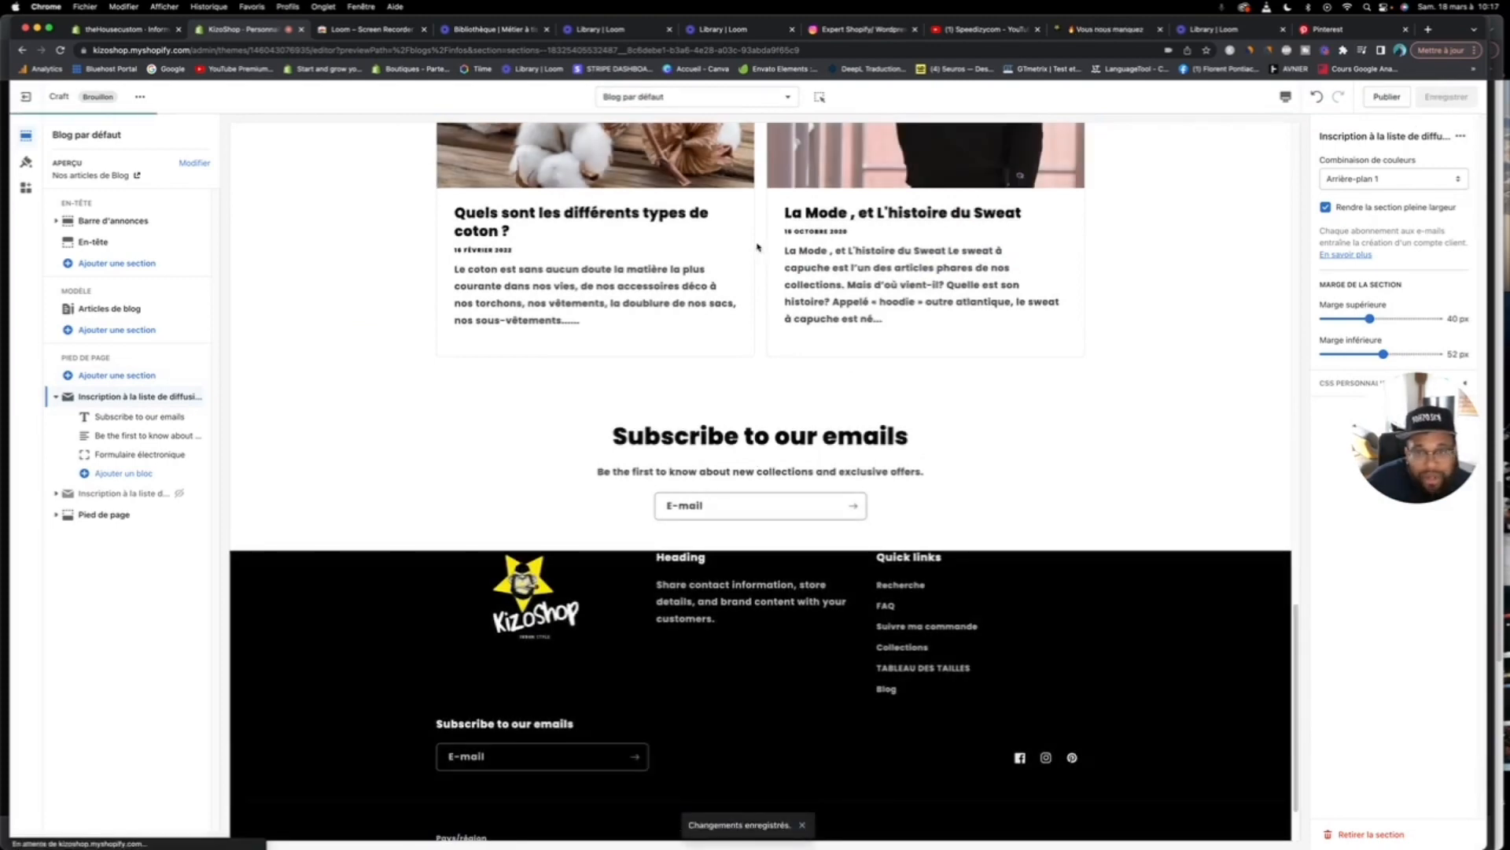
Step: Switch to the Article de blog par défaut template and review the article from its image through the comment form and footer
left_click(743, 101)
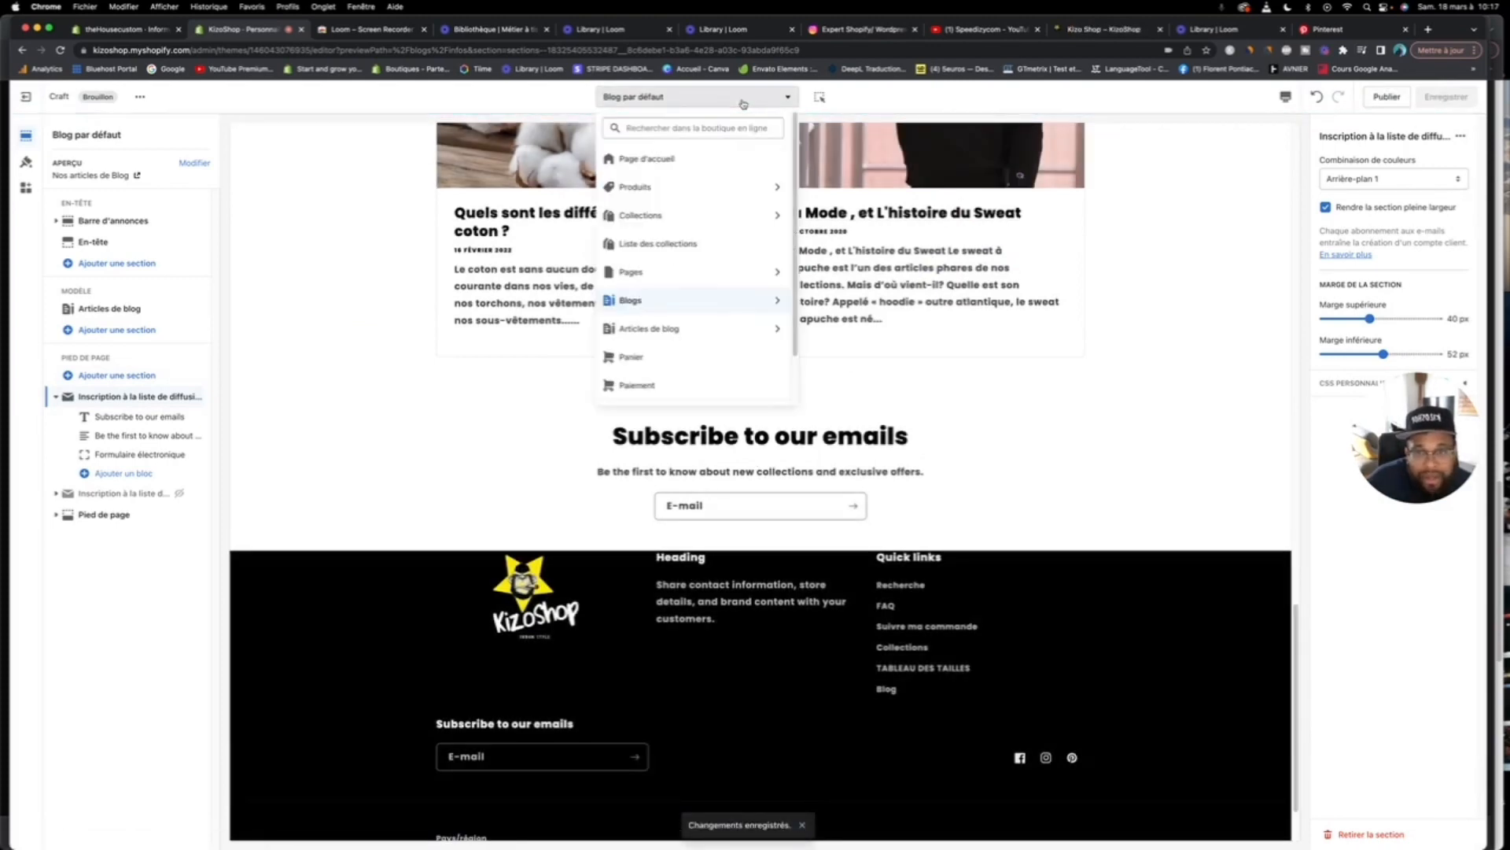
left_click(692, 338)
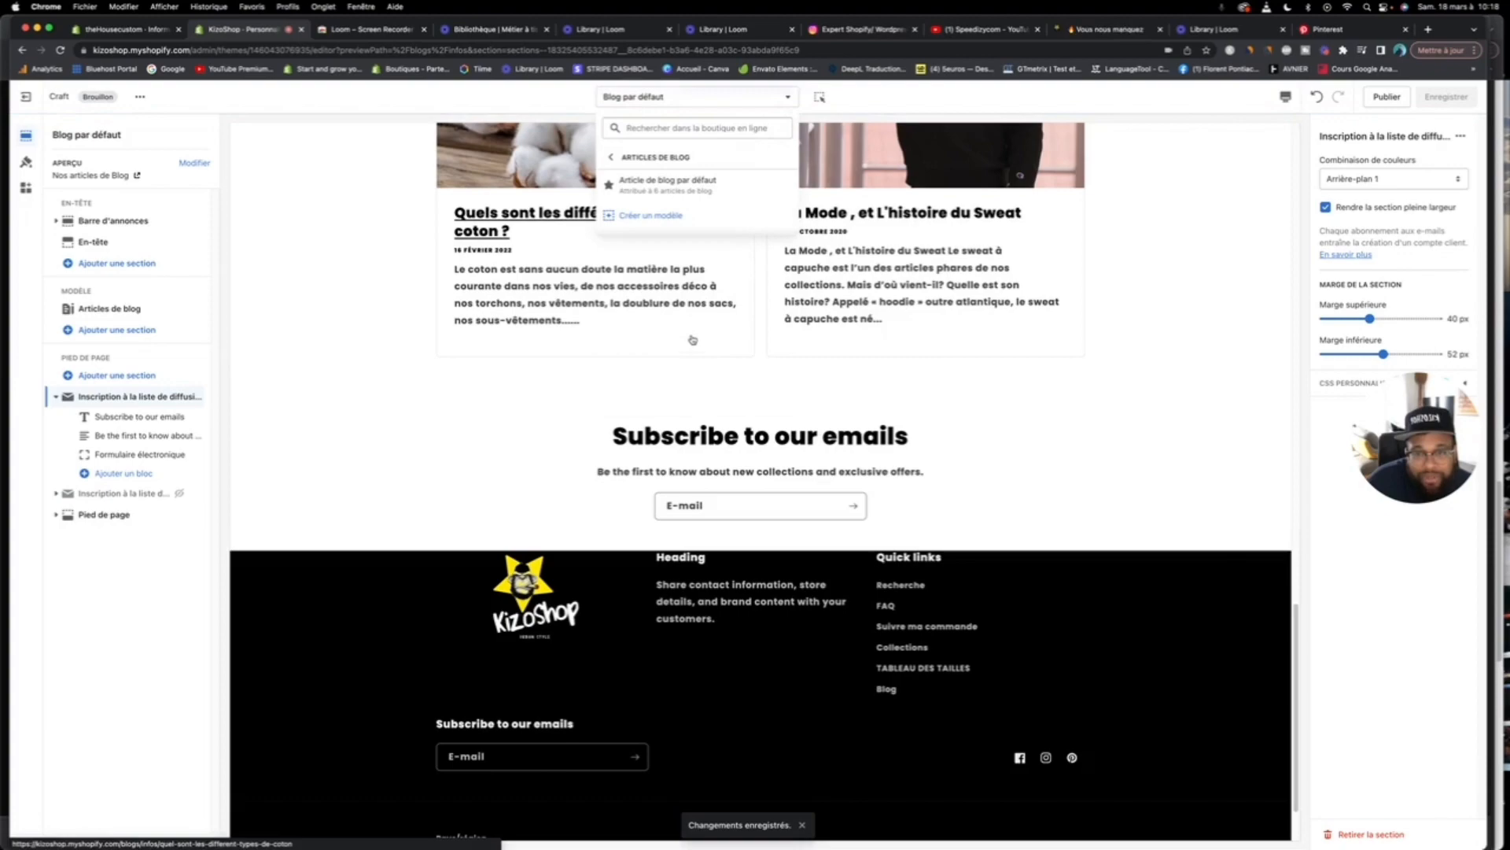
left_click(675, 184)
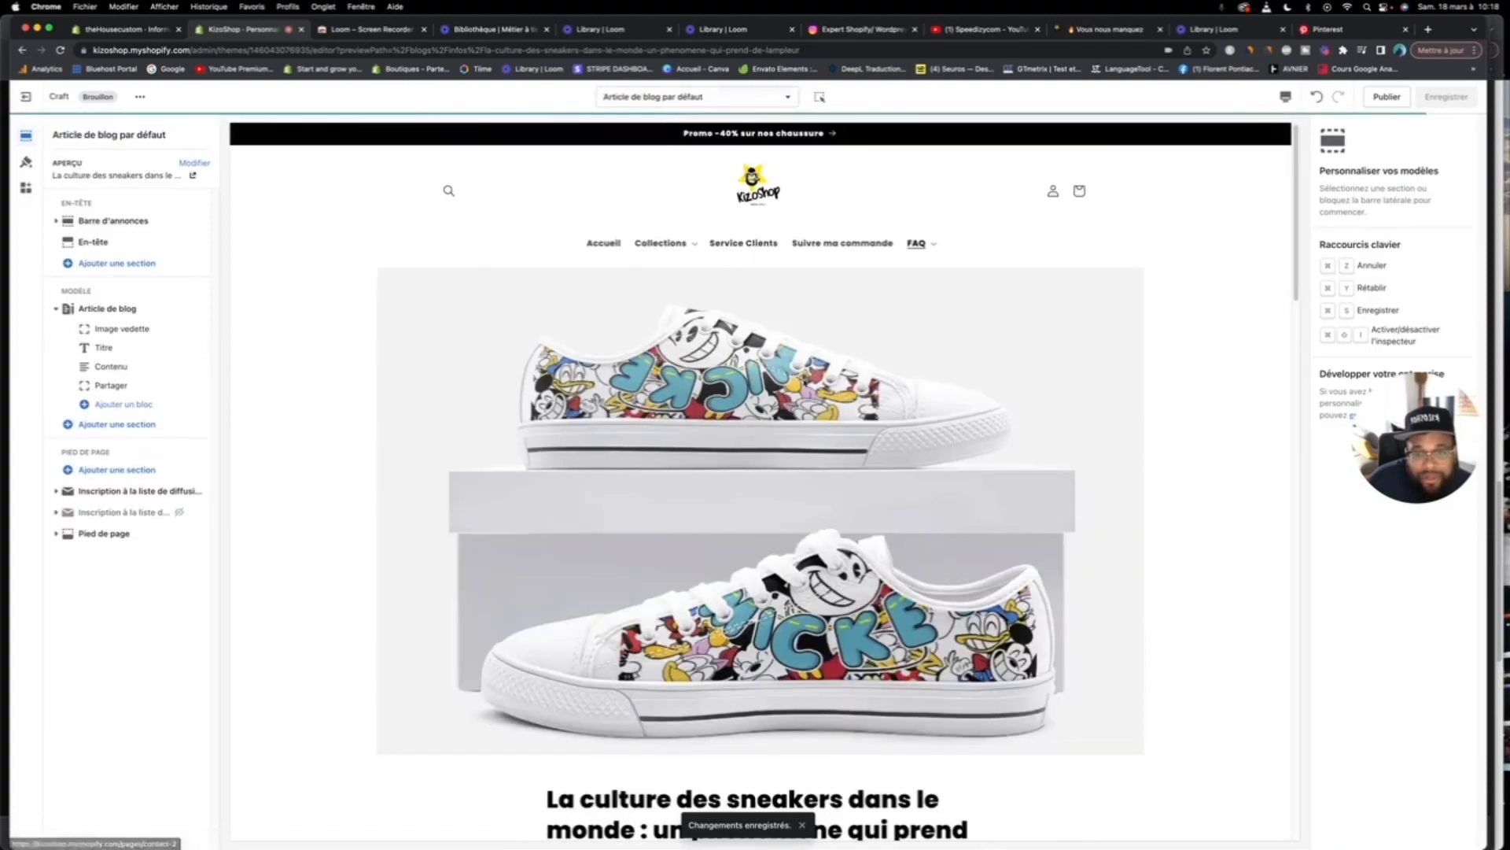
scroll(840, 540, "down", 20)
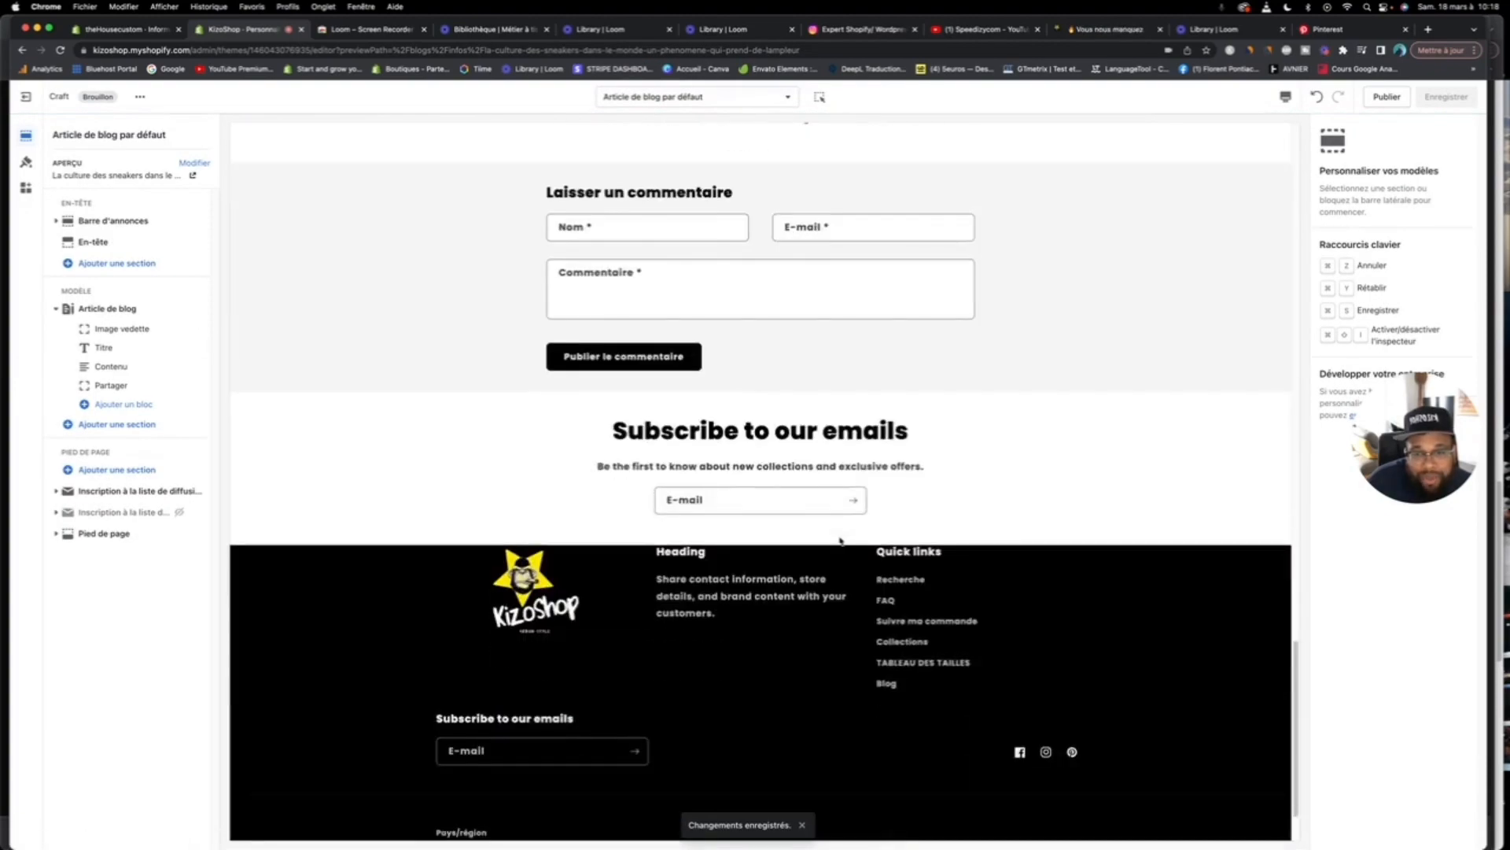
scroll(840, 541, "up", 15)
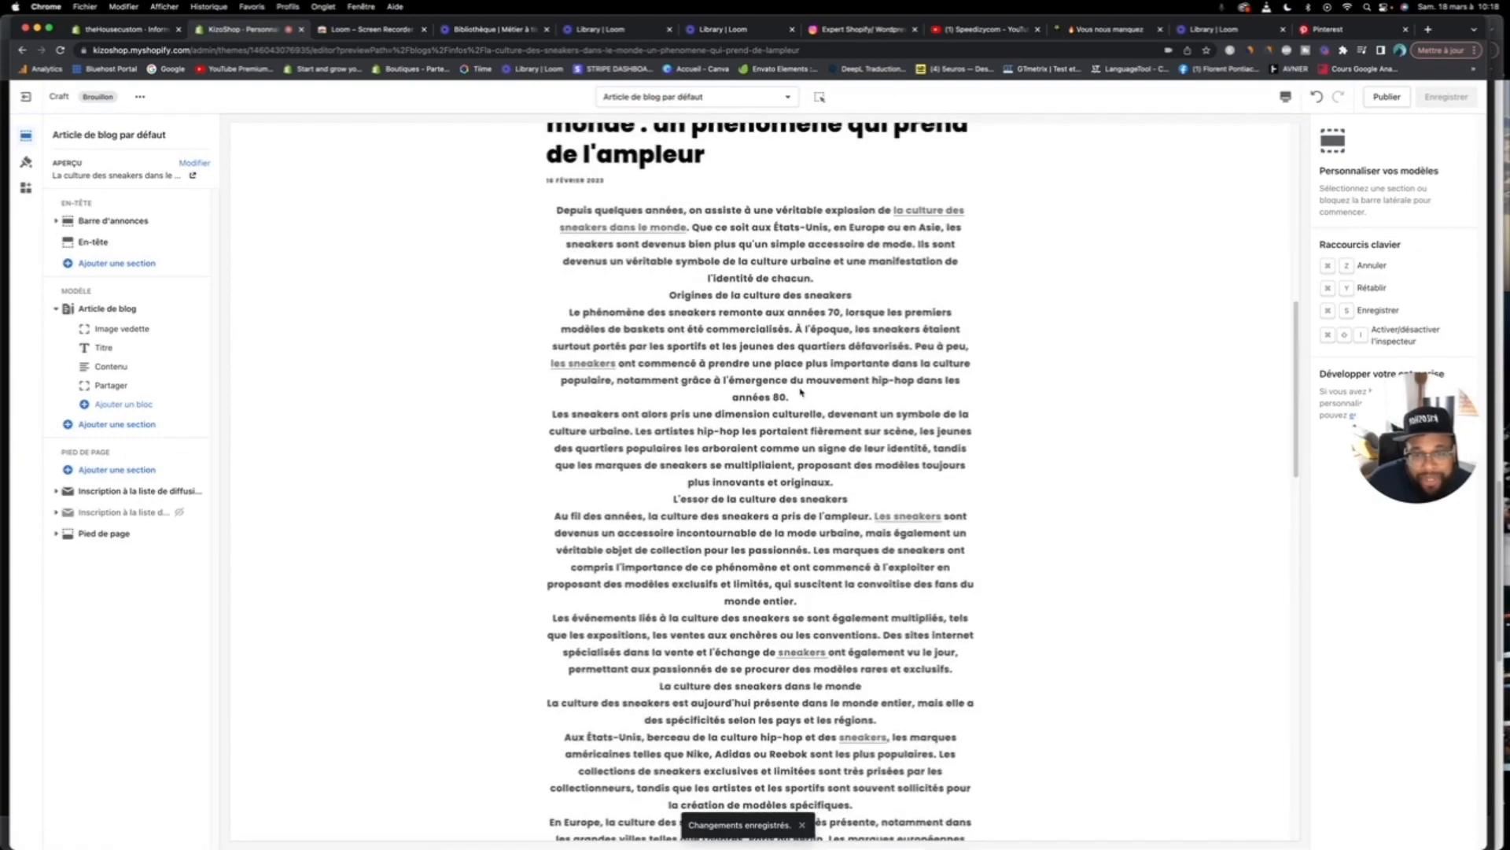
scroll(801, 392, "up", 10)
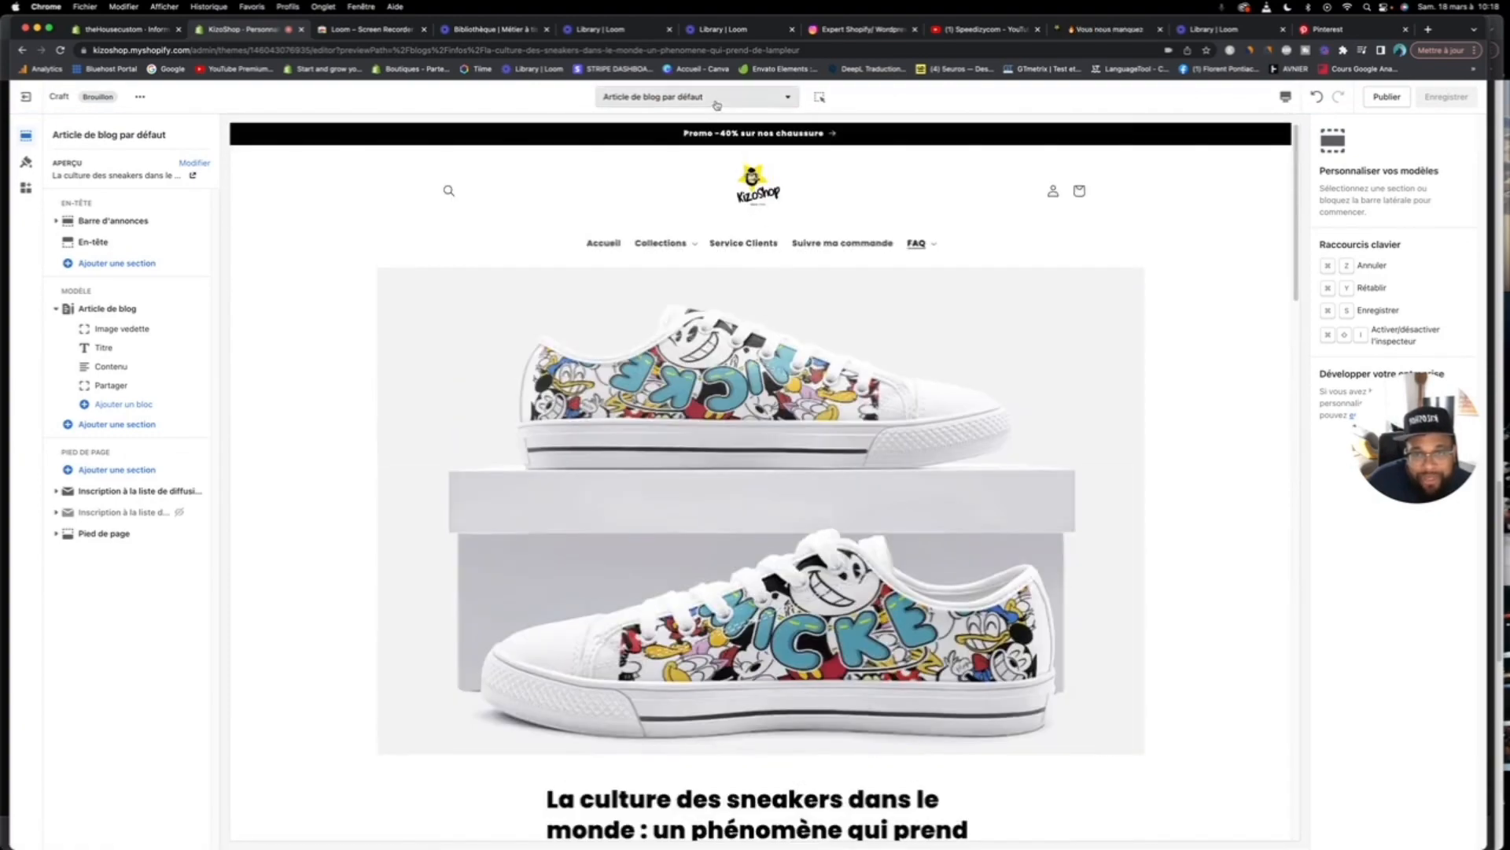
Step: Check the Panier template, then add the Sweat à capuche premium écologique in size XS to the cart and view the filled cart
left_click(715, 101)
left_click(686, 355)
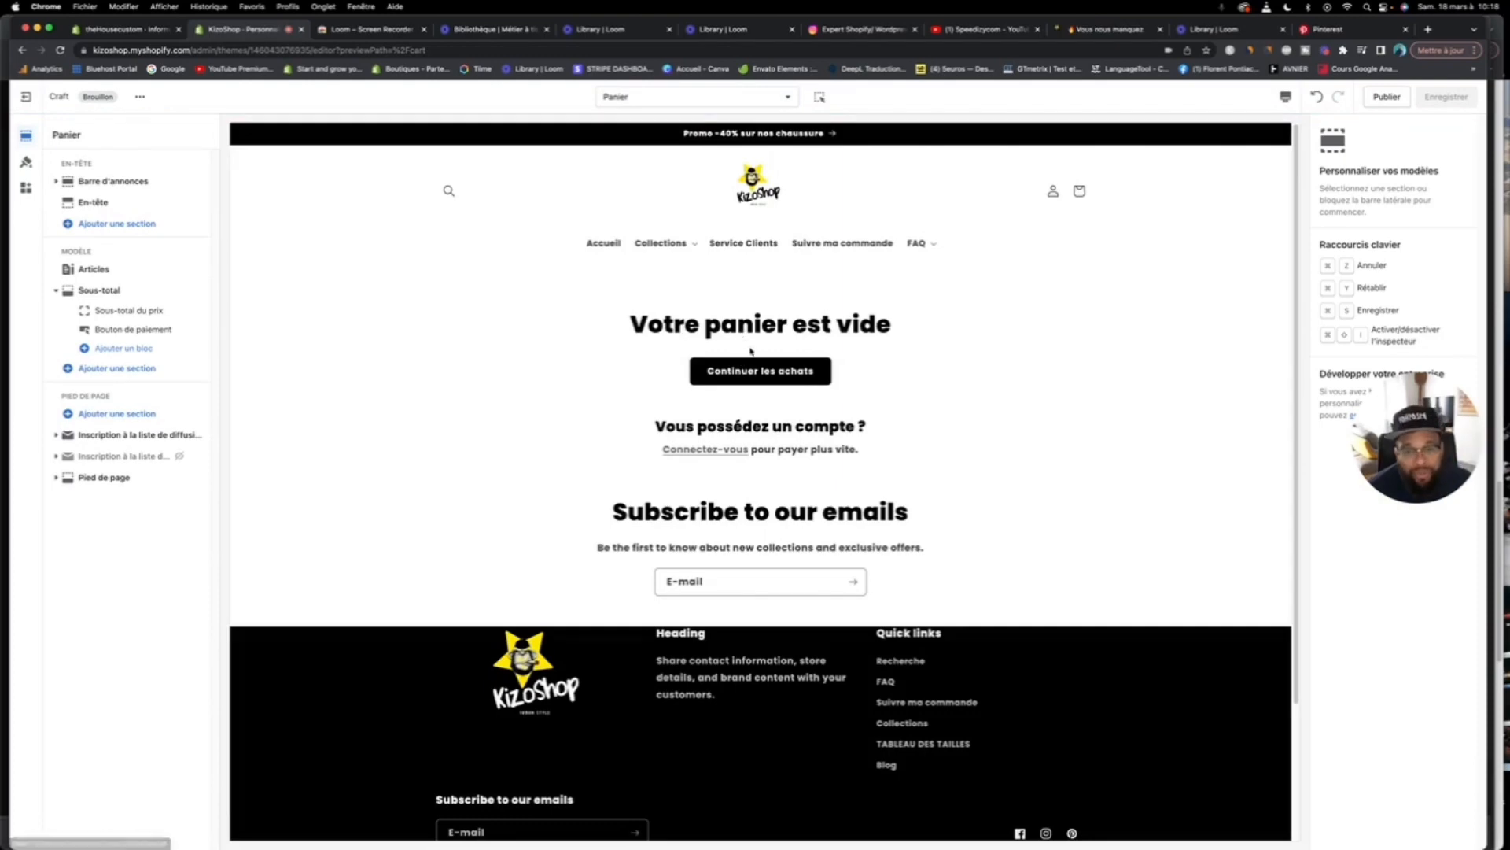
left_click(596, 242)
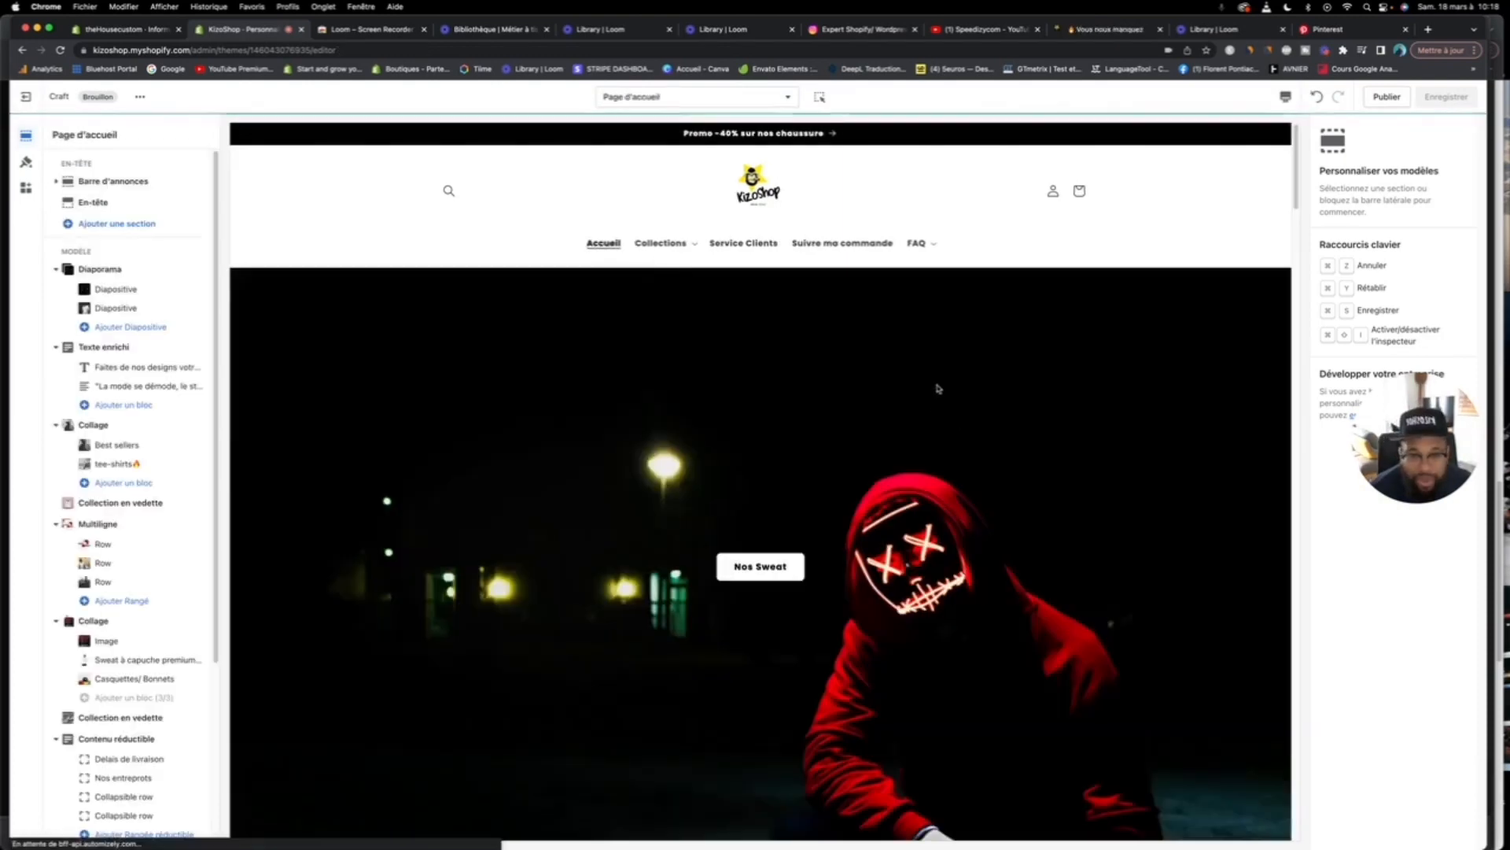
scroll(912, 377, "down", 10)
left_click(878, 359)
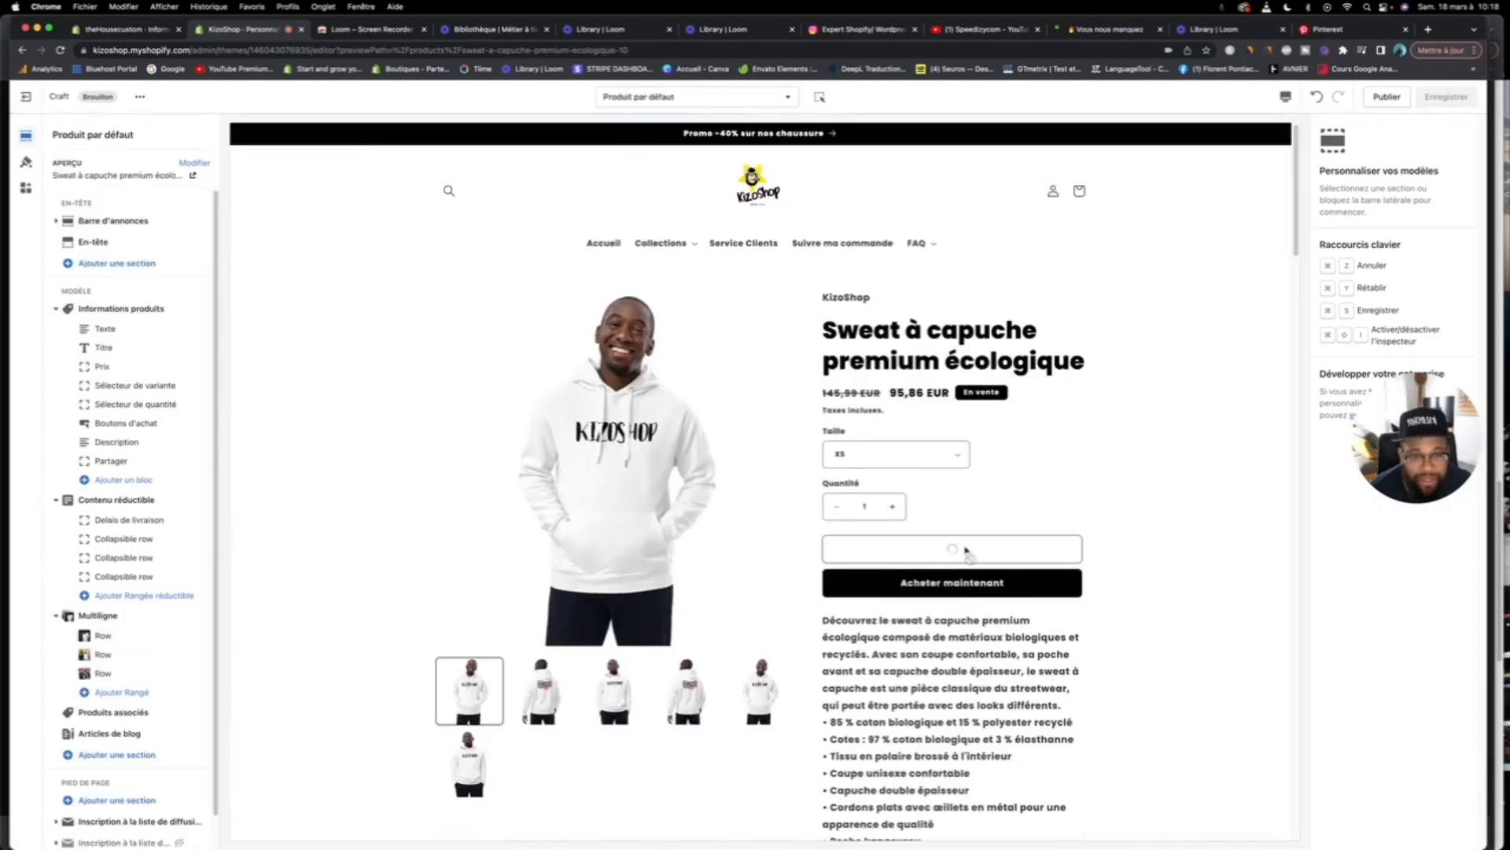
left_click(952, 548)
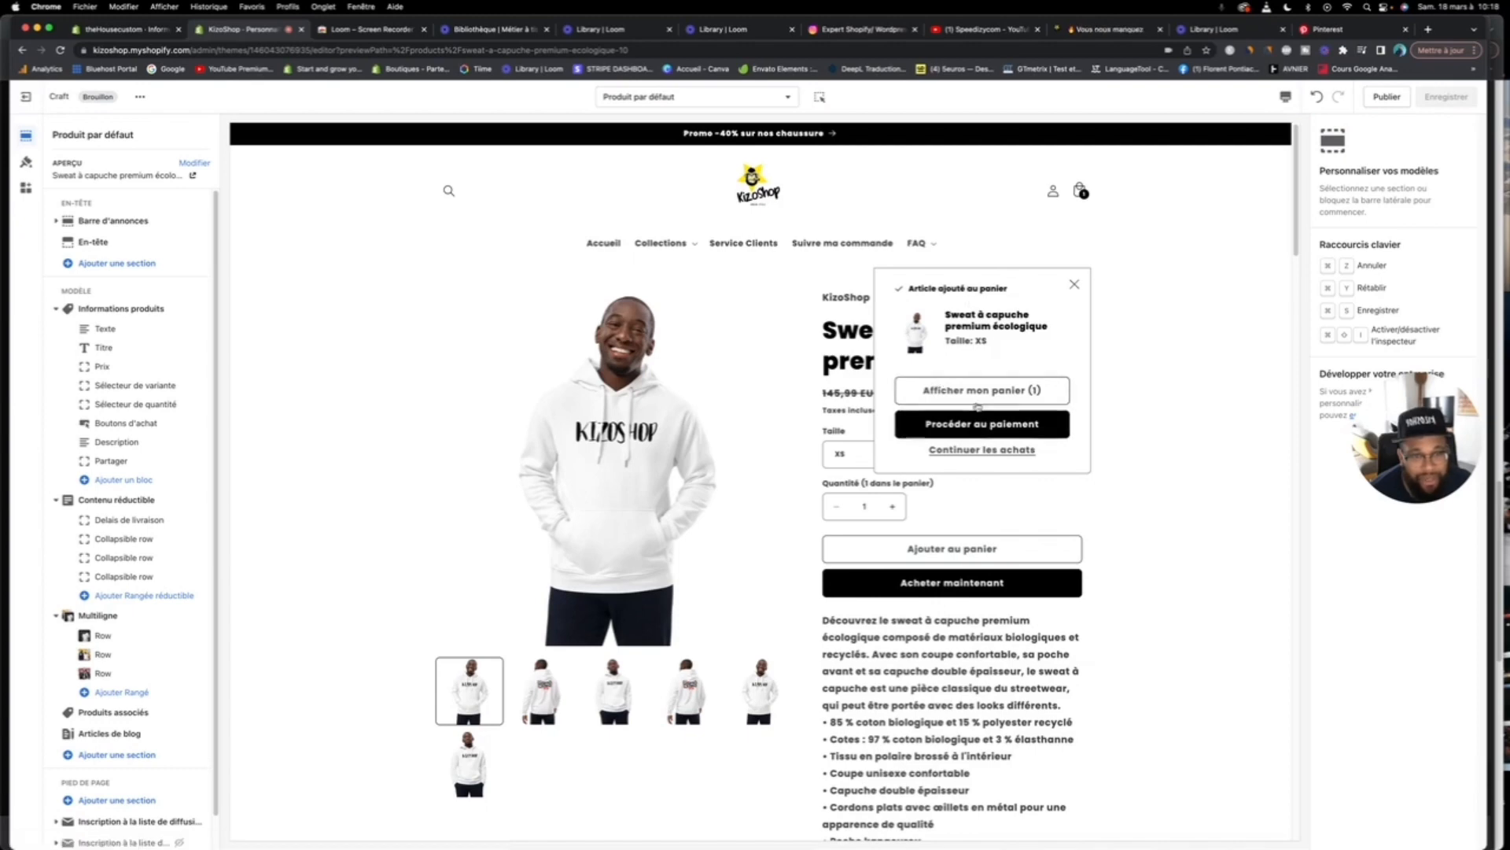
left_click(974, 397)
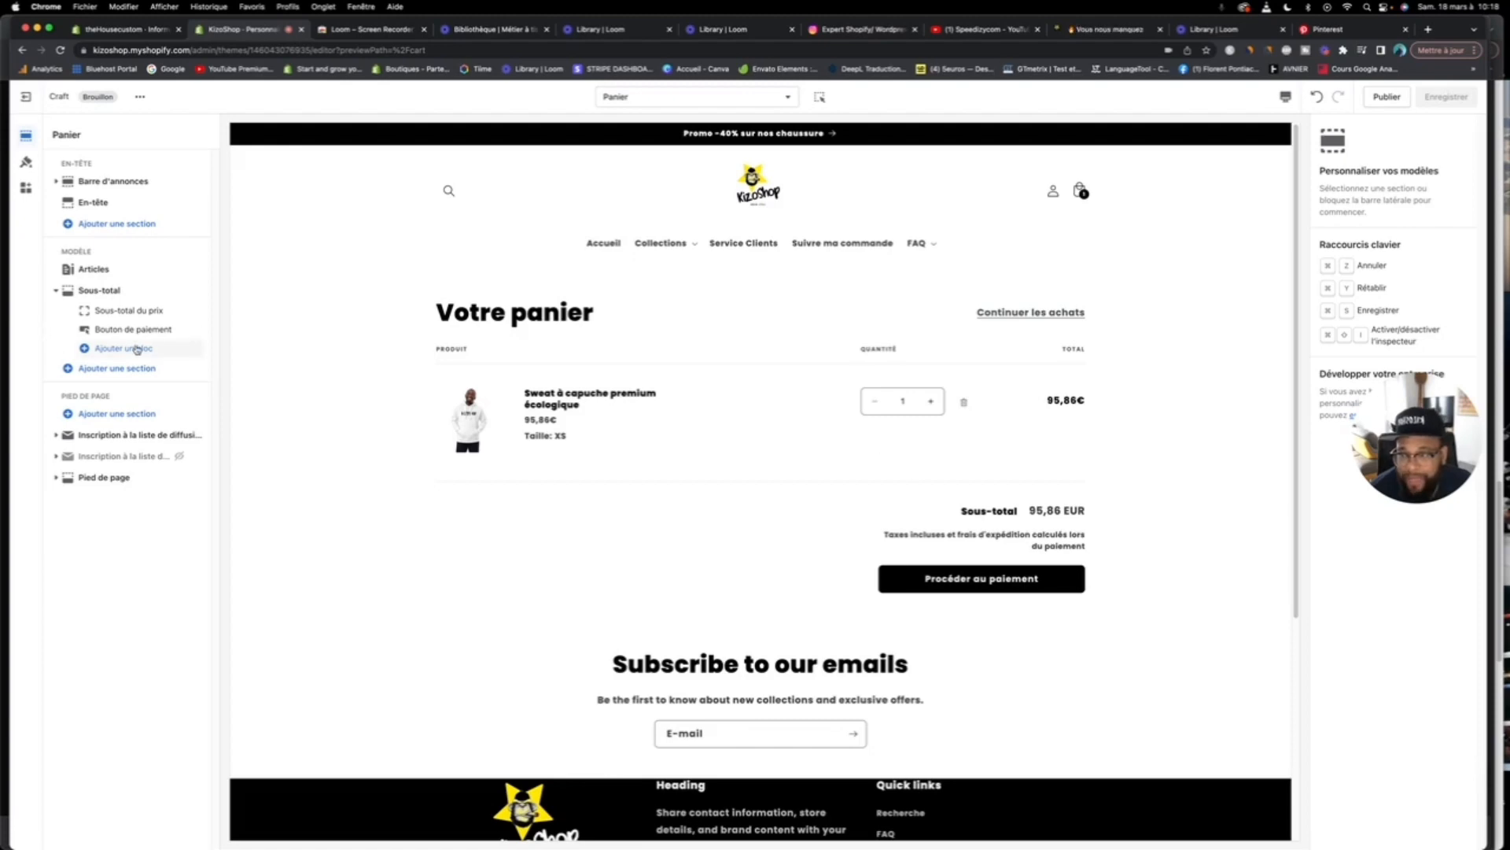
Step: Check which blocks can be added to the cart's Sous-total section and which sections the cart template offers
left_click(137, 348)
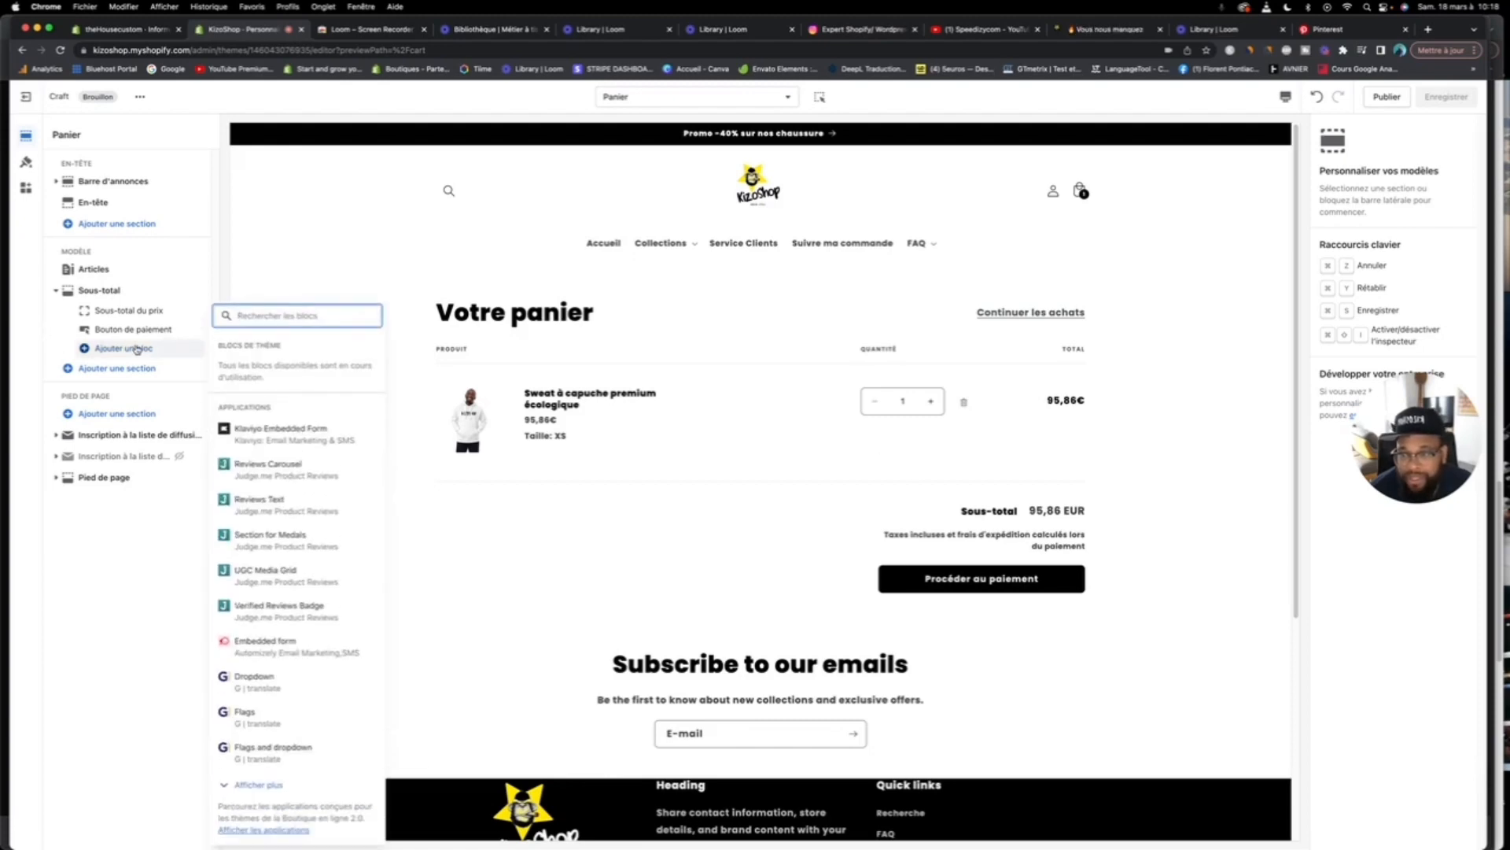
left_click(139, 367)
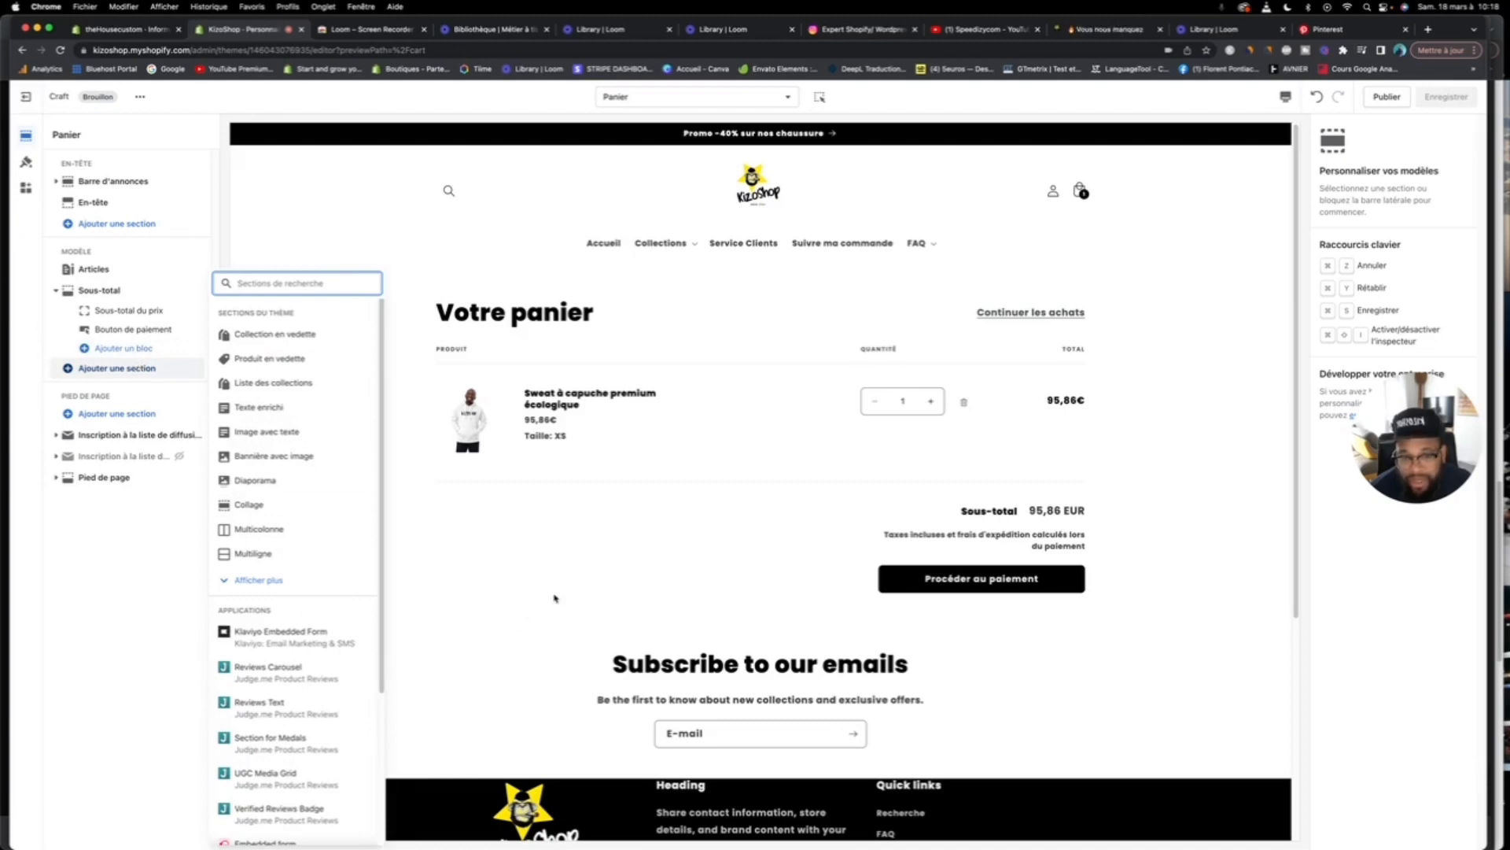
left_click(586, 584)
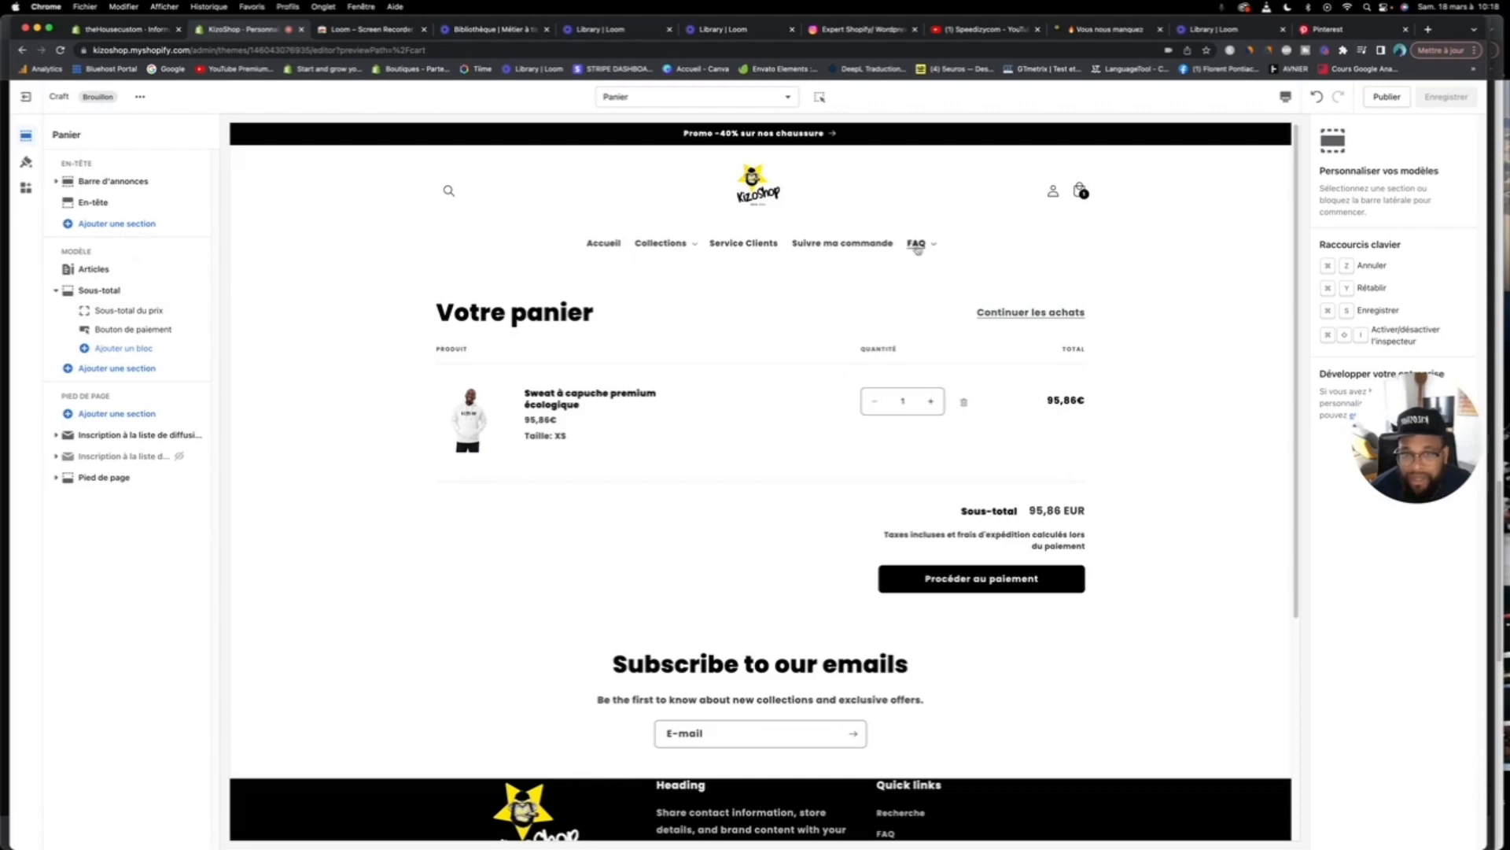
Step: Switch to the Paiement template and open the Passage à la caisse theme settings
left_click(738, 96)
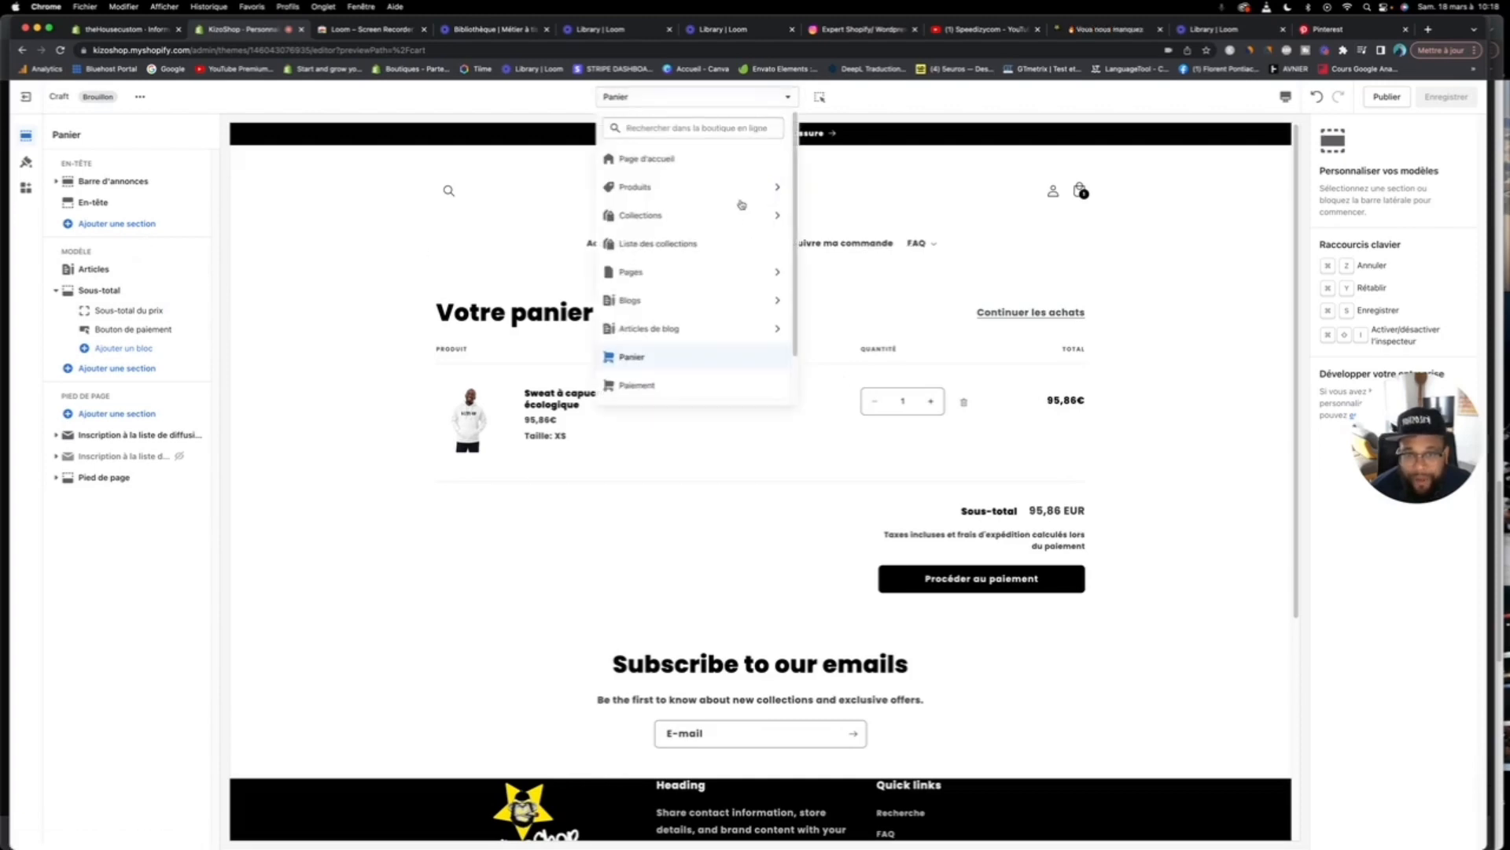
left_click(680, 394)
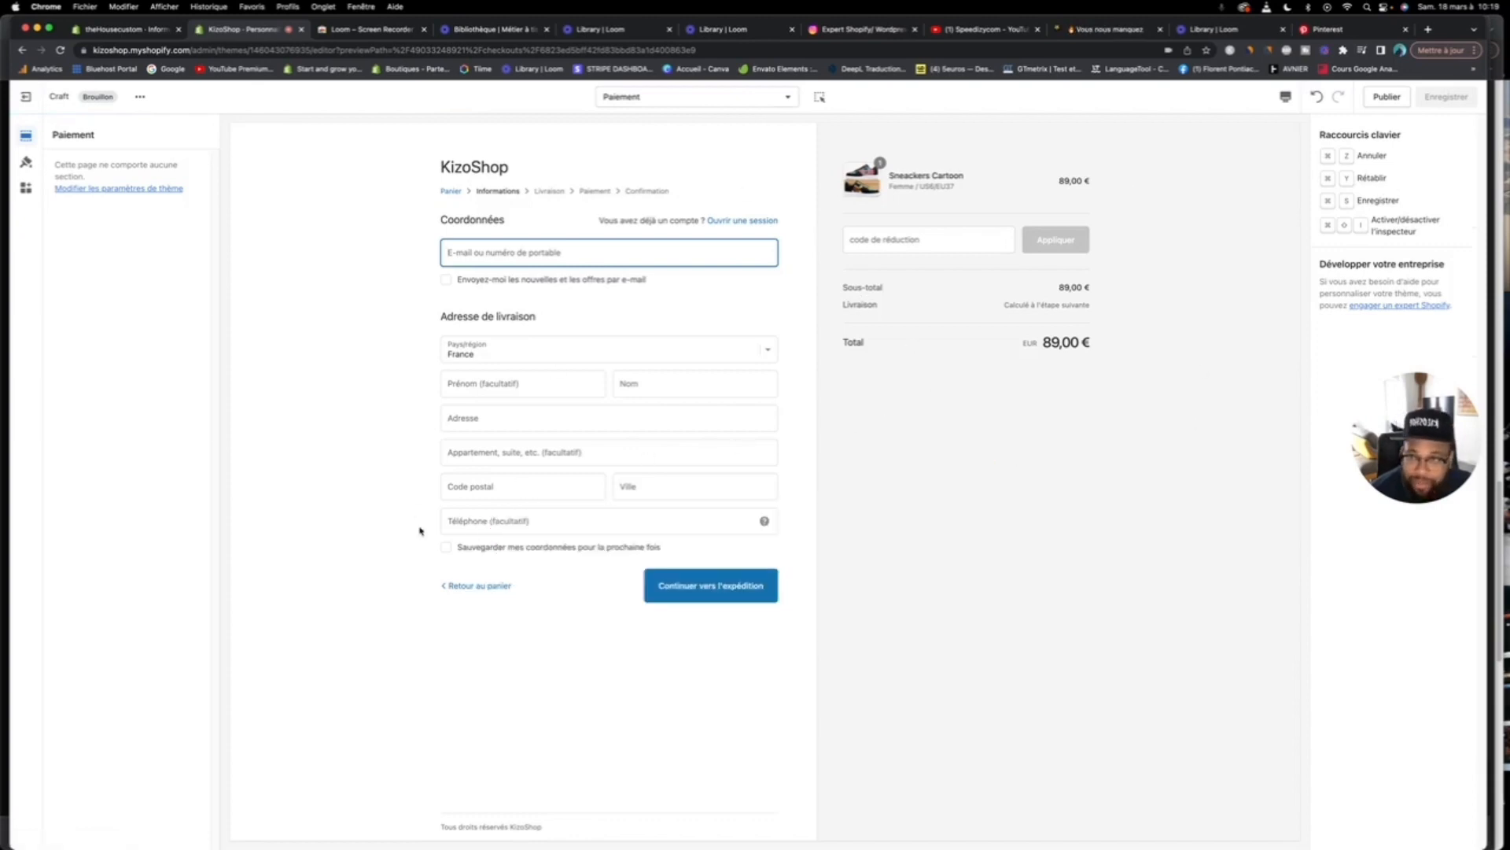
left_click(161, 189)
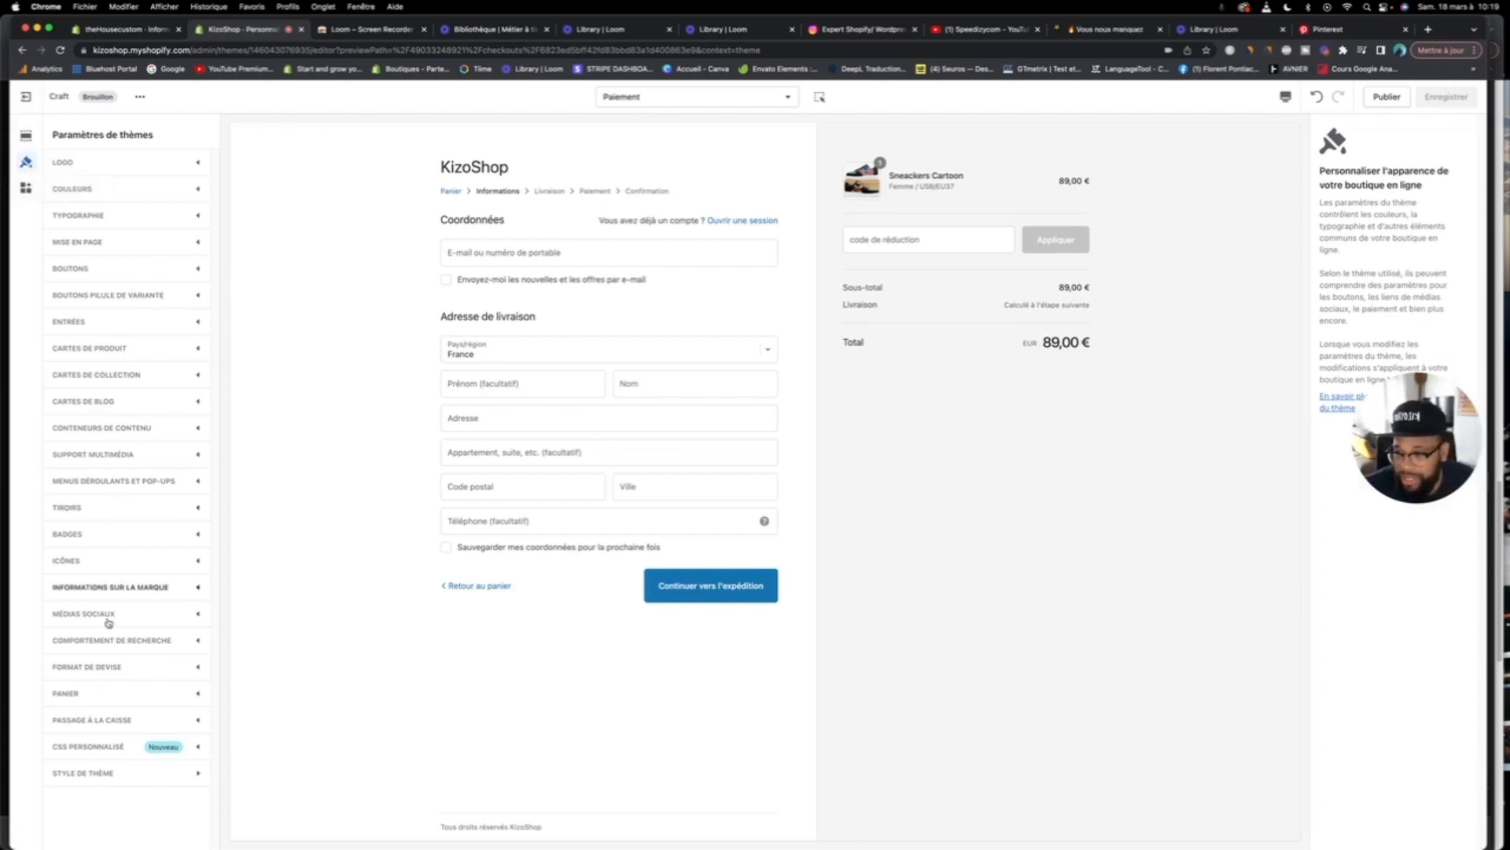
left_click(103, 721)
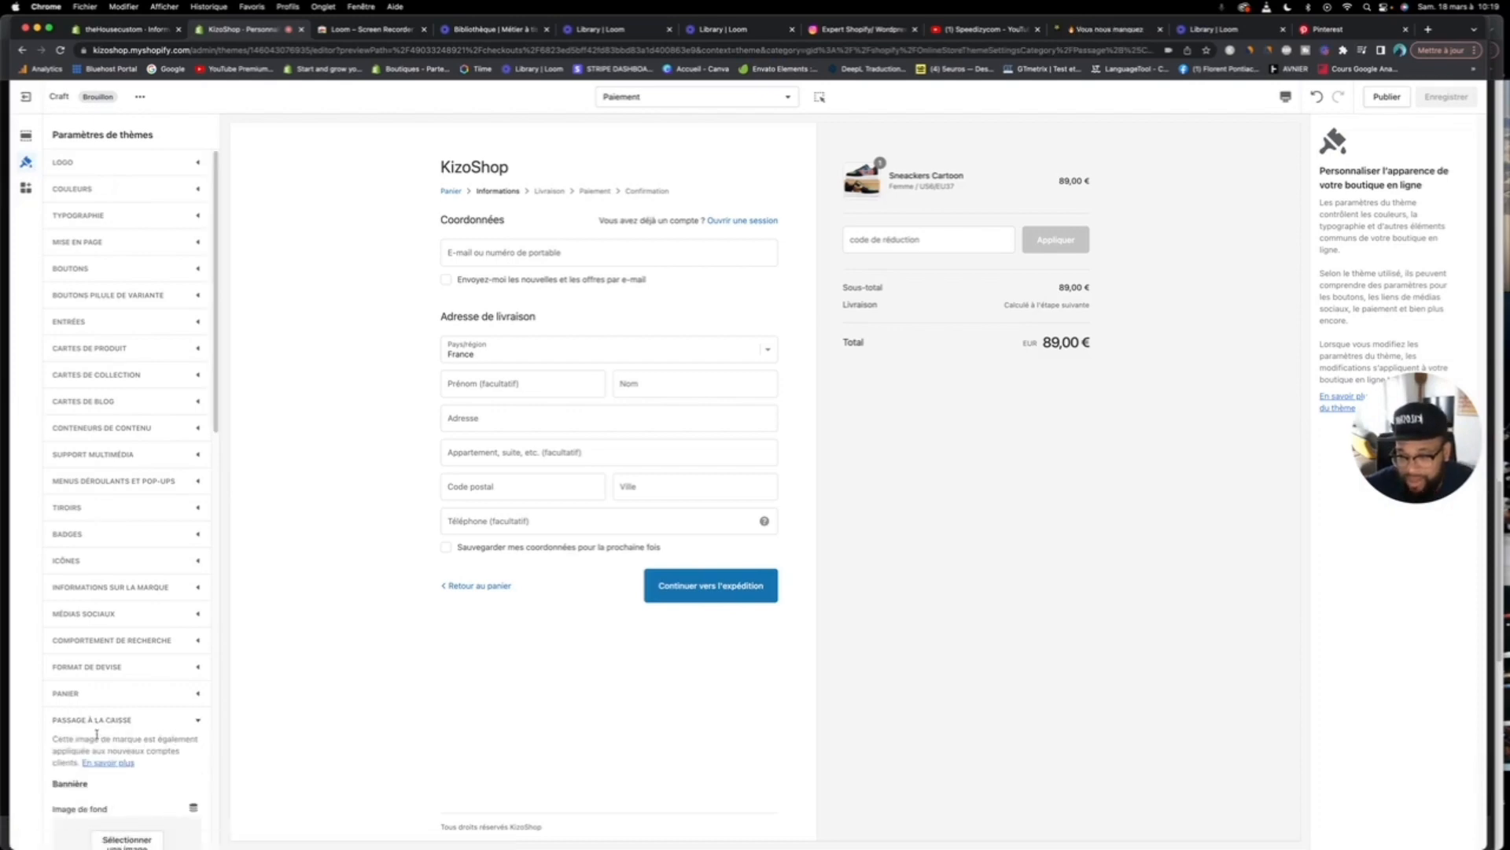
Step: Set the checkout's custom logo to the library image of the KizoShop star logo with the transparent background
scroll(106, 708, "down", 3)
scroll(110, 698, "down", 2)
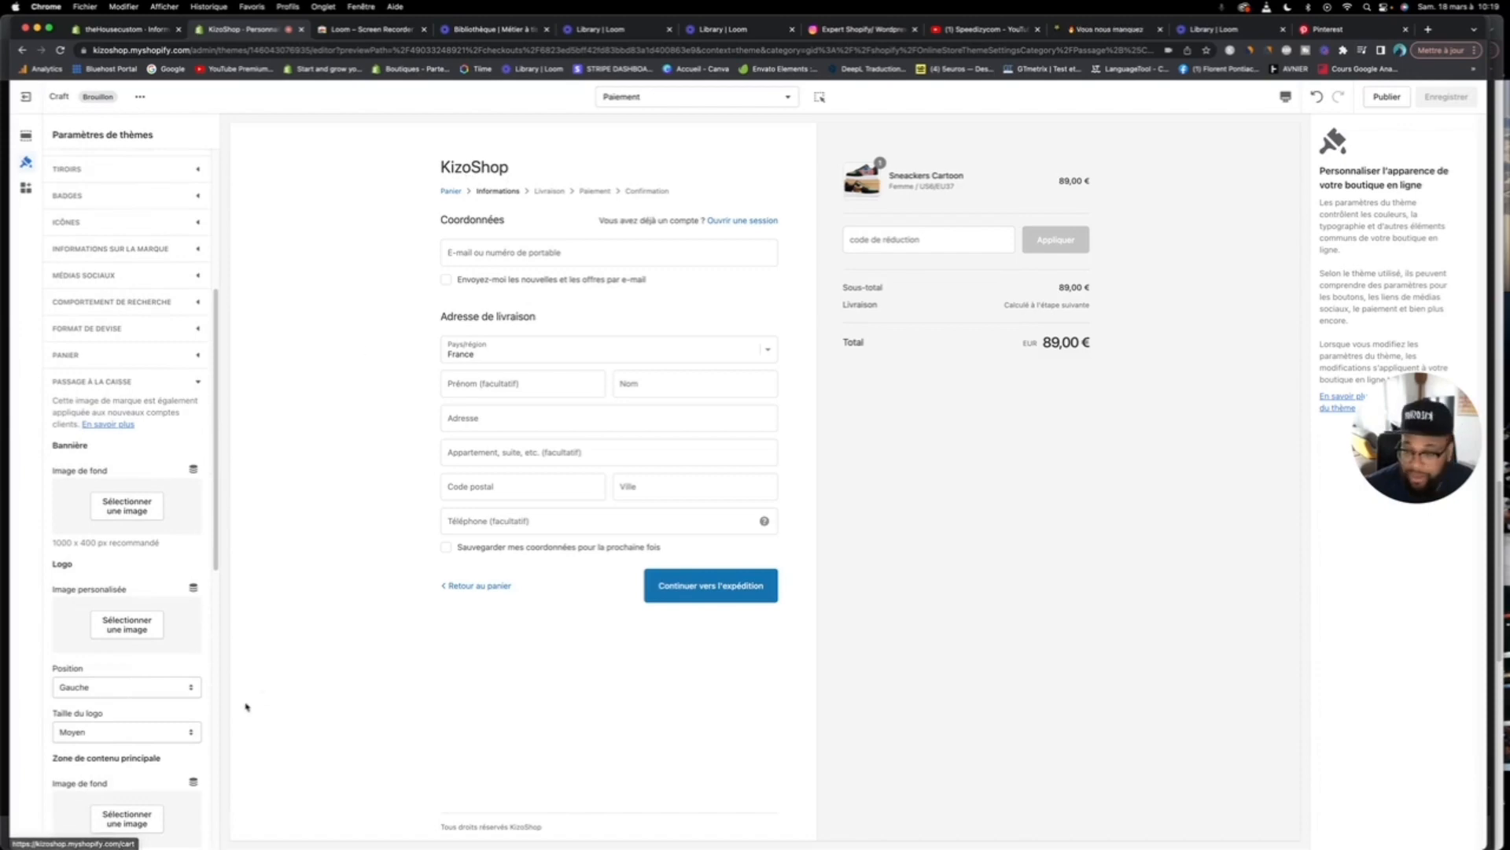
left_click(127, 625)
scroll(127, 551, "down", 5)
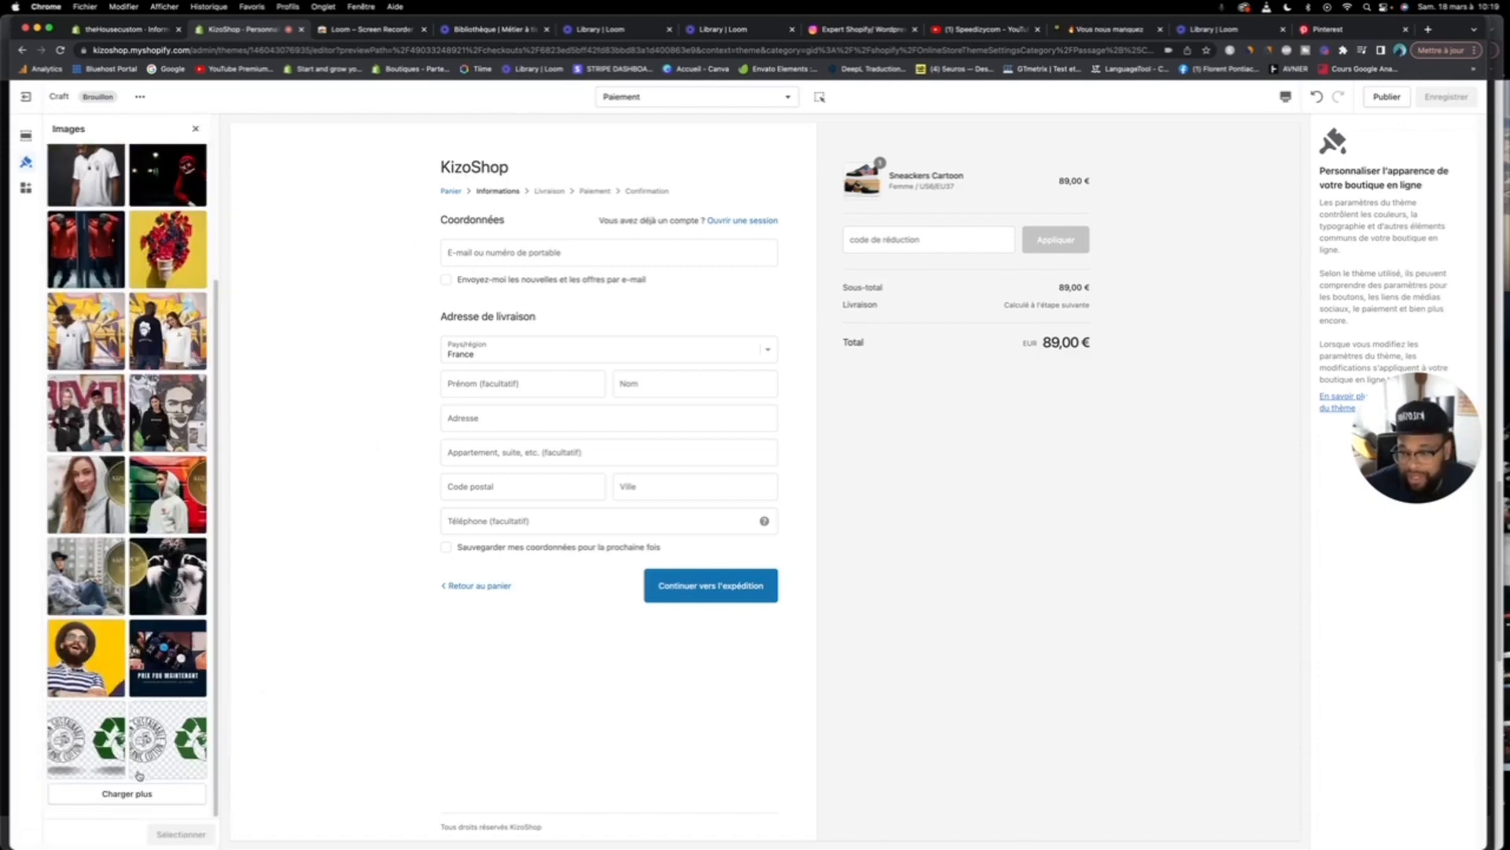
left_click(127, 793)
scroll(125, 669, "up", 5)
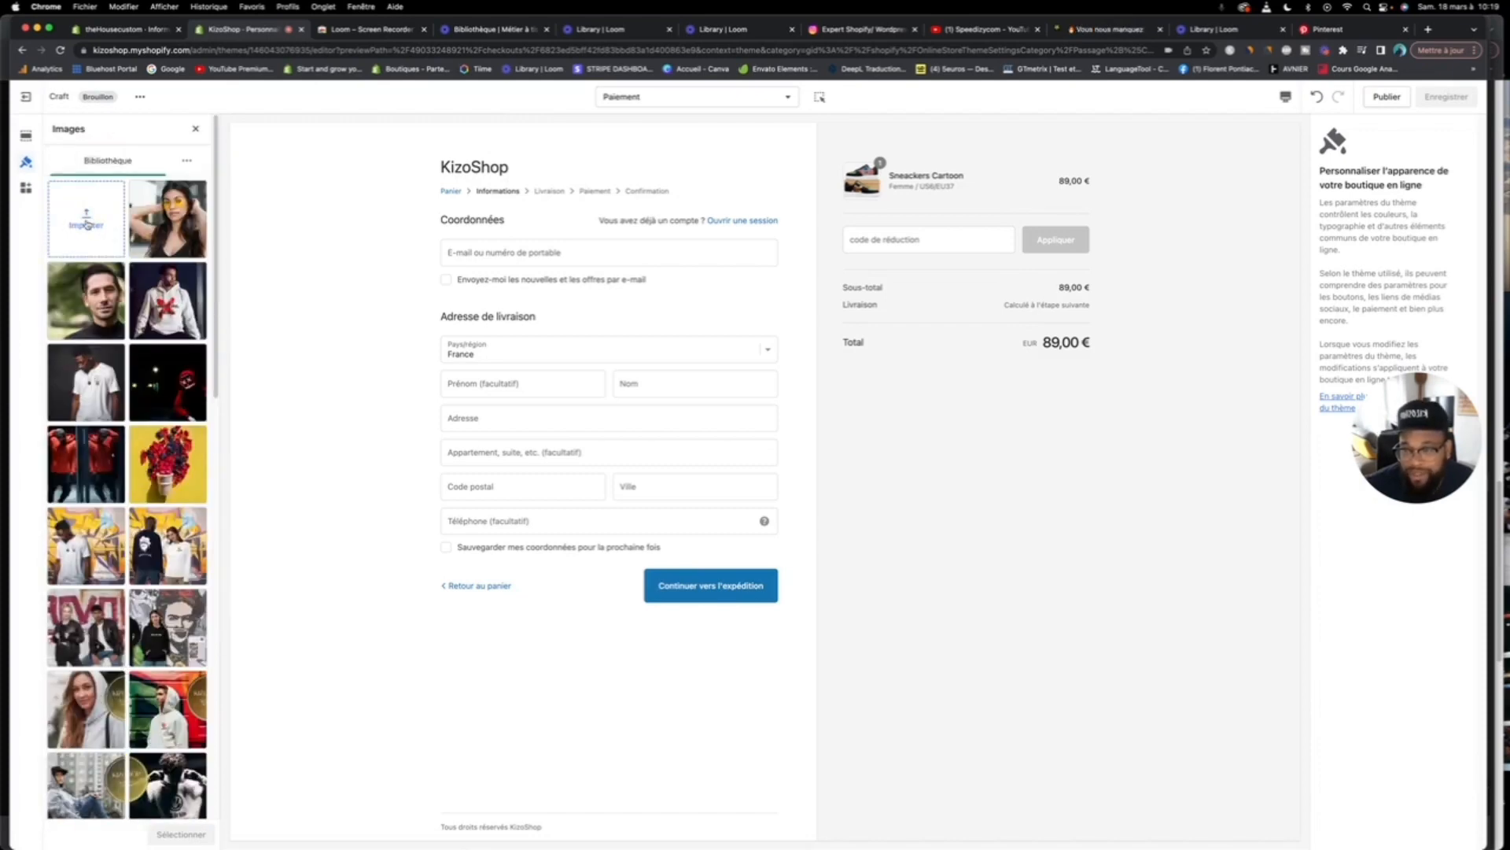
scroll(146, 477, "down", 10)
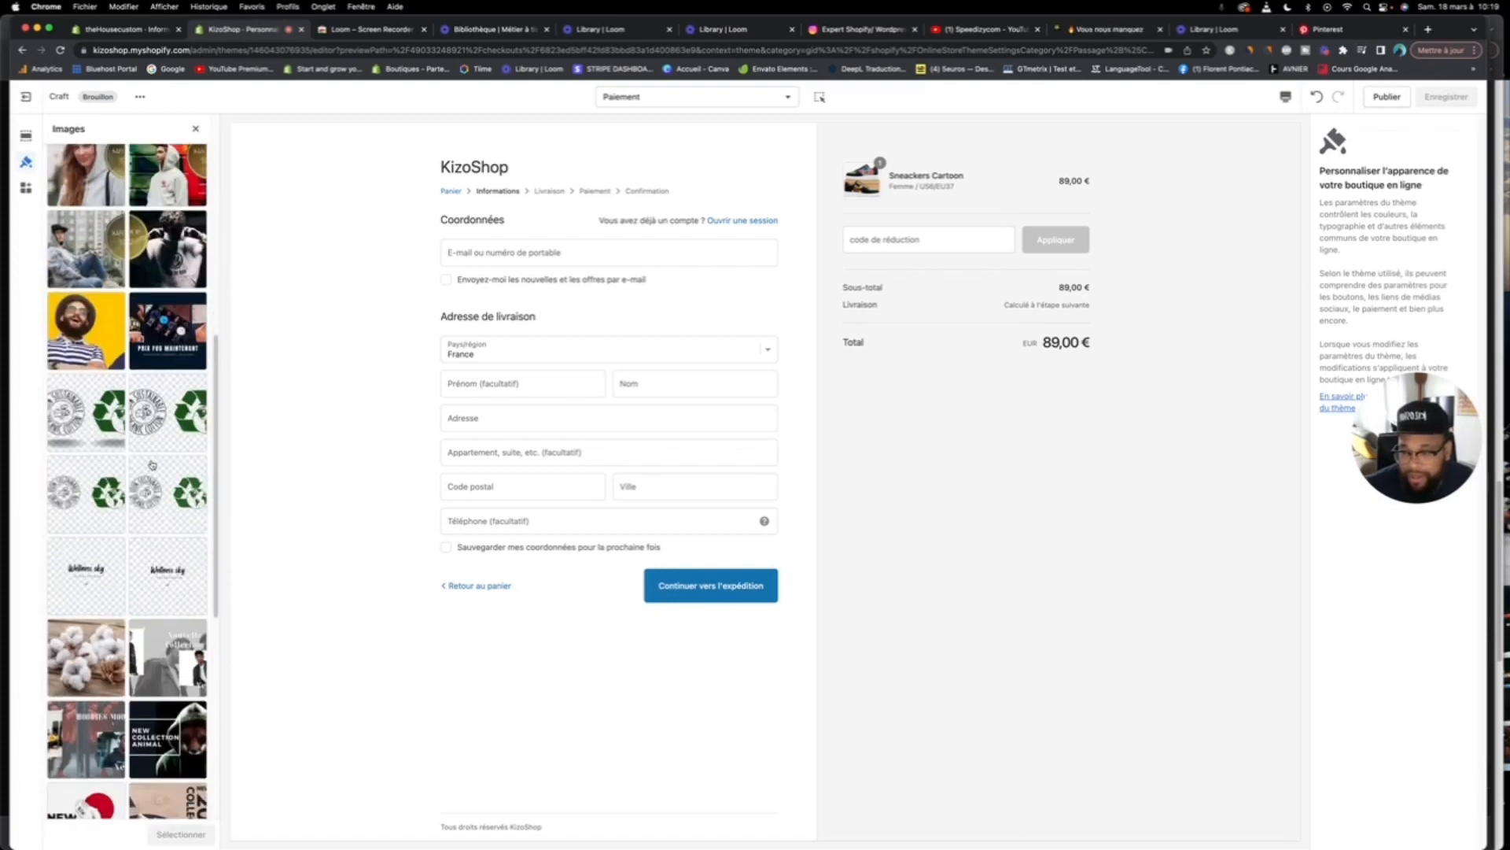
left_click(87, 685)
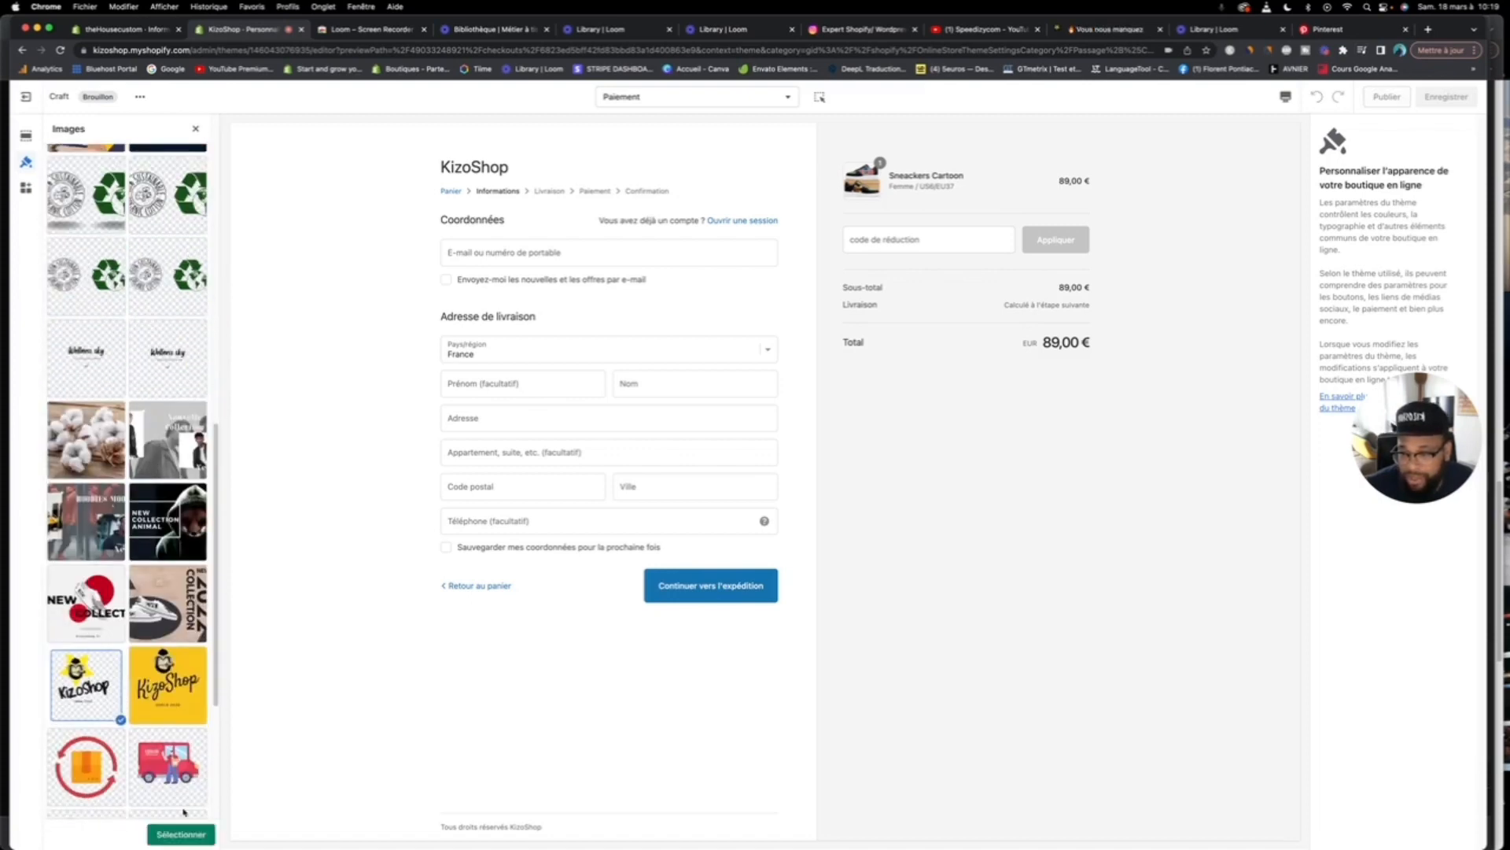
left_click(186, 834)
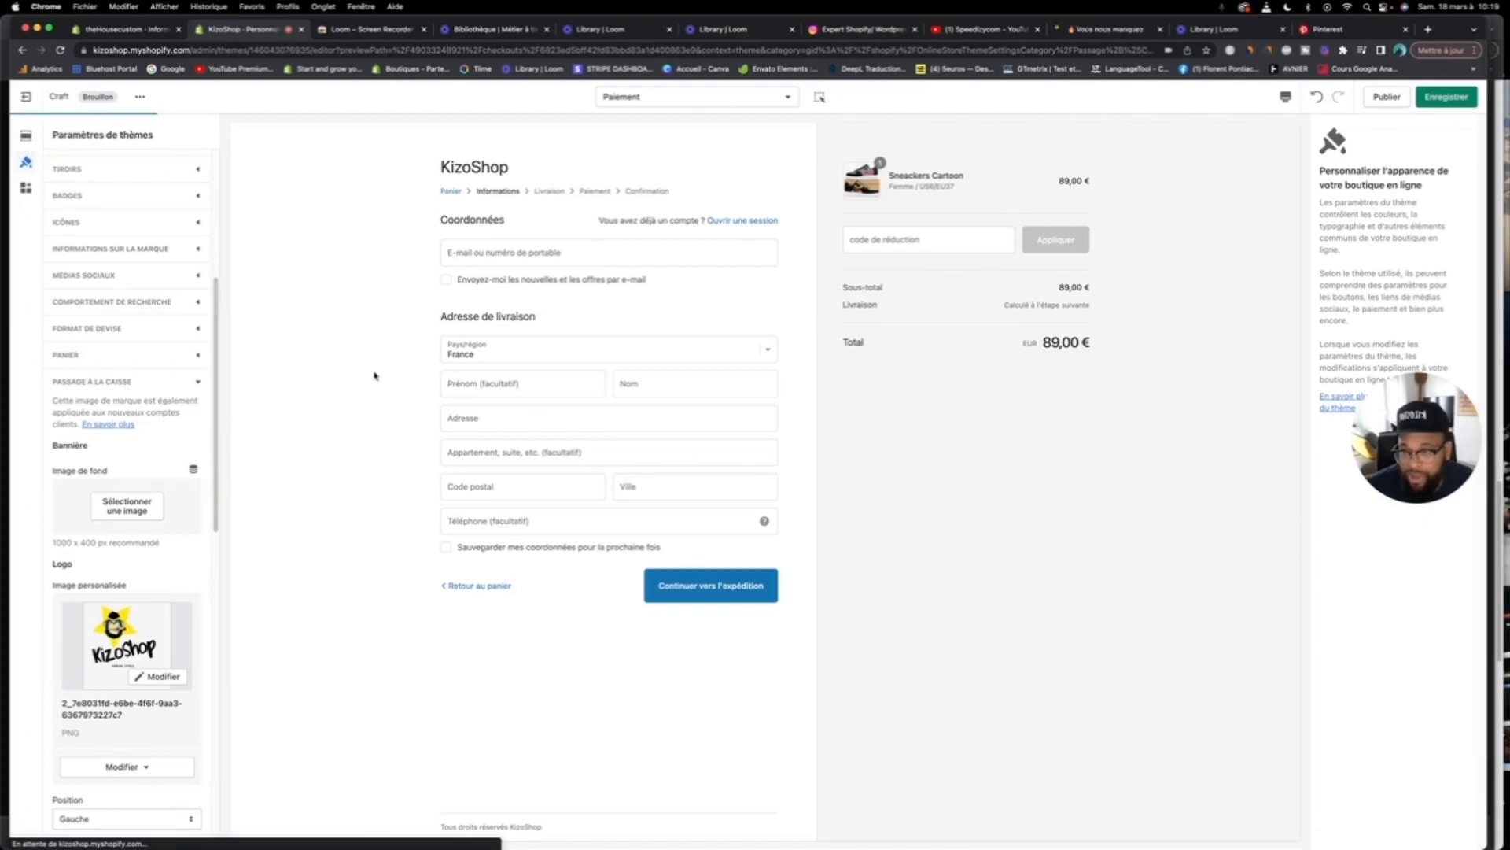
Step: Set the checkout logo's position to Centre and its size to Grand
scroll(104, 671, "down", 5)
left_click(117, 491)
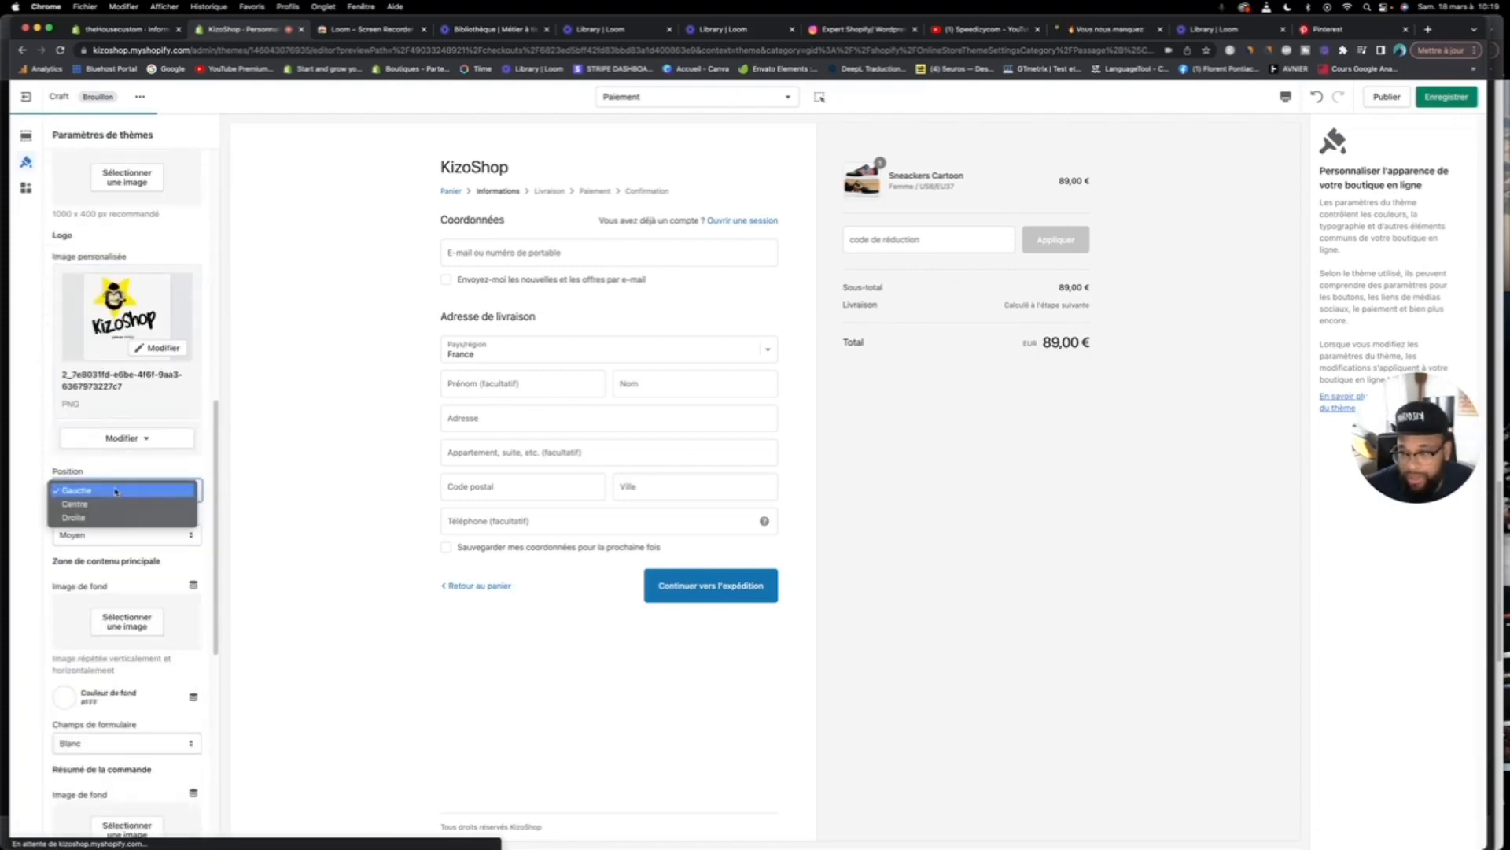
left_click(117, 503)
left_click(115, 535)
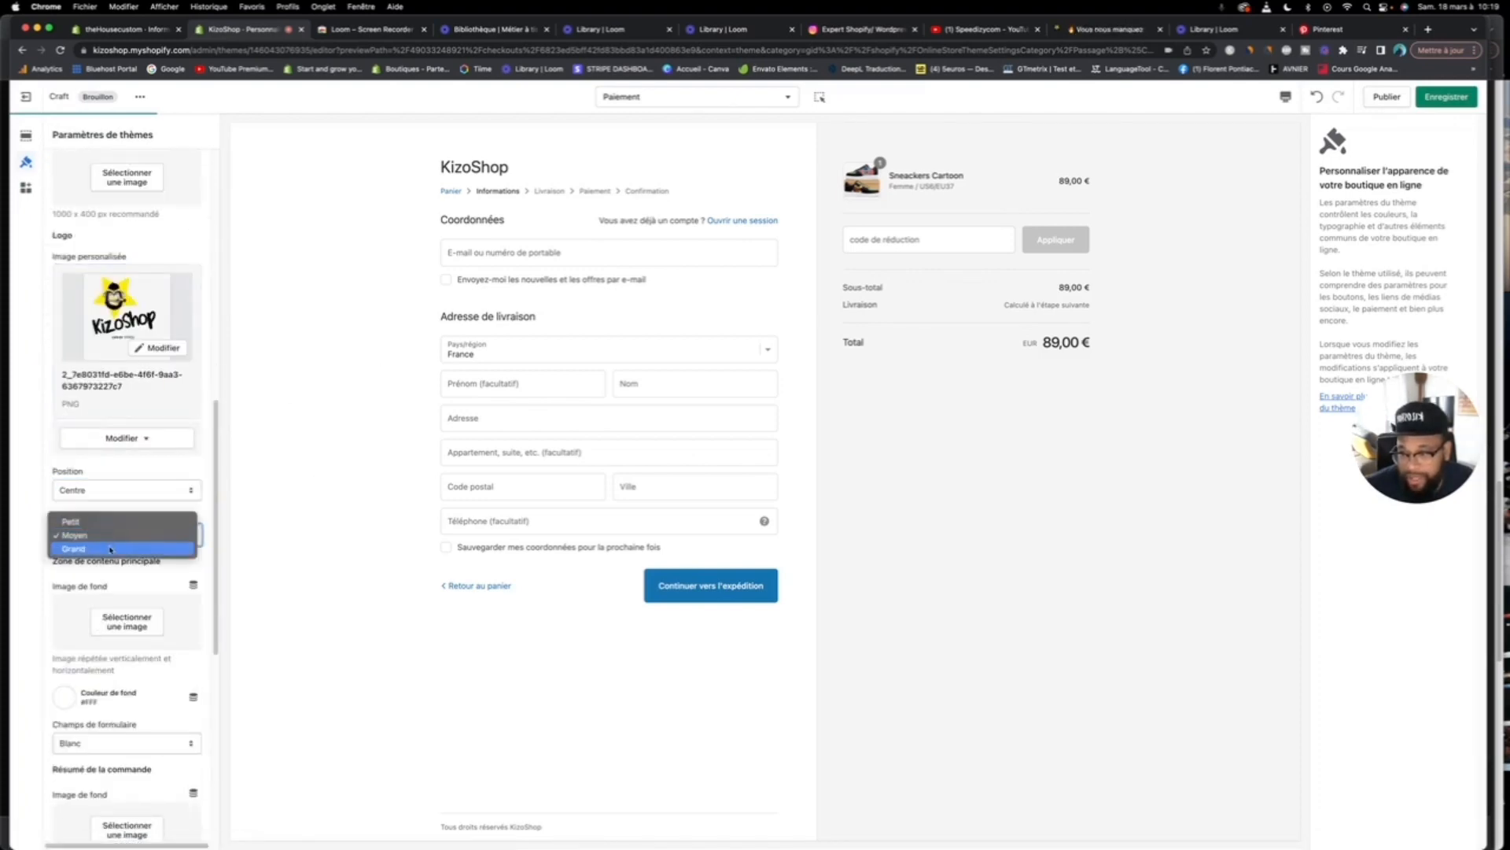
left_click(110, 550)
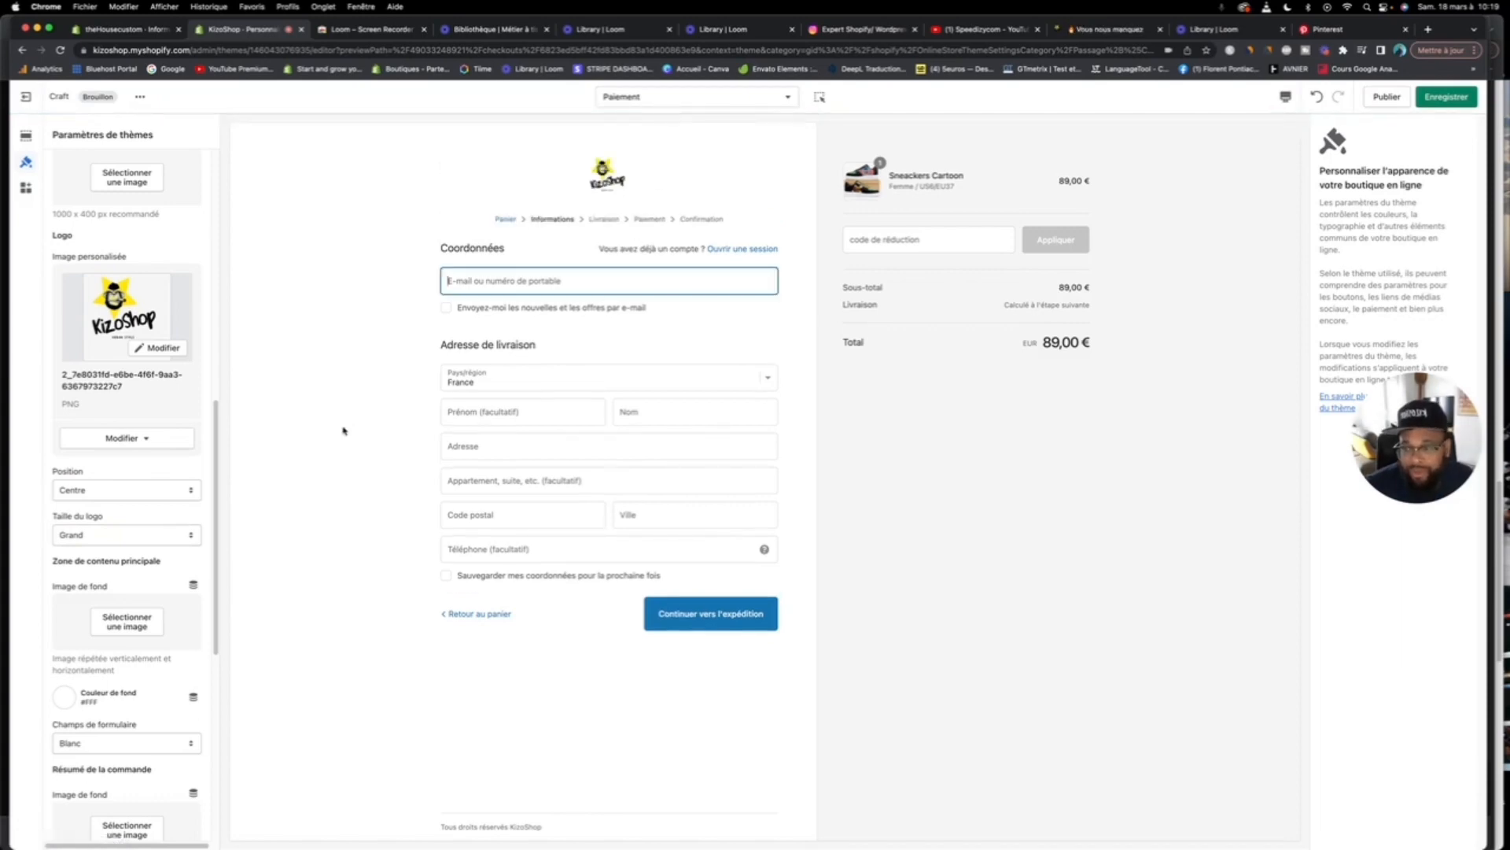
Step: Try the dark library image of the masked figure in a red hoodie as the order summary's background image
scroll(134, 655, "down", 3)
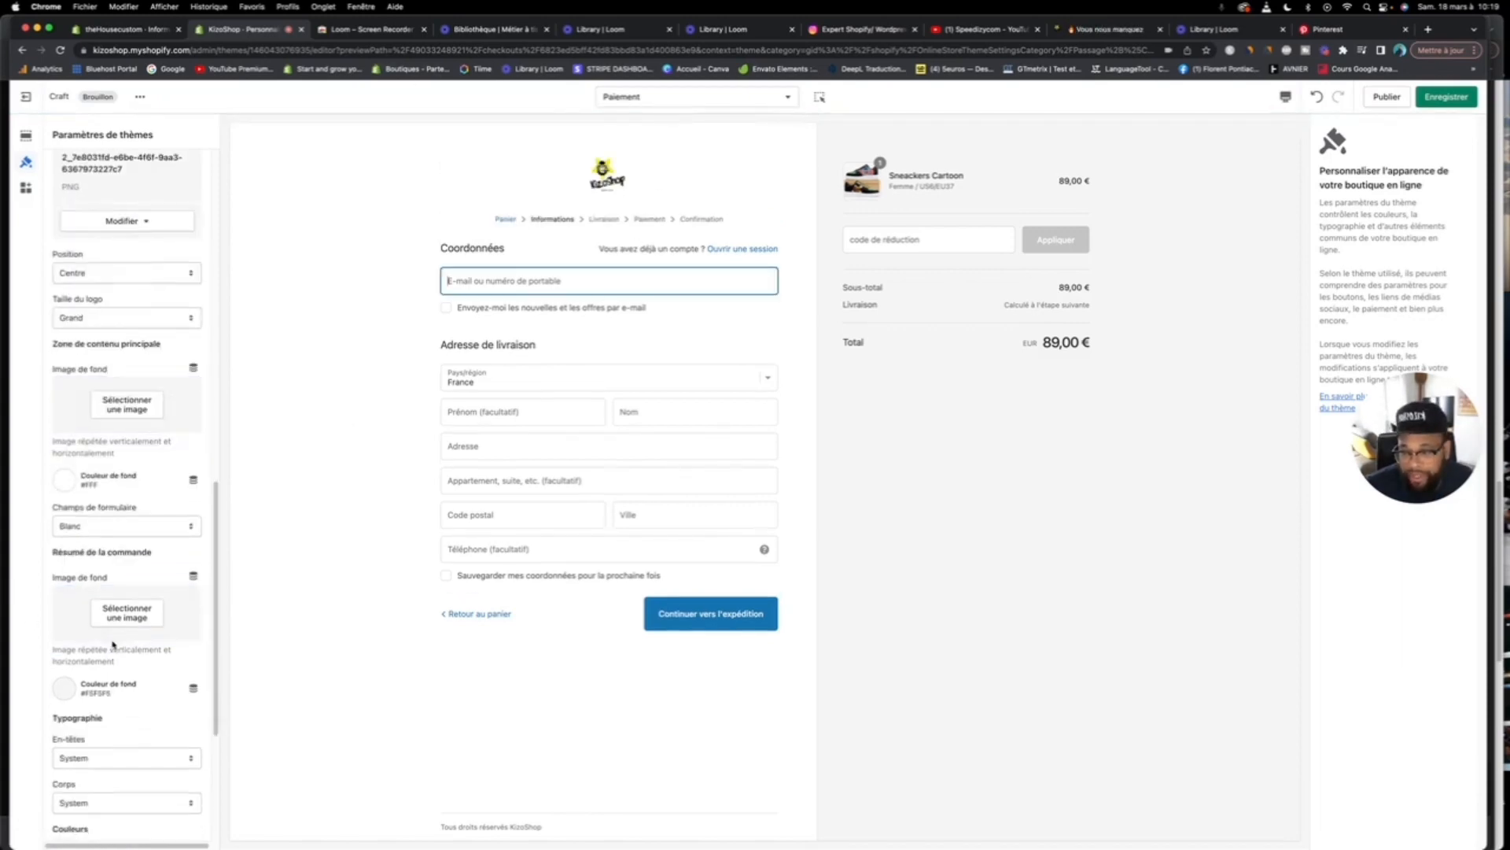
left_click(126, 614)
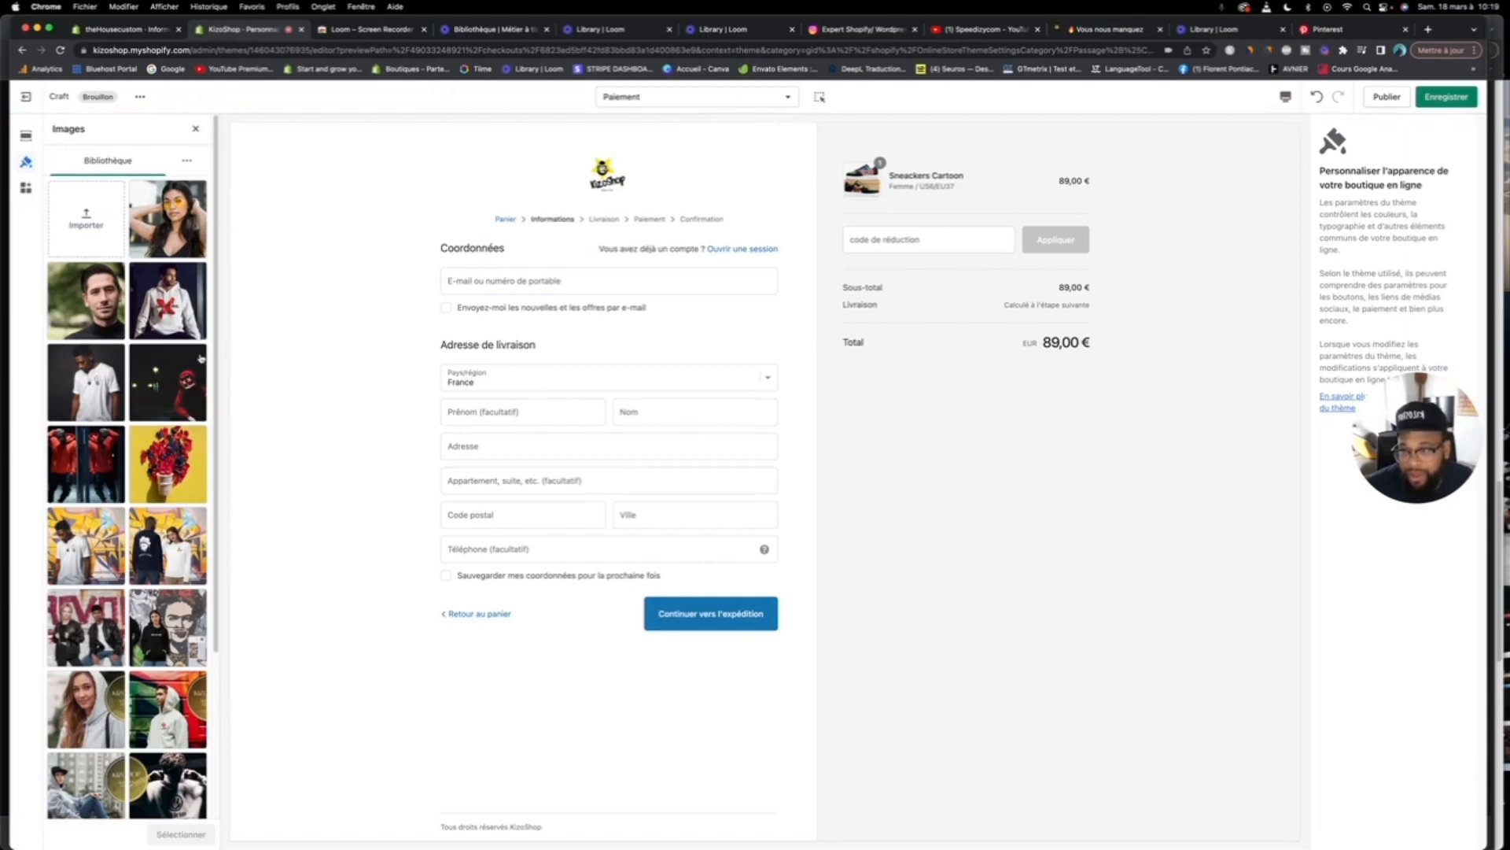
left_click(168, 382)
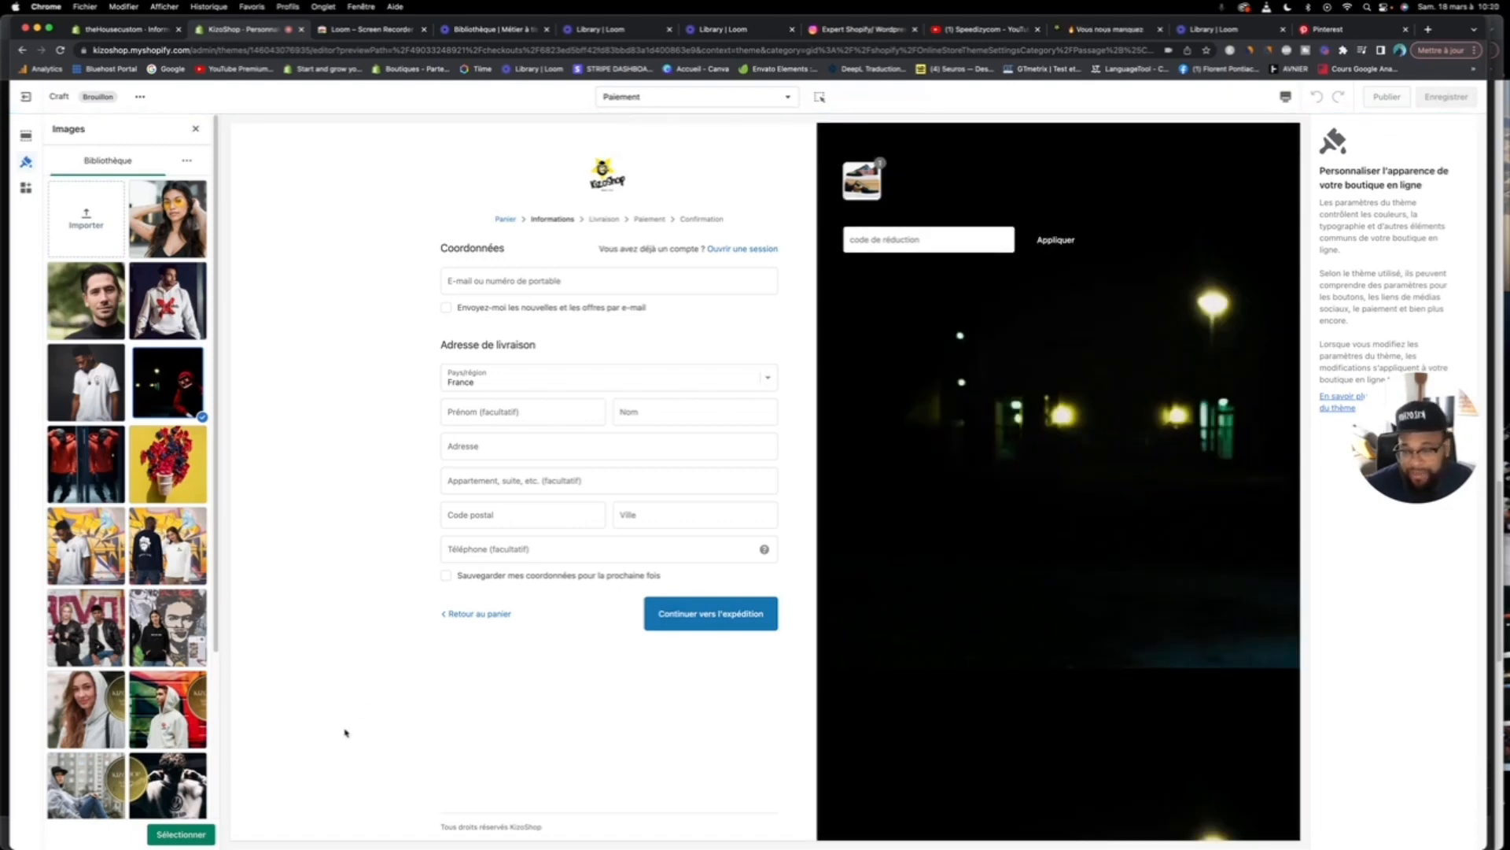
left_click(195, 129)
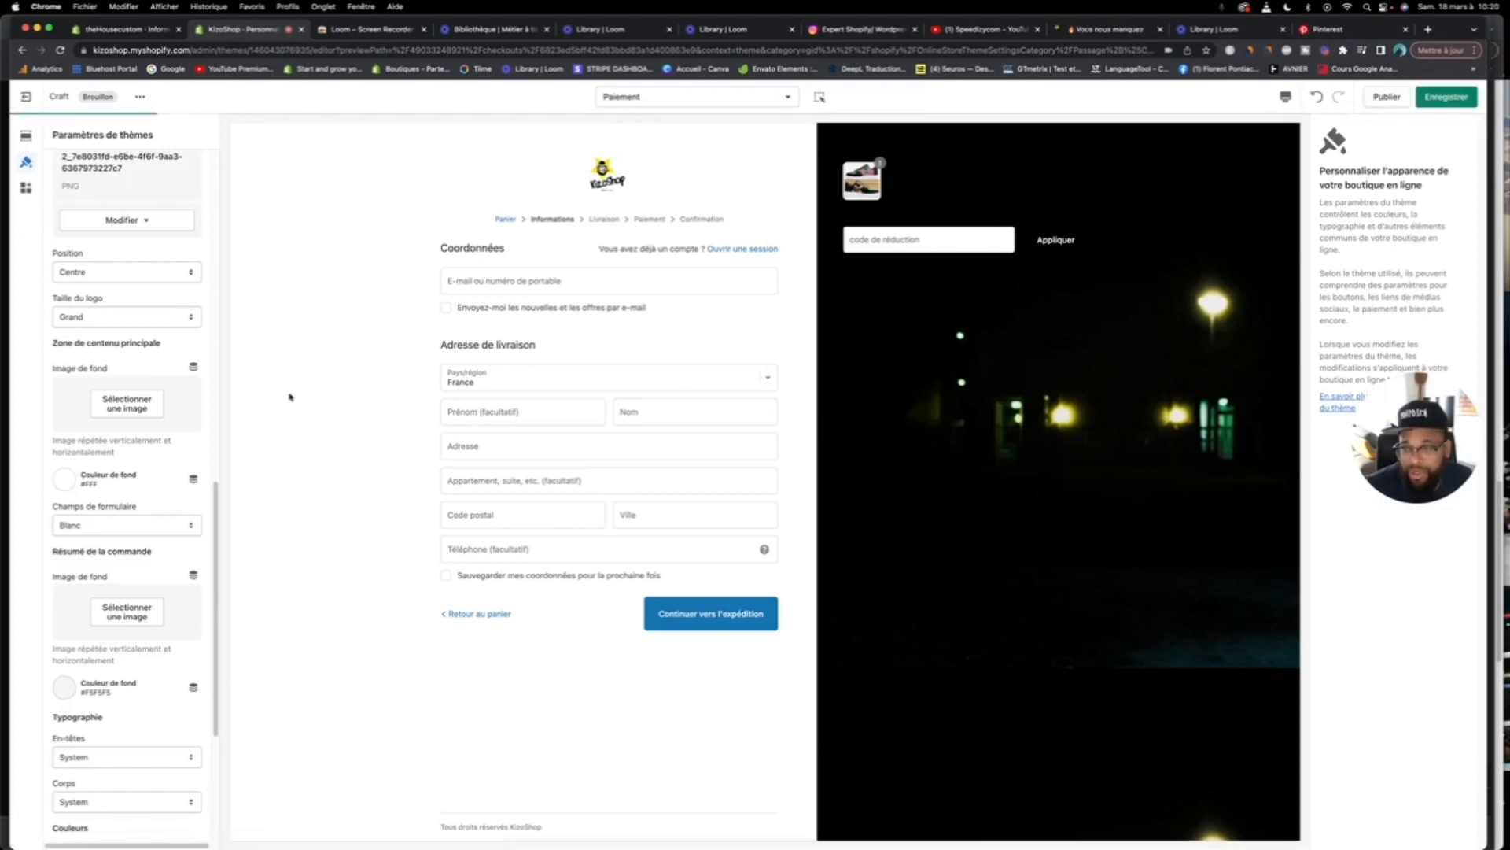
Step: Set the checkout banner's background image to the NEW COLLECTION library picture and save the theme changes
scroll(142, 432, "up", 6)
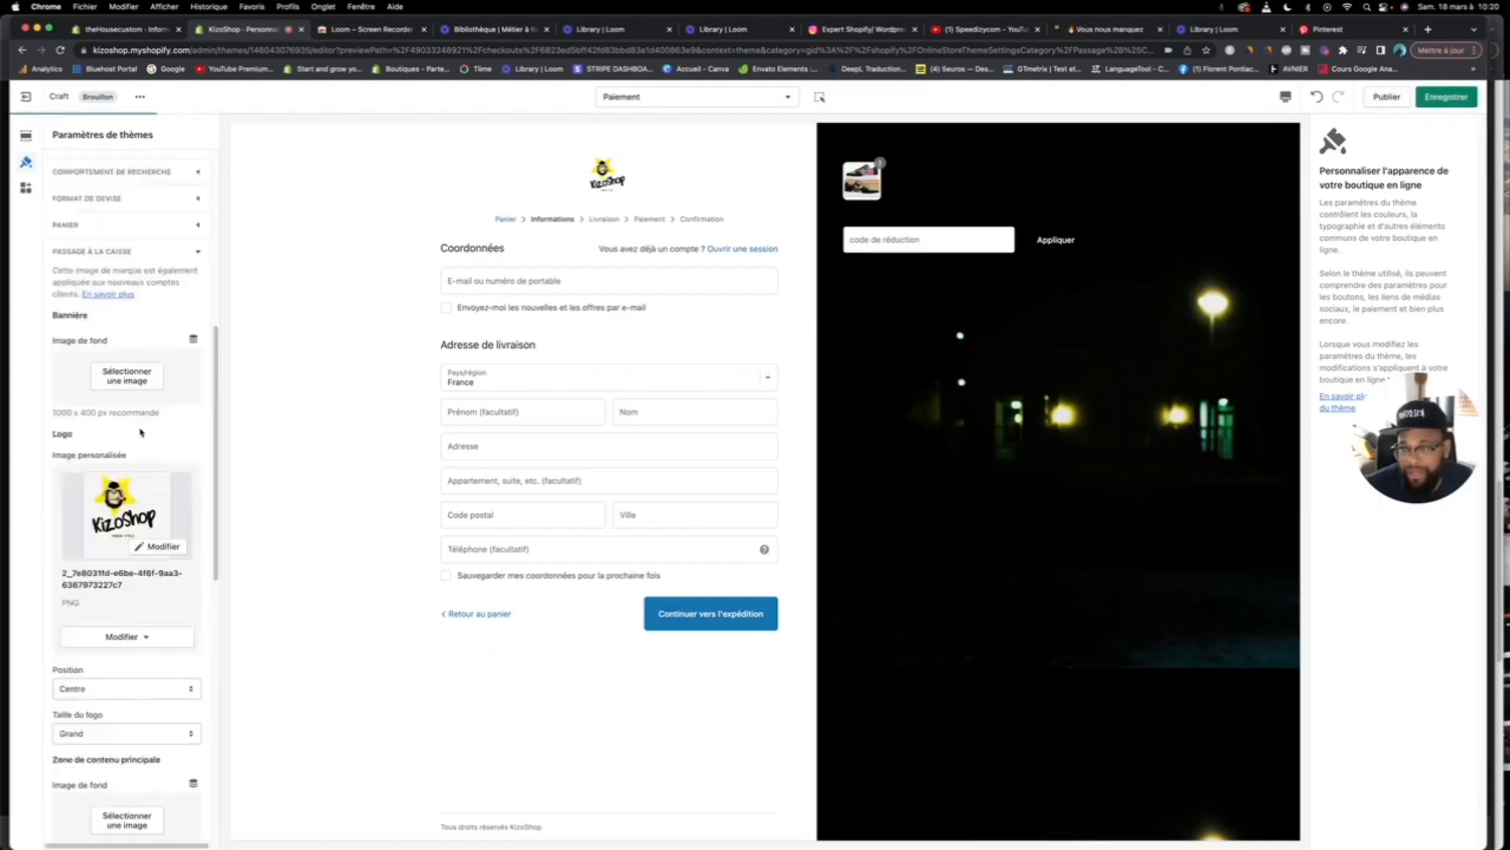
scroll(142, 432, "up", 5)
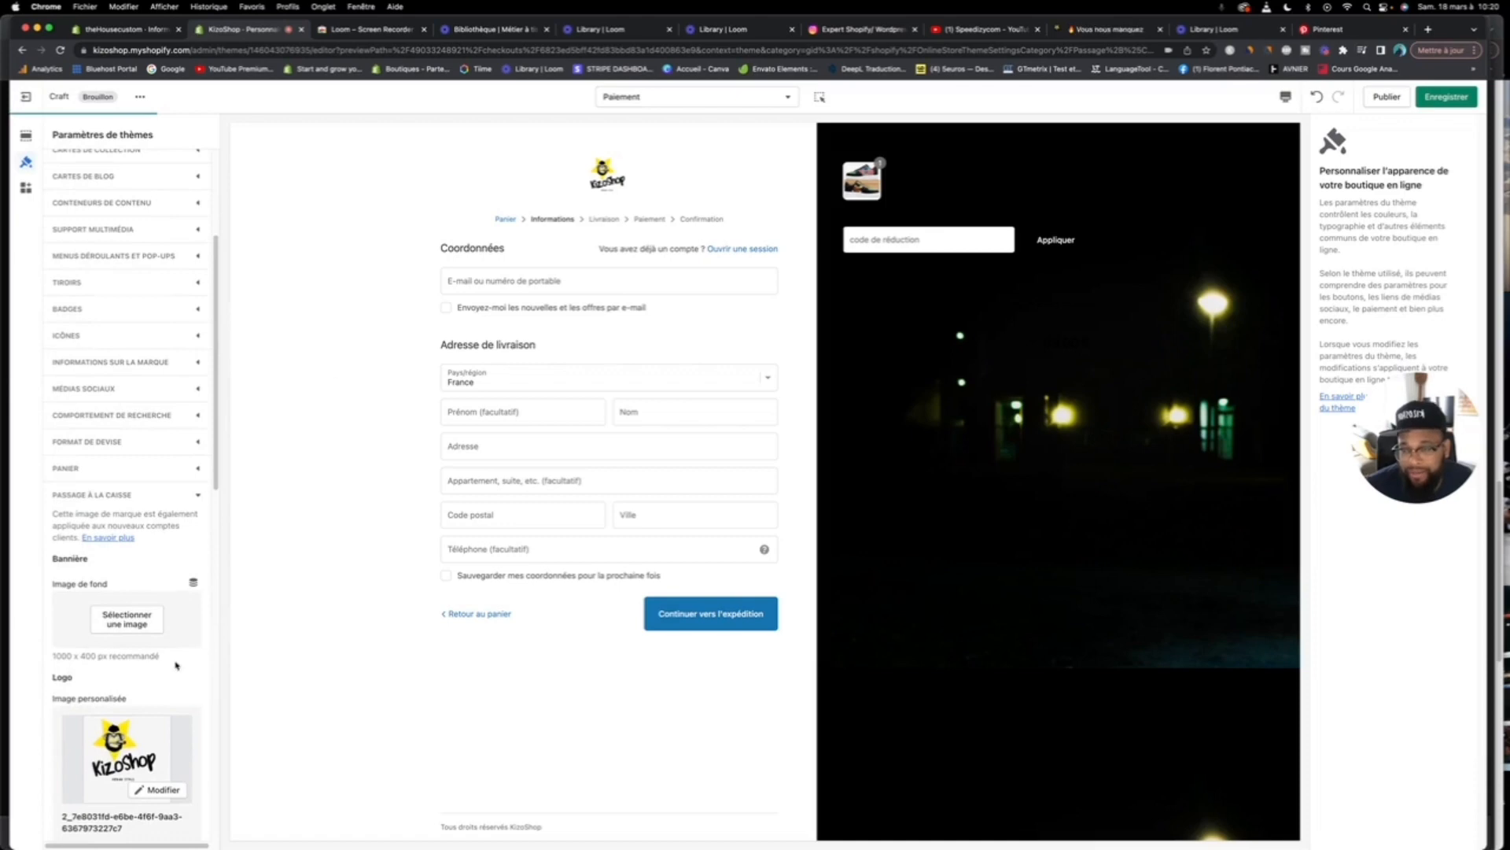
left_click(151, 626)
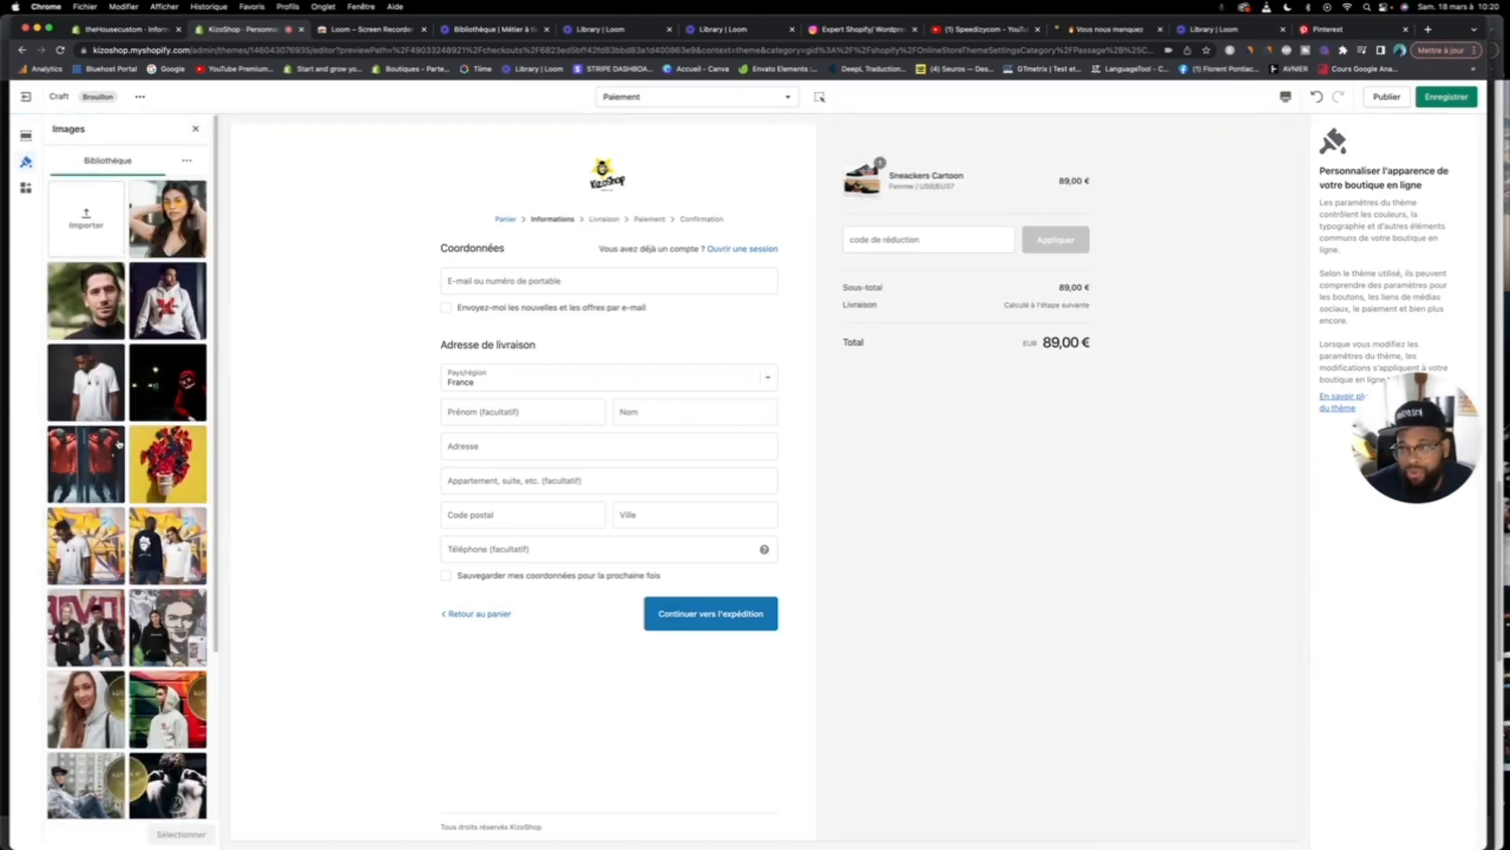
scroll(118, 443, "down", 5)
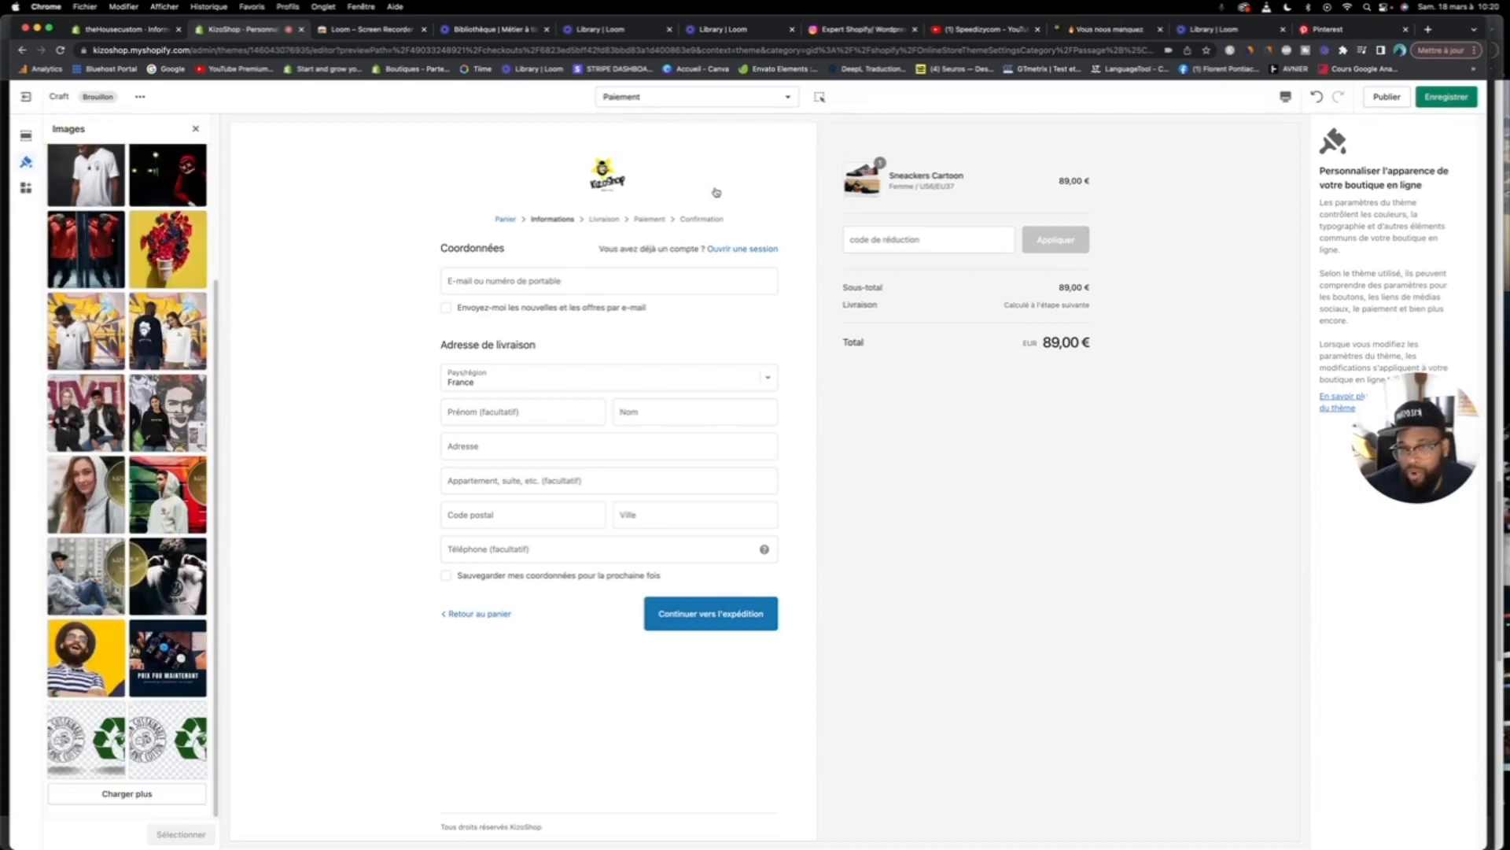
left_click(183, 794)
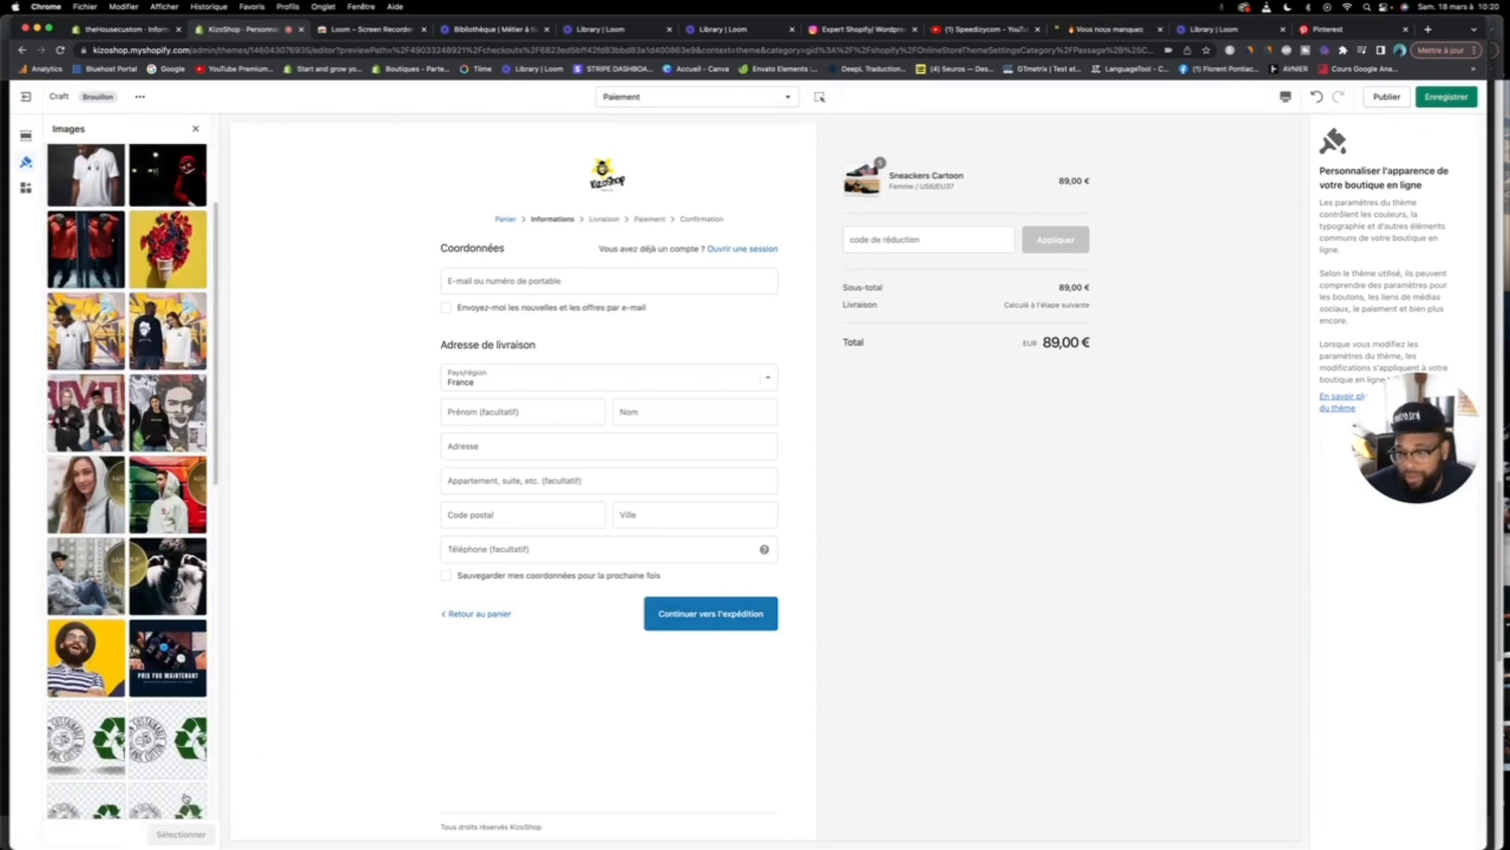
scroll(160, 714, "down", 10)
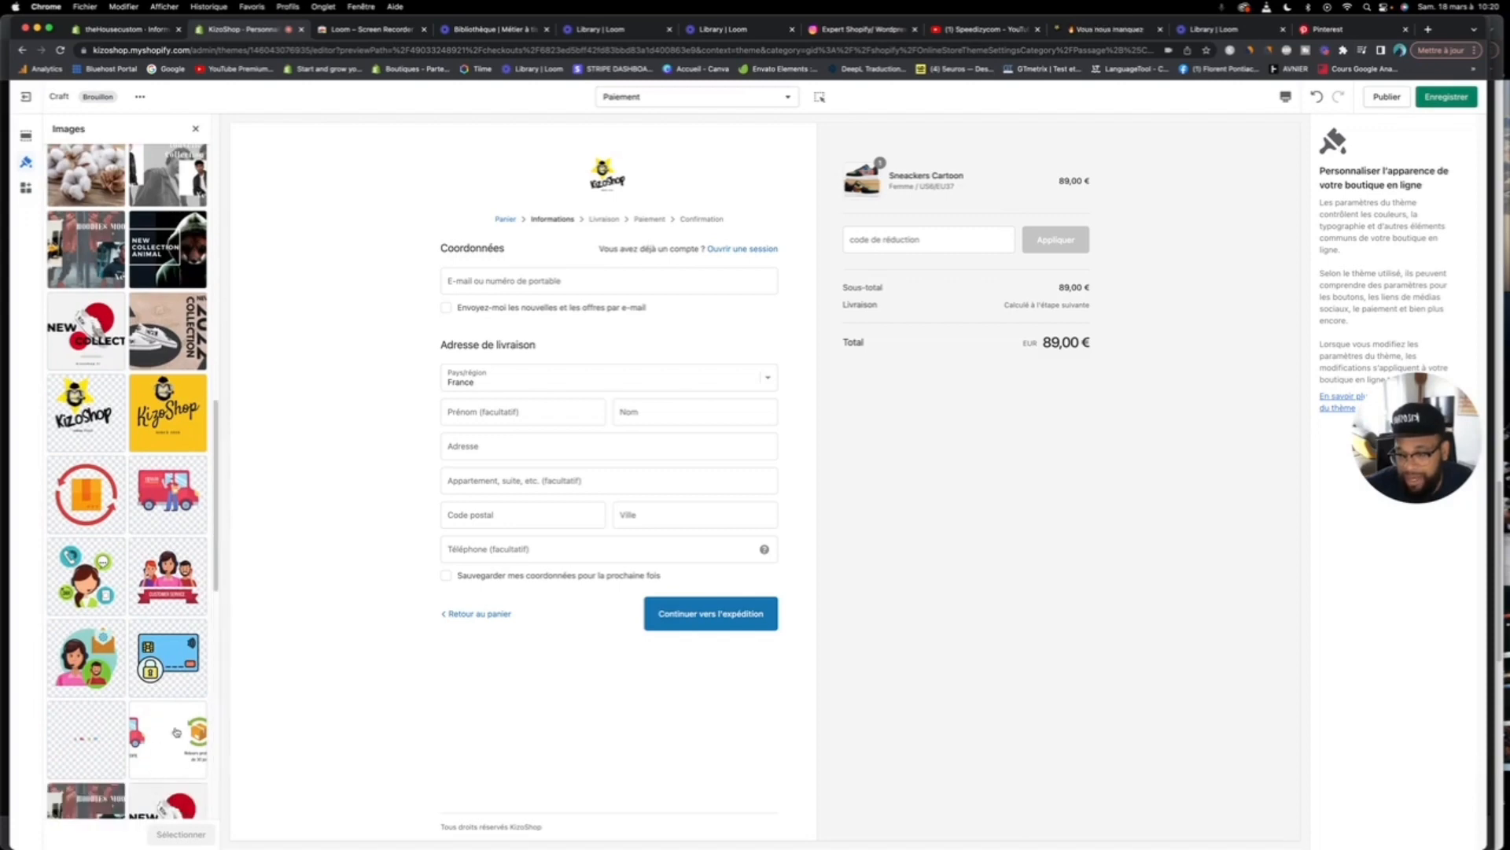
scroll(177, 731, "down", 7)
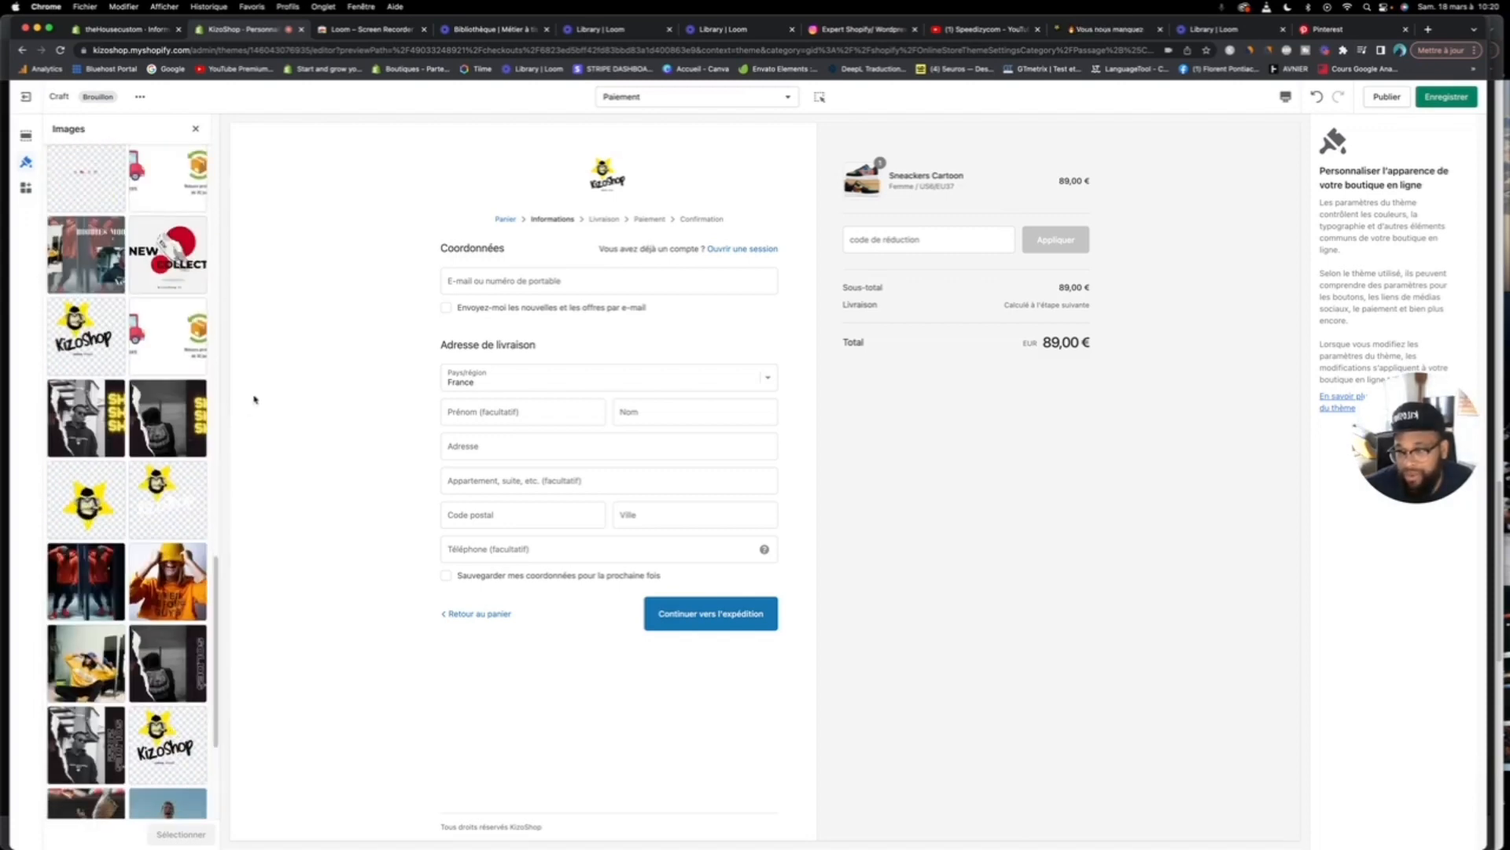
left_click(184, 266)
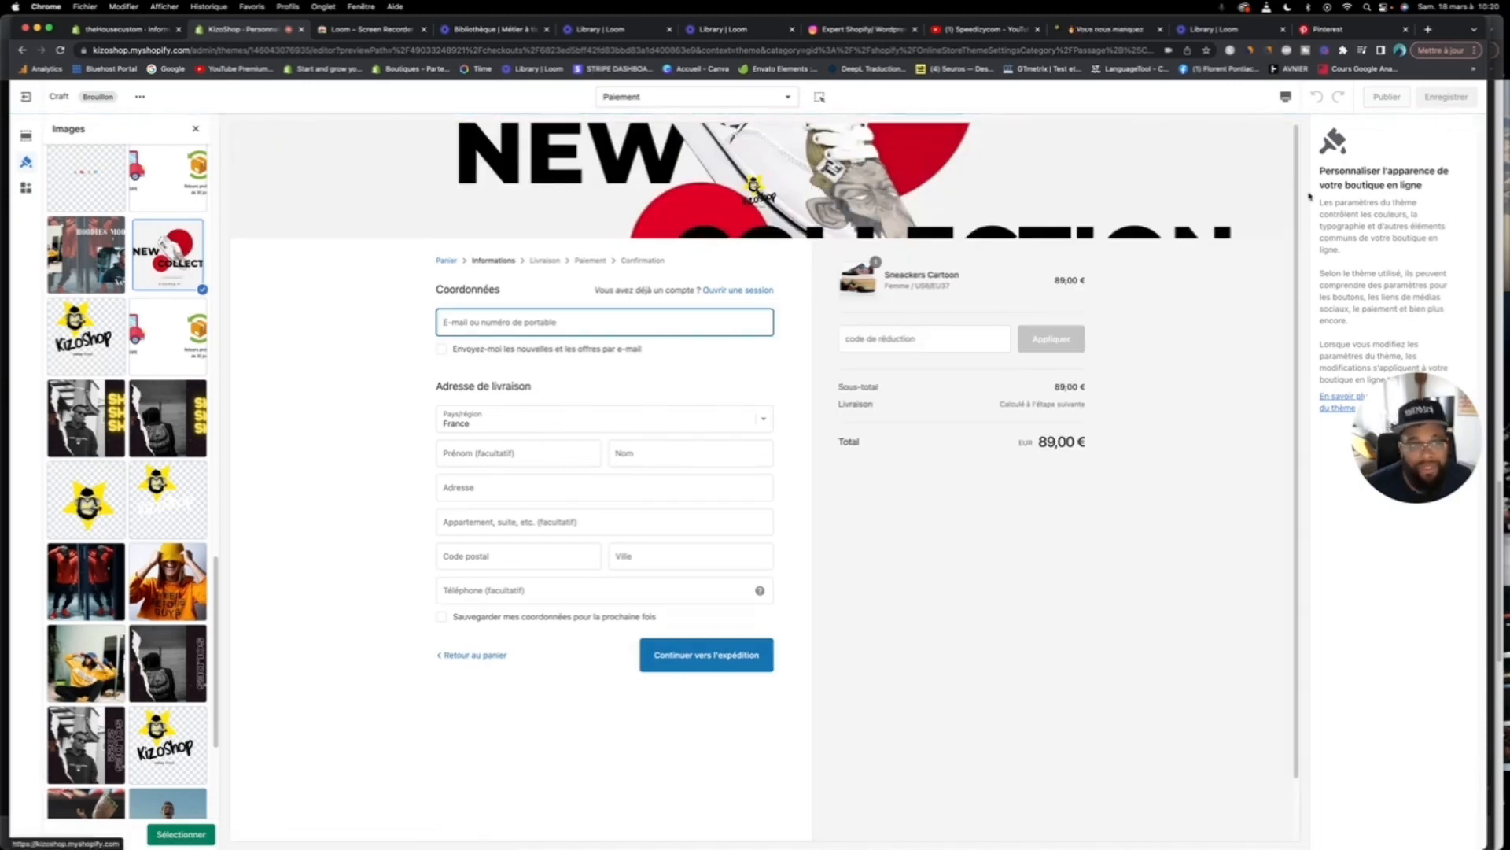
left_click(179, 834)
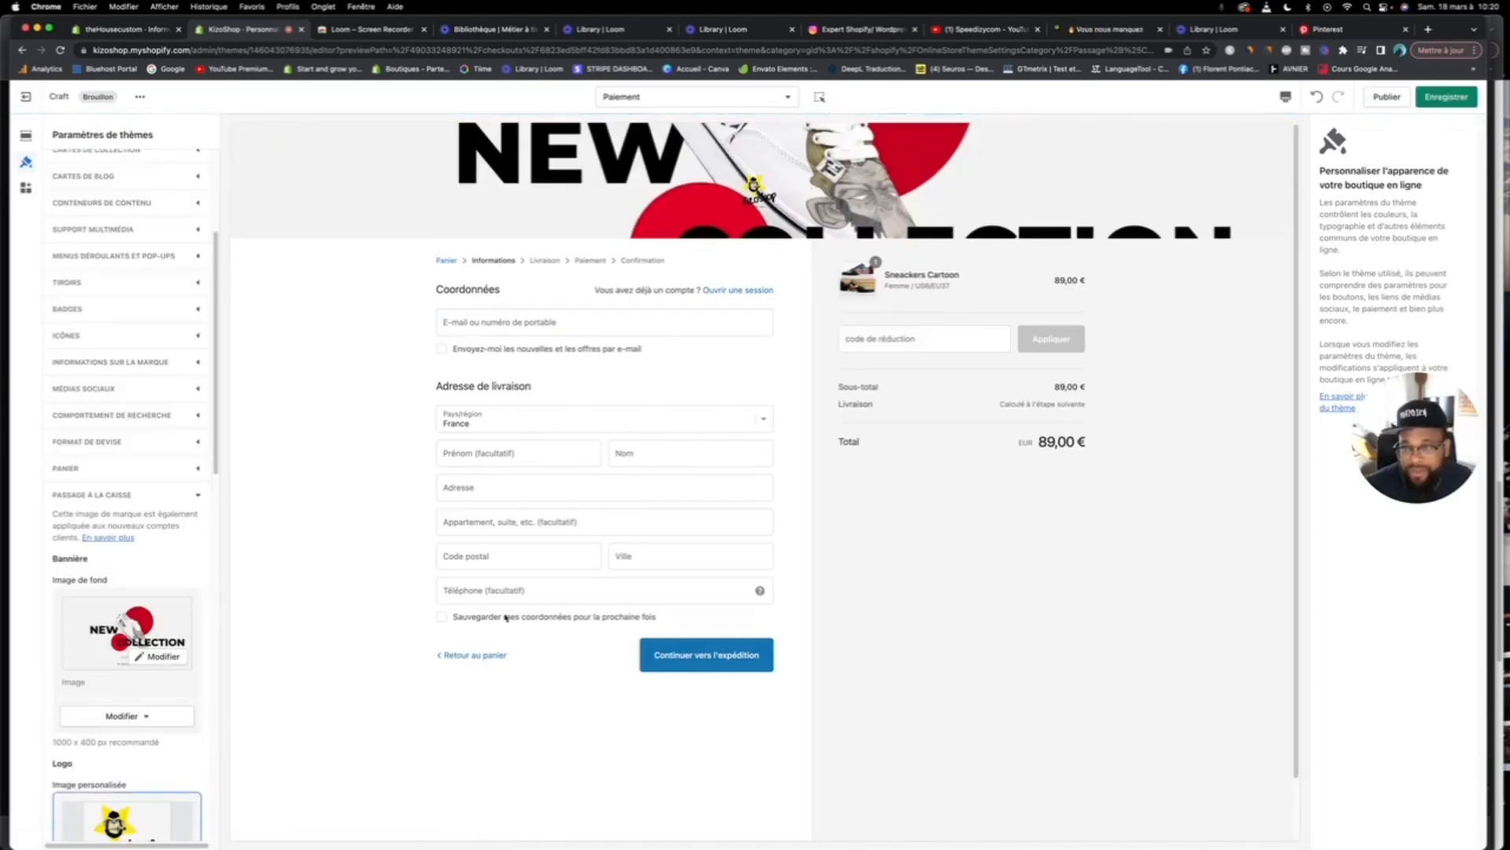
left_click(1448, 102)
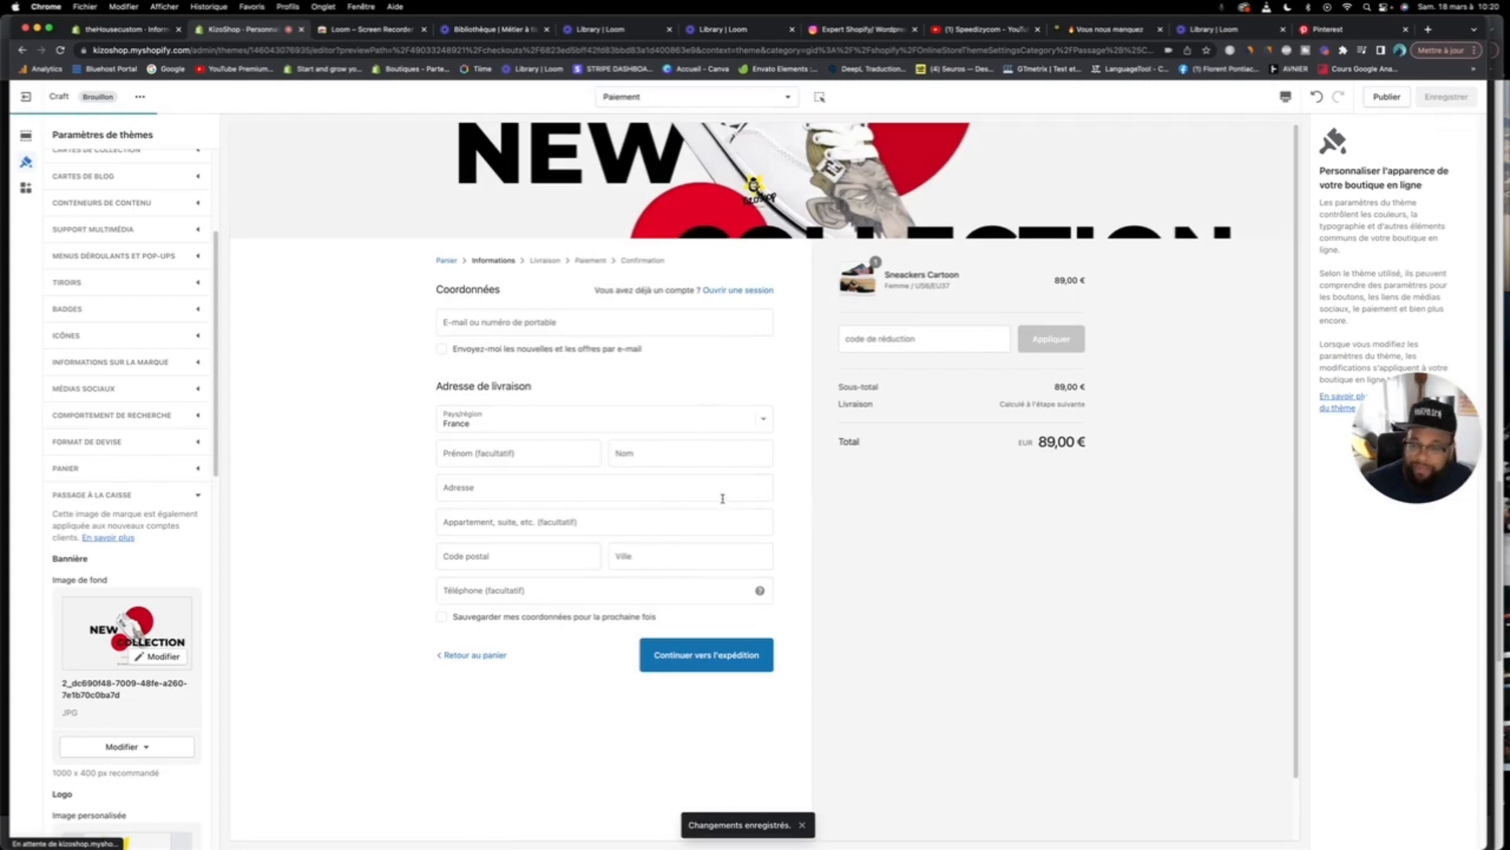
Step: Leave the theme settings and view the Connexion client template among the Comptes clients classiques templates
scroll(117, 527, "down", 6)
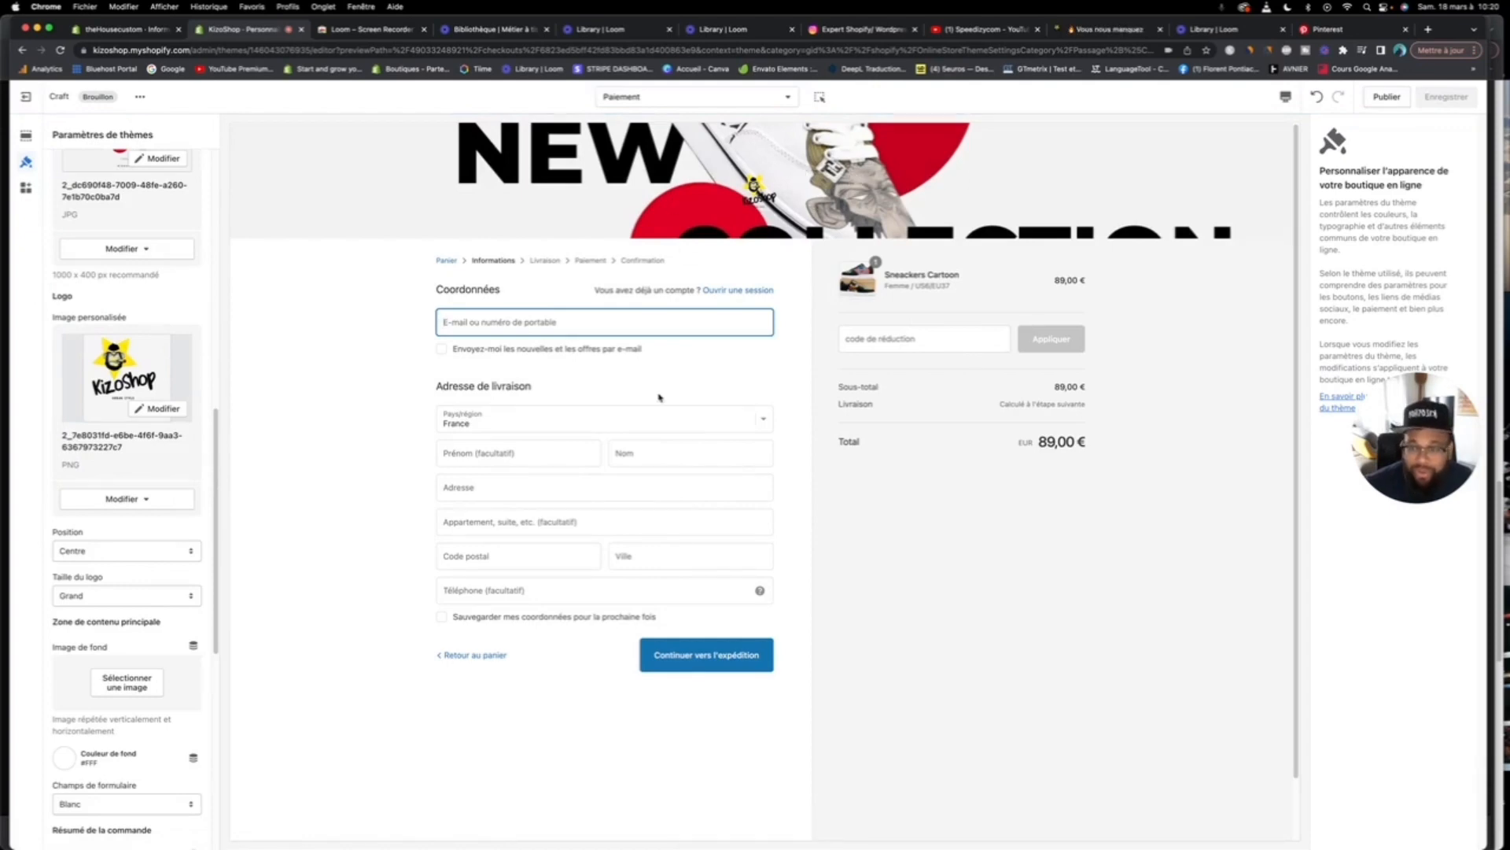
left_click(24, 139)
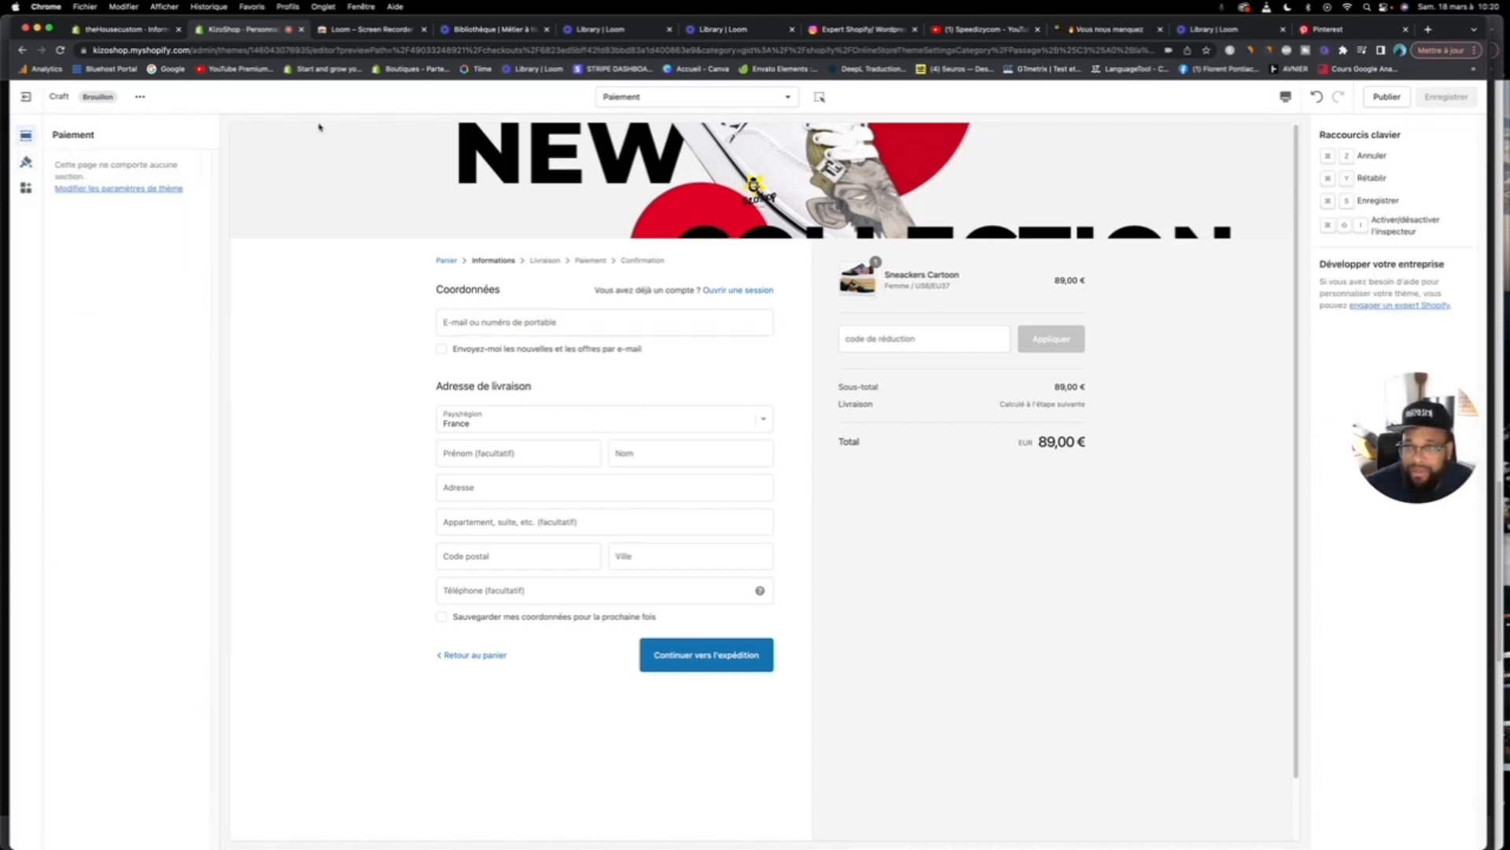
left_click(732, 97)
scroll(728, 299, "down", 2)
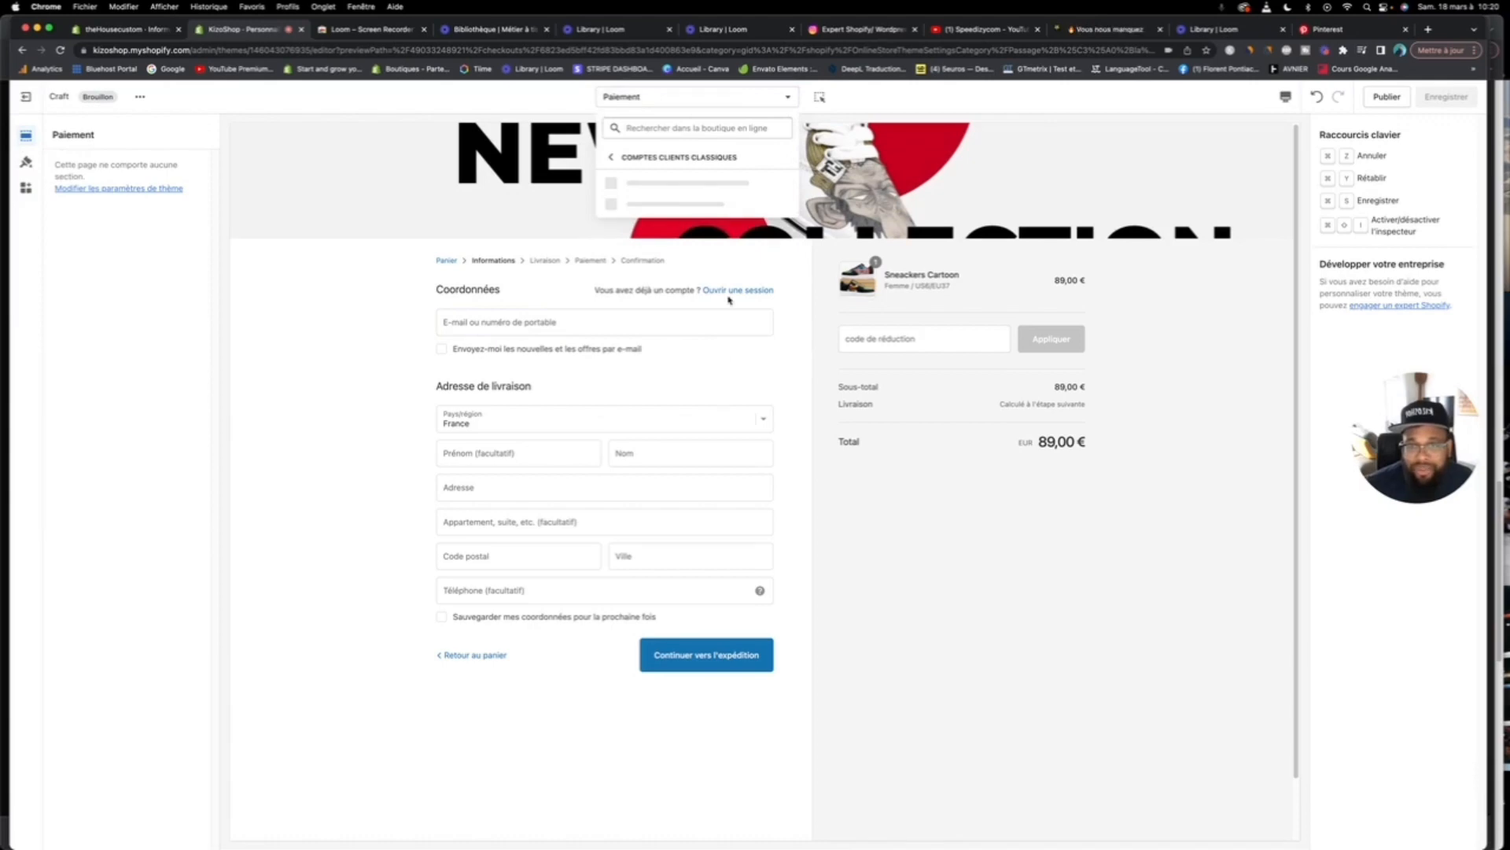
left_click(692, 268)
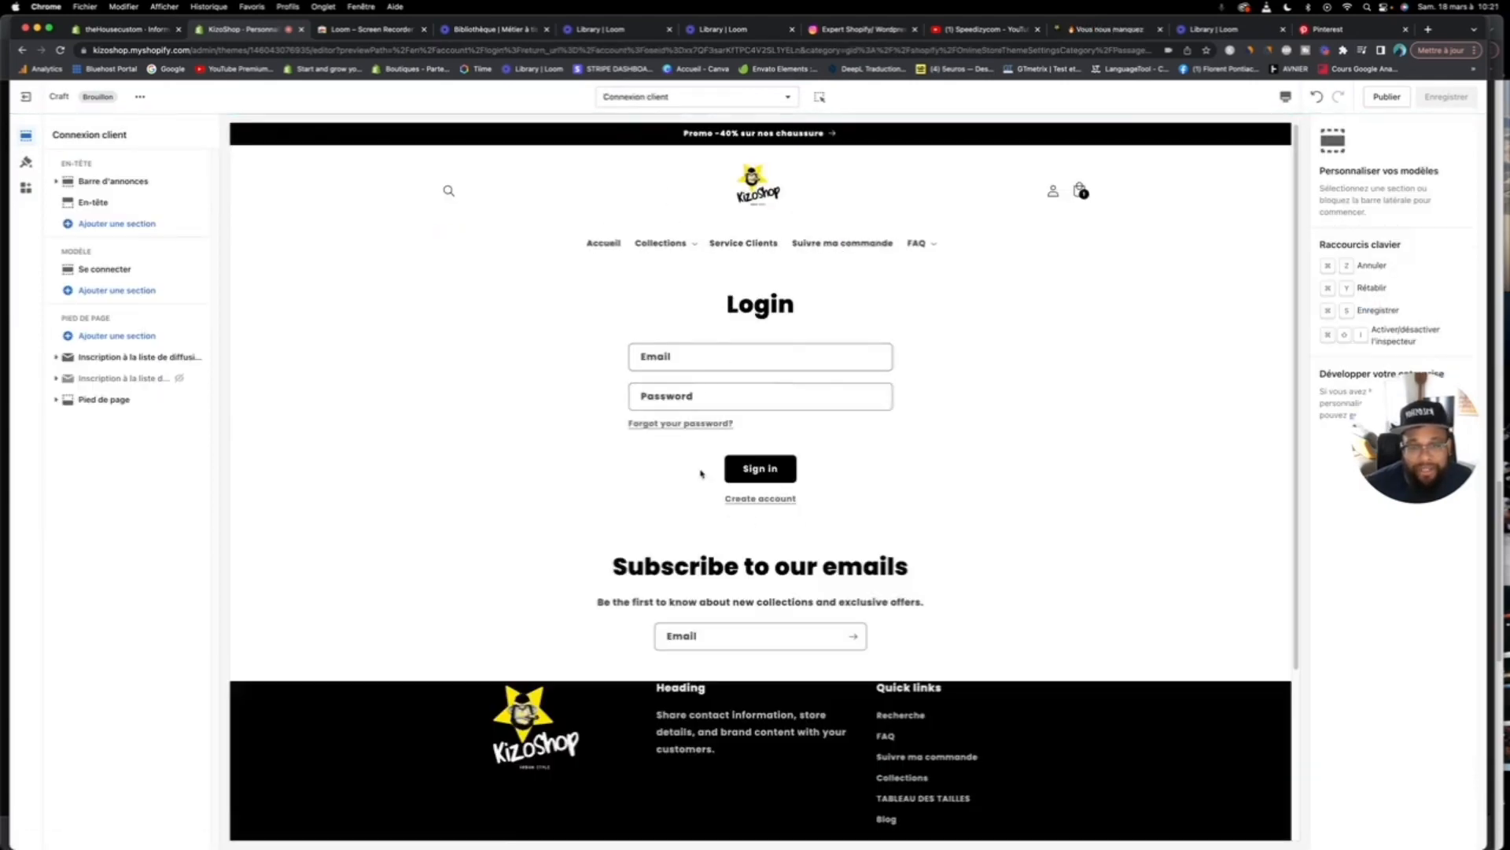
Step: View the Page d'erreur 404 template from the Autres group
left_click(685, 97)
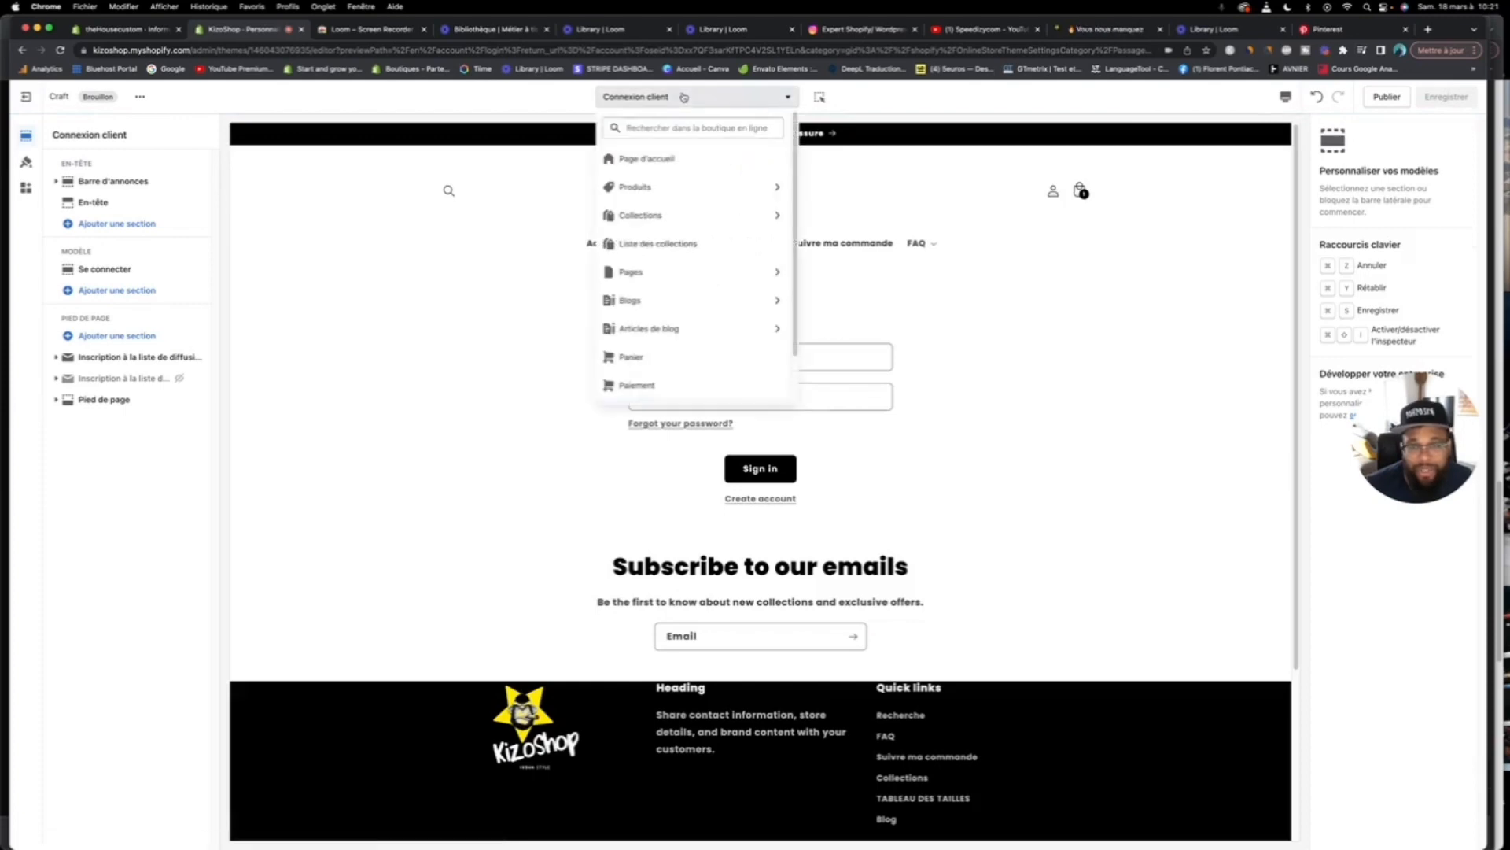
scroll(676, 297, "down", 2)
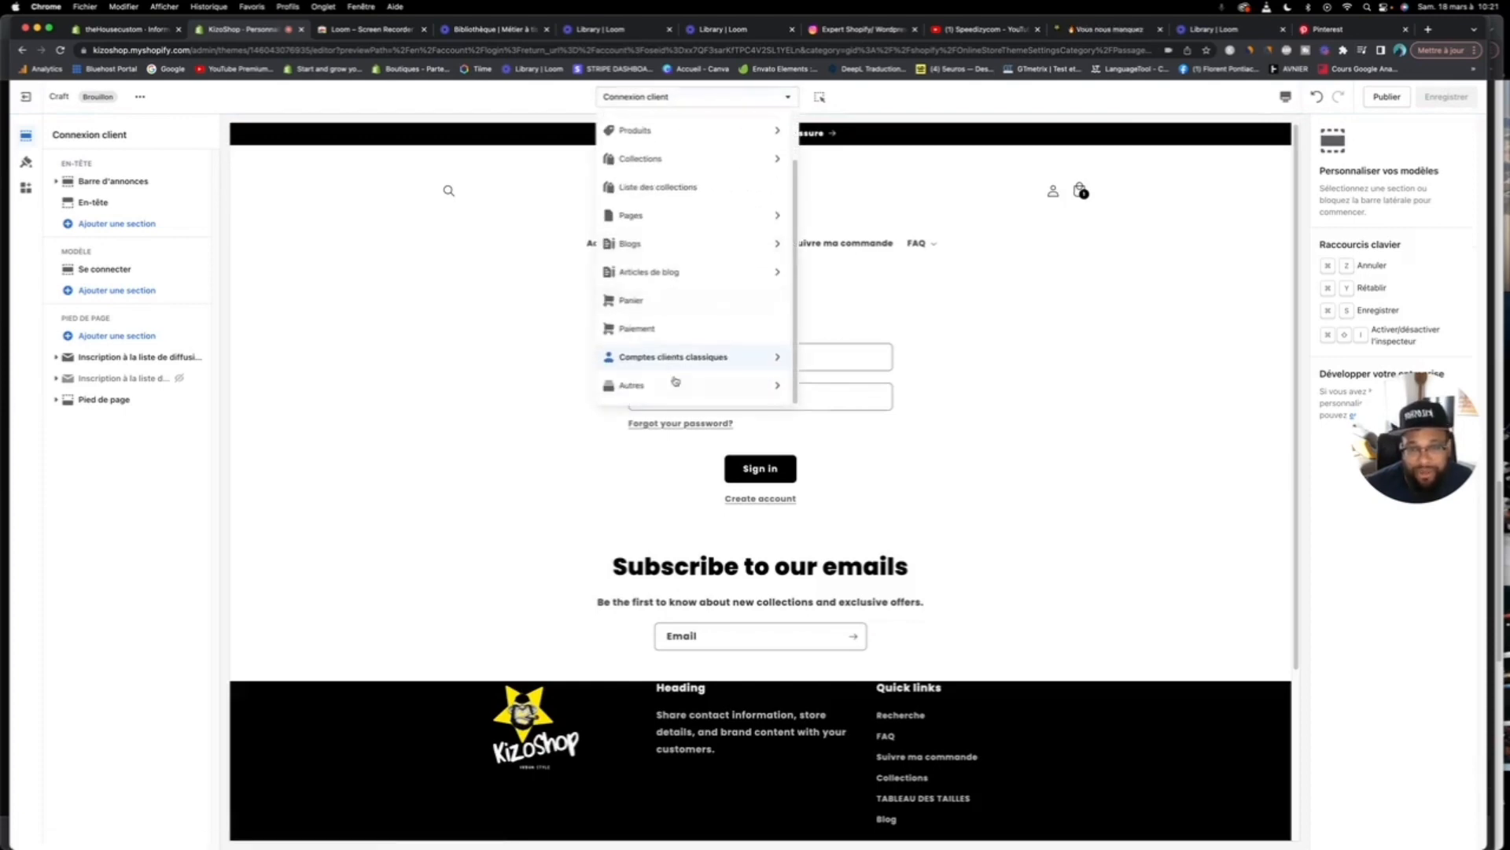
left_click(675, 383)
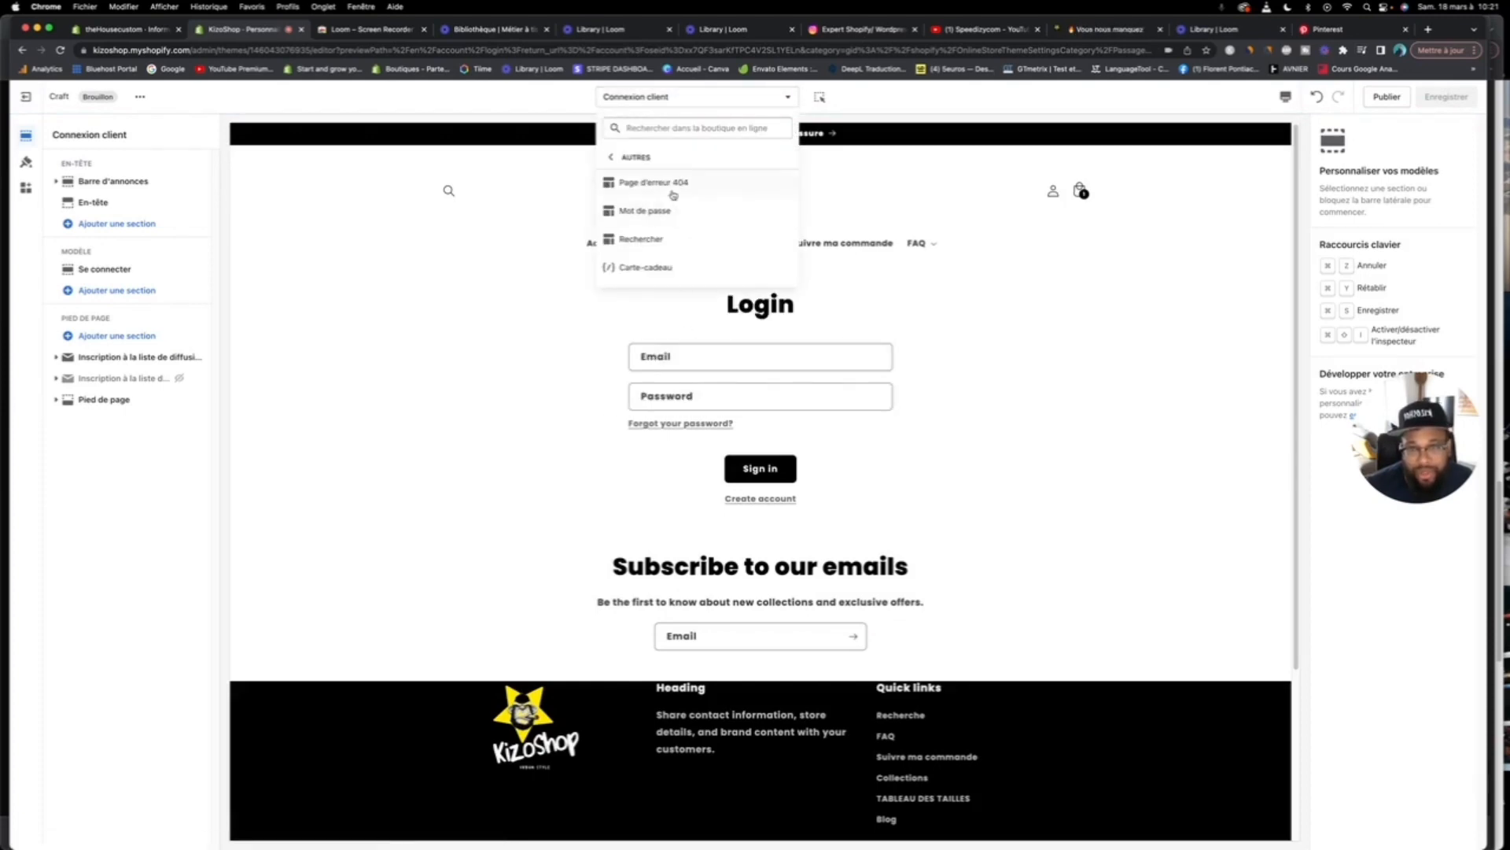
left_click(672, 185)
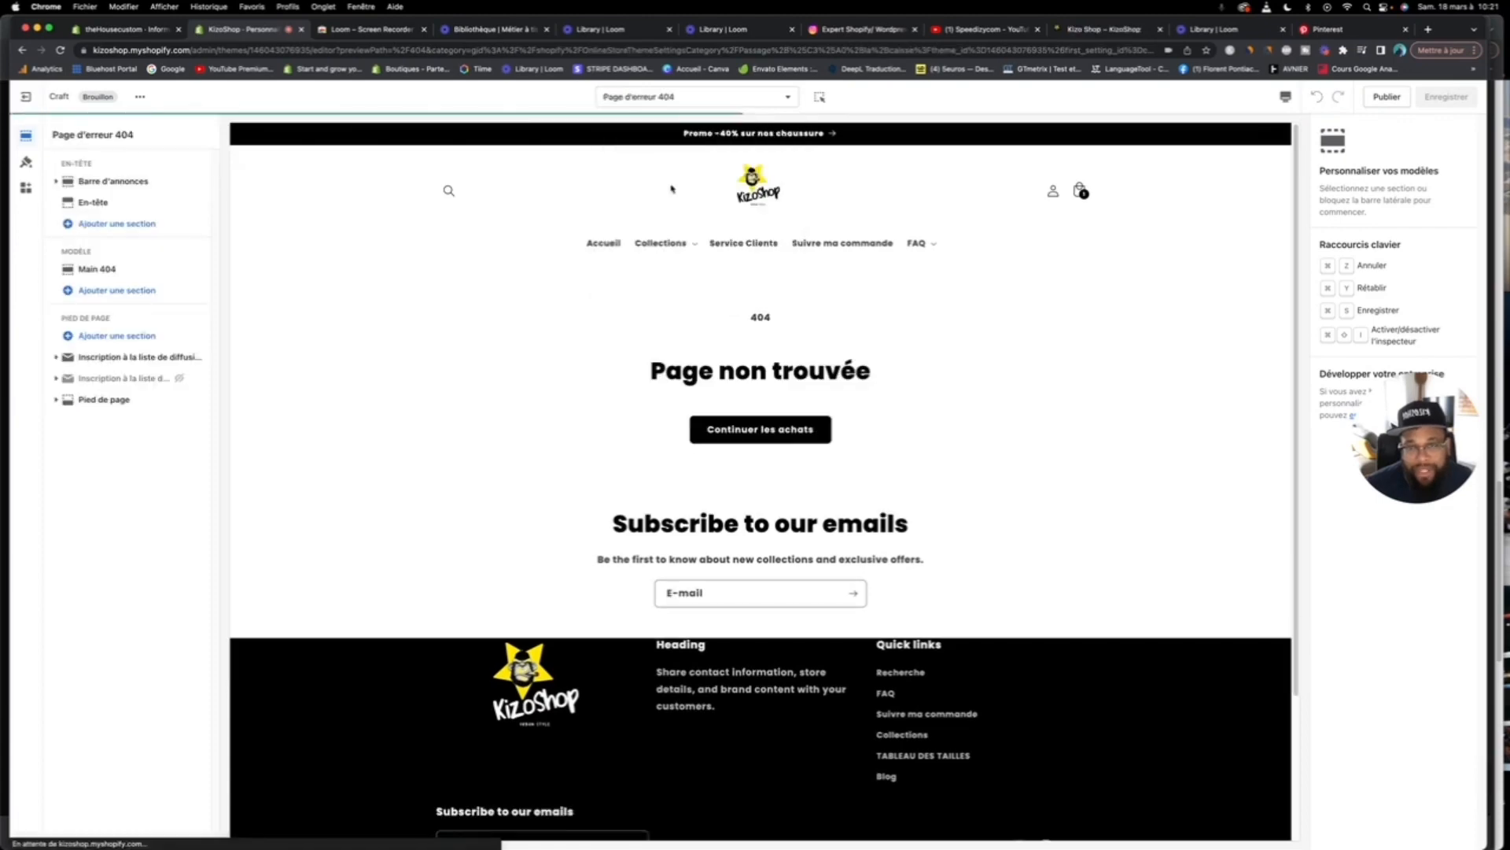
Step: View the Rechercher template from the Autres group
left_click(680, 101)
scroll(657, 358, "down", 2)
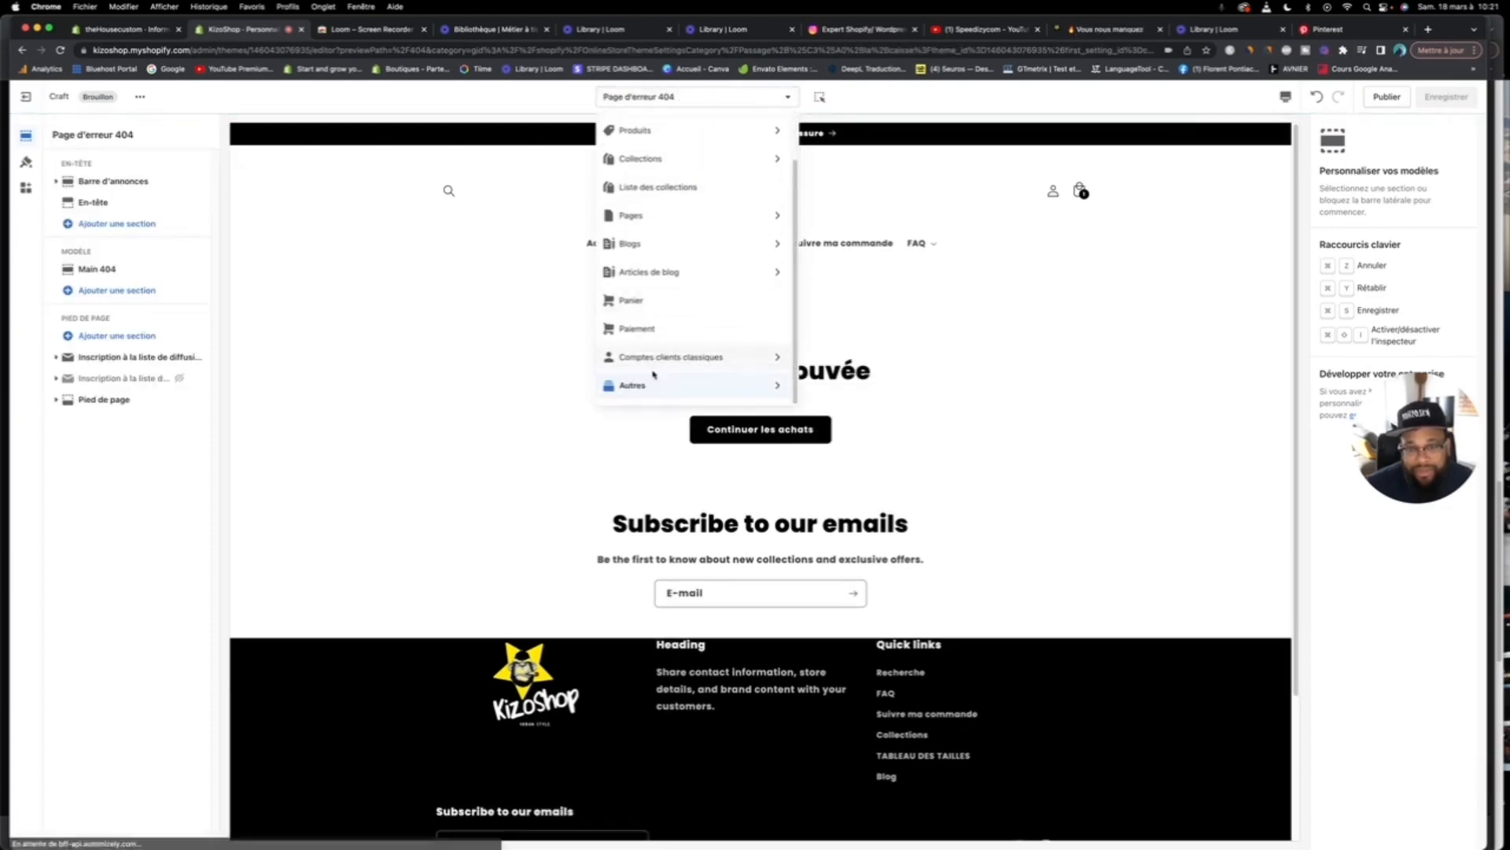
left_click(652, 381)
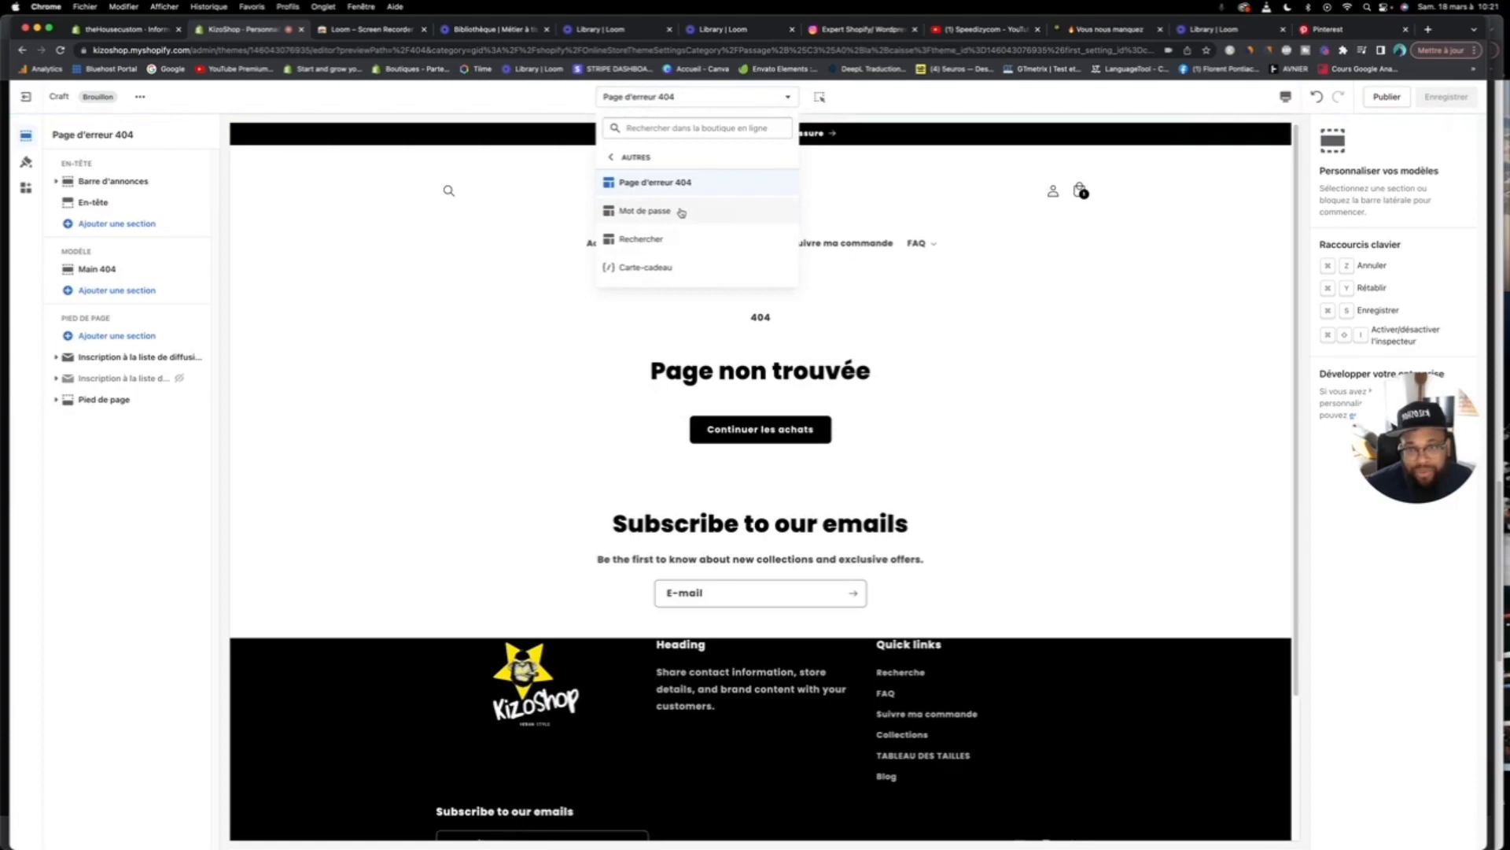
left_click(663, 236)
Step: Test the search page with "hoodi" and open the suggested product Unisex essential eco hoodie Kizoshop
left_click(682, 358)
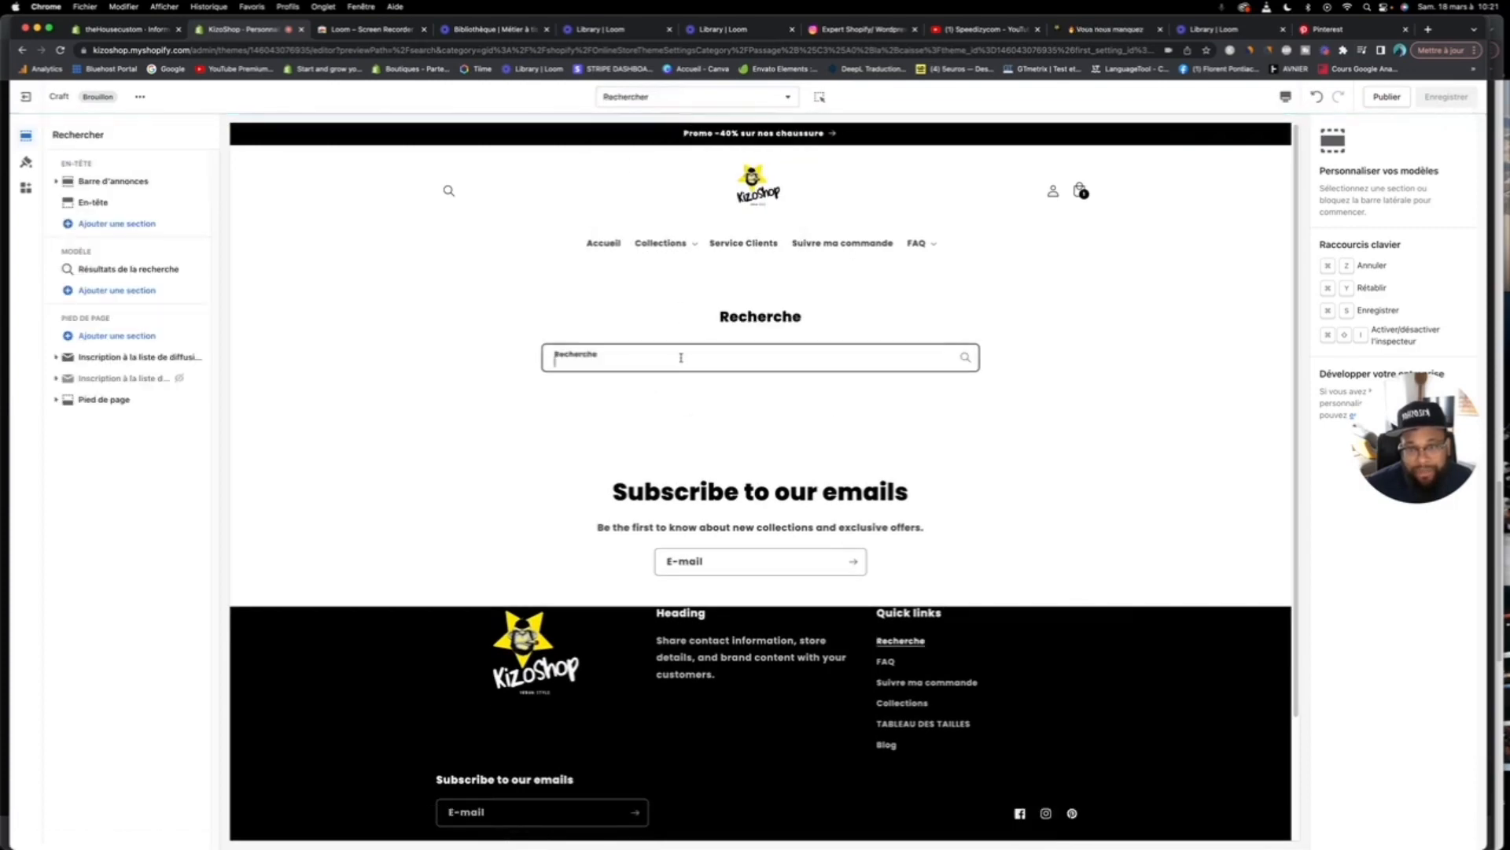
type("hoodi")
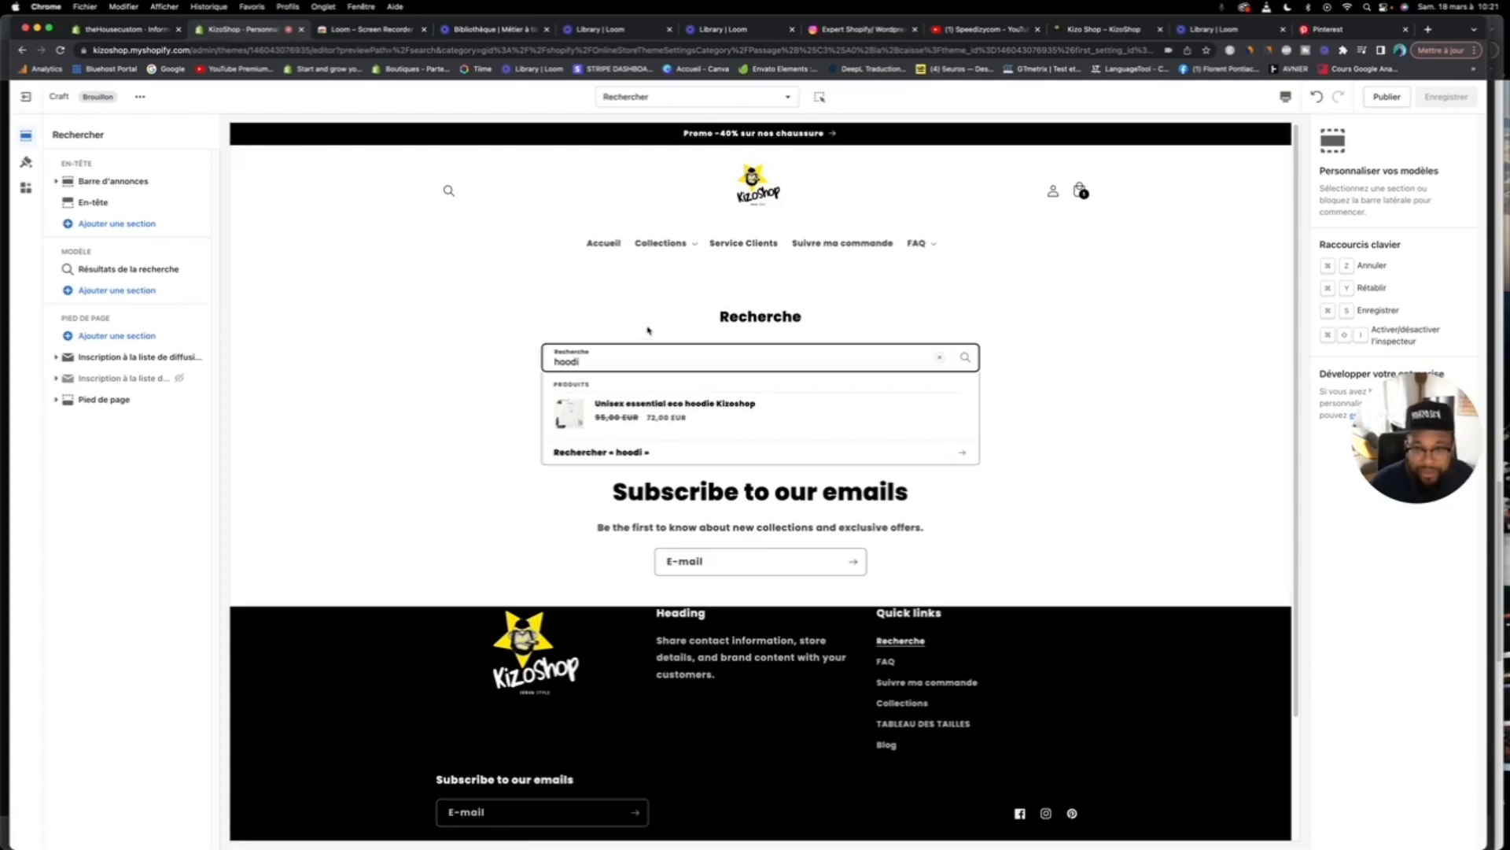
left_click(641, 404)
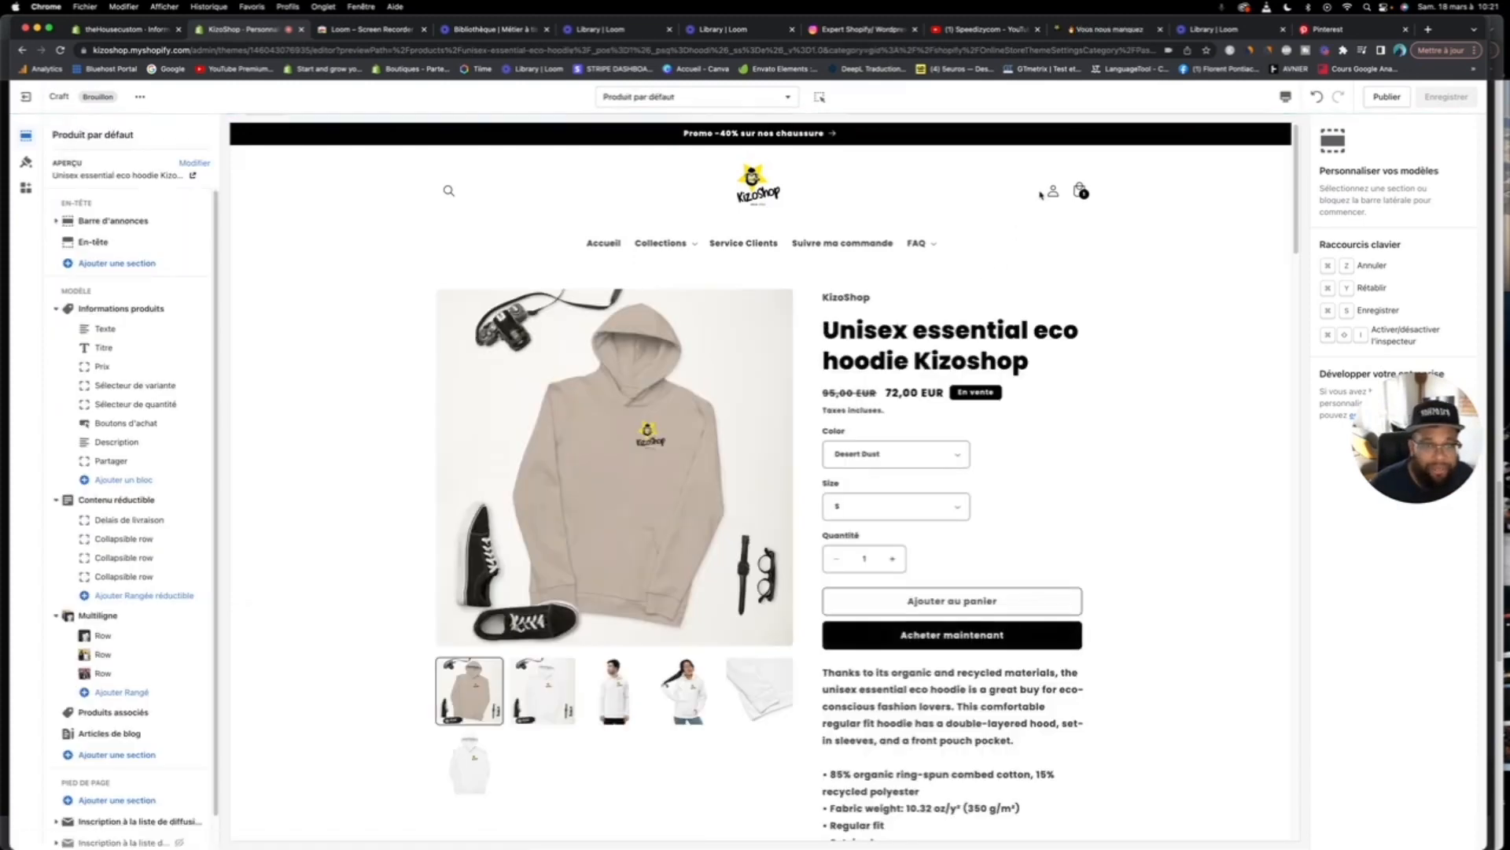
Step: Test the store header's search with "chaussure" and open the suggested product Chaussures en toile unisexes Marquage
left_click(448, 192)
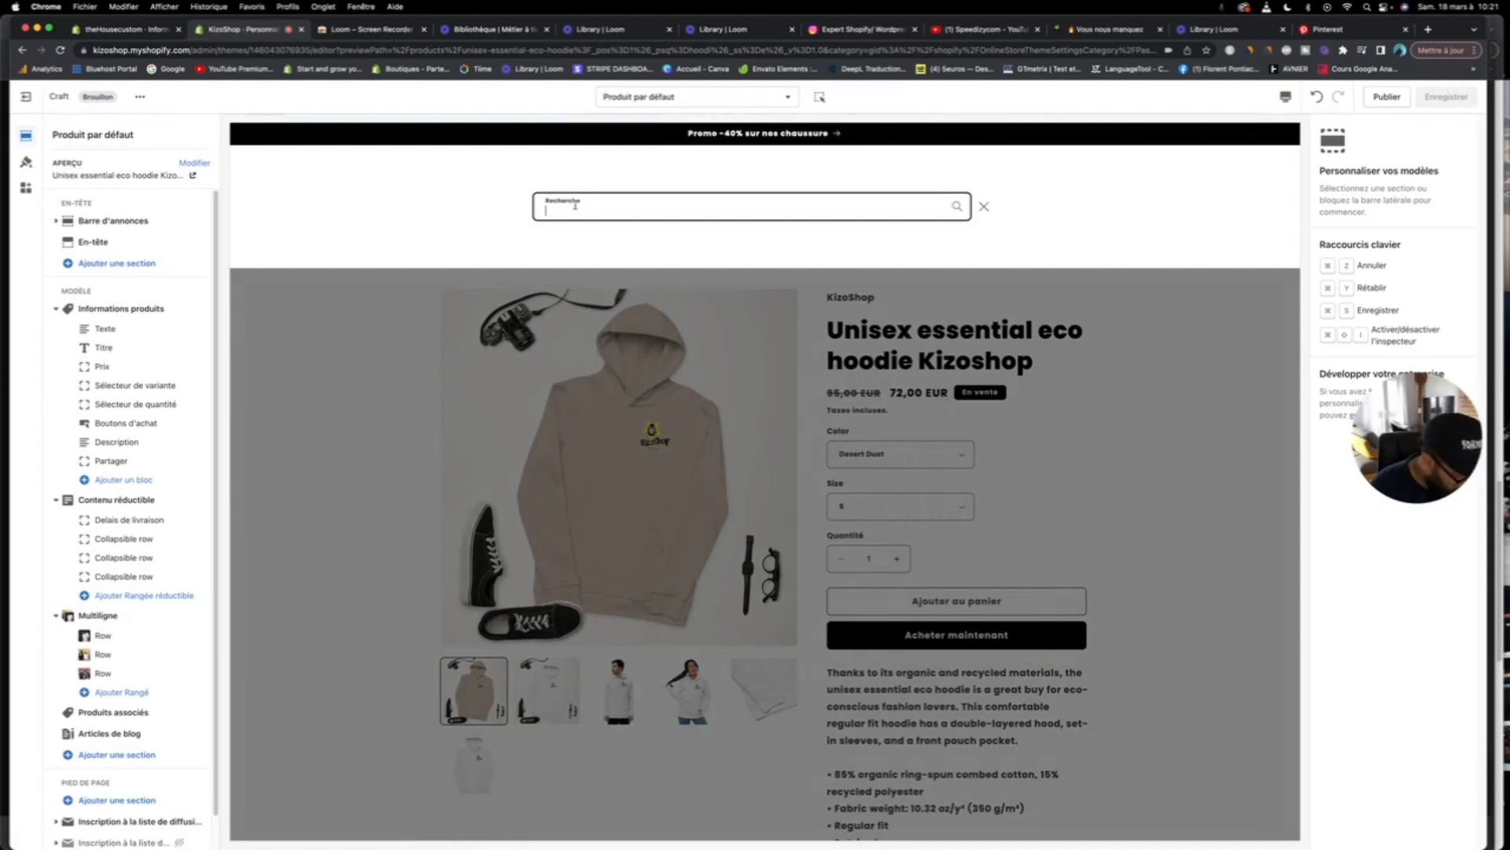
type("chaussure")
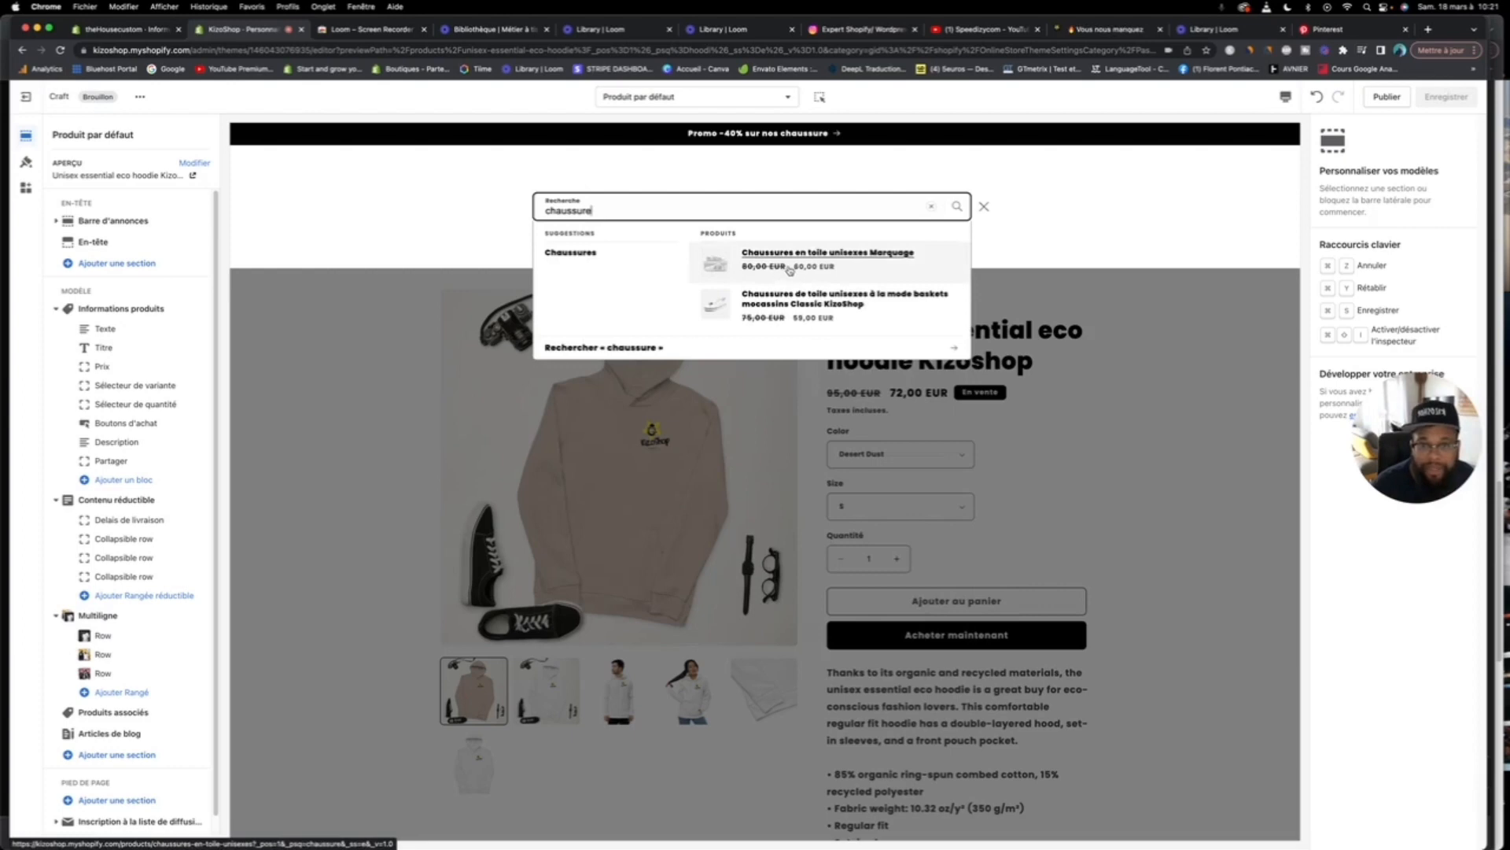
left_click(789, 270)
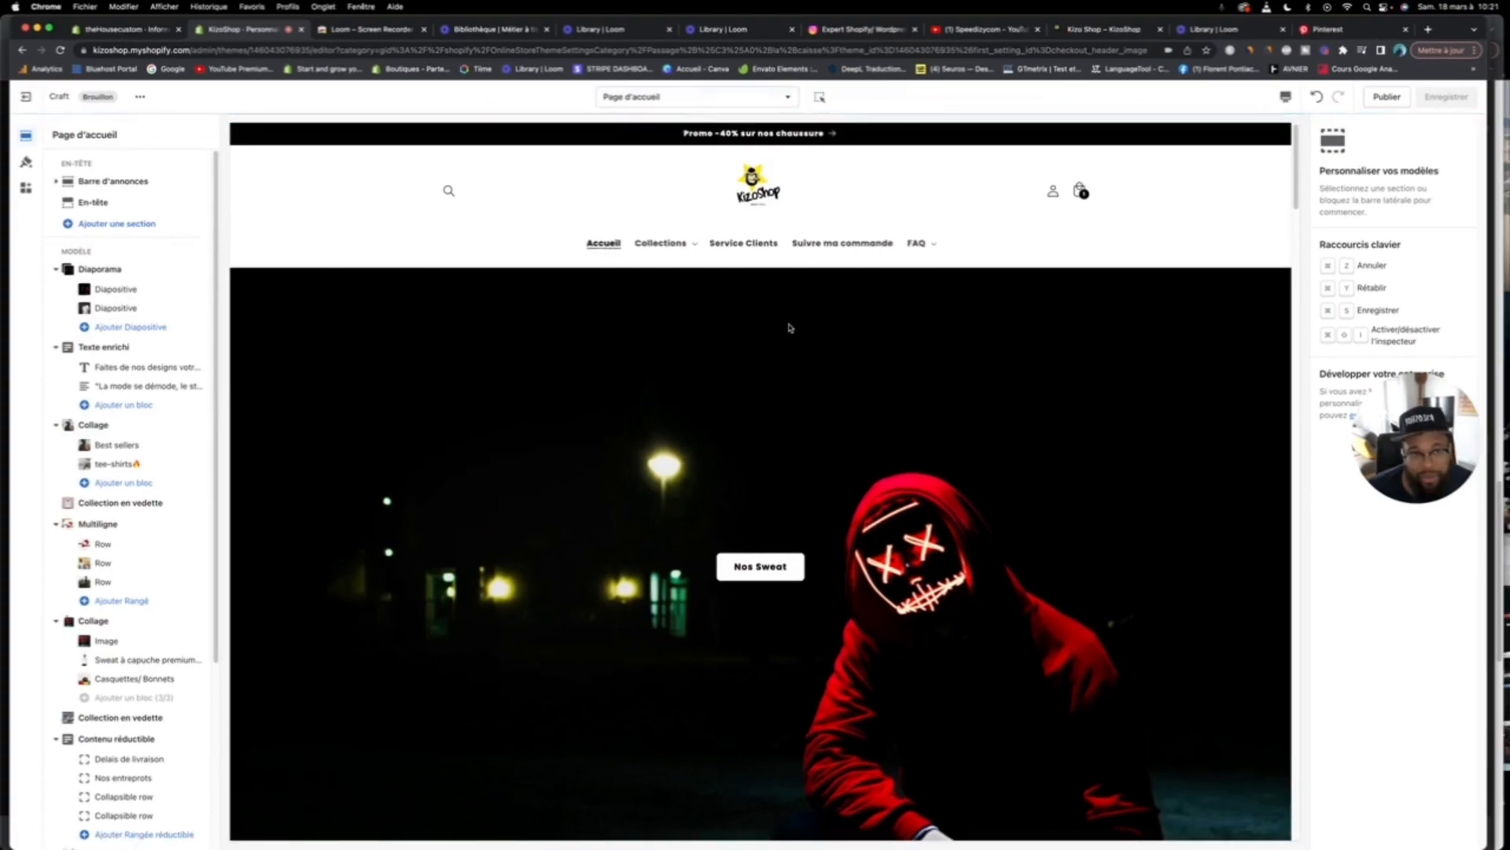
Step: Review the Page d'accueil template from the slideshow down to the FAQ section
scroll(787, 326, "down", 10)
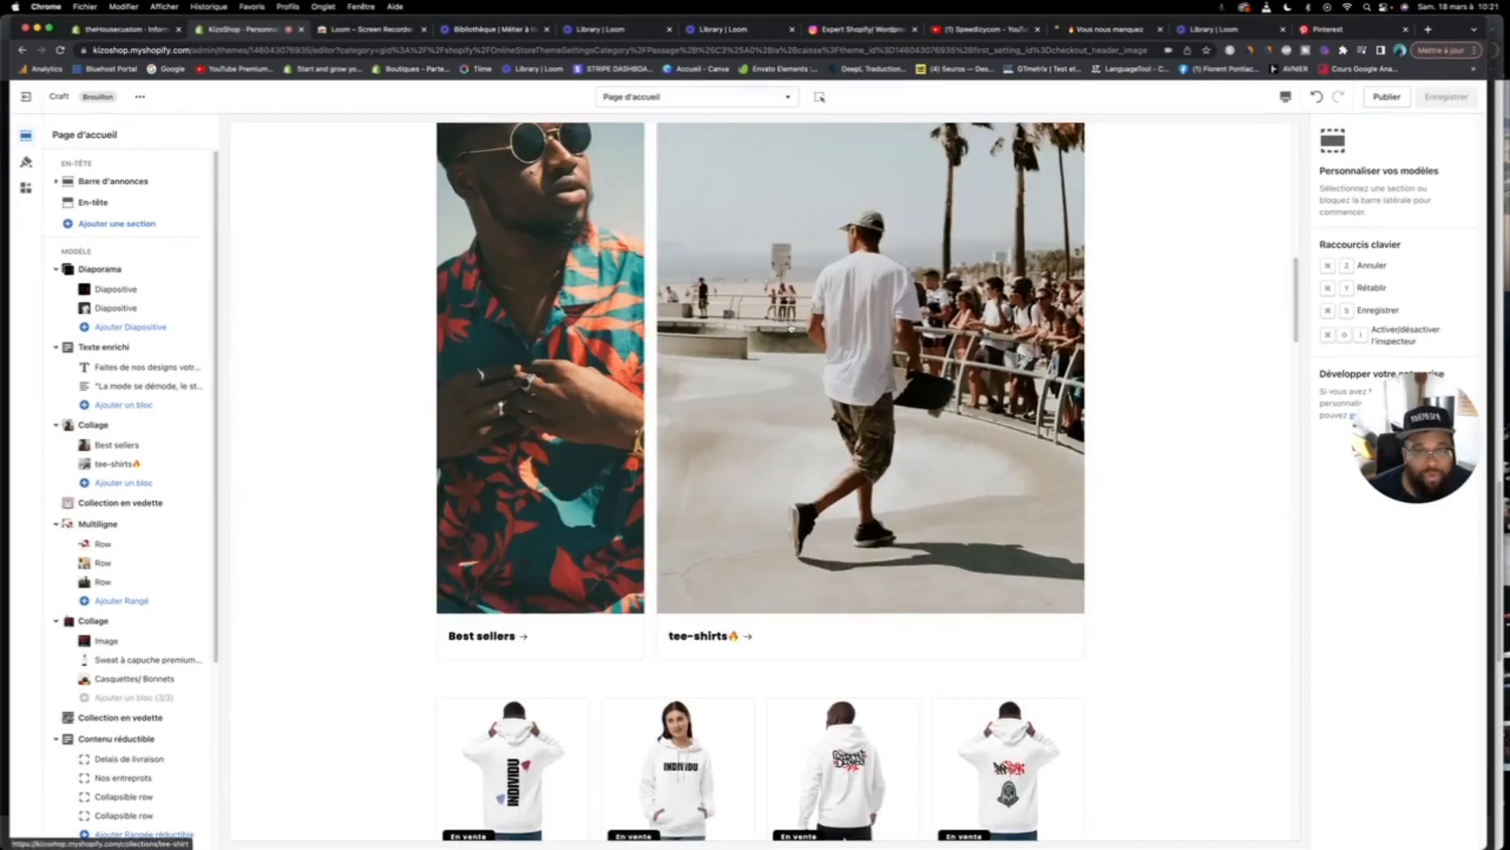
scroll(791, 328, "down", 20)
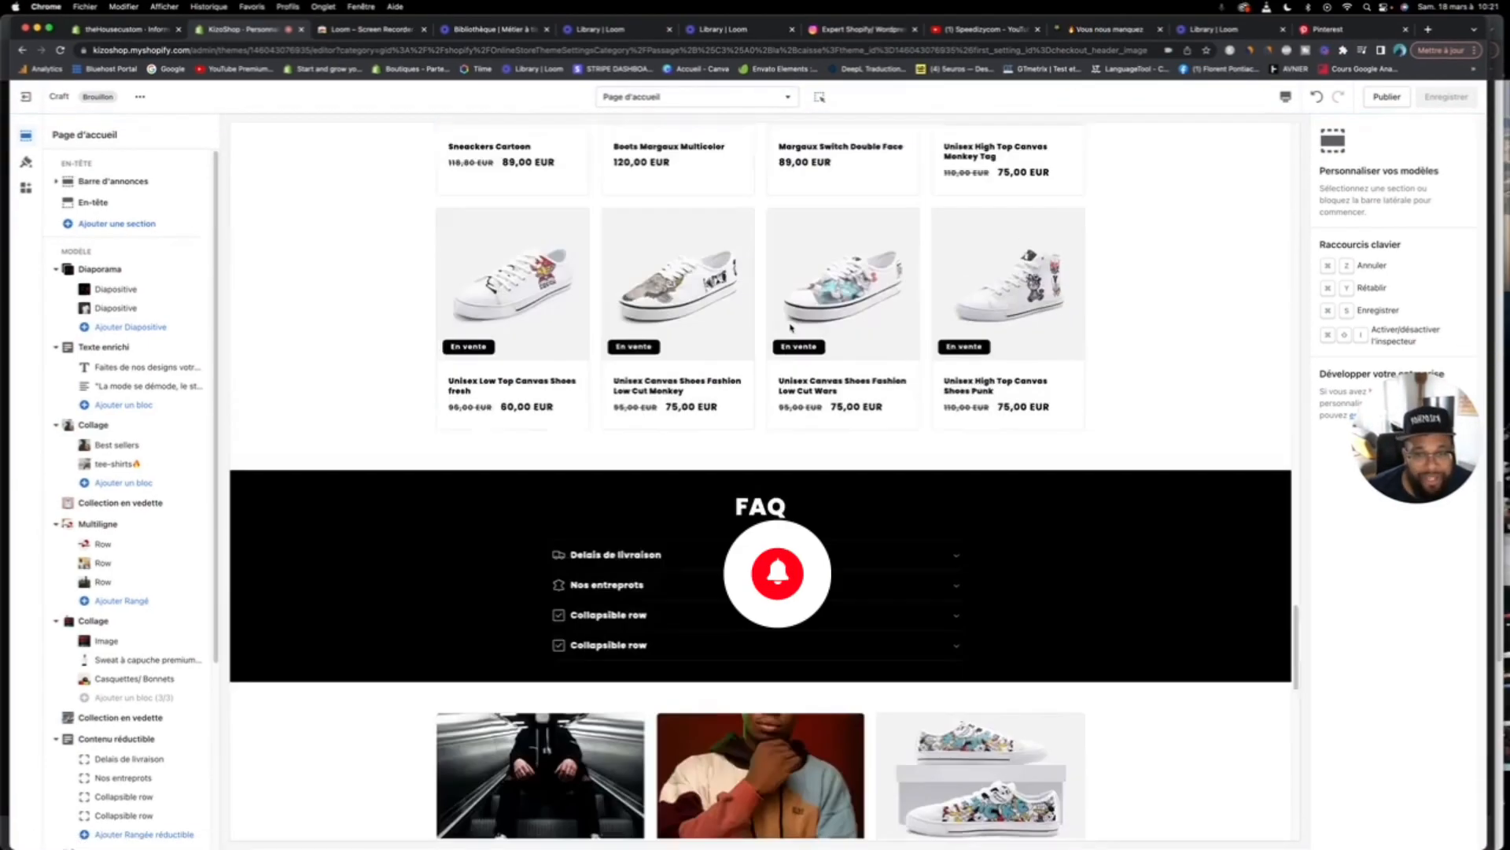
Step: Review the lower part of the home page, from the FAQ and blog articles to the customer reviews, newsletter and footer
scroll(792, 328, "down", 15)
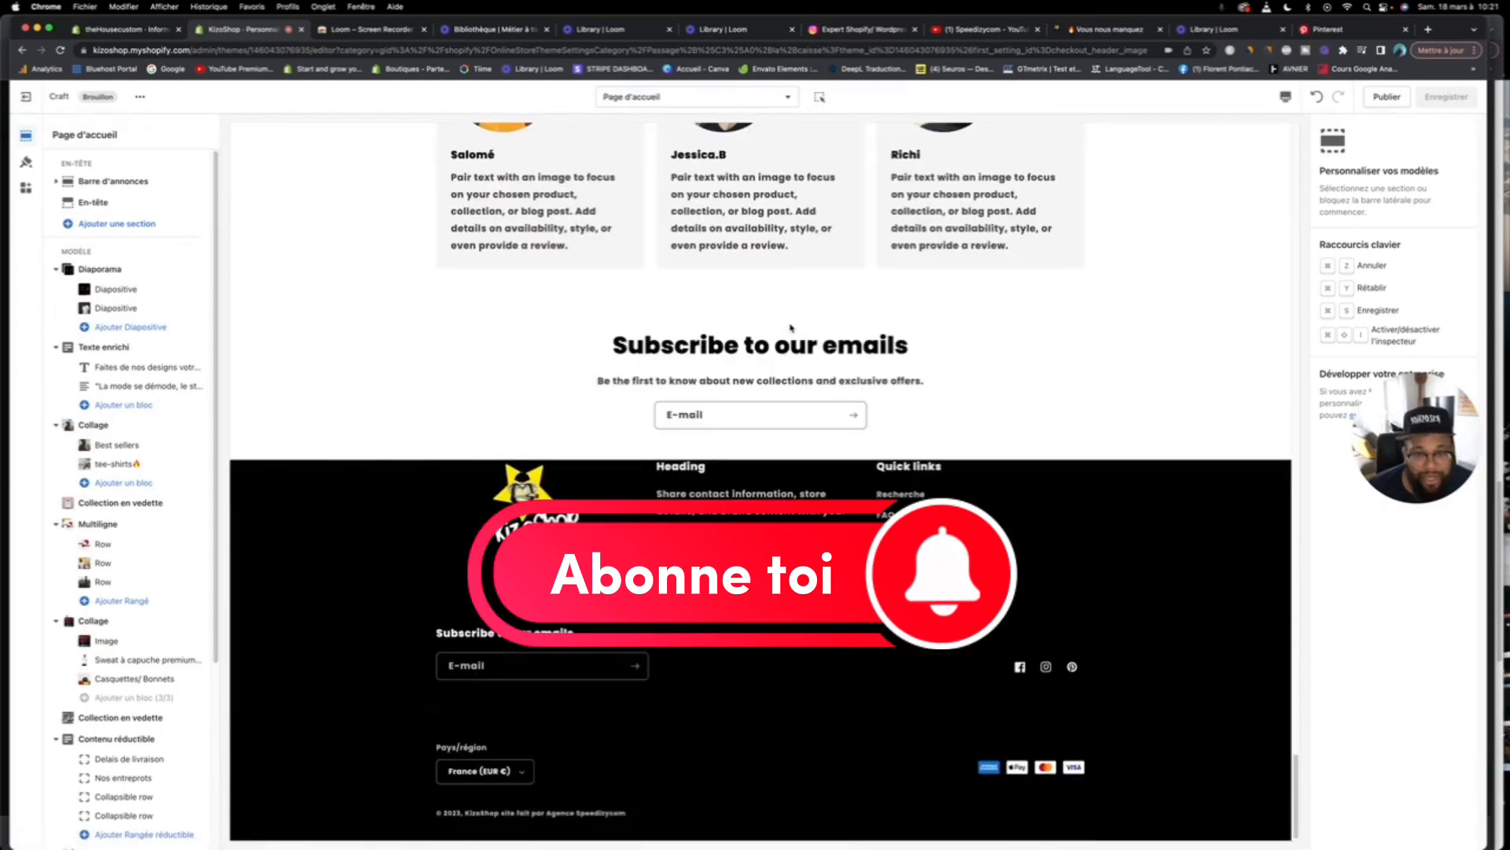
scroll(791, 328, "up", 10)
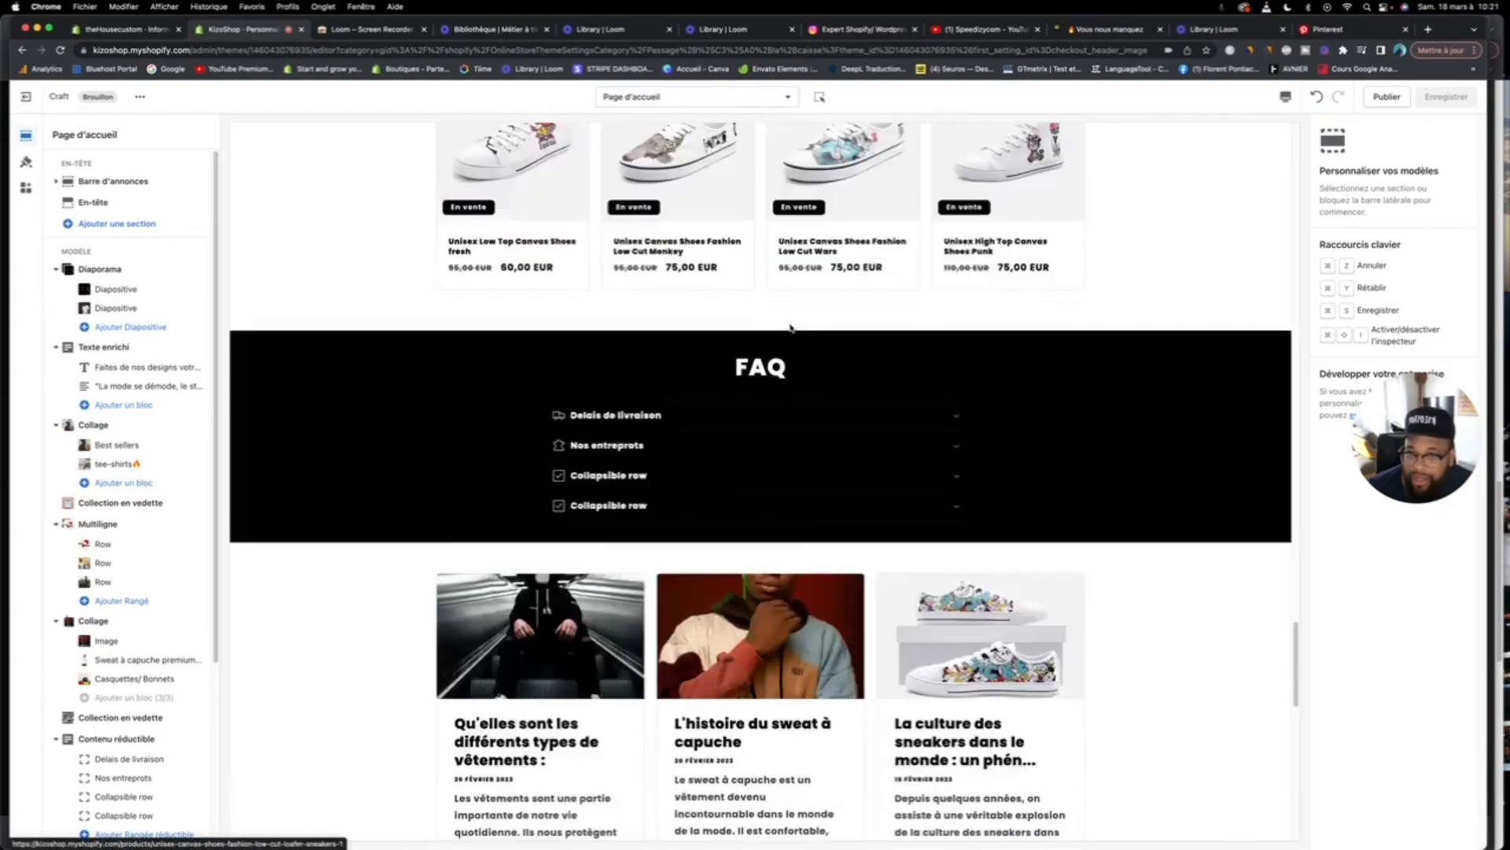
scroll(791, 328, "down", 4)
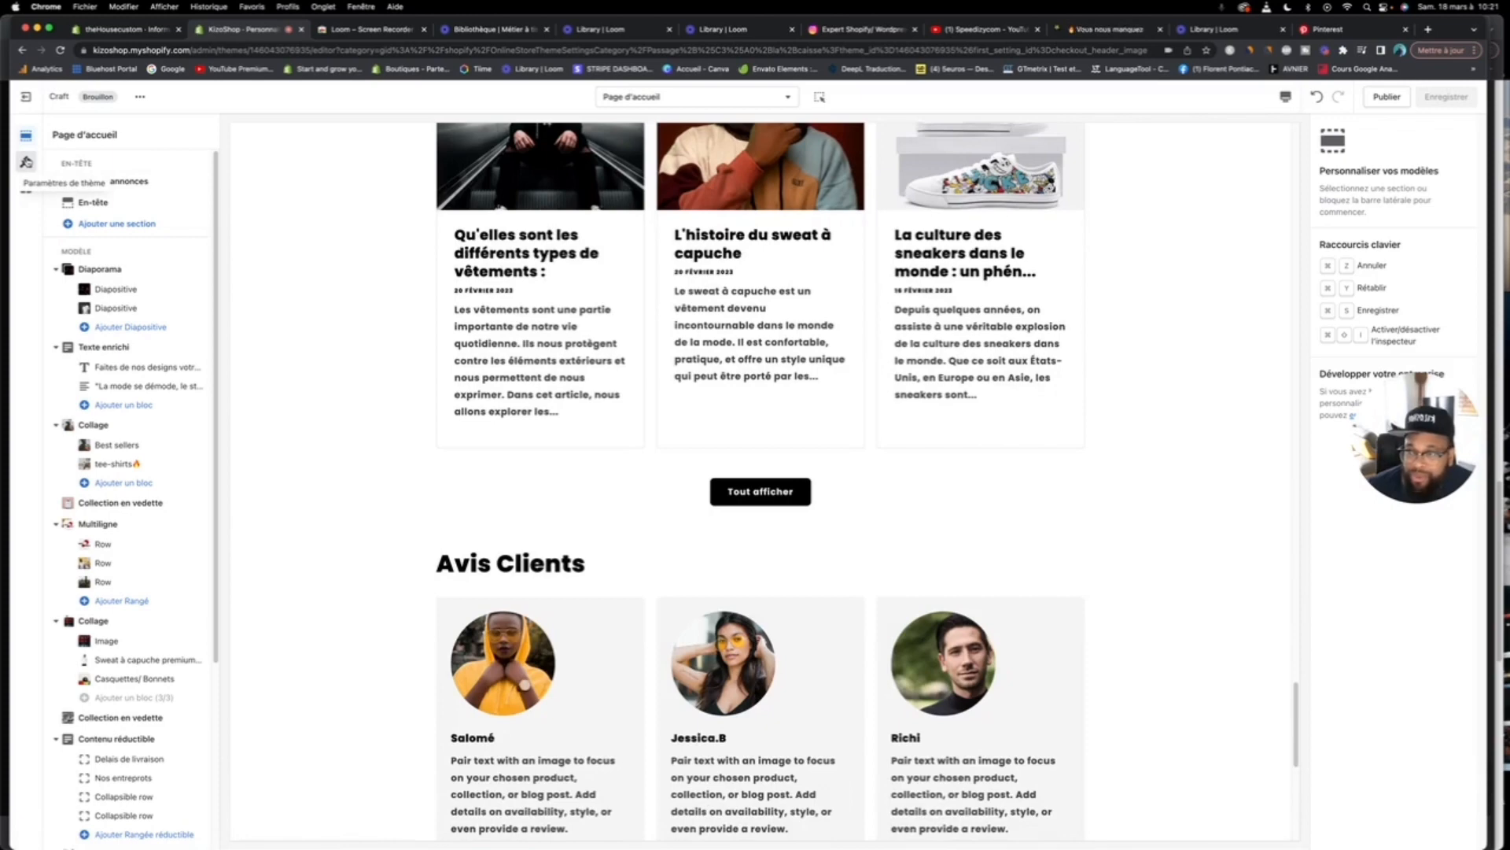
Step: Review the Couleurs and Typographie groups in the theme settings
left_click(26, 162)
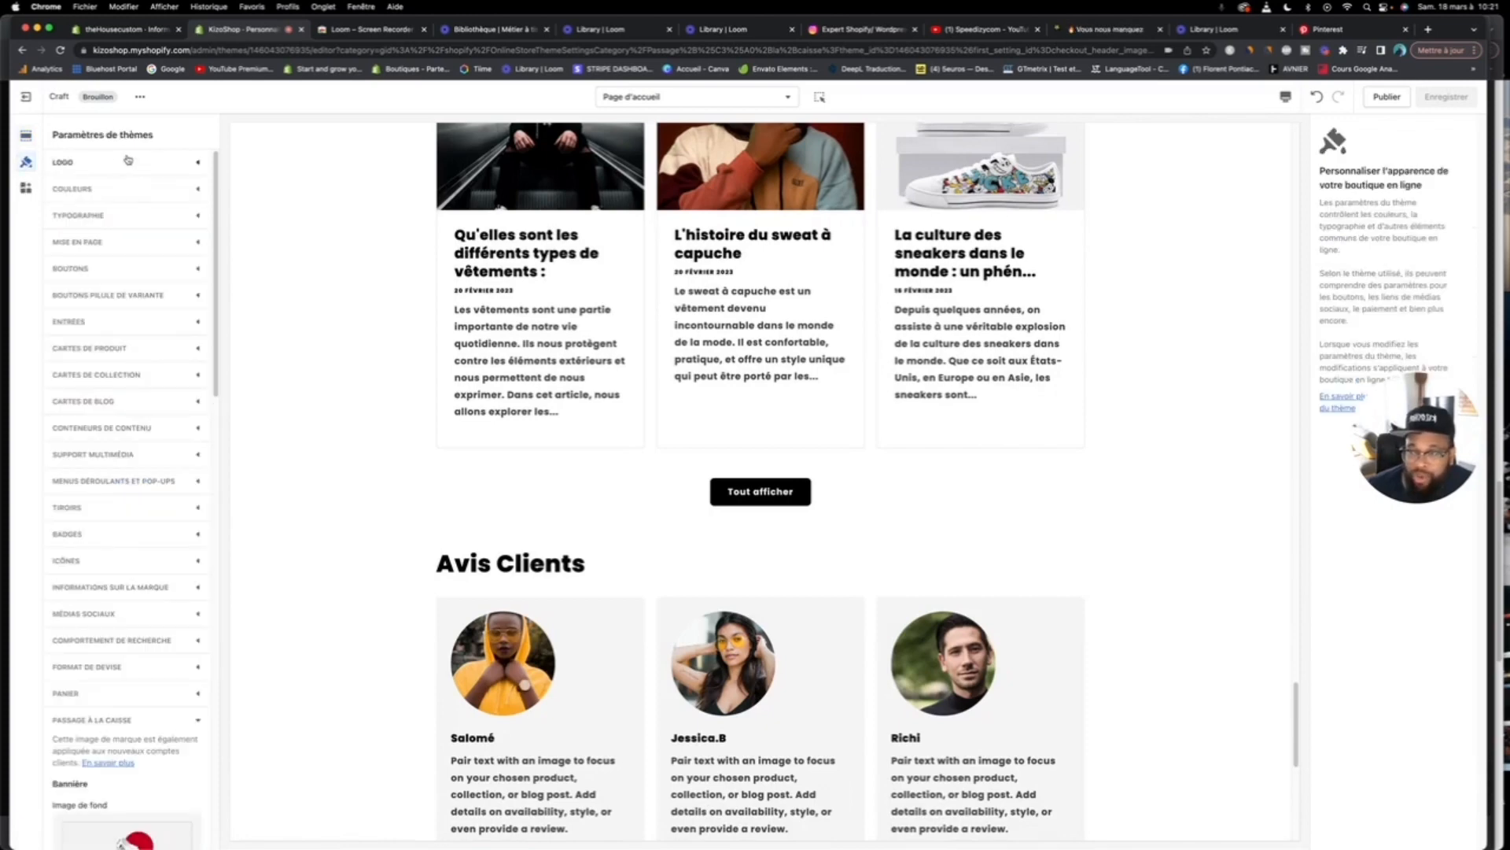
left_click(126, 188)
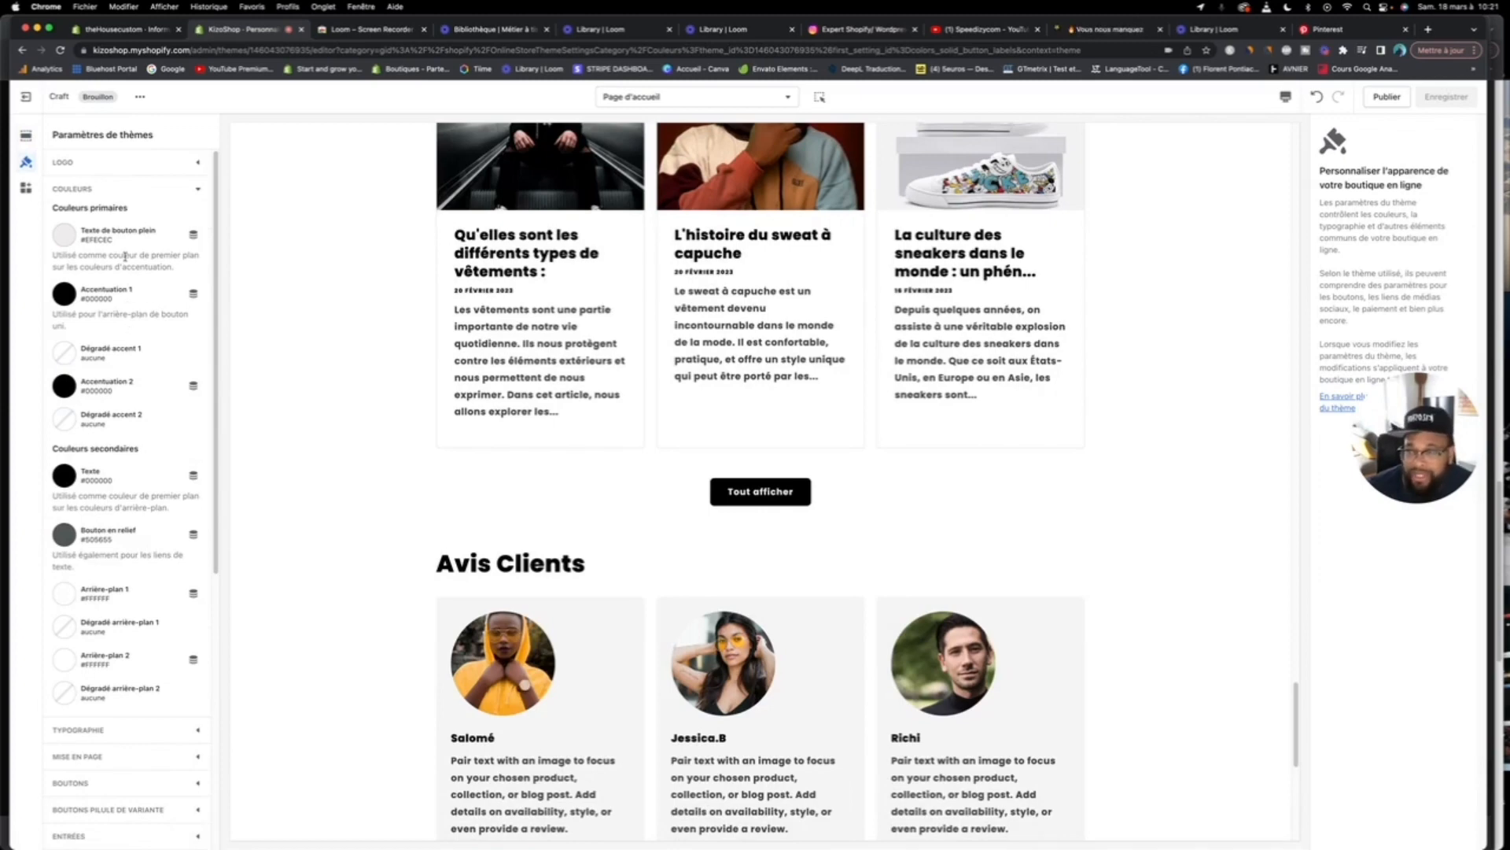
left_click(193, 190)
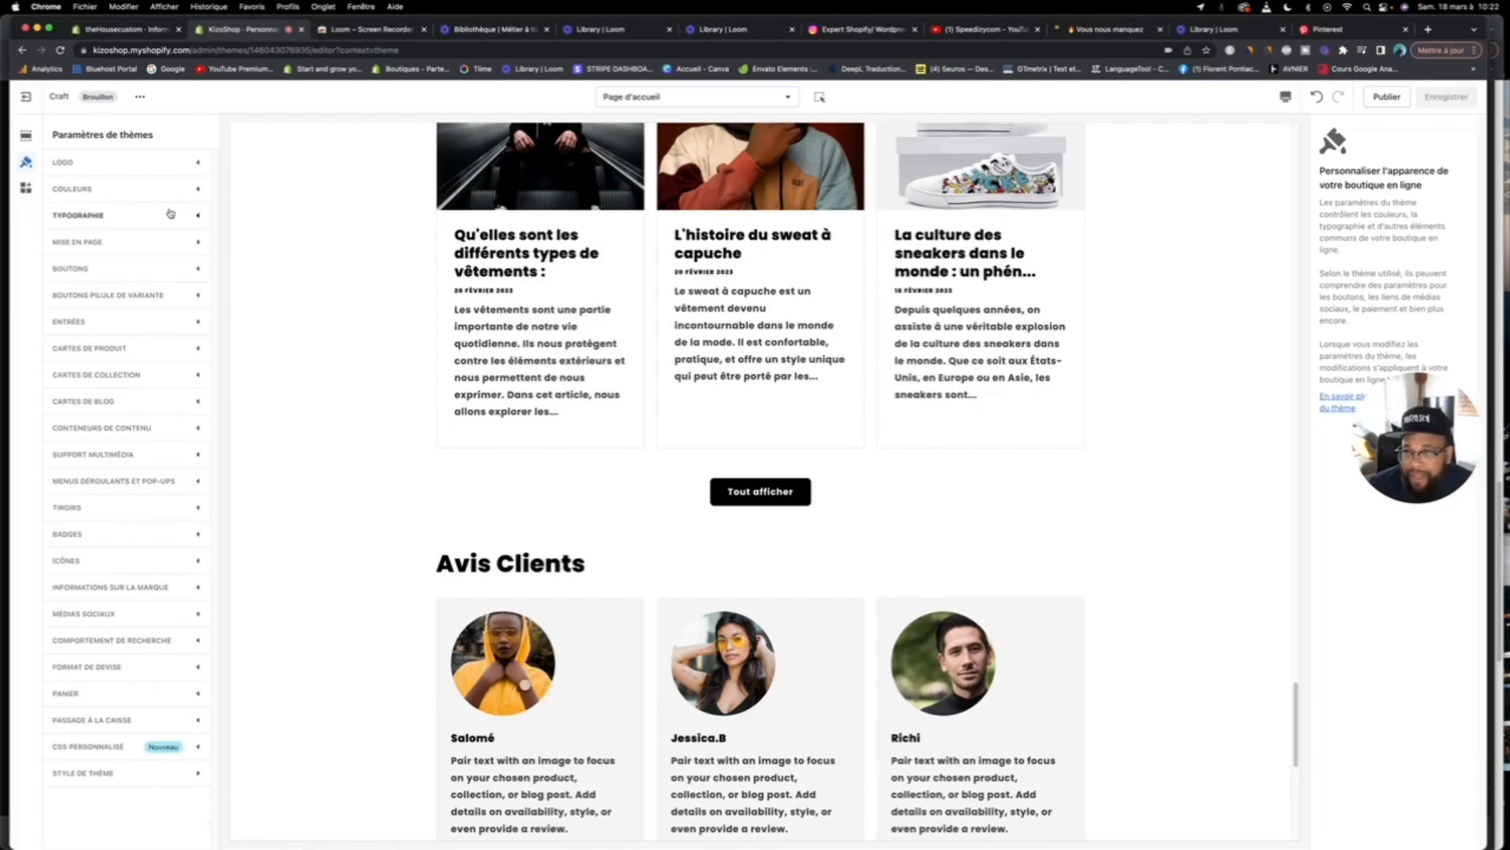
left_click(163, 217)
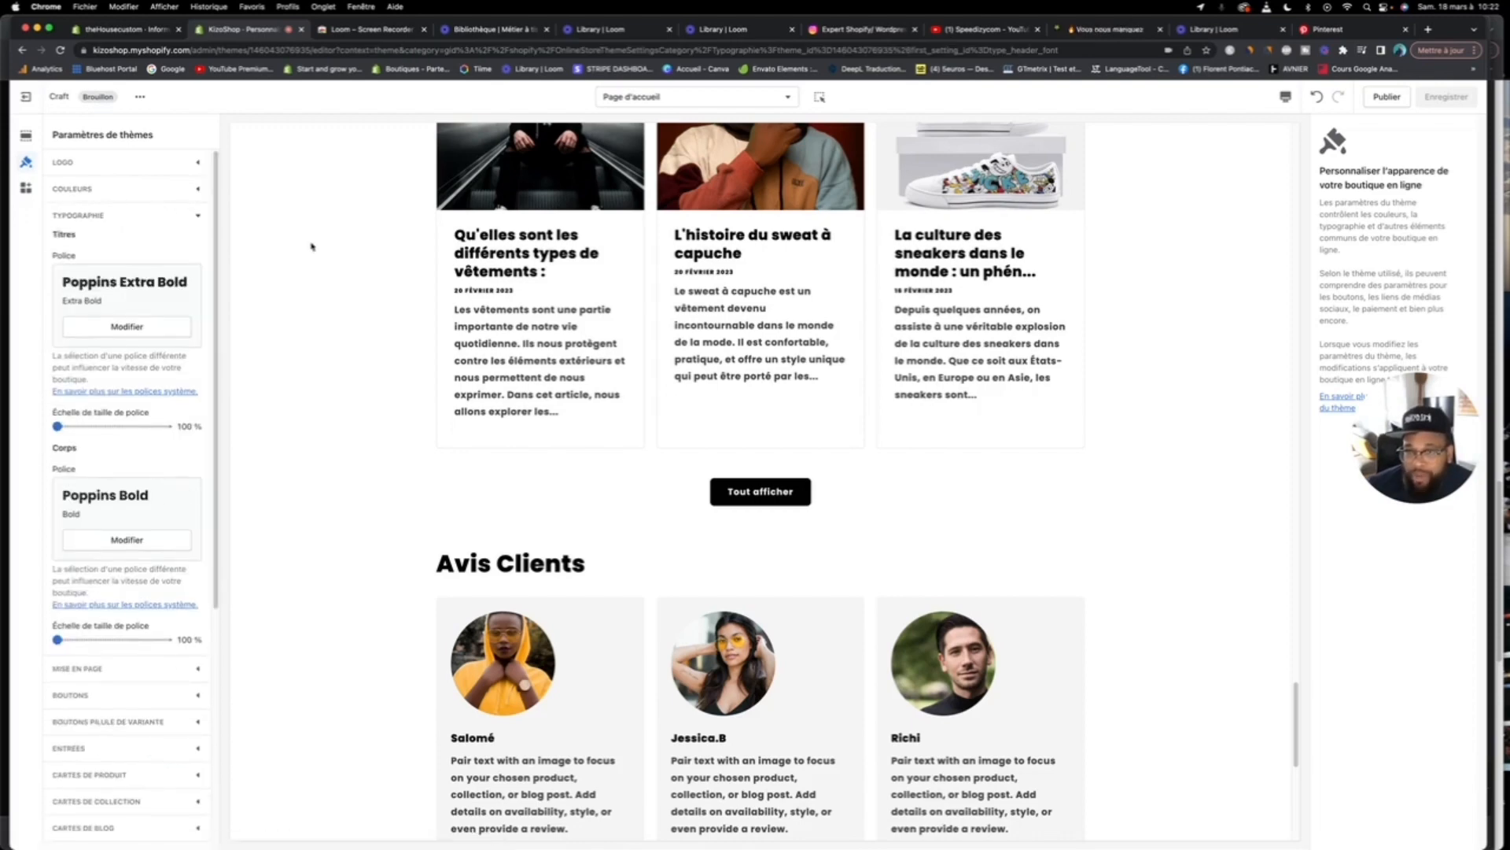
left_click(166, 220)
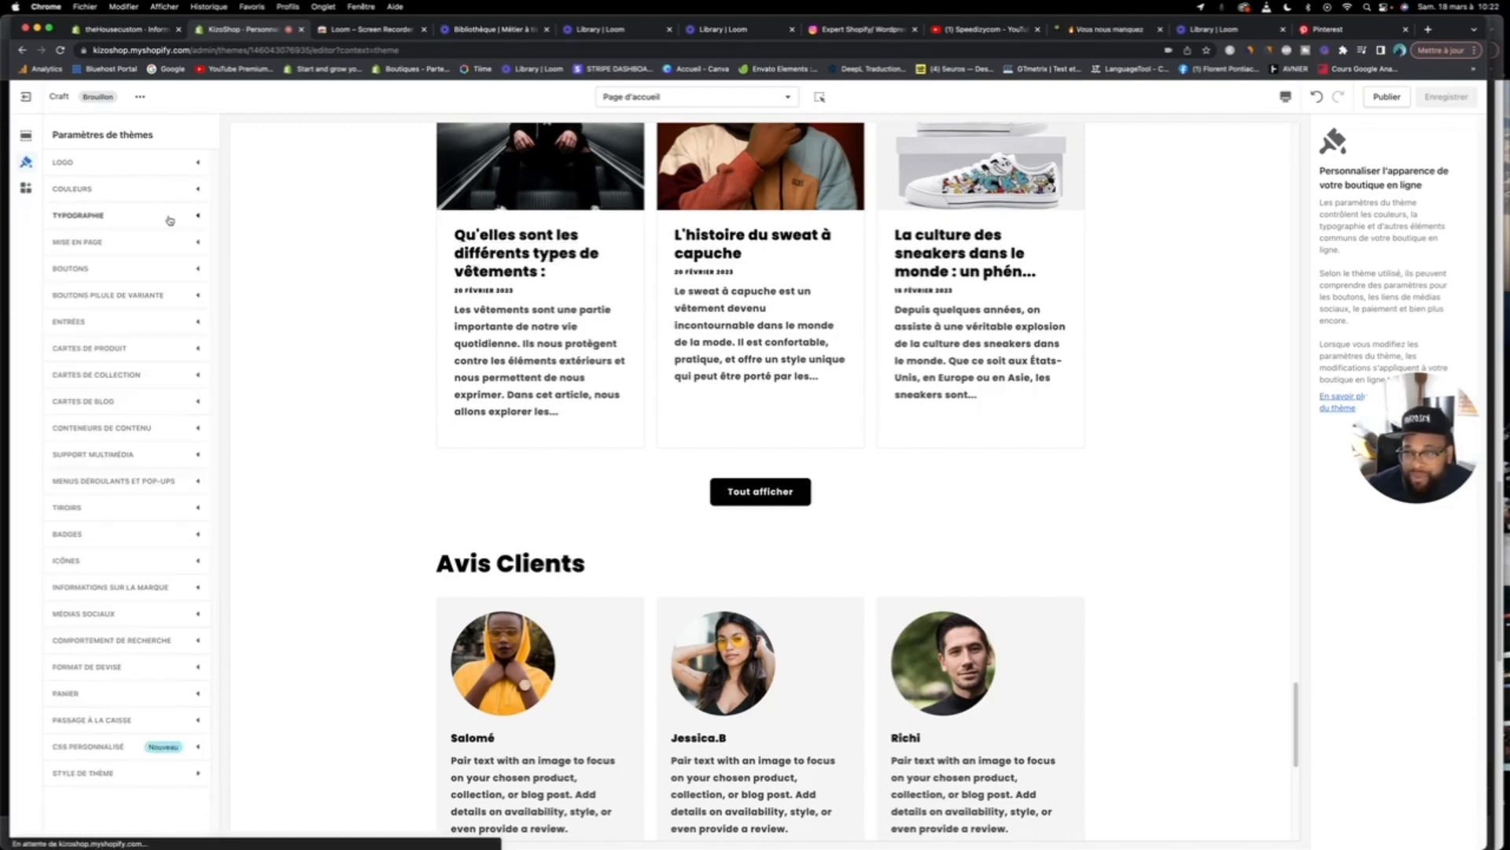
left_click(160, 223)
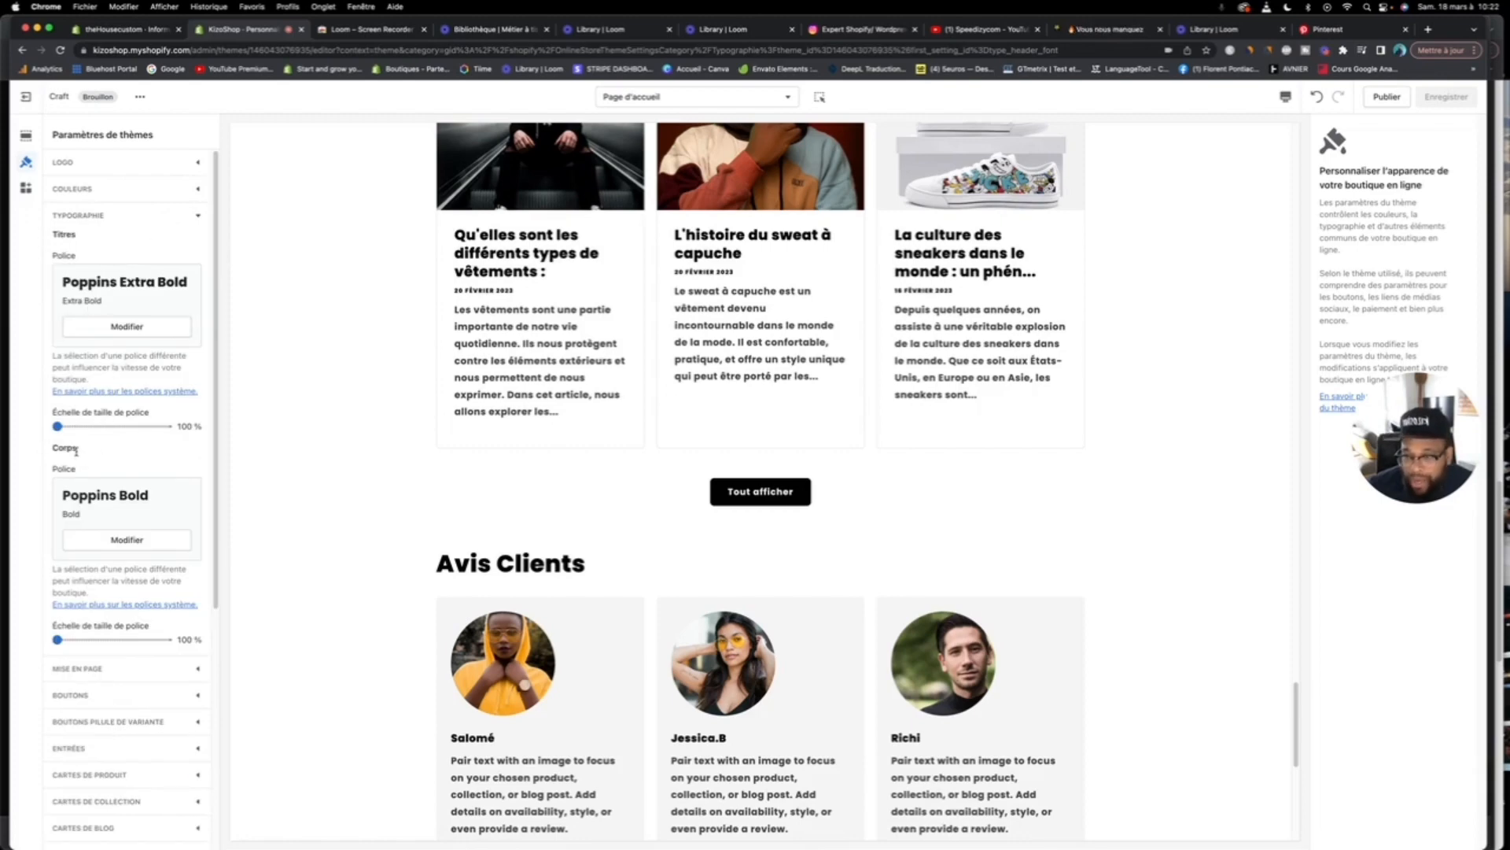
left_click(194, 213)
Step: Set the space between template sections to 8 px in the Mise en page settings and check the home page
left_click(172, 243)
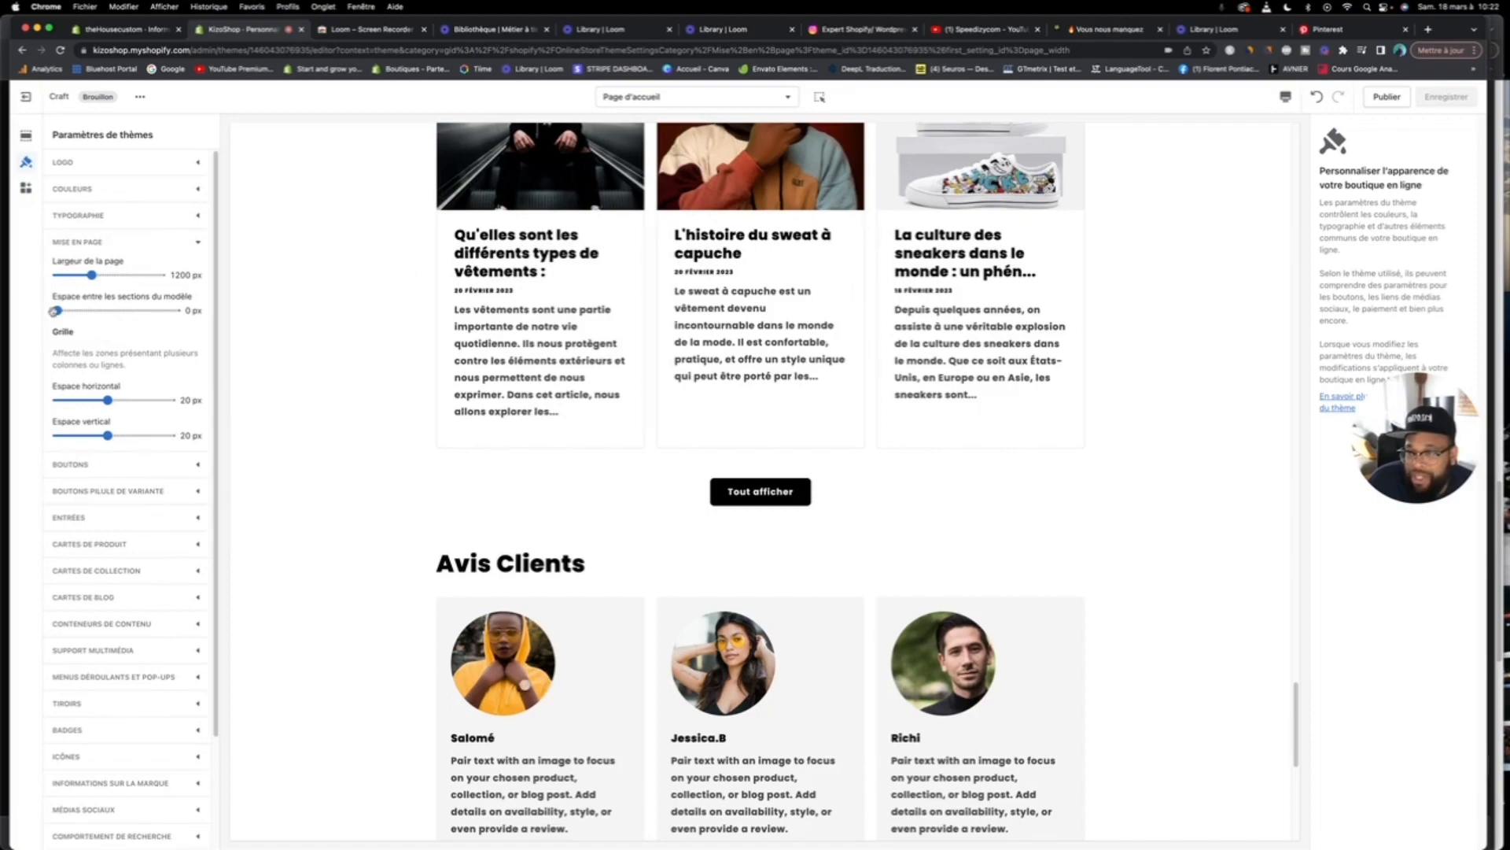
left_click_drag(56, 311, 67, 311)
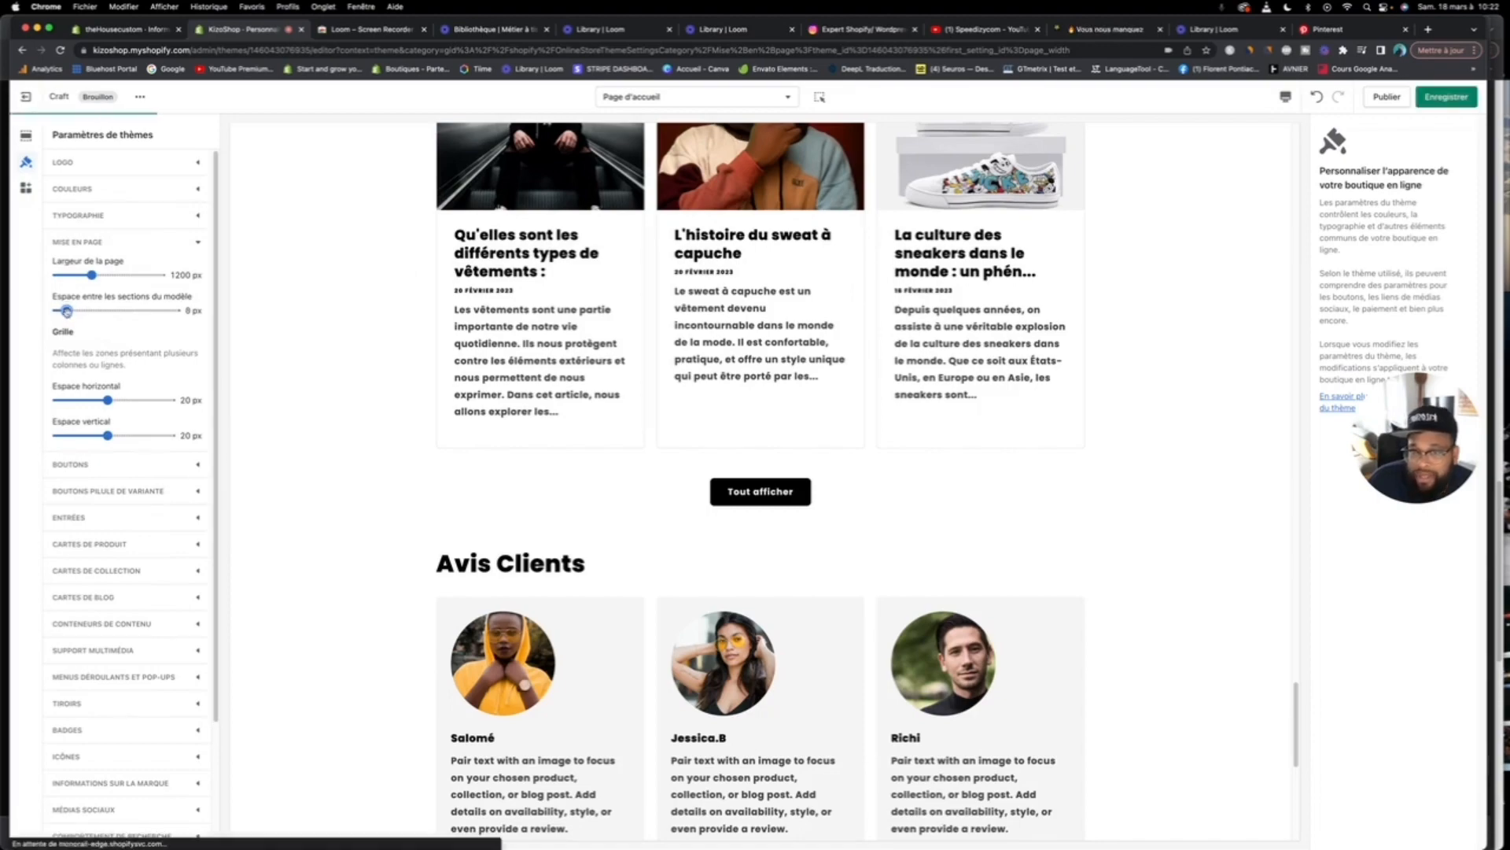
scroll(417, 360, "down", 6)
scroll(417, 360, "up", 15)
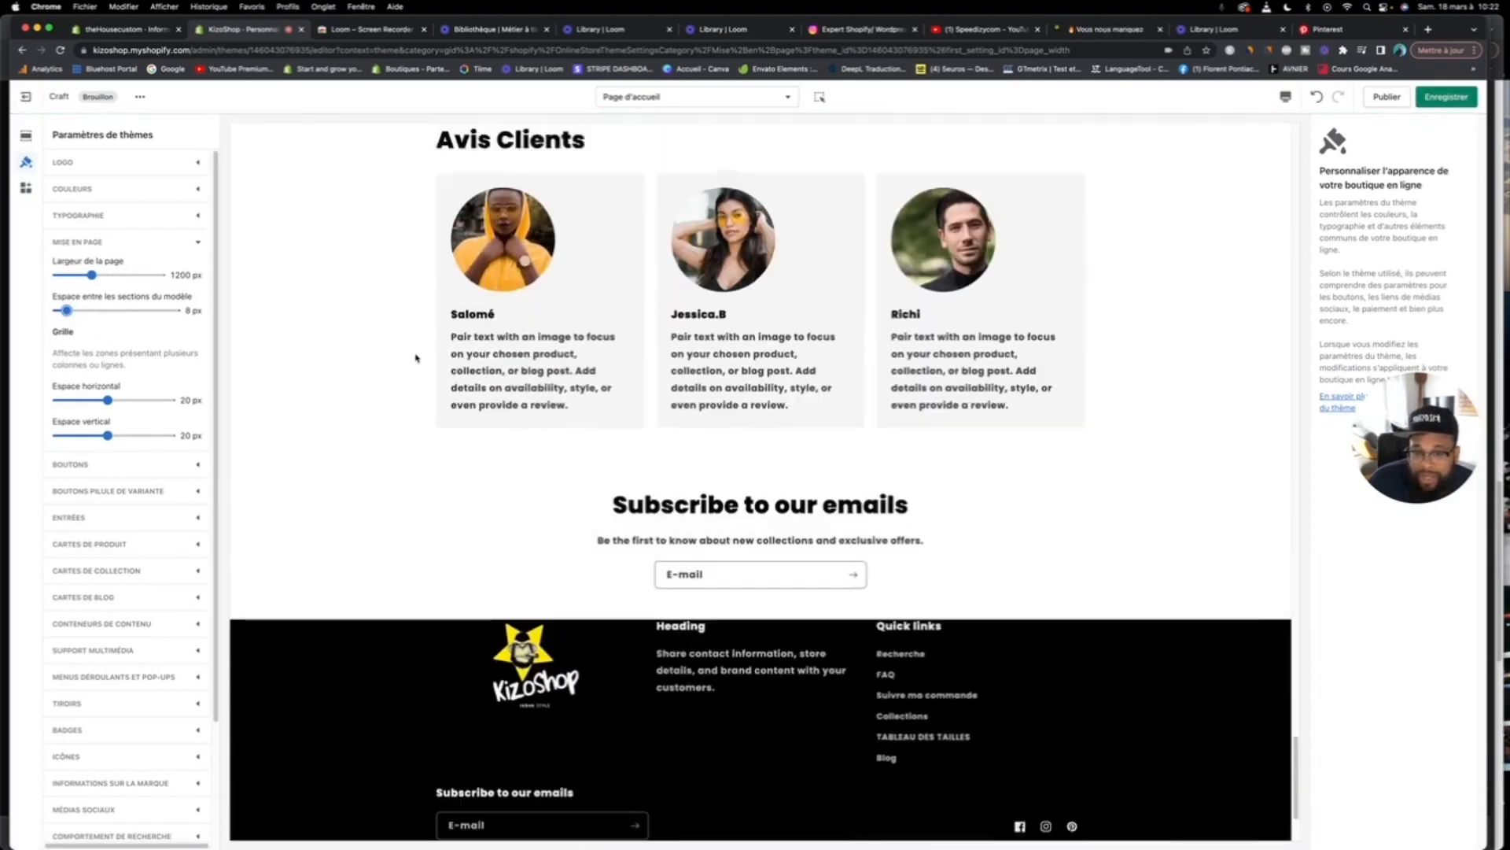
scroll(416, 358, "up", 5)
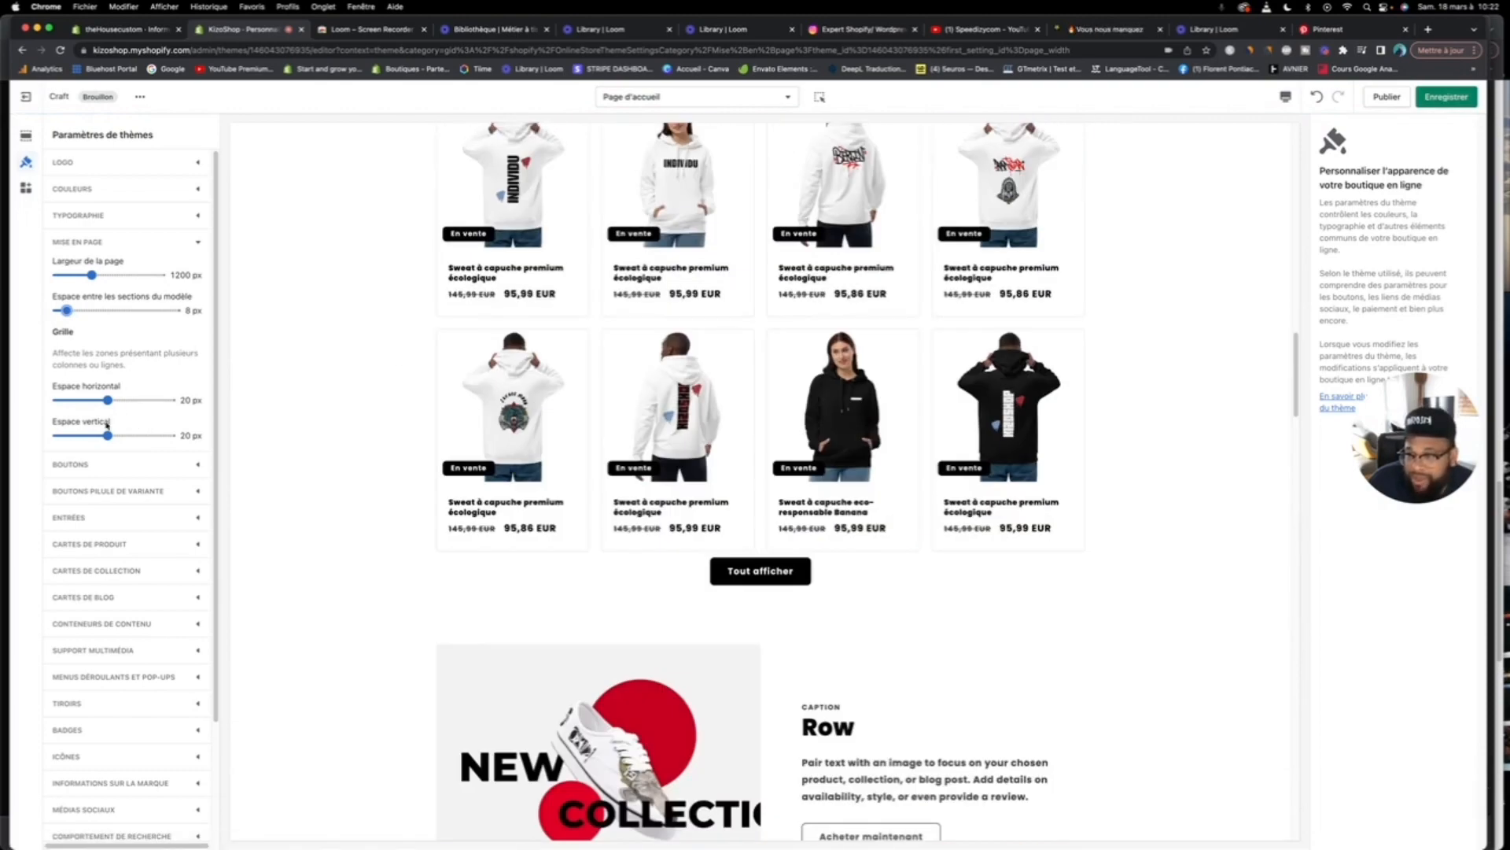
Step: Set the shadow opacity of the theme's buttons to 50% and check the buttons on the home page
left_click(166, 463)
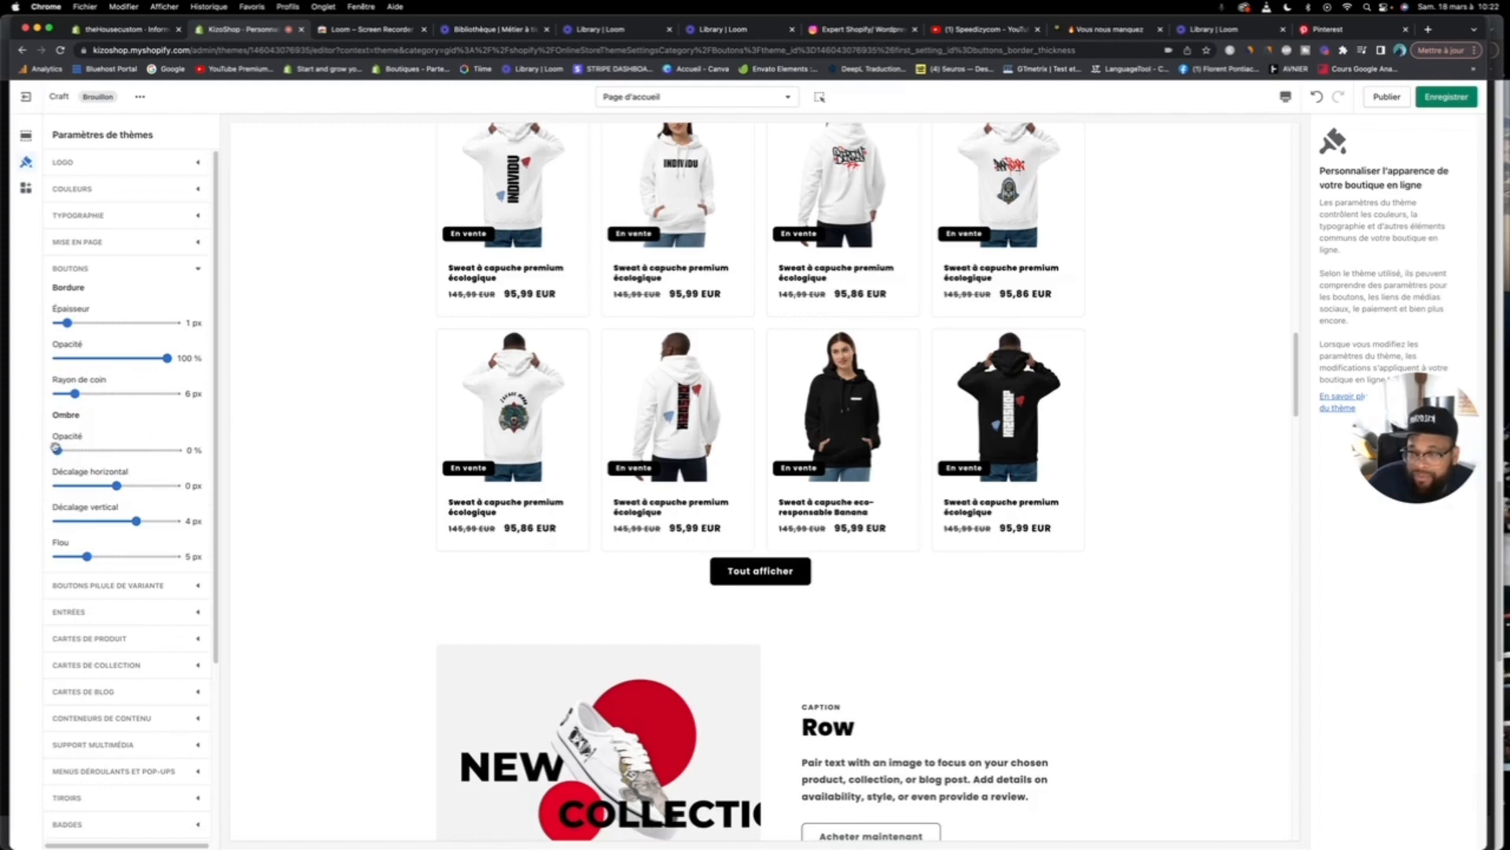
left_click_drag(69, 449, 78, 450)
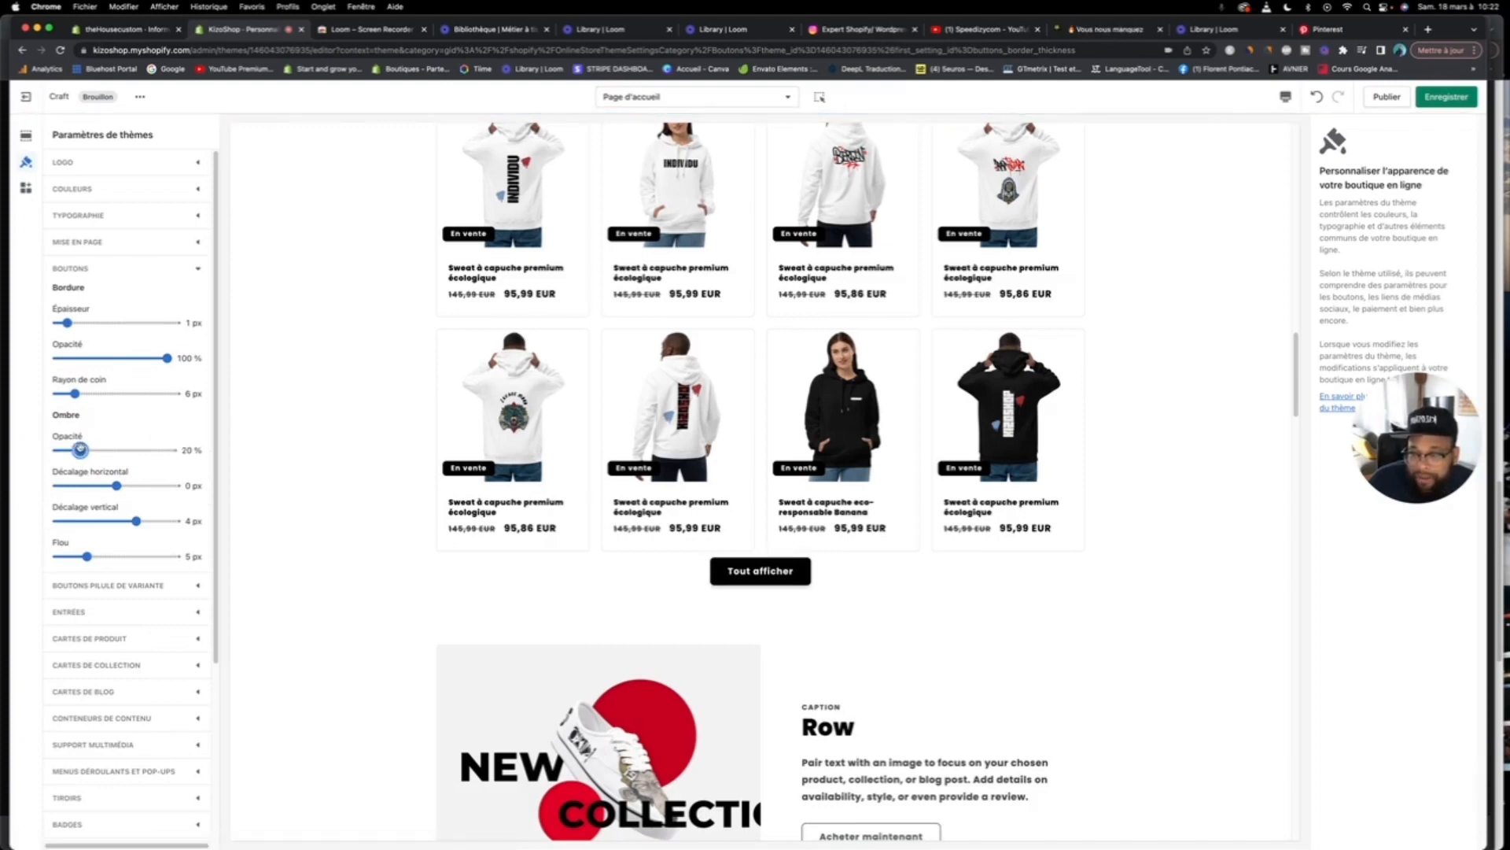
left_click_drag(80, 449, 115, 450)
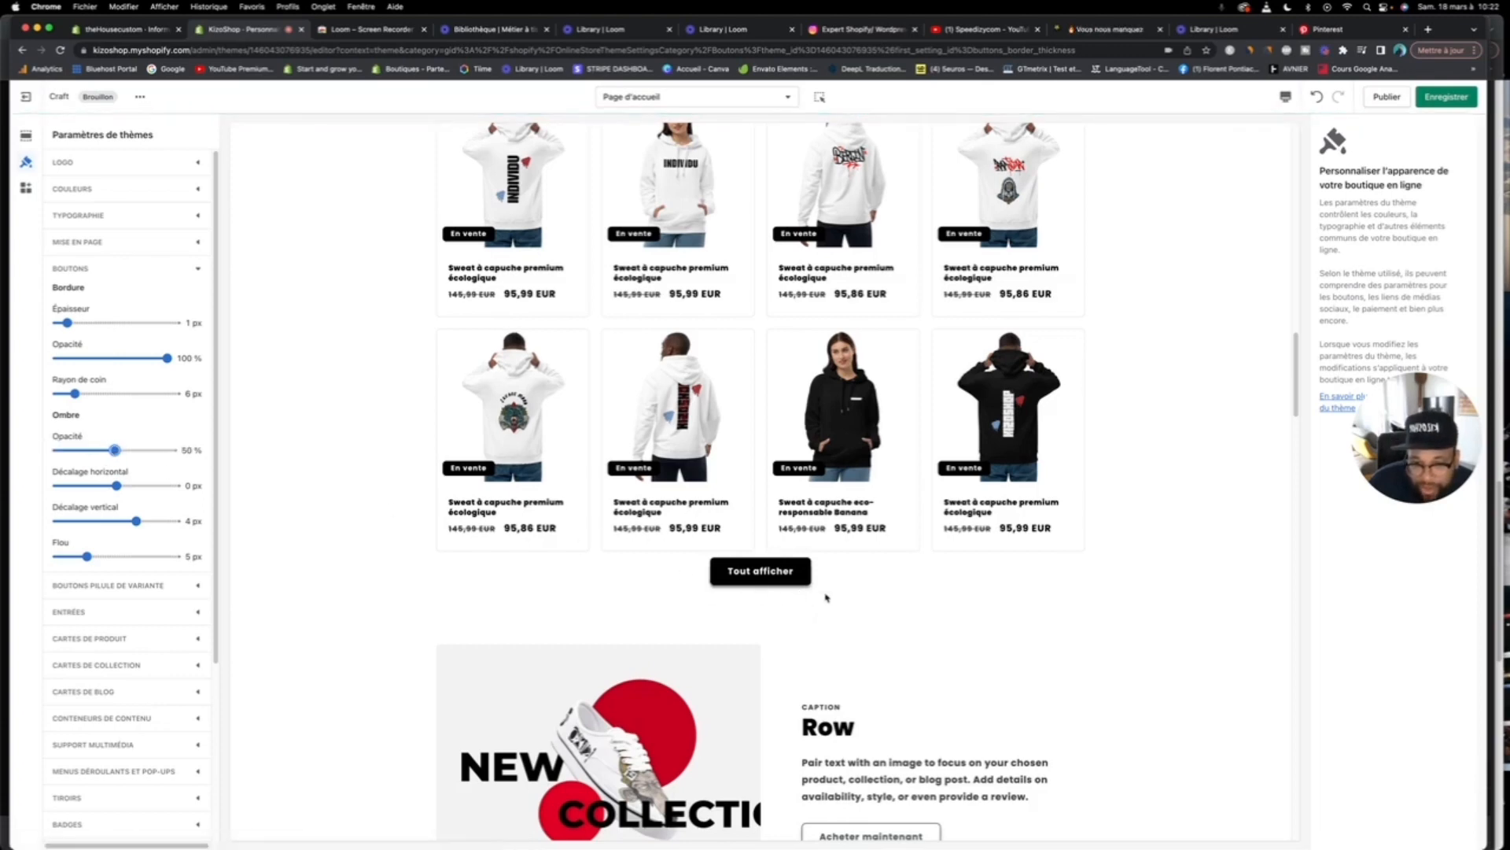
scroll(825, 598, "up", 15)
scroll(772, 527, "down", 3)
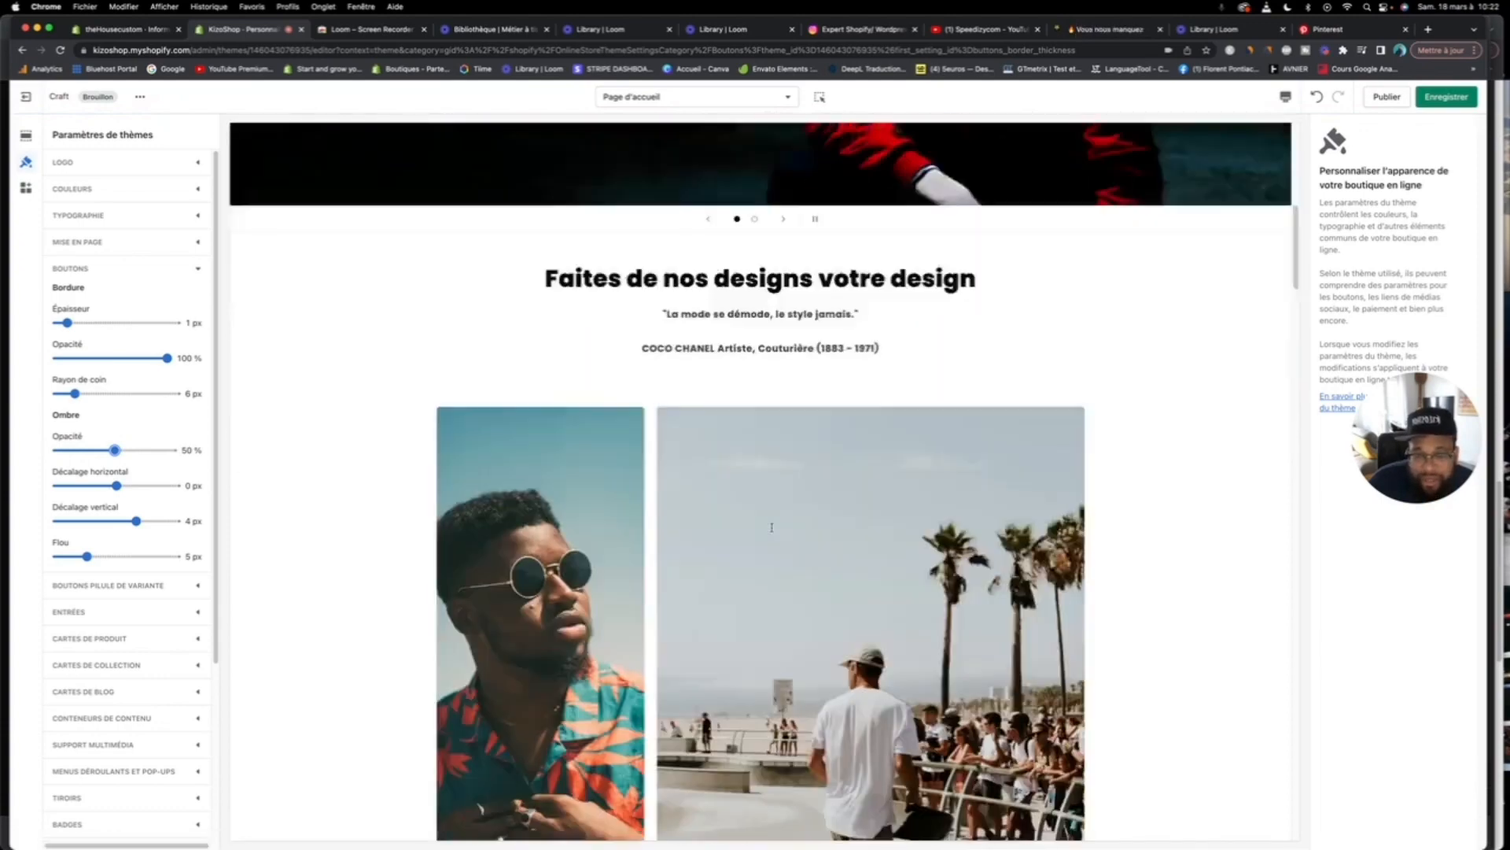
scroll(771, 527, "down", 15)
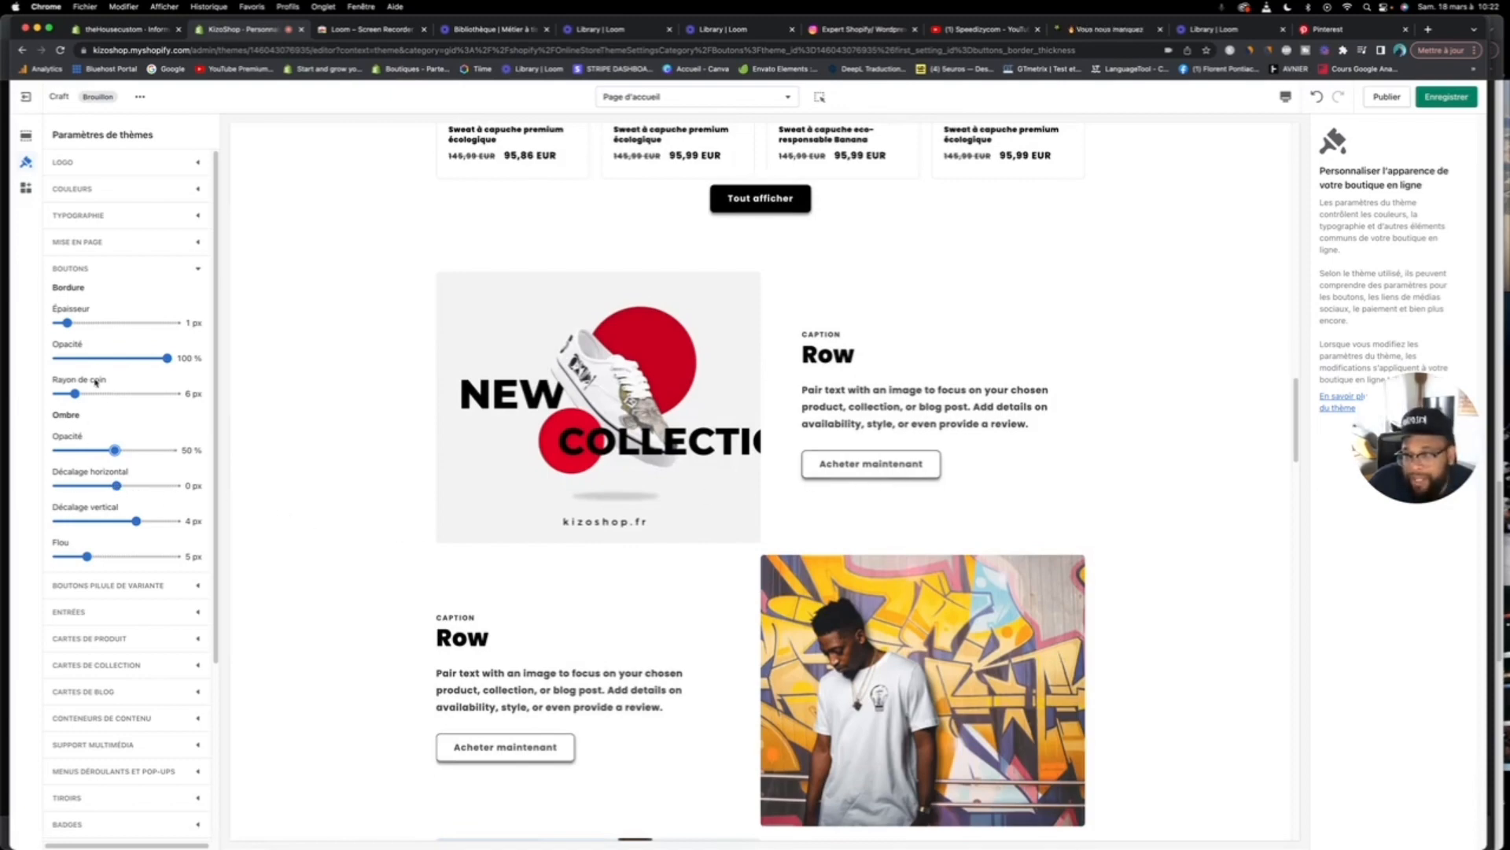
Step: Set the buttons' corner radius to 22 px and save the theme changes
left_click_drag(75, 393, 108, 394)
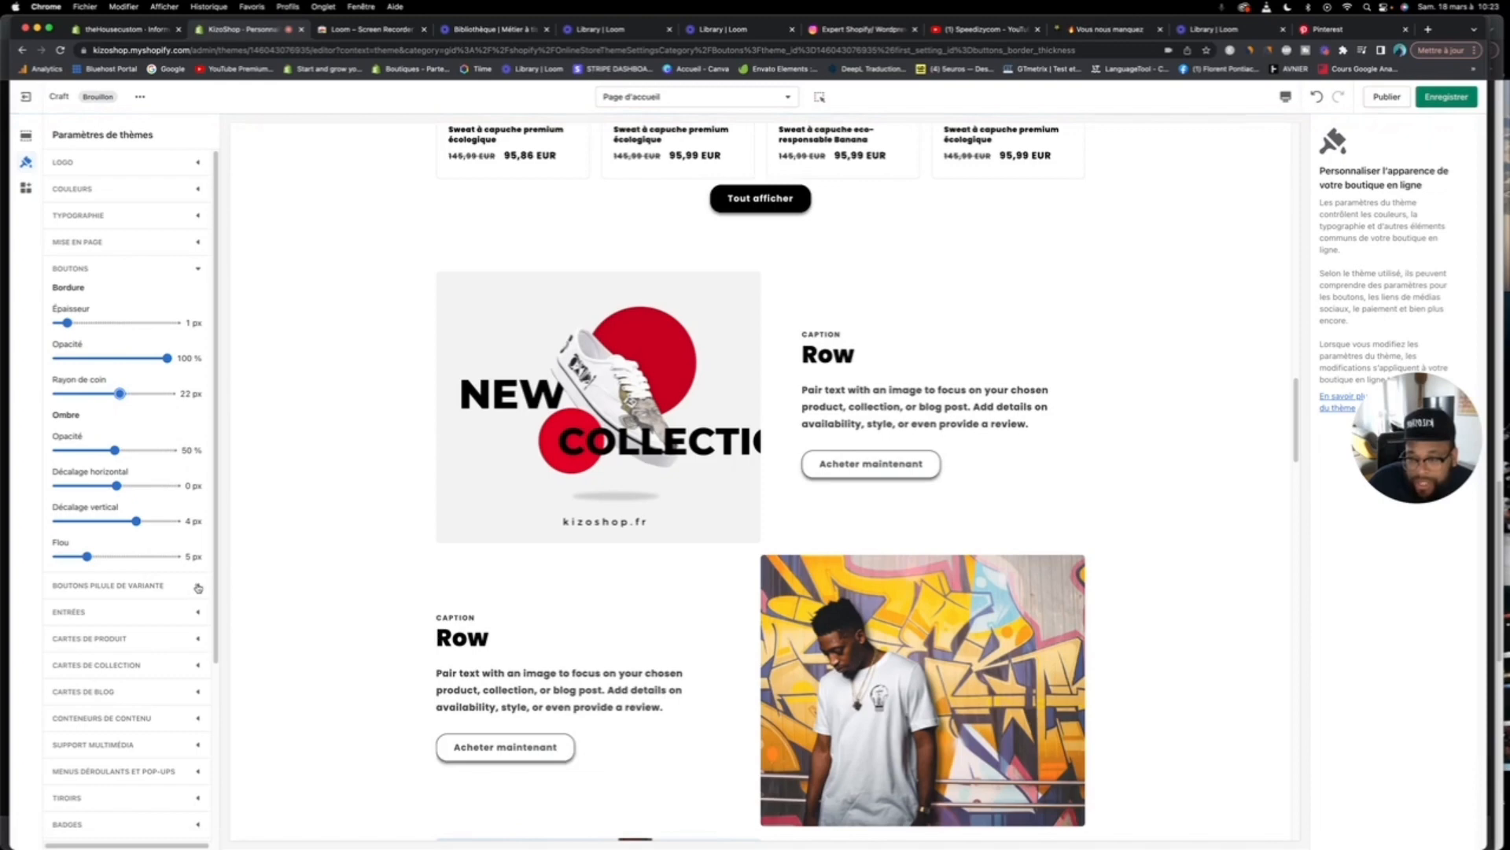
left_click(199, 268)
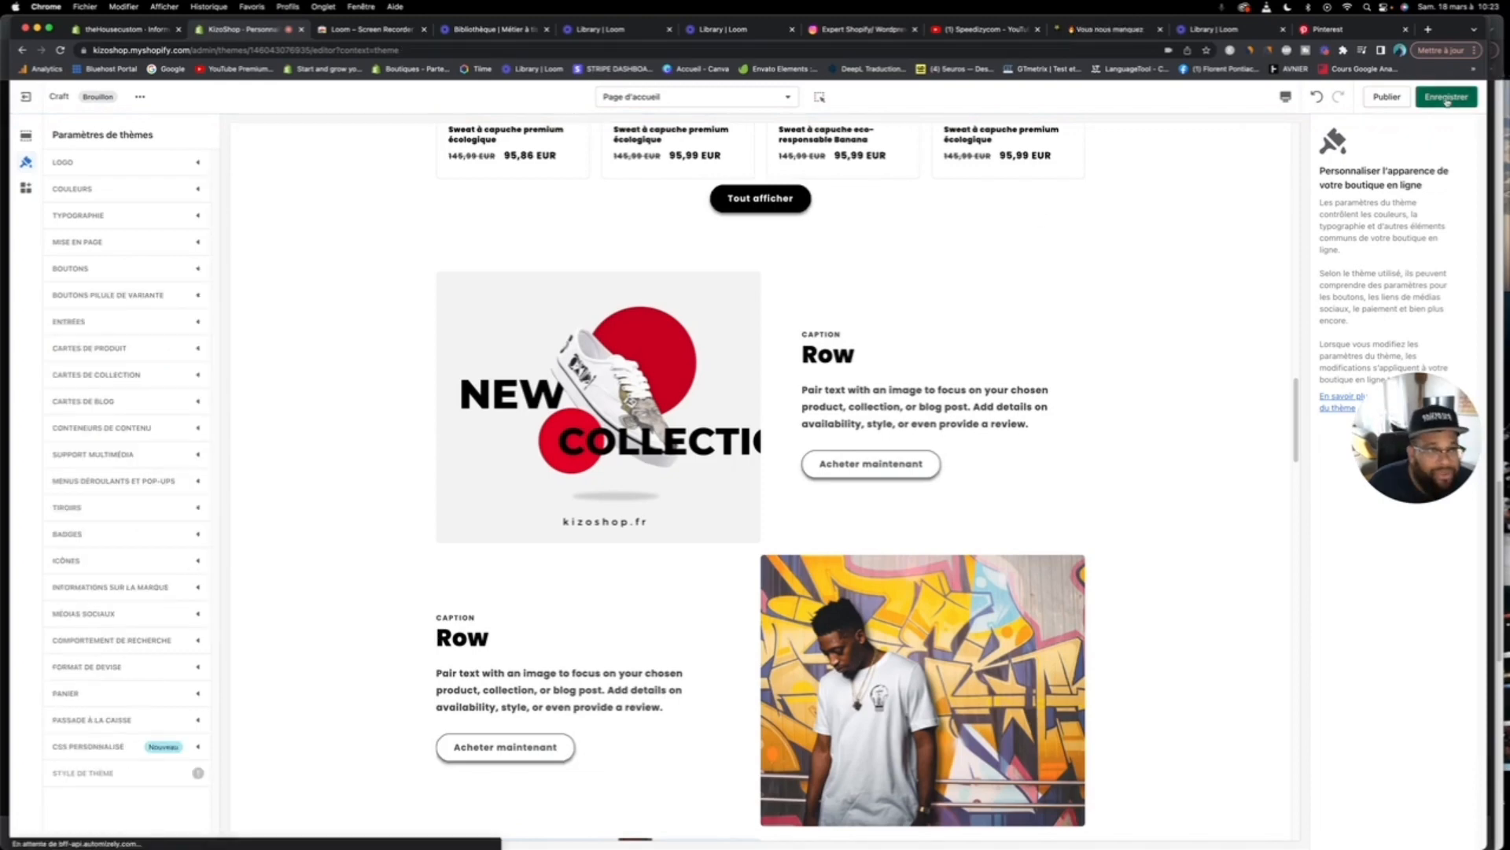
left_click(1448, 97)
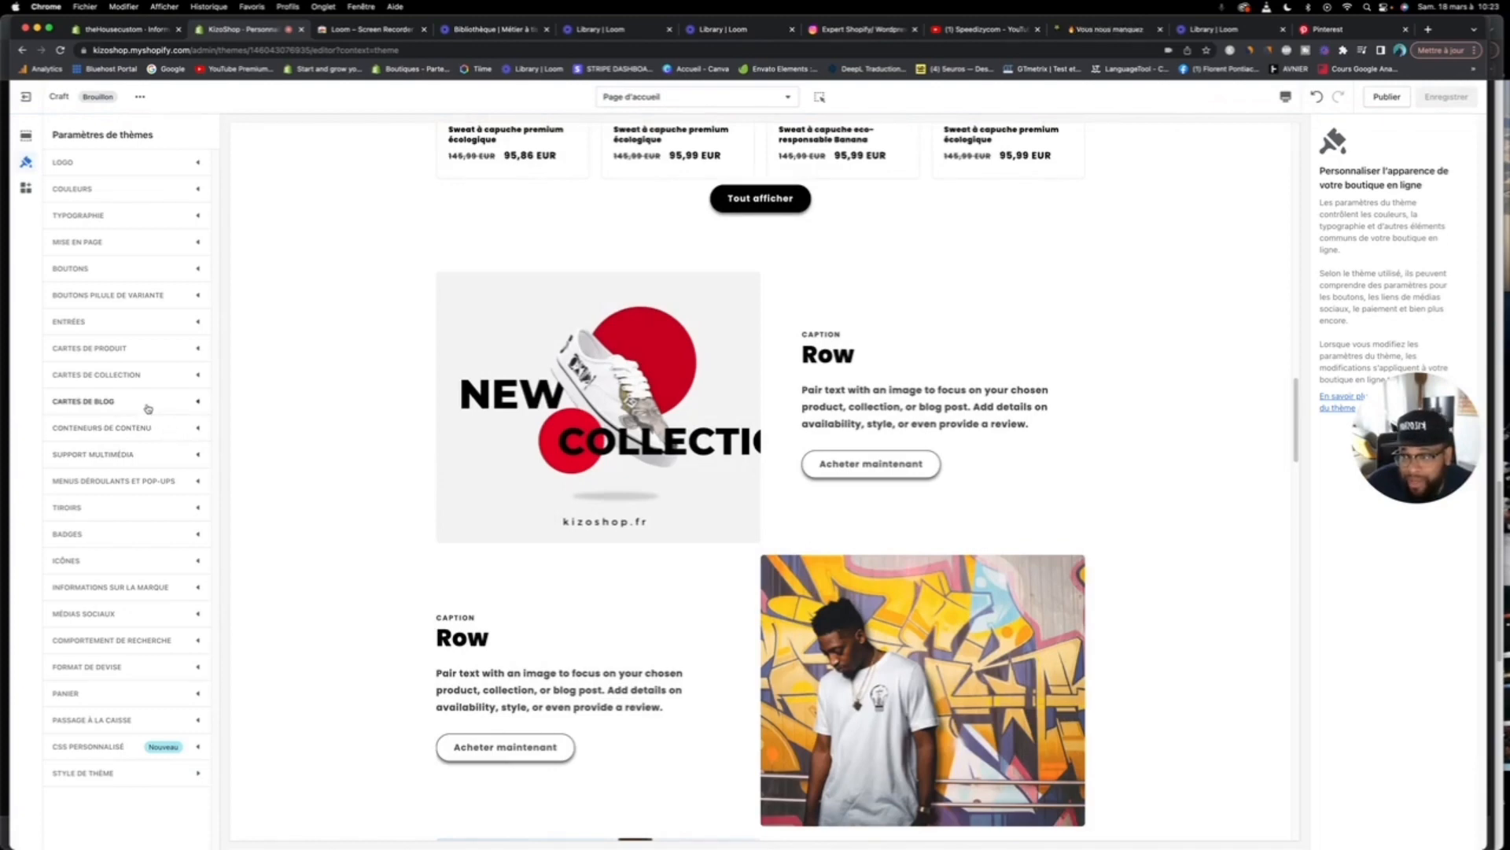
Step: Set the variant pill buttons' shadow opacity to 40%, previewing a Sweat à capuche premium écologique product page
left_click(134, 302)
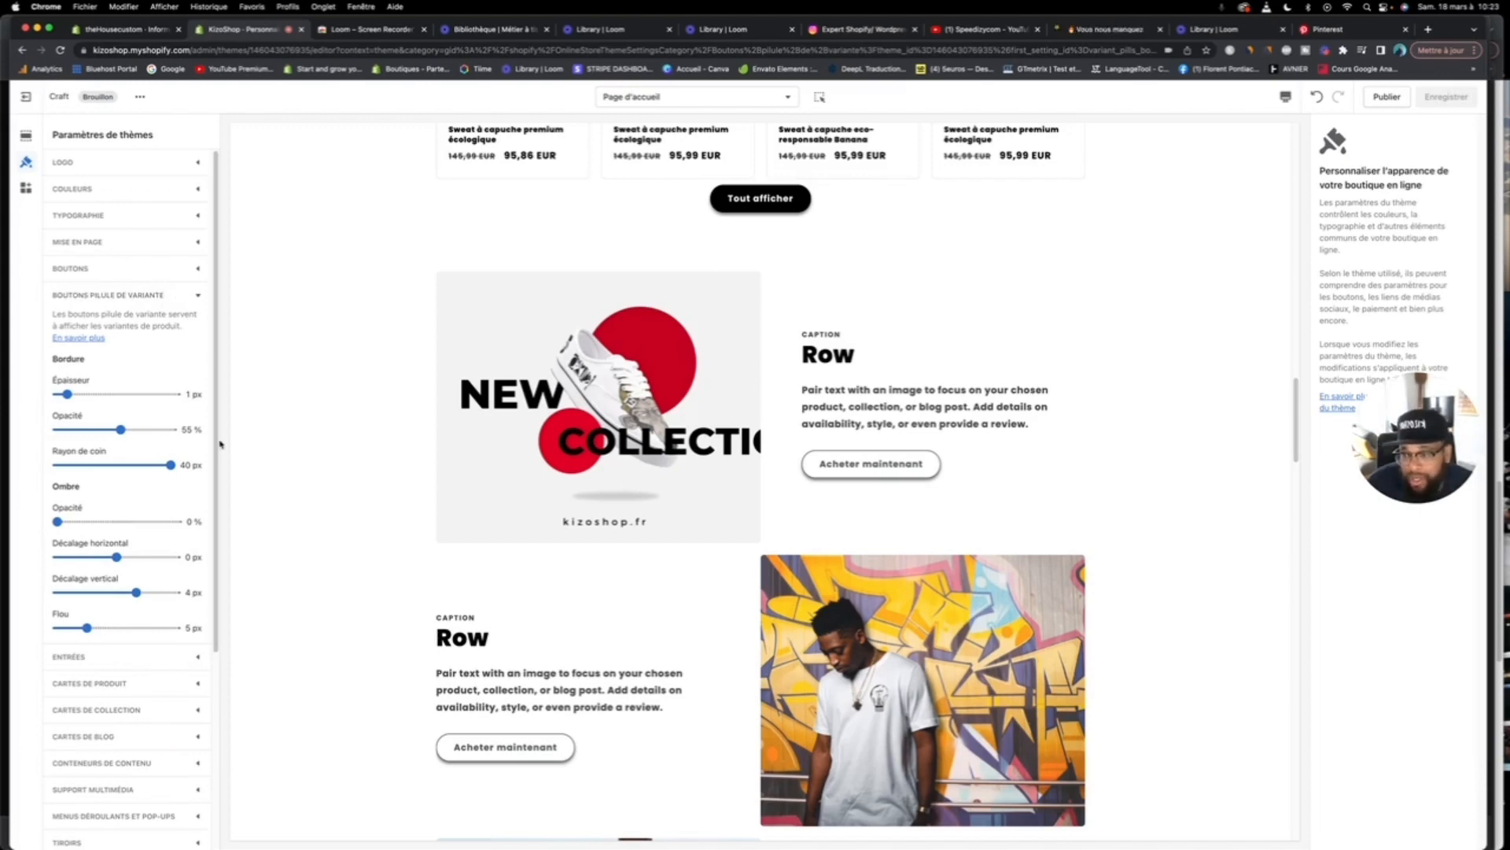
scroll(708, 267, "up", 5)
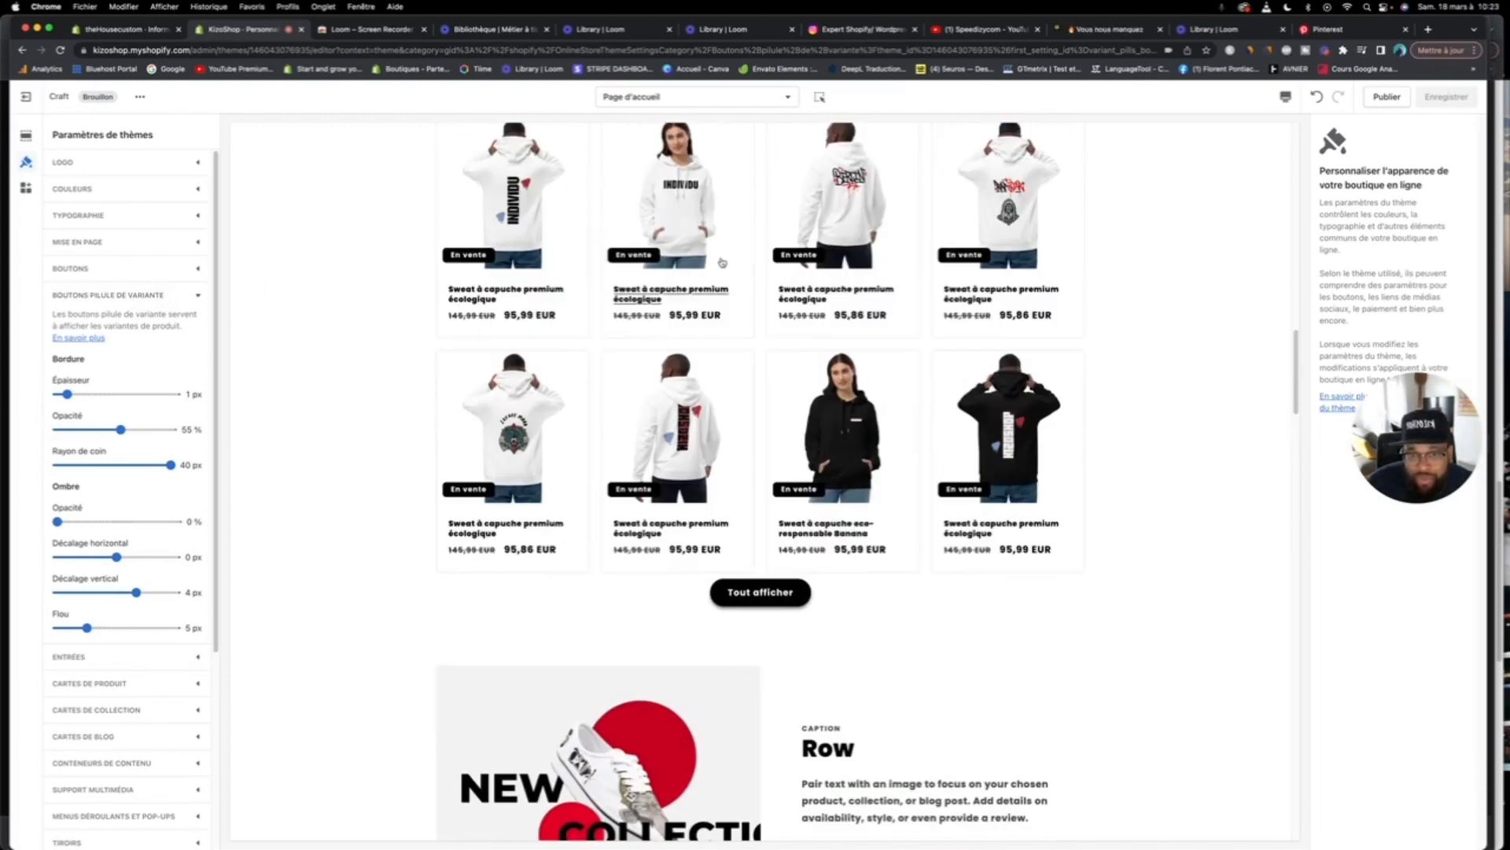
left_click(722, 262)
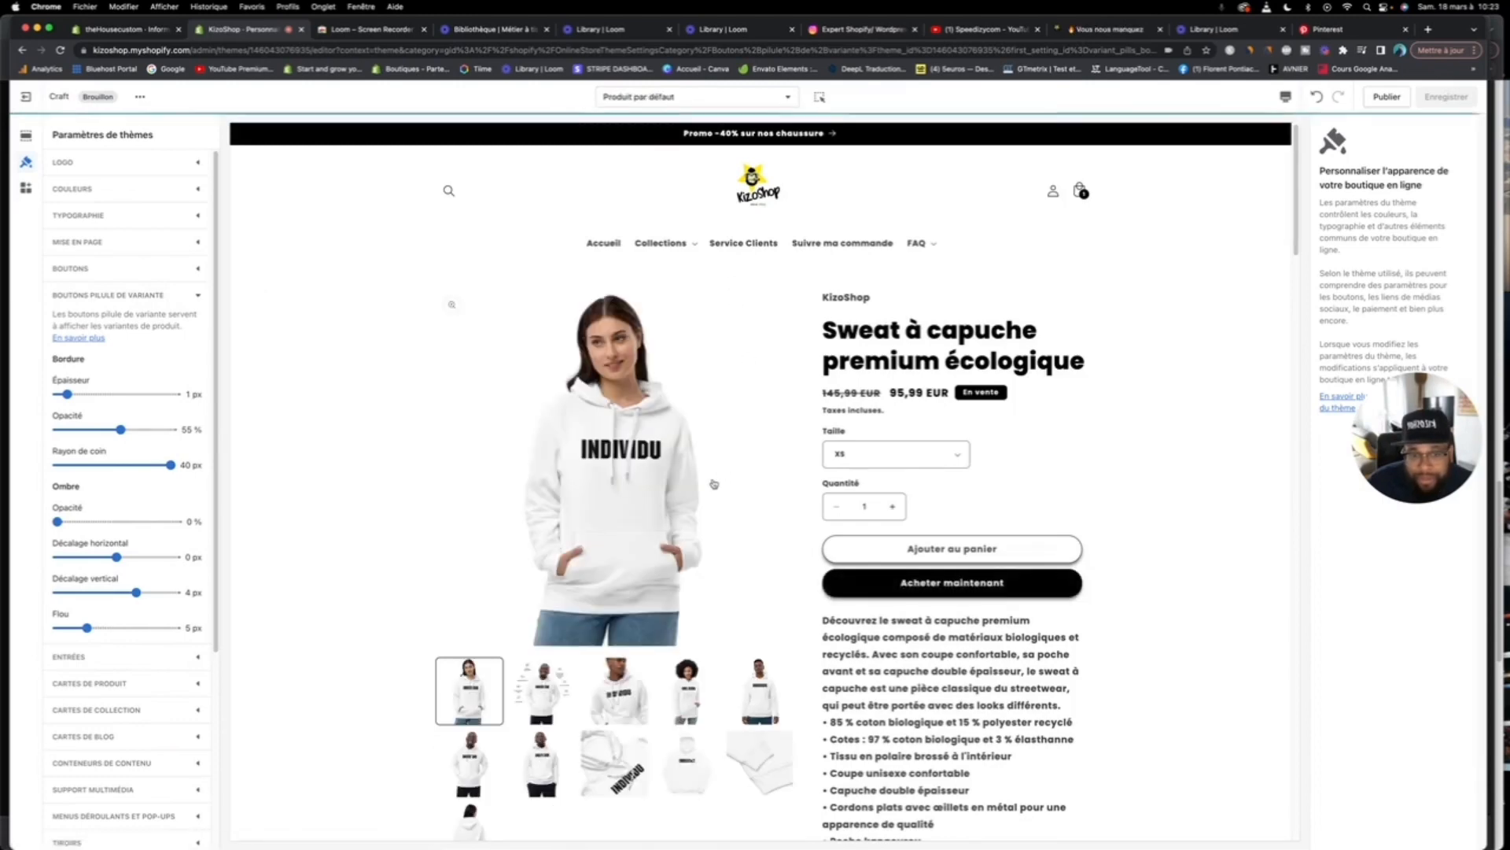
scroll(749, 472, "down", 1)
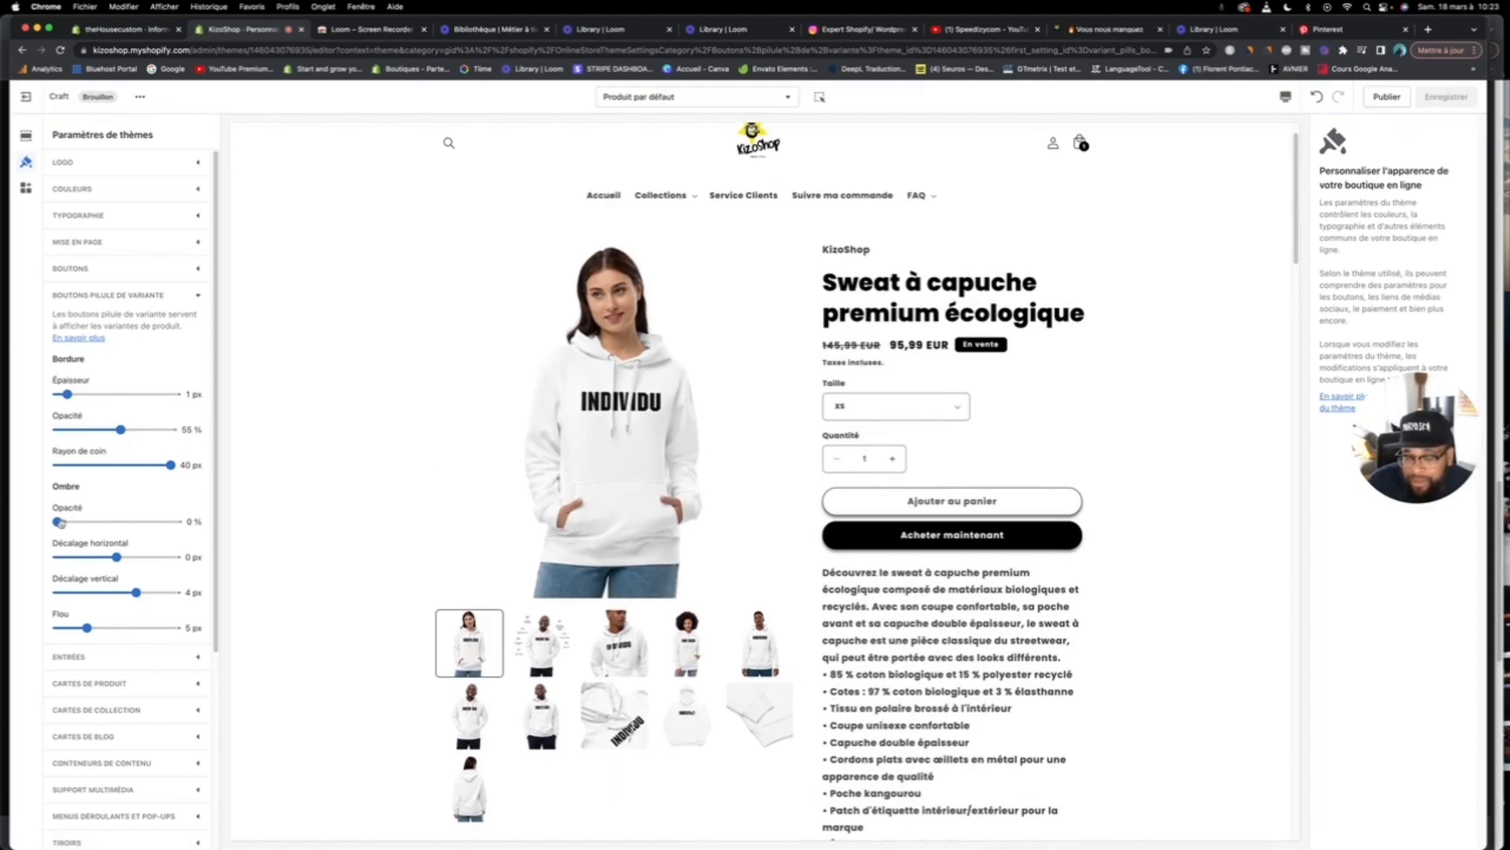
left_click_drag(59, 521, 103, 522)
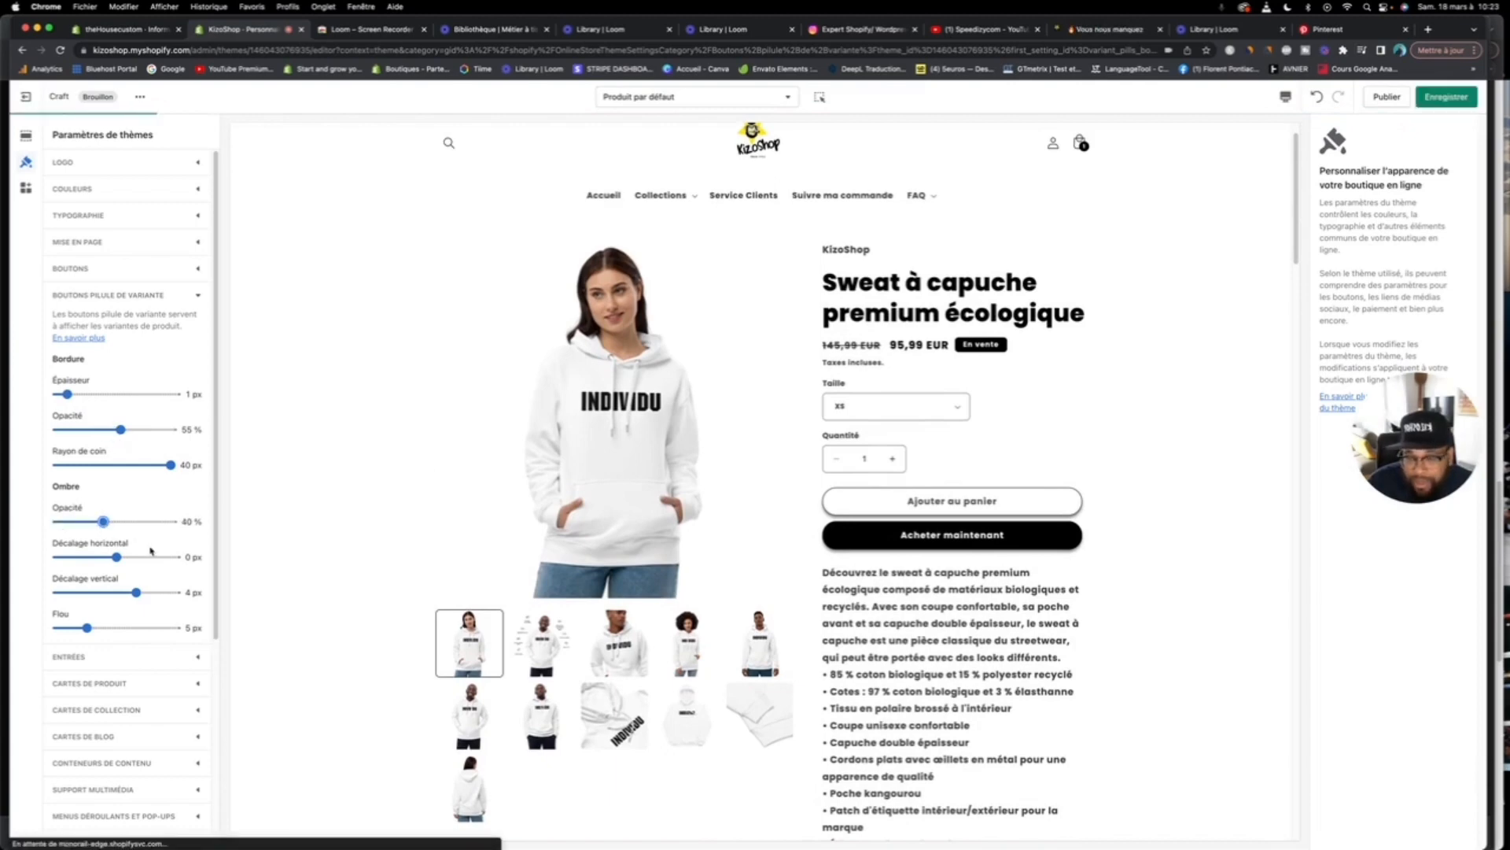
Step: Review the border and shadow options in the Entrées theme settings
scroll(148, 543, "down", 3)
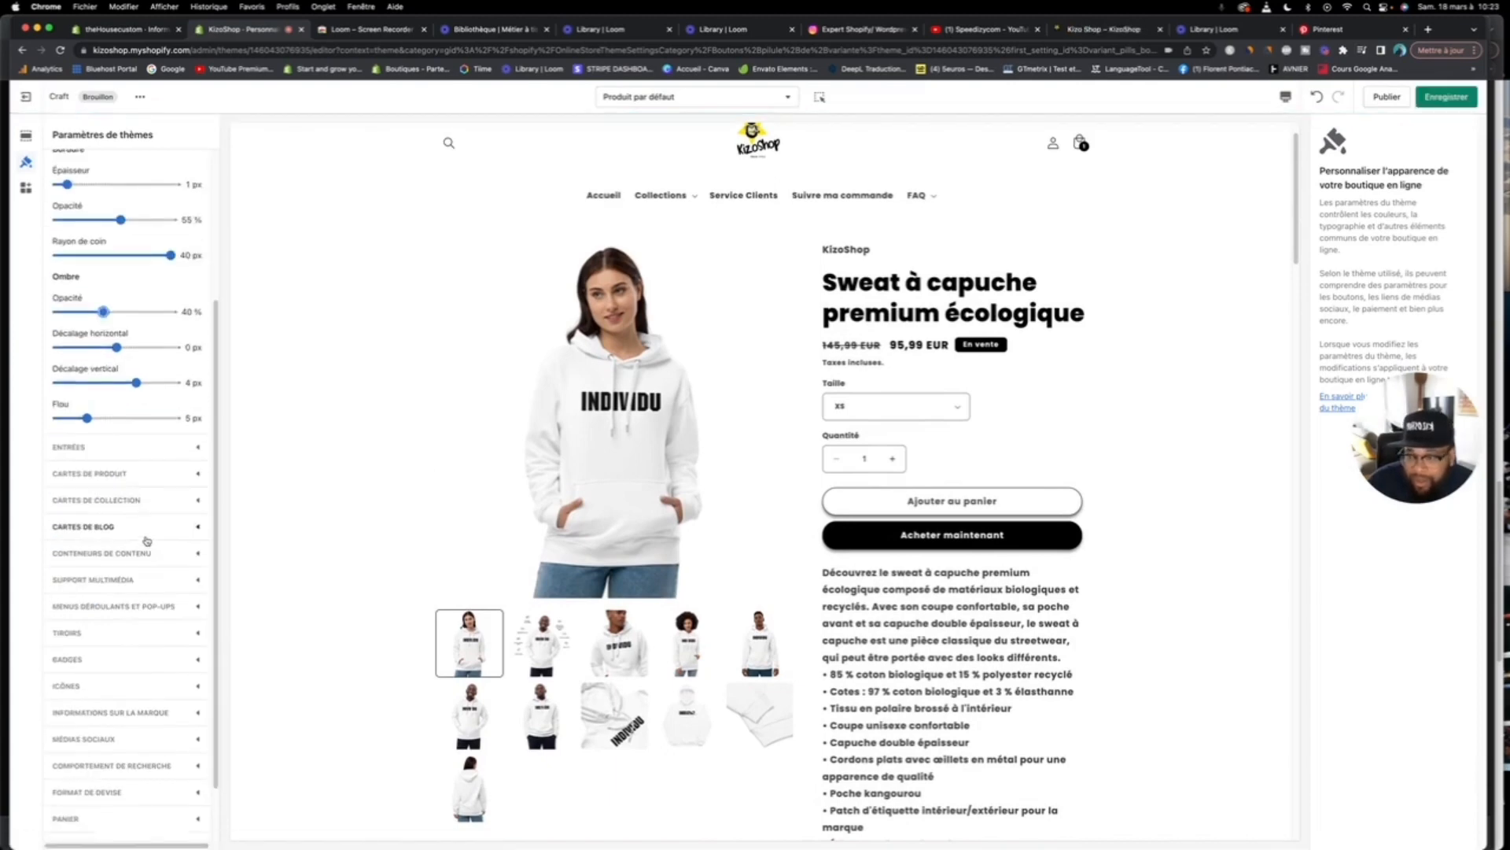
left_click(135, 449)
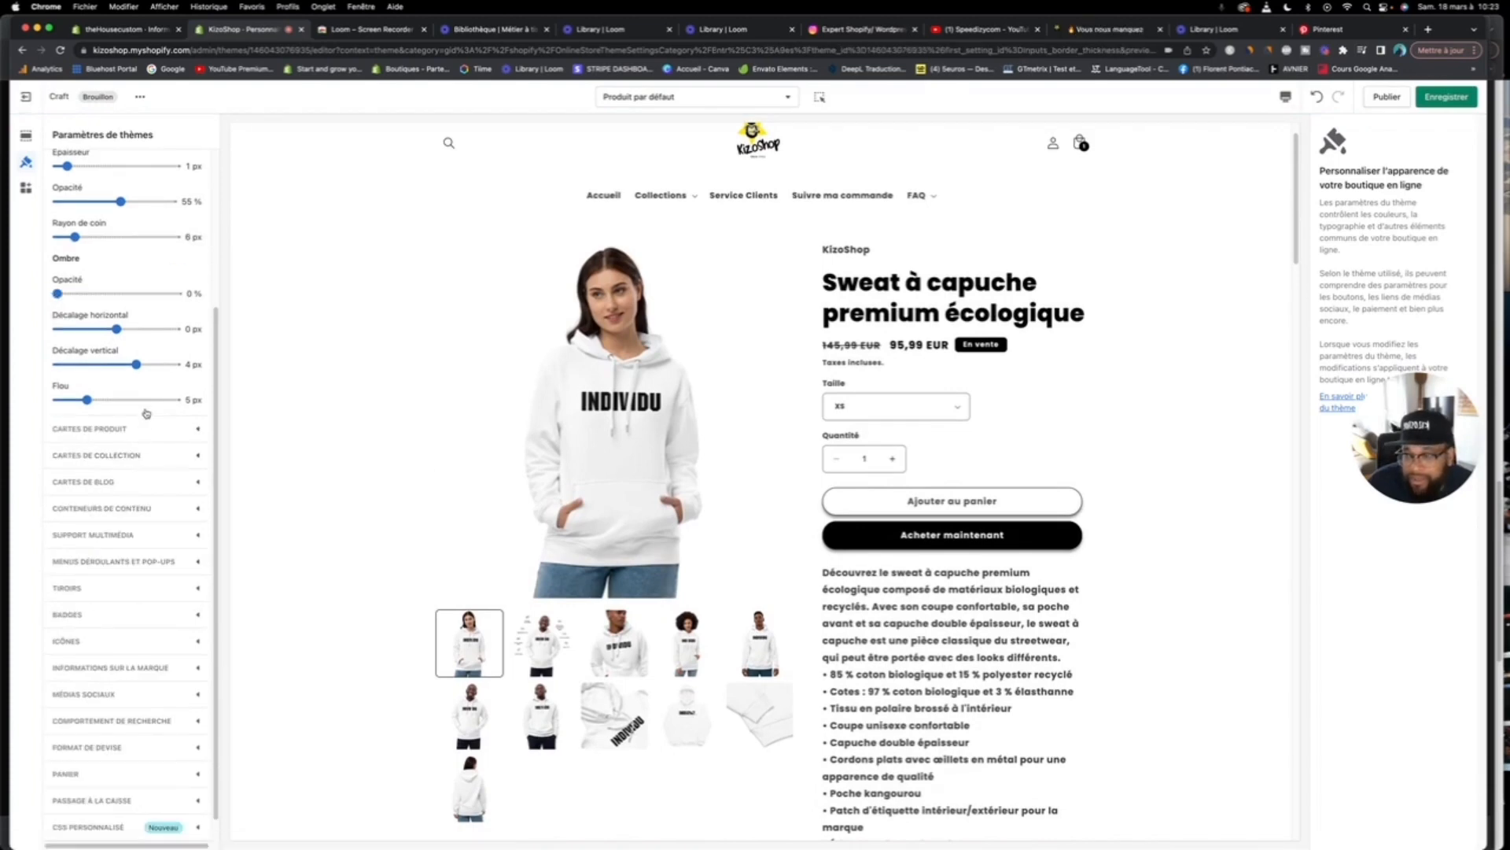
scroll(151, 426, "up", 3)
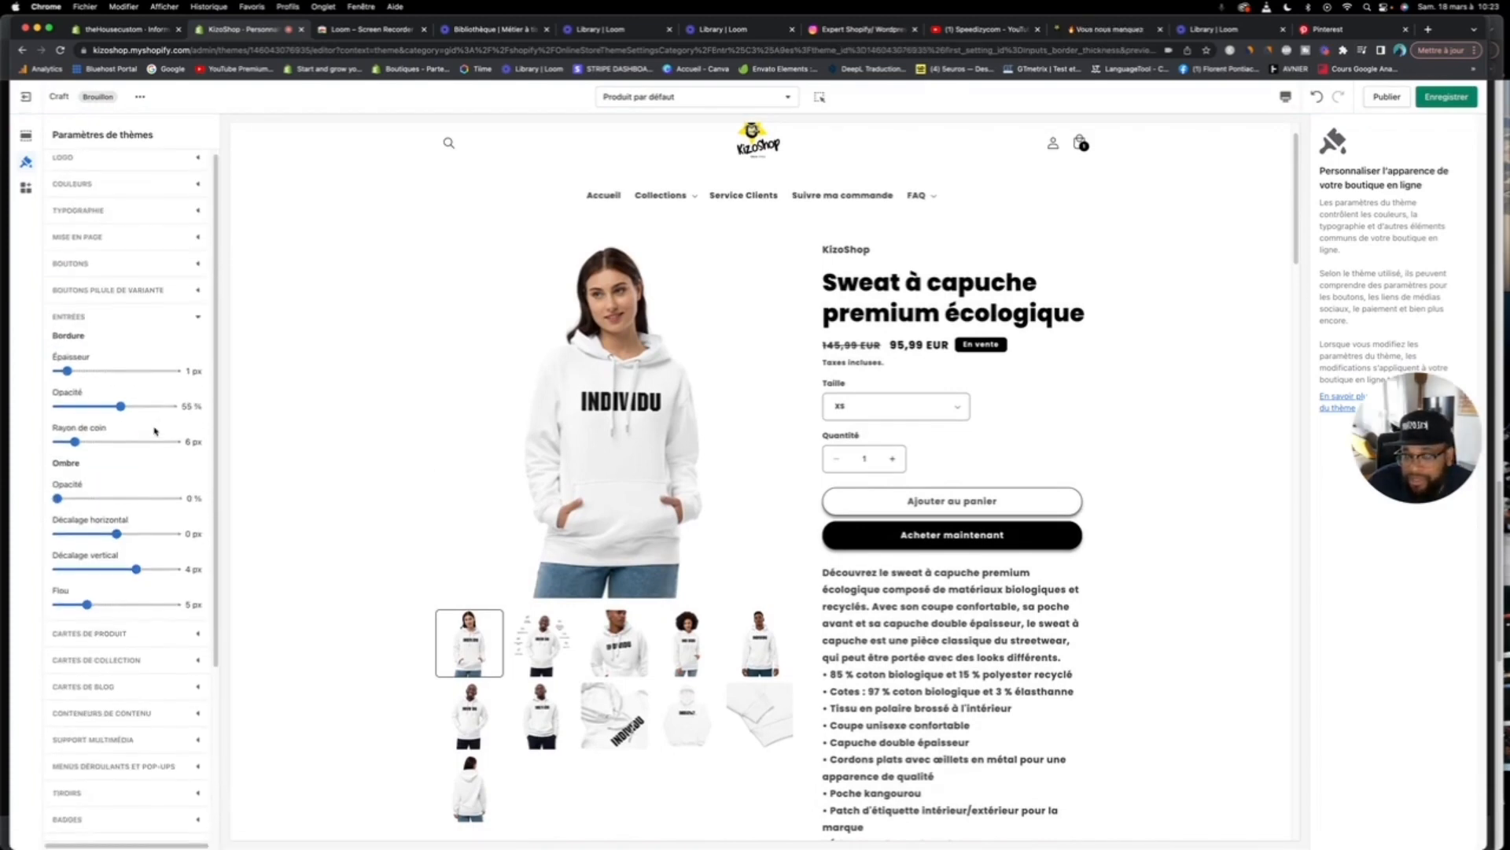
scroll(154, 450, "down", 3)
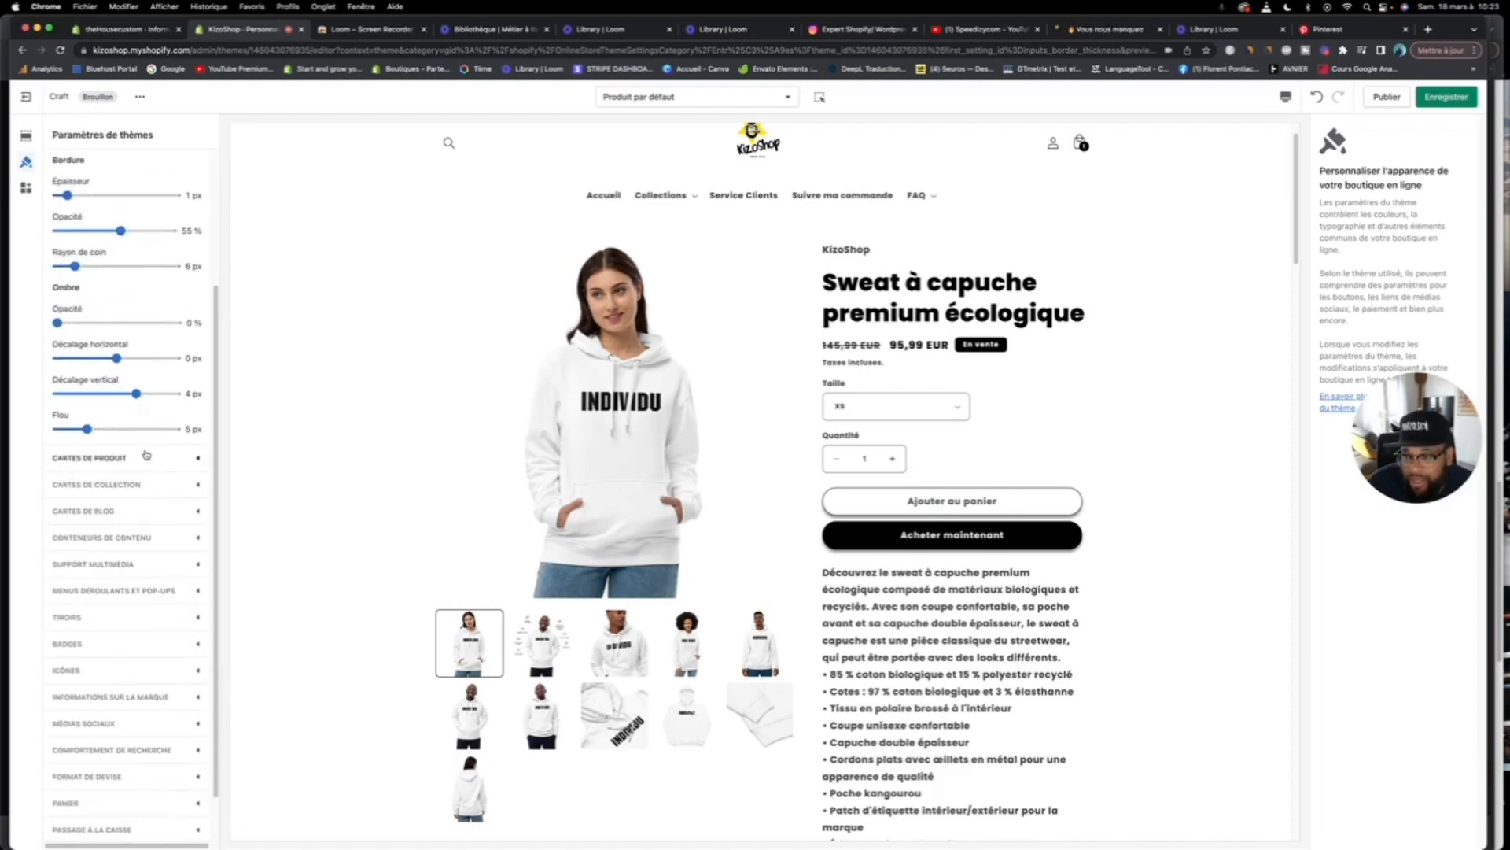
Step: Try the Standard style for the product cards and restore the Carte style
left_click(142, 456)
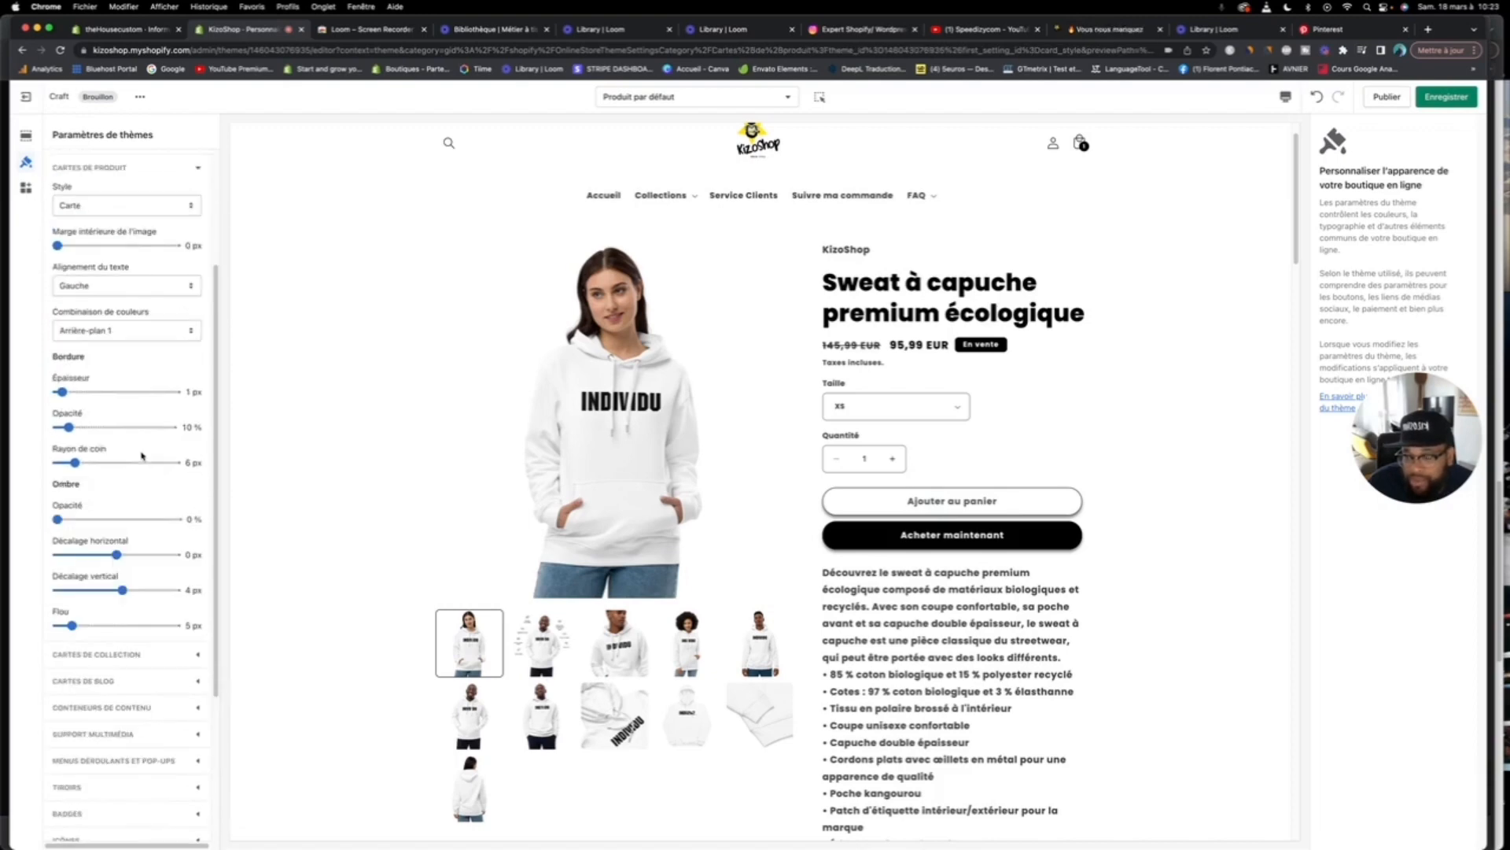
scroll(126, 267, "up", 1)
left_click(135, 236)
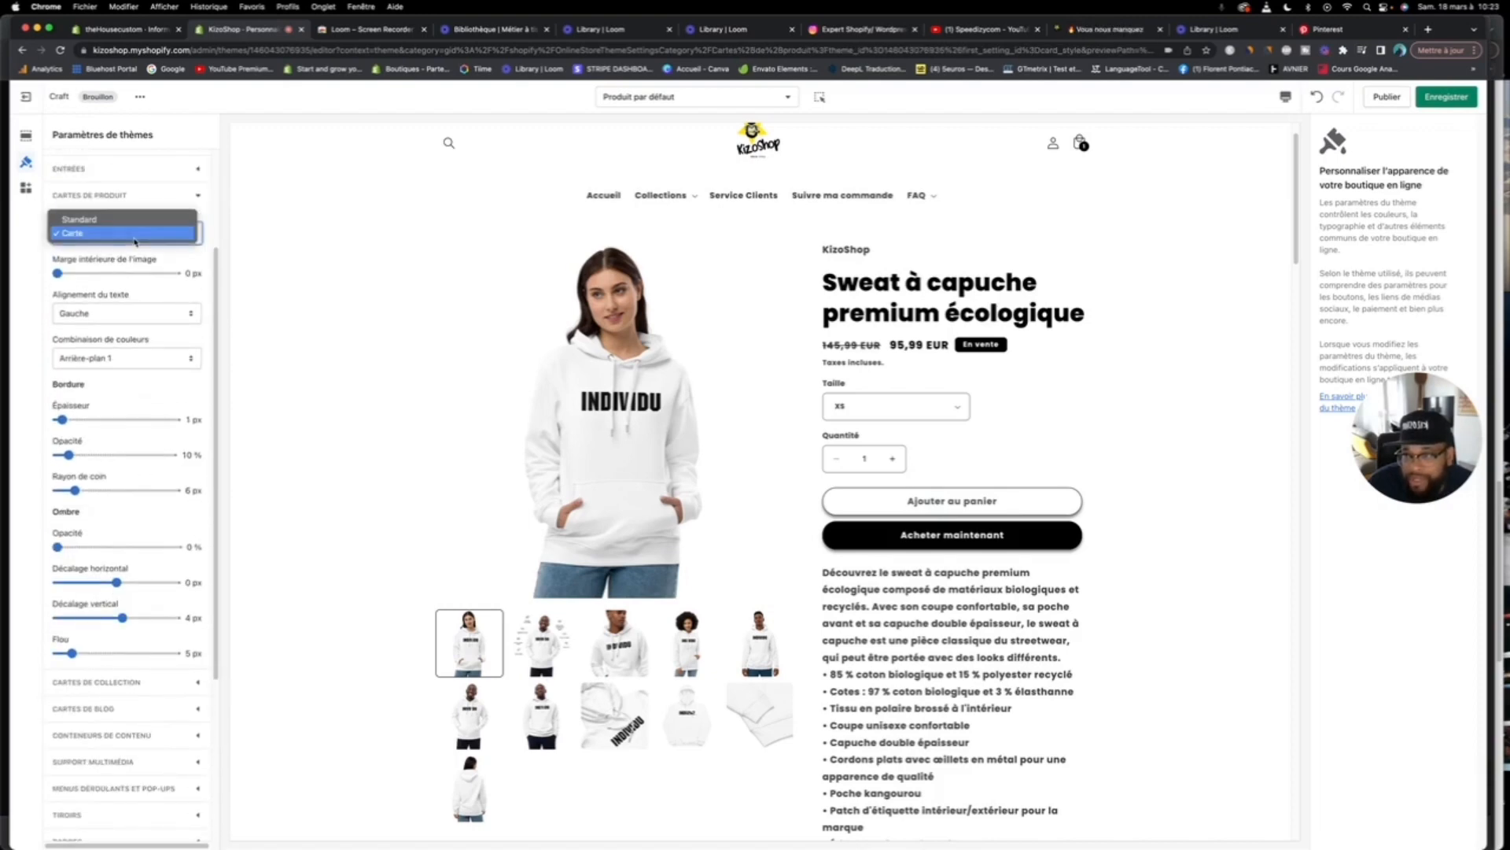
left_click(136, 221)
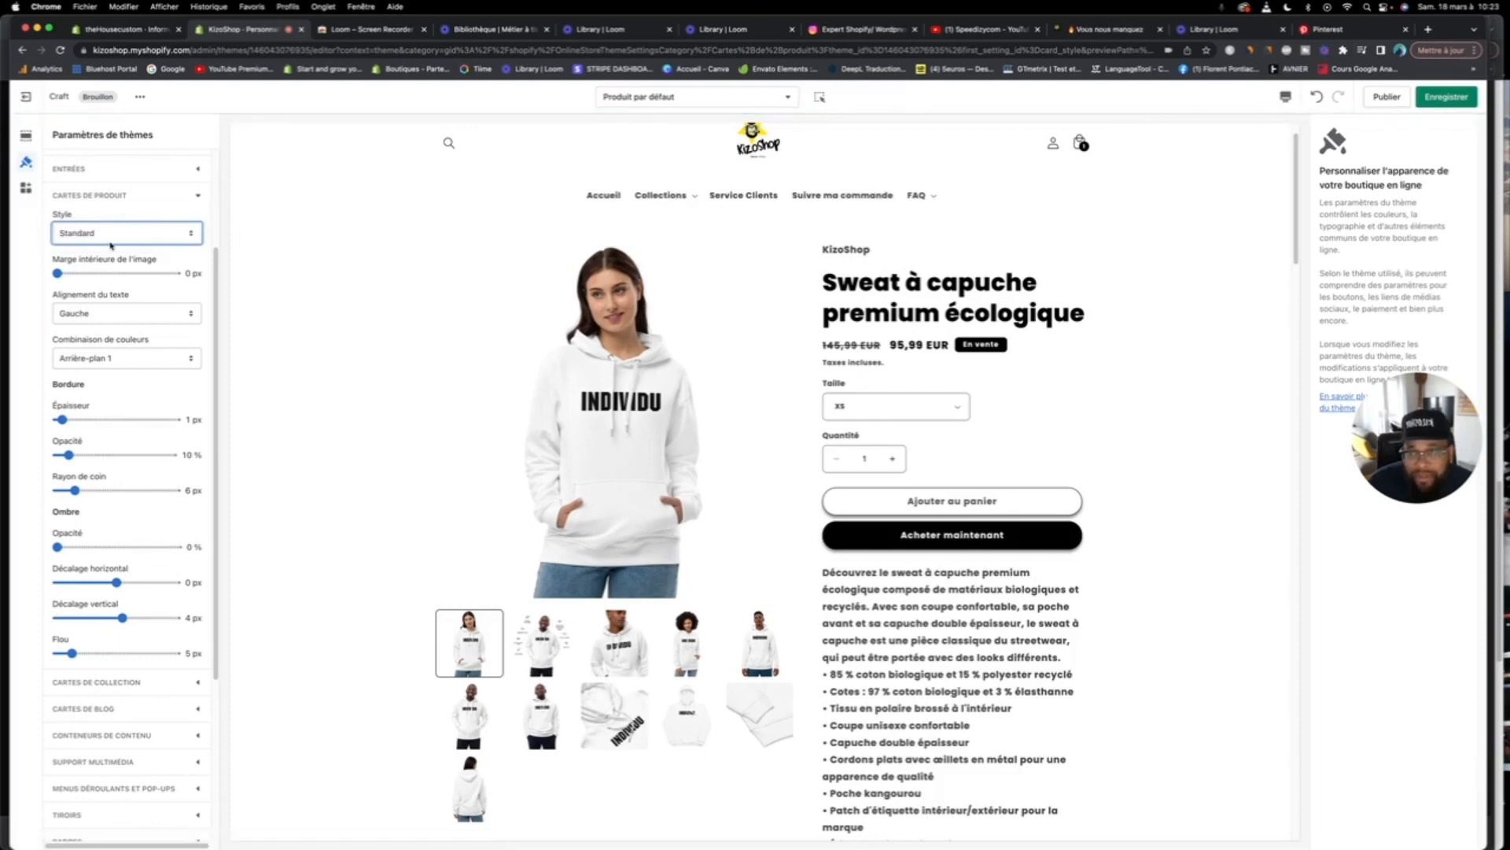
left_click(111, 241)
left_click(111, 246)
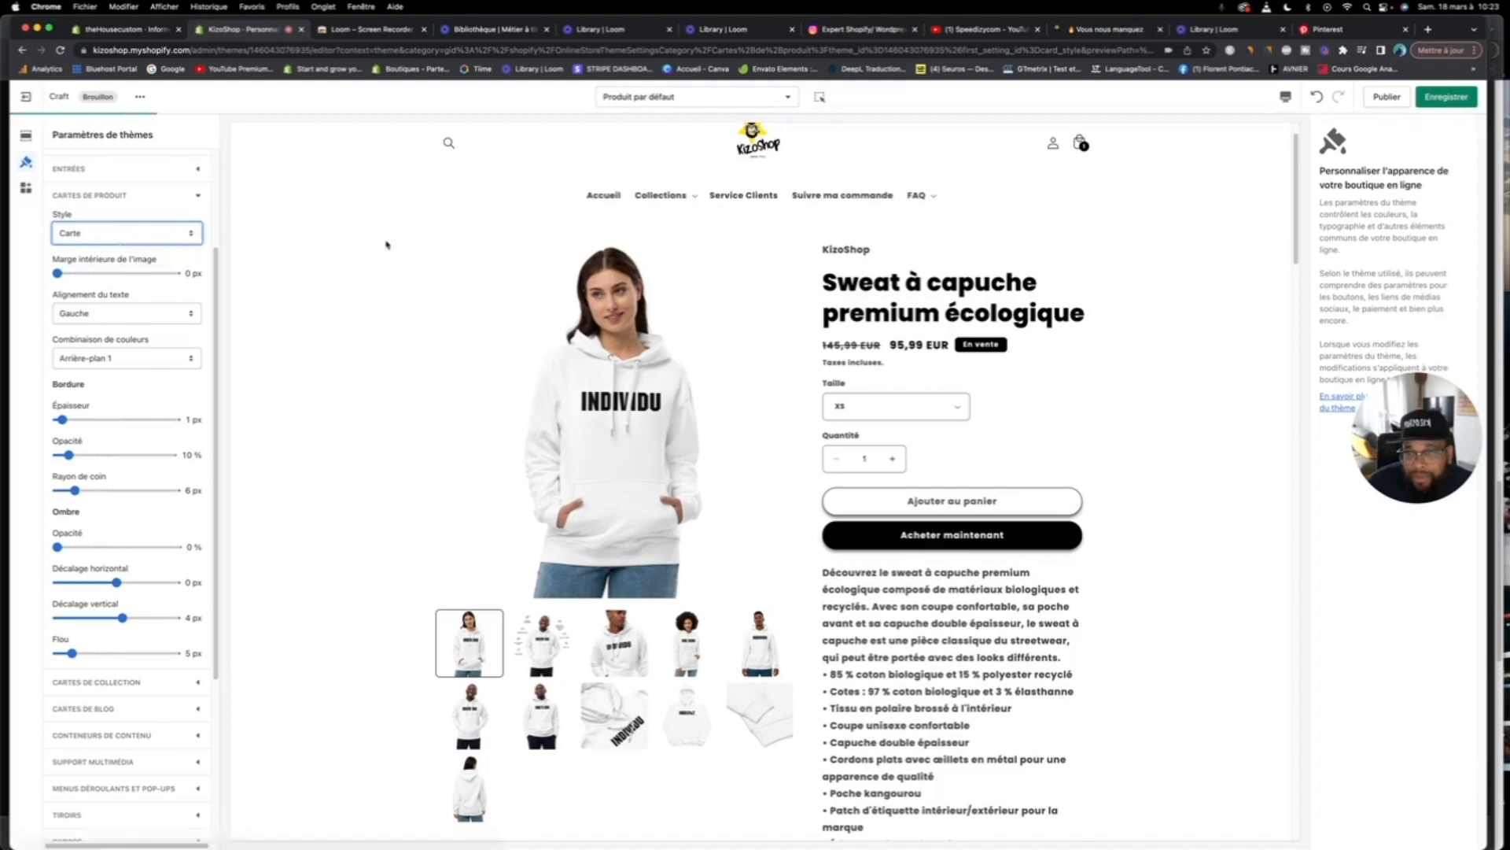
Step: Preview the home page's product grid and compare the Standard and Carte styles for the product cards
left_click(605, 195)
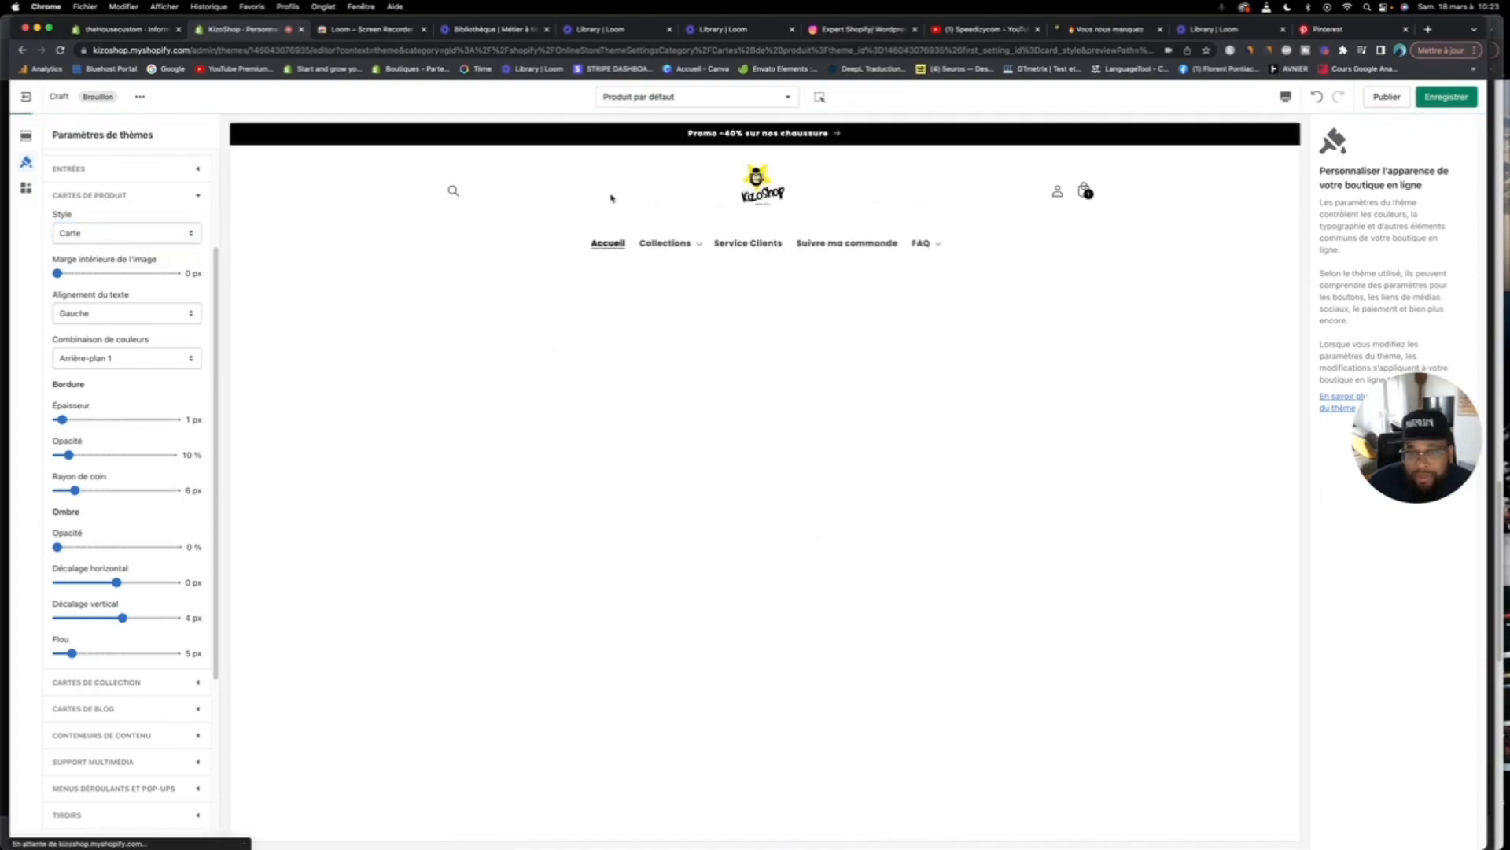
scroll(598, 362, "down", 15)
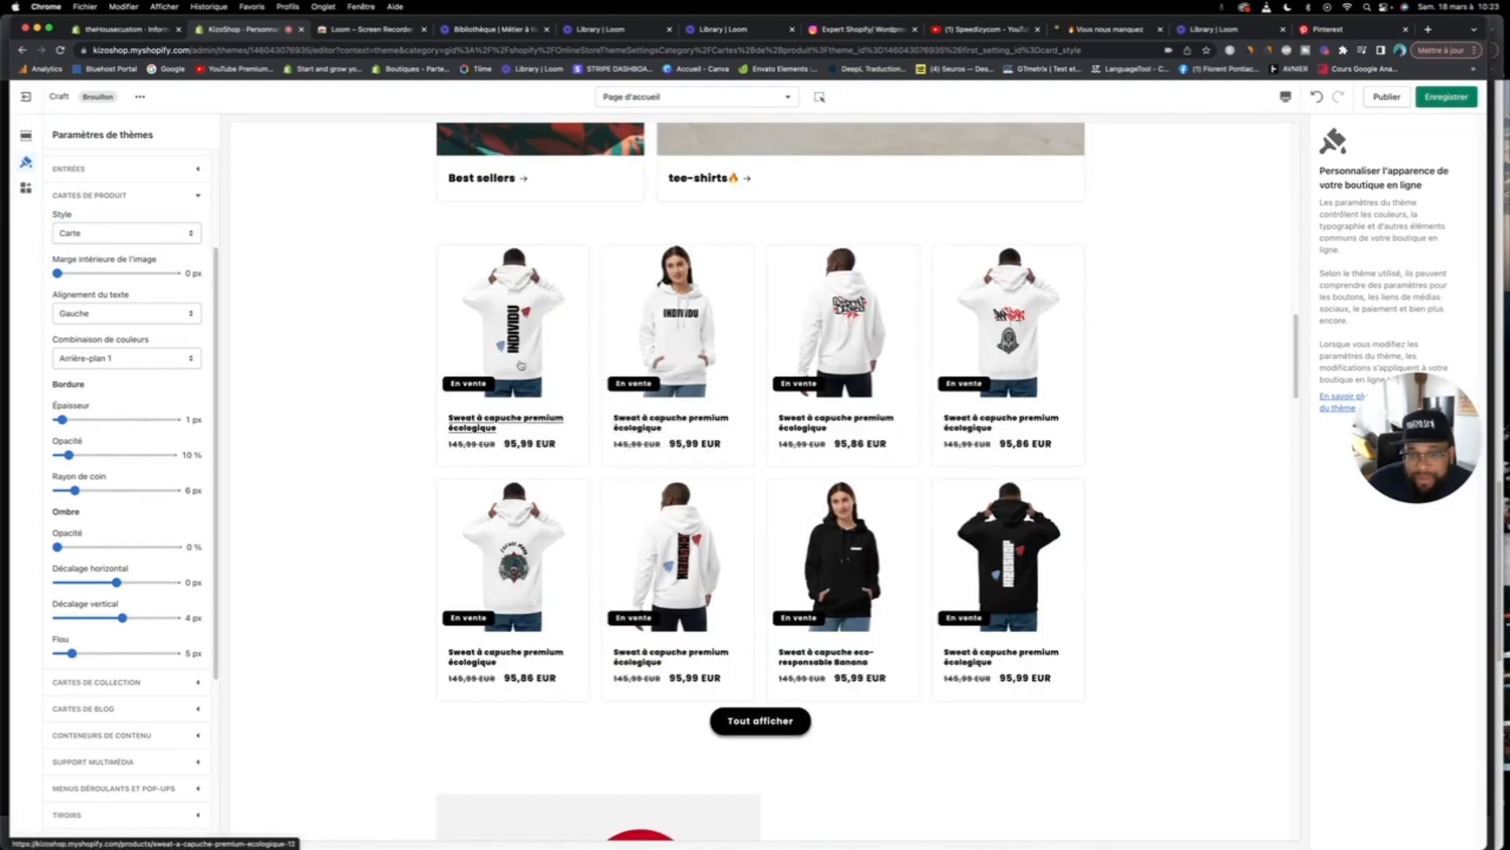
left_click(126, 232)
left_click(126, 223)
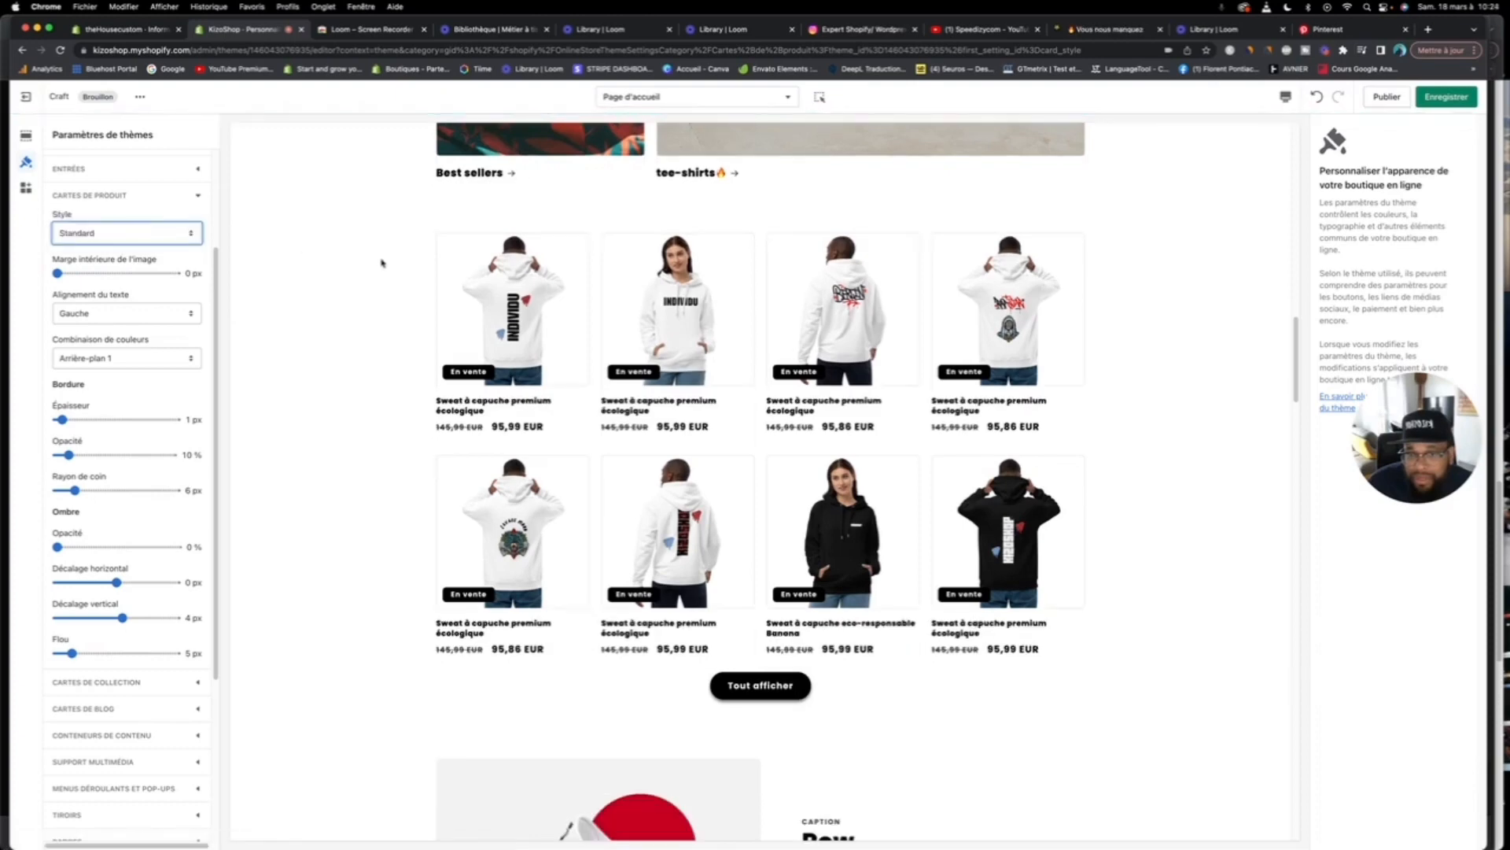
left_click(119, 236)
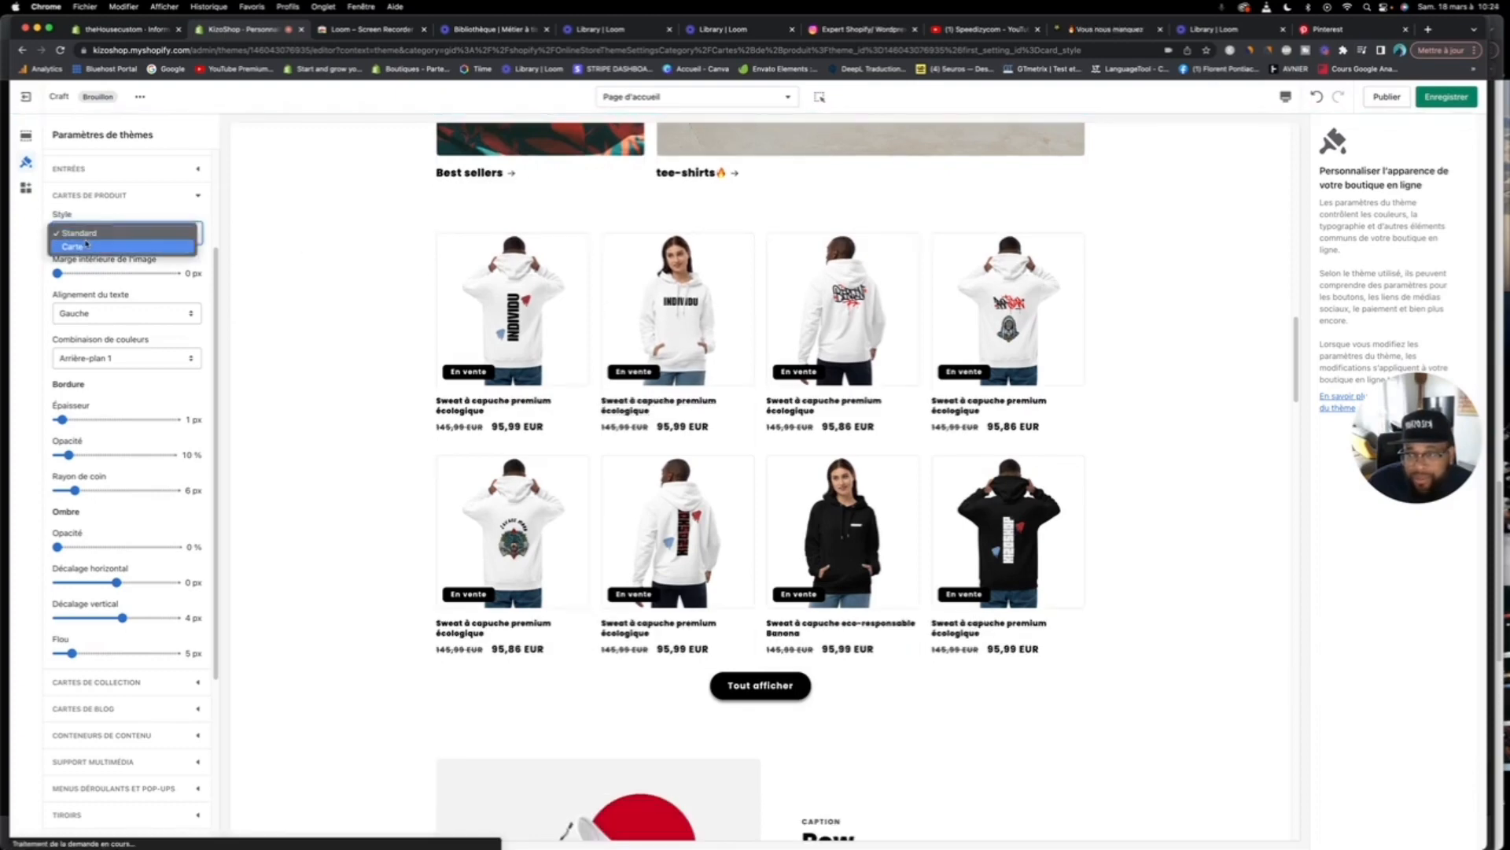
left_click(120, 244)
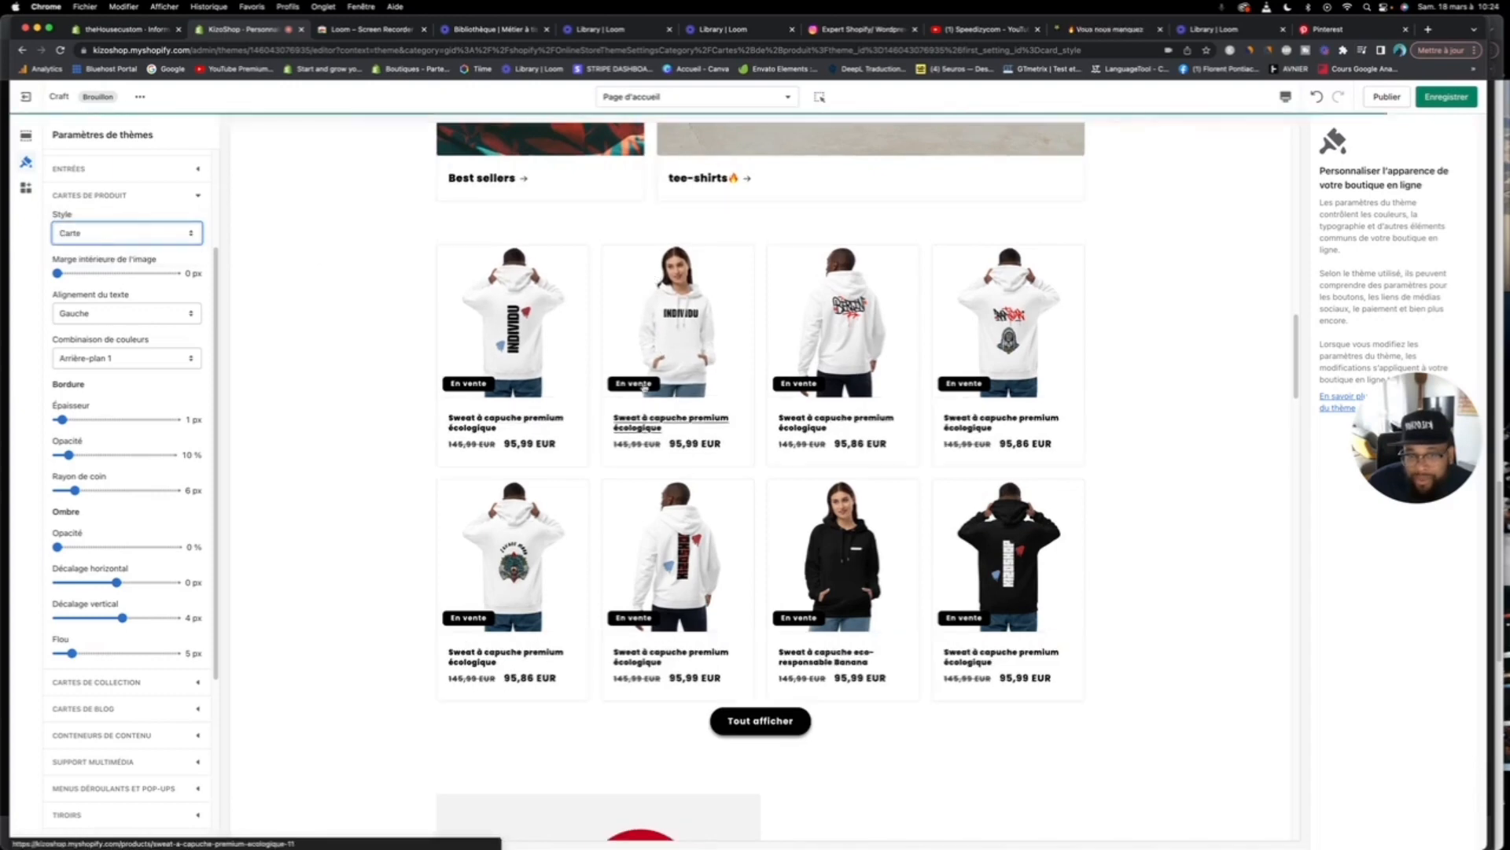
left_click(143, 230)
left_click(144, 227)
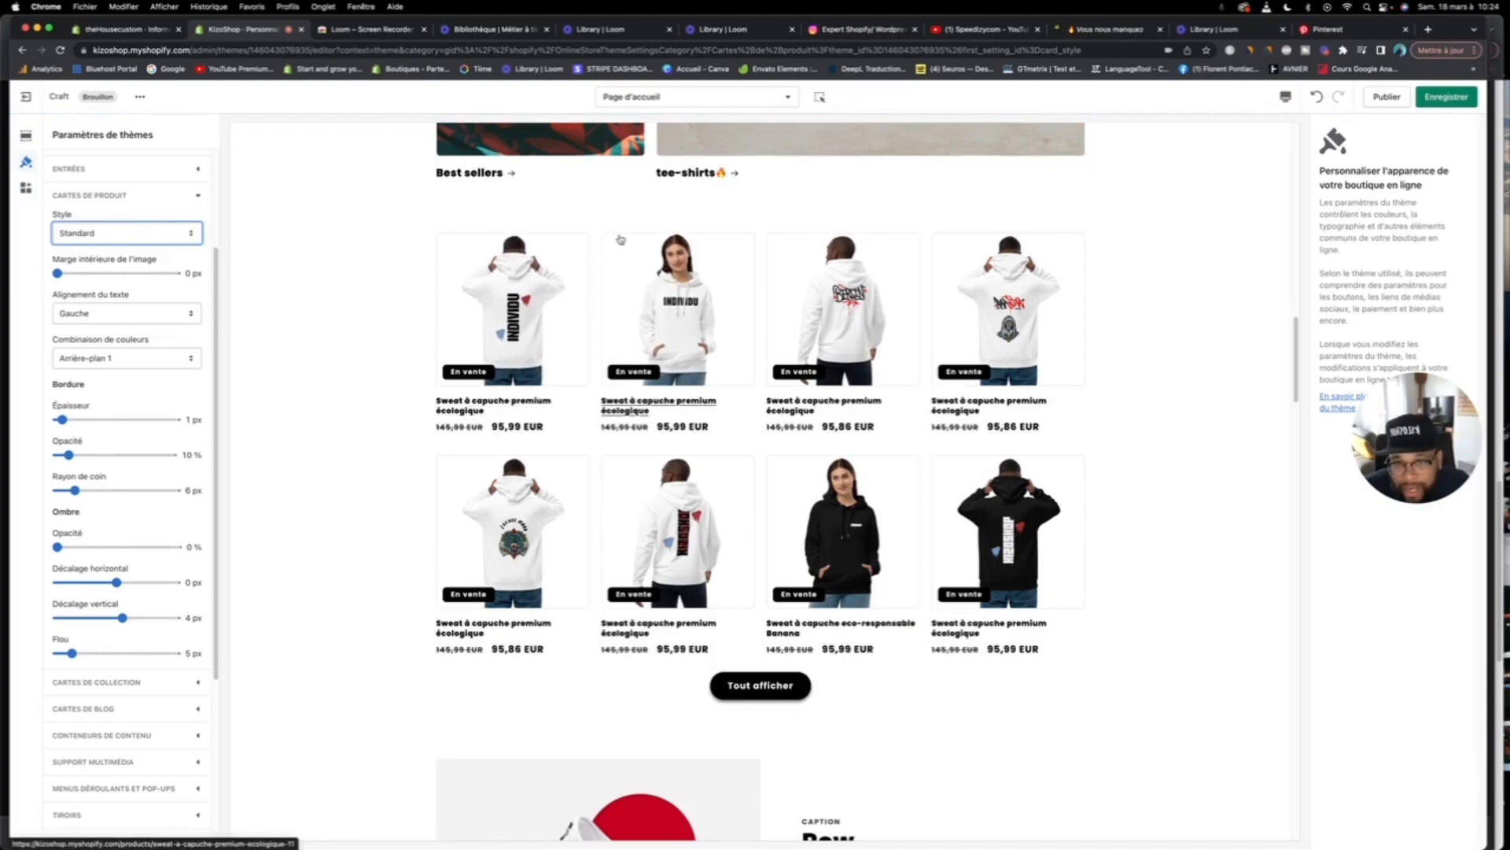
left_click(126, 234)
left_click(124, 249)
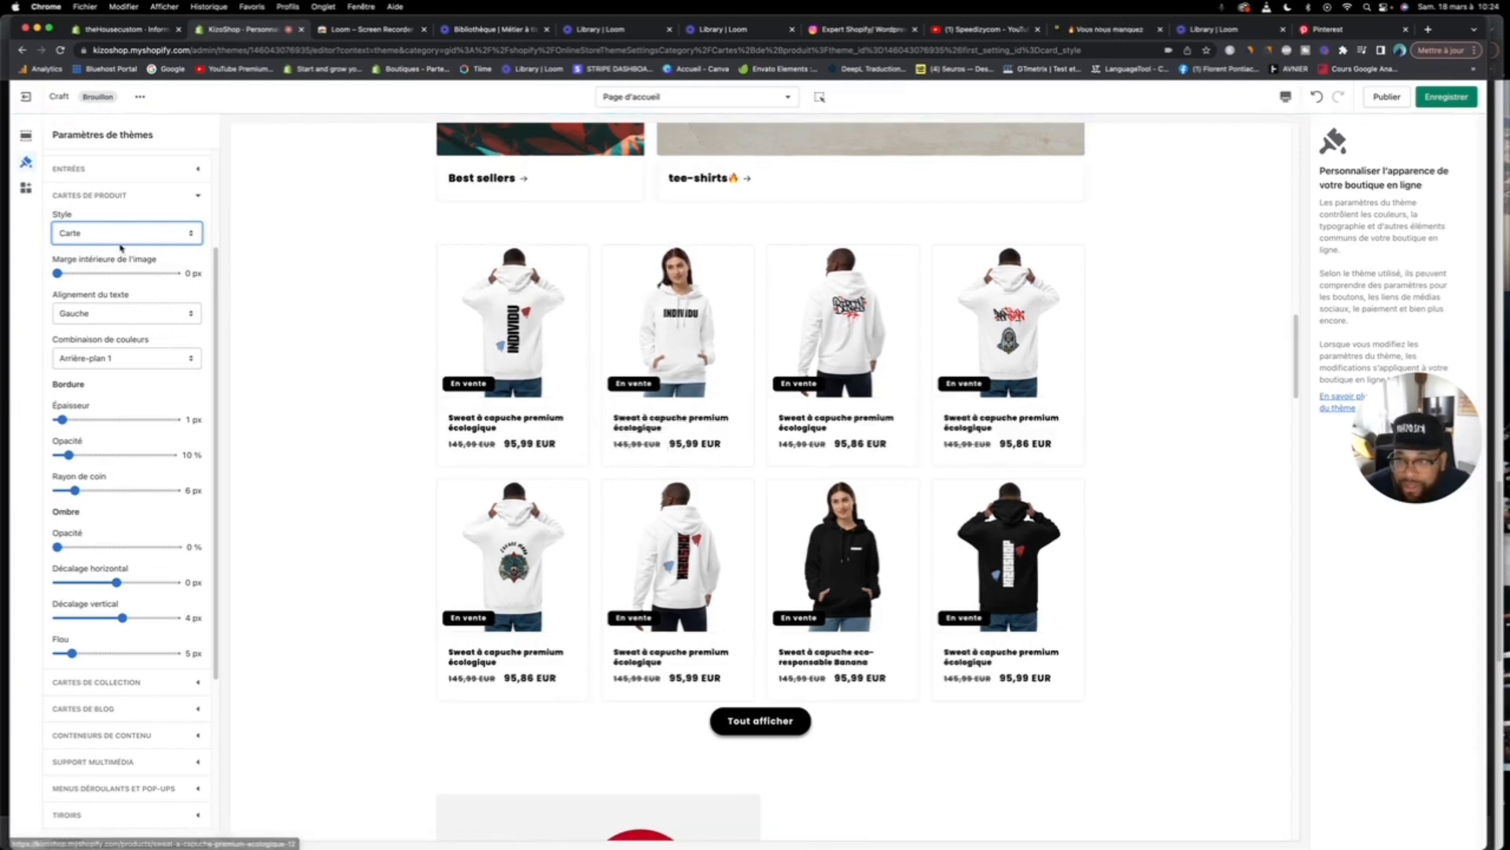
Step: Set the product cards' style to Standard and save the theme changes
left_click(123, 234)
left_click(123, 227)
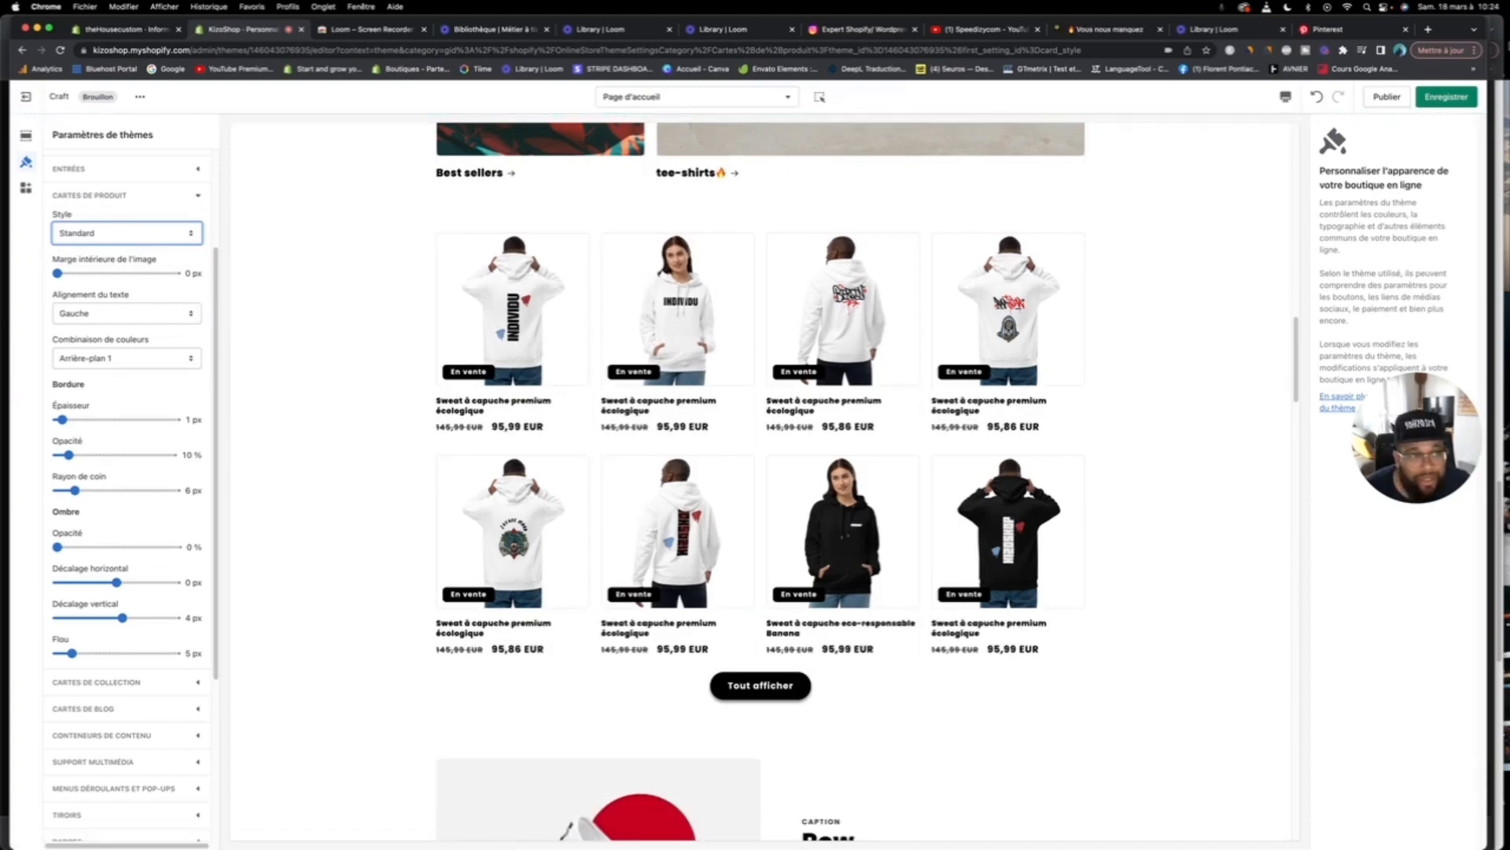
left_click(1449, 97)
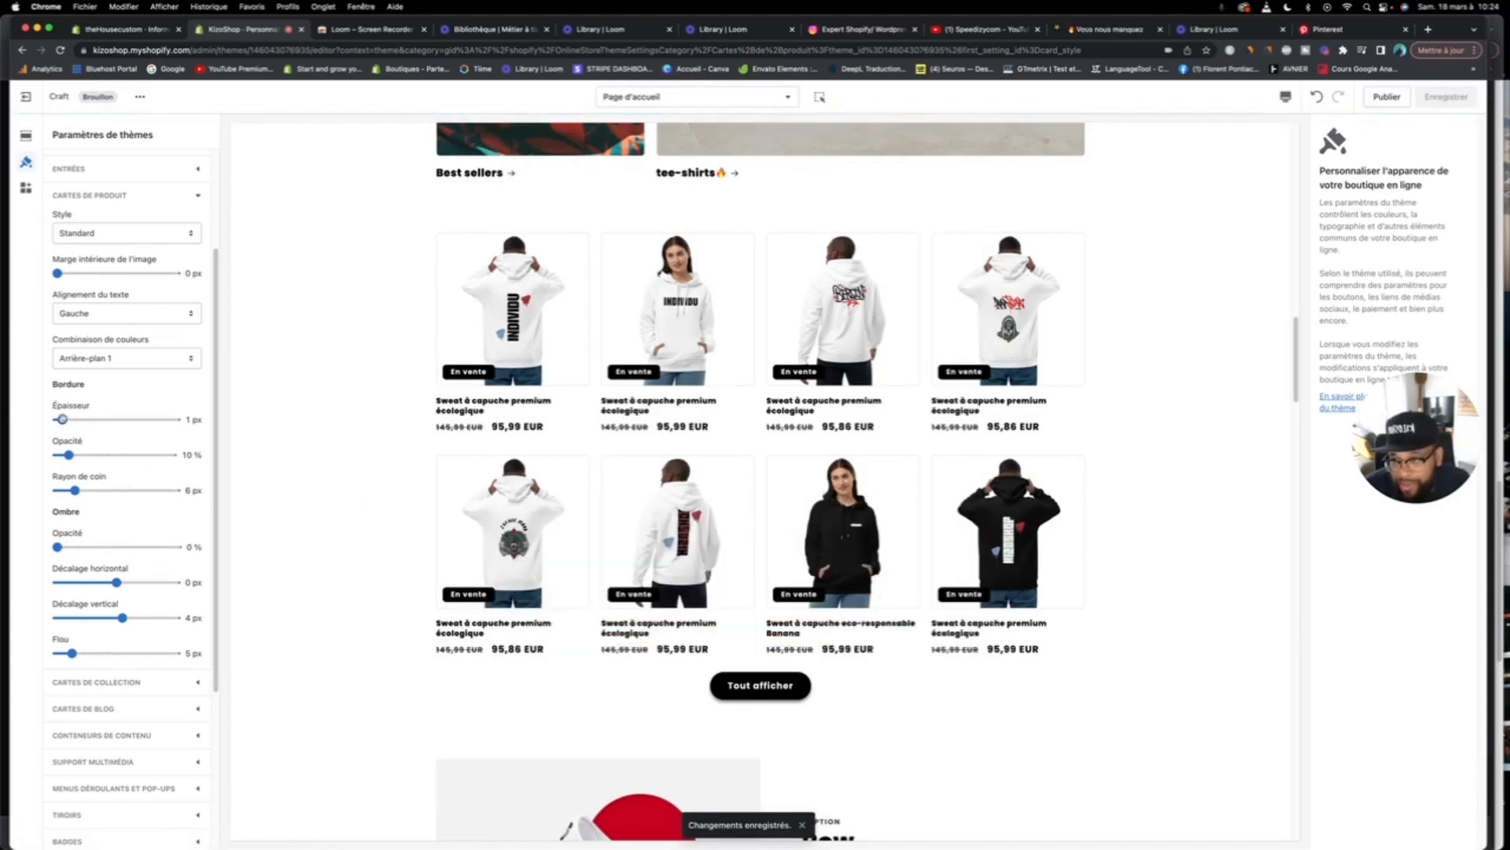
Step: Set the product cards' border thickness to 5 px and their colour combination to Inverser, saving the theme changes
left_click_drag(62, 419, 84, 420)
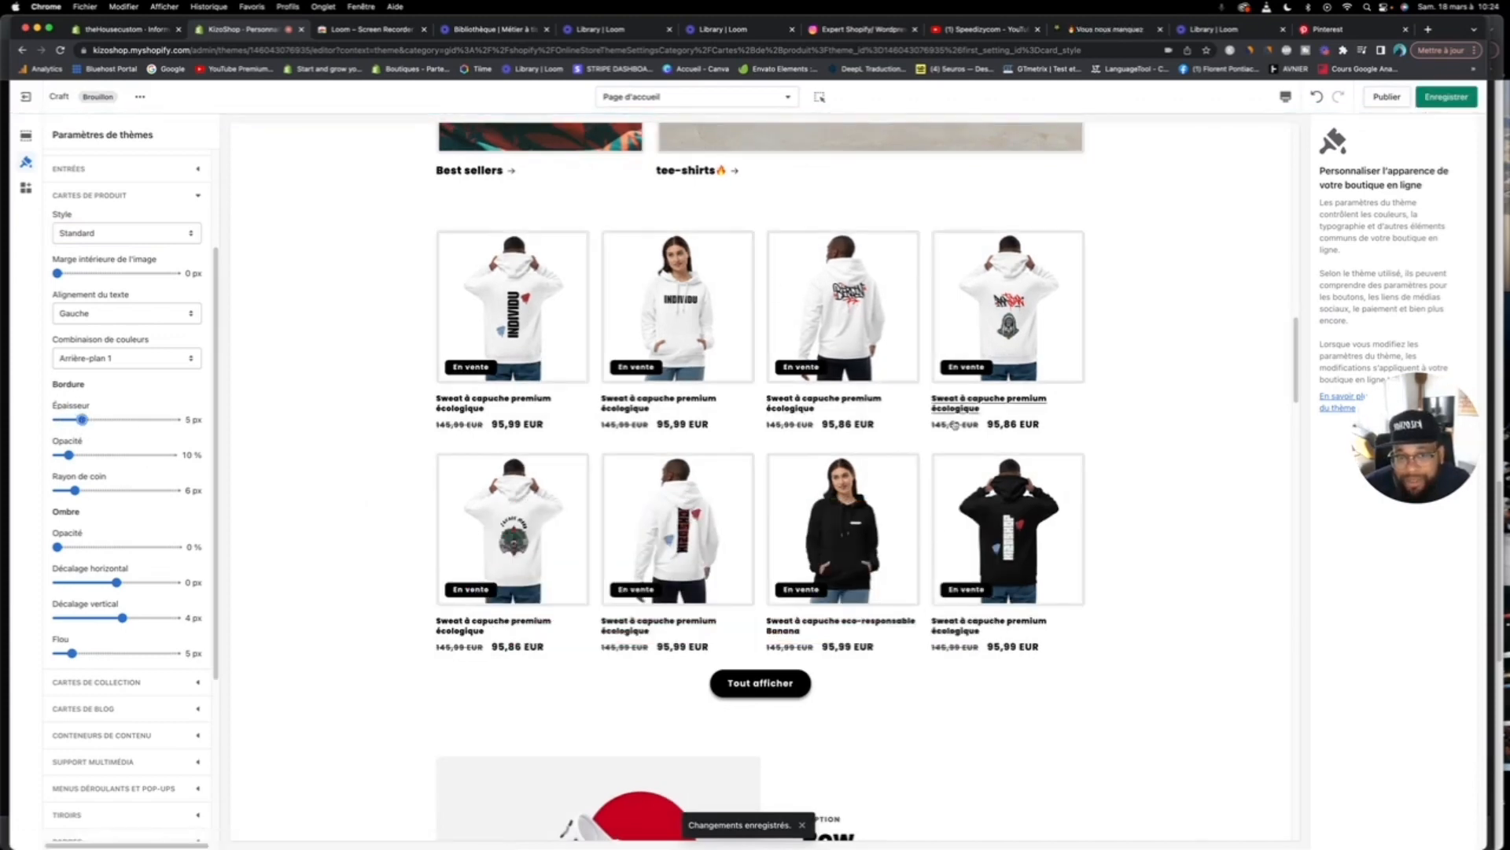
left_click(1451, 99)
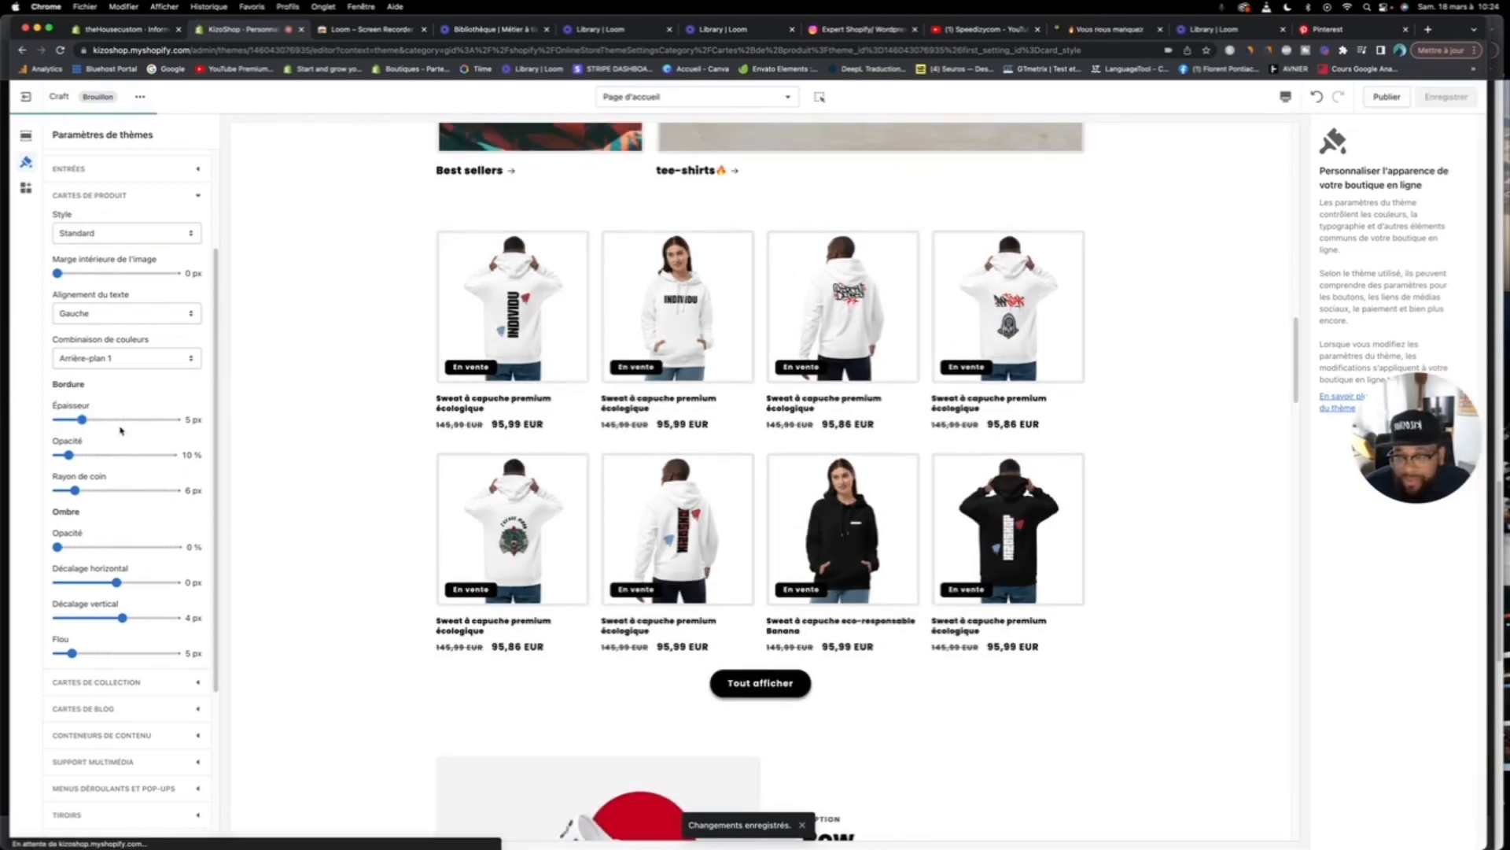
scroll(121, 429, "up", 2)
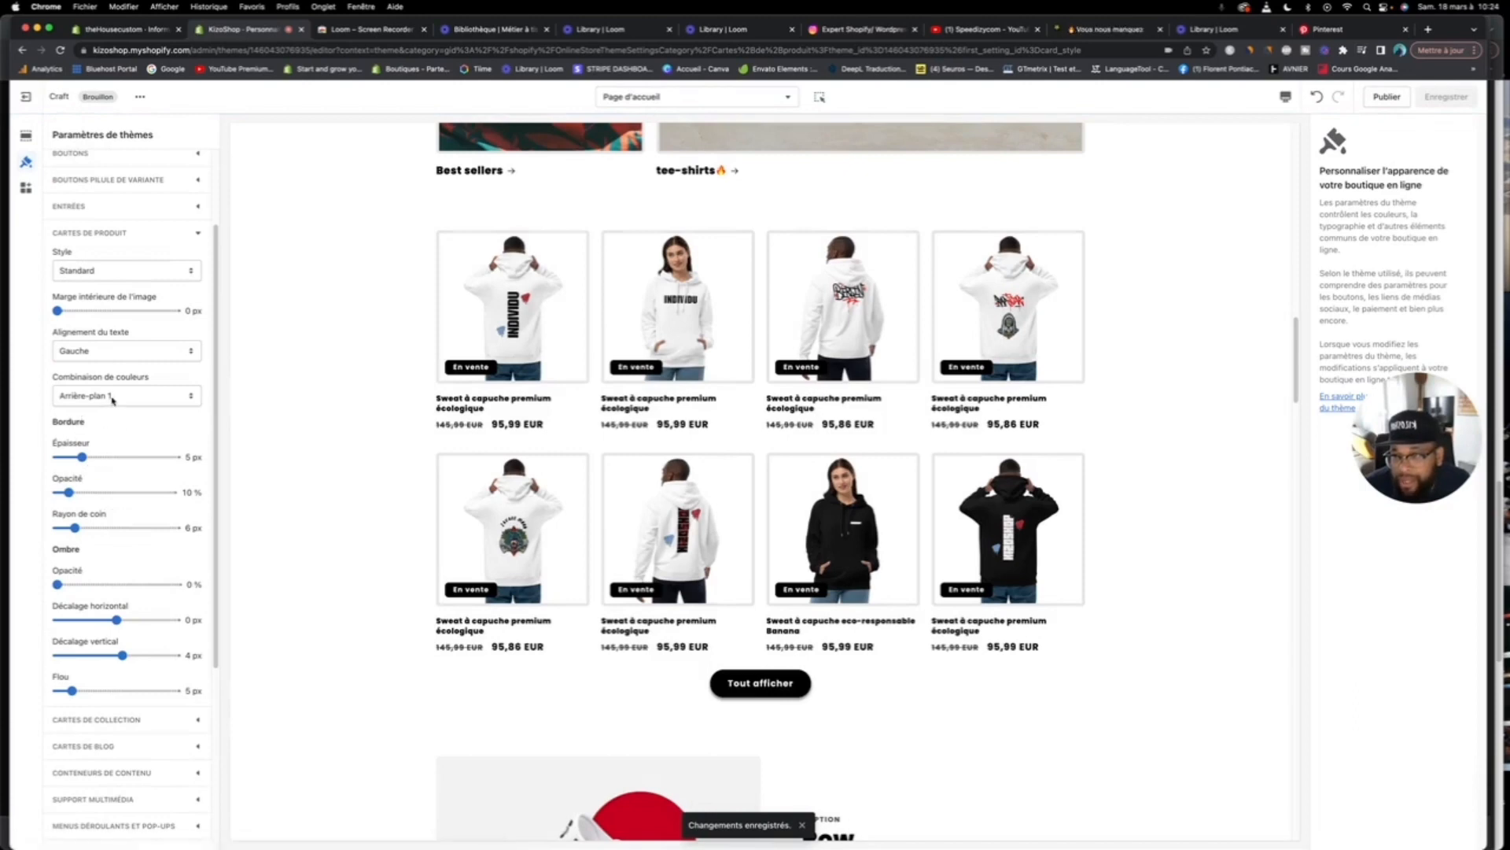
left_click(113, 399)
left_click(115, 422)
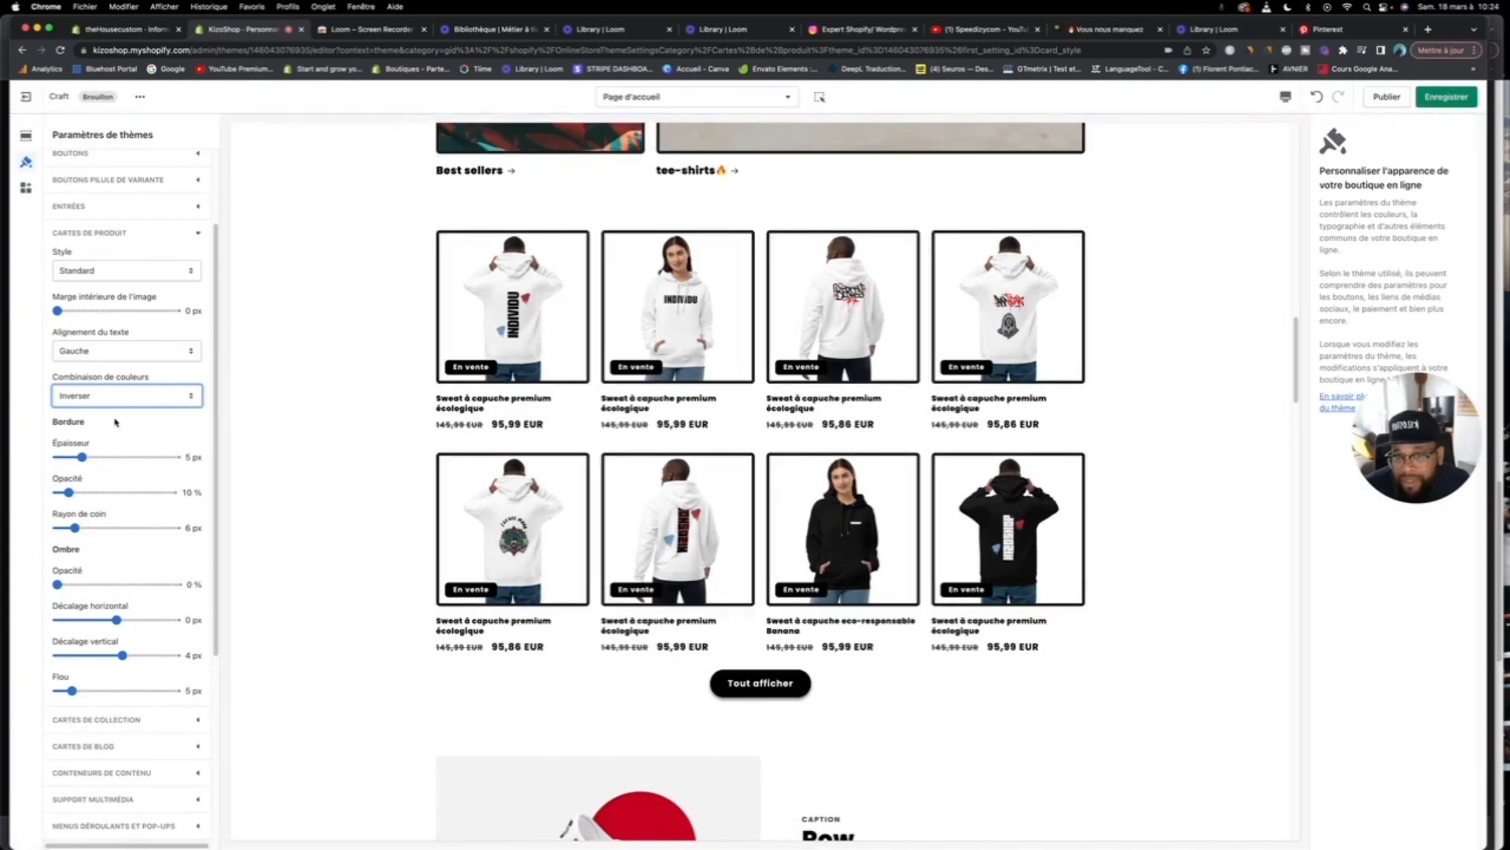
left_click(1446, 96)
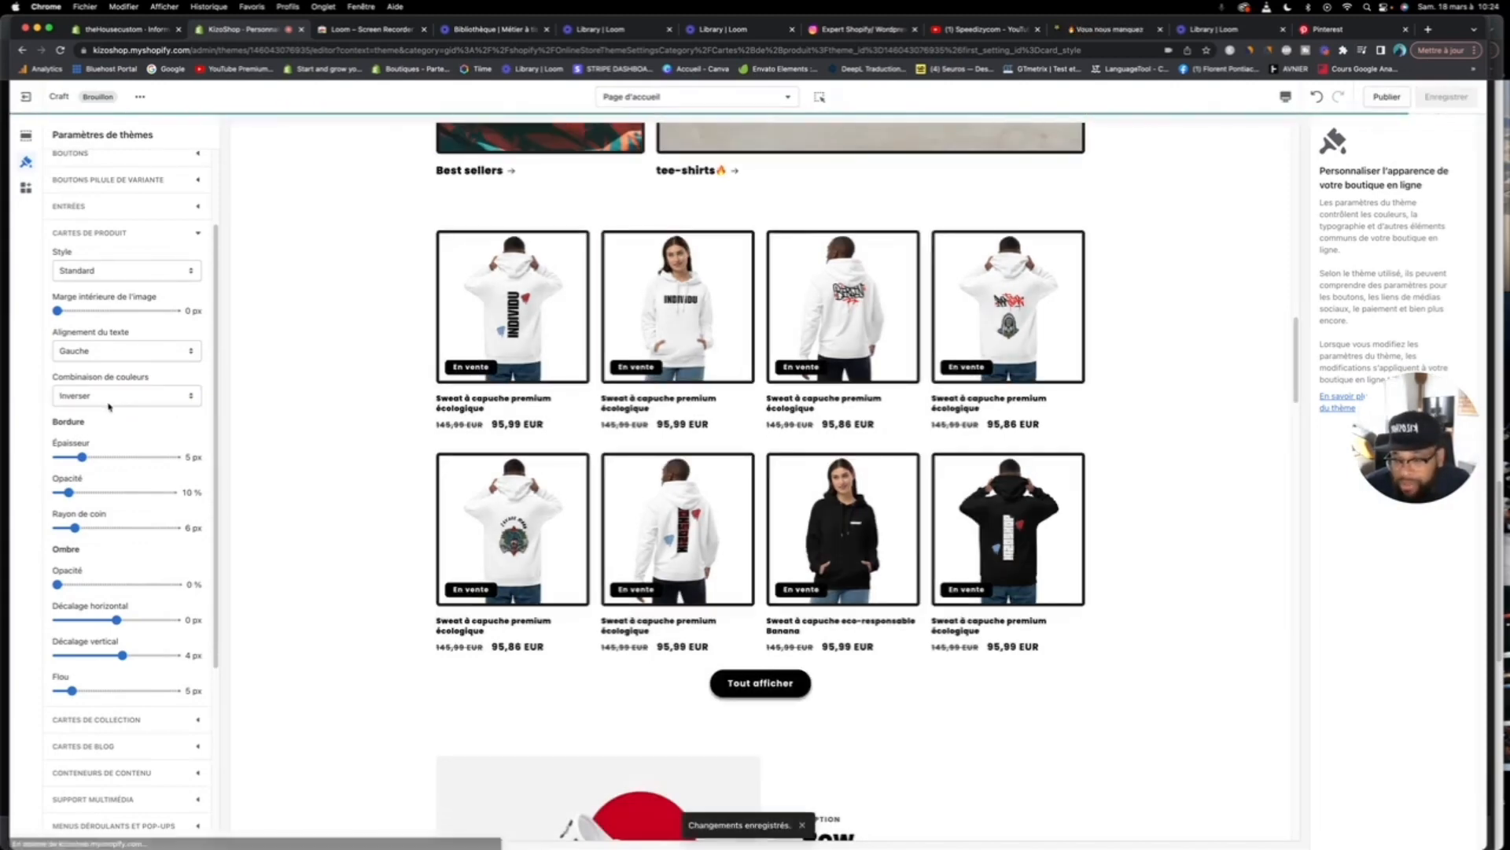
Step: Review the Cartes de collection settings and examine the collection and product sections throughout the home page preview
scroll(109, 407, "down", 5)
left_click(148, 540)
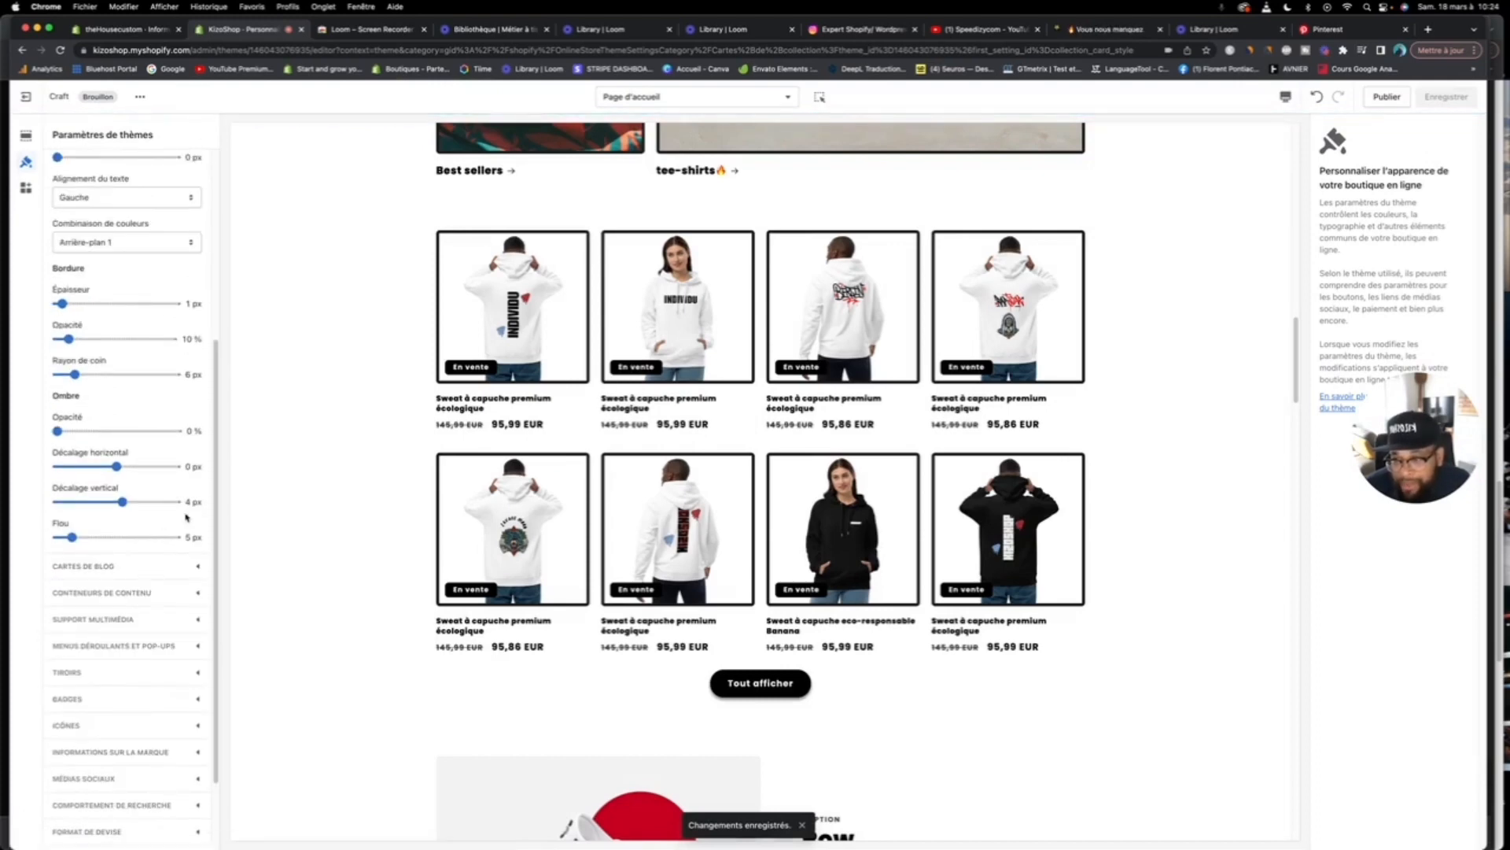
scroll(125, 296, "up", 8)
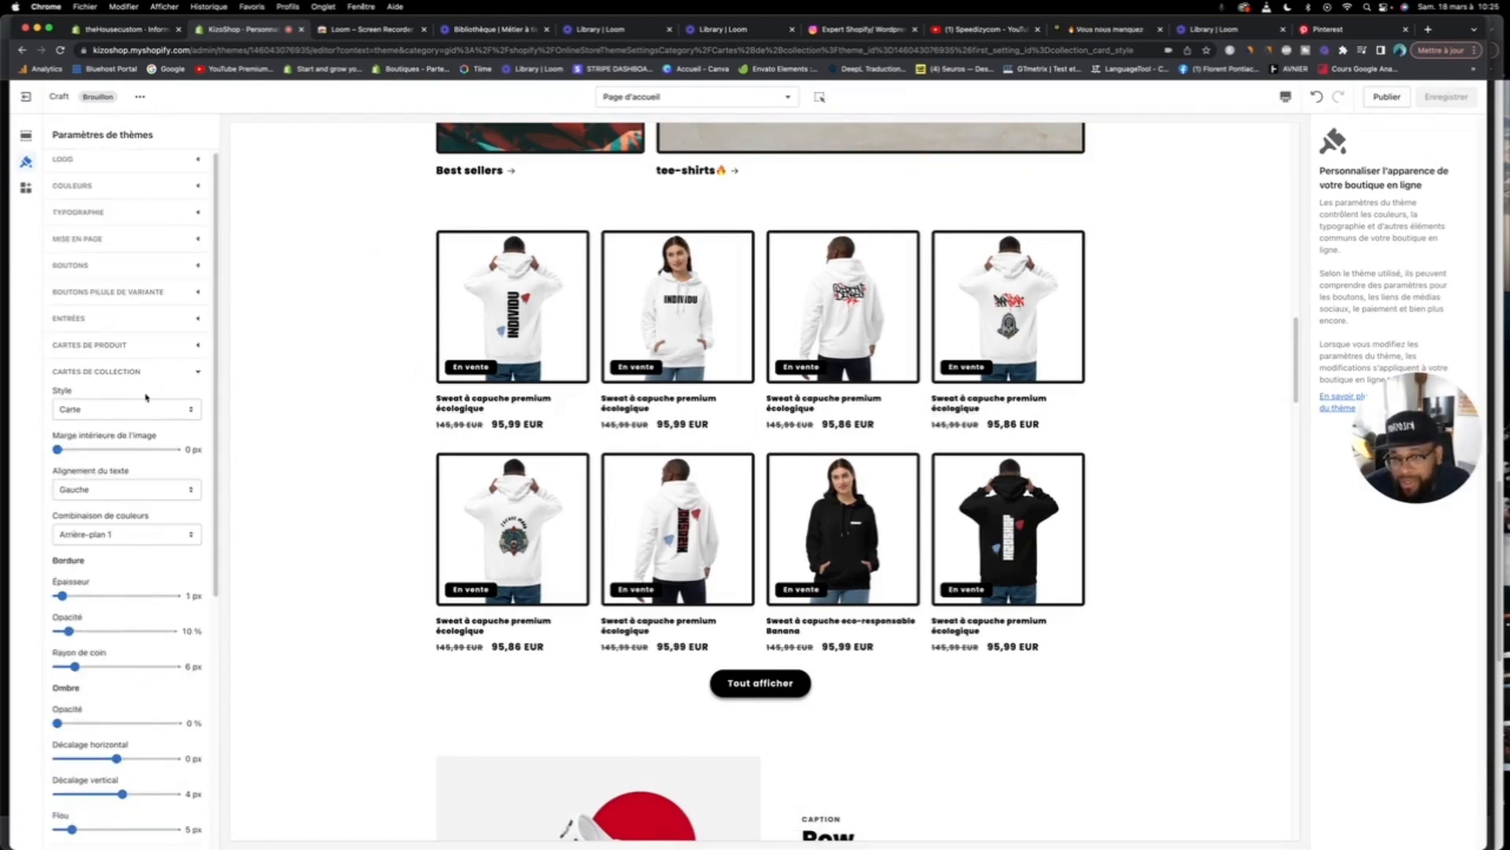
scroll(145, 398, "down", 6)
scroll(760, 417, "up", 7)
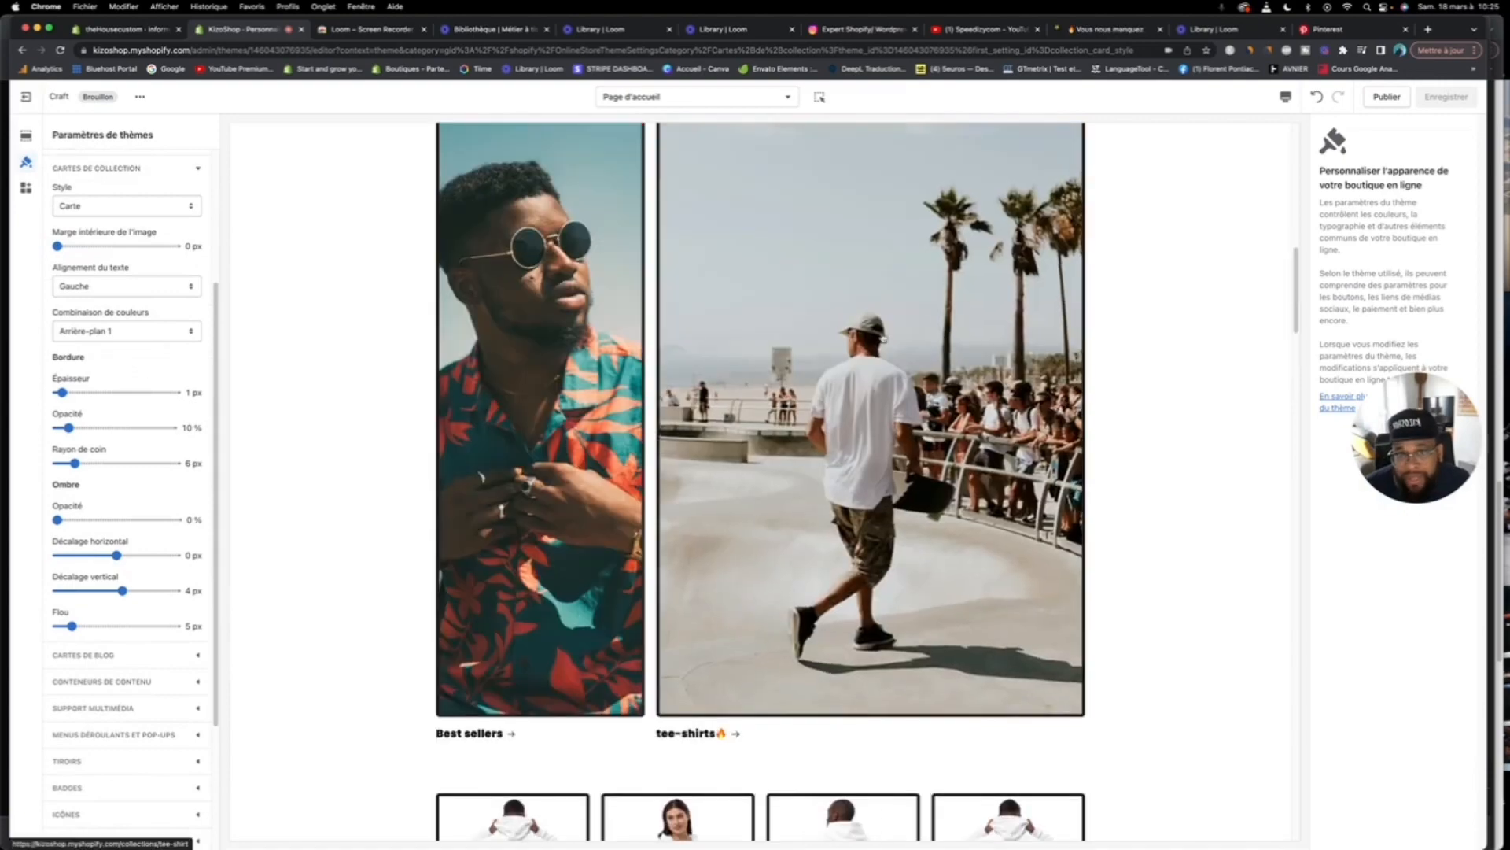
scroll(774, 334, "up", 5)
scroll(774, 335, "down", 15)
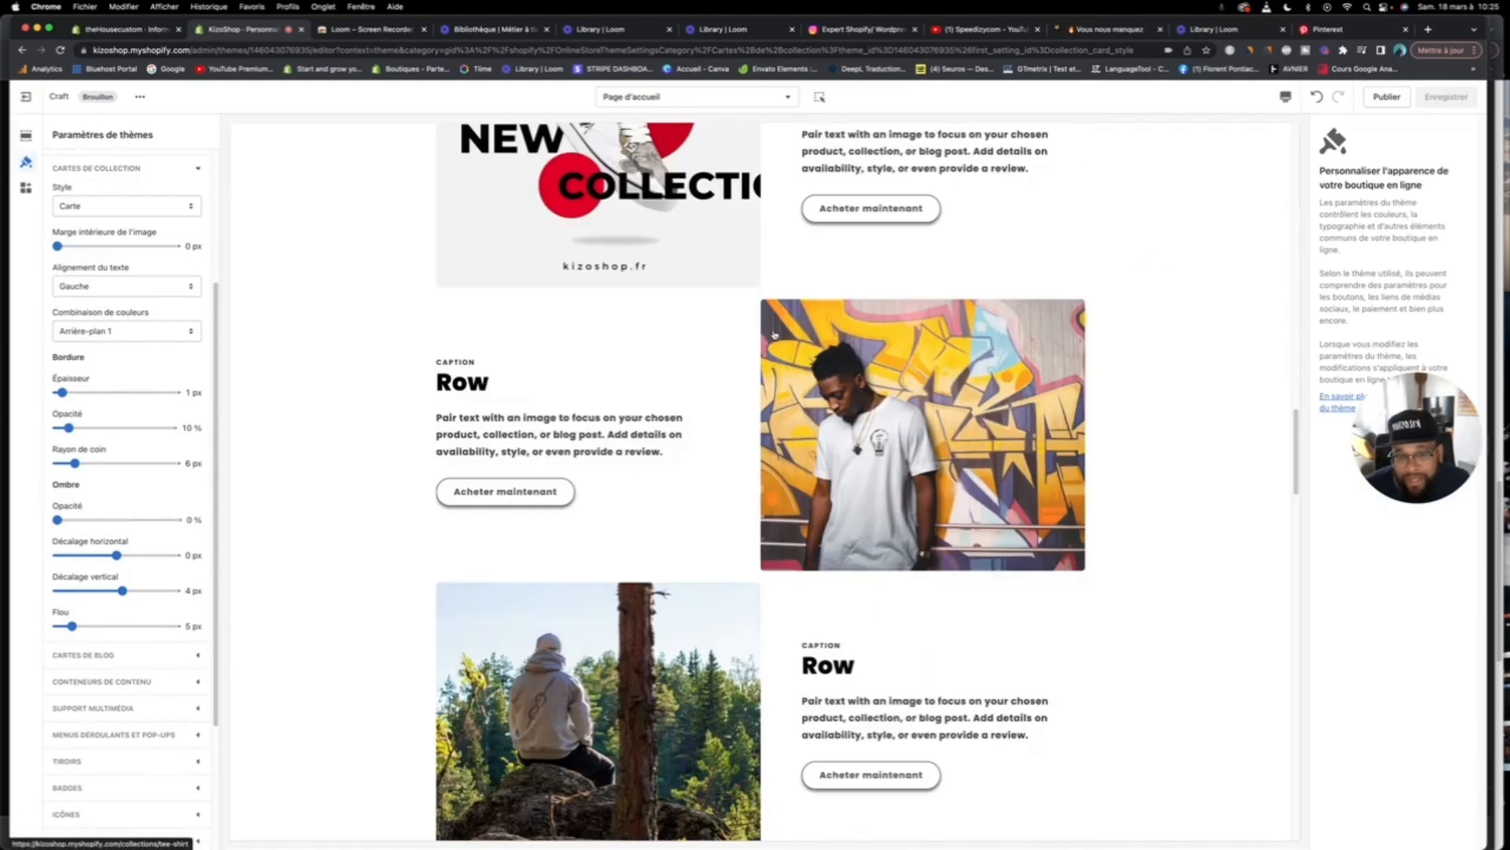
scroll(738, 451, "down", 10)
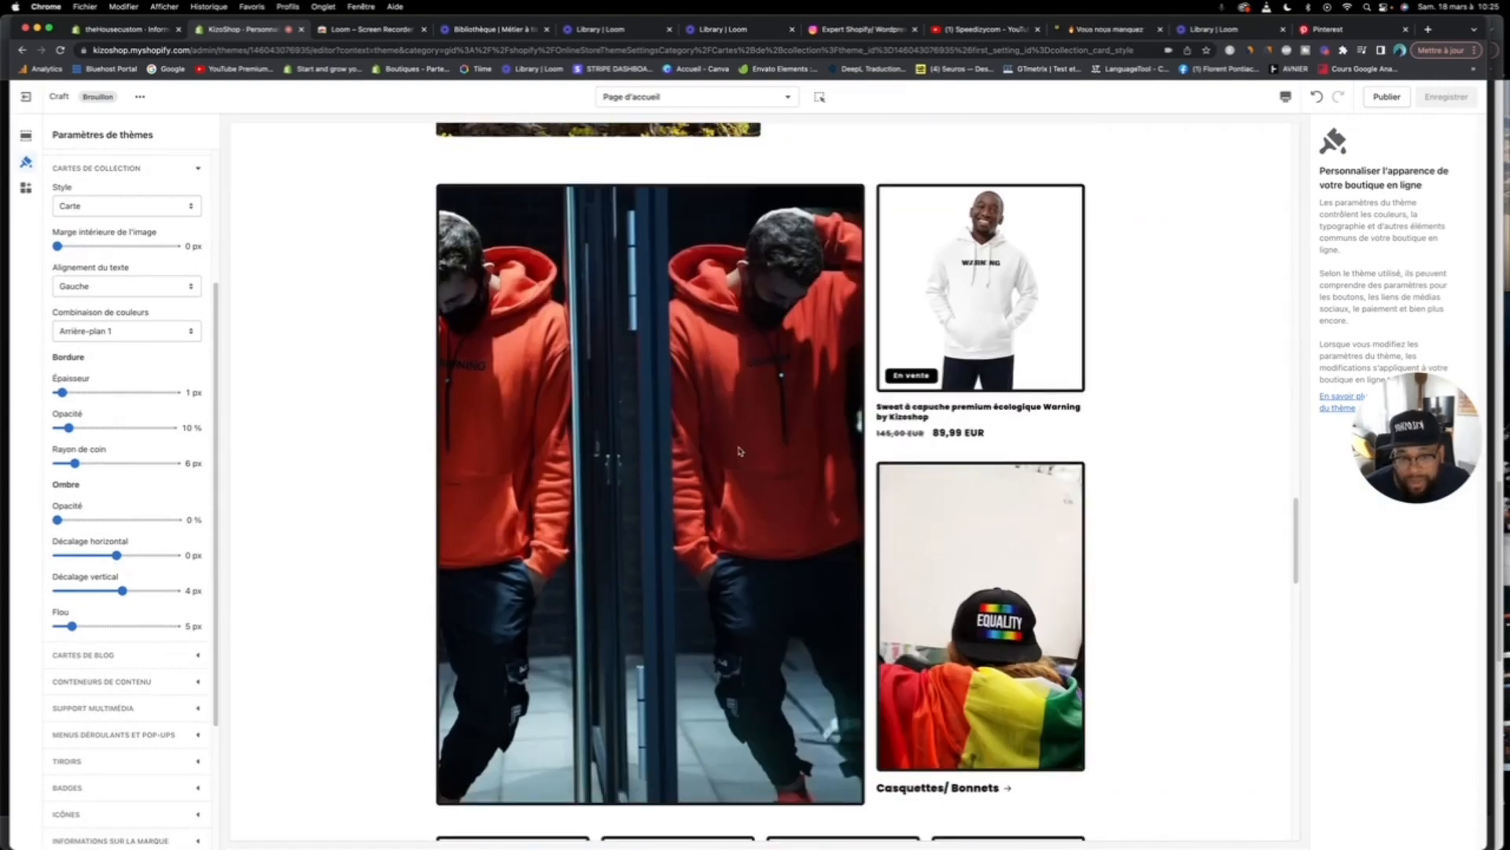
scroll(739, 450, "down", 10)
scroll(199, 545, "down", 1)
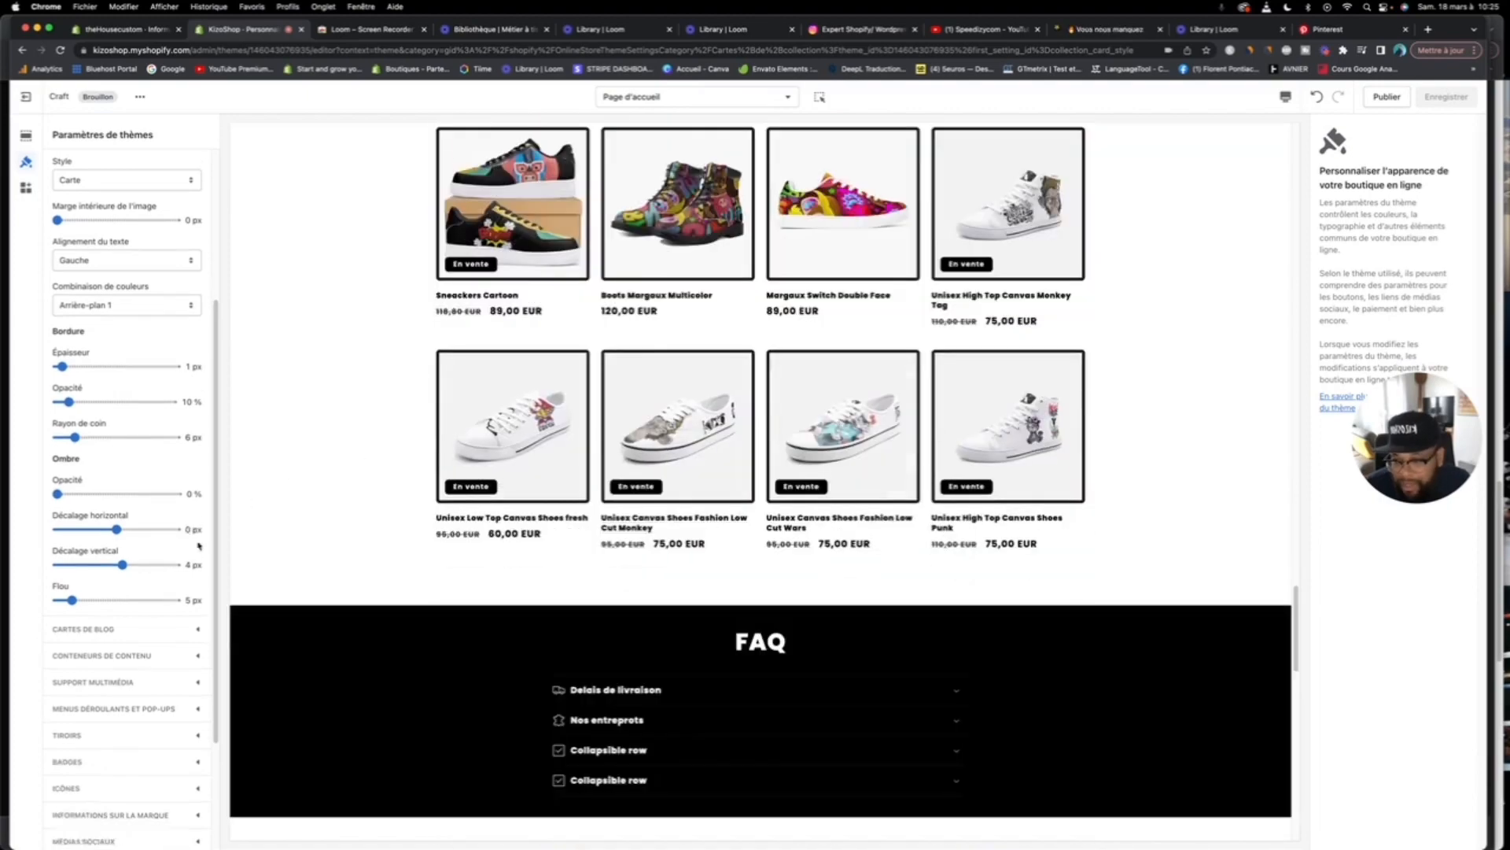
Step: Set the blog cards' style to Standard, previewing the home page's blog post section
scroll(199, 546, "down", 1)
left_click(115, 560)
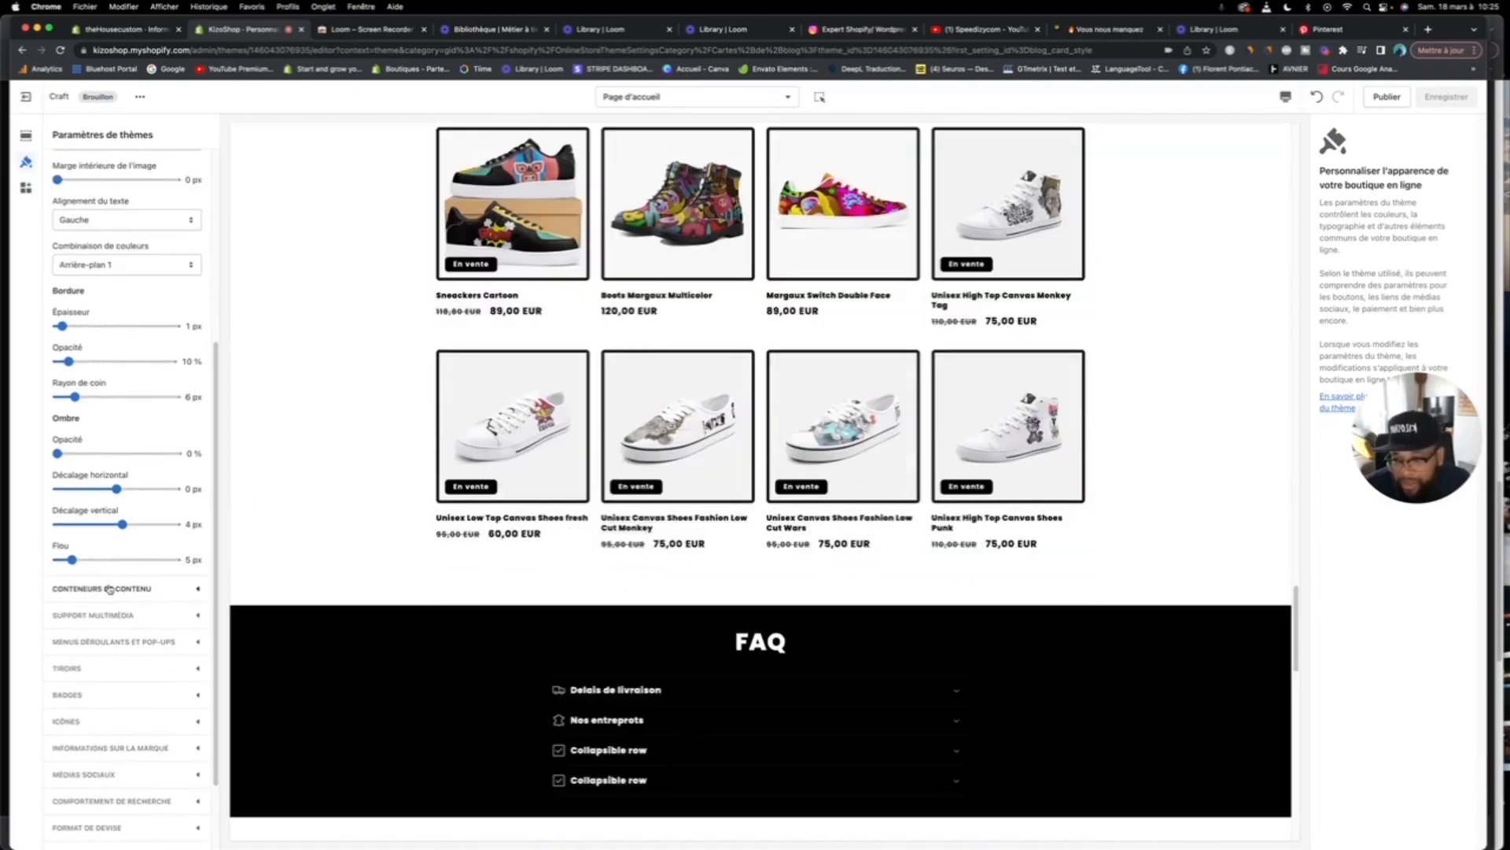
scroll(600, 354, "up", 10)
scroll(592, 370, "down", 9)
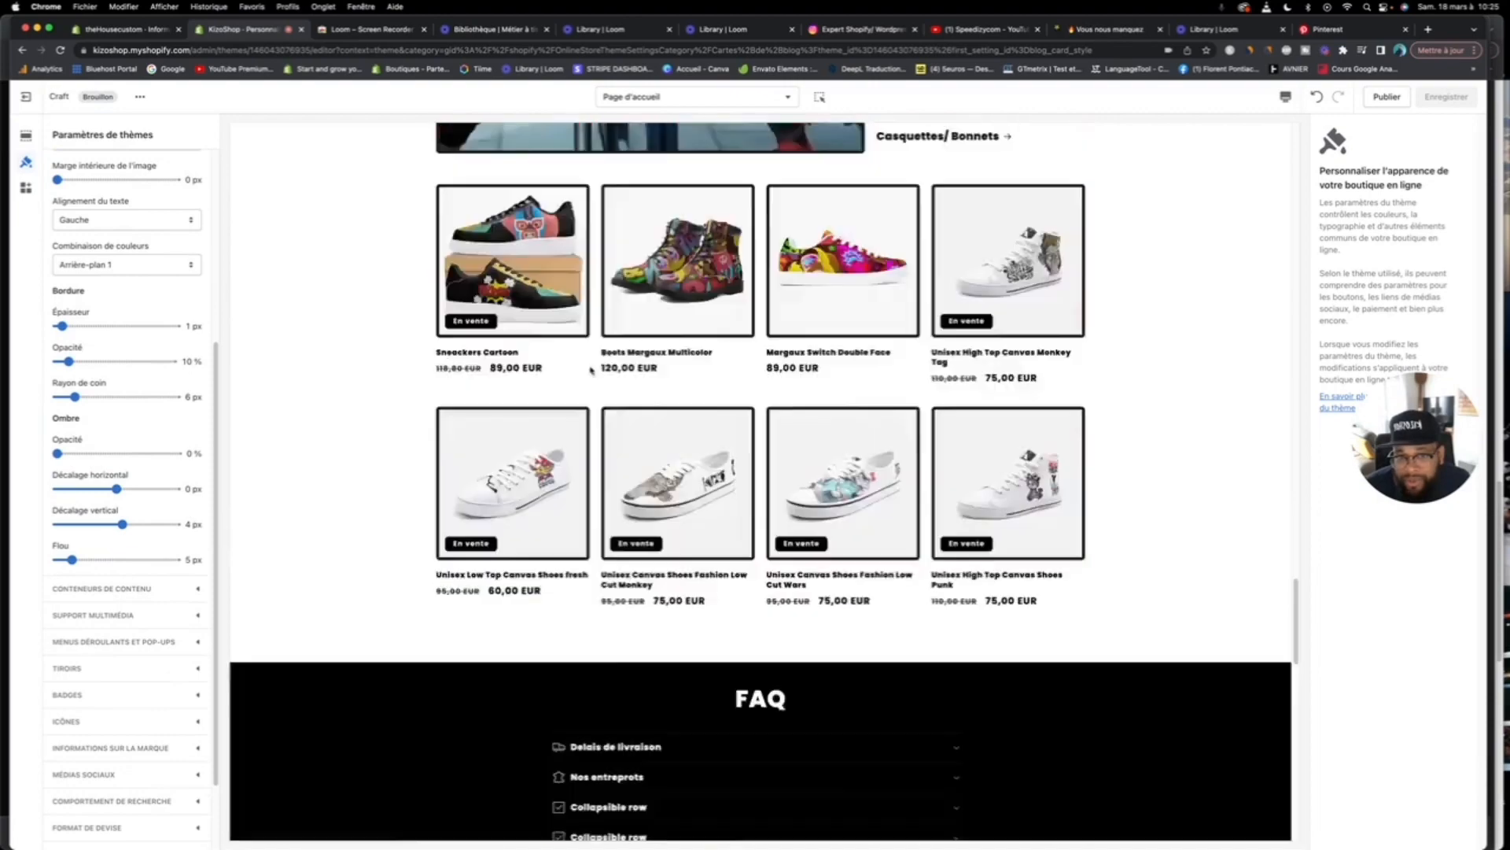
scroll(591, 370, "down", 10)
scroll(592, 370, "up", 8)
scroll(591, 371, "down", 3)
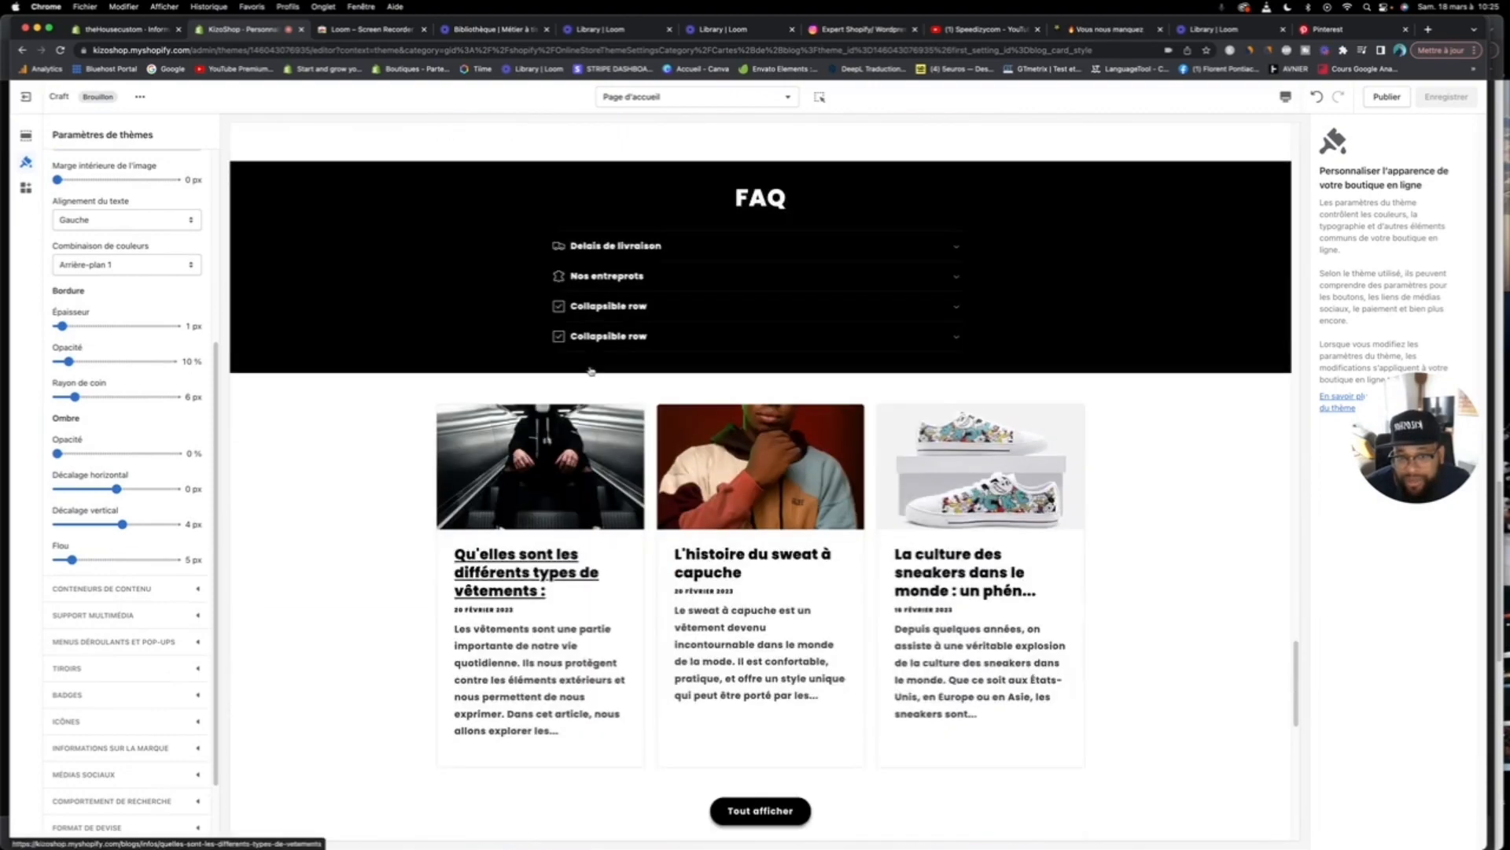
scroll(591, 370, "down", 1)
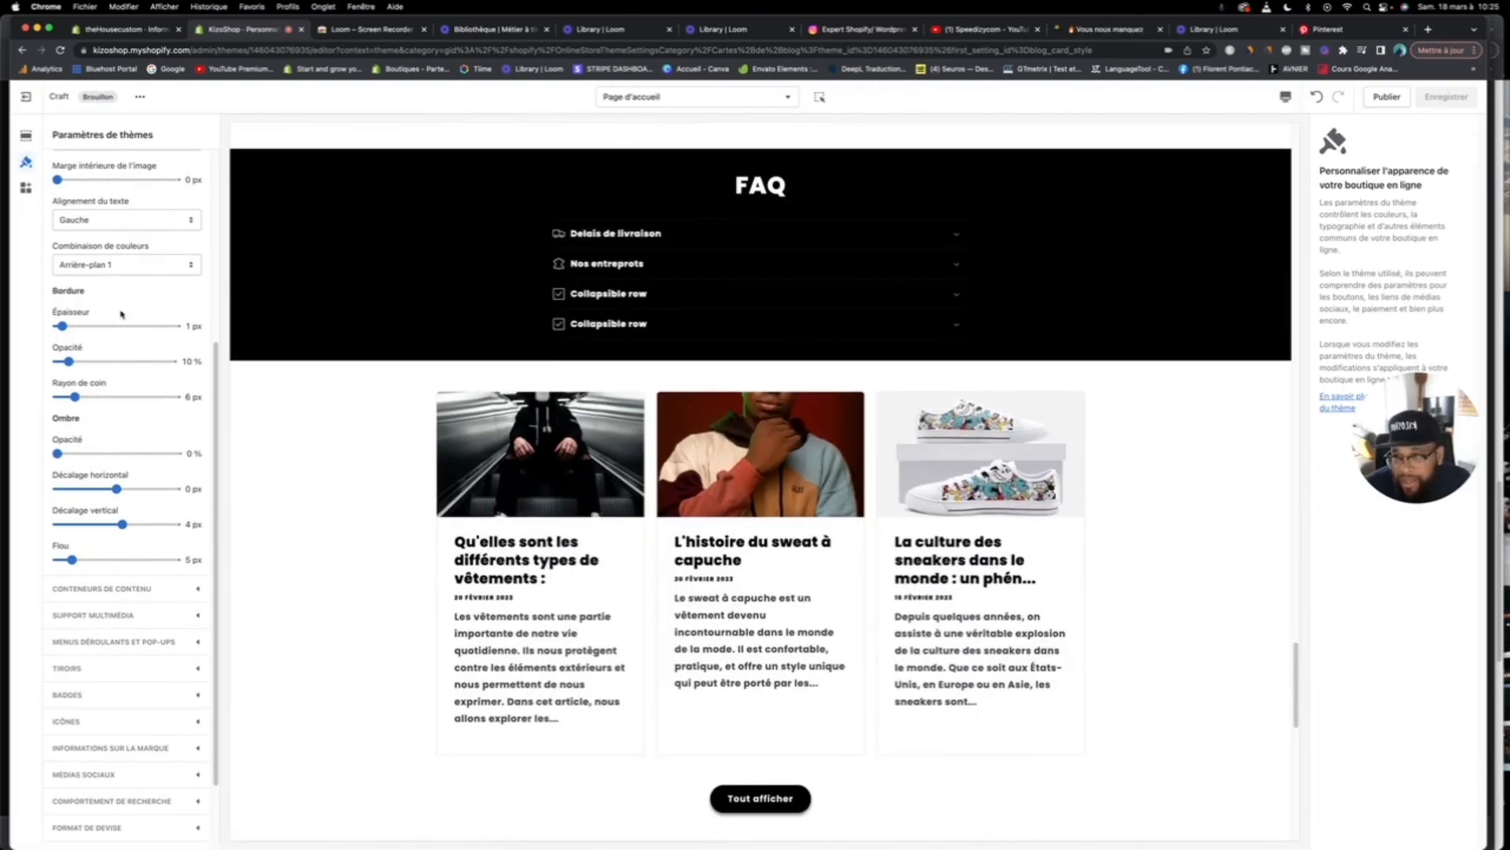
scroll(133, 260, "up", 5)
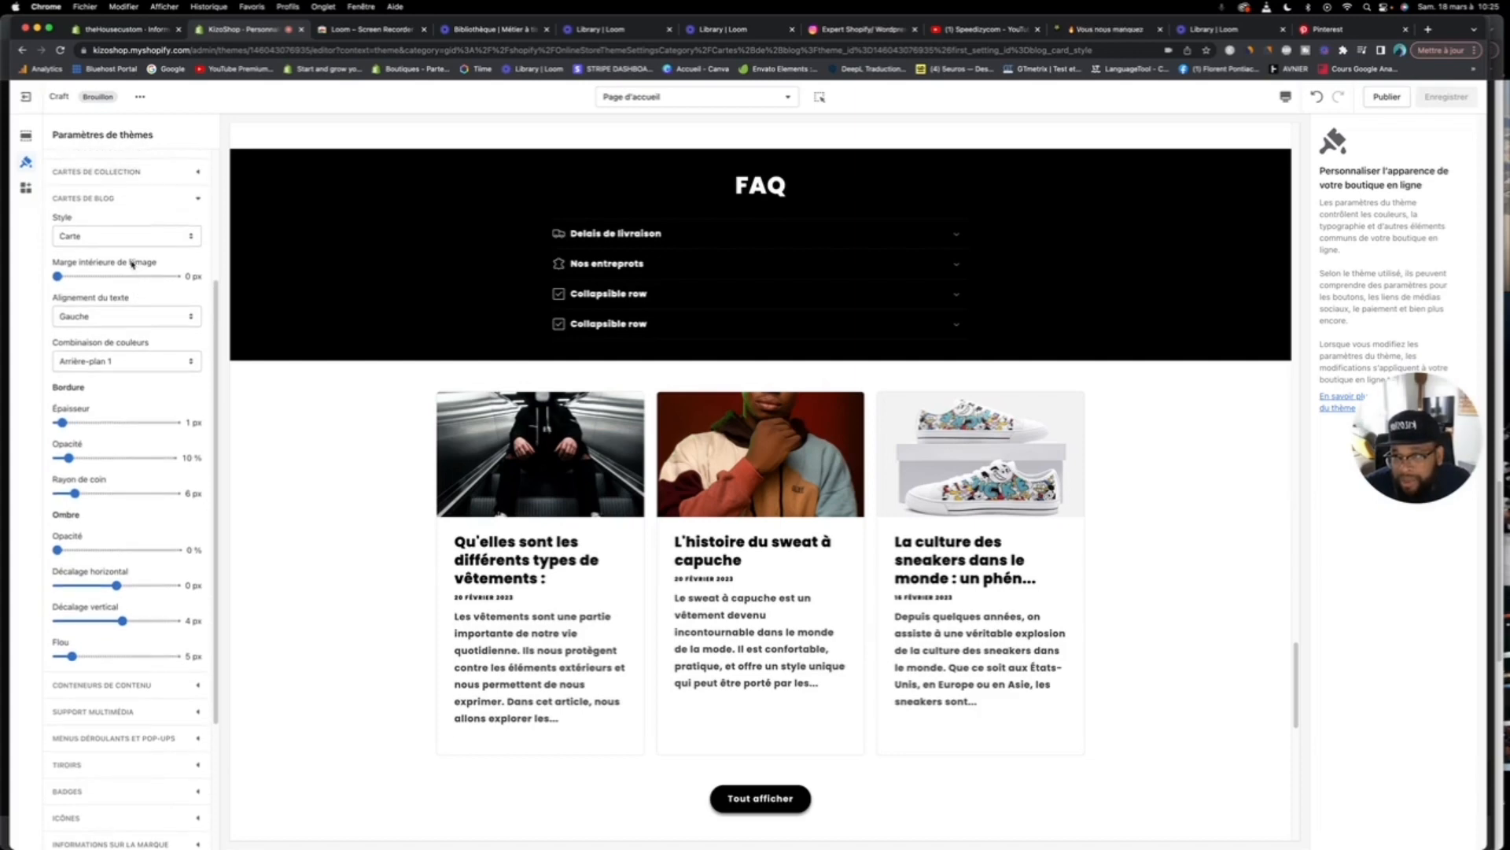
left_click(129, 241)
left_click(126, 228)
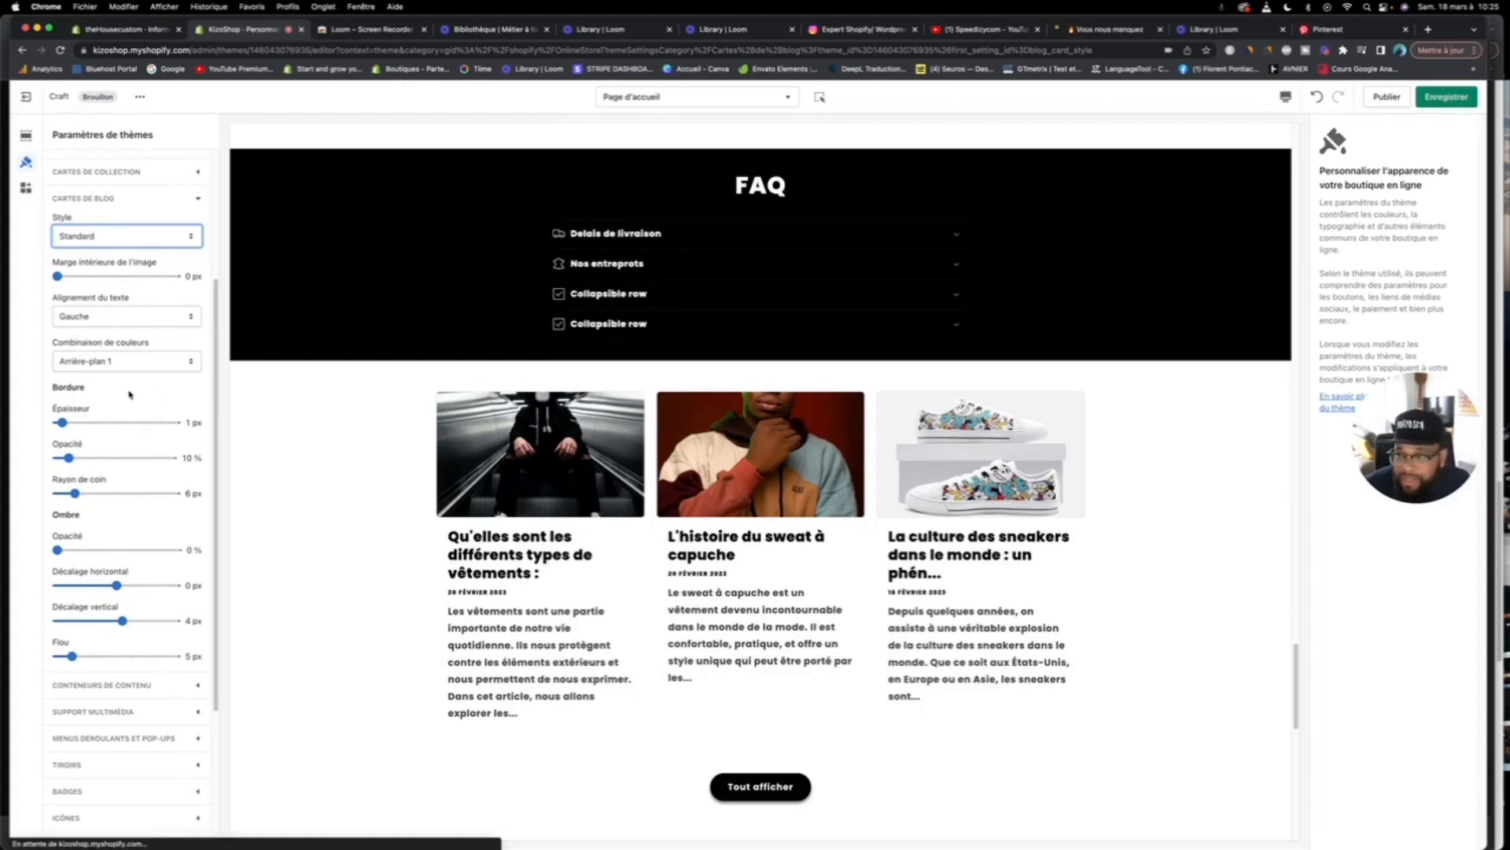
Step: Review the border and shadow options for Conteneurs de contenu and Support multimédia against the home page images
scroll(133, 461, "down", 5)
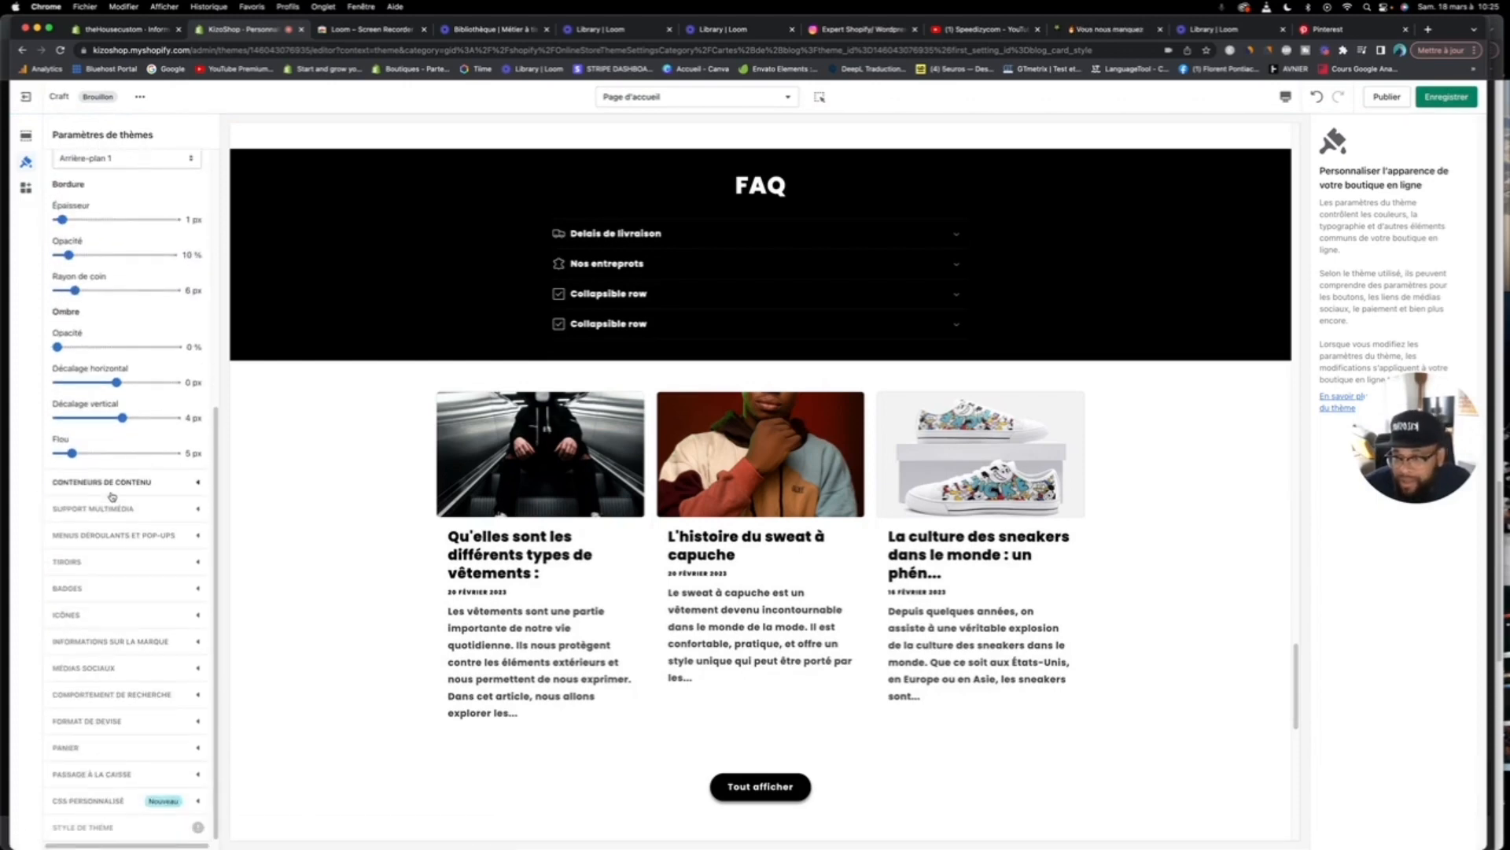
left_click(114, 489)
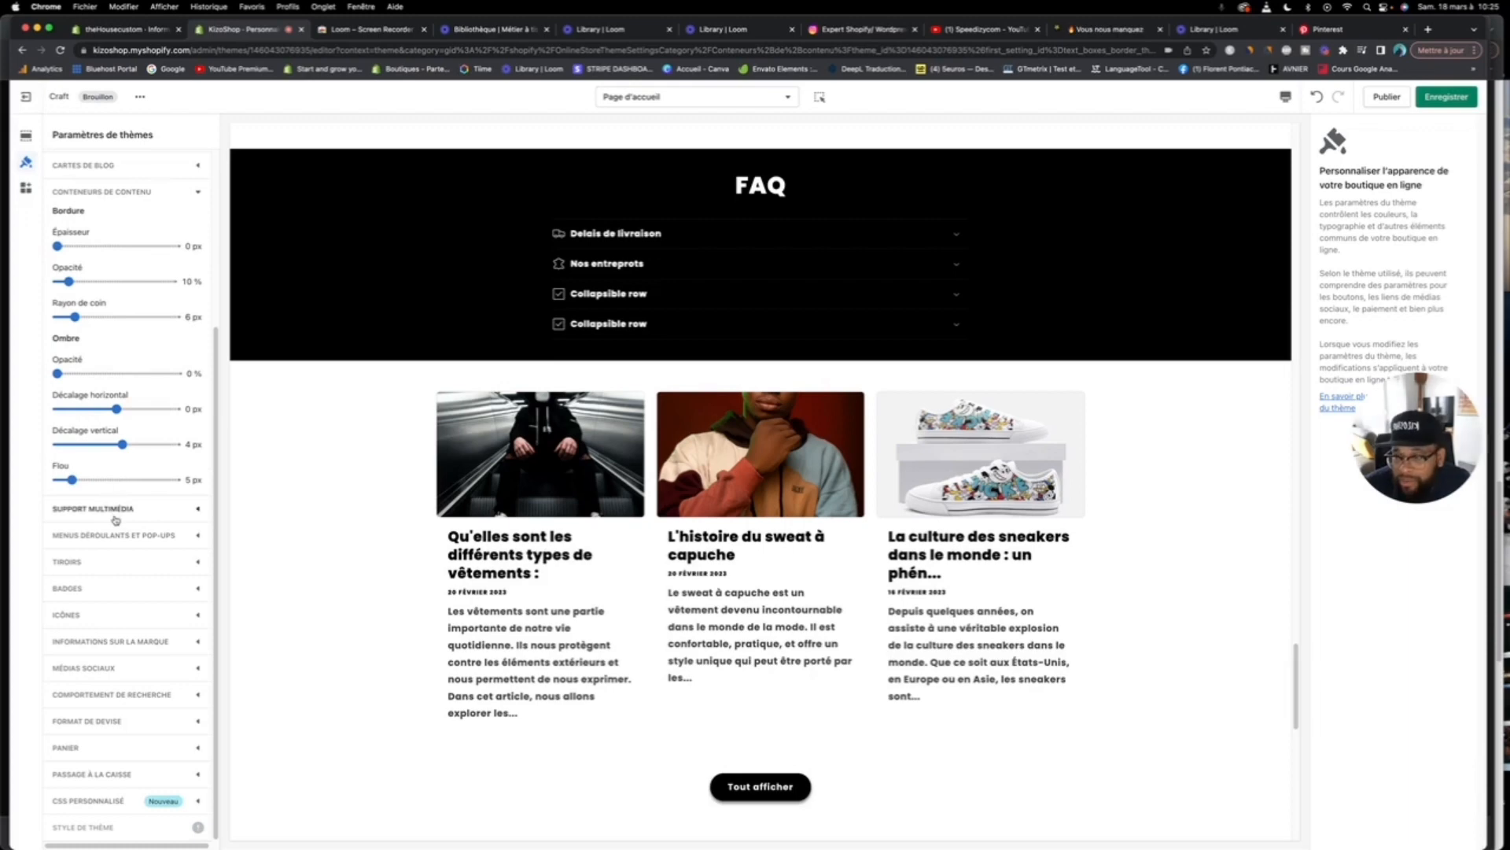
left_click(117, 510)
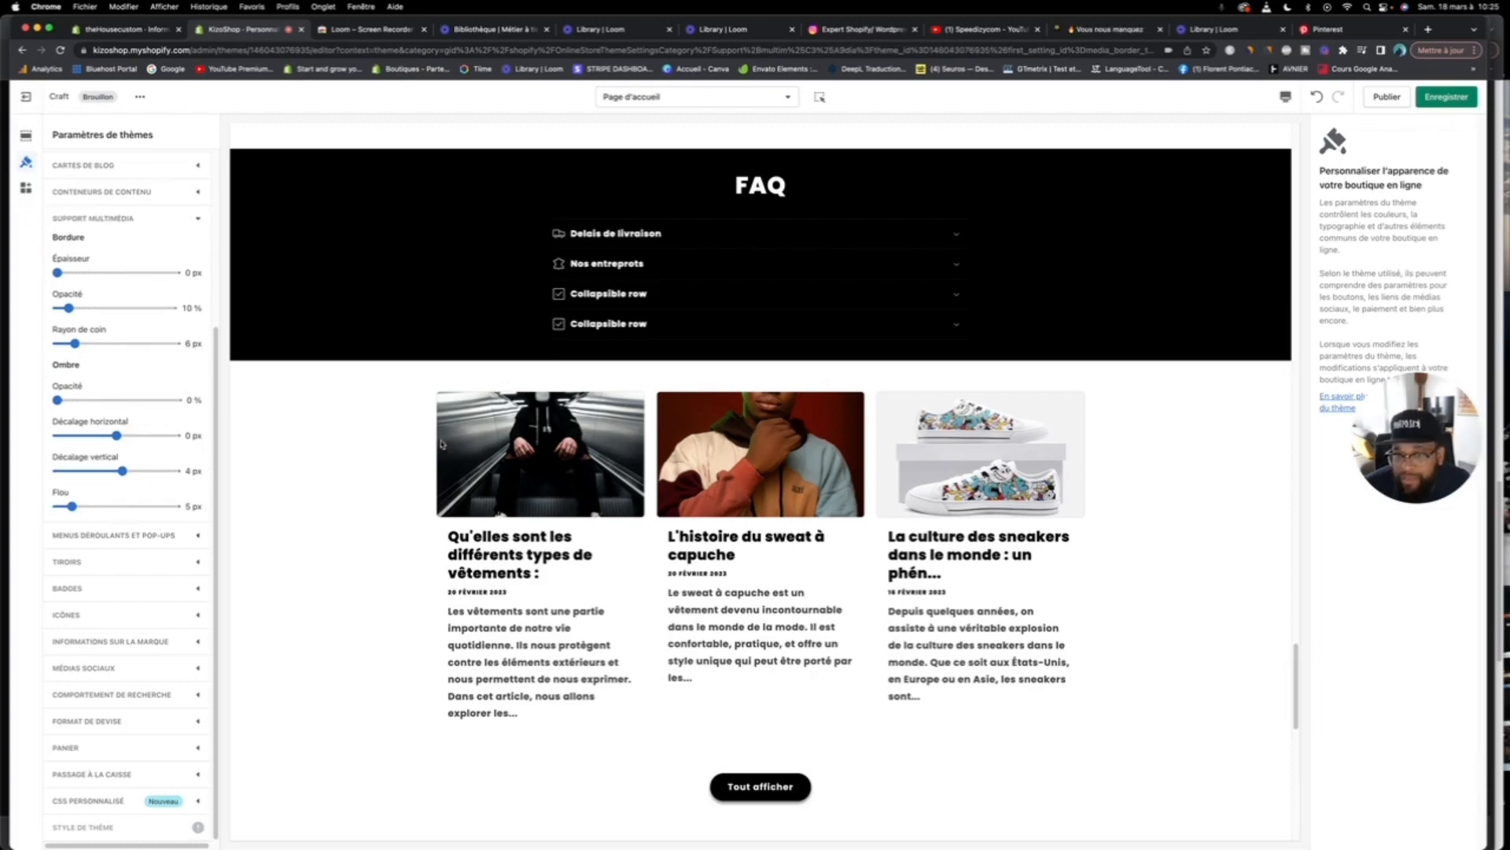
scroll(441, 445, "up", 15)
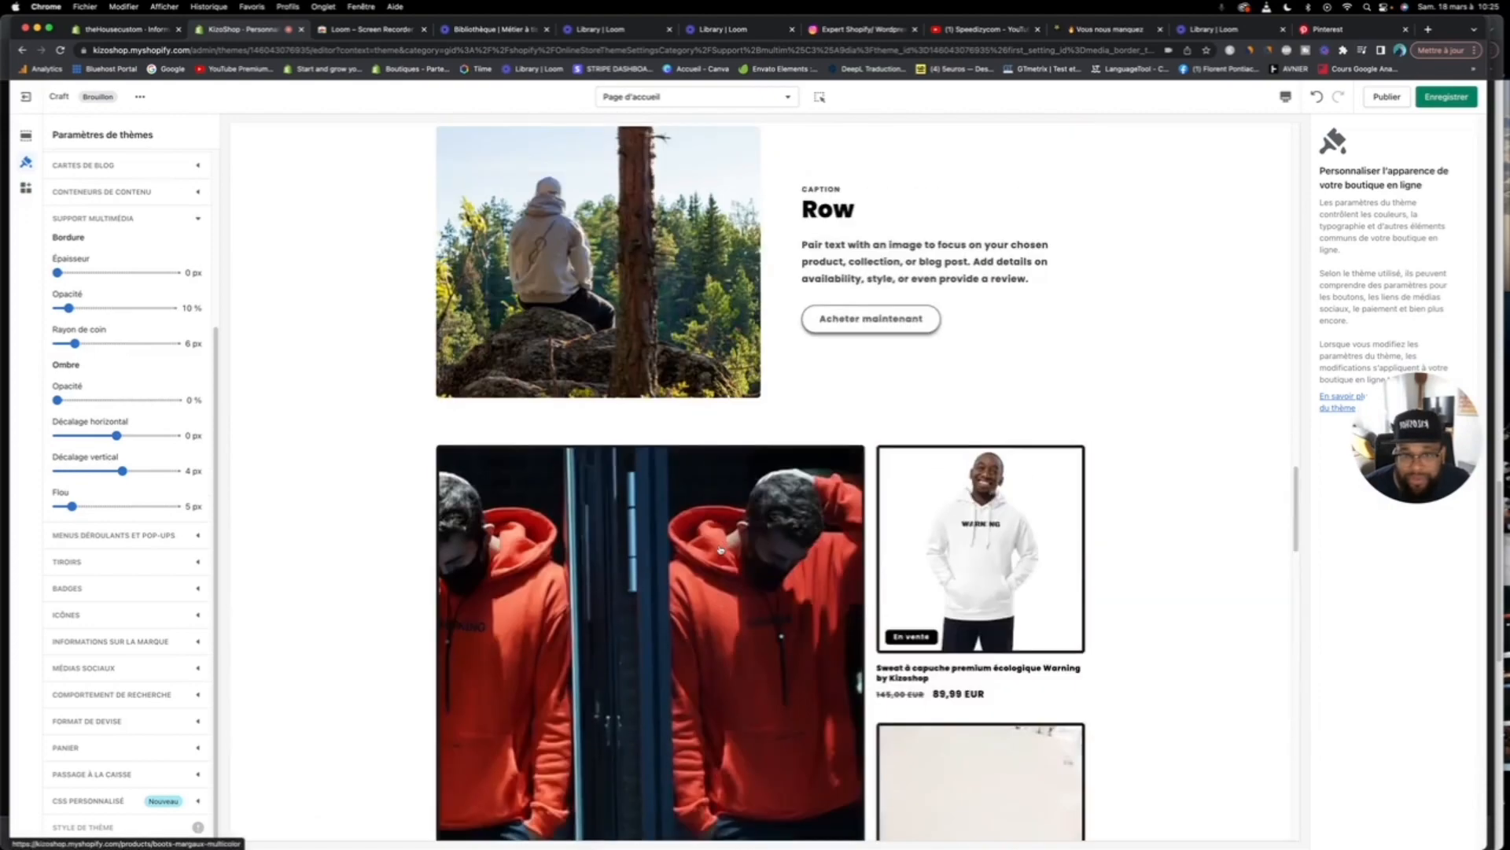
scroll(720, 550, "up", 5)
scroll(720, 550, "down", 10)
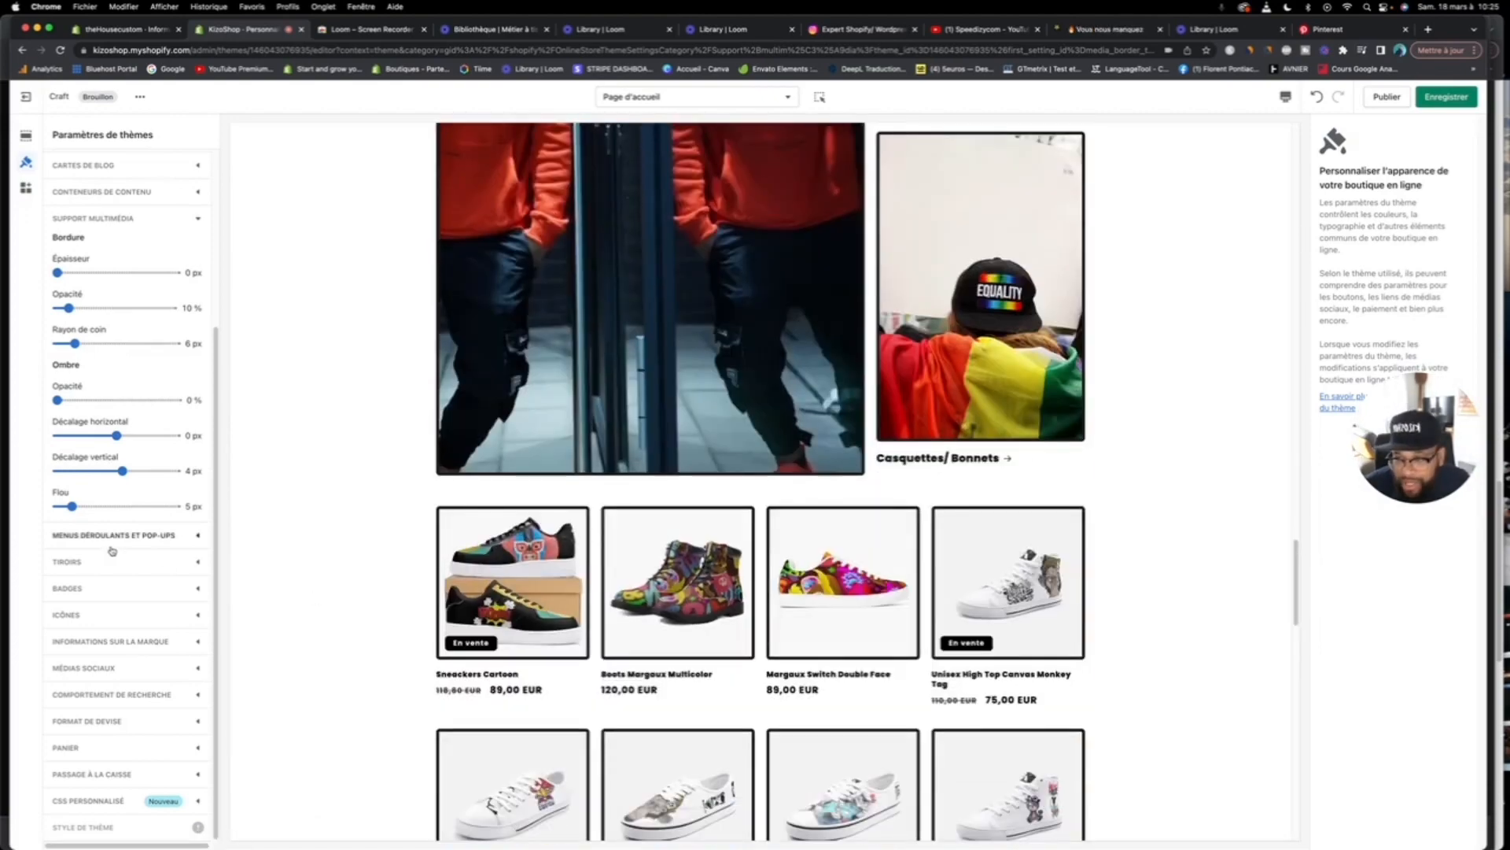
Step: Set the border thickness of dropdown menus and pop-ups to 3 px, checking it on a hoodie product page's Size list
left_click(125, 537)
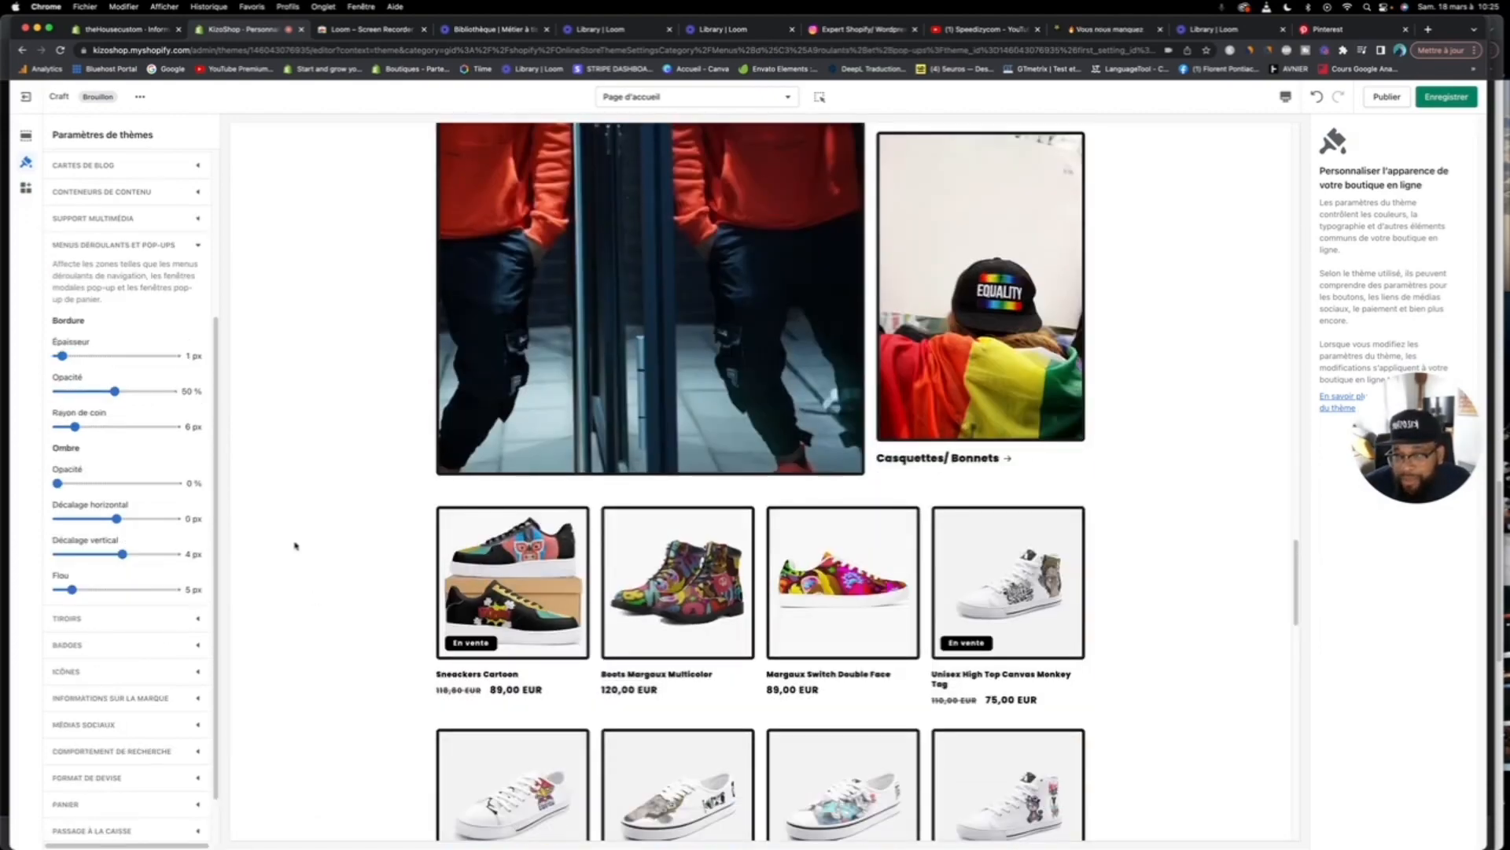
left_click(101, 620)
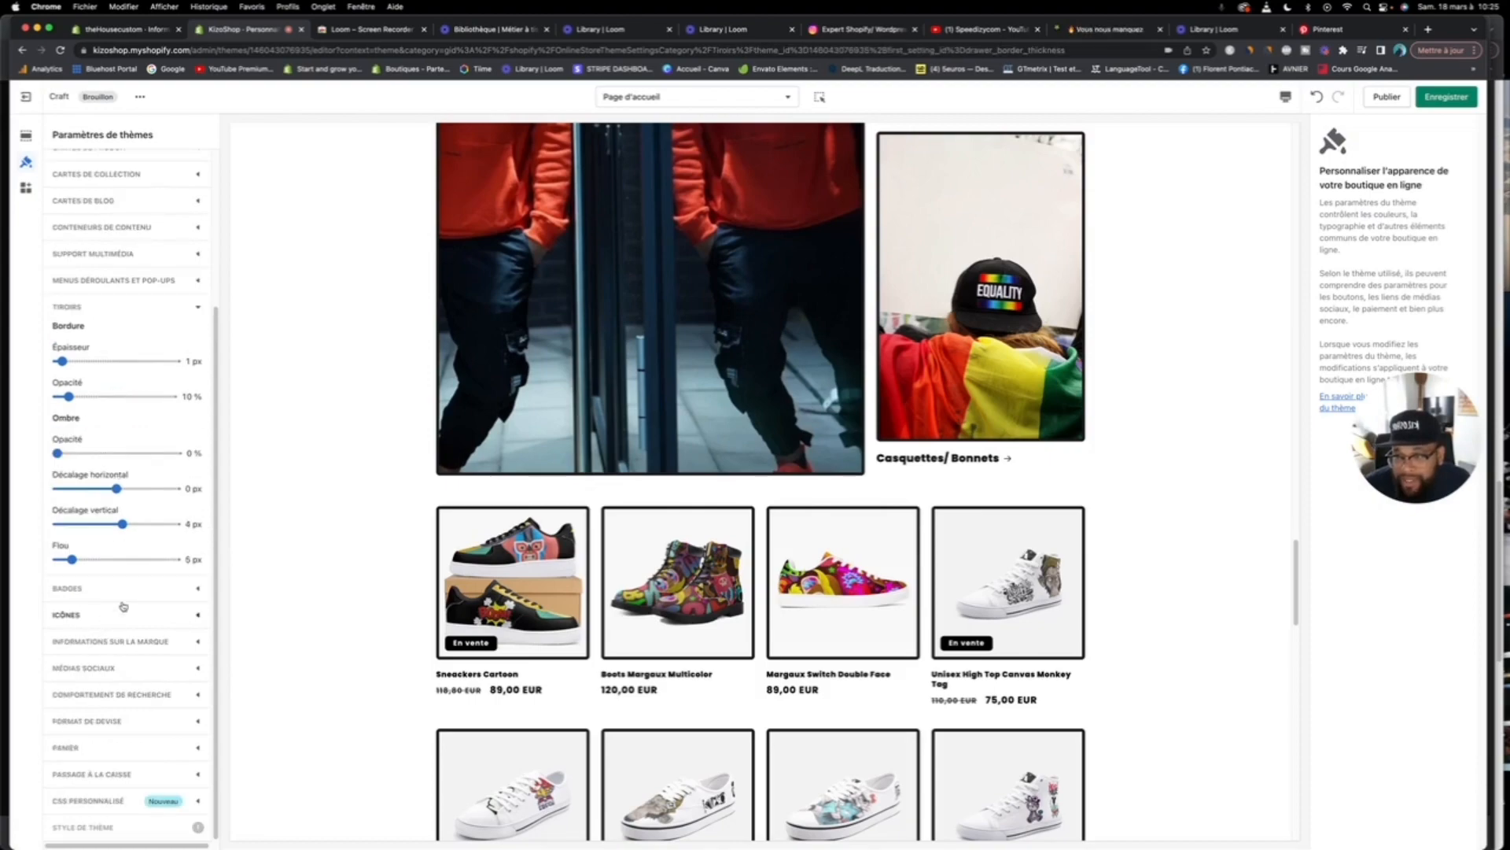
left_click(133, 279)
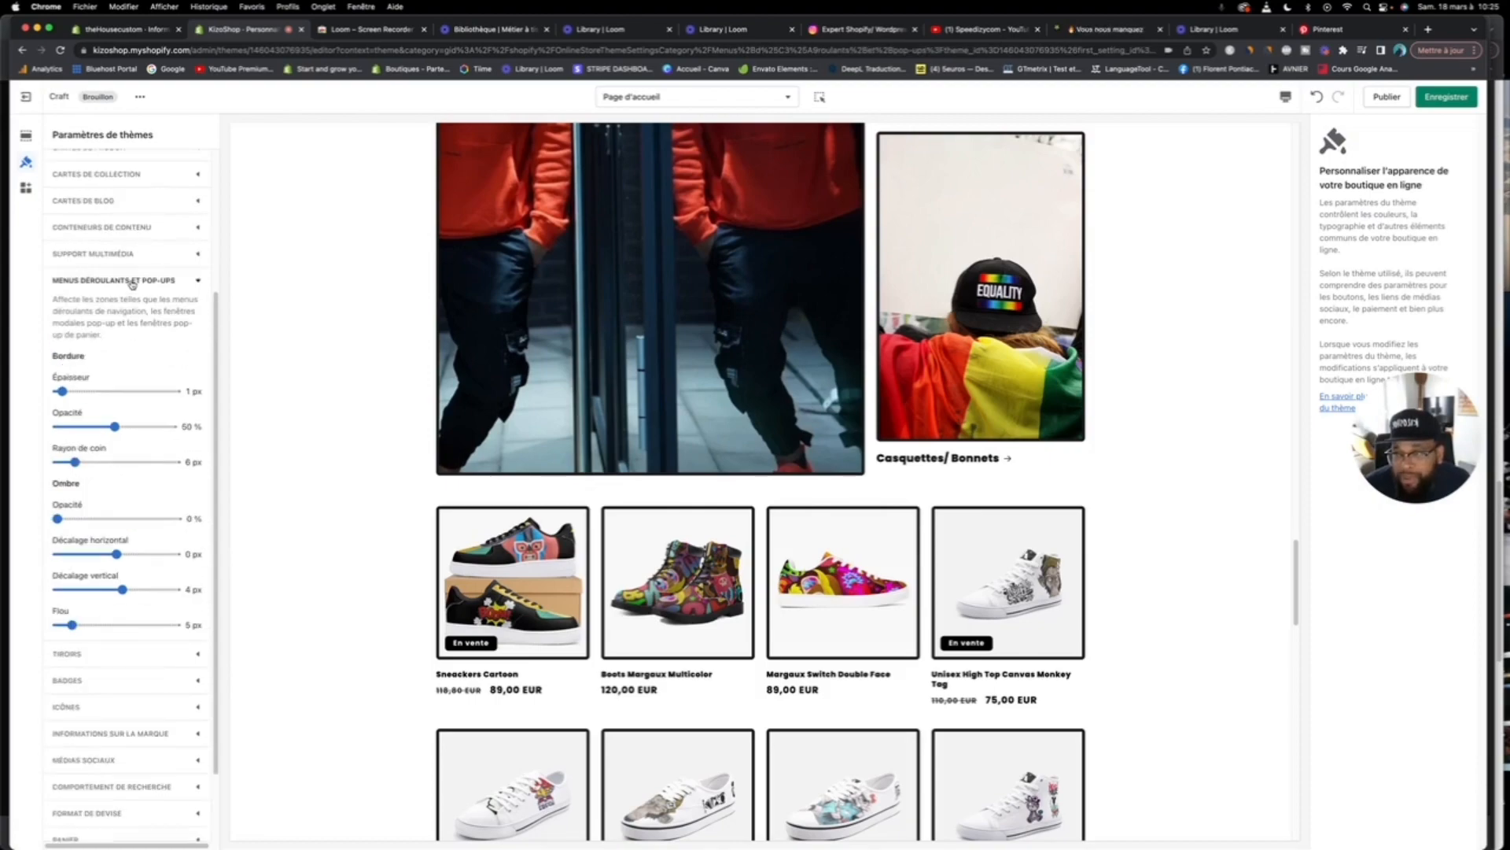
scroll(1268, 441, "up", 8)
scroll(1022, 460, "up", 10)
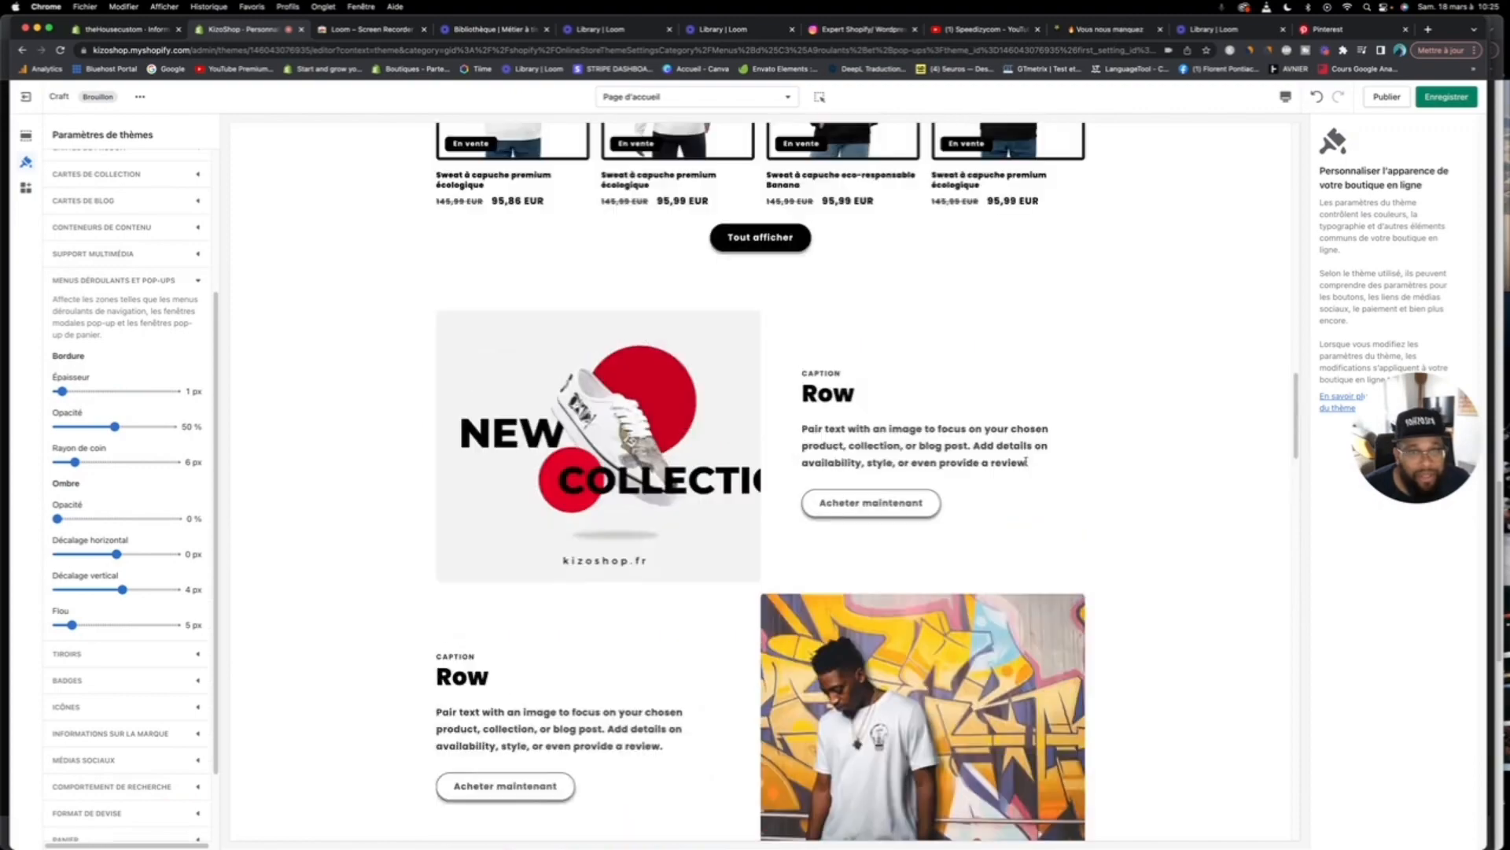
left_click(791, 477)
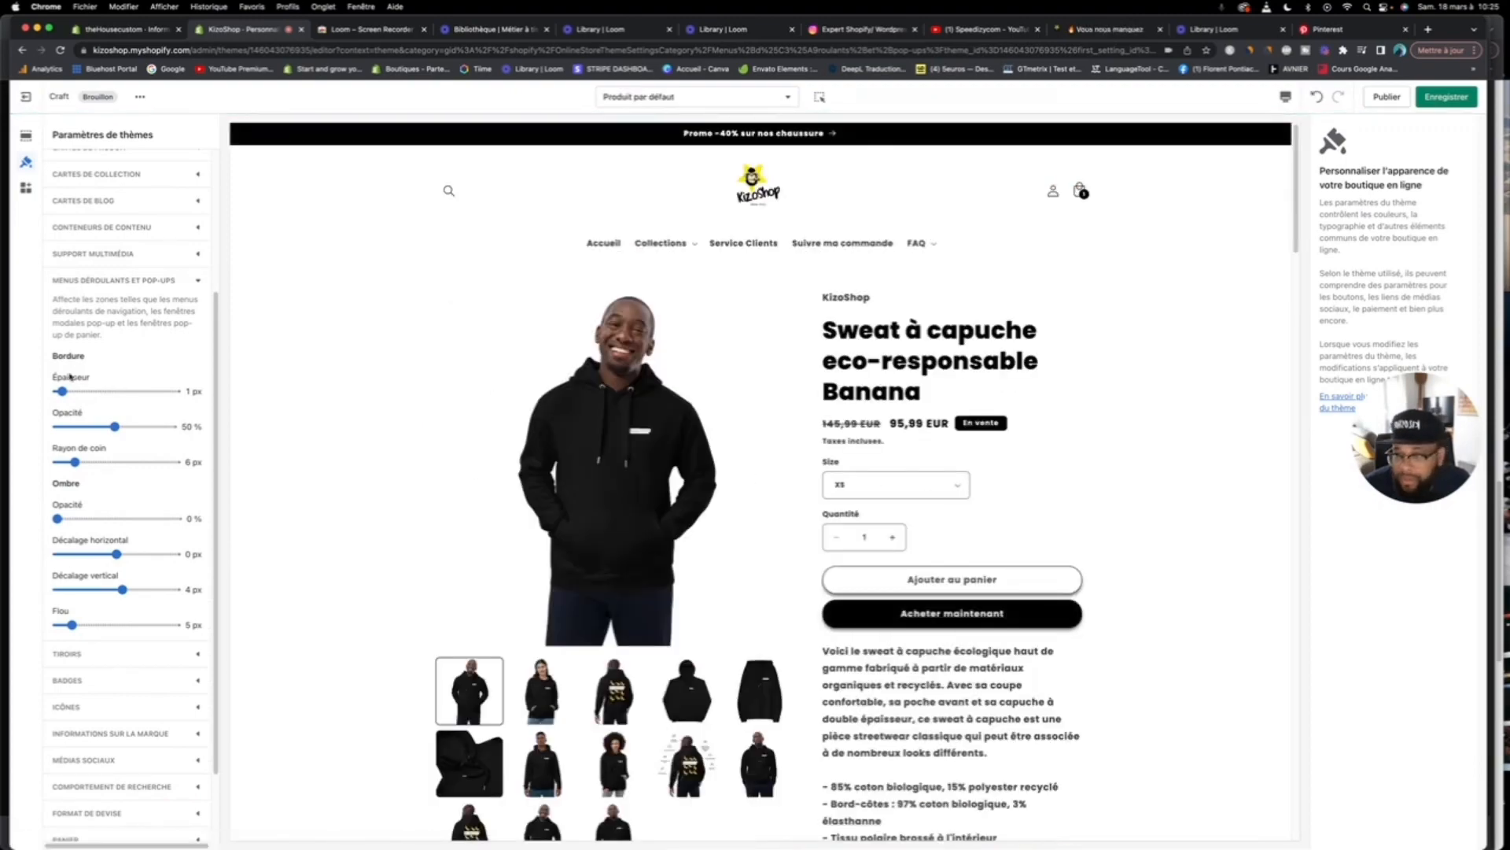
left_click_drag(63, 392, 71, 390)
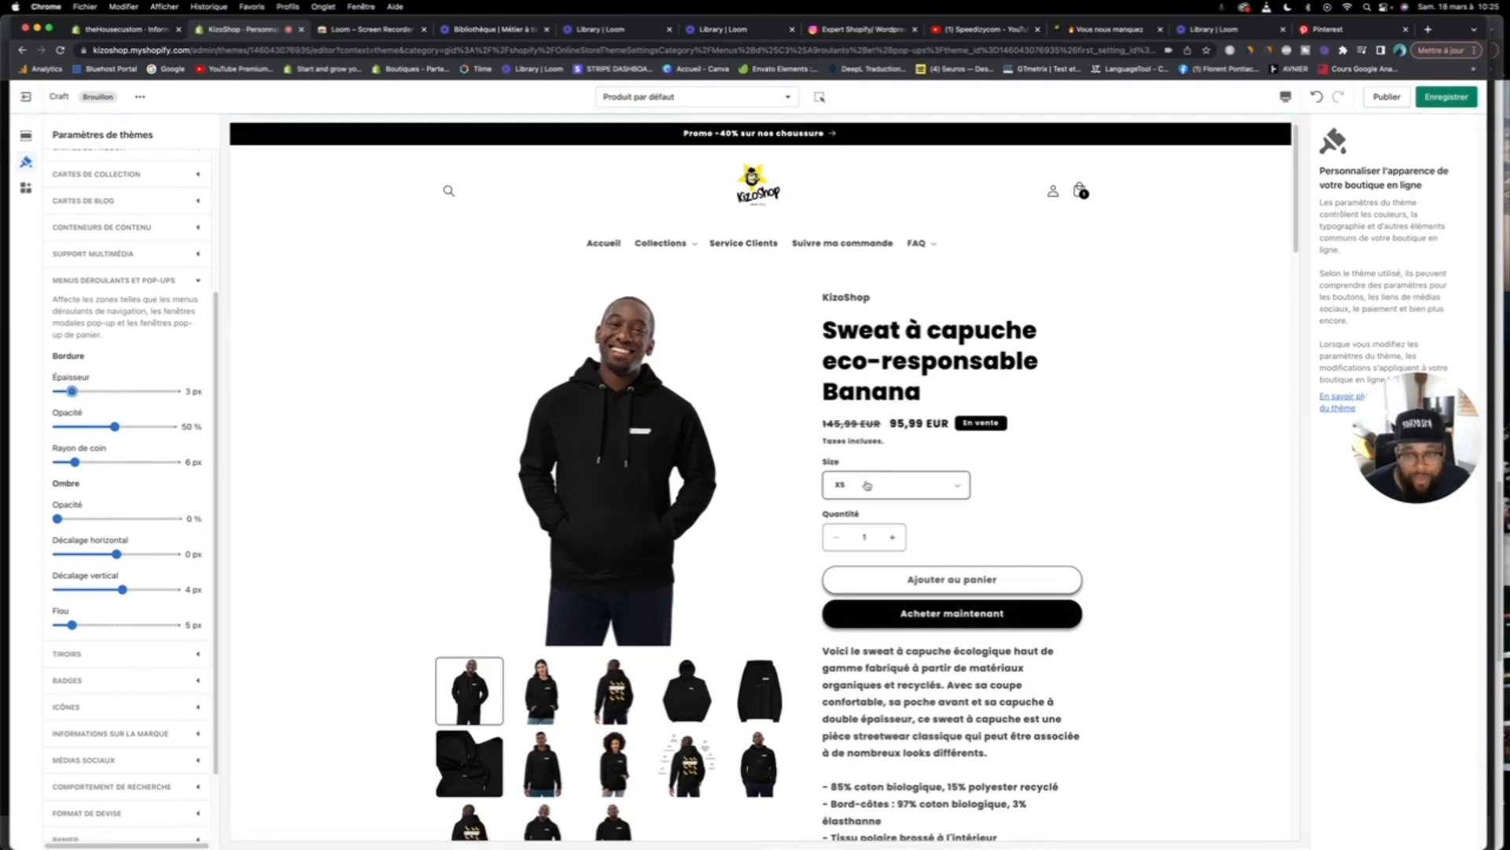
left_click(869, 492)
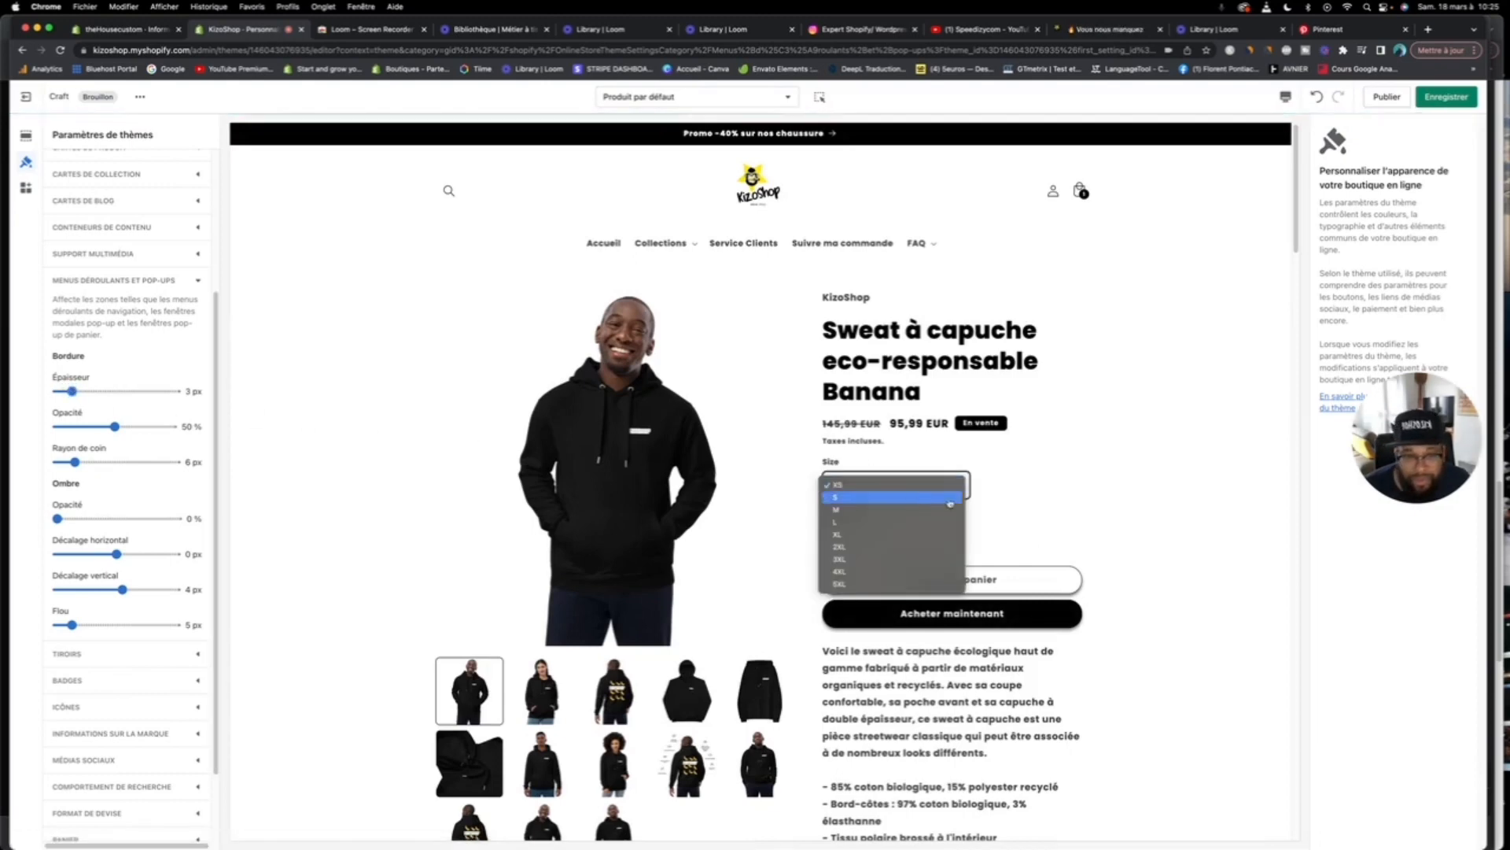
left_click(1056, 510)
Step: Set the Tiroirs border thickness to 9 px and check the product page's Size list
left_click(110, 654)
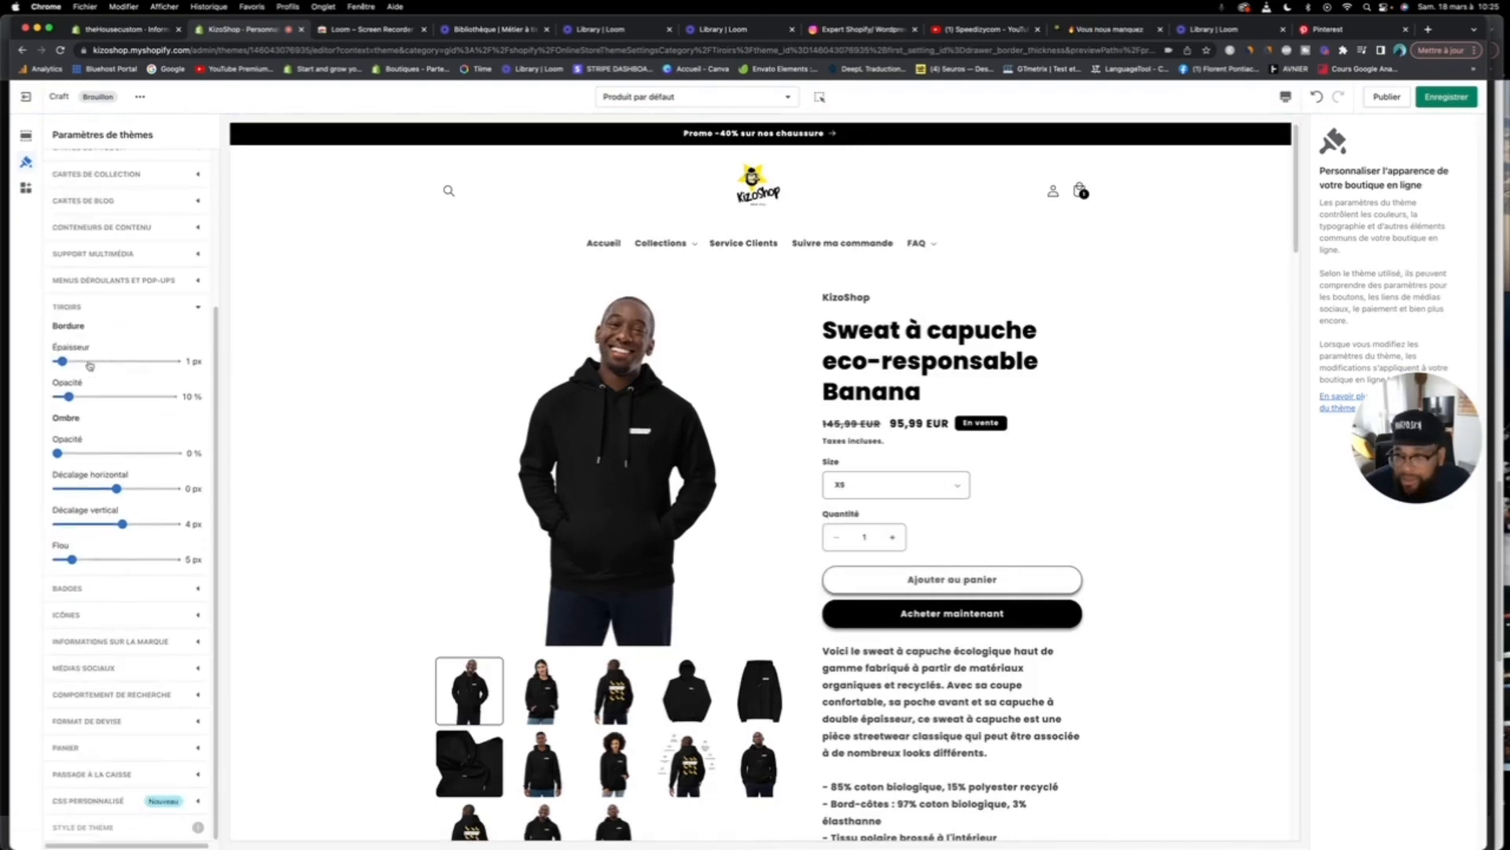
left_click_drag(68, 364, 101, 362)
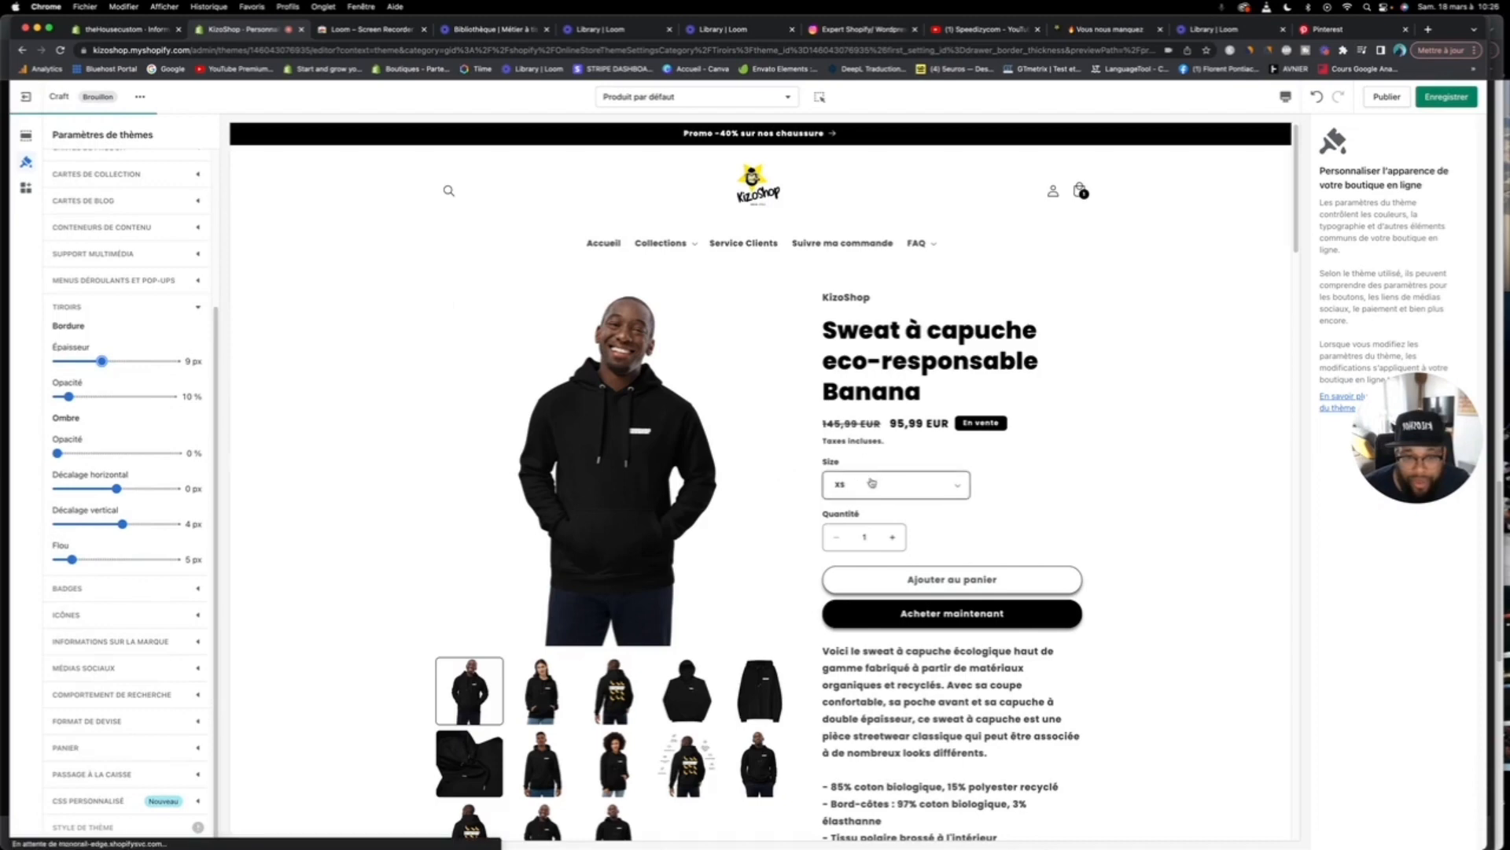
left_click(872, 485)
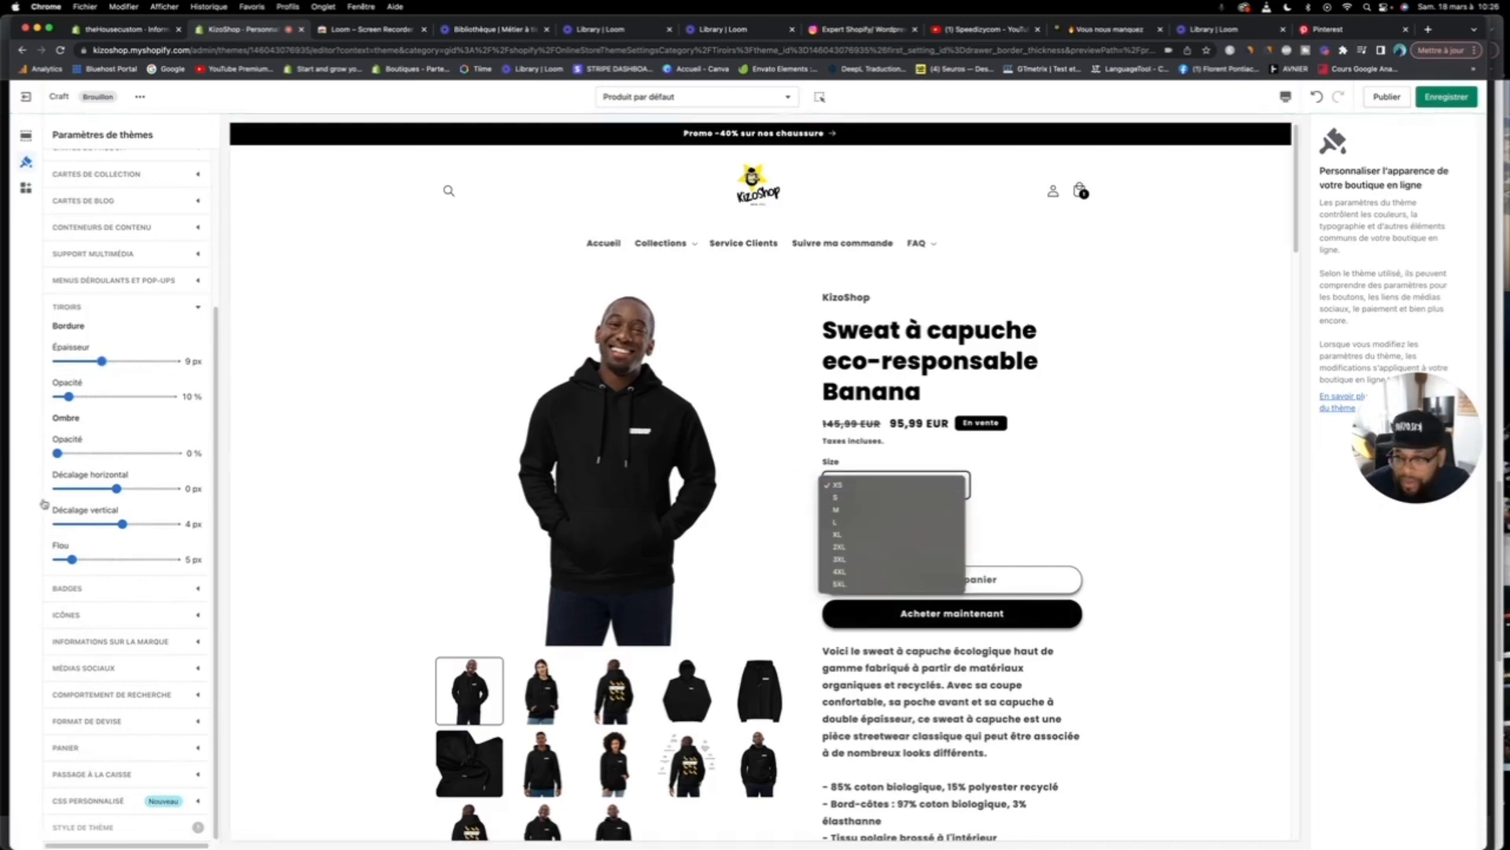
left_click(131, 588)
Step: Review the Badges position, corner radius and colour options alongside the product page preview
left_click(129, 587)
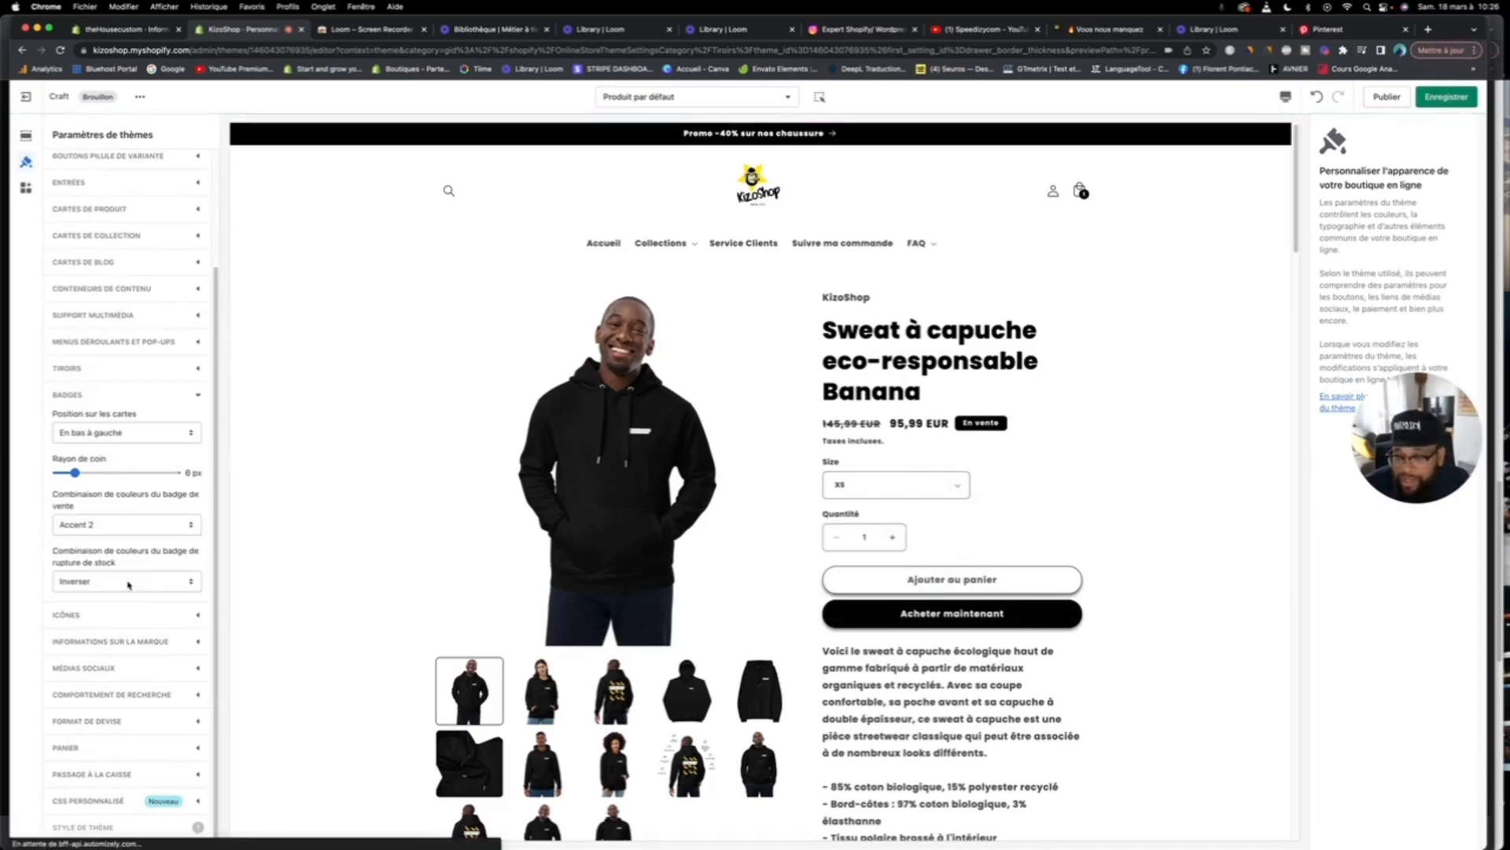
scroll(772, 535, "down", 20)
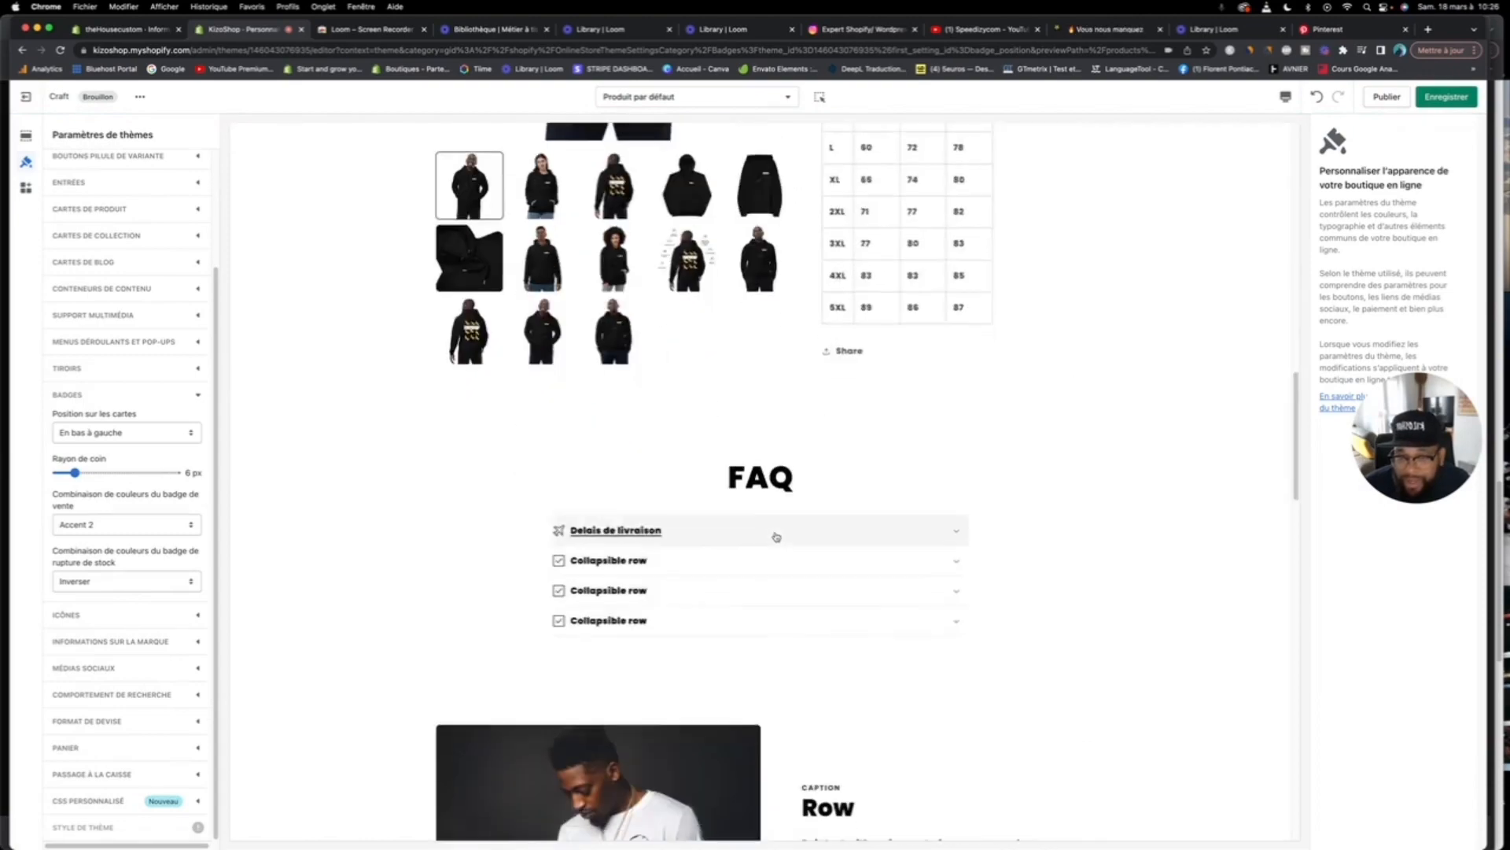
scroll(772, 539, "down", 10)
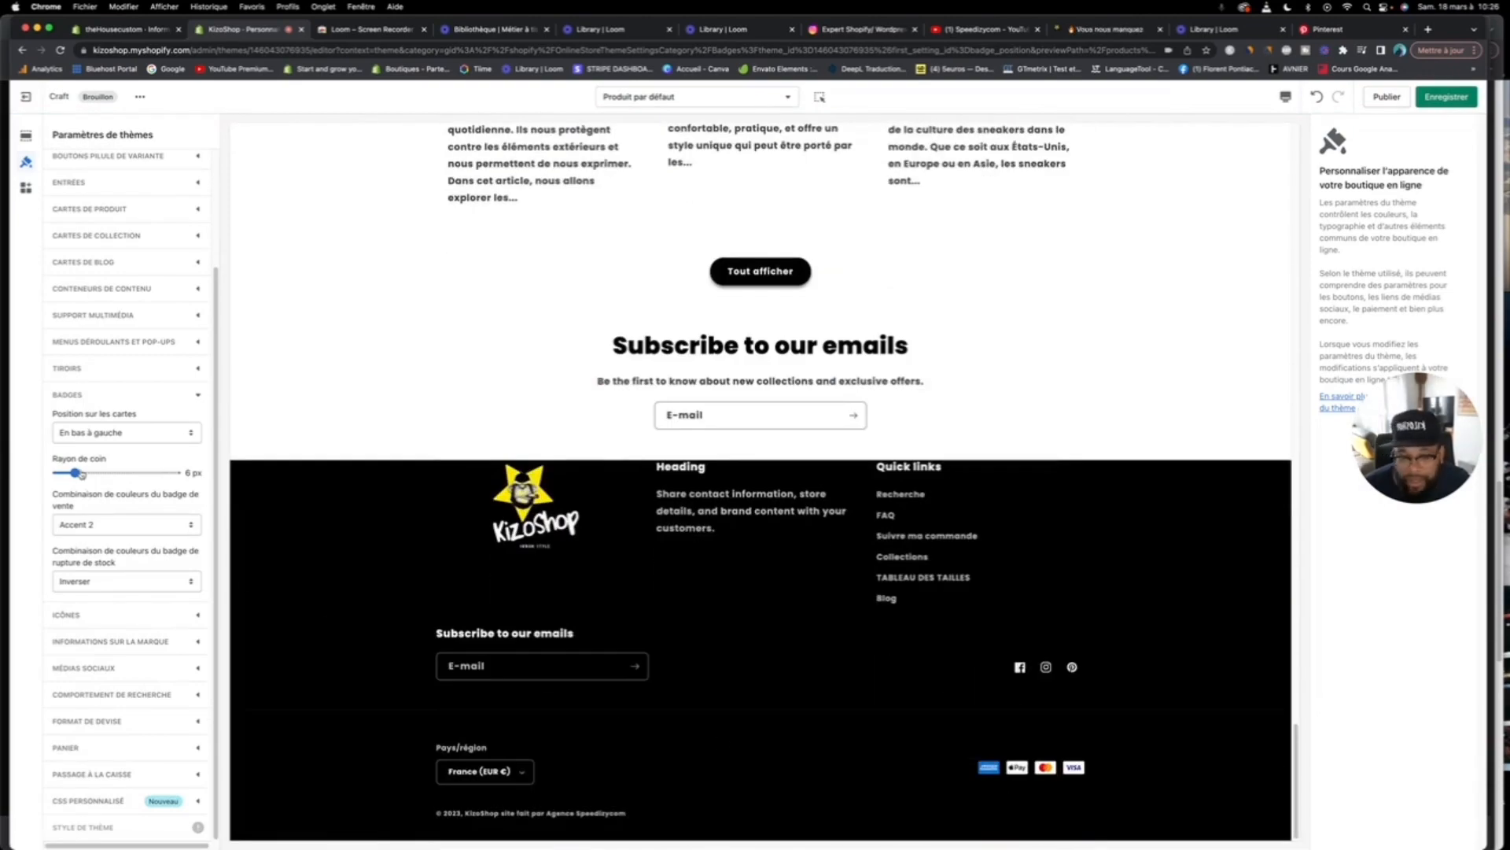
left_click(107, 531)
left_click(129, 525)
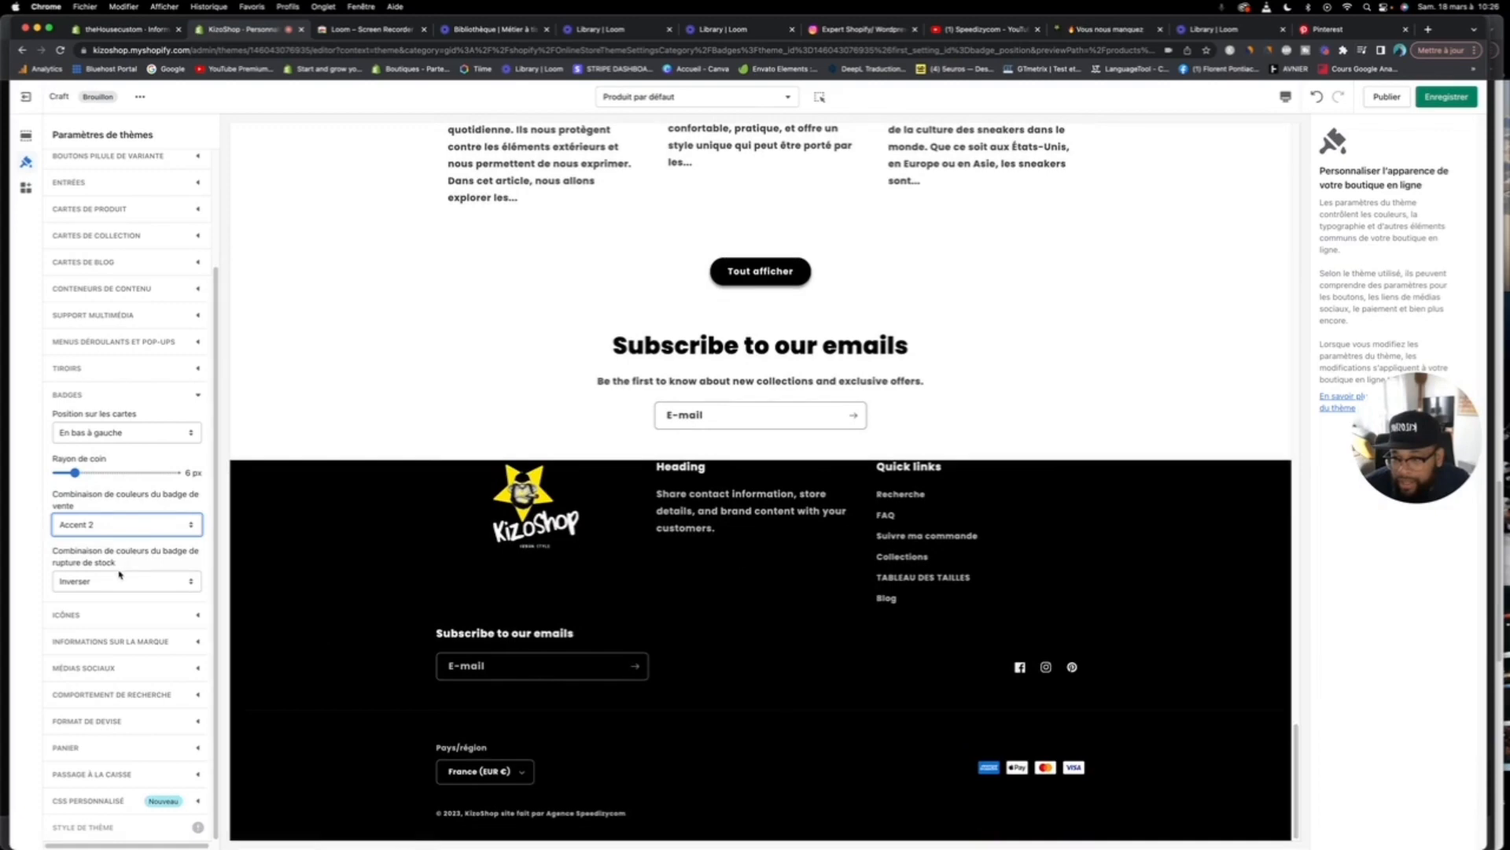
Step: Set the icon colour to Bouton en relief and inspect the product page and home page previews
left_click(111, 615)
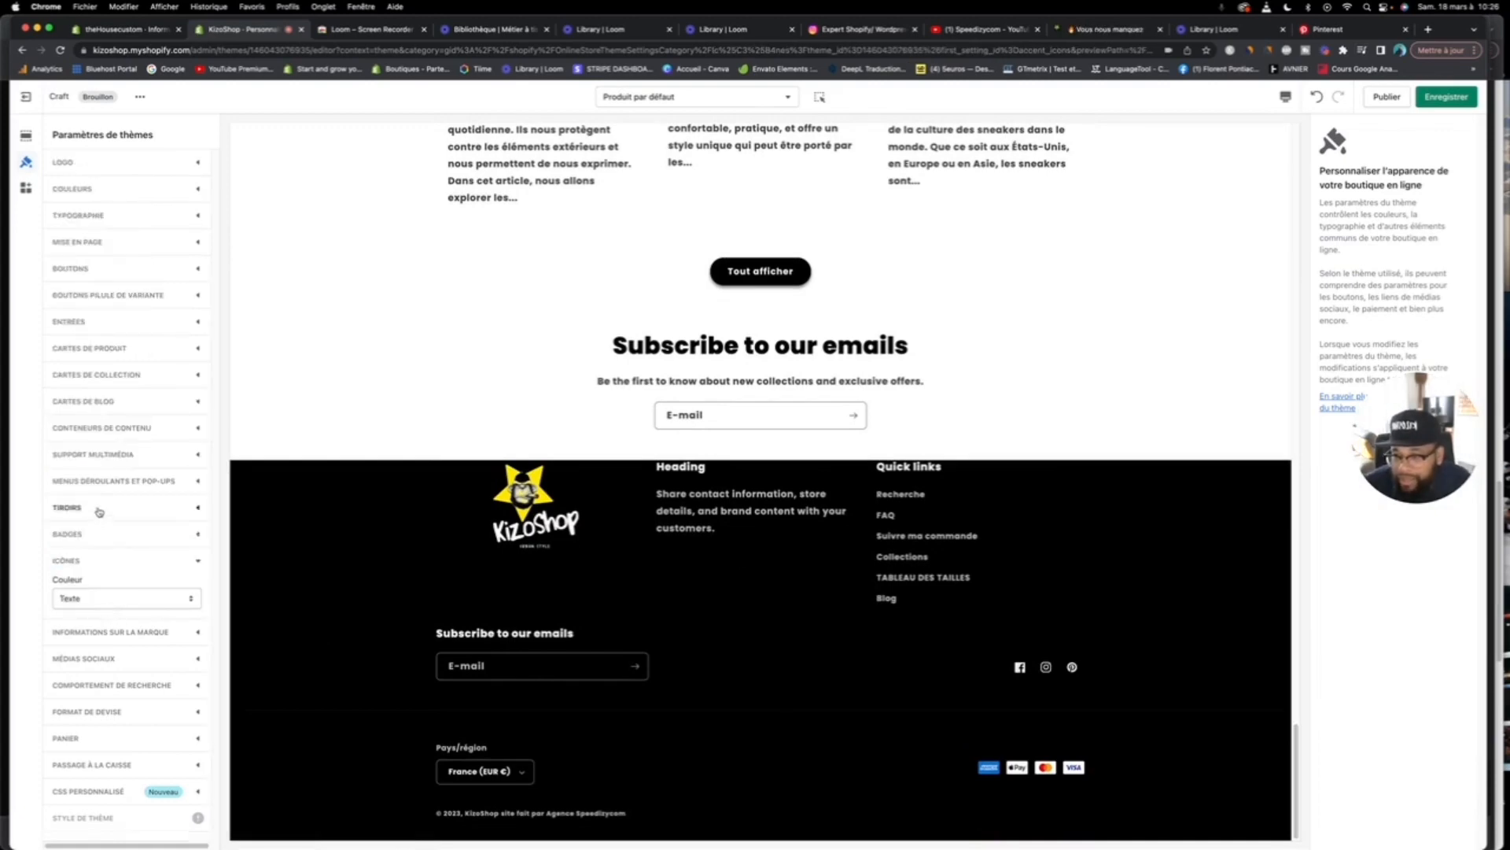
left_click(115, 606)
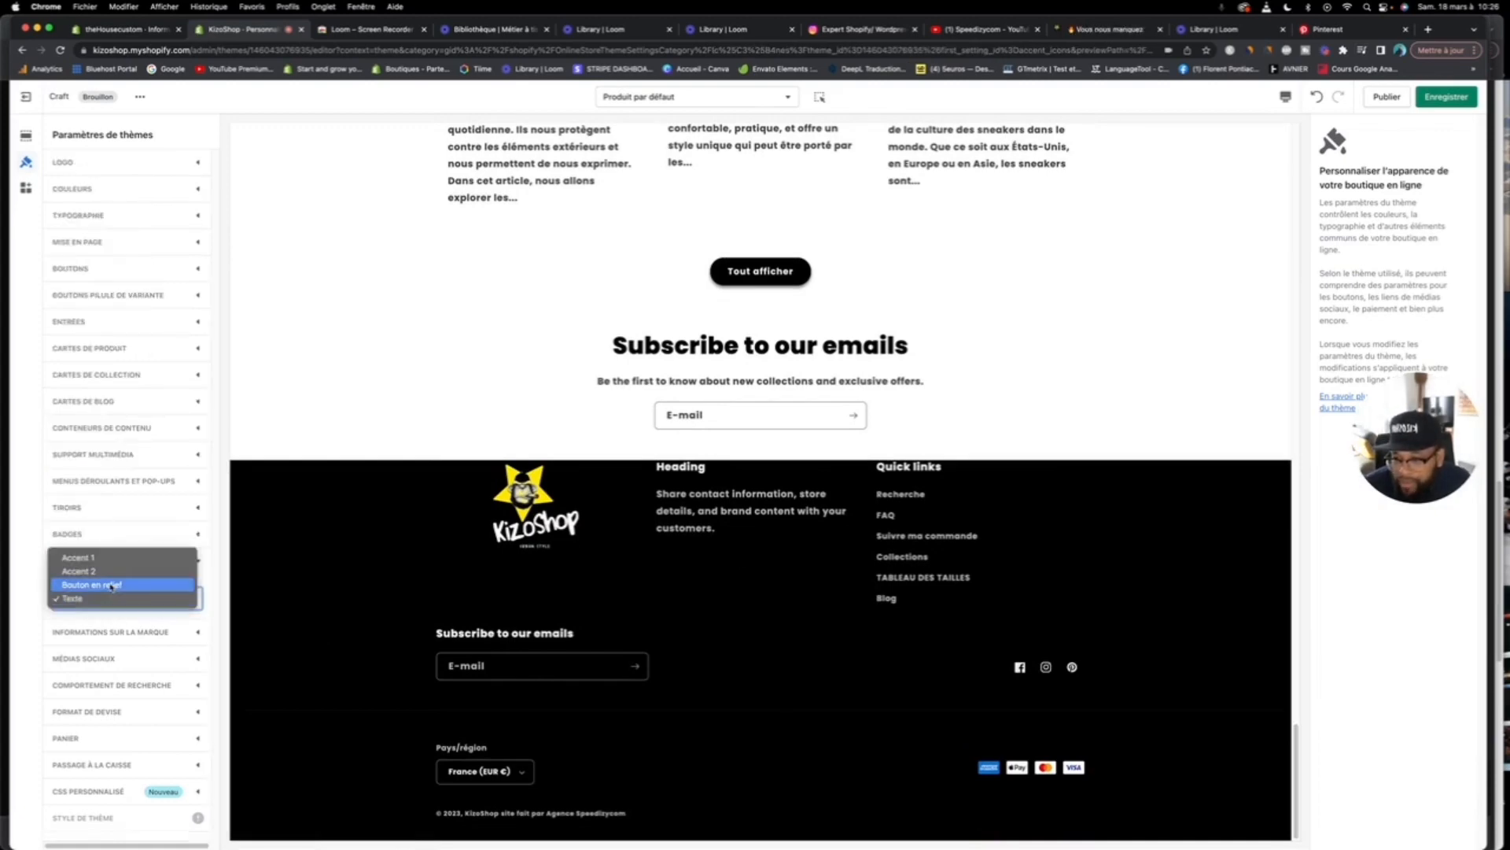
left_click(113, 585)
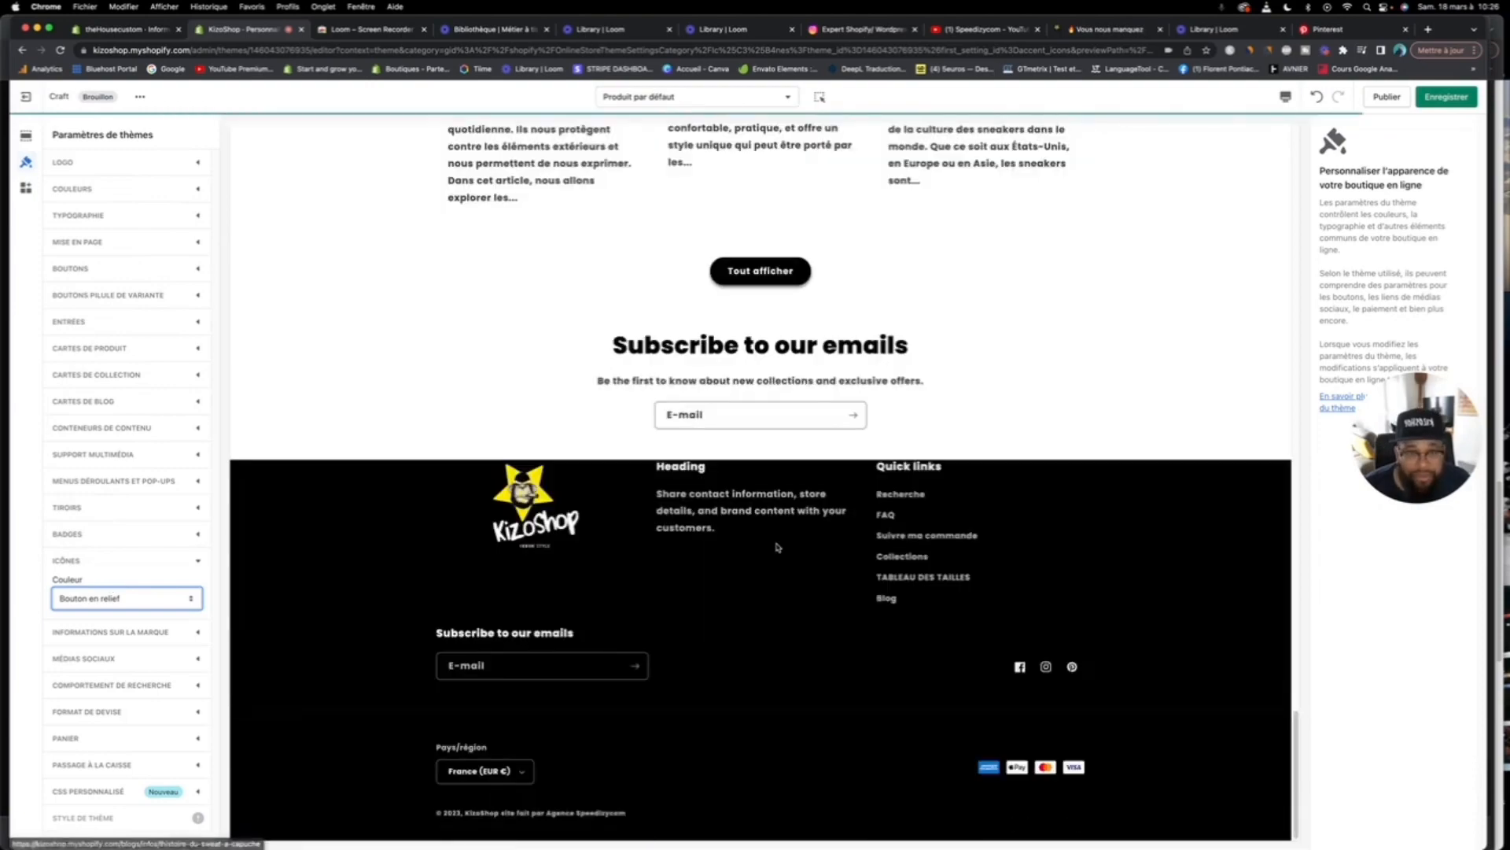
scroll(812, 529, "up", 10)
scroll(897, 505, "up", 15)
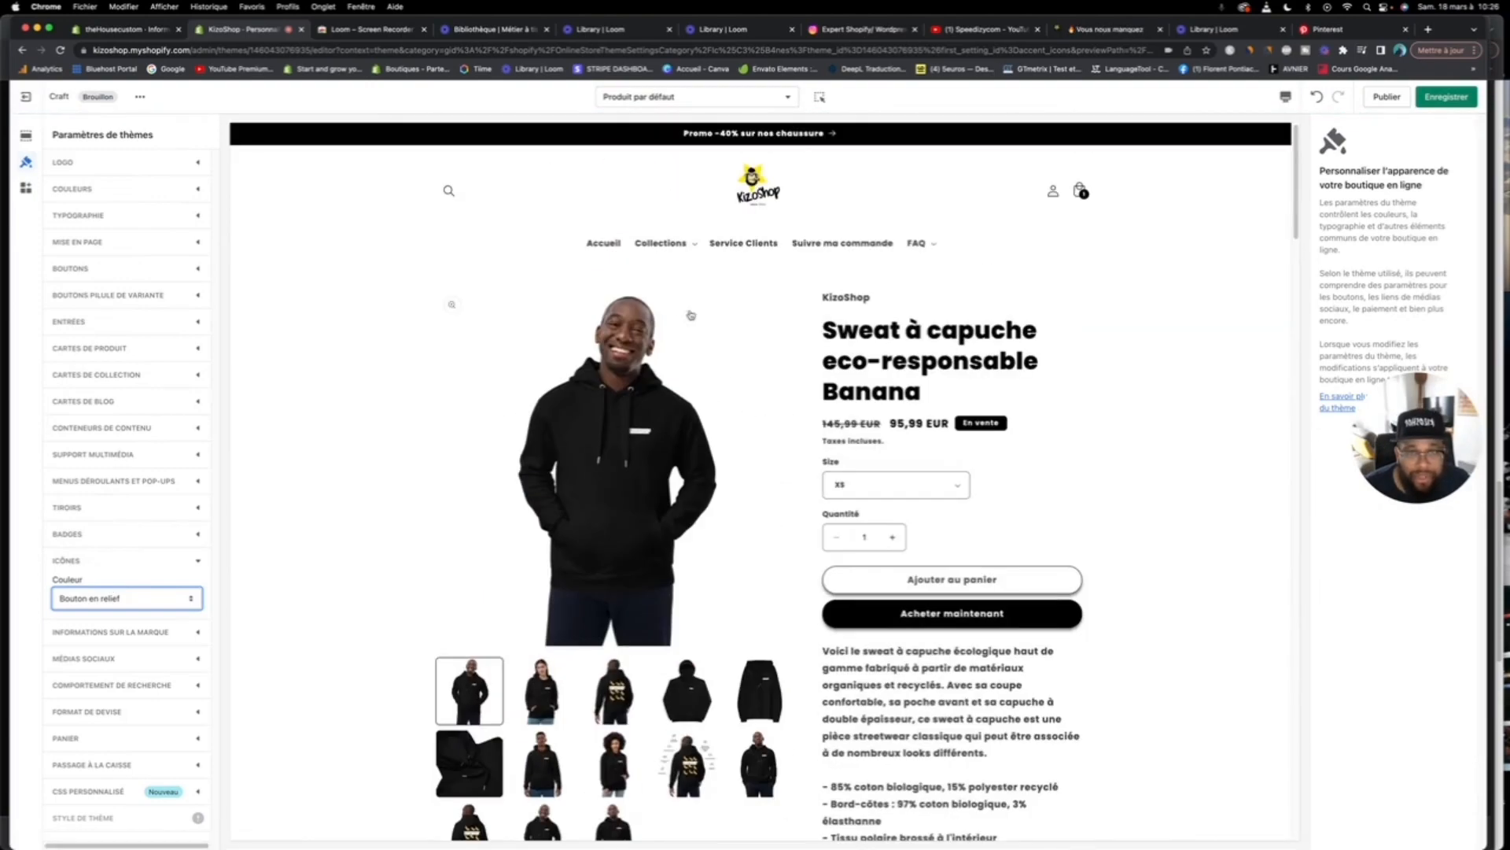
left_click(601, 240)
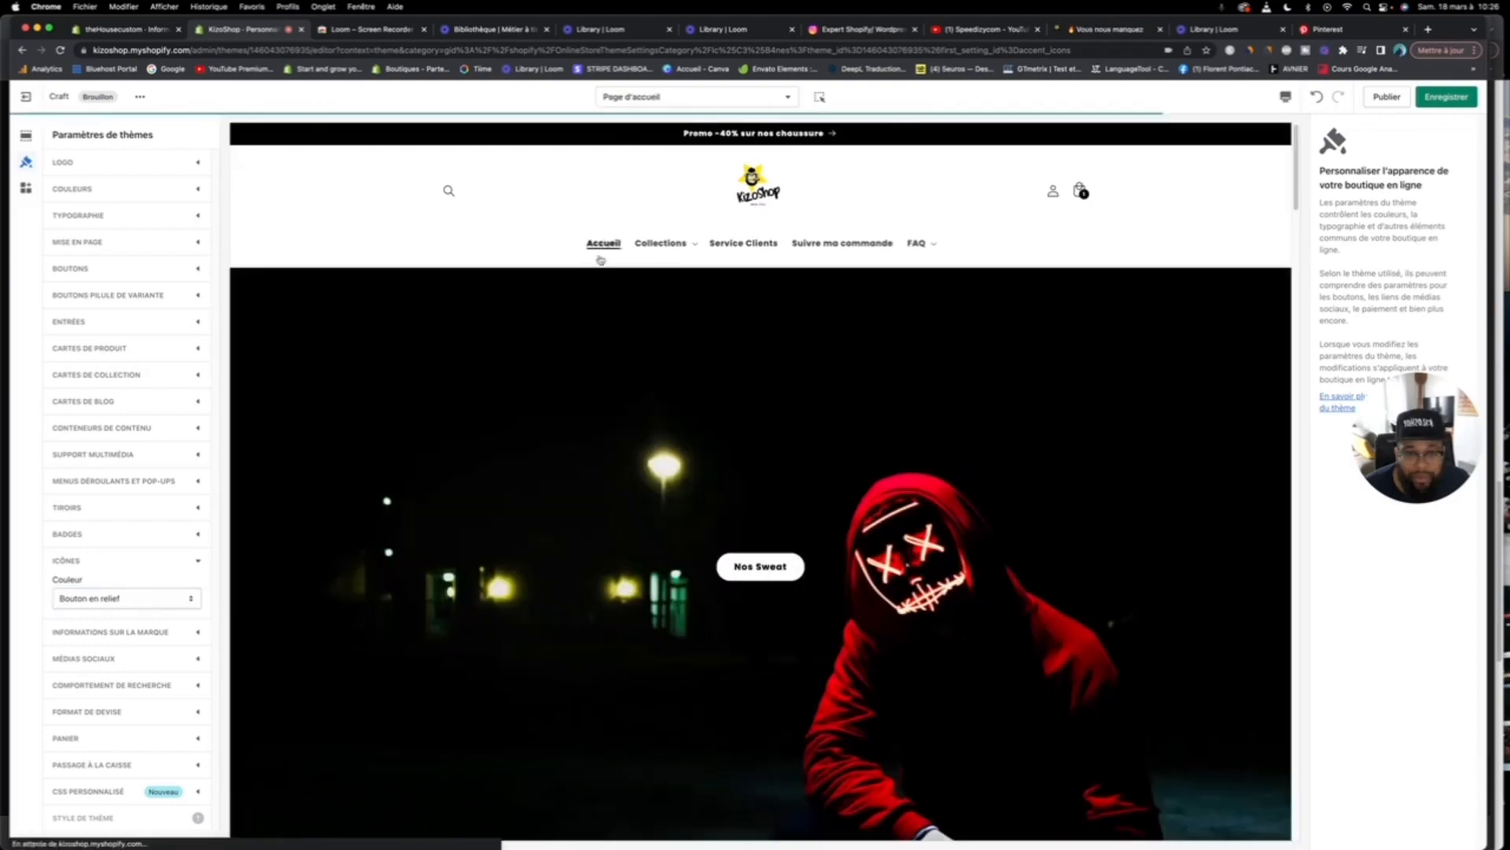
scroll(576, 367, "down", 20)
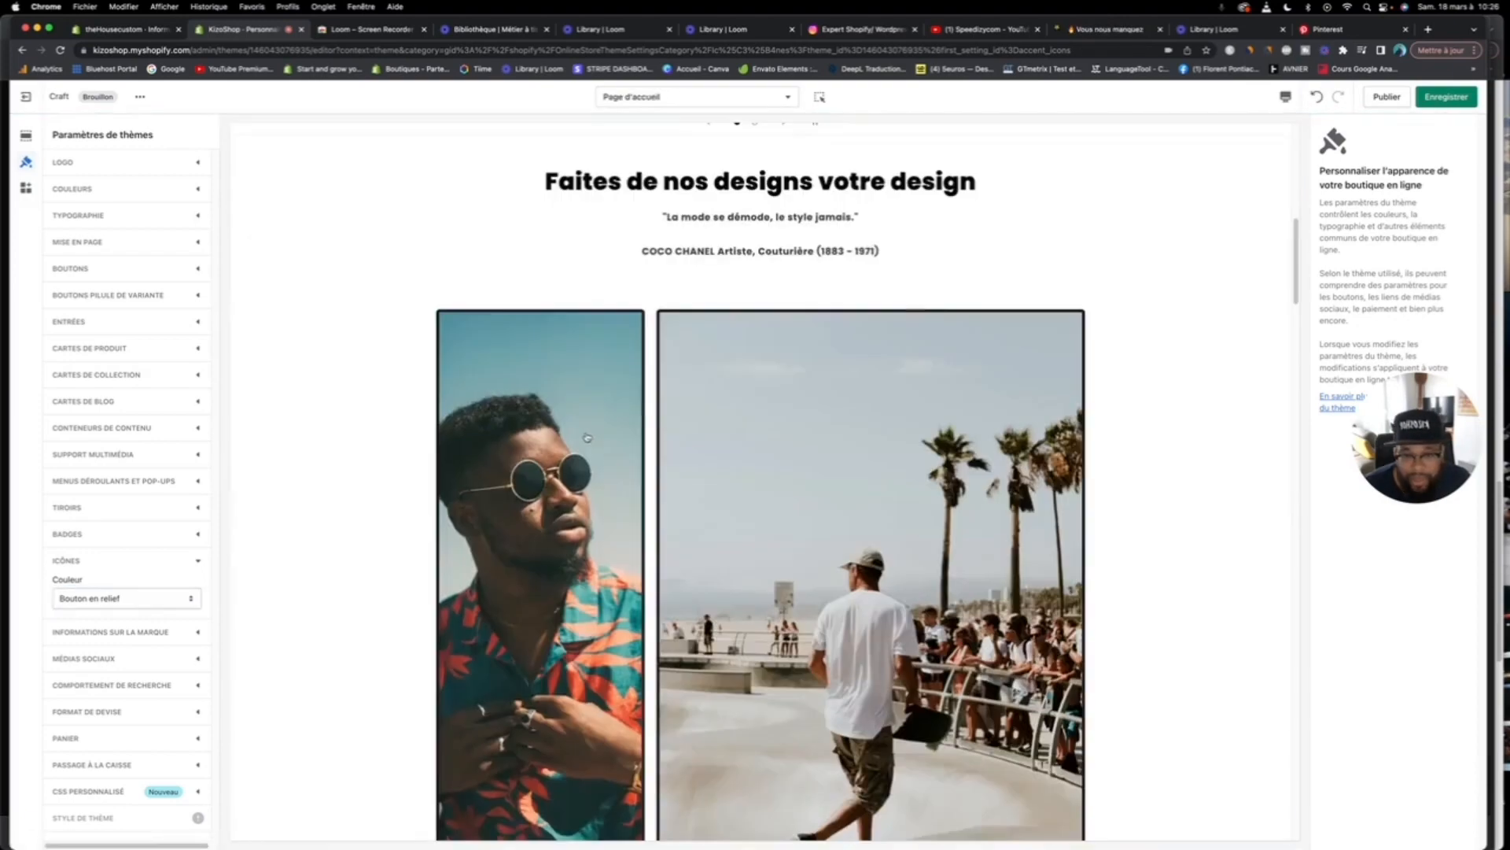
scroll(479, 434, "down", 10)
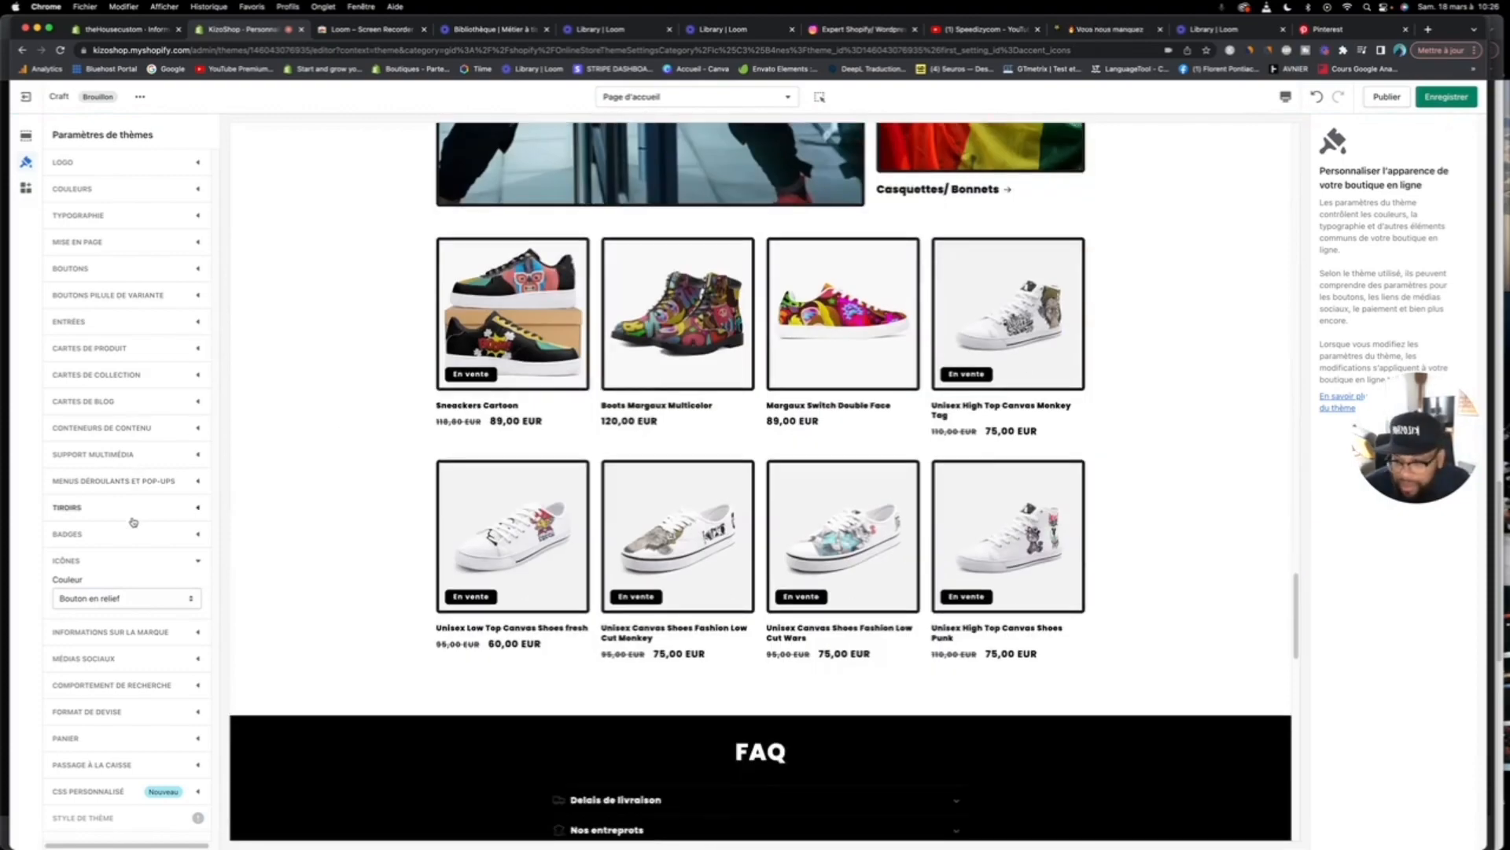
Step: Review the brand information's title, description and image settings against the home page footer
left_click(91, 633)
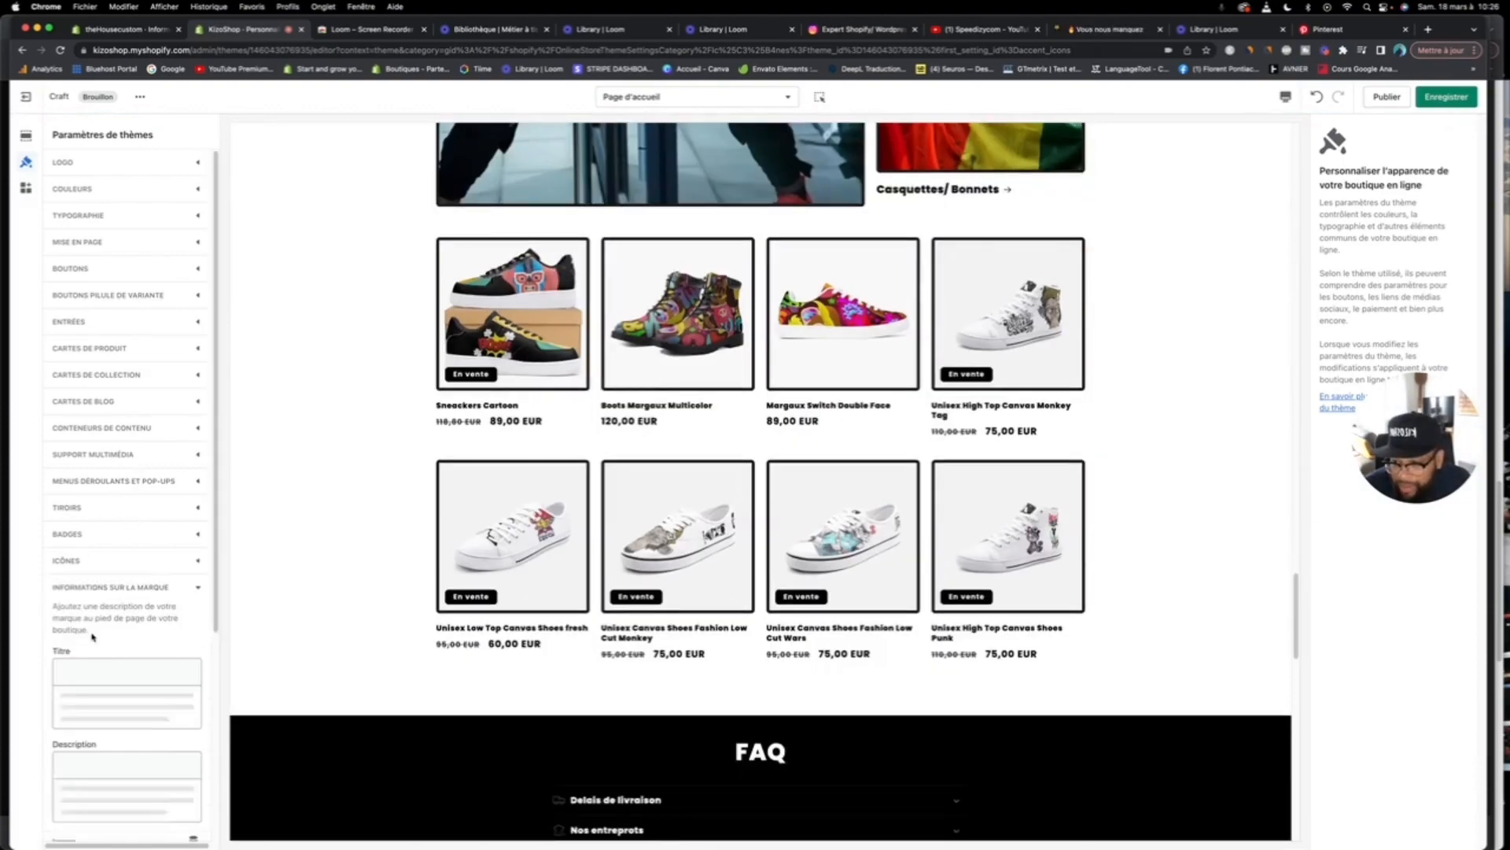
scroll(120, 589, "down", 3)
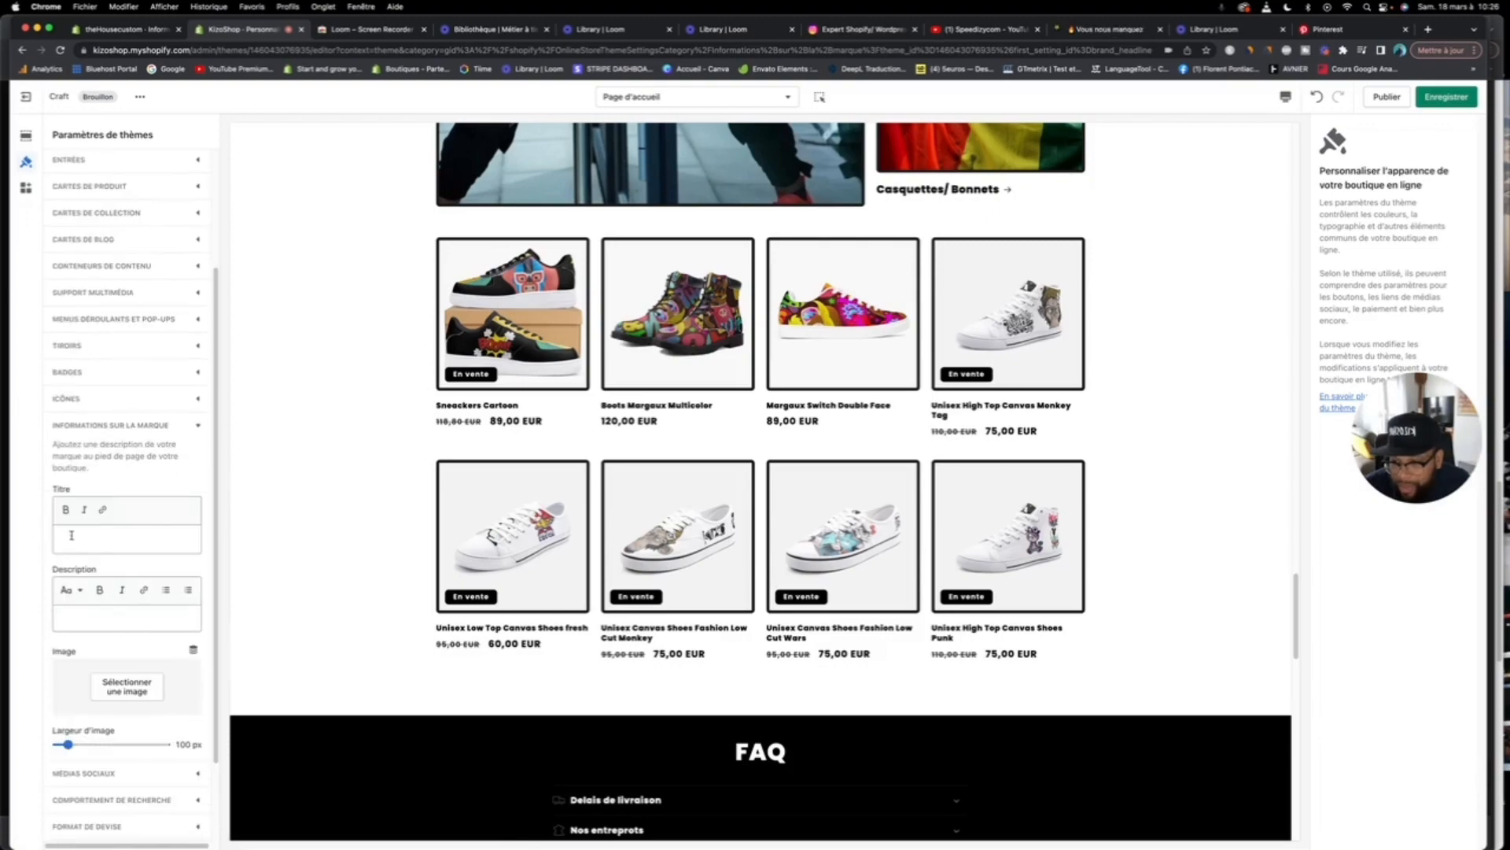
scroll(614, 685, "down", 15)
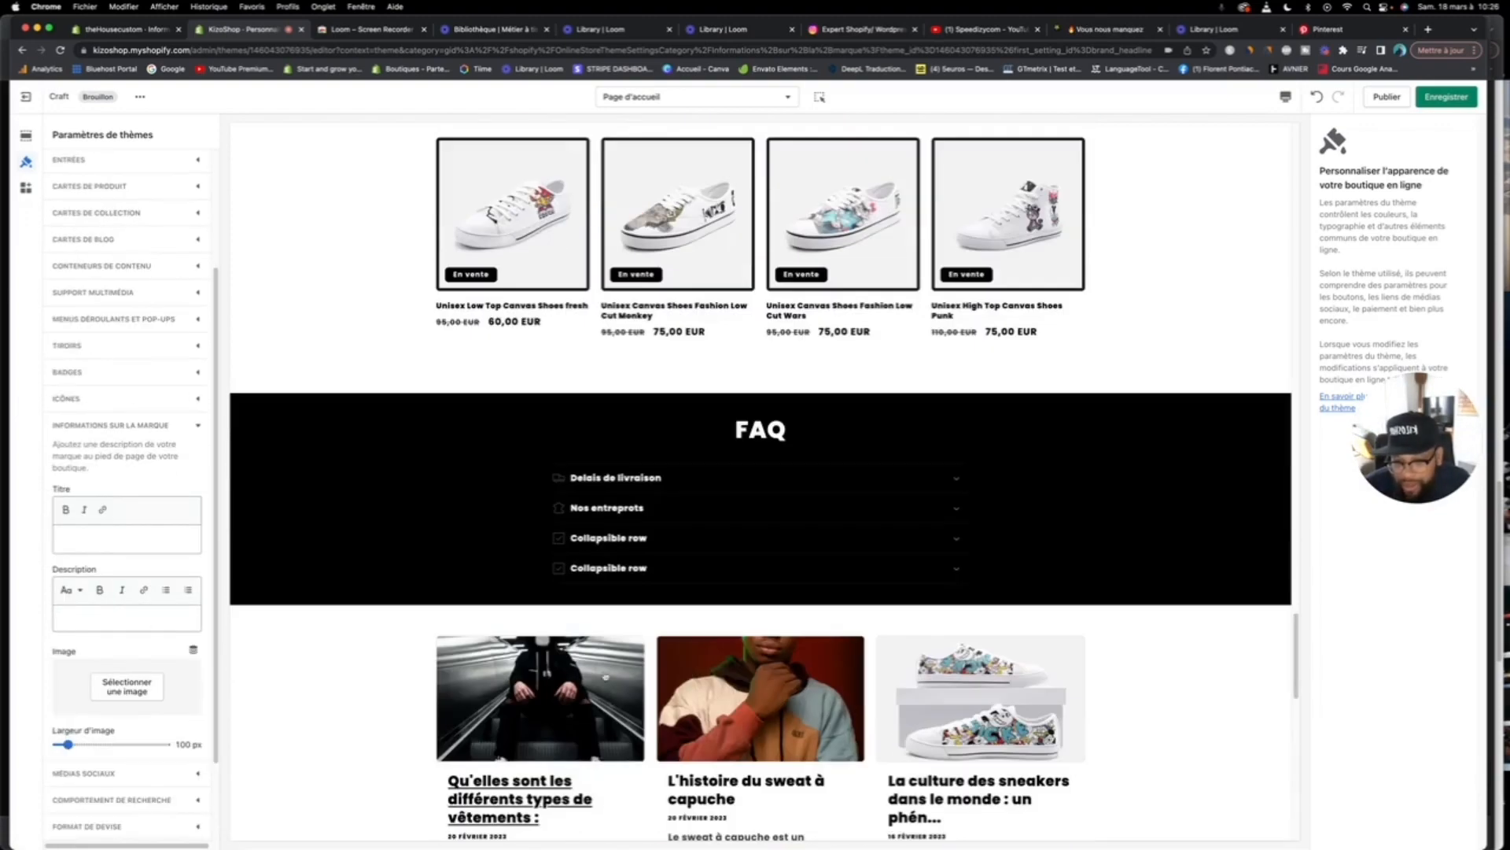
scroll(615, 689, "down", 4)
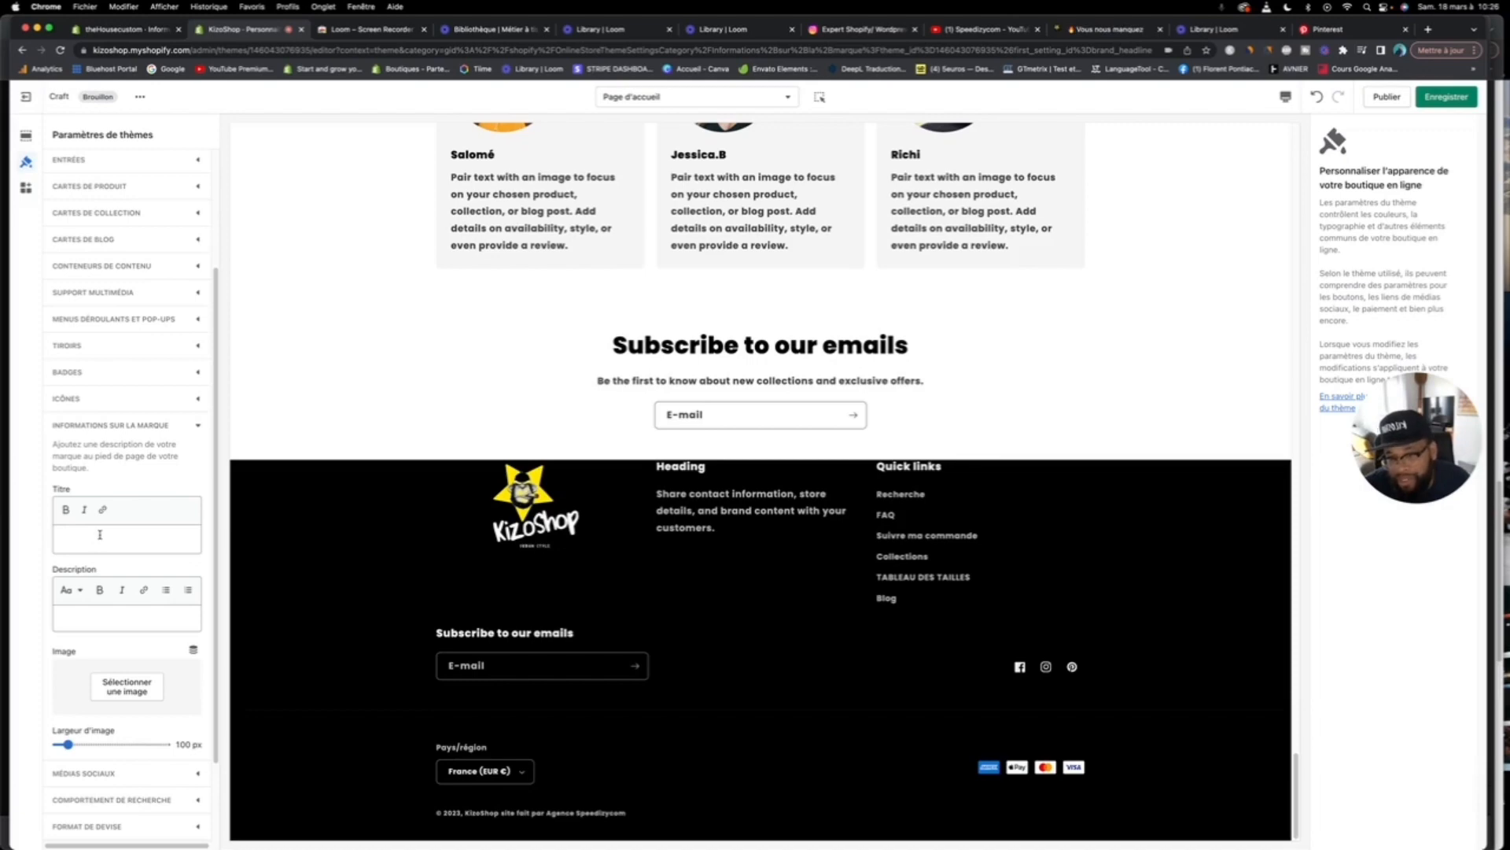
scroll(111, 664, "down", 3)
Step: Review the social media account links, search suggestion options and currency code setting
left_click(110, 667)
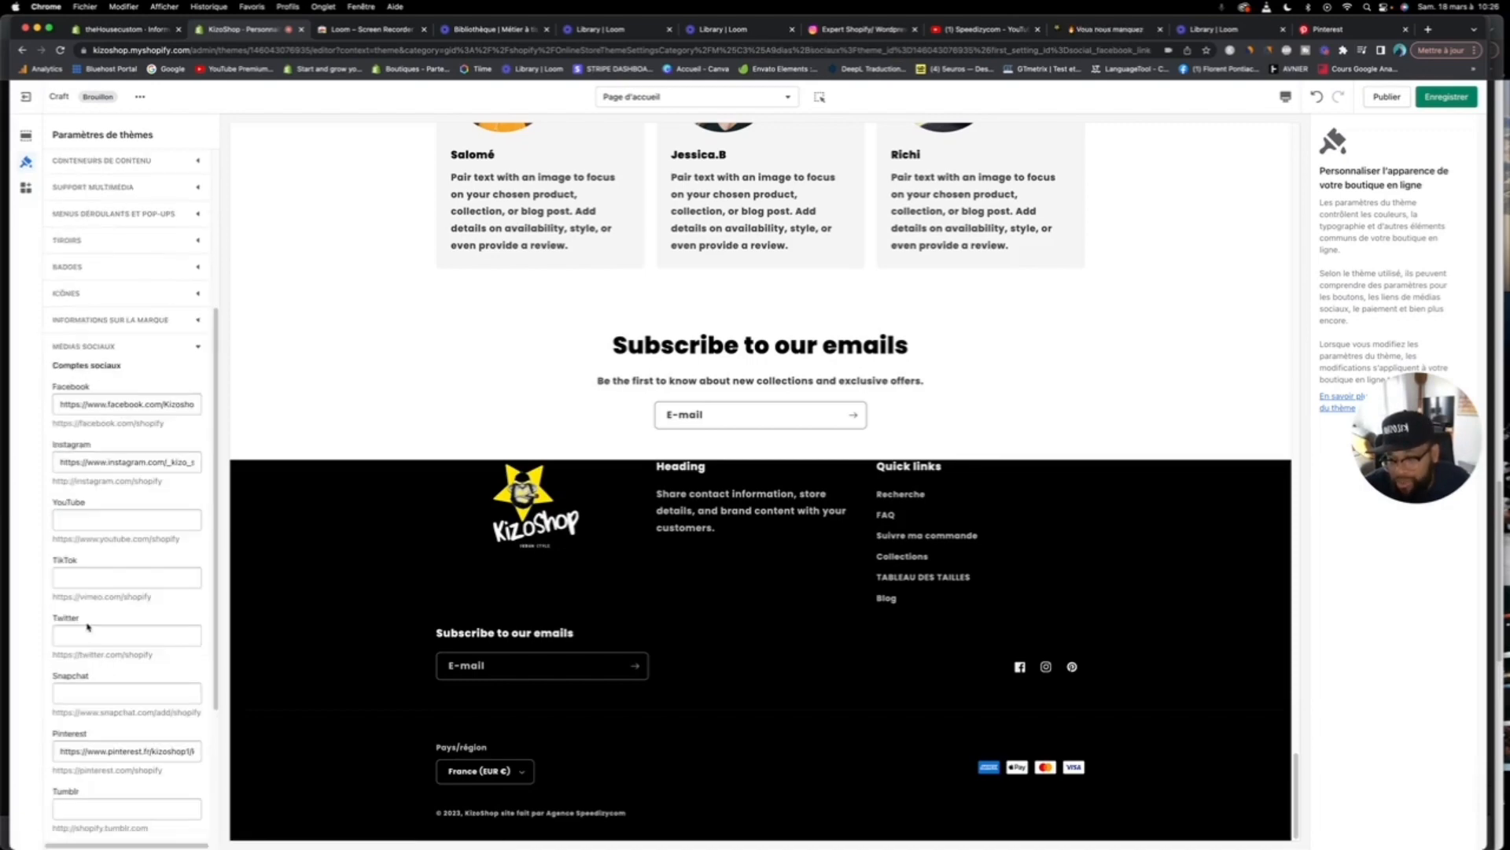
scroll(91, 629, "down", 3)
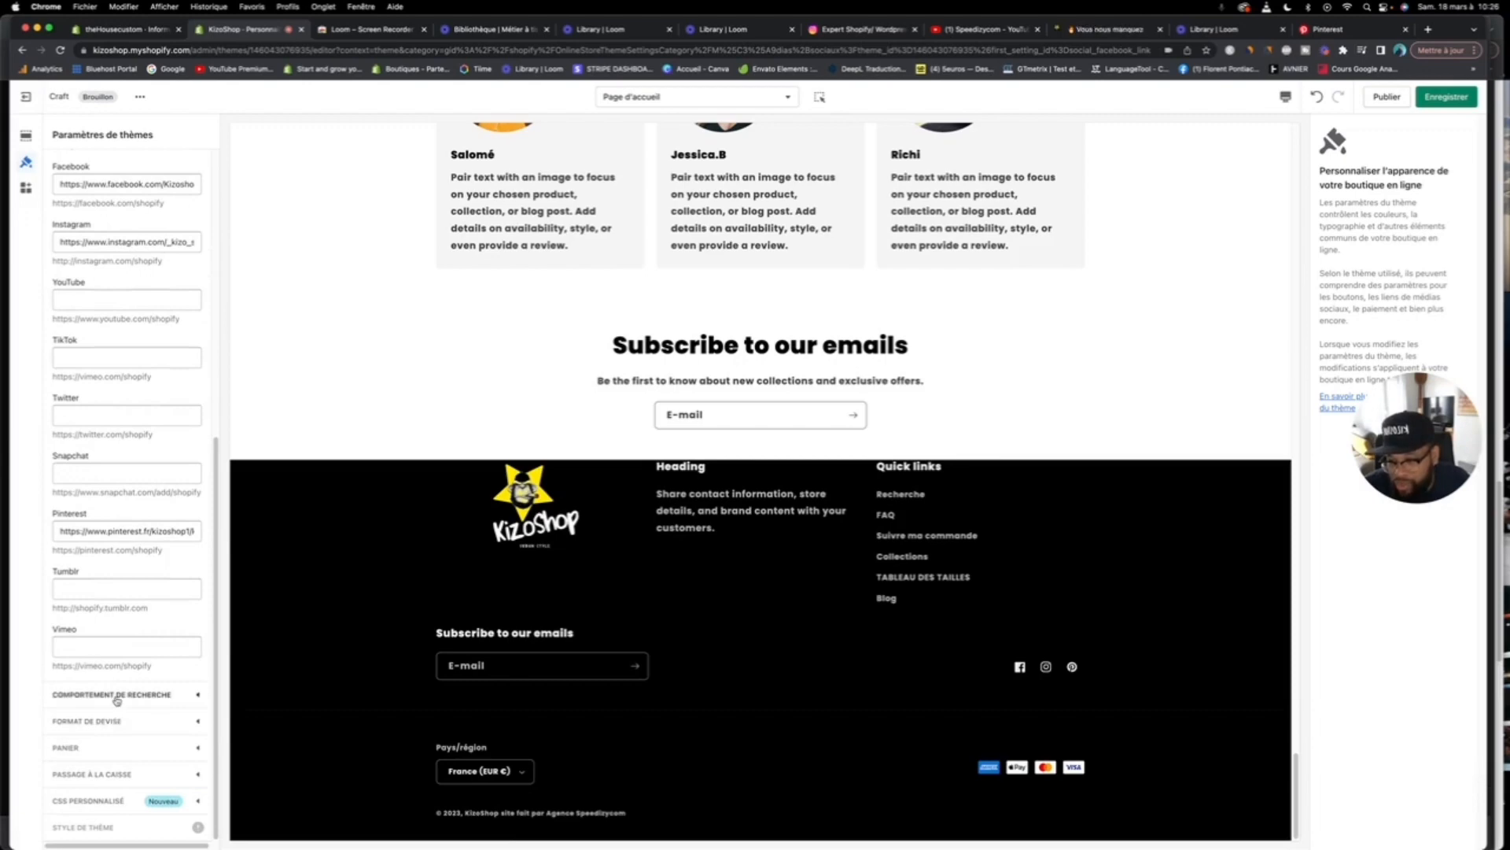
left_click(116, 695)
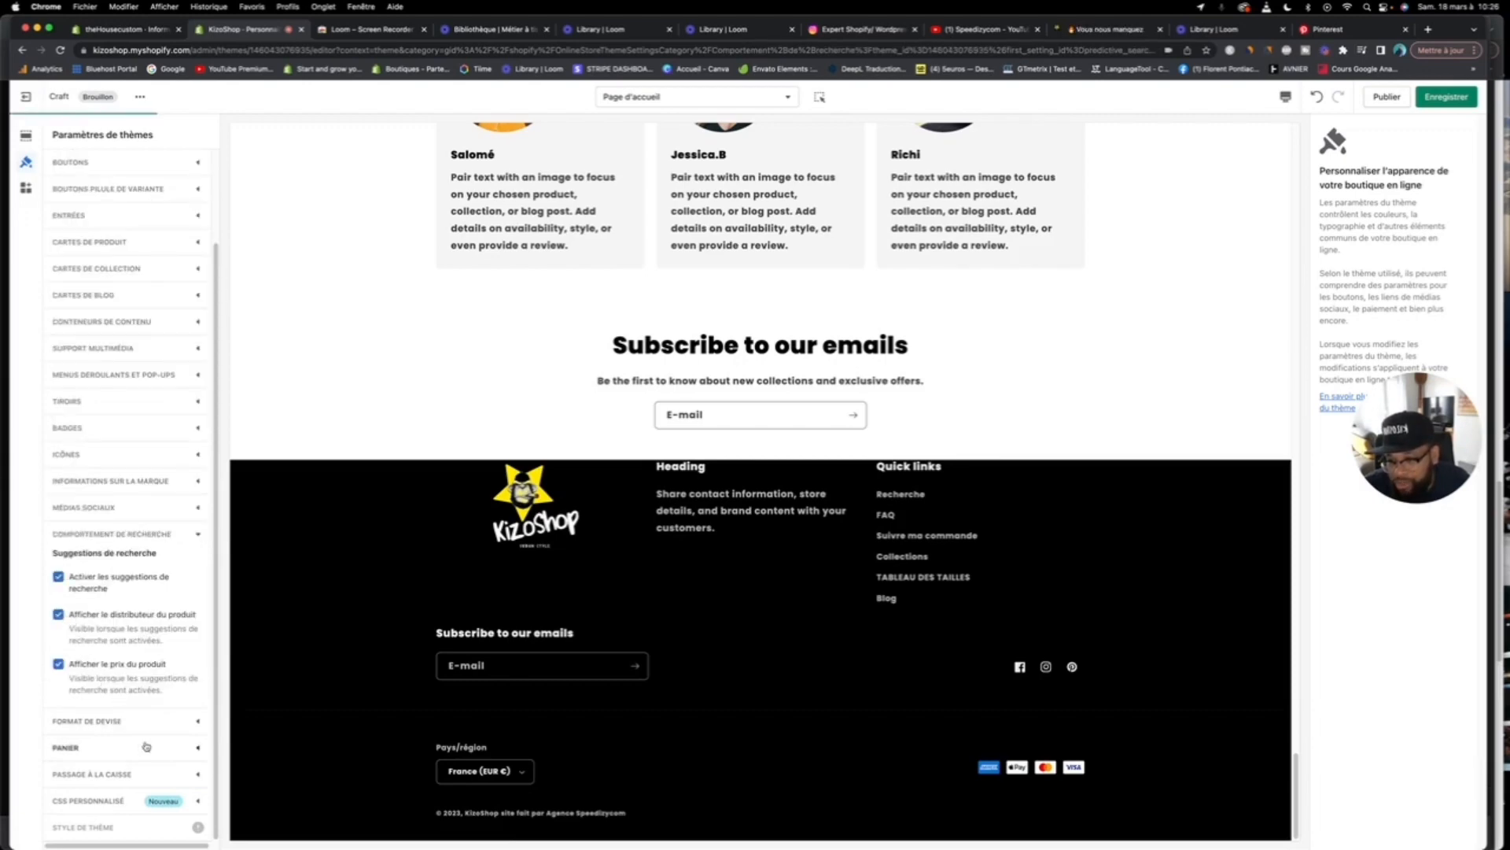
left_click(112, 721)
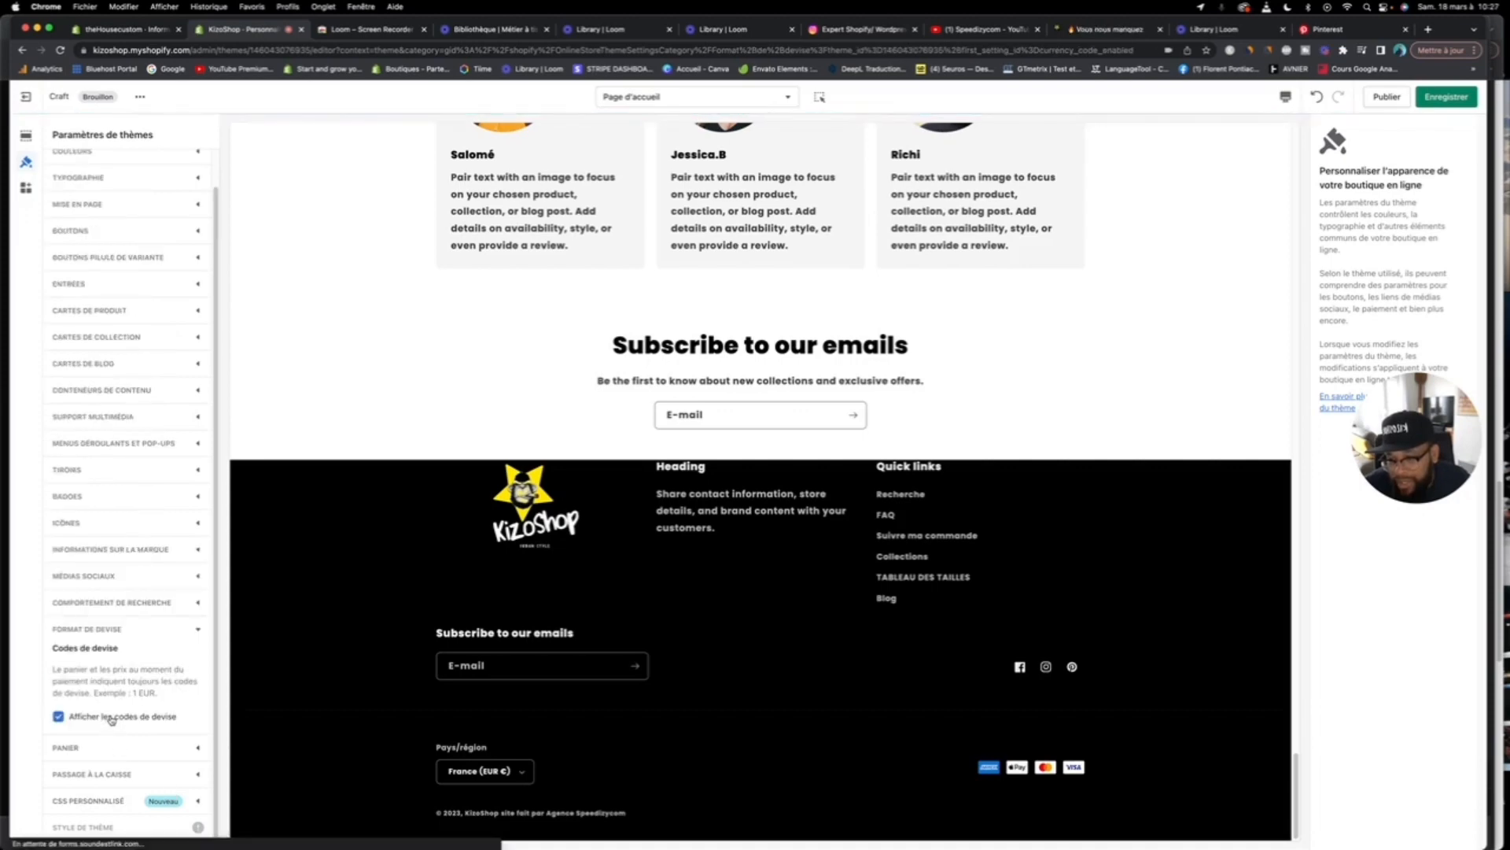
Step: Enable the cart note and choose Best sellers as the sliding cart's collection
left_click(105, 746)
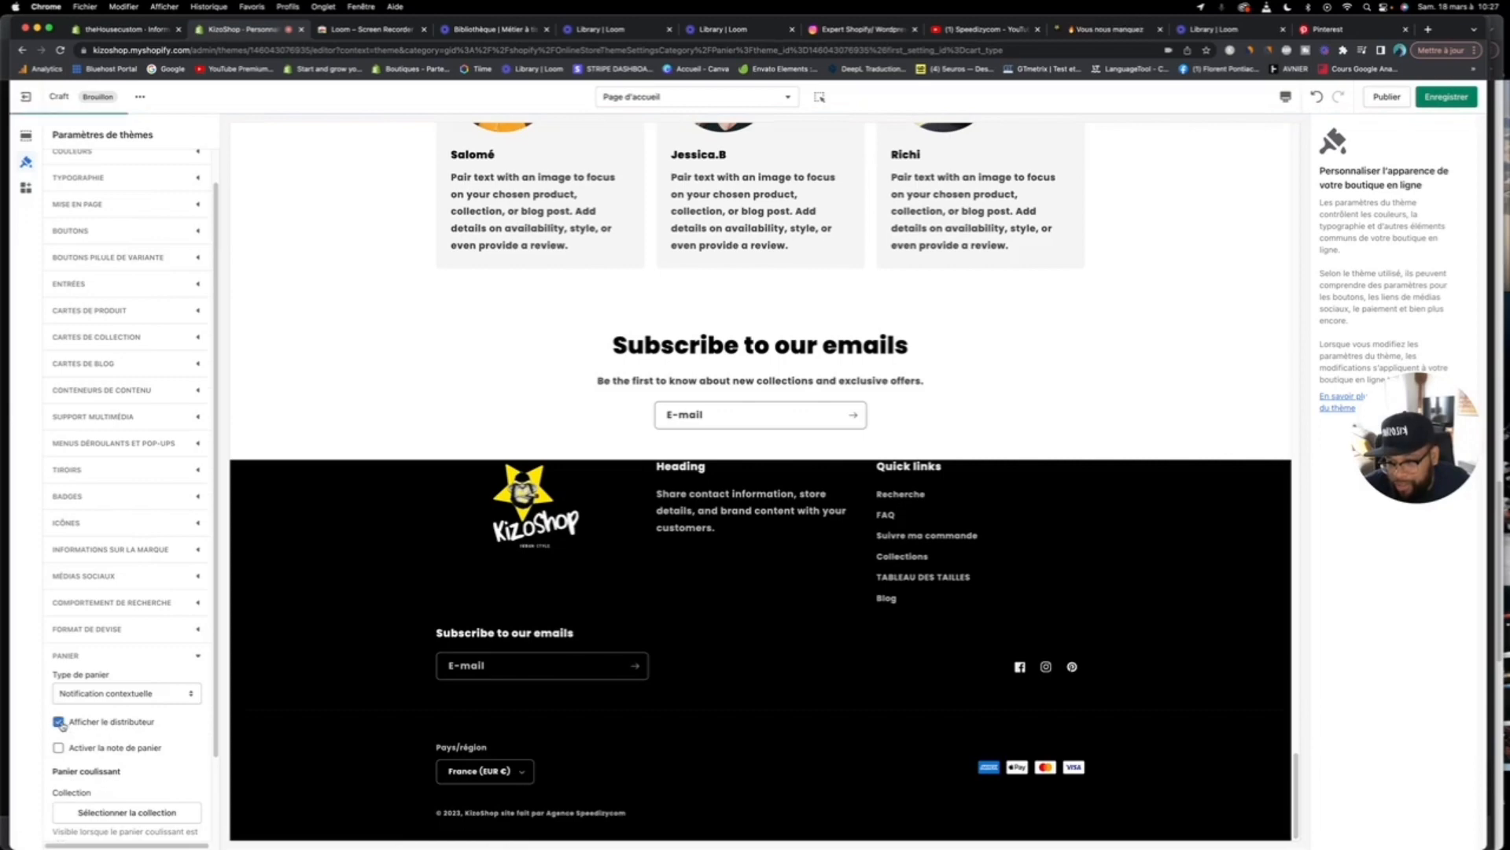
left_click(58, 748)
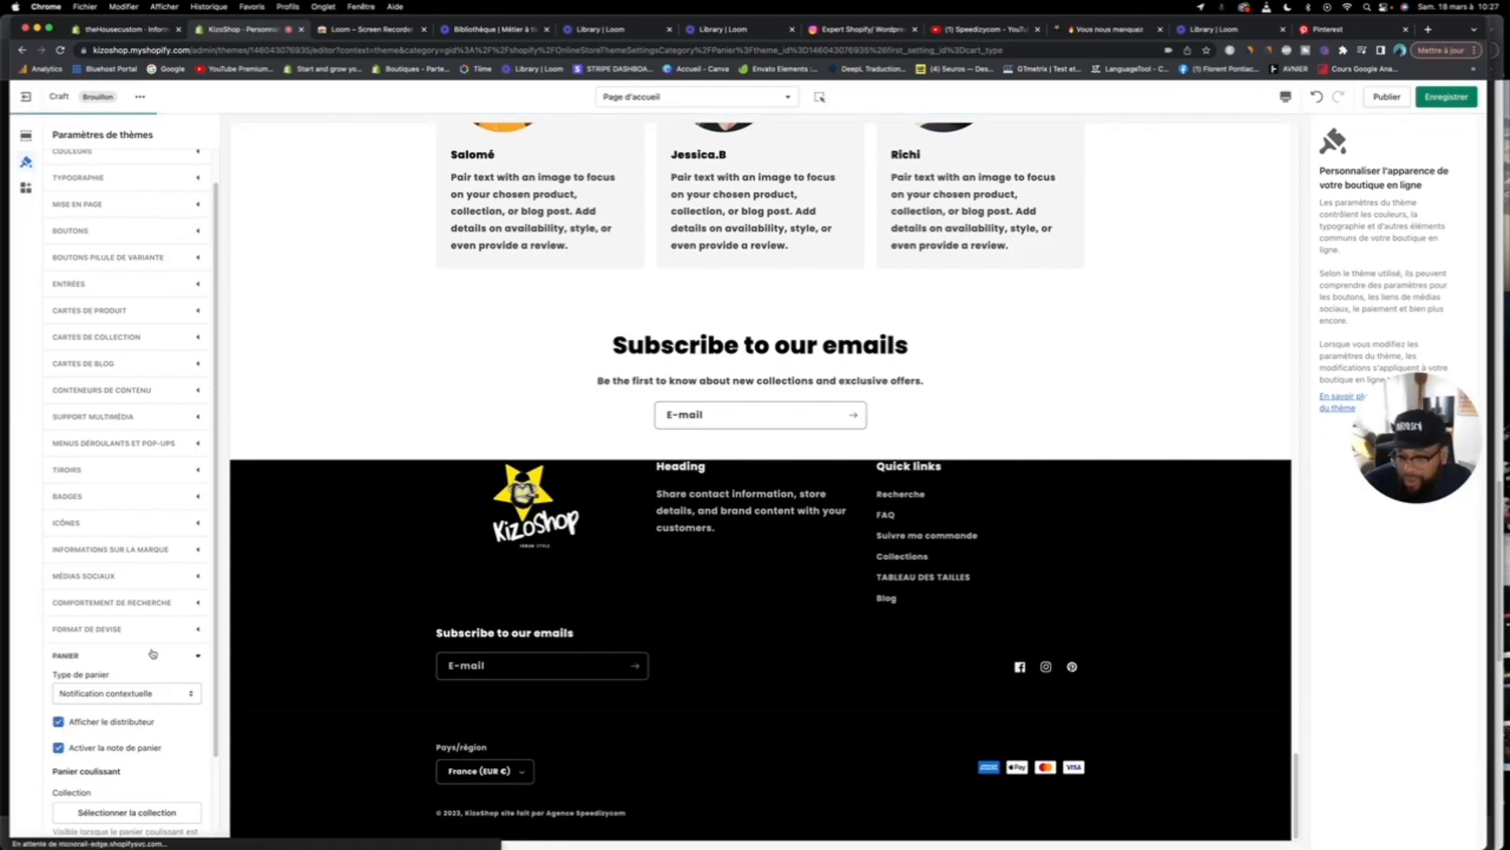
scroll(153, 654, "down", 3)
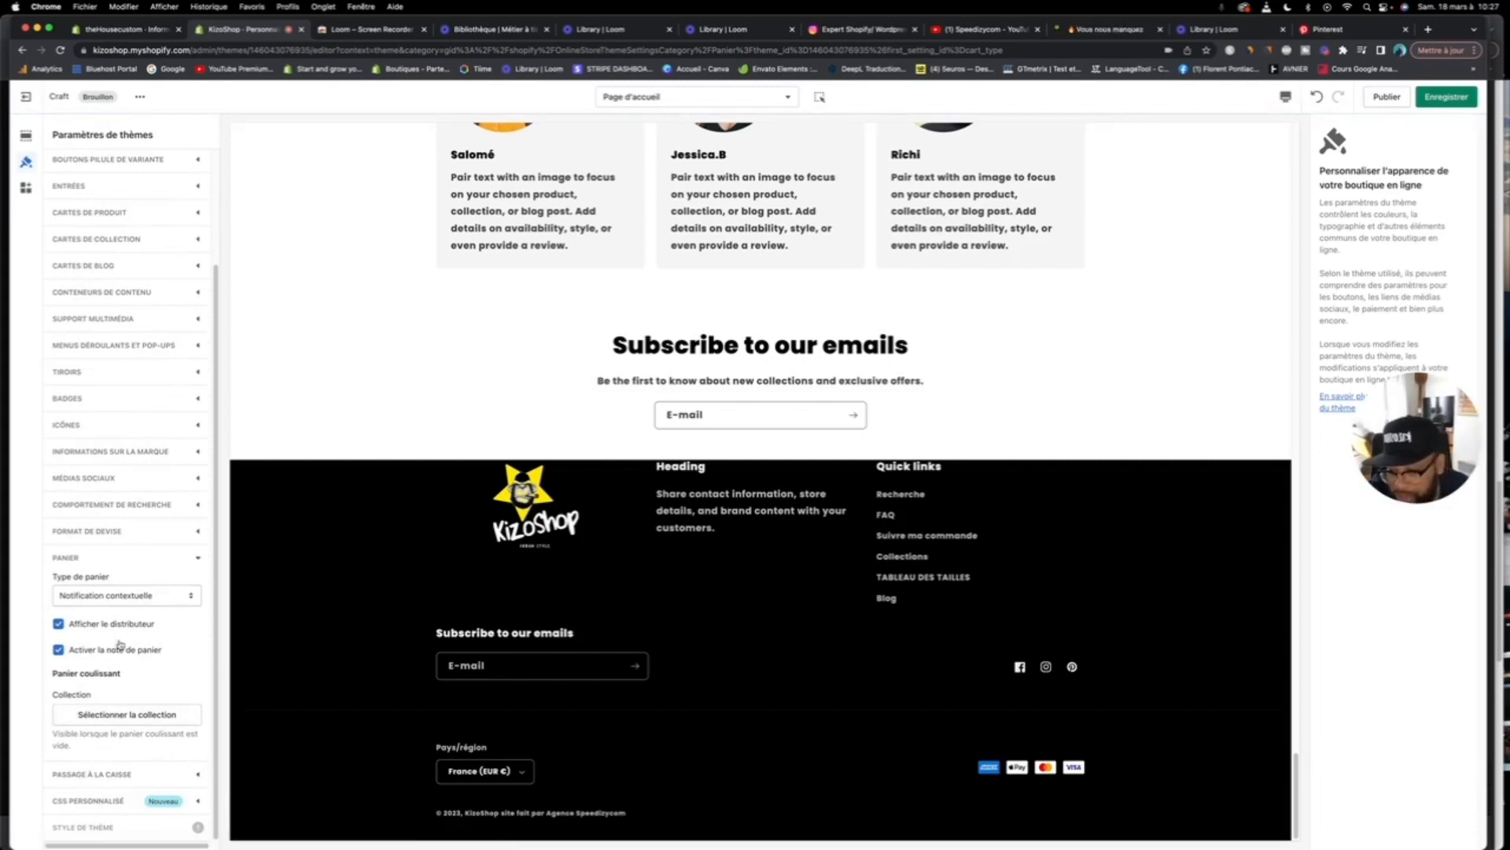
left_click(120, 716)
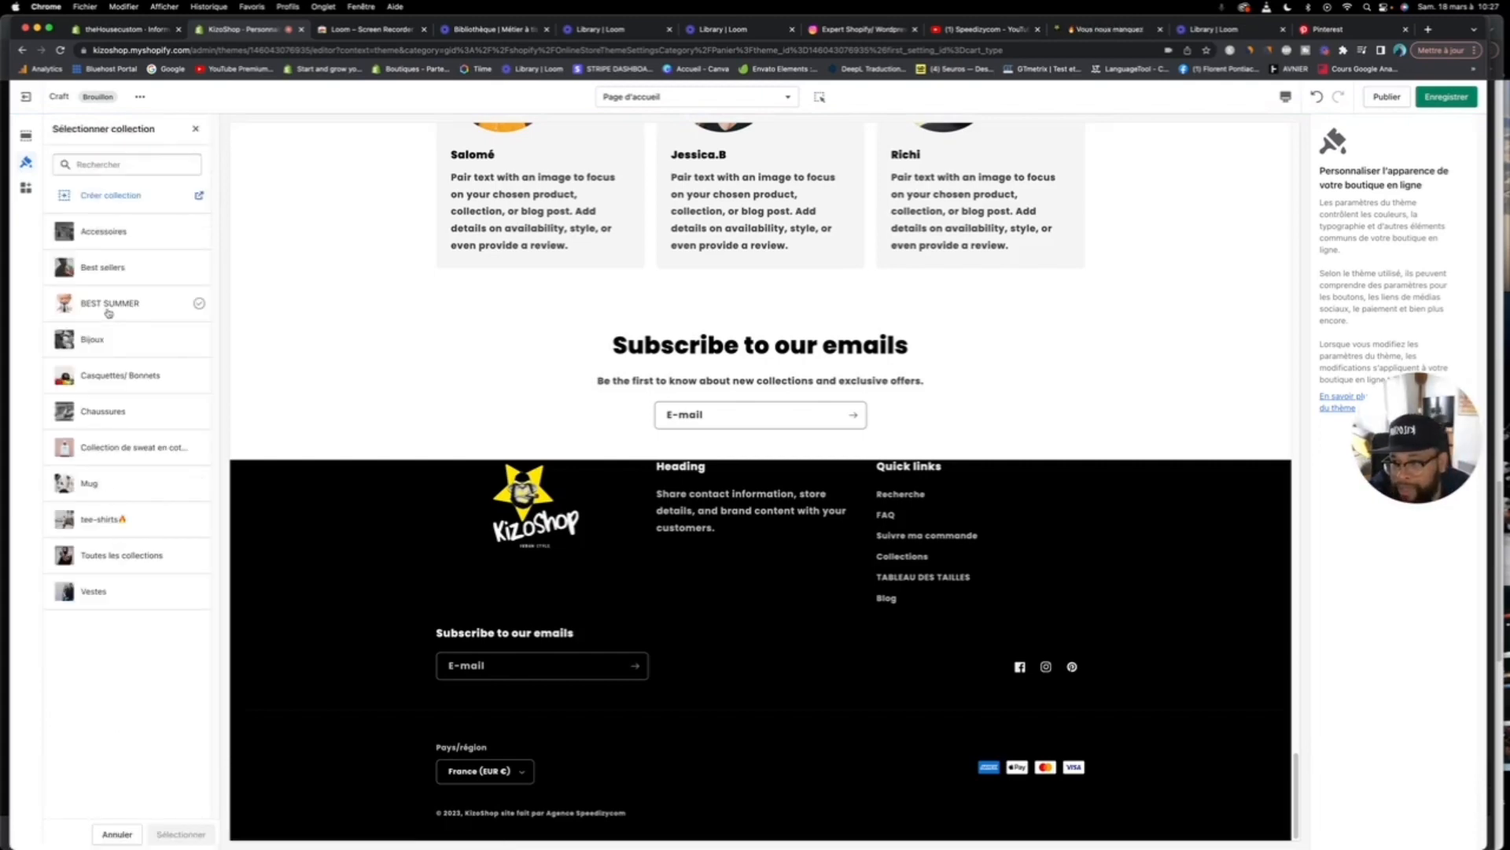
left_click(115, 272)
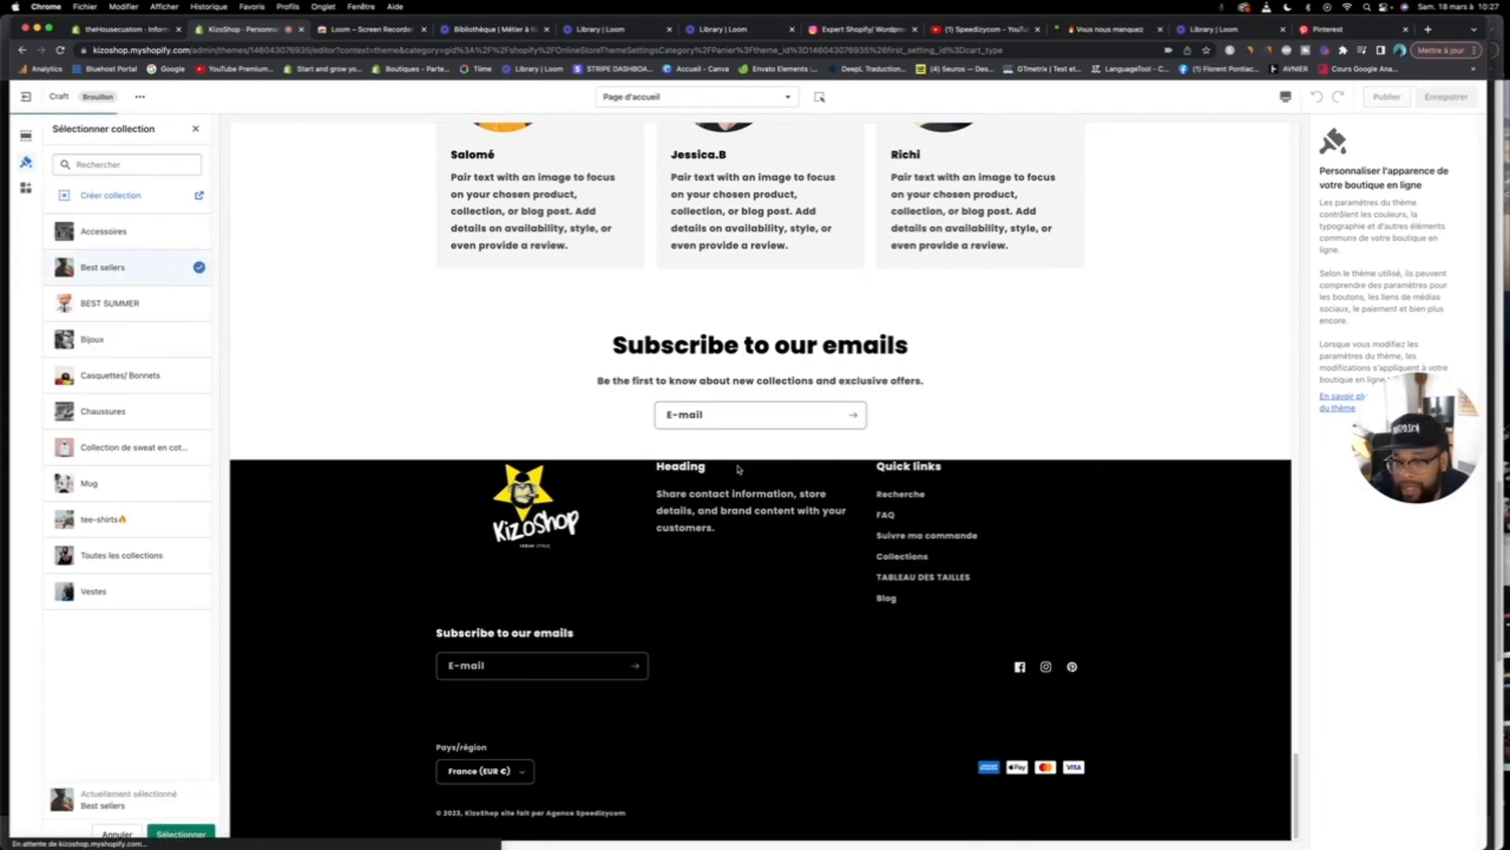